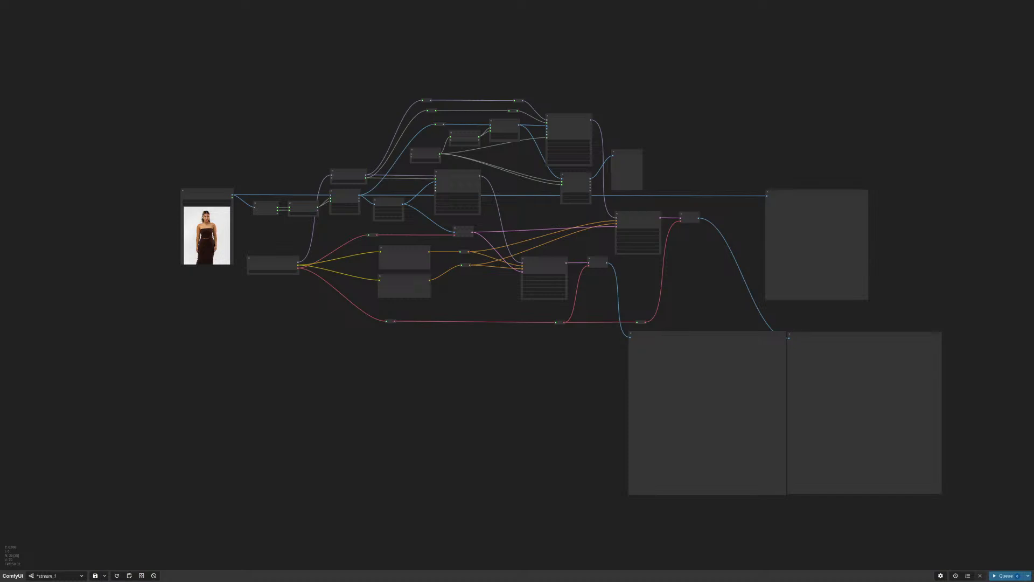
Examine the workflow from the Load Image node through the Image Crop, Upscale Image, IPAdapter and KSampler nodes
left_click_drag(693, 140, 678, 141)
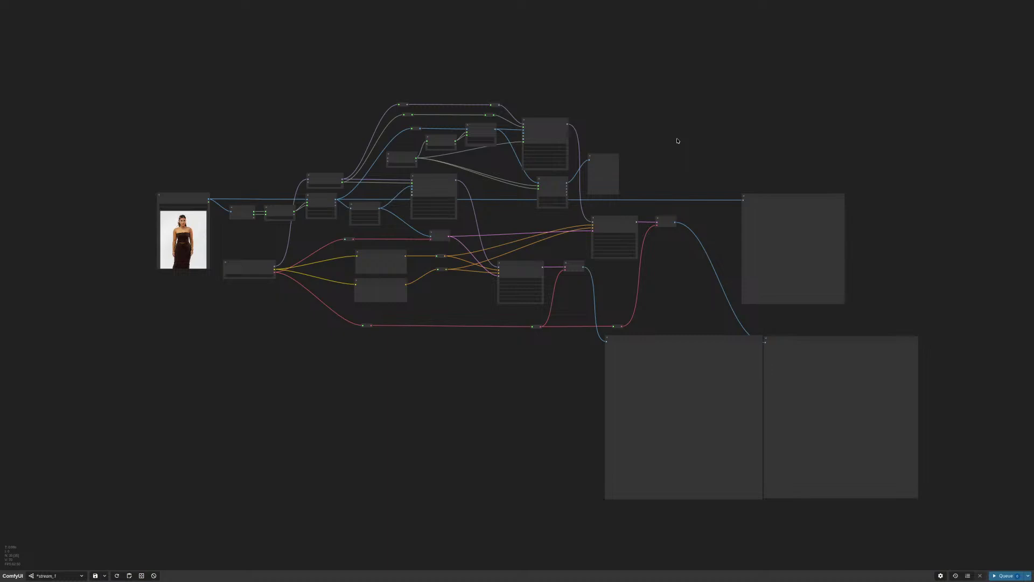
left_click_drag(634, 134, 695, 138)
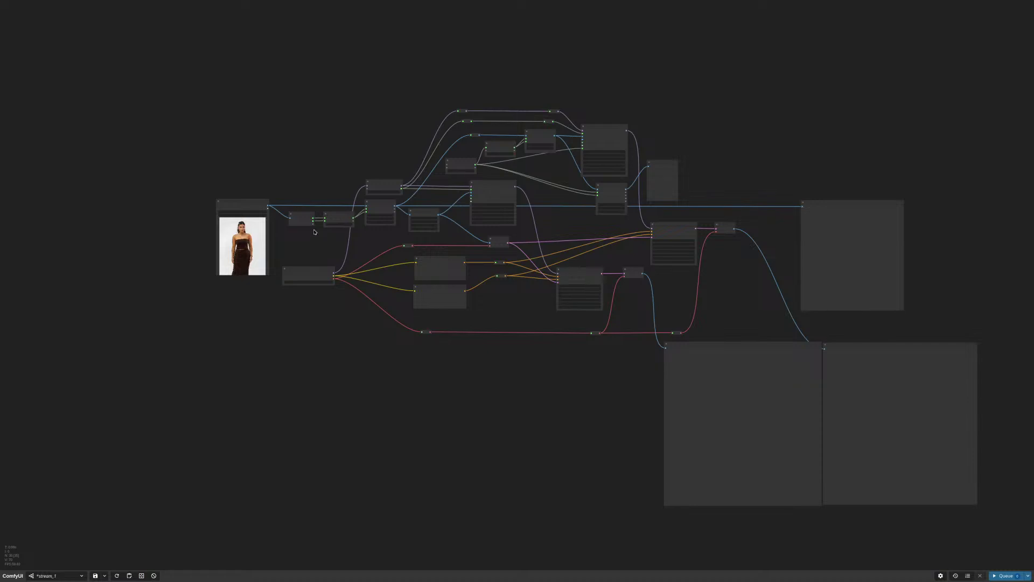
scroll(299, 247, "up", 1)
scroll(299, 248, "up", 10)
left_click_drag(348, 229, 695, 289)
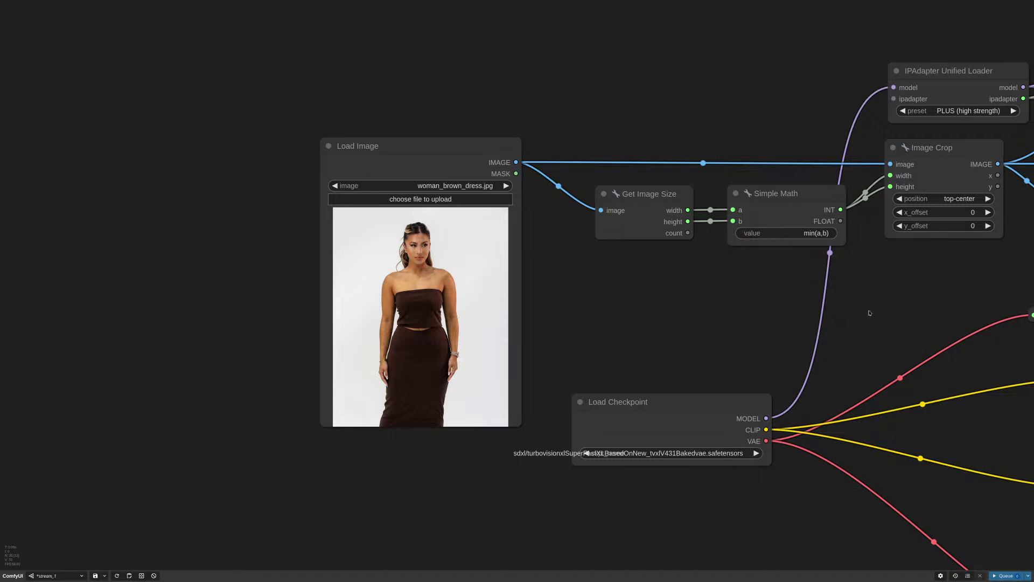
scroll(770, 287, "down", 3)
scroll(771, 286, "right", 5)
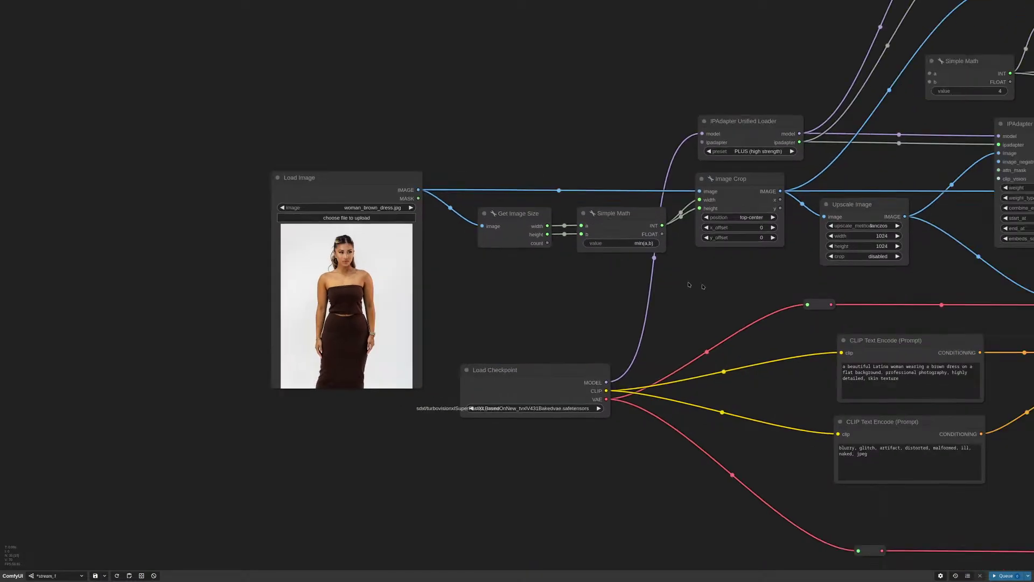
scroll(781, 271, "down", 2)
scroll(781, 270, "right", 3)
scroll(814, 280, "left", 4)
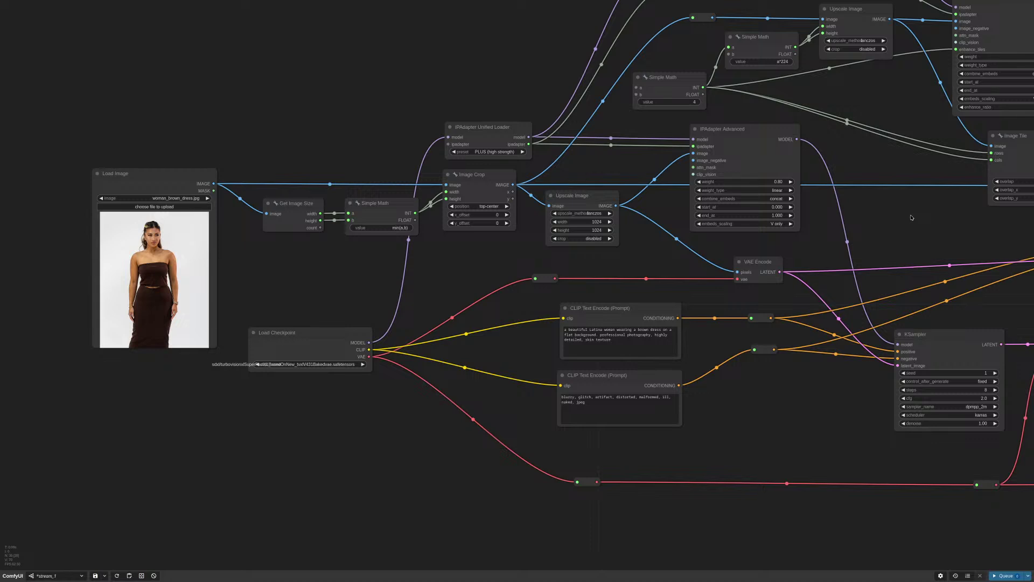
scroll(827, 132, "right", 5)
scroll(827, 131, "up", 3)
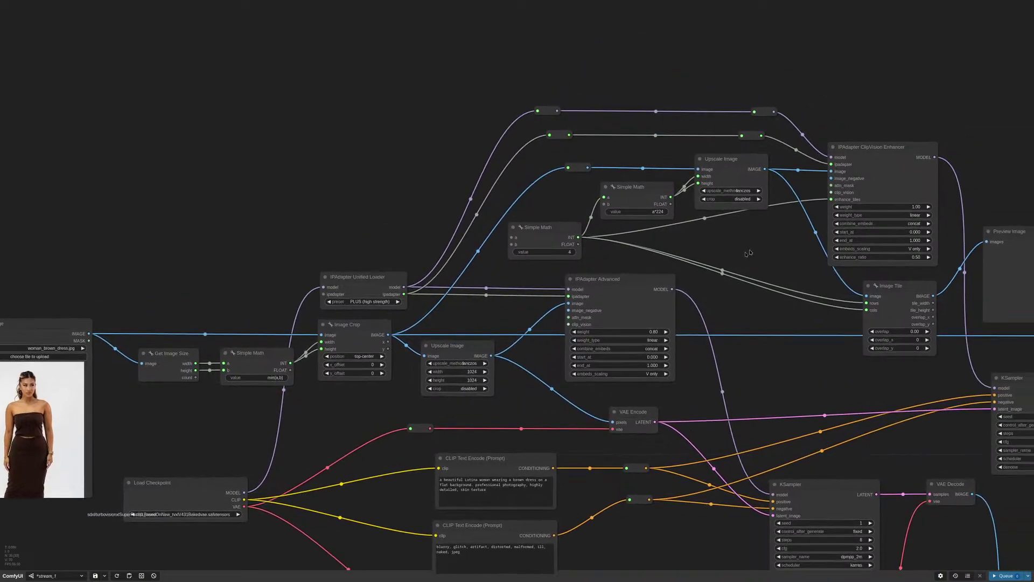
Examine the IPAdapter ClipVision Enhancer node and the Simple Math, Upscale Image and Image Tile nodes around it
left_click(797, 129)
scroll(795, 124, "up", 8)
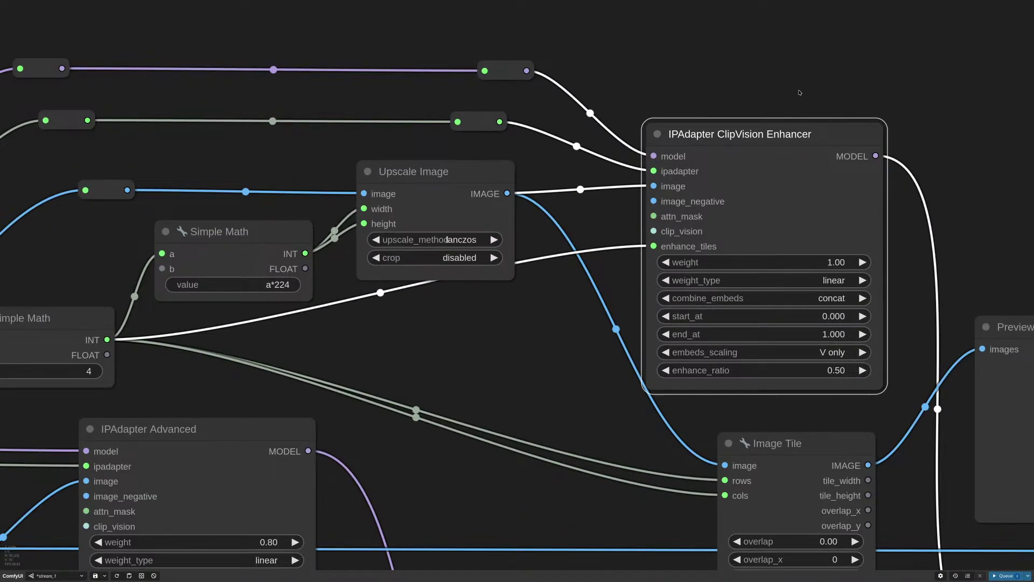
scroll(773, 93, "down", 5)
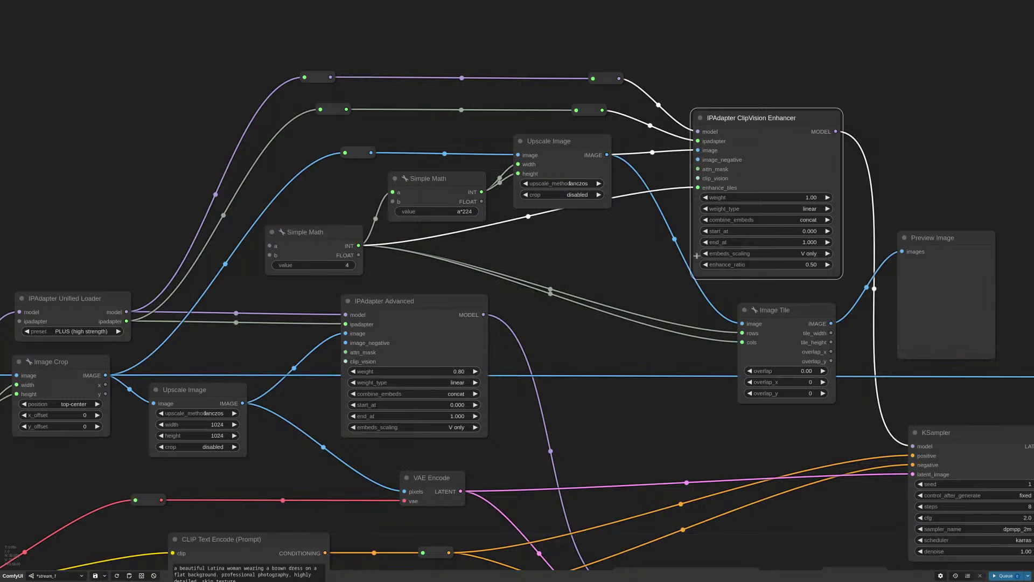
scroll(695, 255, "down", 2)
scroll(628, 280, "down", 6)
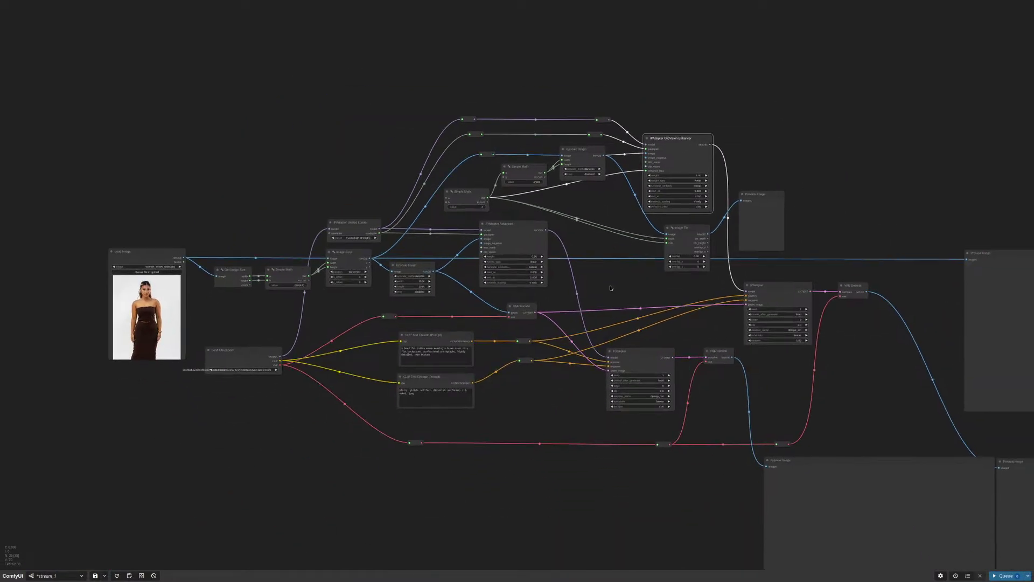
left_click_drag(611, 288, 559, 244)
scroll(559, 244, "down", 3)
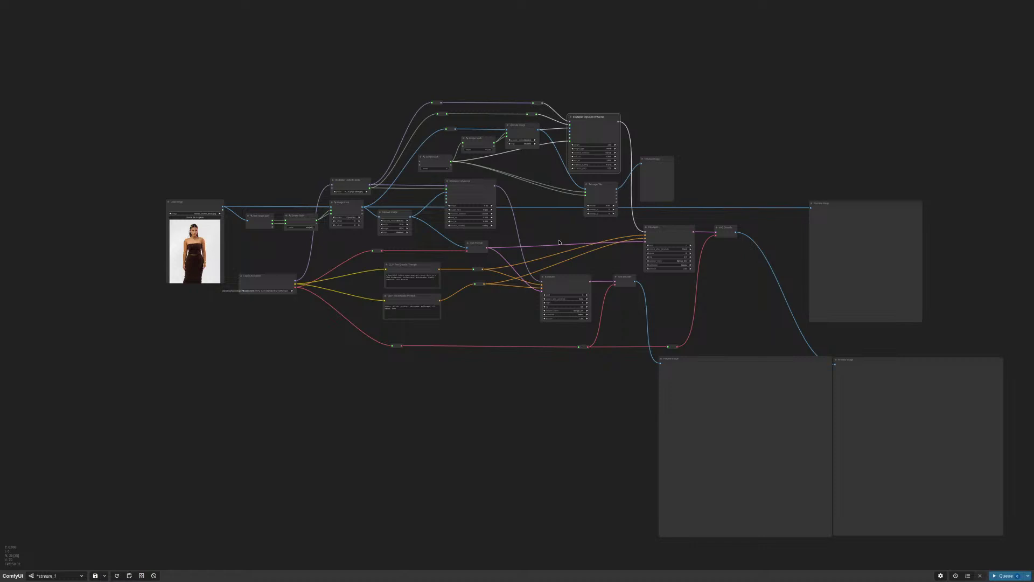
scroll(736, 140, "left", 5)
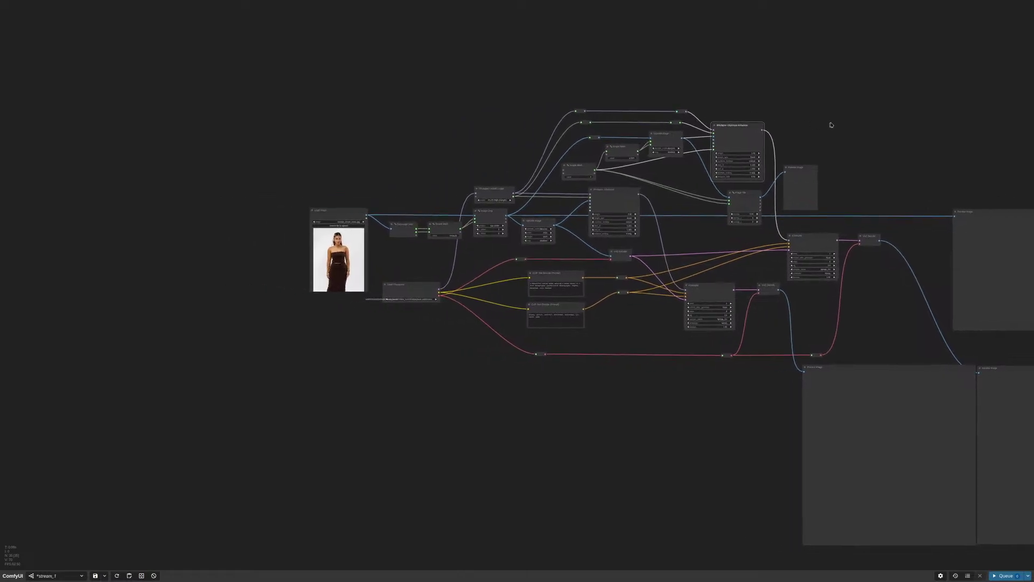
scroll(831, 124, "left", 1)
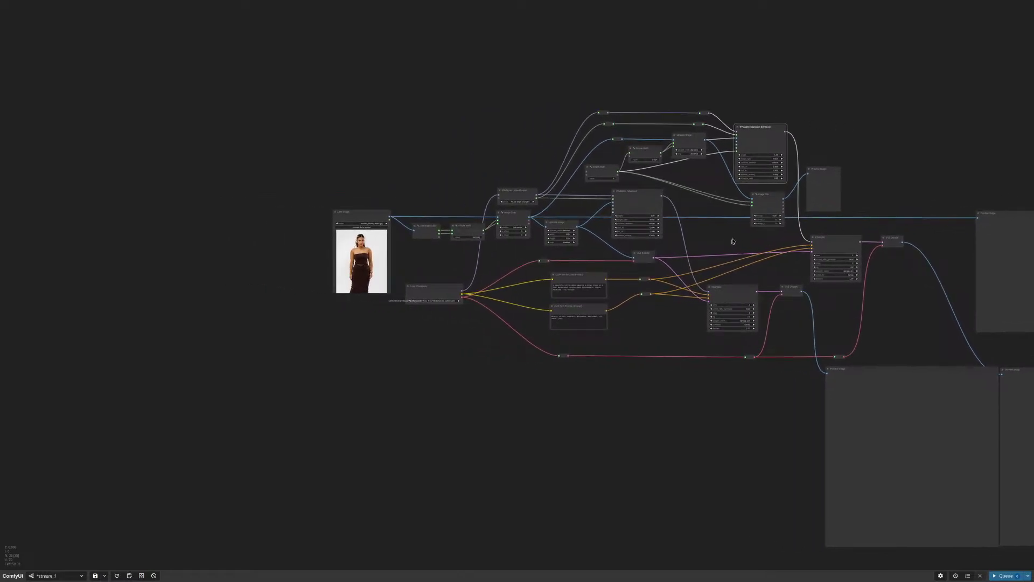
scroll(717, 195, "right", 2)
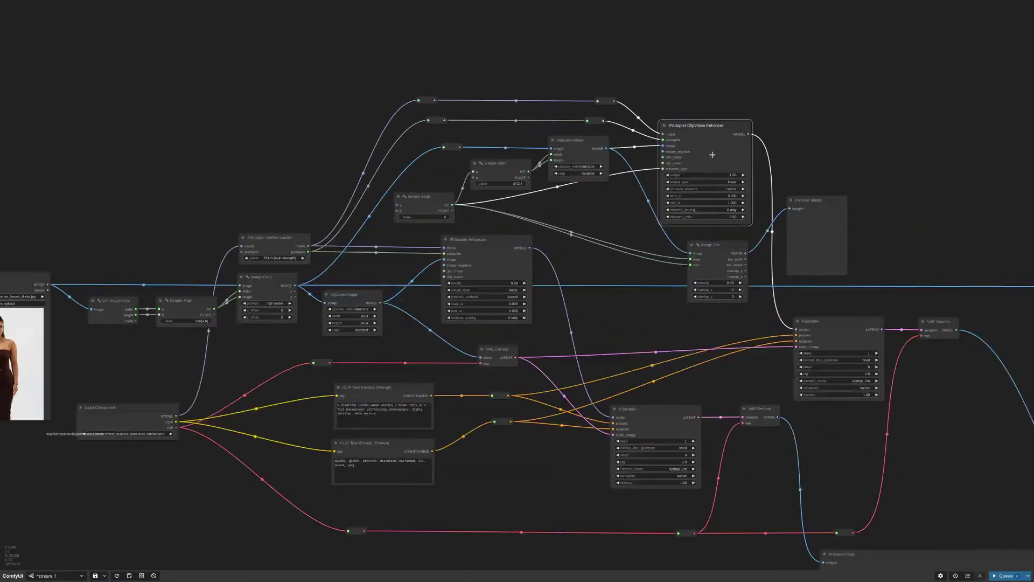
scroll(718, 96, "up", 5)
scroll(717, 96, "up", 2)
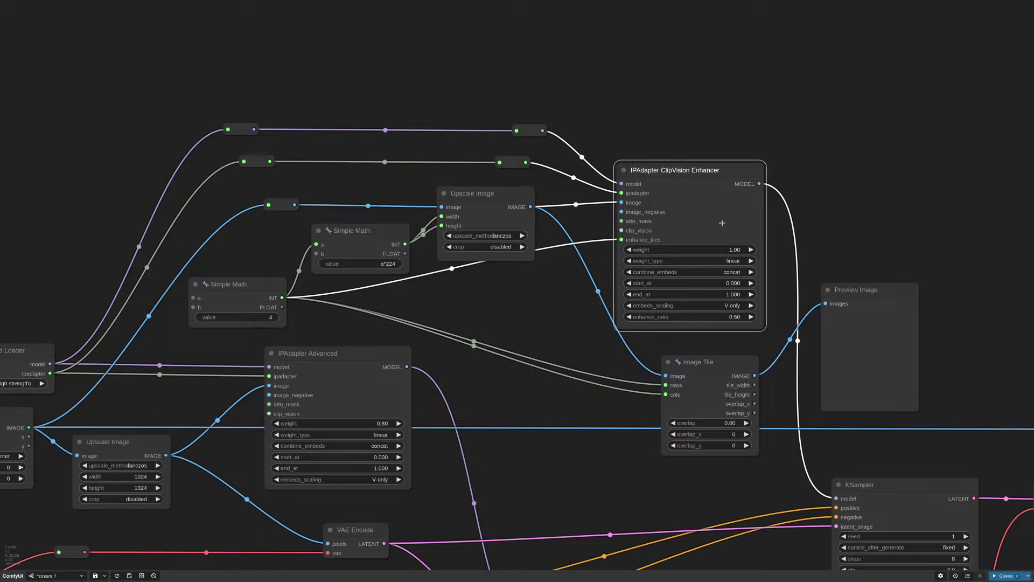
scroll(543, 342, "down", 3)
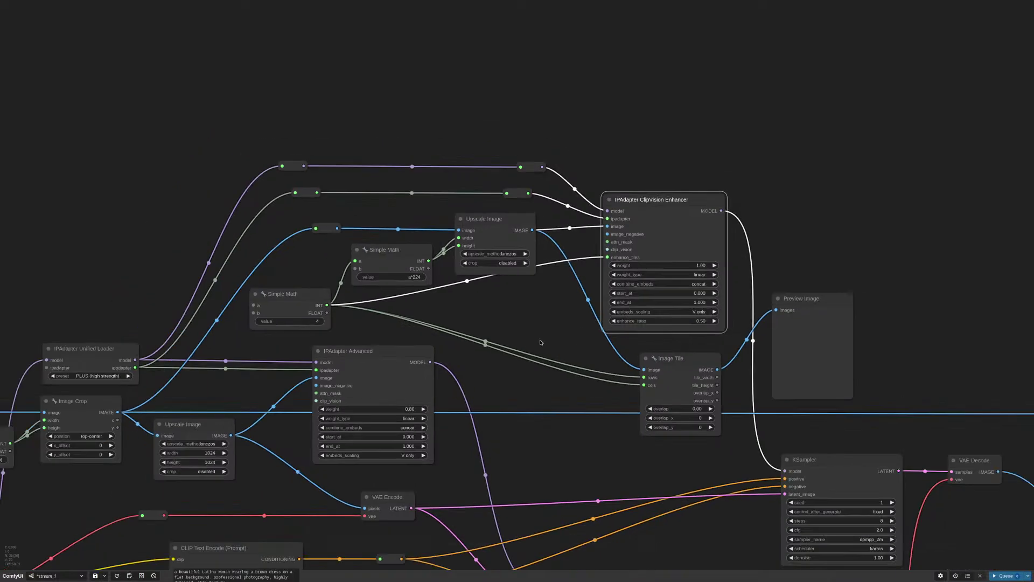
Move the Load Image node above the IPAdapter Unified Loader temporarily and return it beside the Get Image Size node
left_click_drag(549, 314, 842, 203)
left_click_drag(108, 283, 488, 30)
left_click_drag(475, 144, 635, 254)
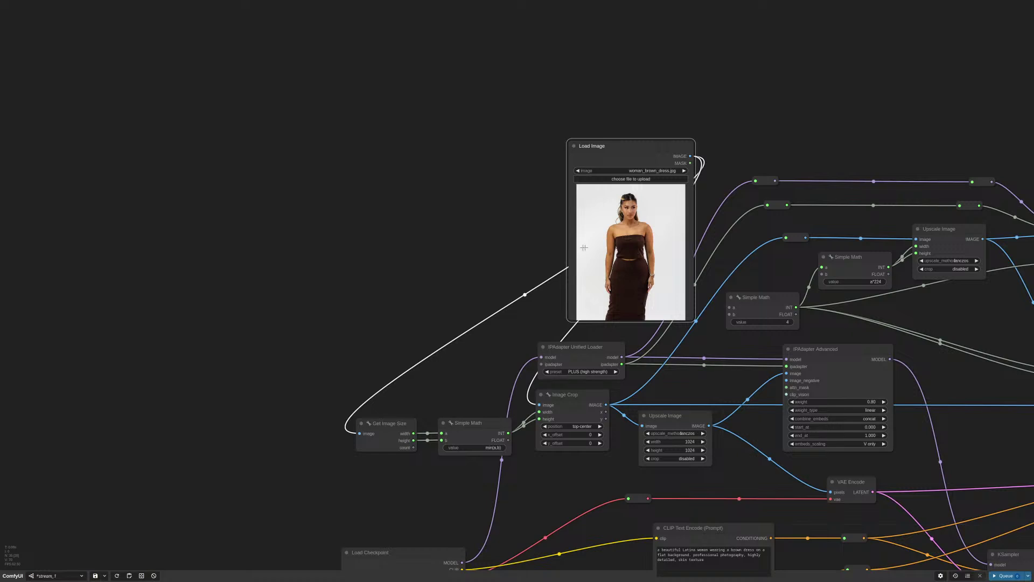
scroll(632, 248, "up", 1)
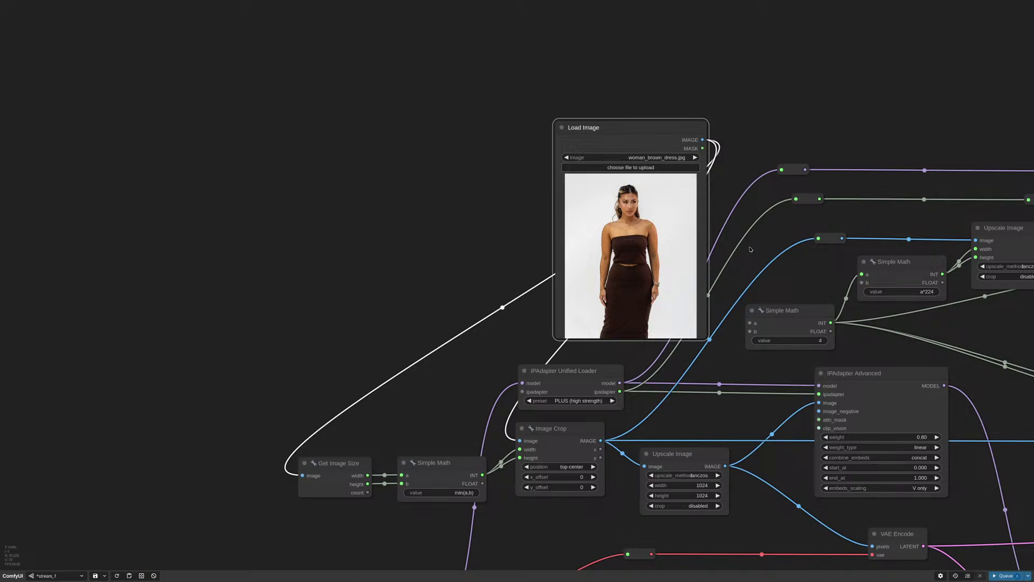
scroll(721, 199, "down", 4)
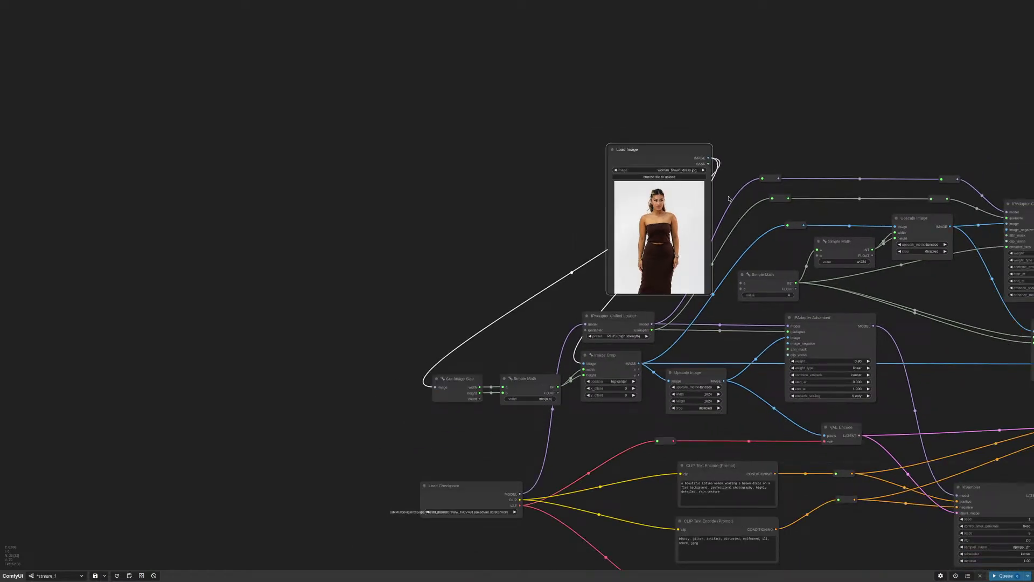
left_click_drag(689, 151, 369, 350)
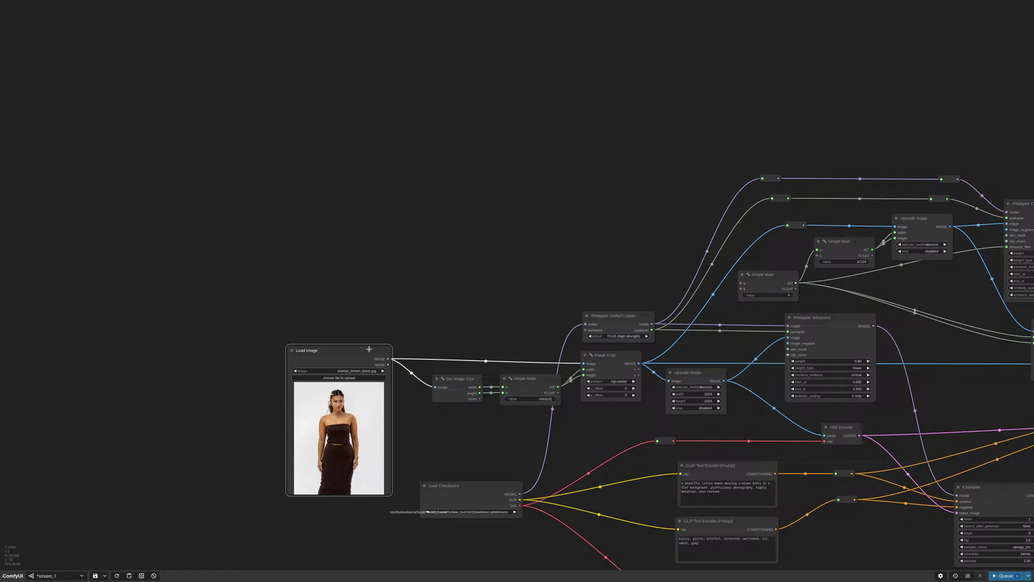
Add an IPAdapter Tiled node in the empty space above the IPAdapter Unified Loader
scroll(630, 259, "up", 10)
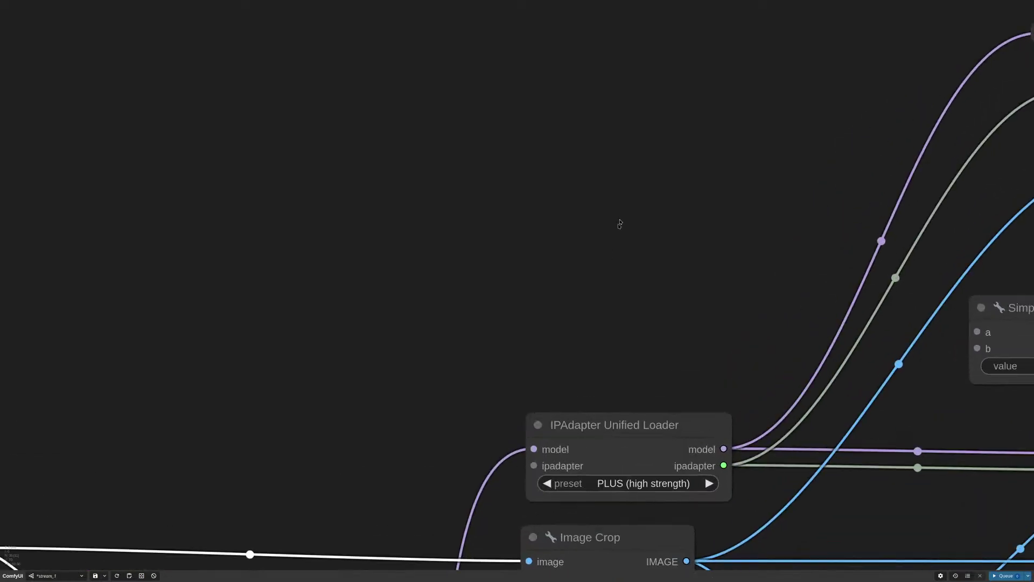
double_click(620, 224)
type("ipada")
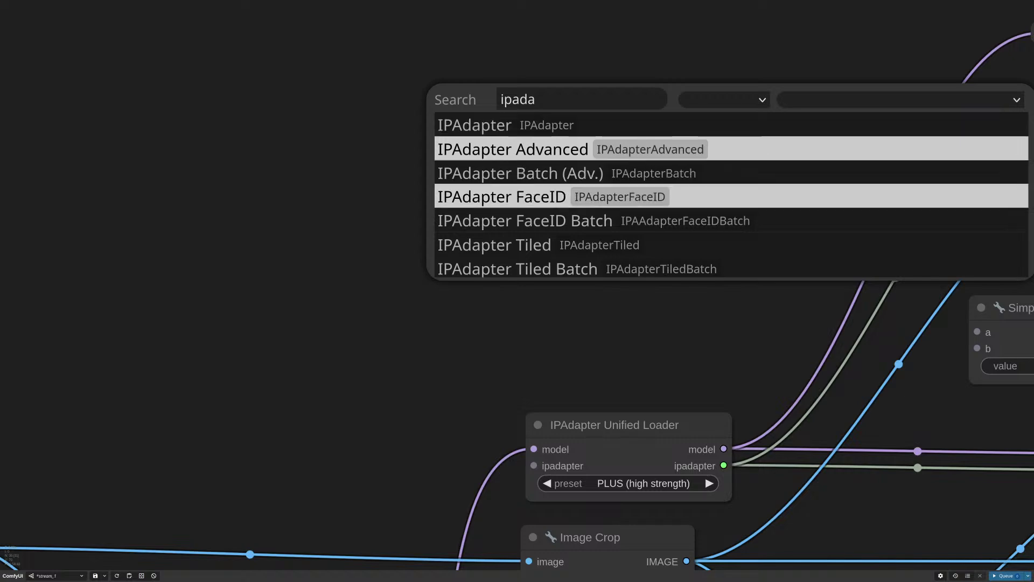
left_click(638, 245)
left_click_drag(735, 154, 652, 115)
scroll(701, 55, "down", 2)
left_click_drag(701, 55, 661, 96)
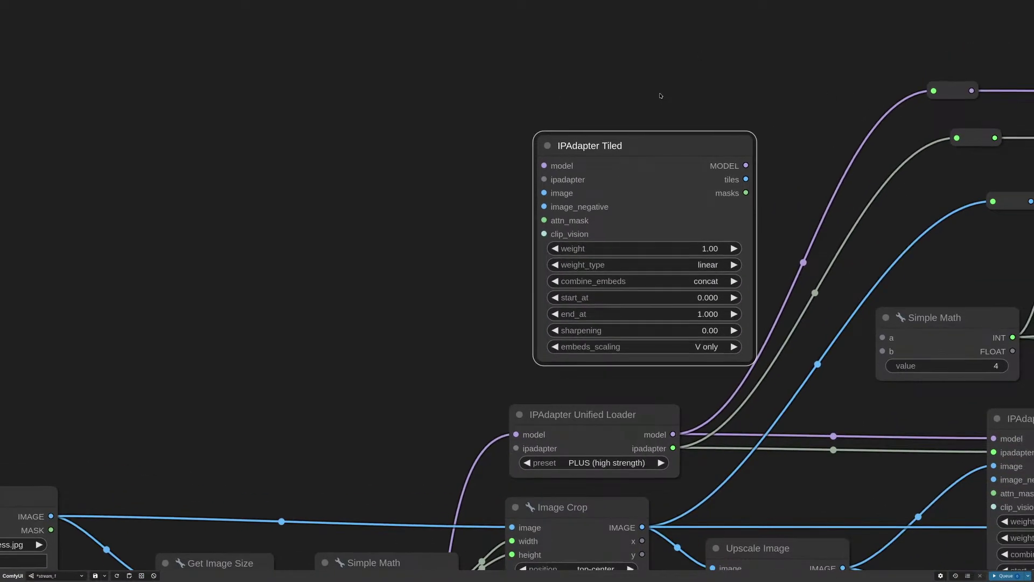
Move the Load Image node beside the IPAdapter Tiled node for comparison and return it to the start of the workflow
scroll(661, 95, "down", 5)
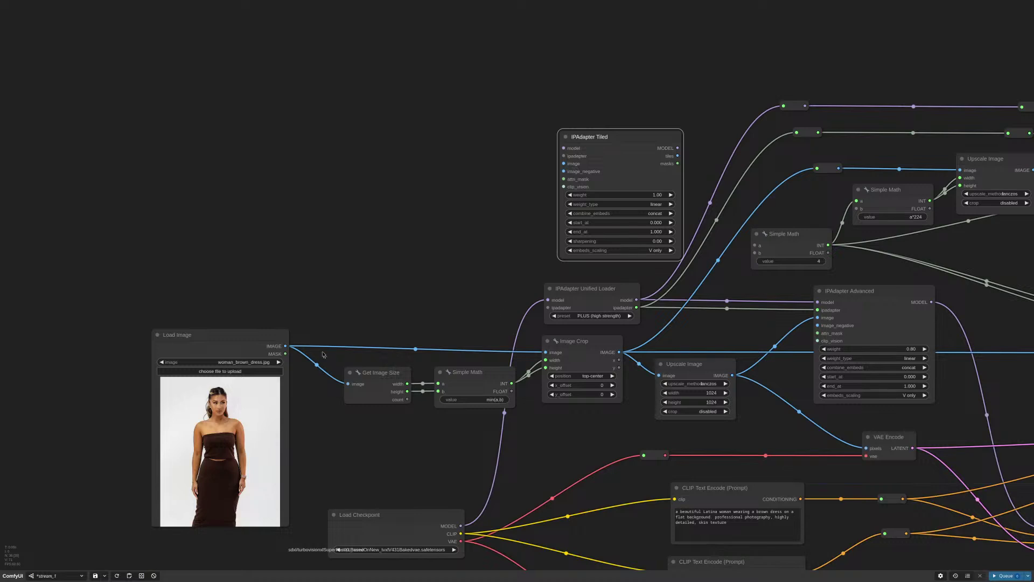
left_click_drag(243, 397, 402, 176)
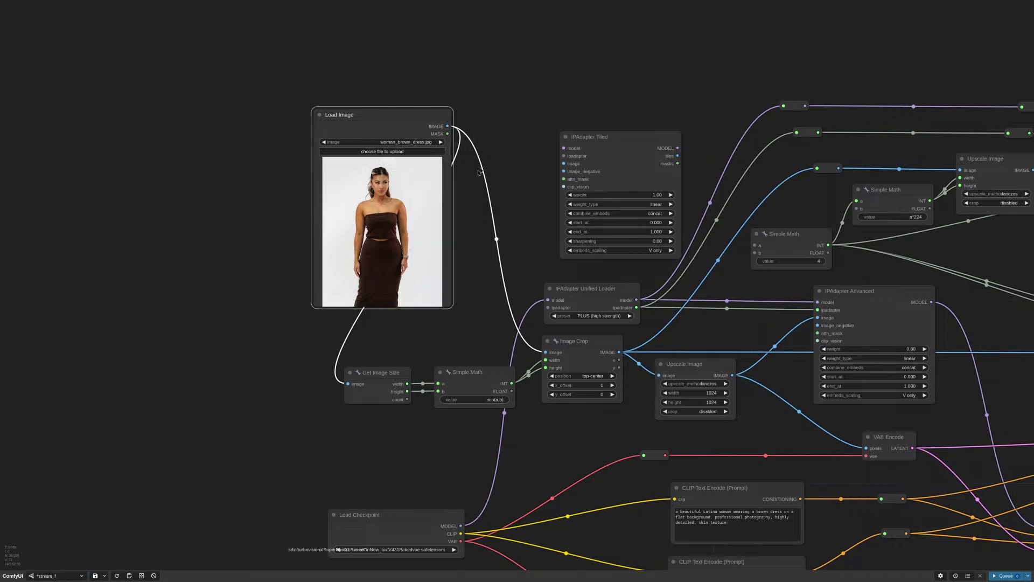
left_click_drag(416, 126, 264, 313)
Delete the unconnected IPAdapter Tiled node
scroll(608, 144, "up", 5)
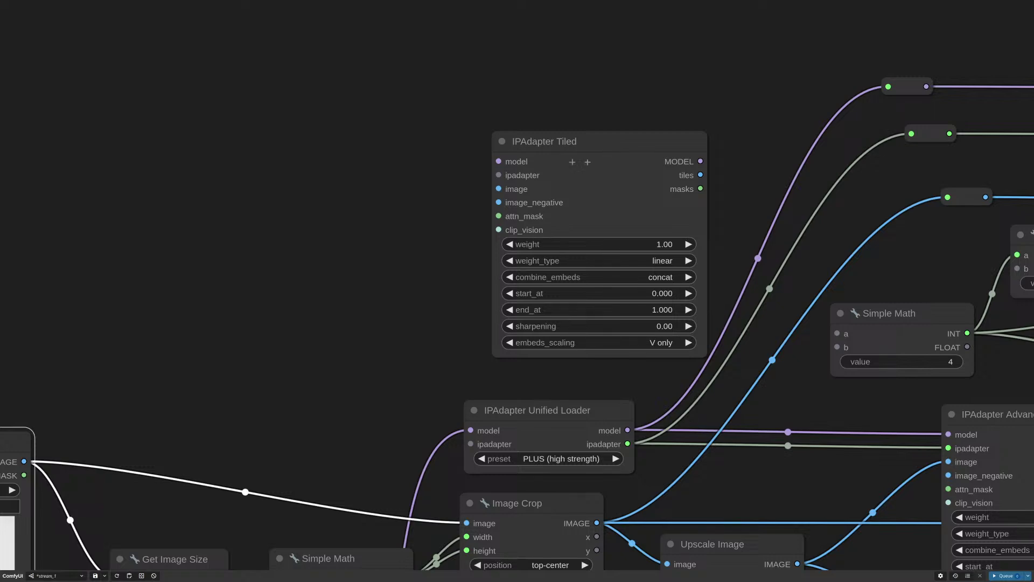
scroll(385, 226, "down", 6)
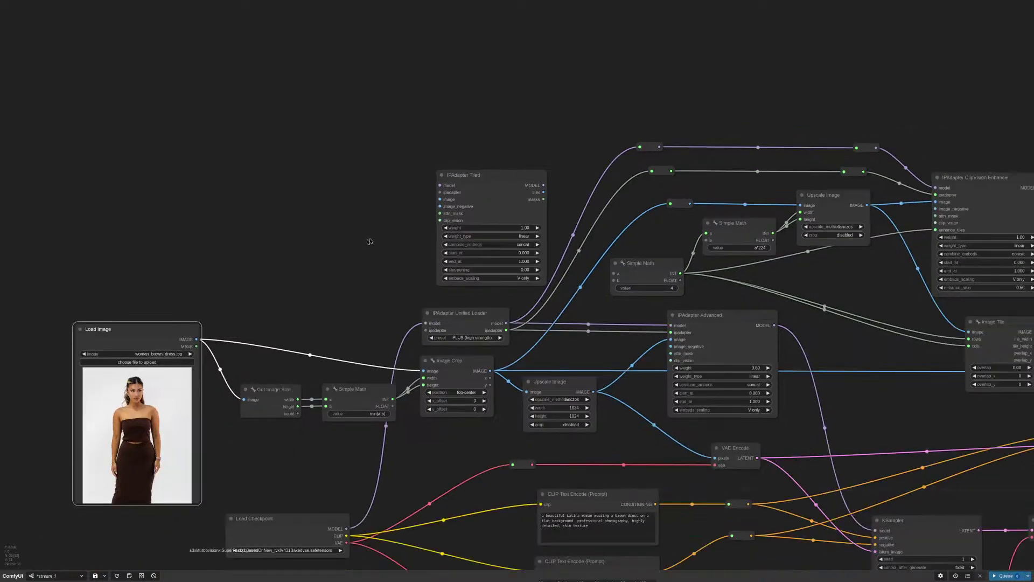
left_click_drag(370, 238, 588, 135)
left_click(587, 135)
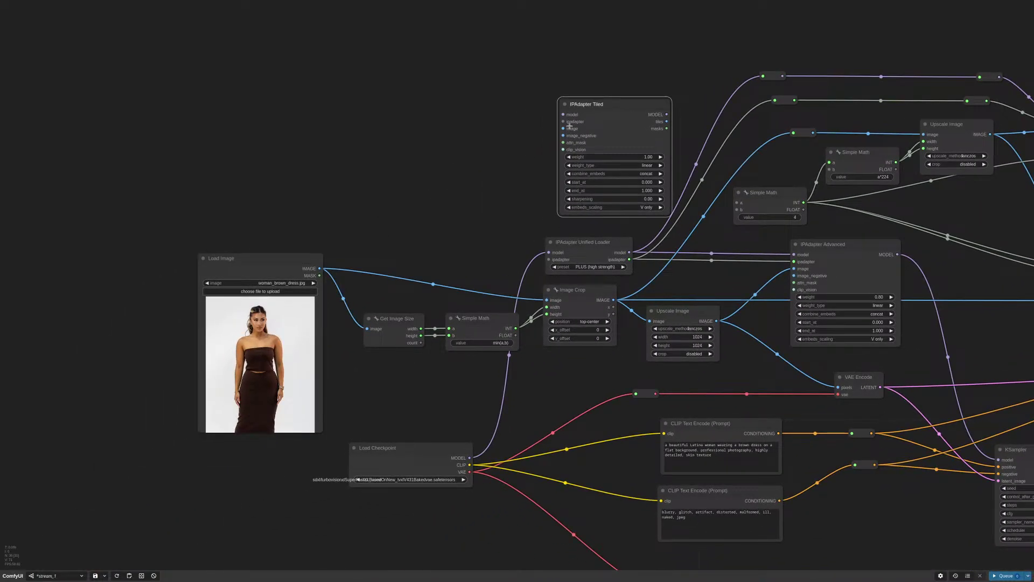
key("Delete")
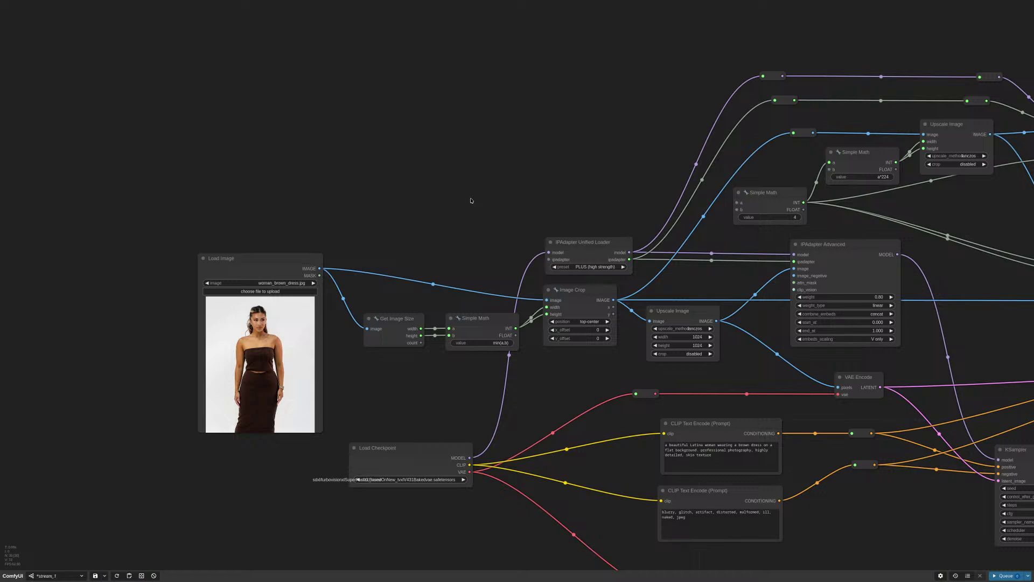
Examine the settings and input links of the IPAdapter ClipVision Enhancer node and its place in the whole graph
scroll(600, 176, "down", 2)
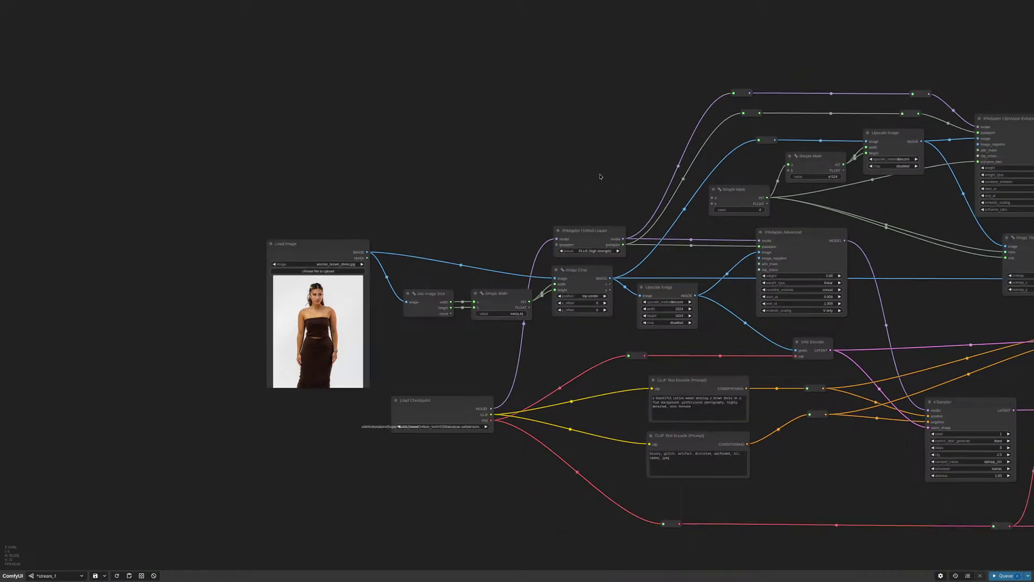
scroll(620, 170, "down", 2)
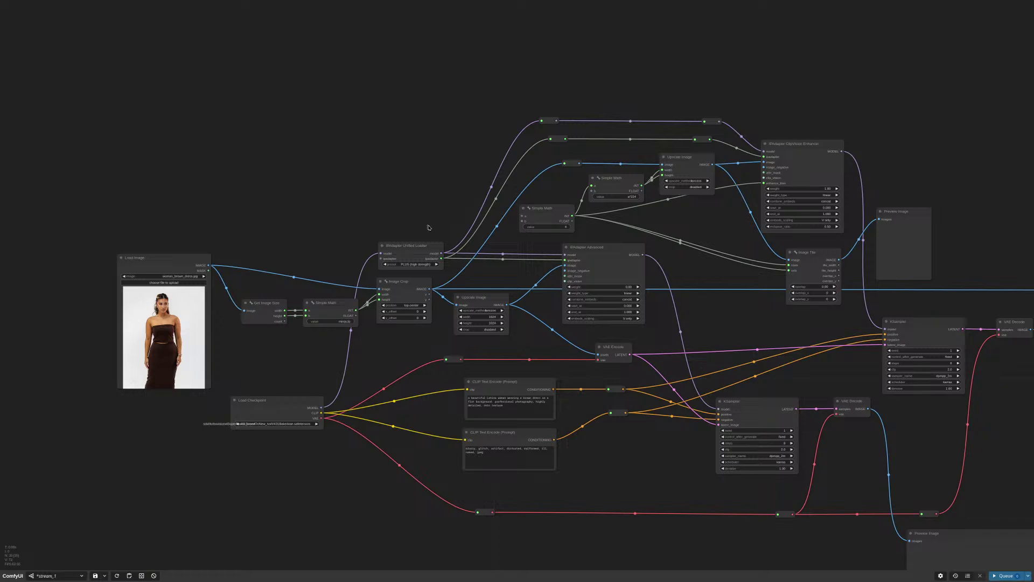
scroll(860, 183, "up", 5)
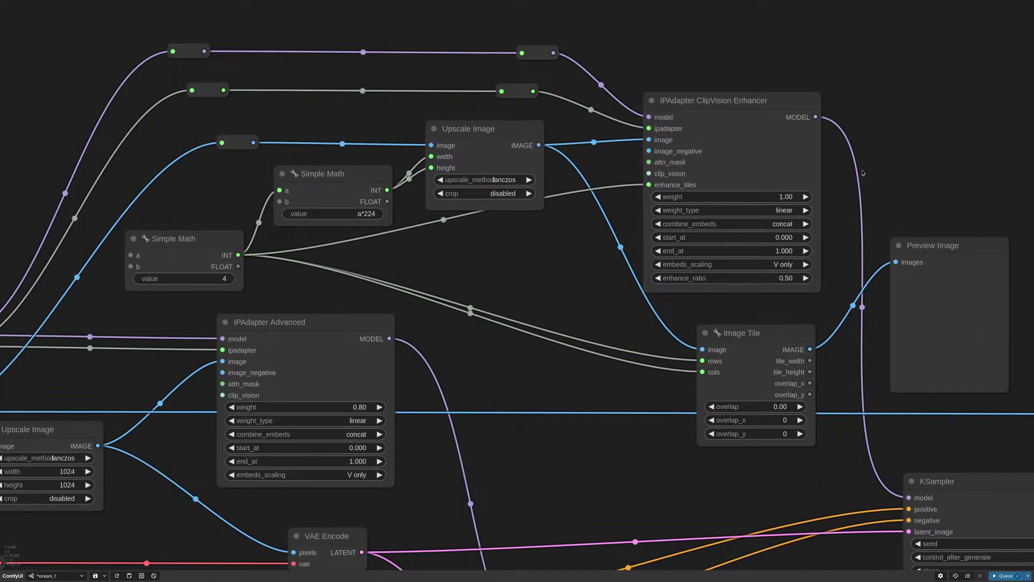
scroll(863, 173, "up", 3)
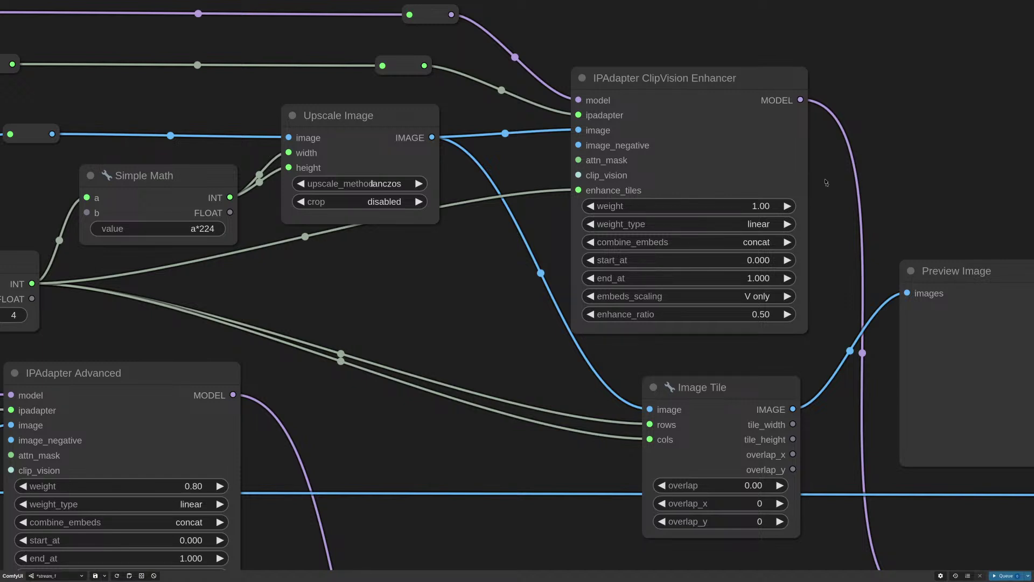
scroll(770, 113, "up", 2)
left_click_drag(734, 190, 739, 172)
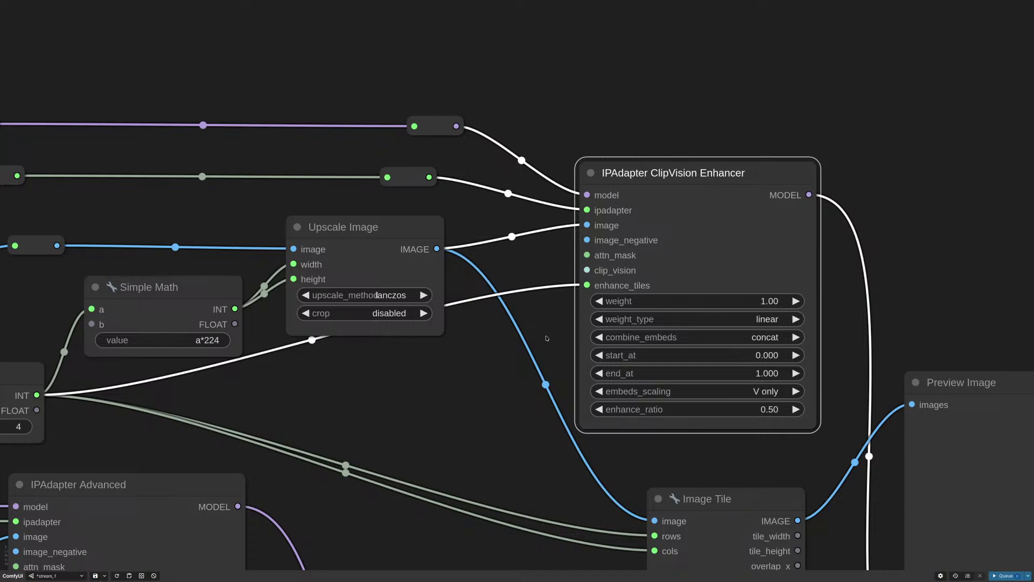
scroll(546, 338, "down", 7)
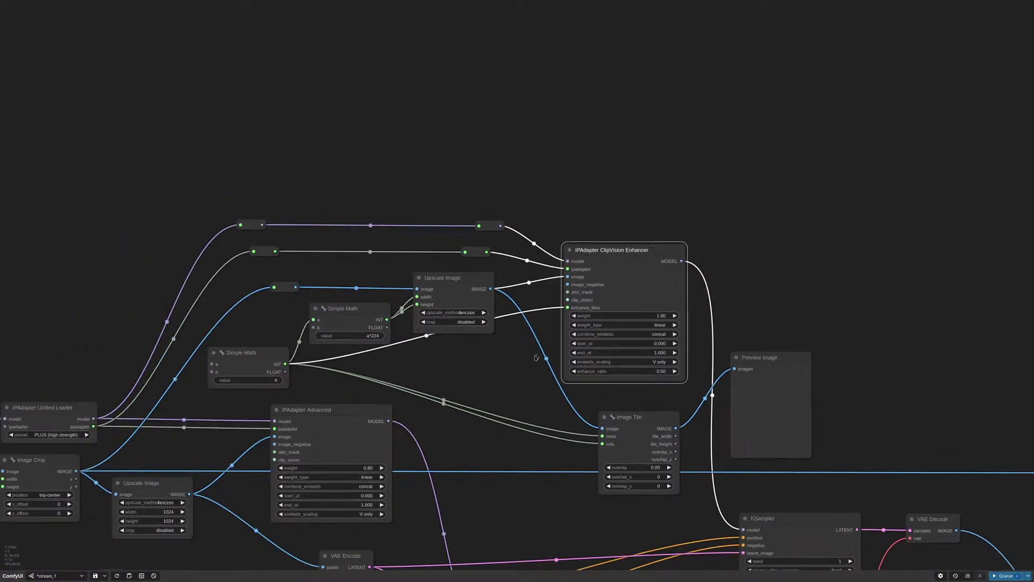
scroll(596, 307, "down", 6)
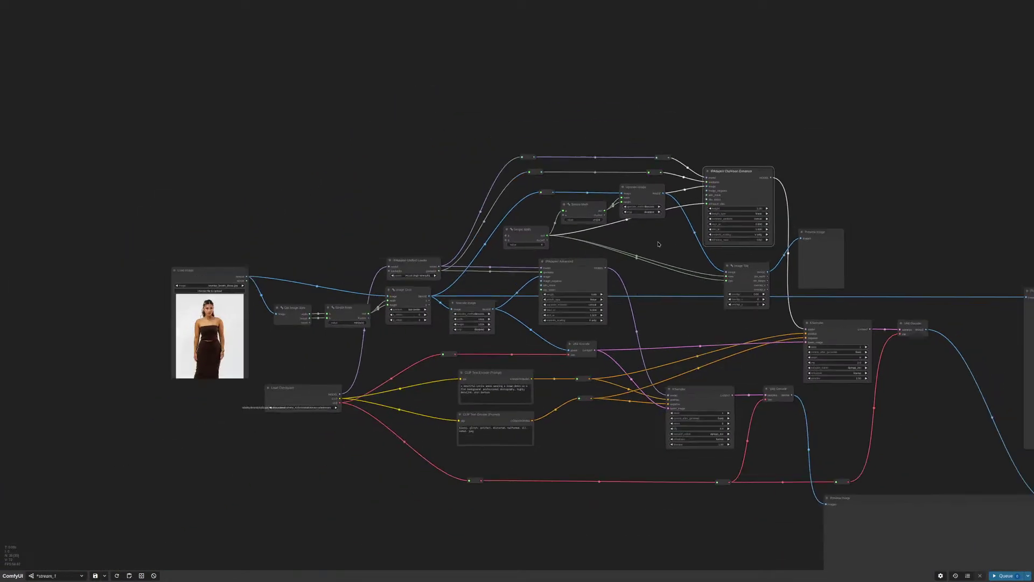
Examine the model chosen in the Load Checkpoint node and the text prompt nodes it feeds
scroll(650, 226, "down", 4)
left_click_drag(824, 169, 744, 182)
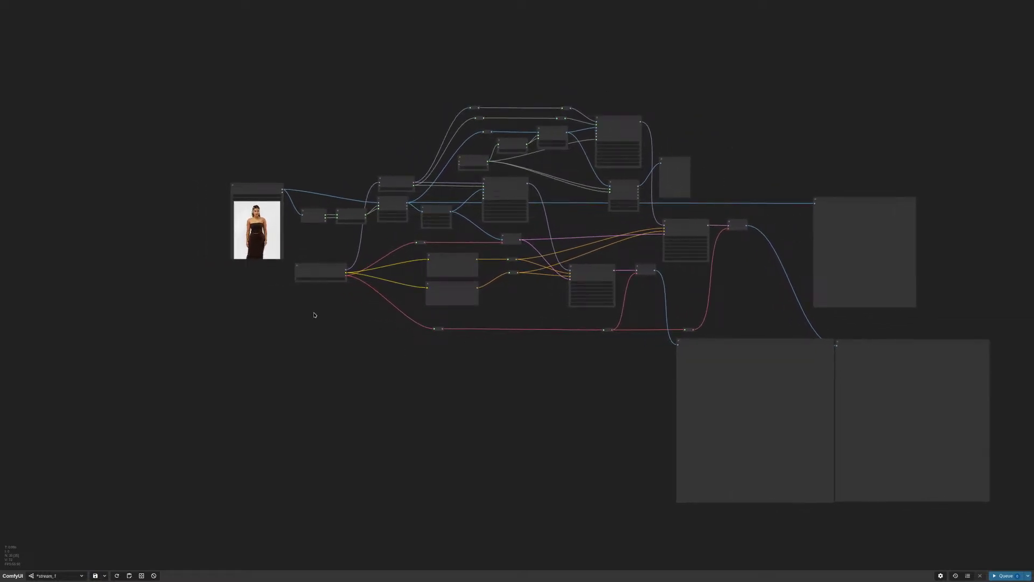
scroll(276, 278, "up", 12)
scroll(280, 271, "up", 5)
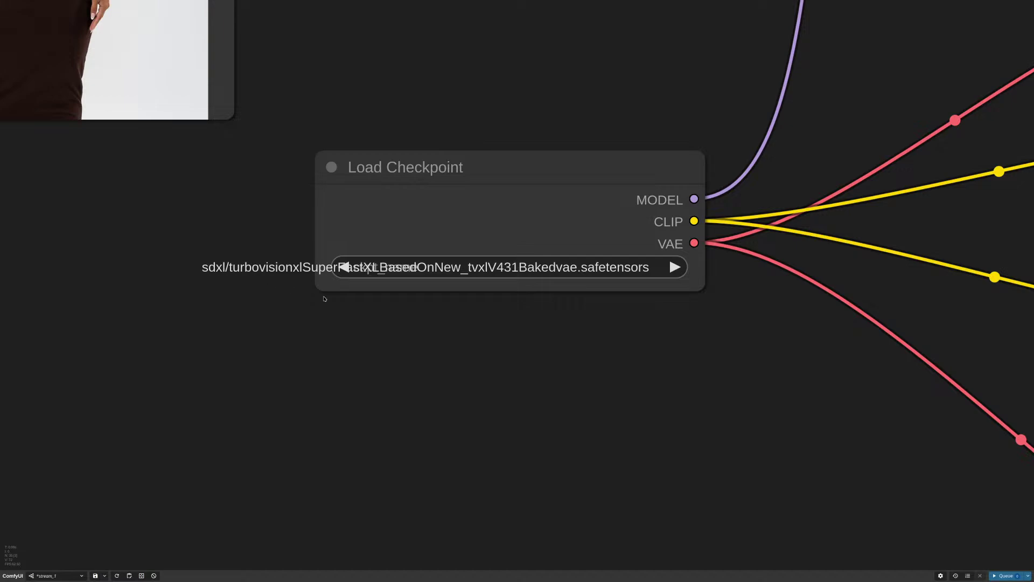
scroll(420, 354, "down", 6)
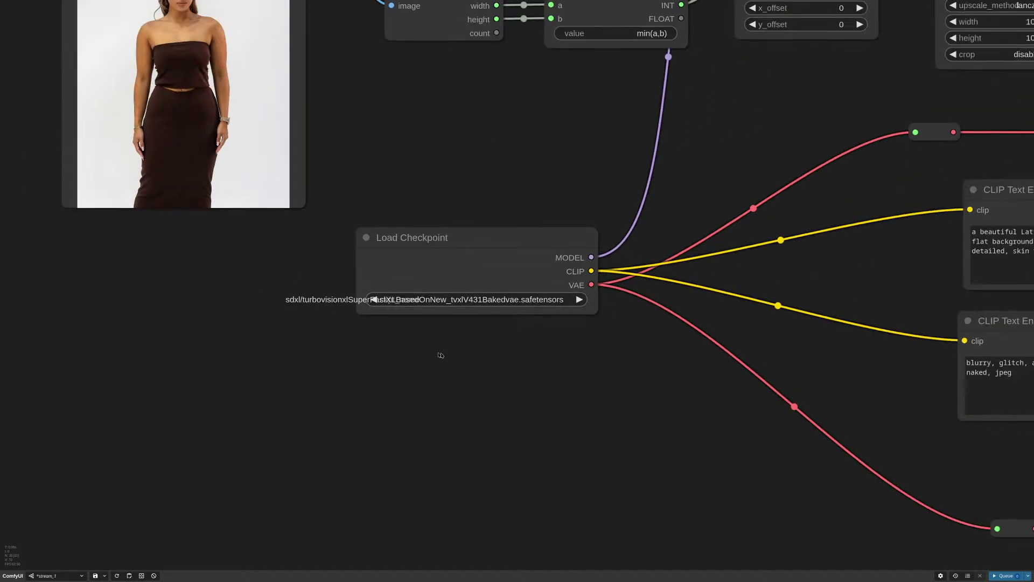
scroll(464, 351, "down", 2)
scroll(485, 354, "down", 2)
scroll(673, 323, "right", 5)
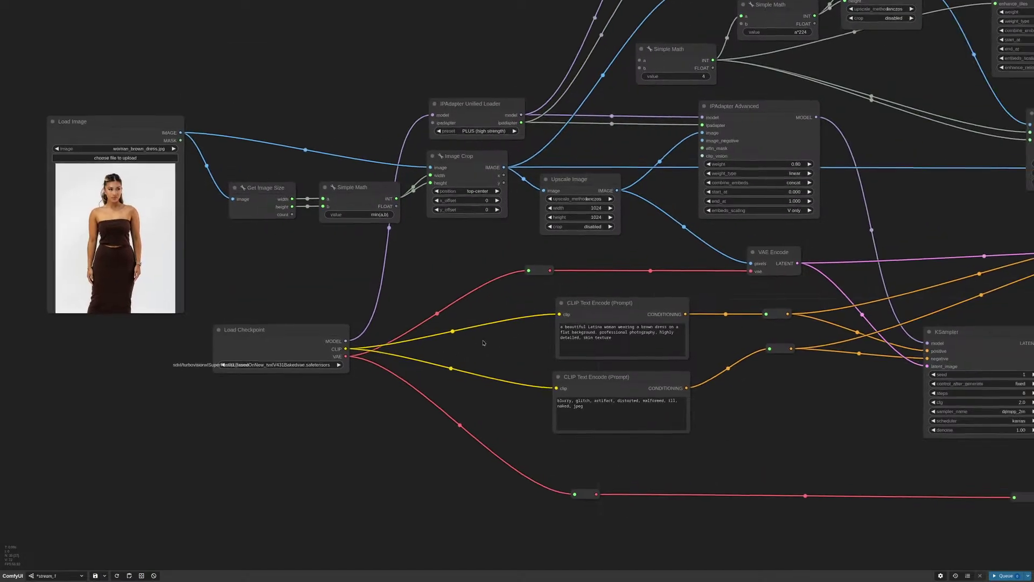
scroll(680, 332, "down", 3)
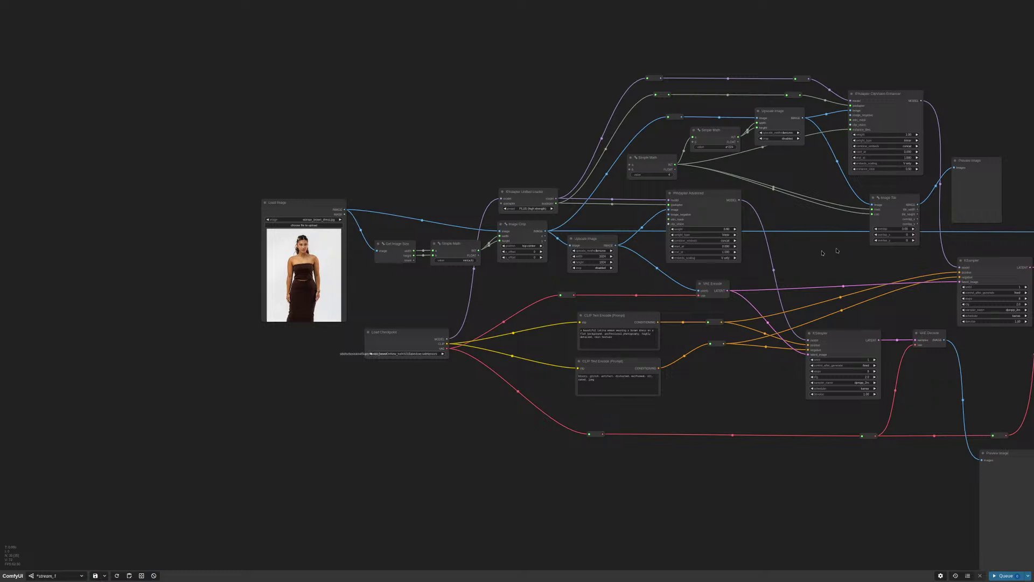
Examine the two KSampler branches, comparing their settings and input links
scroll(657, 280, "down", 1)
scroll(635, 226, "right", 5)
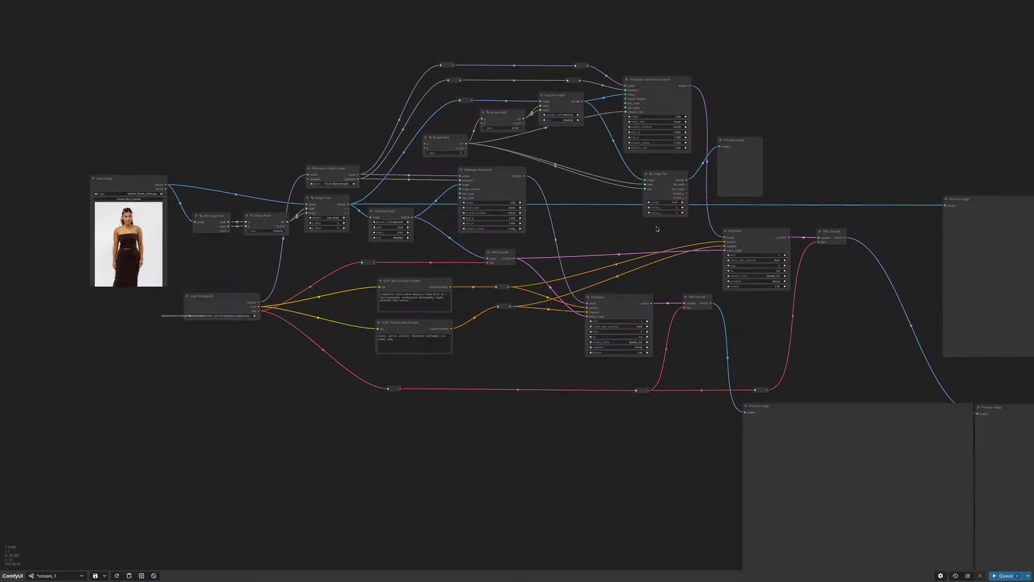
scroll(658, 227, "down", 2)
scroll(661, 247, "right", 2)
scroll(630, 245, "right", 2)
scroll(629, 245, "down", 1)
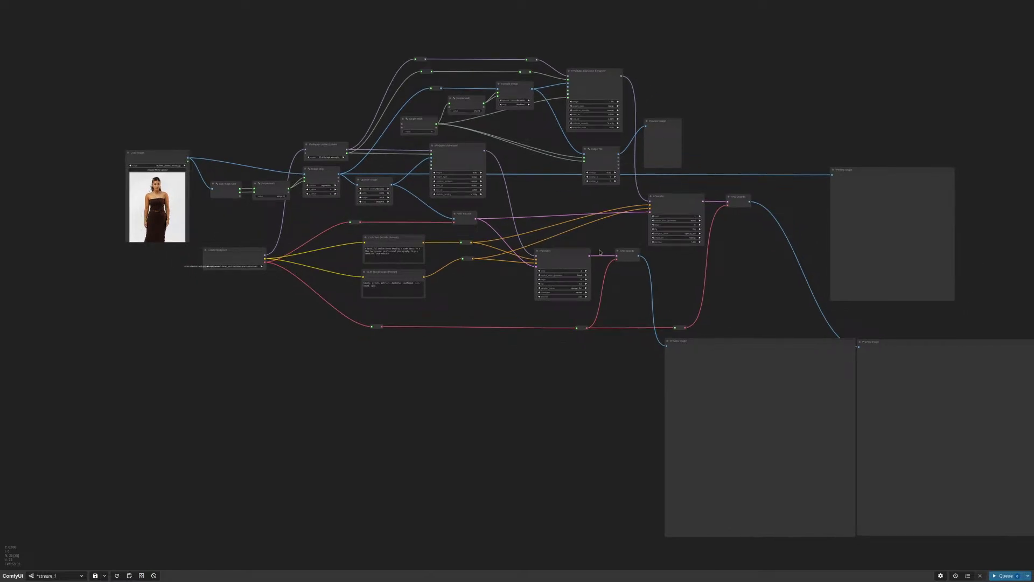
scroll(634, 227, "up", 6)
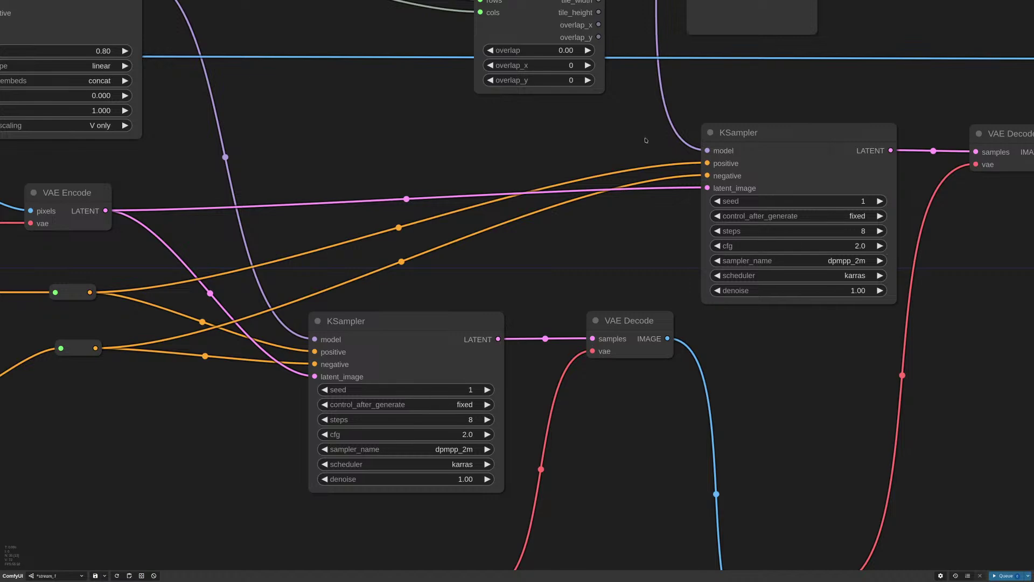
scroll(623, 236, "down", 4)
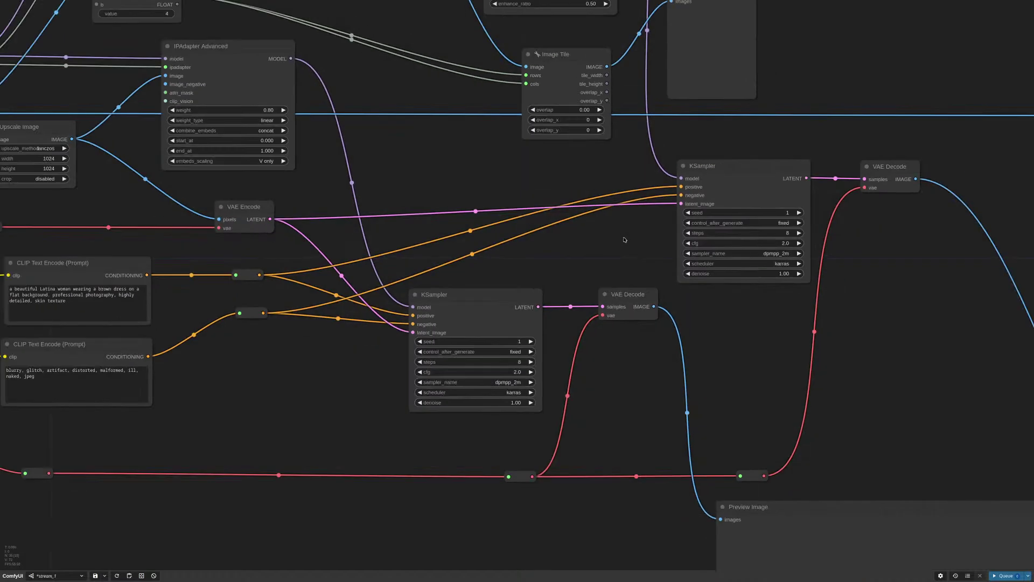
Queue the workflow to generate the IPAdapter Advanced and ClipVision Enhancer images and view the output previews
left_click(995, 574)
scroll(764, 328, "down", 5)
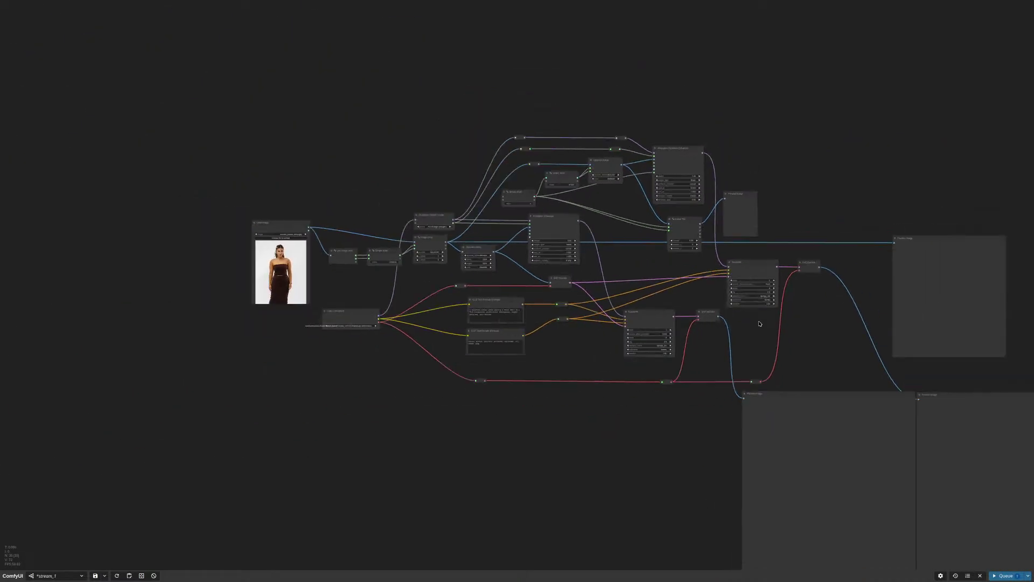
left_click_drag(809, 342, 822, 281)
scroll(693, 226, "down", 1)
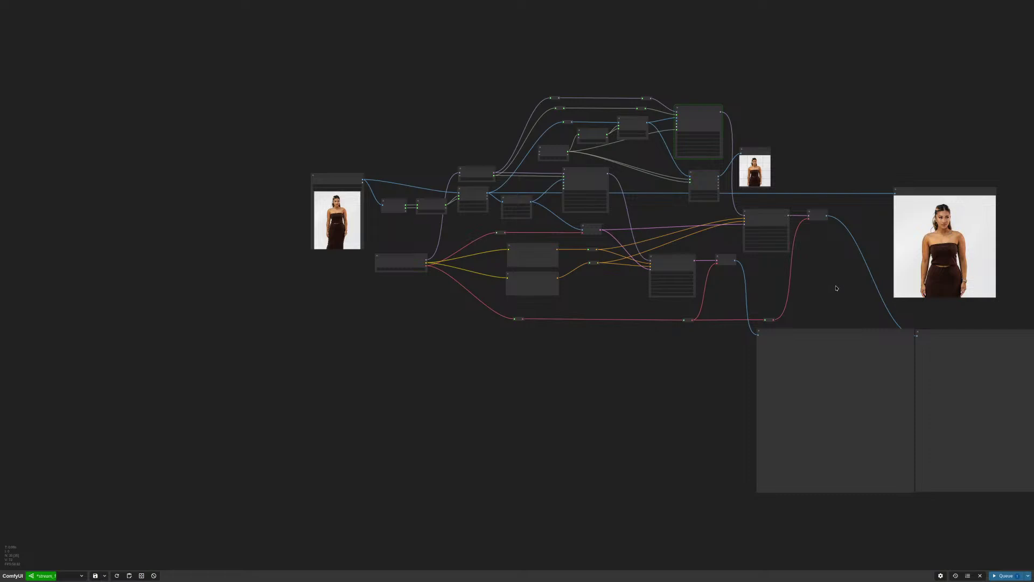
left_click_drag(836, 287, 757, 282)
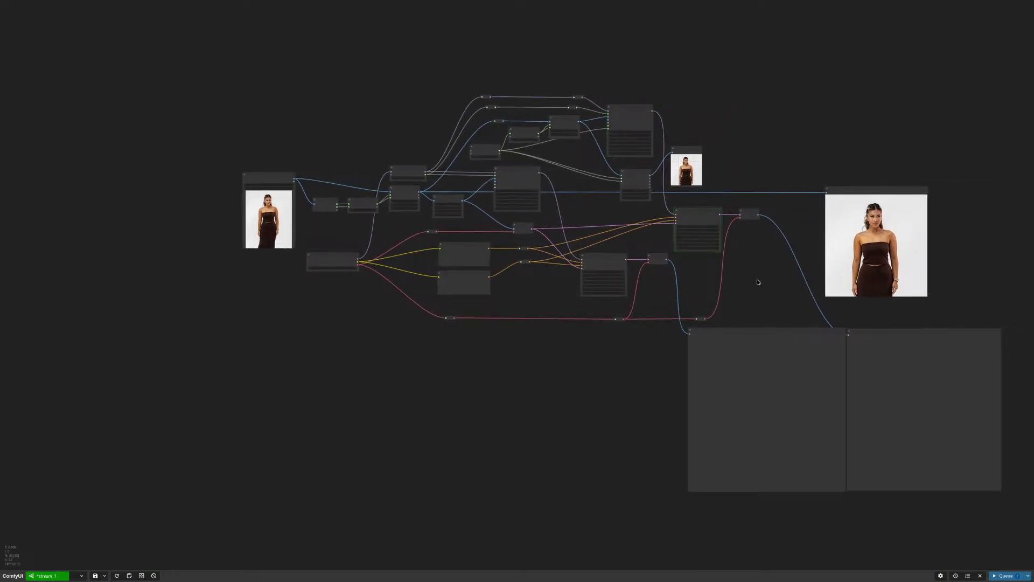
scroll(860, 193, "up", 8)
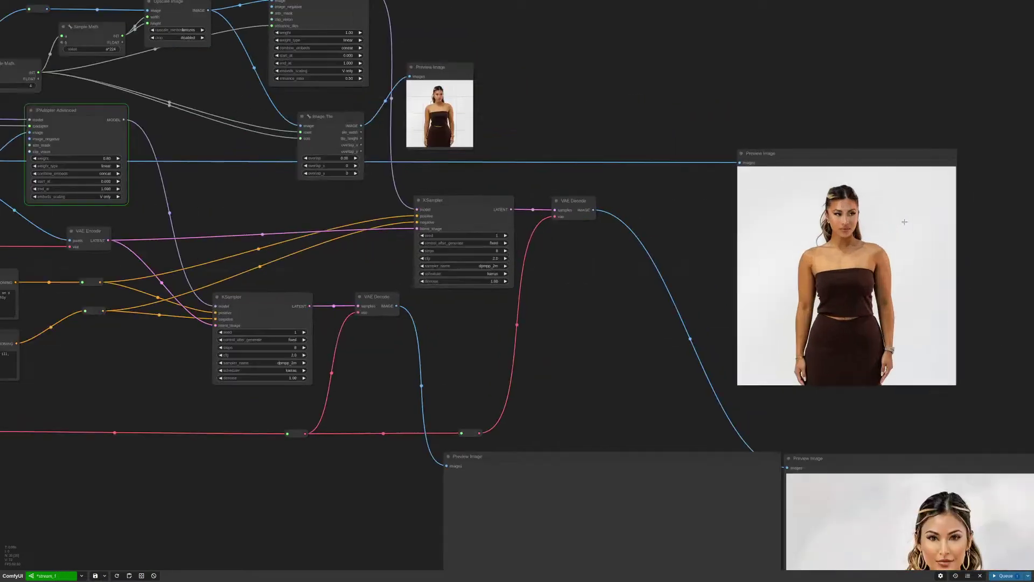
scroll(802, 151, "down", 8)
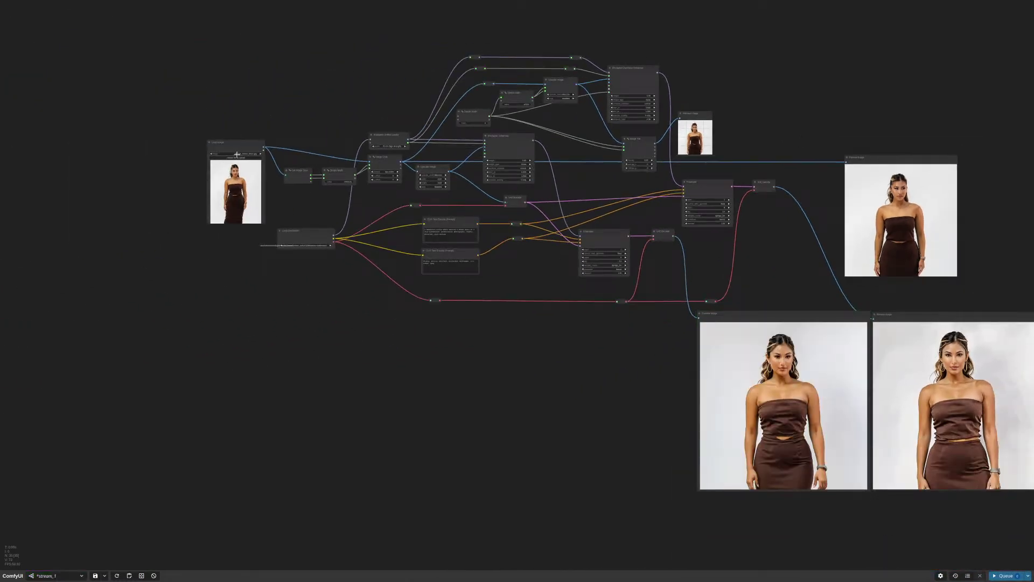
Place the Load Image node beside the cropped image's Preview Image node for comparison and return it to the start of the workflow
left_click_drag(242, 145, 805, 161)
scroll(948, 208, "up", 8)
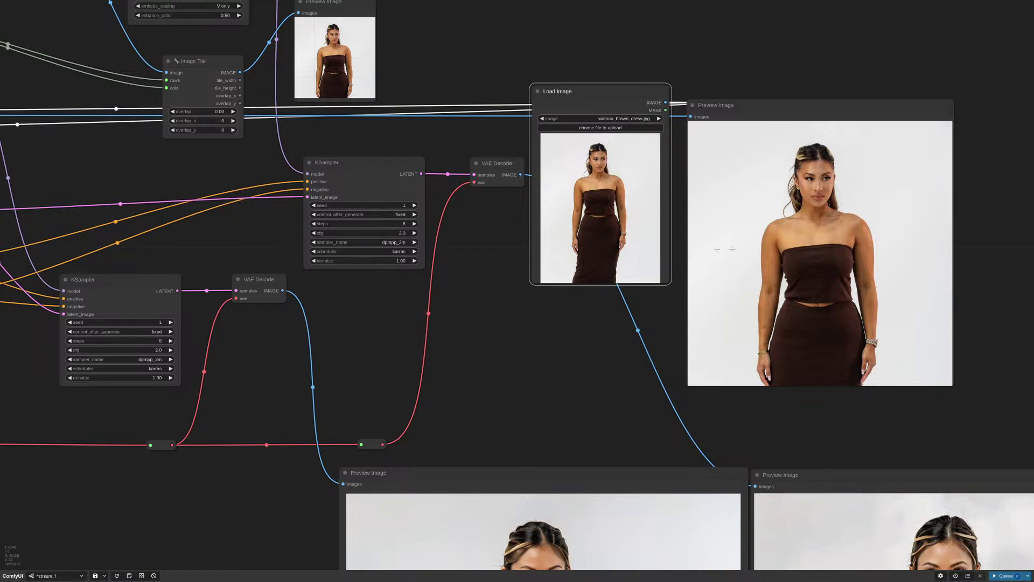
left_click_drag(793, 109, 801, 107)
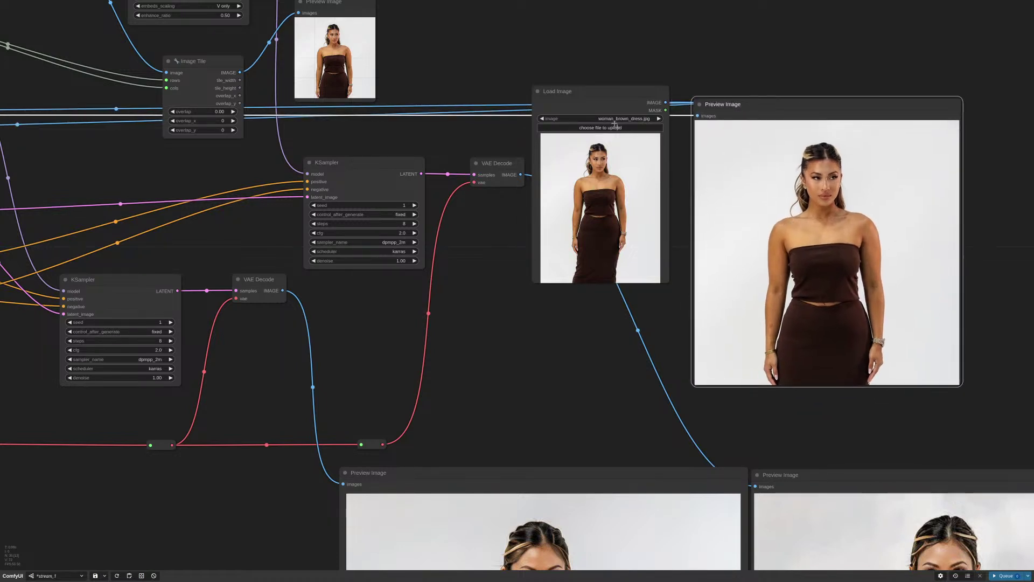
left_click_drag(592, 93, 614, 104)
left_click_drag(852, 172, 869, 173)
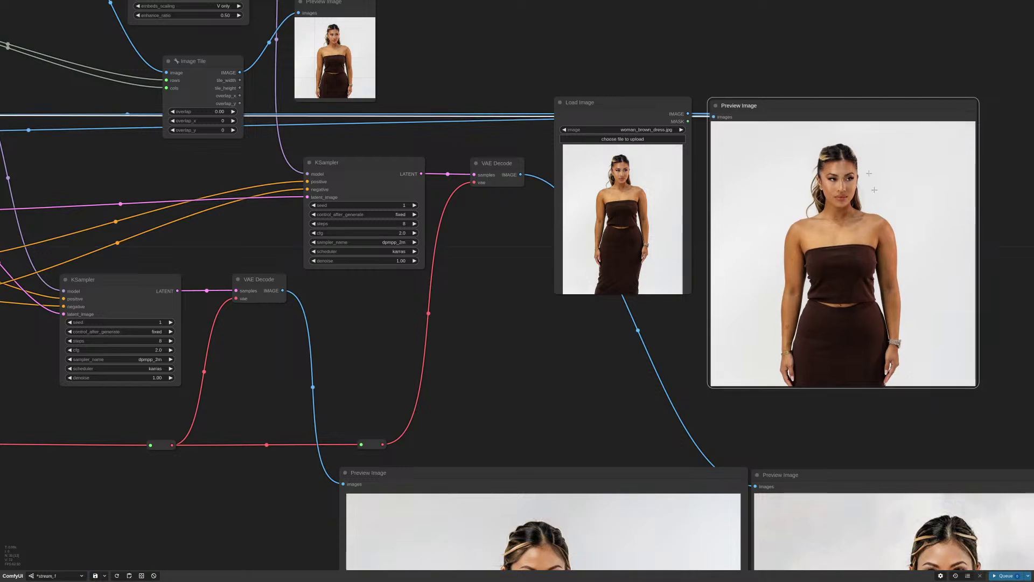
scroll(668, 236, "down", 9)
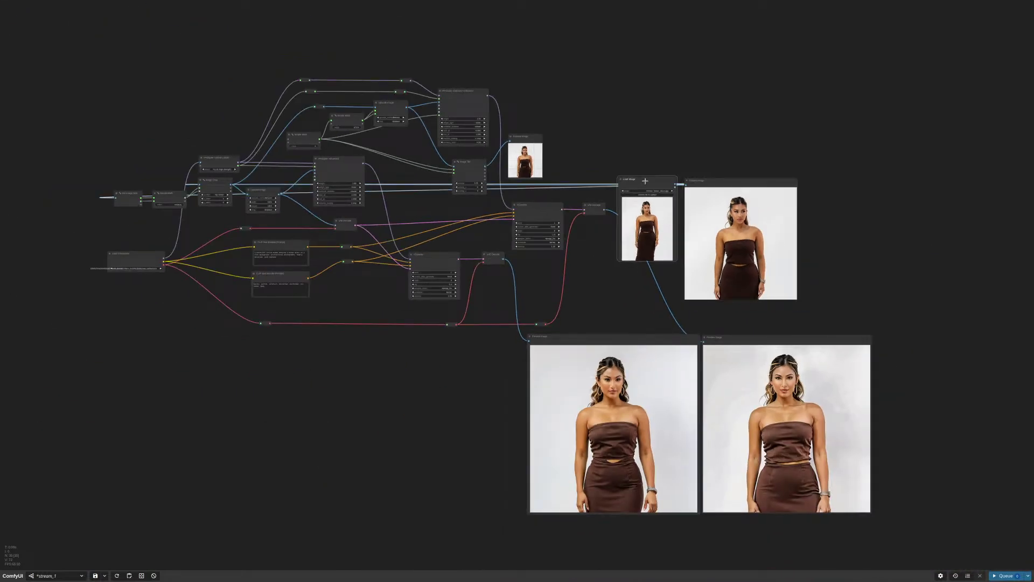
left_click_drag(622, 193, 67, 173)
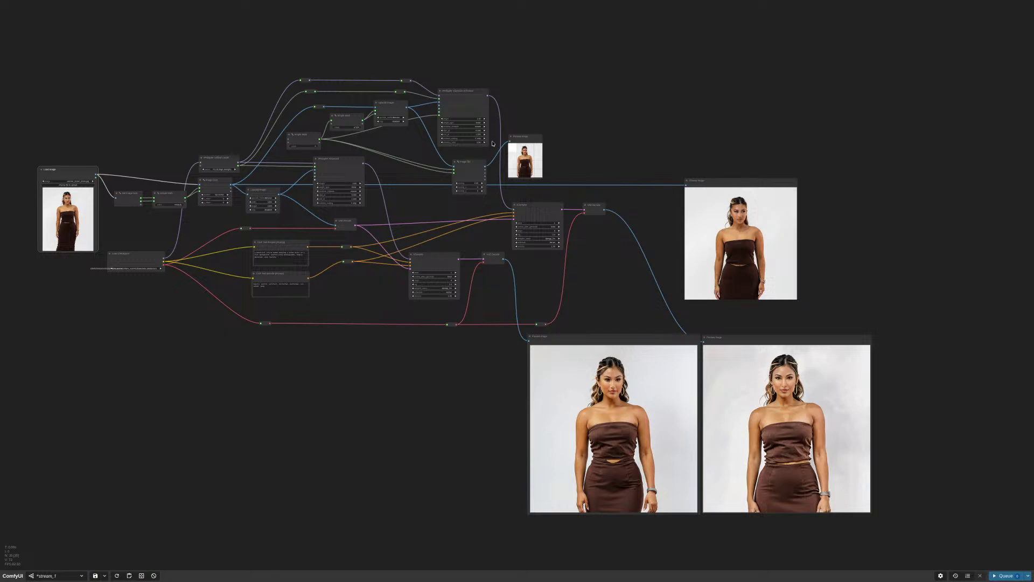
Space the two generated Preview Image nodes slightly apart and level them for a side-by-side comparison
scroll(499, 140, "up", 5)
scroll(656, 169, "down", 4)
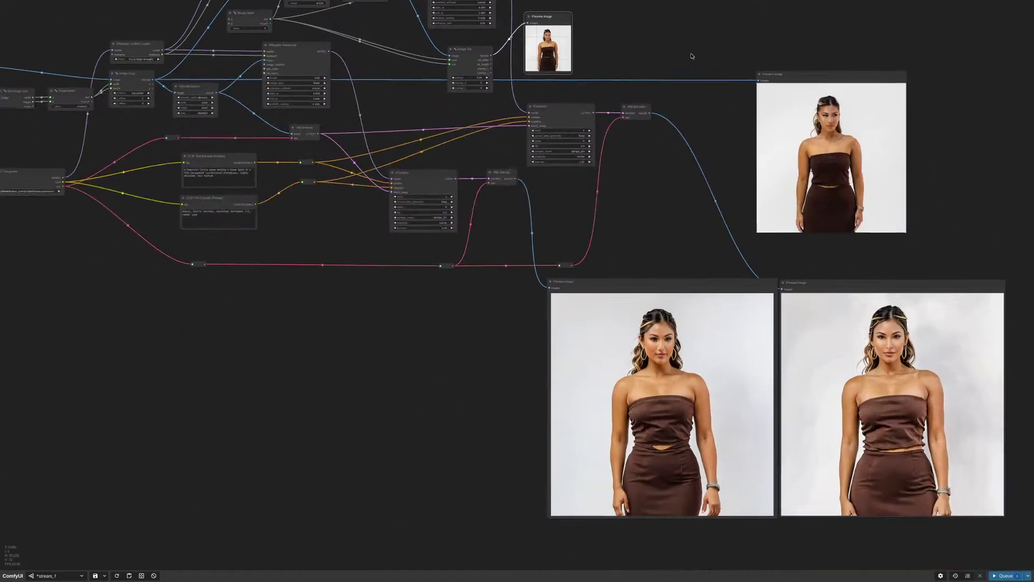
left_click_drag(722, 204, 694, 131)
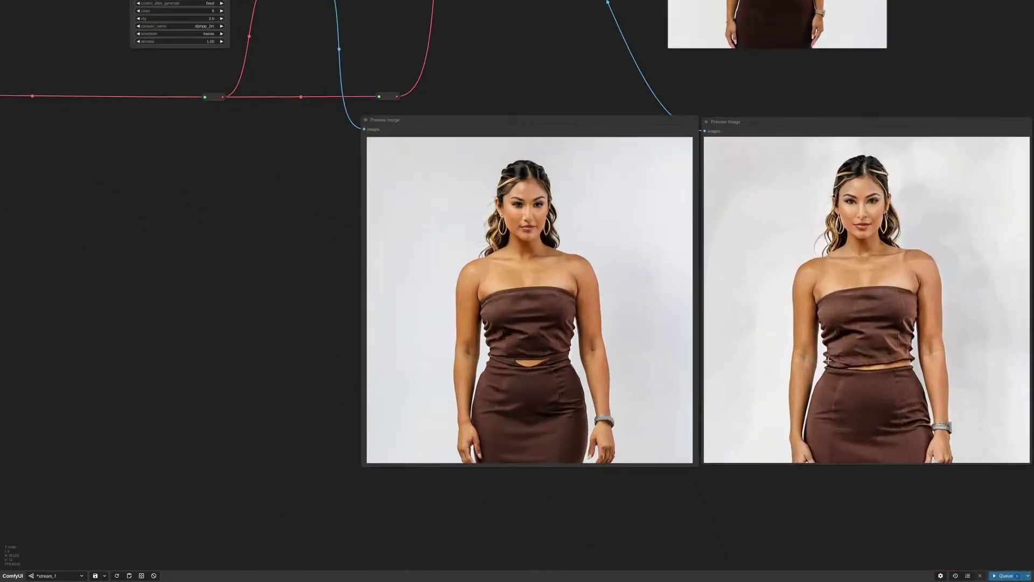
scroll(824, 360, "up", 3)
left_click_drag(609, 221, 532, 267)
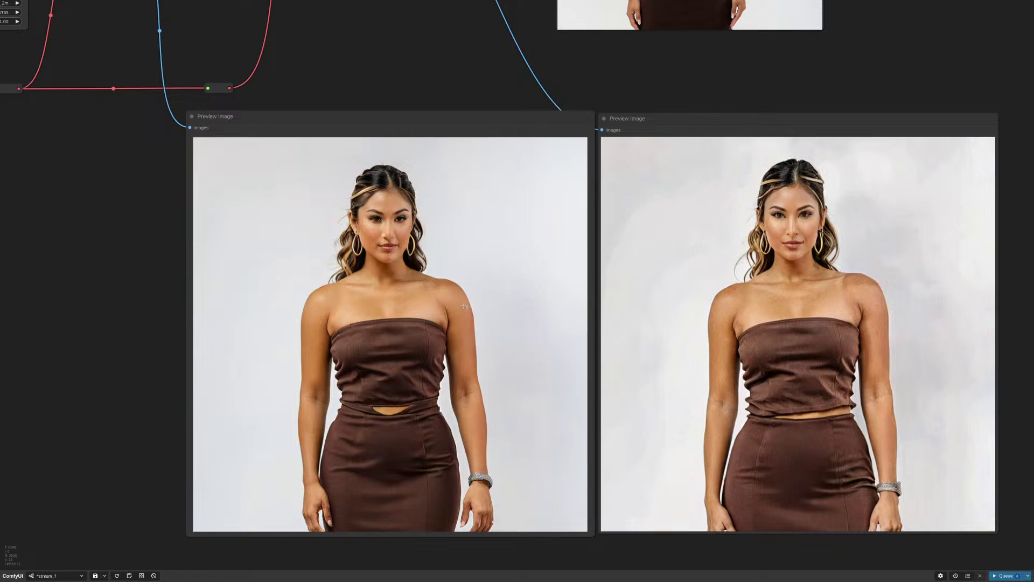
mouse_move(429, 118)
left_mouse_down()
mouse_move(415, 123)
mouse_move(425, 112)
left_mouse_up()
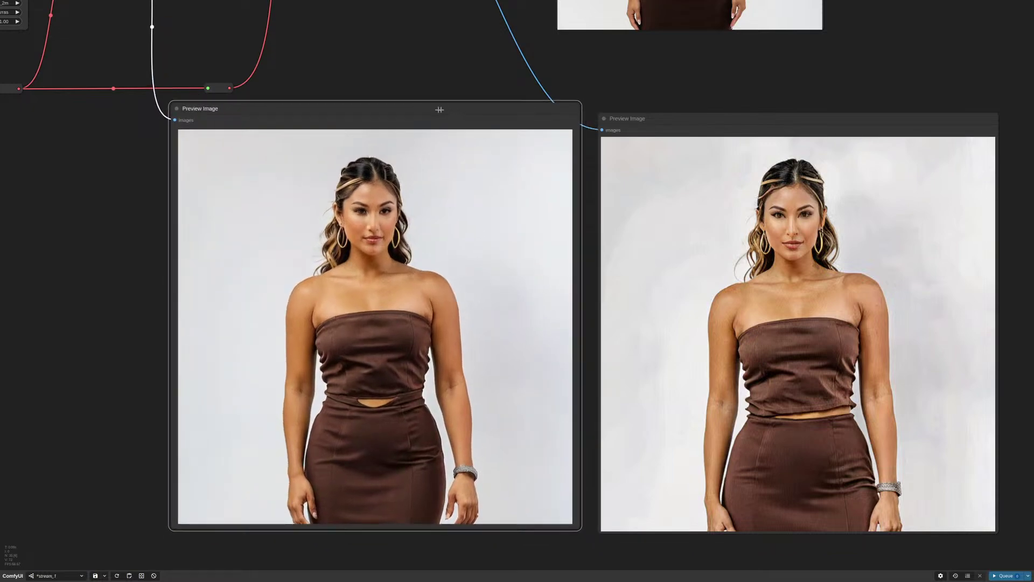
left_click_drag(672, 115, 665, 72)
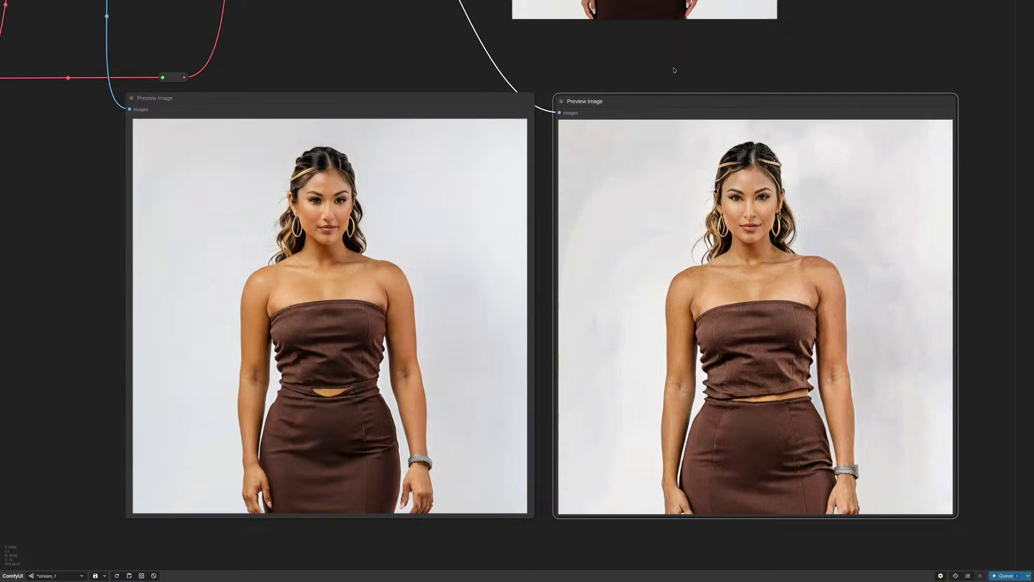
left_click_drag(674, 70, 699, 70)
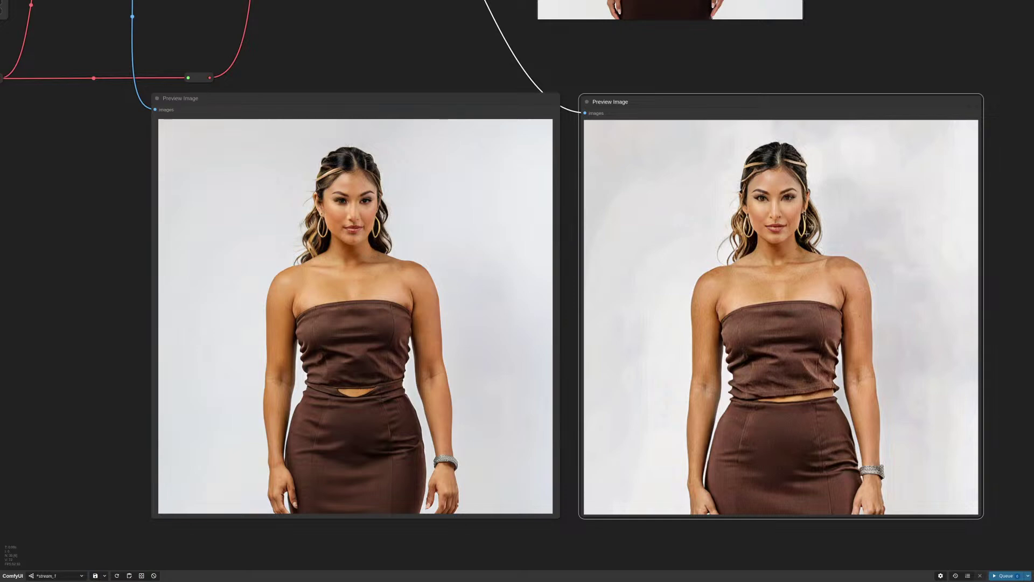
left_click_drag(714, 65, 743, 77)
Compare the face, dress and background details of the two generated images with the cropped reference image
scroll(734, 216, "up", 10)
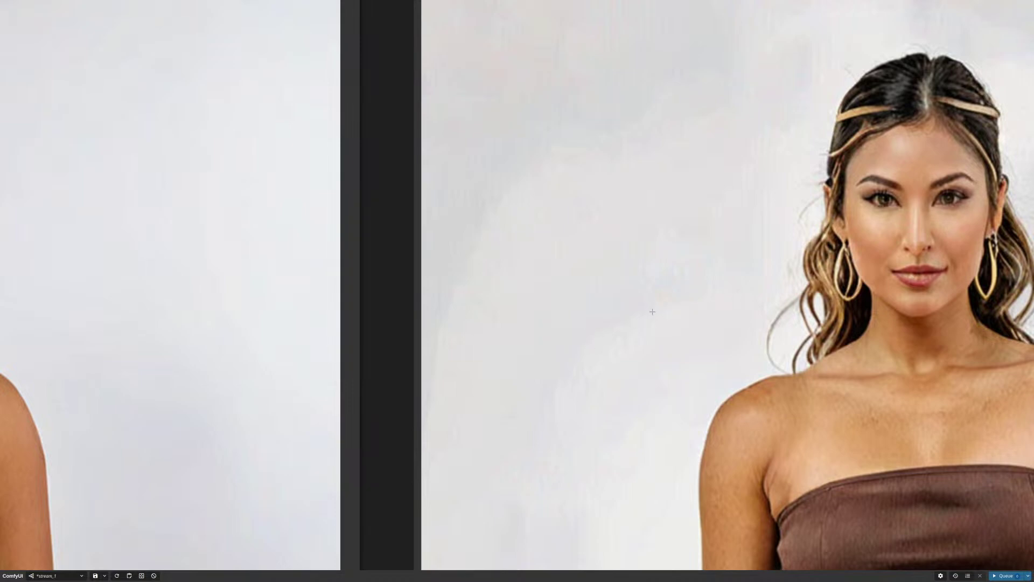
scroll(664, 318, "down", 5)
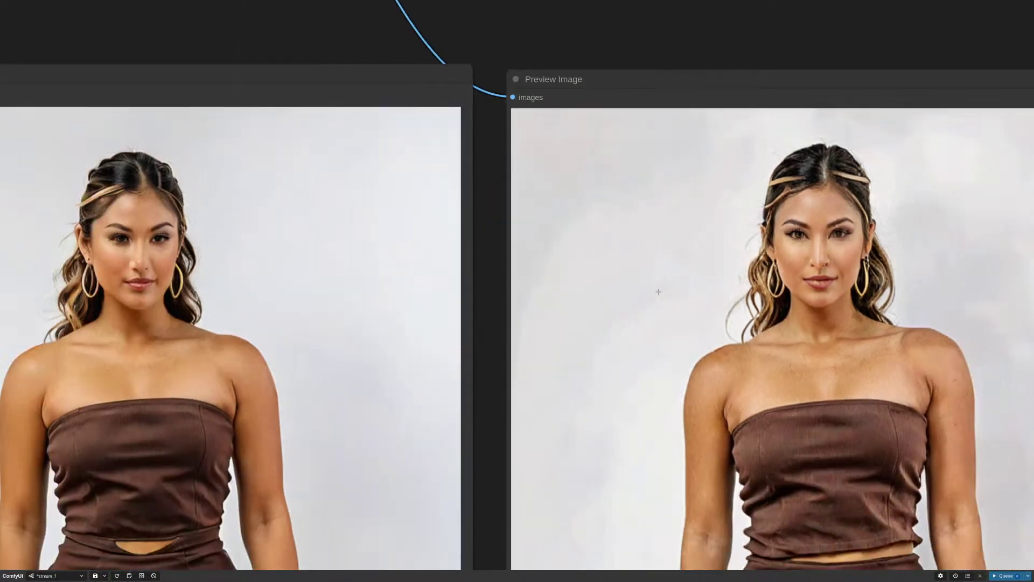
scroll(649, 162, "down", 5)
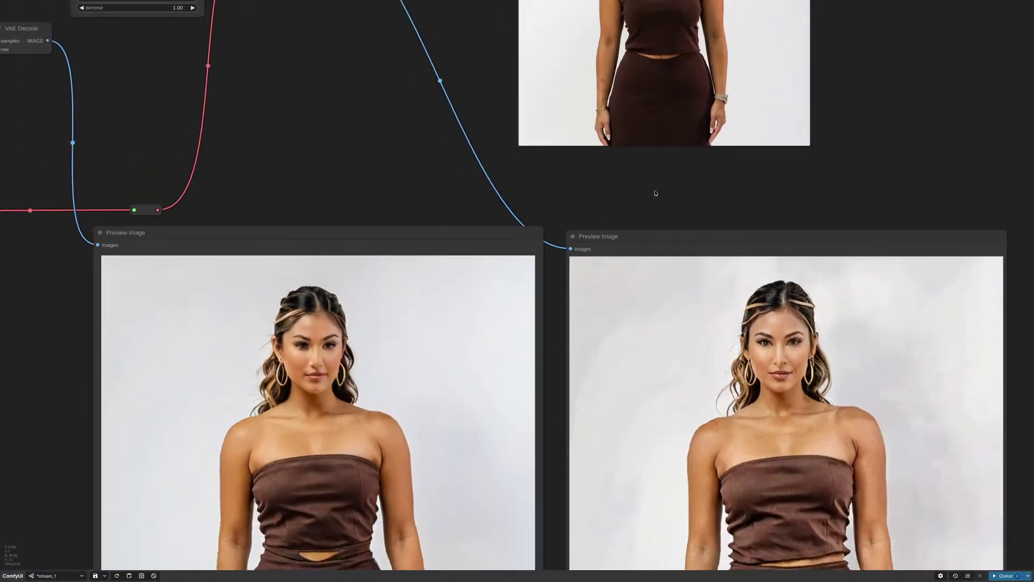
left_click_drag(655, 193, 717, 398)
scroll(645, 143, "up", 3)
scroll(645, 144, "up", 2)
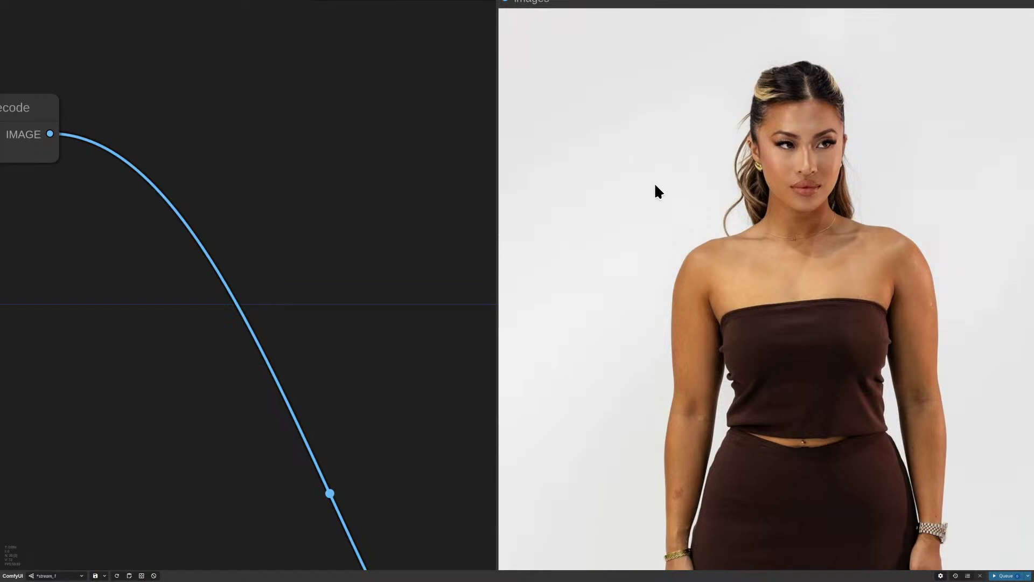
scroll(654, 191, "down", 5)
Overlap the ClipVision Enhancer preview on the IPAdapter Advanced preview for close comparison and move it back beside it
left_click_drag(682, 489, 397, 71)
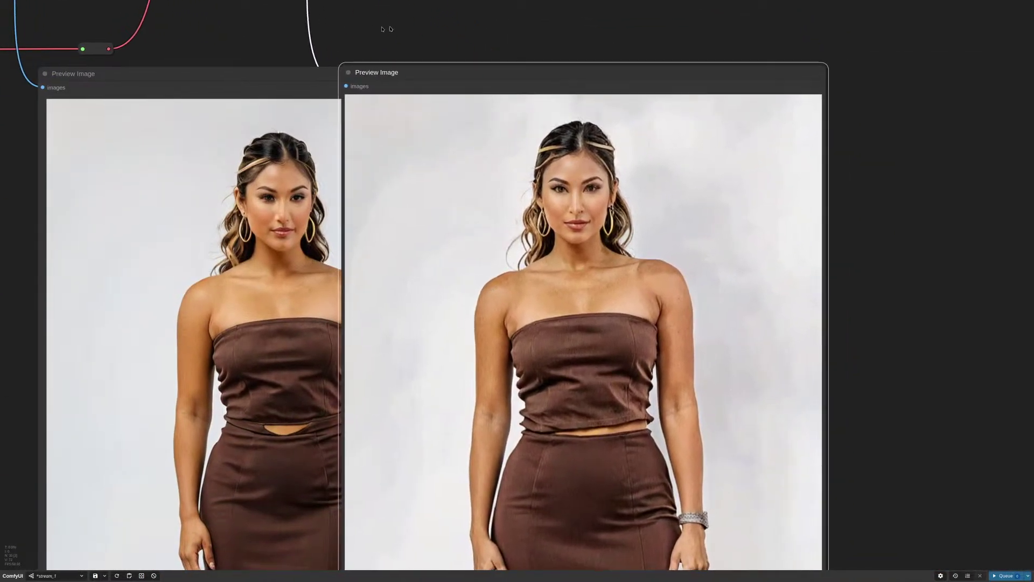
scroll(703, 310, "up", 5)
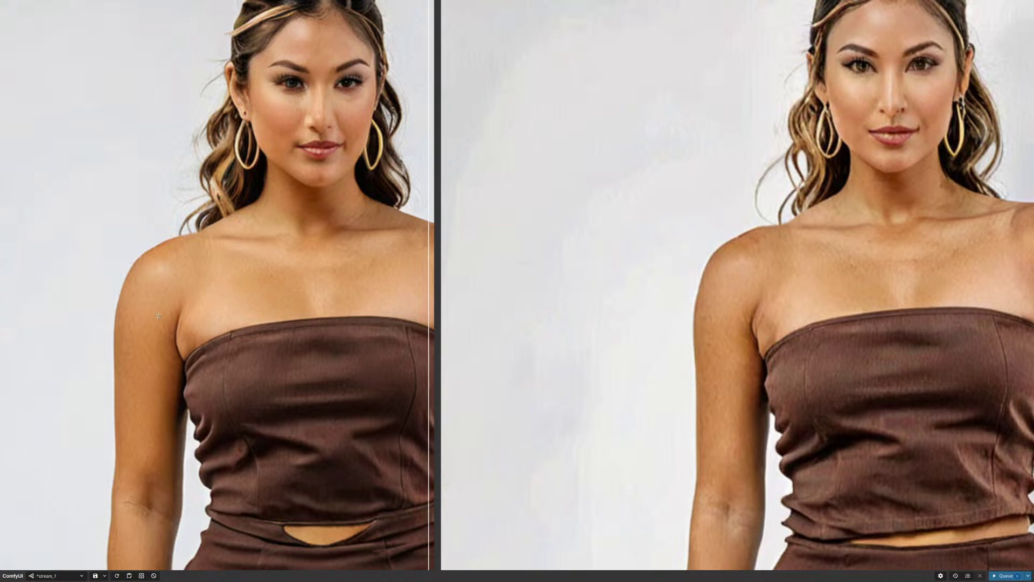
scroll(263, 266, "down", 5)
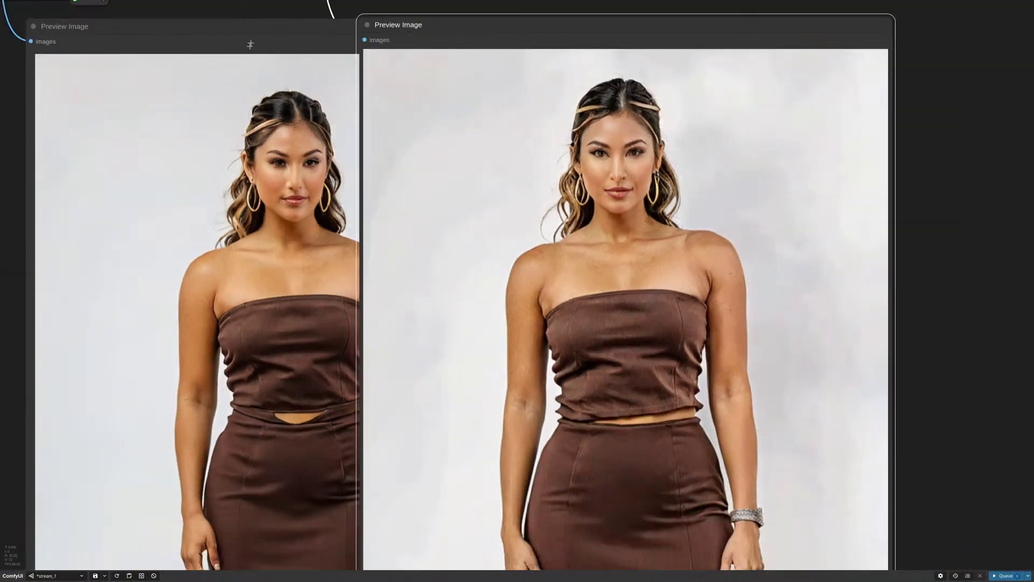
left_click_drag(276, 11, 549, 18)
scroll(549, 284, "up", 7)
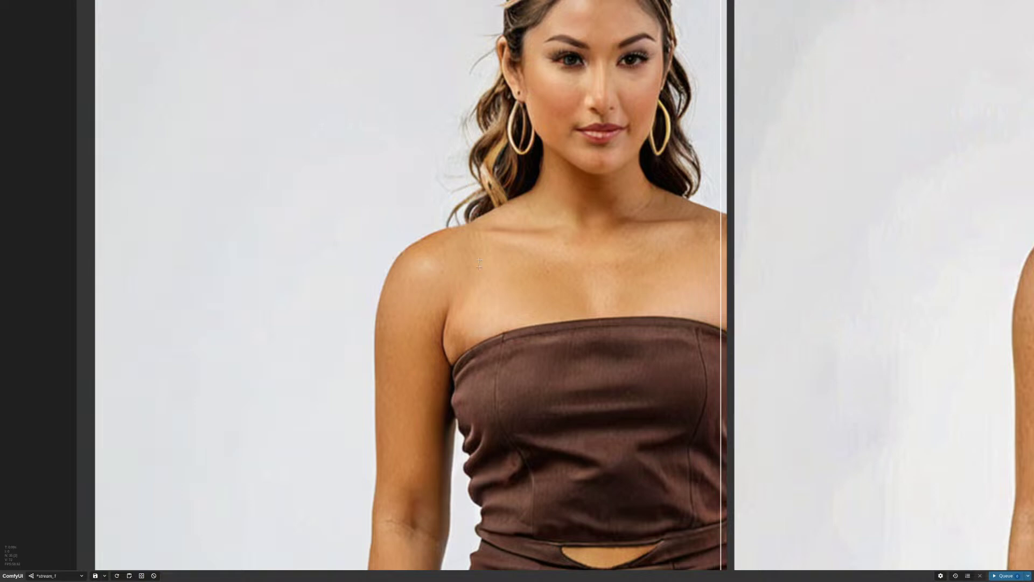
scroll(479, 263, "down", 5)
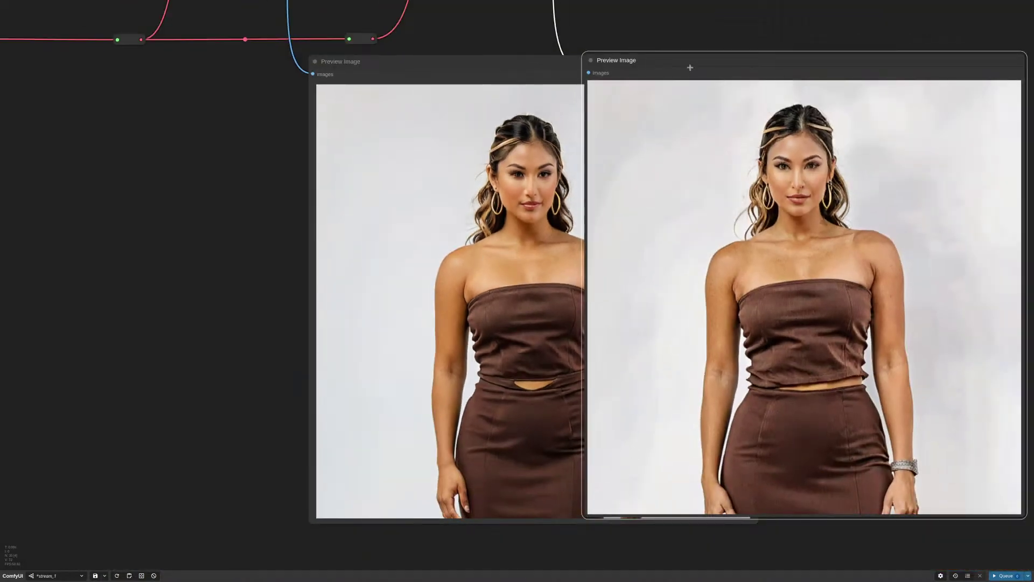
left_click_drag(690, 67, 712, 232)
scroll(689, 81, "down", 3)
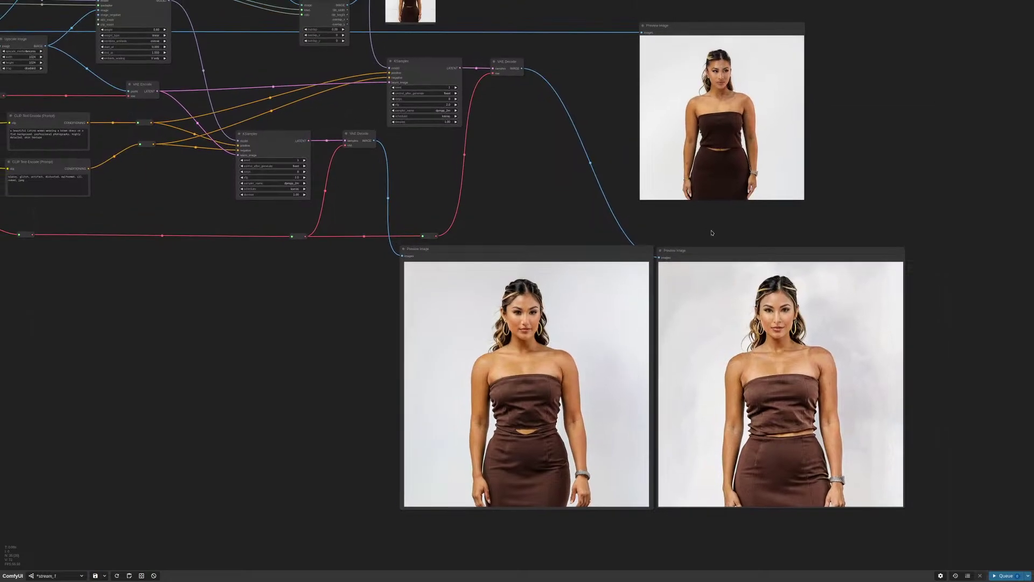
Compare the bracelet, waist and dress details of the two generated images up close
scroll(840, 509, "up", 10)
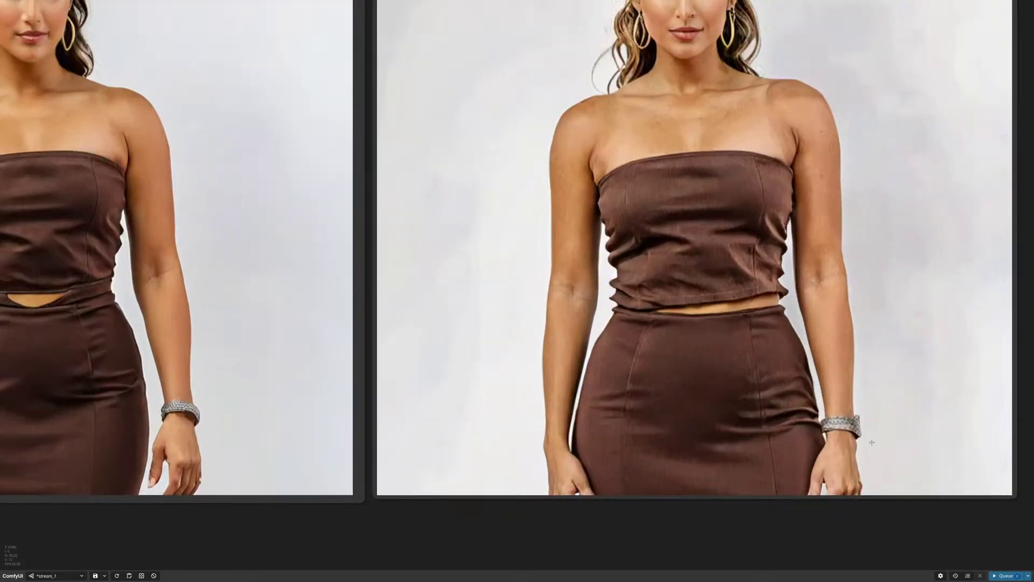
scroll(843, 507, "up", 3)
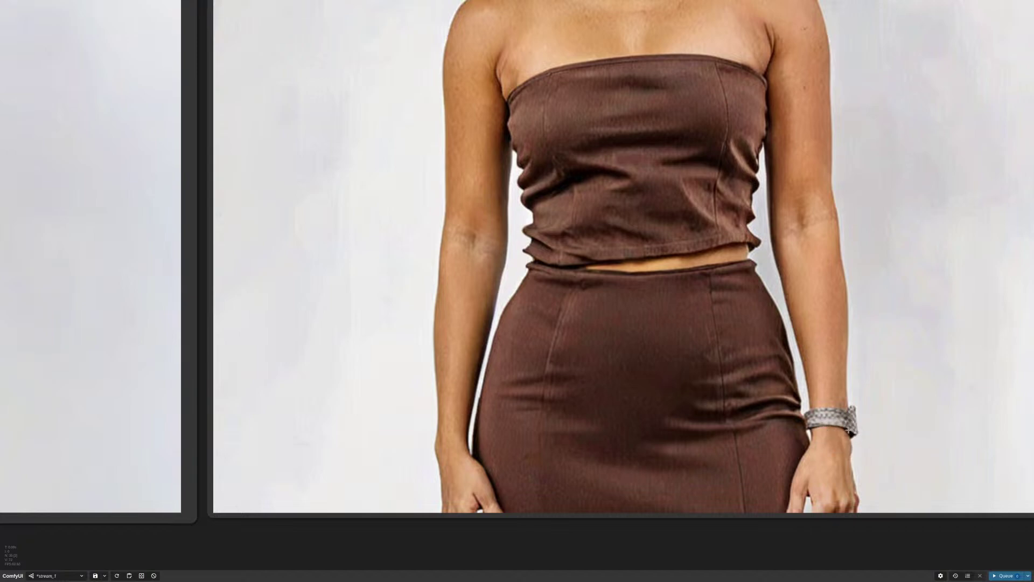
scroll(848, 429, "down", 5)
scroll(416, 412, "up", 6)
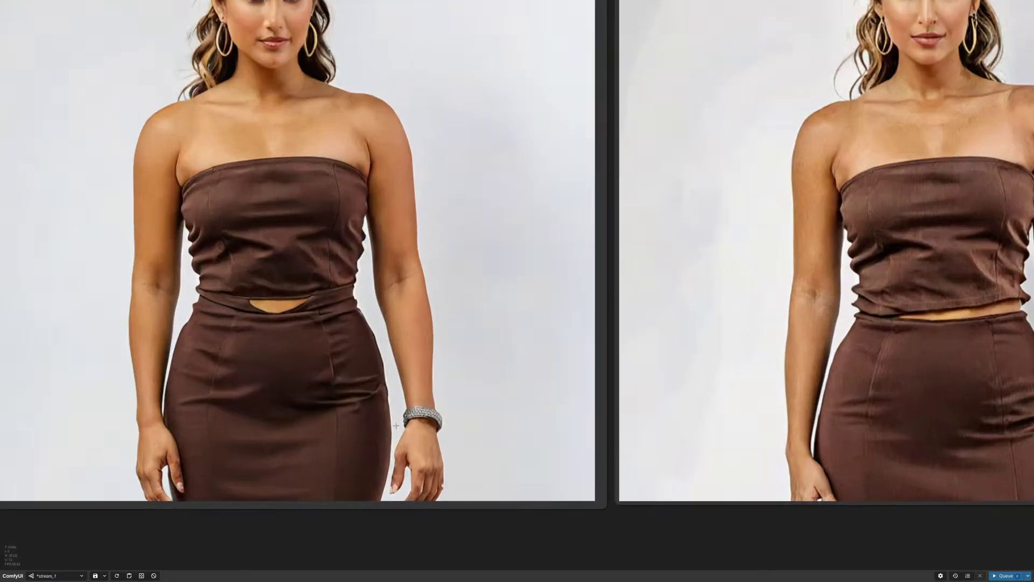
scroll(584, 359, "down", 9)
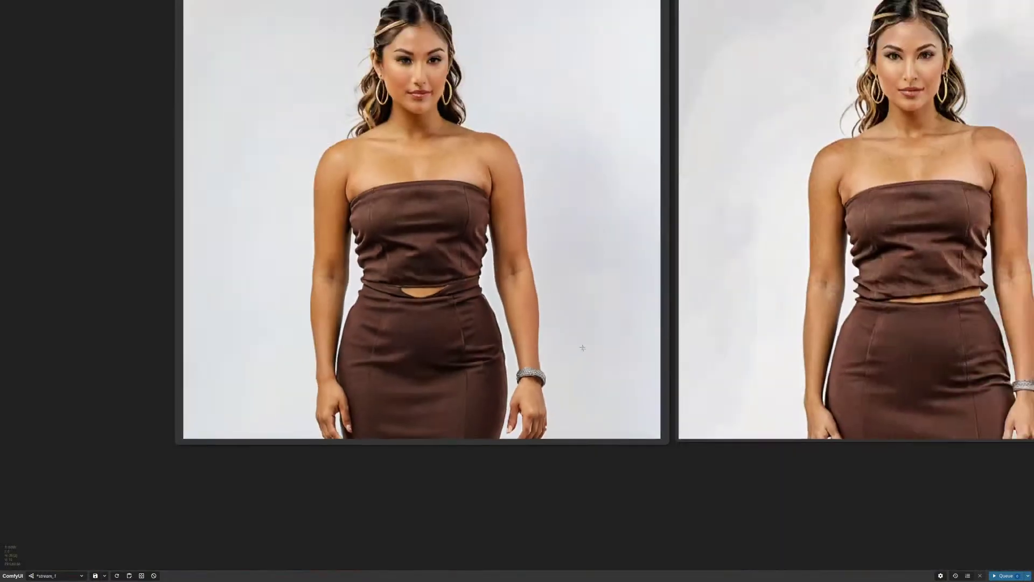
Move the tiled image's Preview Image node slightly farther away from the Image Tile node
left_click_drag(672, 116, 757, 335)
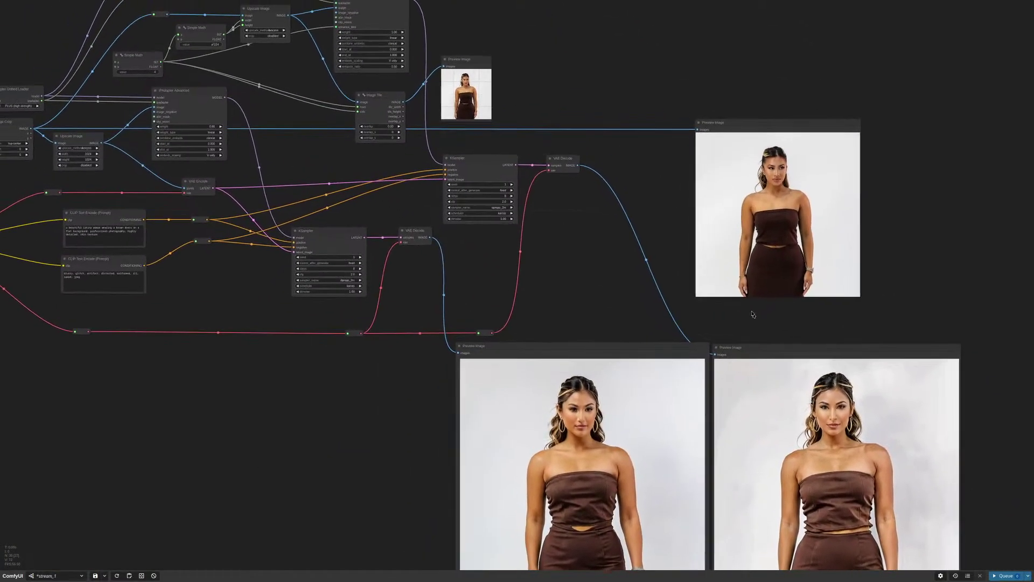
left_click_drag(594, 80, 756, 178)
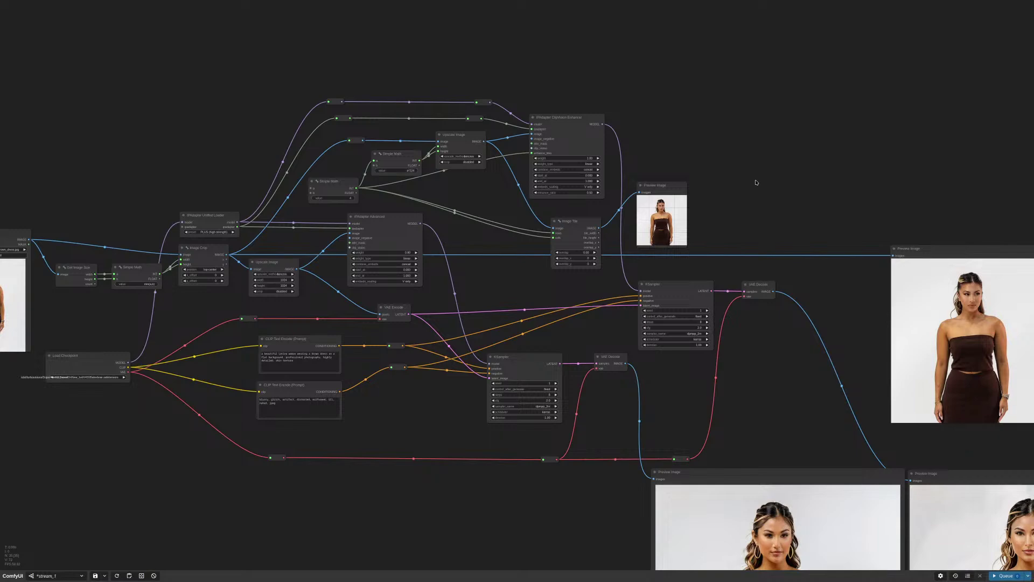
scroll(634, 178, "up", 10)
left_click(659, 189)
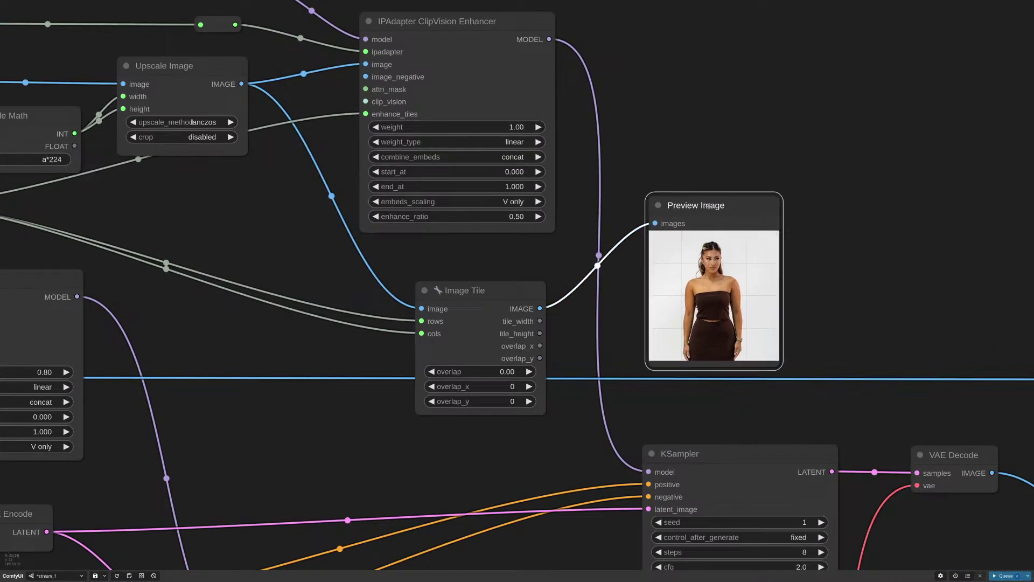
scroll(536, 263, "down", 4)
left_click_drag(653, 229, 665, 221)
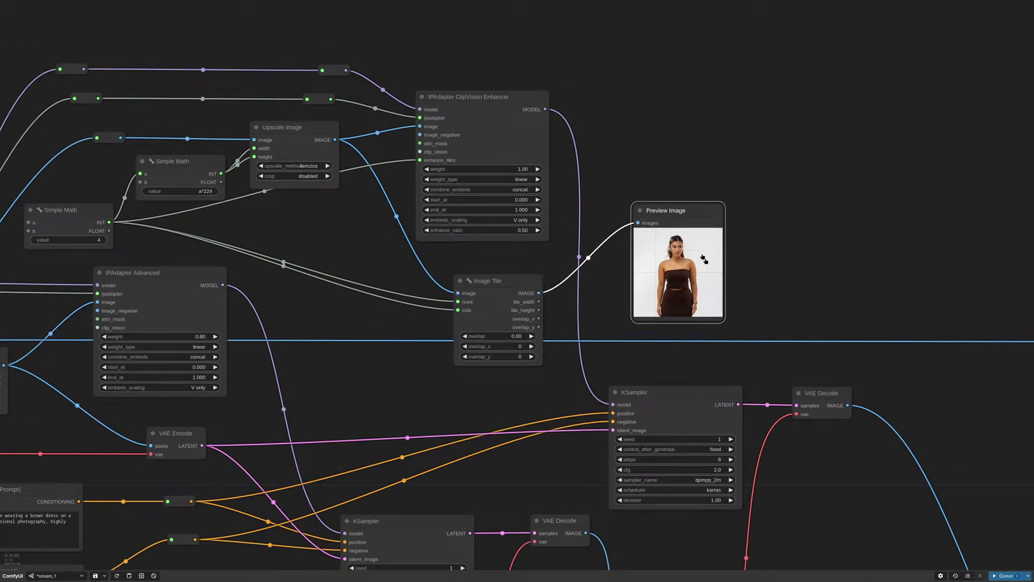
Page through the individual tiles in the tiled image's Preview Image node and return to the view of all tiles
left_click(647, 239)
scroll(746, 284, "up", 3)
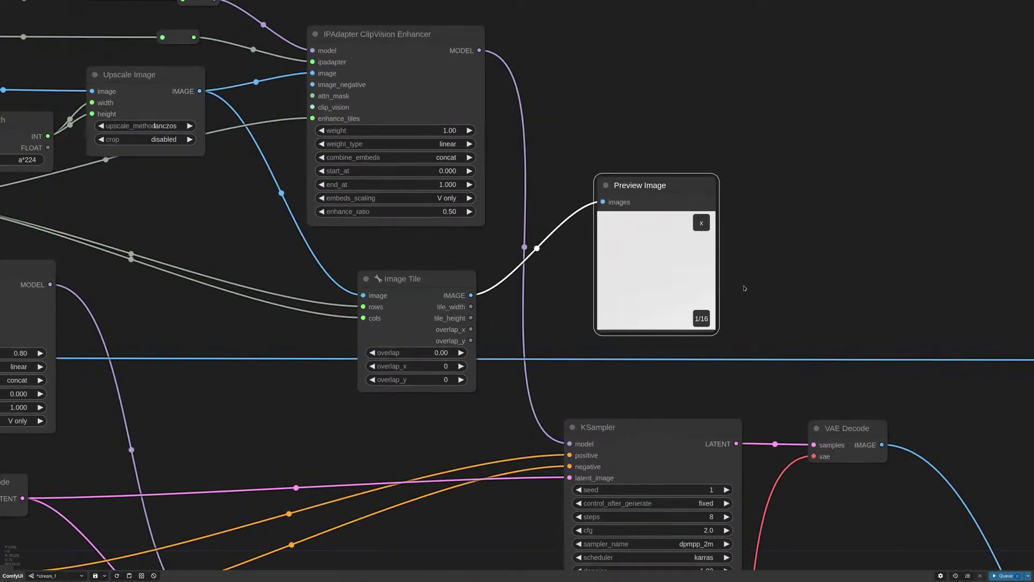
key("Right")
key("Right")
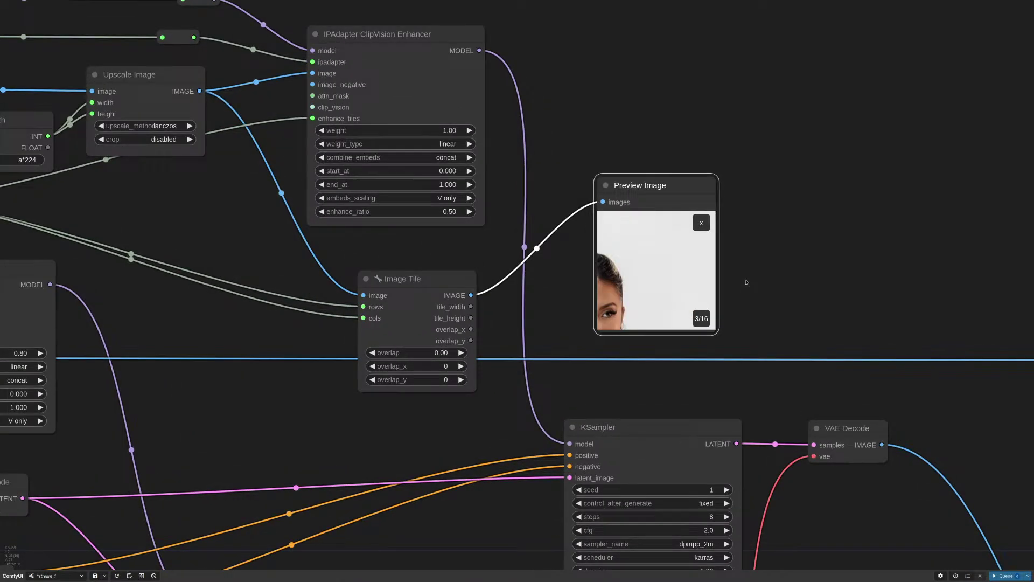
key("Right")
key("Right")
key("Right")
key("Right")
key("Right")
key("Right")
key("Right")
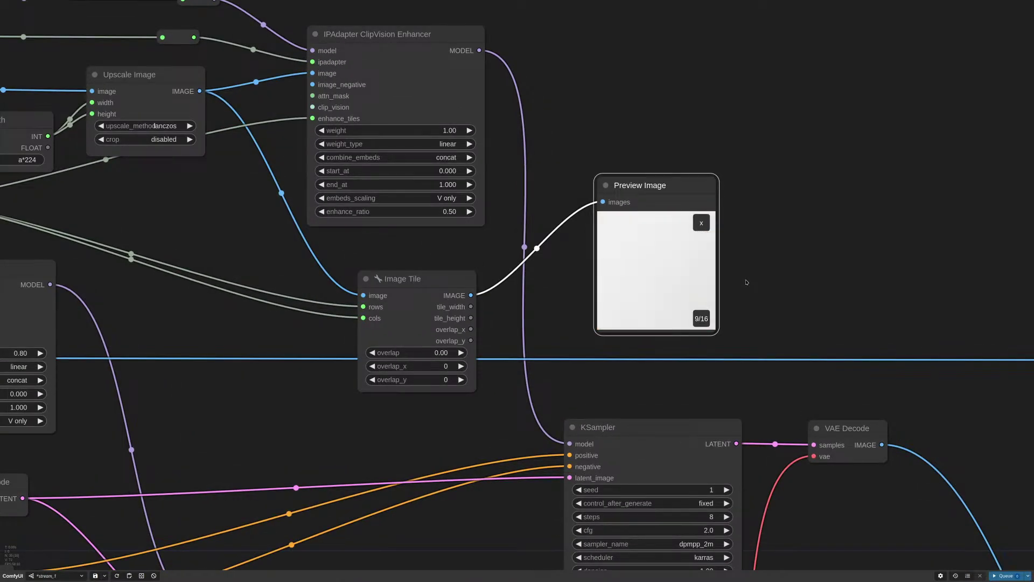
key("Right")
key("Right")
key("Right")
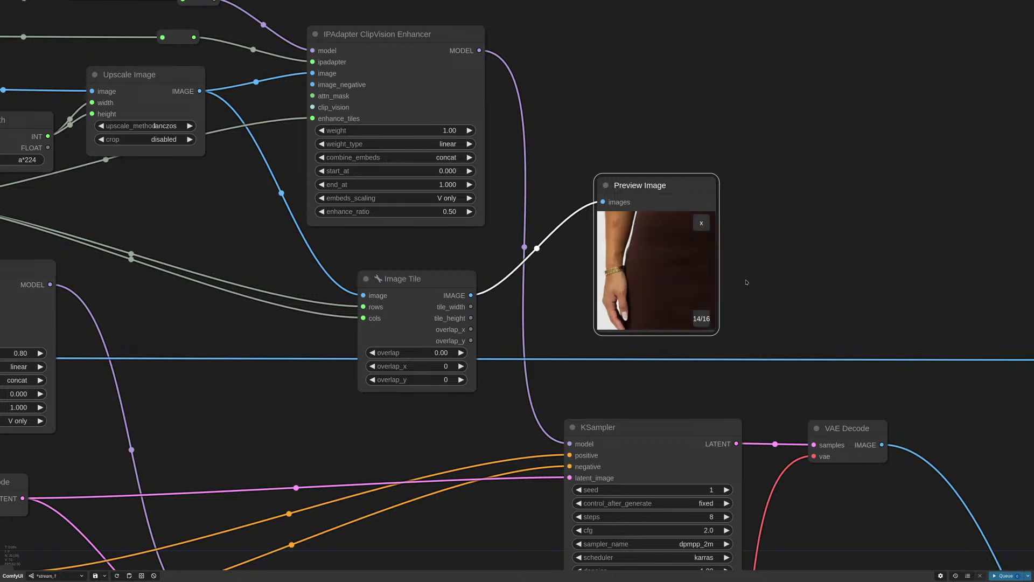
key("Right")
key("Right")
key("Right")
key("Right")
key("Right")
key("Right")
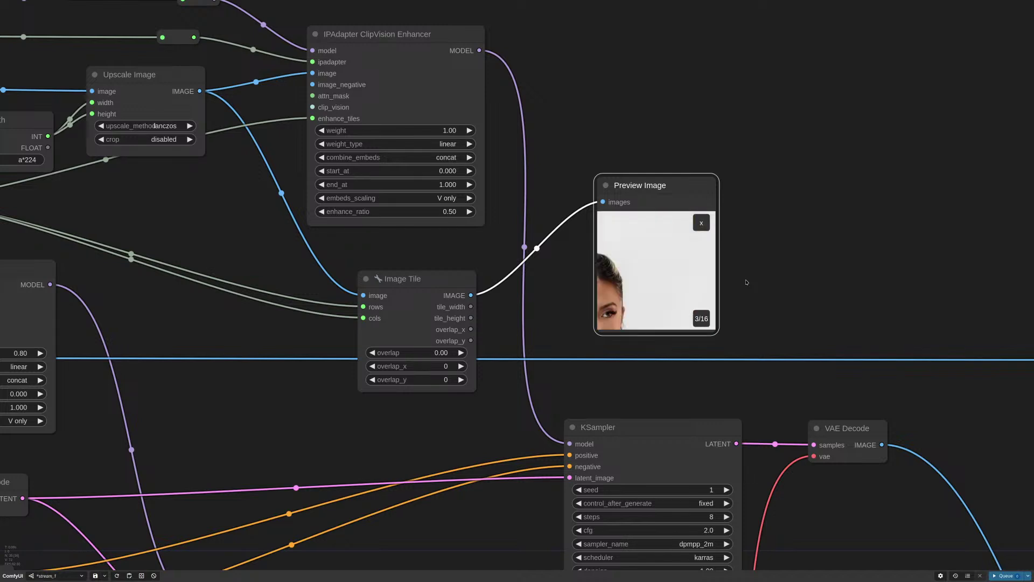
key("Right")
key("Right")
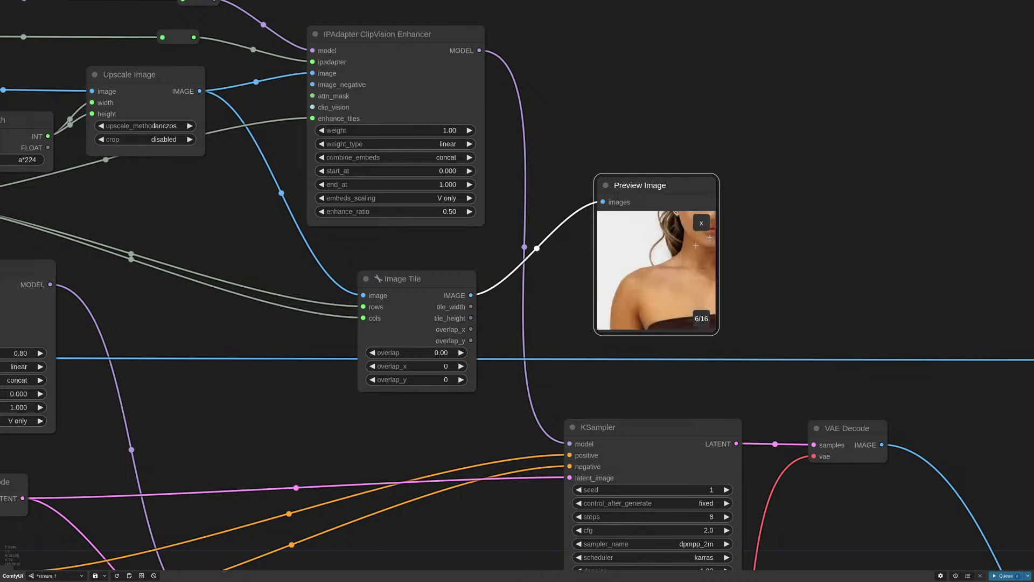
left_click(701, 223)
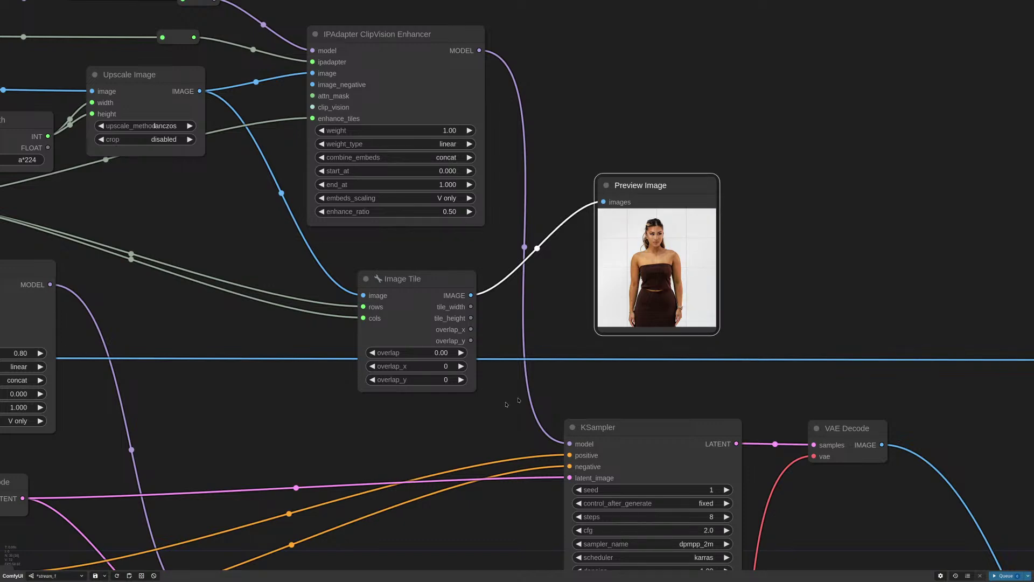
Move the tiled image's Preview Image node closer to the Image Tile node and shift the Image Tile node slightly up
left_click_drag(518, 400, 790, 423)
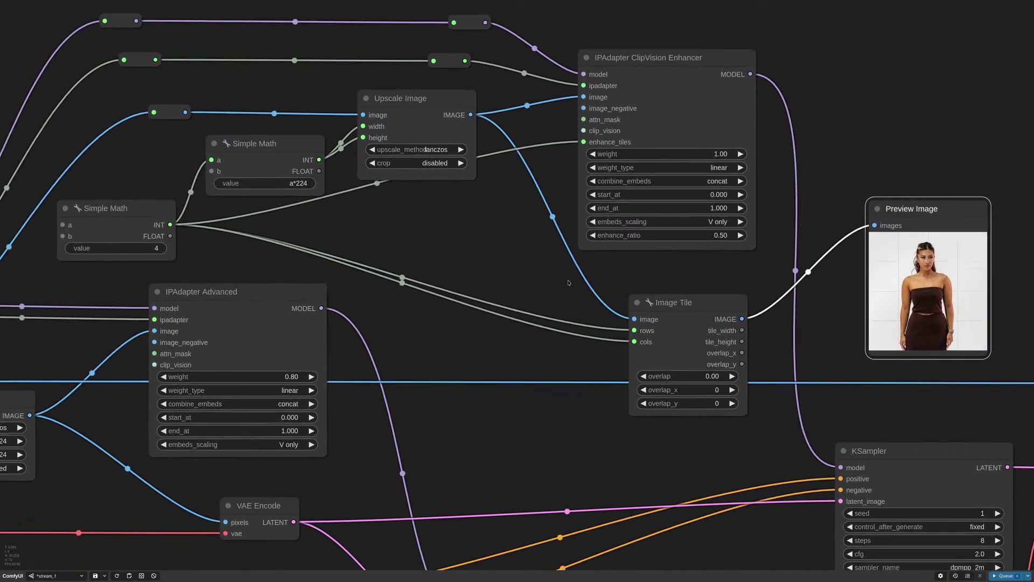
left_click(683, 305)
scroll(686, 335, "up", 2)
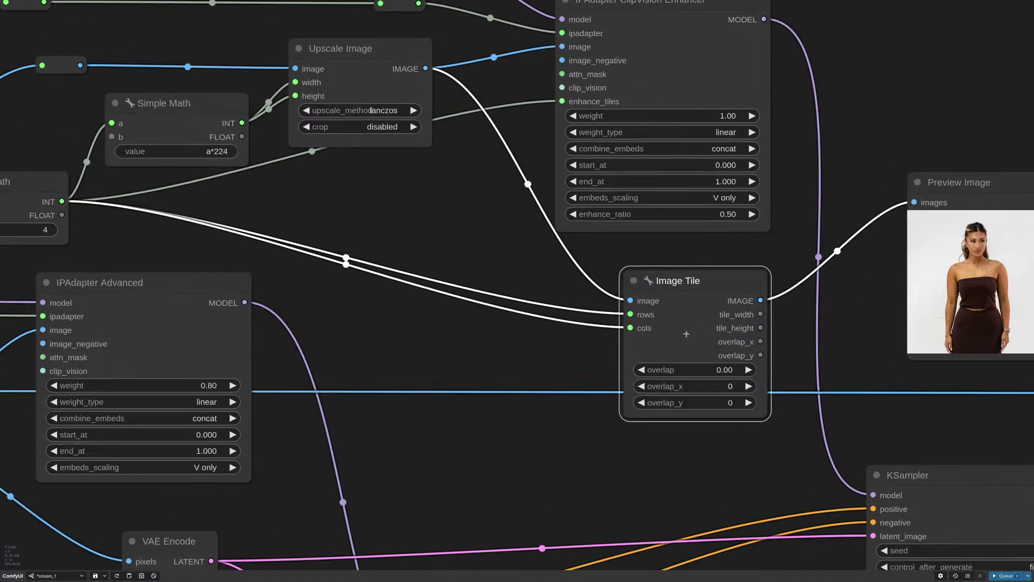
left_click_drag(919, 190, 863, 213)
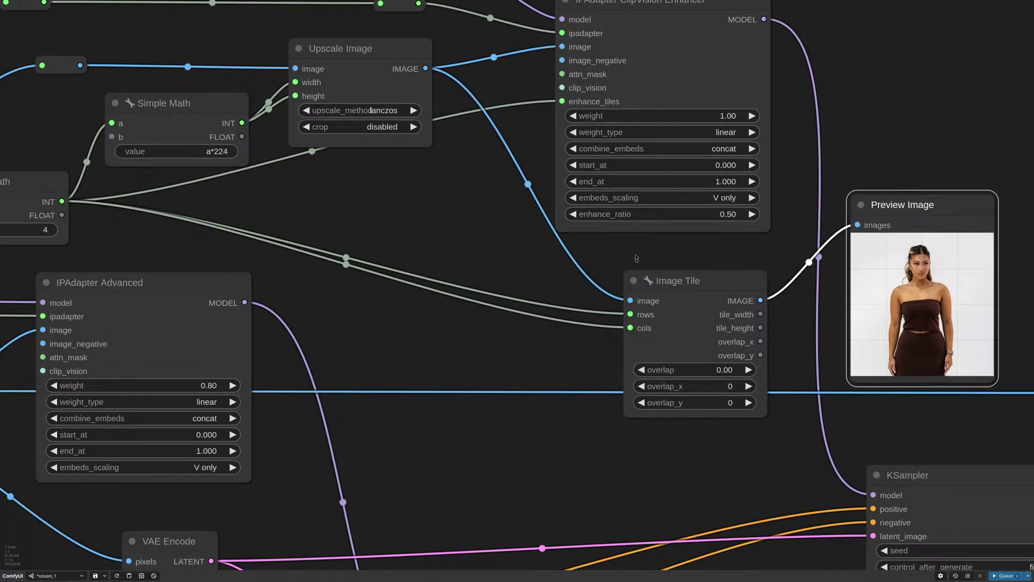
left_click(684, 280)
left_click_drag(684, 278, 682, 272)
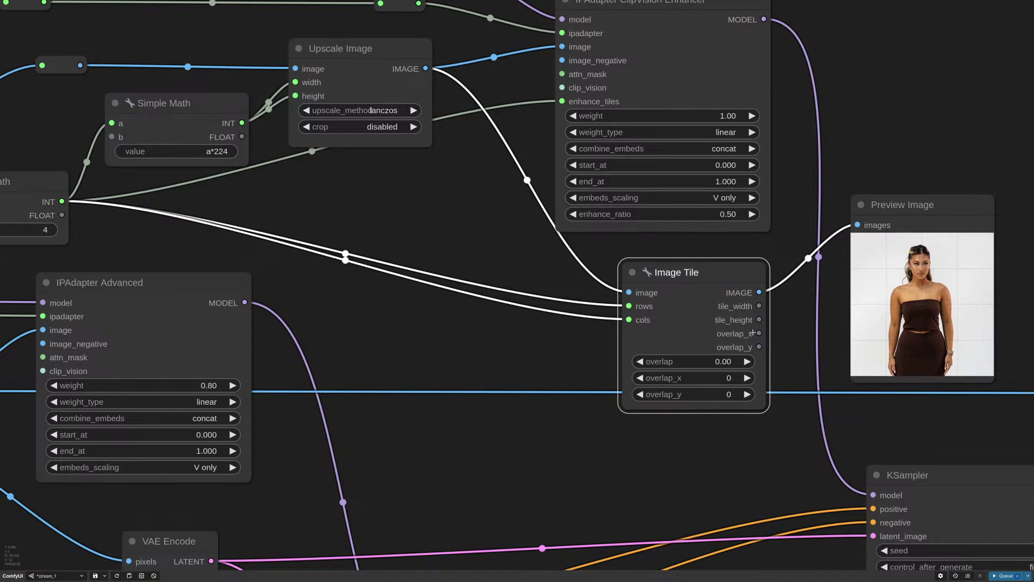
scroll(776, 337, "up", 3)
left_click_drag(742, 294, 786, 284)
left_click(811, 265)
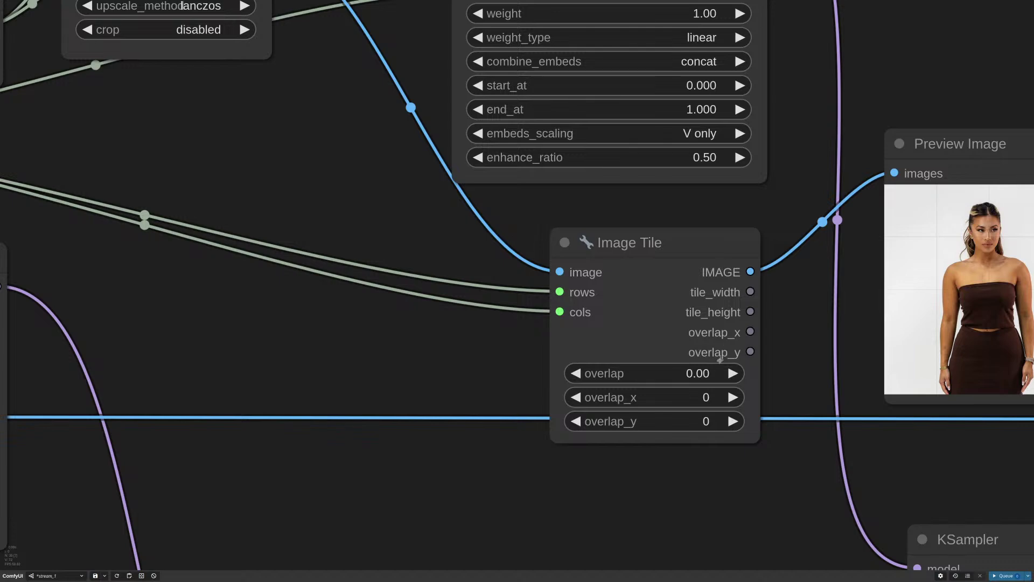
Switch to the ClipVision Enhancer discussion on GitHub, look through the post and open its tiling and embeds diagram at full size
scroll(620, 320, "down", 5)
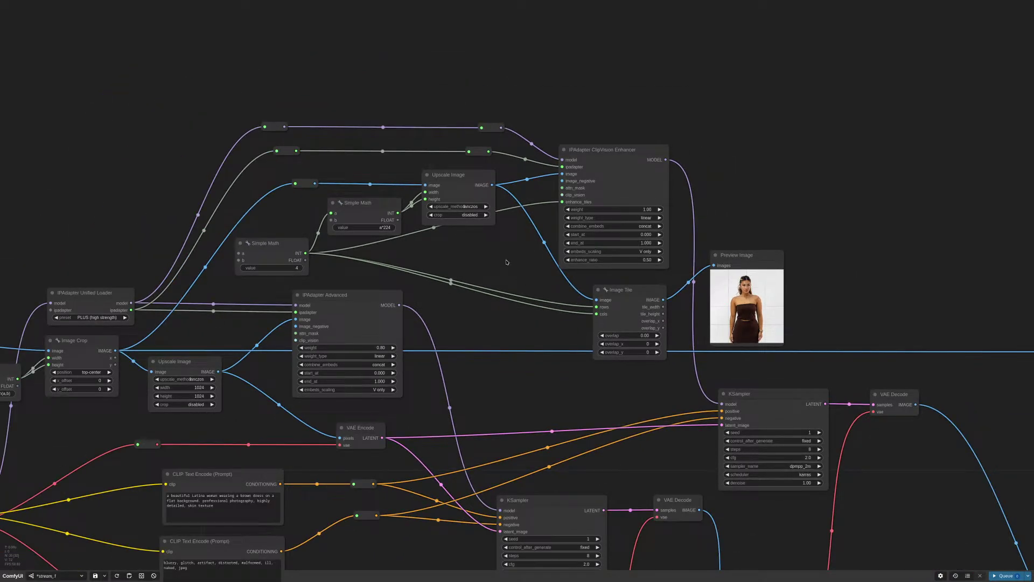
left_click_drag(509, 262, 681, 282)
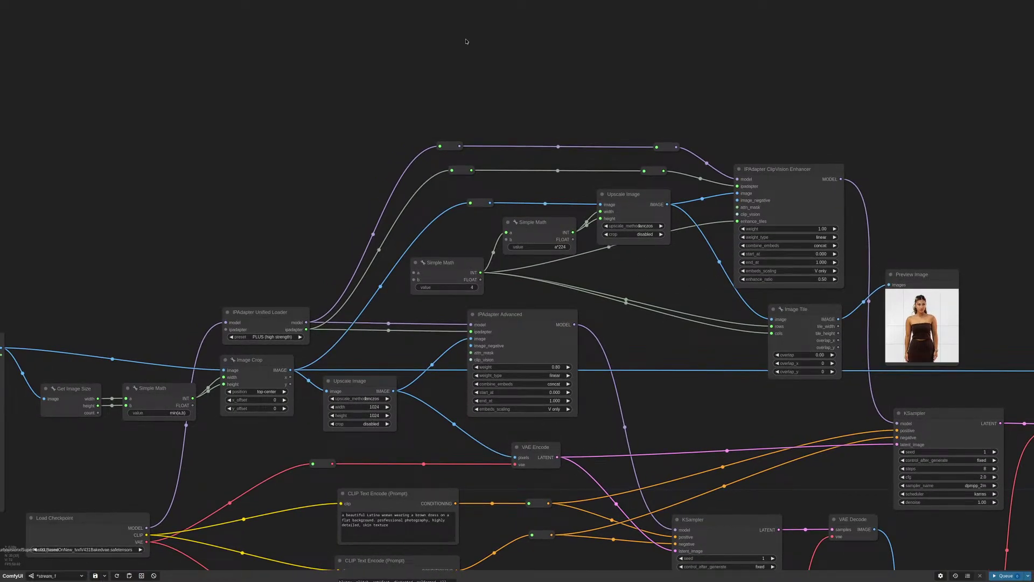
mouse_move(220, 4)
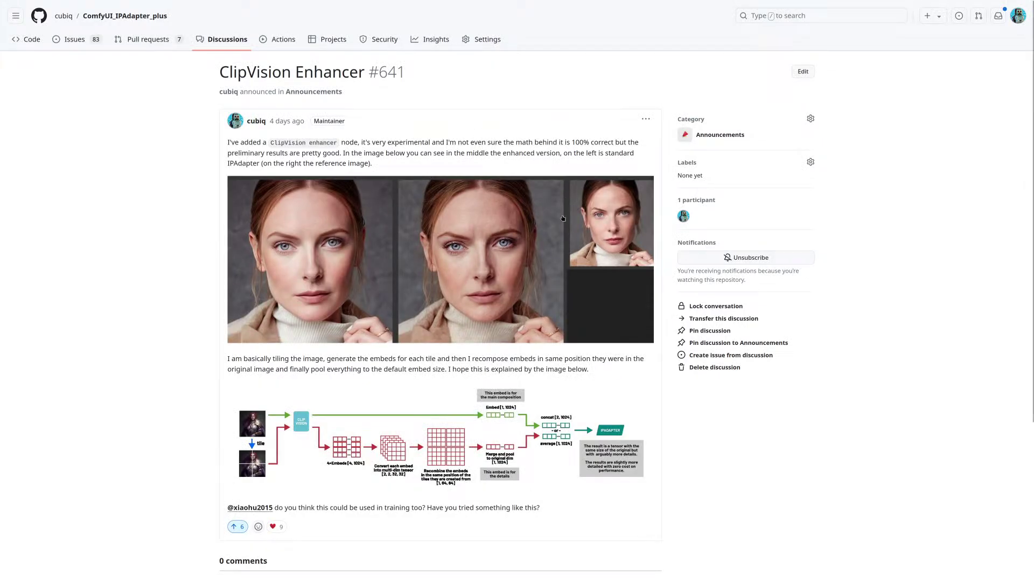
scroll(536, 219, "down", 4)
scroll(537, 219, "up", 4)
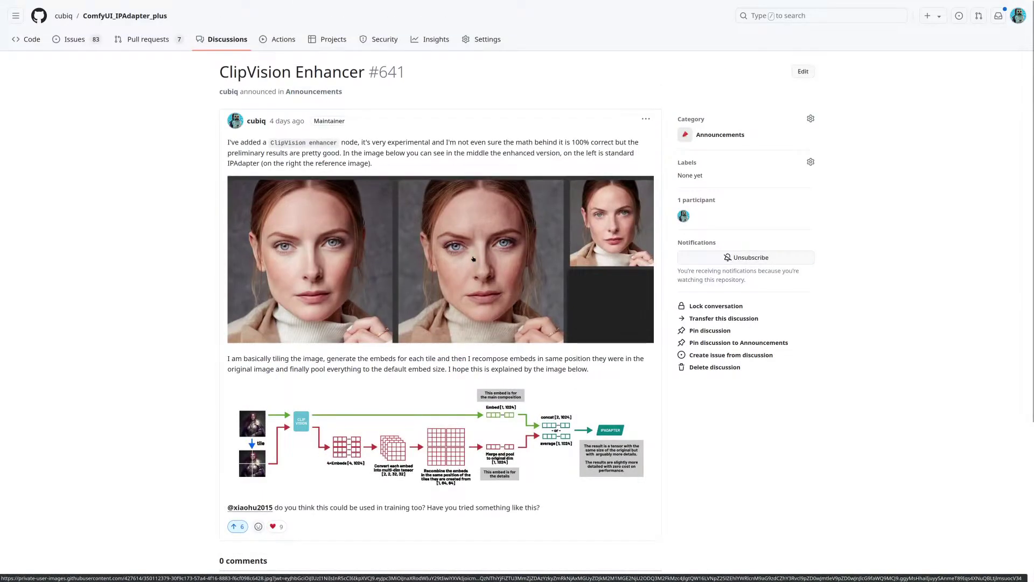
scroll(434, 286, "down", 3)
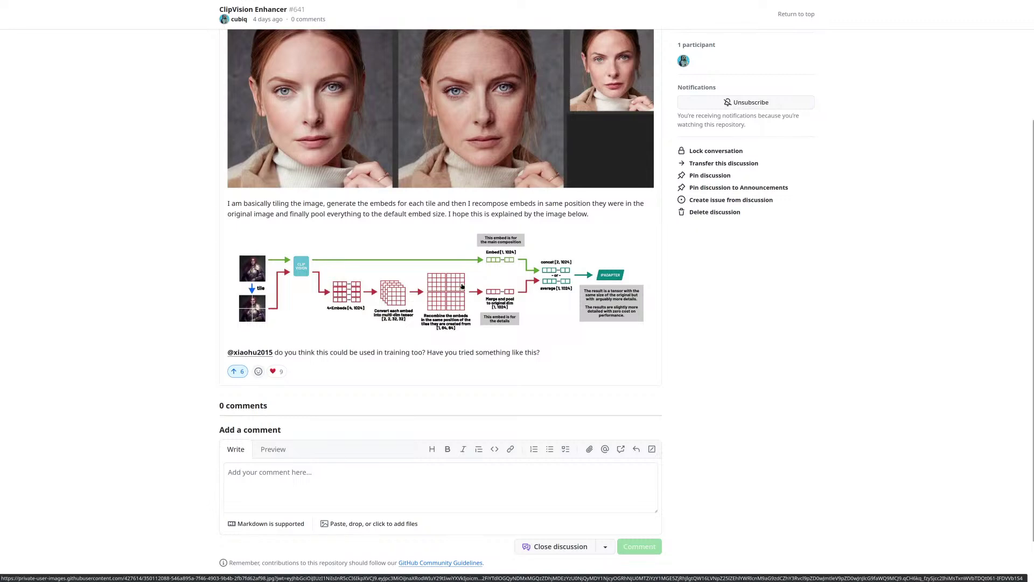
key("F5")
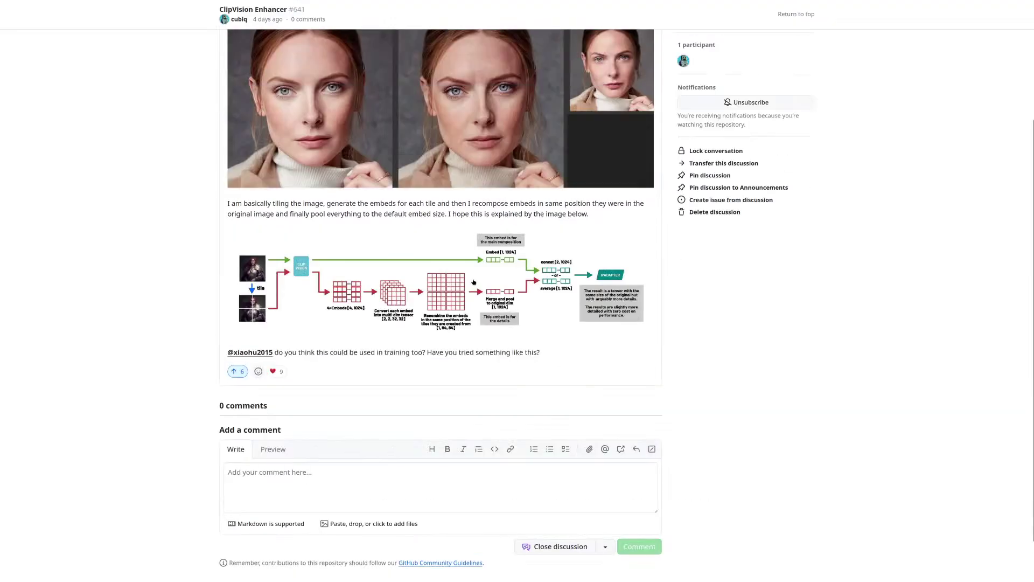
scroll(474, 283, "down", 1)
left_click(425, 251)
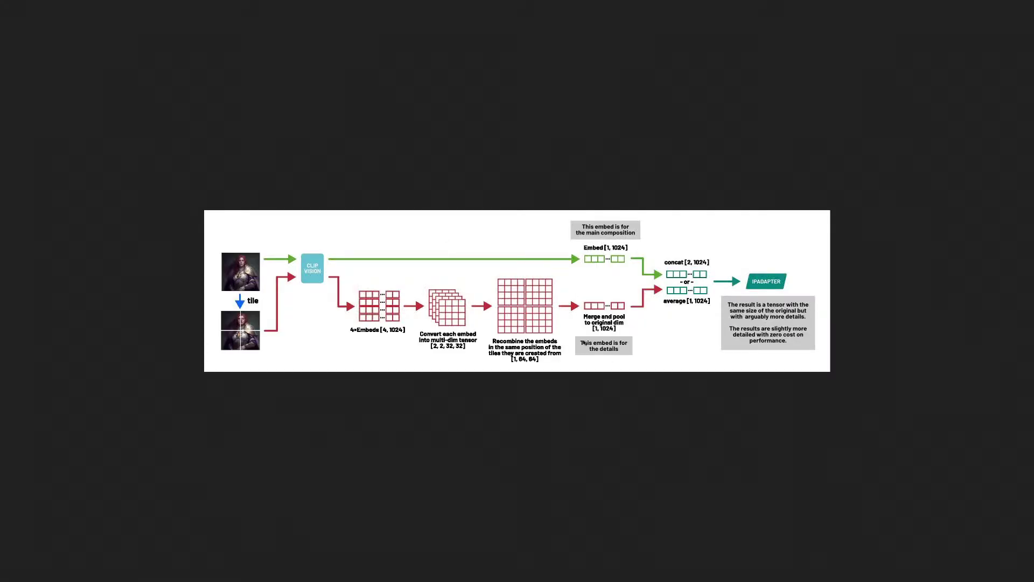
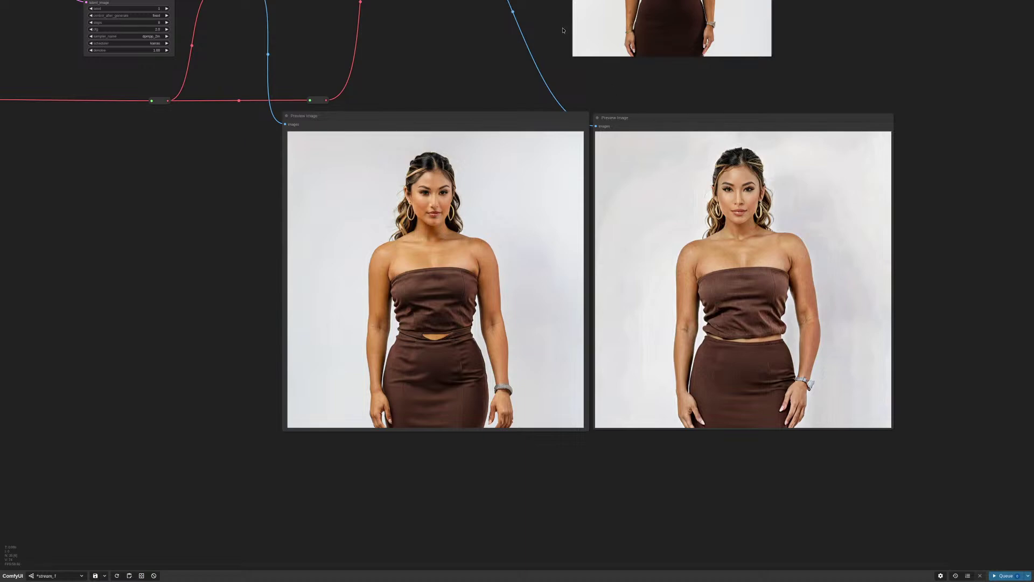
At the start of the workflow, shift the min(a,b) Simple Math node slightly down and the Get Image Size node up and away from it
scroll(563, 30, "down", 3)
left_click_drag(564, 30, 956, 326)
left_click_drag(673, 177, 736, 211)
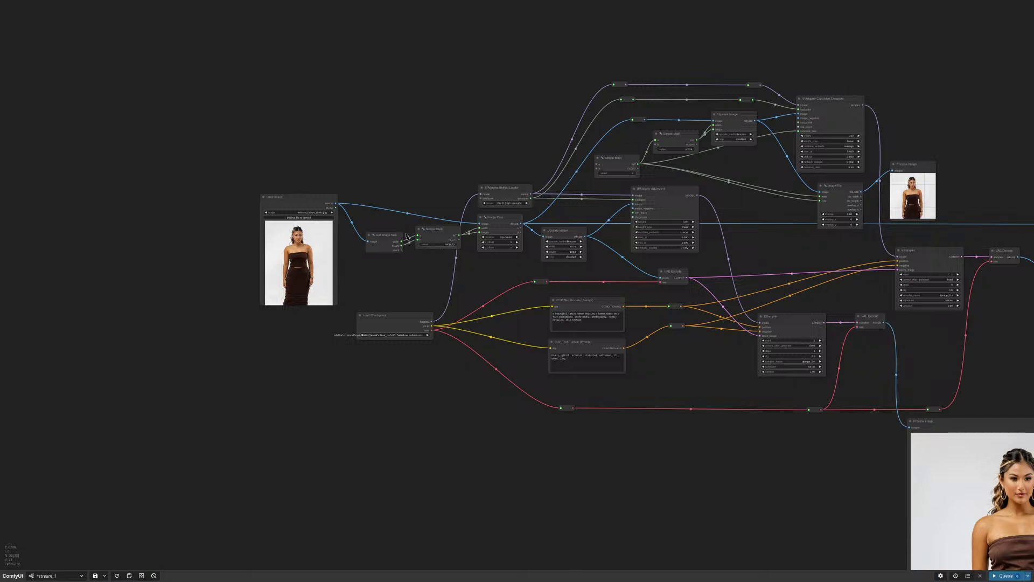
scroll(422, 204, "up", 11)
left_click_drag(507, 189, 689, 155)
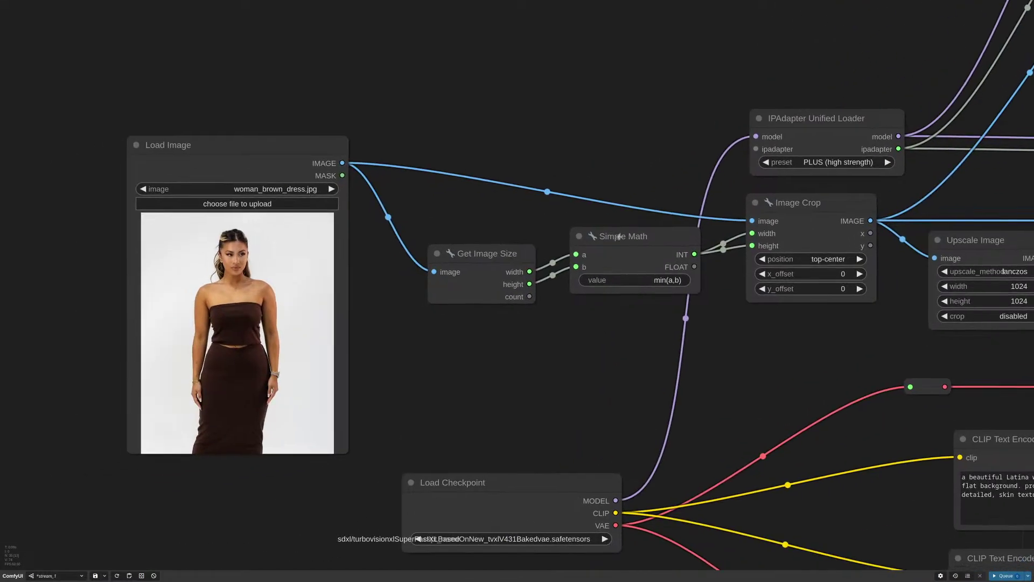
left_click_drag(621, 235, 625, 245)
left_click_drag(471, 253, 440, 224)
scroll(510, 115, "down", 7)
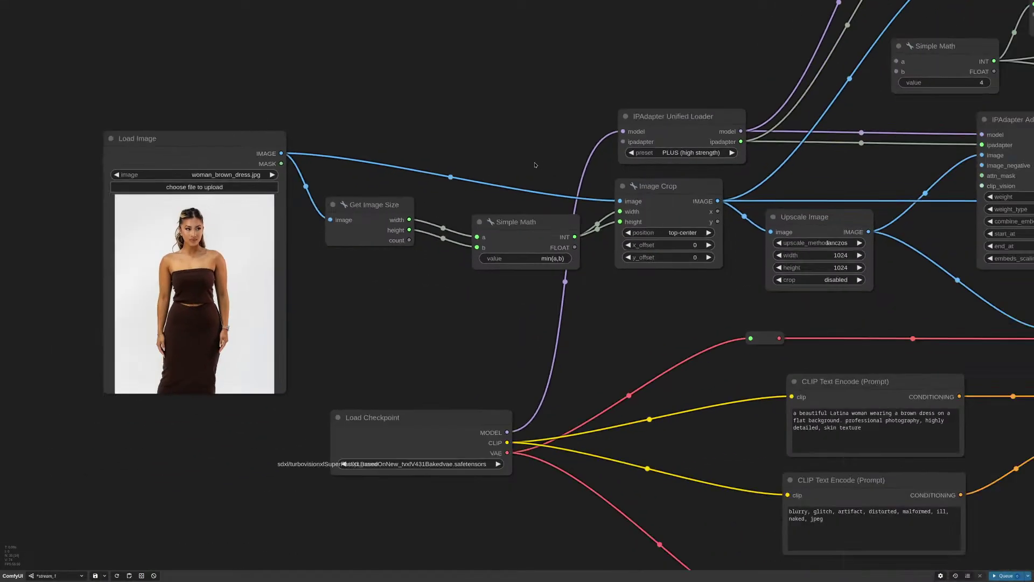
Examine the Image Tile node and how it connects to the Upscale Image, Simple Math and Preview Image nodes
left_click_drag(778, 172, 602, 240)
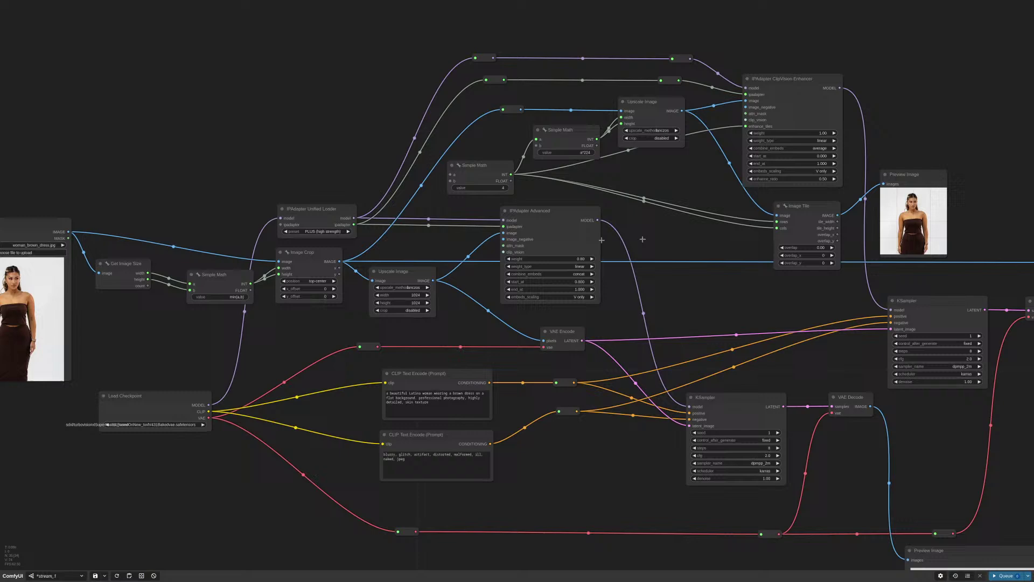
left_click(781, 209)
scroll(839, 209, "up", 5)
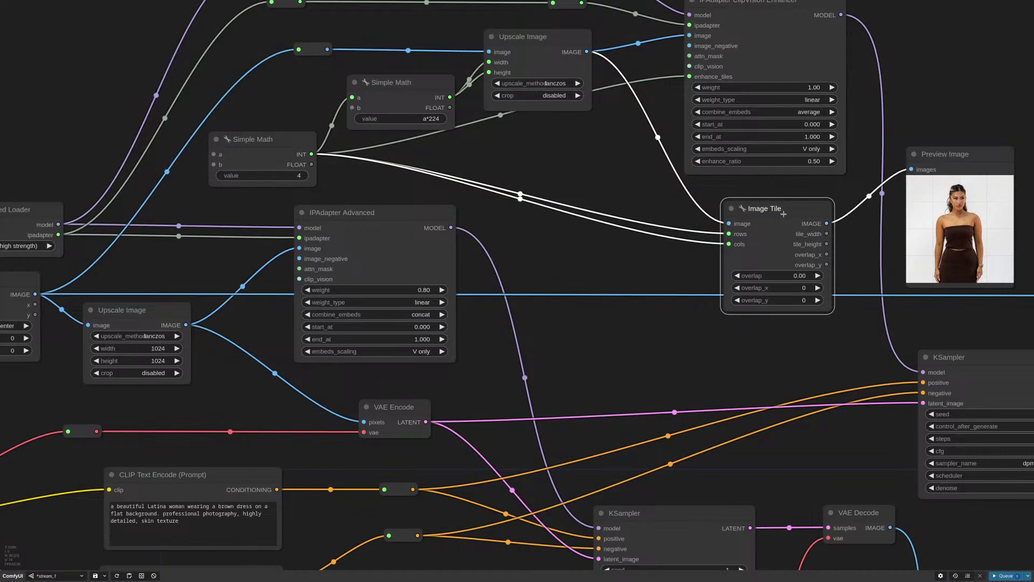
scroll(776, 226, "down", 3)
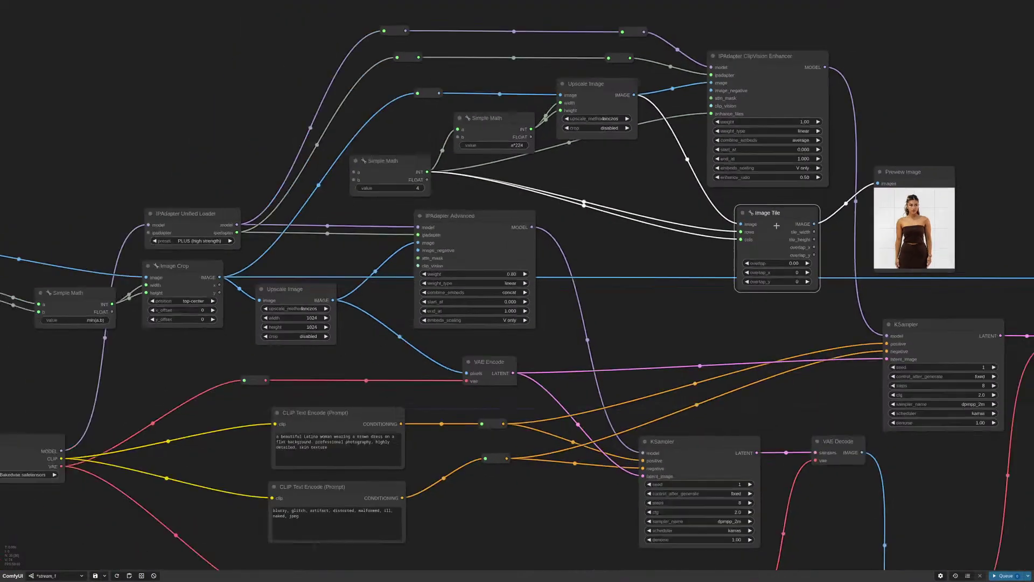
scroll(776, 226, "down", 2)
left_click_drag(628, 181, 679, 204)
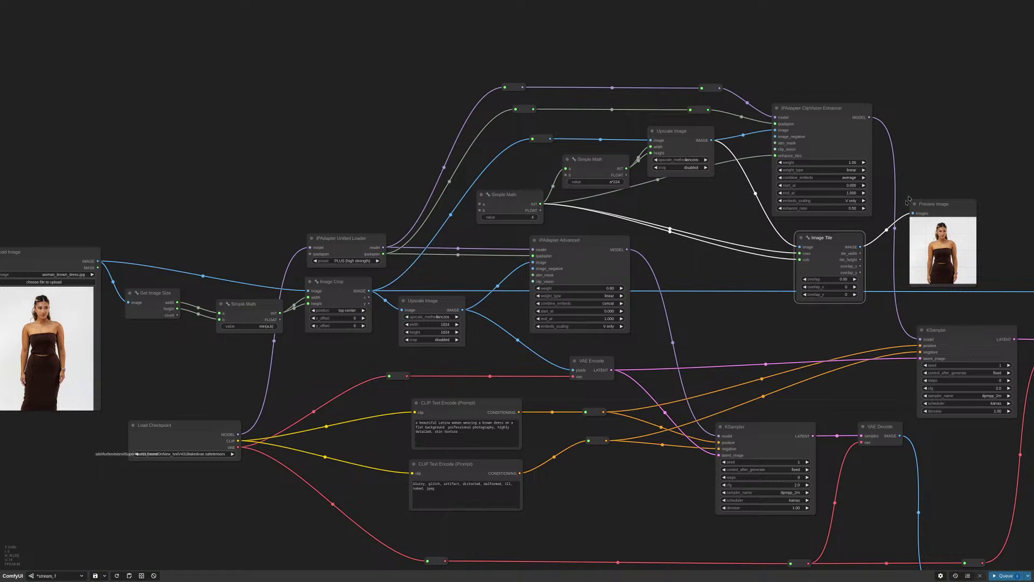
Examine the IPAdapter ClipVision Enhancer node's settings and how it connects to the Upscale Image and Simple Math nodes
scroll(893, 178, "up", 6)
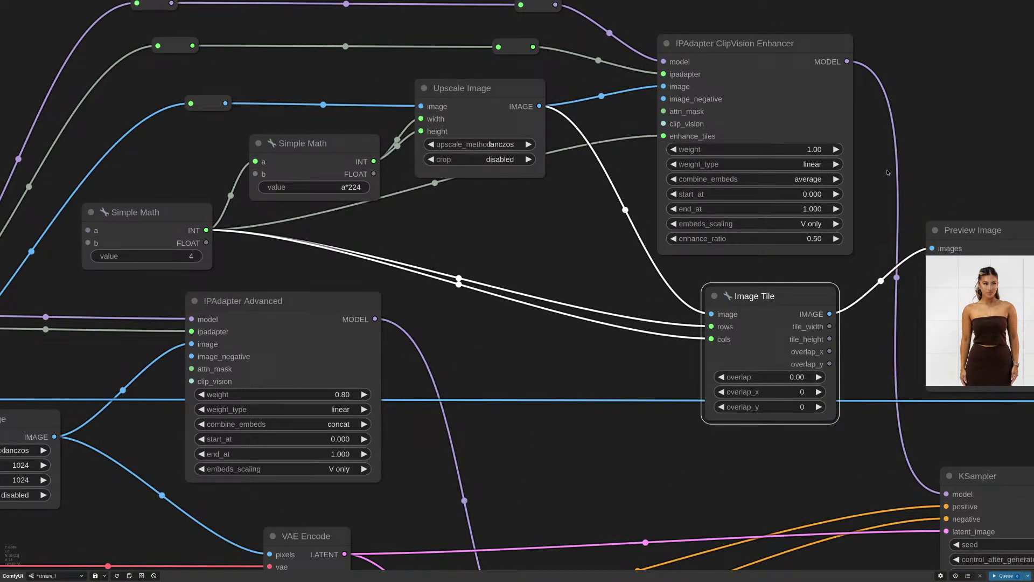
scroll(576, 246, "down", 7)
scroll(576, 246, "down", 2)
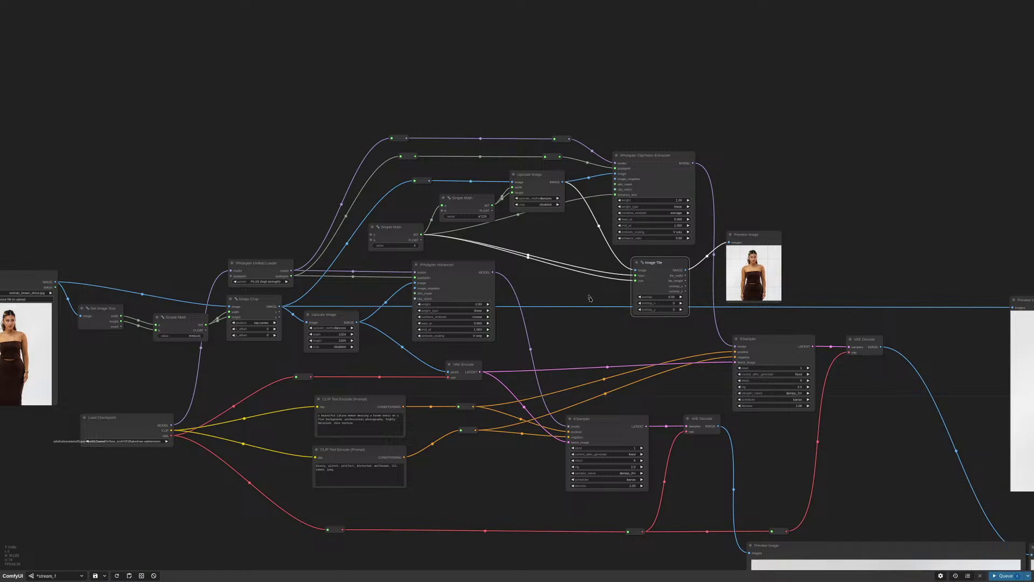
left_click_drag(591, 298, 648, 345)
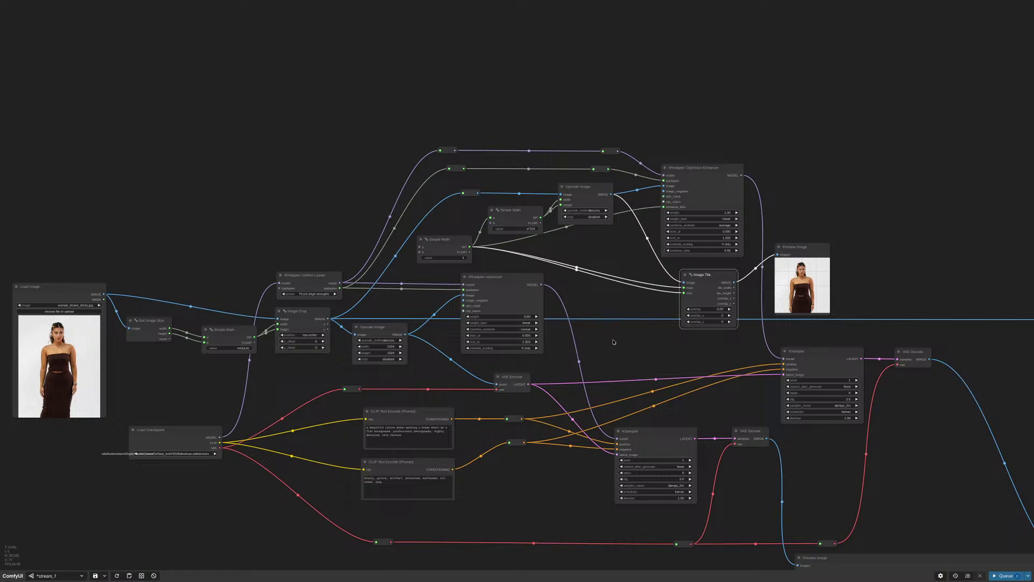
scroll(753, 218, "up", 8)
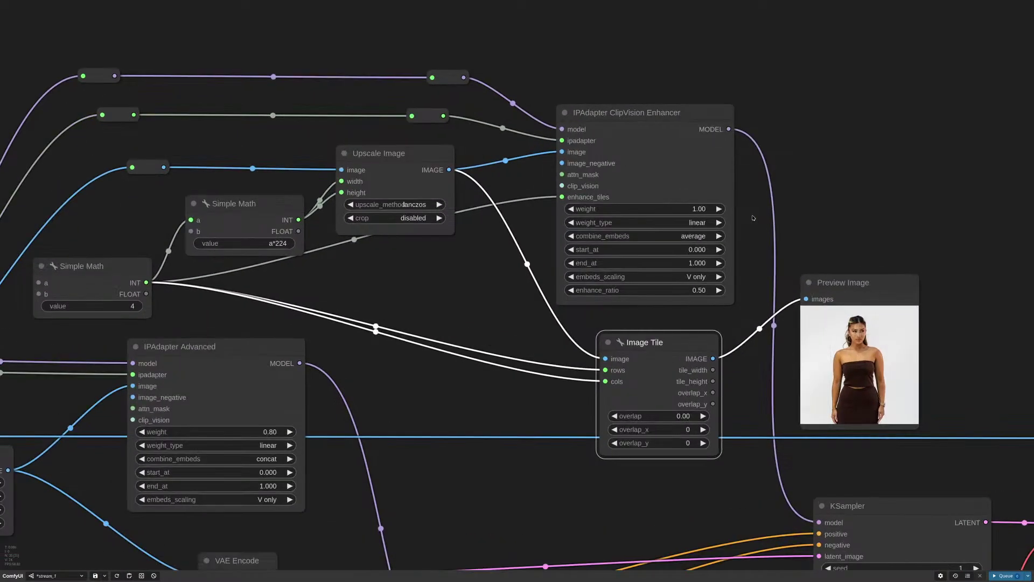
scroll(759, 226, "down", 5)
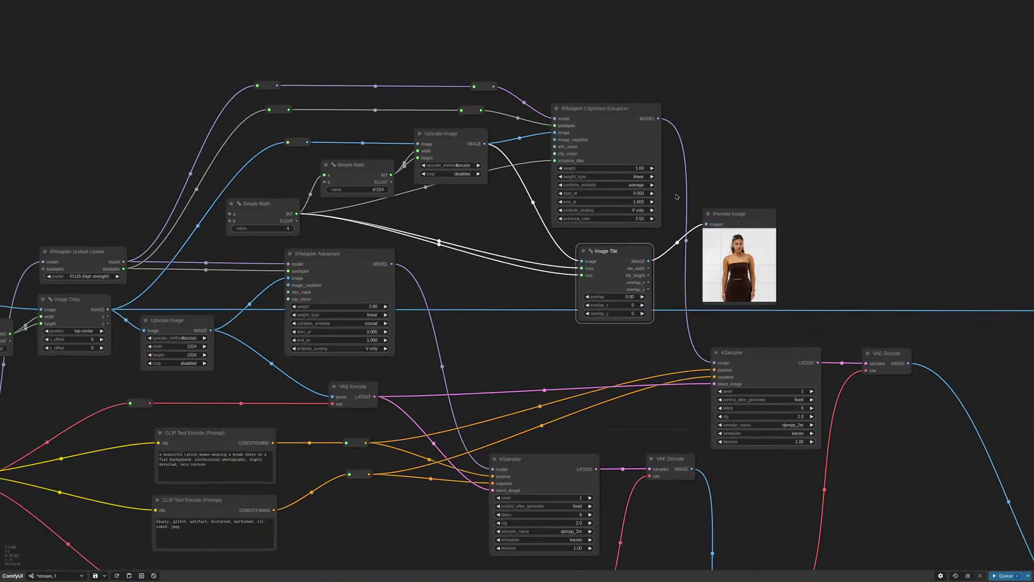
left_click_drag(816, 205, 923, 328)
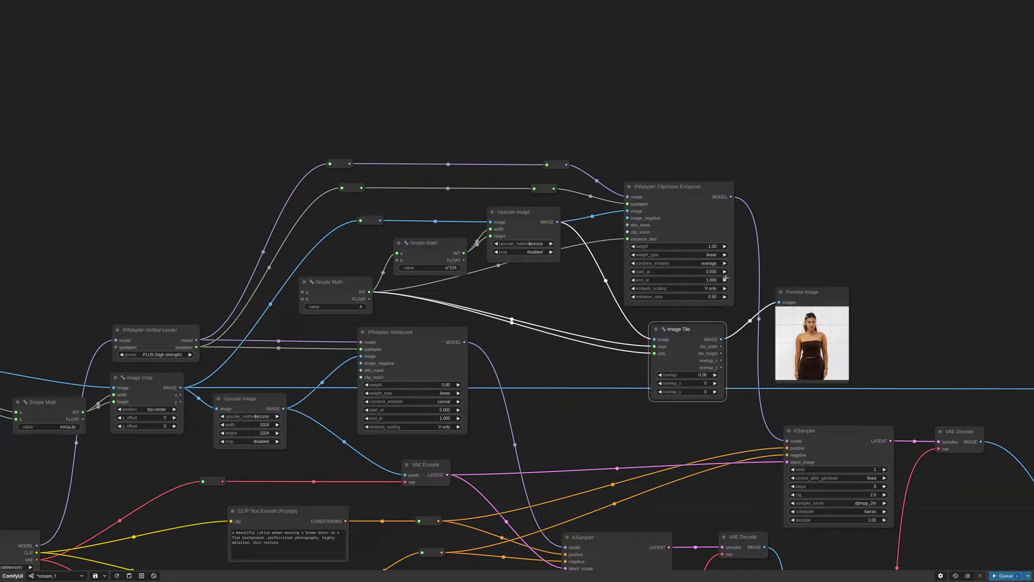
scroll(691, 271, "up", 9)
left_click_drag(790, 404, 843, 403)
scroll(757, 363, "up", 2)
left_click_drag(757, 363, 770, 410)
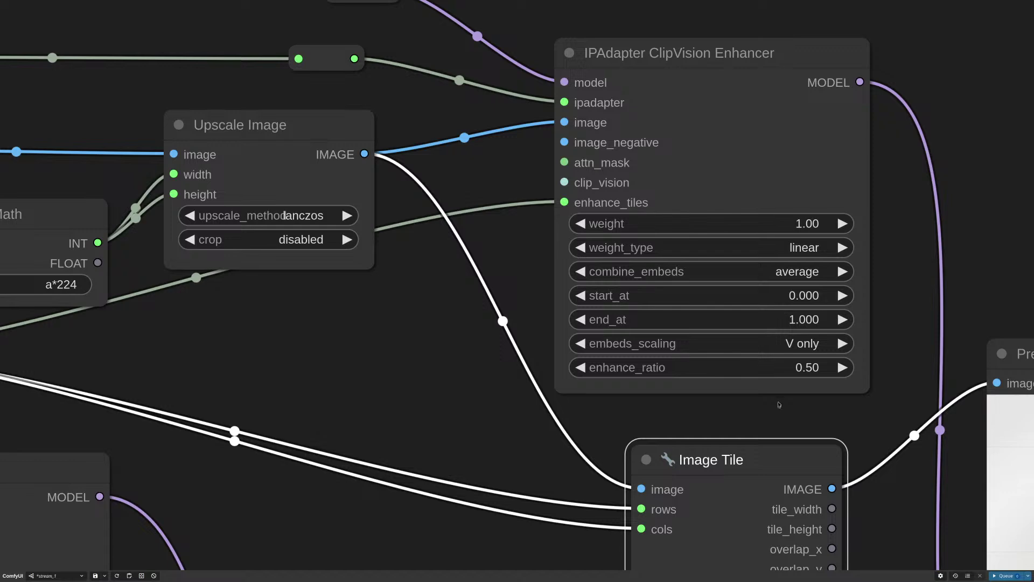
scroll(784, 404, "up", 2)
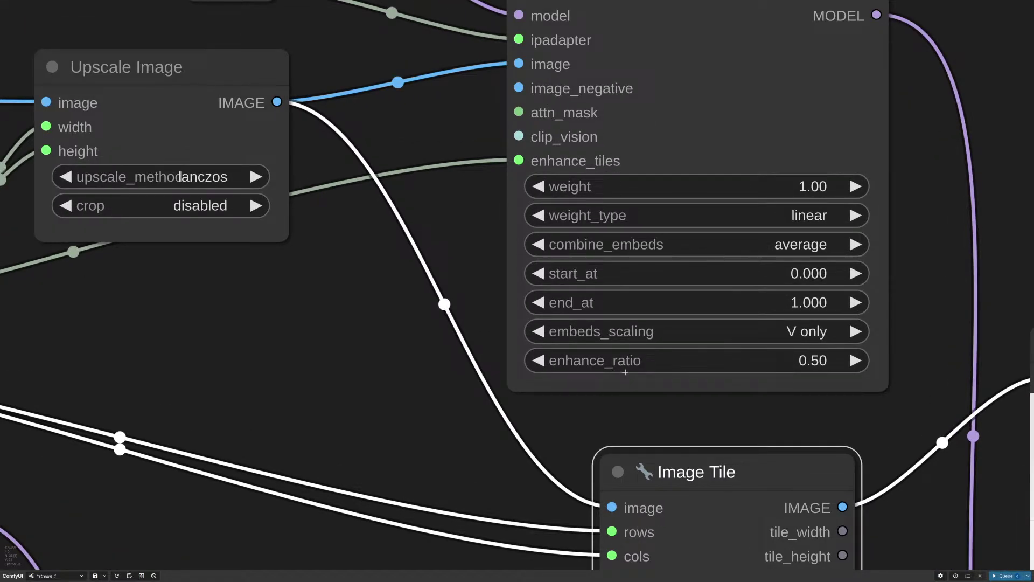
scroll(642, 378, "down", 5)
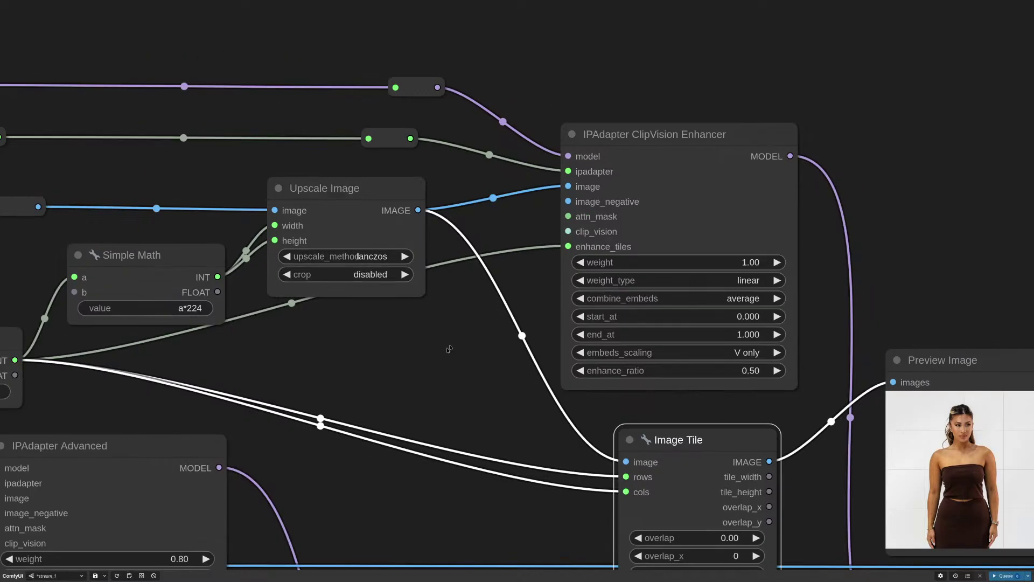
Add a second IPAdapter ClipVision Enhancer node and place it above and to the right of the wired one
left_click_drag(450, 349, 329, 426)
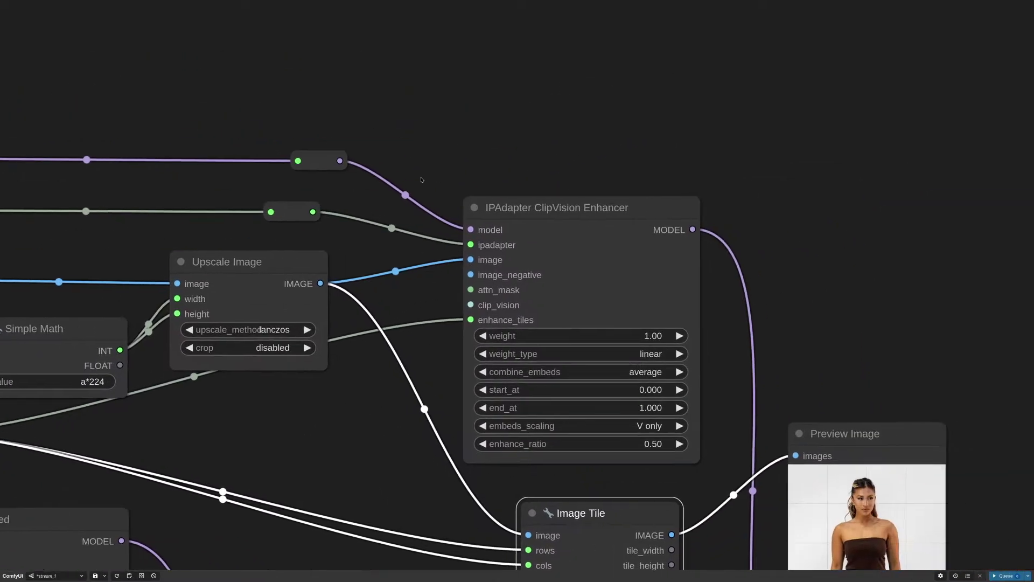
double_click(802, 153)
type("enhancer")
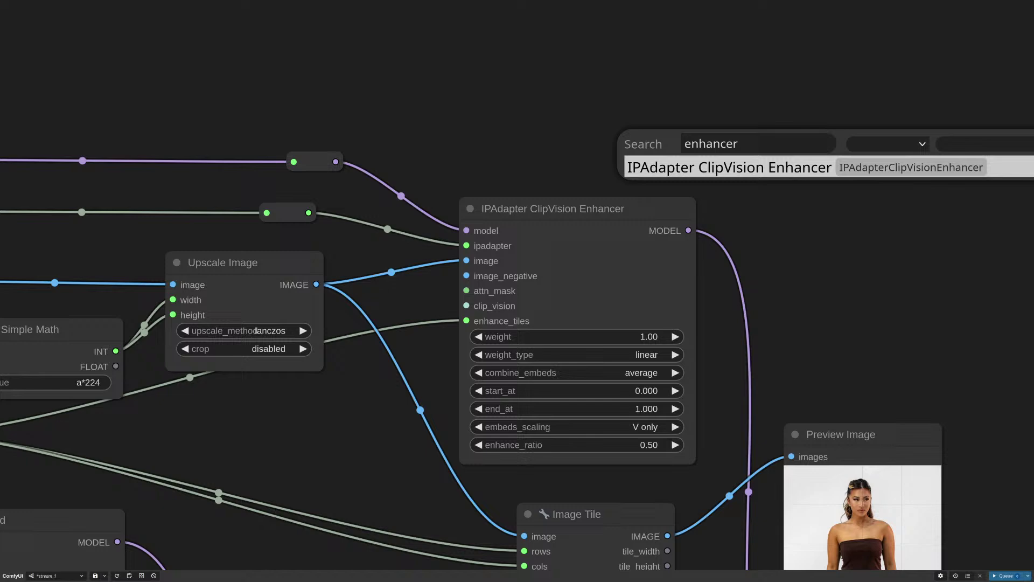
key("Return")
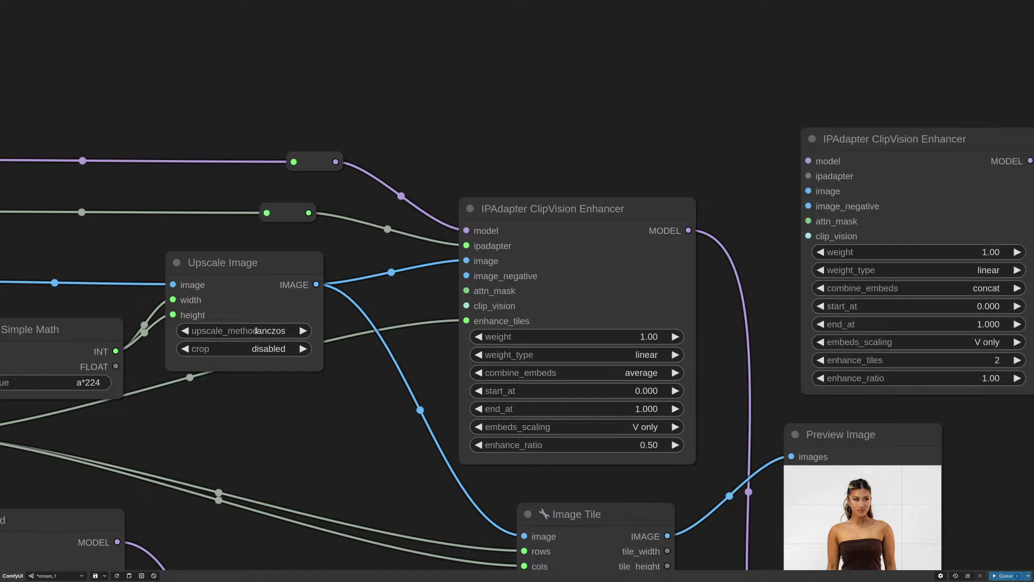
left_click_drag(856, 178, 793, 160)
left_click_drag(771, 109, 548, 91)
scroll(601, 241, "up", 3)
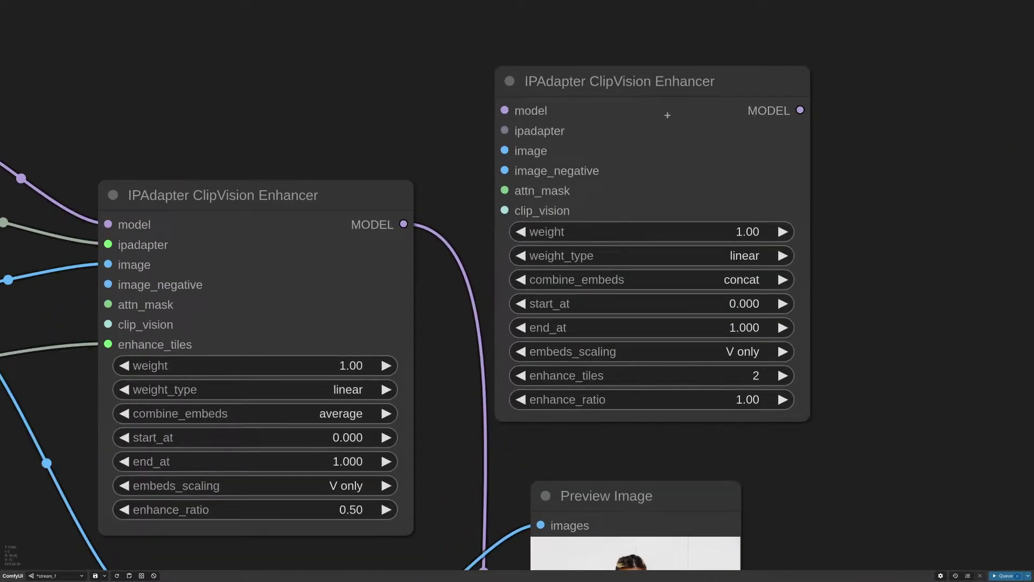
left_click_drag(668, 115, 747, 87)
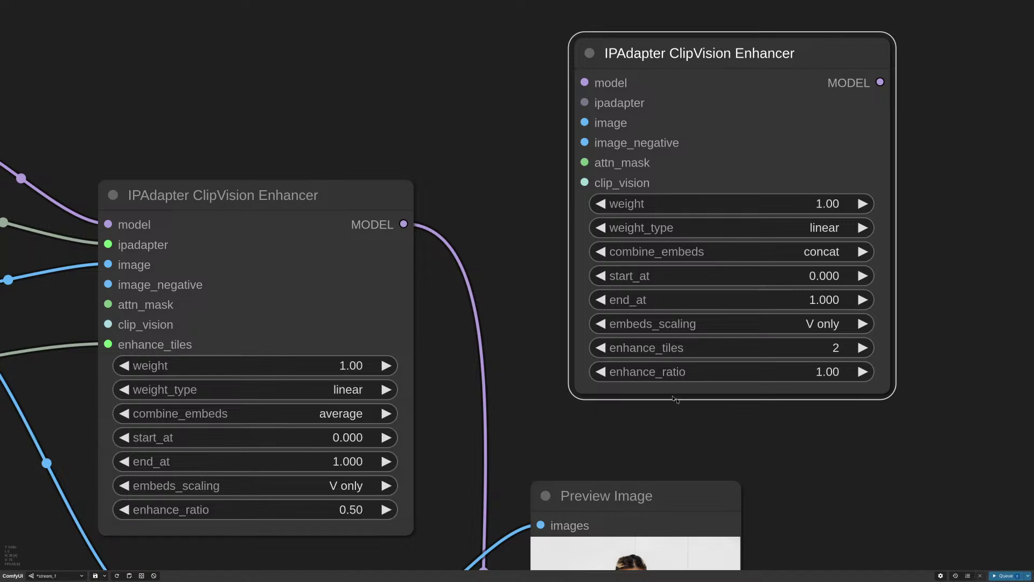
Set enhance_tiles to 4 on the unconnected IPAdapter ClipVision Enhancer node
scroll(794, 419, "down", 2)
left_click_drag(794, 420, 855, 346)
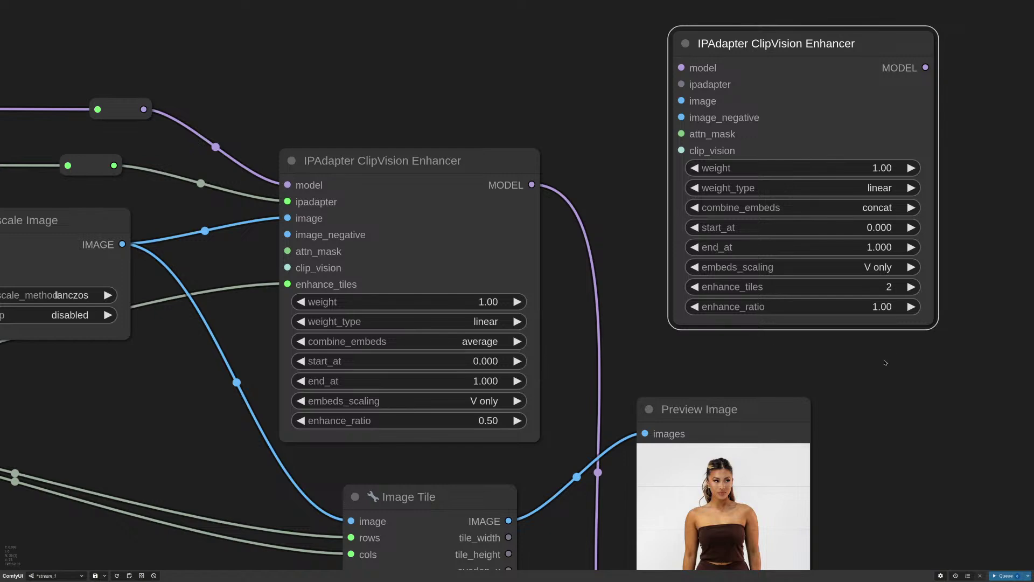
scroll(886, 350, "down", 4)
scroll(886, 352, "up", 6)
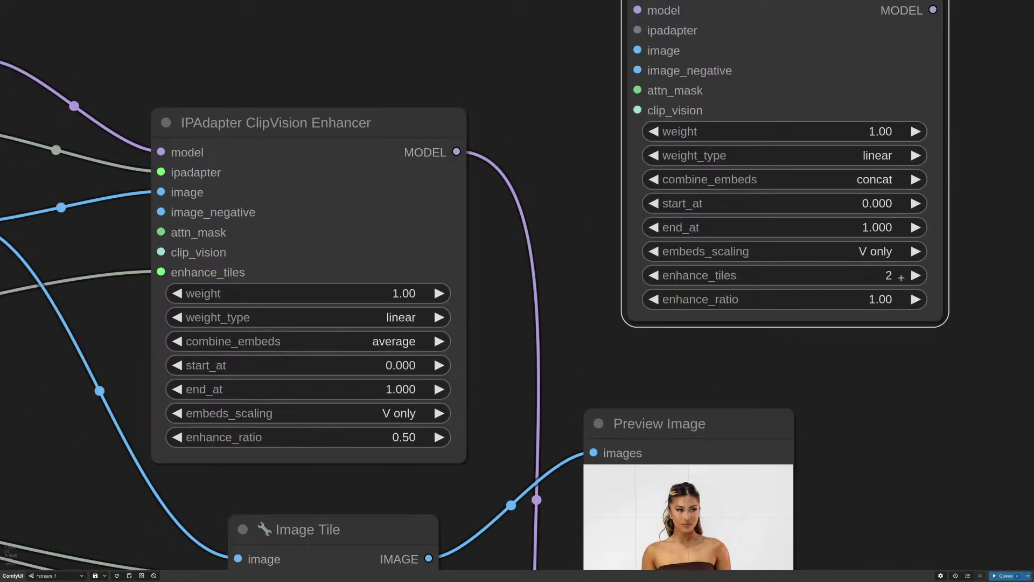
left_click_drag(873, 396, 841, 410)
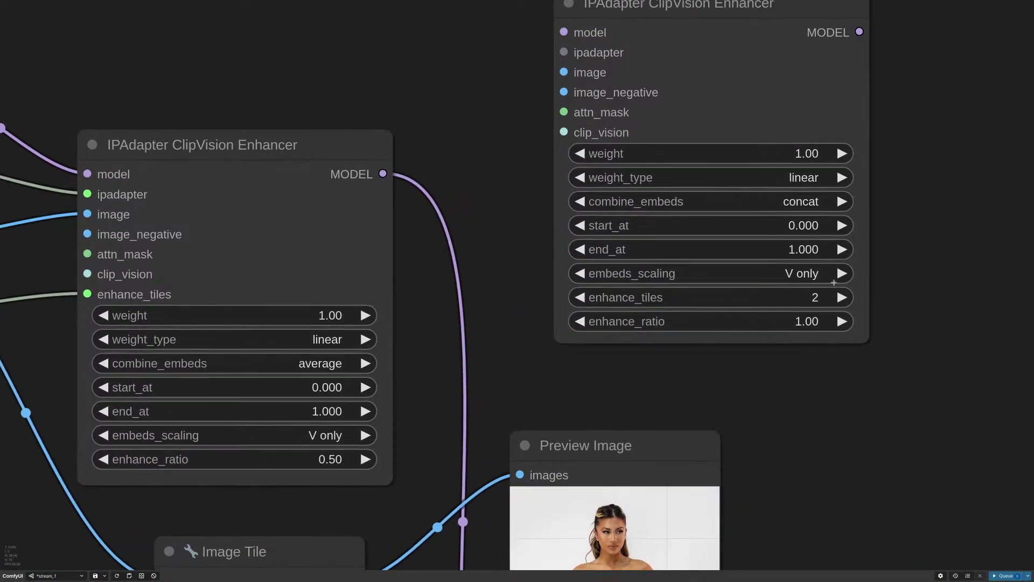
left_click(840, 296)
left_click(839, 296)
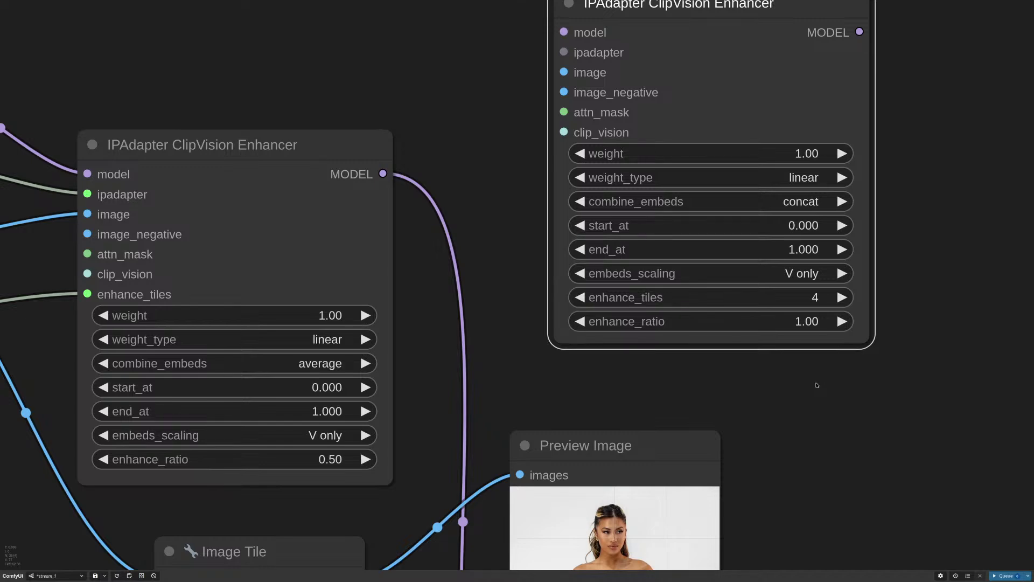
Compare the two ClipVision Enhancer nodes, examining the tile settings and the wired node's combine_embeds and enhance_ratio options
scroll(818, 409, "down", 6)
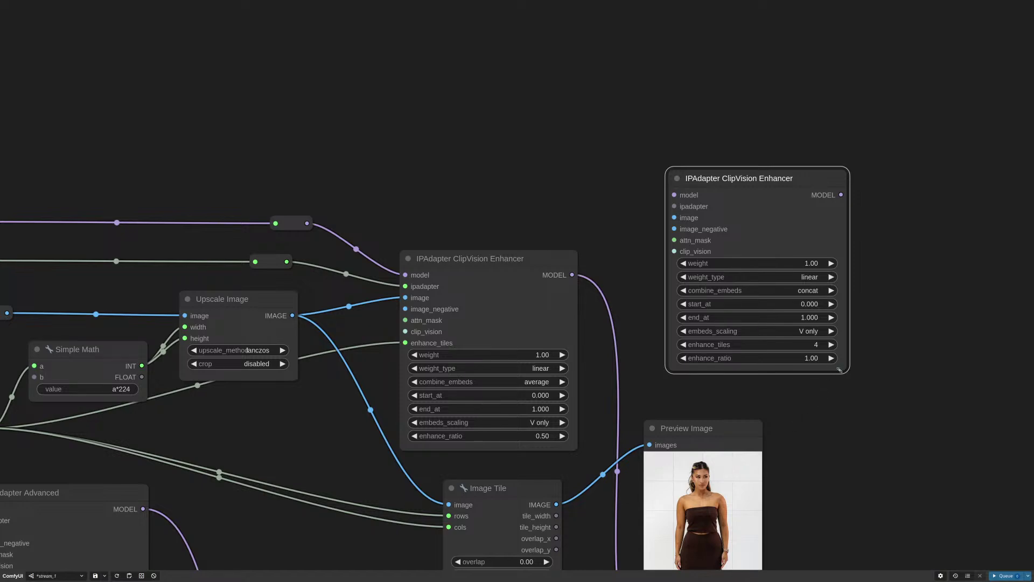
scroll(838, 358, "up", 4)
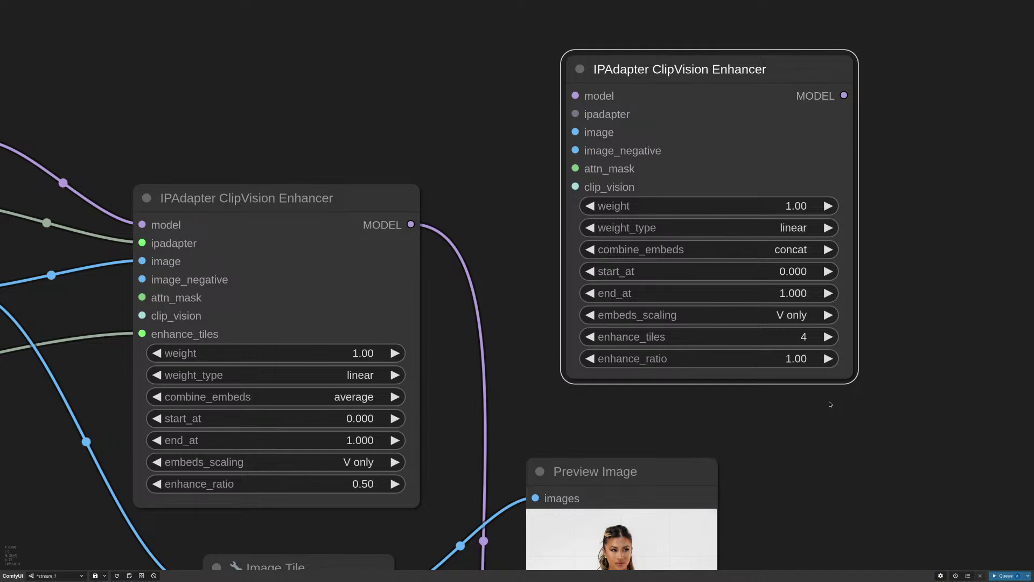
scroll(830, 405, "down", 5)
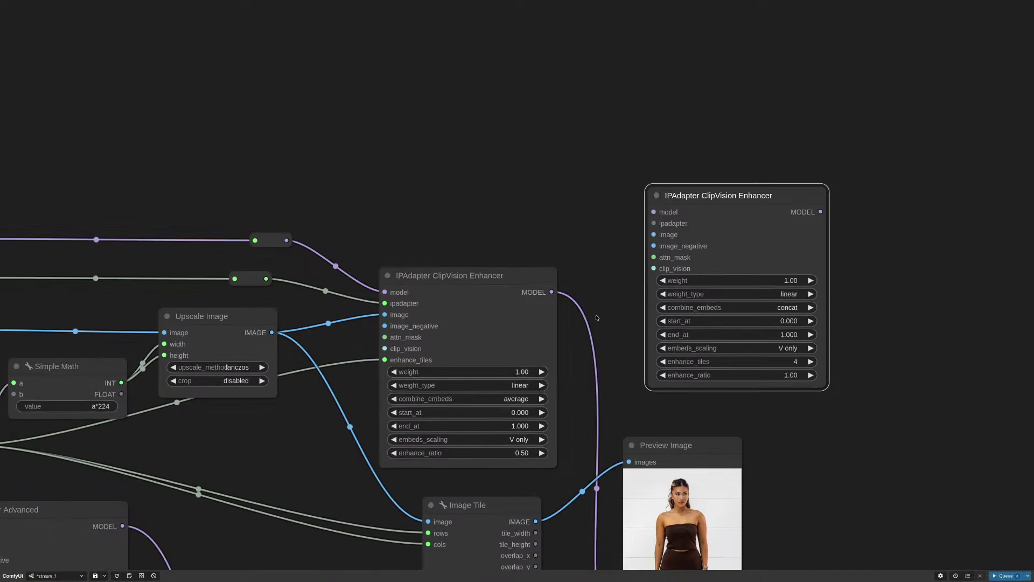
left_click_drag(627, 435, 866, 305)
scroll(780, 345, "up", 6)
scroll(752, 346, "up", 2)
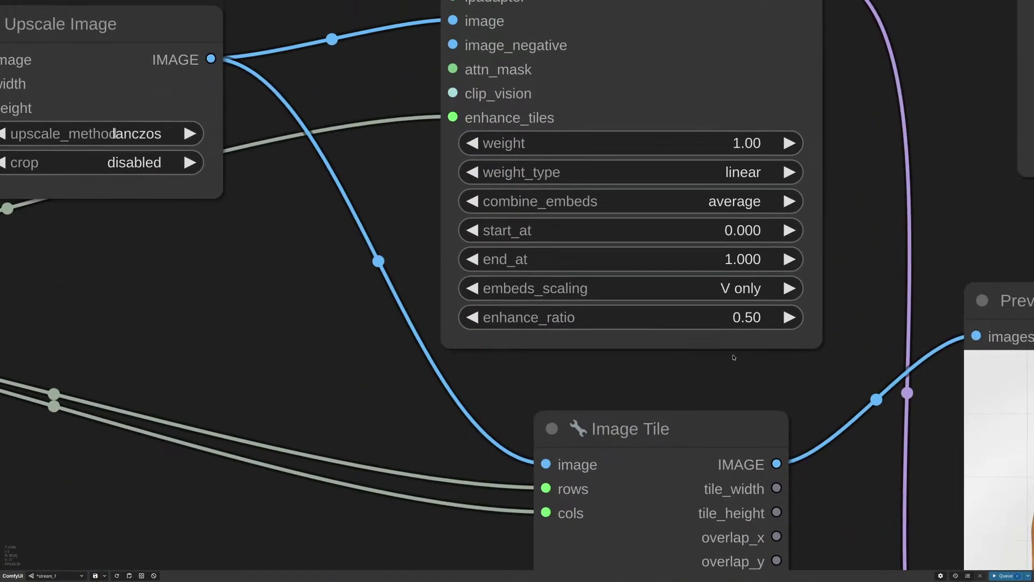
scroll(743, 350, "down", 1)
scroll(743, 350, "up", 1)
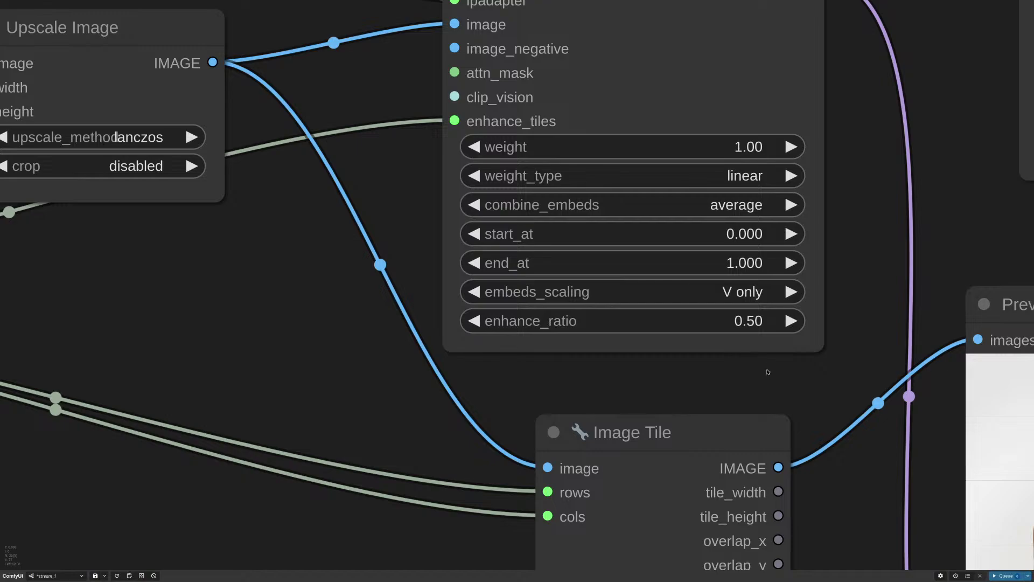
Open the tiling and embeds diagram, study how the composition and detail embeds combine, and return to the workflow
scroll(744, 351, "down", 6)
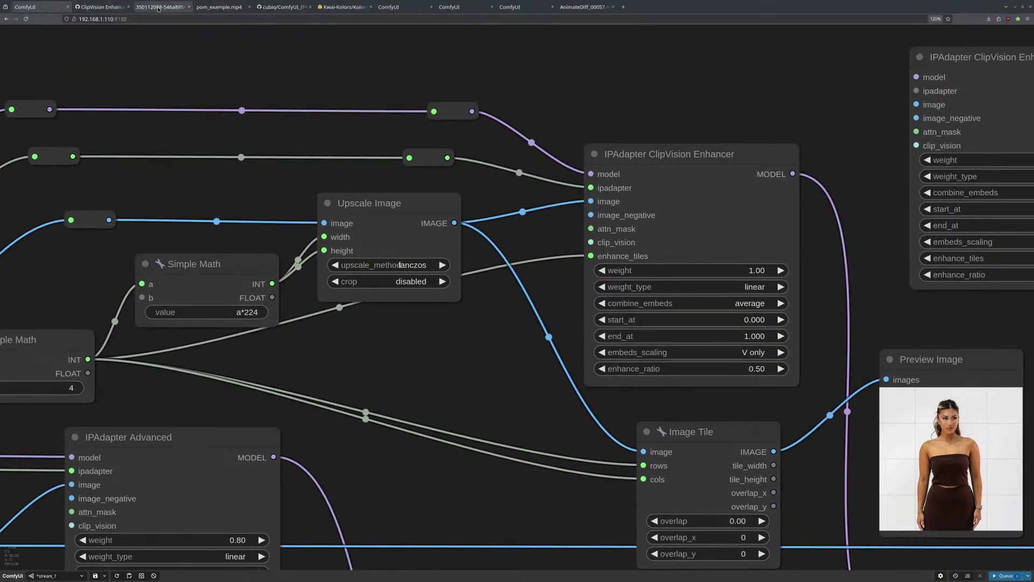
left_click(161, 7)
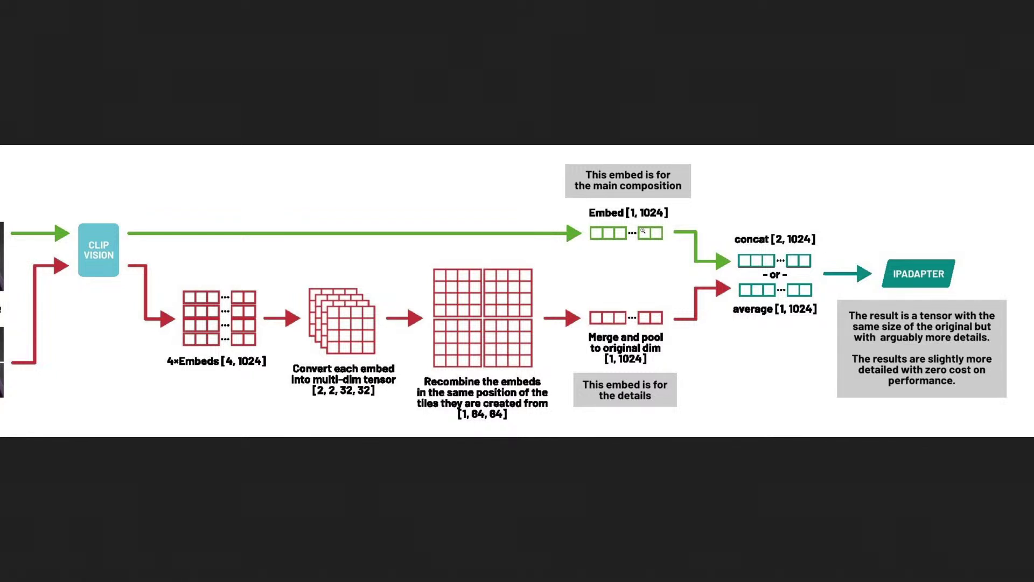
key("F11")
key("ctrl+w")
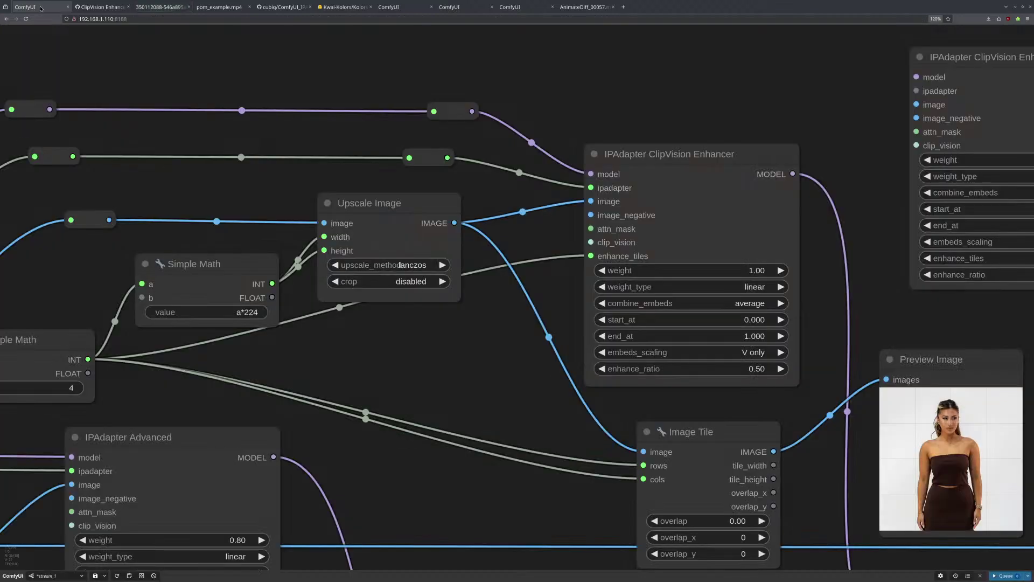
key("F11")
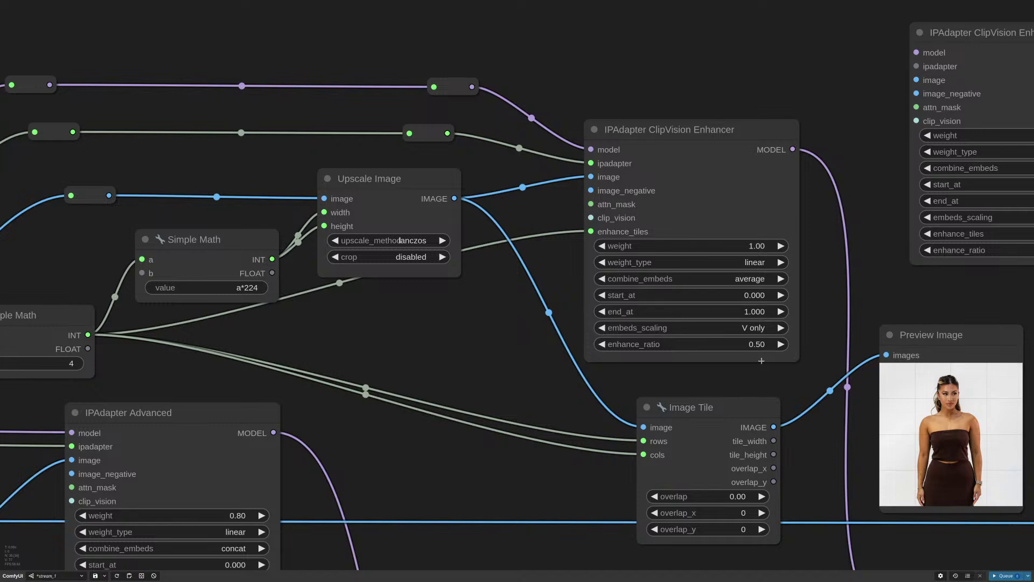
Set enhance_ratio to 0 on the wired IPAdapter ClipVision Enhancer node
scroll(808, 375, "up", 5)
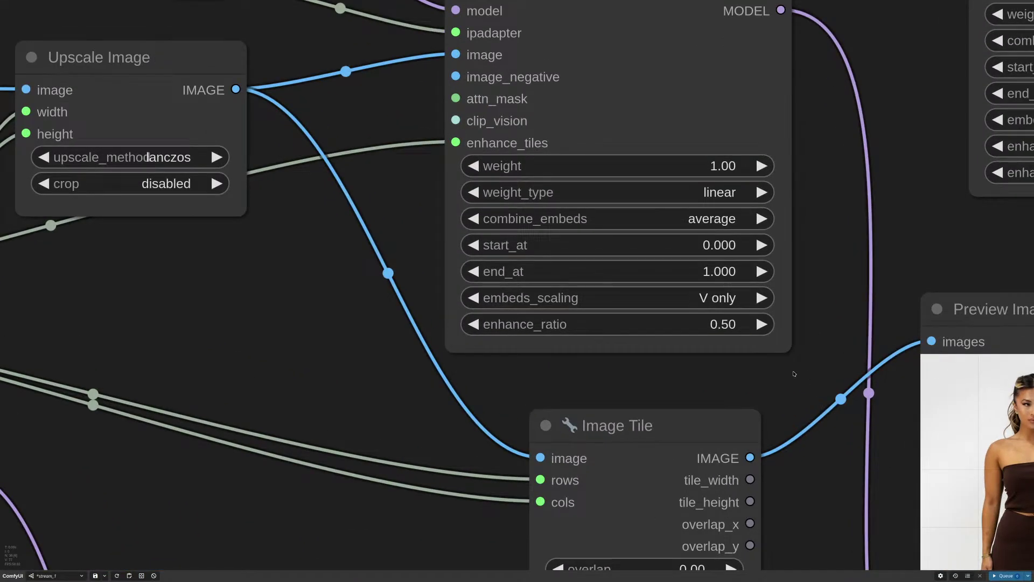
left_click_drag(794, 374, 740, 373)
left_click(668, 326)
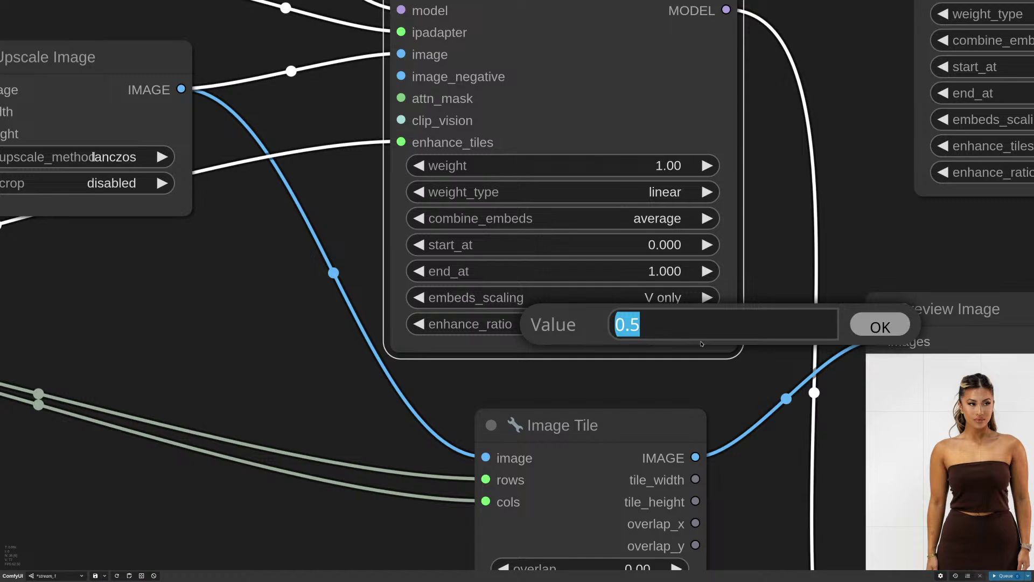
type("0")
key("Return")
Review the embeds diagram again in light of the enhance ratio and go back to the wired ClipVision Enhancer node
scroll(710, 339, "down", 5)
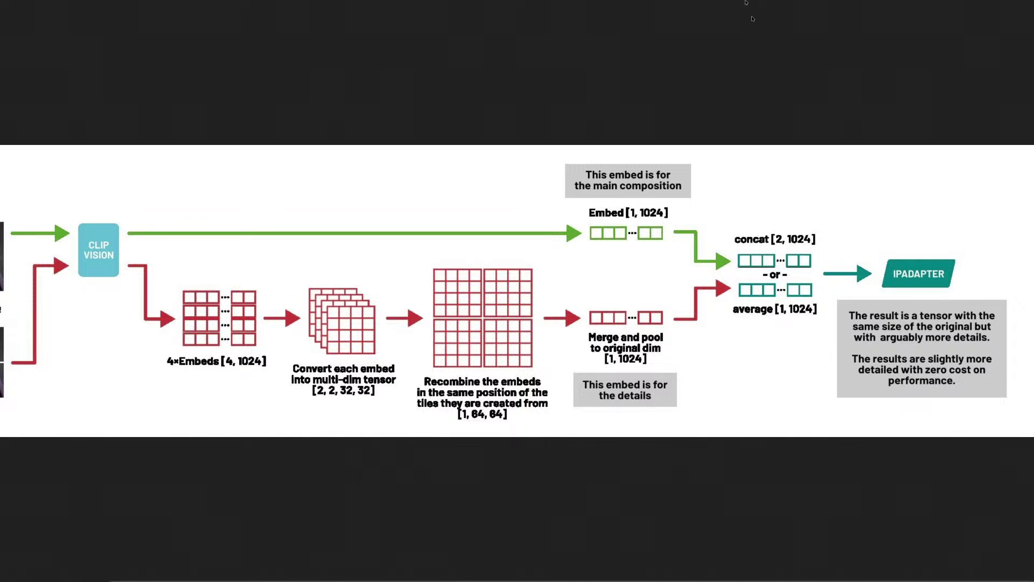
left_click(32, 6)
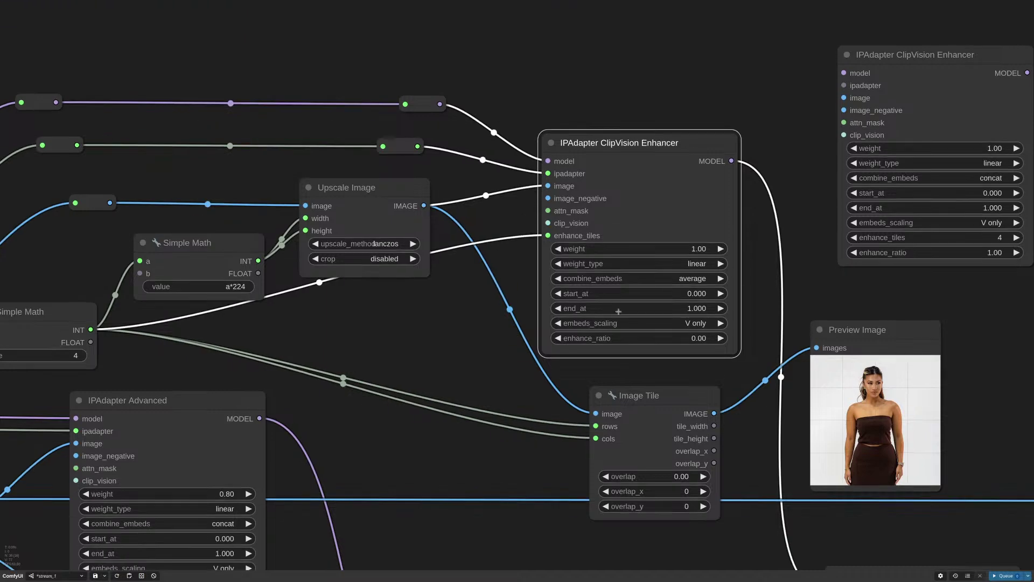
scroll(735, 342, "up", 2)
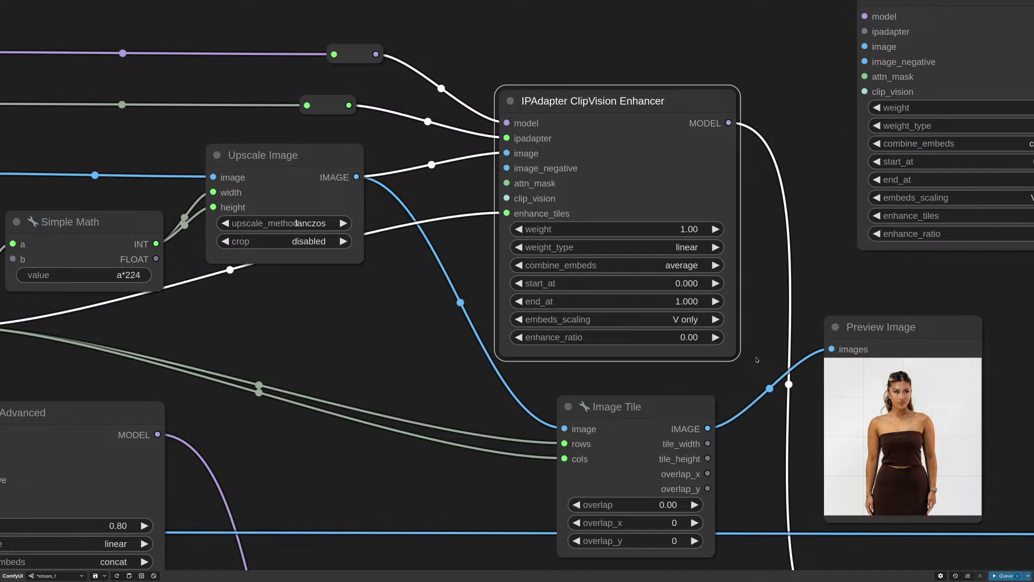
Delete the unconnected IPAdapter ClipVision Enhancer node
scroll(757, 360, "down", 5)
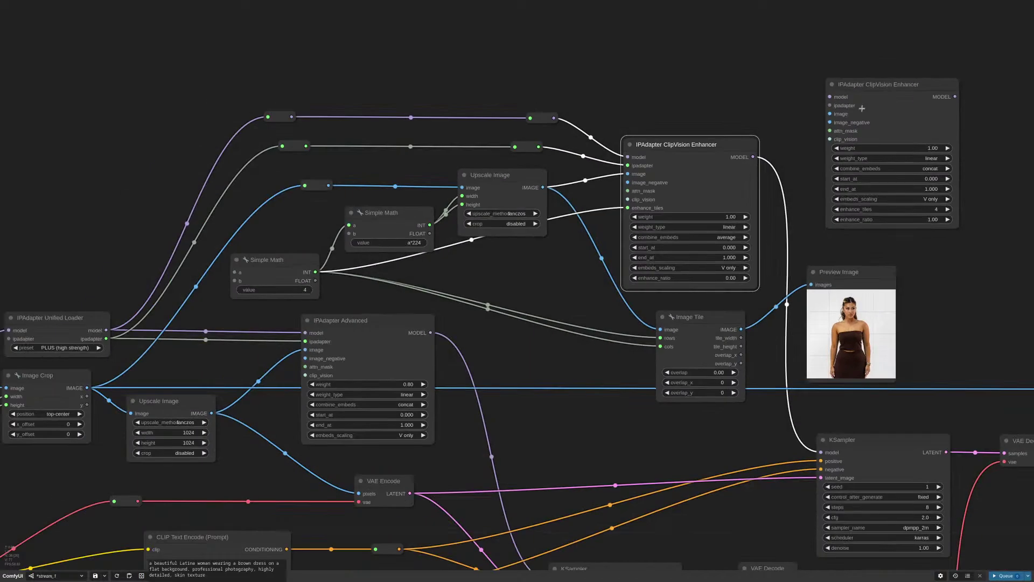
left_click_drag(854, 171, 761, 198)
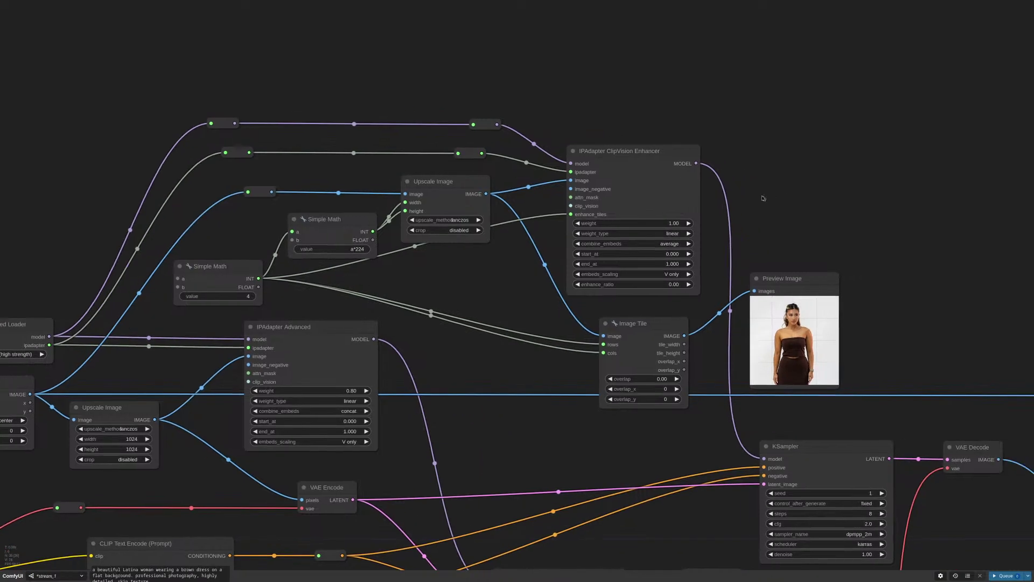
Add an IPAdapter Advanced node beside the wired ClipVision Enhancer and set its weight_type to composition
double_click(761, 161)
type("ipad")
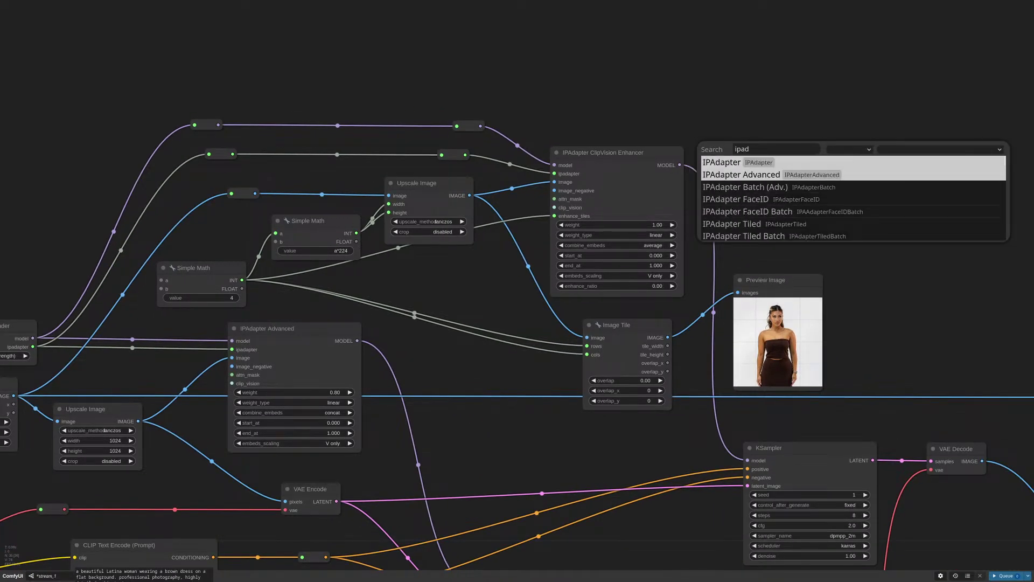
left_click(743, 174)
scroll(878, 197, "up", 4)
left_click(849, 248)
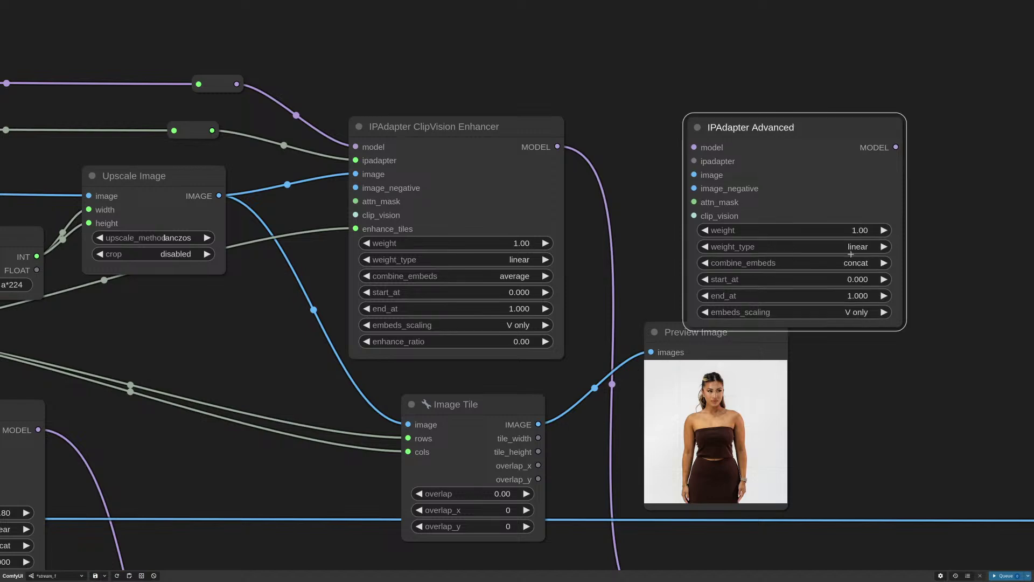
left_click(855, 362)
left_click_drag(797, 197, 774, 154)
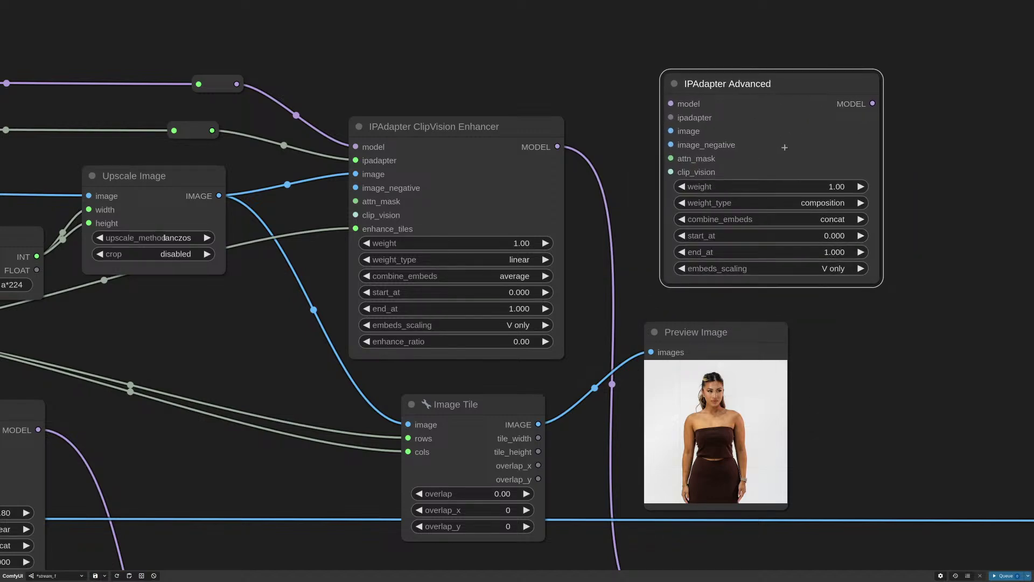
Delete the unconnected IPAdapter Advanced node
scroll(774, 143, "down", 5)
left_click_drag(782, 116, 799, 117)
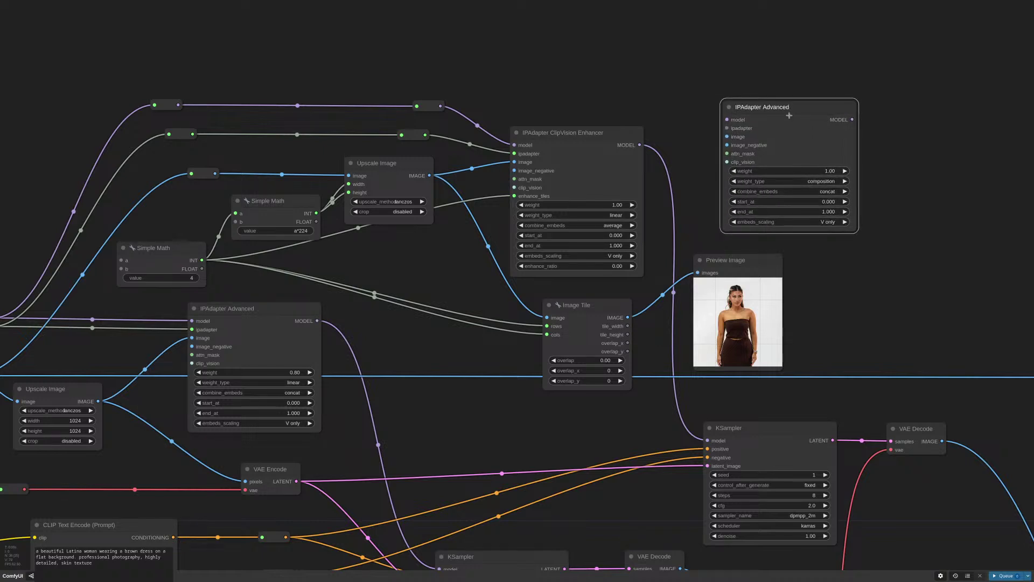
key("Delete")
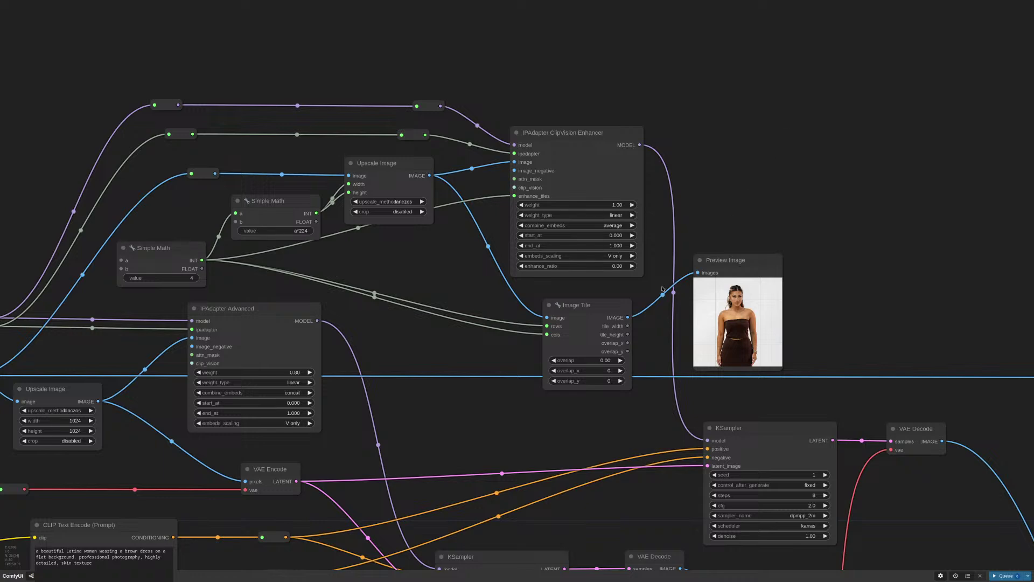
Set enhance_ratio to 0.10 on the IPAdapter ClipVision Enhancer node
scroll(592, 294, "up", 5)
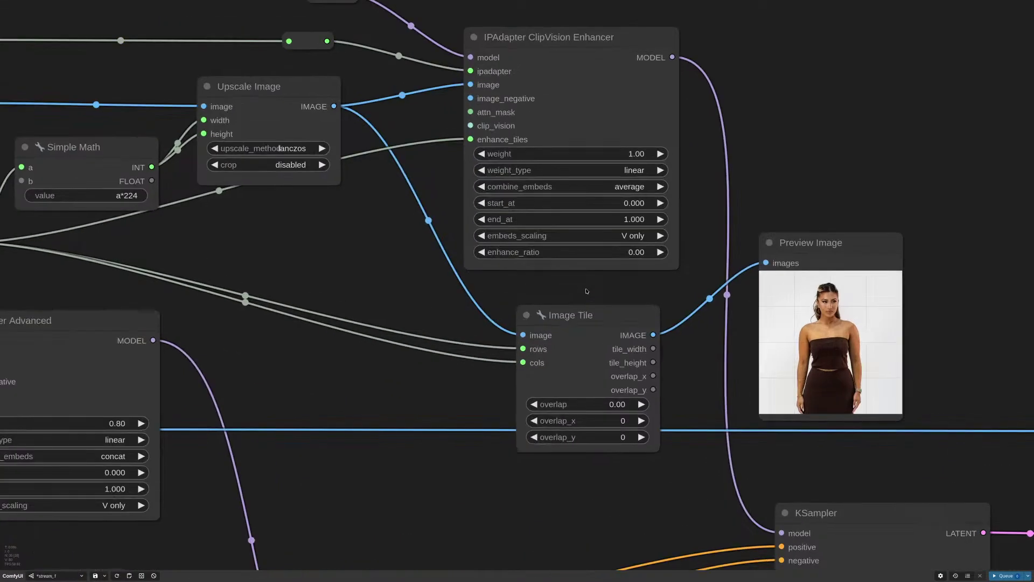
scroll(593, 291, "up", 1)
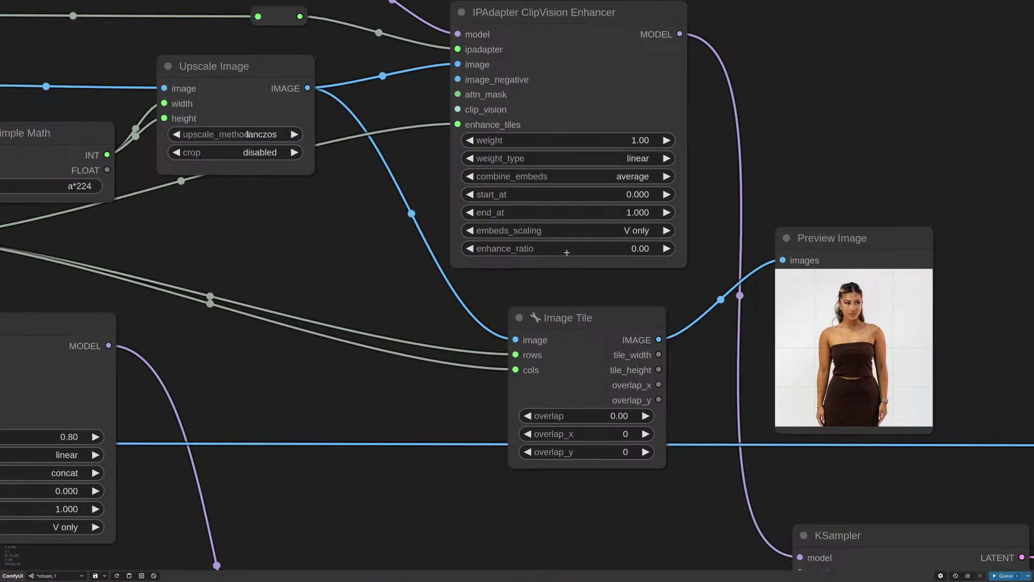
left_click_drag(567, 252, 572, 248)
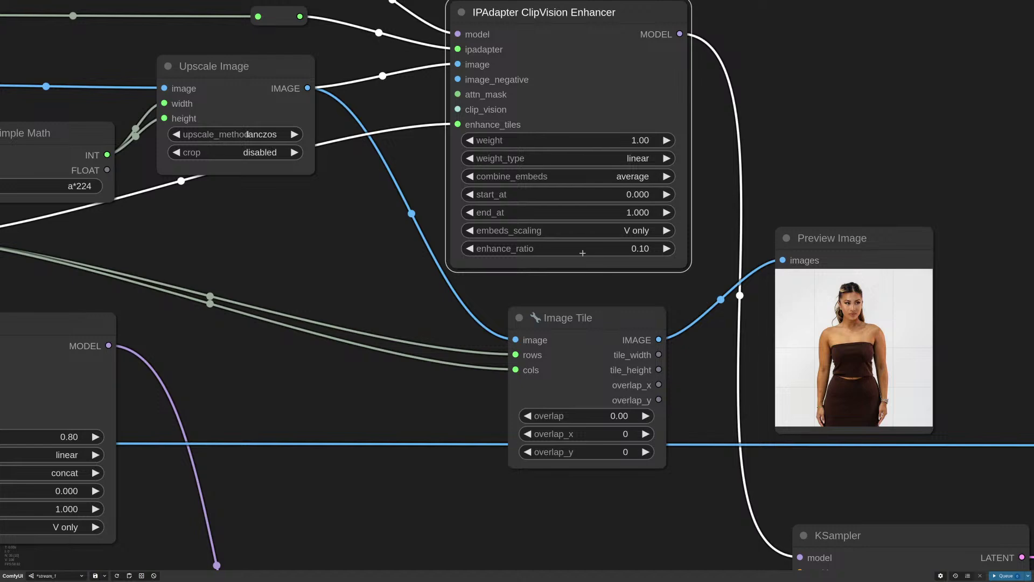
Set enhance_ratio to 1.00 on the IPAdapter ClipVision Enhancer node and check its settings up close
scroll(689, 280, "down", 8)
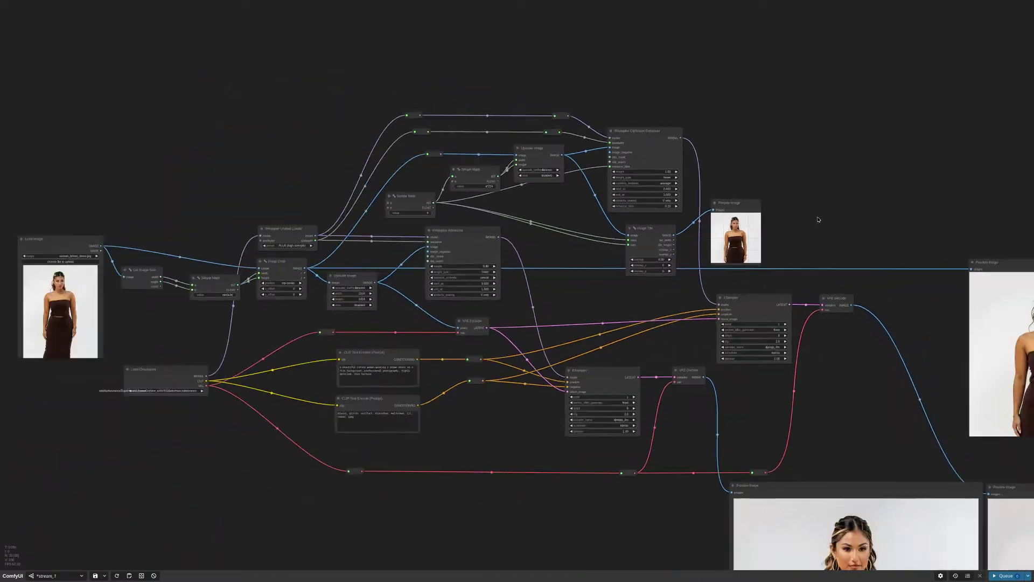
scroll(818, 220, "down", 2)
left_click_drag(836, 234, 695, 140)
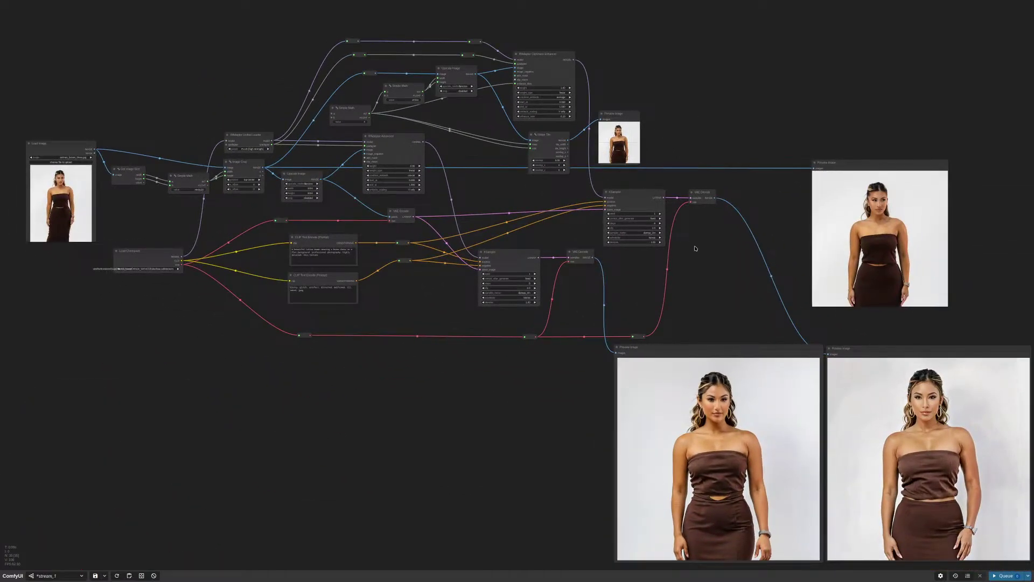
left_click_drag(616, 99, 686, 107)
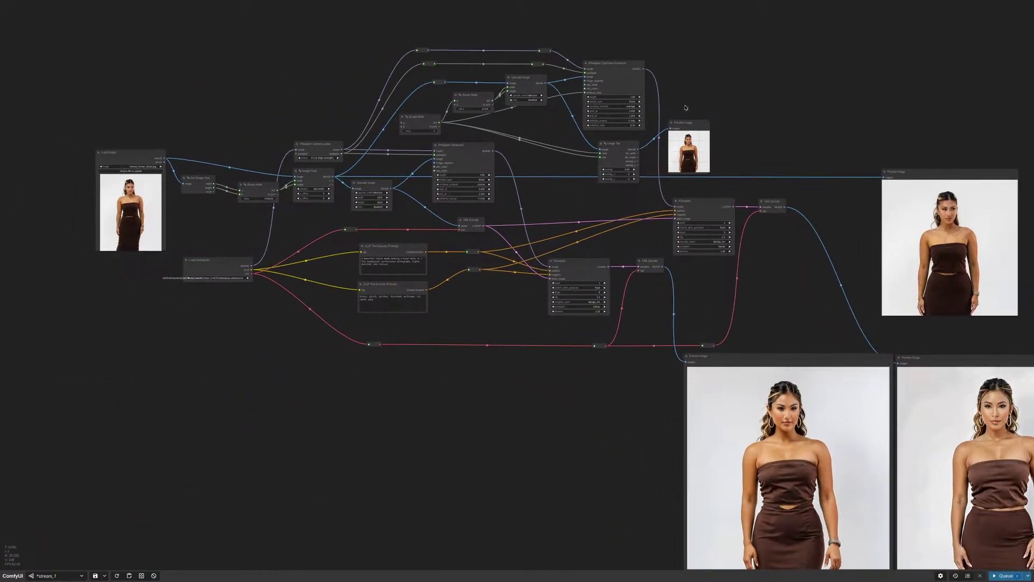
scroll(644, 112, "up", 9)
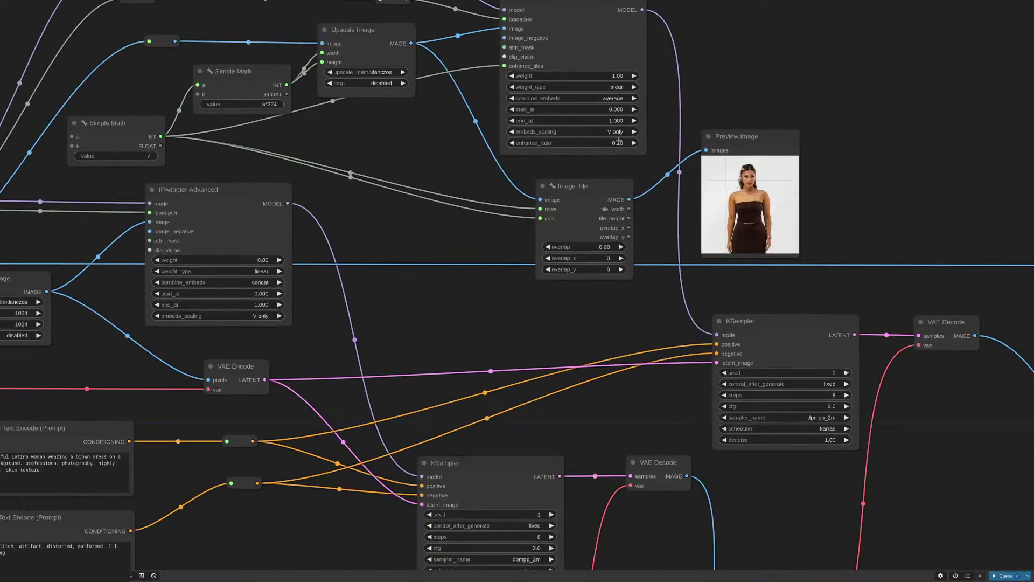
left_click_drag(619, 141, 633, 143)
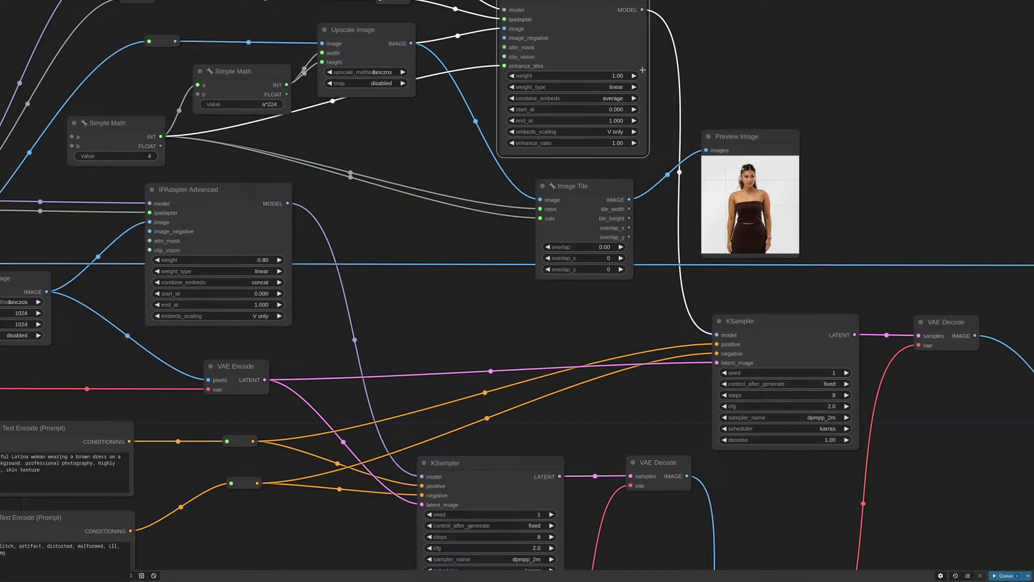
left_click_drag(643, 70, 654, 178)
scroll(654, 178, "up", 8)
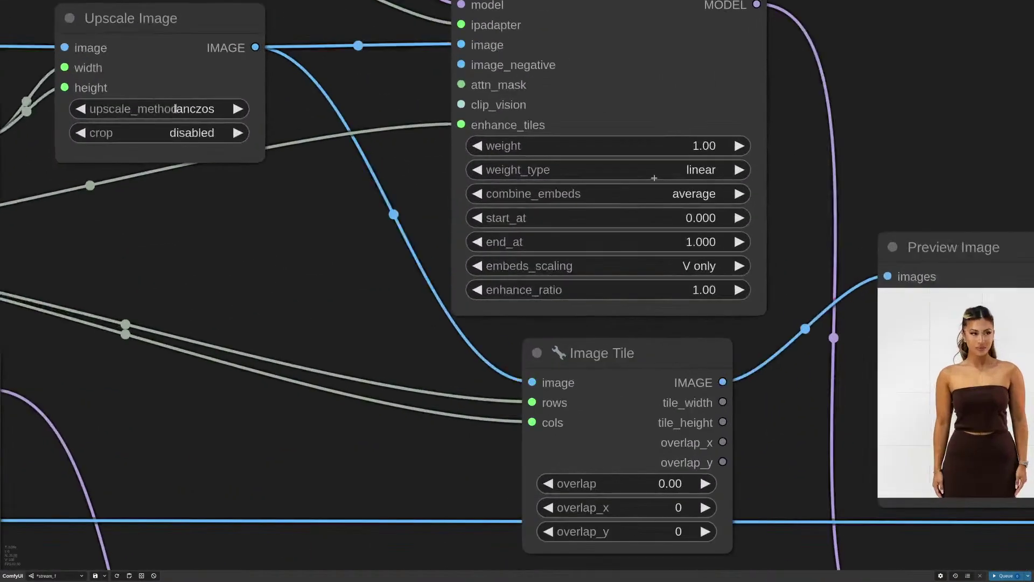
scroll(654, 178, "up", 1)
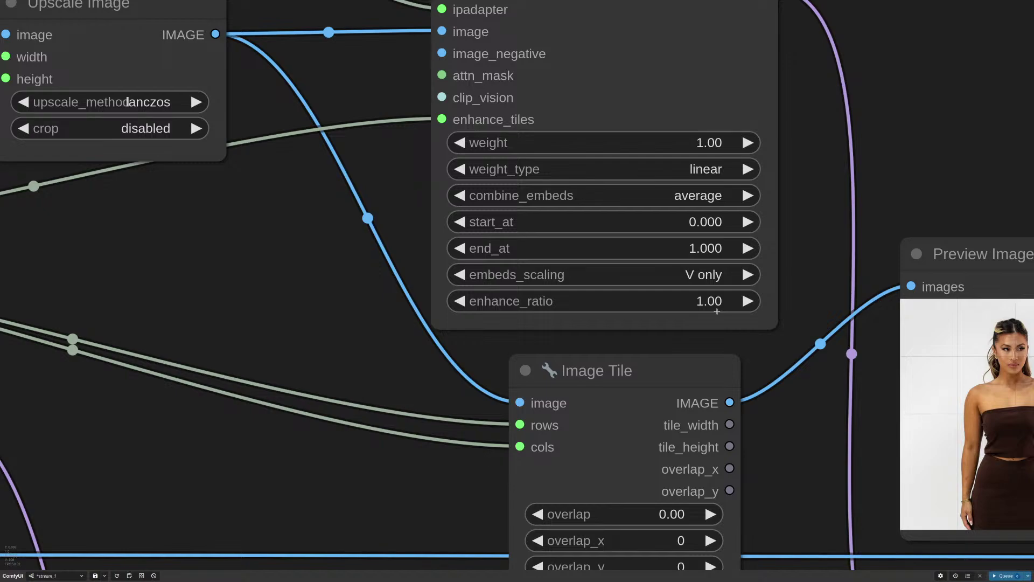
Bring the two large output previews into view and run the workflow with the full enhance ratio
scroll(830, 261, "down", 5)
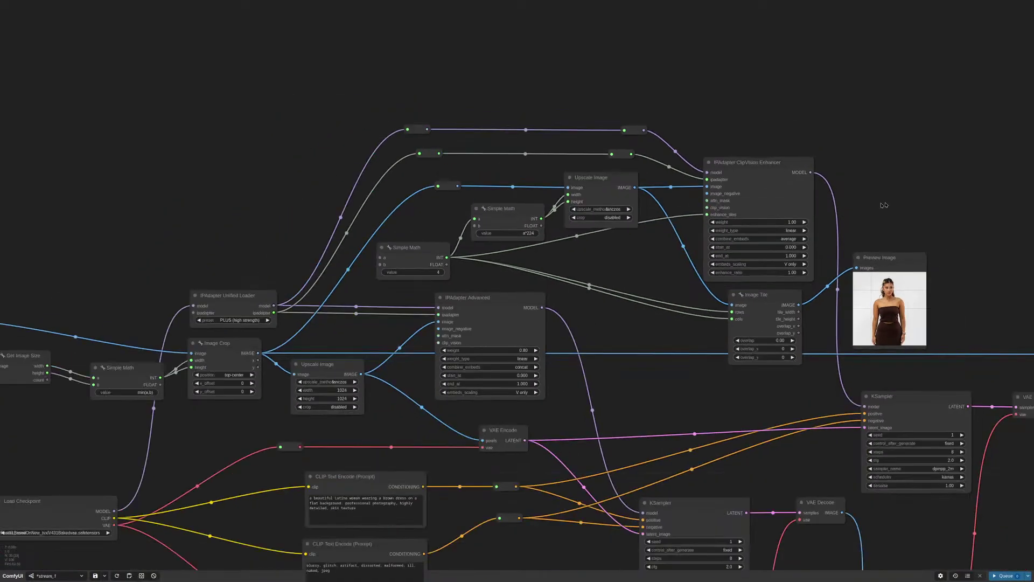
left_click_drag(985, 321, 723, 119)
scroll(722, 119, "down", 5)
left_click_drag(739, 293, 621, 178)
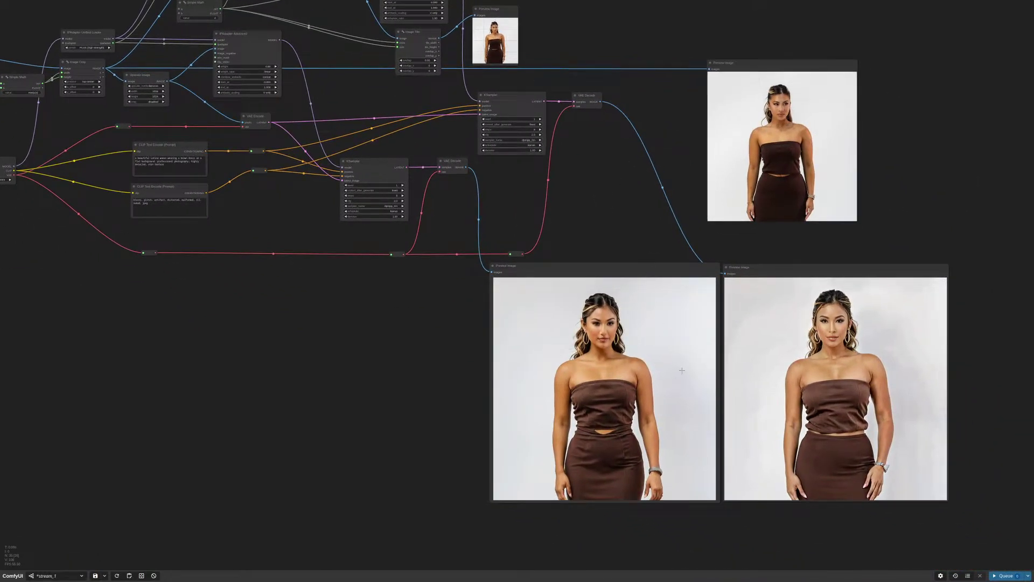
key("ctrl+Return")
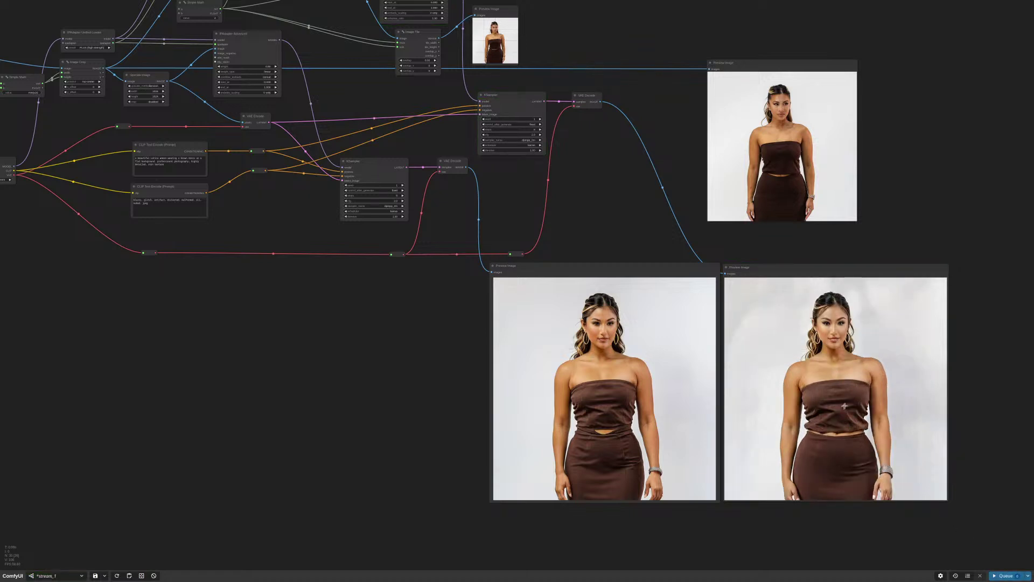
Compare the standard IPAdapter and ClipVision Enhancer output previews, examining the background, face and clothing details
scroll(844, 395, "up", 3)
scroll(844, 394, "up", 5)
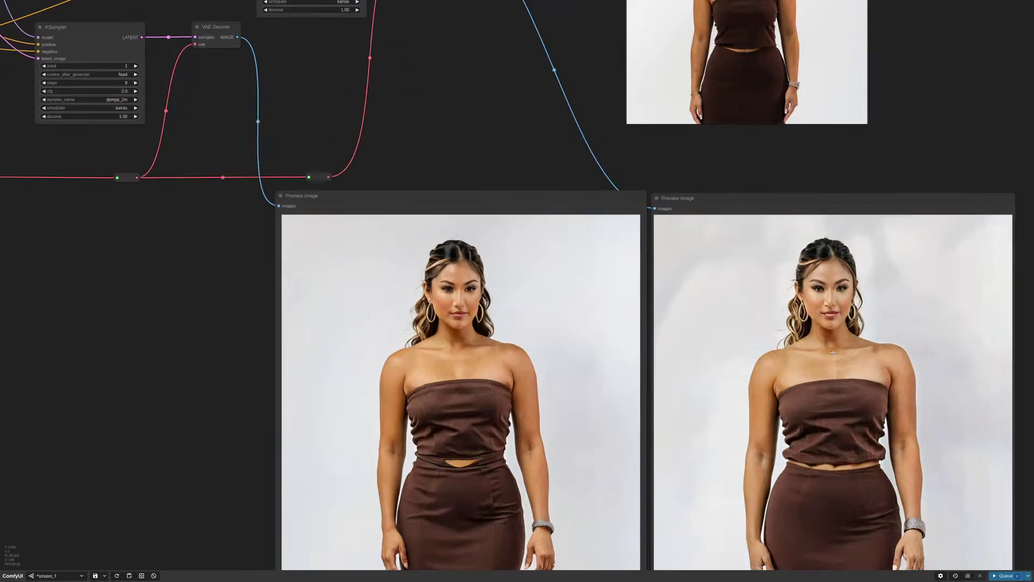
scroll(776, 403, "down", 3)
scroll(776, 403, "down", 2)
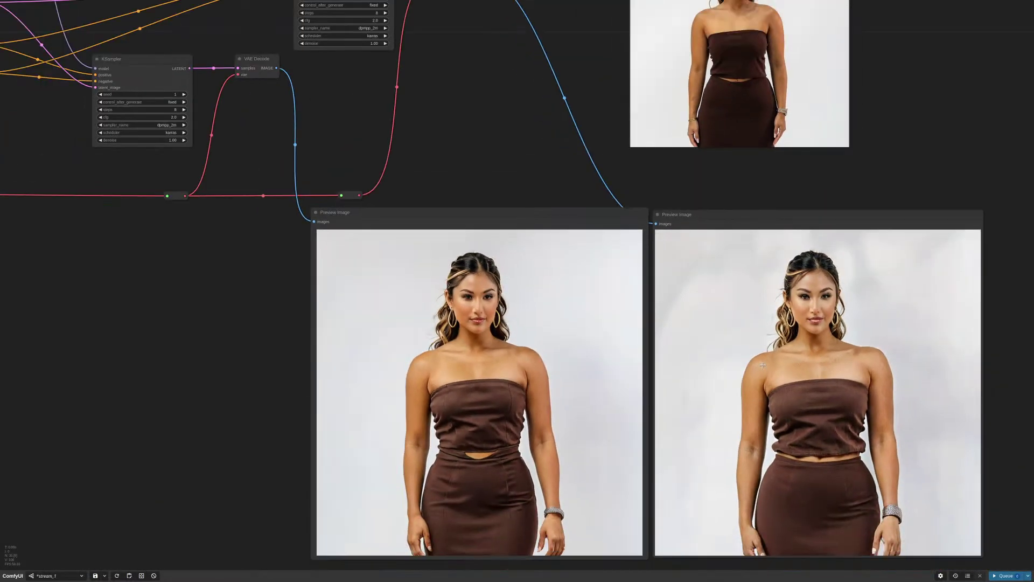
scroll(700, 270, "up", 6)
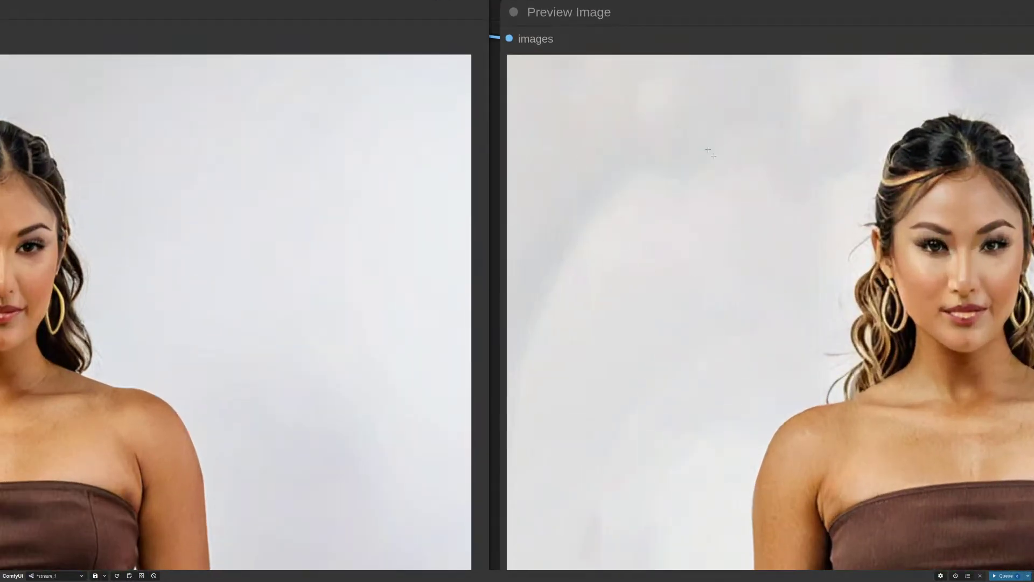
scroll(692, 226, "down", 5)
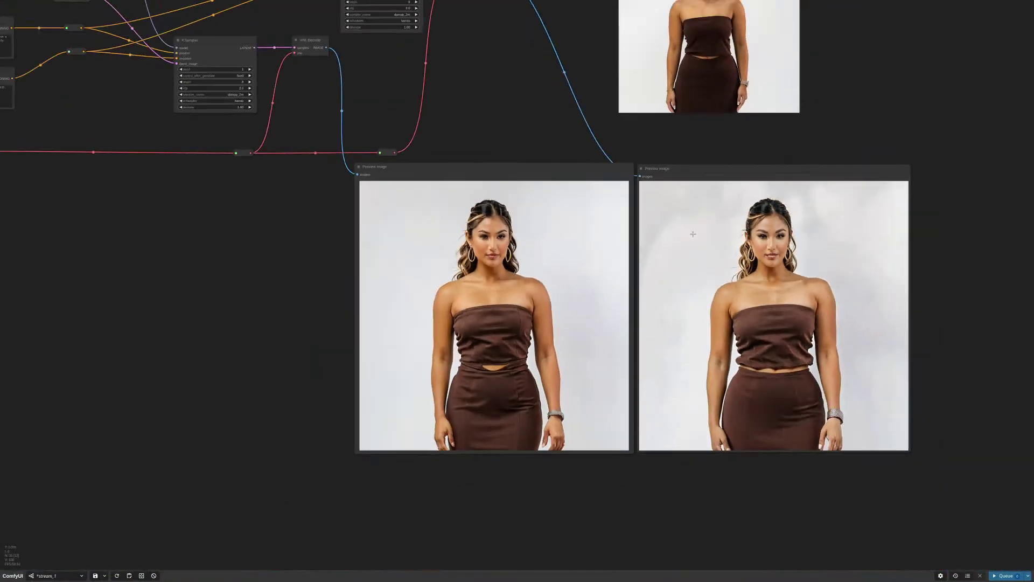
scroll(693, 234, "down", 3)
left_click_drag(600, 72, 703, 132)
scroll(862, 308, "up", 8)
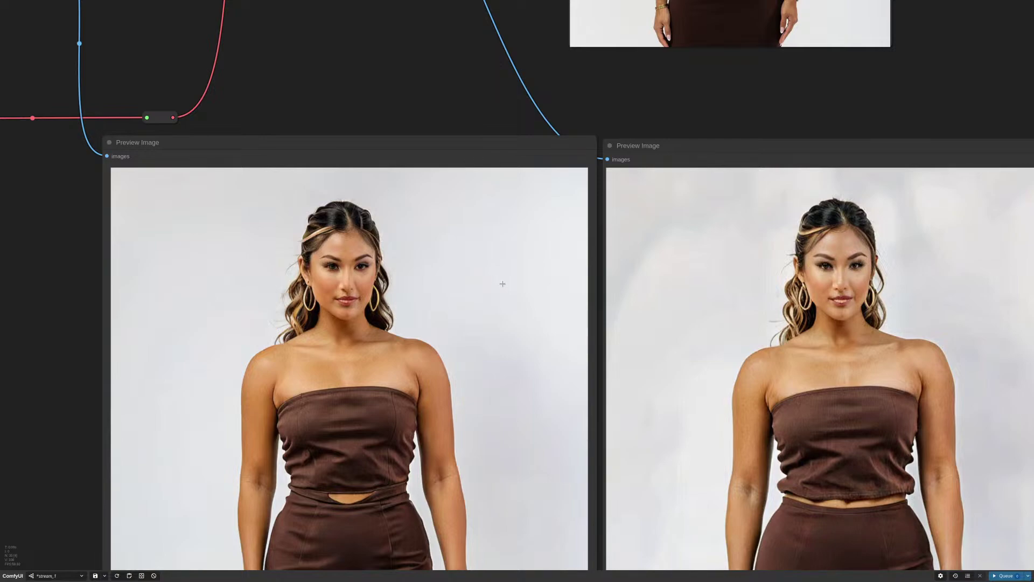
Set enhance_ratio to 0.5 on the IPAdapter ClipVision Enhancer node
scroll(503, 284, "down", 10)
scroll(496, 152, "up", 10)
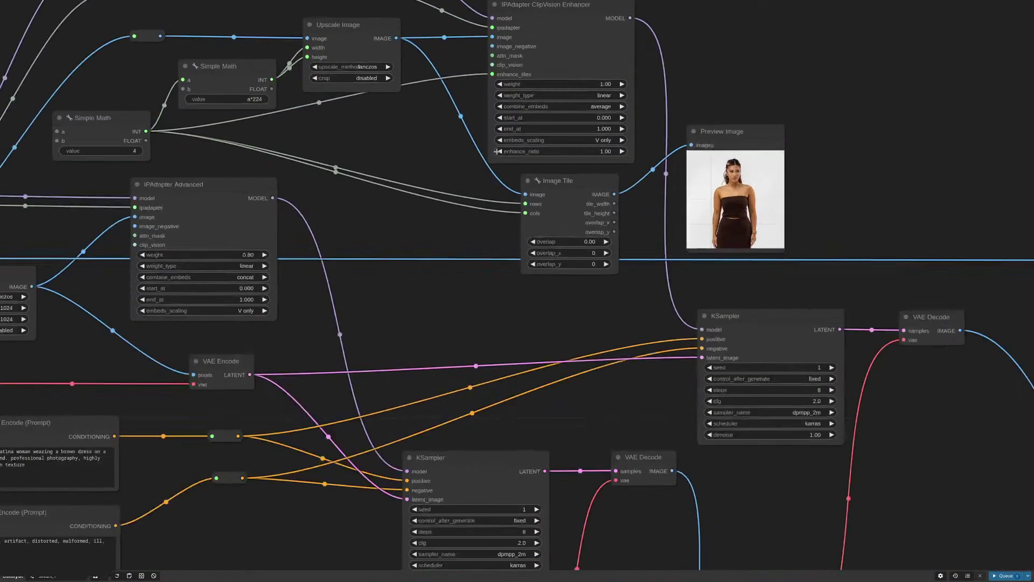
scroll(496, 151, "up", 3)
left_click(561, 152)
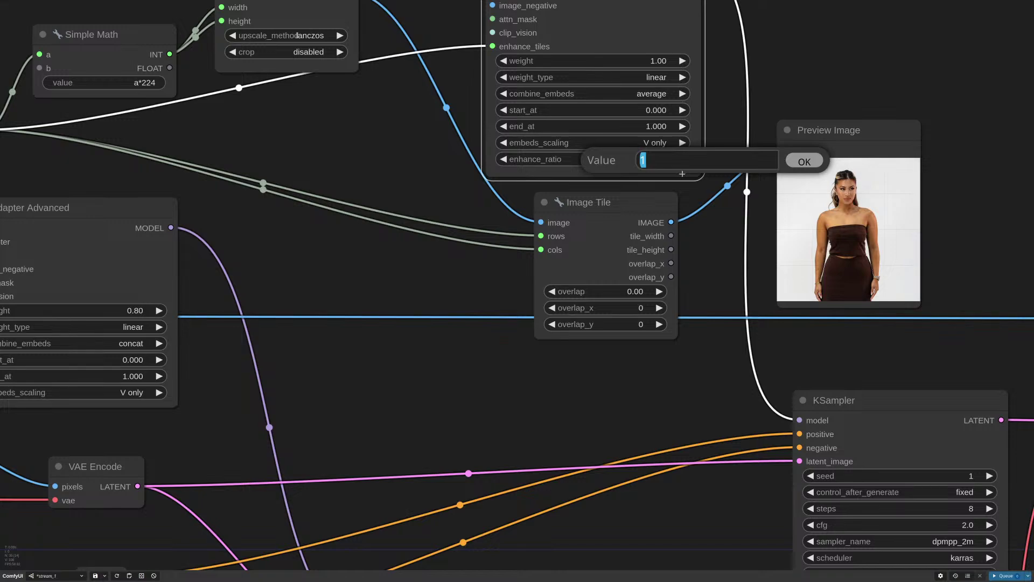
type(".5")
key("Return")
Return to the large output previews and run the workflow with the halved enhance ratio
scroll(722, 302, "down", 10)
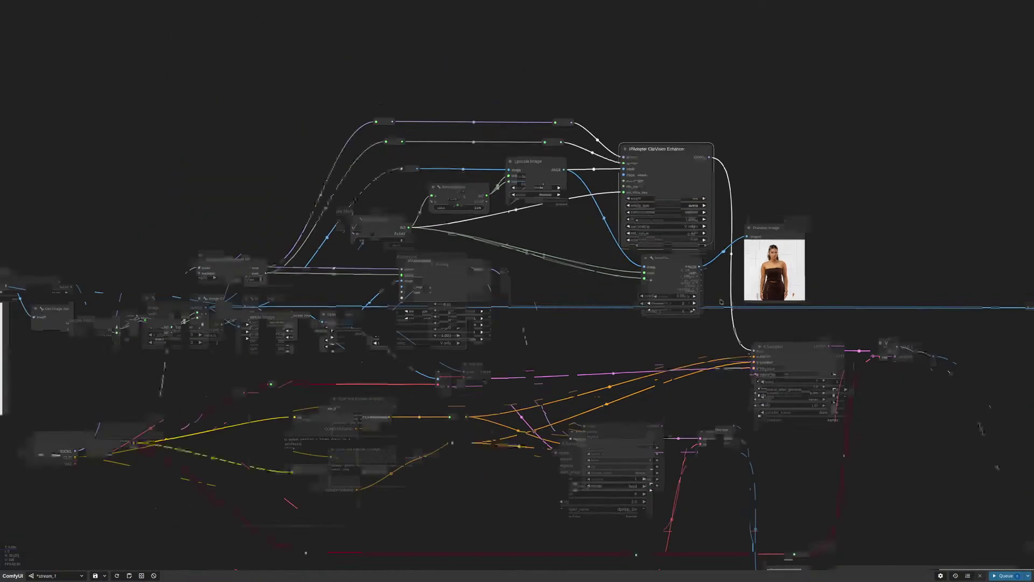
left_click_drag(874, 272, 510, 4)
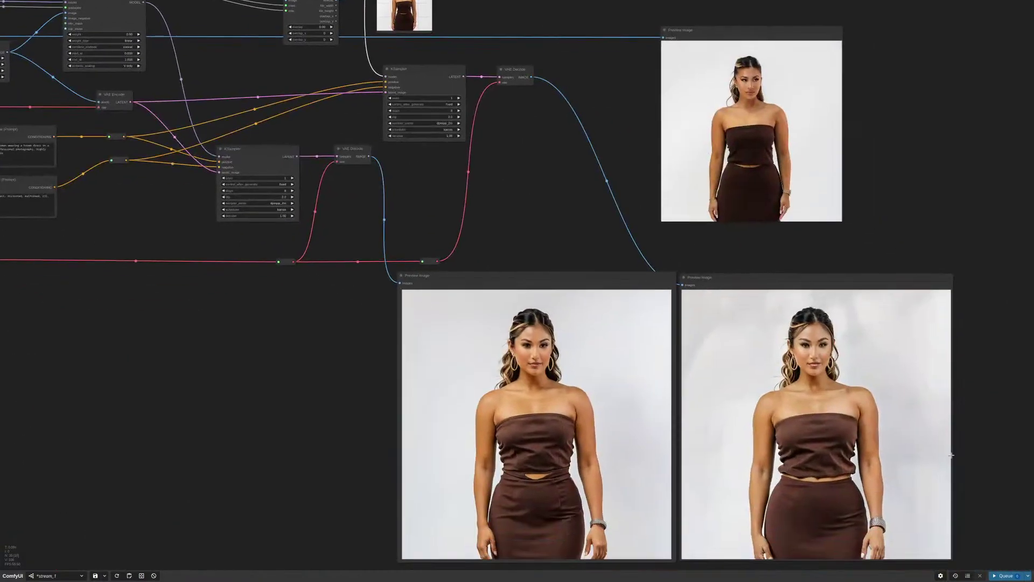
left_click(1006, 575)
left_click_drag(996, 470, 947, 424)
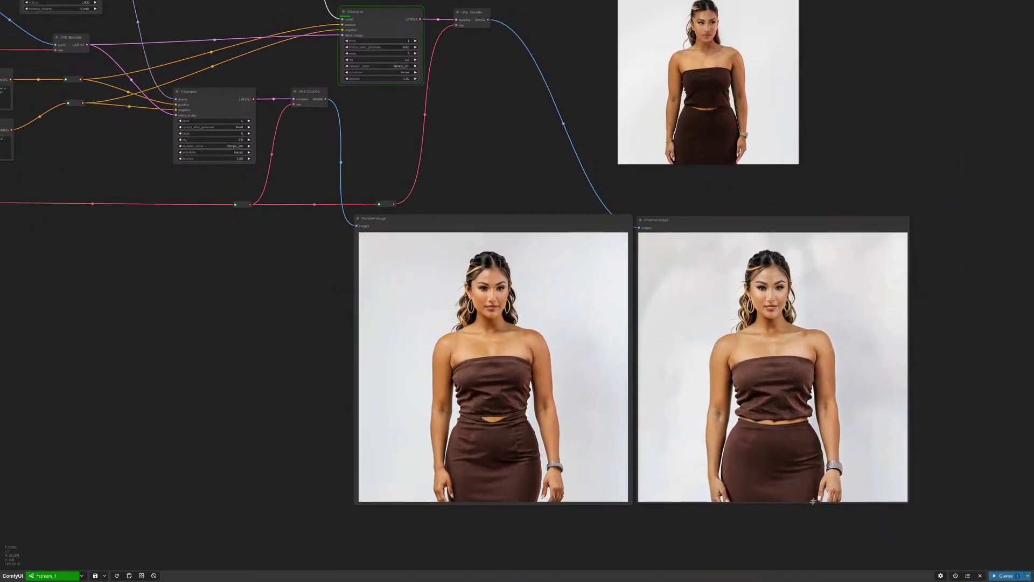
Examine the regenerated ClipVision Enhancer image beside the standard IPAdapter result, checking the wrist, clothing and background details
scroll(818, 496, "up", 8)
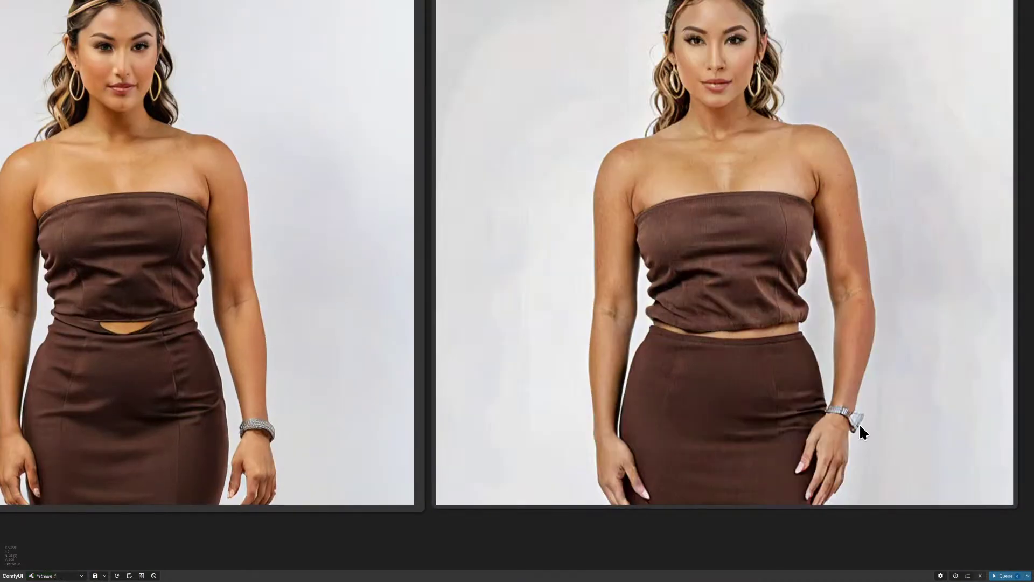
scroll(809, 398, "down", 7)
left_click_drag(748, 116, 768, 166)
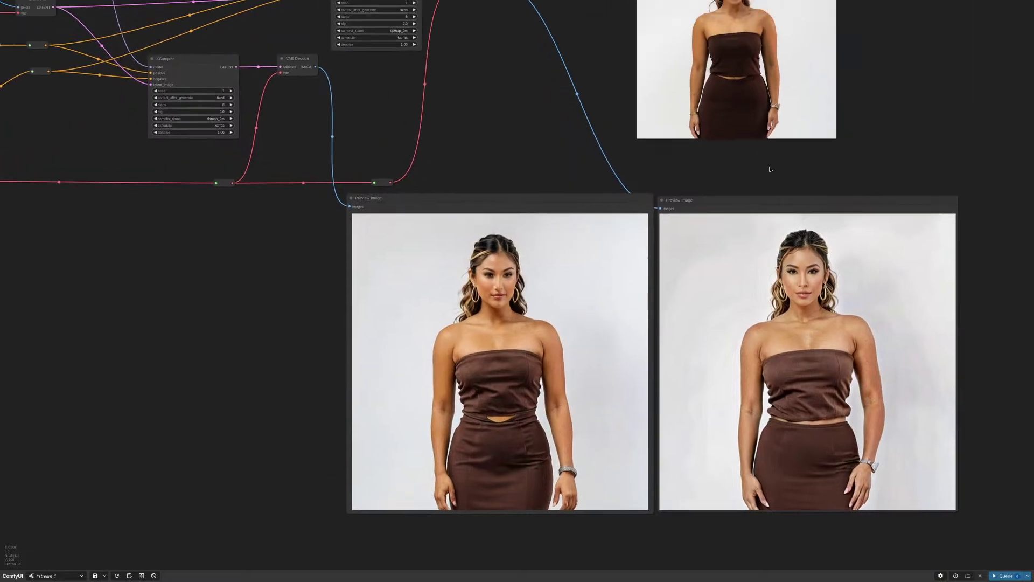
scroll(668, 187, "down", 3)
left_click_drag(668, 187, 770, 328)
scroll(435, 96, "up", 5)
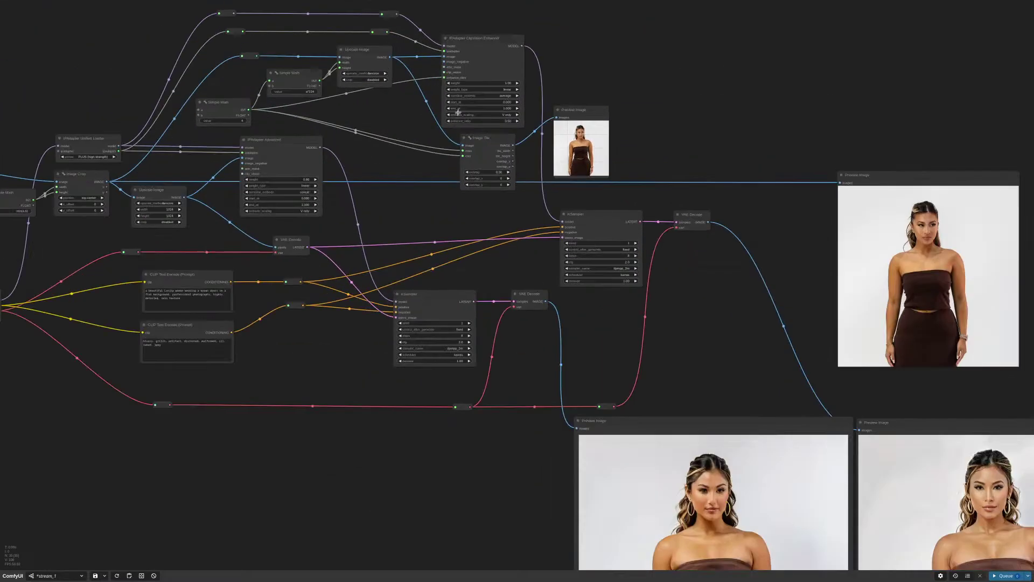
left_click_drag(846, 439, 503, 59)
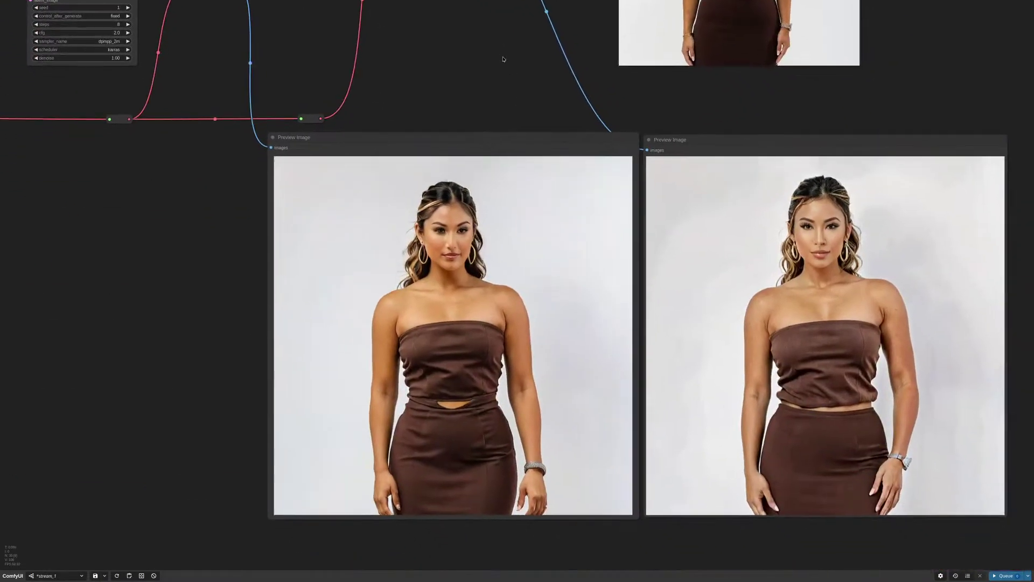
scroll(809, 332, "up", 6)
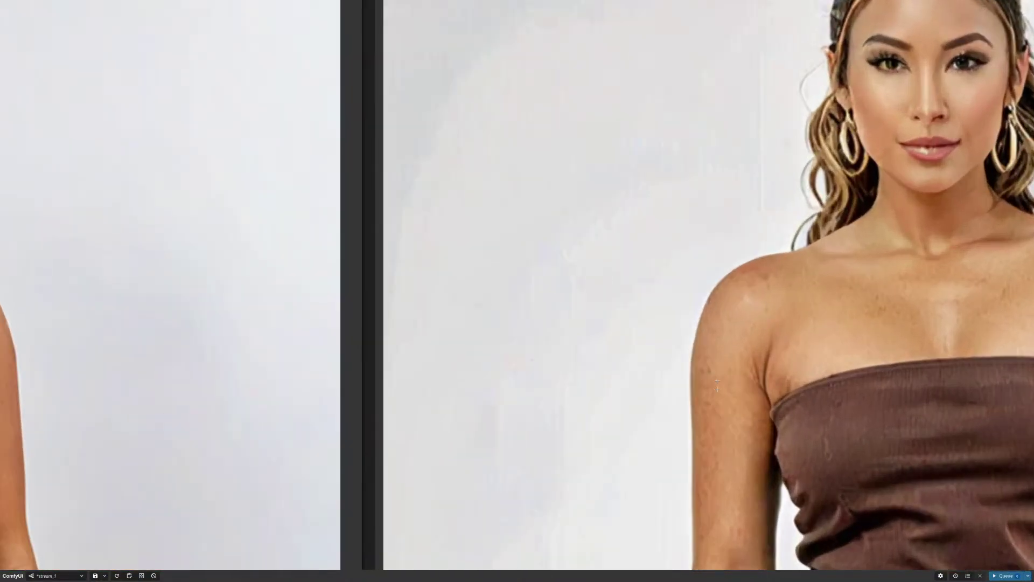
Load ferguson_4.jpg as the new reference picture in the Load Image node and inspect the portrait closely
scroll(764, 313, "down", 10)
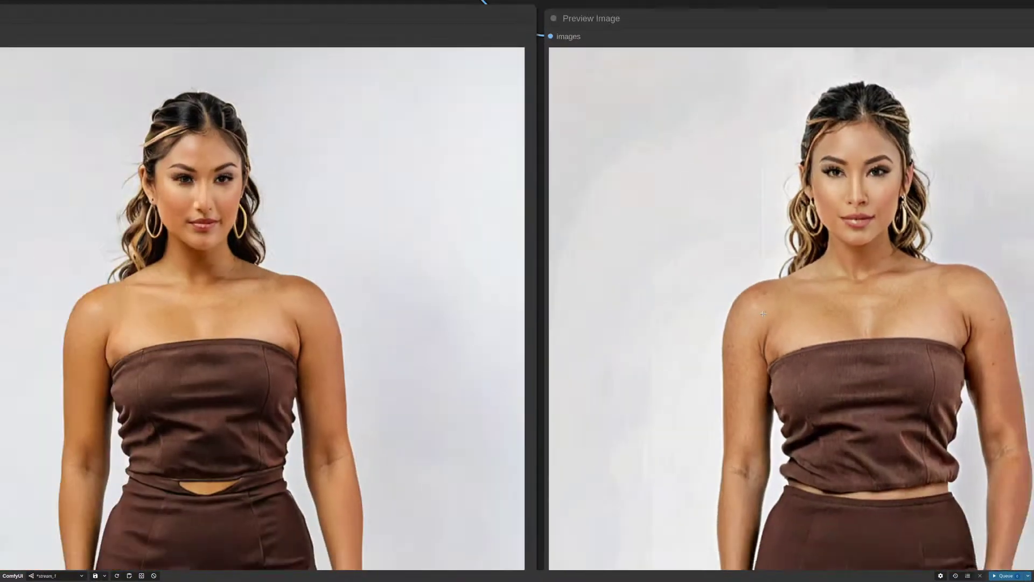
scroll(625, 183, "up", 3)
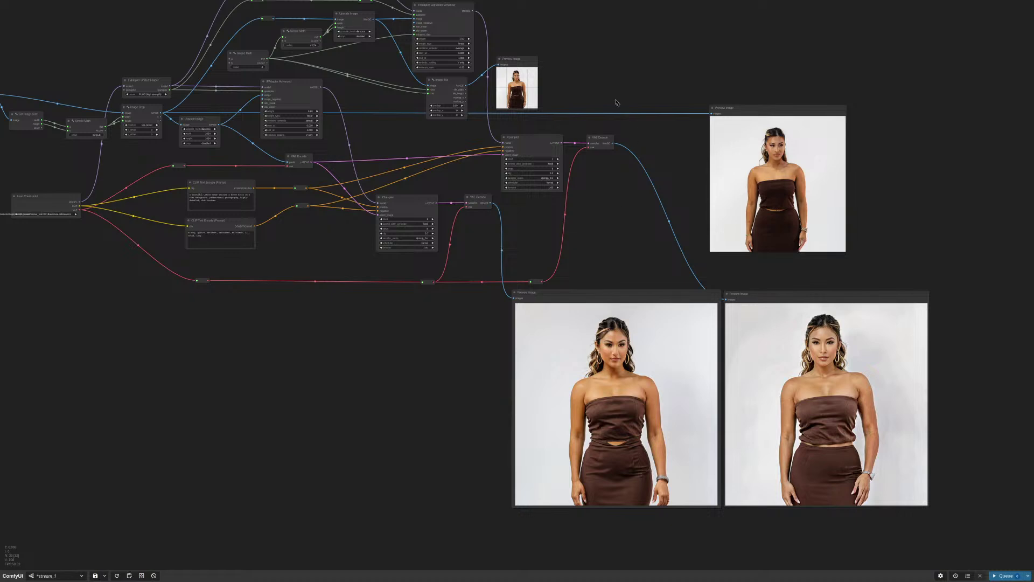
left_click_drag(616, 102, 746, 163)
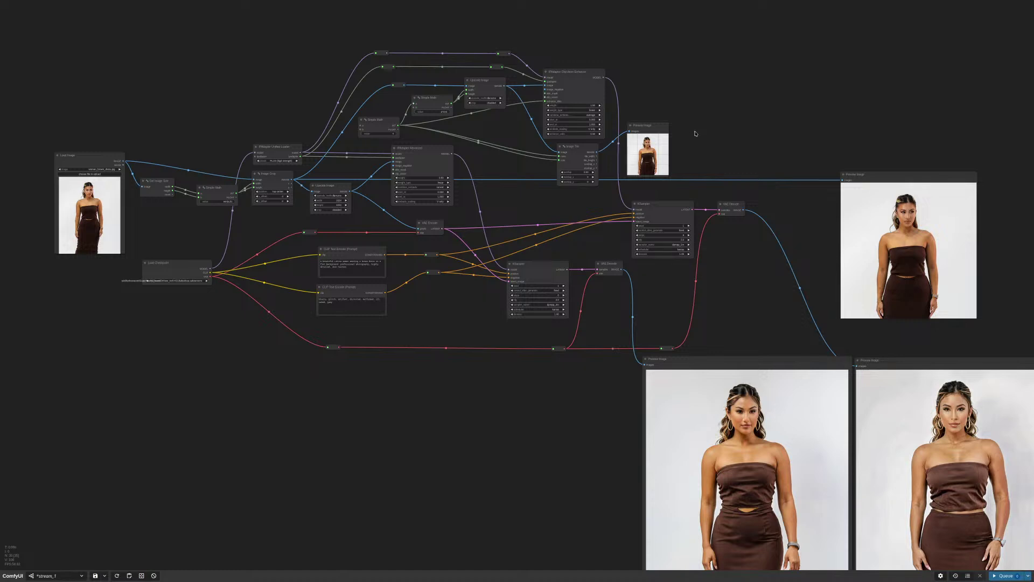
scroll(483, 434, "left", 7)
scroll(483, 434, "up", 1)
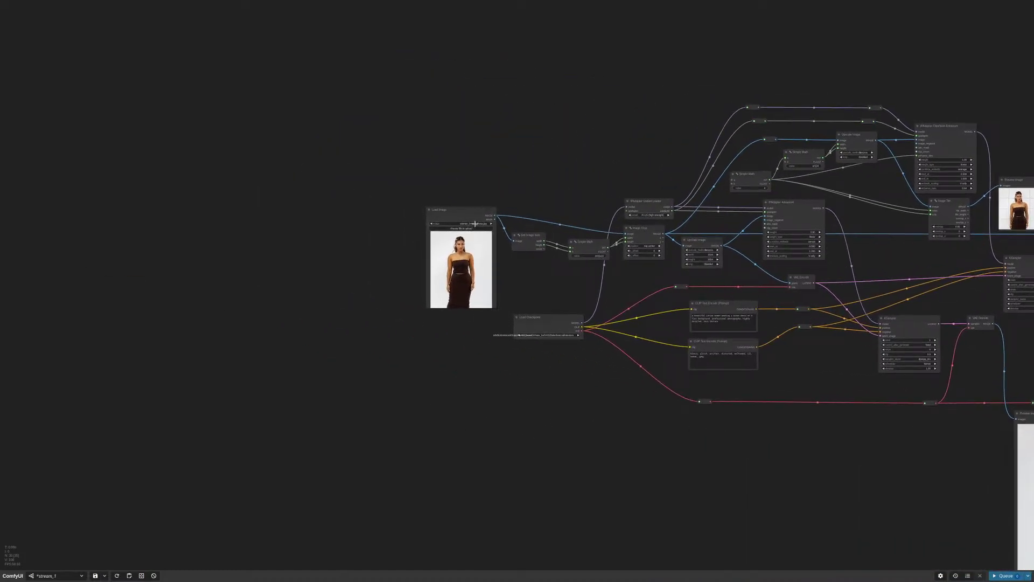
left_click(474, 225)
type("fergu")
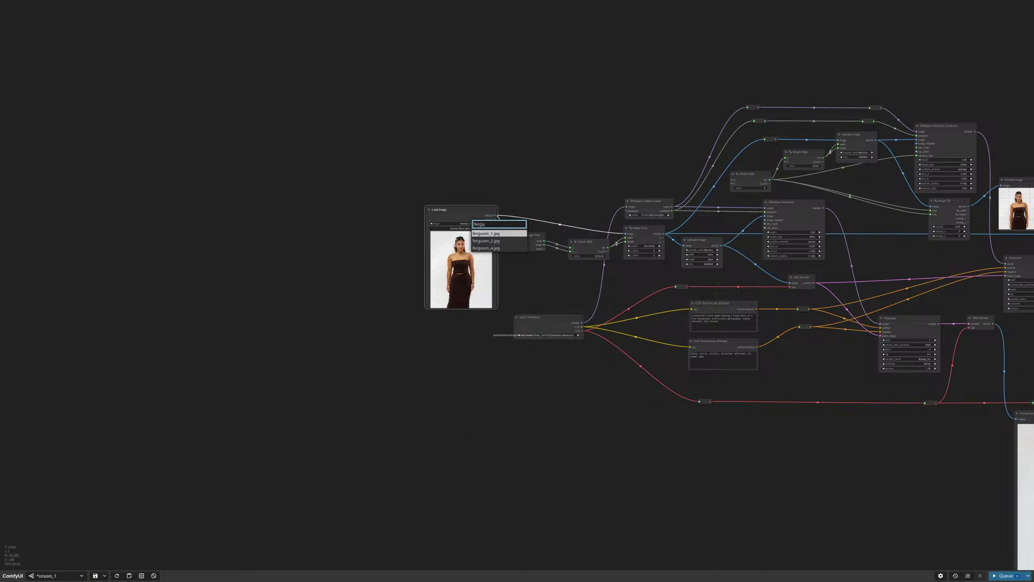
key("Return")
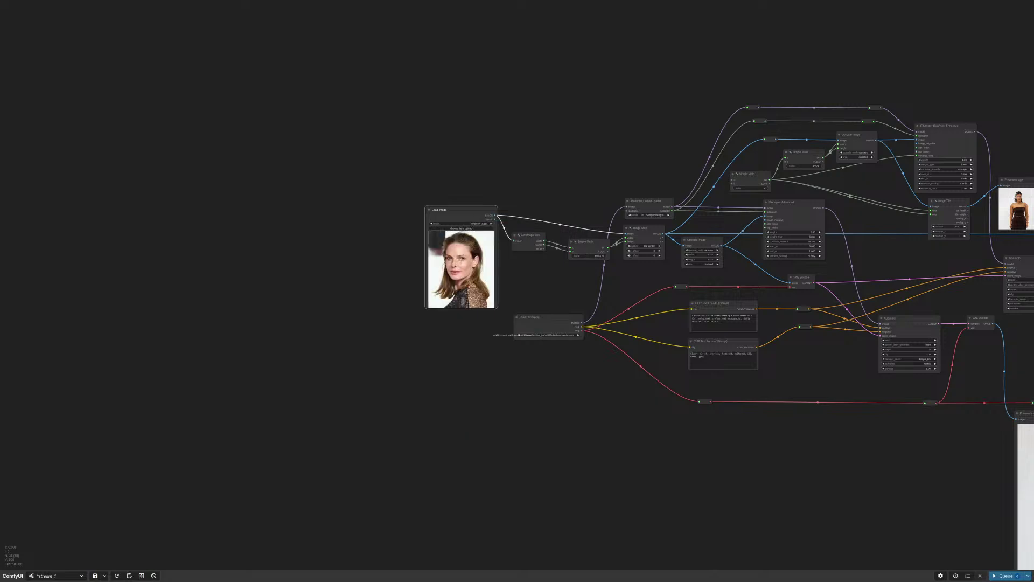
left_click(490, 223)
left_click(491, 223)
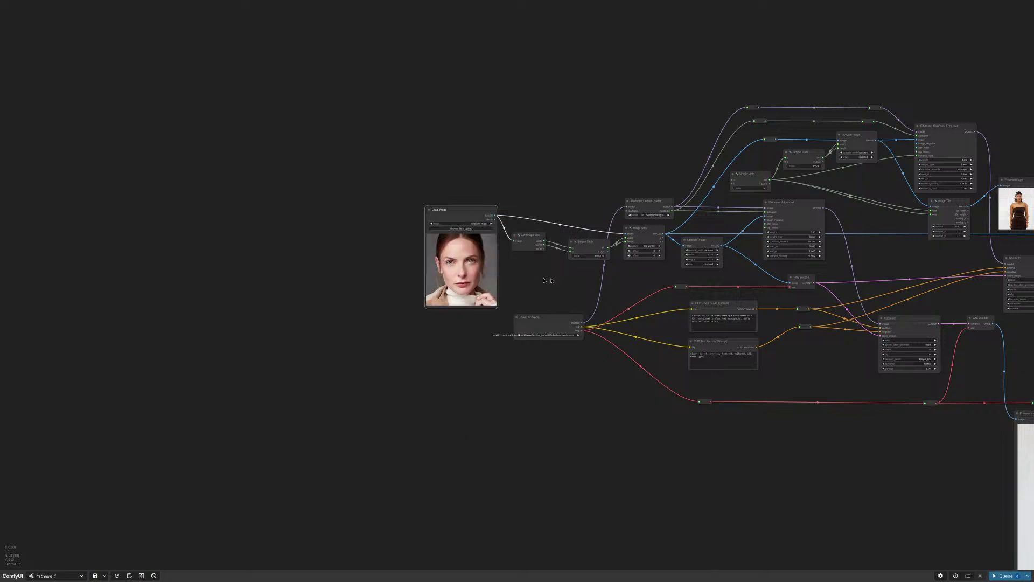
scroll(391, 231, "up", 10)
left_click_drag(733, 392, 785, 363)
scroll(783, 362, "up", 3)
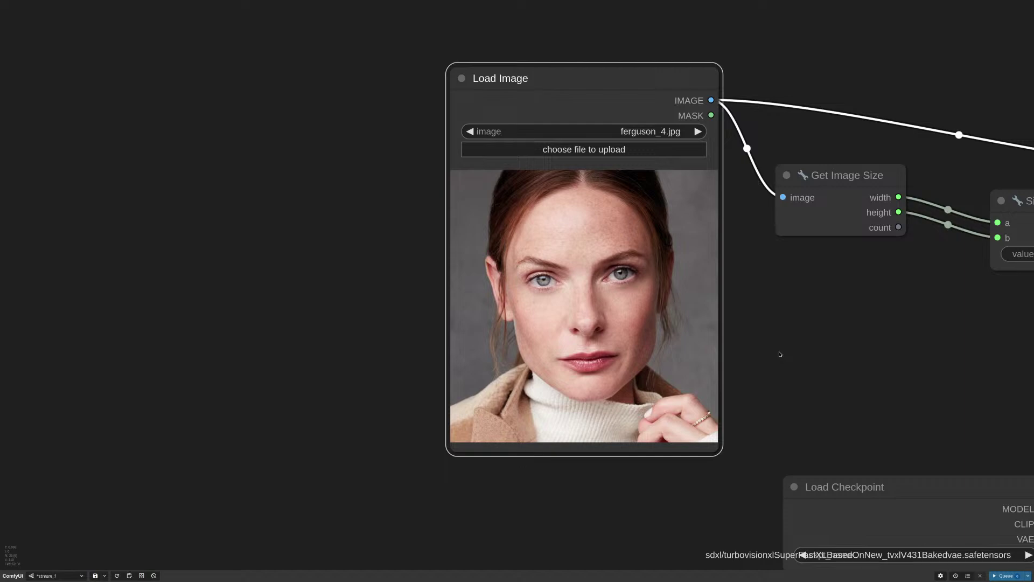
scroll(567, 258, "up", 5)
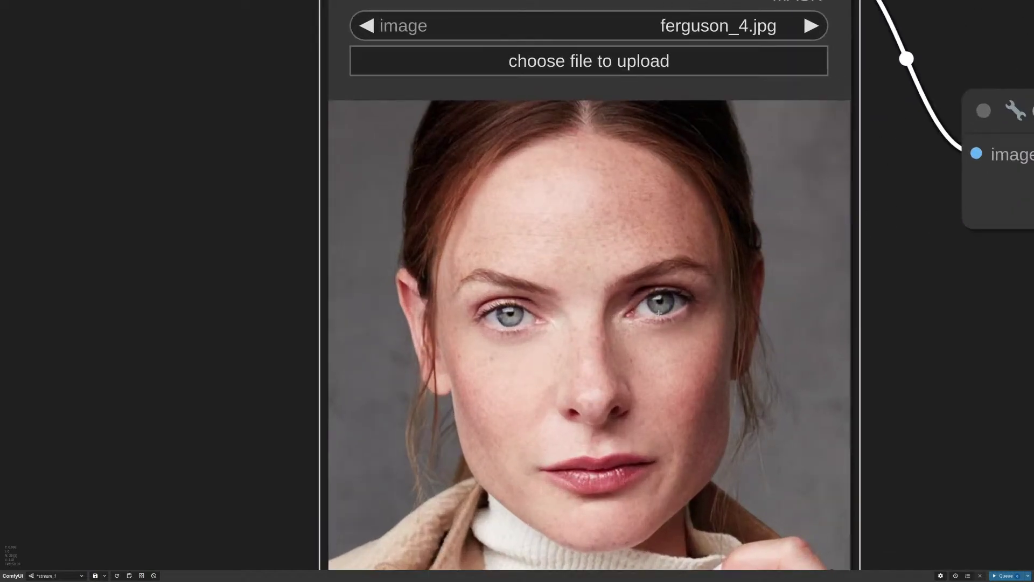
scroll(660, 313, "down", 18)
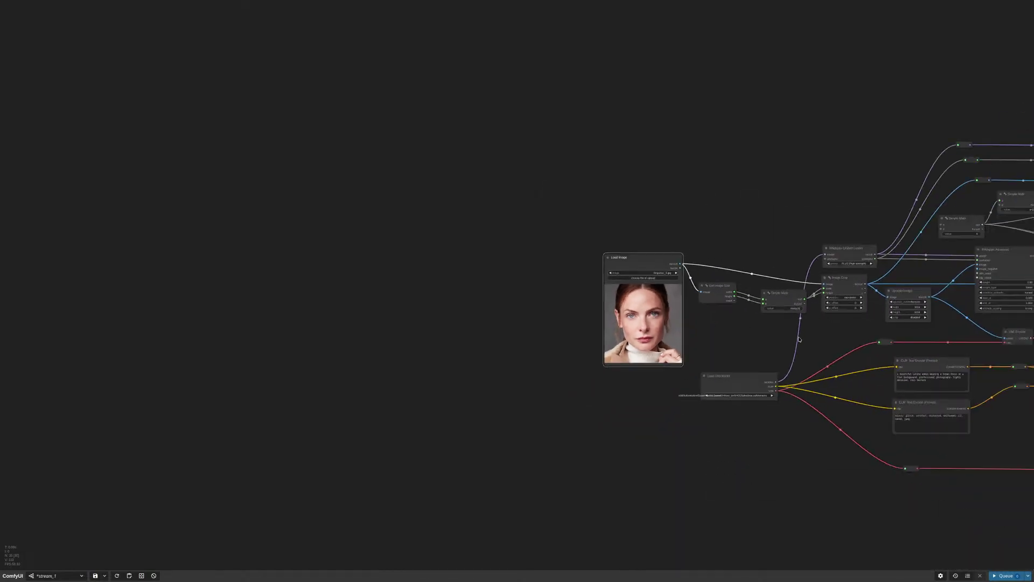
Change the subject in the positive prompt to "a beautiful blonde woman with gray eyes"
scroll(799, 339, "right", 6)
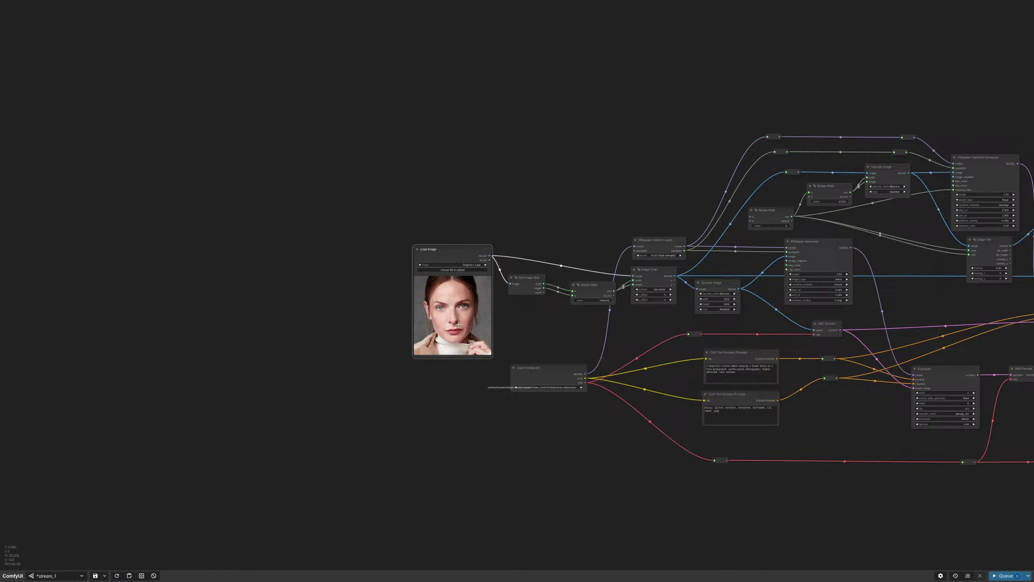
scroll(768, 346, "up", 10)
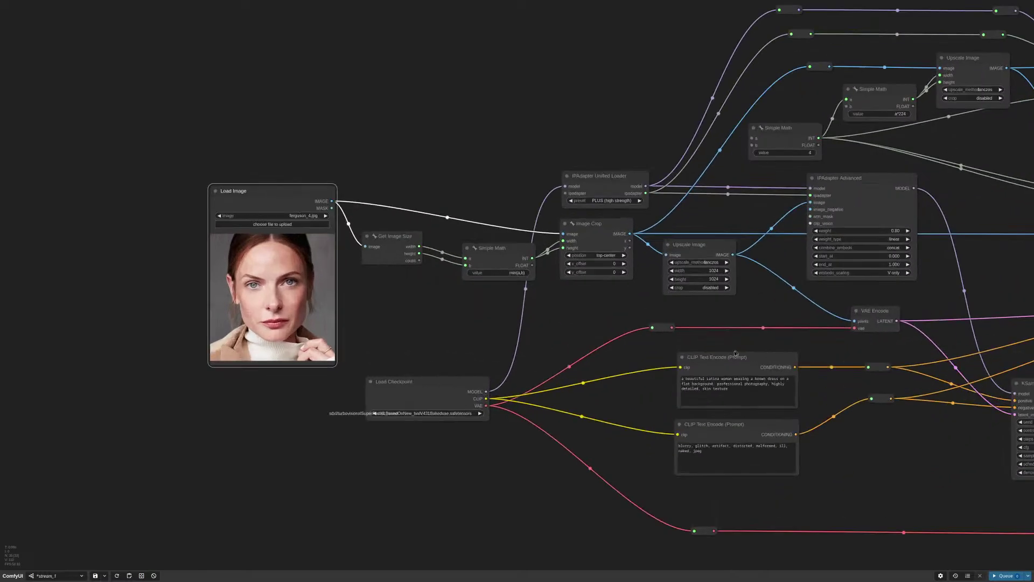
scroll(764, 264, "up", 5)
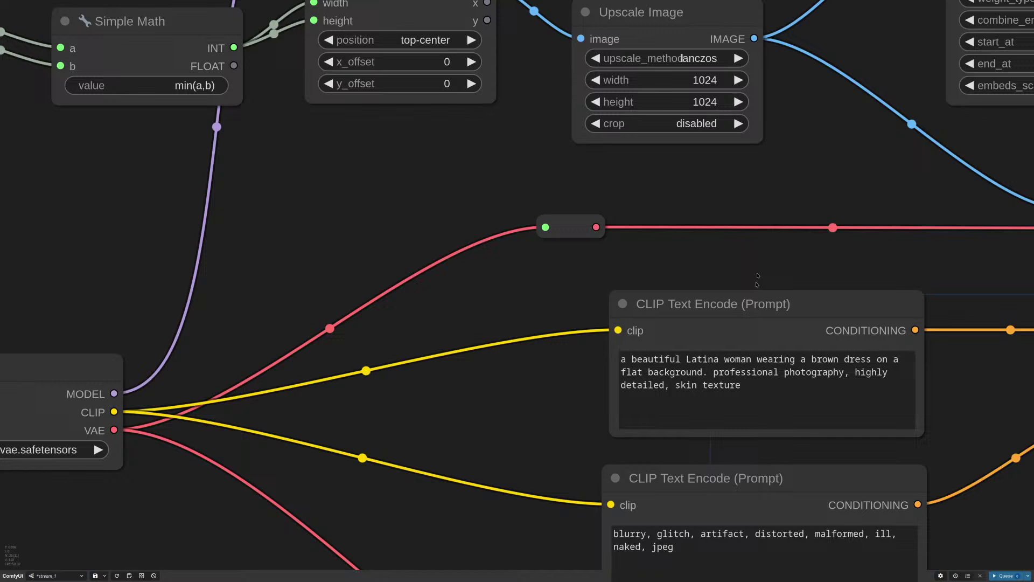
left_click(709, 384)
left_click_drag(682, 359, 779, 359)
key("BackSpace")
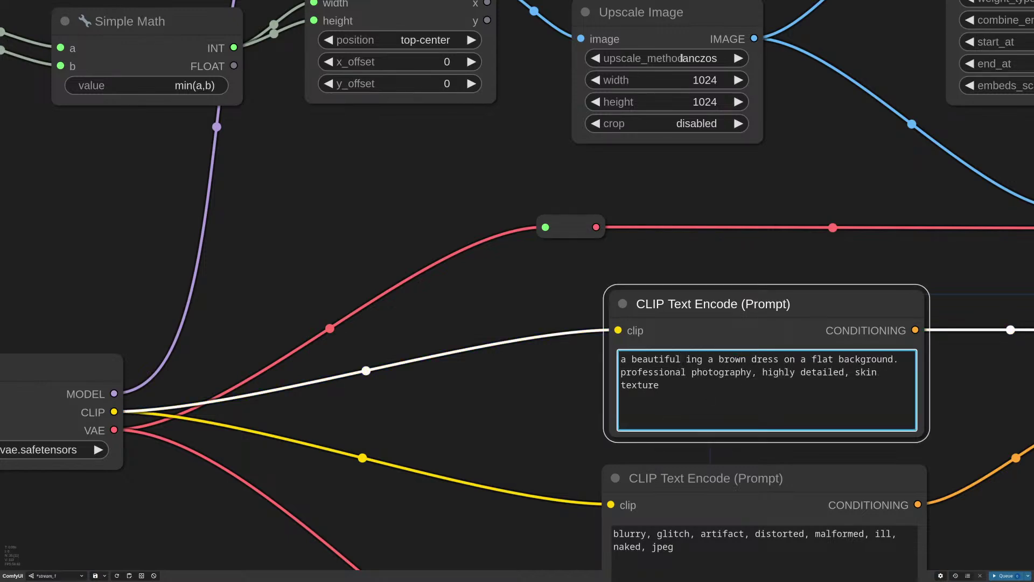
type("blonde wo")
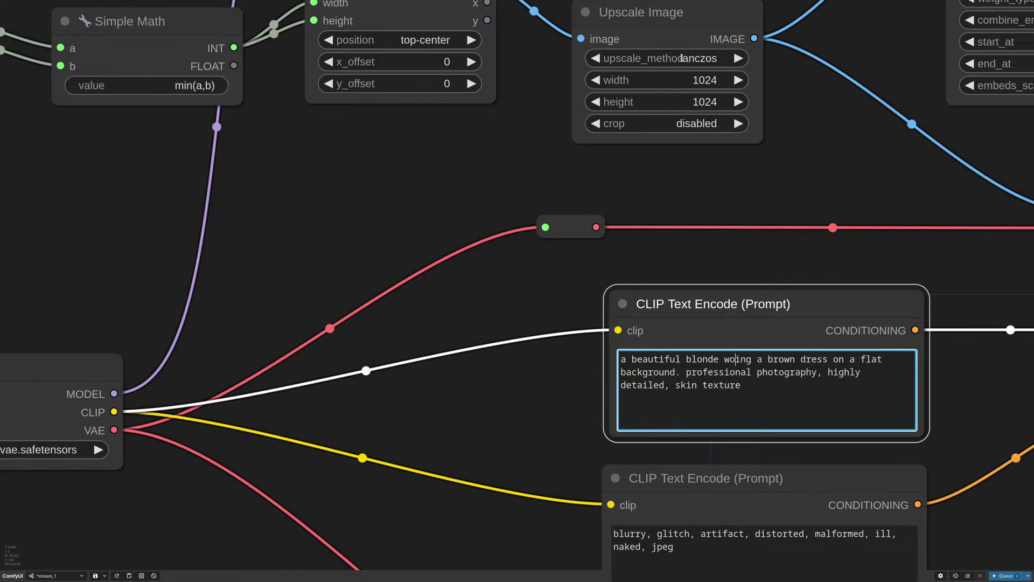
type("man with gray")
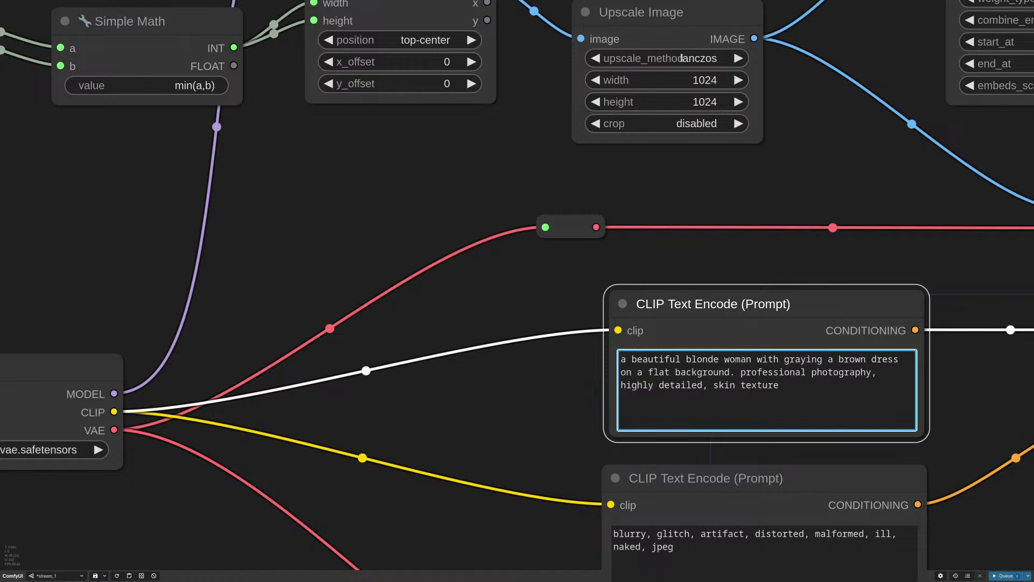
type(" eyes")
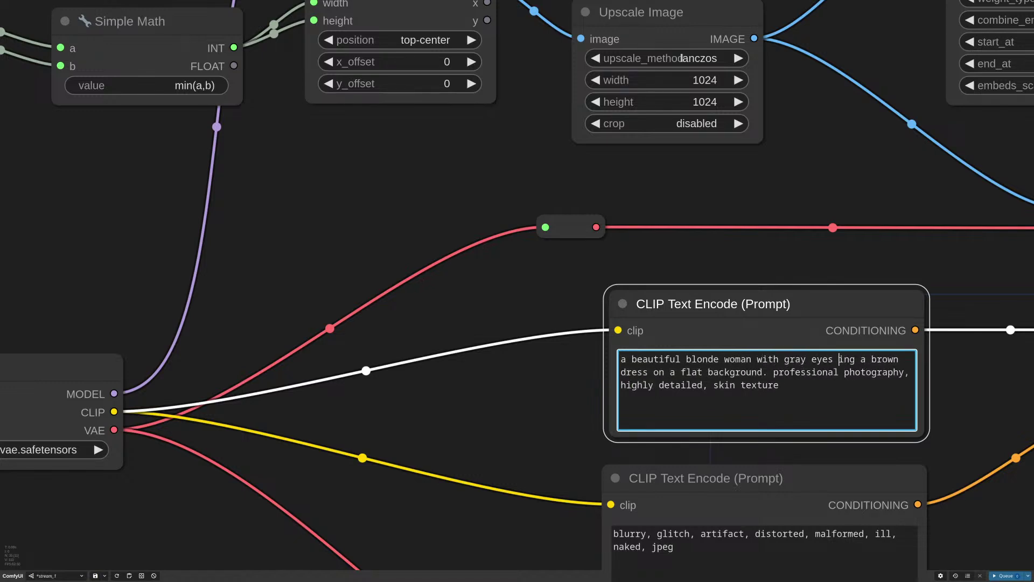
Replace the clothing colour wording in the positive prompt with "wearing a white turtleneck"
key("ctrl+shift+Right")
key("ctrl+shift+Right")
key("ctrl+shift+Right")
type("an dress on")
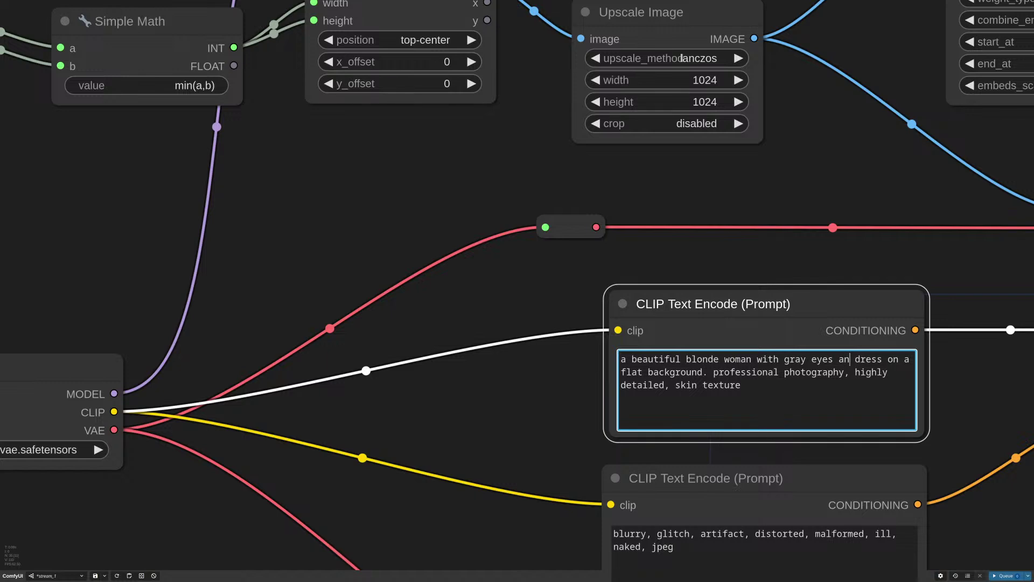
key("BackSpace")
key("BackSpace")
type("wearing a")
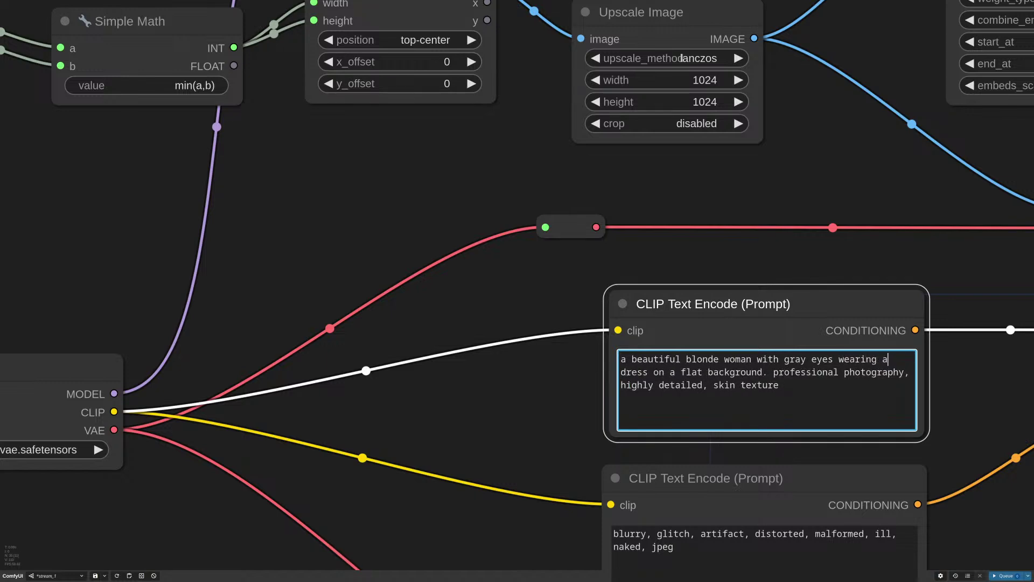
type(" white tur")
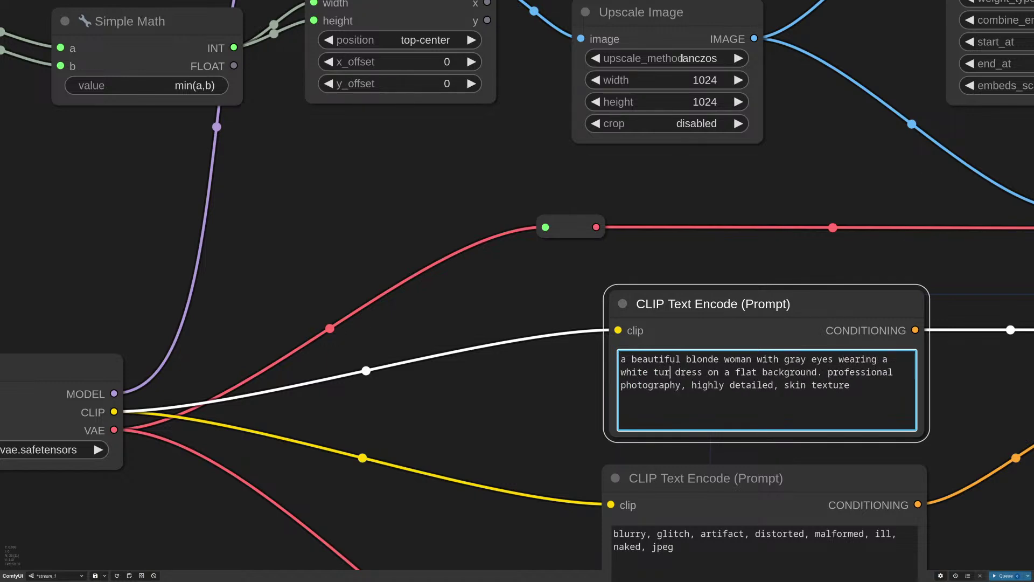
type("tlenec")
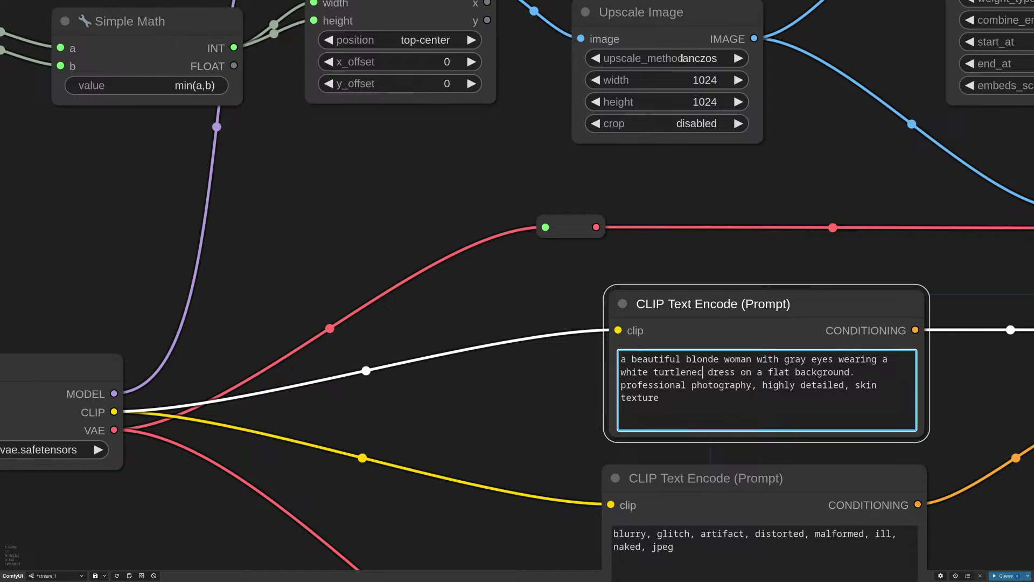
type("k")
Delete "dress on a flat background" from the positive prompt, keeping the full stop before "professional photography"
key("ctrl+shift+Right")
key("ctrl+shift+Right")
key("ctrl+shift+Right")
key("ctrl+shift+Right")
key("ctrl+shift+Right")
key("ctrl+shift+Right")
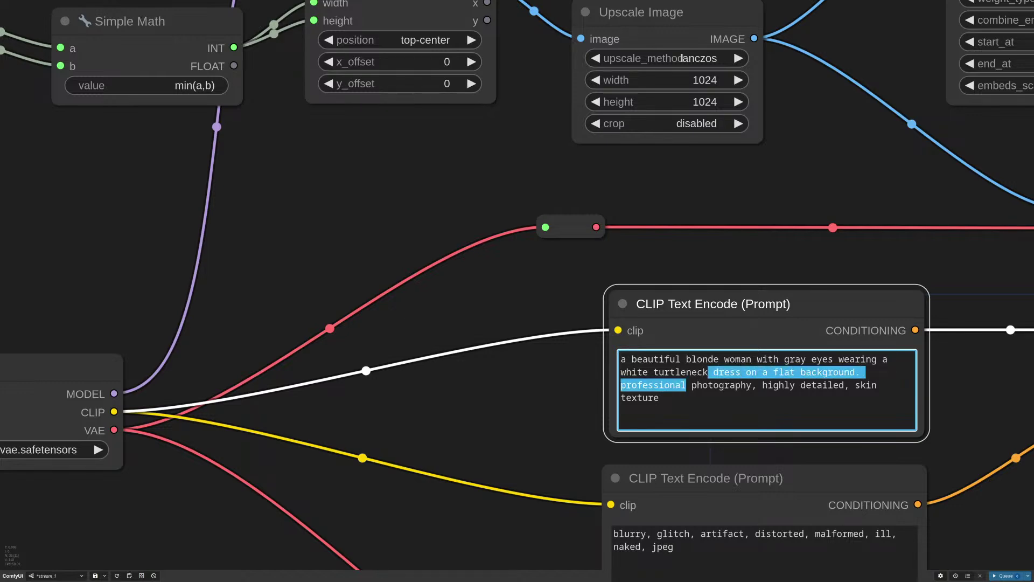
key("ctrl+shift+Left")
key("ctrl+shift+Left")
key("ctrl+shift+Right")
key("shift+Left")
key("BackSpace")
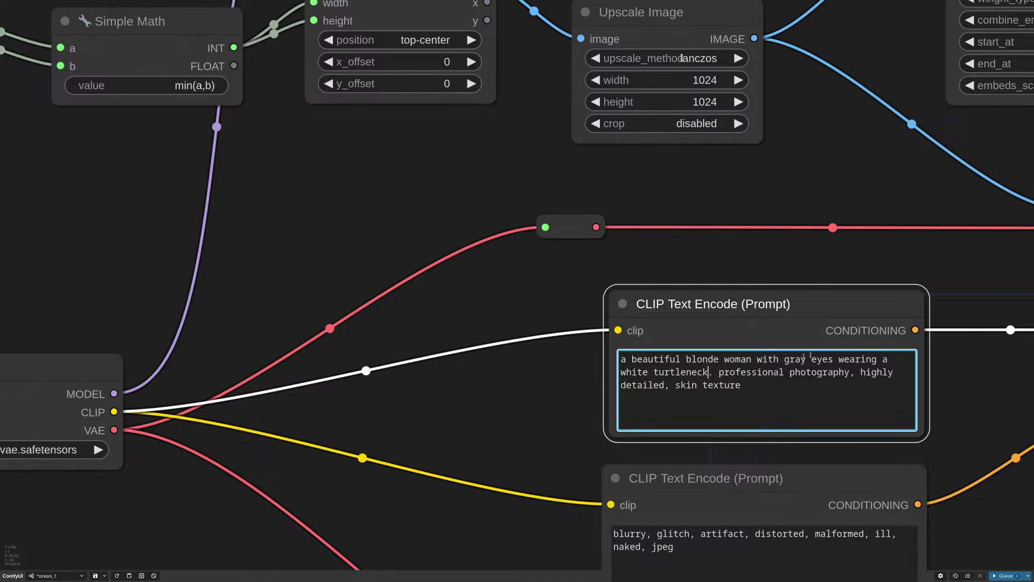
Run the workflow with the portrait reference and the rewritten prompt, keeping the output previews in view
scroll(721, 190, "down", 6)
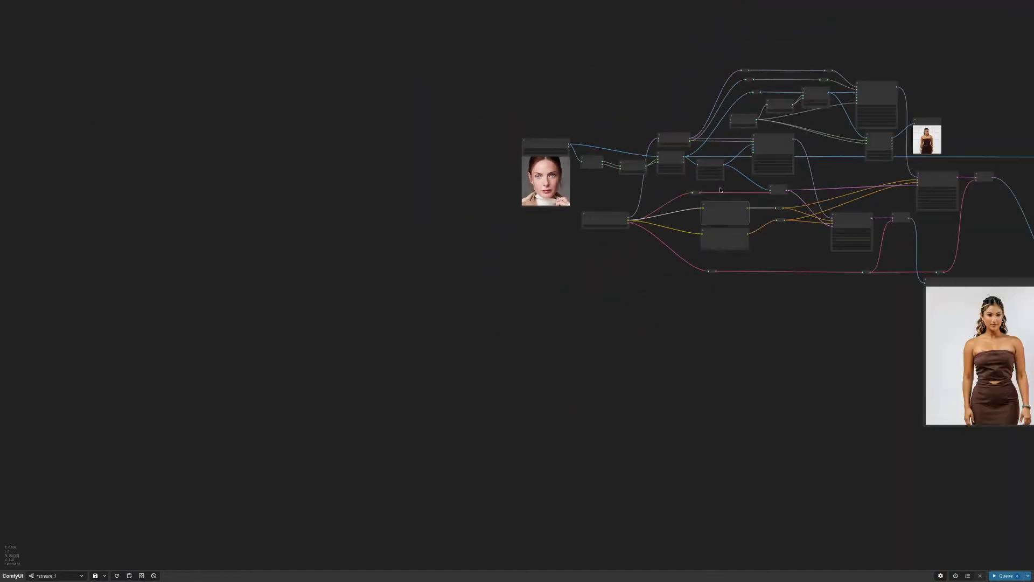
scroll(720, 190, "right", 4)
left_click(1006, 576)
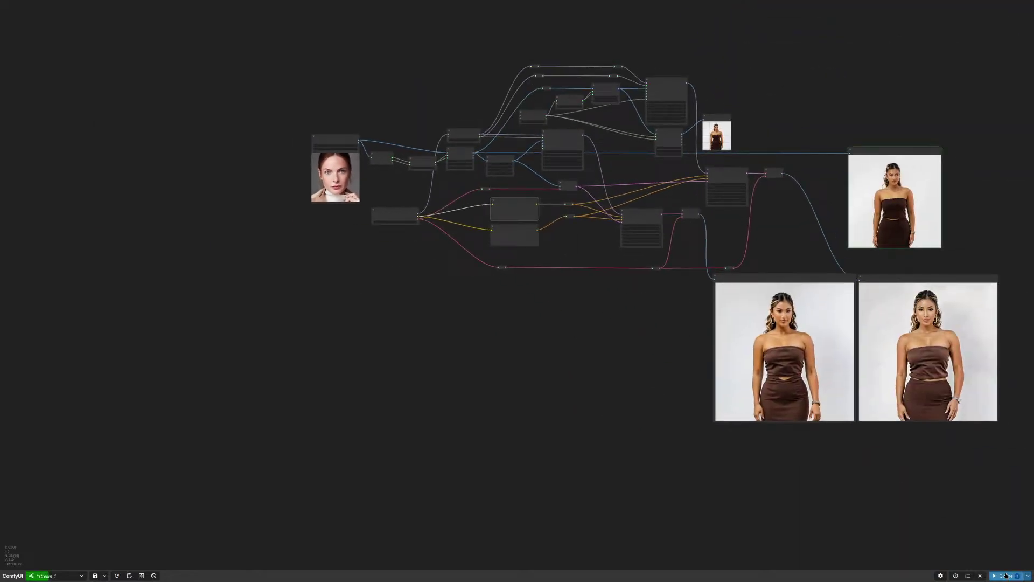
left_click_drag(914, 494, 882, 510)
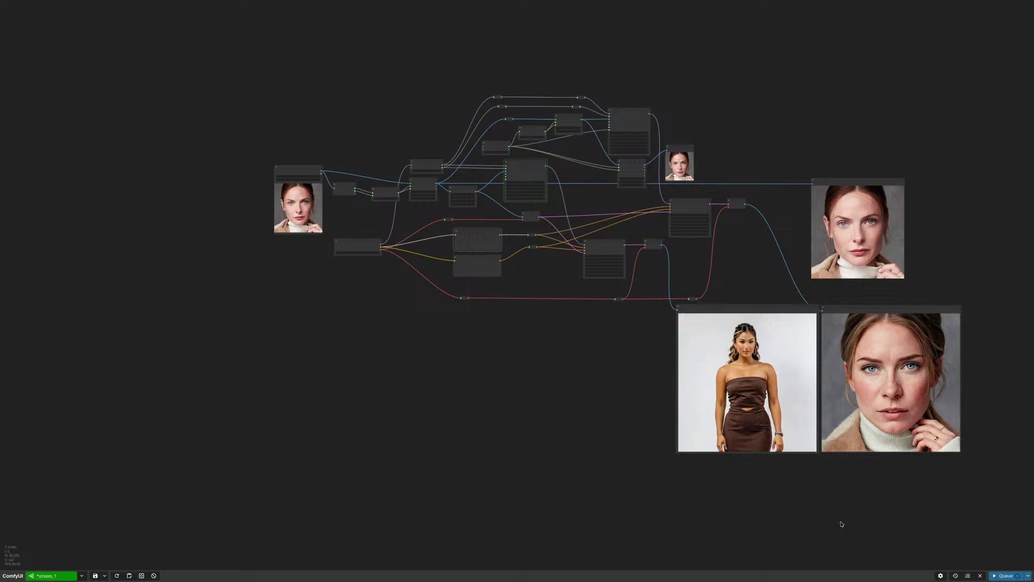
scroll(833, 528, "right", 2)
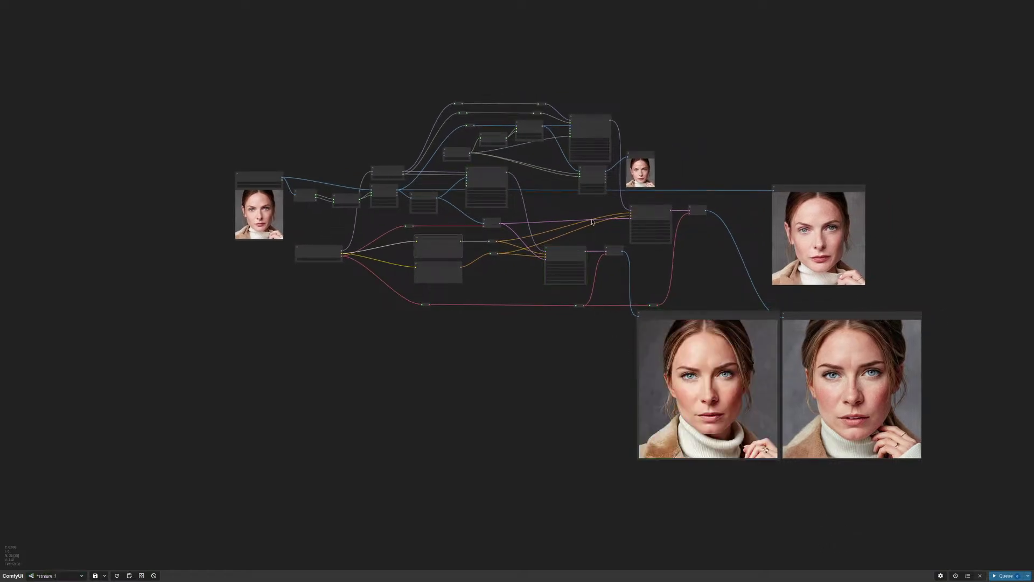
Compare the standard IPAdapter and ClipVision Enhancer portraits with the reference image, checking the face, hair, hand and turtleneck
scroll(592, 222, "up", 15)
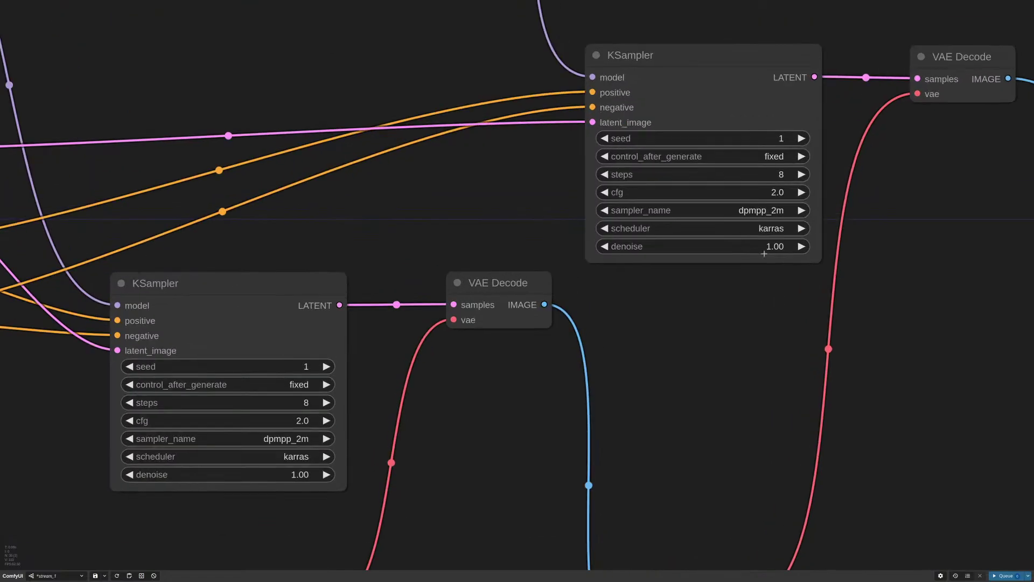
scroll(707, 378, "down", 5)
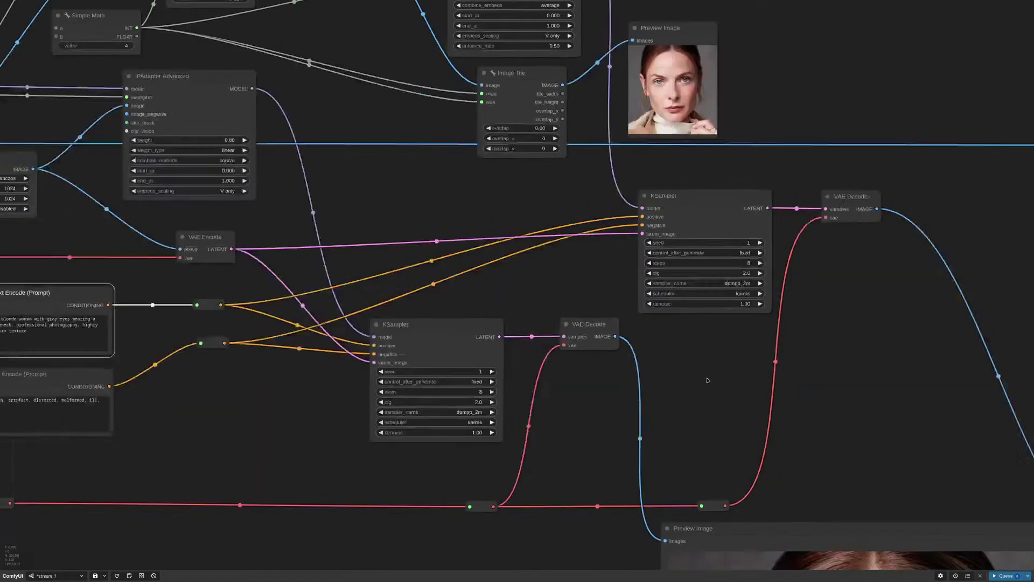
scroll(707, 381, "down", 6)
left_click_drag(806, 362, 672, 345)
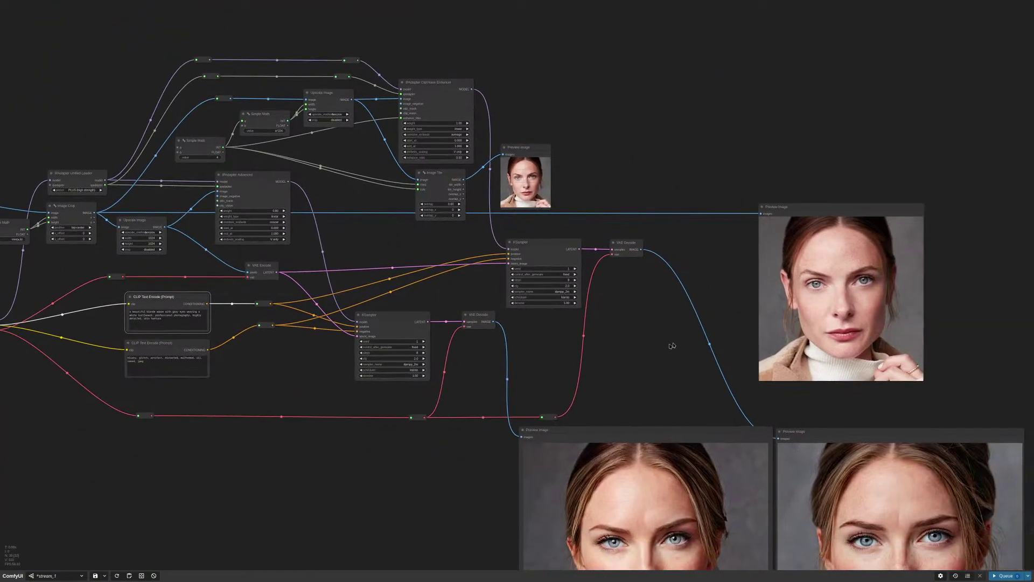
mouse_move(827, 208)
left_mouse_down()
mouse_move(822, 193)
mouse_move(829, 213)
left_mouse_up()
left_click_drag(721, 310, 725, 239)
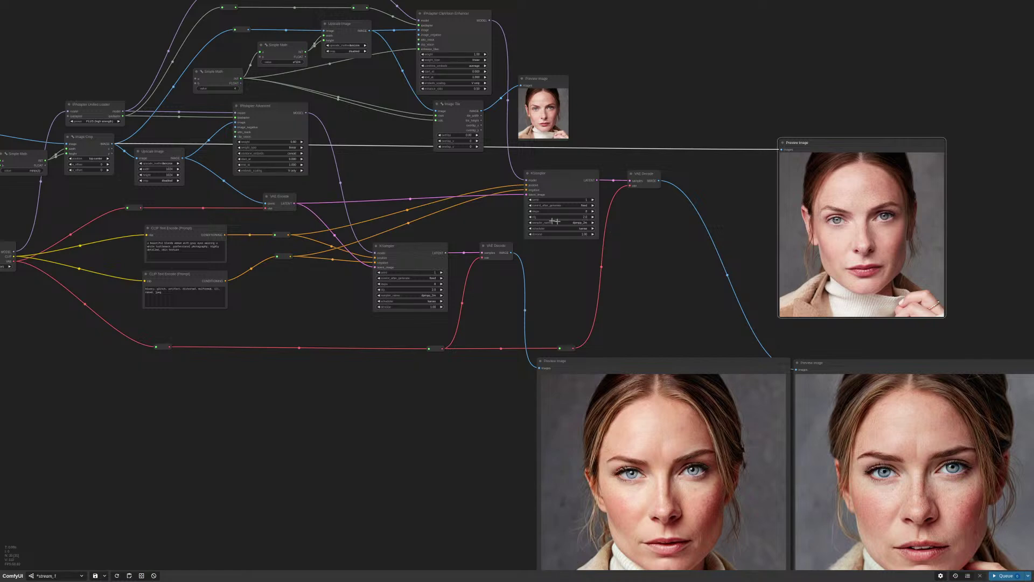
scroll(620, 258, "down", 2)
left_click_drag(657, 303, 664, 157)
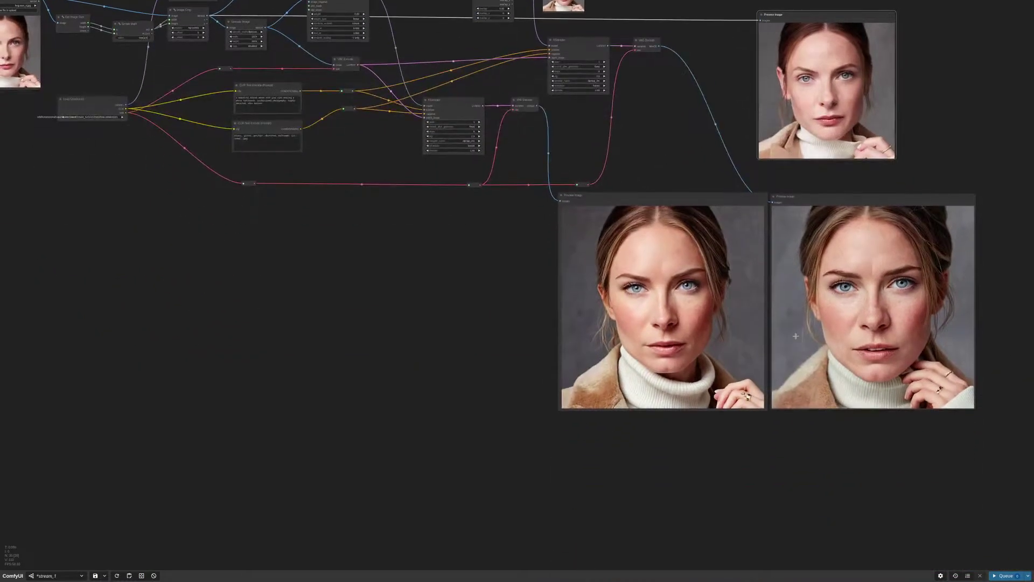
scroll(862, 334, "up", 5)
scroll(840, 270, "down", 5)
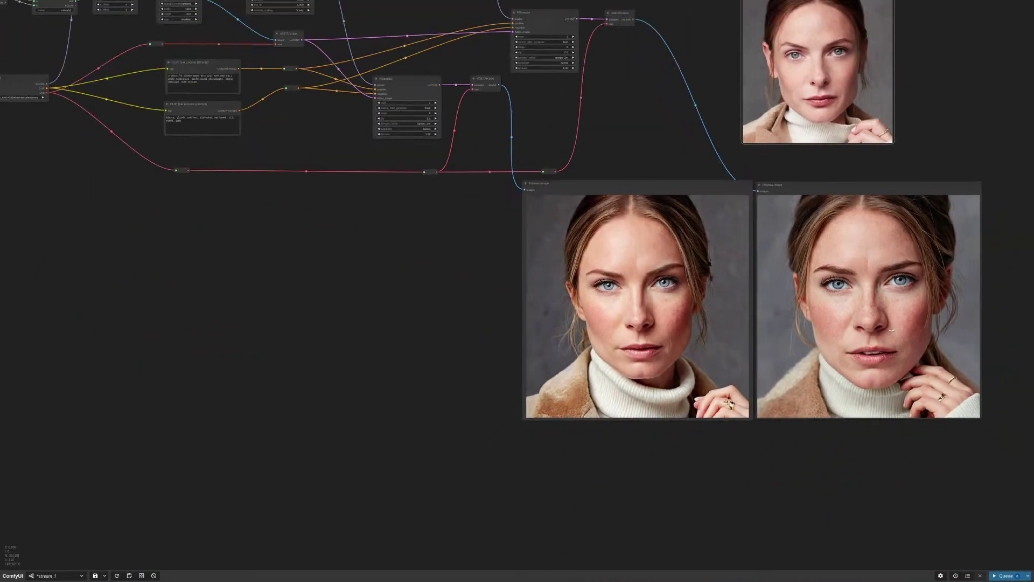
left_click_drag(765, 146, 725, 209)
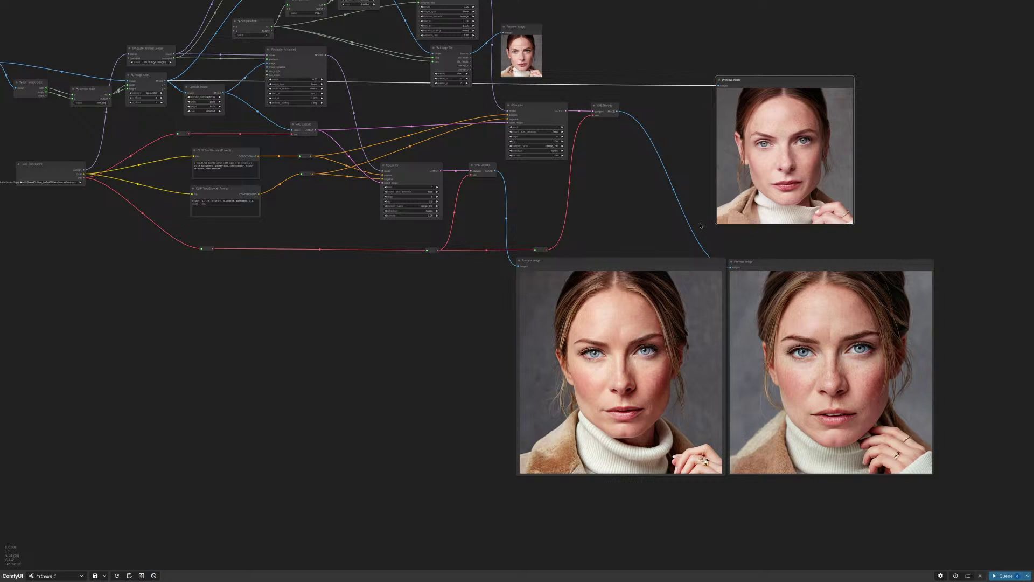
scroll(766, 65, "up", 4)
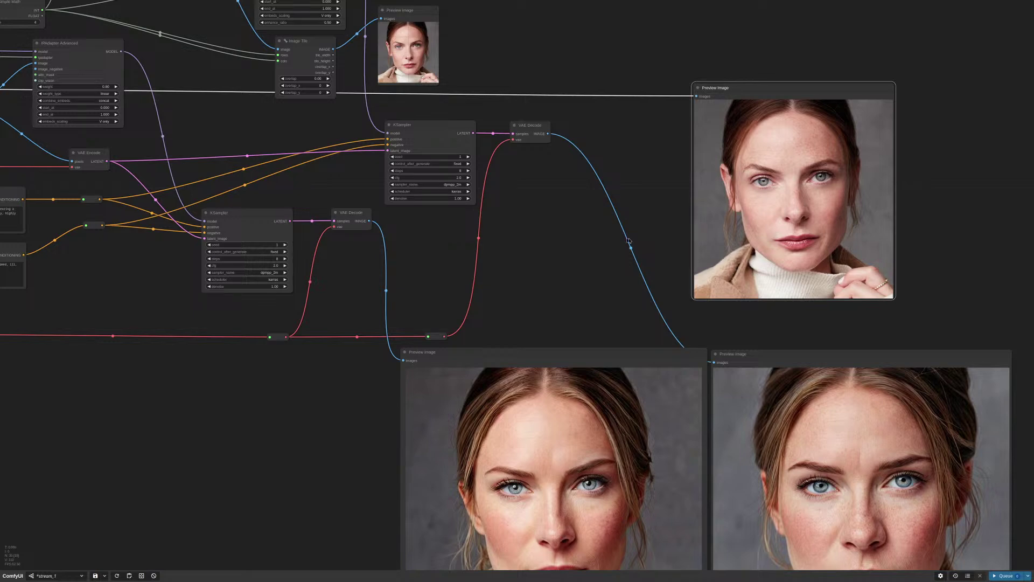
Examine the skin texture, freckles, eyes, hair strands and hands in both generated portraits up close and beside the reference
scroll(644, 229, "down", 4)
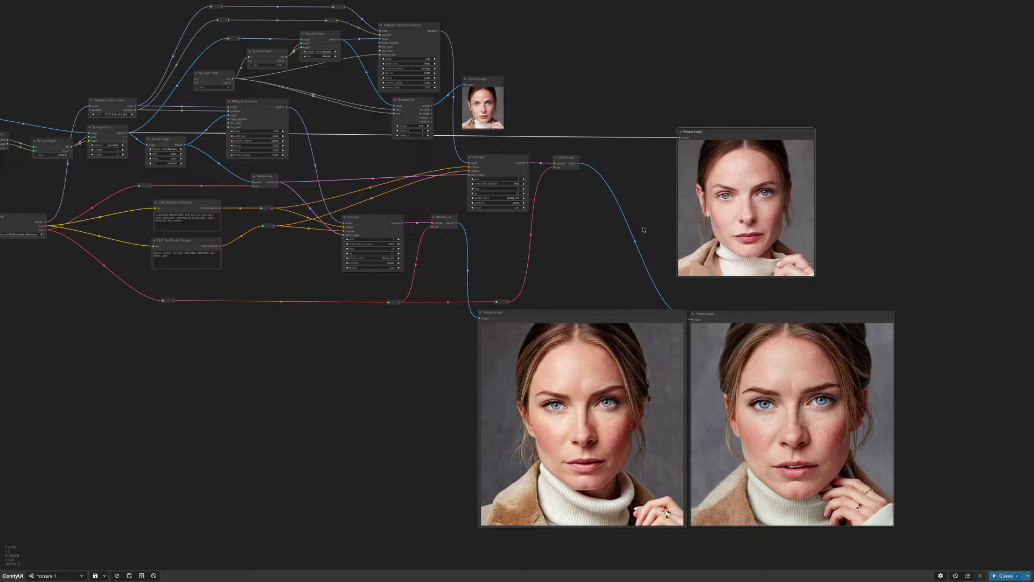
left_click_drag(648, 220, 651, 202)
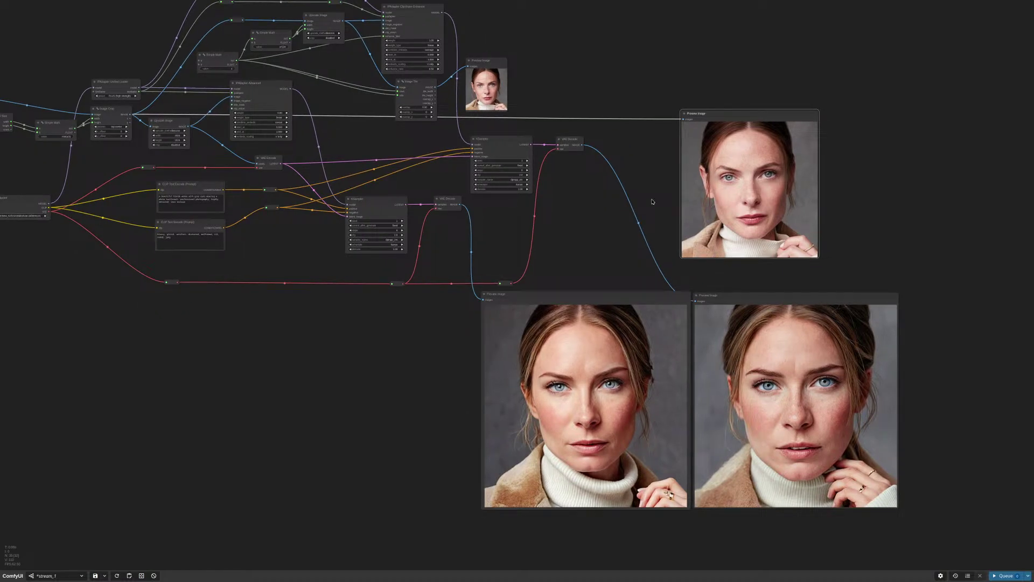
scroll(609, 208, "down", 2)
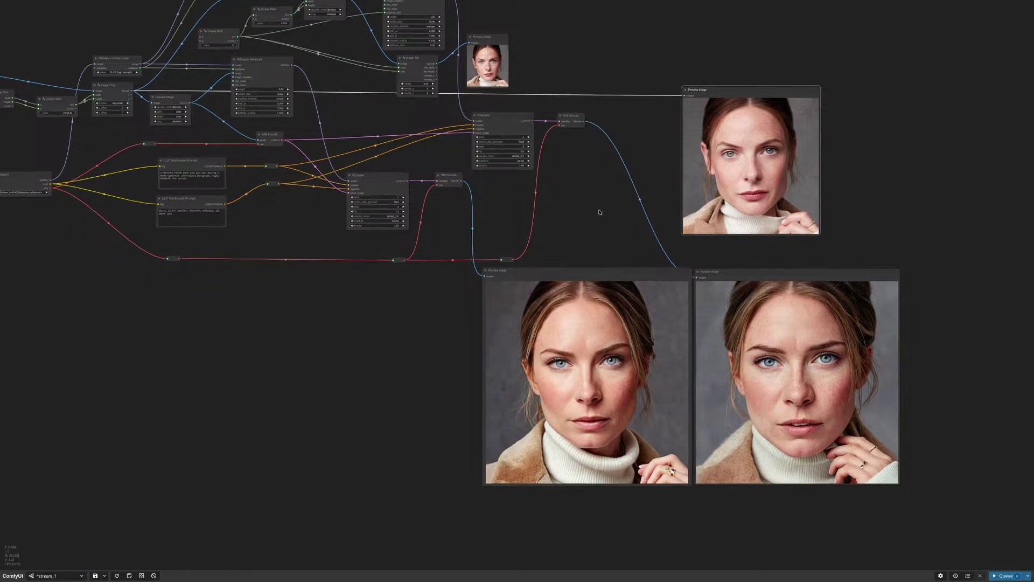
scroll(802, 393, "up", 1)
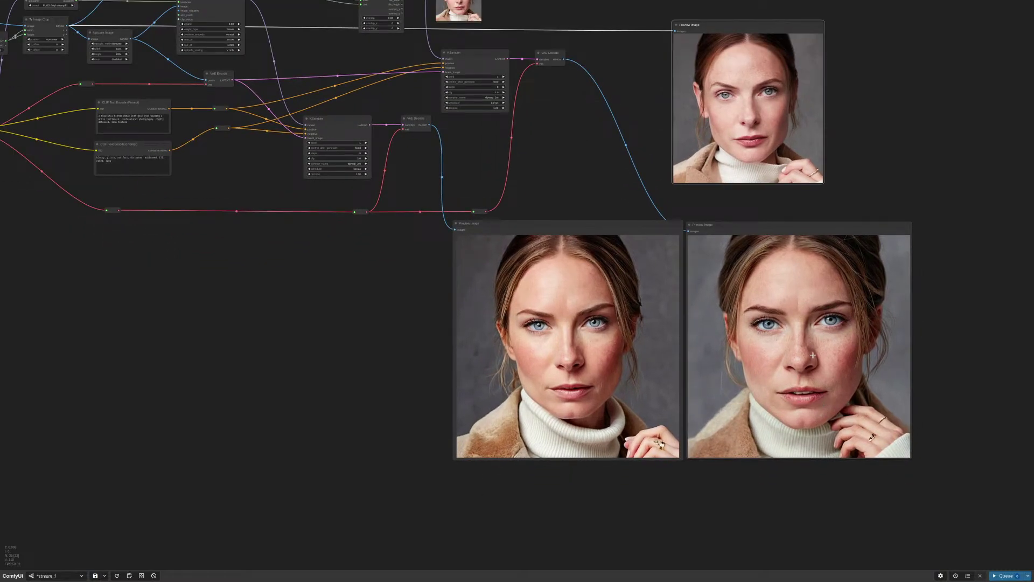
scroll(813, 355, "up", 4)
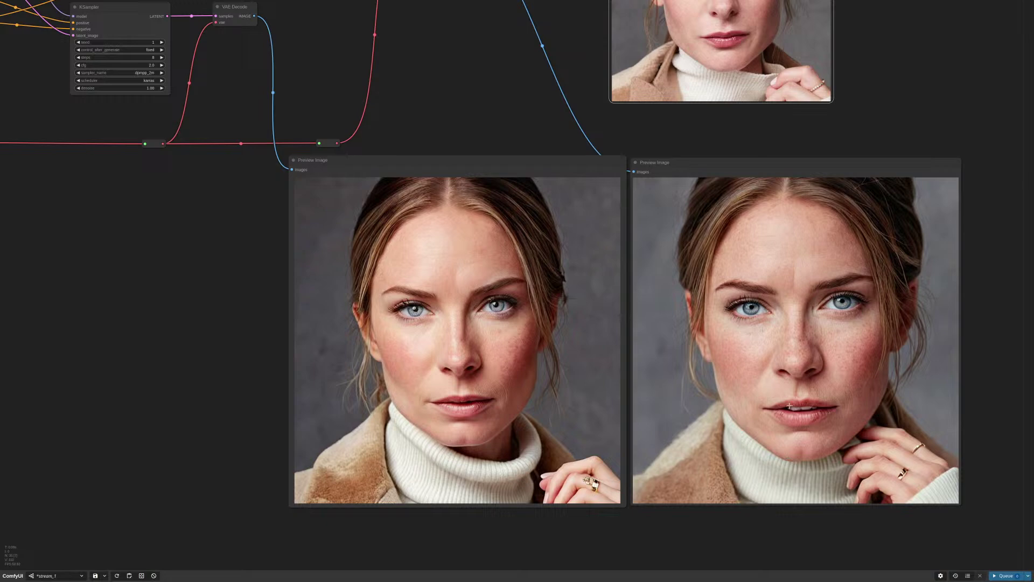
left_click_drag(475, 97, 511, 103)
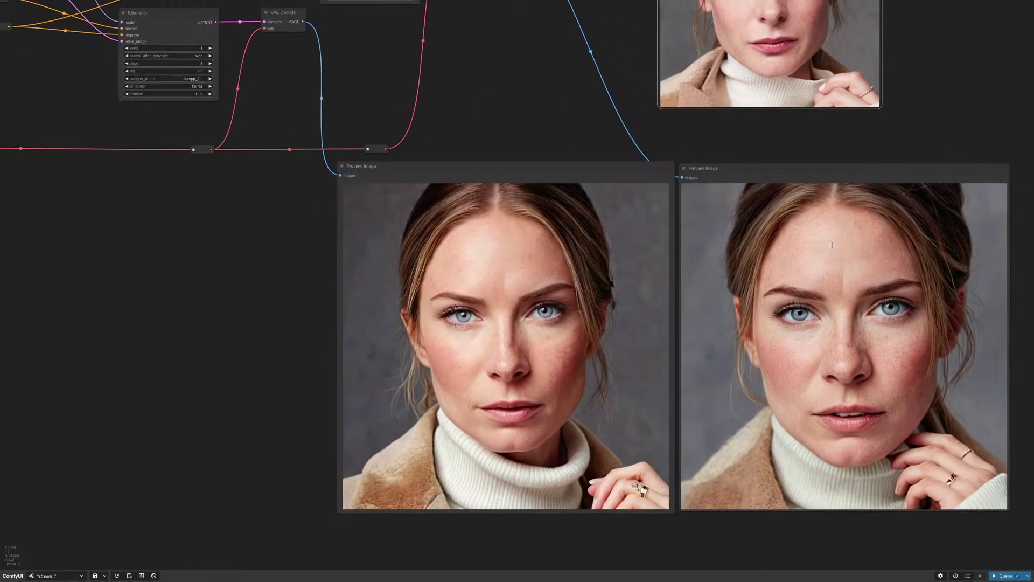
scroll(839, 243, "up", 8)
scroll(839, 243, "up", 1)
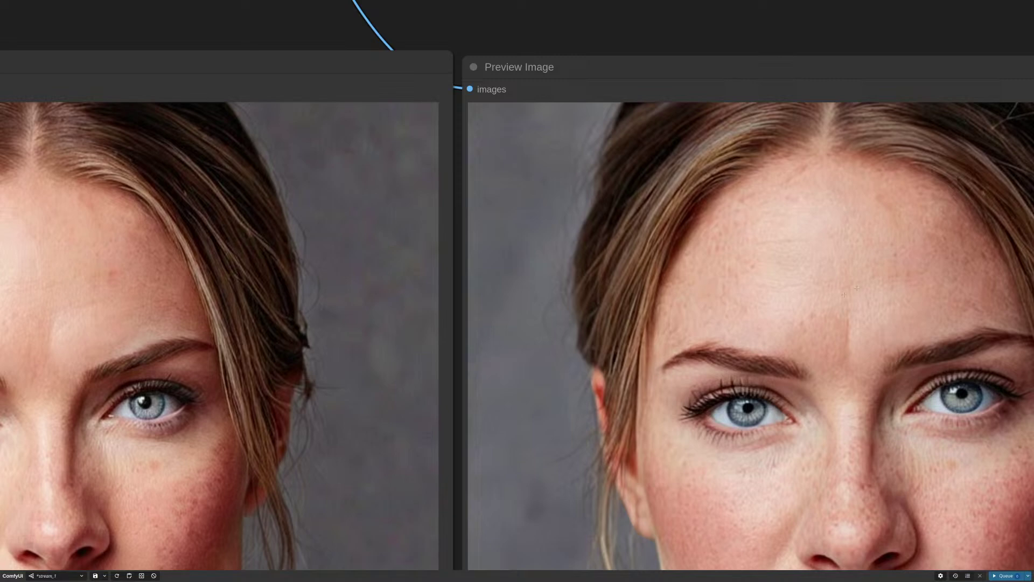
scroll(843, 320, "down", 1)
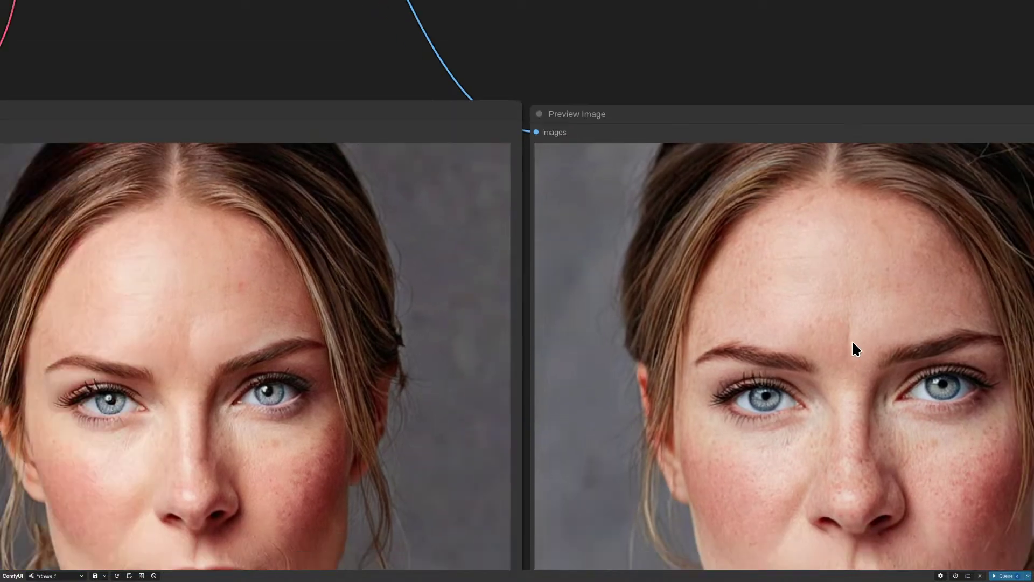
scroll(853, 348, "down", 6)
scroll(525, 316, "up", 9)
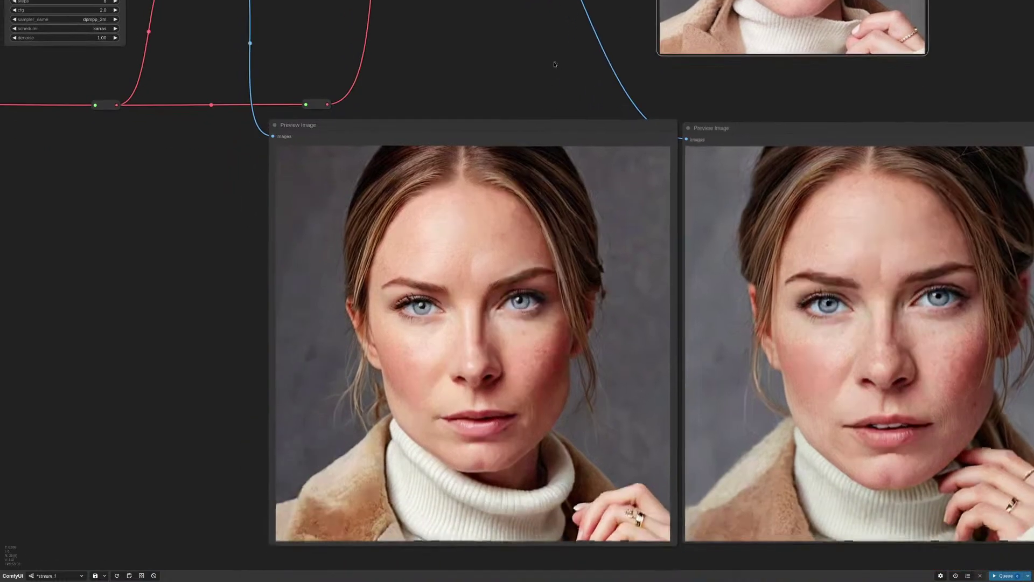
scroll(525, 317, "down", 10)
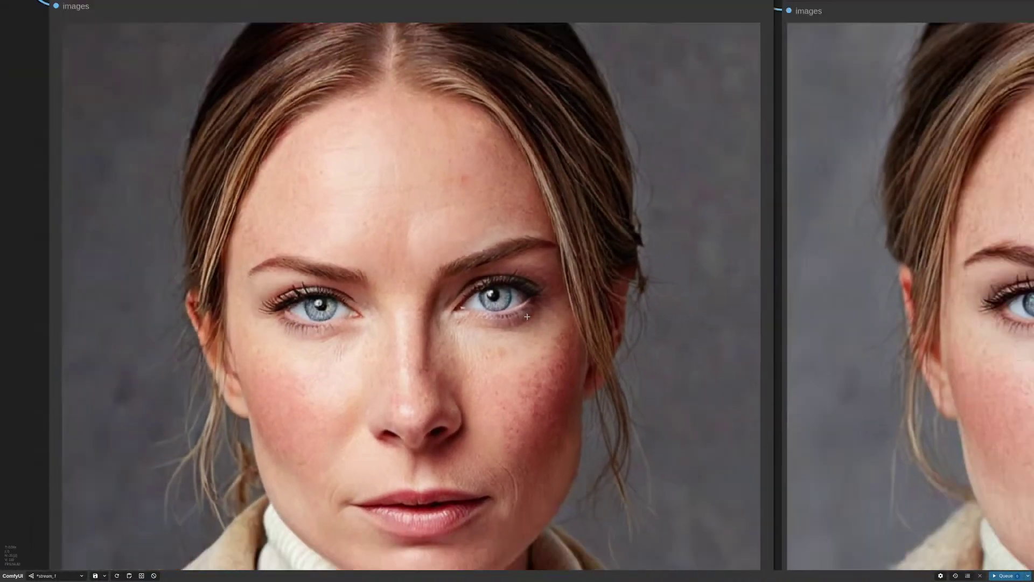
scroll(875, 320, "up", 5)
scroll(856, 323, "down", 6)
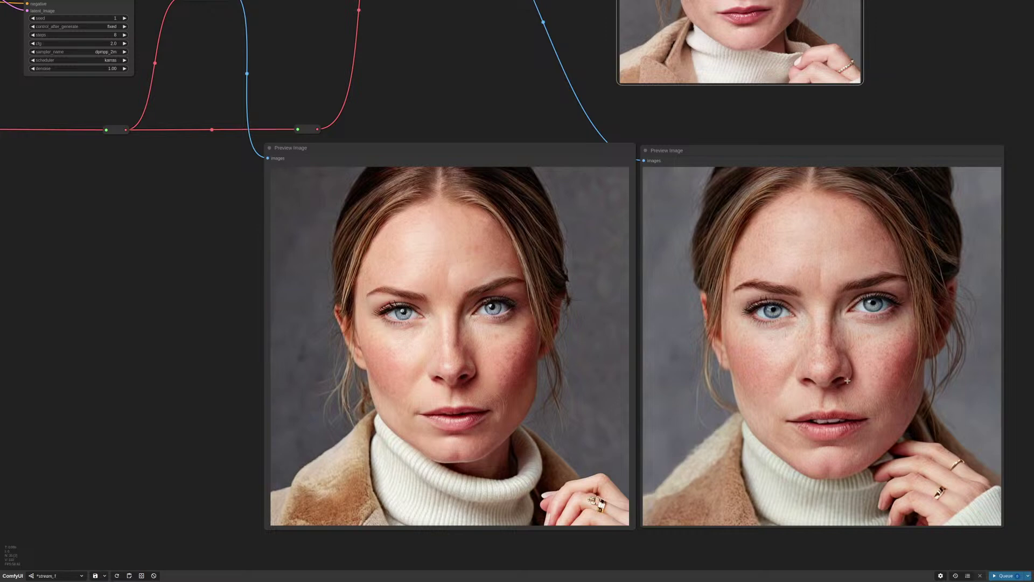
scroll(844, 379, "down", 3)
left_click_drag(865, 521, 793, 506)
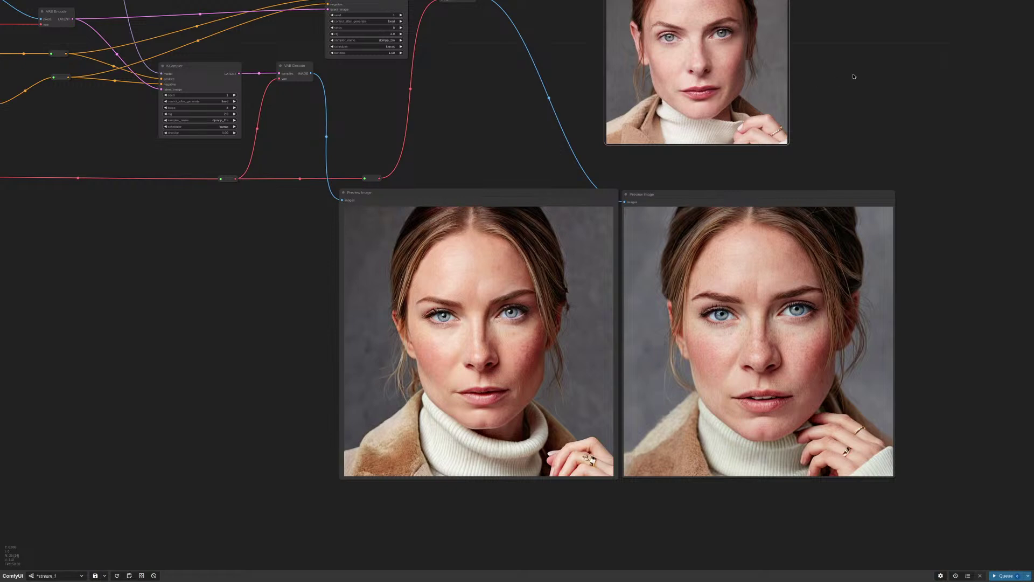
scroll(853, 76, "up", 2)
scroll(880, 137, "down", 3)
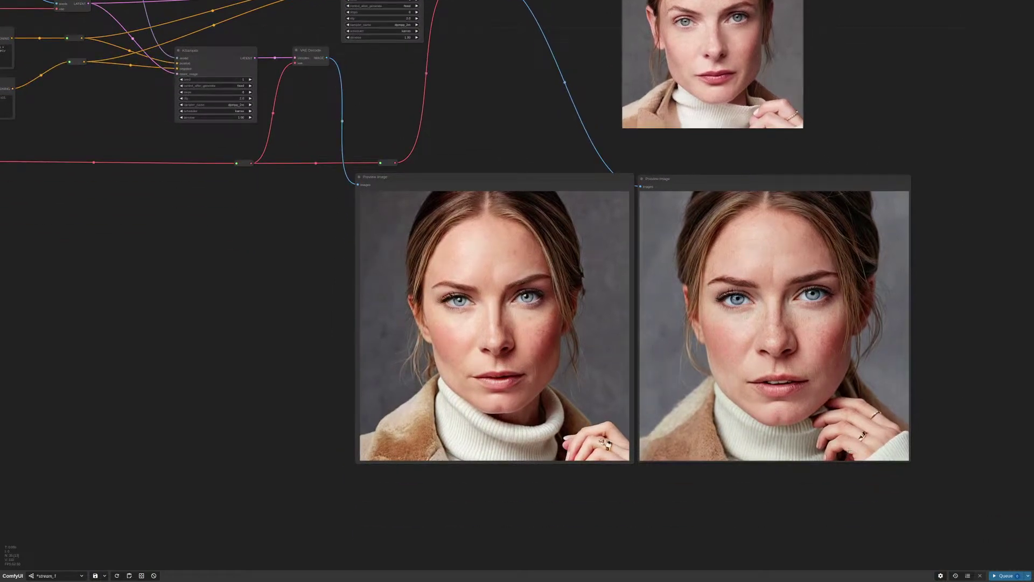
Move the ClipVision Enhancer's output preview node slightly farther from the standard IPAdapter preview to widen the gap between them
scroll(900, 104, "down", 4)
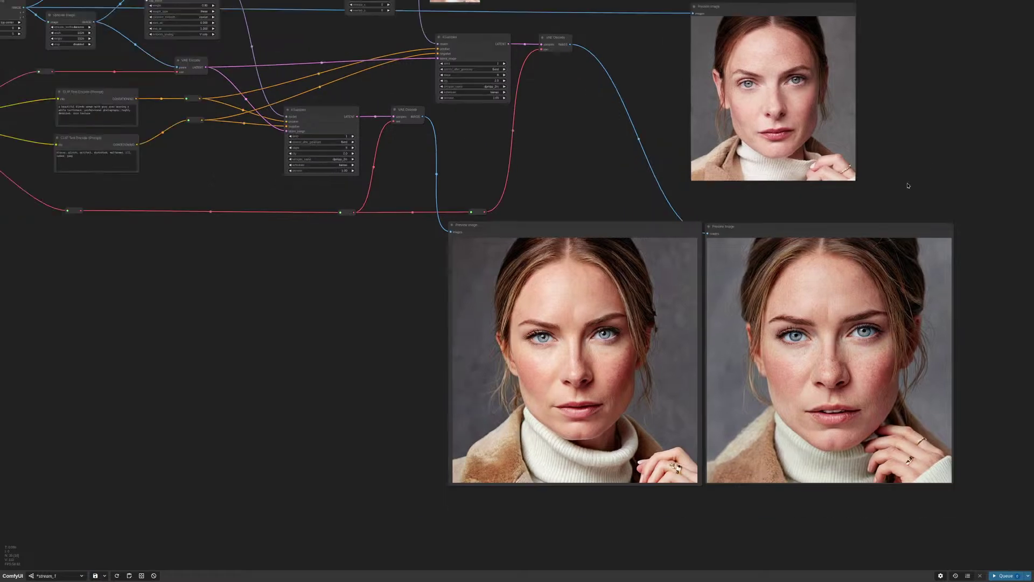
left_click_drag(908, 185, 921, 272)
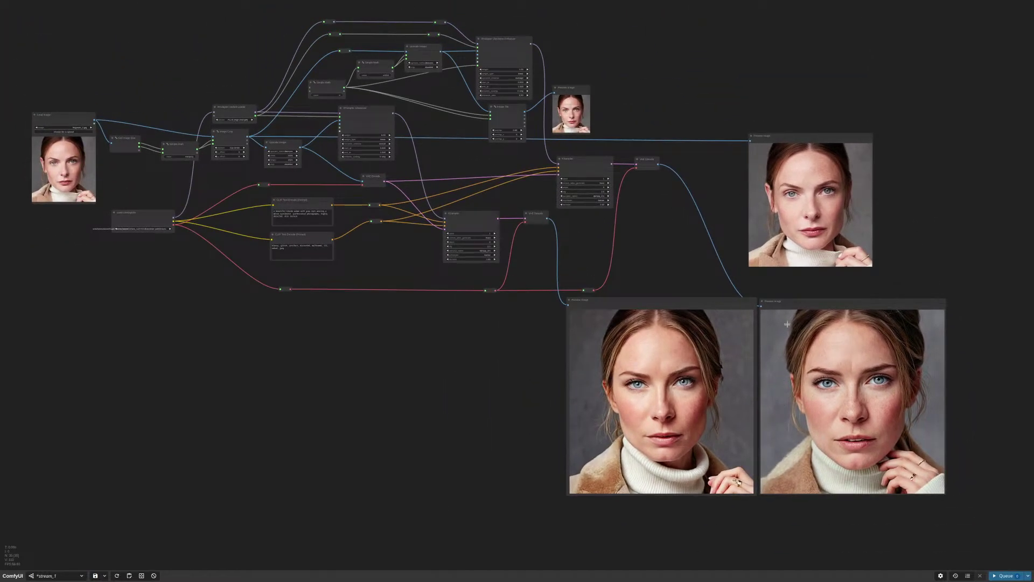
left_click_drag(788, 308, 793, 307)
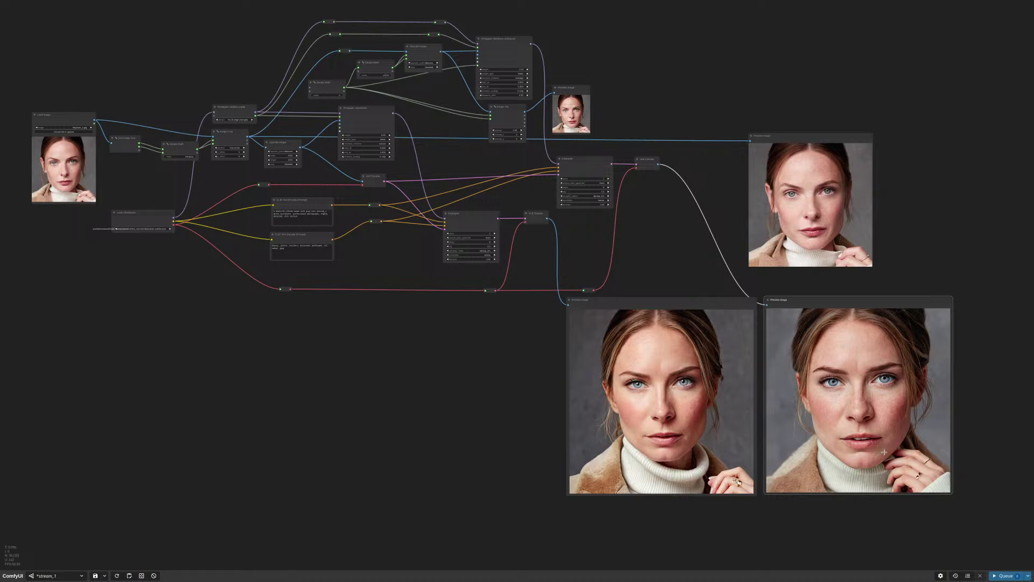
Set the cfg of the KSampler fed by IPAdapter Advanced to 1.5
scroll(884, 452, "up", 1)
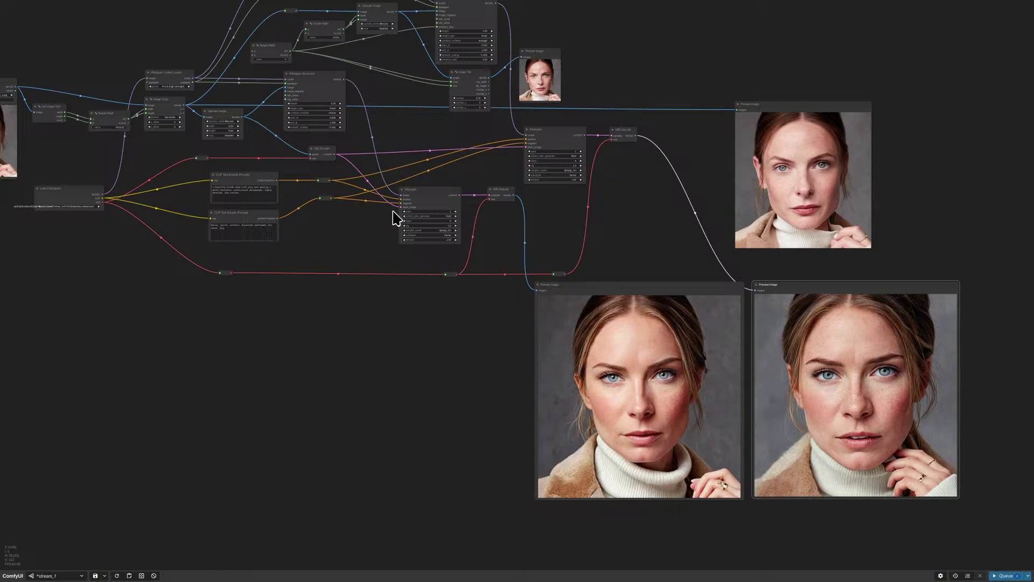
scroll(397, 218, "up", 9)
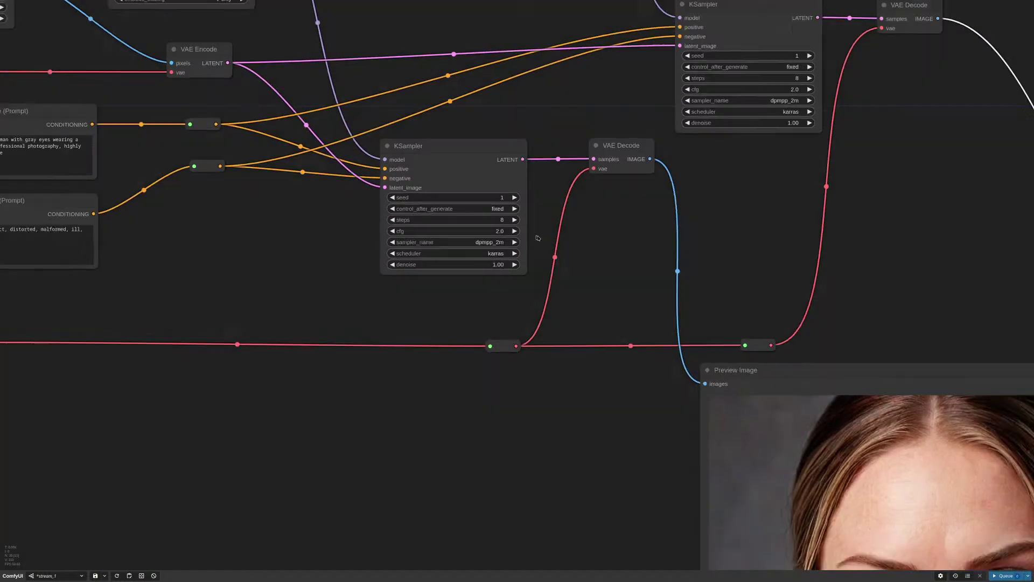
scroll(537, 238, "down", 1)
left_click(488, 232)
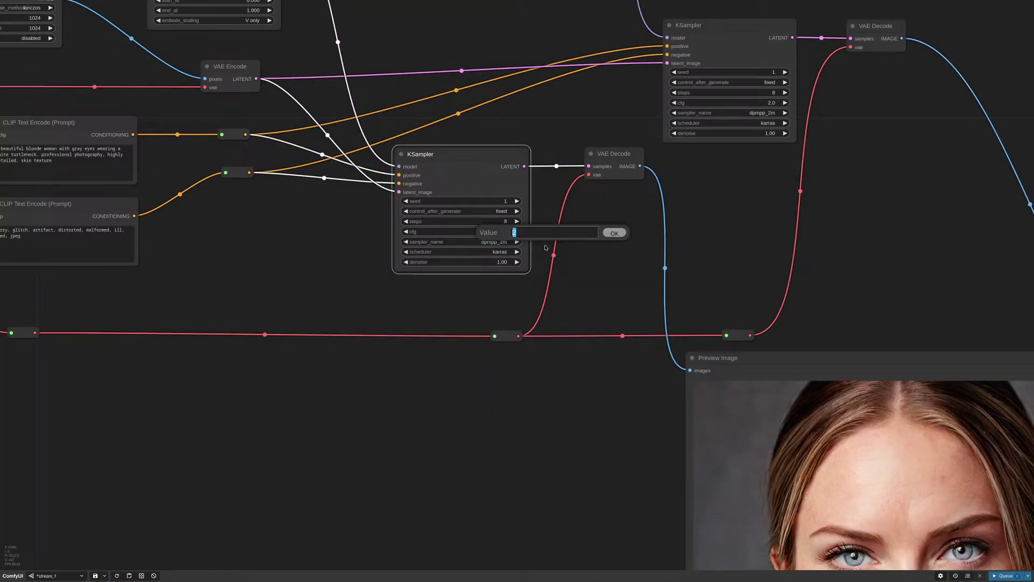
type("1.5")
key("Return")
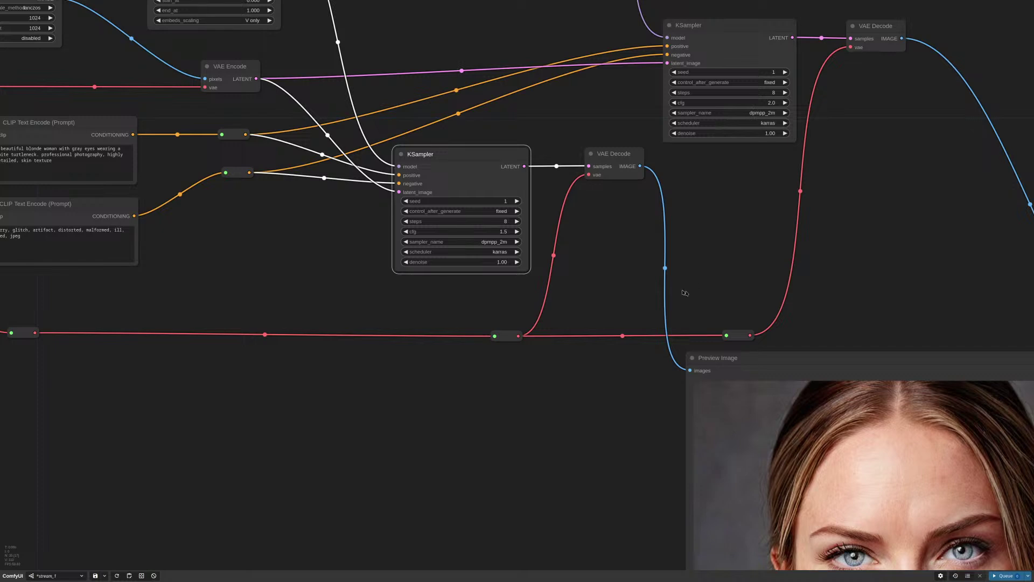
Run the workflow with the new cfg and check the regenerated standard IPAdapter portrait against the enhanced one
scroll(685, 292, "down", 9)
left_click(1005, 575)
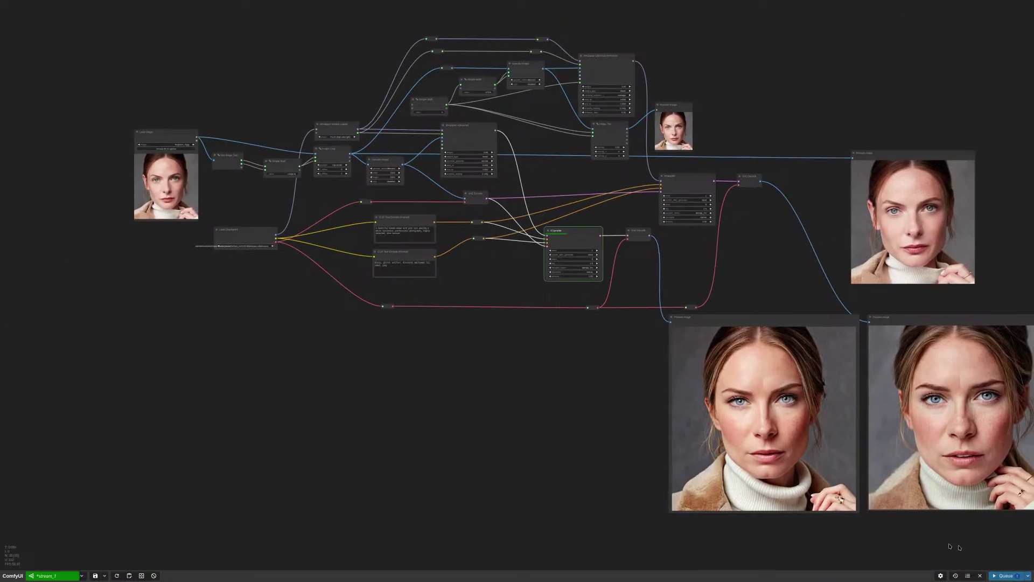
left_click_drag(950, 545, 893, 520)
scroll(749, 428, "up", 3)
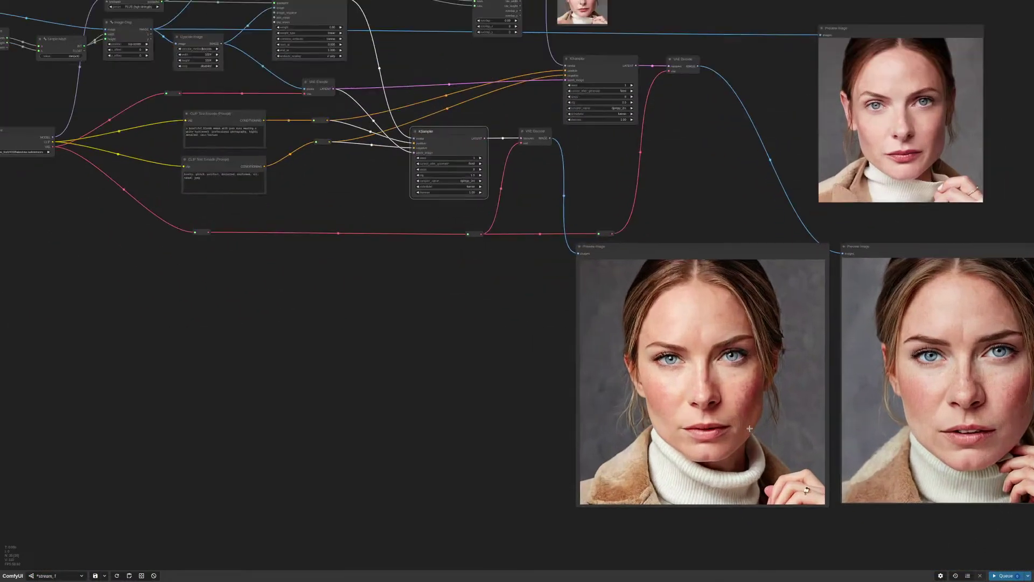
scroll(750, 429, "up", 1)
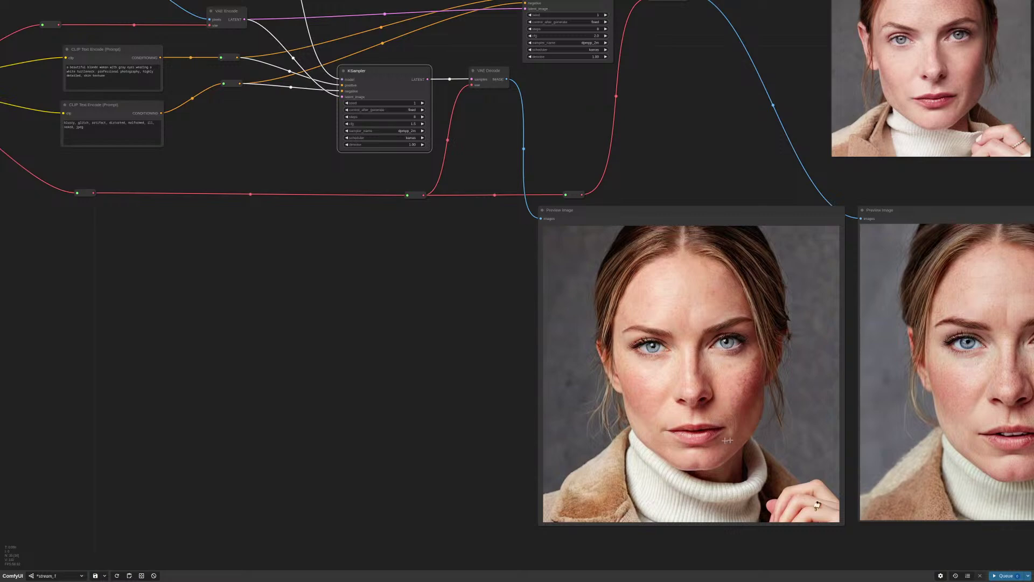
scroll(756, 418, "down", 8)
left_click_drag(719, 251, 644, 226)
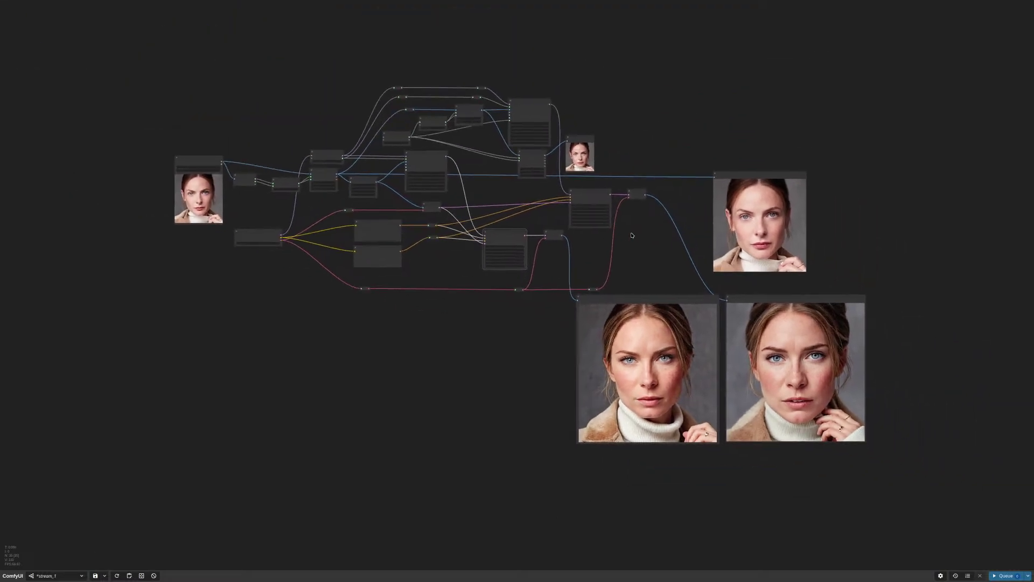
Reposition the ClipVision Enhancer's output preview node so it lines up with the standard IPAdapter preview
scroll(848, 360, "up", 3)
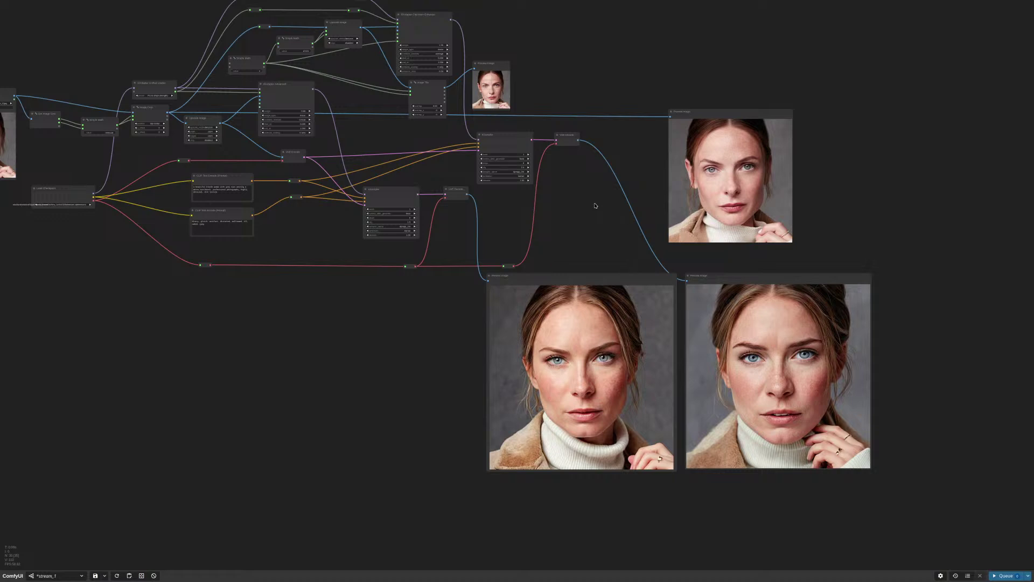
left_click_drag(755, 273, 753, 270)
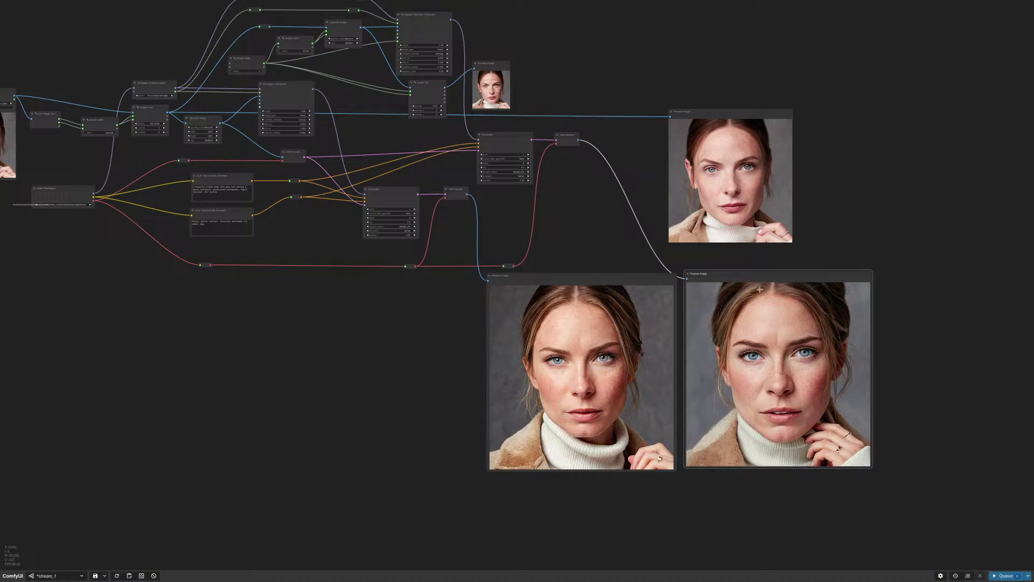
left_click_drag(742, 276, 744, 278)
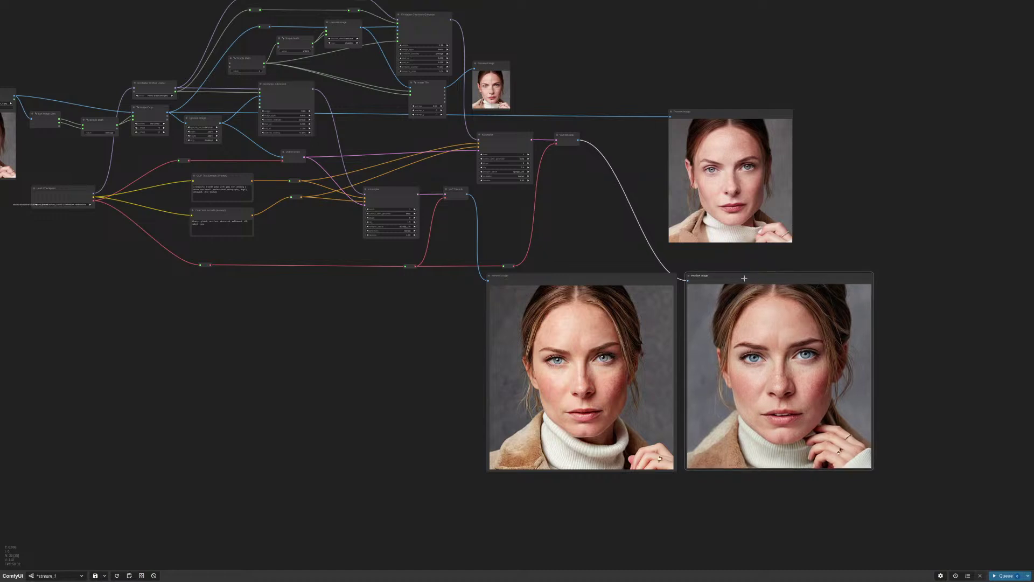
Add an IPAdapter Tiled node and place it in the empty area between IPAdapter Advanced and Image Tile
left_click_drag(581, 227, 898, 308)
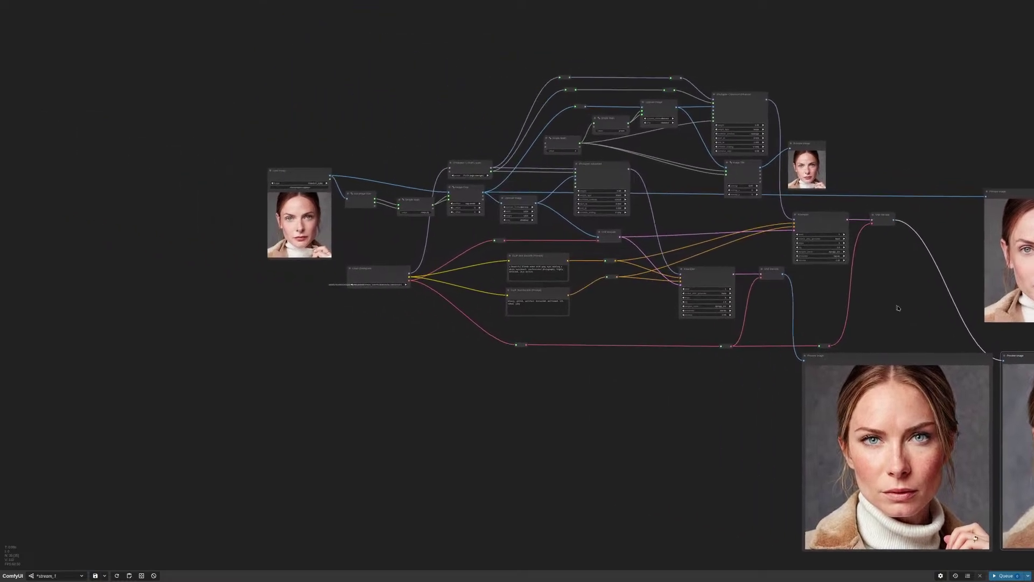
scroll(670, 185, "up", 5)
double_click(680, 183)
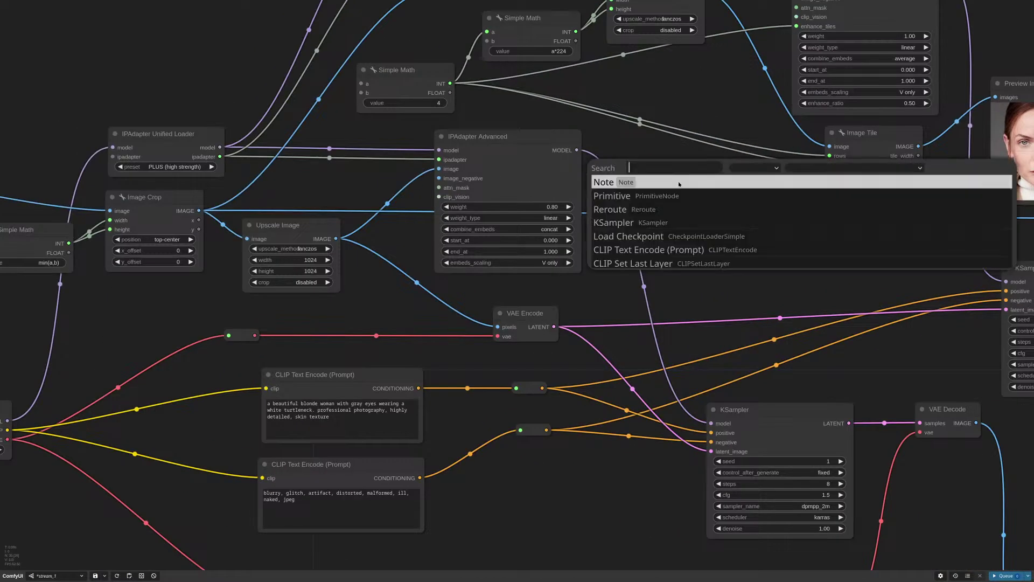
type("i")
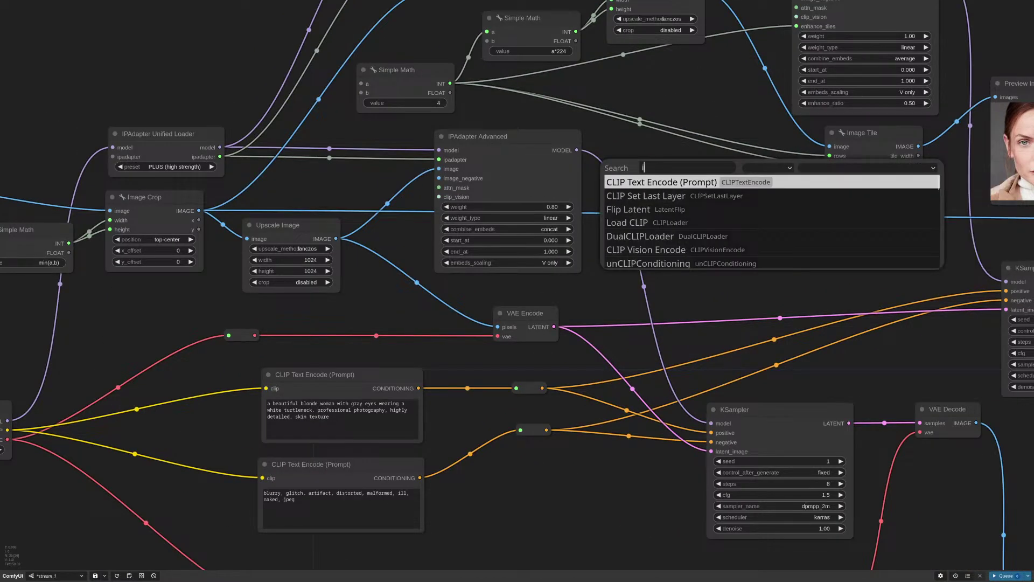
type("pada")
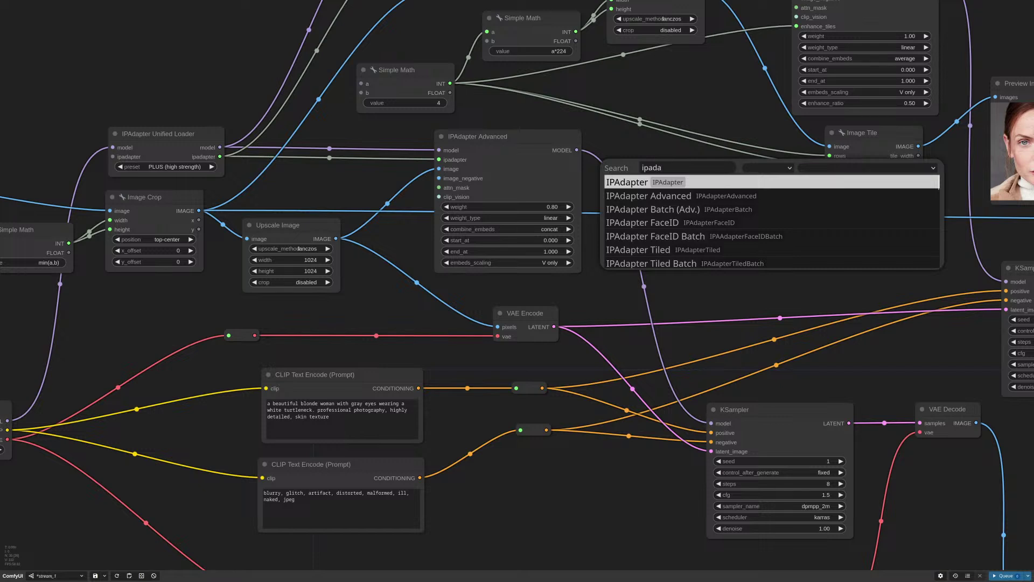
key("Down")
key("Down")
key("Down")
key("Down")
key("Down")
key("Return")
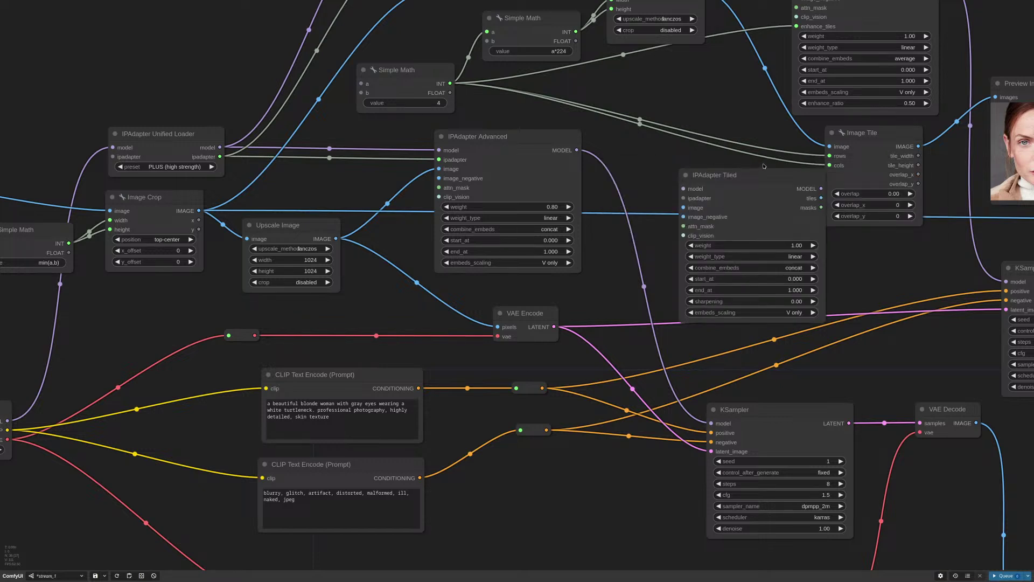
left_click_drag(750, 169, 724, 197)
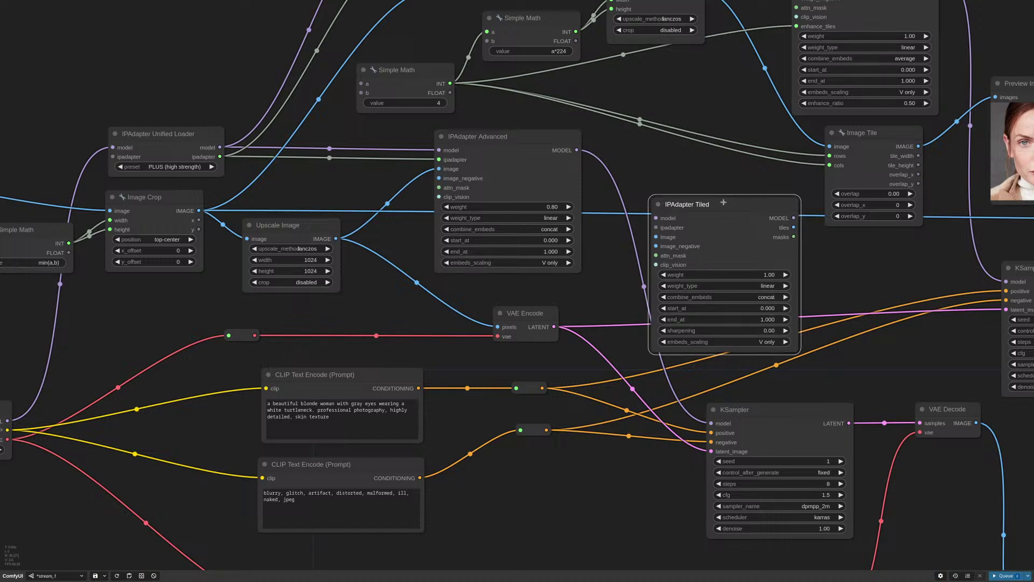
Delete the unconnected IPAdapter Tiled node from the workflow
key("Delete")
scroll(698, 256, "down", 1)
scroll(698, 256, "down", 5)
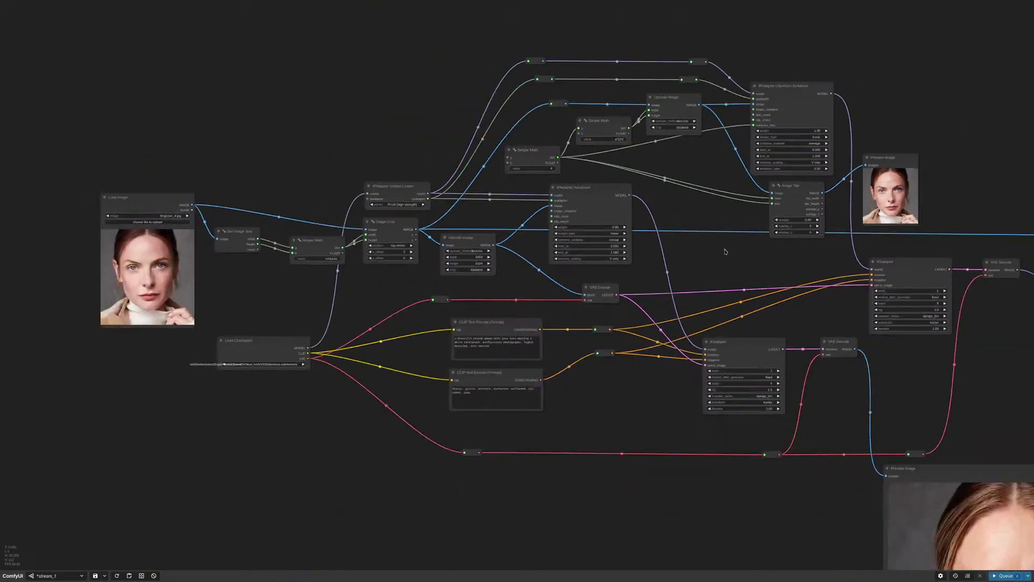
scroll(778, 124, "up", 5)
left_click_drag(777, 124, 775, 256)
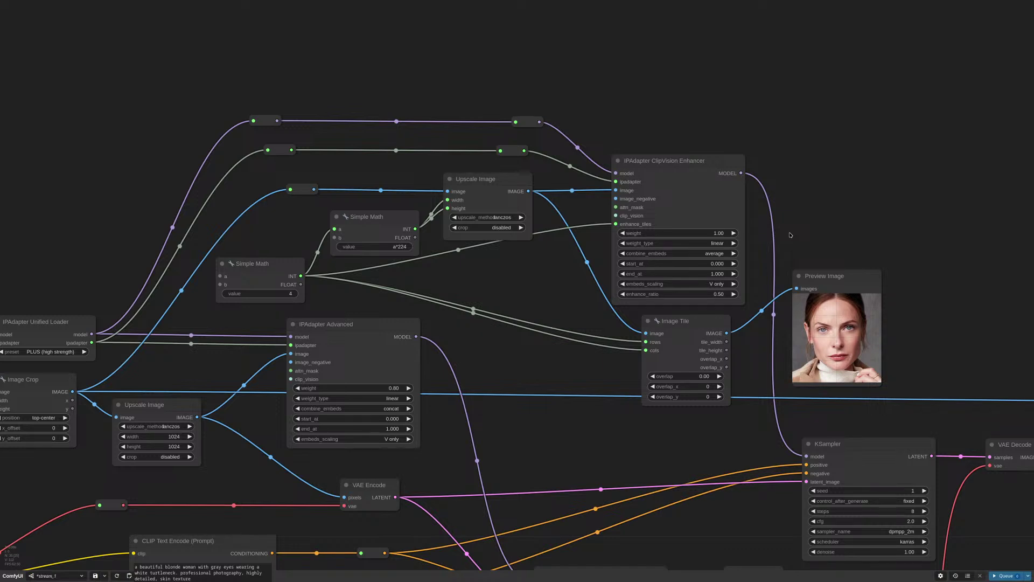
Shift the IPAdapter ClipVision Enhancer node and the KSampler it feeds slightly upward in the graph
left_click_drag(672, 163, 675, 156)
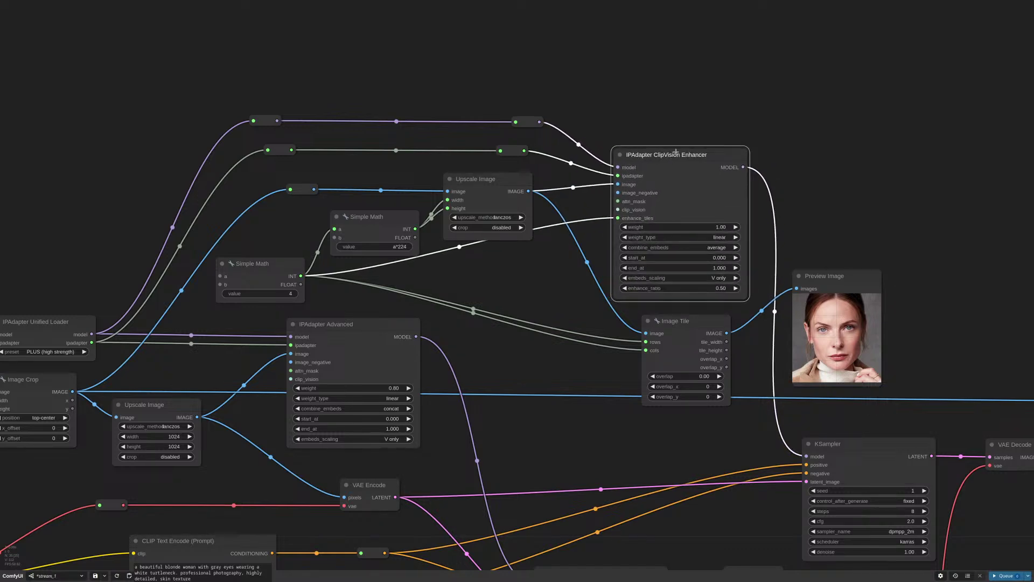
scroll(676, 153, "down", 5)
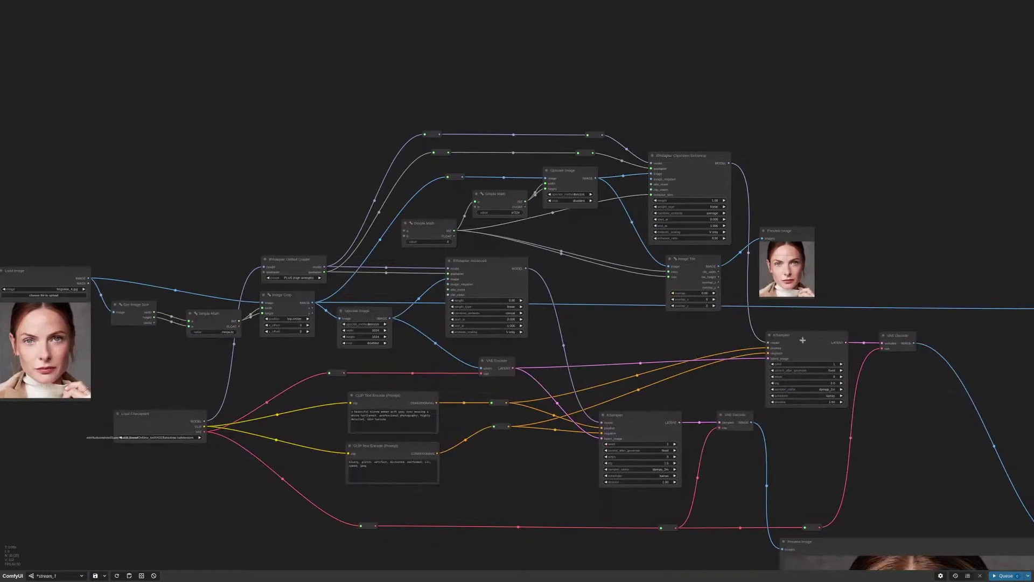
left_click_drag(803, 340, 804, 338)
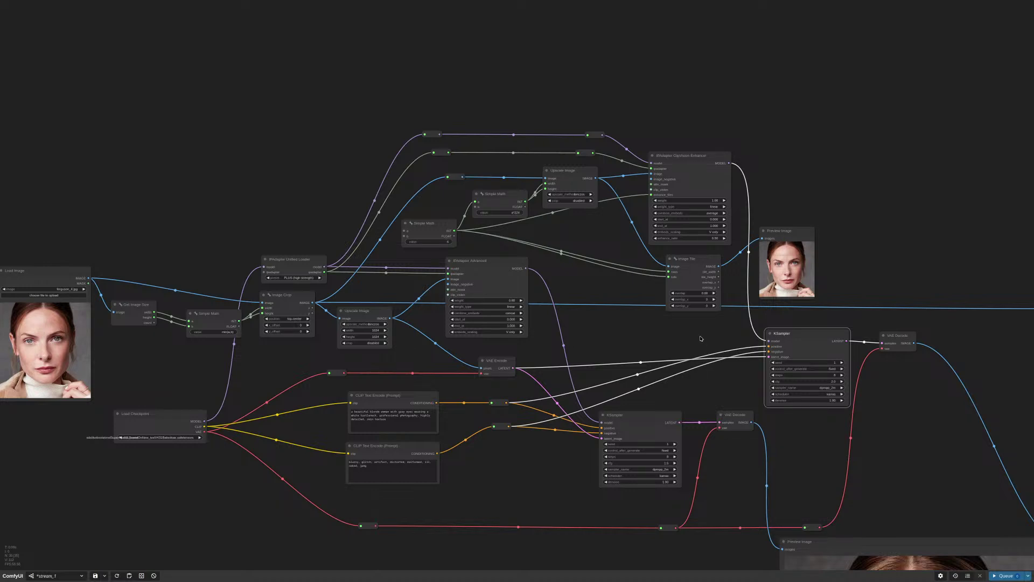
scroll(700, 339, "down", 2)
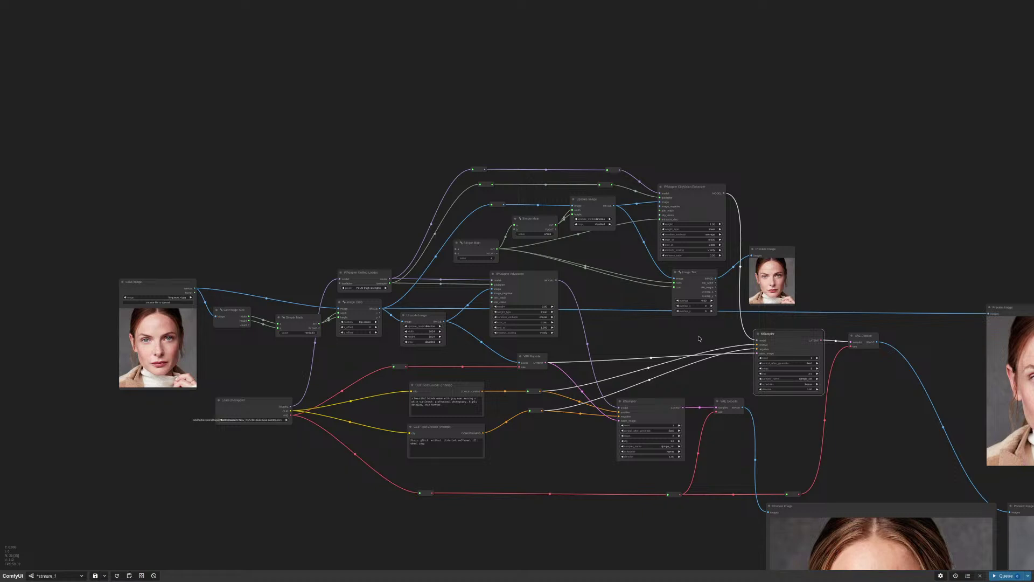
left_click_drag(699, 338, 747, 347)
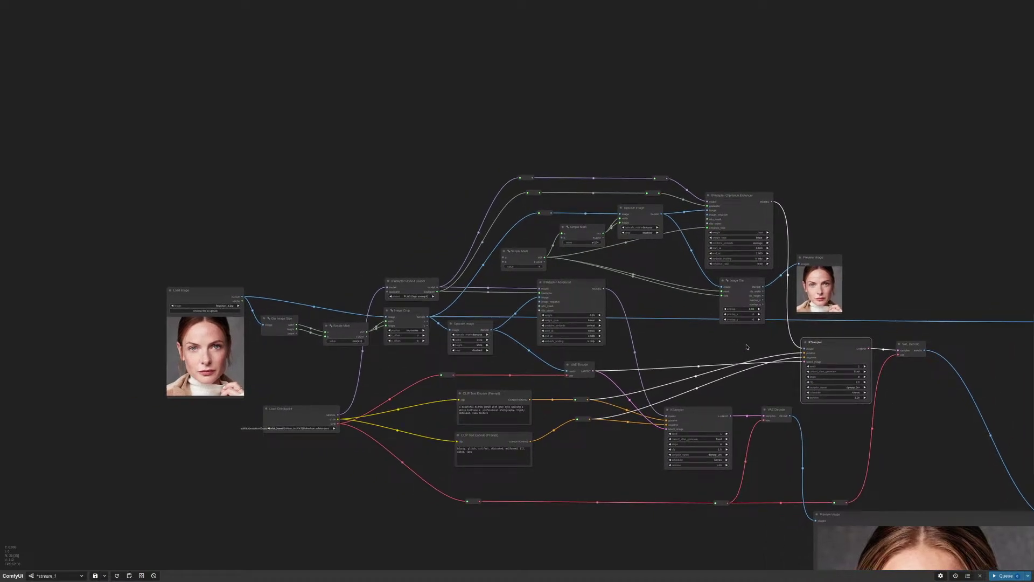
left_click_drag(747, 347, 756, 346)
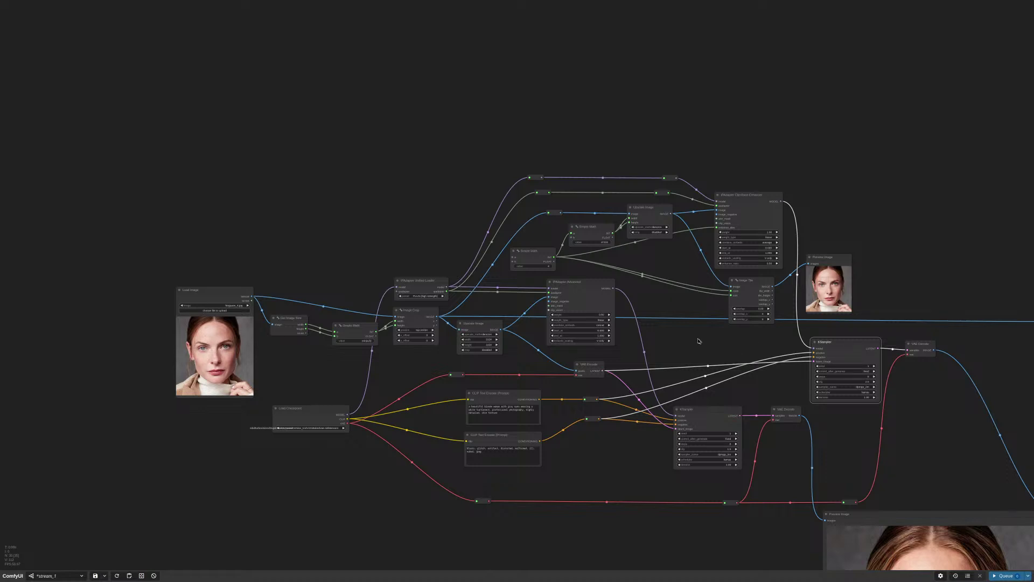
Add an IPAdapter Tiled node in the empty canvas area beyond the ClipVision Enhancer and the tile preview
left_click_drag(863, 223, 712, 249)
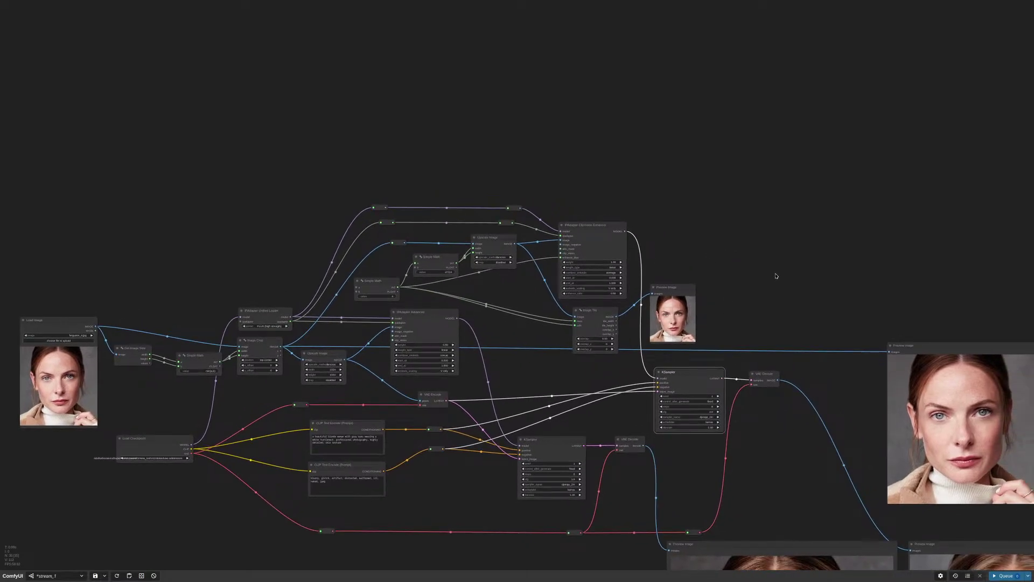
scroll(774, 270, "up", 5)
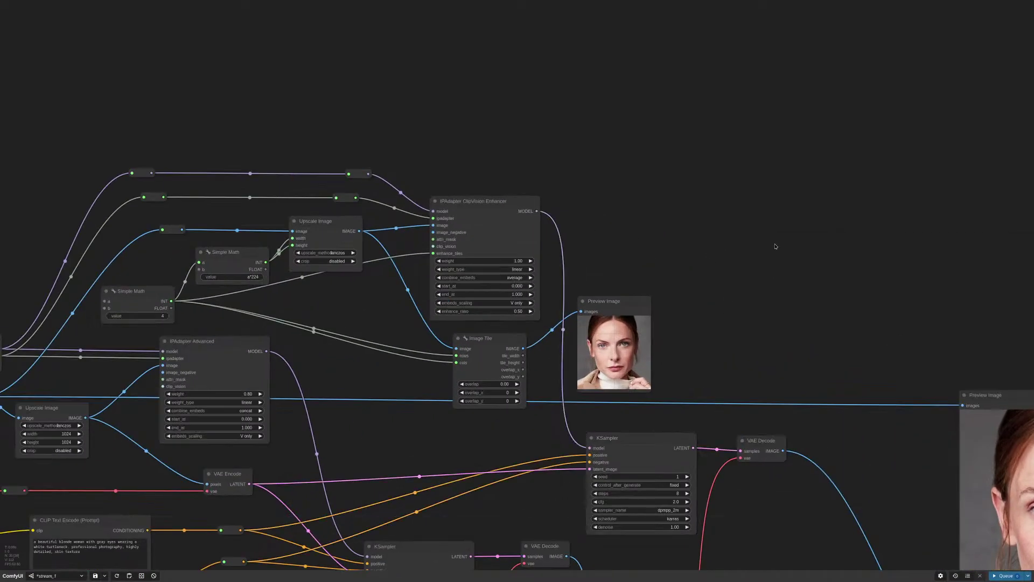
double_click(774, 243)
type("tile")
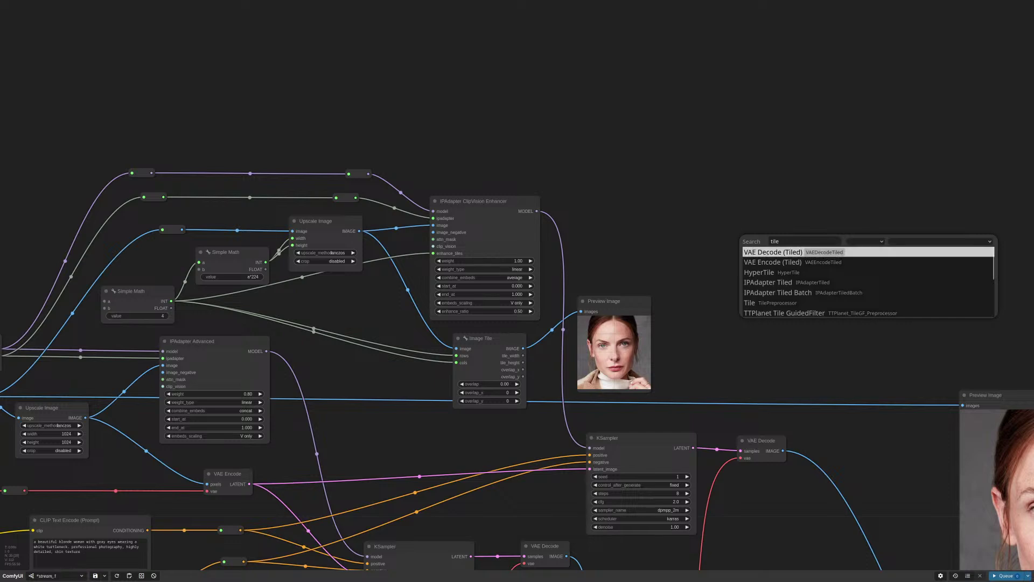
type("d")
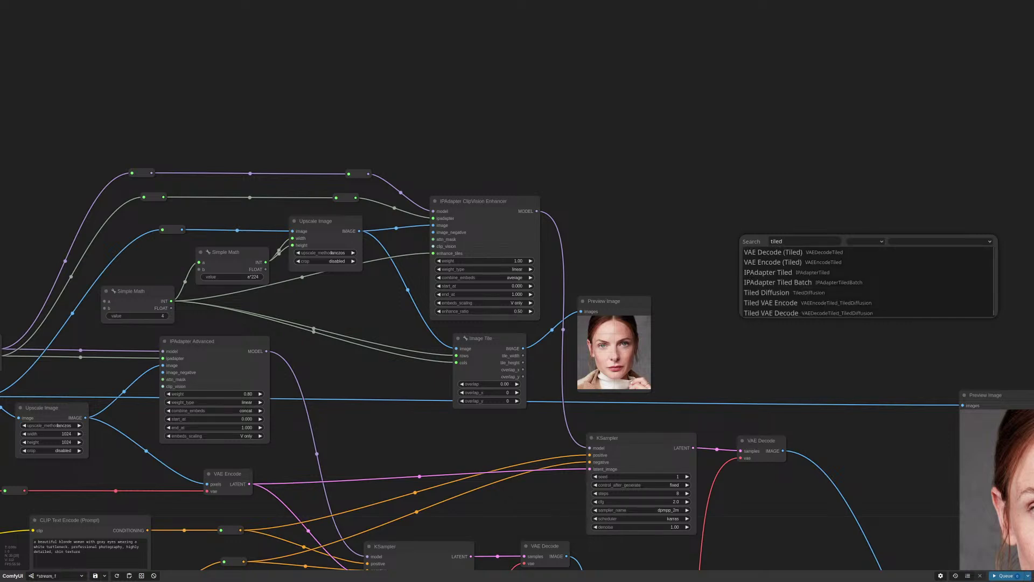
left_click(783, 271)
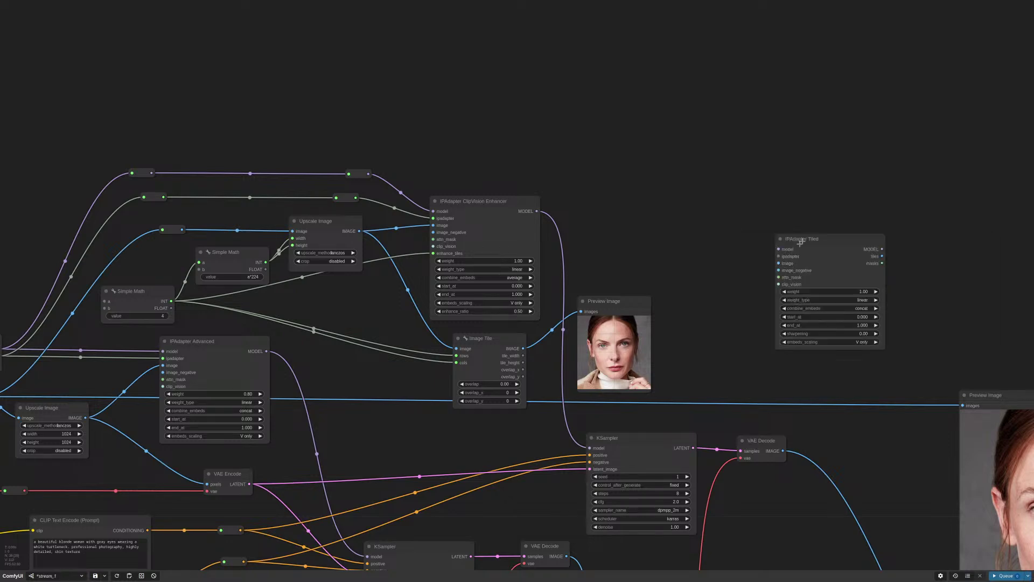
left_click_drag(801, 239, 759, 211)
scroll(819, 183, "up", 4)
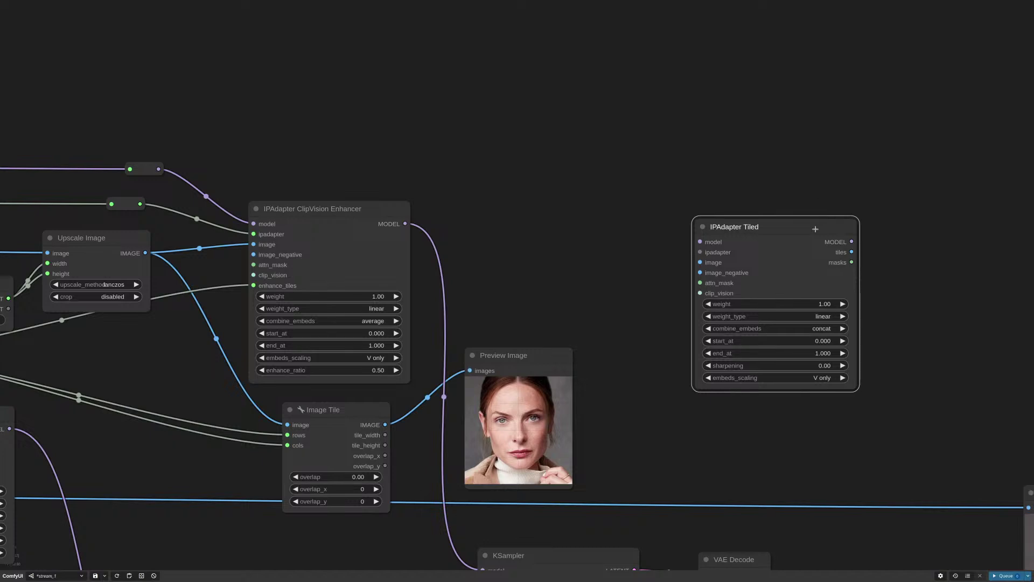
left_click_drag(815, 229, 796, 181)
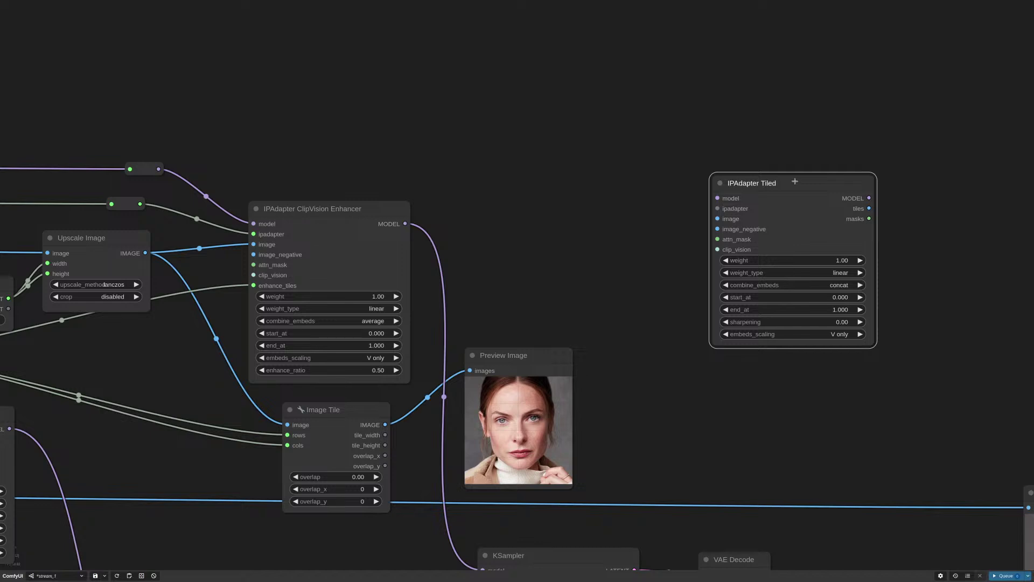
left_click_drag(787, 185, 705, 172)
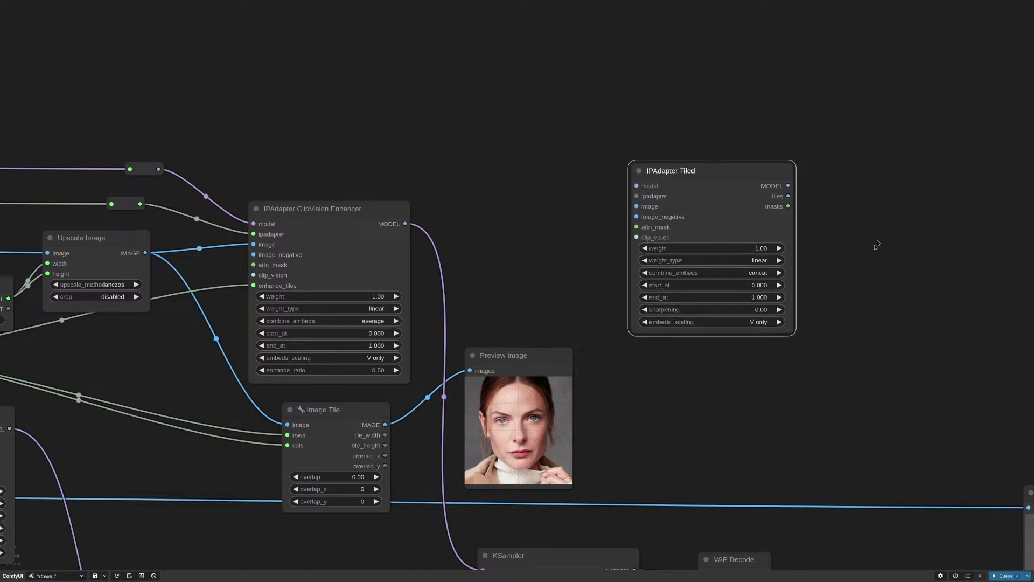
Add an IPAdapter Advanced node and place it just after the IPAdapter Tiled node
left_click_drag(875, 243, 707, 244)
double_click(744, 181)
type("ipa")
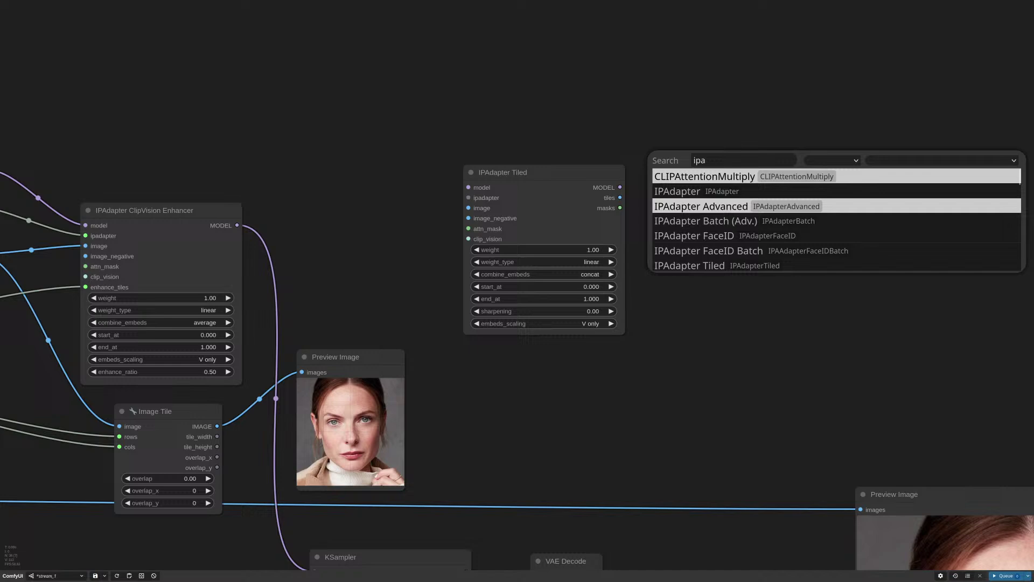
key("Return")
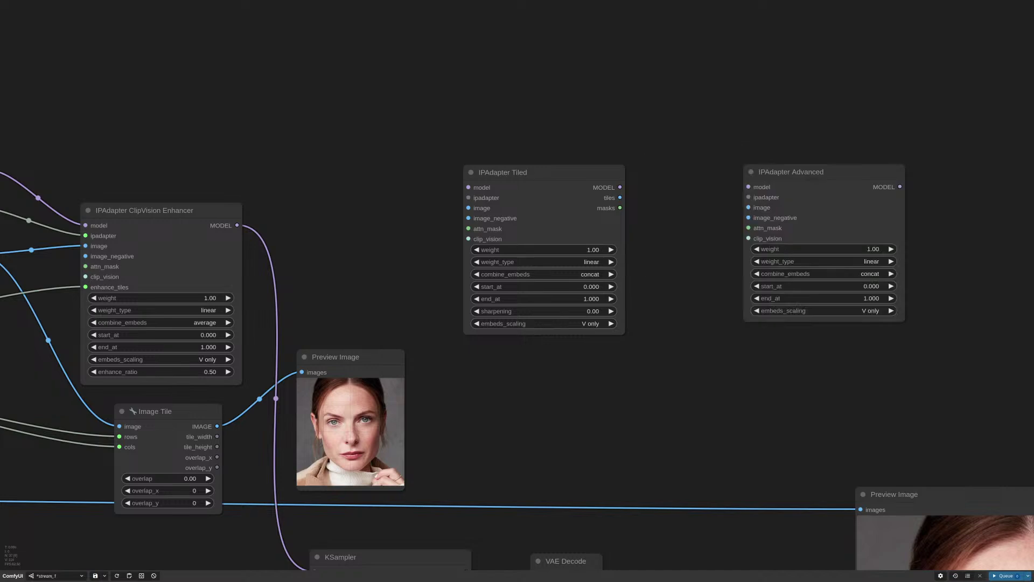
left_click_drag(754, 179, 670, 180)
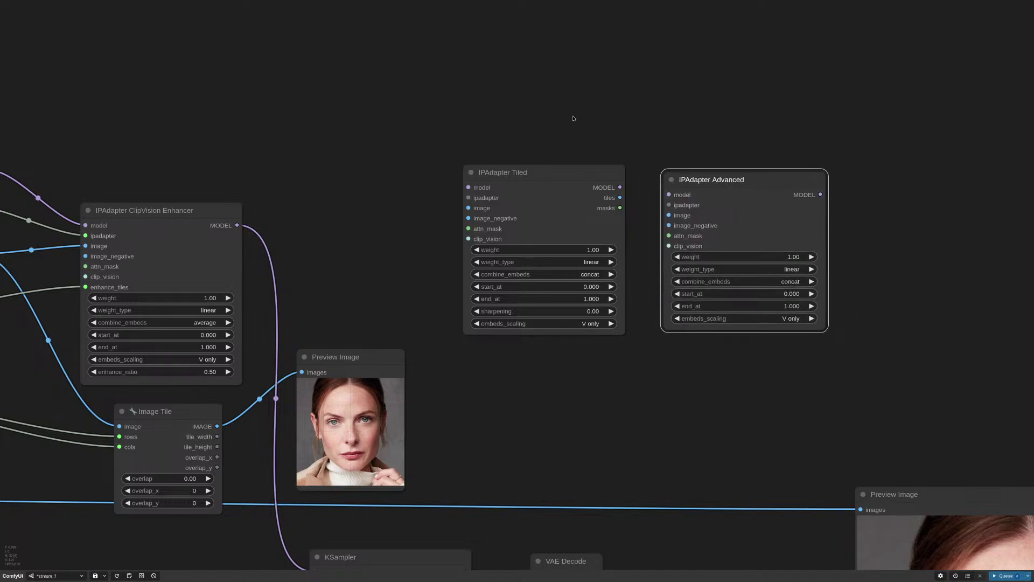
Connect the IPAdapter Tiled MODEL output to the new IPAdapter Advanced model input and level the two nodes
scroll(580, 120, "down", 2)
left_click_drag(579, 121, 728, 207)
left_click(747, 204)
left_click_drag(788, 219, 826, 223)
left_click_drag(716, 206, 720, 214)
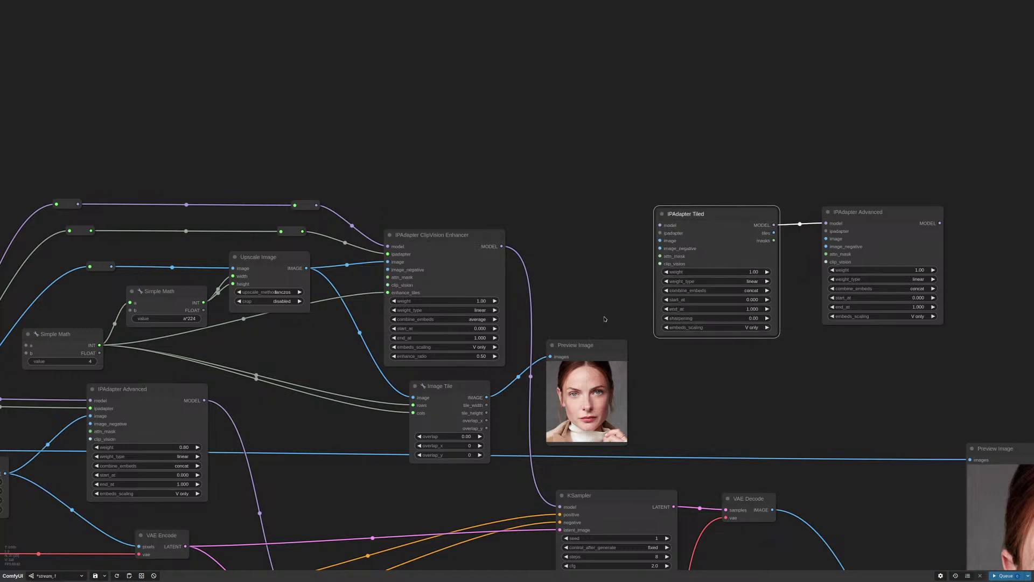
Set the weight of the IPAdapter Advanced node chained after IPAdapter Tiled to 0.5
scroll(604, 302, "down", 5)
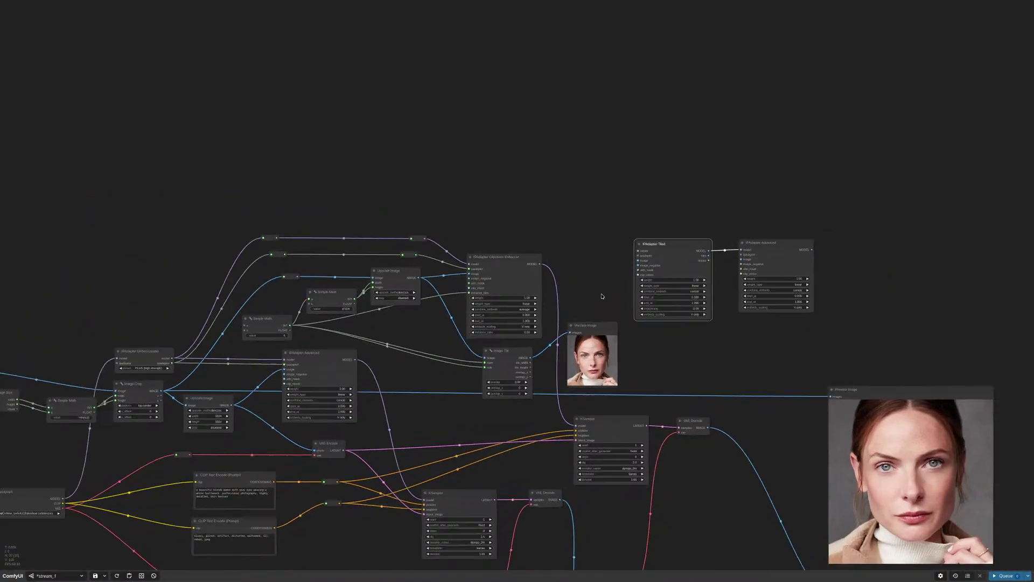
scroll(603, 295, "down", 2)
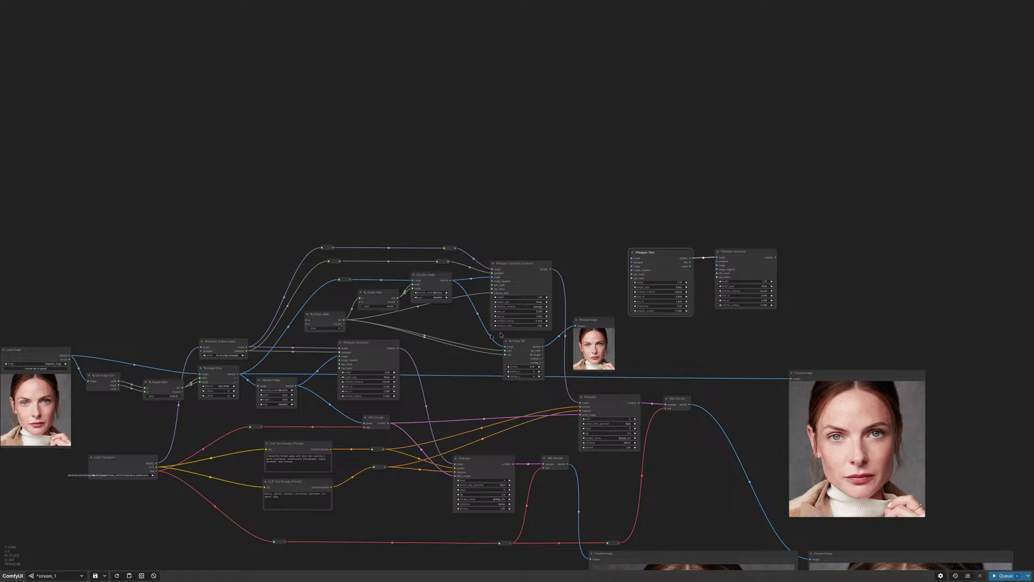
scroll(691, 280, "up", 8)
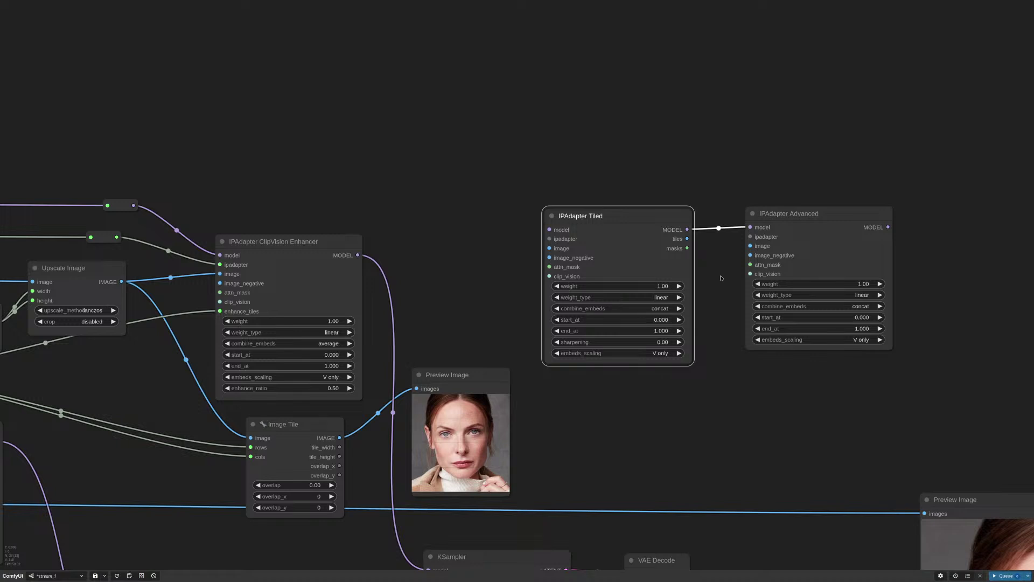
left_click_drag(868, 249, 884, 227)
scroll(922, 241, "up", 2)
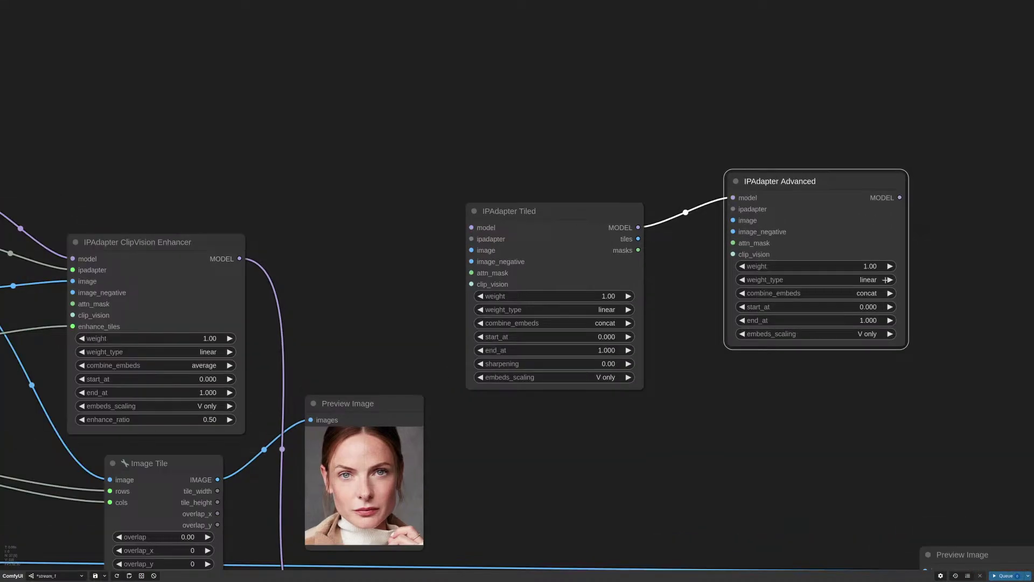
left_click(870, 267)
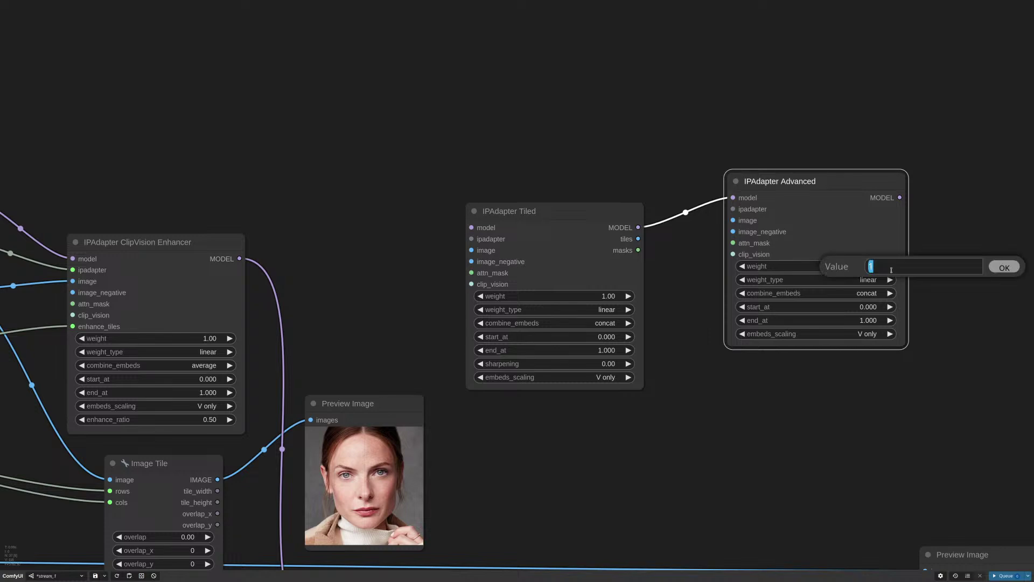
type("0.5")
key("Return")
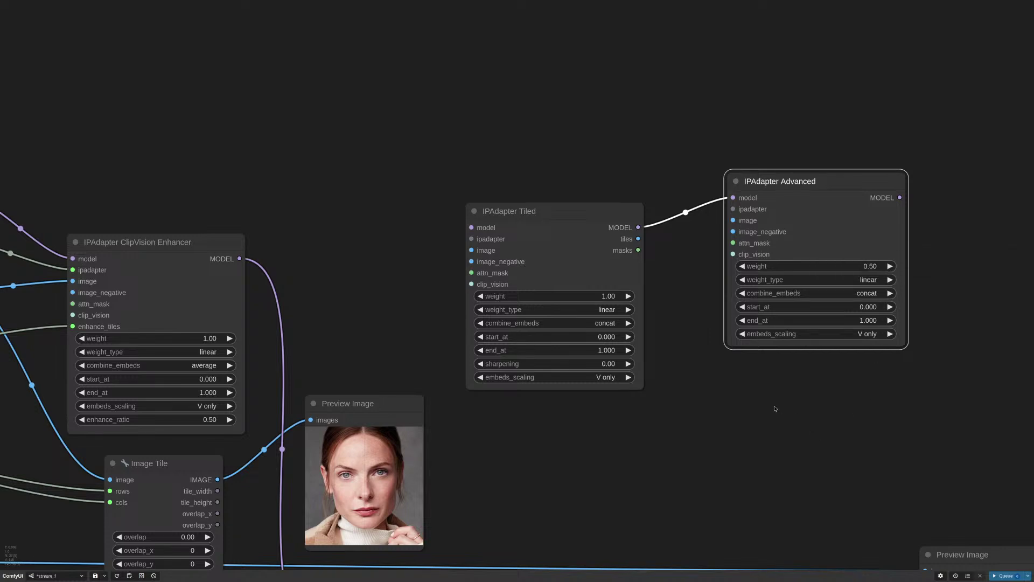
Delete the chained IPAdapter Tiled and IPAdapter Advanced nodes together
scroll(771, 404, "down", 2)
left_click_drag(805, 221, 792, 250)
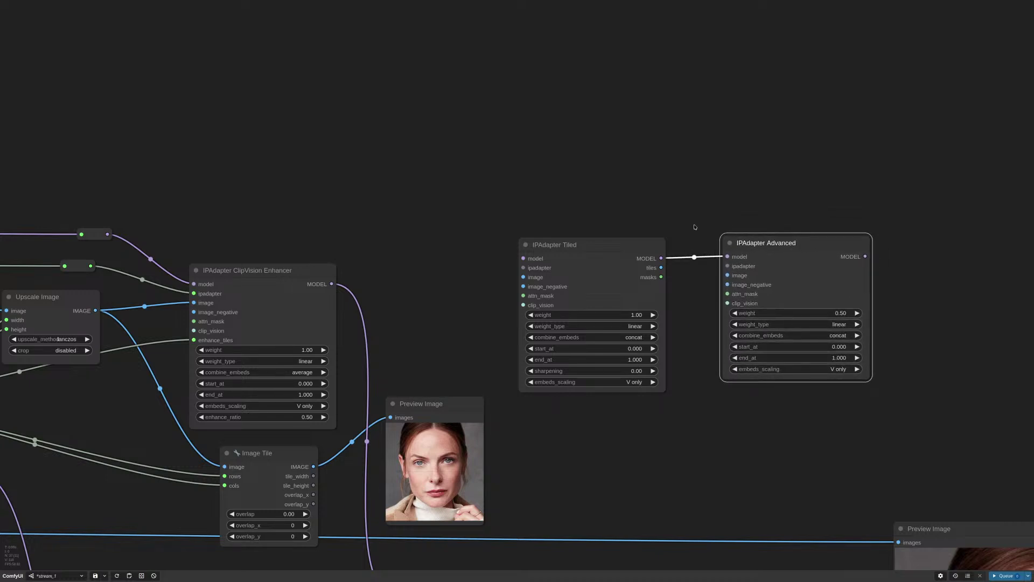
left_click_drag(604, 205, 806, 399)
key("Delete")
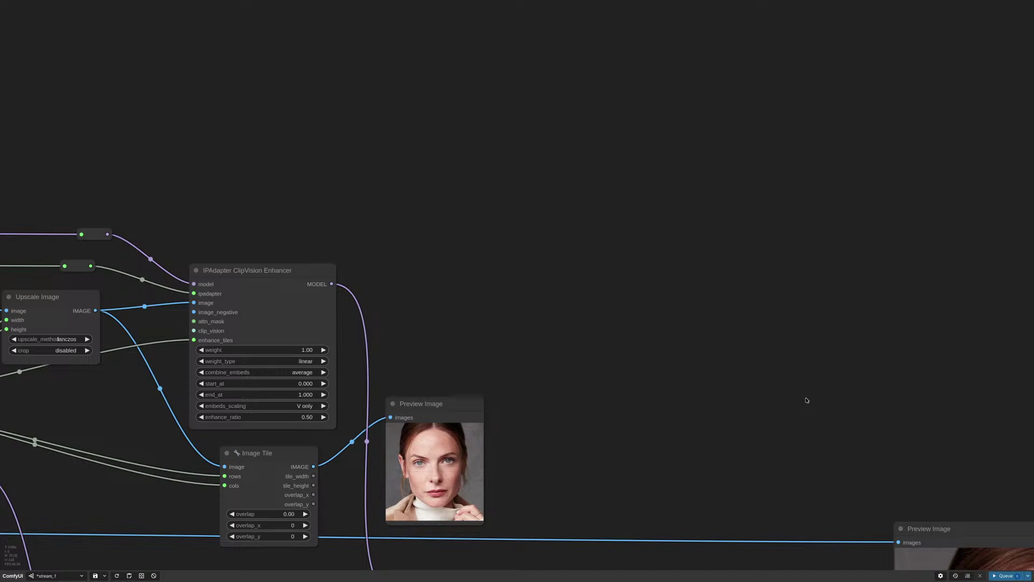
Nudge the IPAdapter ClipVision Enhancer node slightly higher above the Image Tile node
left_click_drag(555, 342, 689, 299)
scroll(619, 234, "down", 2)
left_click(568, 195)
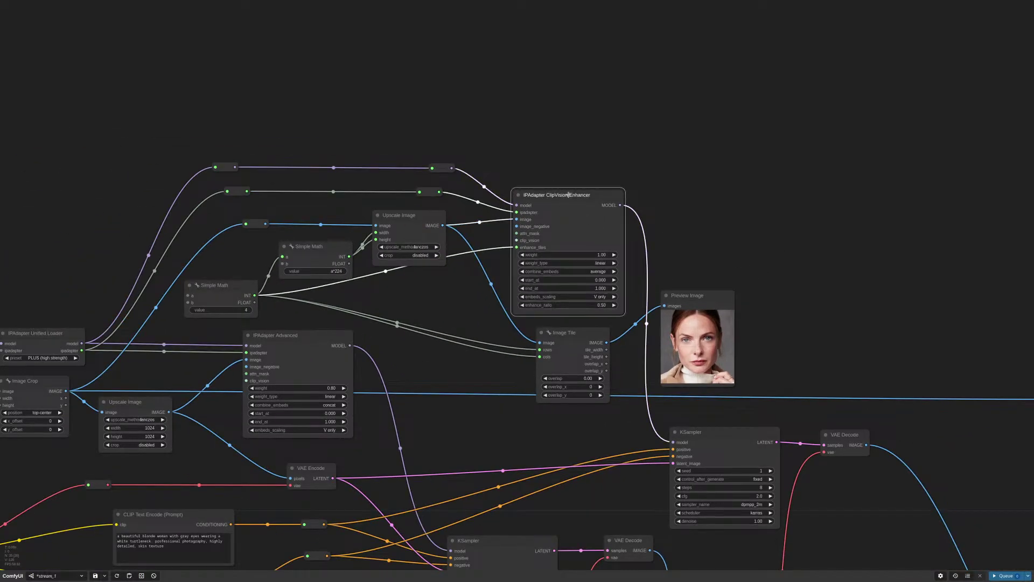
left_click_drag(568, 195, 570, 189)
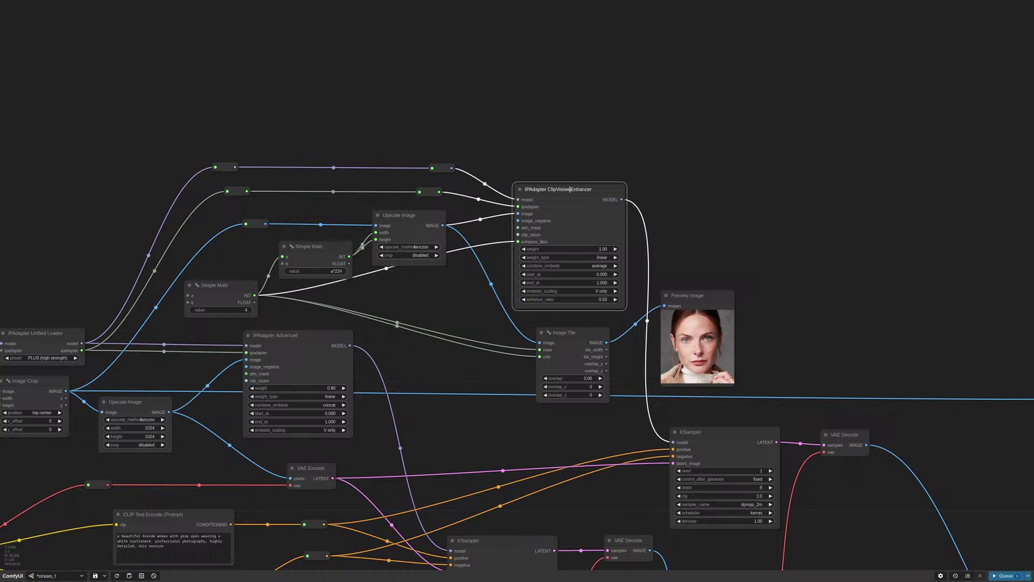
Review the whole workflow, comparing the reference portrait with the standard and enhanced results and following the graph back to the Load Image node
scroll(677, 201, "down", 6)
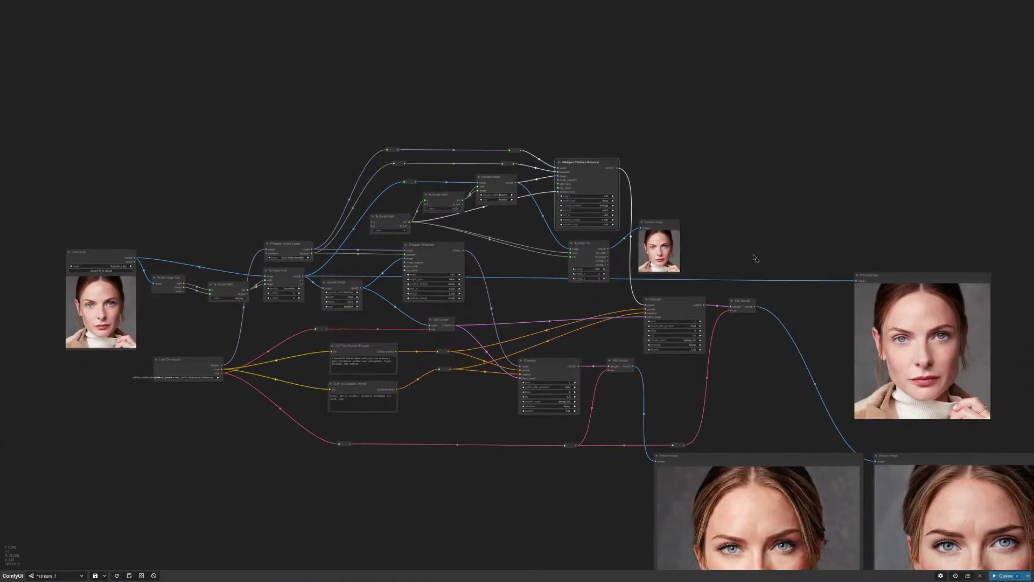
scroll(735, 283, "down", 3)
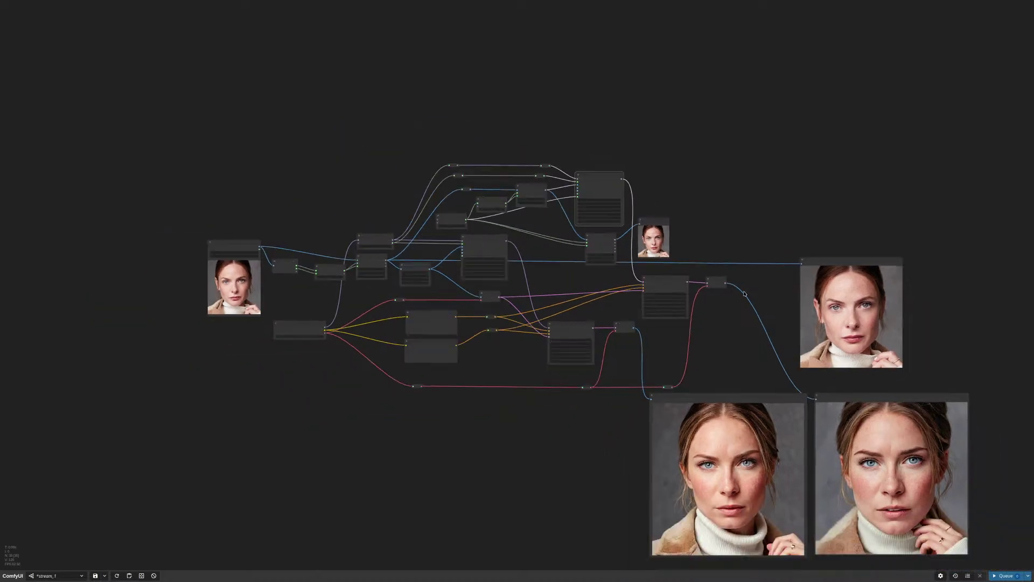
left_click_drag(730, 332, 685, 270)
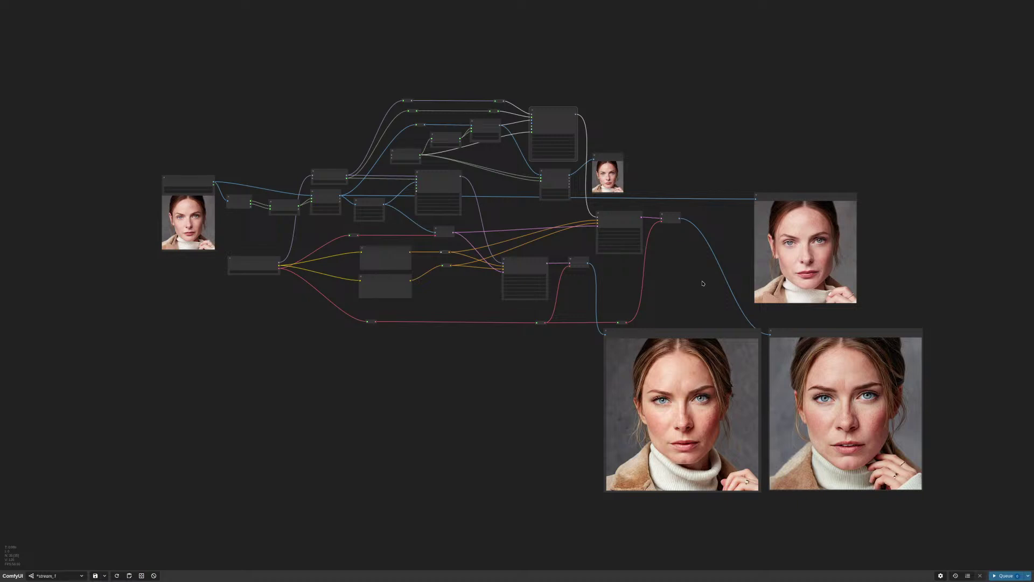
left_click_drag(657, 131, 749, 208)
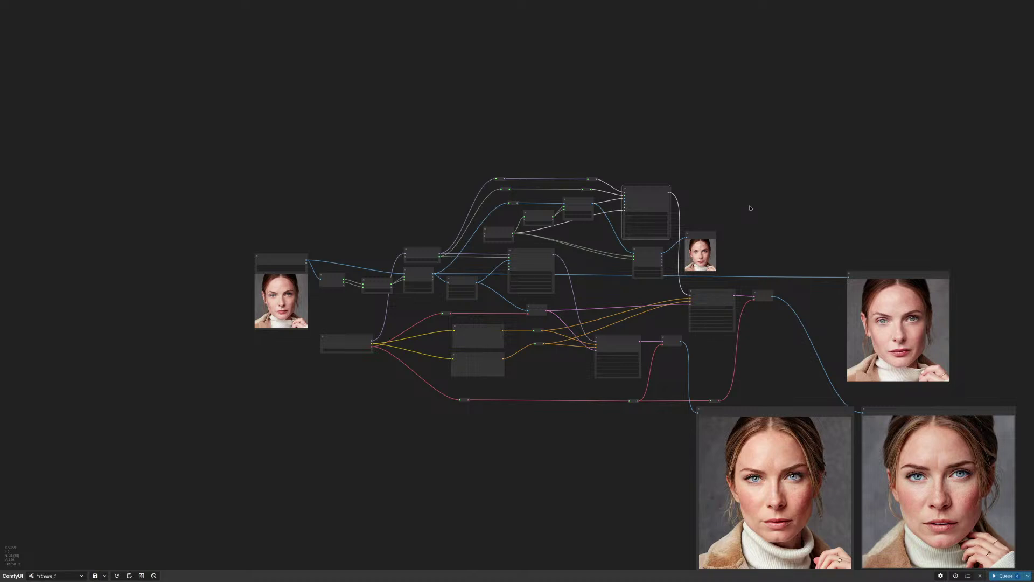
left_click_drag(752, 210, 717, 155)
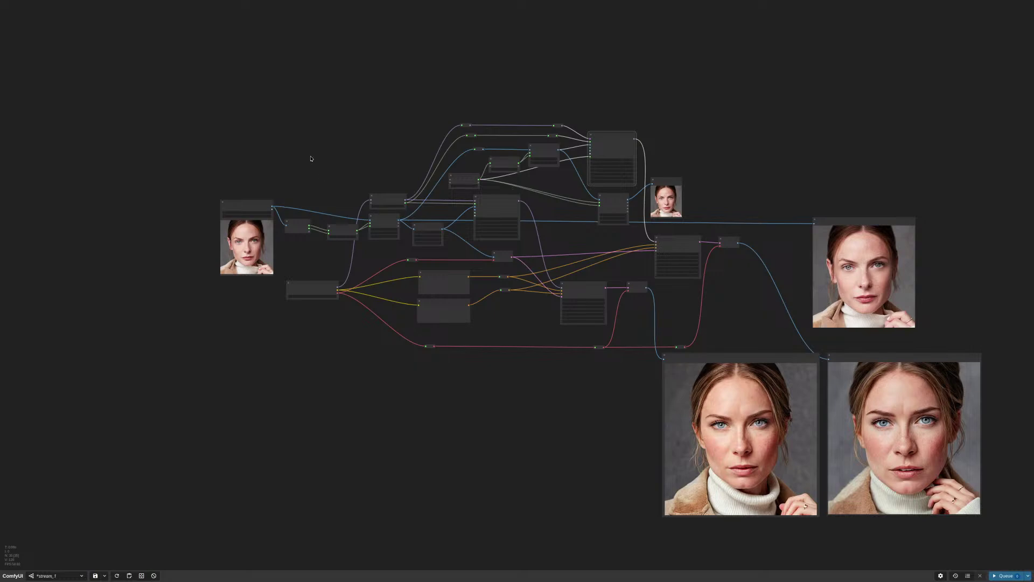
left_click_drag(310, 158, 548, 276)
scroll(547, 283, "up", 6)
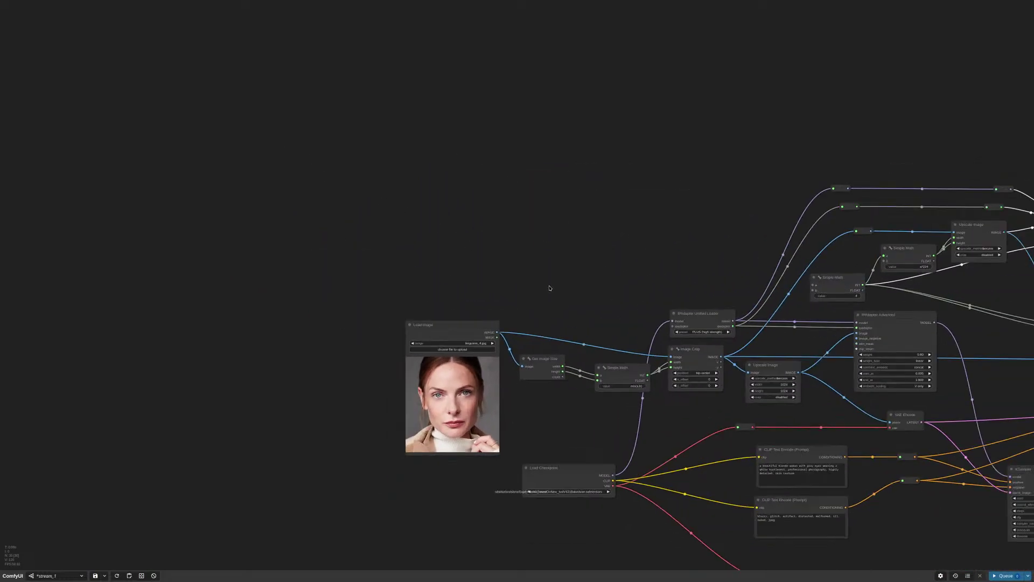
scroll(549, 288, "down", 5)
scroll(553, 324, "up", 4)
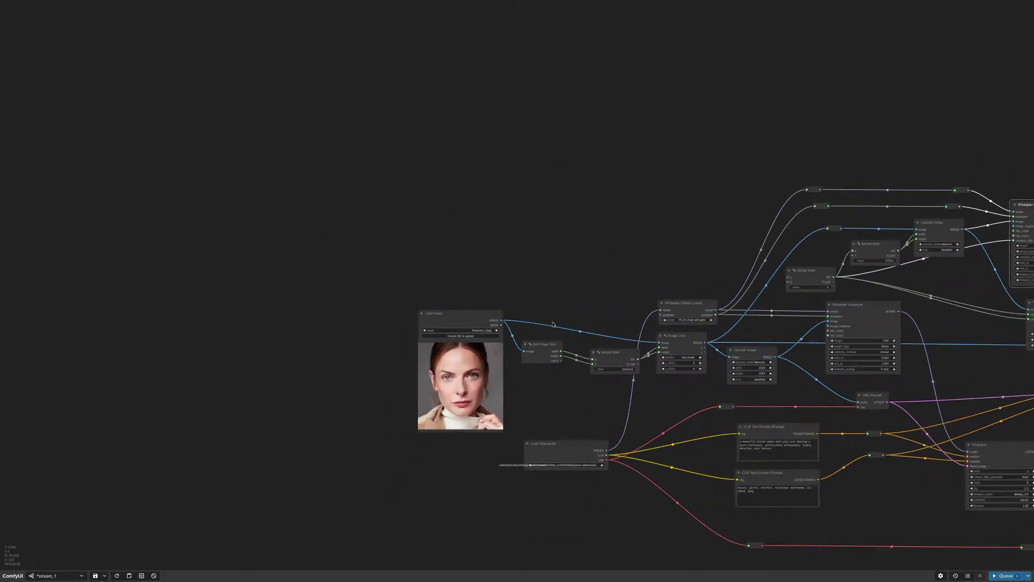
Duplicate the Load Image node and place the copy in the empty area above the workflow
scroll(553, 324, "up", 2)
scroll(554, 312, "down", 4)
left_click_drag(559, 303, 388, 307)
scroll(450, 242, "down", 2)
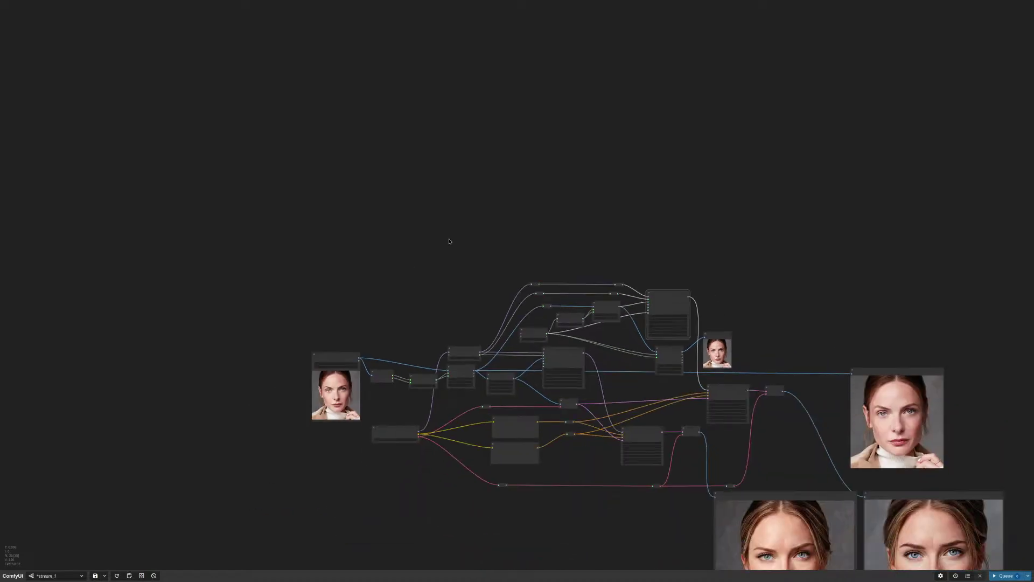
left_click_drag(517, 255, 528, 281)
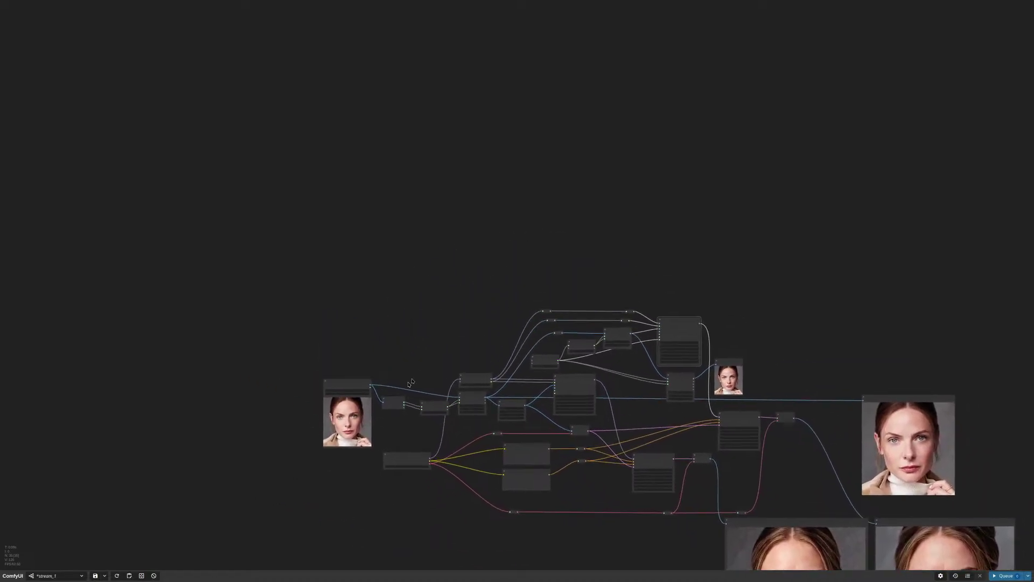
left_click_drag(353, 390, 458, 141)
left_click_drag(489, 413, 541, 438)
Examine the existing workflow from the Load Image node through the crop, math and upscale nodes to the IPAdapter nodes
scroll(542, 440, "up", 7)
scroll(543, 410, "down", 6)
scroll(543, 401, "down", 1)
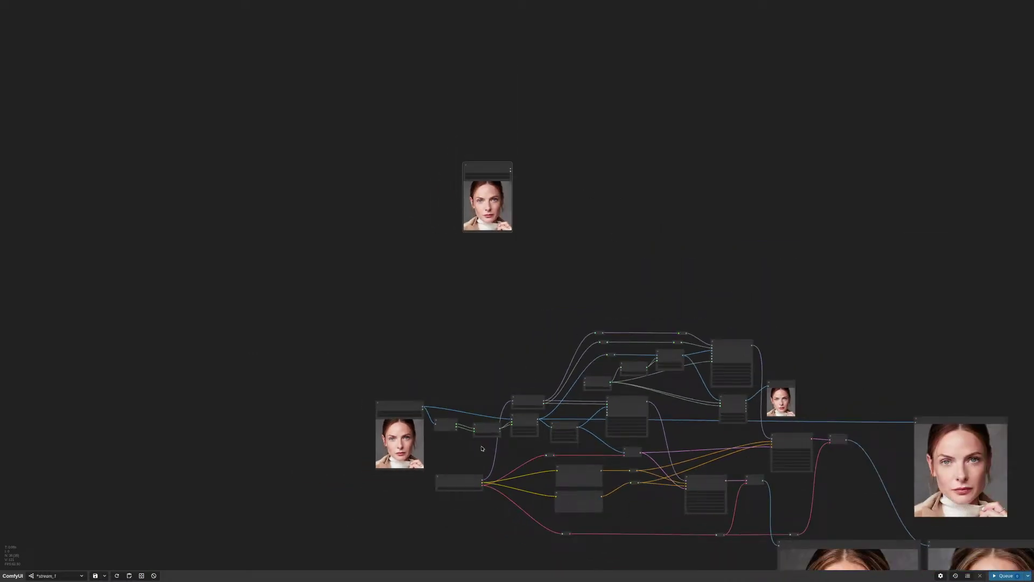
scroll(482, 449, "up", 8)
scroll(481, 448, "down", 2)
scroll(481, 448, "up", 3)
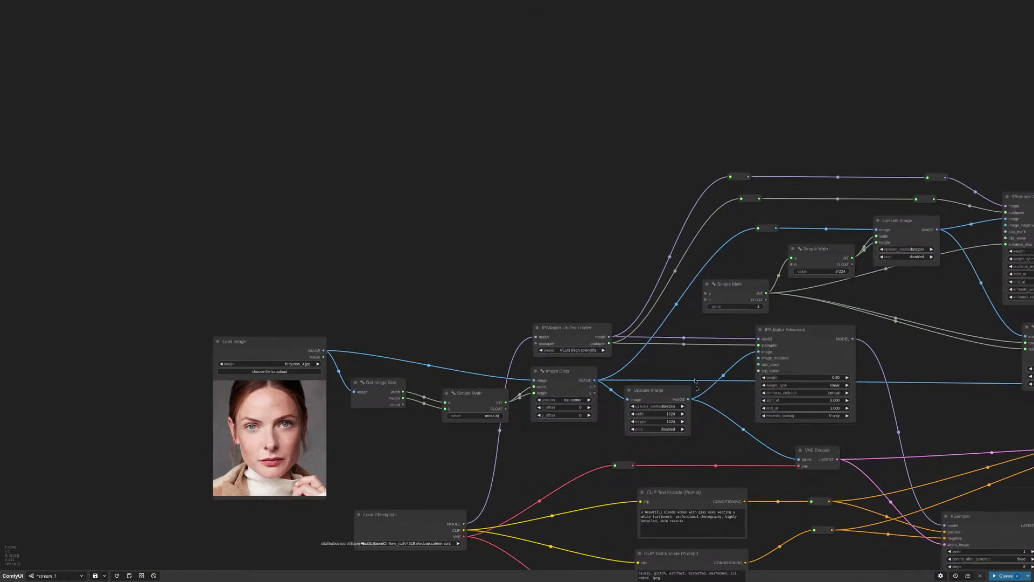
left_click_drag(586, 149, 627, 386)
scroll(646, 408, "down", 3)
left_click_drag(711, 249, 708, 174)
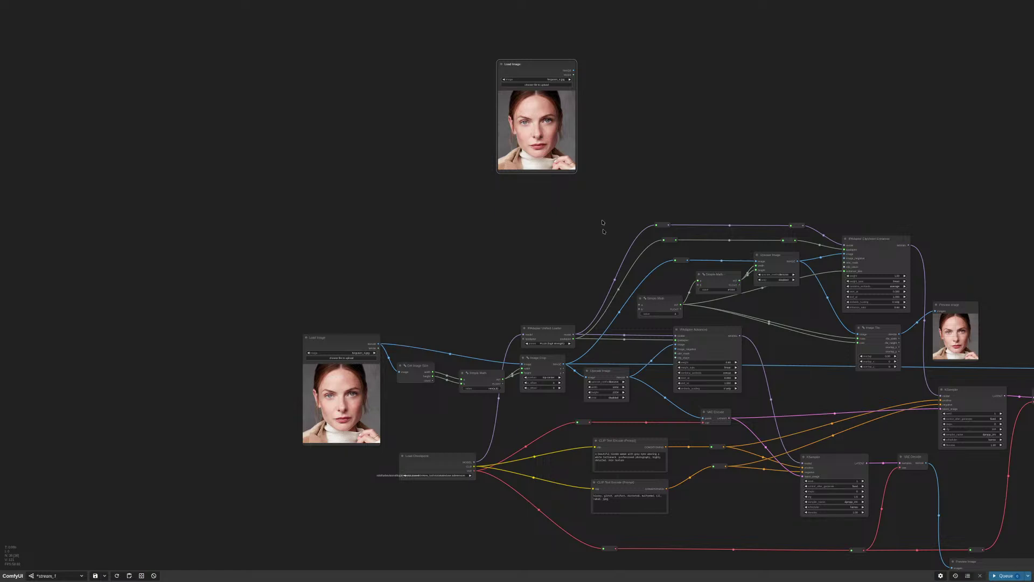
scroll(603, 223, "up", 4)
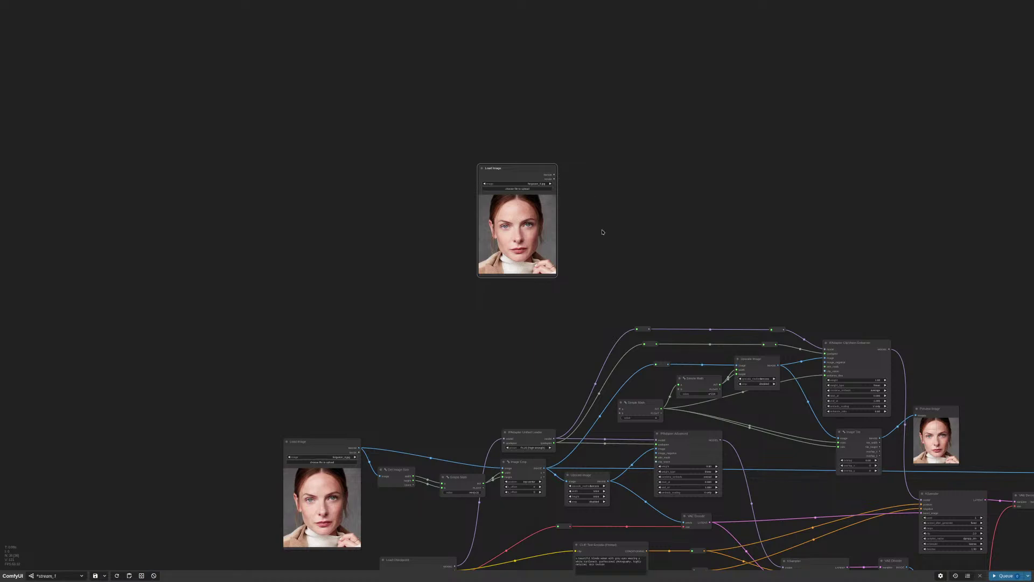
Shift the copied Load Image node further left in the empty area above the workflow
left_click_drag(517, 165, 501, 159)
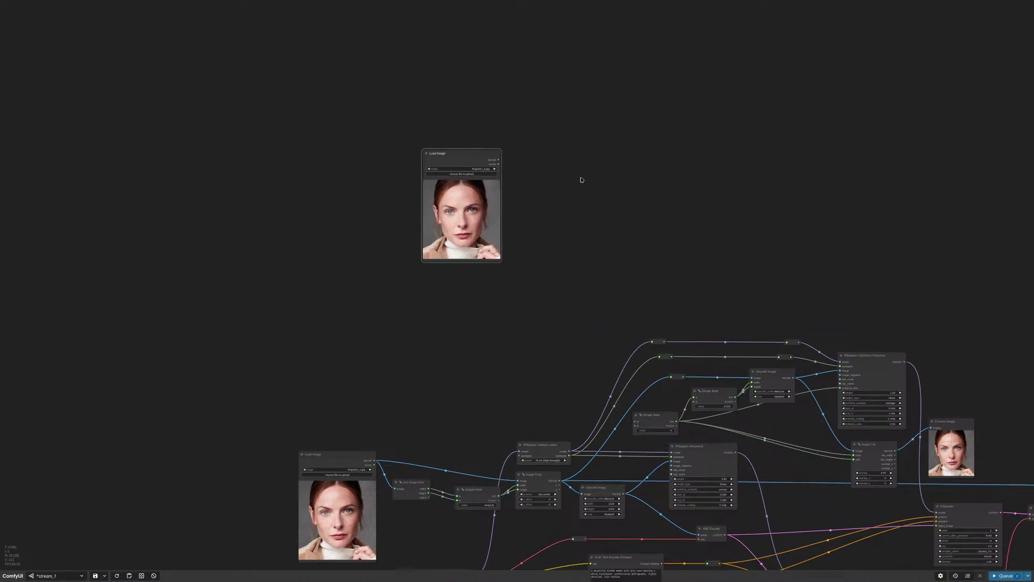
scroll(561, 199, "up", 5)
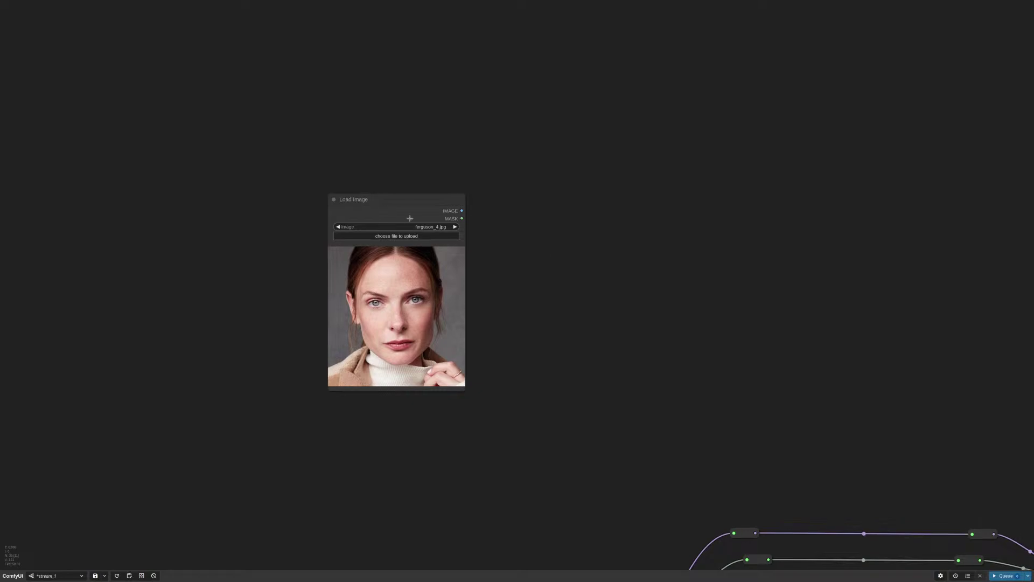
left_click_drag(416, 201, 410, 199)
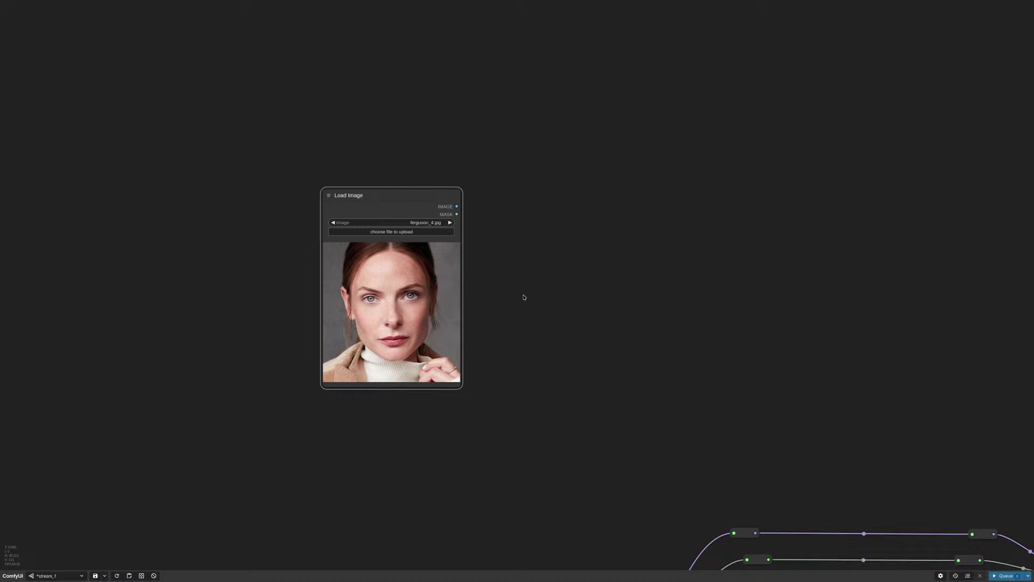
scroll(522, 295, "down", 5)
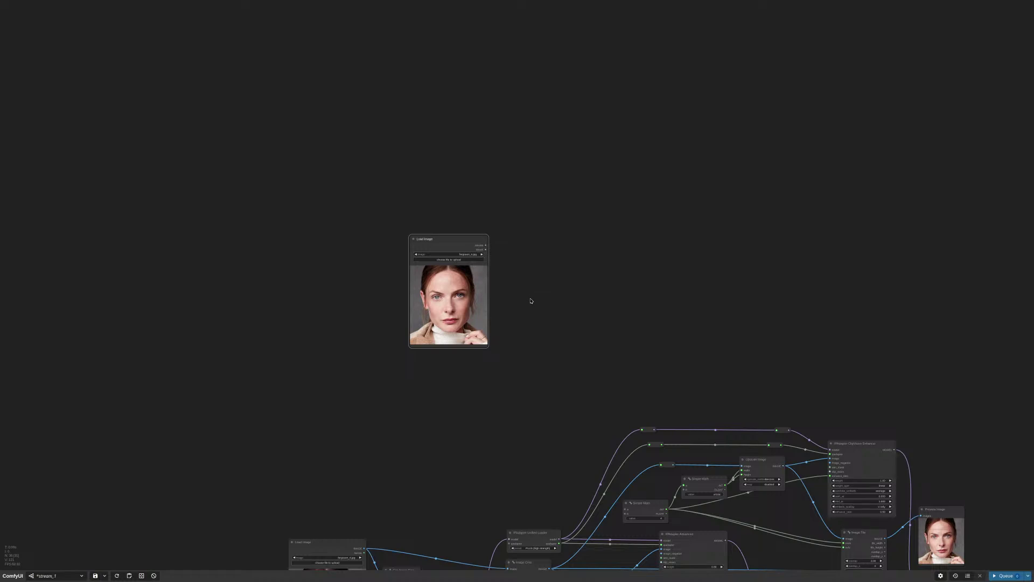
scroll(526, 302, "down", 2)
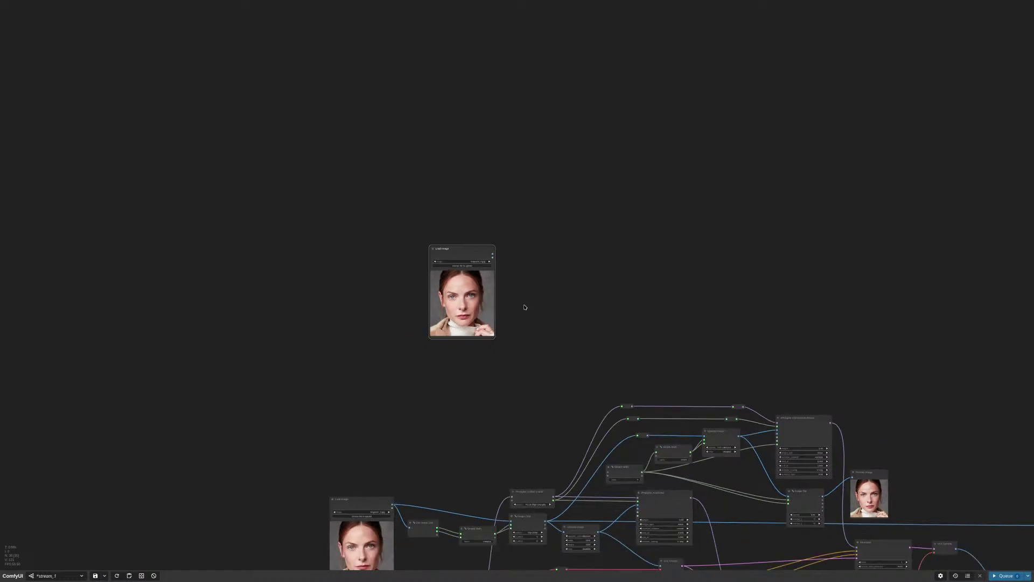
left_click_drag(524, 305, 567, 276)
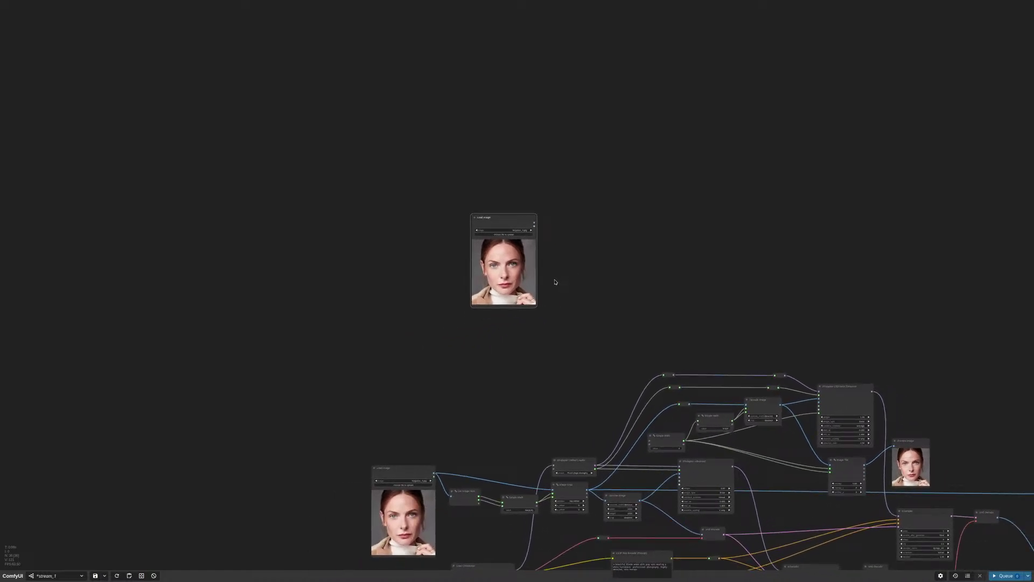
scroll(557, 233, "up", 3)
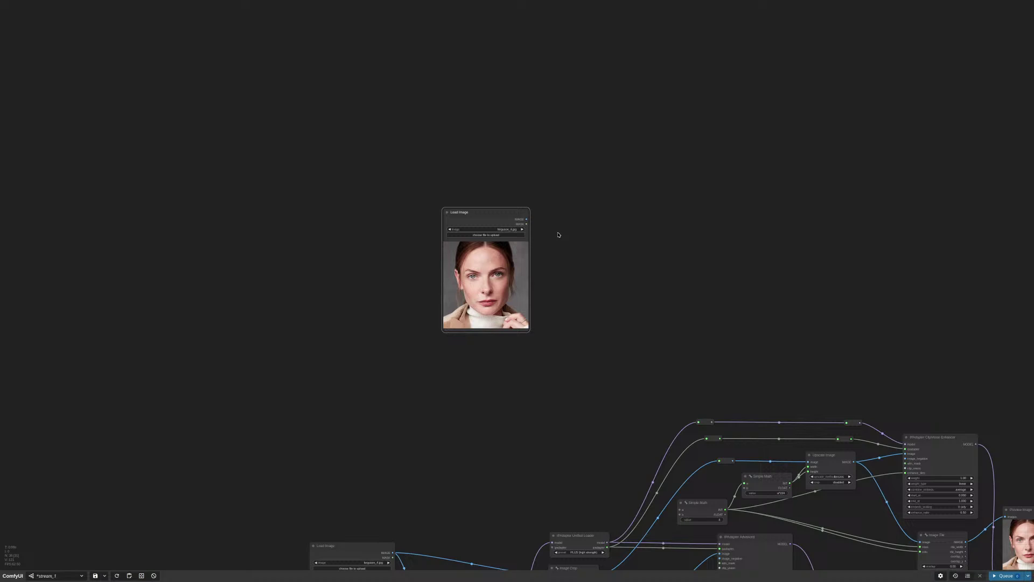
scroll(558, 234, "down", 1)
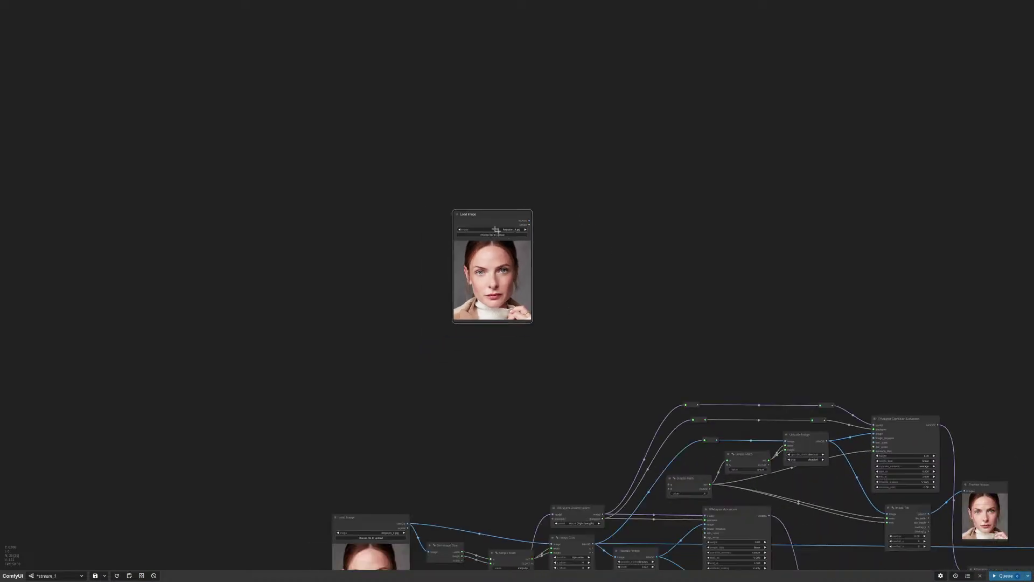
scroll(496, 230, "down", 2)
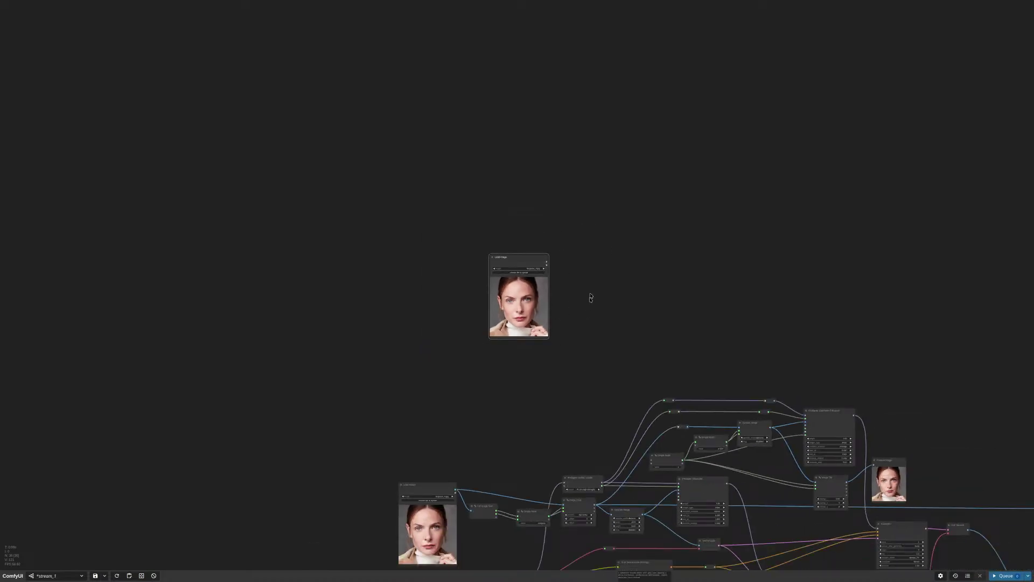
Load woman_brown_dress.jpg in the copied Load Image node
scroll(571, 297, "up", 1)
scroll(571, 297, "up", 6)
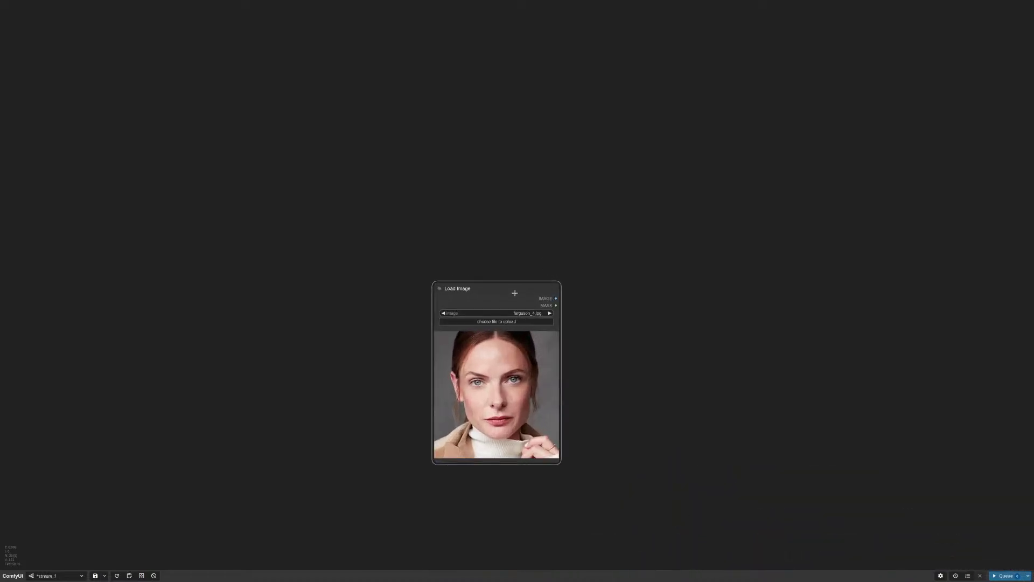
scroll(591, 360, "down", 4)
left_click(563, 322)
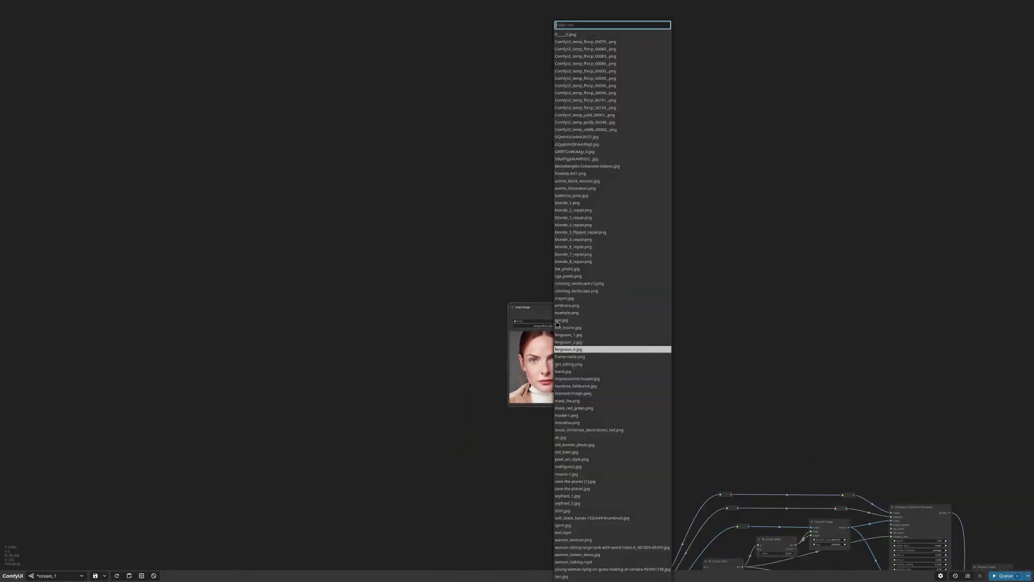
type("brow")
key("Return")
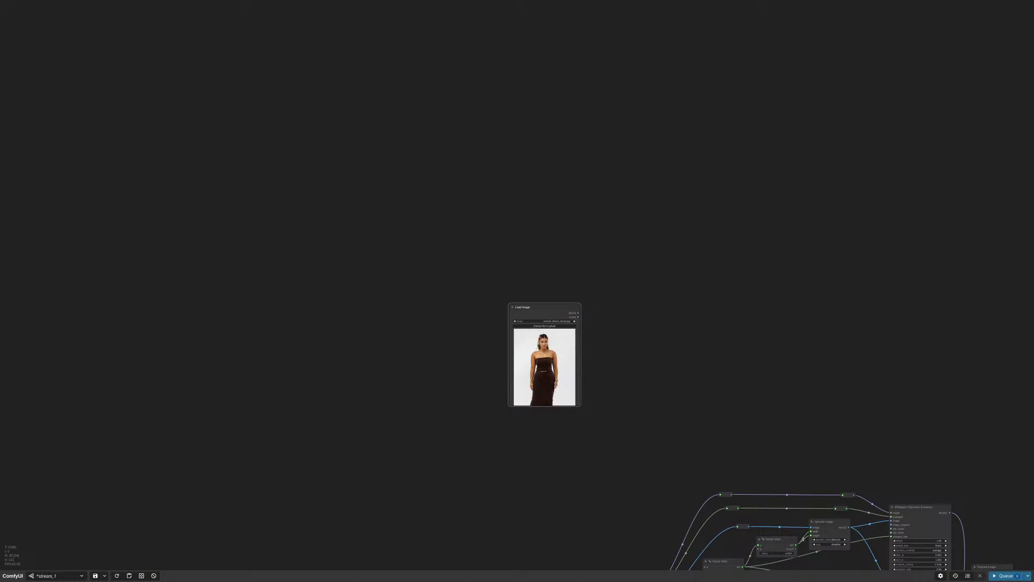
Enlarge the copied Load Image node for a bigger preview and move it up and to the left
left_click_drag(544, 366, 521, 325)
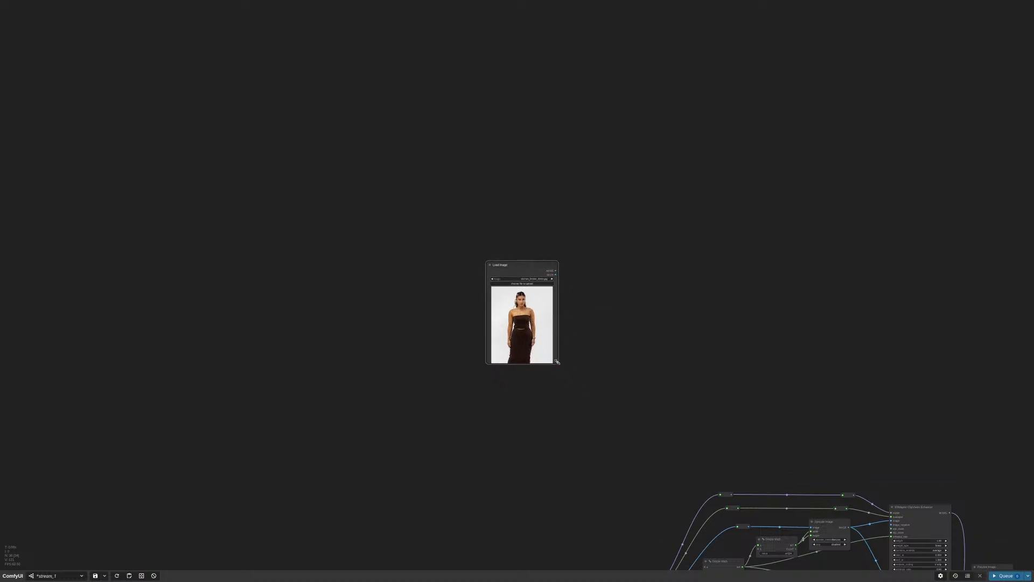
left_click_drag(558, 364, 595, 425)
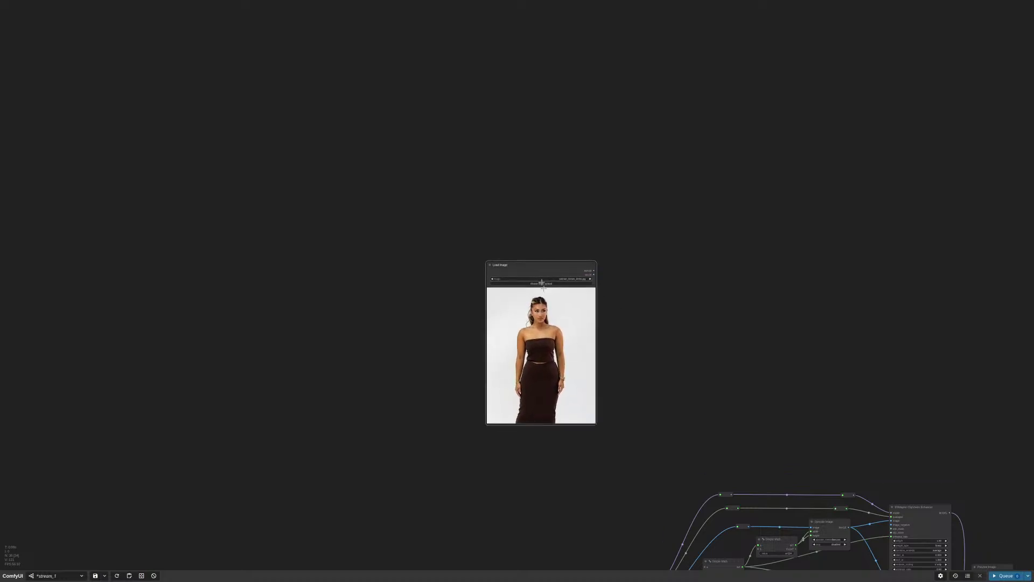
left_click_drag(551, 269, 508, 220)
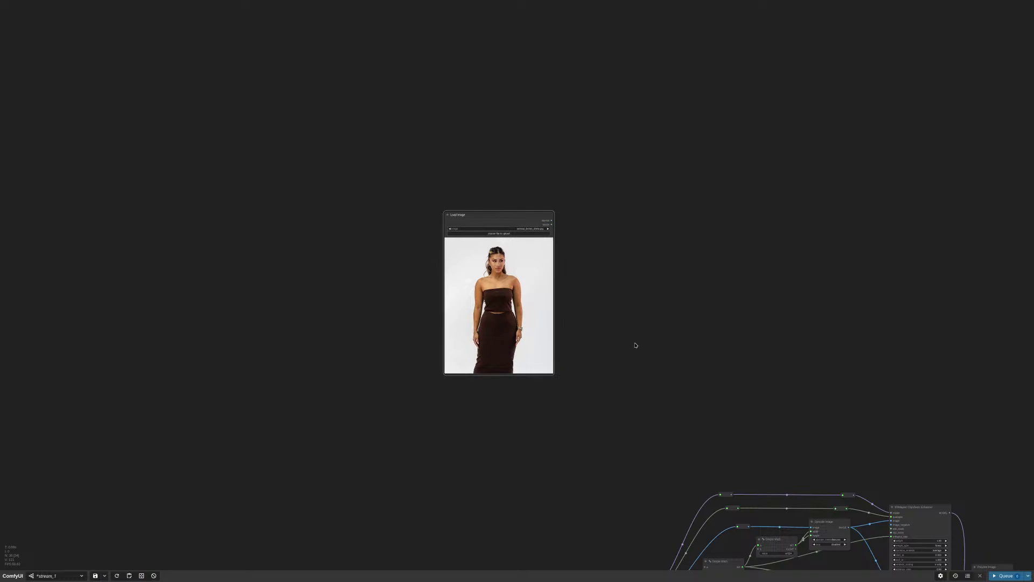
Add a Get Image Size node beside the copied Load Image node and feed it the loaded image
scroll(639, 383, "down", 1)
scroll(606, 226, "up", 4)
double_click(620, 255)
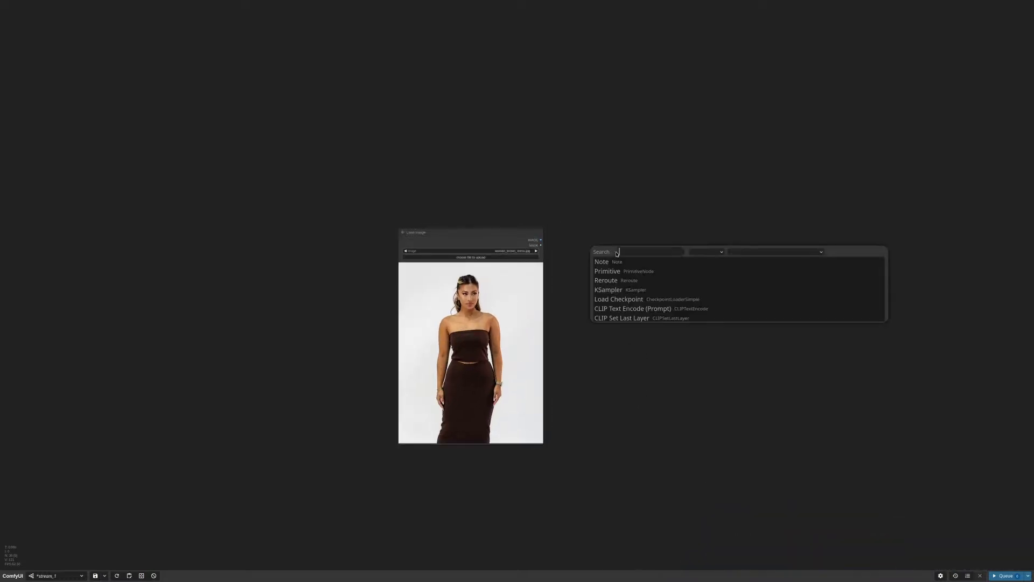
left_click(633, 228)
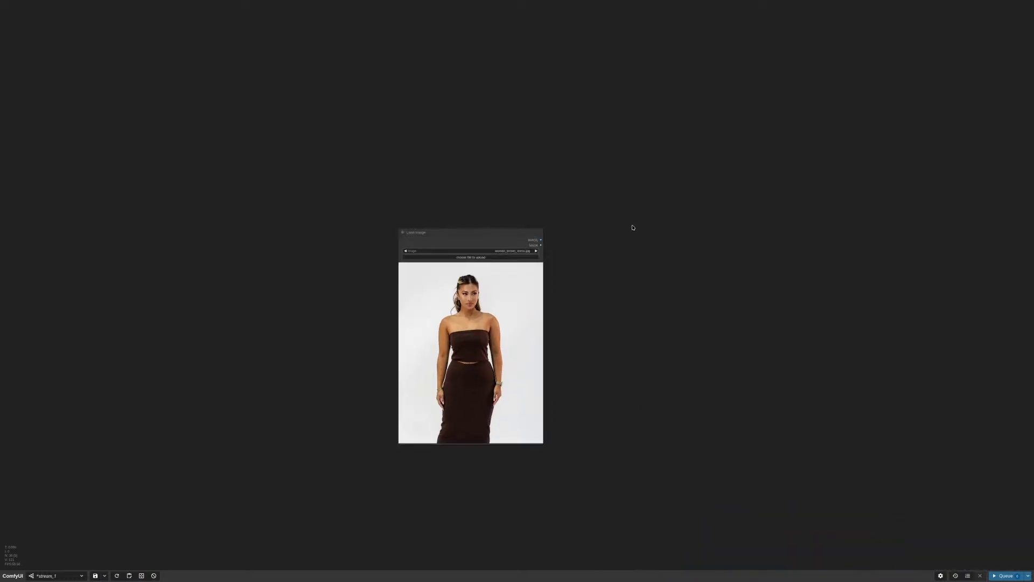
double_click(648, 269)
type("getim")
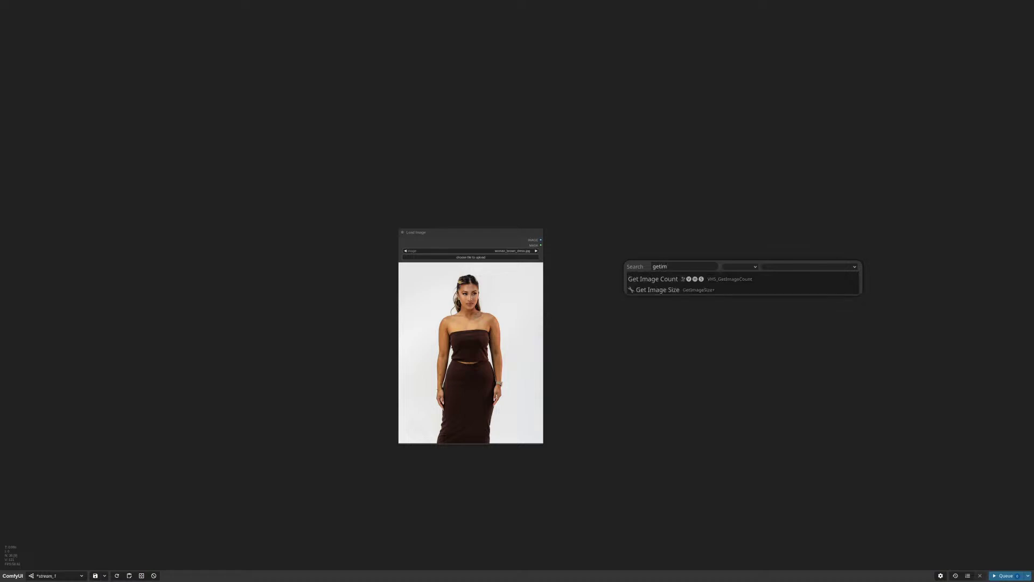
key("Down")
key("Return")
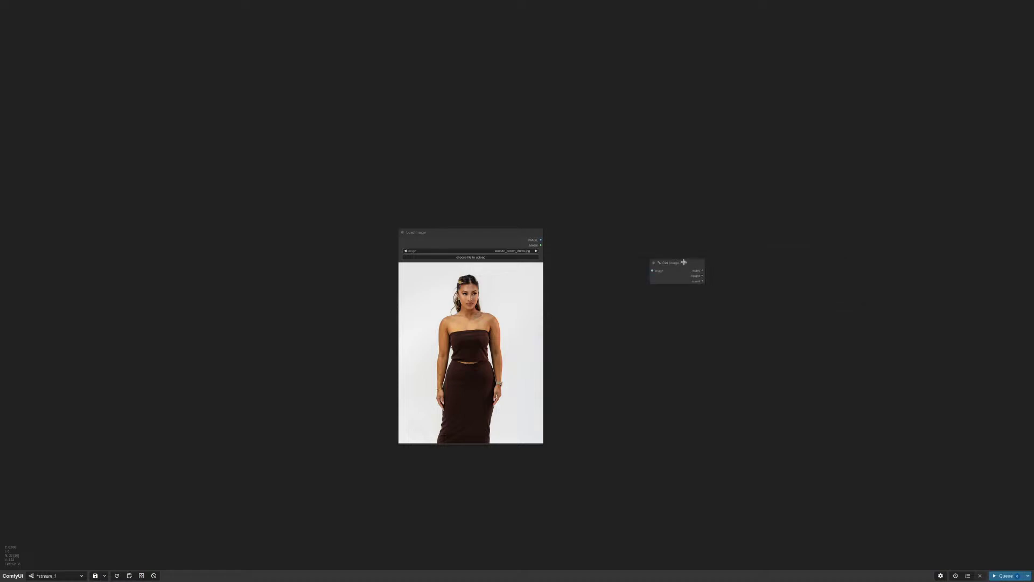
left_click_drag(684, 262, 606, 233)
scroll(614, 226, "up", 3)
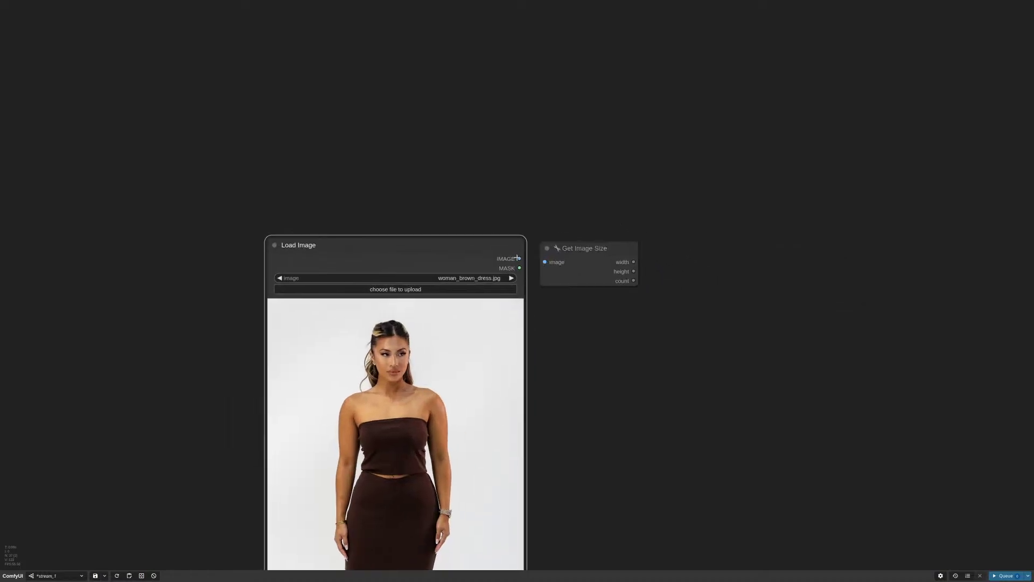
left_click_drag(487, 256, 545, 255)
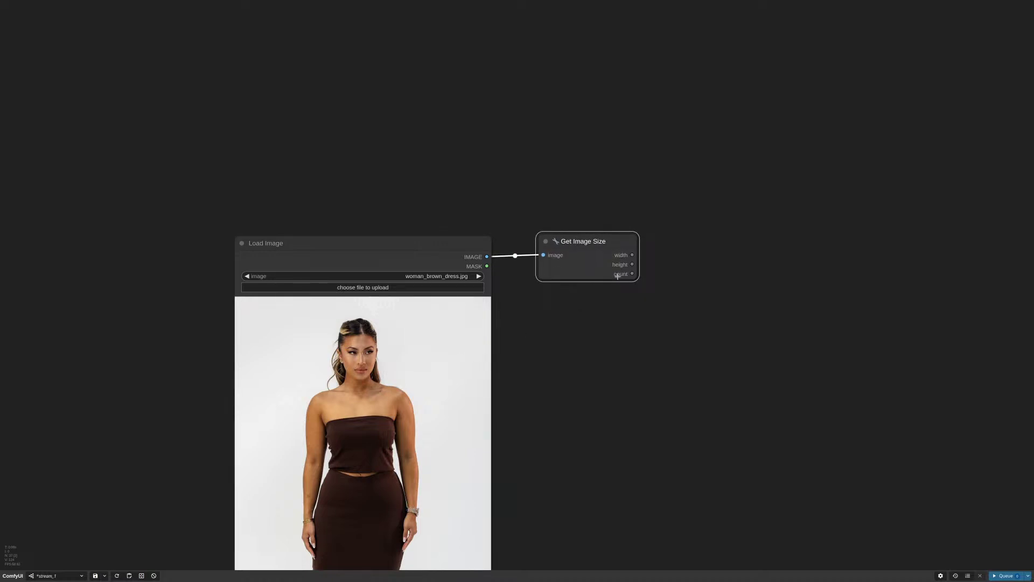
Add a Simple Math node and place it to the right of the new Get Image Size node
scroll(602, 328, "down", 10)
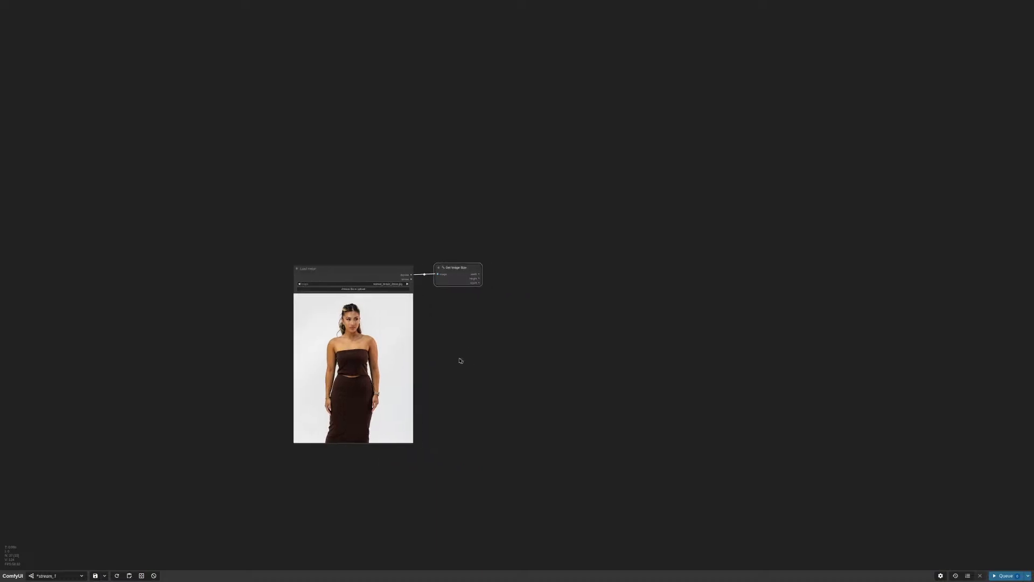
scroll(509, 430, "up", 5)
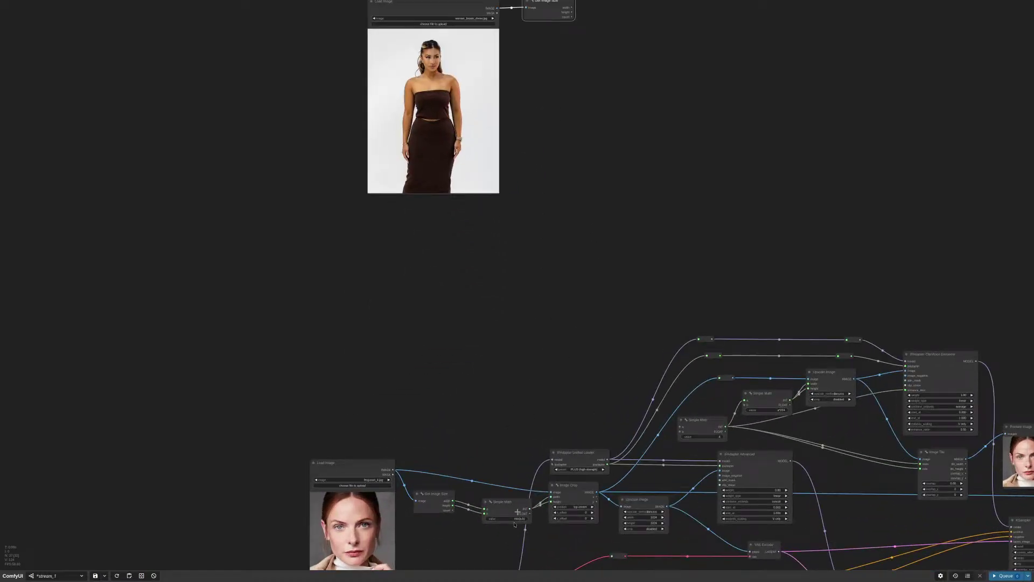
scroll(609, 379, "down", 2)
scroll(595, 194, "up", 5)
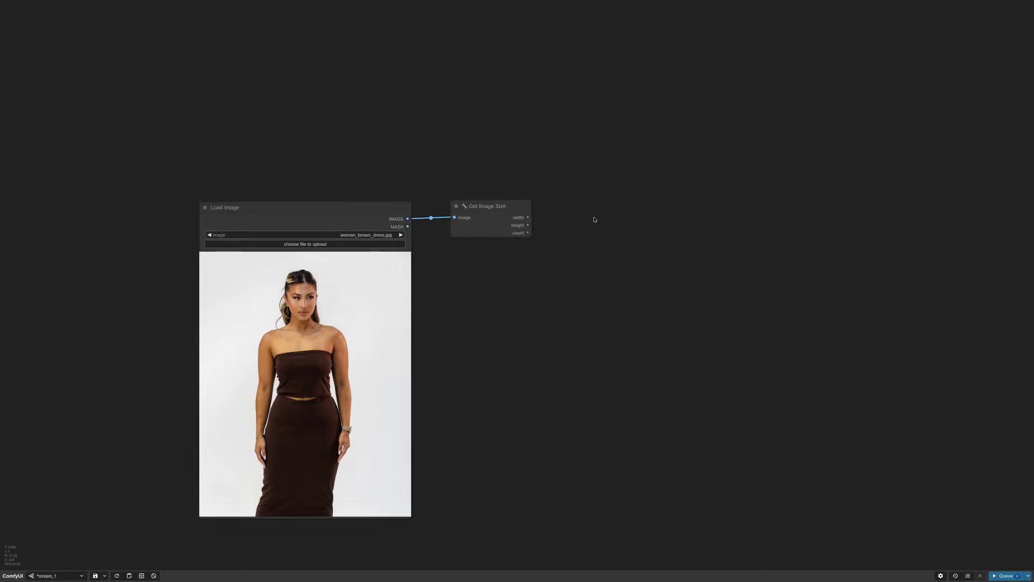
double_click(595, 220)
type("ma")
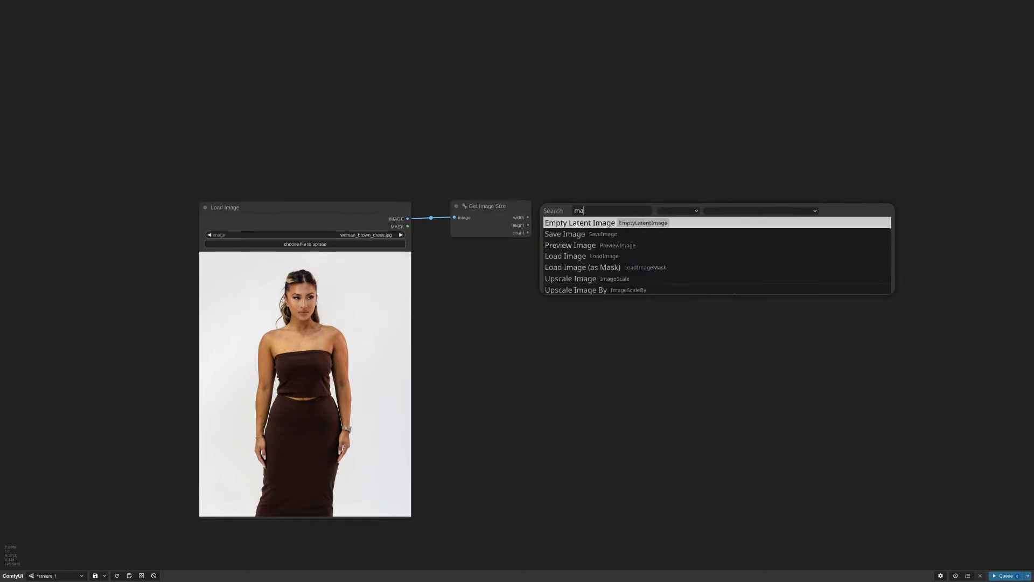
type("th")
key("Return")
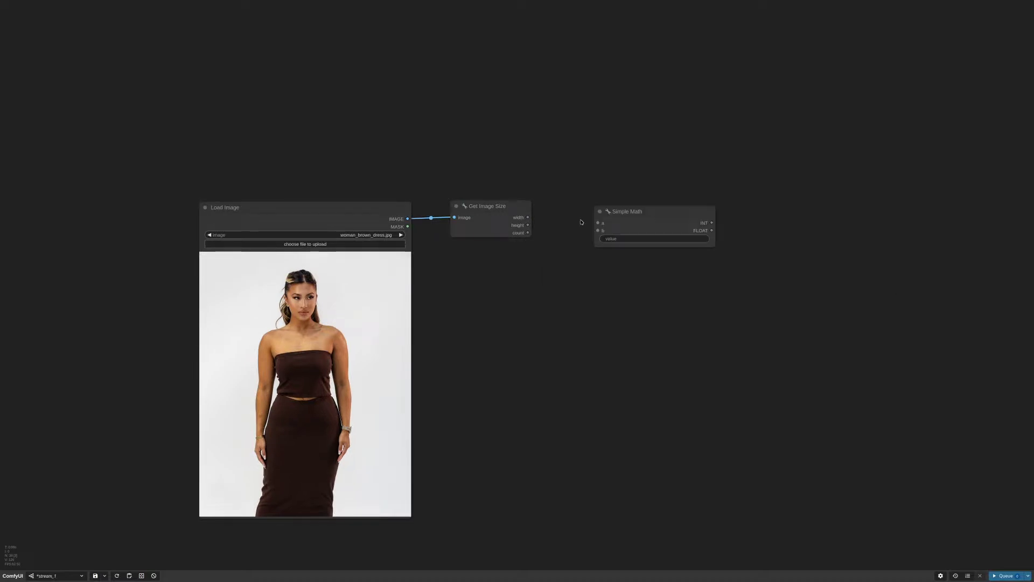
left_click_drag(619, 212, 579, 201)
scroll(585, 163, "up", 1)
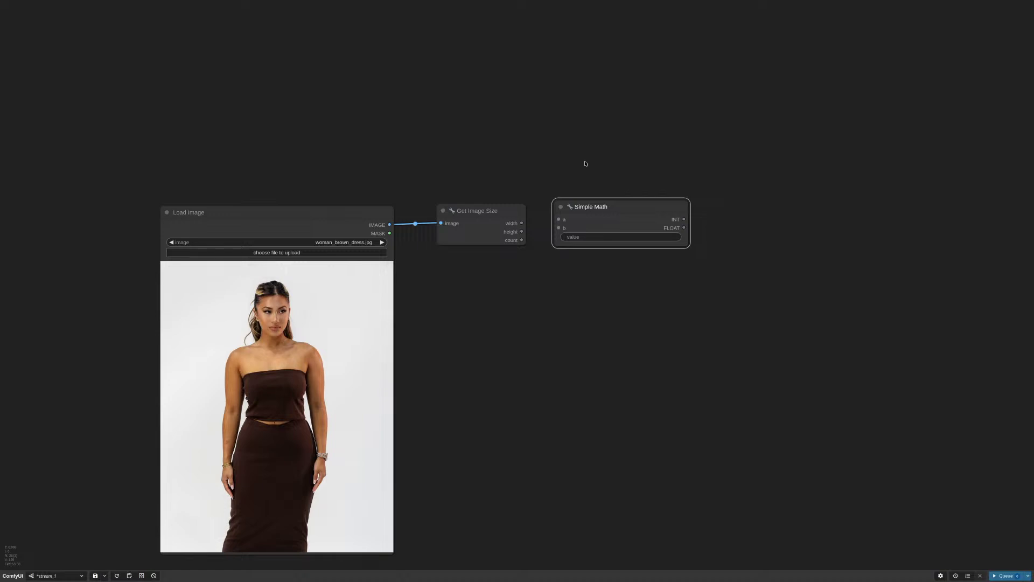
mouse_move(627, 213)
left_mouse_down()
mouse_move(638, 233)
mouse_move(616, 223)
left_mouse_up()
Connect the image width to a and height to b of Simple Math, then narrow the node and align it
scroll(574, 218, "up", 5)
left_click_drag(569, 250, 570, 250)
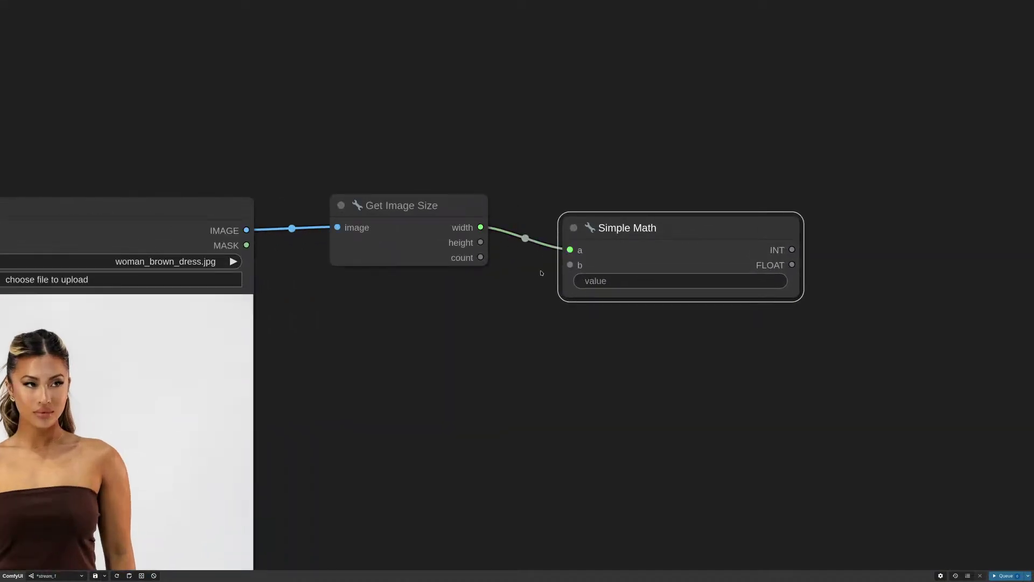
left_click_drag(480, 243, 570, 264)
left_click_drag(792, 296, 670, 205)
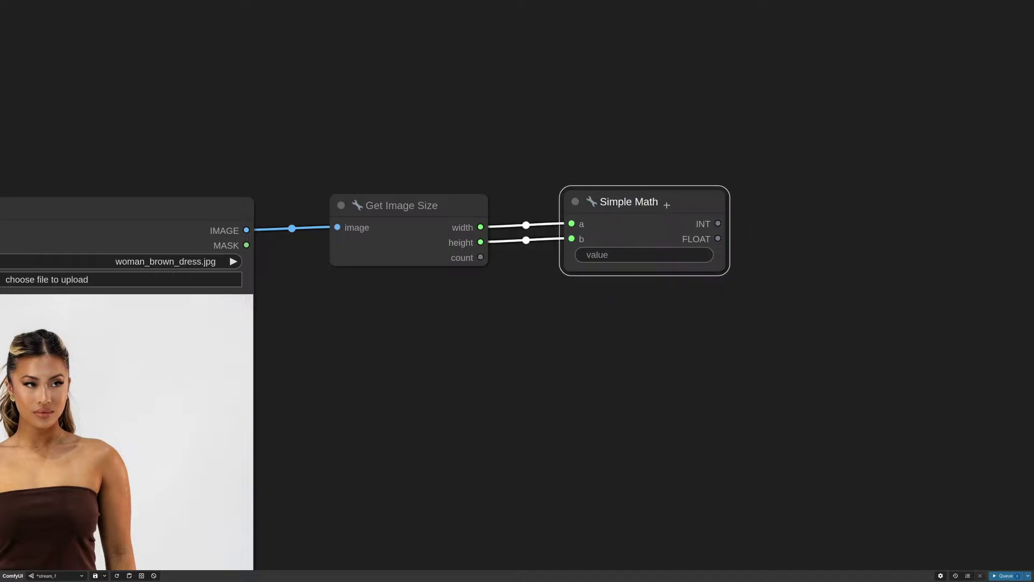
Set the Simple Math expression to min(a,b) and align the node with Get Image Size
left_click(658, 253)
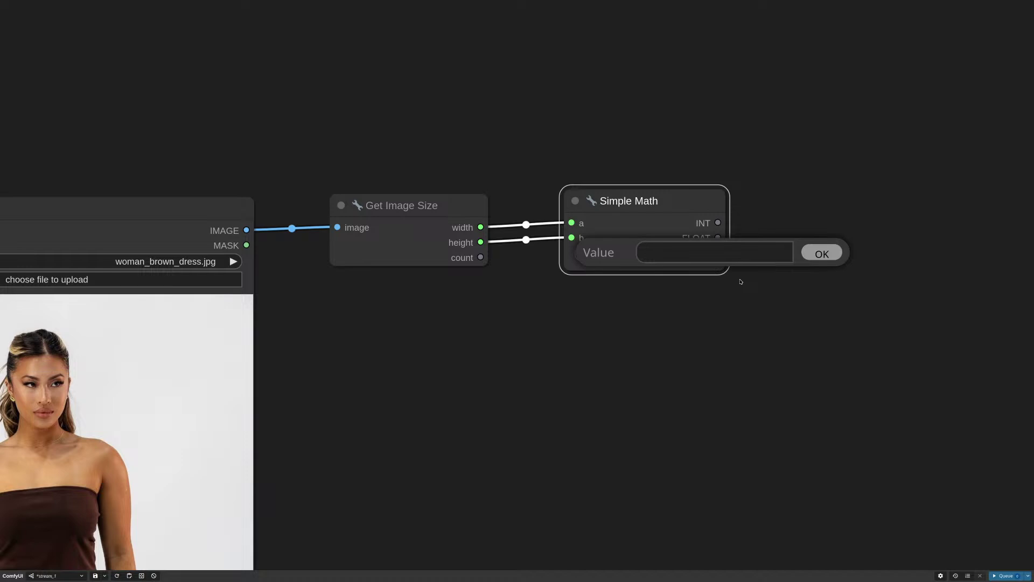
type("min(a,b)")
key("Return")
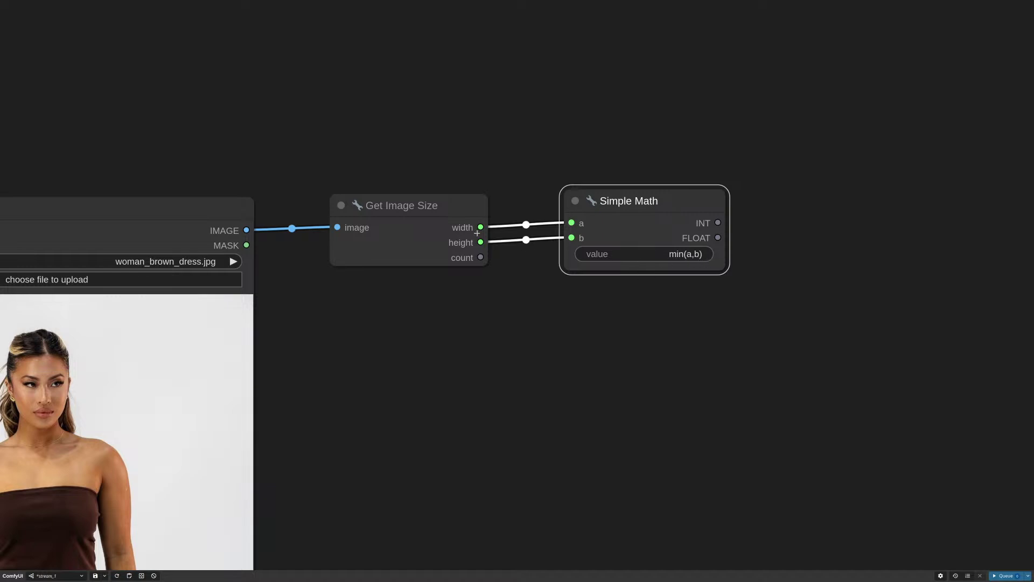
left_click_drag(619, 203, 606, 208)
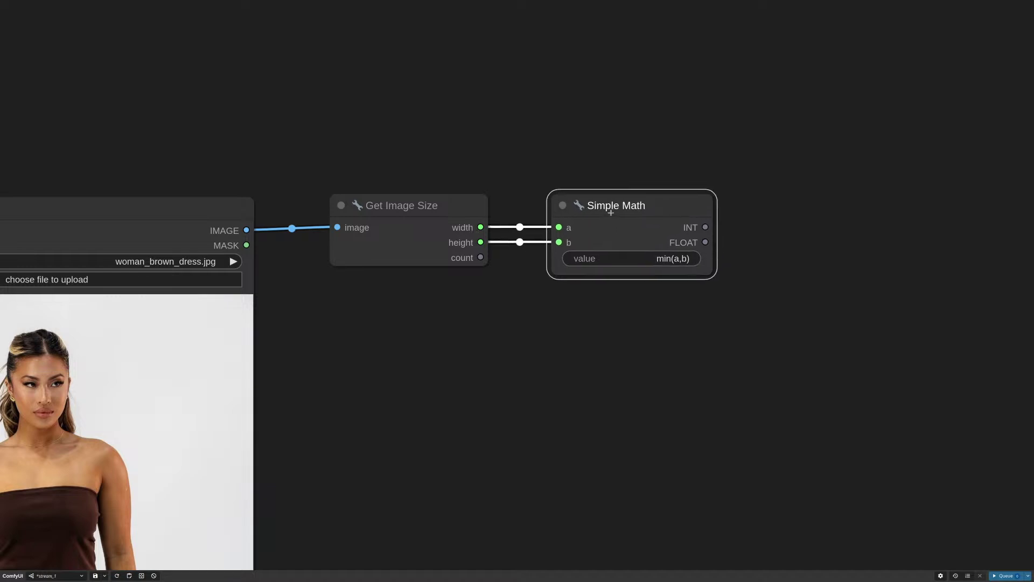
Add an Image Crop node to the right of Simple Math and place it slightly higher
scroll(600, 344, "down", 9)
scroll(641, 304, "down", 8)
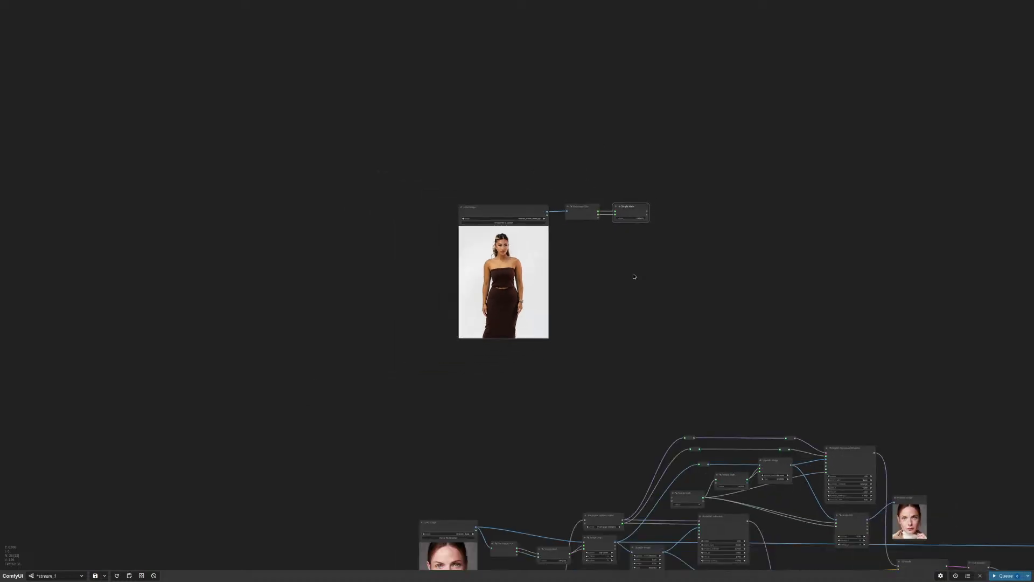
scroll(614, 485, "up", 8)
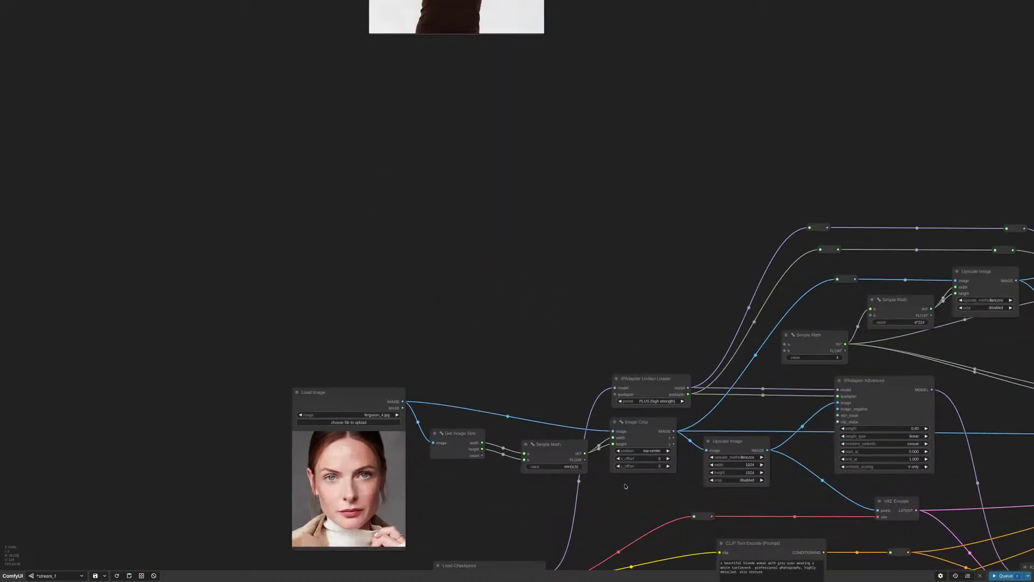
scroll(628, 488, "down", 6)
left_click_drag(677, 194, 612, 356)
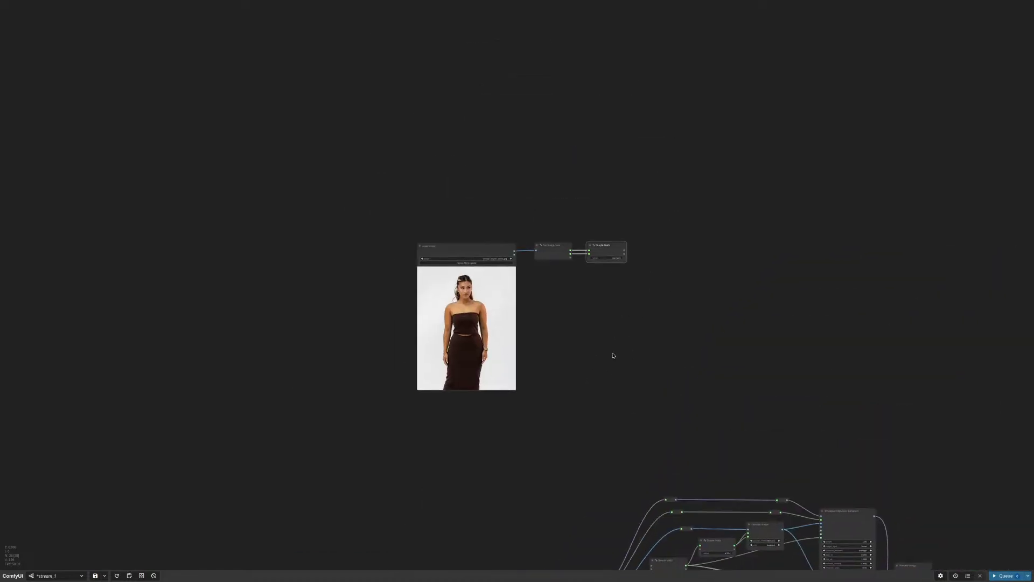
scroll(658, 237, "up", 6)
double_click(656, 262)
type("imag")
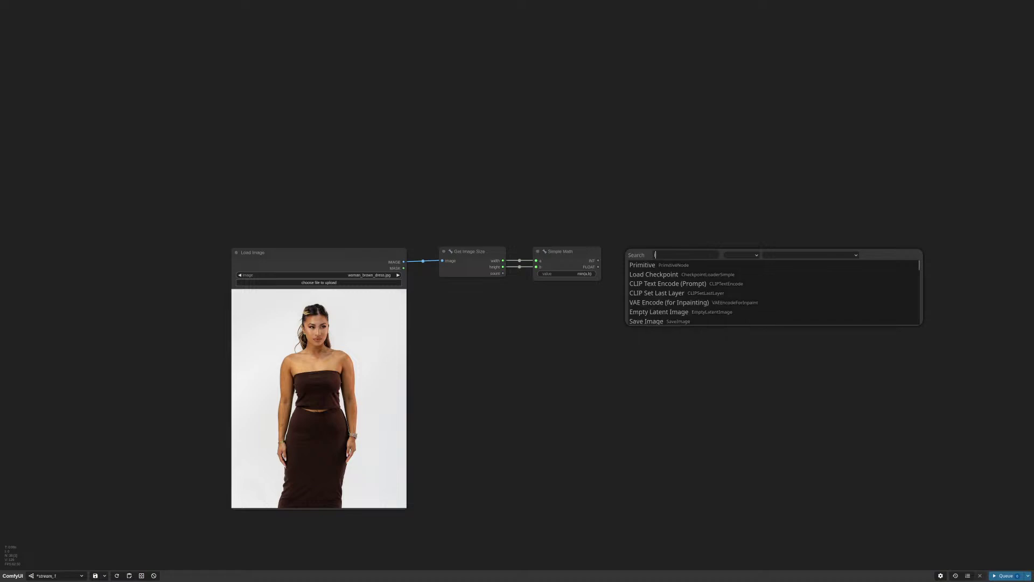
type("ecr")
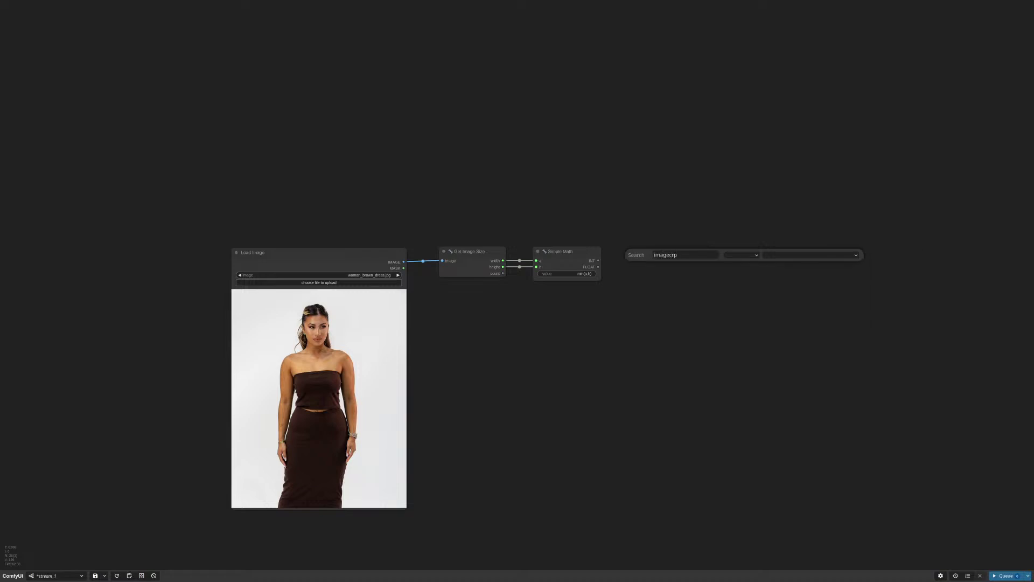
left_click(656, 275)
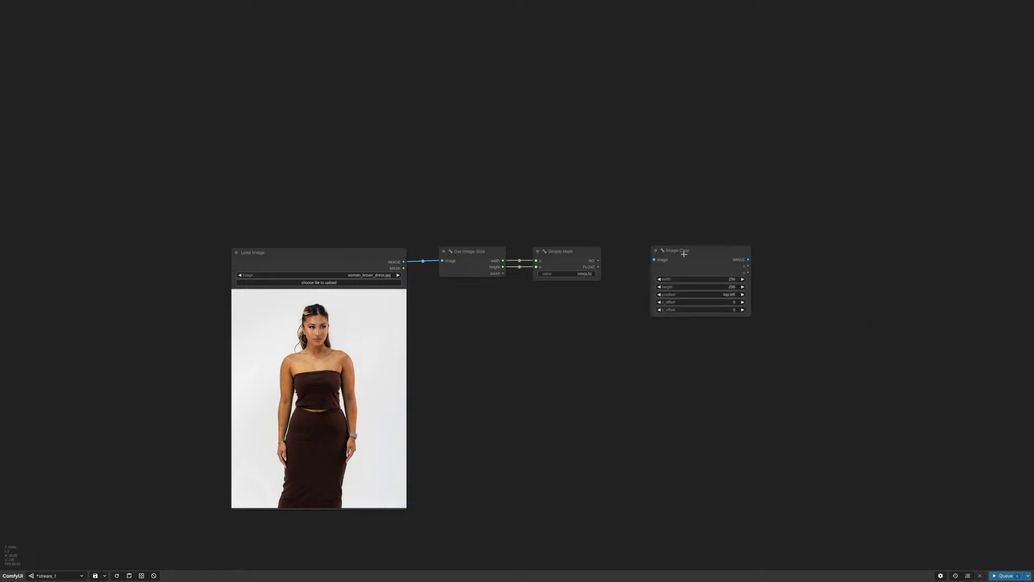
scroll(654, 252, "up", 5)
left_click_drag(654, 251, 662, 256)
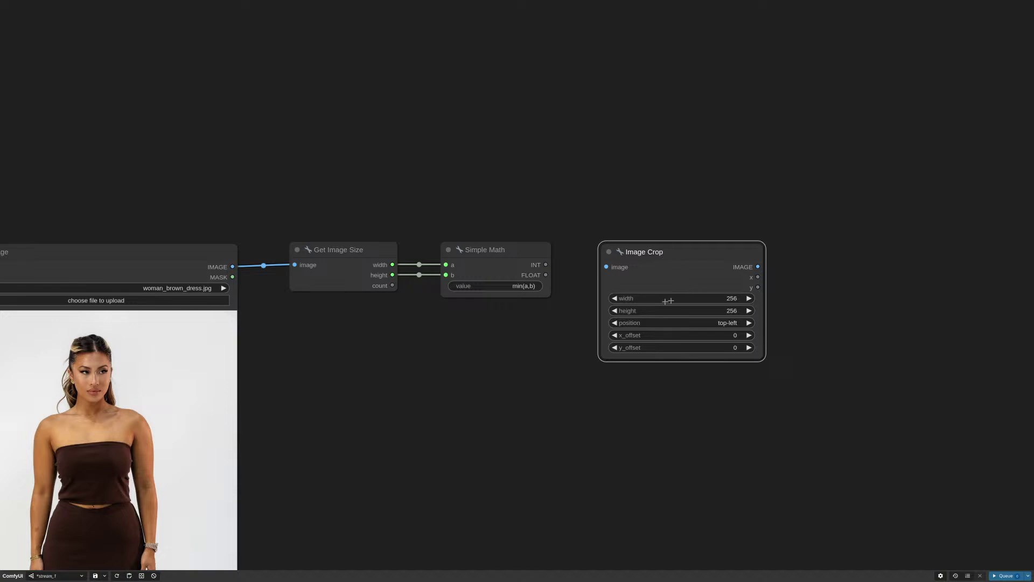
left_click_drag(694, 290, 698, 271)
scroll(698, 271, "up", 2)
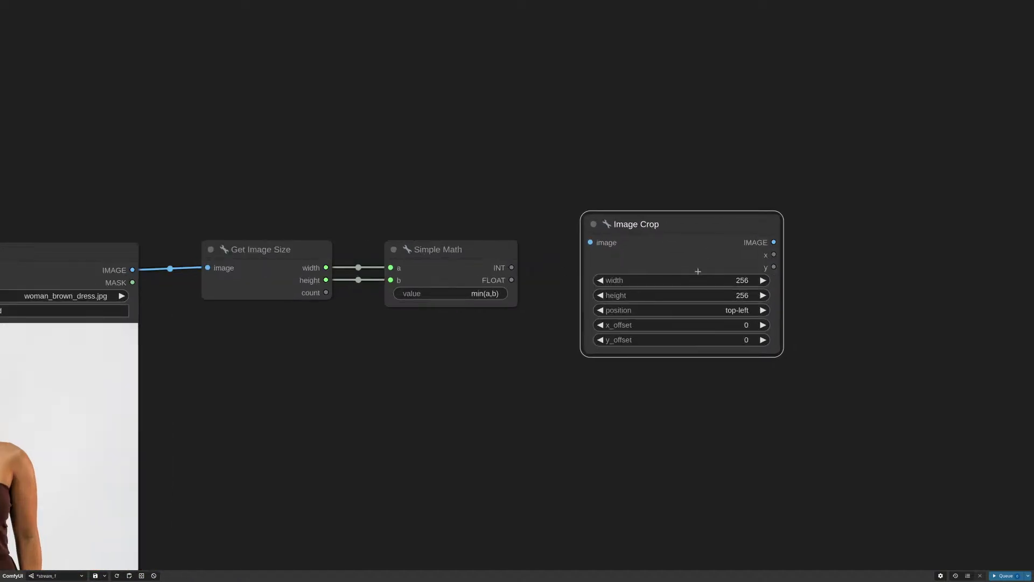
Convert the width widget of the Image Crop node to an input
right_click(698, 271)
left_click(727, 374)
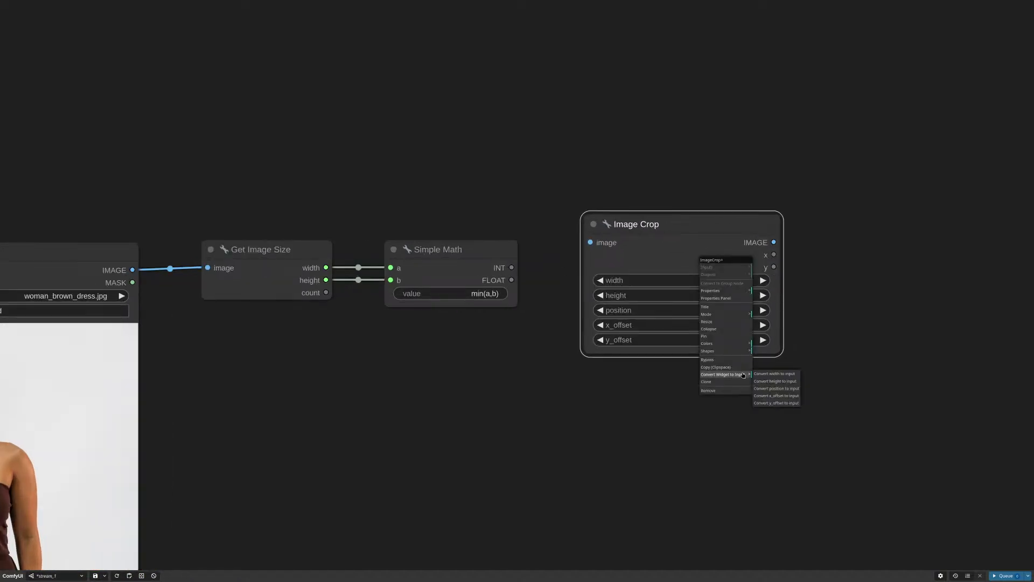
left_click(791, 375)
Convert the position widget of the Image Crop node to an input
right_click(658, 272)
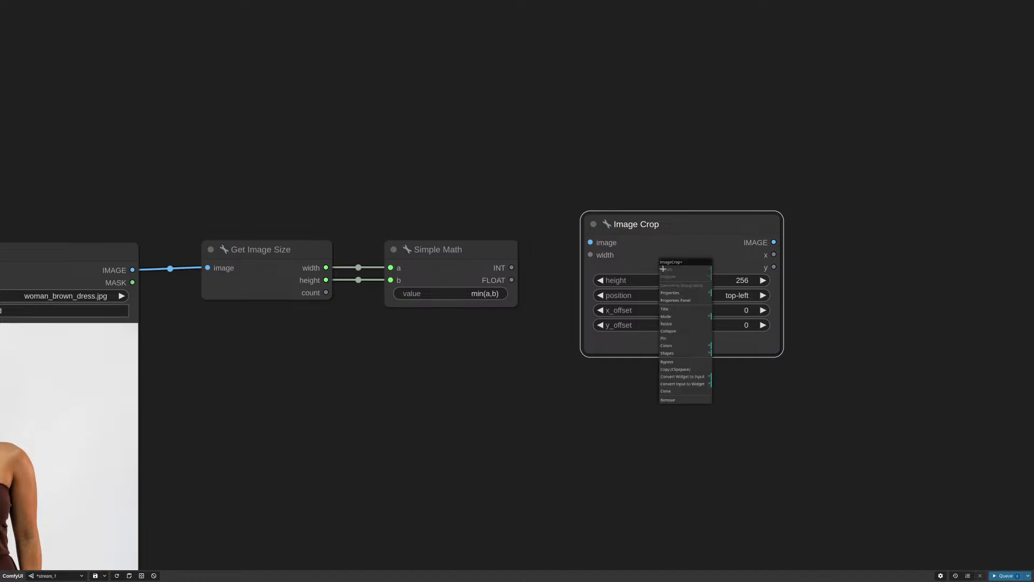
left_click(700, 377)
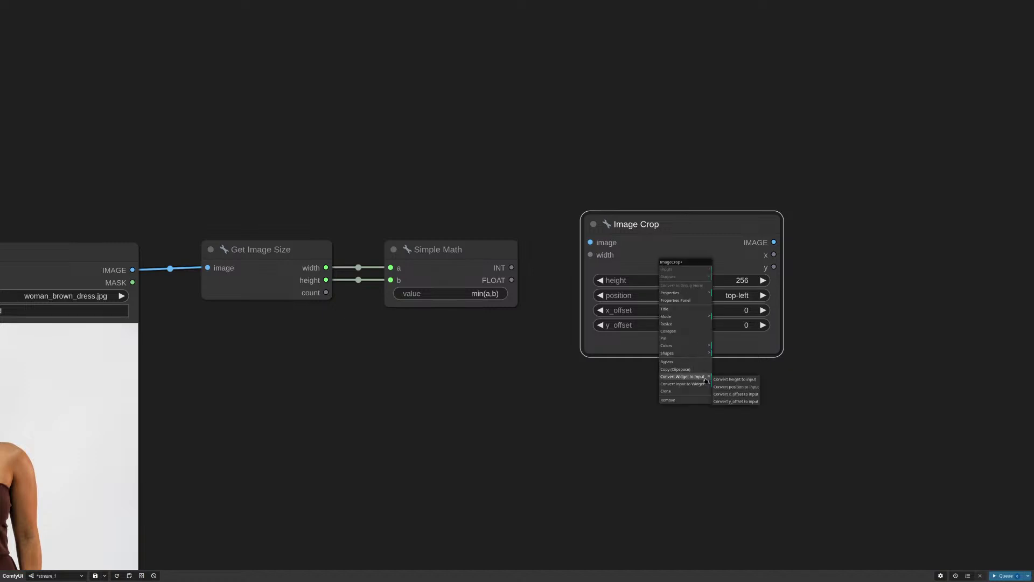
left_click(736, 387)
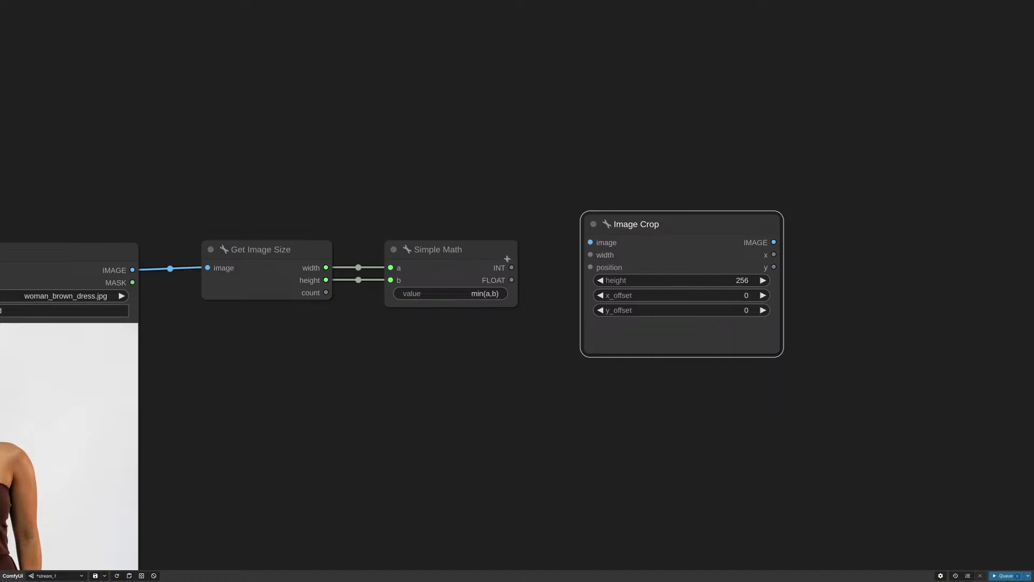
Connect the Simple Math INT output to the Image Crop width and turn the position input back into a widget
left_click_drag(511, 267, 590, 254)
right_click(653, 268)
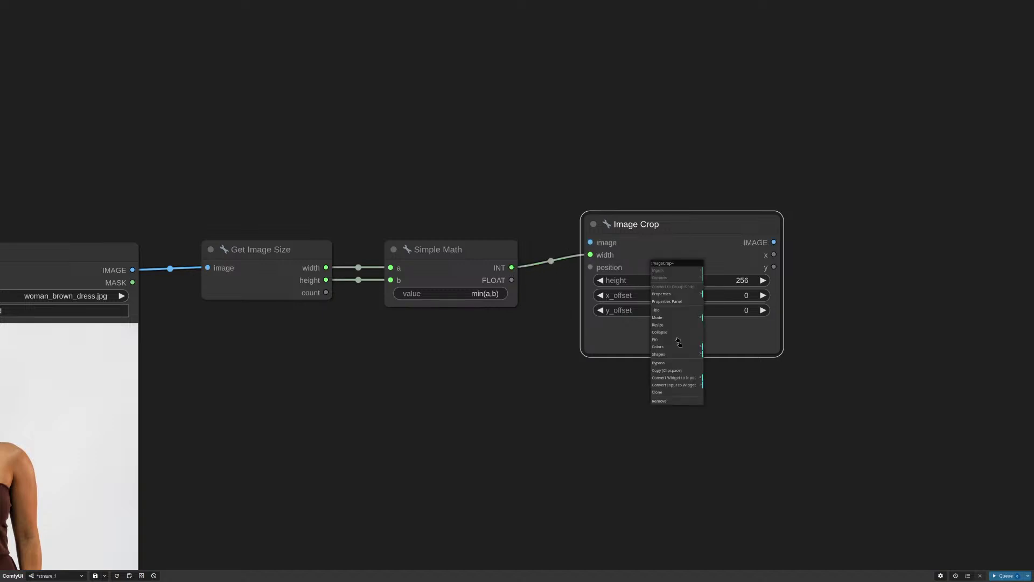
left_click(688, 378)
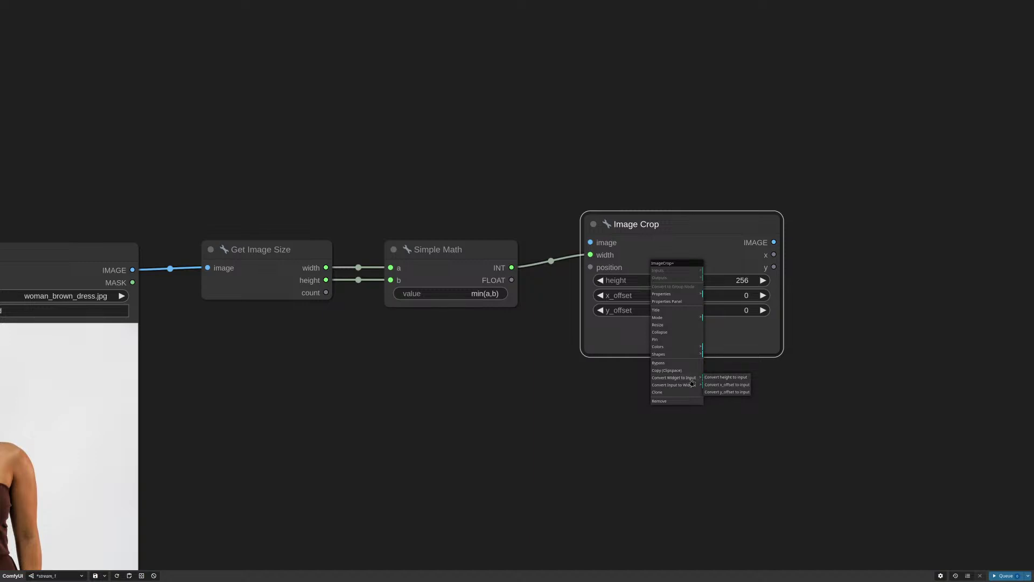
left_click(690, 385)
left_click(728, 392)
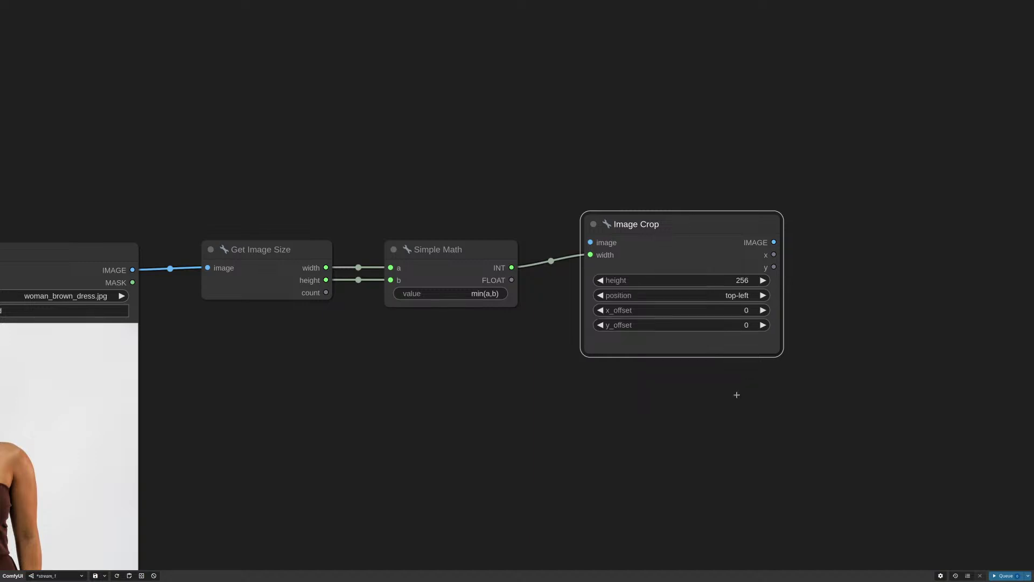
Convert the height widget of the Image Crop node to an input
right_click(672, 269)
left_click(695, 375)
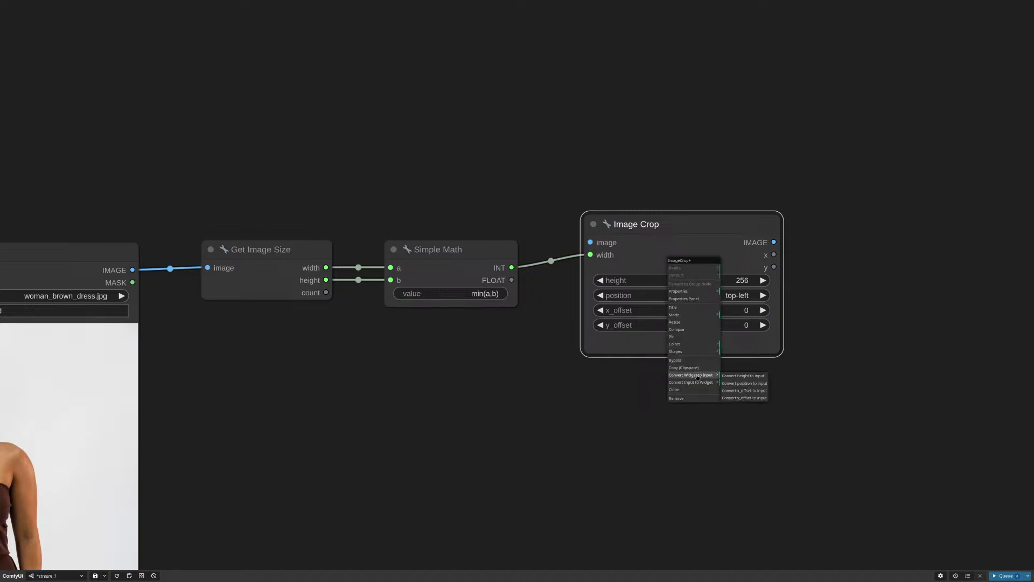
left_click(762, 376)
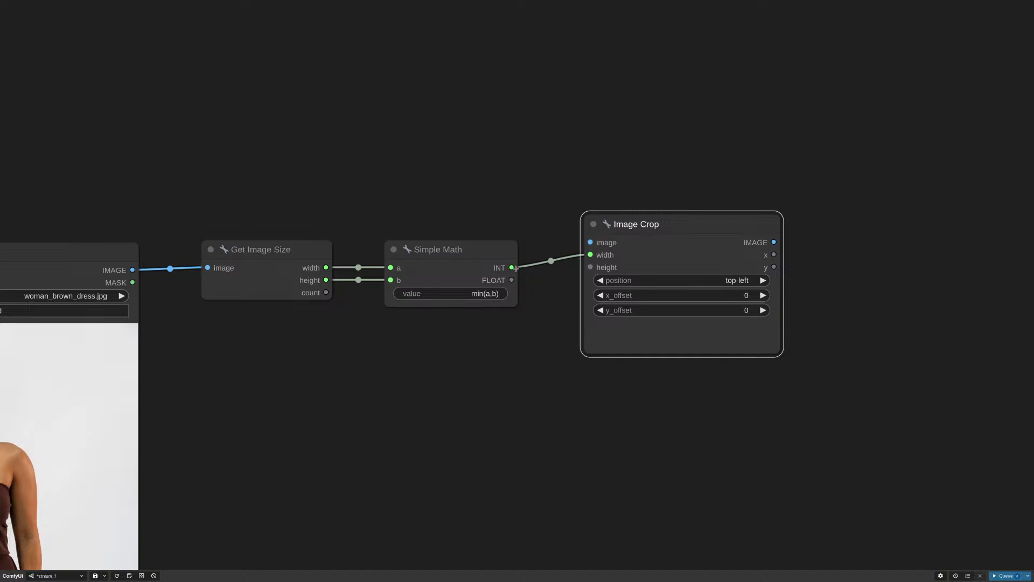
Connect the Simple Math node's INT output to the Image Crop node's height input
left_click_drag(512, 267, 591, 267)
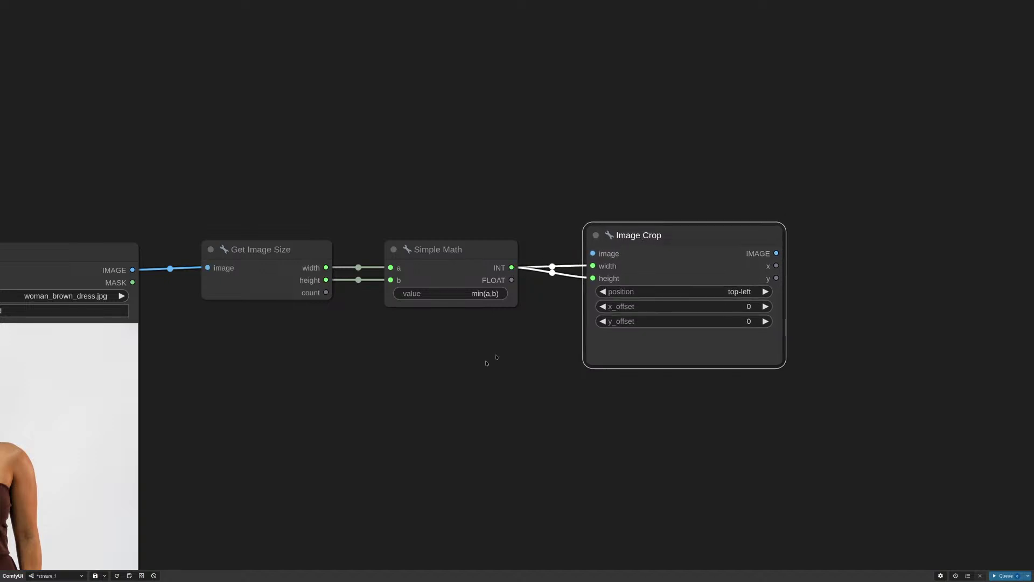
scroll(490, 357, "down", 3)
left_click_drag(490, 357, 704, 282)
scroll(542, 231, "down", 1)
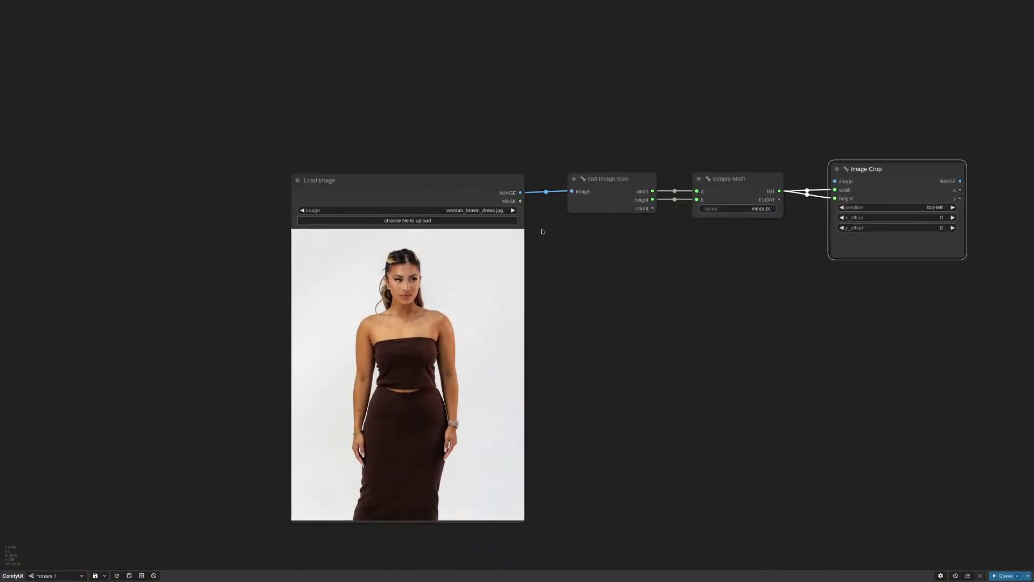
Tidy the positions of the Load Image, Simple Math and Image Crop nodes, and shrink Image Crop to fit its fields
left_click(462, 180)
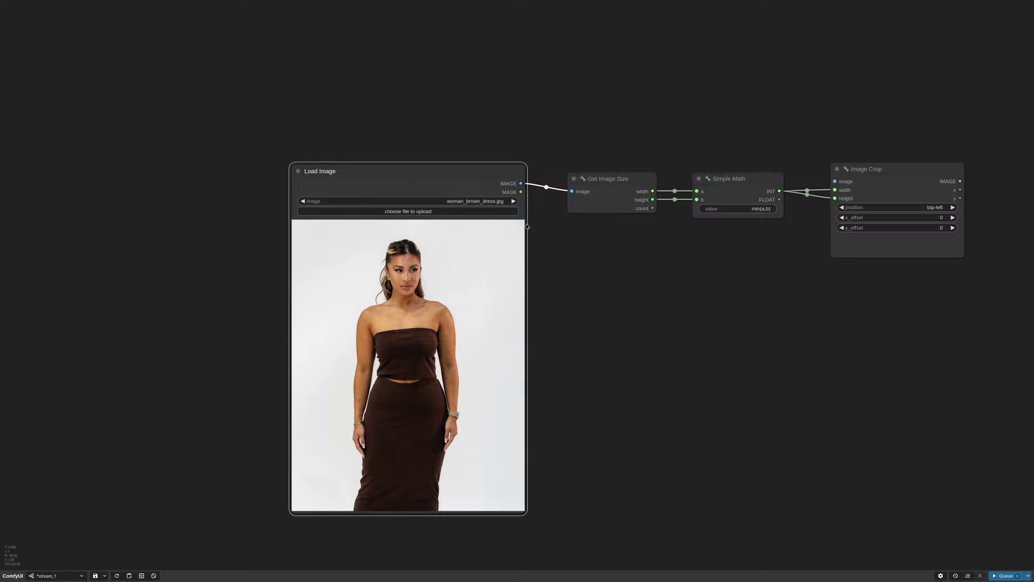
left_click(715, 179)
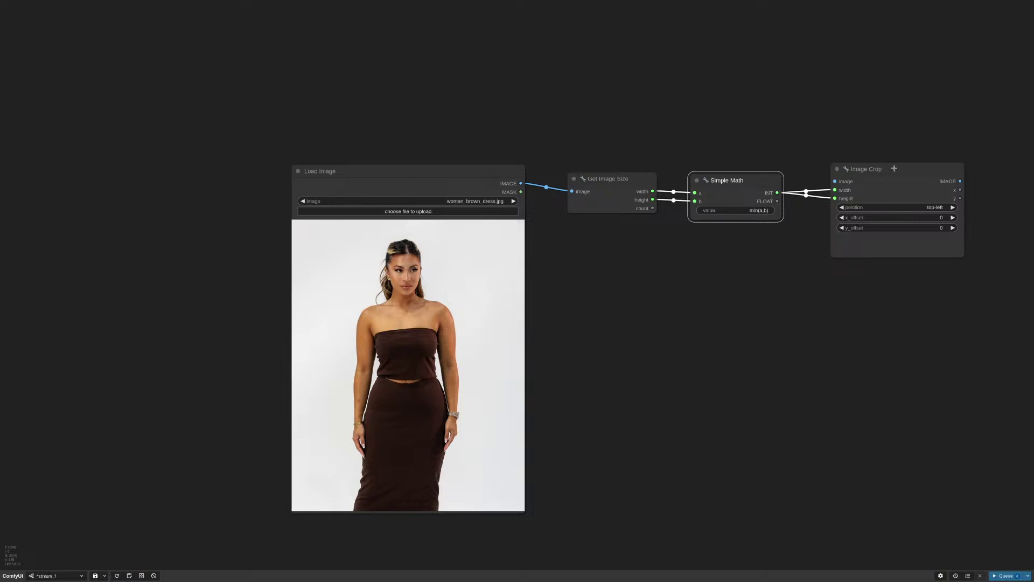
left_click_drag(898, 171, 891, 169)
left_click_drag(956, 260, 952, 237)
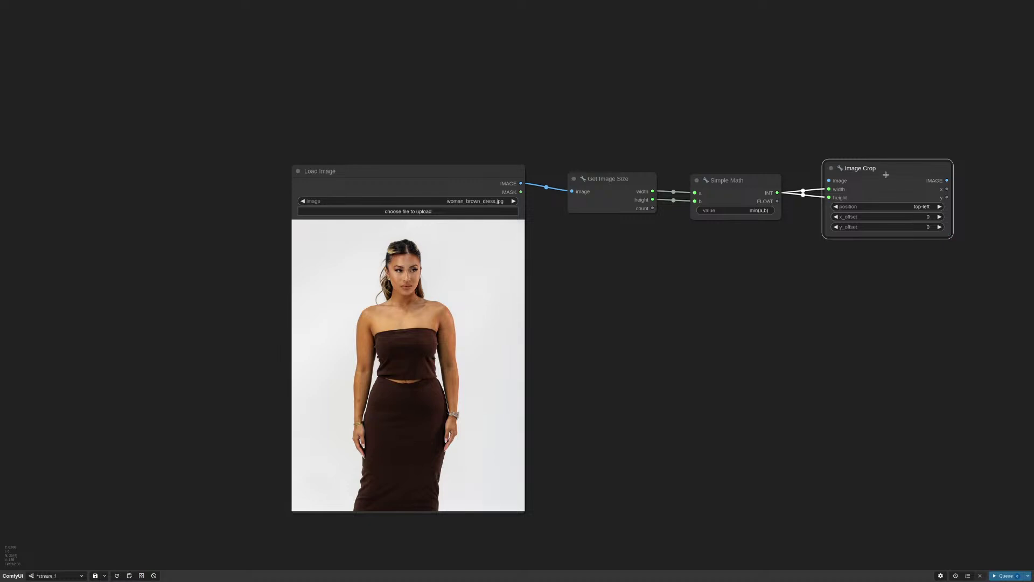
left_click_drag(867, 139, 784, 204)
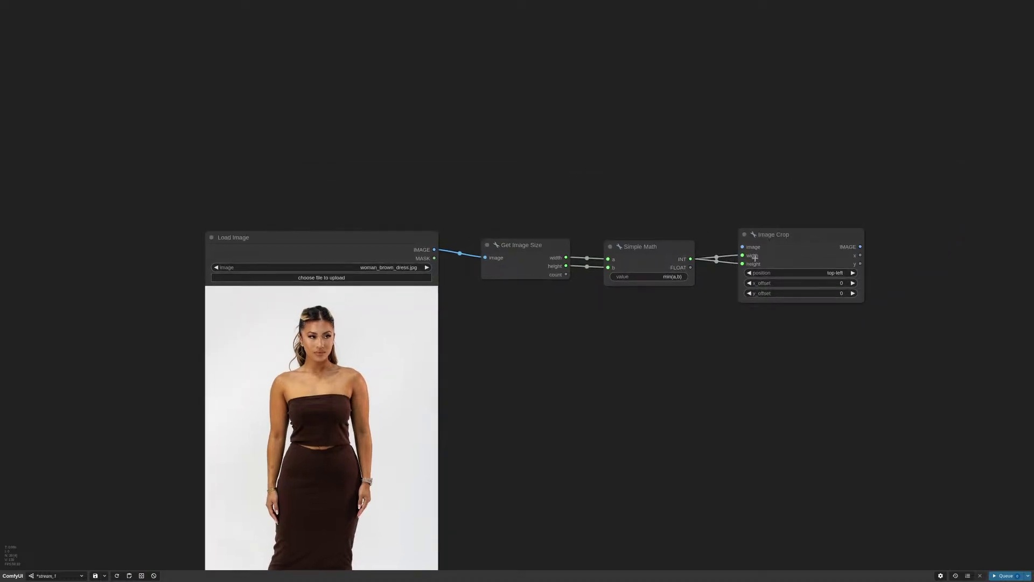
Review the available position options of the Image Crop node without changing the selection
scroll(793, 246, "up", 3)
scroll(793, 246, "up", 1)
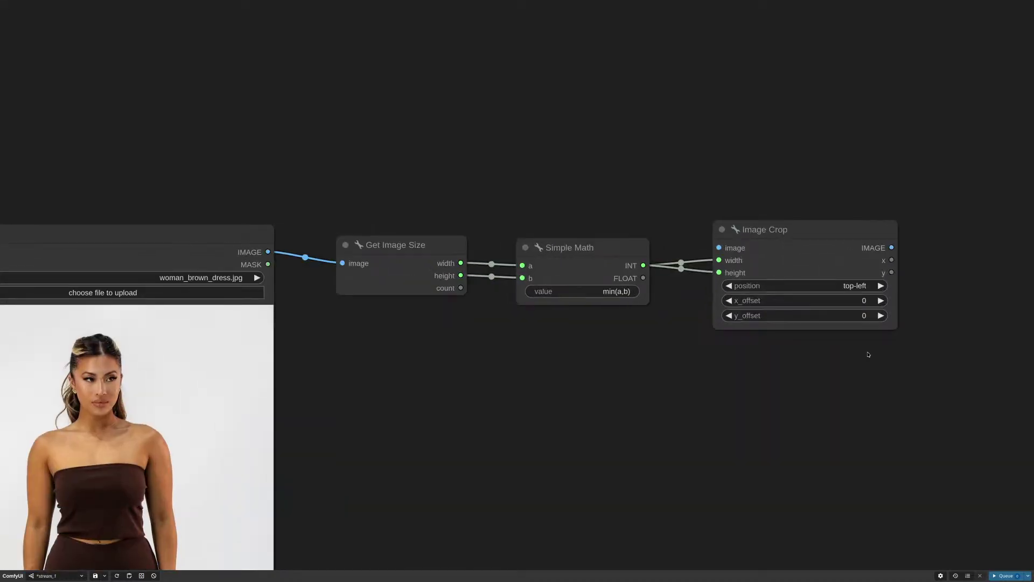
left_click(822, 286)
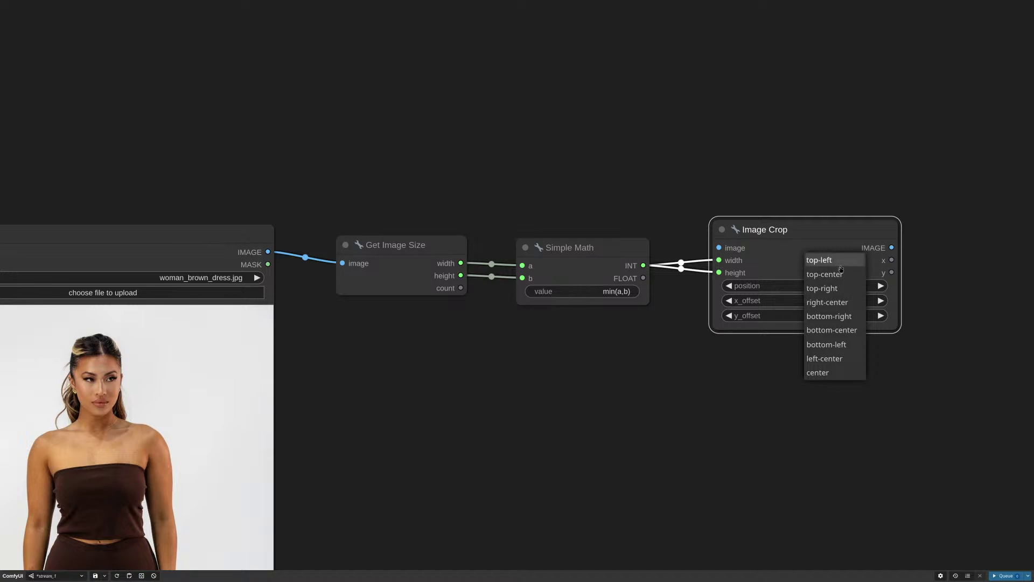
left_click_drag(787, 401, 791, 398)
scroll(790, 397, "down", 2)
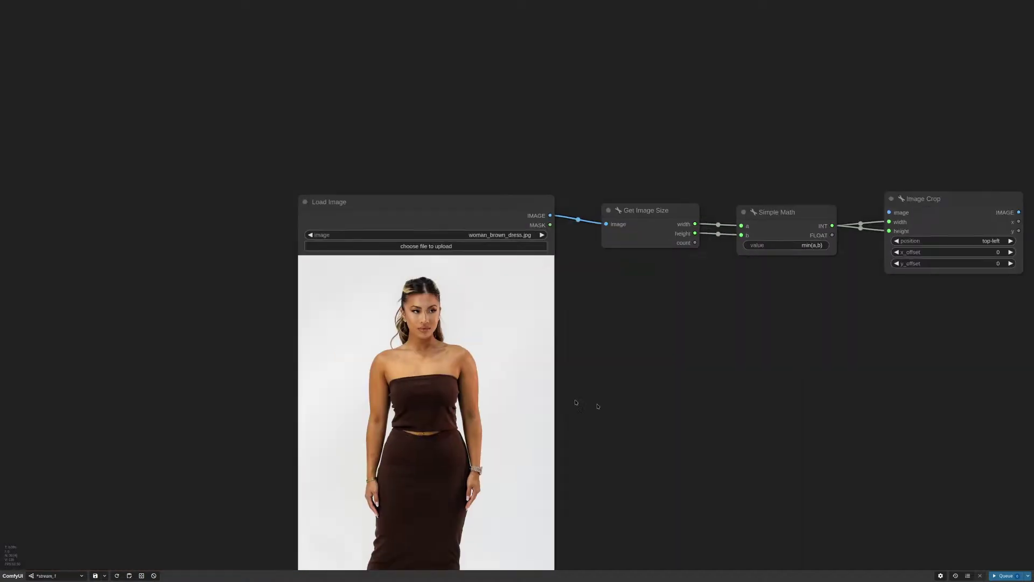
left_click_drag(556, 343, 573, 274)
scroll(595, 295, "down", 3)
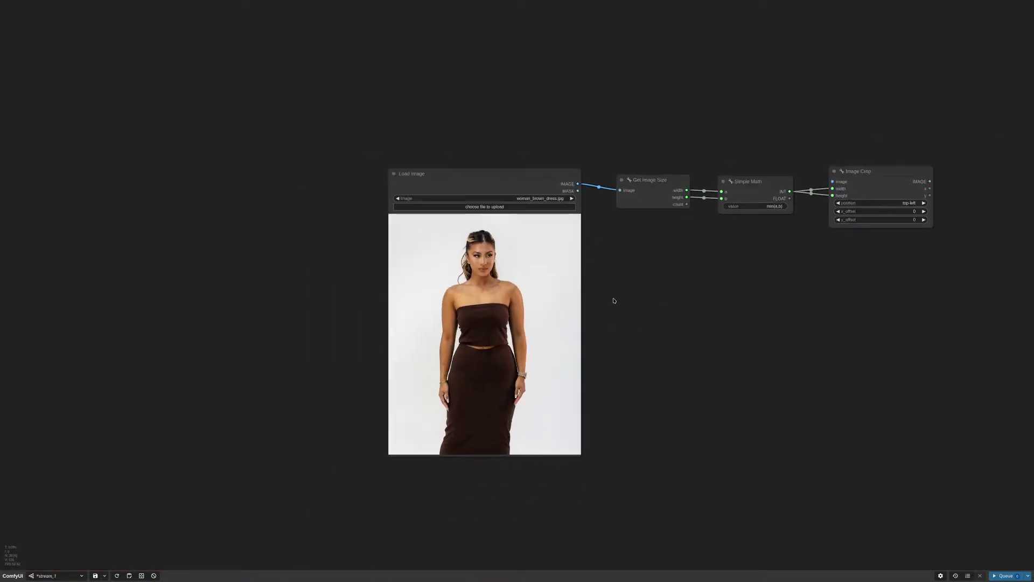
Attach a Preview Image node to the Image Crop node's IMAGE output and queue the workflow
left_click_drag(883, 287, 716, 319)
left_click_drag(763, 212, 811, 202)
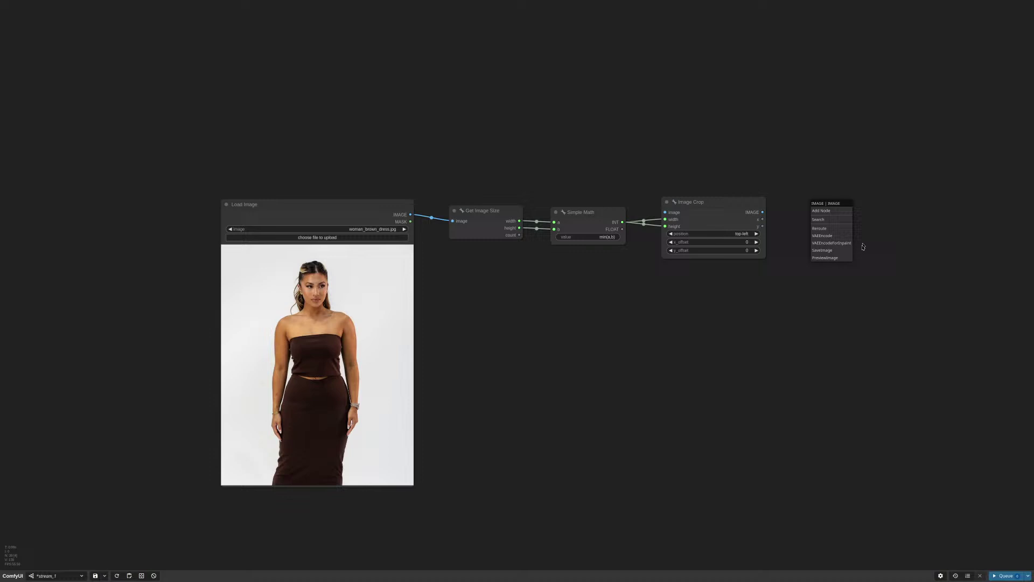
left_click(830, 258)
left_click(1000, 576)
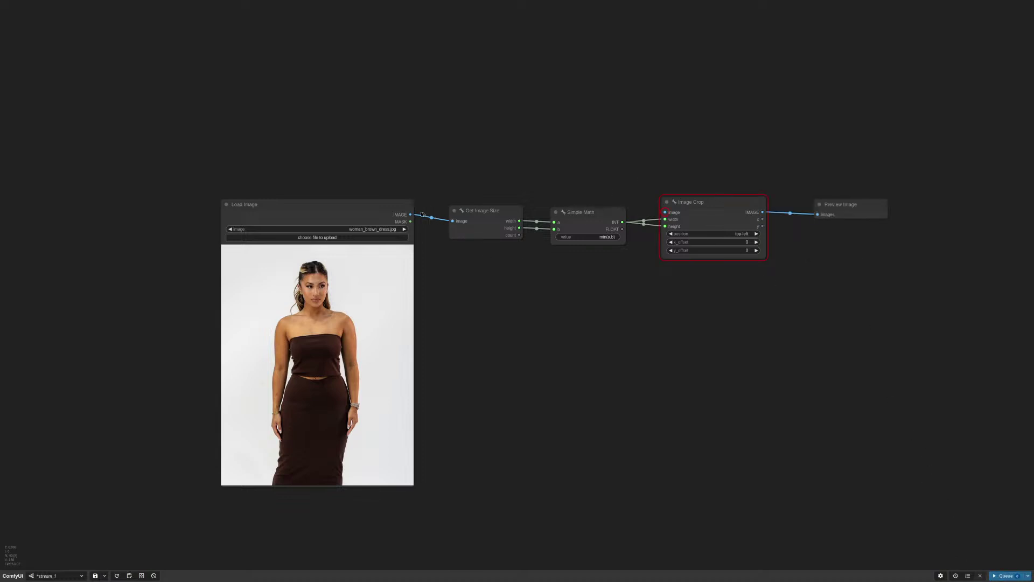
Connect Load Image's IMAGE output to Image Crop's image input, and run the workflow with an enlarged preview node
left_click_drag(410, 215, 665, 212)
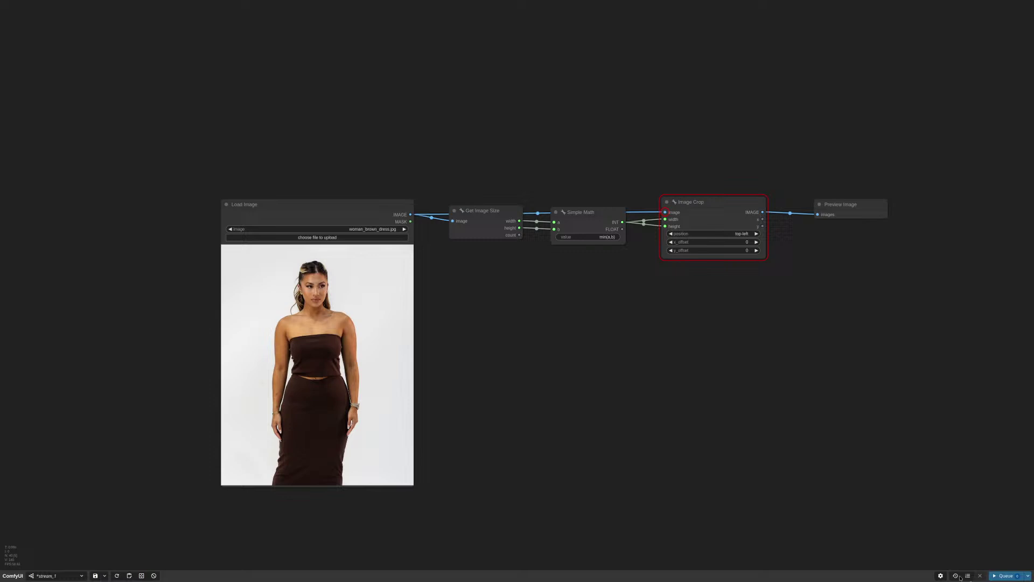
left_click(1021, 576)
left_click_drag(886, 294, 990, 408)
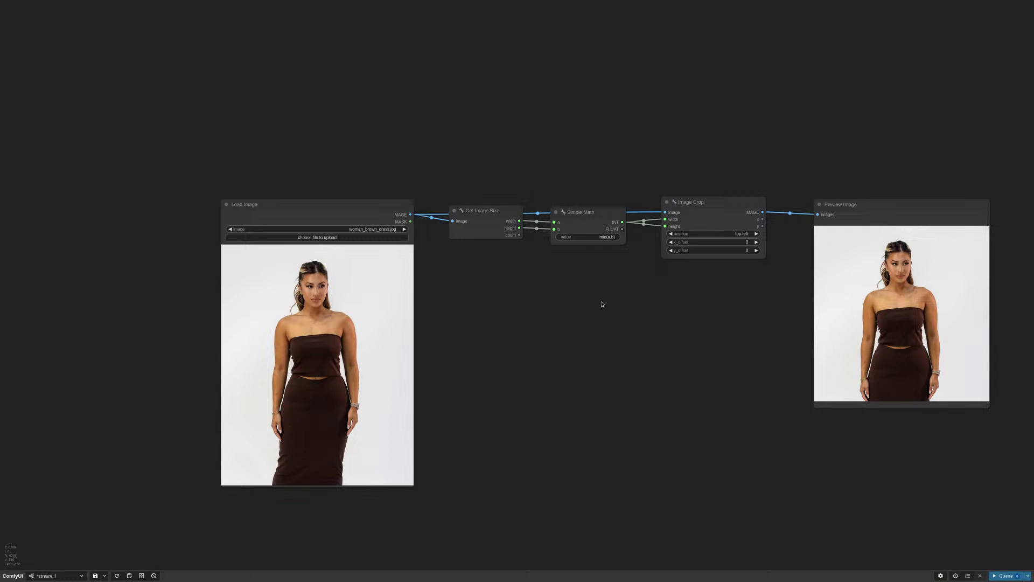
Set the Image Crop position to center and queue the workflow
scroll(633, 233, "up", 4)
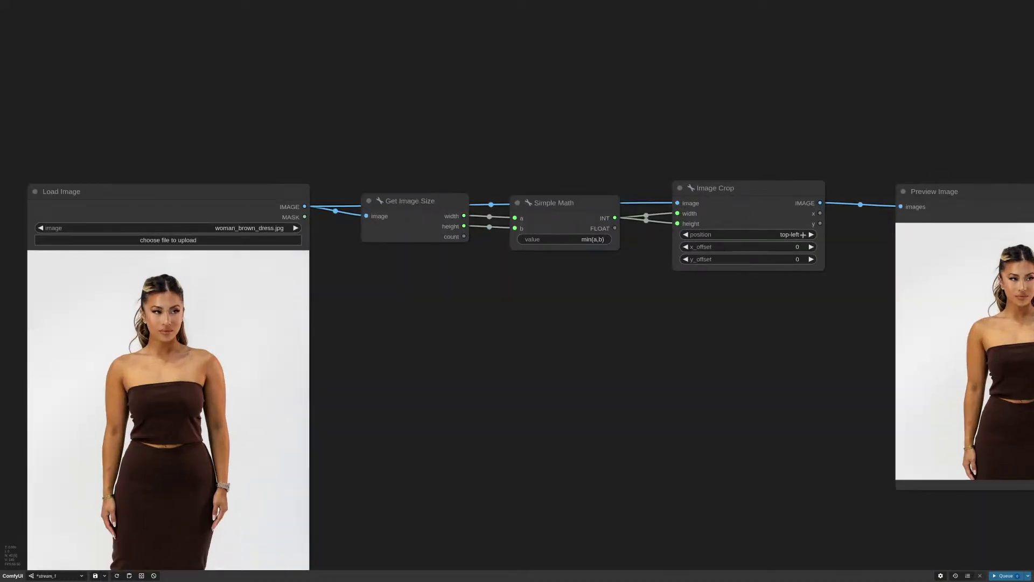
scroll(757, 306, "down", 1)
left_click_drag(763, 301, 737, 251)
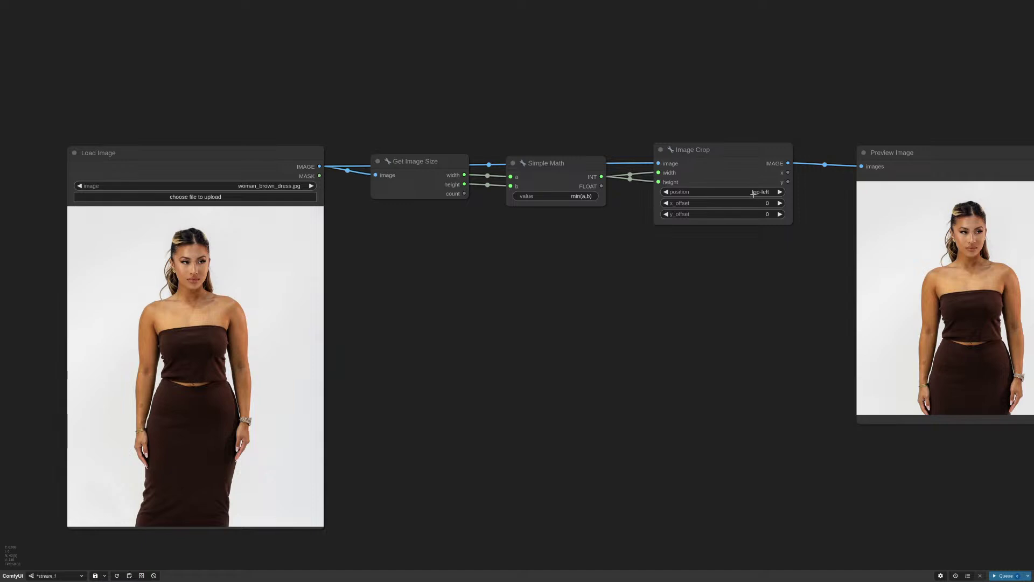
left_click(753, 193)
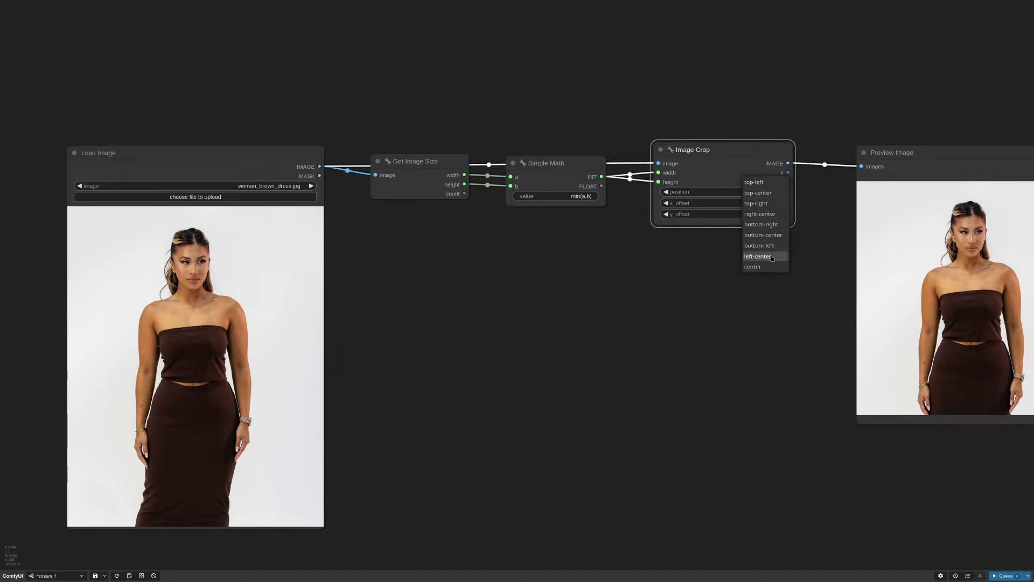
left_click(755, 267)
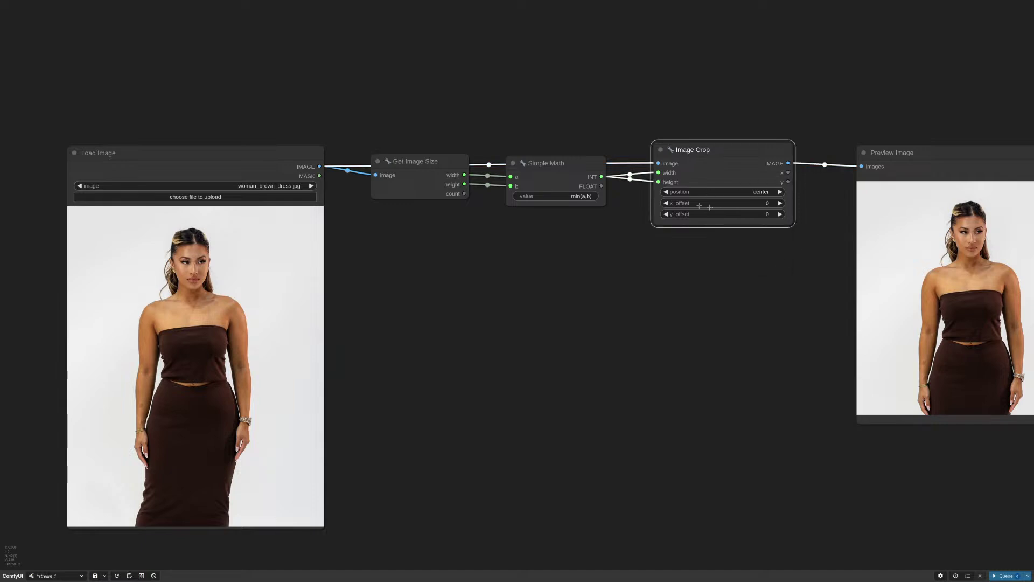
left_click_drag(788, 289, 612, 264)
left_click(1005, 575)
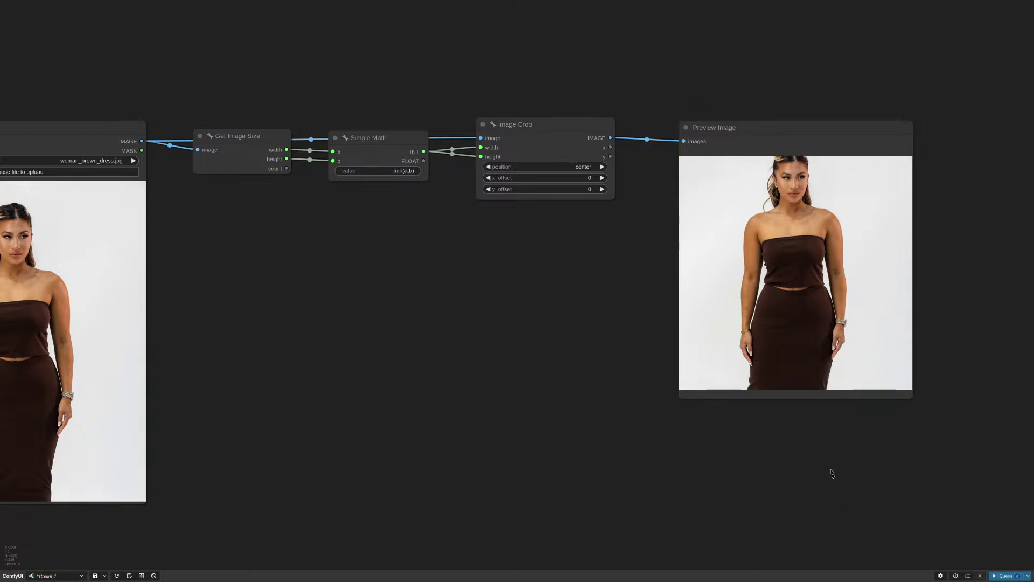
Set the Image Crop position to top-center and queue the workflow
left_click(561, 166)
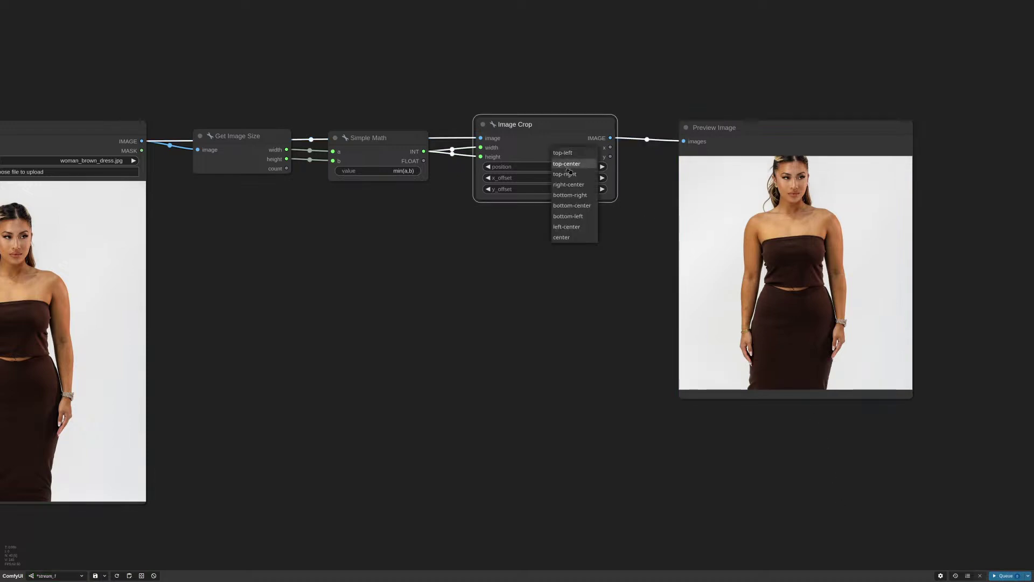
left_click(577, 154)
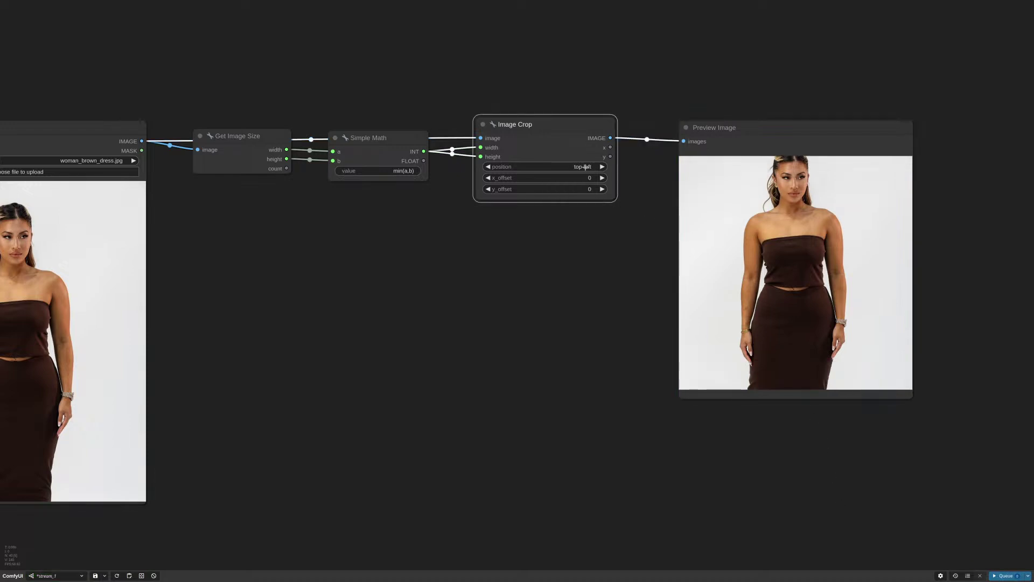
left_click(582, 165)
left_click(591, 161)
left_click(1005, 575)
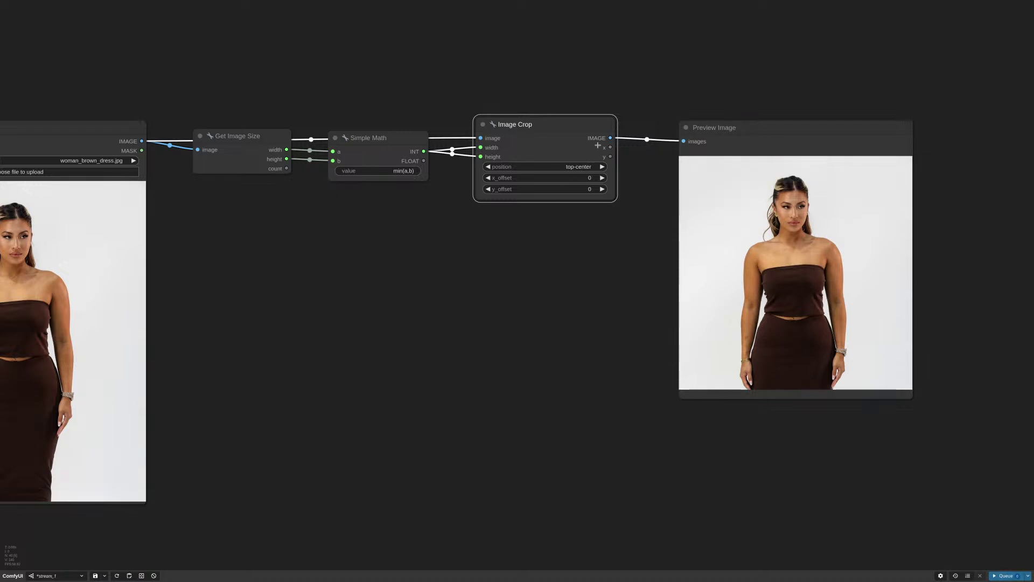
Try a vertical offset on the Image Crop node, and rerun the workflow with y_offset back at 0
scroll(638, 125, "up", 3)
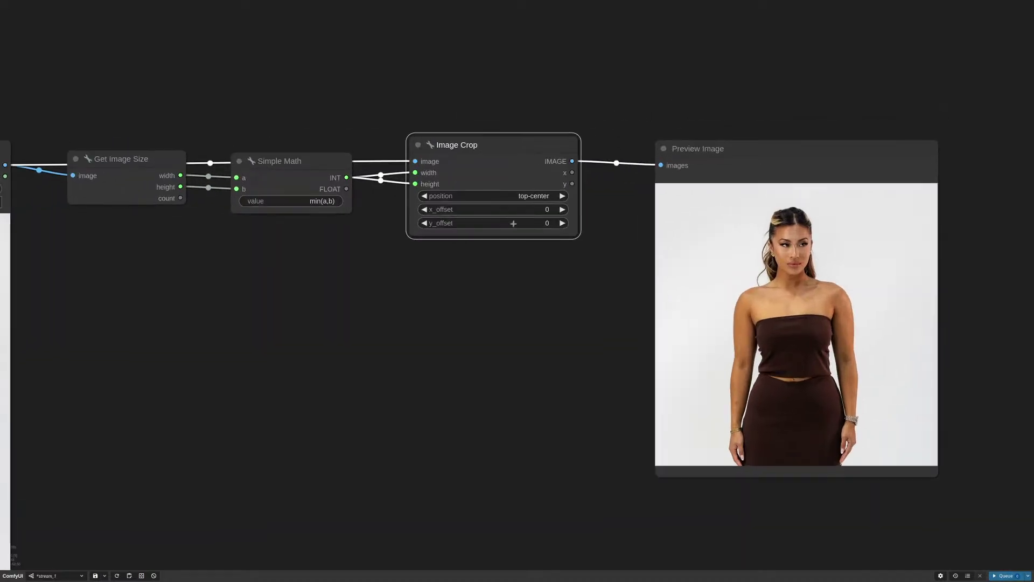
left_click_drag(482, 225, 509, 225)
left_click(1006, 576)
left_click(1006, 575)
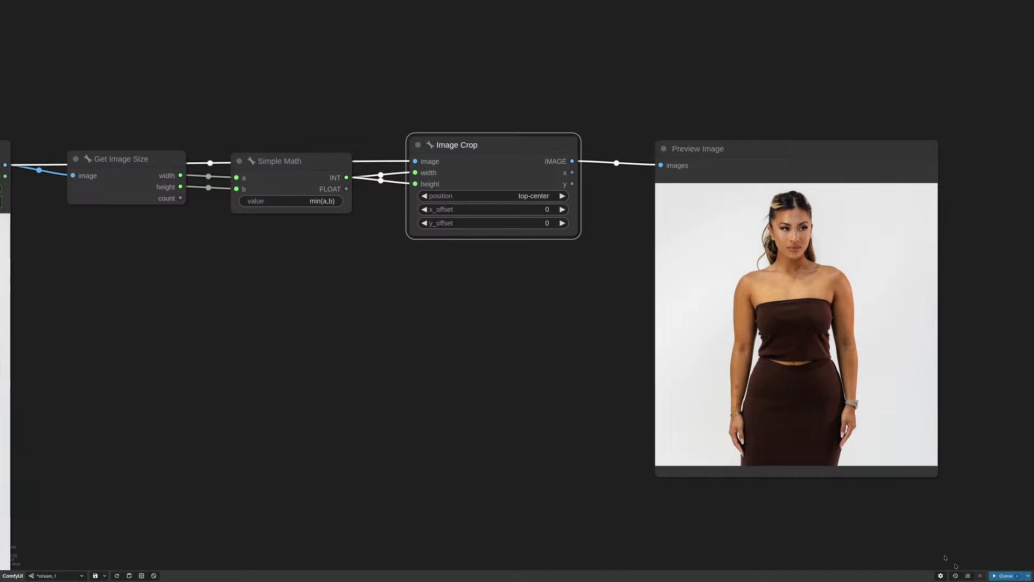
left_click(993, 575)
Examine how the Image Crop node is wired in the portrait workflow below the dress example
scroll(529, 321, "down", 5)
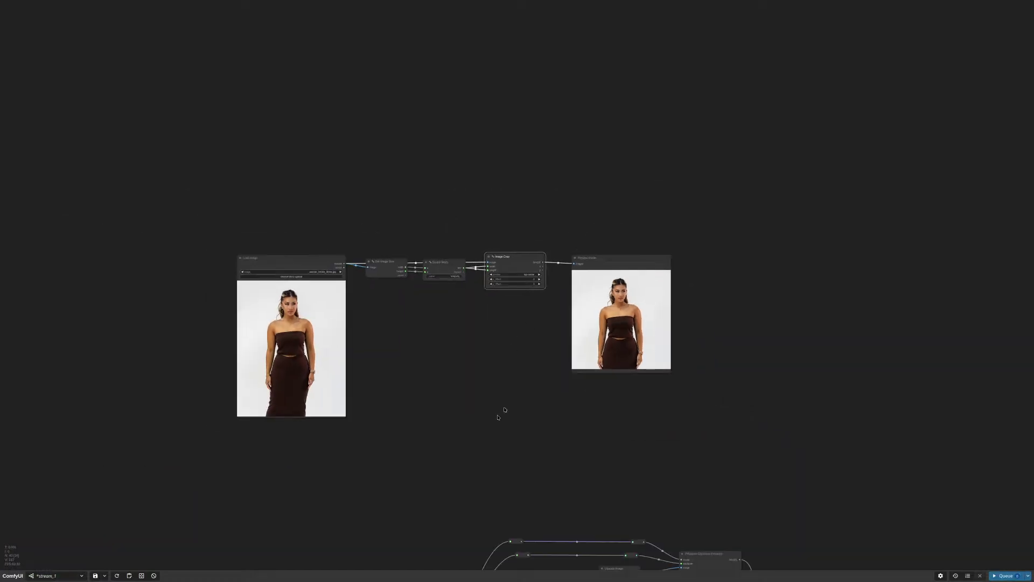
left_click_drag(501, 415, 633, 170)
left_click(547, 418)
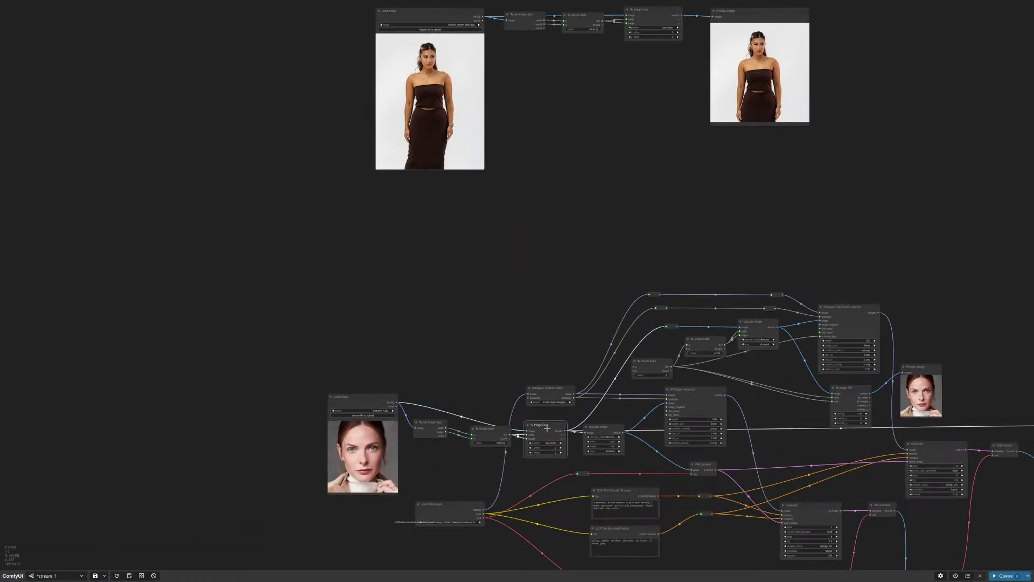
scroll(515, 456, "up", 7)
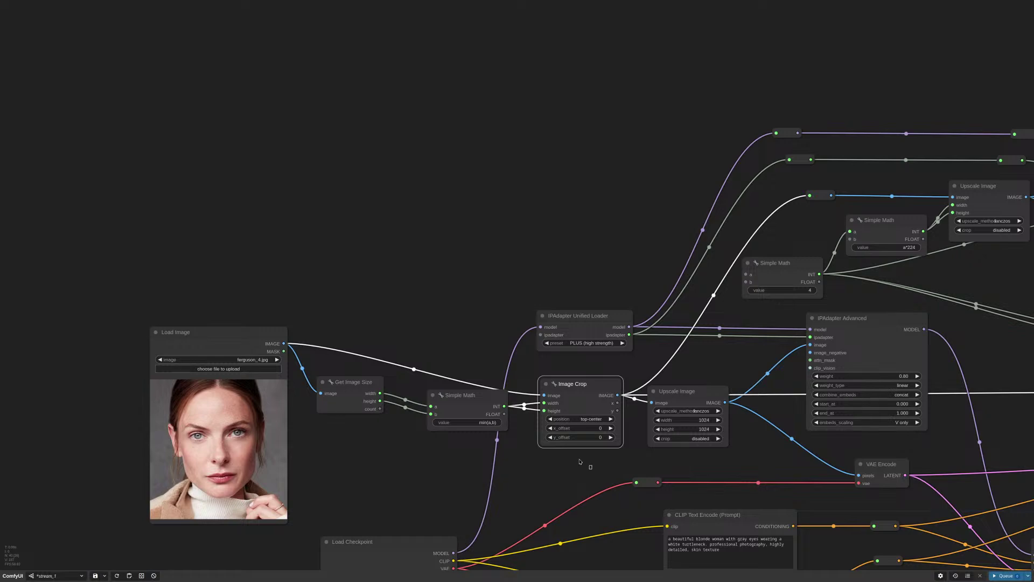
left_click_drag(561, 387, 558, 382)
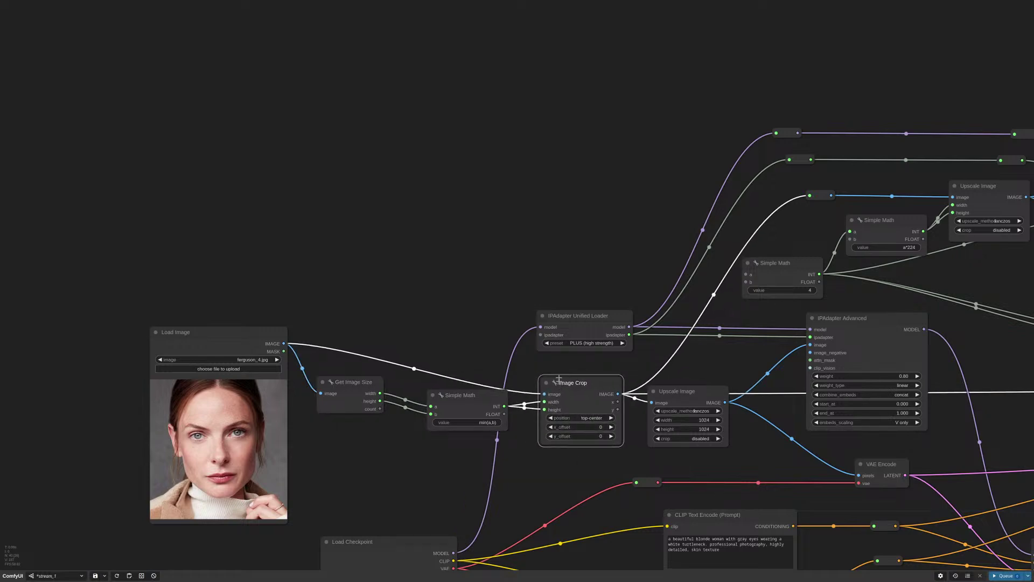
left_click(639, 97)
left_click_drag(640, 97, 635, 242)
scroll(665, 139, "down", 6)
left_click_drag(664, 139, 620, 311)
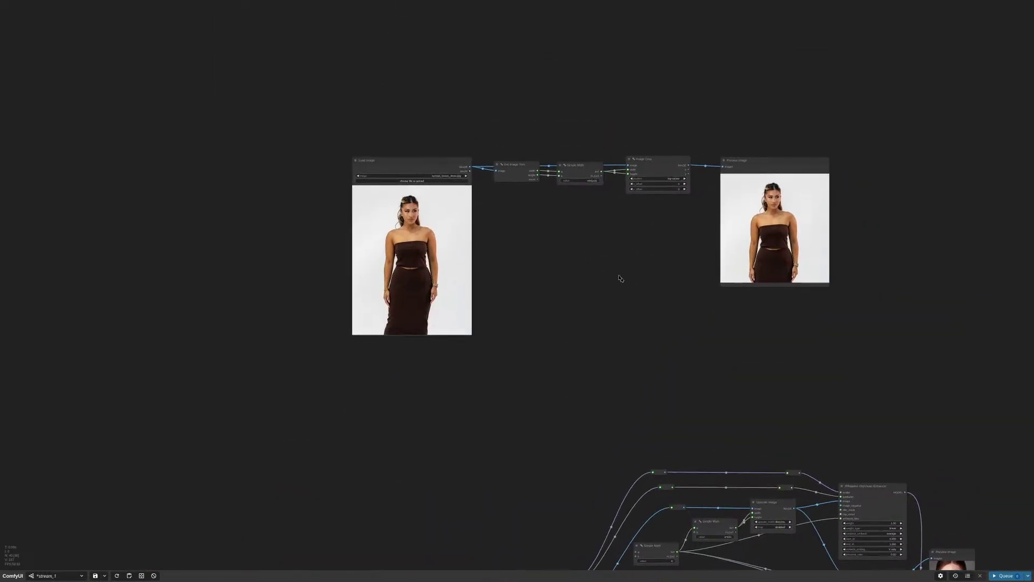
Move the dress example's Load Image node slightly up and its Preview Image node up and away from Image Crop
left_click_drag(428, 162, 428, 155)
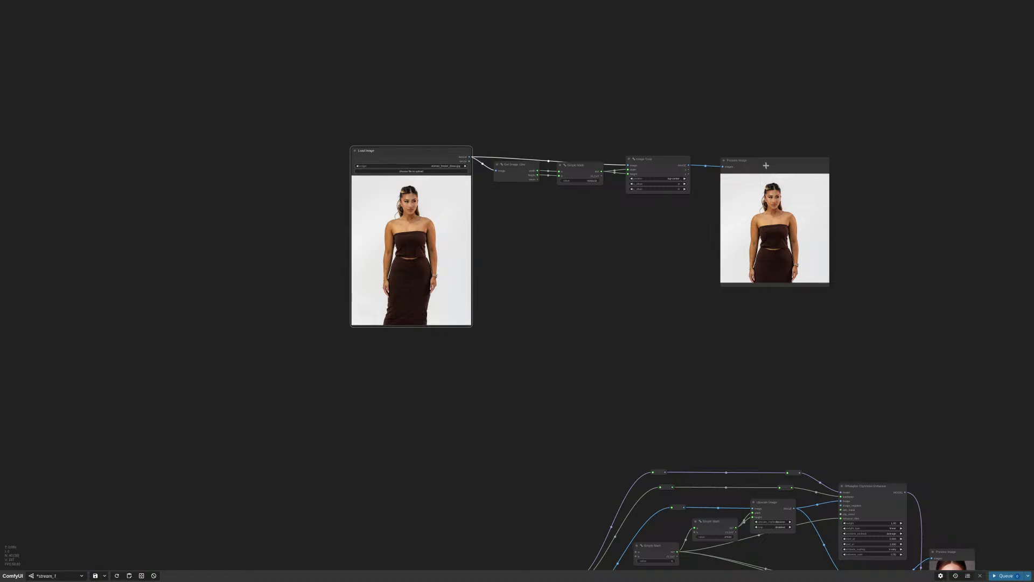
left_click_drag(766, 166, 763, 162)
scroll(676, 233, "down", 5)
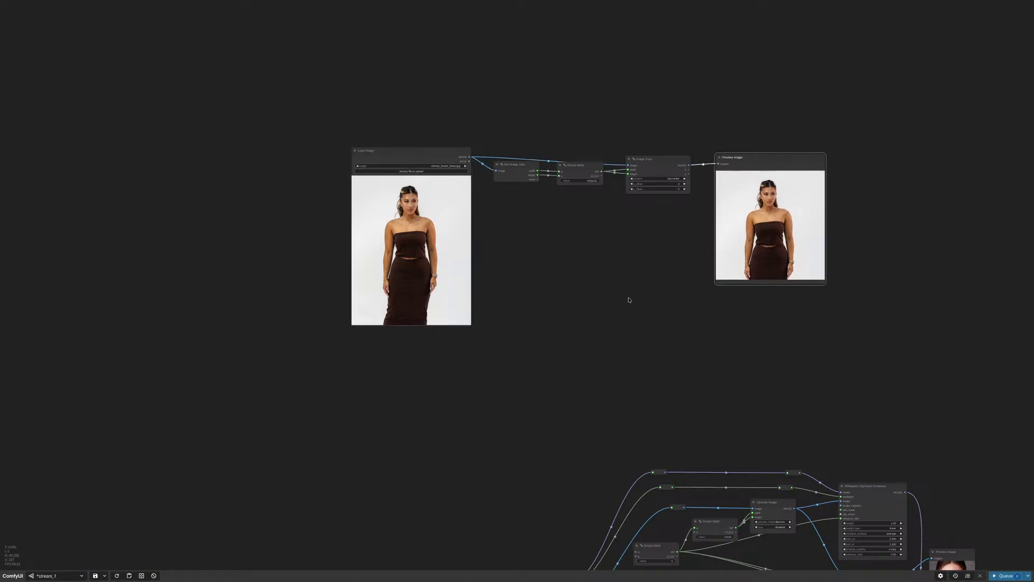
scroll(616, 404, "up", 4)
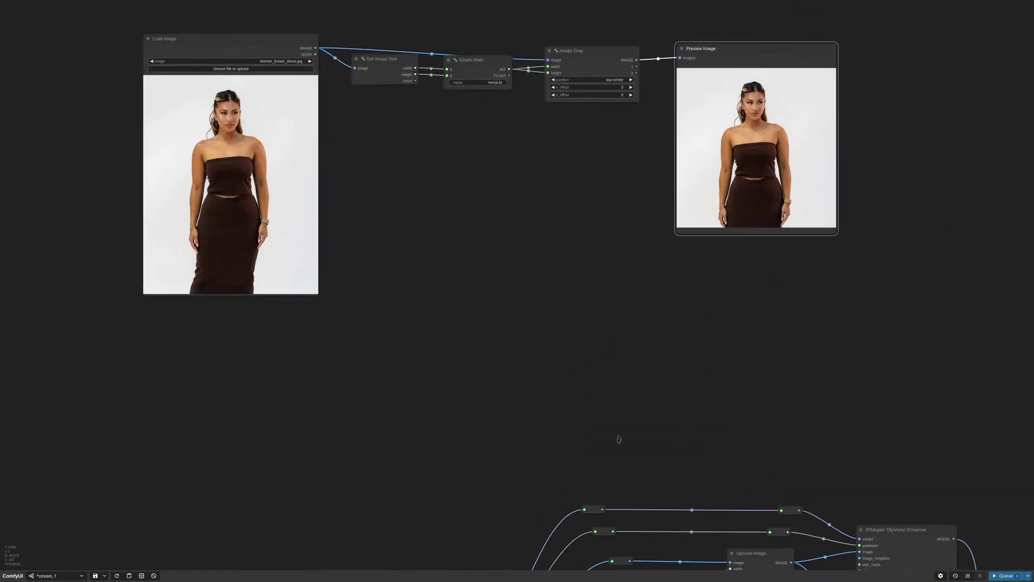
left_click_drag(704, 98, 587, 166)
scroll(510, 314, "down", 3)
left_click_drag(513, 426, 558, 451)
left_click_drag(611, 222, 738, 101)
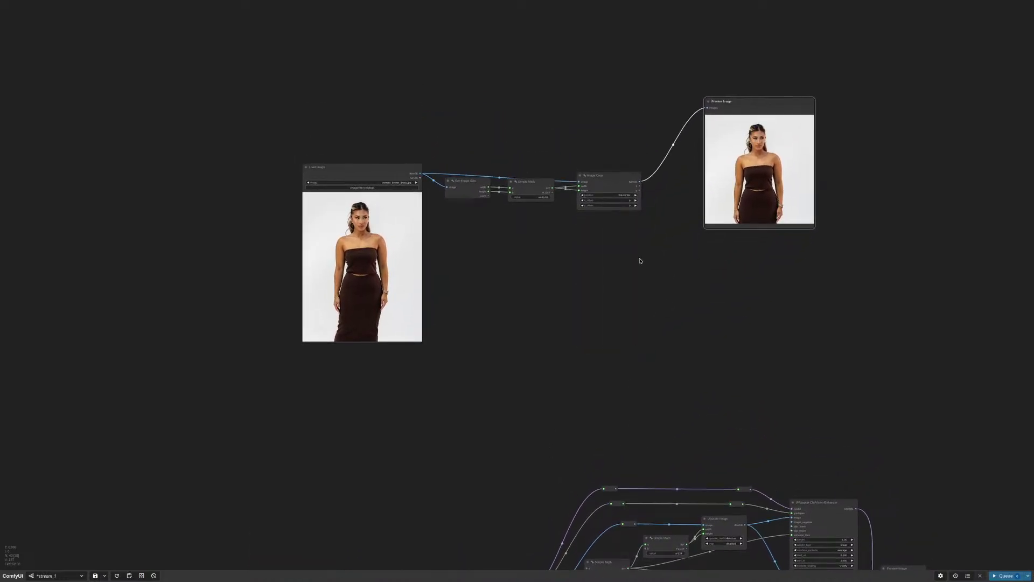
scroll(656, 289, "up", 2)
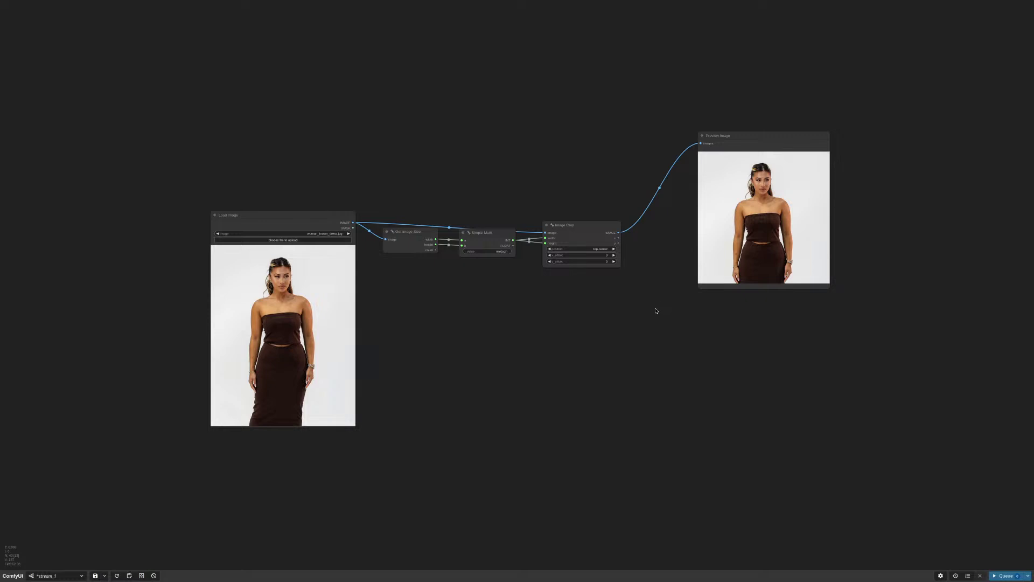
Bring the whole portrait workflow and its generated image previews into view
scroll(656, 310, "down", 6)
left_click_drag(781, 464, 682, 114)
left_click_drag(758, 299, 740, 300)
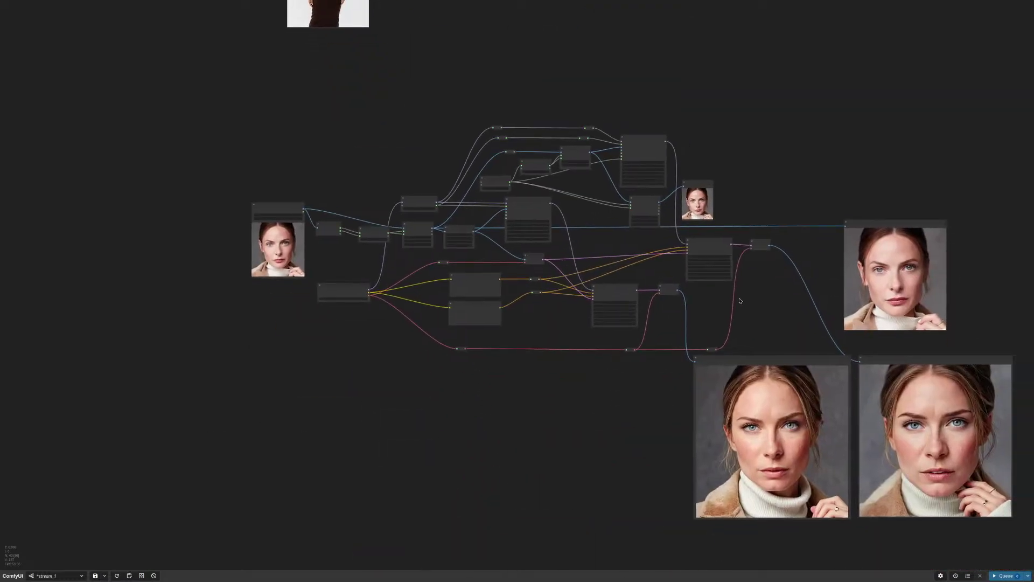
Examine the settings and wiring of the two KSampler nodes in the portrait workflow
scroll(728, 296, "up", 5)
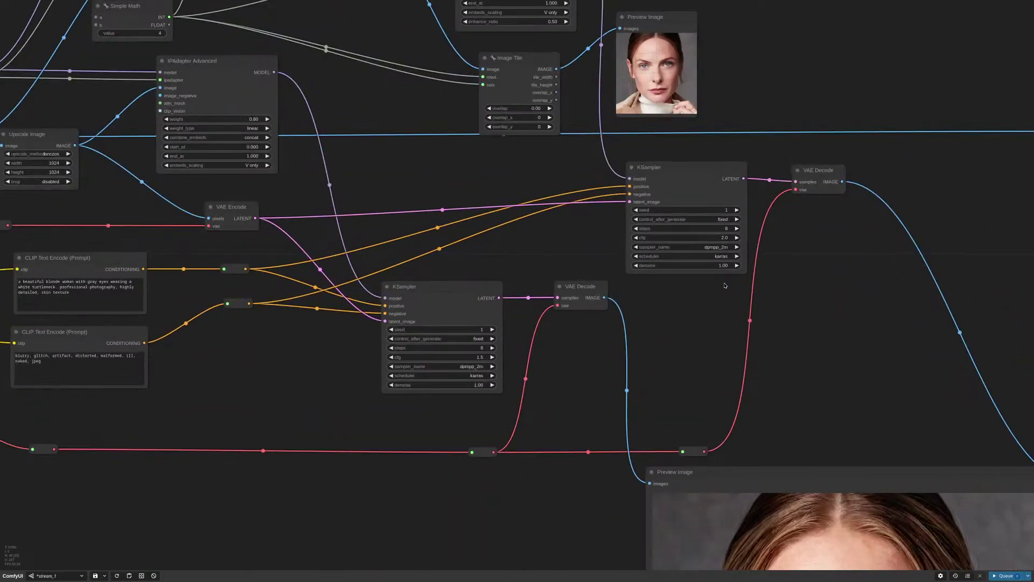
scroll(722, 288, "up", 4)
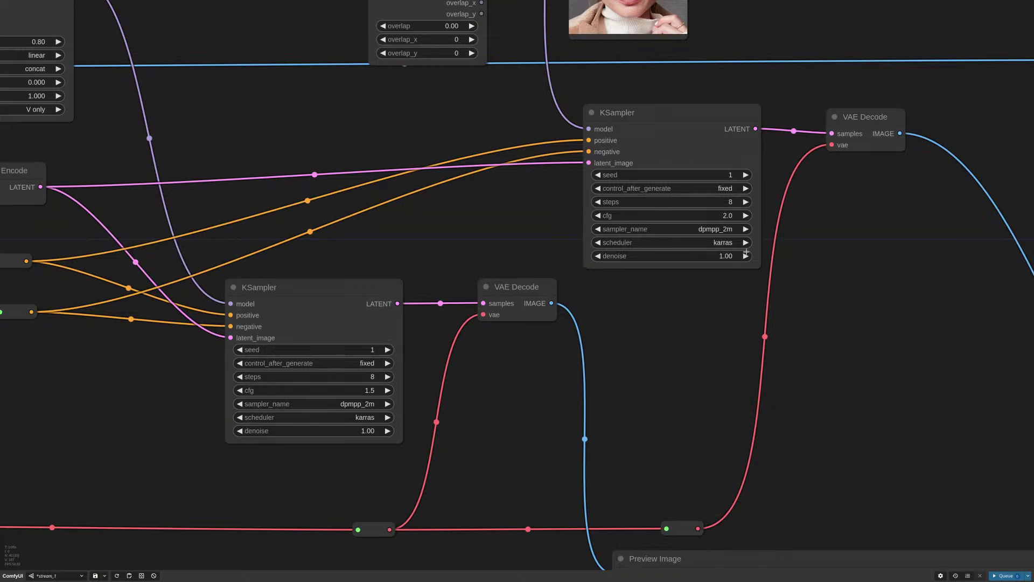
scroll(729, 342, "down", 8)
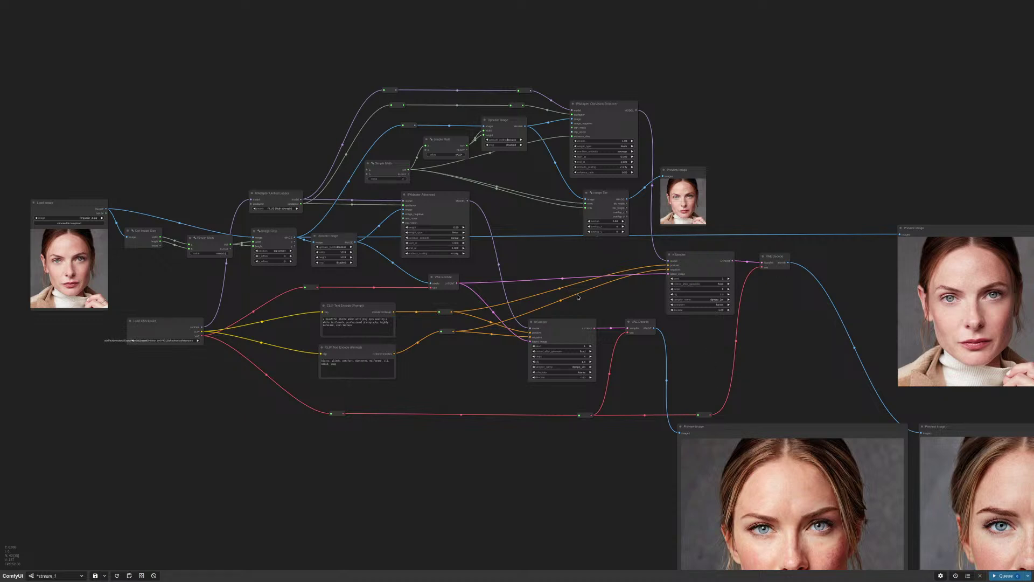
Add an Upscale Image node below the dress example's Preview Image node
scroll(537, 219, "up", 10)
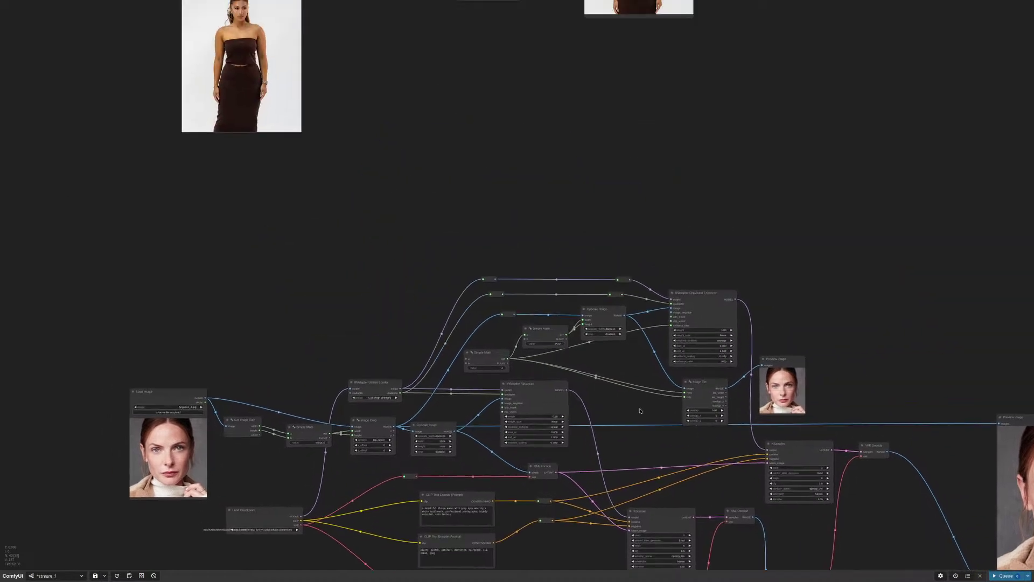
scroll(656, 215, "up", 2)
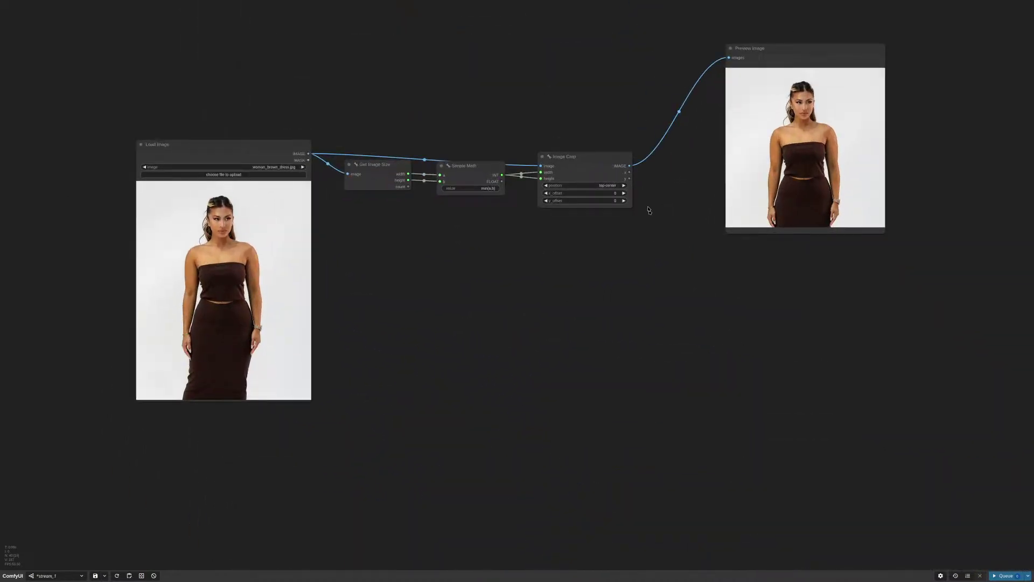
double_click(666, 270)
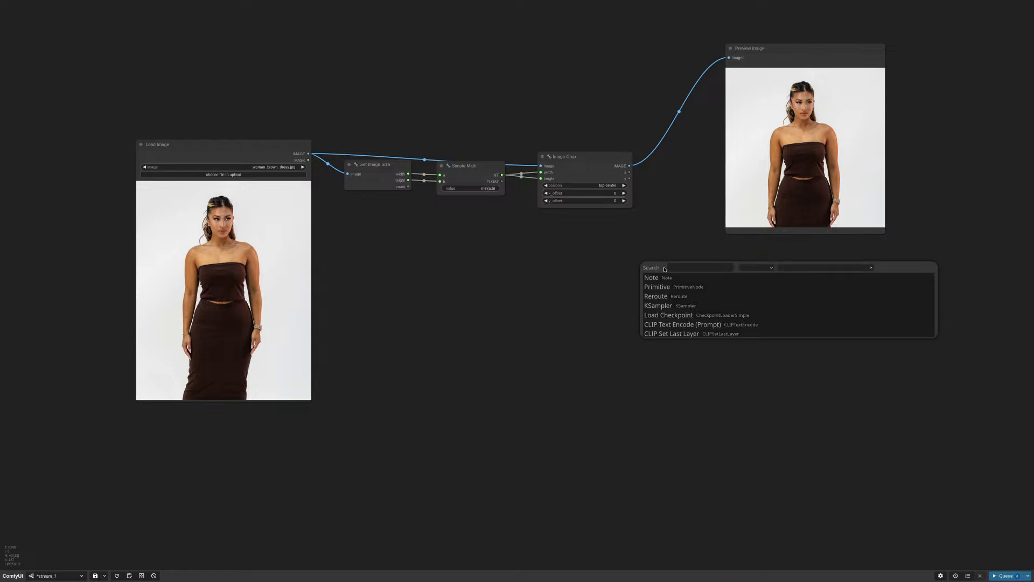
type("up")
key("Down")
key("Down")
key("Down")
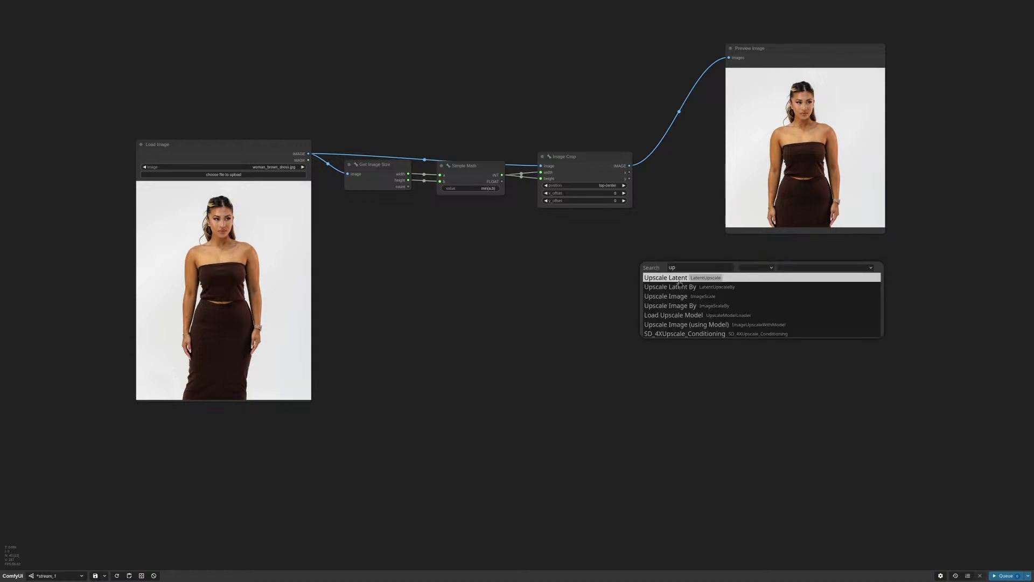
key("Return")
Set the new Upscale Image node's width and height to 1024 and feed it the Image Crop output
scroll(738, 280, "up", 5)
left_click(749, 302)
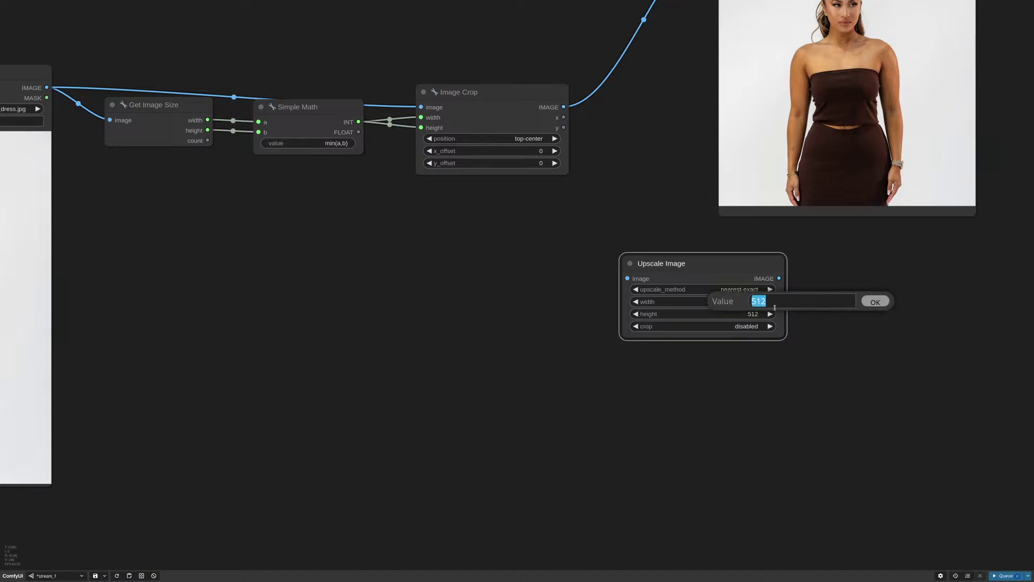
type("1024")
key("Return")
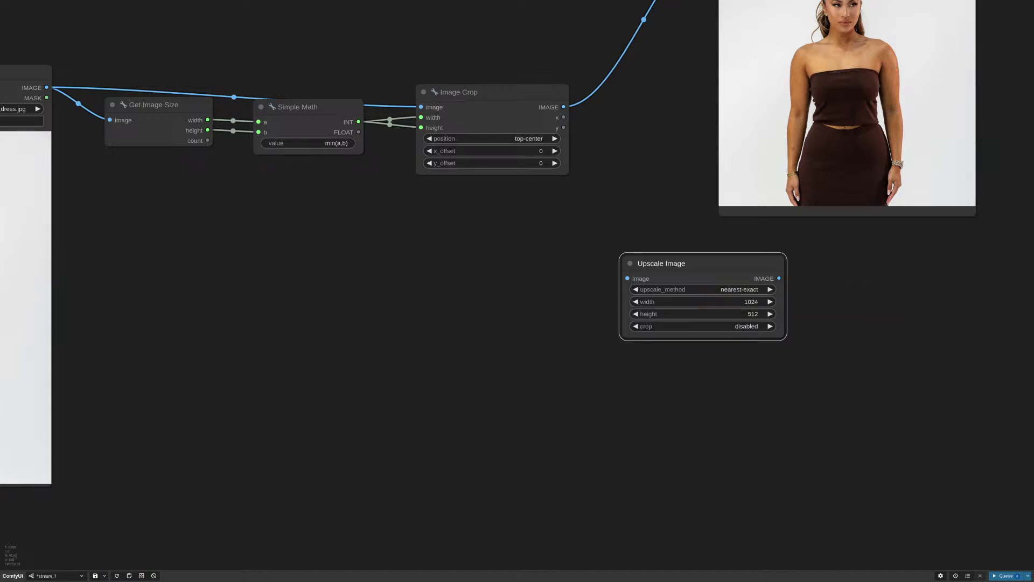
left_click(755, 314)
type("1024")
key("Return")
left_click_drag(563, 107, 628, 278)
Set the dress example's Upscale Image upscale_method to lanczos
scroll(673, 229, "down", 4)
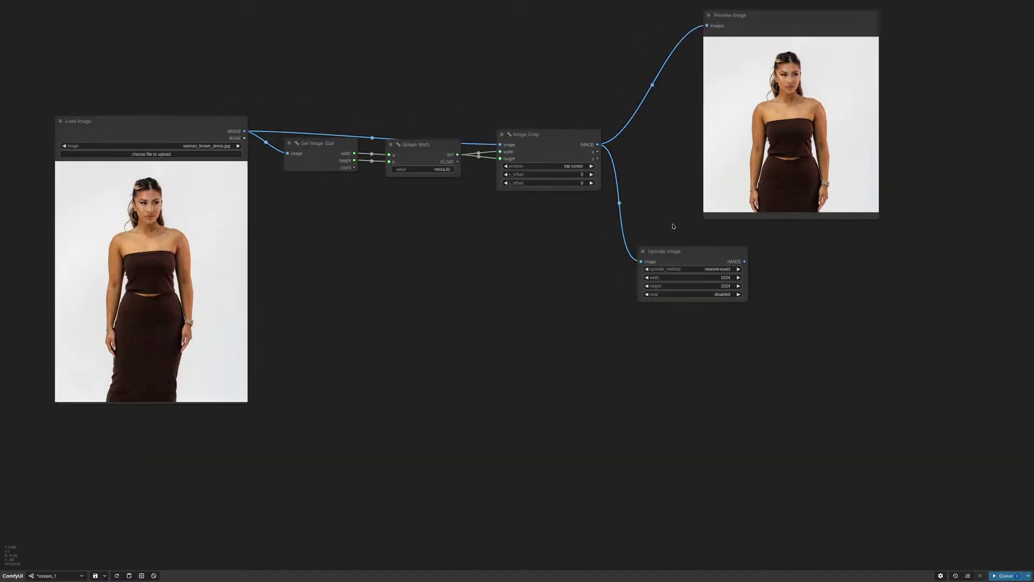
scroll(673, 227, "down", 1)
left_click(741, 264)
left_click(740, 265)
left_click(741, 264)
left_click(741, 265)
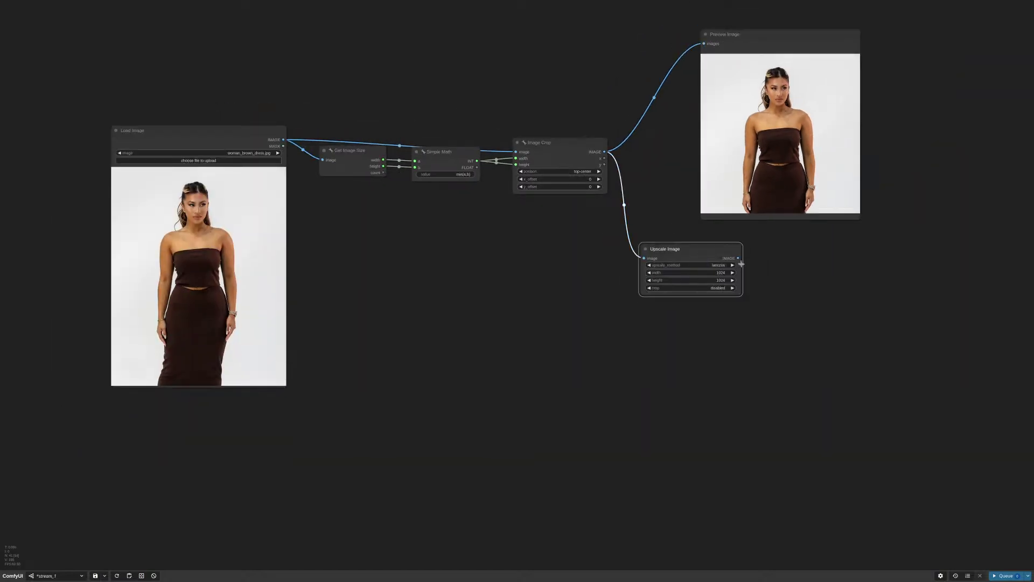
Attach a Preview Image node to the Upscale Image output, queue the workflow, and enlarge the new preview
left_click_drag(739, 260, 783, 248)
left_click(803, 307)
scroll(713, 376, "down", 7)
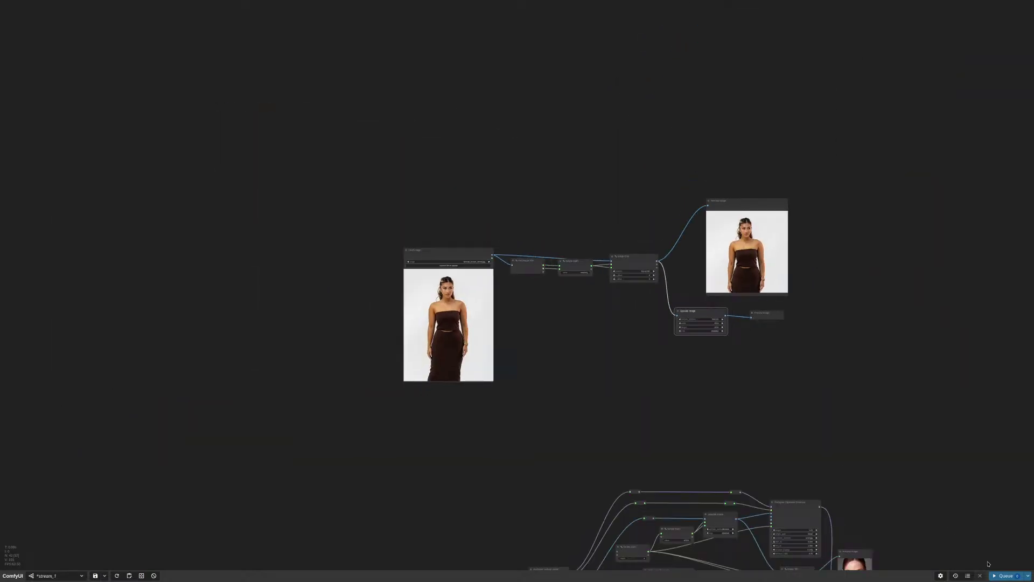
left_click(1005, 576)
left_click_drag(767, 393, 678, 337)
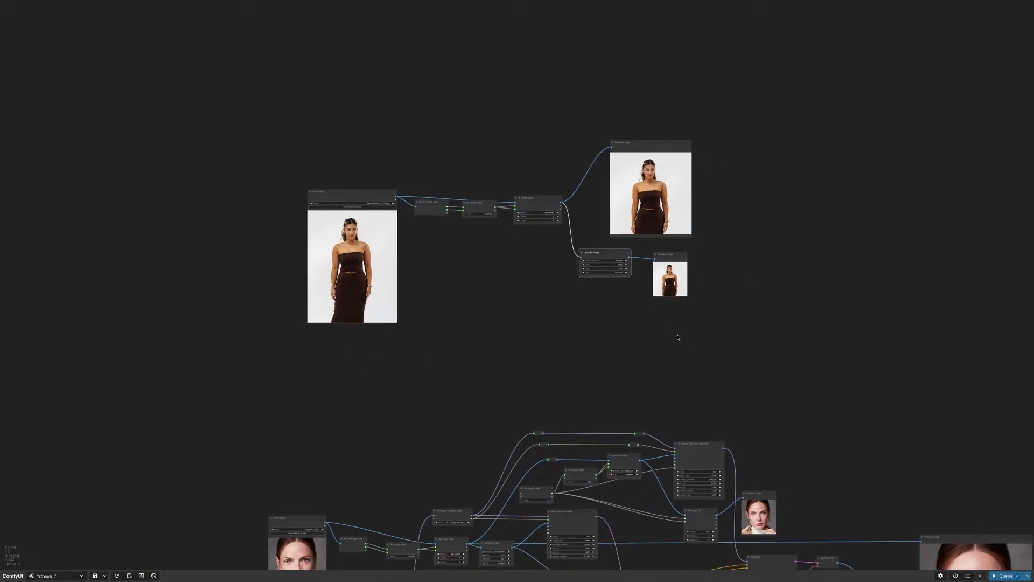
left_click_drag(687, 296, 830, 435)
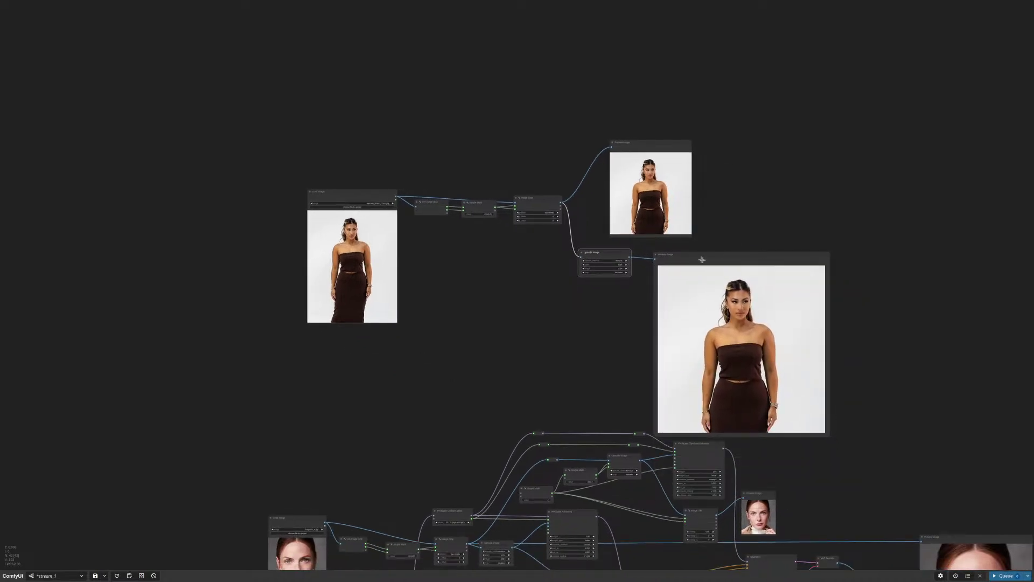
Delete the enlarged Preview Image node attached to the Upscale Image output
left_click_drag(595, 246, 603, 244)
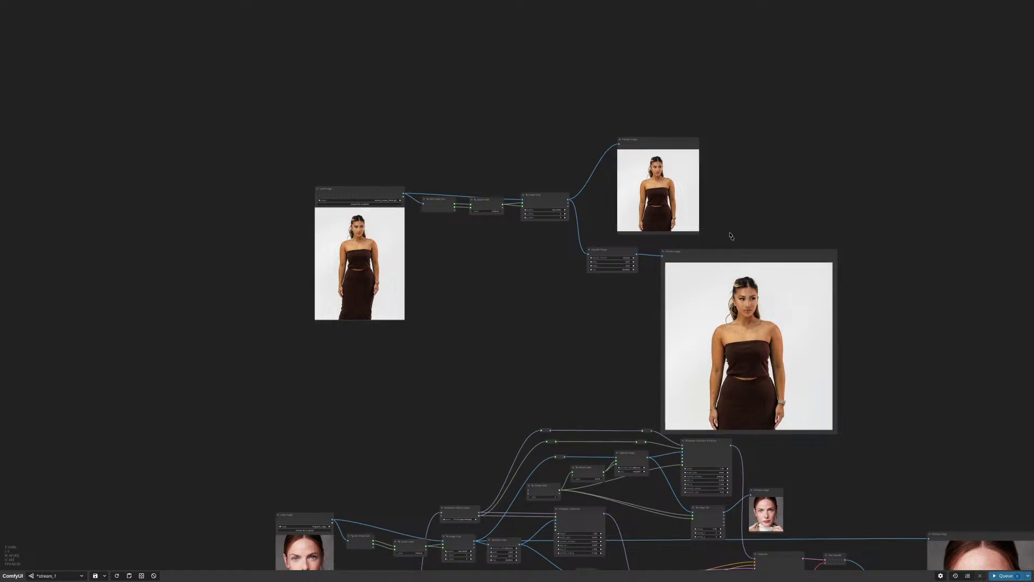
left_click_drag(731, 235, 669, 185)
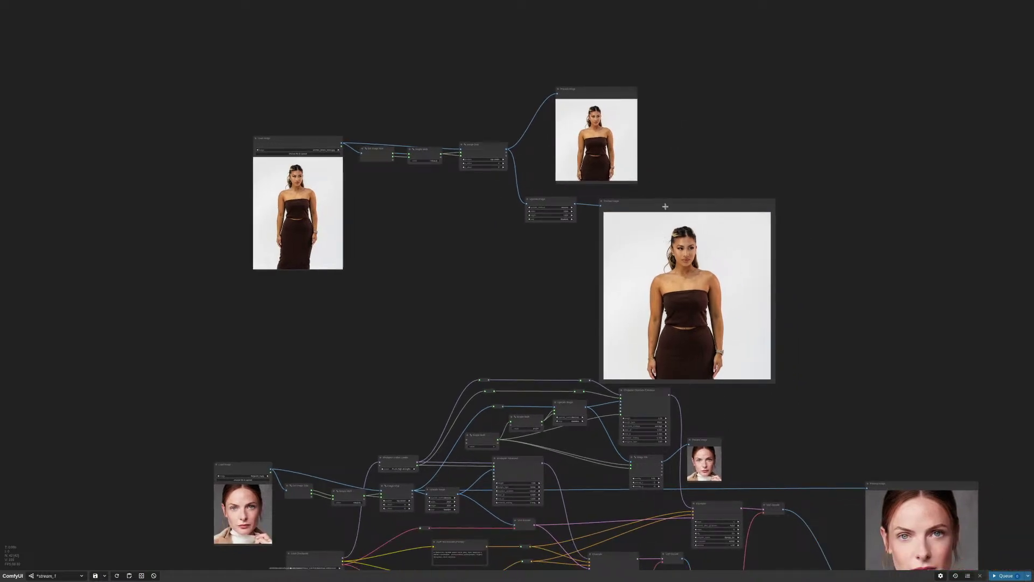
left_click_drag(681, 206, 692, 207)
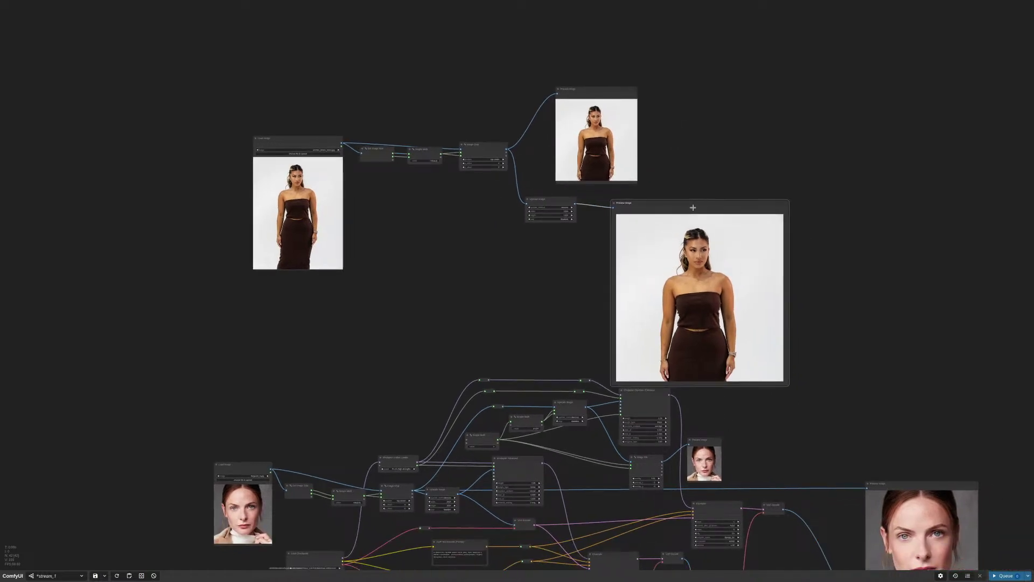
key("Delete")
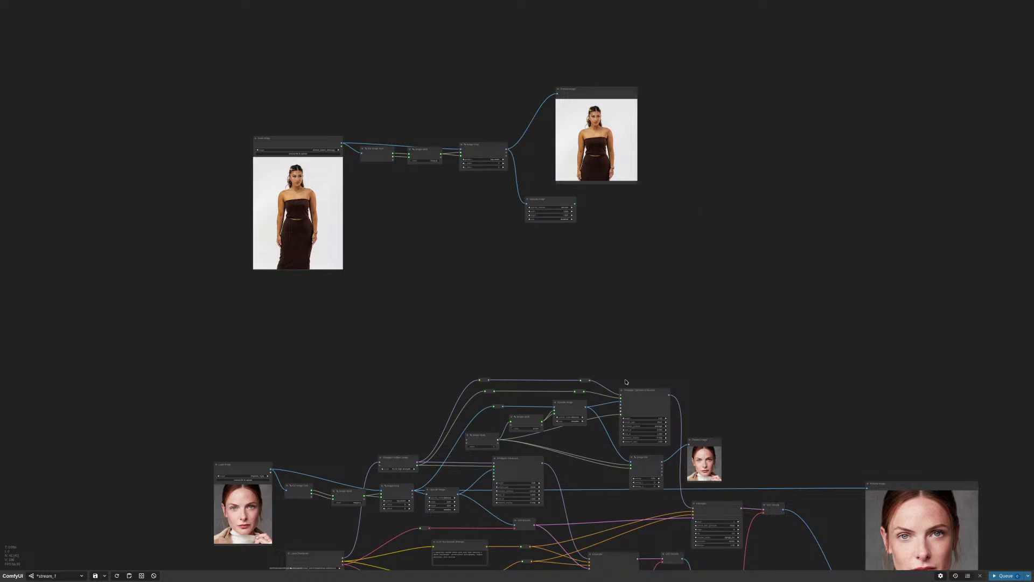
Add an IPAdapter ClipVision Enhancer node to the dress example, beside its Preview Image node
scroll(650, 417, "up", 9)
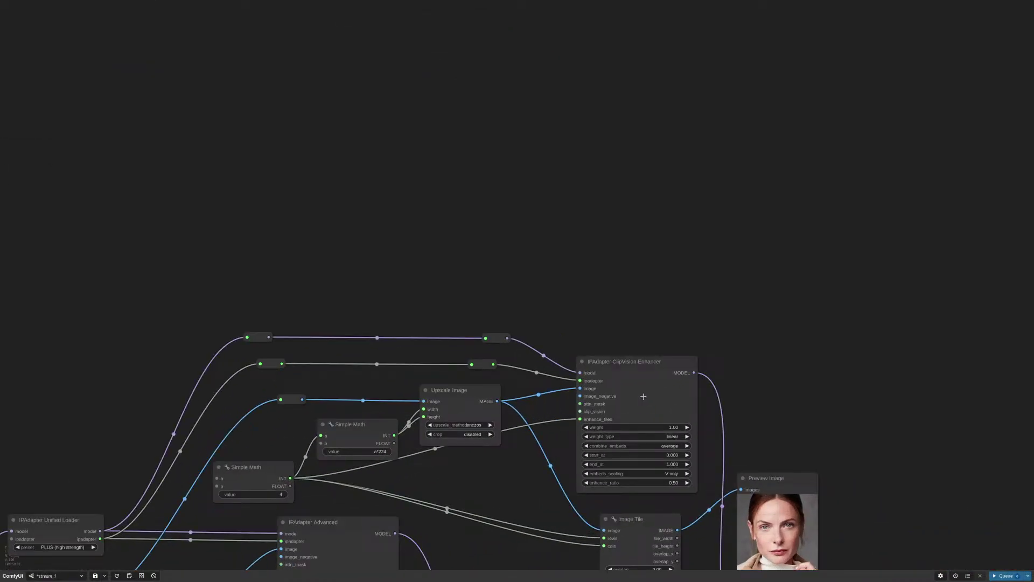
left_click_drag(621, 319, 848, 206)
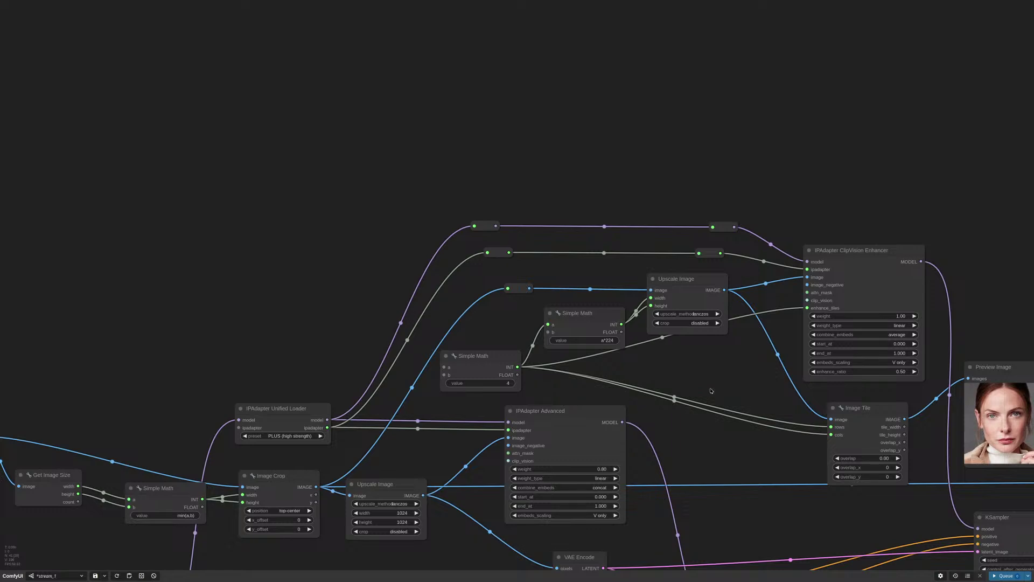
scroll(711, 391, "down", 8)
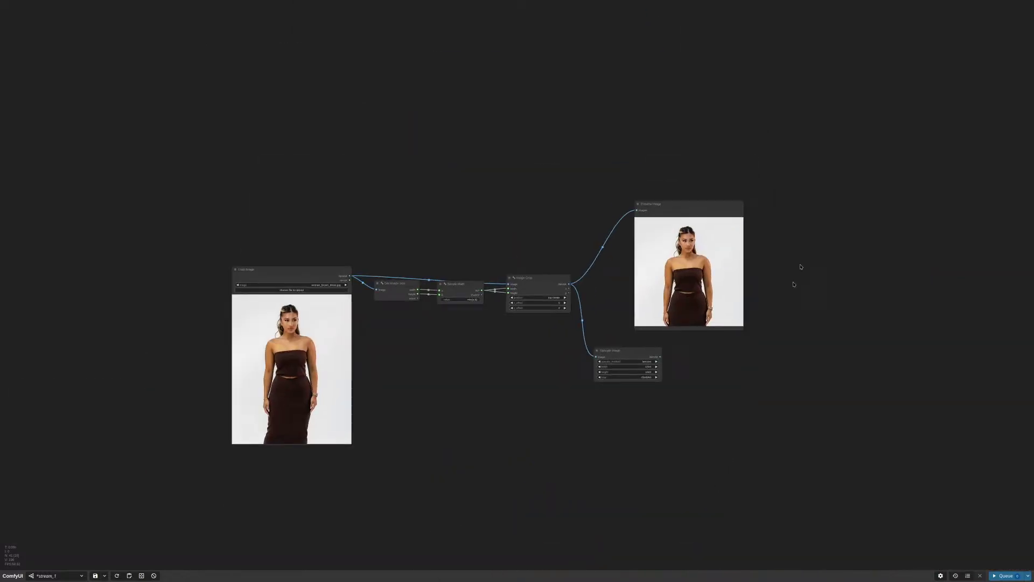
double_click(804, 236)
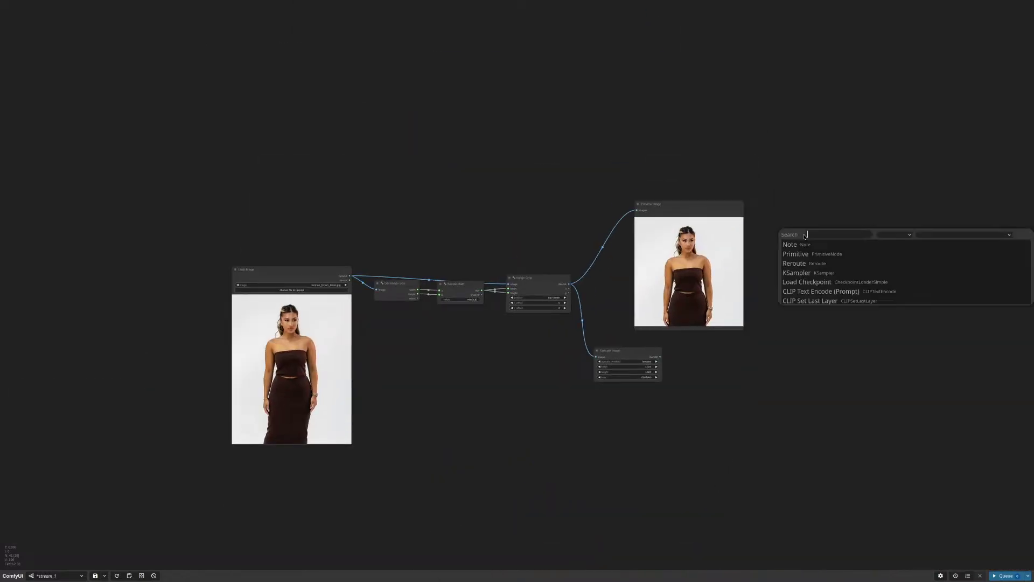
type("clipvisi")
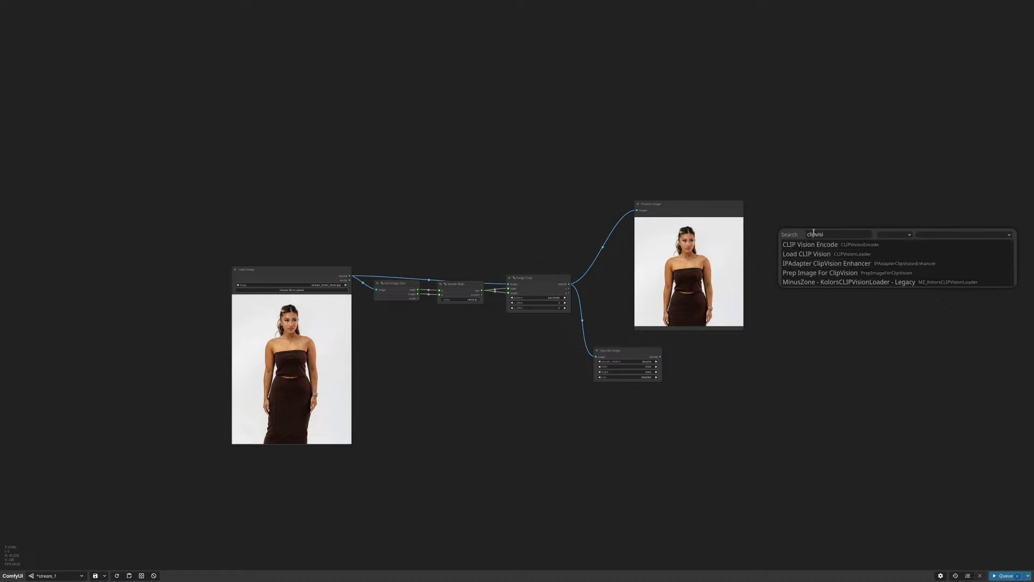
type("enh")
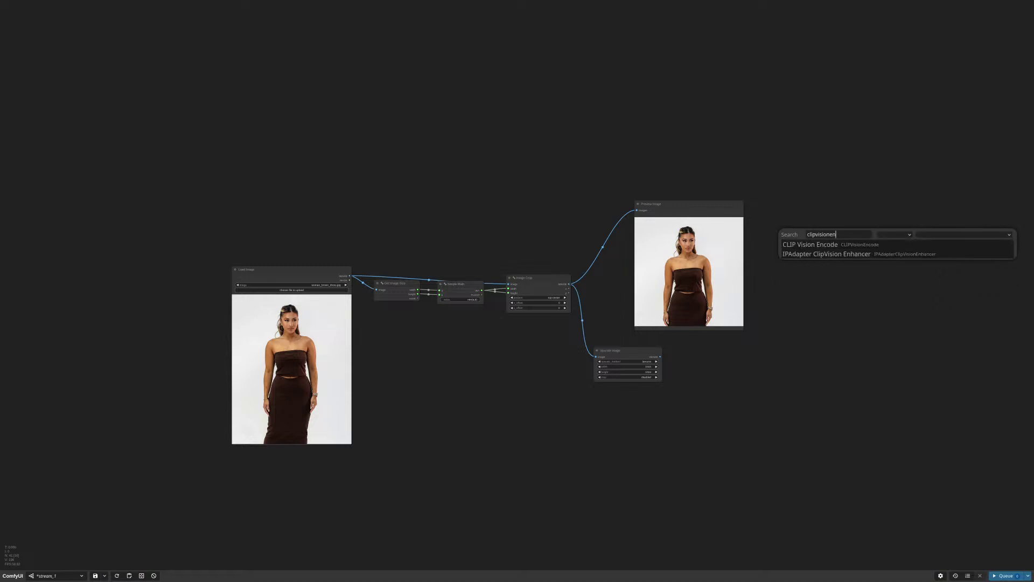
key("Down")
key("Return")
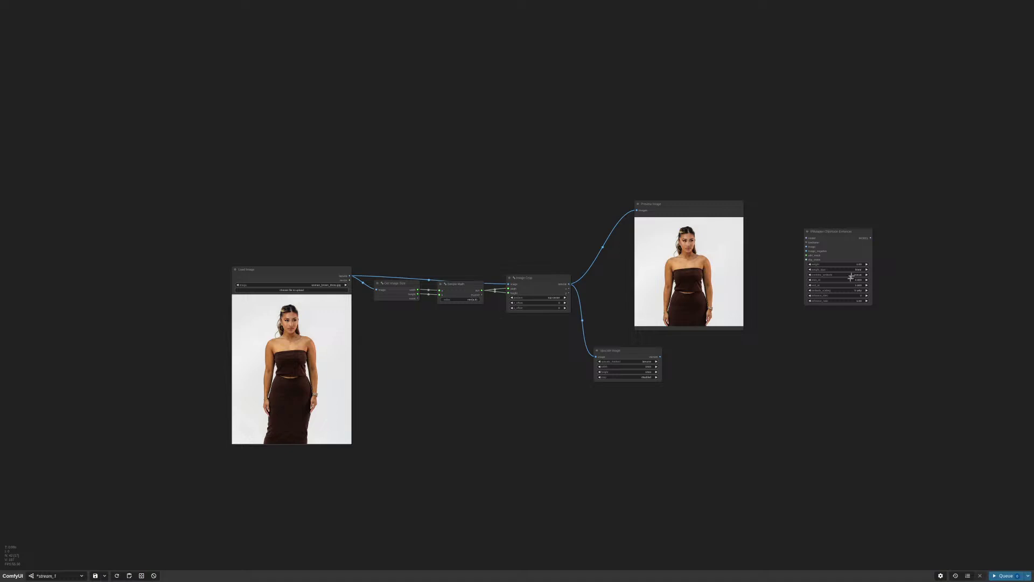
Move the dress example's Preview Image node up, Upscale Image down, and the IPAdapter ClipVision Enhancer closer to Image Crop
left_click_drag(700, 210, 668, 106)
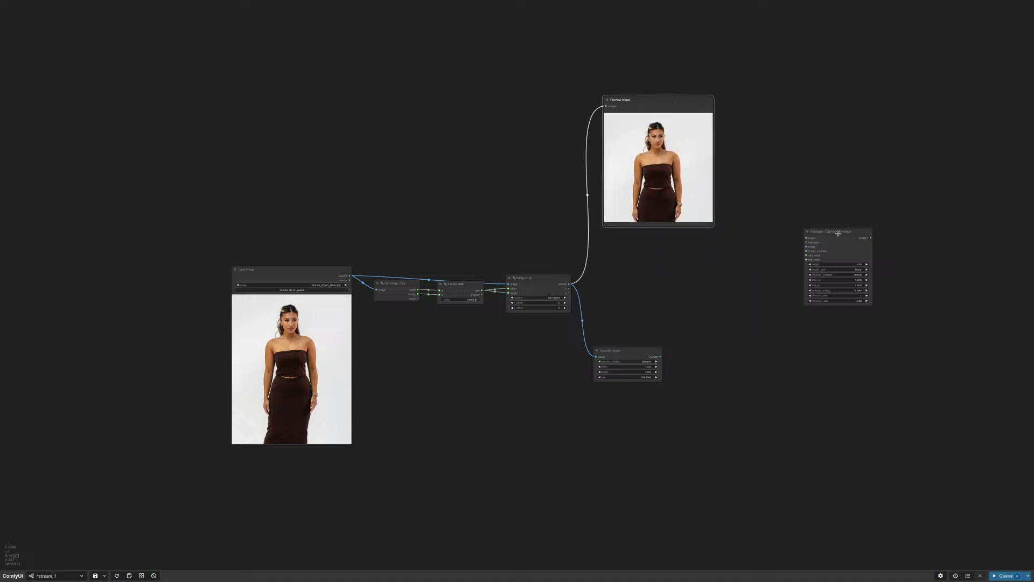
left_click_drag(864, 241, 766, 290)
scroll(686, 371, "up", 4)
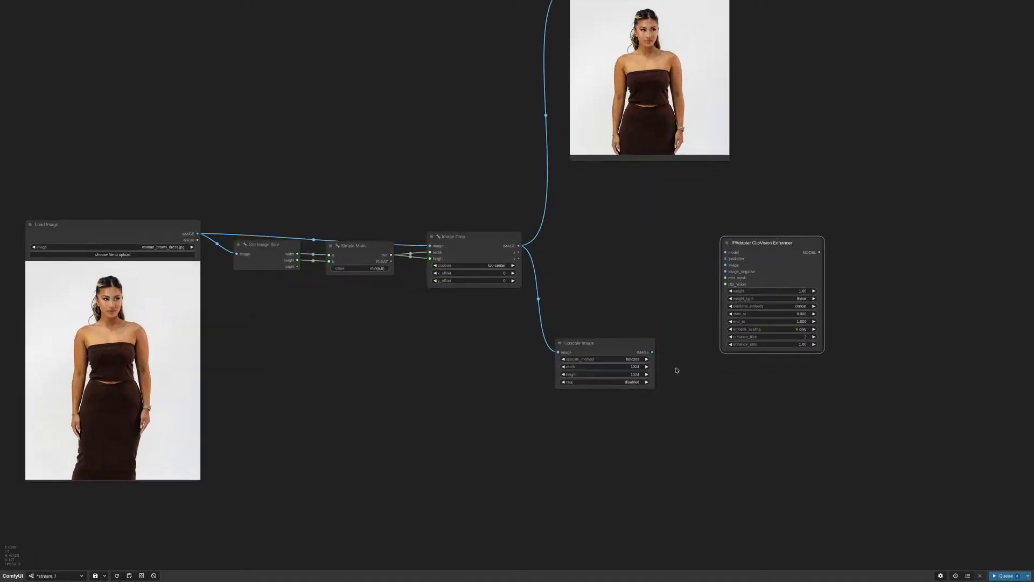
left_click_drag(621, 355, 614, 432)
left_click_drag(736, 238, 662, 216)
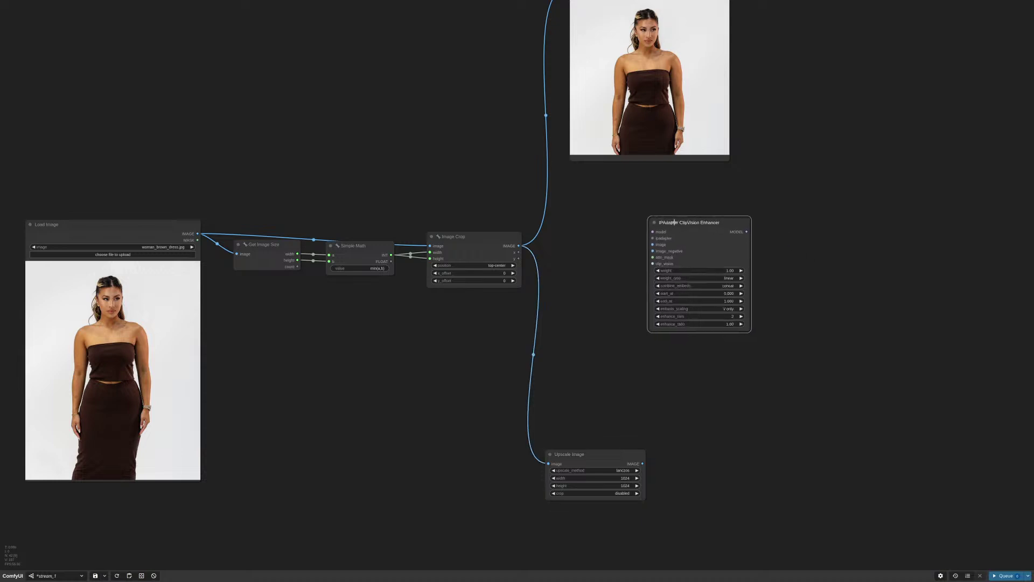
Shift the dress example's Preview Image and IPAdapter ClipVision Enhancer nodes slightly farther right of Image Crop
scroll(625, 254, "up", 4)
scroll(622, 258, "down", 1)
scroll(619, 265, "down", 3)
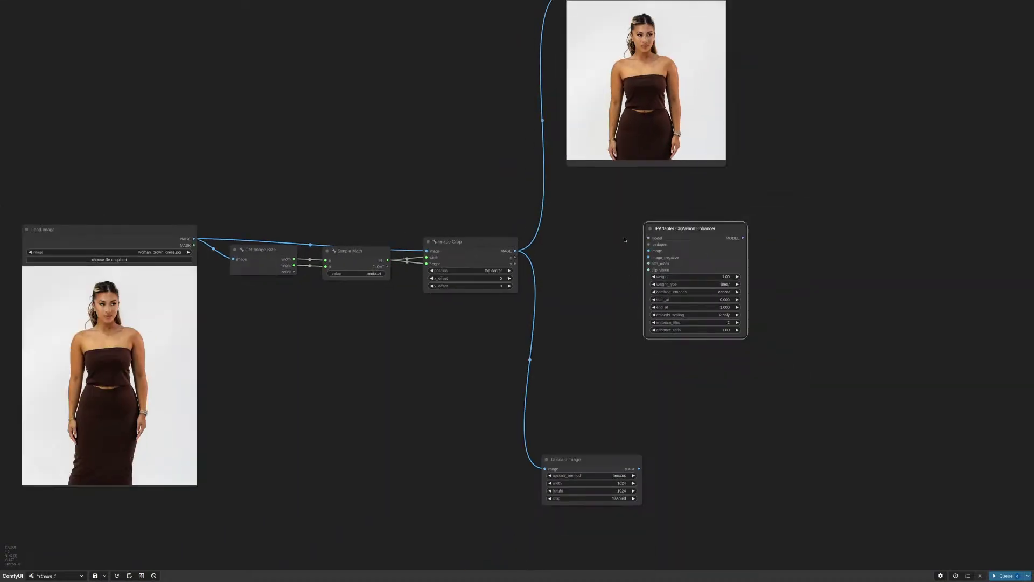
left_click_drag(626, 235, 658, 280)
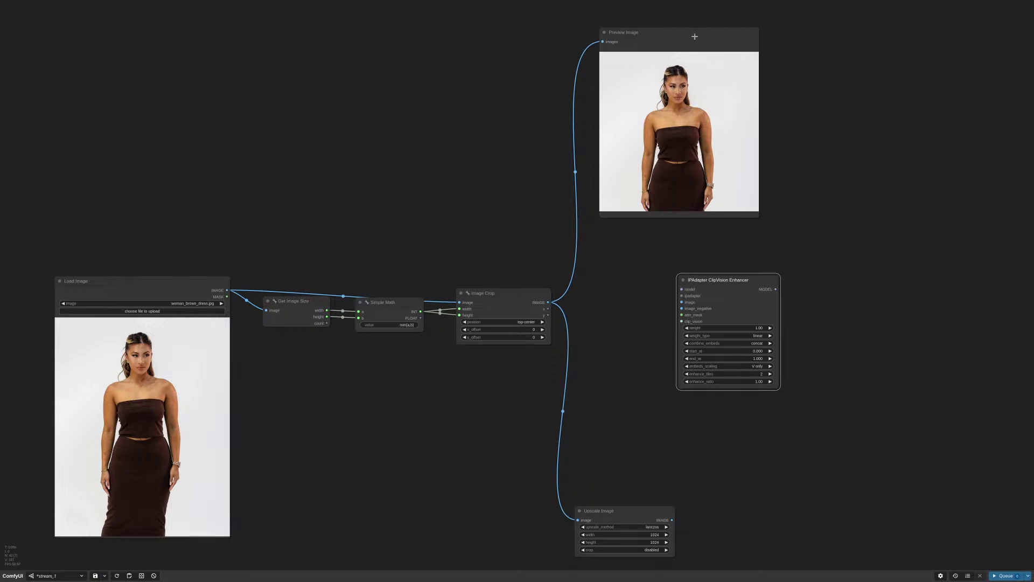
left_click_drag(685, 36, 692, 54)
scroll(708, 135, "up", 2)
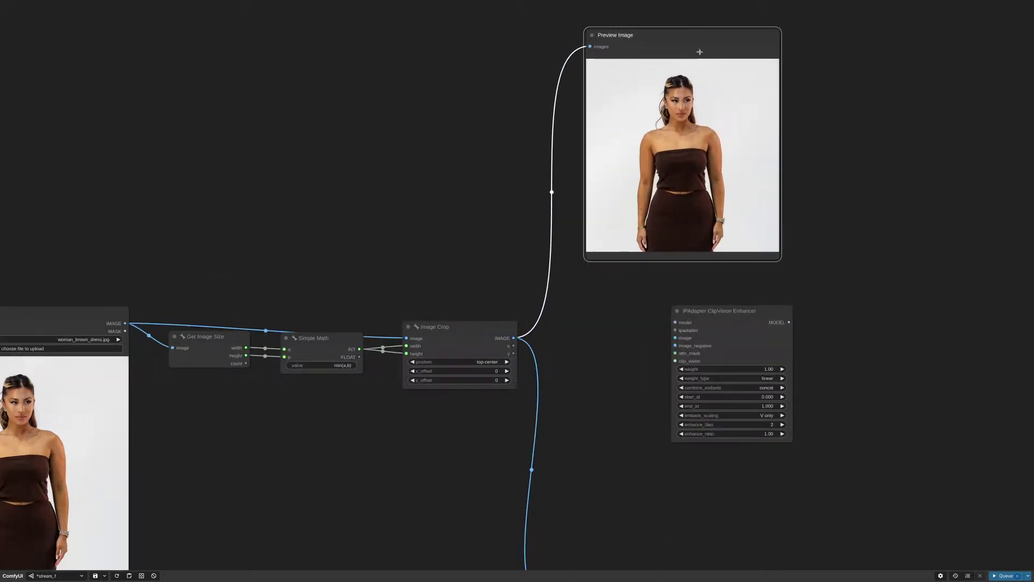
left_click_drag(684, 37, 697, 39)
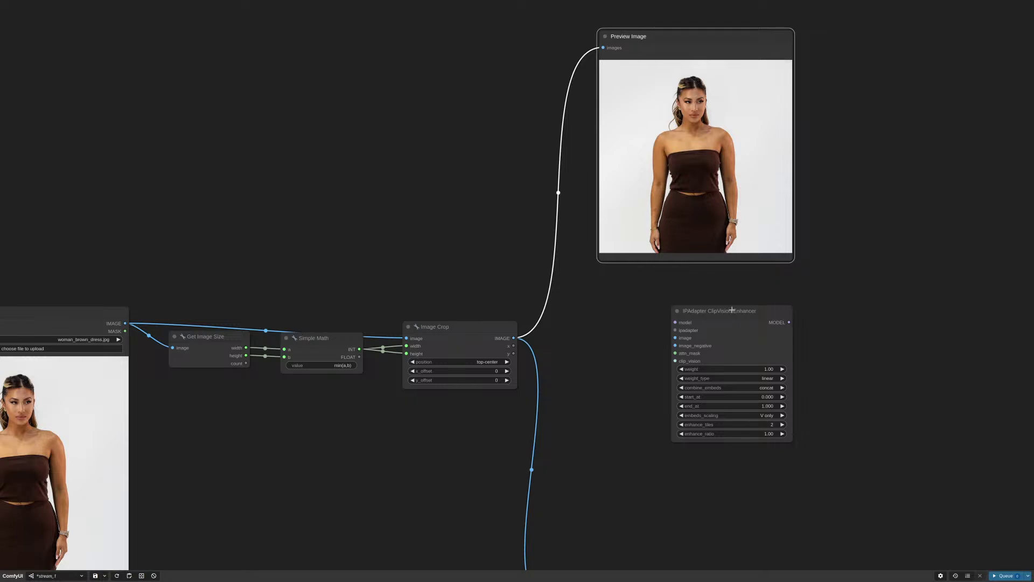
left_click_drag(732, 310, 761, 305)
Examine the enhance_tiles setting on the dress example's IPAdapter ClipVision Enhancer node
scroll(803, 455, "up", 4)
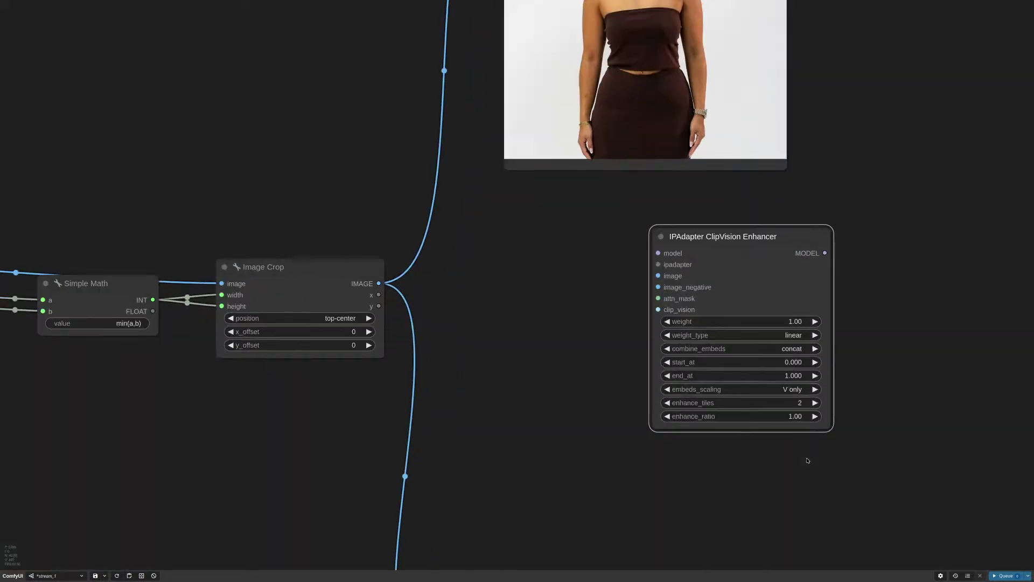
scroll(803, 458, "up", 1)
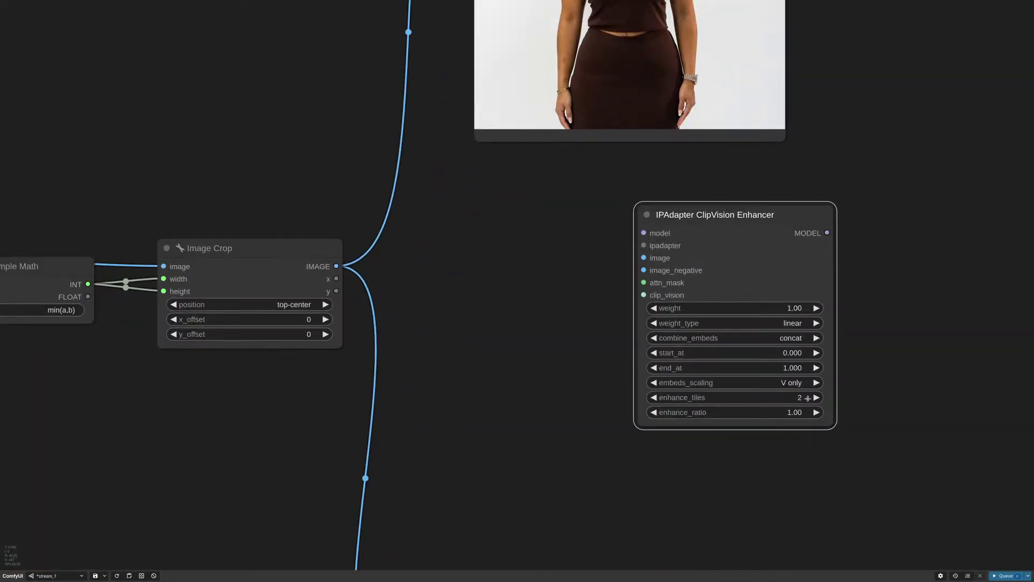
scroll(808, 403, "down", 5)
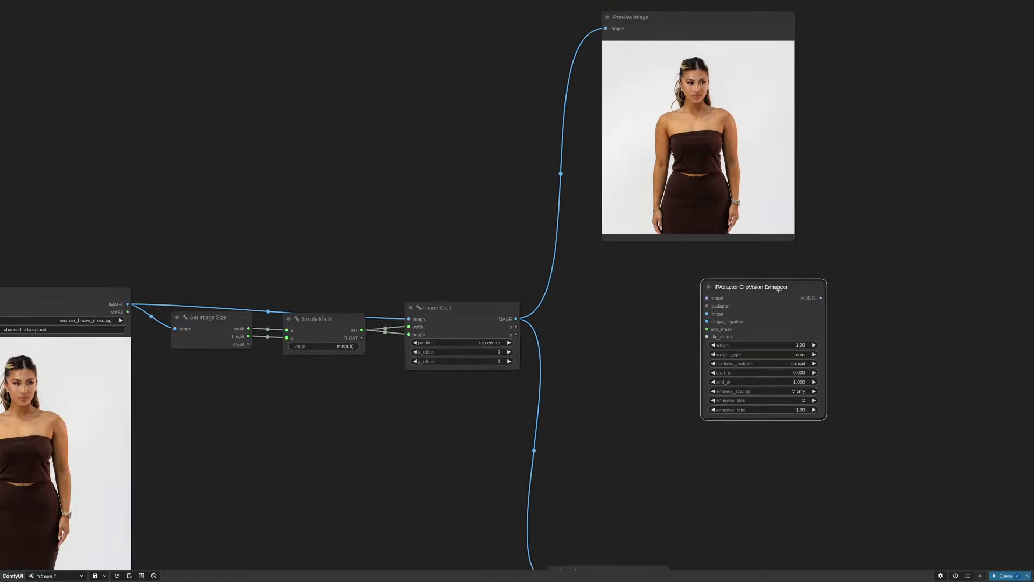
Shift the IPAdapter ClipVision Enhancer right and duplicate the dress example's 1024 Upscale Image node into the gap beside Image Crop
left_click_drag(769, 294, 790, 296)
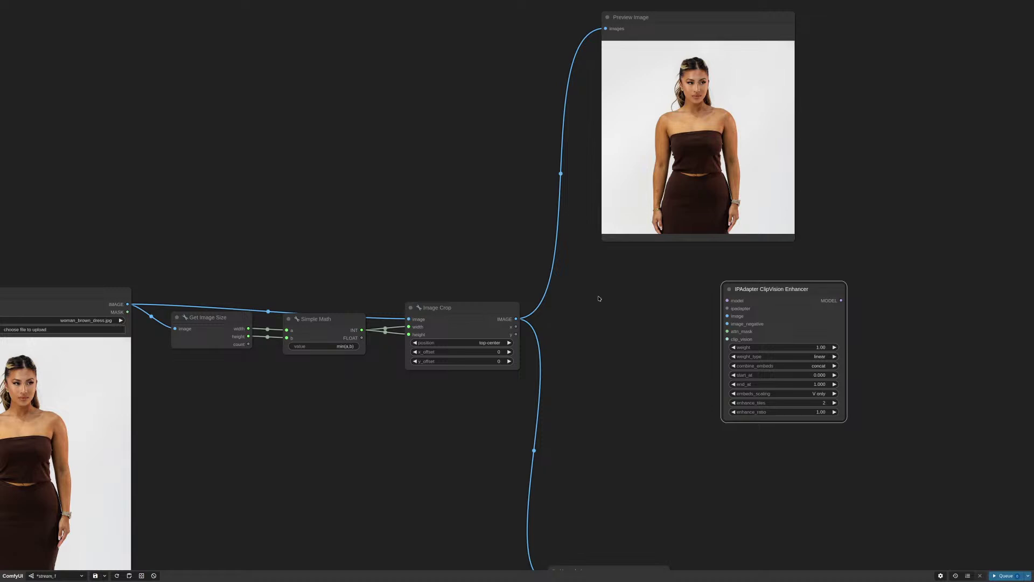
scroll(594, 341, "down", 2)
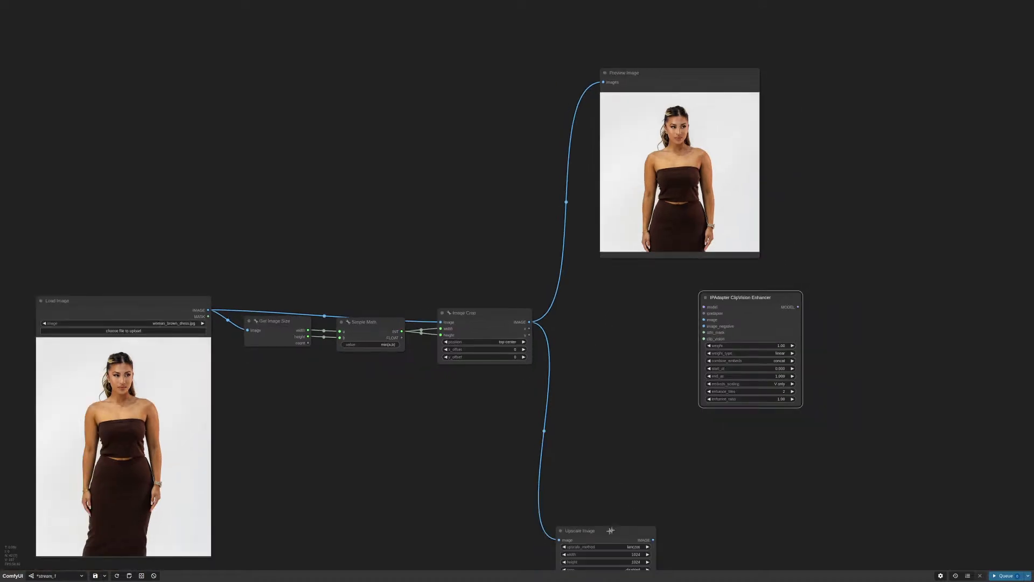
left_click_drag(598, 531, 610, 312)
scroll(667, 280, "up", 2)
scroll(667, 280, "up", 3)
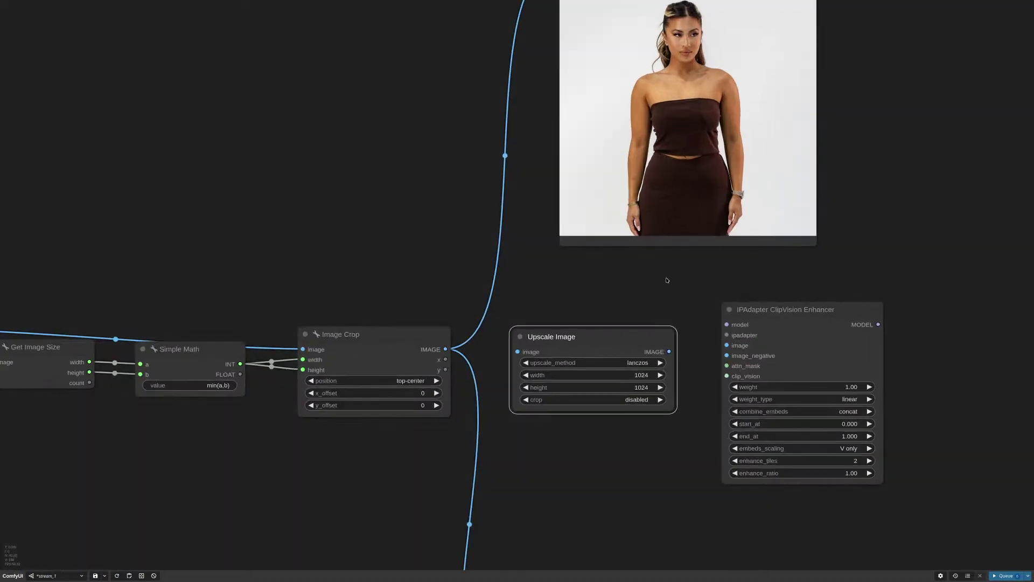
Set the duplicated Upscale Image node's width to 224*2 and its height to 448
left_click(648, 351)
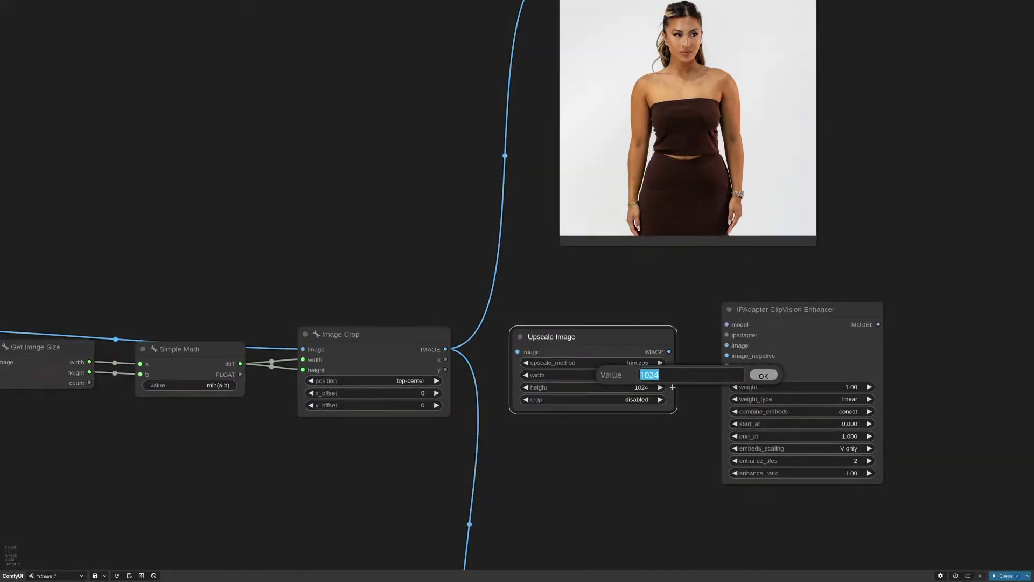
type("224*2")
key("Return")
left_click(646, 389)
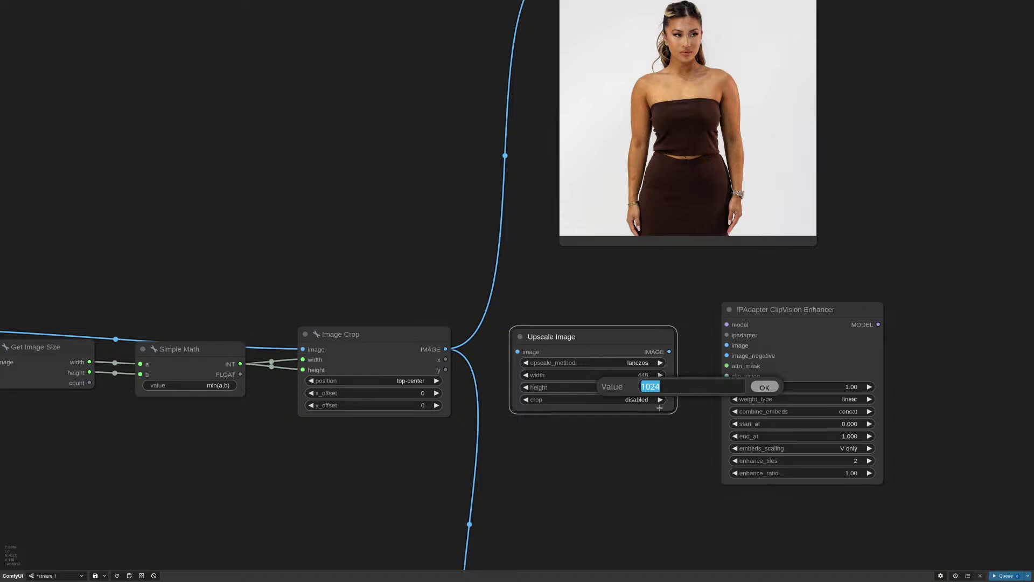
type("448")
key("Return")
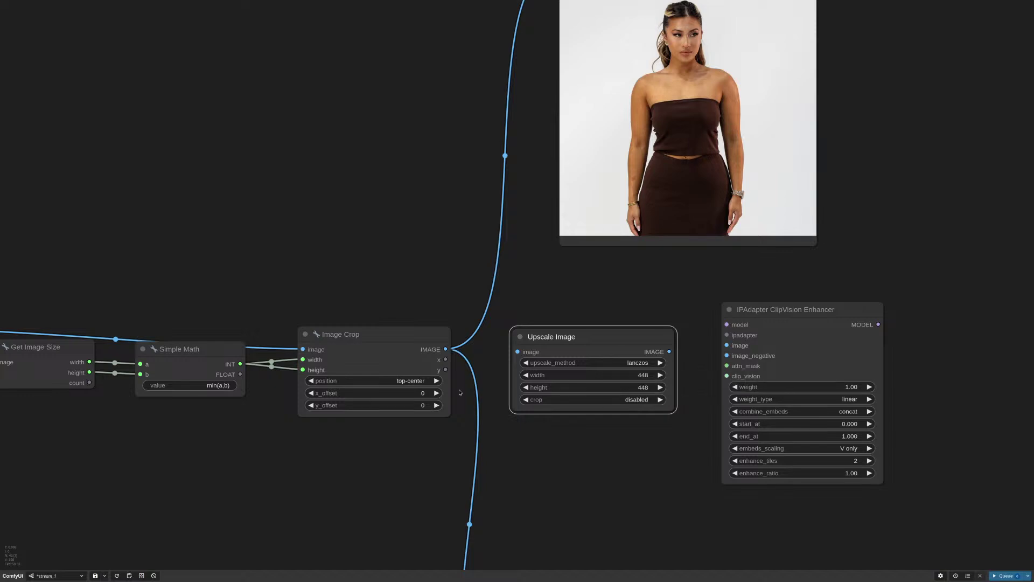
Connect Image Crop to the 448 Upscale Image node and its output to the IPAdapter ClipVision Enhancer's image input
left_click_drag(446, 349, 517, 352)
left_click_drag(669, 351, 726, 345)
left_click_drag(640, 340, 641, 336)
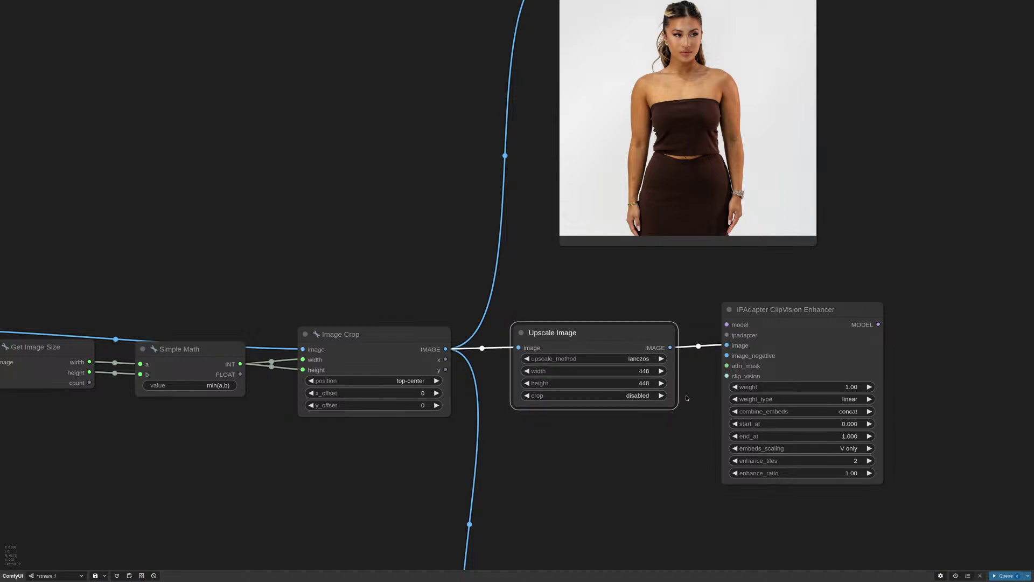
Switch the 448 Upscale Image node's upscale_method to nearest-exact and back to lanczos
scroll(687, 402, "down", 2)
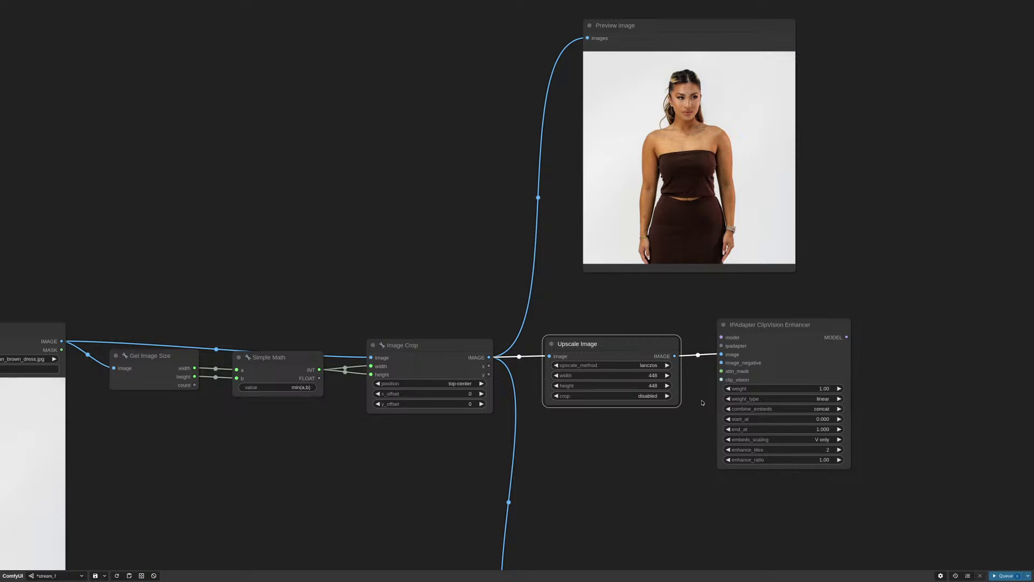
scroll(702, 404, "down", 1)
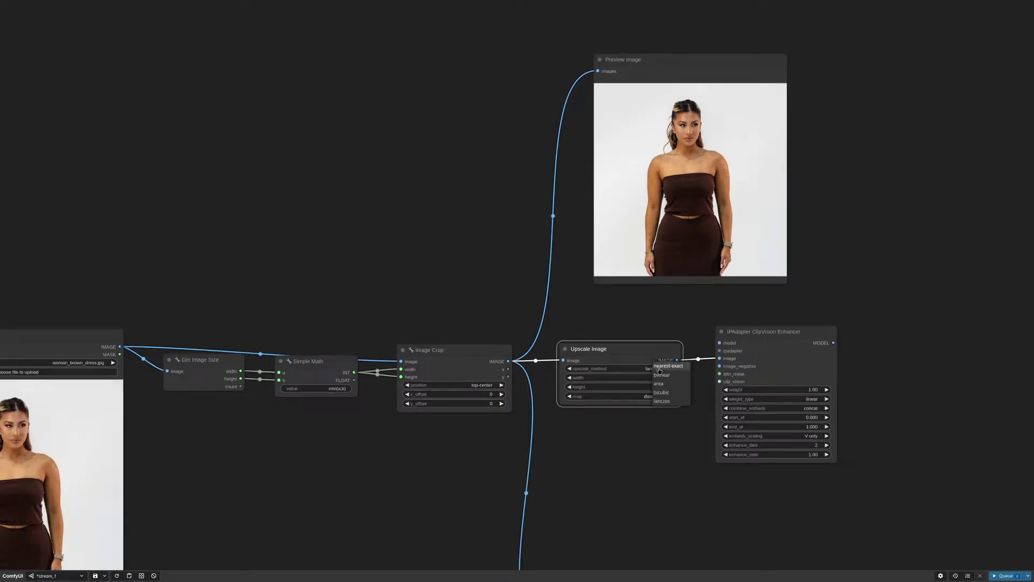
scroll(650, 343, "up", 5)
left_click(650, 368)
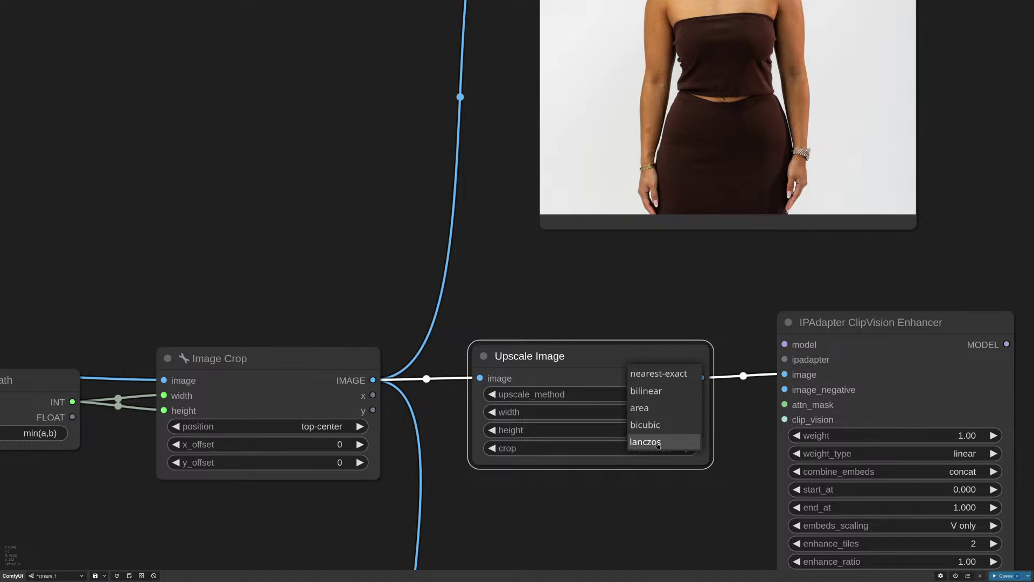
left_click(661, 376)
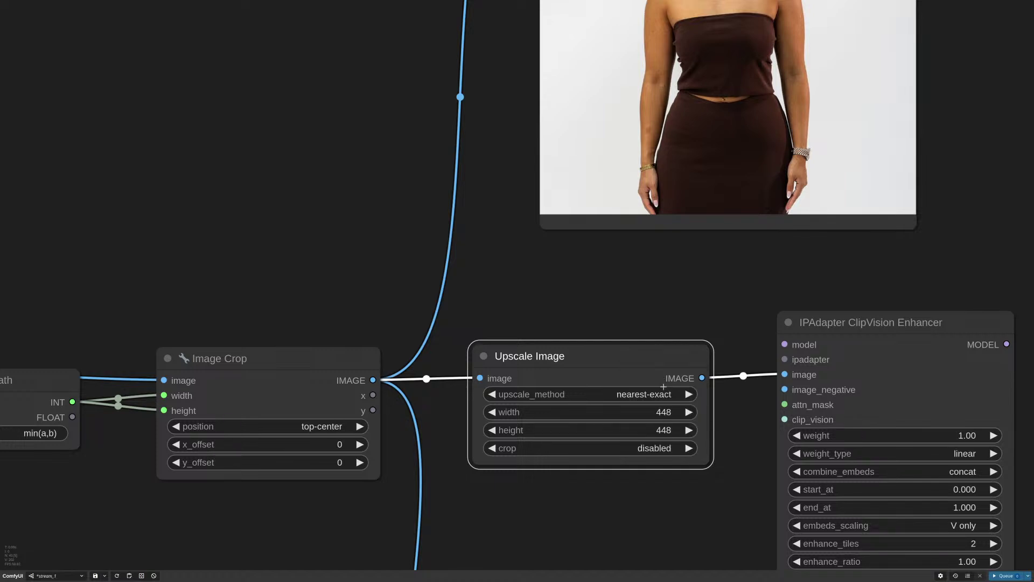
left_click(663, 387)
left_click(664, 443)
scroll(754, 442, "down", 1)
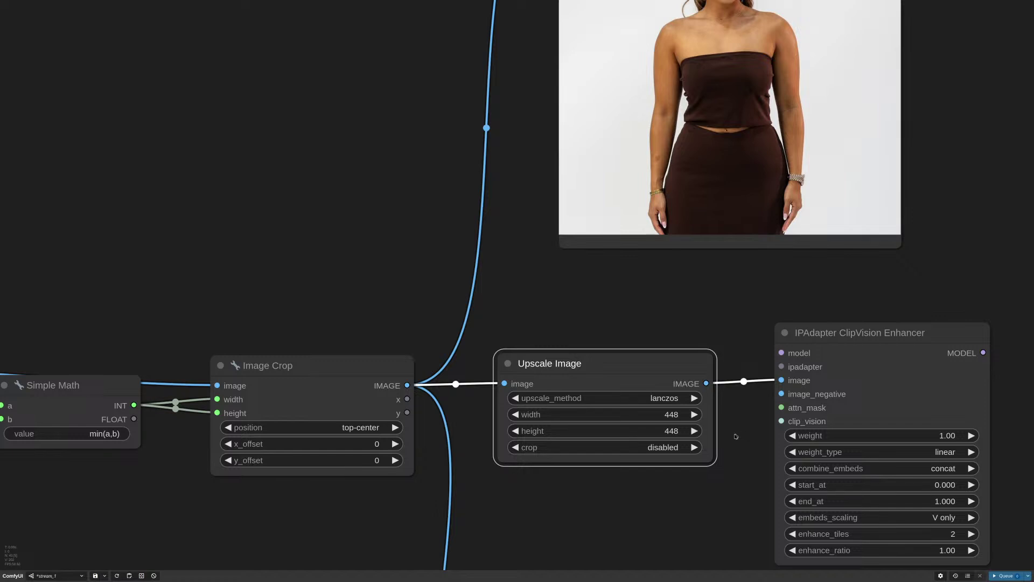
Move the 448 Upscale Image node slightly lower and make it a little narrower
scroll(728, 440, "down", 5)
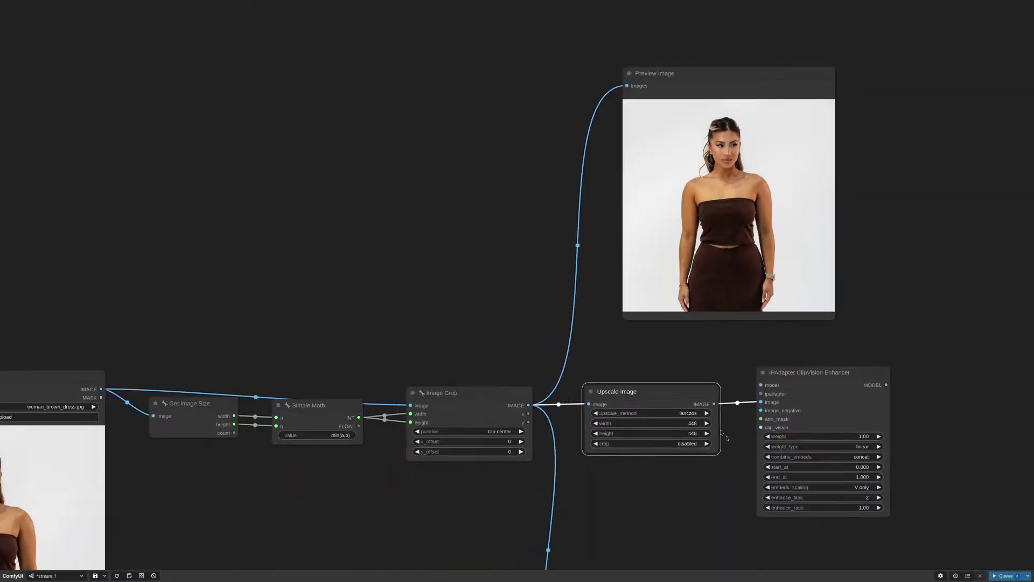
left_click_drag(667, 412, 664, 433)
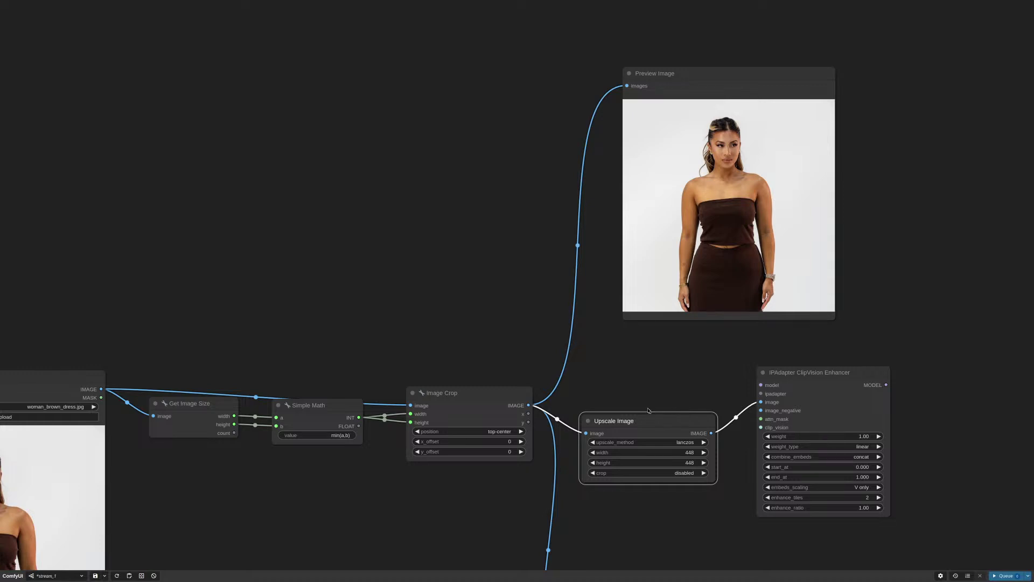
scroll(631, 383, "down", 1)
left_click_drag(669, 351, 669, 207)
left_click_drag(703, 338, 684, 329)
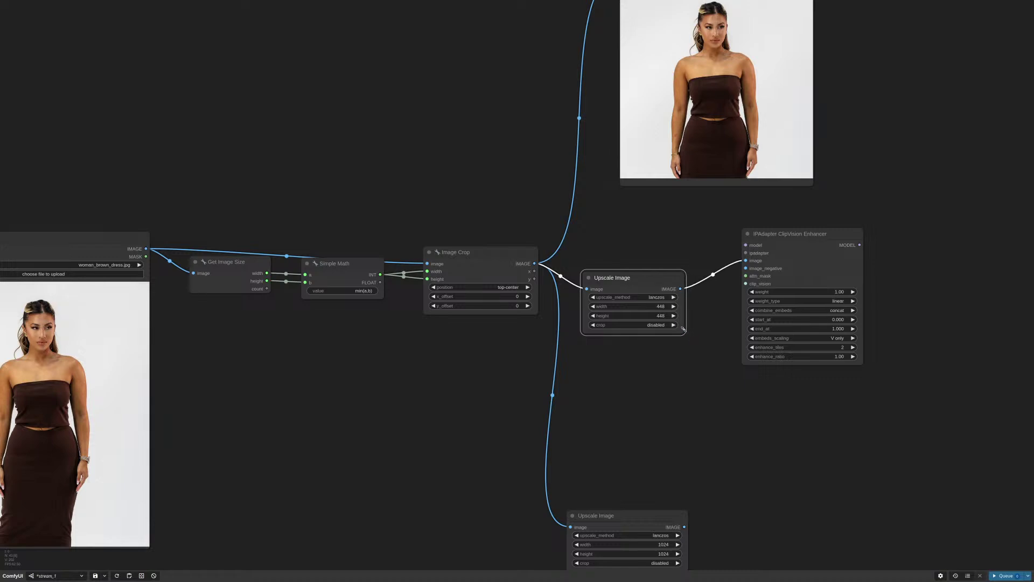
Move the IPAdapter ClipVision Enhancer and the dress example's Preview Image node slightly down
left_click_drag(772, 242, 763, 264)
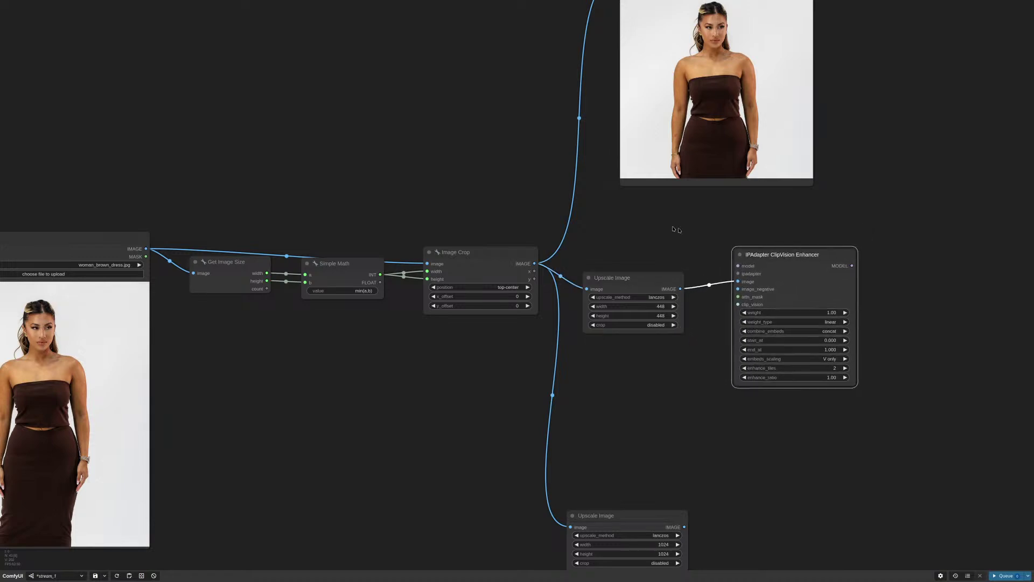
left_click_drag(674, 228, 709, 290)
mouse_move(718, 22)
left_mouse_down()
mouse_move(748, 46)
mouse_move(713, 38)
left_mouse_up()
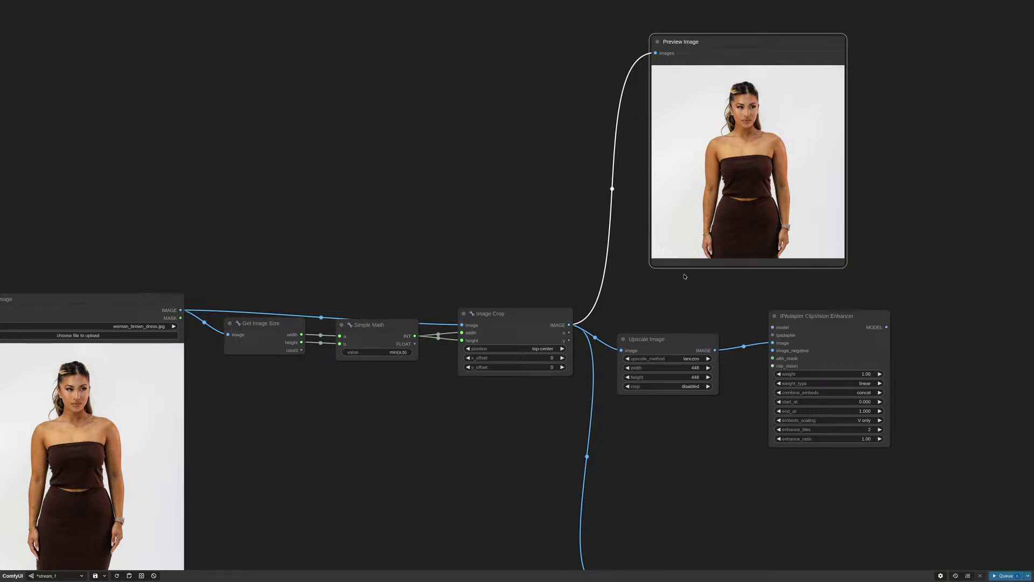
Shift the IPAdapter ClipVision Enhancer and the 448 Upscale Image node slightly right and down
scroll(776, 96, "up", 4)
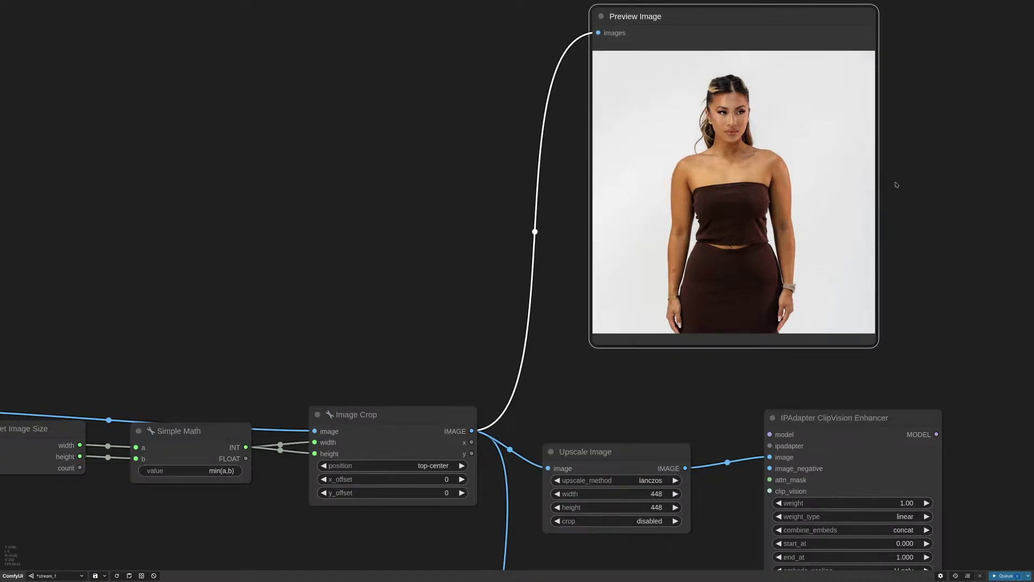
scroll(924, 217, "down", 4)
left_click_drag(942, 261, 884, 190)
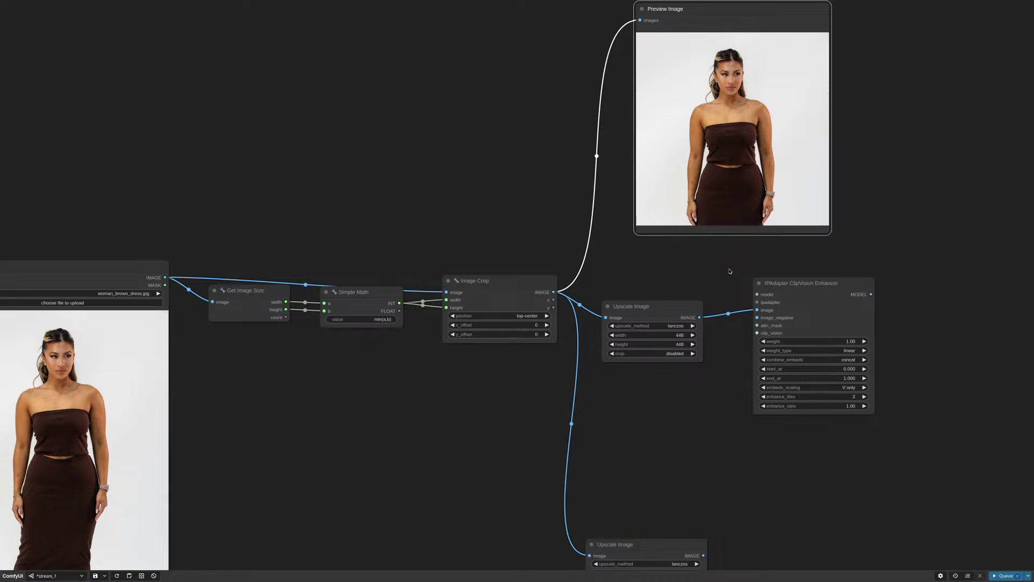
left_click_drag(809, 280, 820, 288)
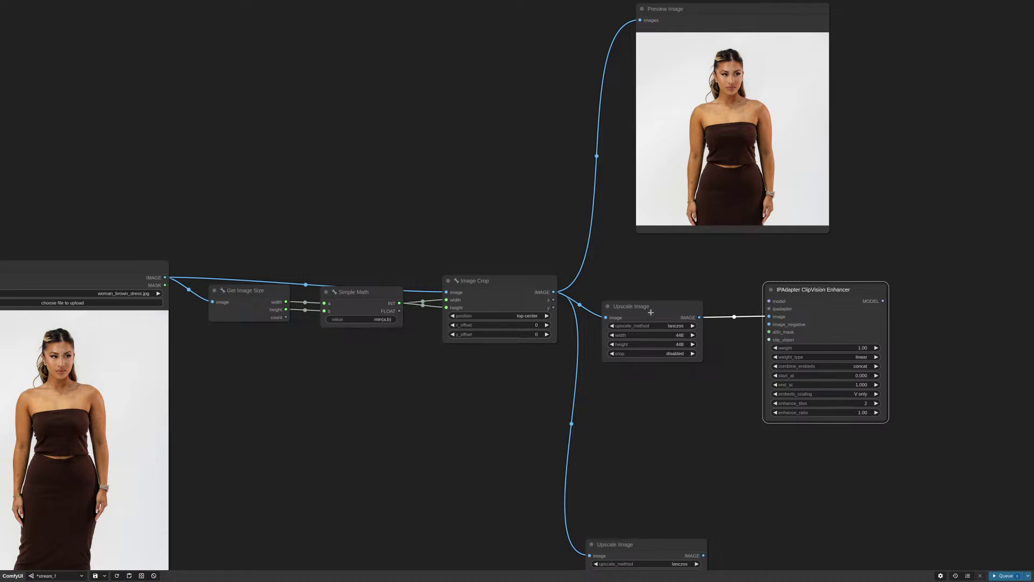
left_click_drag(652, 308, 662, 315)
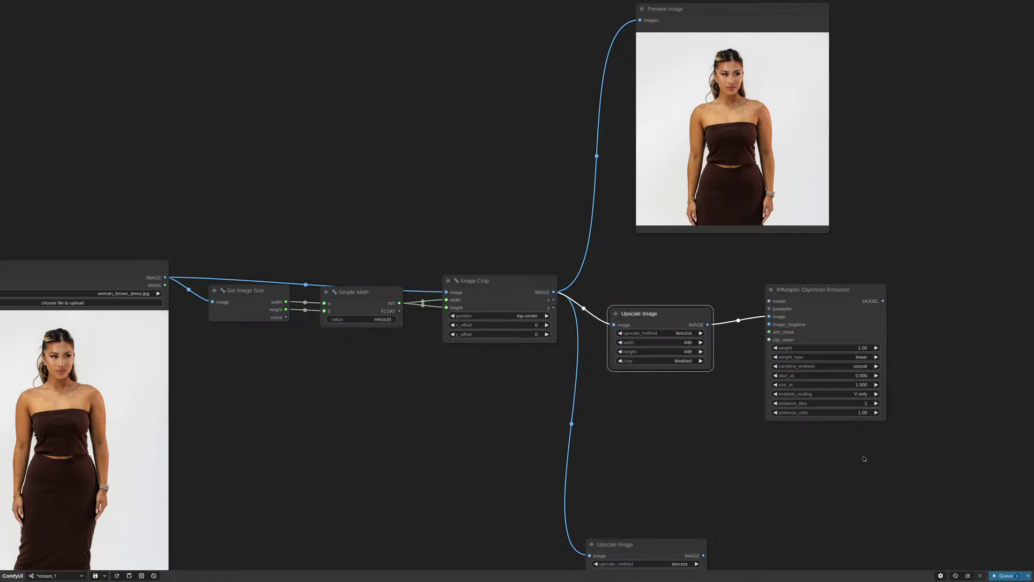
Raise the 448 Upscale Image and the IPAdapter ClipVision Enhancer so that the image link between them runs straight
scroll(882, 418, "up", 4)
scroll(882, 419, "up", 1)
left_click_drag(549, 251, 557, 216)
scroll(643, 366, "down", 4)
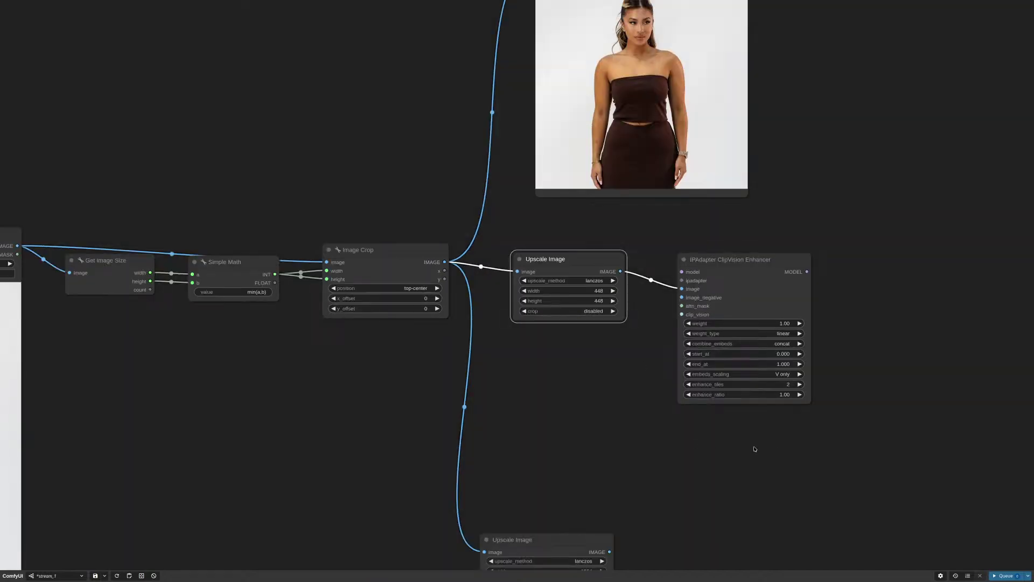
scroll(772, 424, "up", 4)
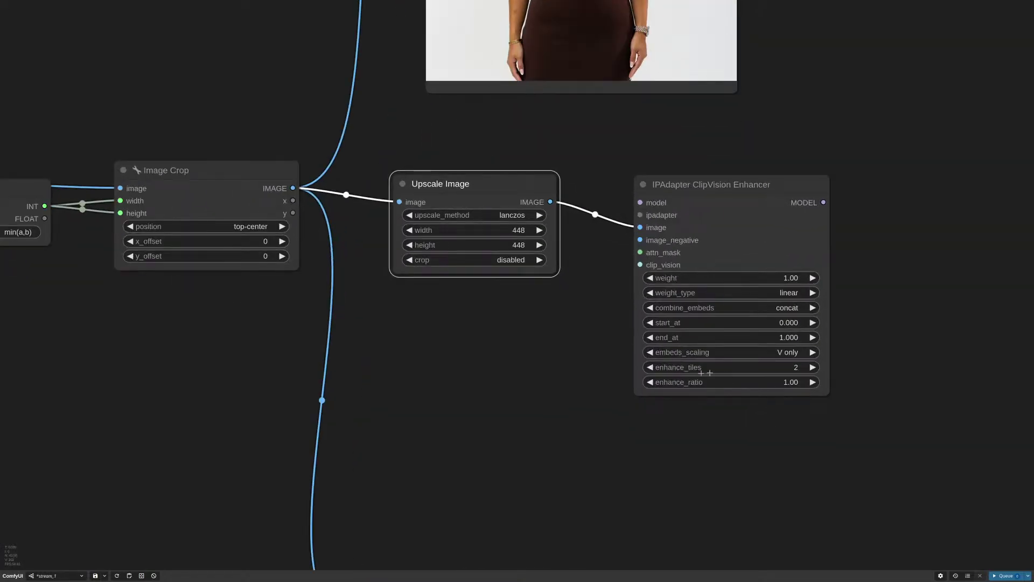
scroll(786, 380, "up", 3)
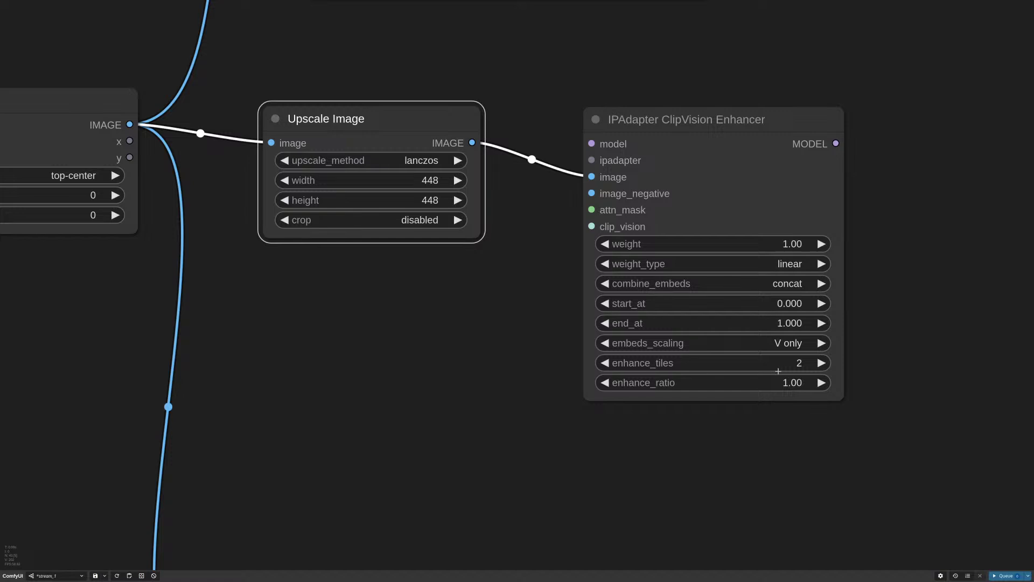
scroll(778, 371, "down", 5)
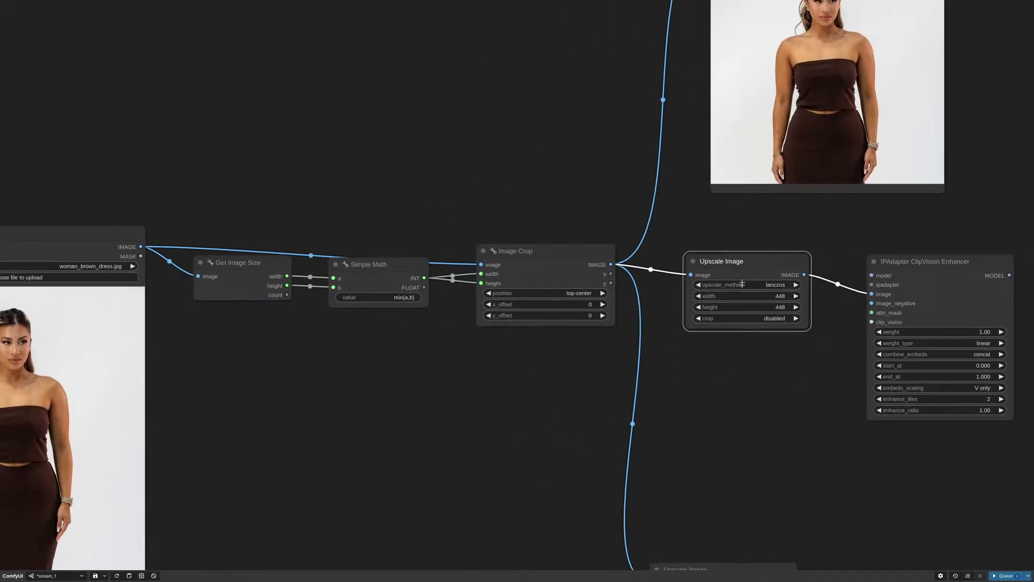
left_click_drag(743, 284, 753, 283)
left_click_drag(922, 261, 919, 240)
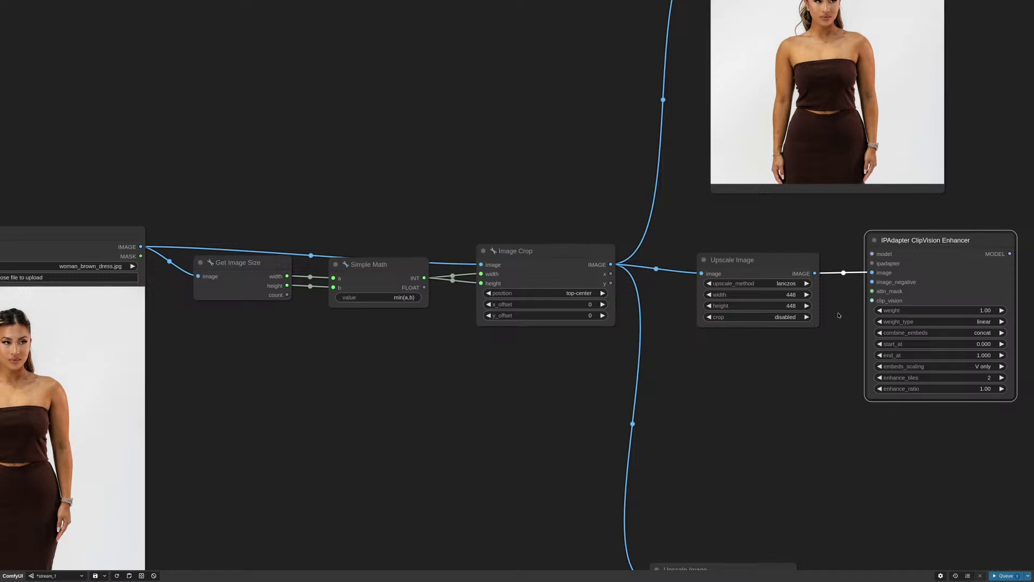
Set the enhancer's enhance_tiles to 3 and the connected Upscale Image node's width to 224*3
scroll(838, 315, "up", 5)
left_click(846, 409)
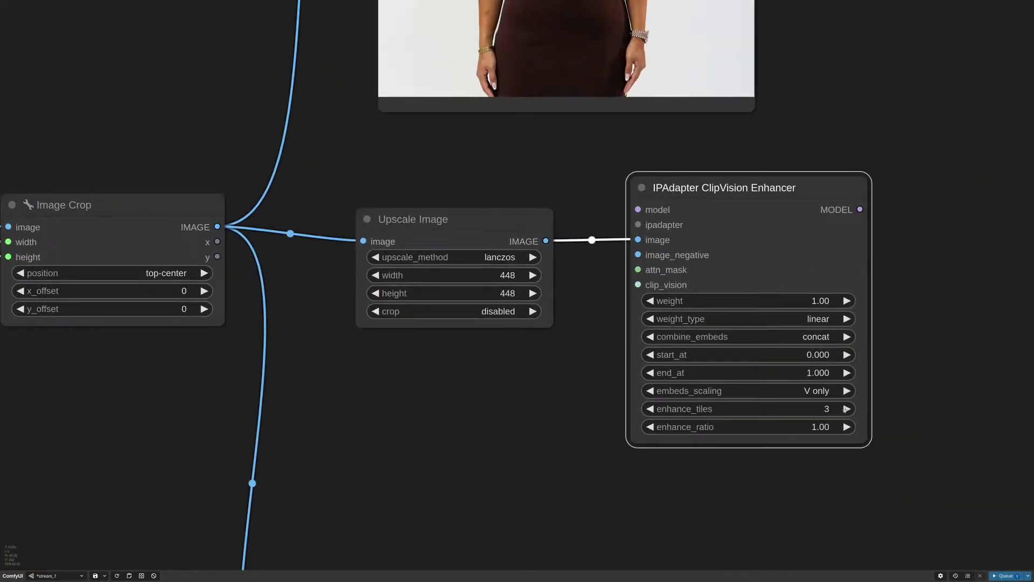
left_click(507, 276)
type("224")
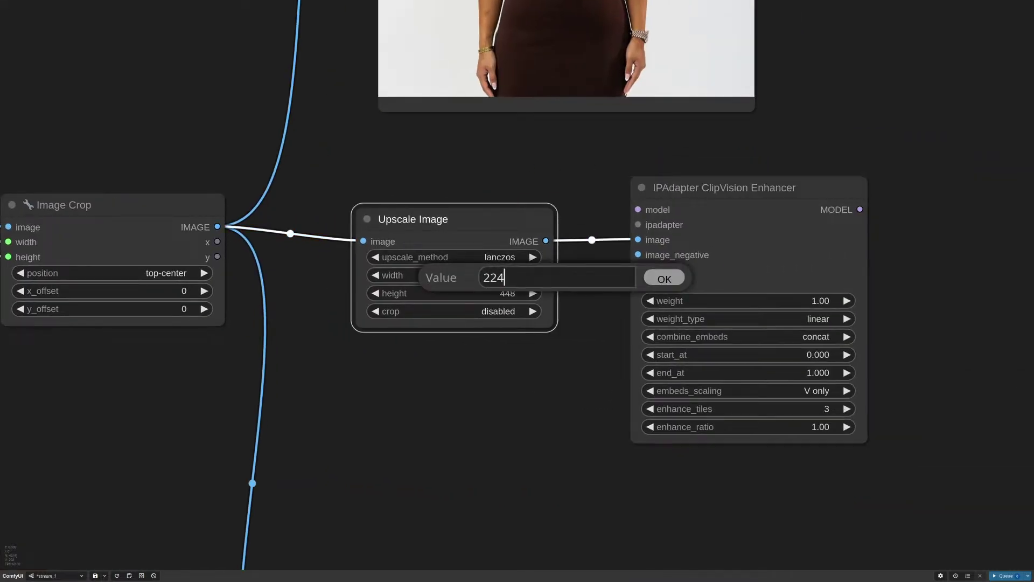
type("*3")
key("Return")
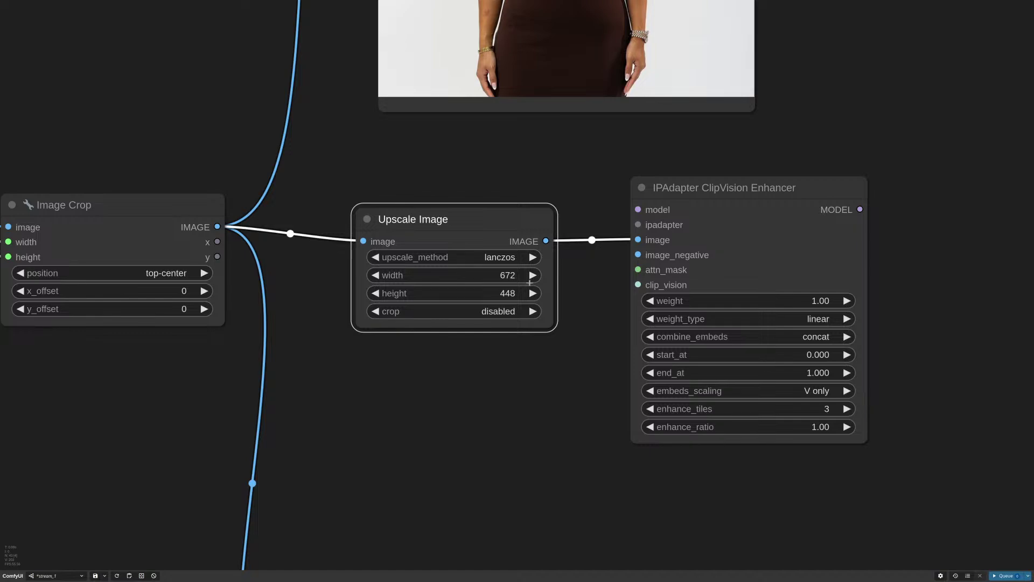
Move the Upscale Image node that feeds the IPAdapter ClipVision Enhancer slightly up, level with the enhancer
scroll(566, 382, "down", 3)
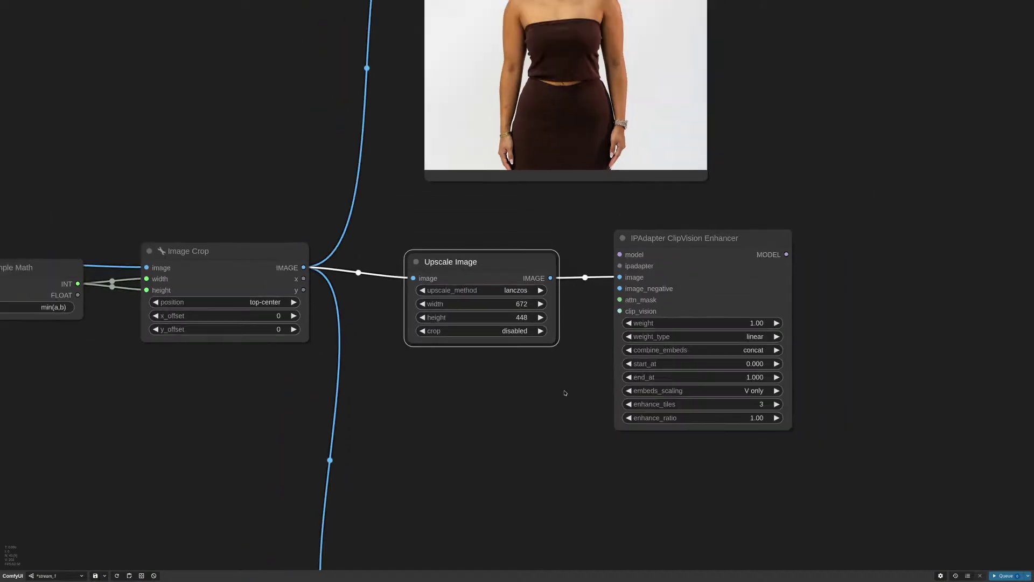
left_click_drag(557, 422, 776, 380)
scroll(723, 372, "down", 5)
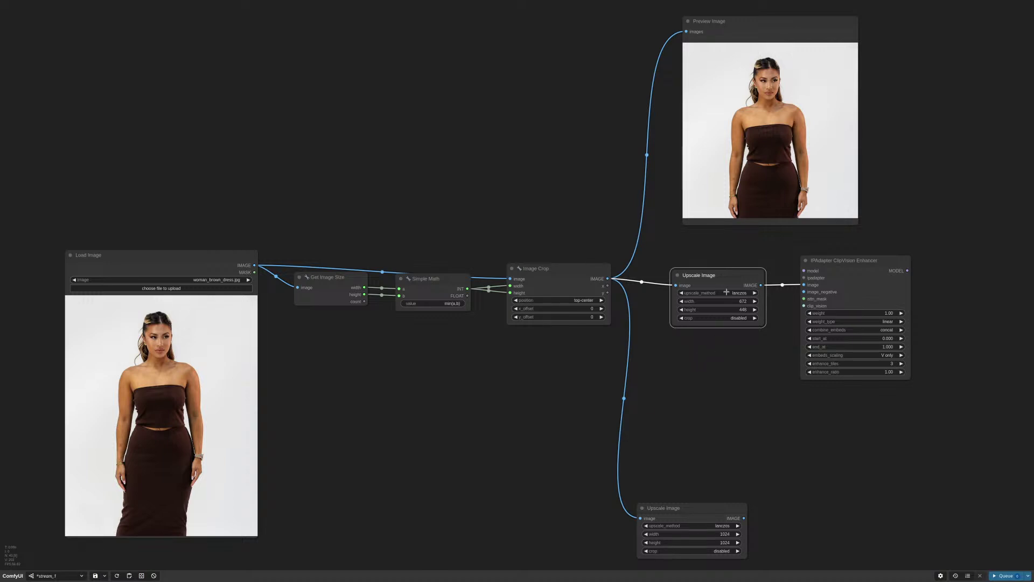
left_click_drag(726, 292, 727, 277)
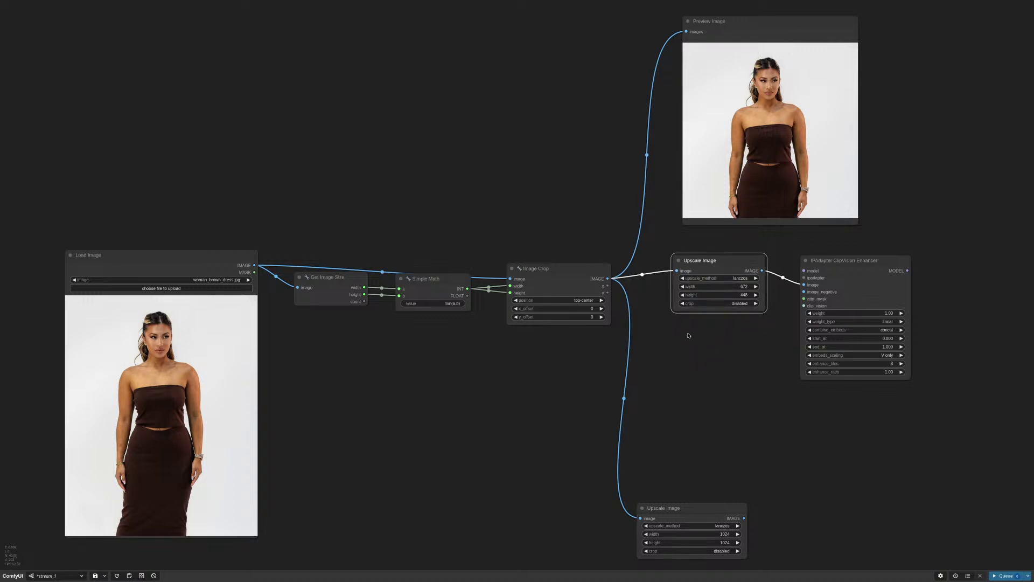
Add a Simple Math node just below the Upscale Image node that feeds the enhancer
double_click(677, 341)
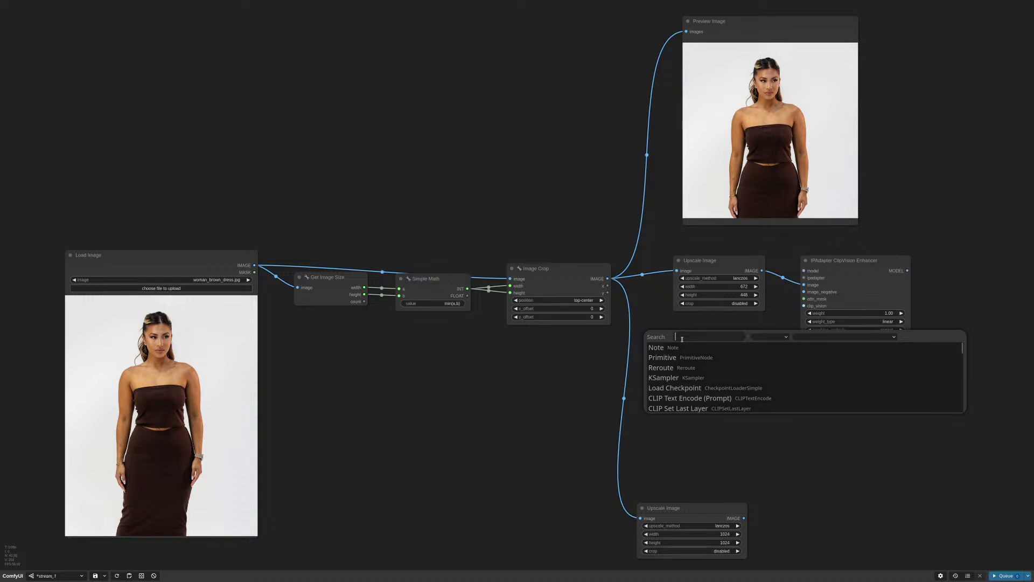
type("simpl")
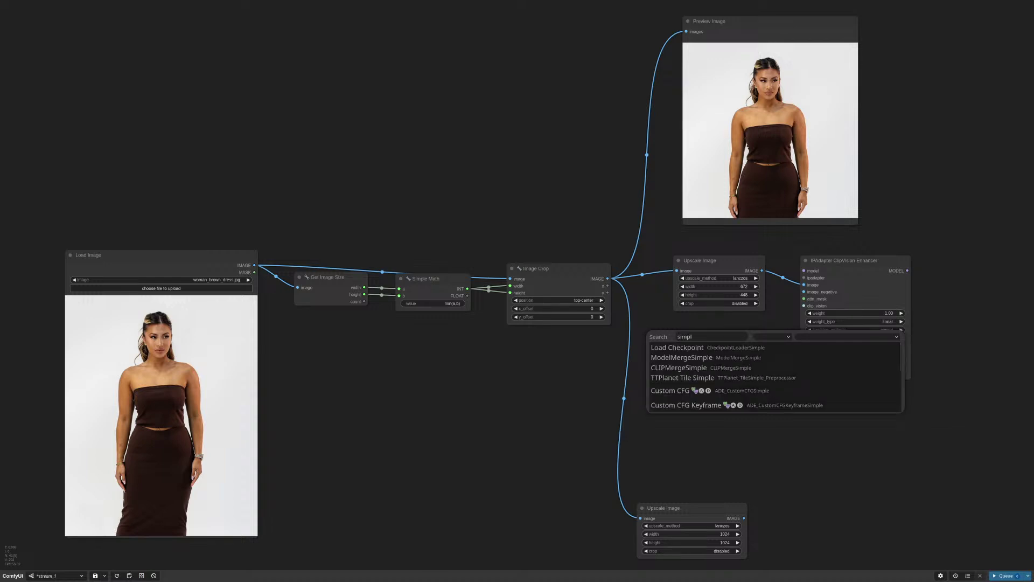
type("math")
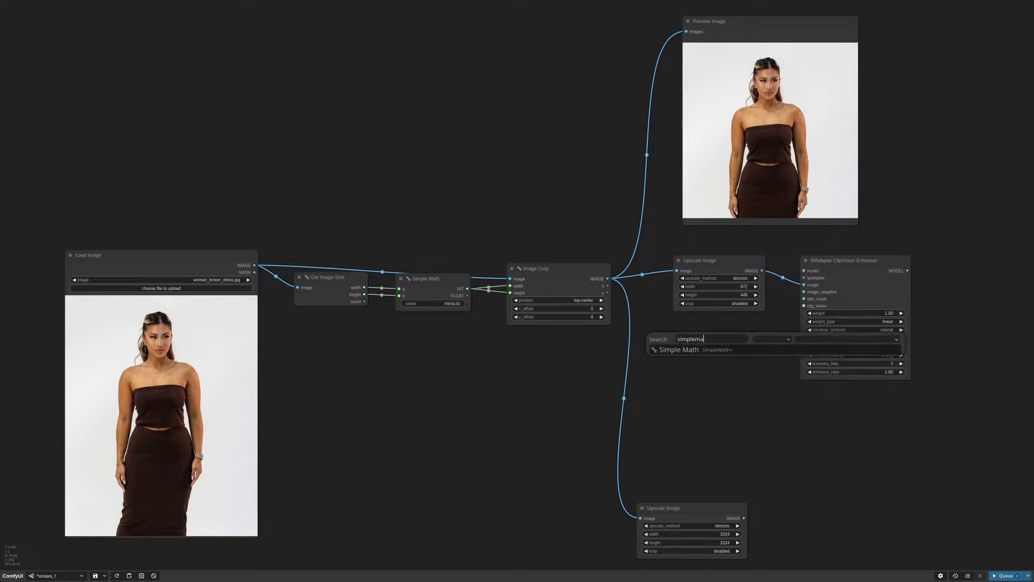
key("Return")
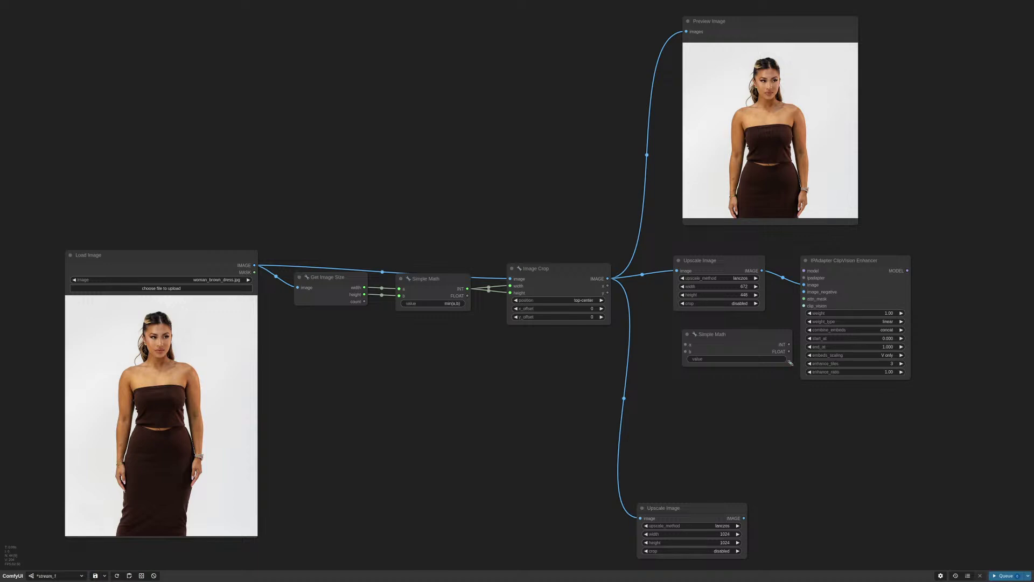
left_click_drag(715, 336, 685, 341)
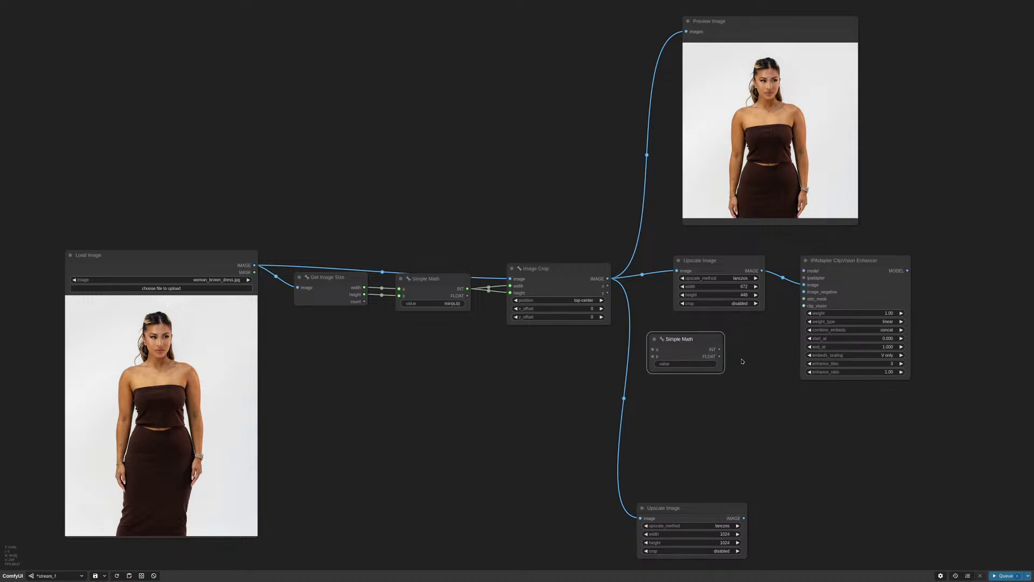
Set the new Simple Math node's value to 3 and move it left, below the Image Crop node
scroll(743, 361, "up", 3)
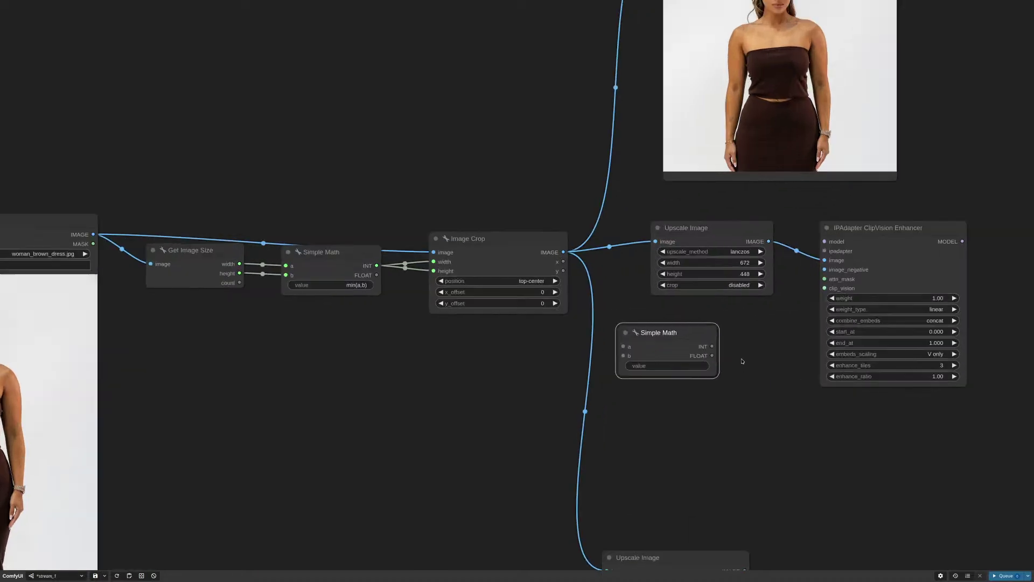
left_click(690, 369)
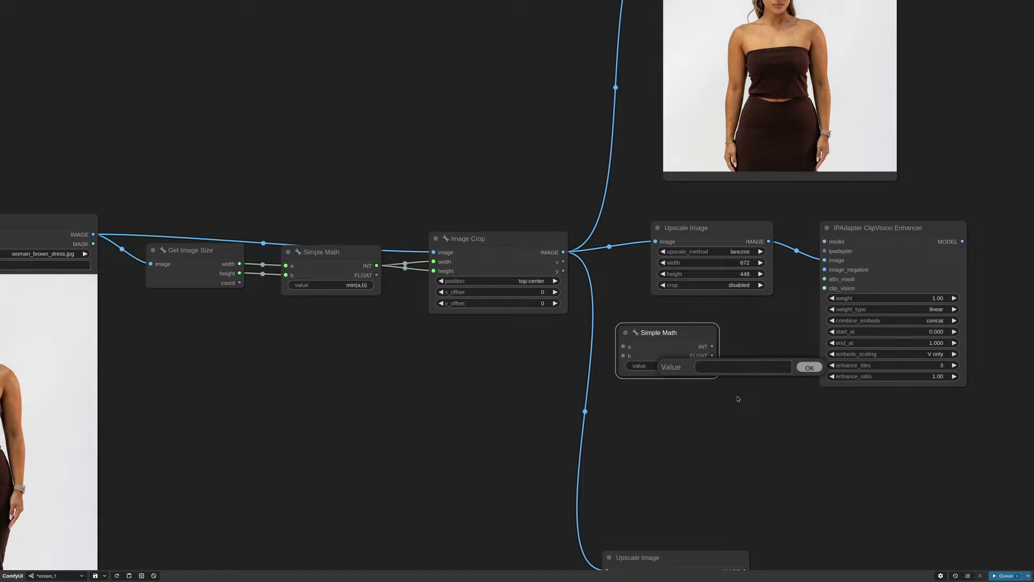
type("3")
key("Return")
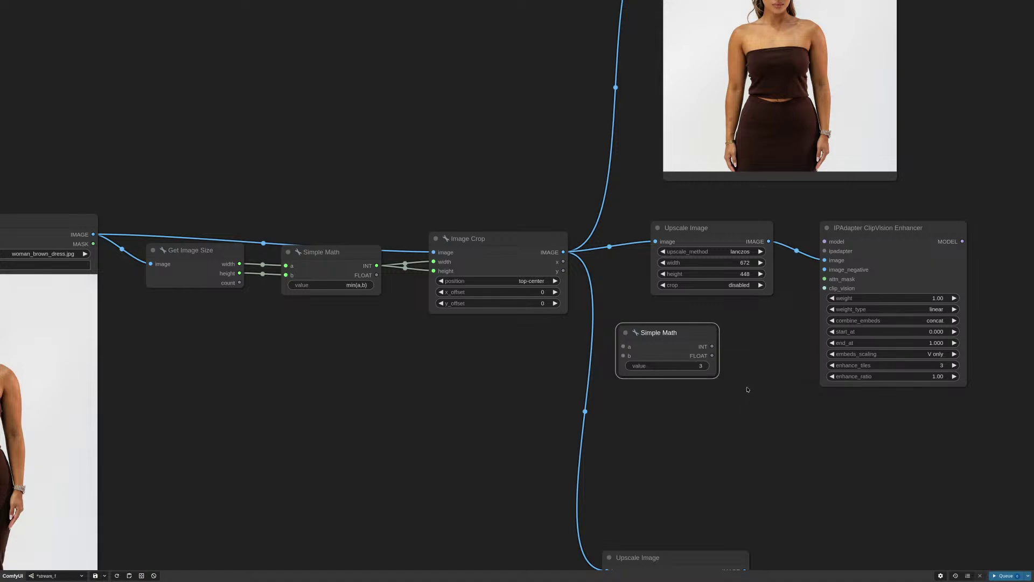
left_click_drag(685, 327, 575, 343)
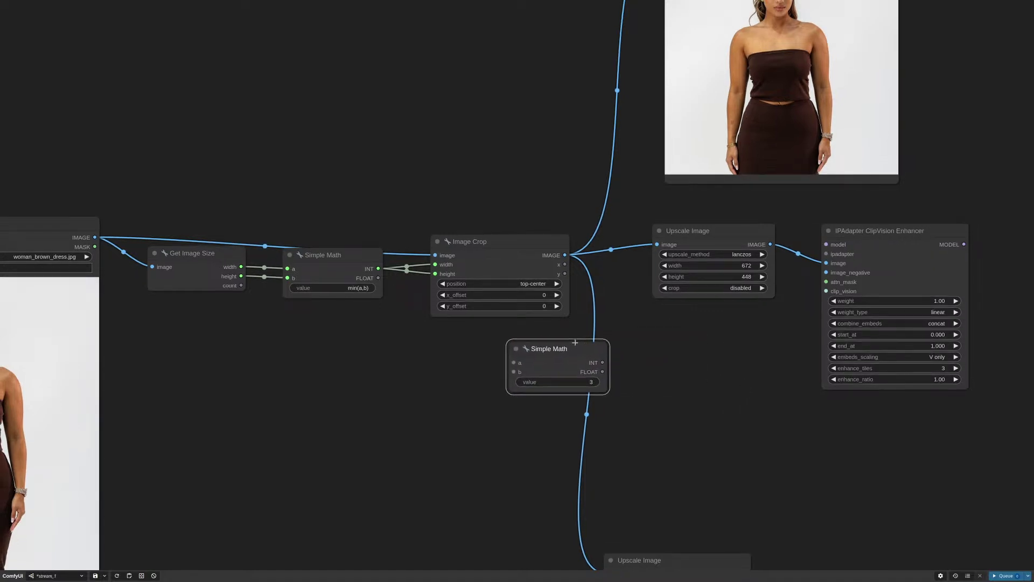
Convert the width and height widgets of the enhancer's Upscale Image node to inputs
scroll(720, 248, "up", 2)
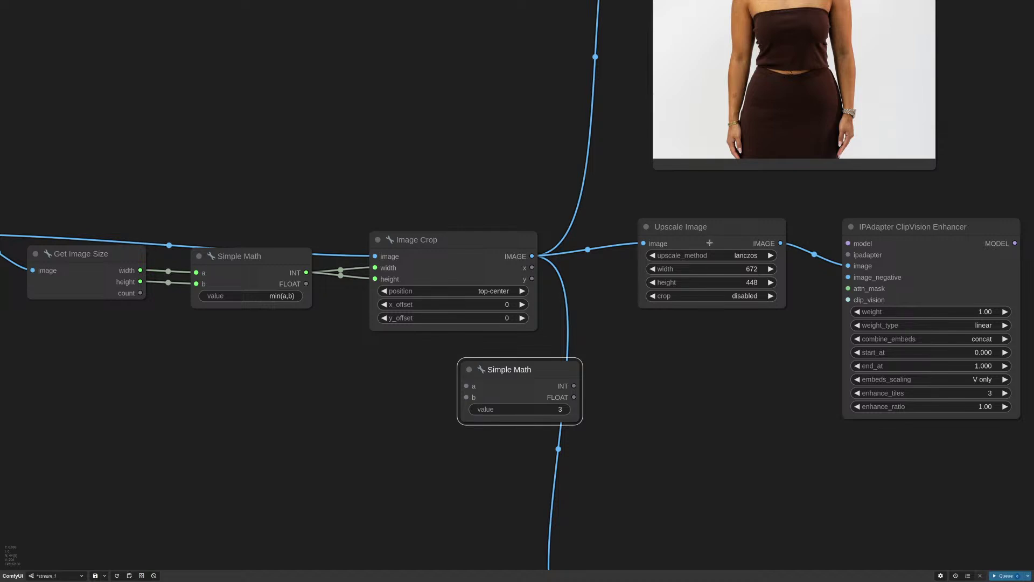
right_click(709, 243)
left_click(730, 350)
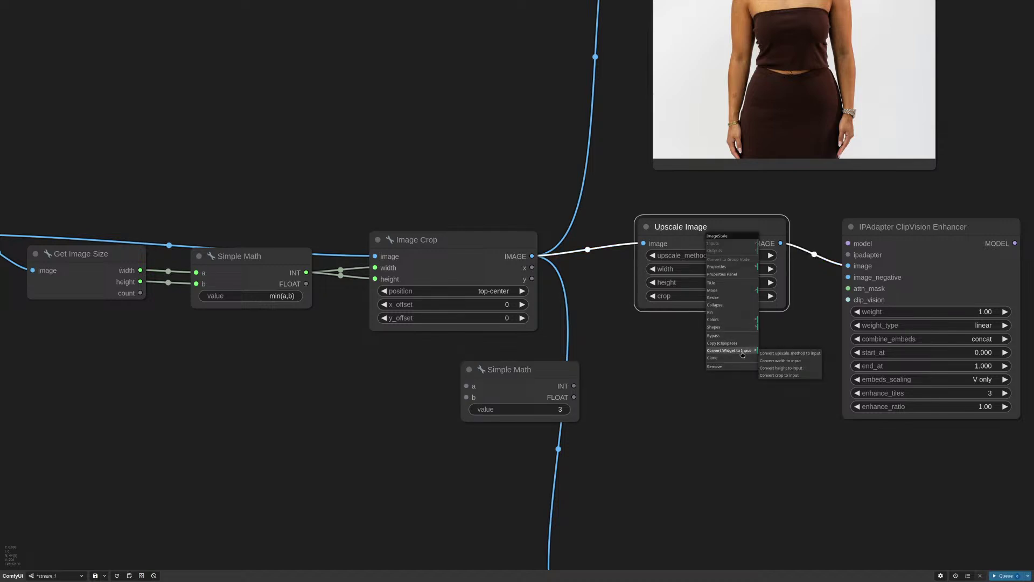
left_click(781, 360)
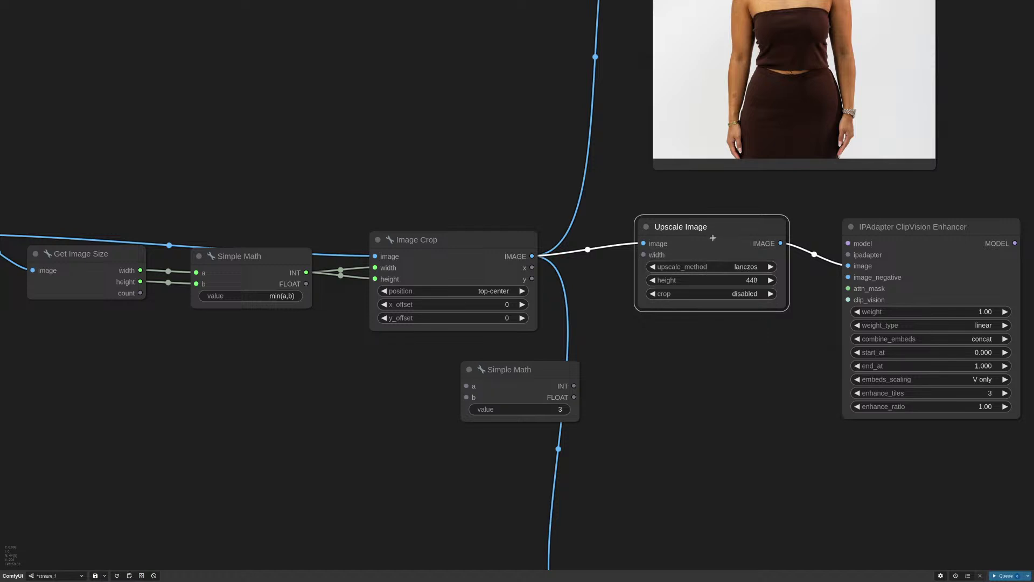
right_click(716, 259)
left_click(737, 366)
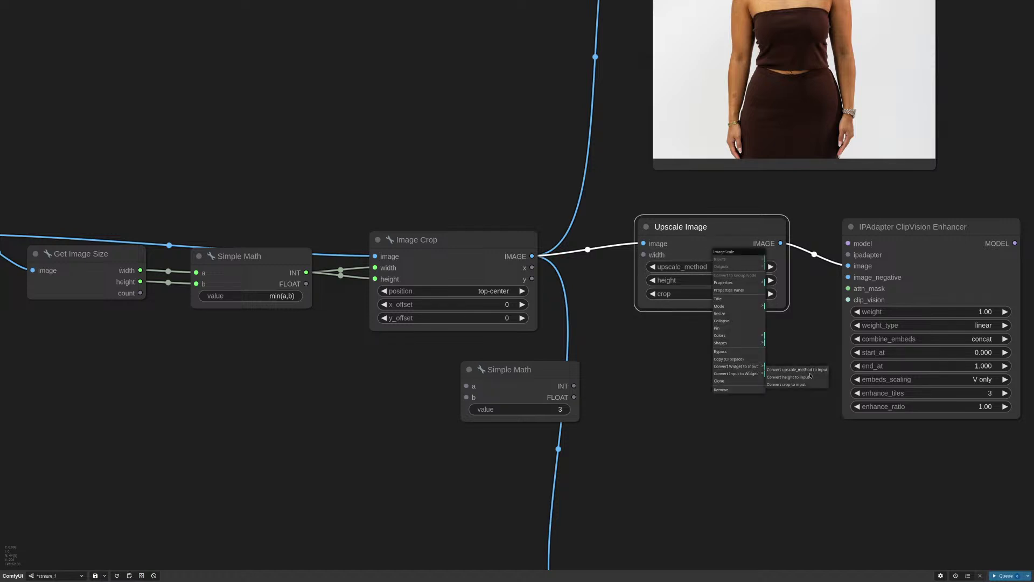
left_click(792, 377)
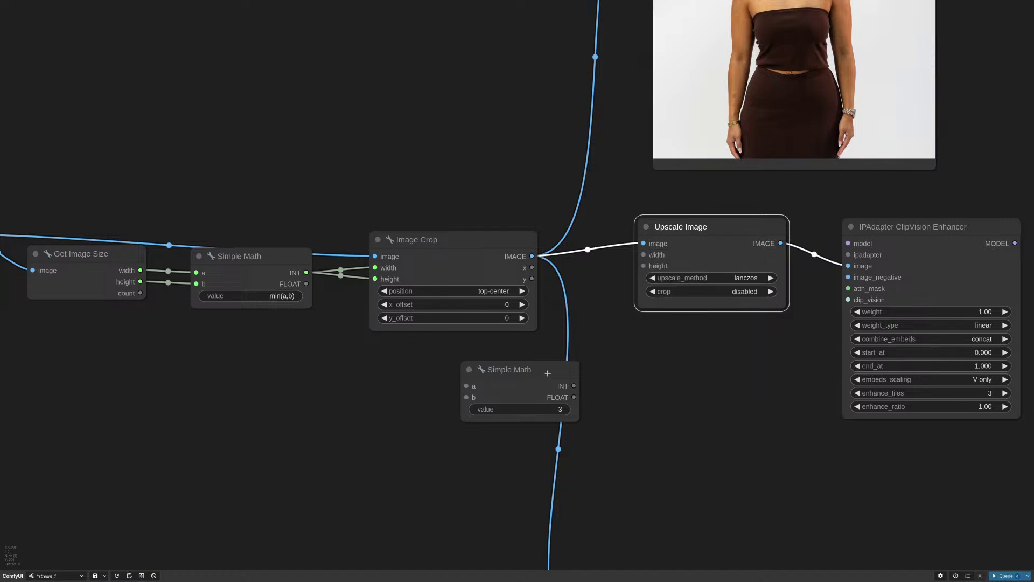
Duplicate the Simple Math node with value 3 to its right and link the original's INT output to the copy's input a
left_click_drag(548, 373, 520, 368)
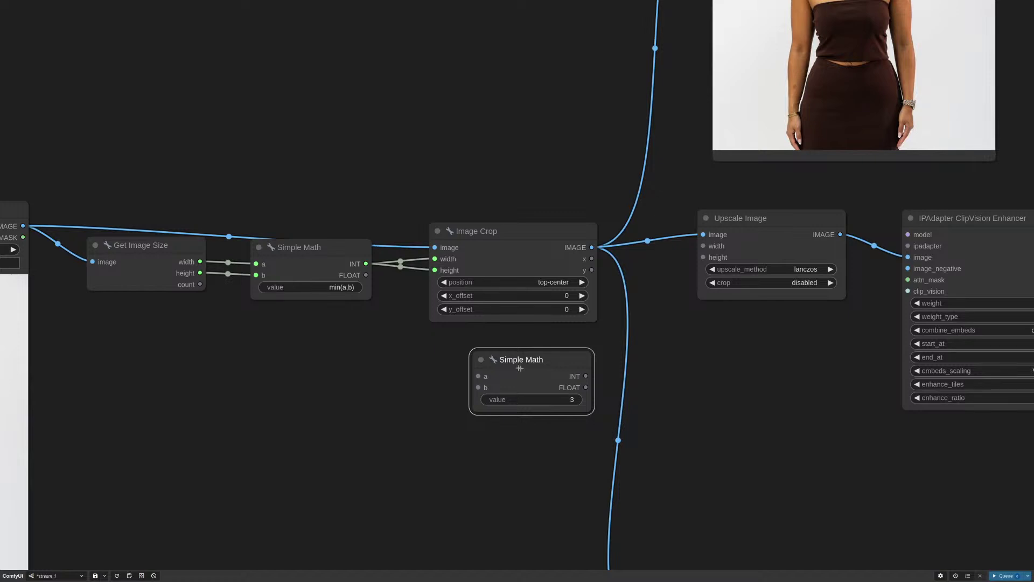
key("ctrl+c")
key("ctrl+v")
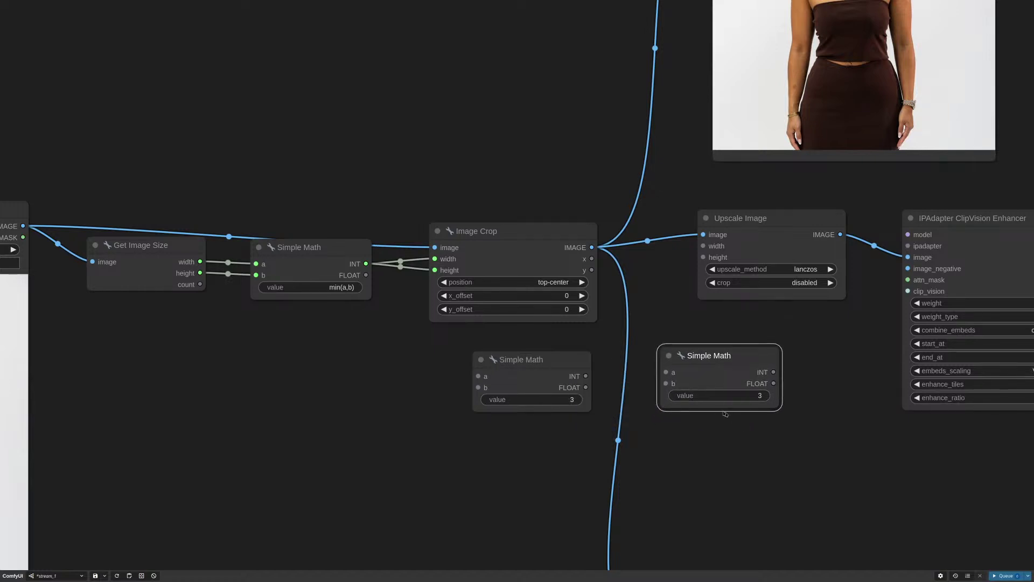
left_click_drag(586, 376, 666, 372)
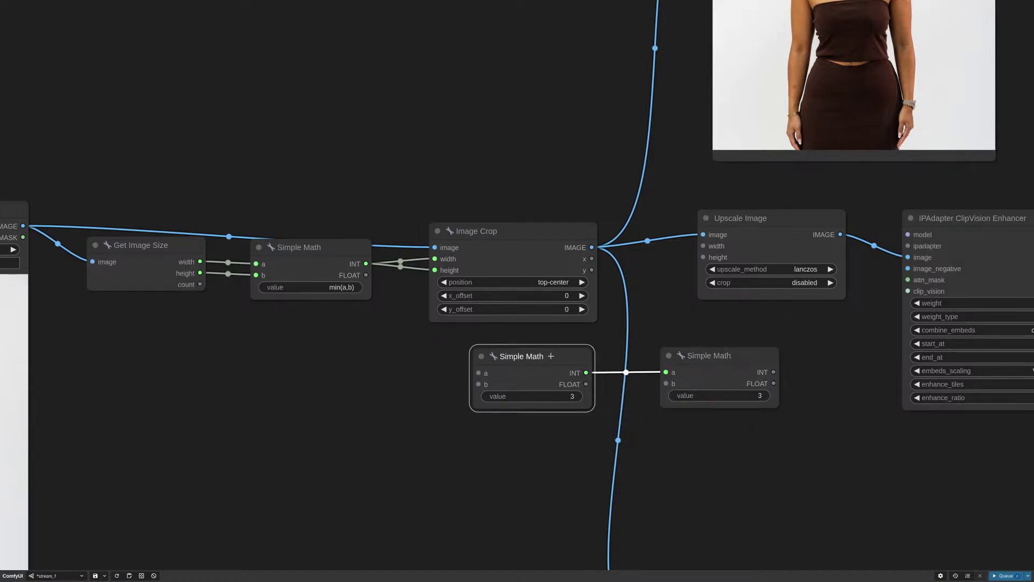
Set the copied Simple Math node's value to a*224
left_click(753, 398)
key("BackSpace")
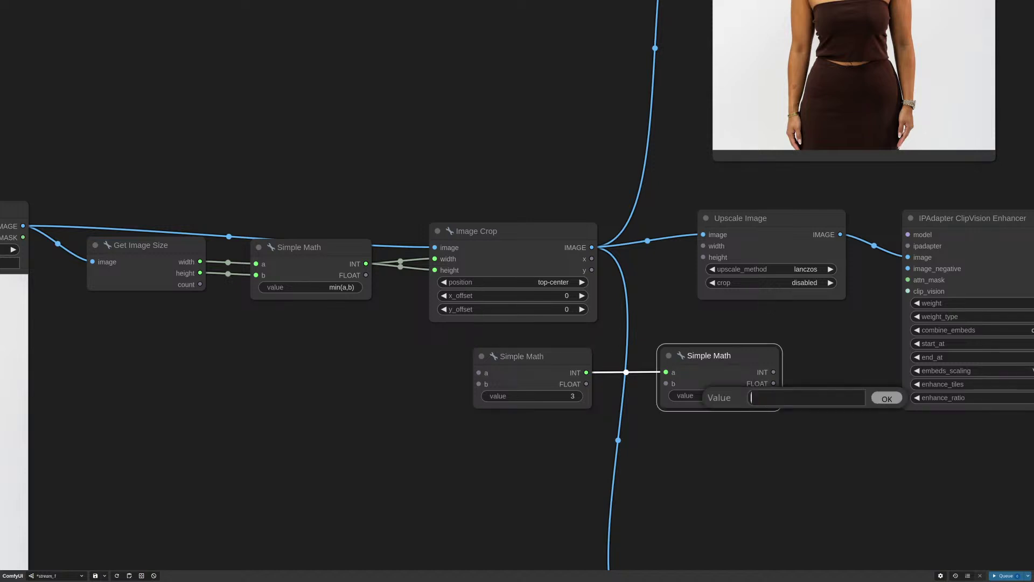
type("a*224")
key("Return")
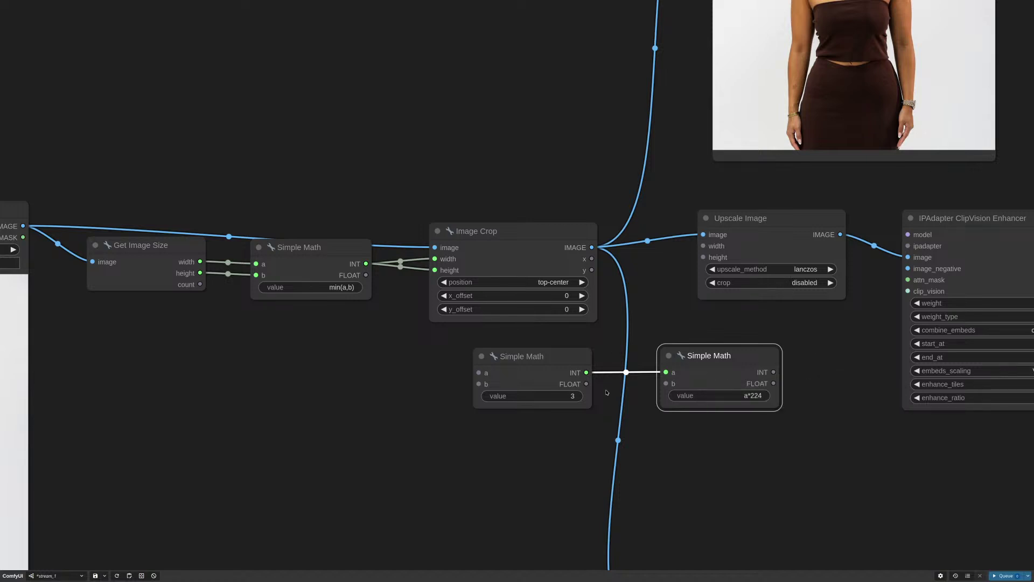
Shift both lower Simple Math nodes left and connect the a*224 node's INT output to the Upscale Image node's width and height
left_click_drag(576, 376, 480, 379)
left_click_drag(707, 357, 574, 361)
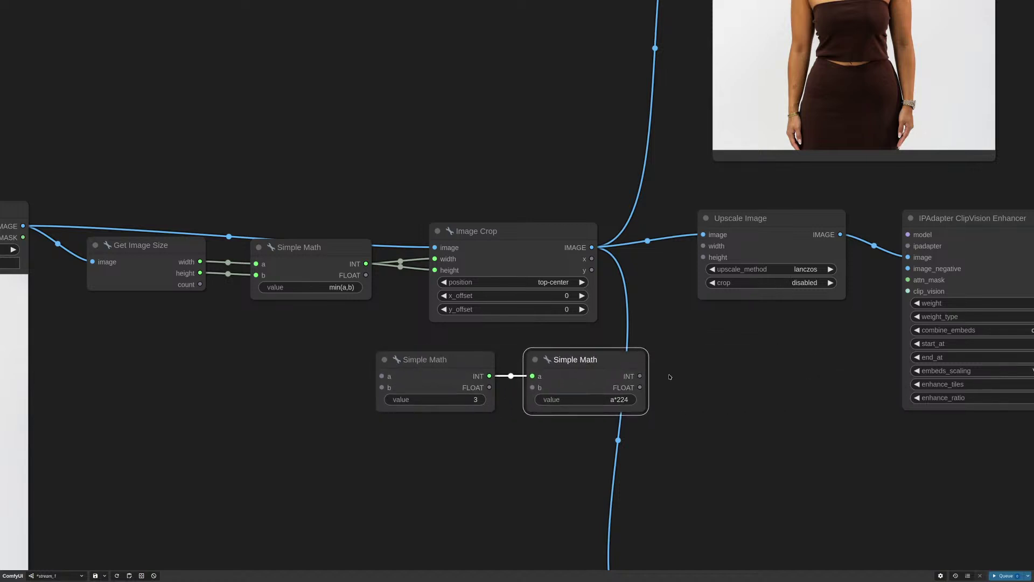
left_click_drag(640, 376, 703, 256)
left_click_drag(644, 371, 703, 257)
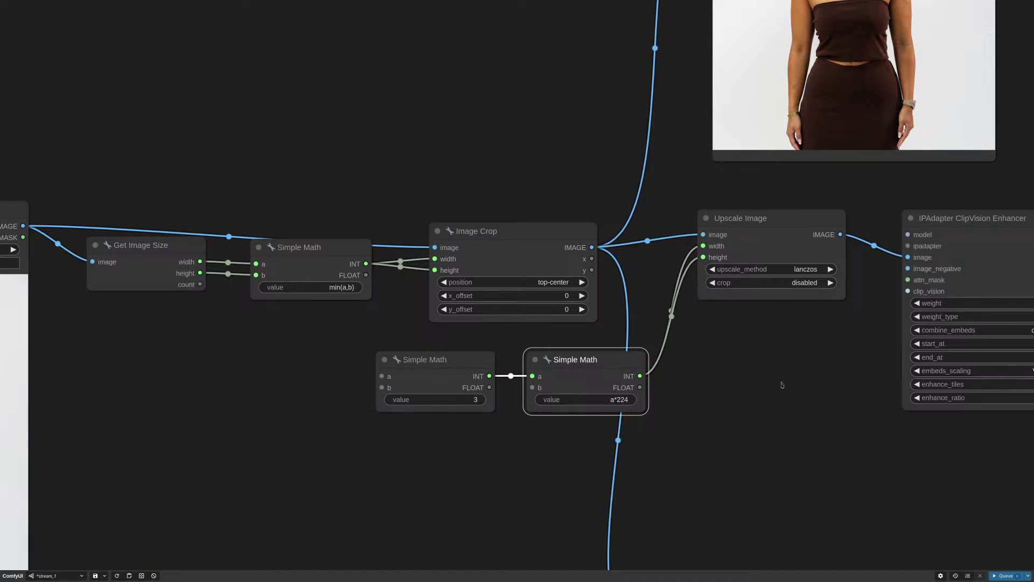
left_click_drag(679, 369, 608, 320)
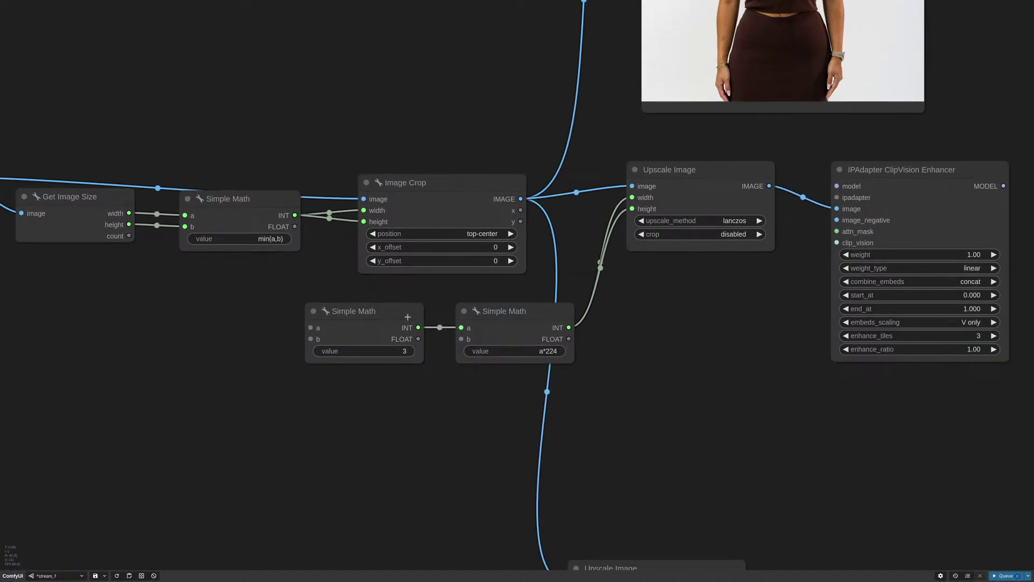
left_click_drag(421, 320, 413, 319)
Convert the enhance_tiles widget of the IPAdapter ClipVision Enhancer to an input
scroll(958, 265, "right", 3)
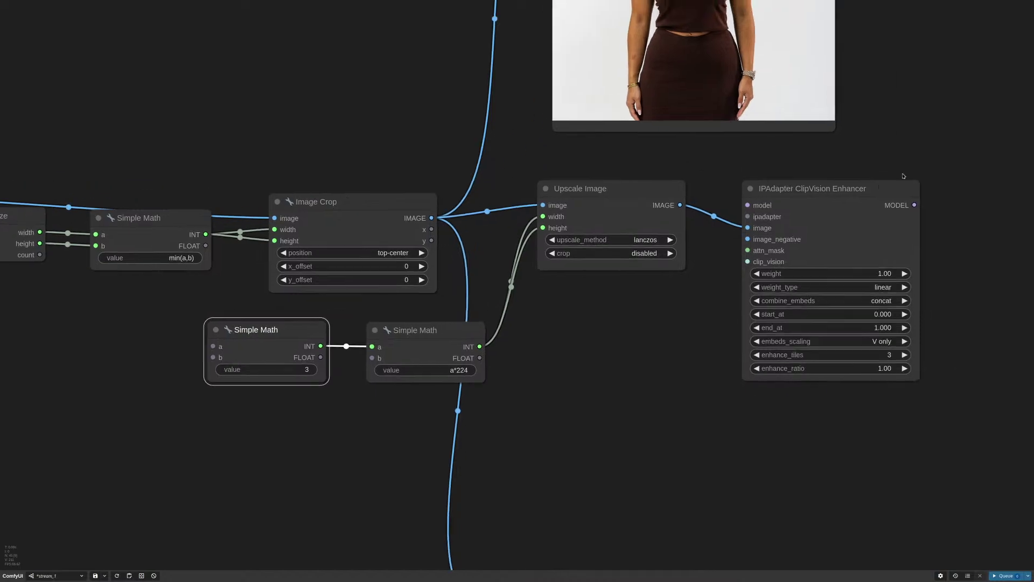
scroll(921, 219, "up", 4)
right_click(742, 290)
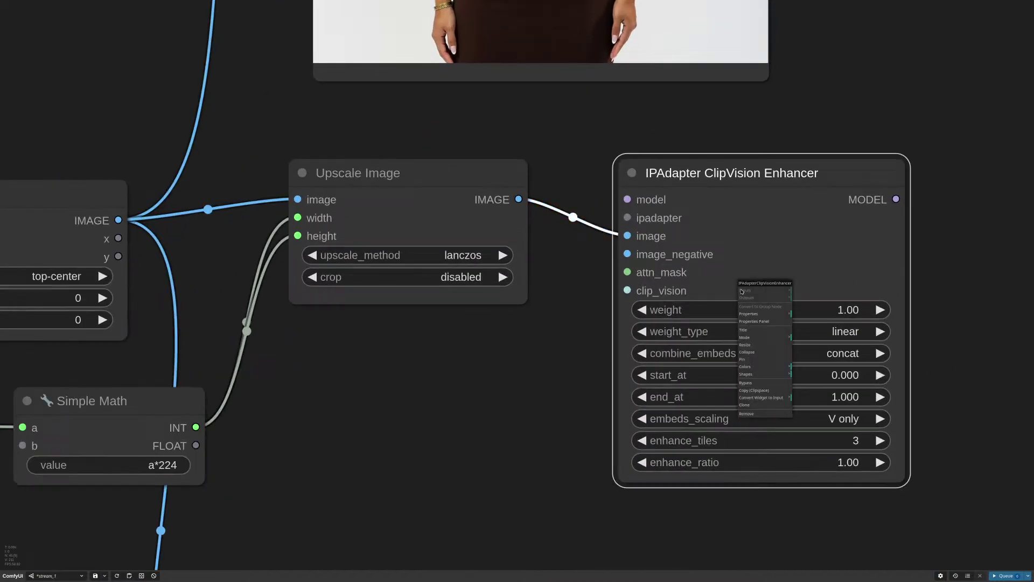
left_click(771, 401)
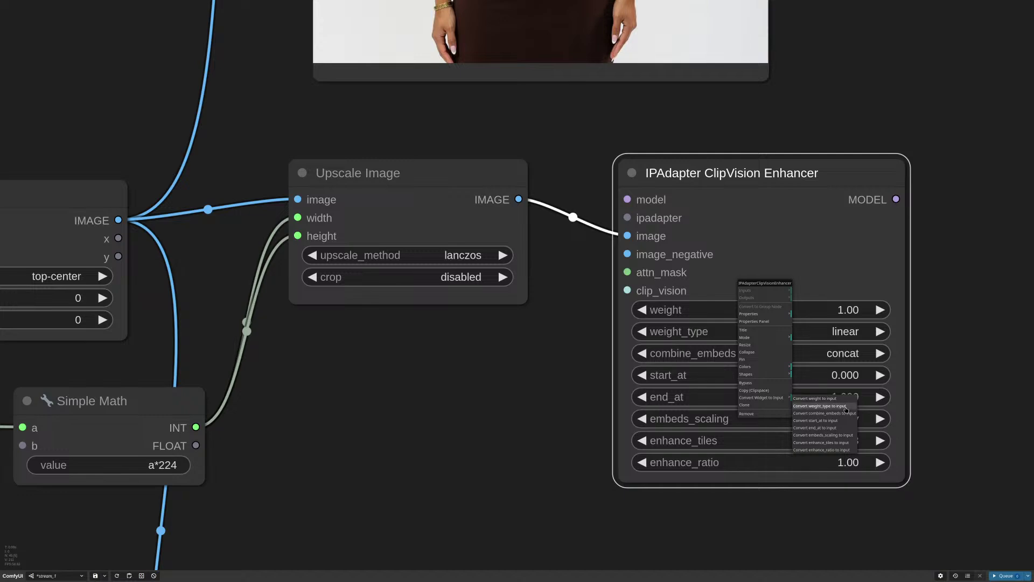
left_click(844, 444)
scroll(536, 392, "down", 3)
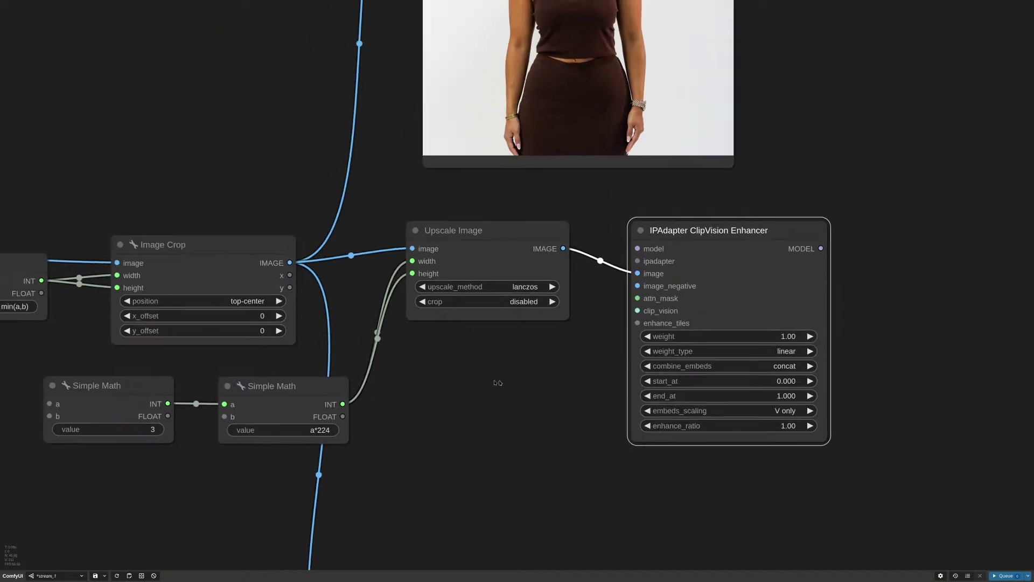
Connect the value-3 Simple Math node's INT output to the enhancer's enhance_tiles and lower the a*224 node clear of the link
left_click_drag(497, 382, 657, 378)
left_click_drag(354, 401, 823, 321)
left_click_drag(464, 400, 446, 445)
left_click_drag(325, 375, 332, 359)
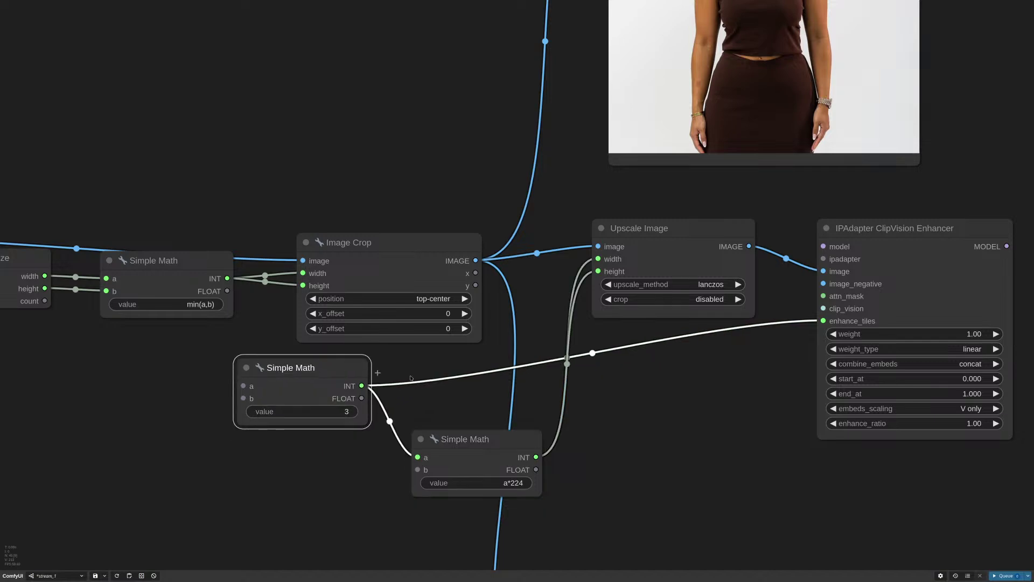
Move the IPAdapter ClipVision Enhancer slightly up
left_click_drag(634, 409, 672, 408)
scroll(672, 409, "down", 3)
left_click_drag(829, 299, 829, 284)
scroll(739, 380, "down", 3)
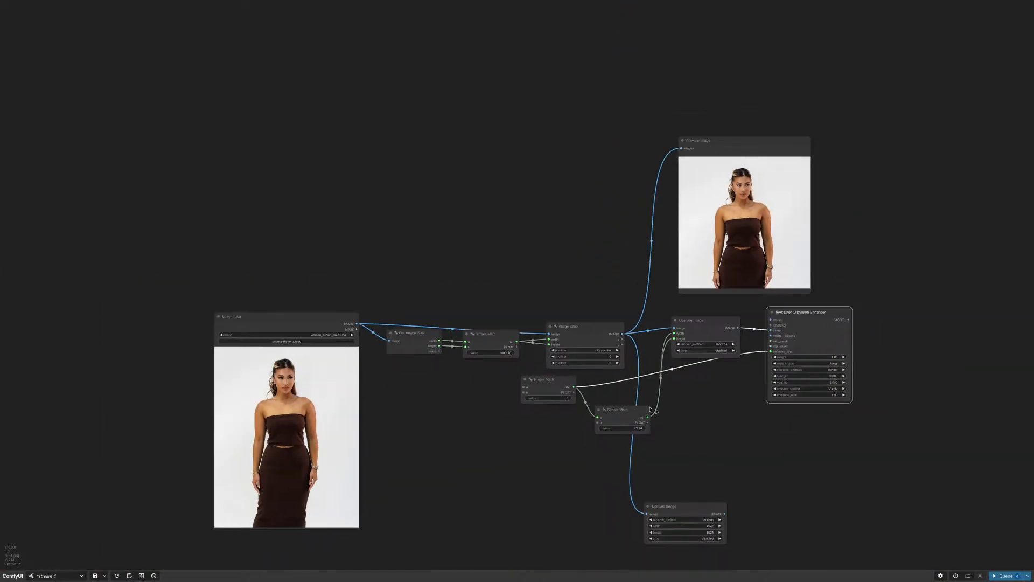
Set the value of the Simple Math node that drives enhance_tiles to 5
scroll(562, 417, "up", 5)
left_click(565, 388)
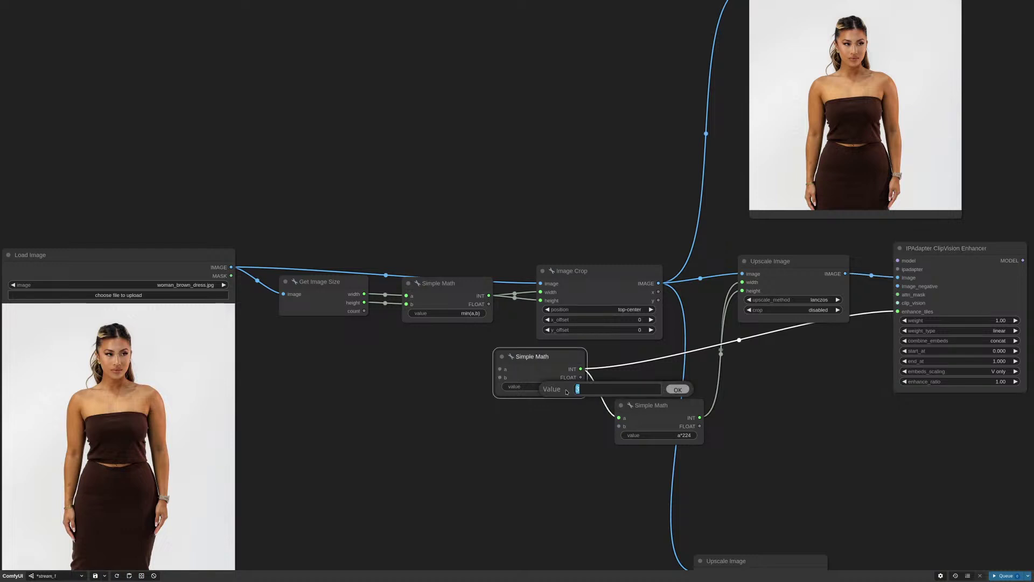
type("5")
key("Return")
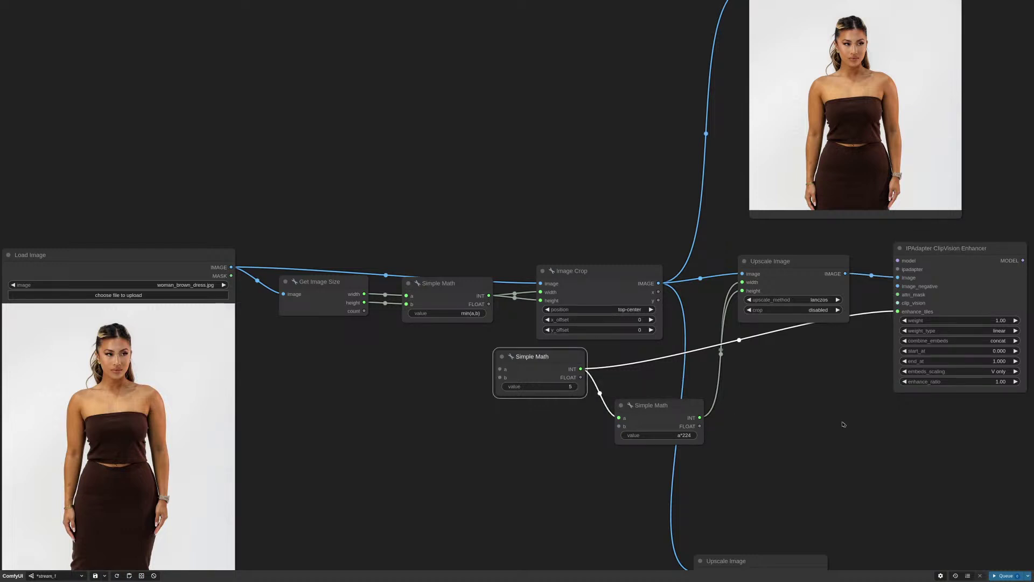
Move the Upscale Image node between Image Crop and the enhancer slightly down
scroll(838, 429, "down", 4)
left_click_drag(831, 438, 695, 413)
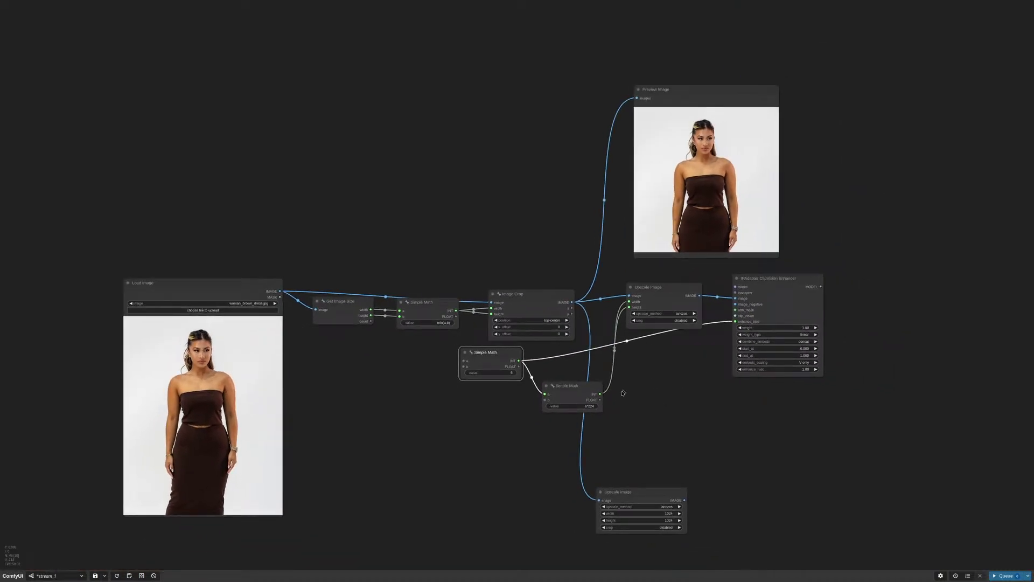
left_click_drag(657, 291, 659, 304)
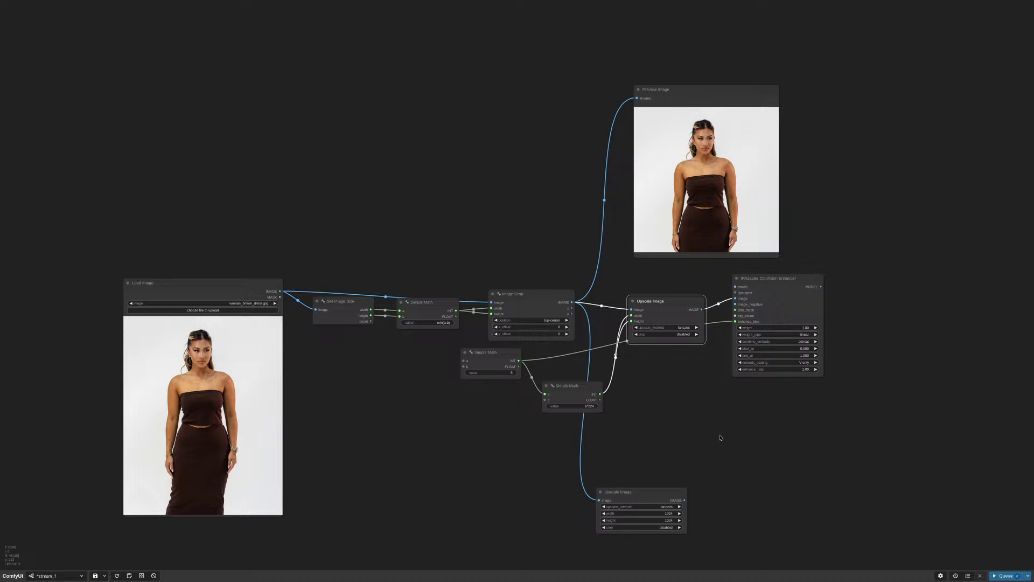
Raise the a*224 Simple Math node toward the Image Crop node and shift the value-5 Simple Math node slightly left
scroll(699, 381, "up", 5)
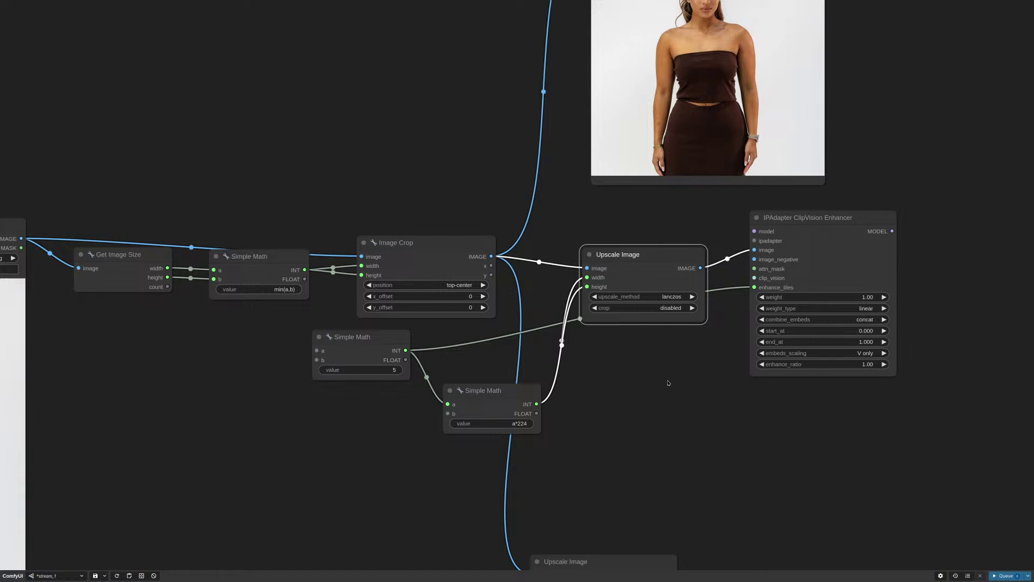
scroll(659, 388, "down", 1)
left_click_drag(658, 387, 786, 382)
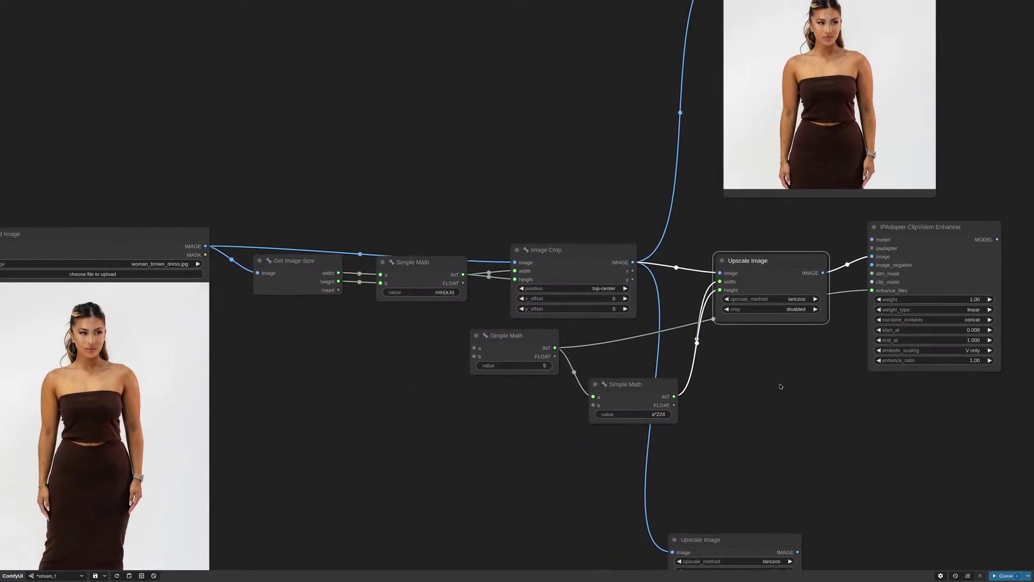
left_click_drag(633, 391, 636, 375)
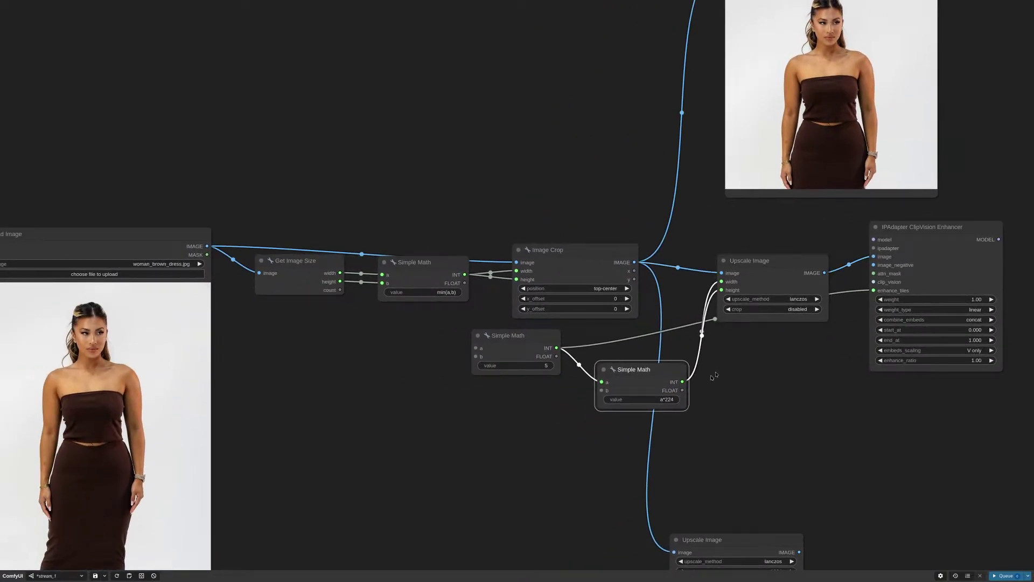
scroll(719, 356, "down", 5)
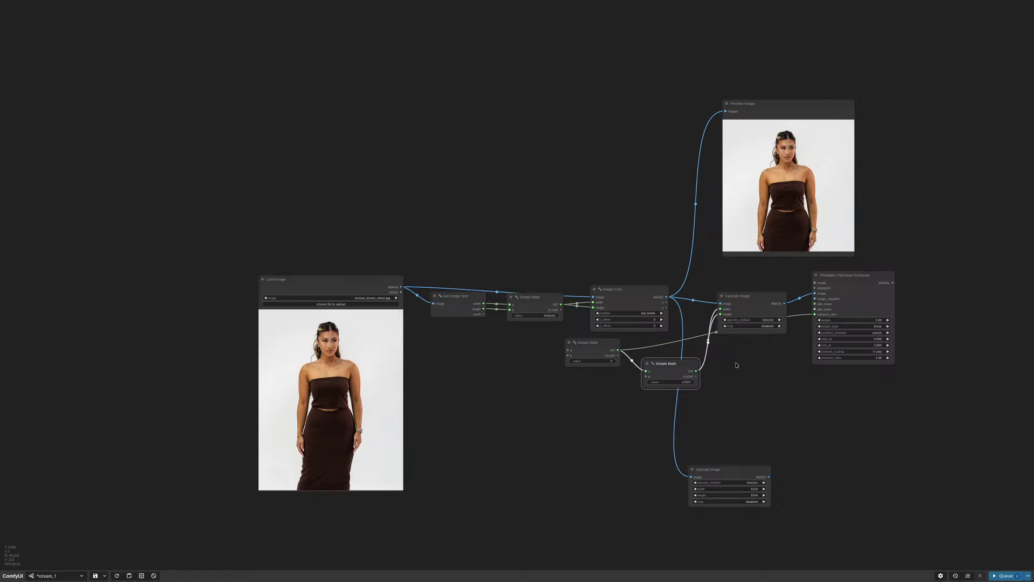
scroll(646, 371, "up", 6)
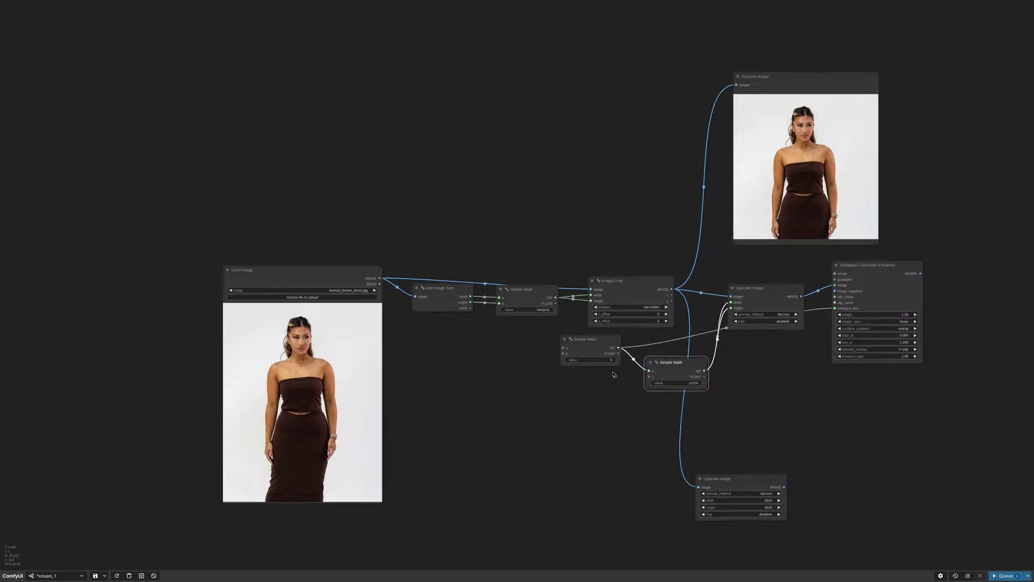
left_click_drag(602, 322, 595, 321)
left_click(729, 360)
left_click_drag(730, 360, 728, 342)
Move the IPAdapter ClipVision Enhancer slightly down and to the right of the Upscale Image node
left_click_drag(897, 370, 685, 387)
left_click_drag(828, 230, 853, 249)
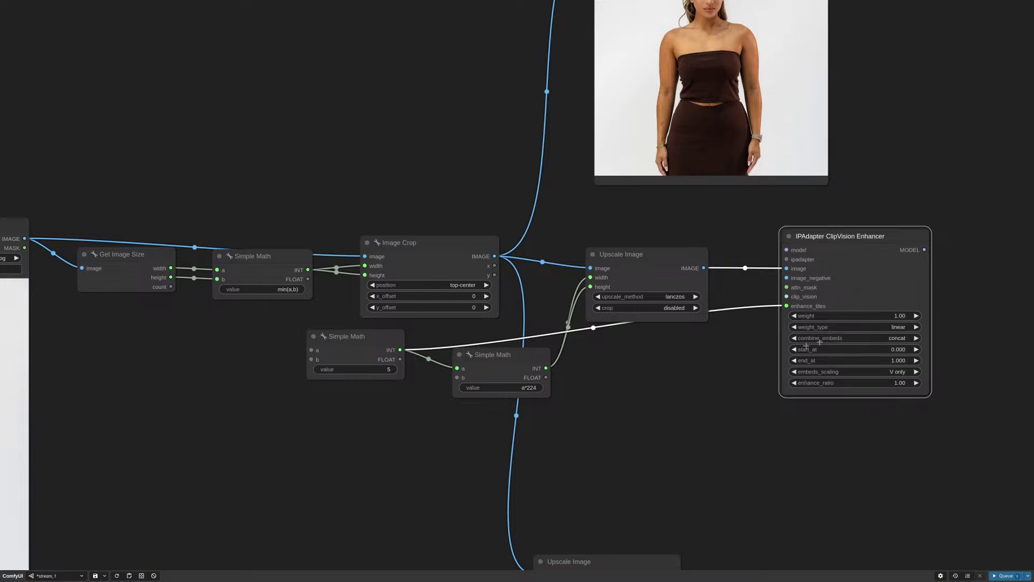
Examine how the crop, Simple Math and upscale nodes feed the IPAdapter ClipVision Enhancer
scroll(847, 271, "down", 10)
scroll(771, 327, "up", 4)
scroll(746, 321, "down", 7)
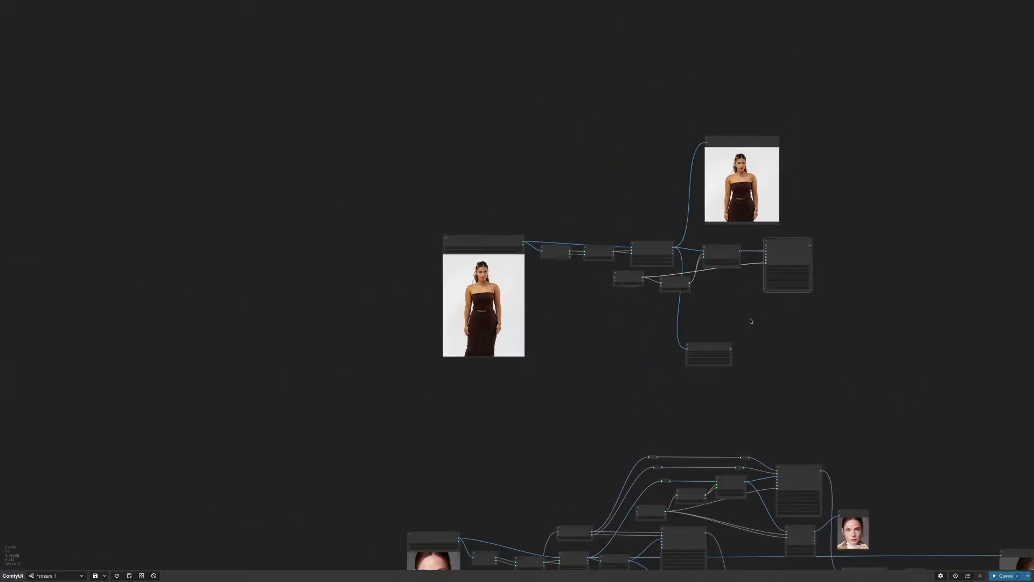
scroll(745, 321, "up", 9)
scroll(745, 283, "up", 5)
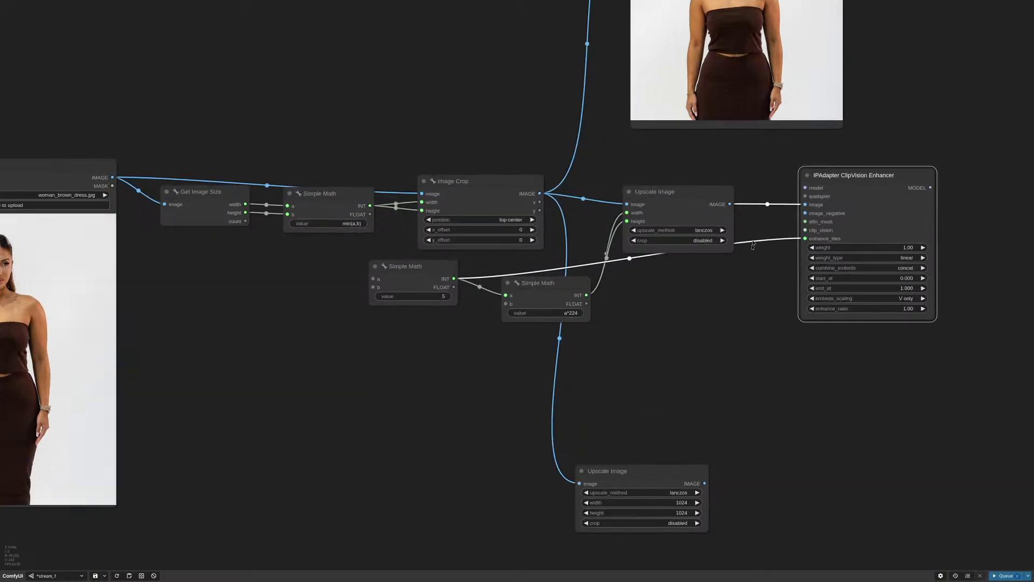
left_click_drag(797, 183, 808, 395)
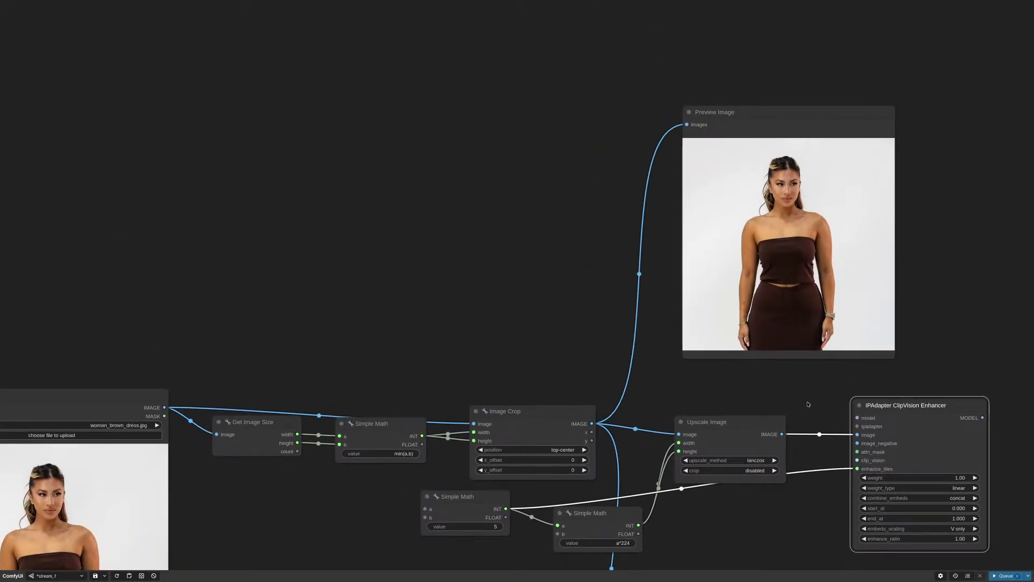
scroll(725, 539, "up", 3)
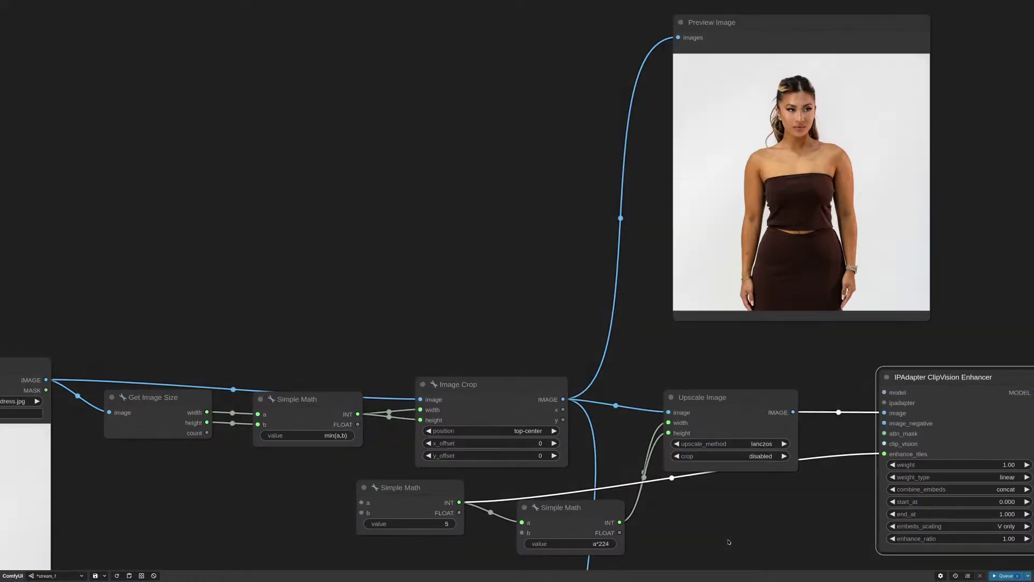
scroll(729, 541, "down", 3)
scroll(754, 485, "up", 4)
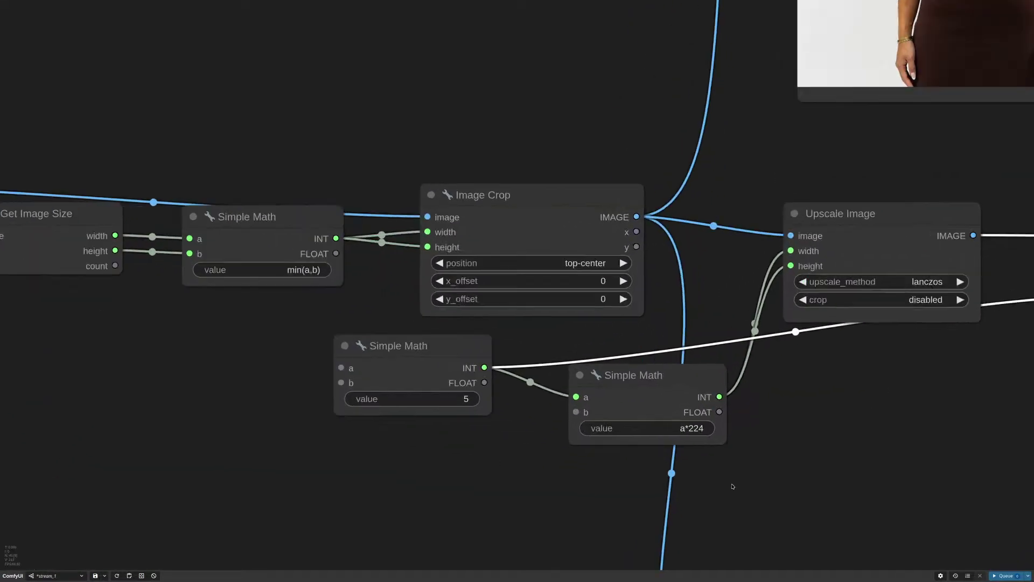
scroll(756, 458, "down", 3)
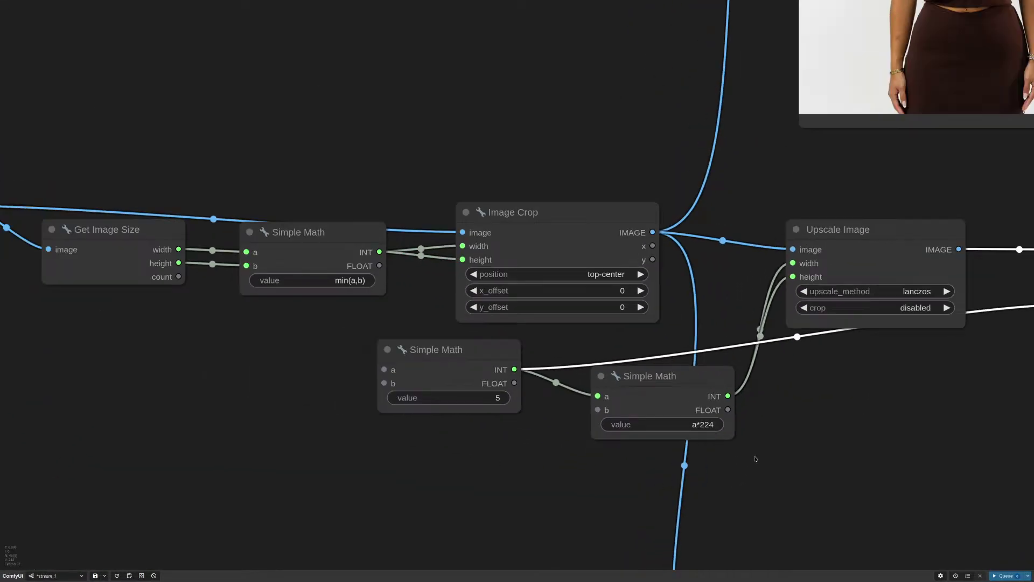
scroll(756, 459, "up", 2)
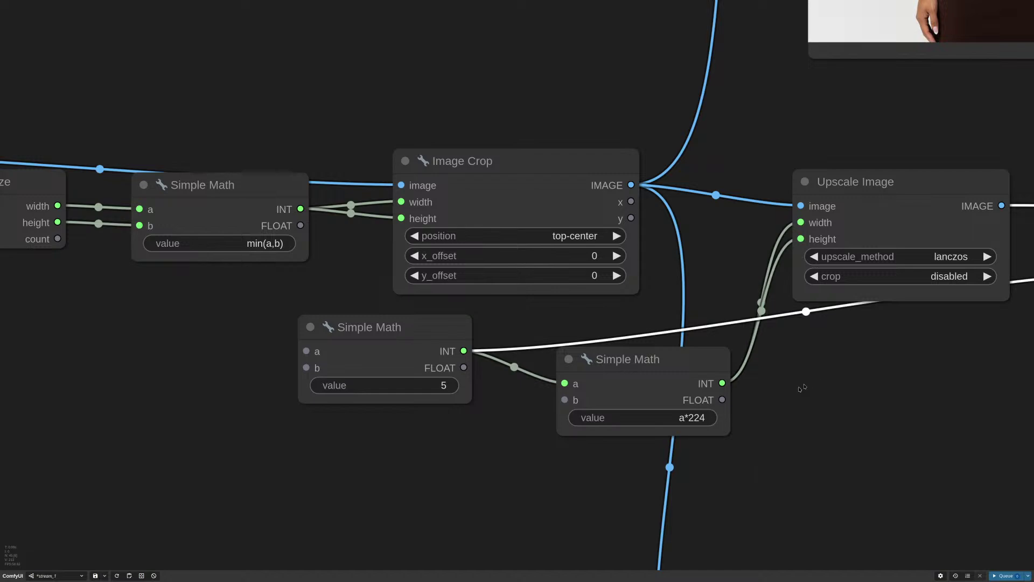
Move the Load Image node holding the dress photo slightly up
scroll(756, 459, "down", 12)
left_click_drag(794, 438, 737, 392)
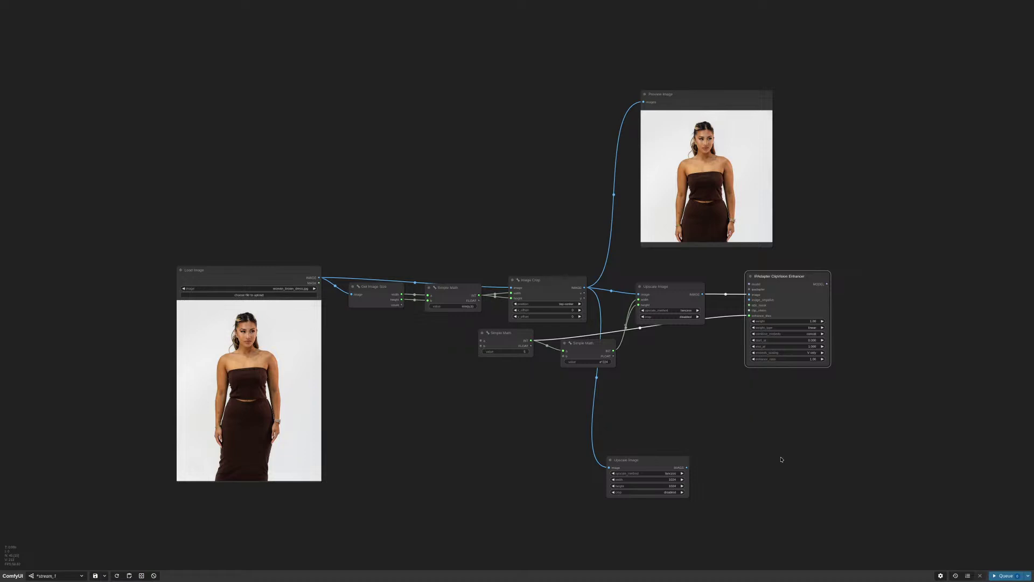
scroll(773, 447, "down", 3)
left_click_drag(779, 445, 813, 415)
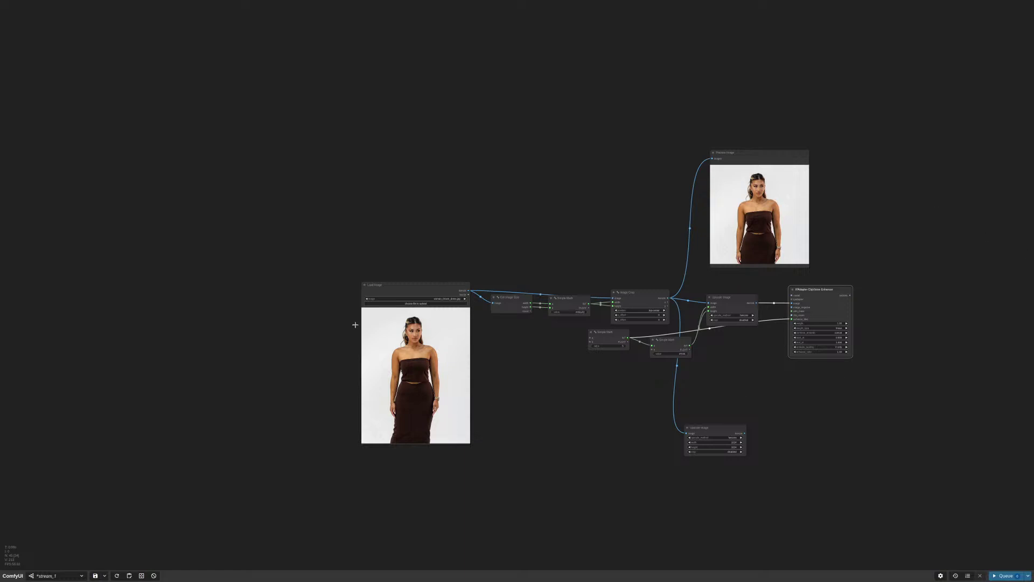
scroll(355, 325, "up", 5)
left_click_drag(588, 459, 590, 443)
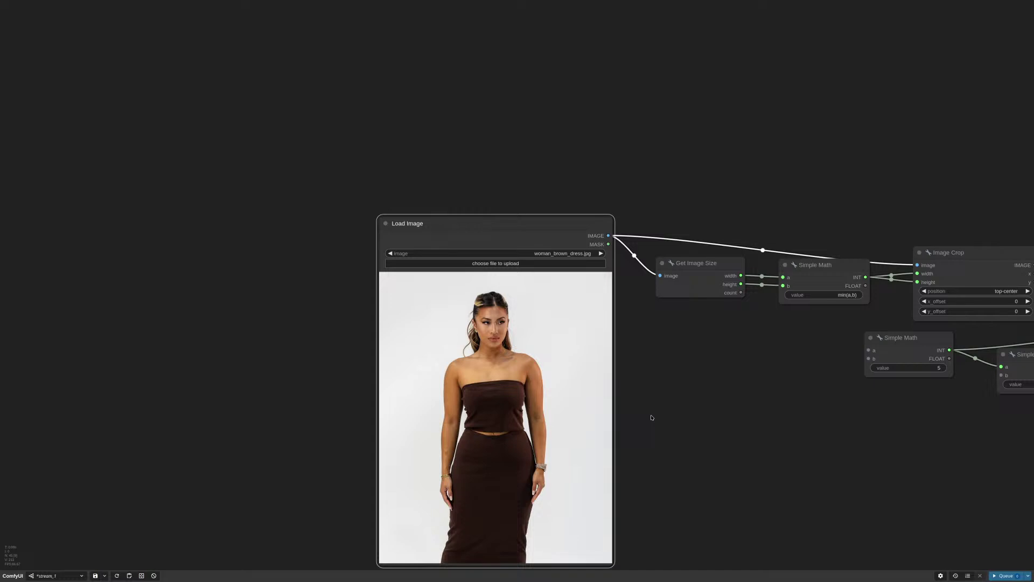
Inspect the Image Crop node's position options in the dress workflow
left_click_drag(703, 424, 398, 334)
left_click_drag(891, 294, 904, 341)
scroll(699, 231, "up", 7)
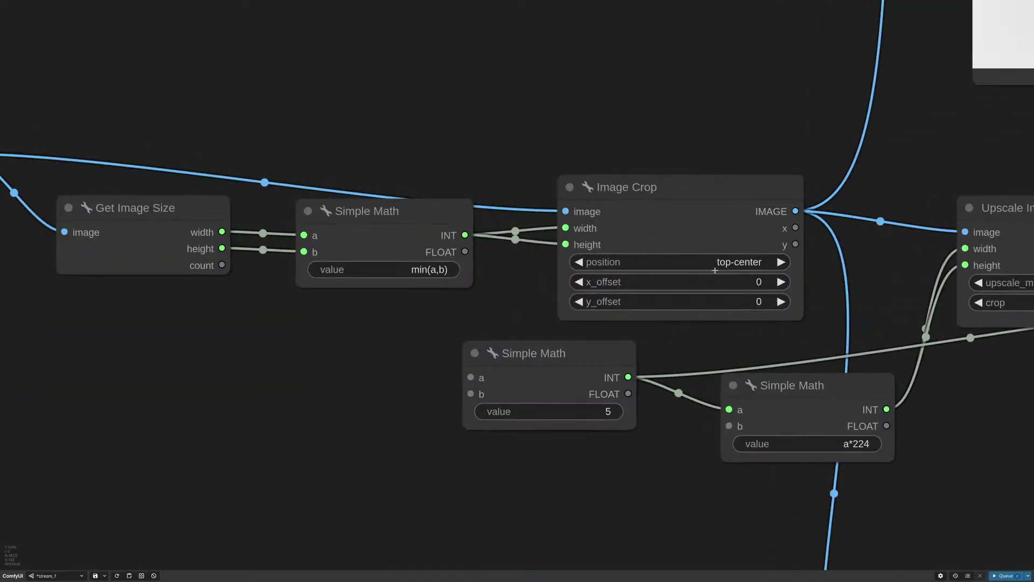
left_click(701, 244)
left_click(716, 237)
left_click(704, 142)
scroll(663, 138, "down", 8)
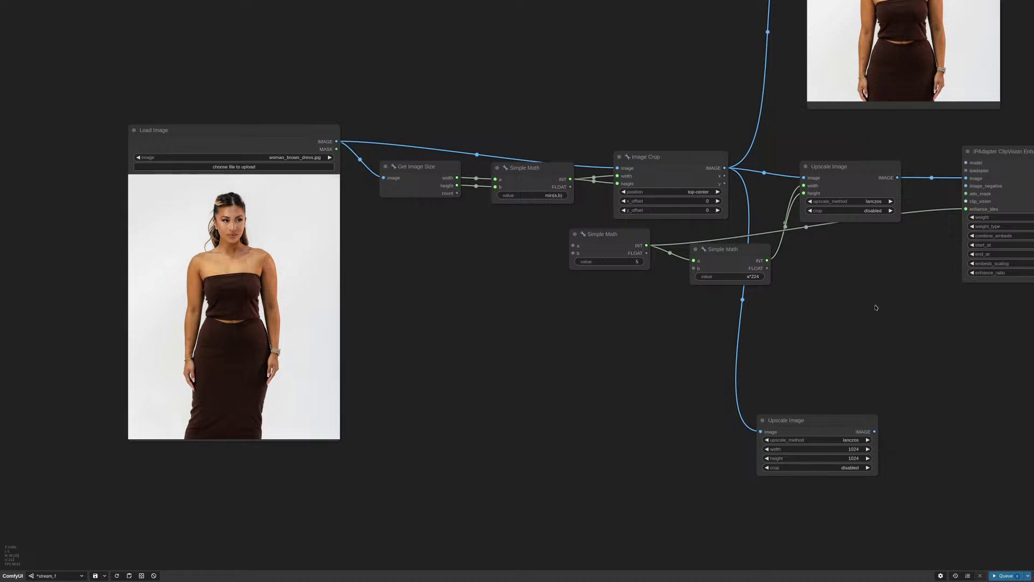
Move the 1024 × 1024 Upscale Image node up, closer to the Simple Math nodes
left_click_drag(875, 303, 727, 254)
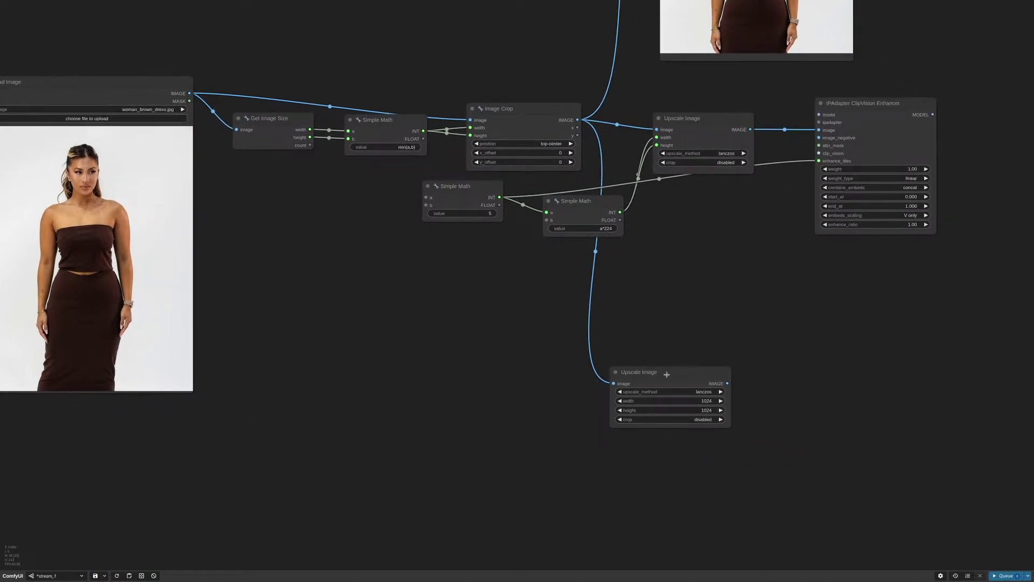
left_click_drag(667, 374, 675, 289)
Move the linked Load Checkpoint node from the portrait workflow up beneath the dress workflow
scroll(723, 270, "down", 5)
left_click_drag(830, 358, 790, 277)
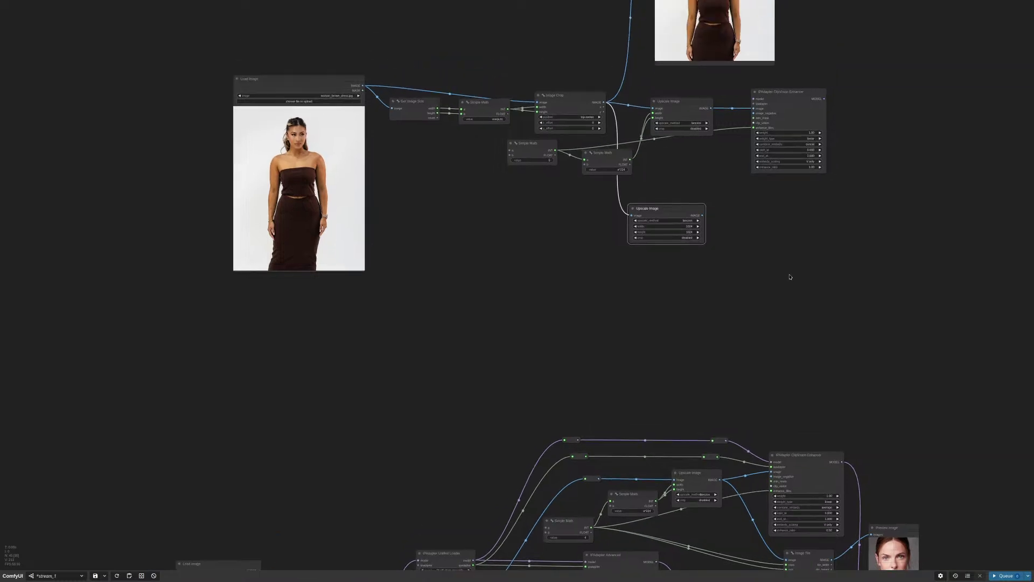
scroll(738, 315, "down", 2)
left_click_drag(718, 344, 748, 235)
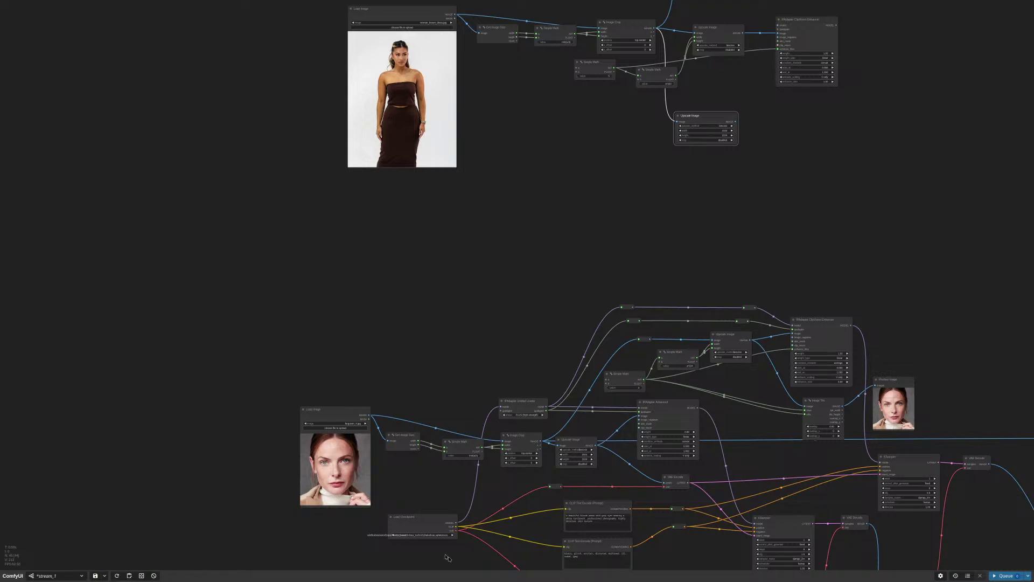
left_click_drag(432, 522, 555, 145)
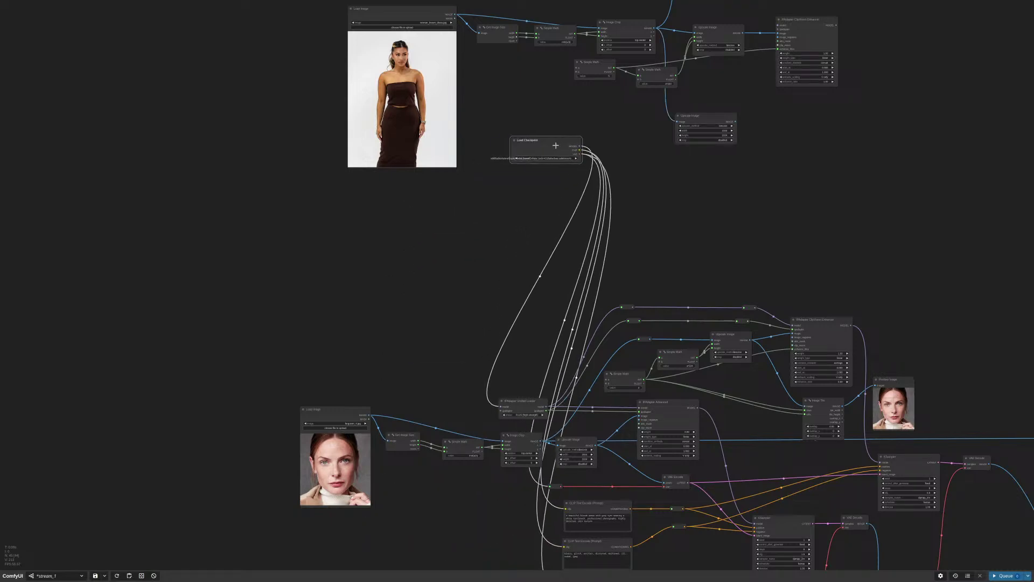
left_click_drag(614, 177, 580, 390)
scroll(580, 389, "up", 4)
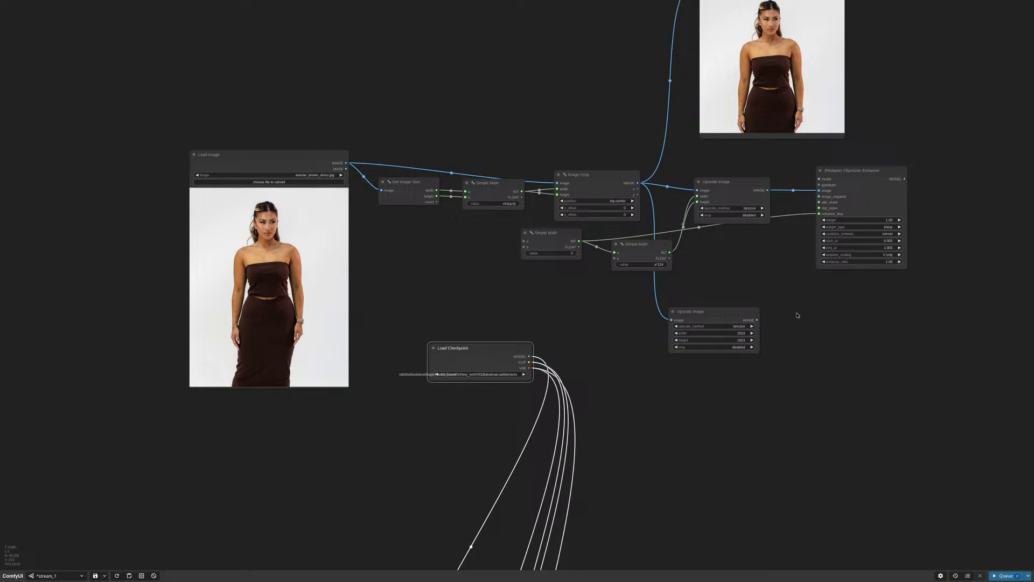
scroll(722, 406, "down", 7)
scroll(714, 399, "down", 3)
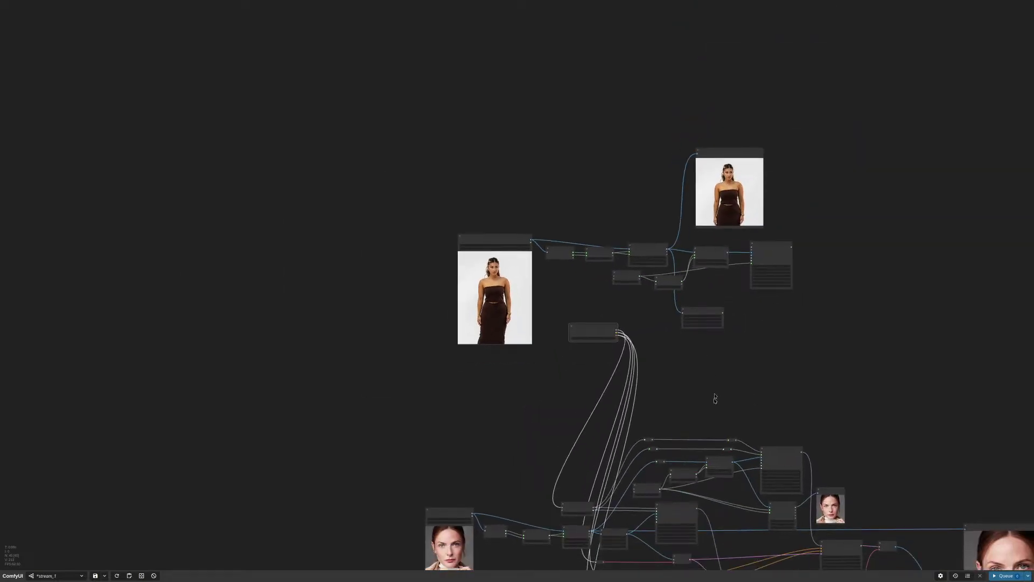
scroll(678, 489, "up", 6)
scroll(678, 489, "up", 4)
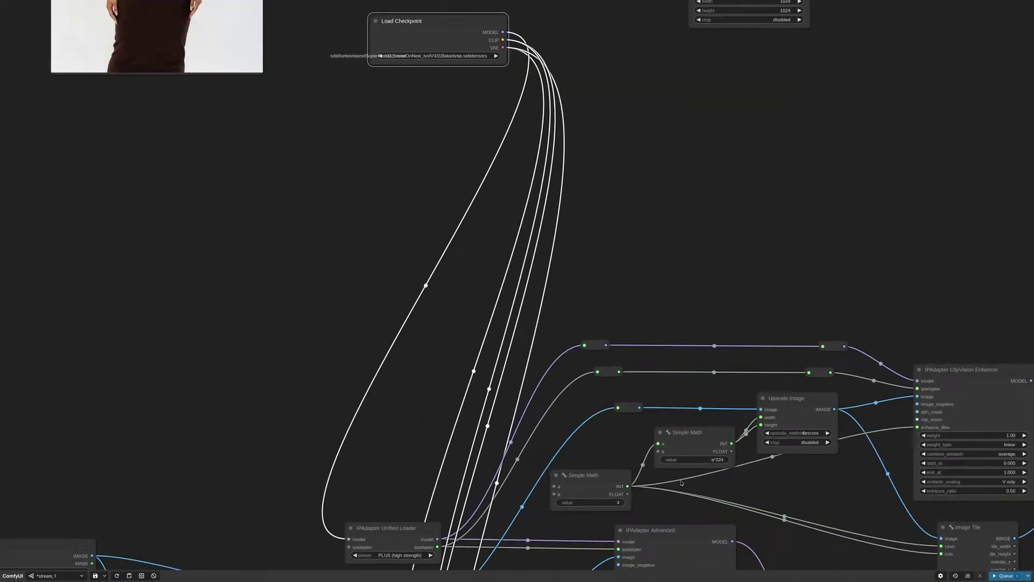
Return the linked Load Checkpoint node to the portrait workflow and place an unlinked copy below the dress workflow's Simple Math nodes
scroll(682, 483, "down", 3)
scroll(682, 483, "down", 5)
left_click_drag(576, 288, 642, 216)
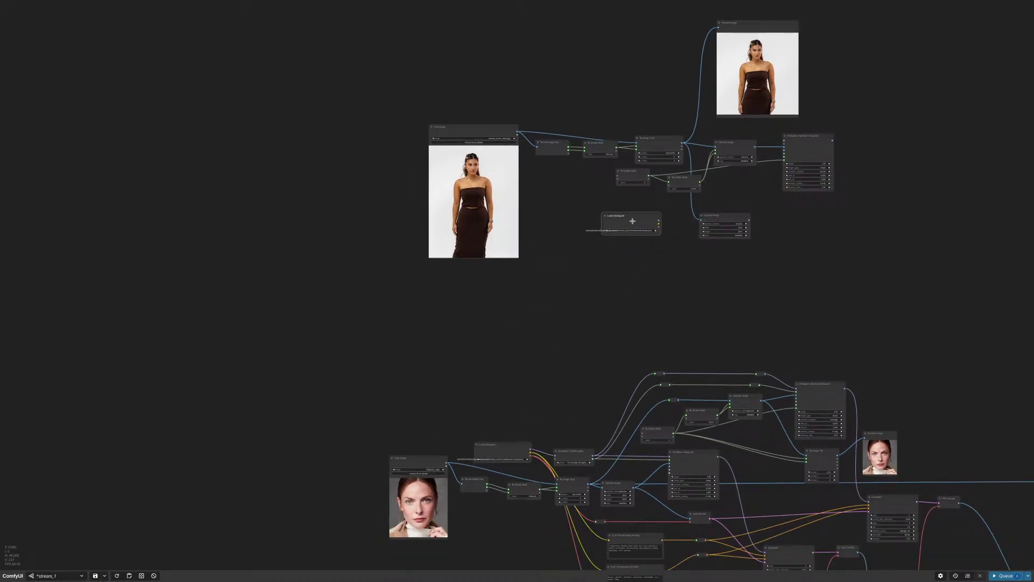
Move the dress Preview Image node up and left to free space above the IPAdapter ClipVision Enhancer
scroll(730, 194, "up", 5)
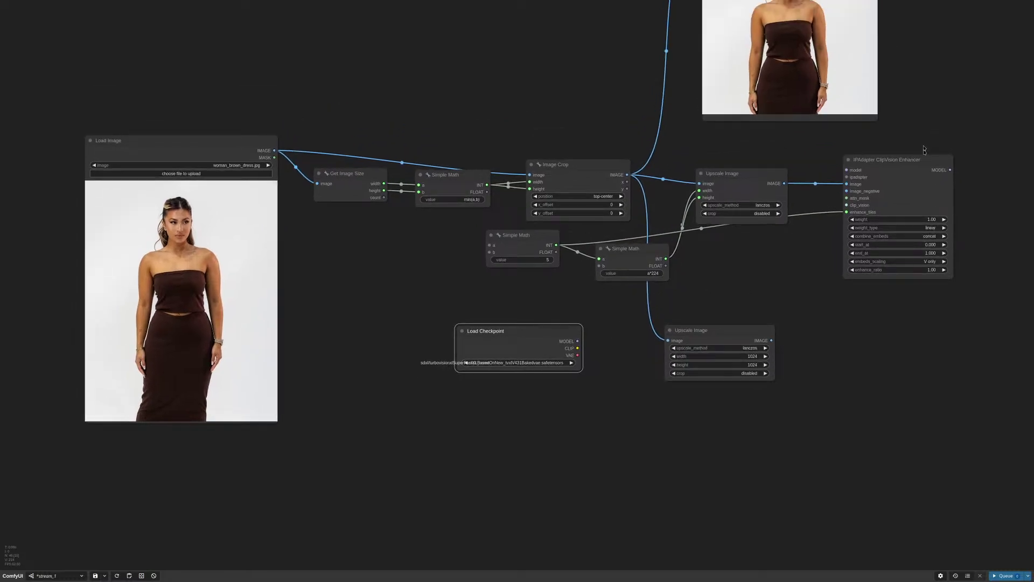
left_click_drag(925, 151, 810, 297)
left_click_drag(647, 112, 560, 35)
Add an IPAdapter Unified Loader from the enhancer's ipadapter input and place it above the Upscale Image node
scroll(785, 294, "up", 3)
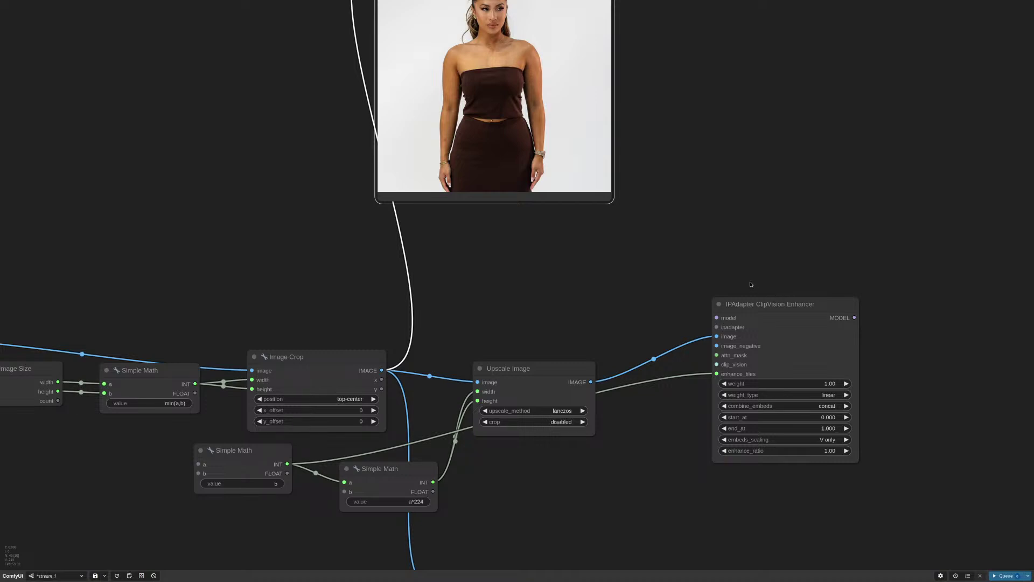
left_click(755, 345)
left_click_drag(755, 345, 648, 306)
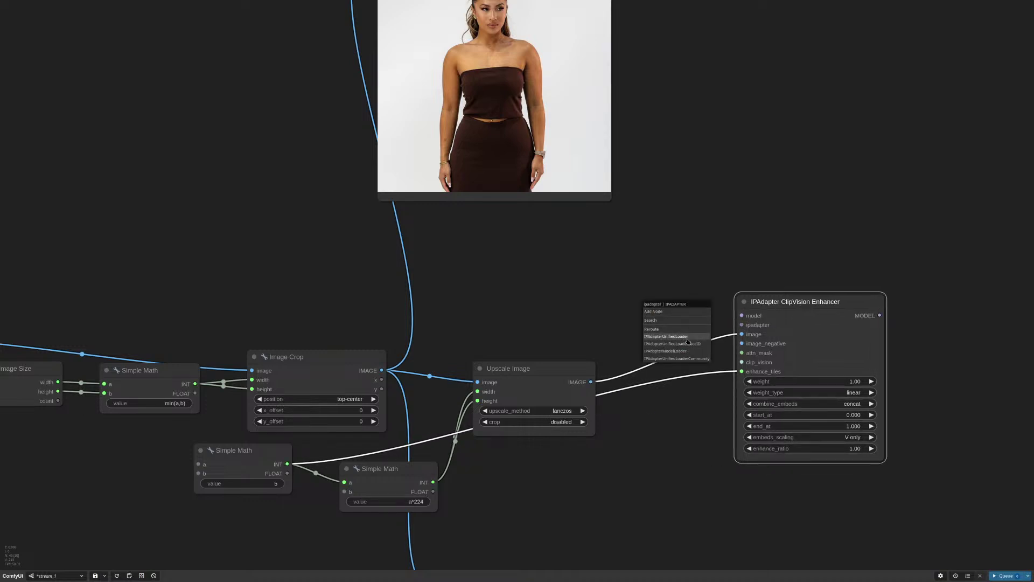
left_click(676, 337)
left_click_drag(720, 345, 617, 318)
Set the IPAdapter Unified Loader's preset to PLUS (high strength) and connect its model output to the enhancer's model input
left_click(617, 315)
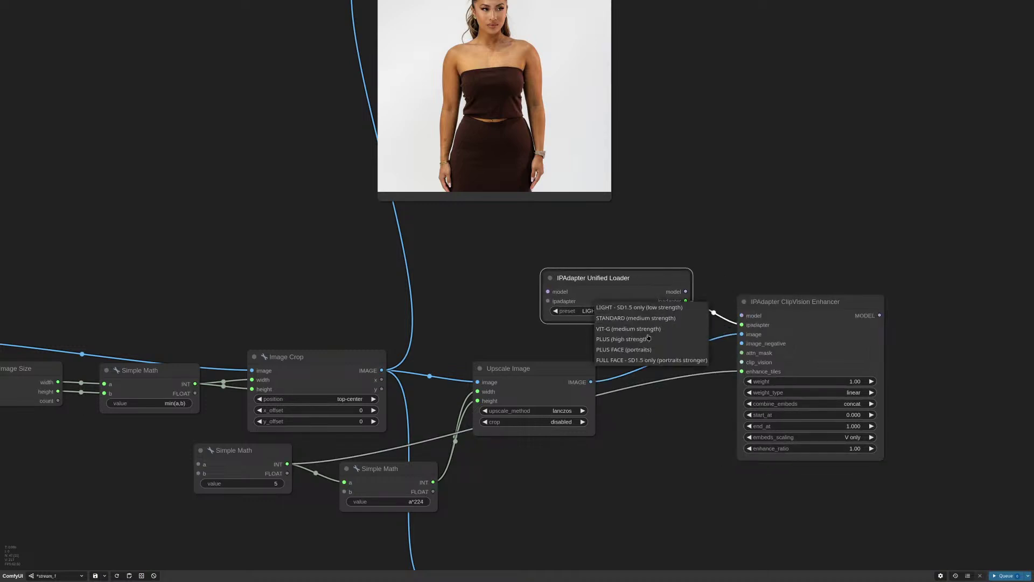
left_click(653, 339)
left_click_drag(604, 277, 742, 315)
left_click_drag(674, 301, 671, 281)
Connect the copied Load Checkpoint's MODEL output to the IPAdapter Unified Loader's model input
scroll(671, 281, "down", 6)
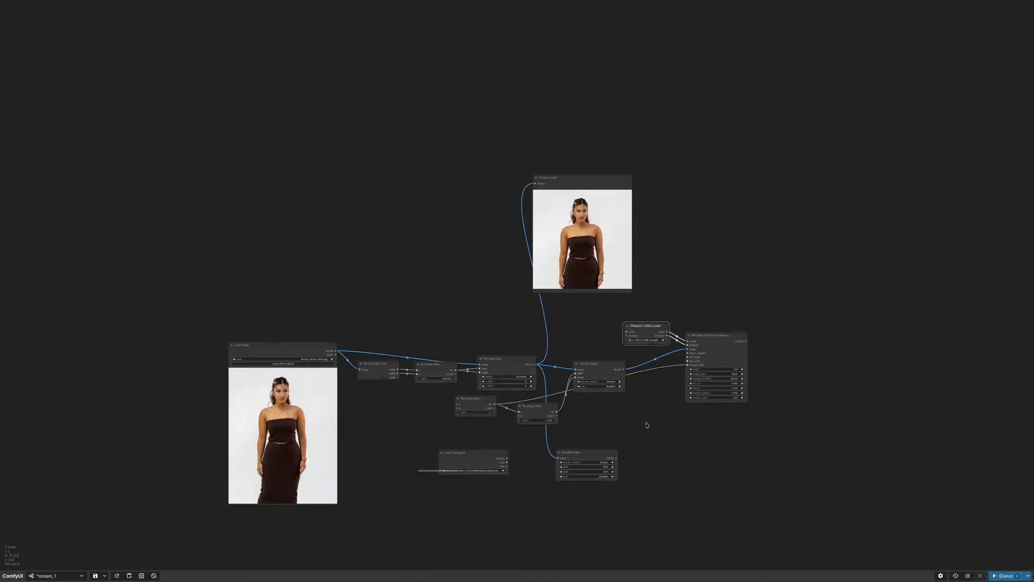
left_click_drag(563, 418, 683, 291)
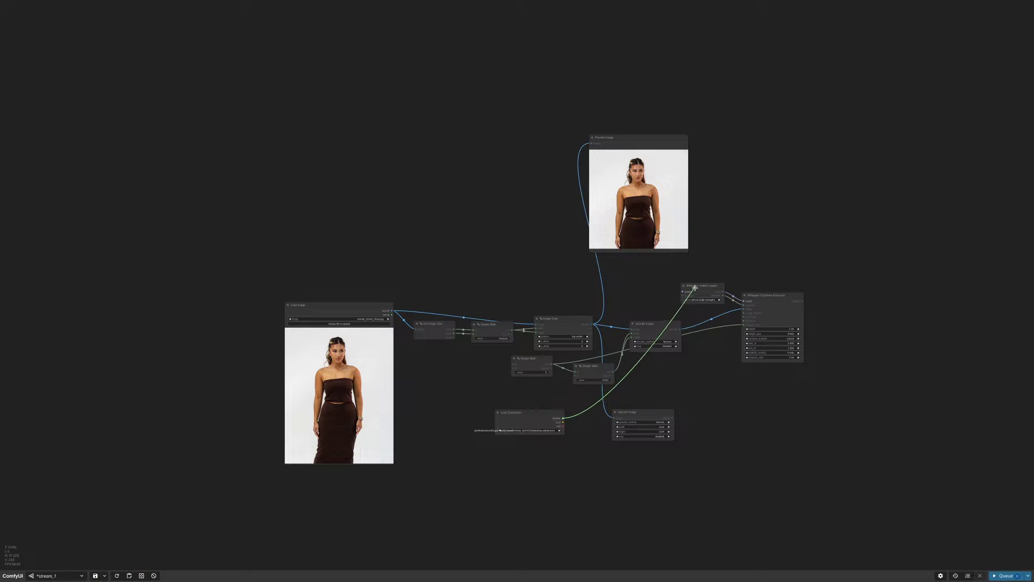
Add a Load CLIP Vision node to the enhancer's clip_vision input and arrange it beneath the raised IPAdapter Unified Loader
scroll(695, 289, "up", 5)
scroll(710, 289, "up", 3)
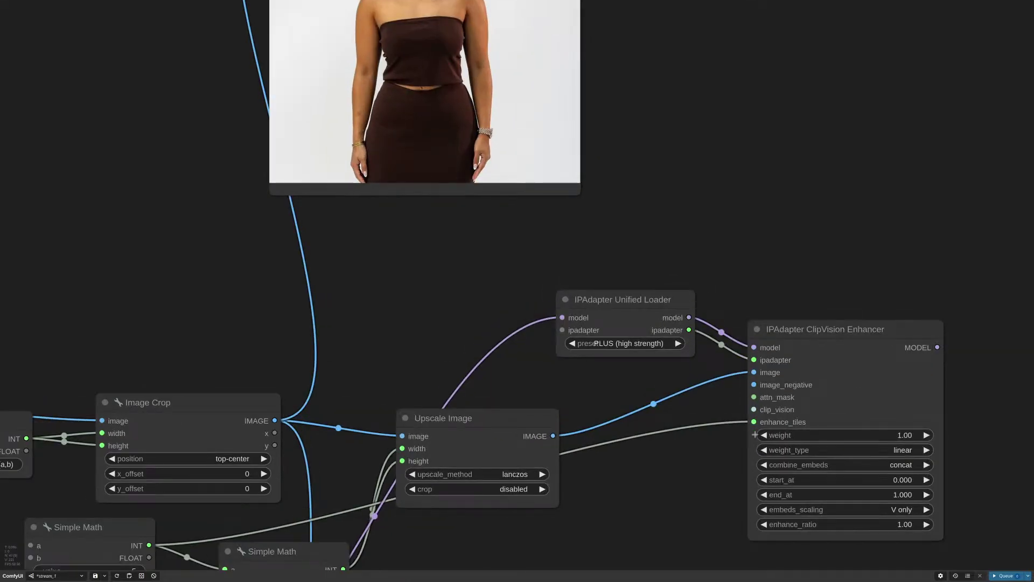
left_click_drag(753, 410, 674, 412)
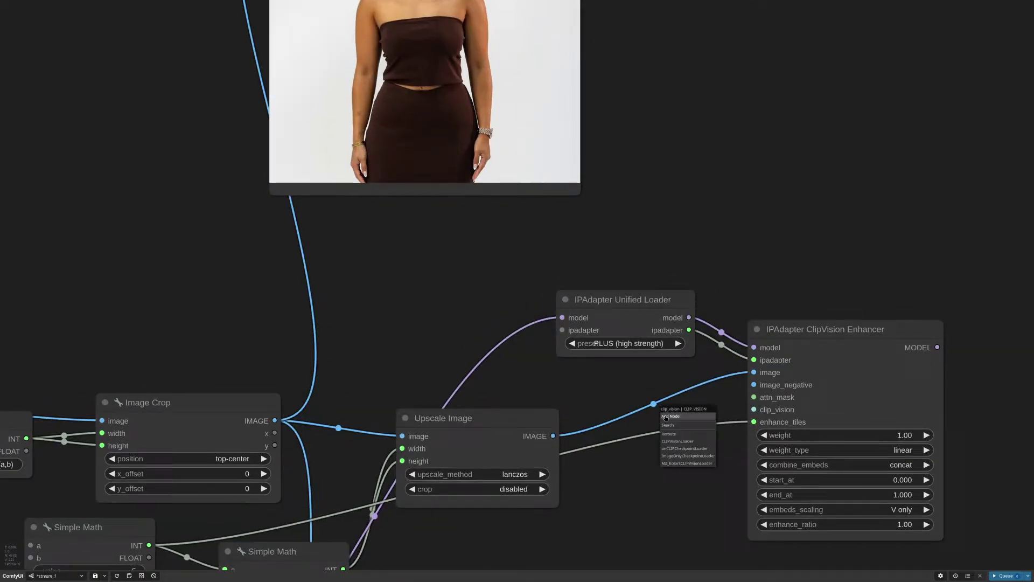
left_click(701, 443)
left_click_drag(752, 399, 677, 390)
left_click_drag(660, 310, 673, 268)
left_click_drag(688, 395, 686, 354)
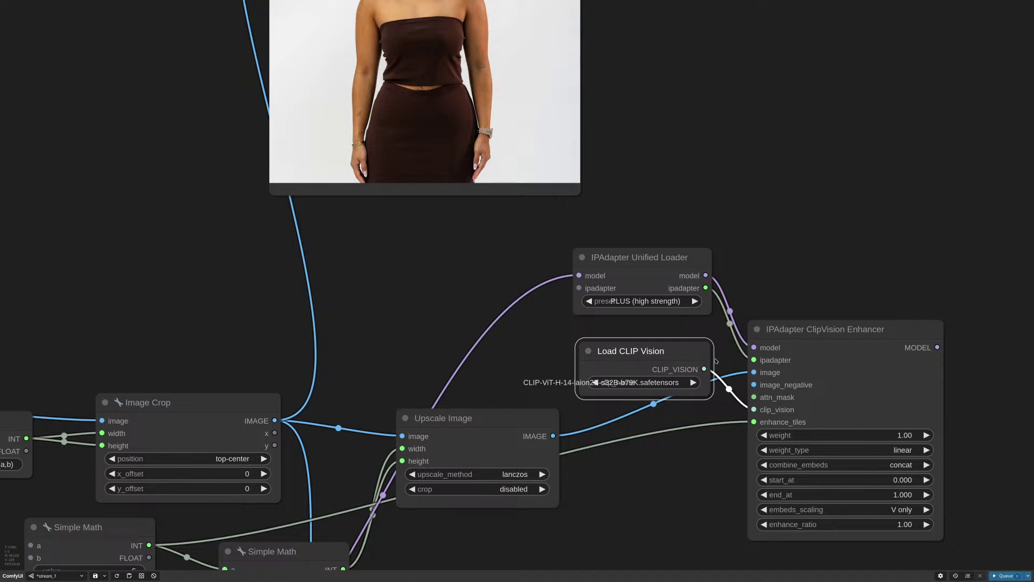
Delete the Load CLIP Vision node and lower the IPAdapter Unified Loader to sit beside the enhancer's model inputs
left_click_drag(688, 351, 689, 359)
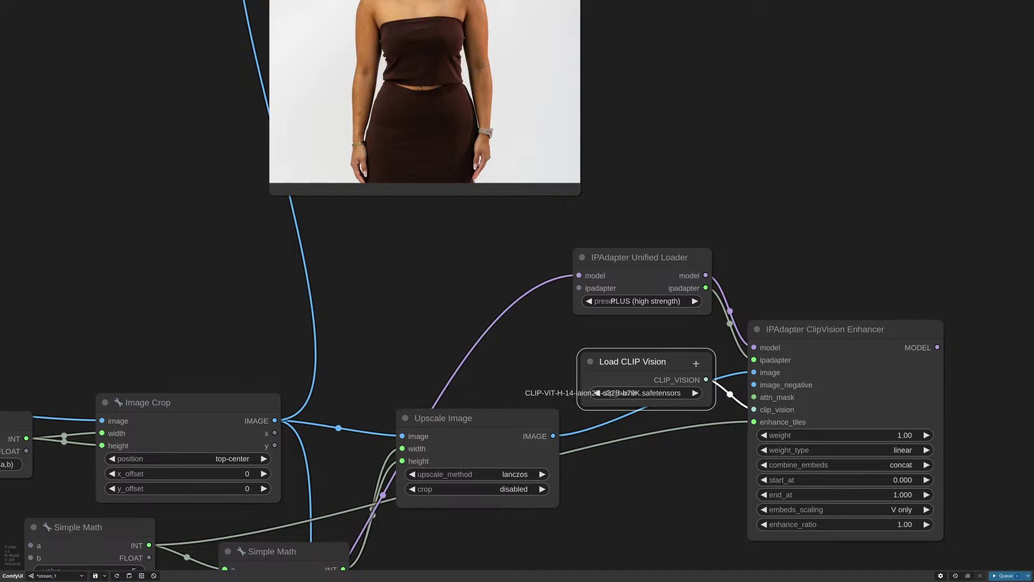
key("Delete")
left_click_drag(677, 261, 673, 302)
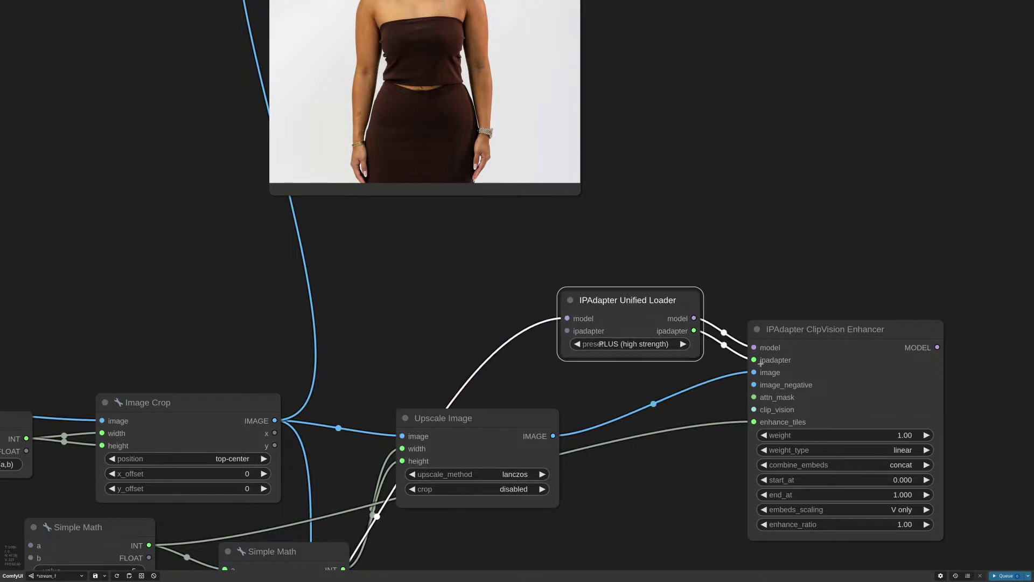
left_click_drag(760, 363, 754, 360)
left_click_drag(628, 300, 637, 304)
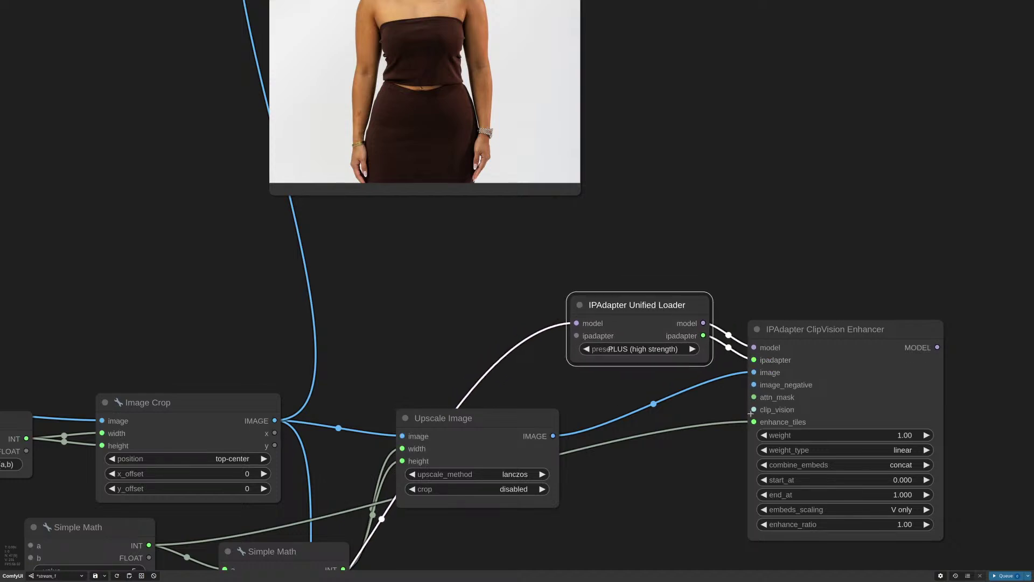
left_click_drag(751, 413, 733, 398)
left_click(741, 344)
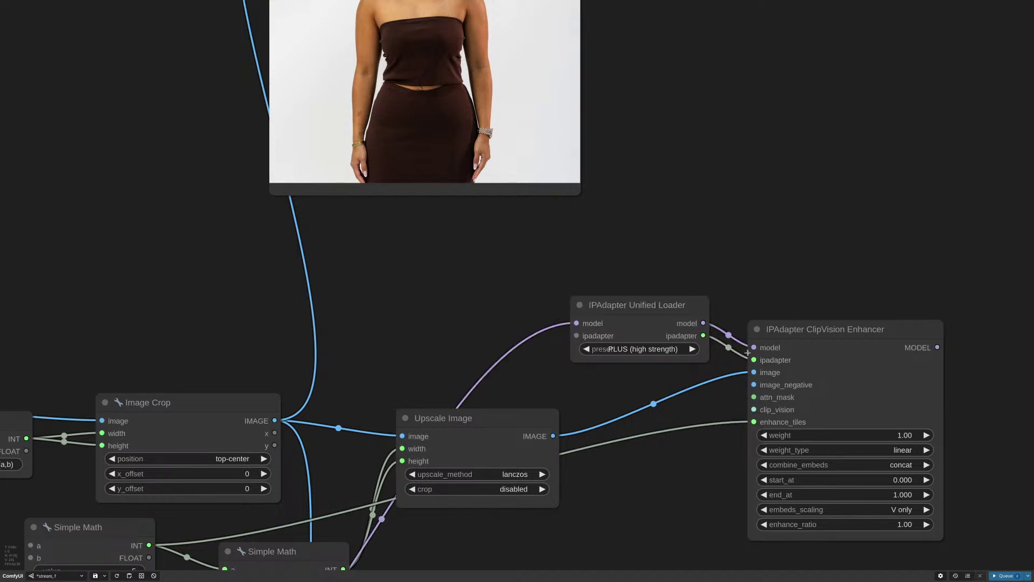
Disconnect the enhancer's ipadapter and model inputs from the IPAdapter Unified Loader and move that loader up and away
left_click_drag(754, 359, 714, 360)
left_click_drag(666, 307, 600, 251)
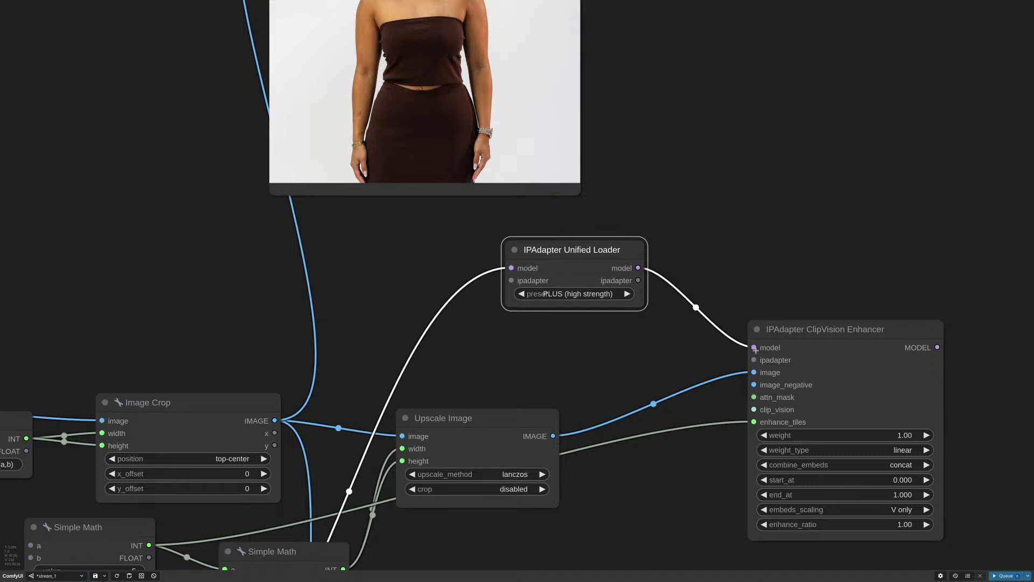
left_click_drag(754, 349, 713, 258)
left_click(714, 259)
Add an IPAdapter Model Loader to the enhancer's ipadapter input and set its file to ip-adapter-faceid-plusv2_sdxl.bin
left_click_drag(754, 360, 654, 334)
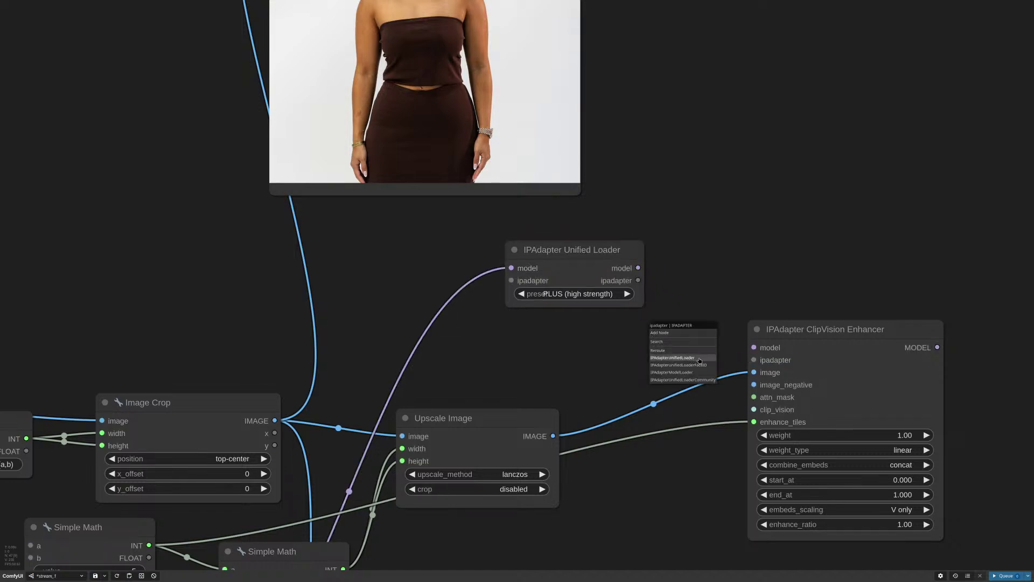
left_click(707, 373)
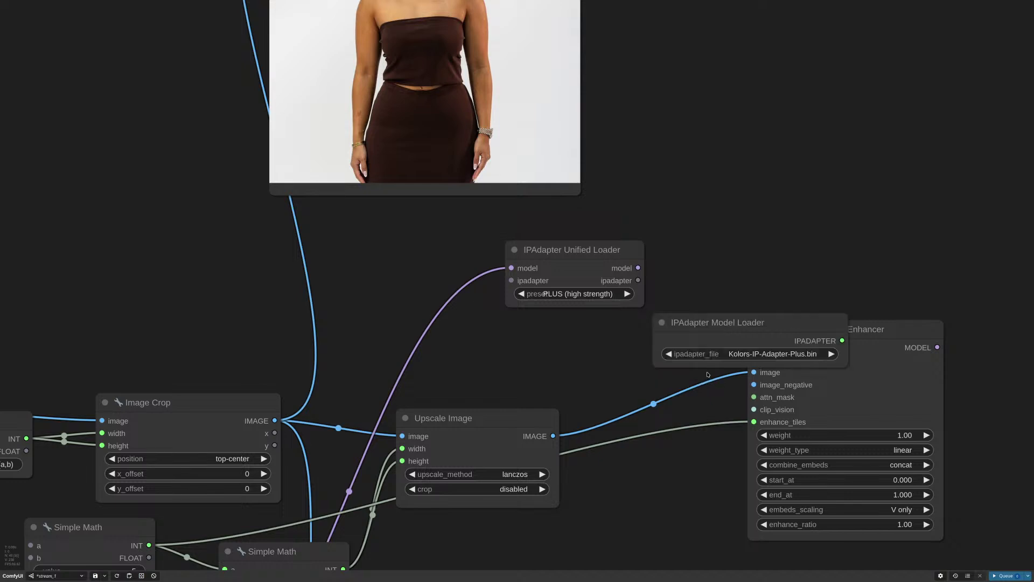
left_click_drag(716, 323, 568, 326)
left_click_drag(571, 249, 508, 190)
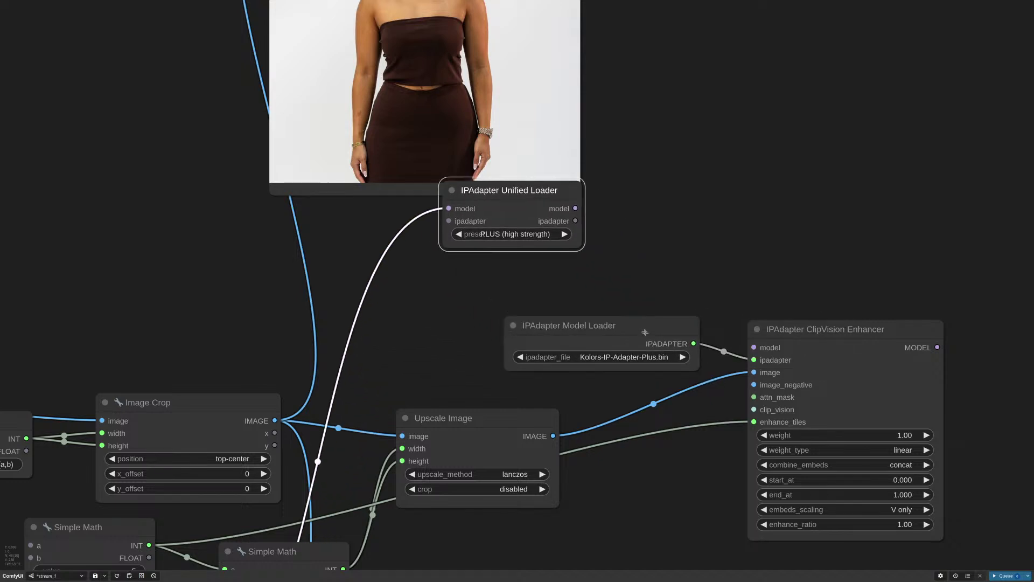
left_click_drag(645, 332, 657, 288)
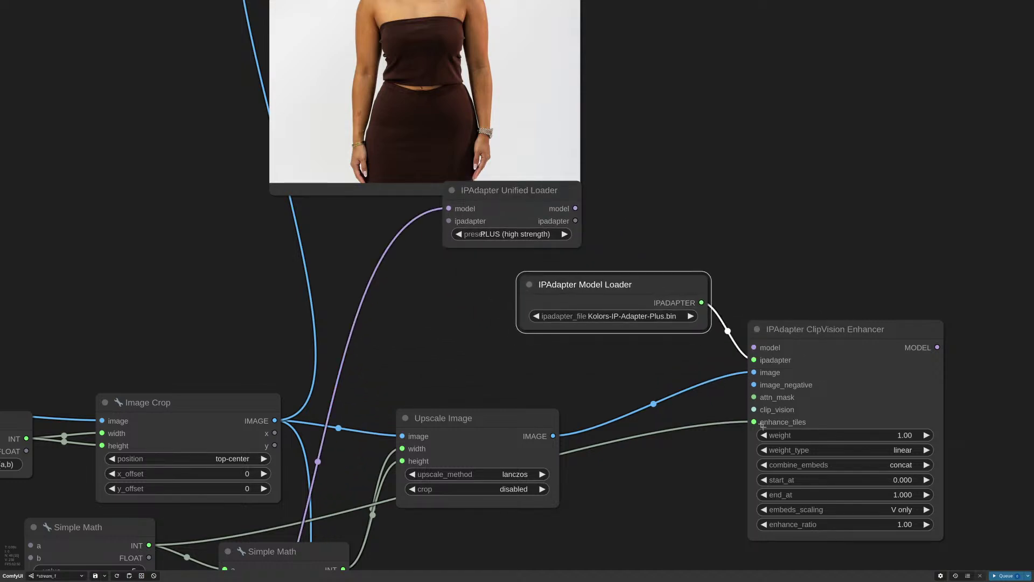
left_click(628, 323)
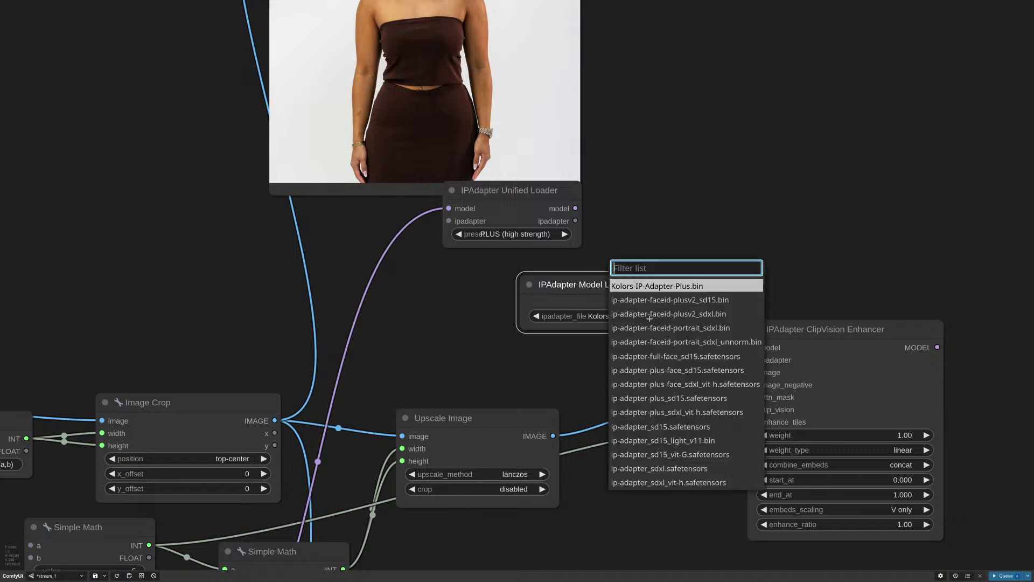
left_click(646, 317)
Add a Load CLIP Vision node to the enhancer's clip_vision input and stack it beneath the IPAdapter Model Loader
left_click_drag(750, 409, 675, 409)
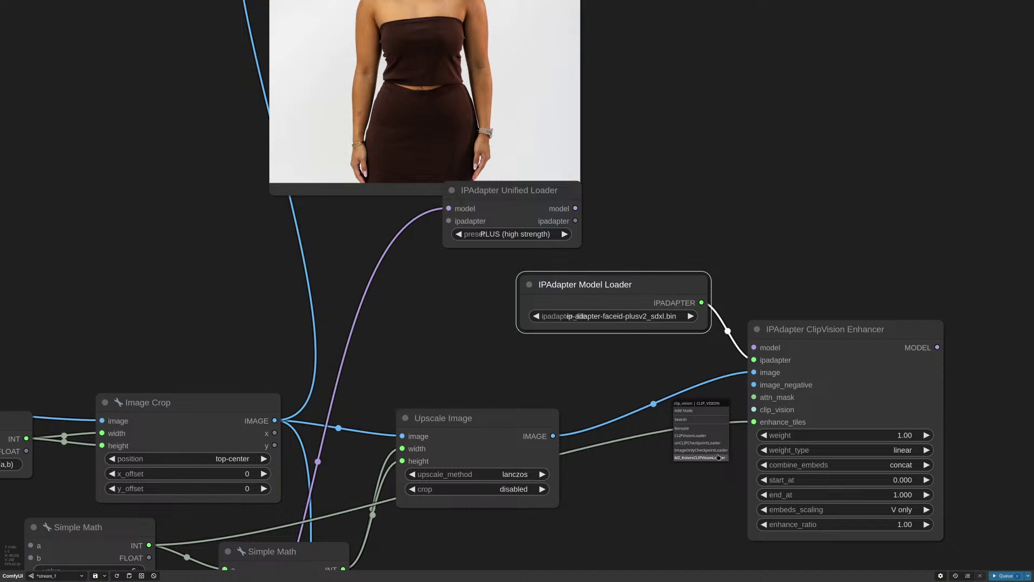
left_click(695, 436)
left_click_drag(772, 398, 606, 357)
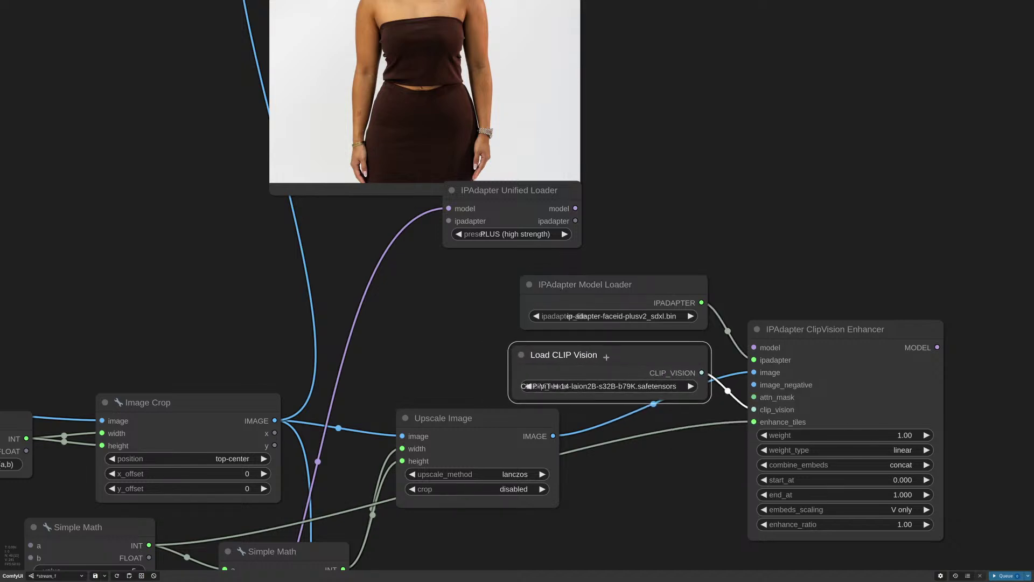
left_click_drag(647, 310, 643, 299)
left_click_drag(620, 354, 618, 341)
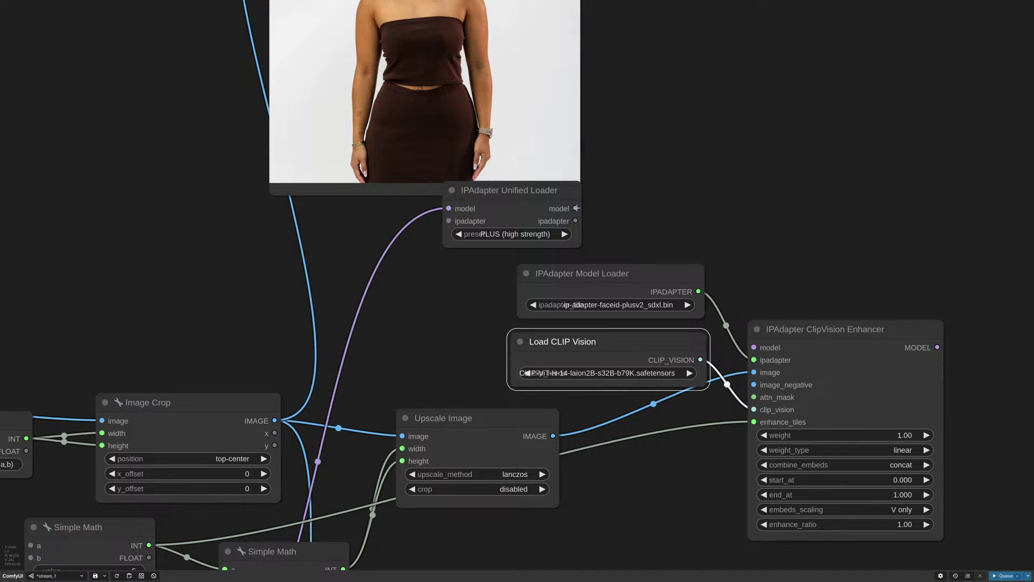
Reconnect the Unified Loader's model and ipadapter outputs to the enhancer, and delete the IPAdapter Model Loader and Load CLIP Vision nodes
left_click_drag(575, 209, 754, 359)
left_click(644, 272)
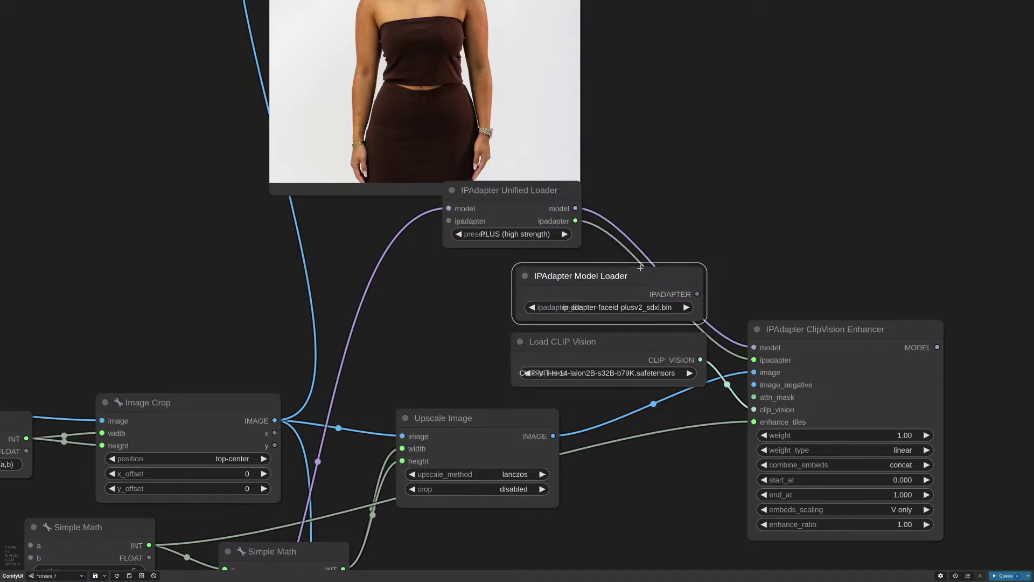
key("Delete")
mouse_move(666, 355)
left_mouse_down()
mouse_move(649, 353)
mouse_move(663, 352)
left_mouse_up()
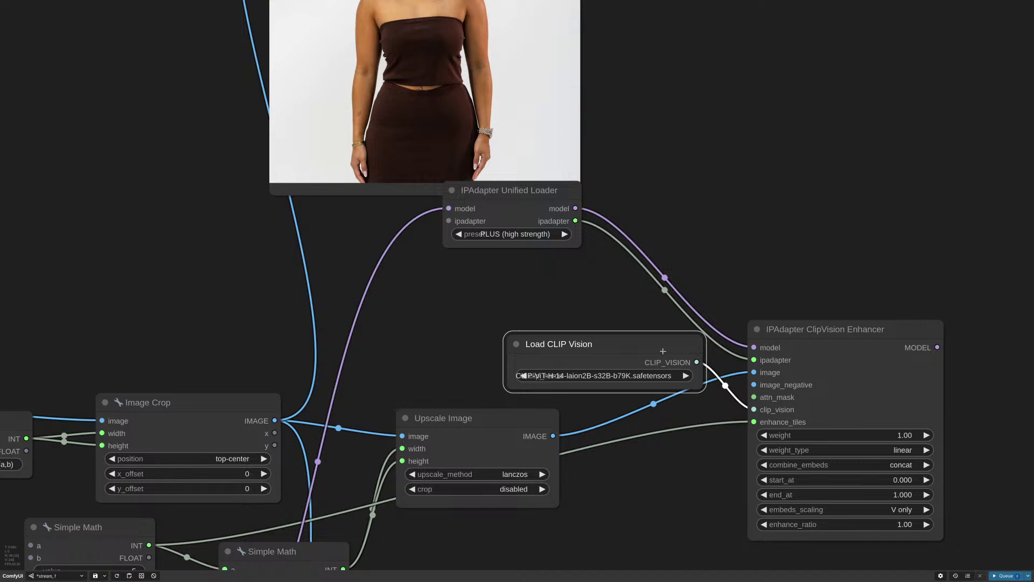
key("Delete")
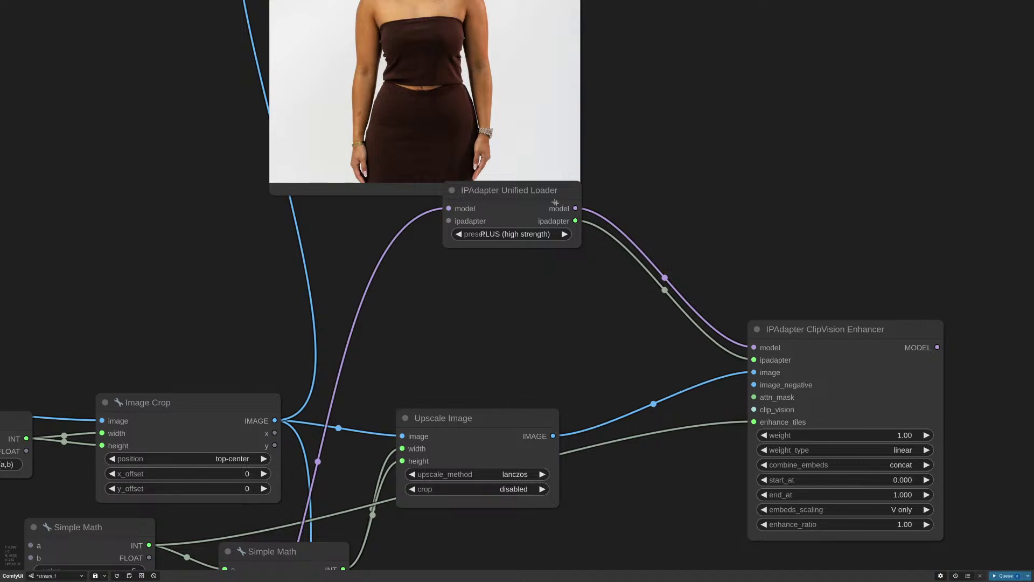
Move the IPAdapter Unified Loader back beside the enhancer, above and to the right of the Upscale Image node
left_click_drag(551, 198, 670, 319)
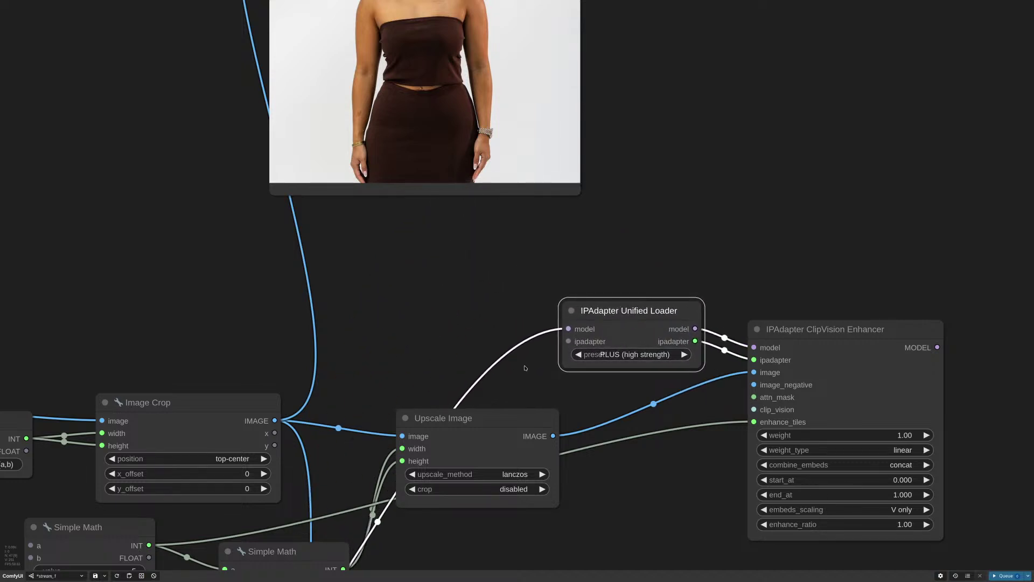
left_click_drag(568, 342, 658, 283)
left_click_drag(608, 310, 606, 305)
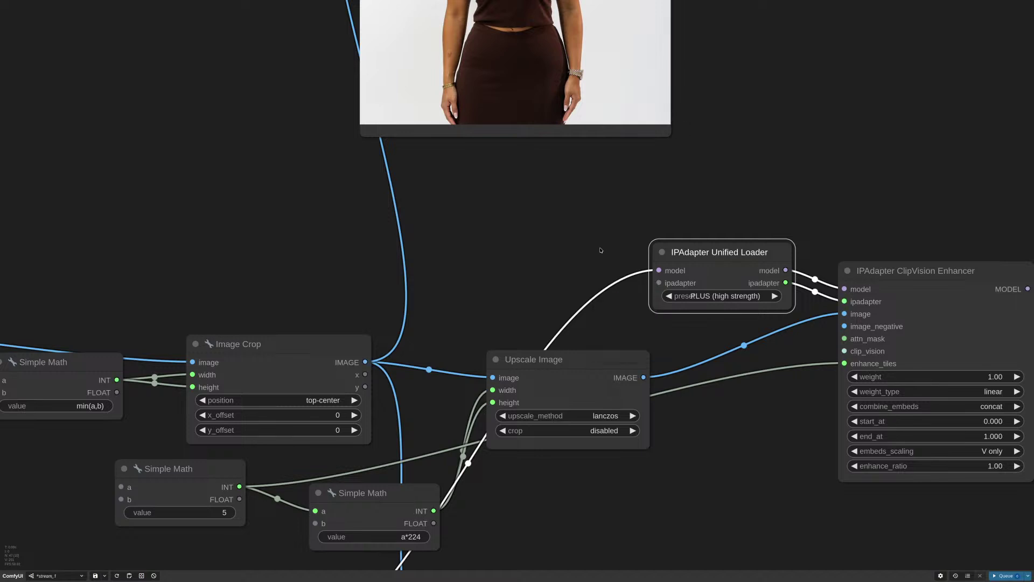
left_click_drag(712, 257, 699, 261)
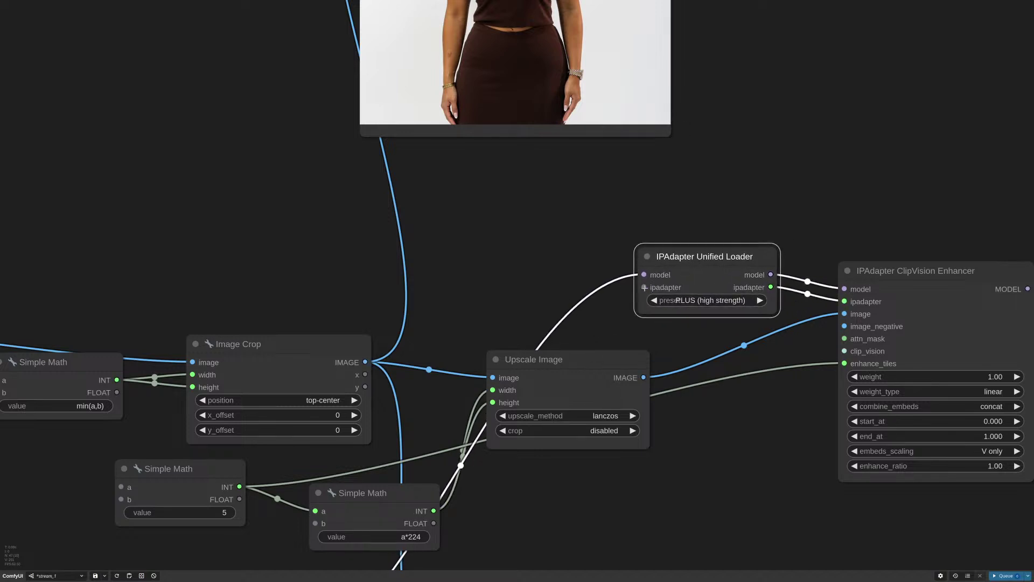
Try an IPAdapter Model Loader on the Unified Loader's ipadapter input, and delete it again
left_click_drag(644, 287, 549, 290)
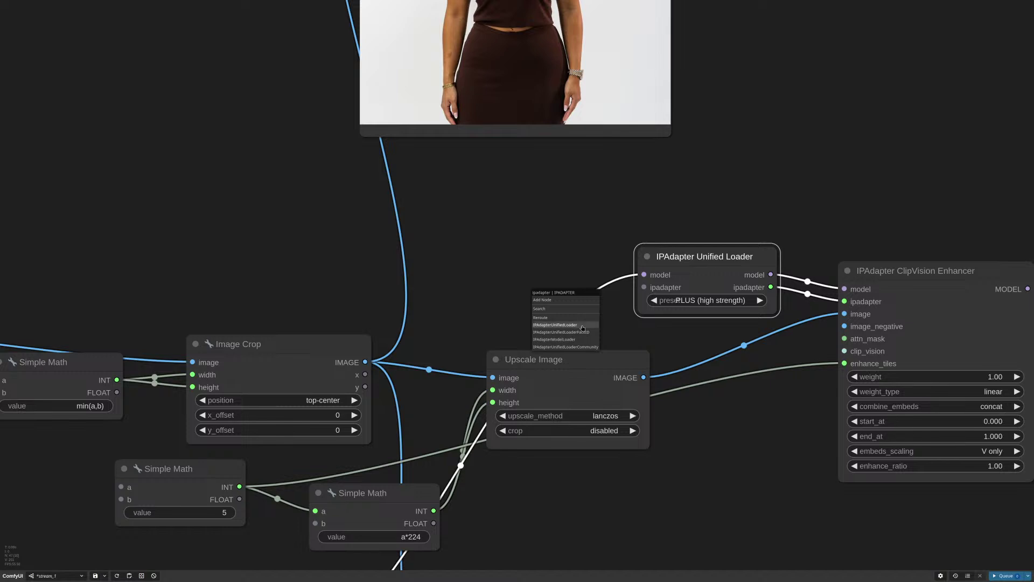
left_click(571, 337)
left_click_drag(676, 300, 553, 288)
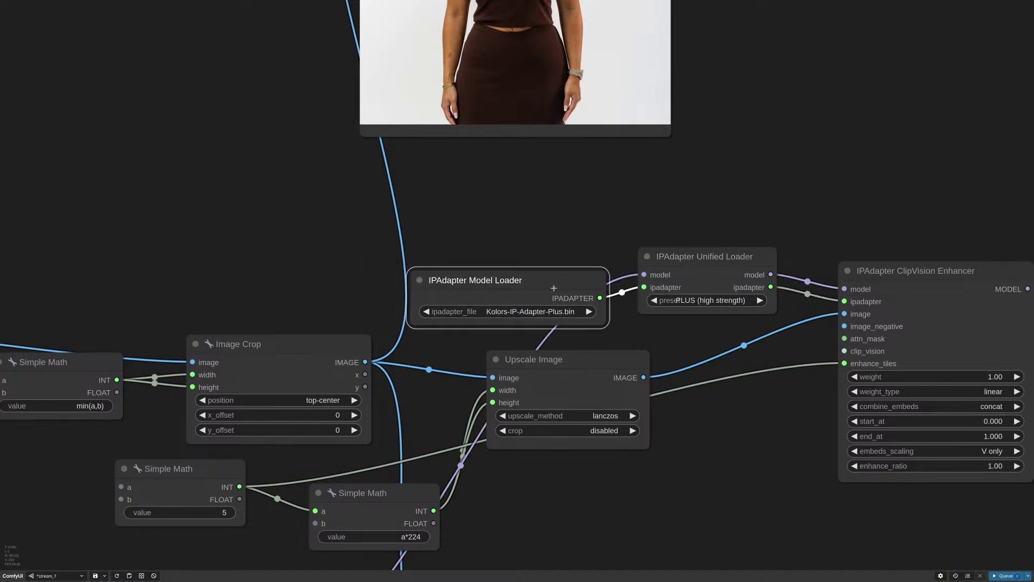
key("Delete")
left_click_drag(712, 256, 711, 259)
left_click_drag(644, 290, 605, 299)
left_click(616, 225)
Duplicate the IPAdapter Unified Loader above the enhancer and connect the original's model and ipadapter outputs to the copy's inputs
scroll(727, 217, "down", 1)
left_click_drag(646, 257, 821, 174)
left_click_drag(777, 233, 635, 274)
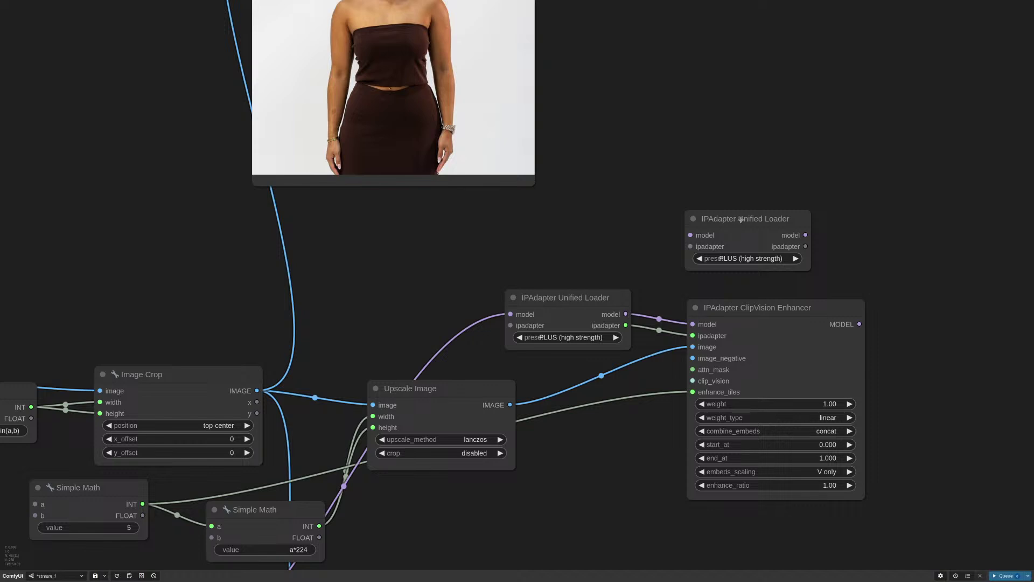
left_click_drag(740, 219, 819, 220)
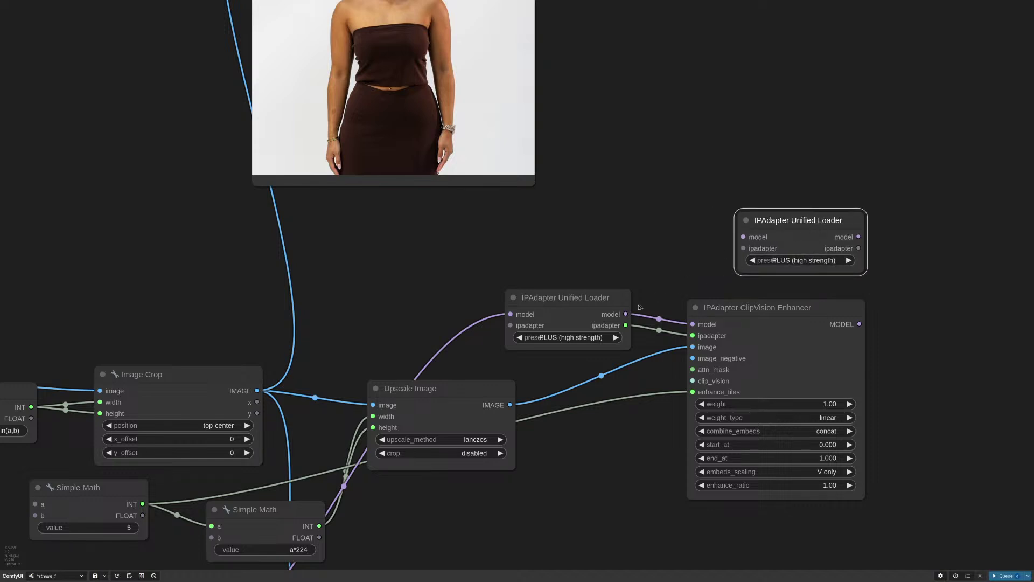
left_click_drag(625, 314, 744, 249)
left_click_drag(781, 220, 841, 197)
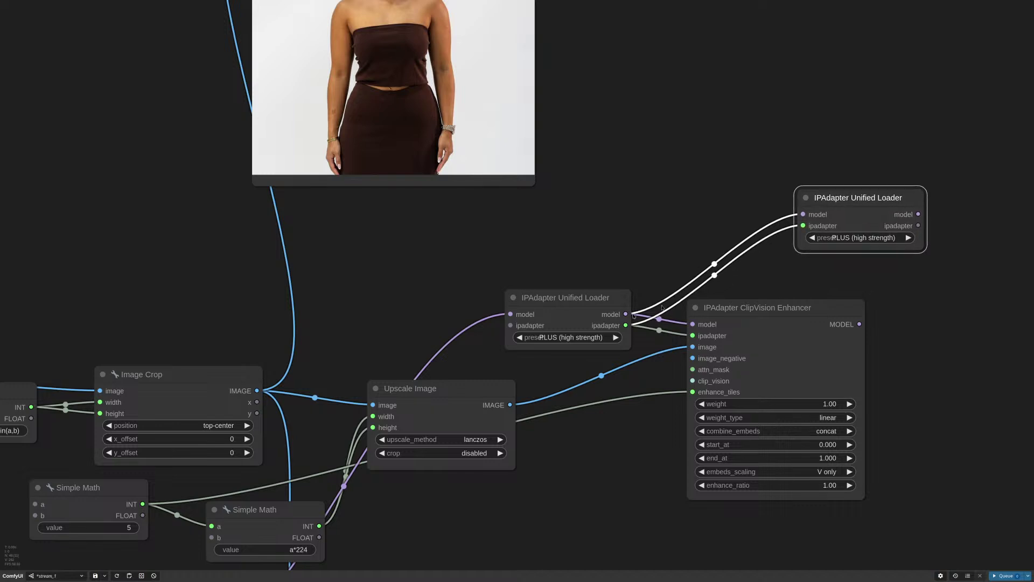
Delete the duplicated IPAdapter Unified Loader chained above the enhancer
left_click_drag(511, 325, 456, 358)
left_click(500, 338)
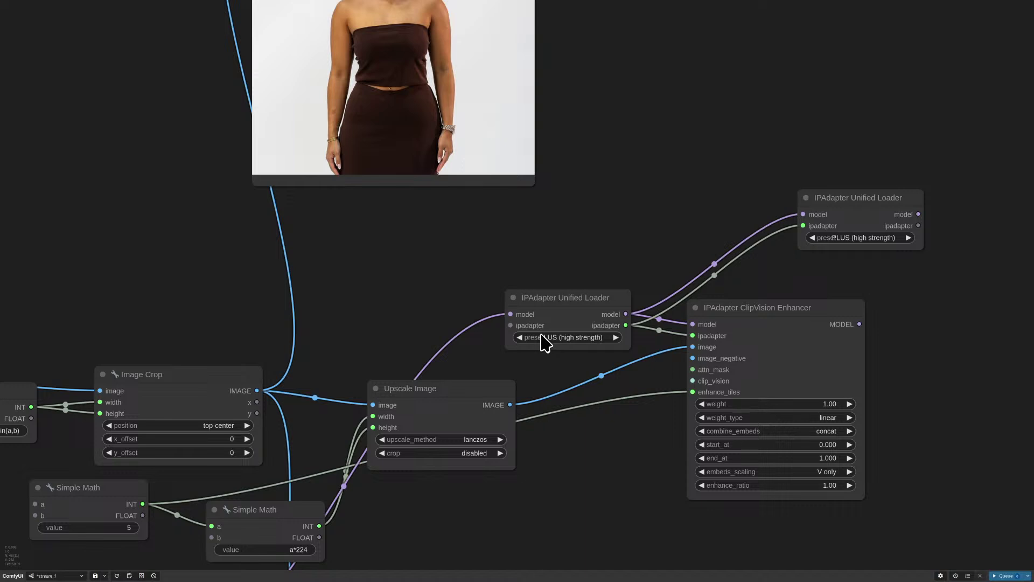
left_click(836, 208)
key("Delete")
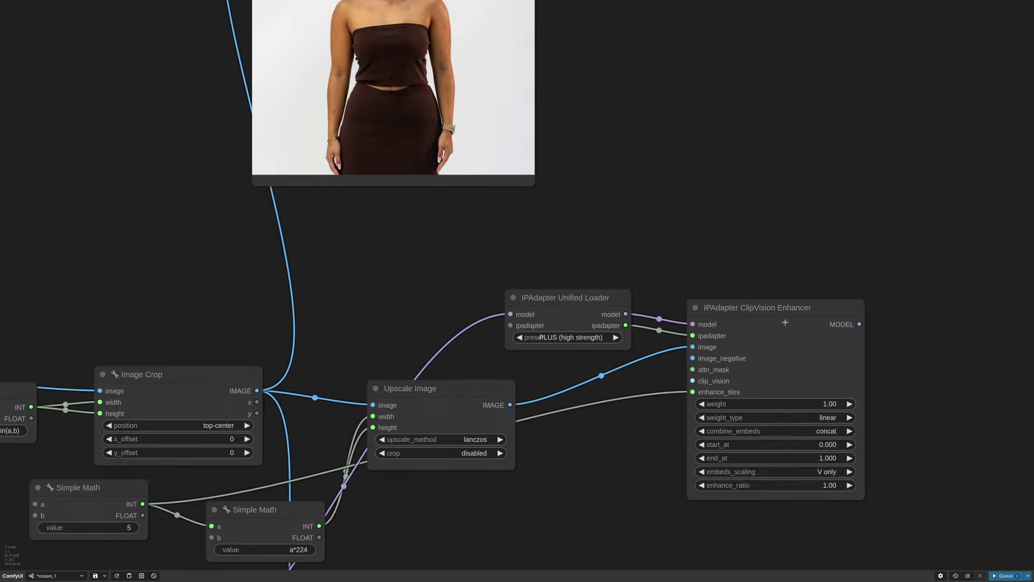
Align the IPAdapter ClipVision Enhancer and the IPAdapter Unified Loader side by side at the same height
left_click_drag(785, 322, 788, 311)
left_click_drag(555, 306, 568, 306)
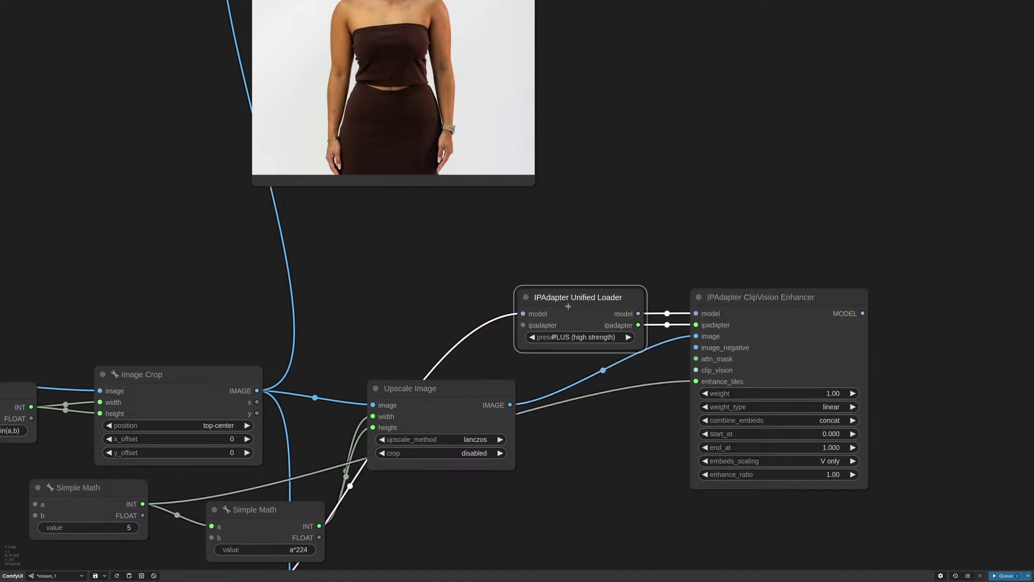
scroll(603, 280, "down", 3)
left_click_drag(596, 386, 693, 342)
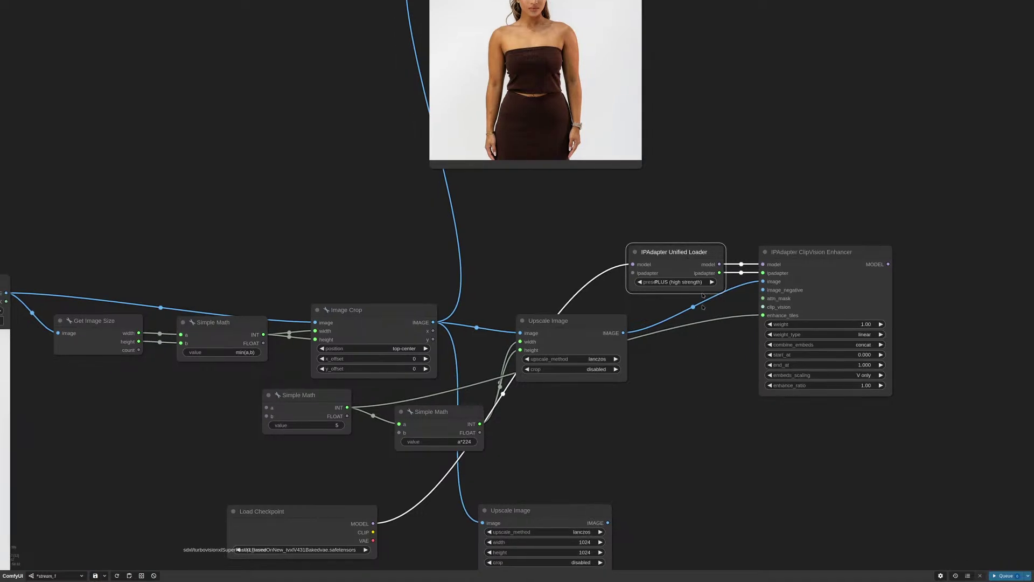
left_click(834, 258)
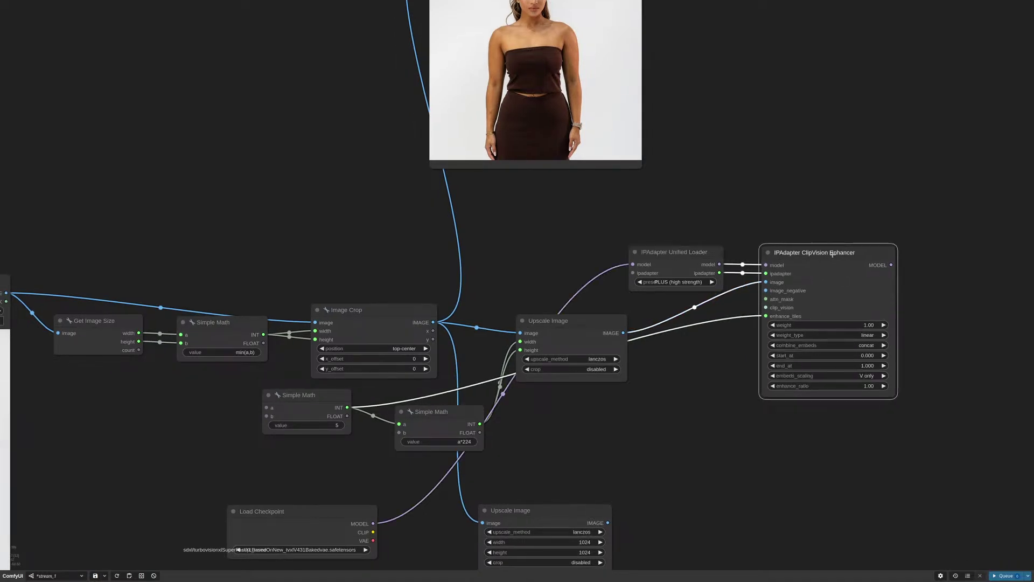
Move the 1024 × 1024 Upscale Image node directly beneath the other Upscale Image node and make it narrower
scroll(701, 367, "down", 2)
left_click_drag(632, 455, 649, 379)
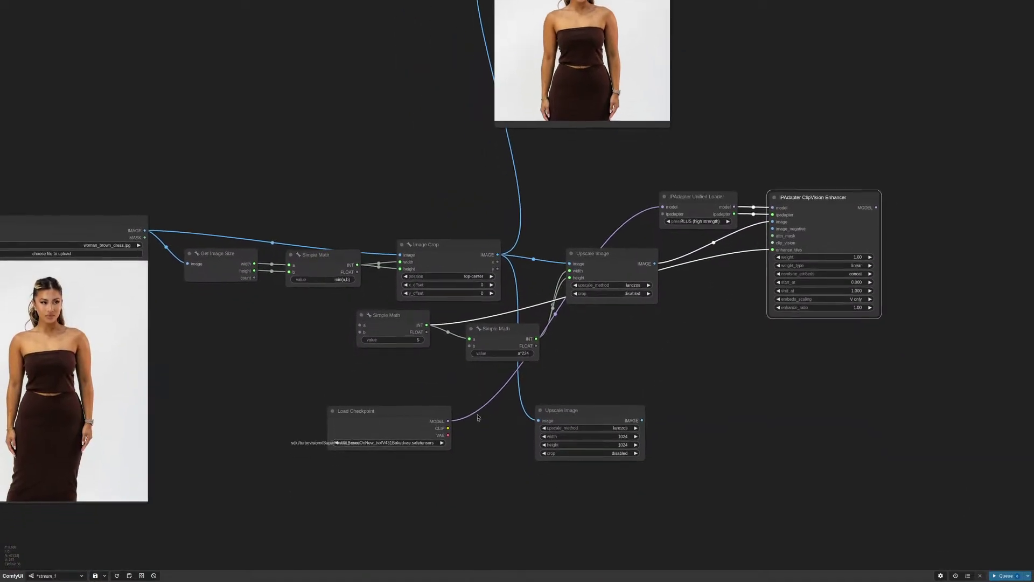
left_click_drag(582, 408, 605, 320)
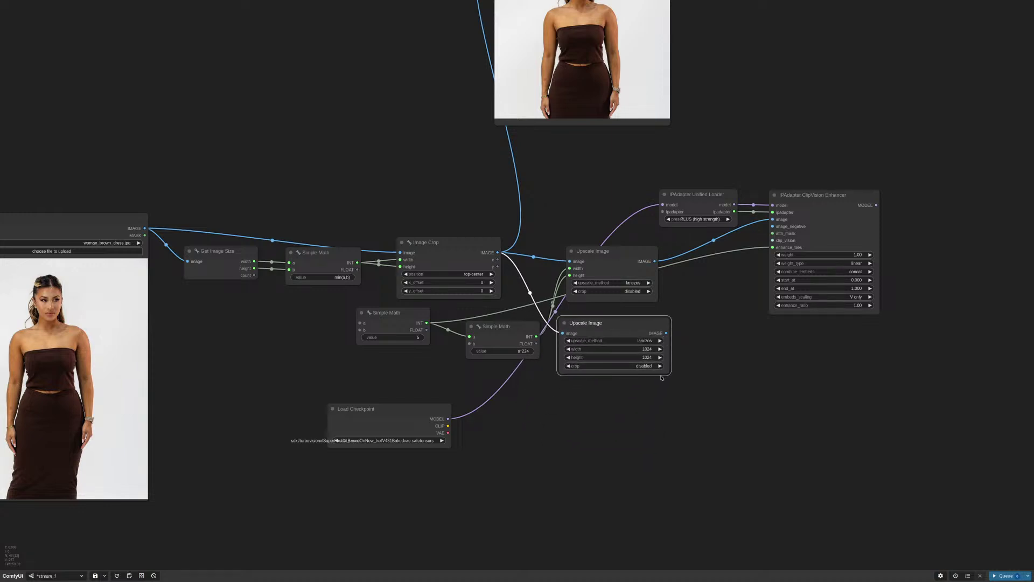
left_click_drag(662, 378, 637, 377)
Add a VAE Encode node fed by the lower Upscale Image and connect the Load Checkpoint's VAE output to it
left_click_drag(642, 333, 702, 322)
left_click(760, 363)
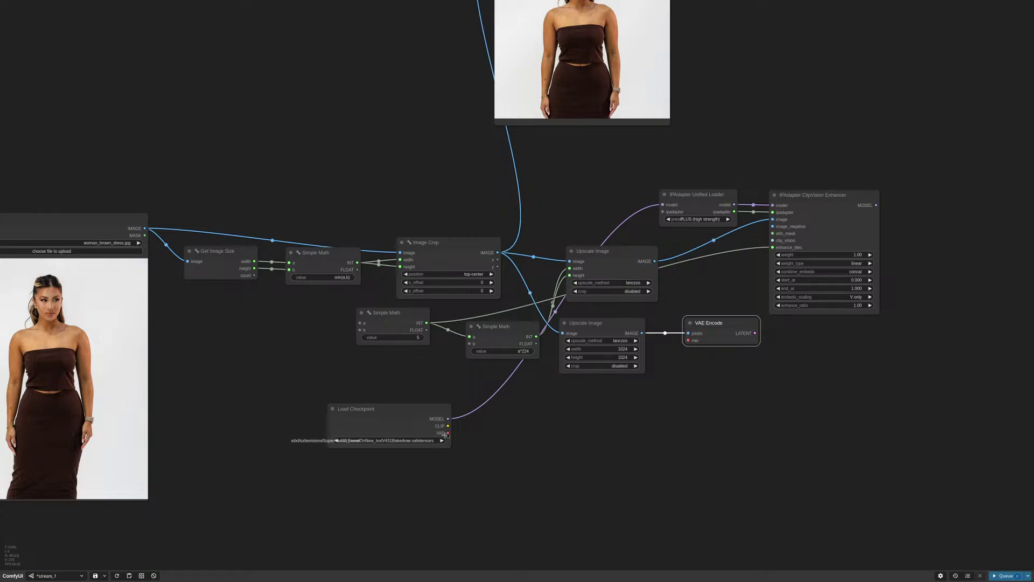
left_click_drag(447, 436, 689, 341)
Copy the positive and negative CLIP Text Encode prompt nodes from the portrait workflow and place them beneath the dress workflow's lower Upscale Image
scroll(610, 338, "down", 5)
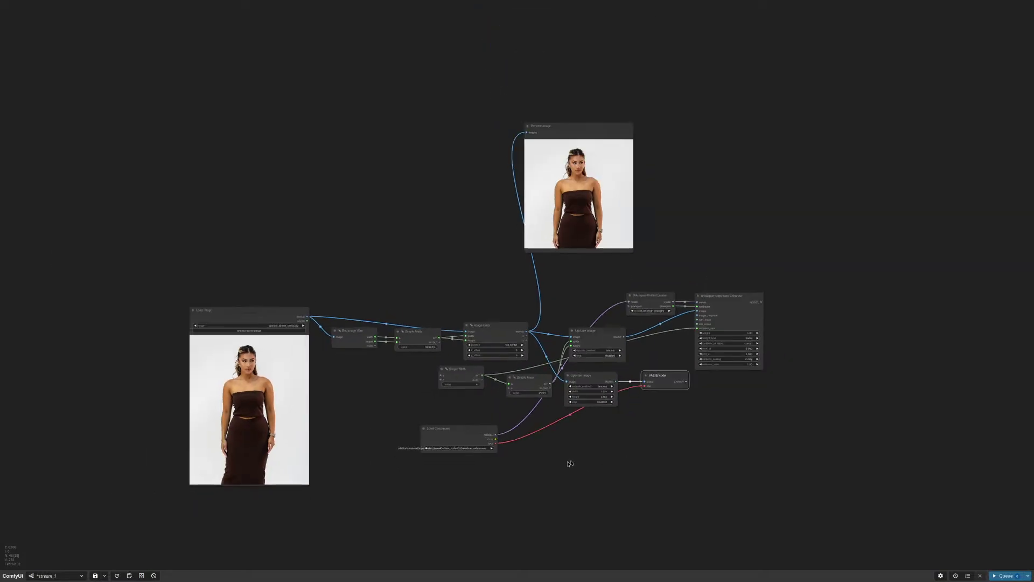
scroll(609, 338, "down", 5)
scroll(466, 389, "down", 4)
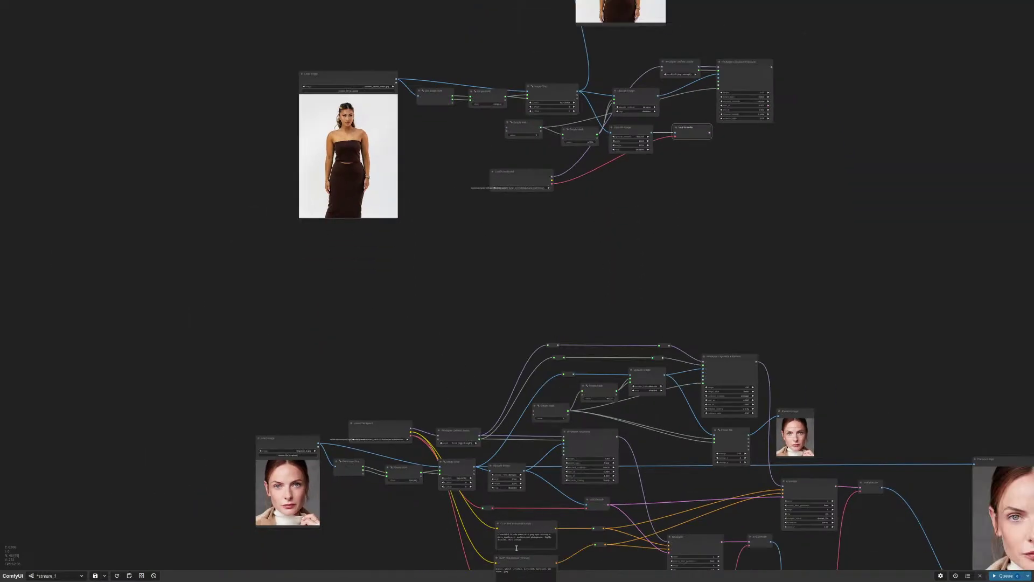
left_click(520, 504)
left_click(520, 536, "shift")
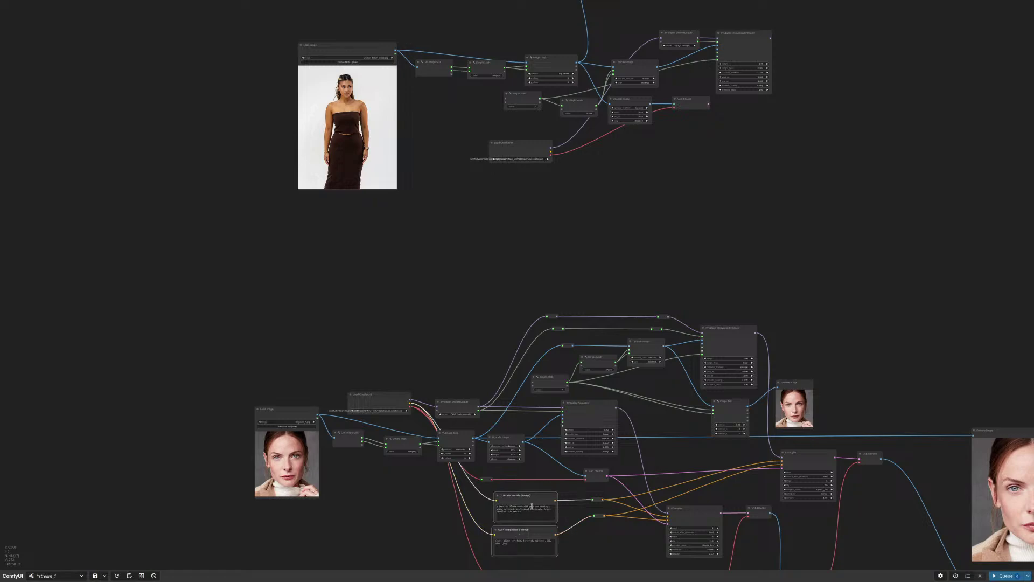
left_click_drag(526, 497, 627, 153)
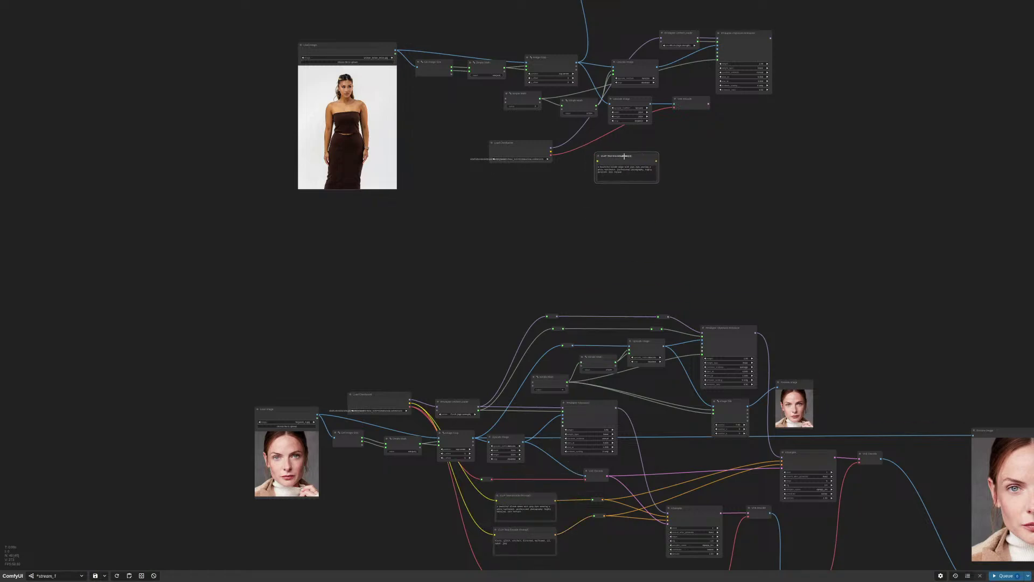
left_click_drag(516, 540, 618, 197)
scroll(634, 142, "up", 2)
left_click_drag(634, 143, 564, 261)
scroll(563, 262, "up", 1)
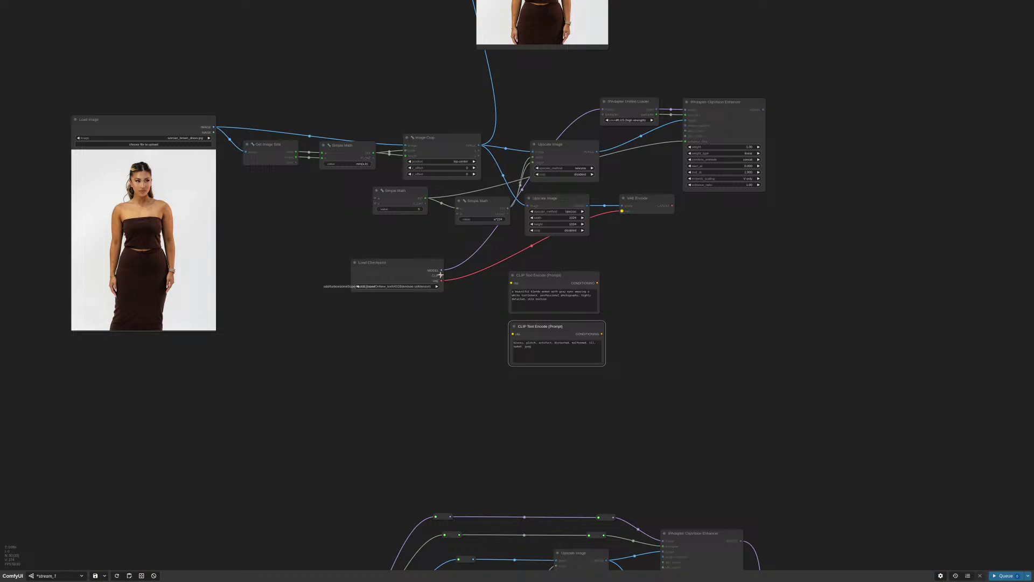
Connect the Load Checkpoint's CLIP output to both copied prompt nodes and move them closer to the checkpoint
left_click_drag(441, 275, 533, 283)
left_click_drag(441, 276, 515, 334)
left_click_drag(538, 276, 533, 262)
left_click_drag(560, 331, 545, 318)
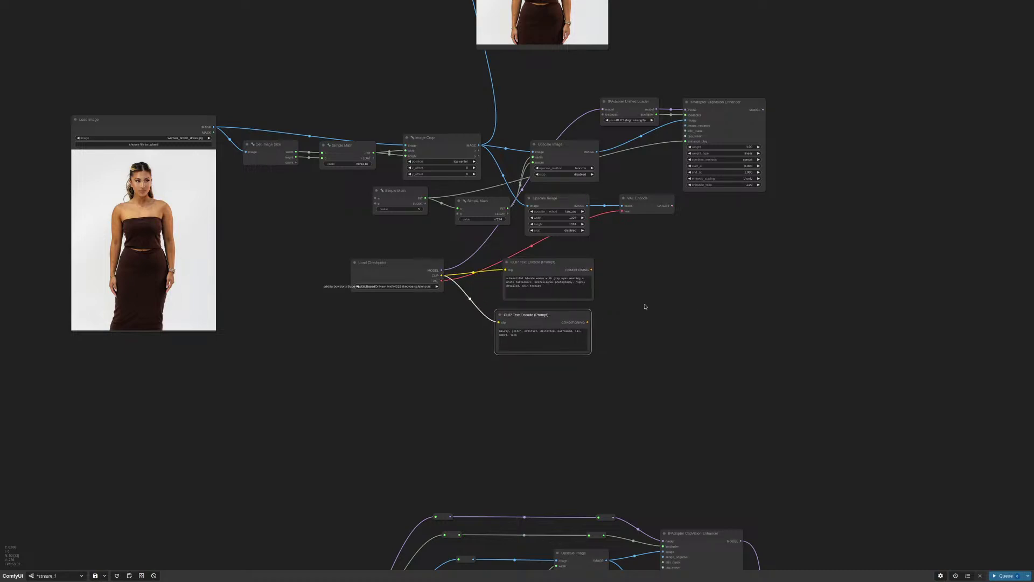
Add a KSampler node and place it below the IPAdapter ClipVision Enhancer, past the prompt nodes
scroll(653, 409, "down", 2)
left_click_drag(645, 400, 598, 190)
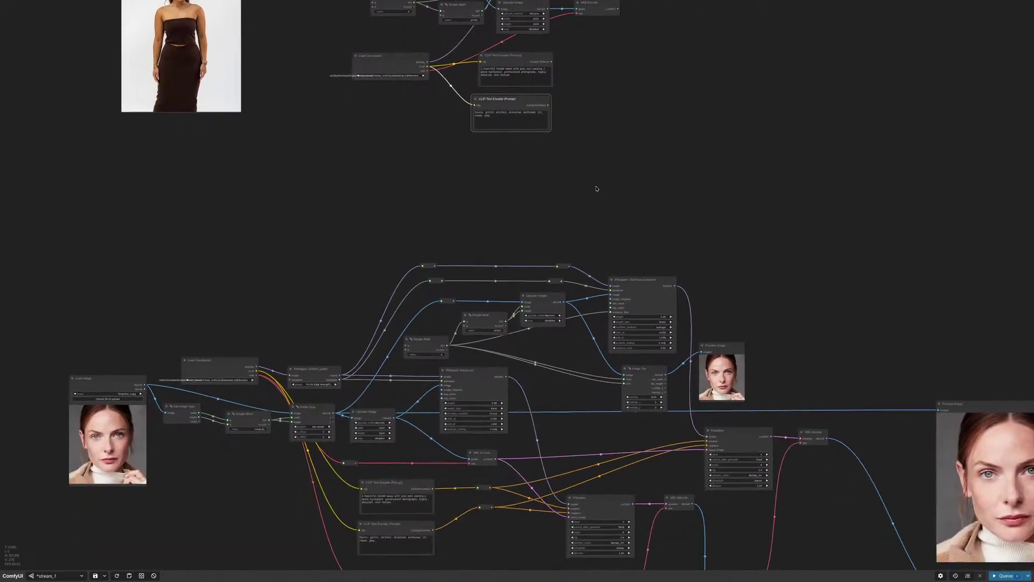
left_click_drag(607, 104, 633, 381)
double_click(612, 325)
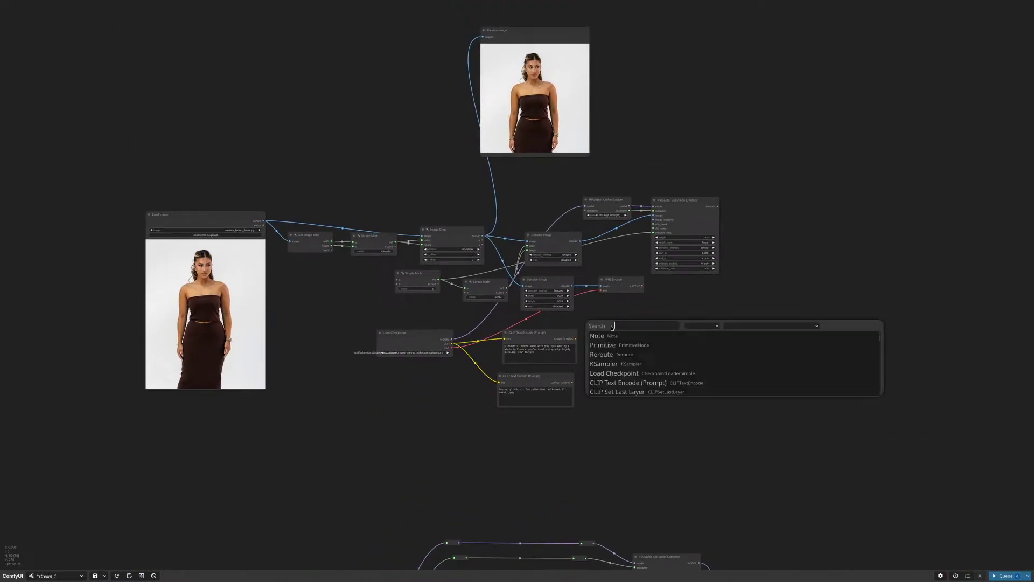
type("ksam")
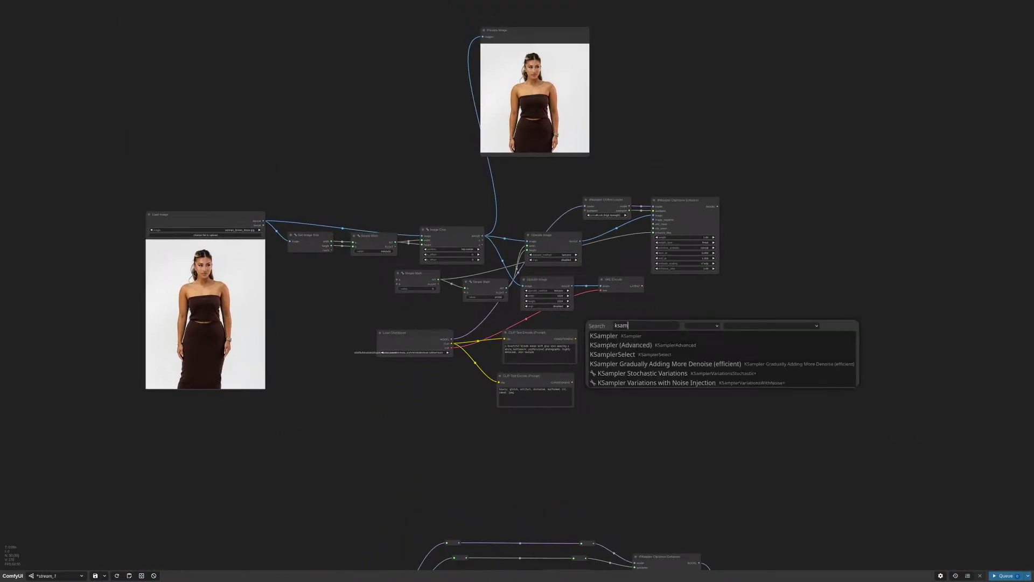
key("Return")
left_click_drag(709, 261, 792, 321)
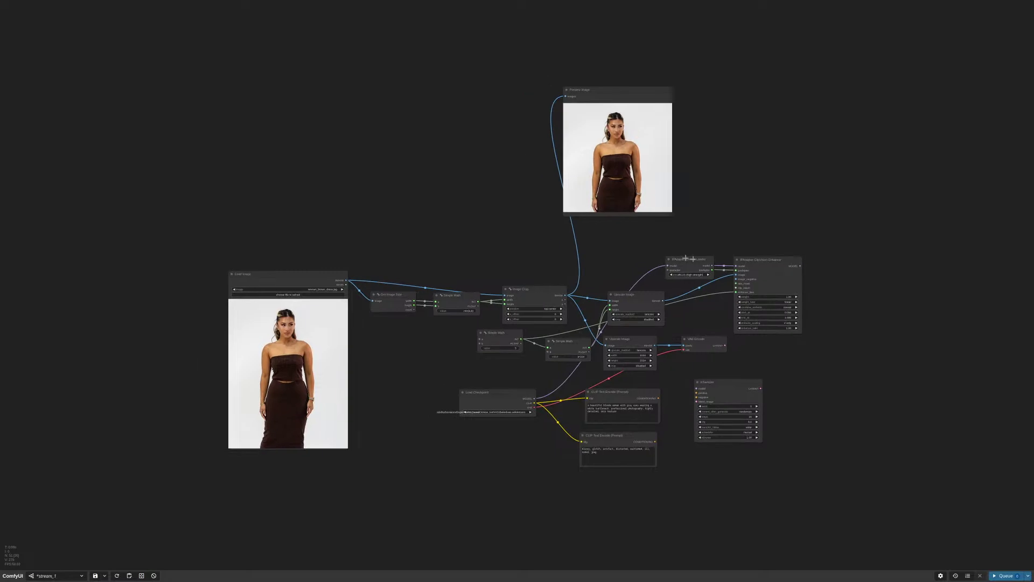
left_click_drag(648, 252, 387, 365)
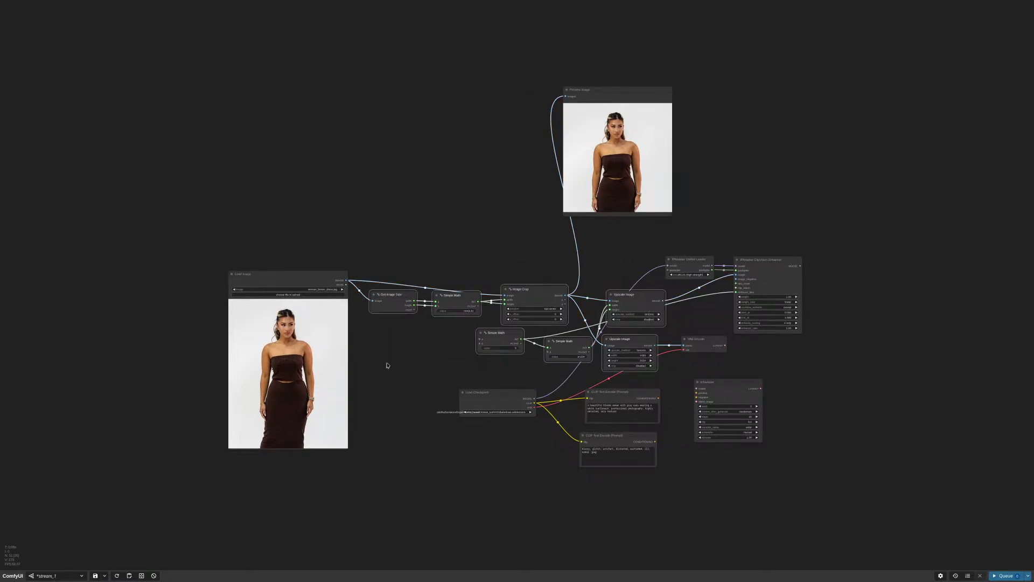
scroll(770, 377, "up", 7)
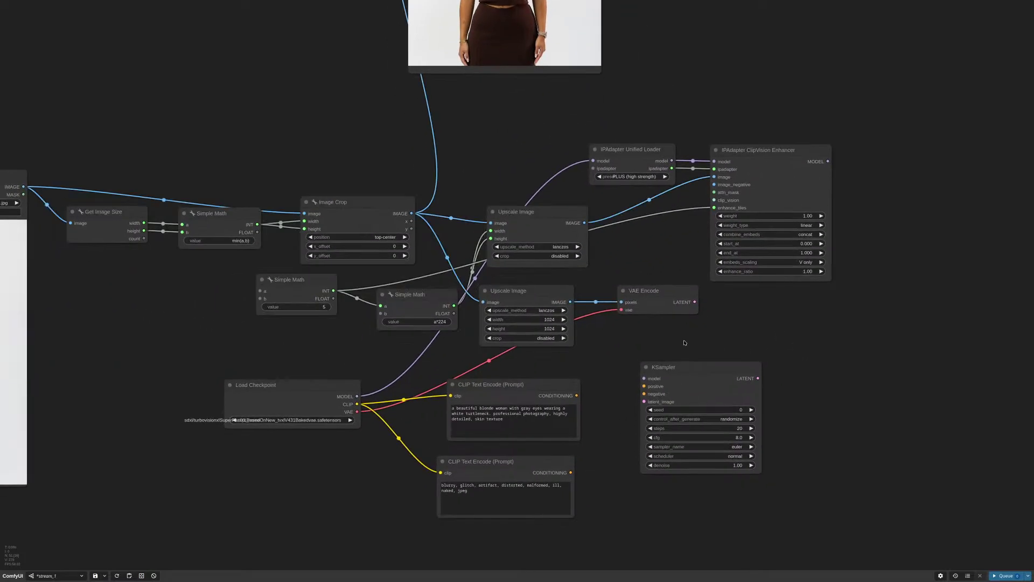
left_click(696, 371)
left_click_drag(695, 372, 767, 338)
Wire the VAE Encode latent, both prompts' conditioning and the enhancer's model output into the KSampler, and make VAE Encode narrower
left_click_drag(644, 291, 734, 373)
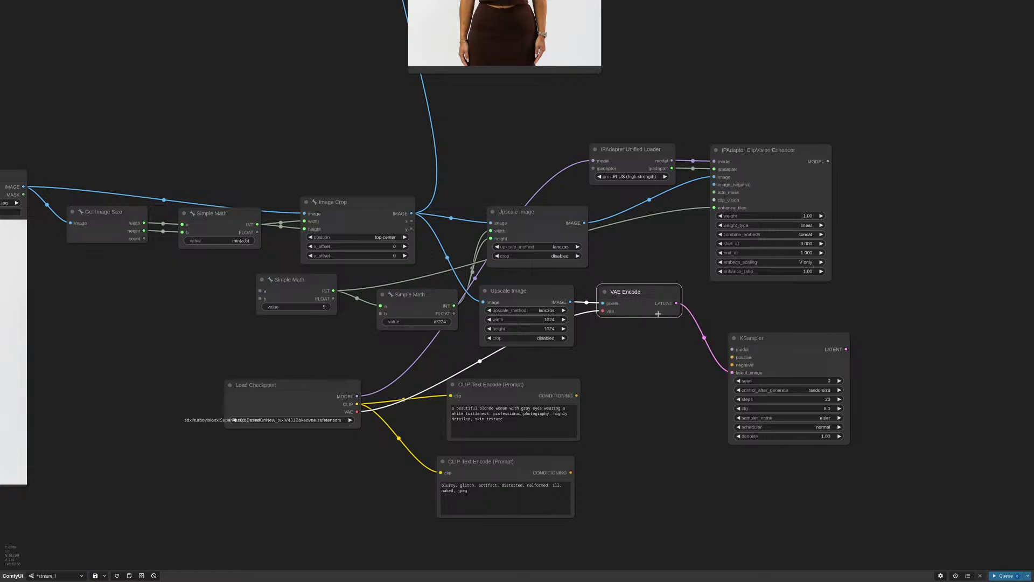
left_click_drag(675, 312, 660, 305)
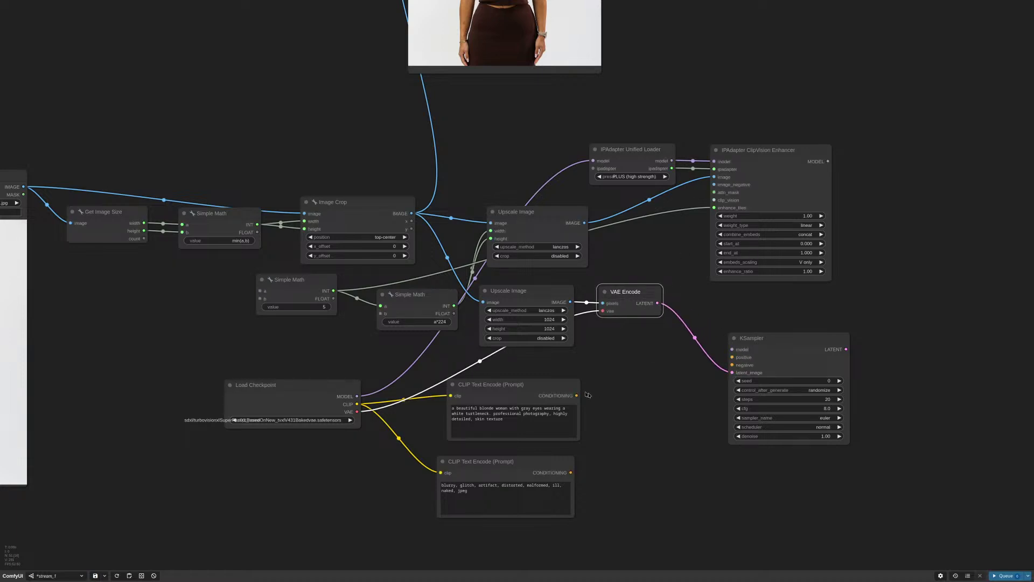
left_click_drag(577, 396, 732, 357)
left_click_drag(569, 472, 732, 365)
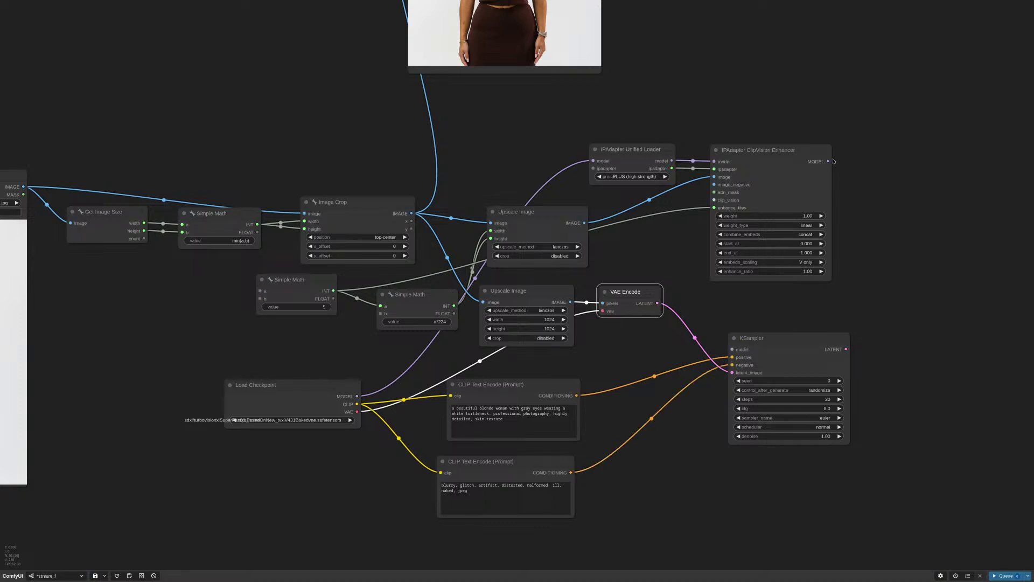
left_click_drag(828, 161, 732, 349)
Add a VAE Decode node after the KSampler, feed it the checkpoint's VAE, and attach a Preview Image node to its output
left_click_drag(806, 306, 665, 324)
scroll(639, 344, "down", 3)
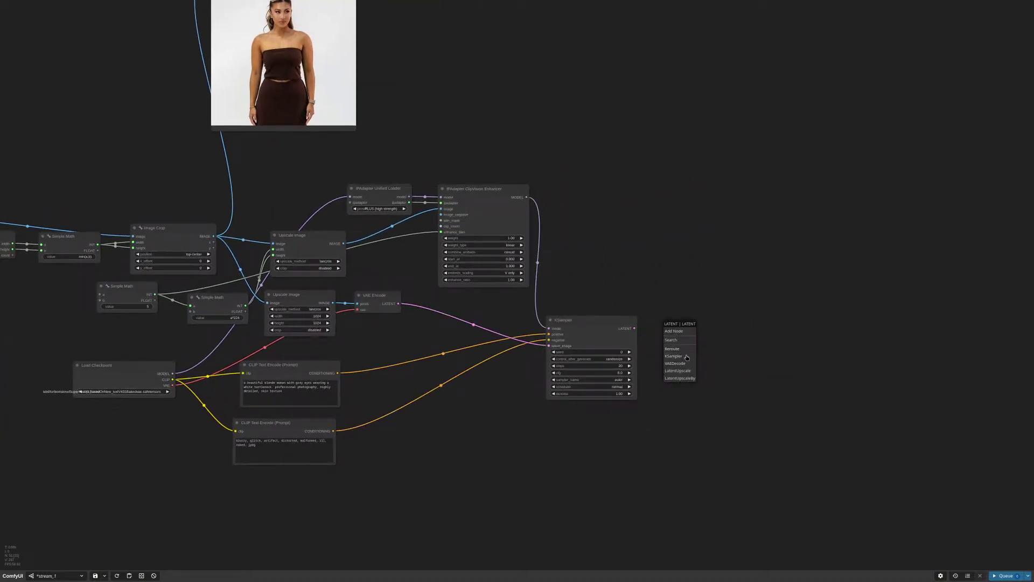
scroll(687, 358, "down", 1)
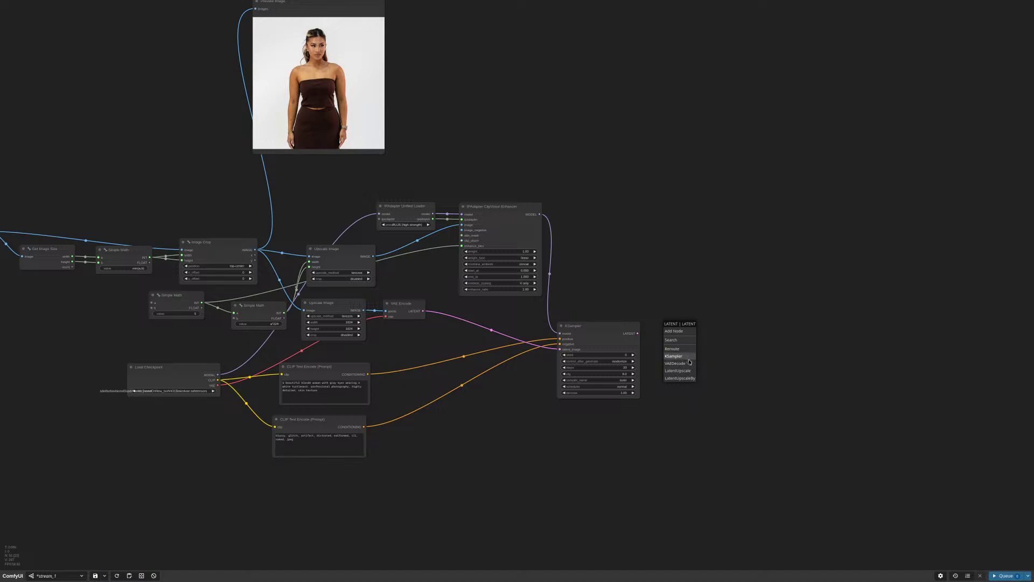
left_click(690, 363)
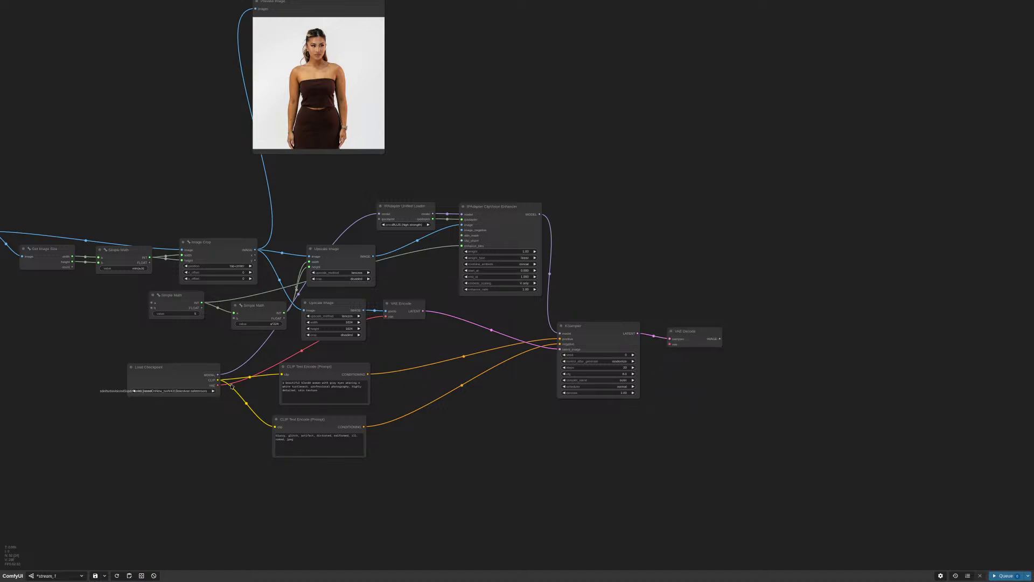
left_click_drag(218, 385, 741, 322)
left_click(760, 379)
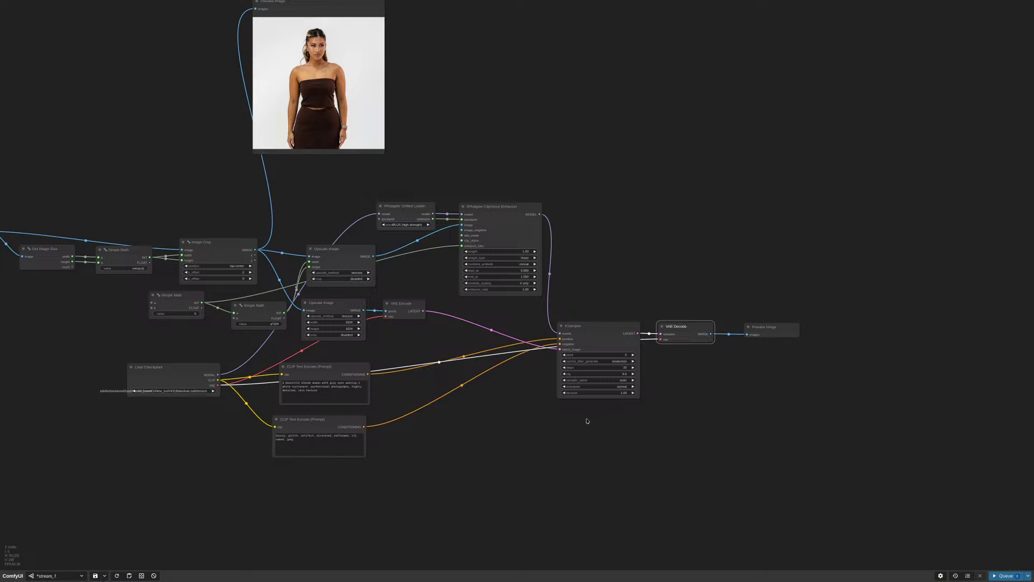
Set the KSampler's control_after_generate to fixed, steps to 8 and cfg to 2
scroll(587, 421, "up", 7)
left_click(646, 307)
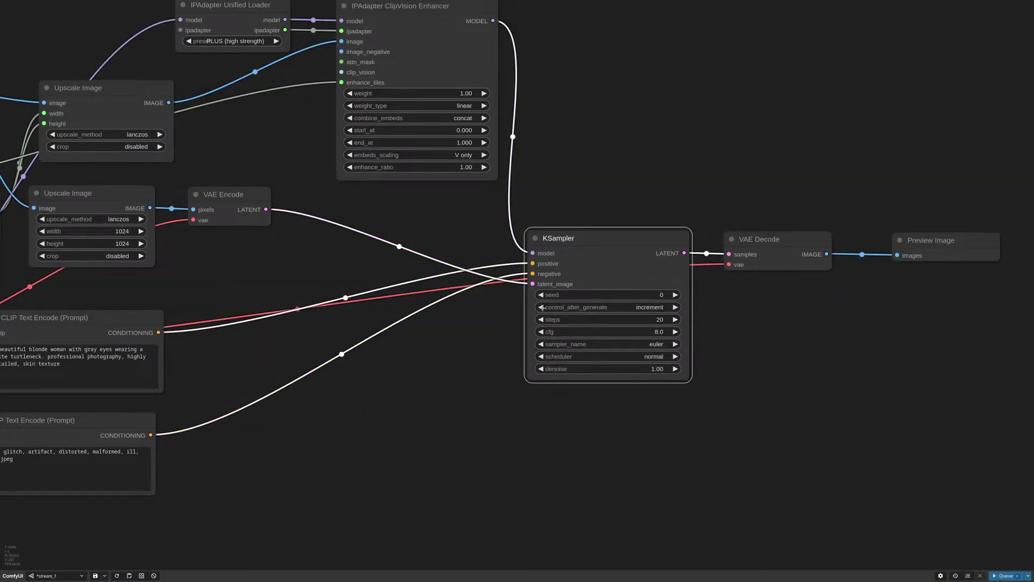
left_click(646, 309)
left_click(628, 320)
type("8")
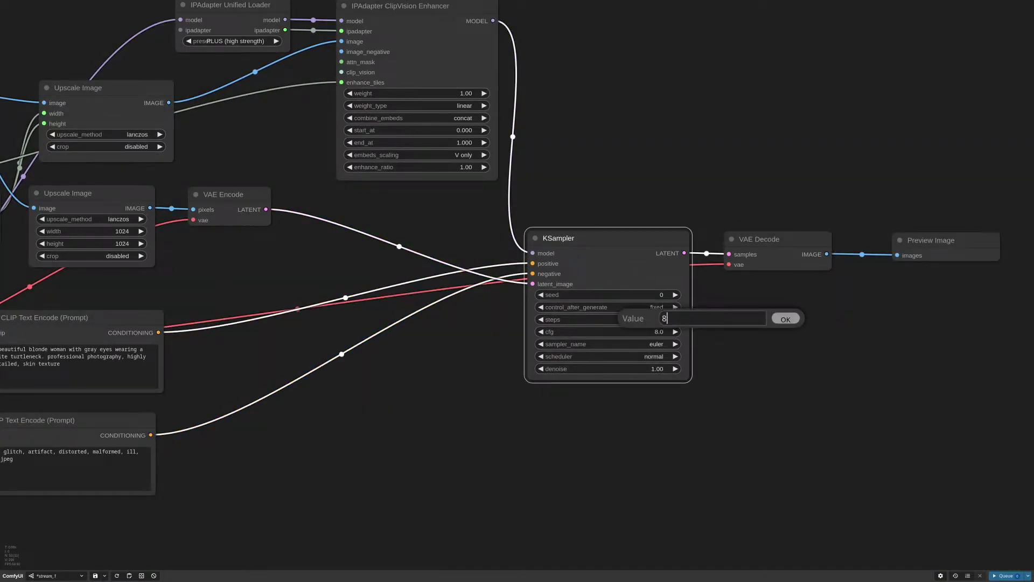
key("Return")
left_click(663, 334)
type("2")
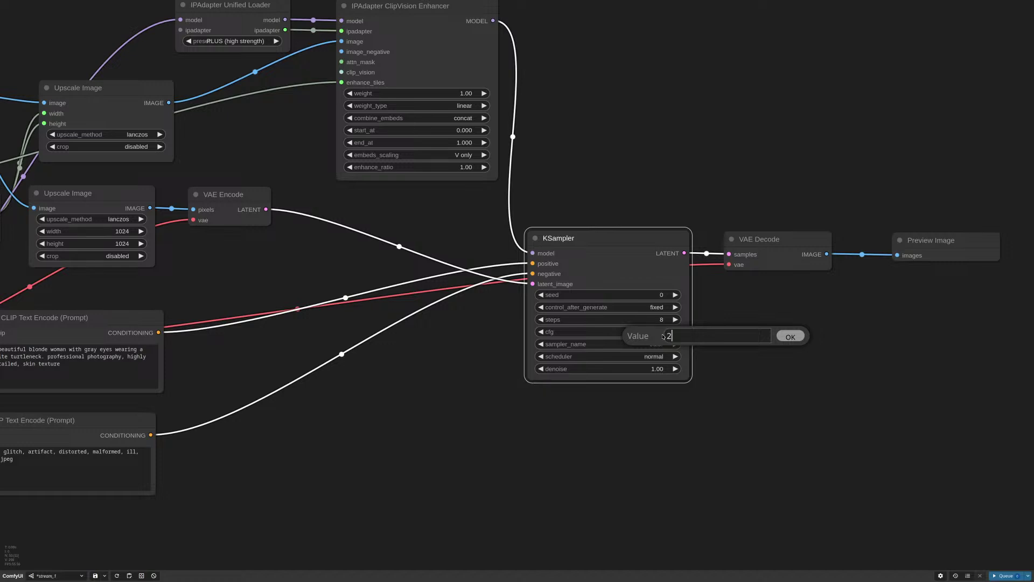
key("Return")
Set the KSampler's sampler to dpmpp_2m and its scheduler to karras
left_click(657, 345)
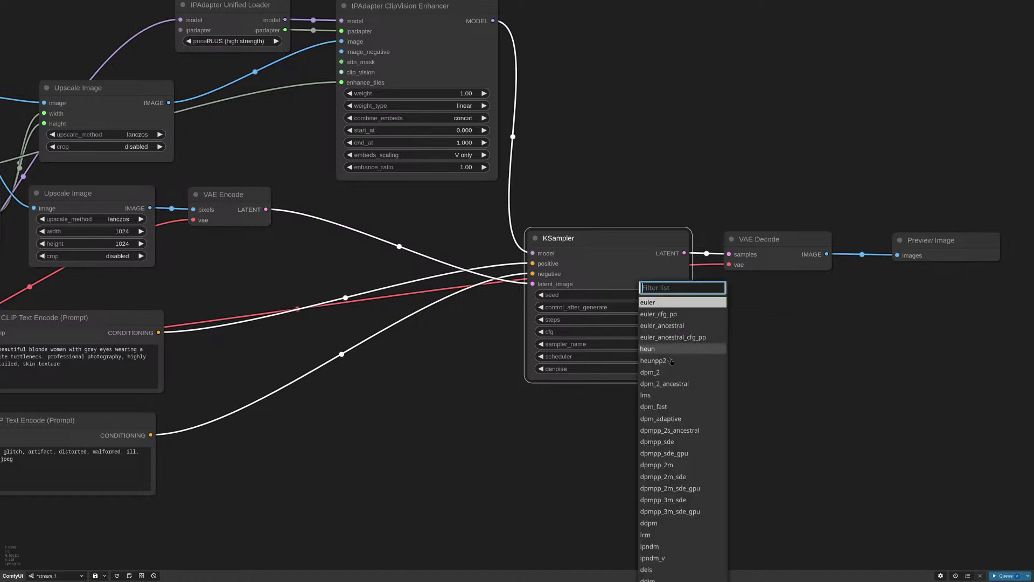
scroll(685, 496, "down", 3)
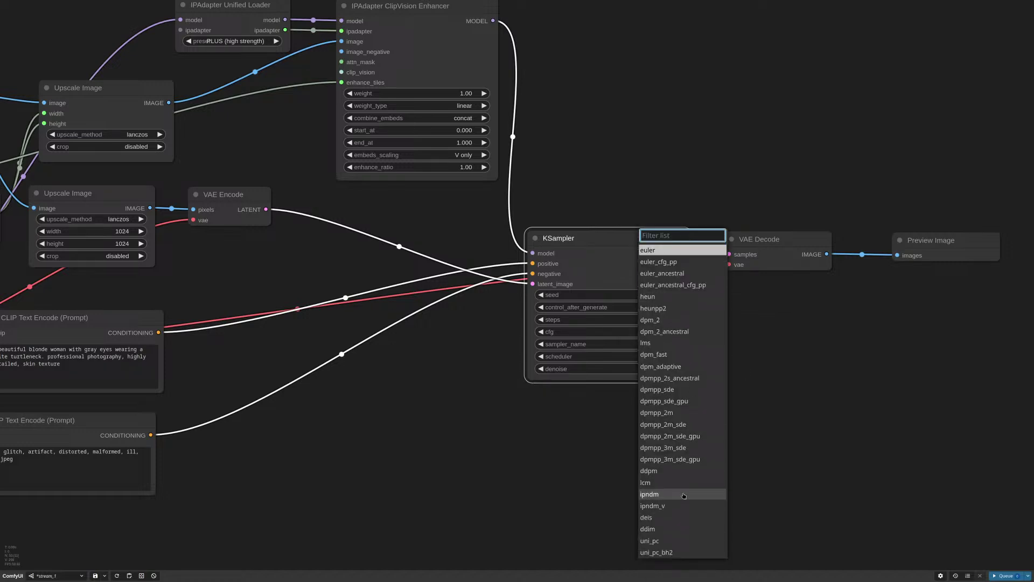
left_click(694, 410)
left_click(672, 357)
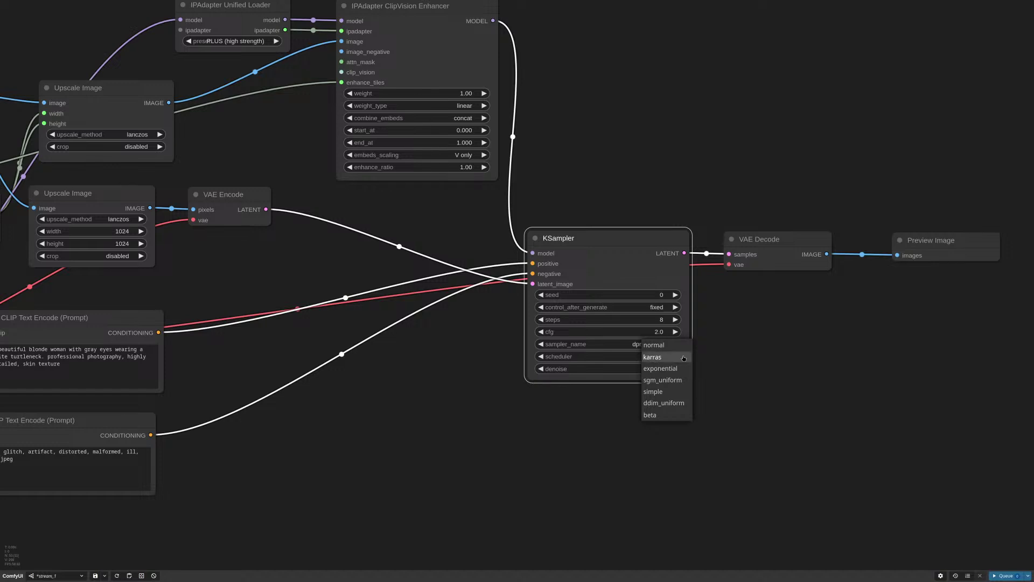
left_click(673, 357)
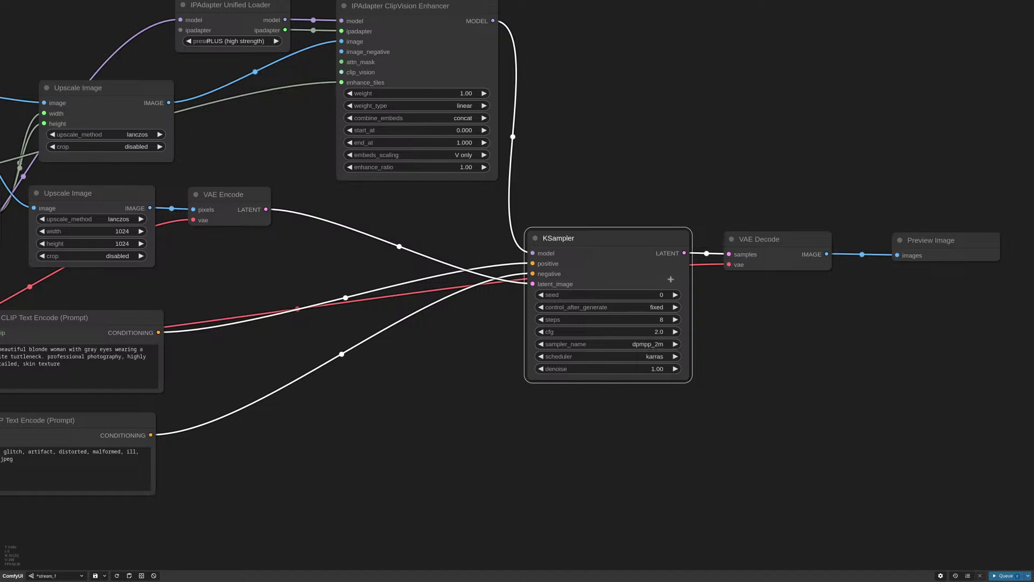
Look over the finished dress workflow and queue it for generation
scroll(604, 107, "down", 4)
scroll(723, 210, "up", 4)
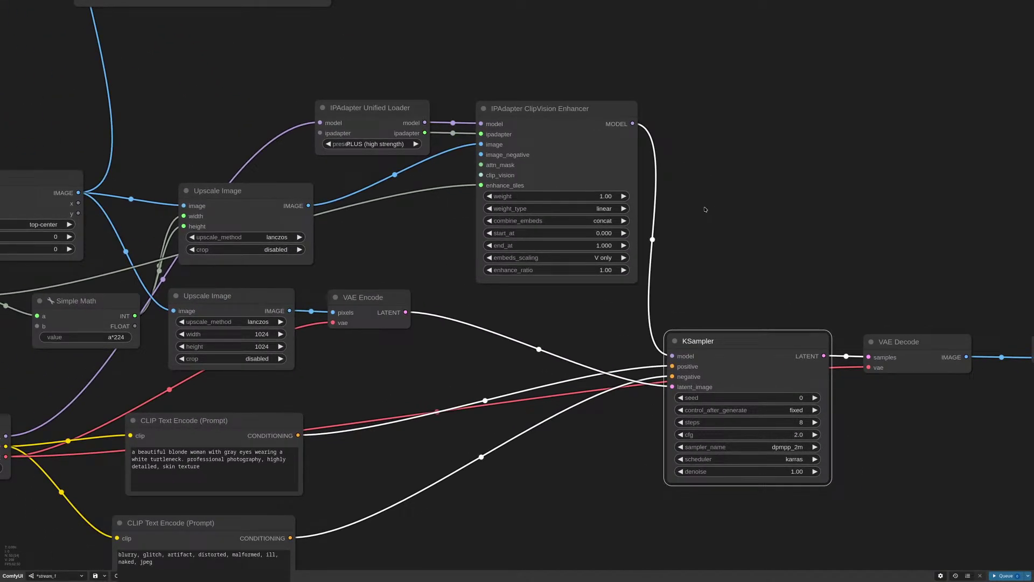
scroll(680, 203, "down", 6)
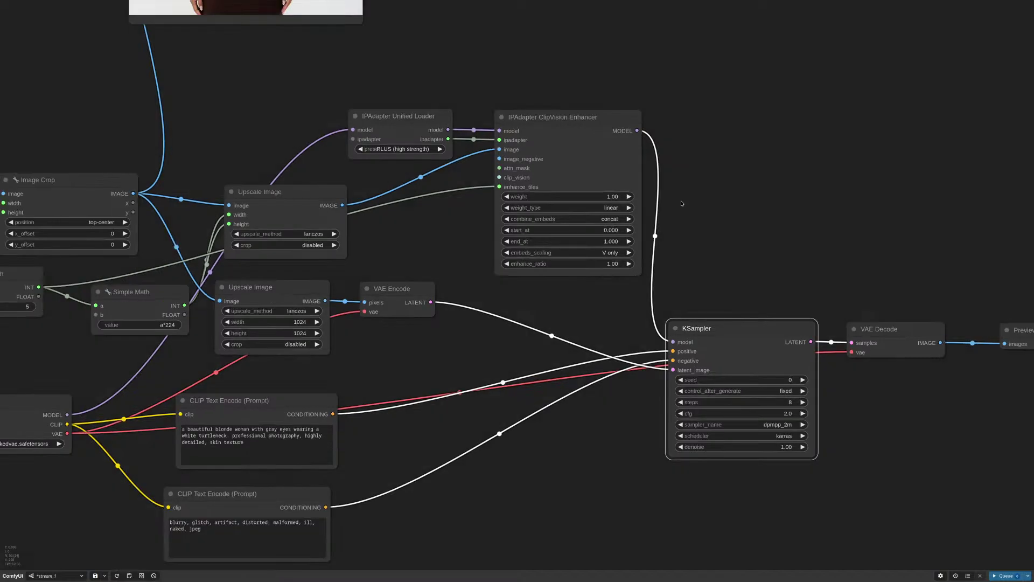
left_click_drag(514, 226, 621, 205)
scroll(636, 231, "down", 3)
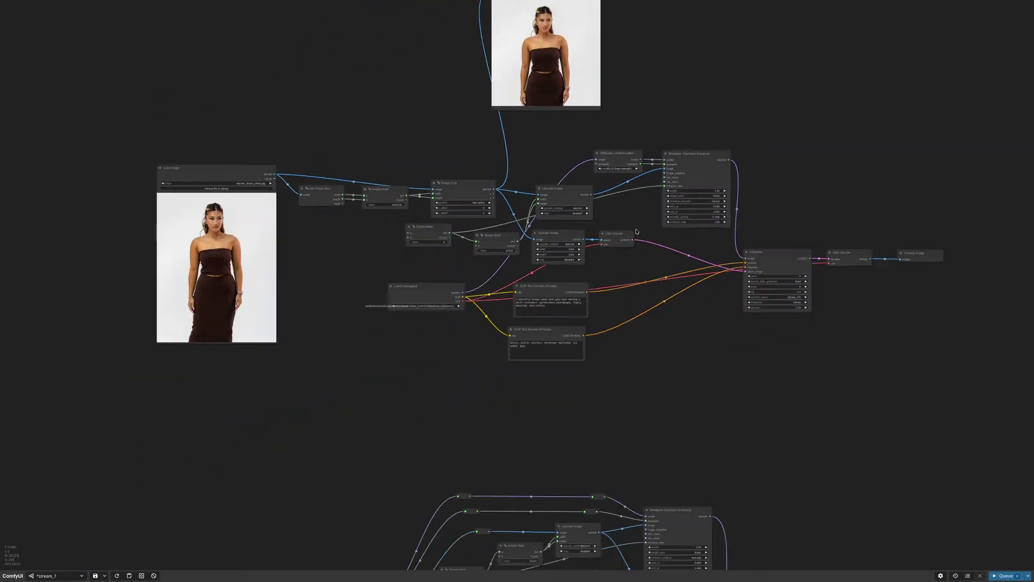
left_click(1003, 575)
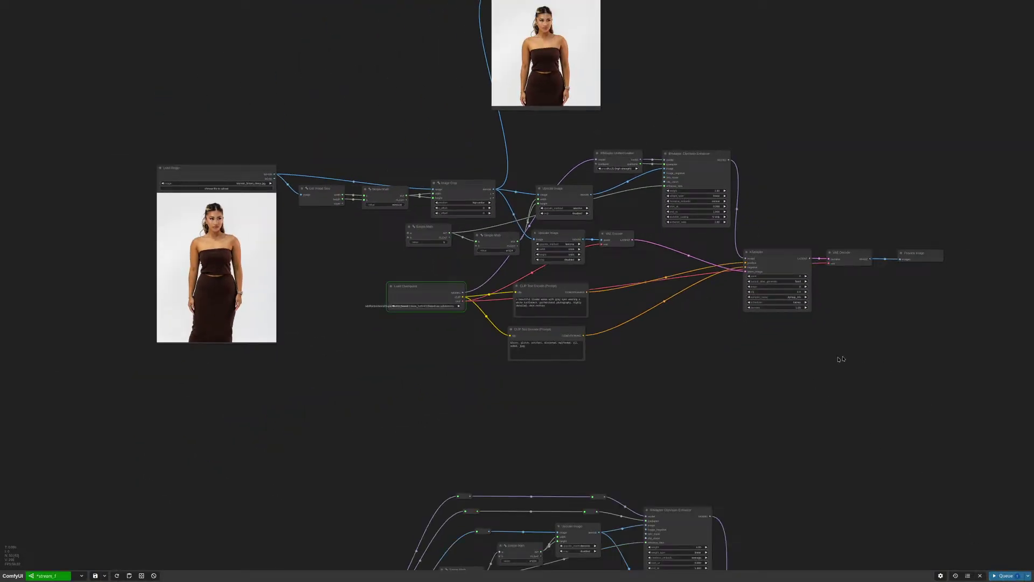
Move the portrait workflow's Load Checkpoint directly beneath the dress workflow's Load Checkpoint and compare their checkpoint files
scroll(667, 357, "down", 2)
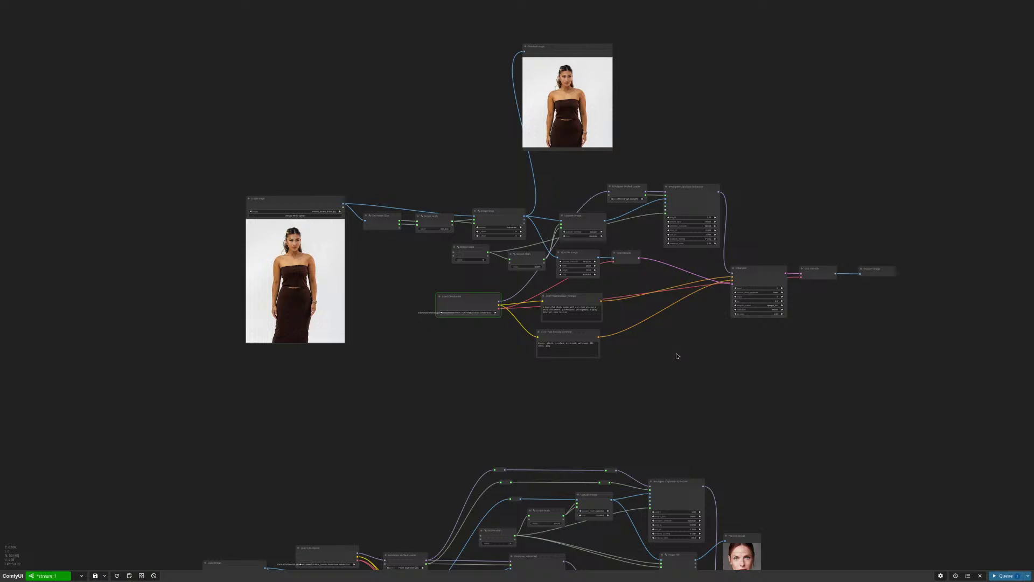
scroll(652, 358, "down", 5)
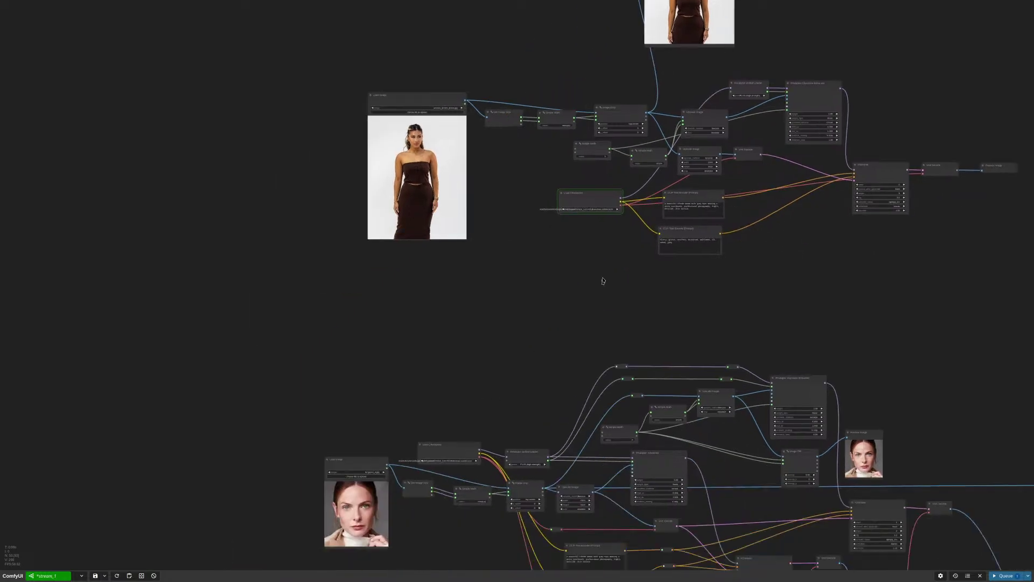
left_click_drag(479, 411, 621, 191)
scroll(662, 178, "up", 10)
scroll(662, 179, "up", 3)
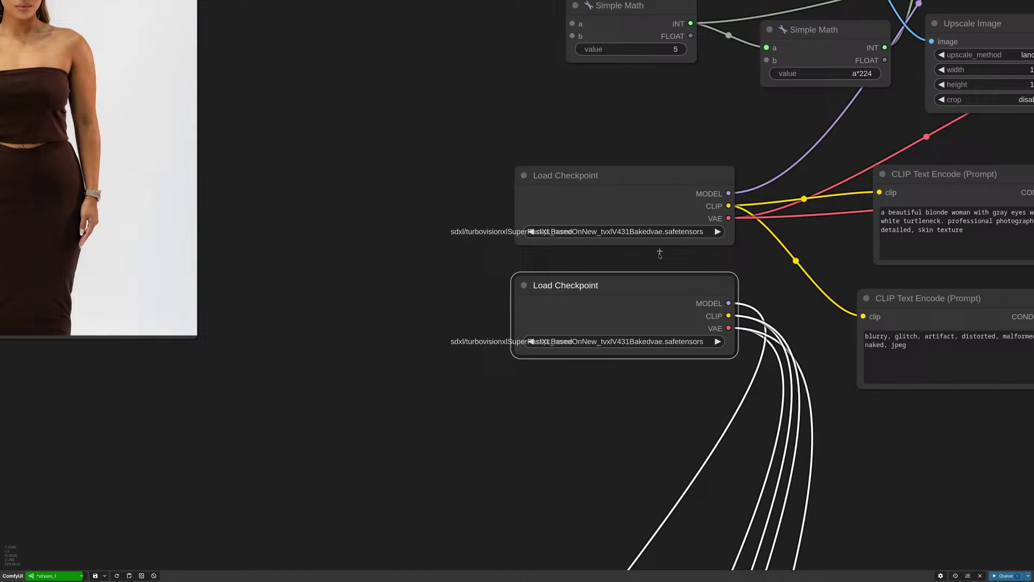
left_click(615, 194)
left_click(614, 299)
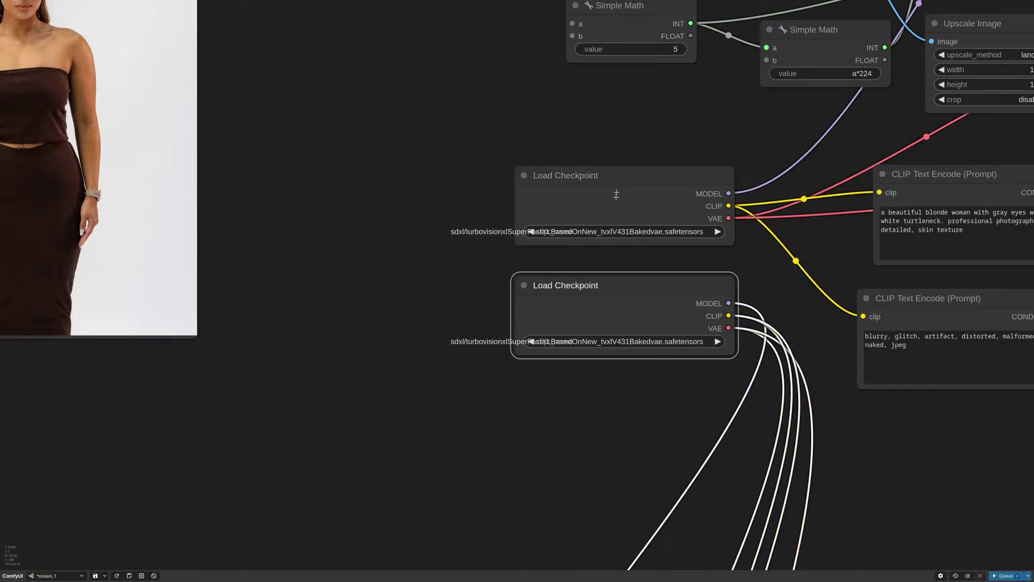
scroll(628, 297, "down", 8)
scroll(627, 296, "down", 5)
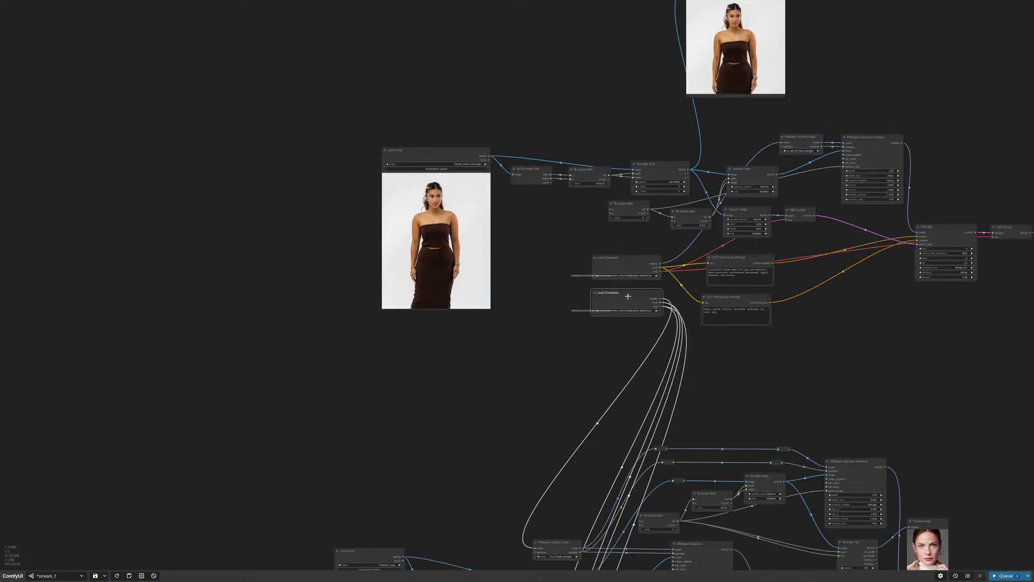
Move the Load Checkpoint back beside the portrait workflow's IPAdapter Unified Loader and enlarge the dress workflow's result preview
left_click_drag(628, 296, 505, 499)
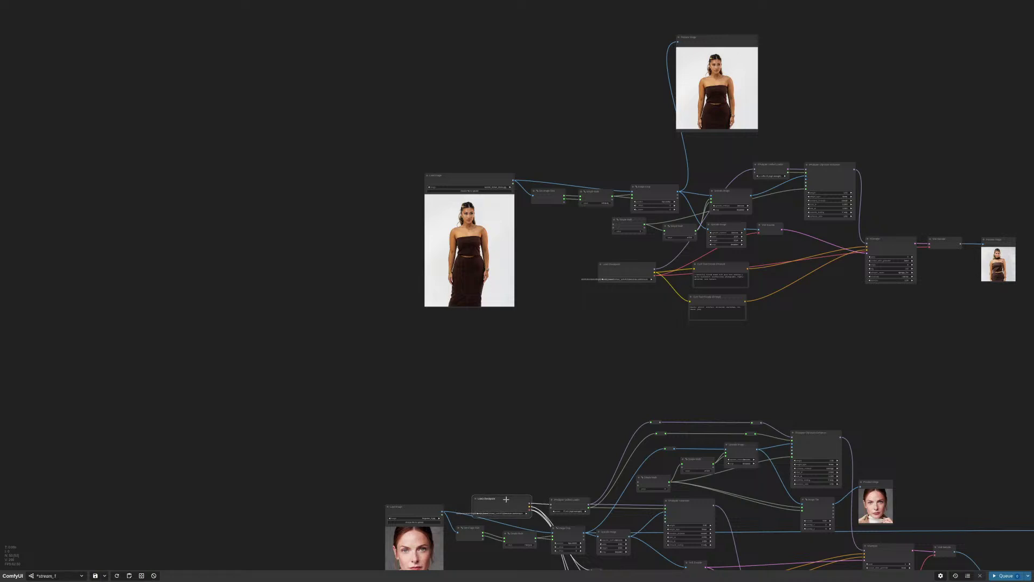
left_click_drag(819, 252, 720, 325)
scroll(720, 325, "up", 5)
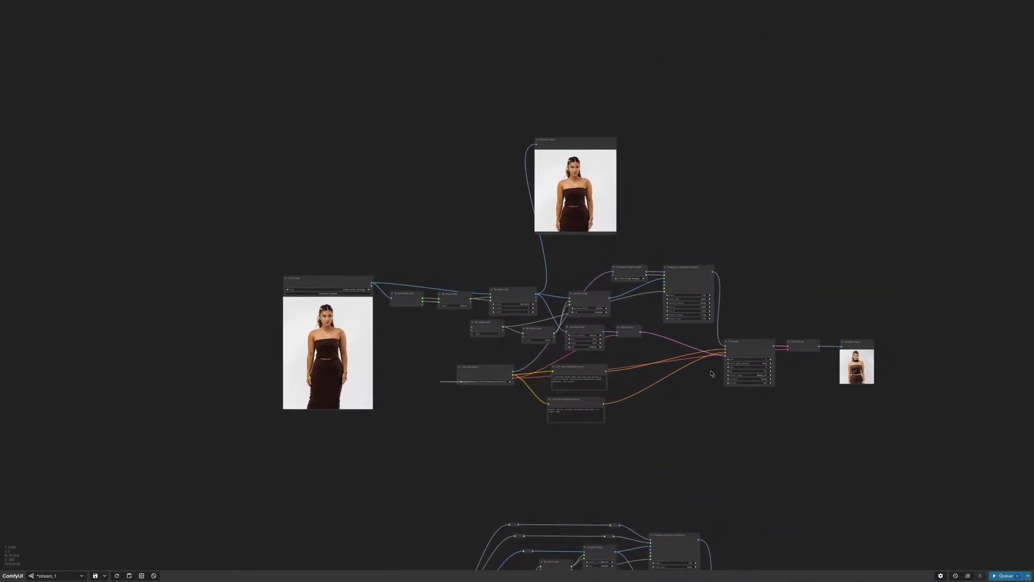
left_click_drag(773, 427, 992, 545)
scroll(615, 380, "down", 1)
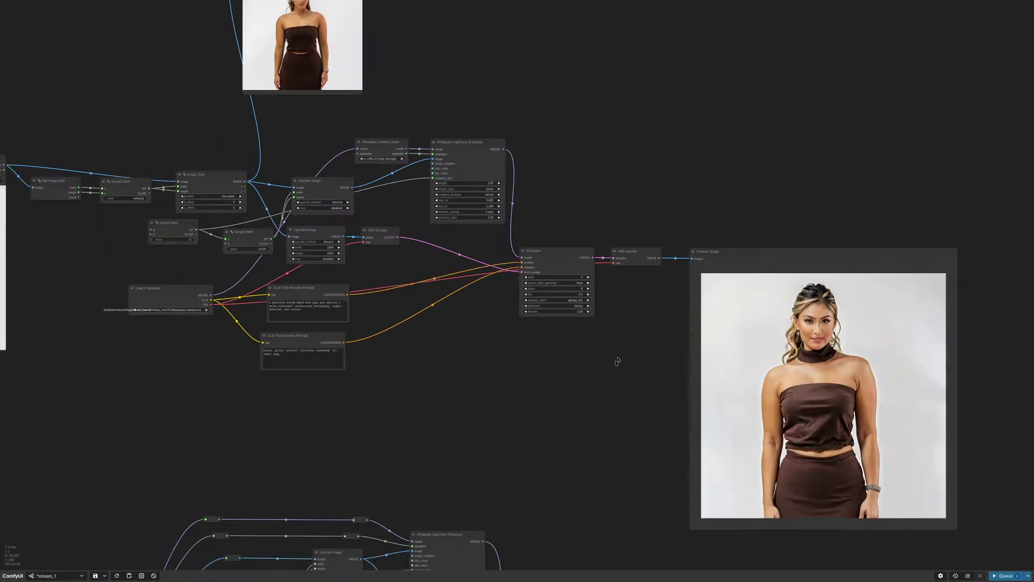
Examine the generated dress image against its source photo, the dress workflow's settings and the portrait workflow's results
scroll(549, 297, "up", 5)
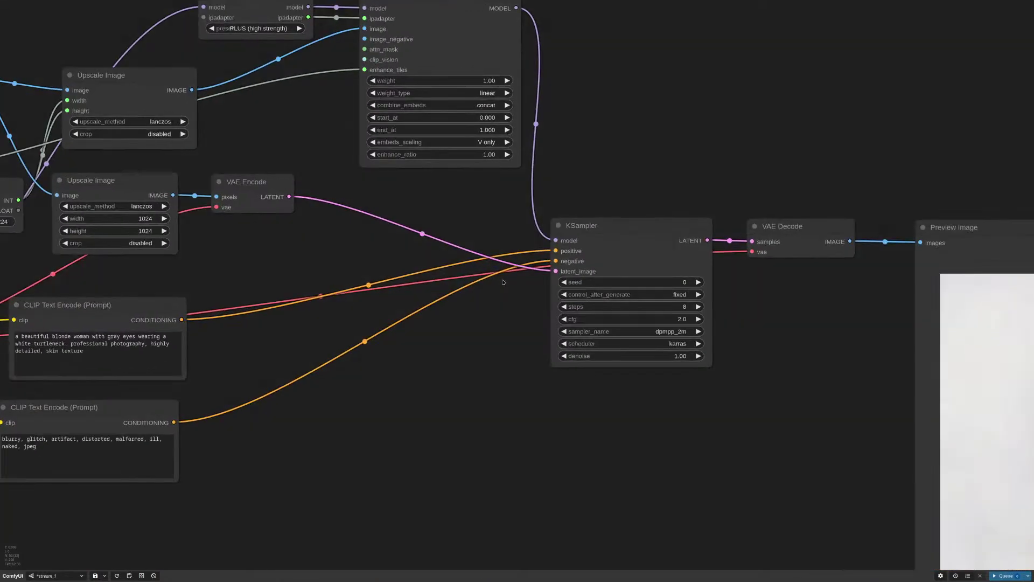
scroll(644, 434, "down", 4)
left_click_drag(644, 434, 586, 317)
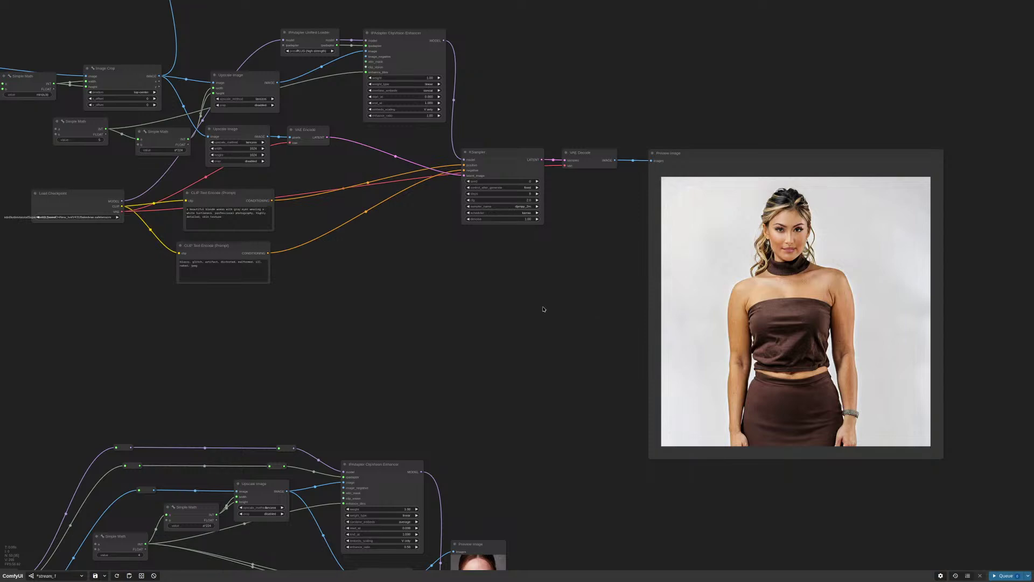
scroll(544, 309, "down", 3)
left_click_drag(485, 293, 736, 382)
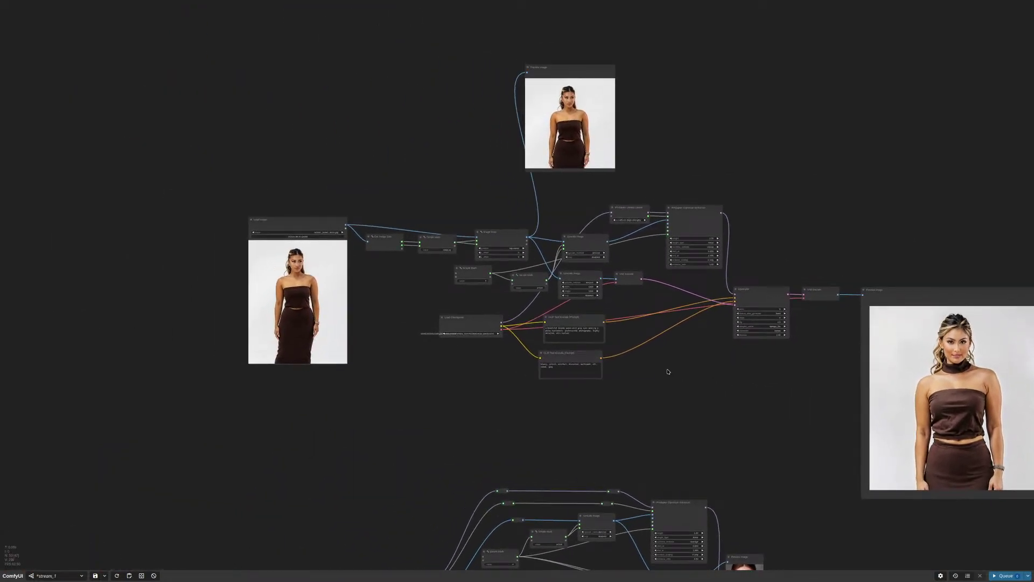
scroll(649, 404, "down", 2)
left_click_drag(695, 431, 572, 144)
scroll(650, 330, "down", 3)
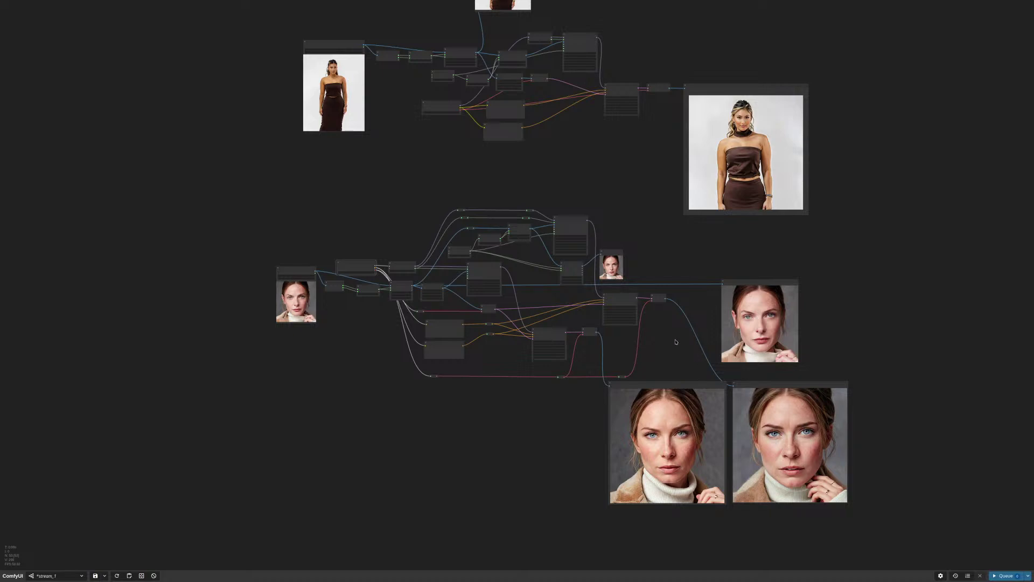
scroll(345, 267, "up", 5)
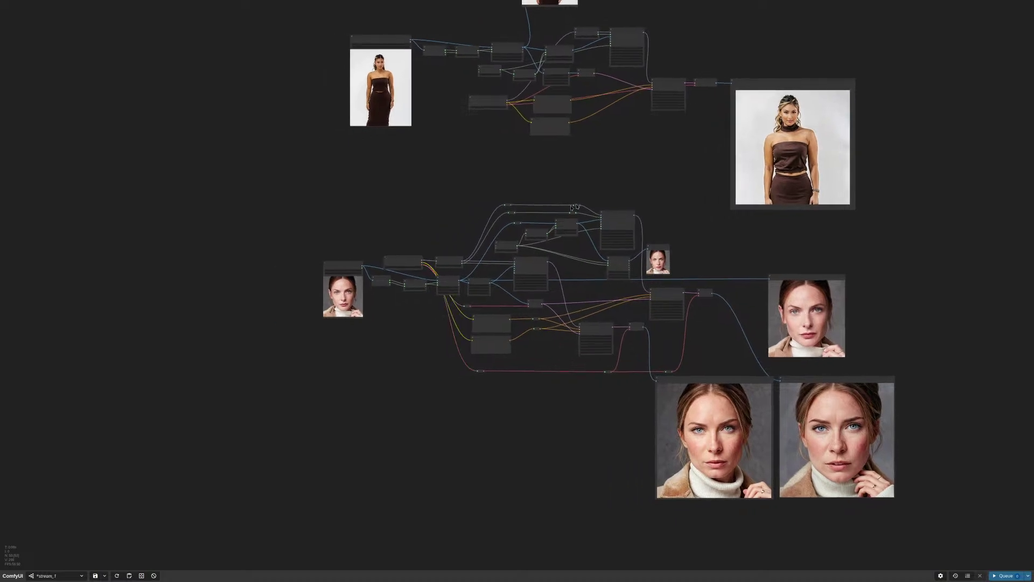
Select the whole dress workflow and move it upward, leaving free space above the portrait workflow
left_click_drag(632, 149, 331, 326)
left_click(547, 153)
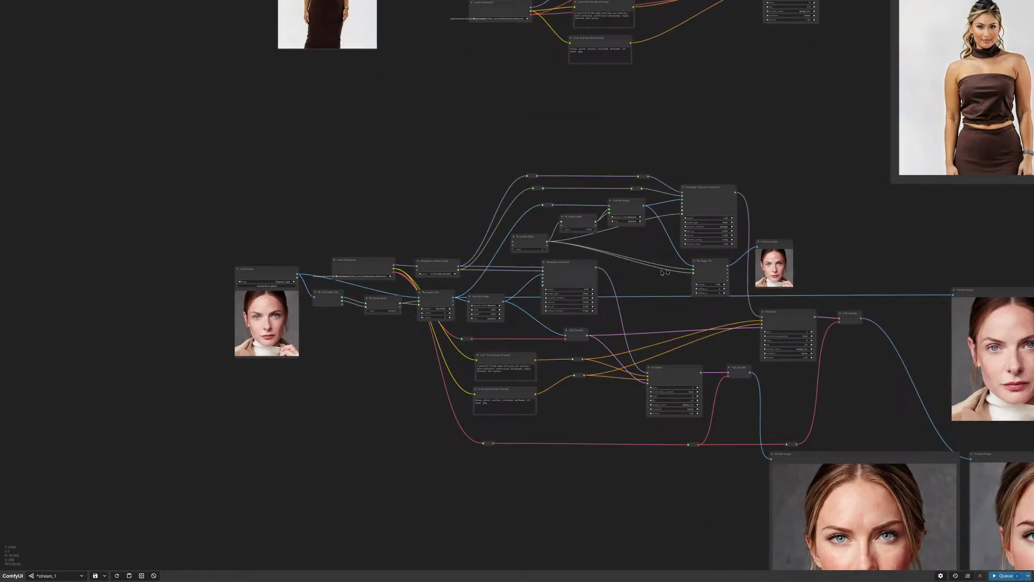
left_click_drag(688, 314, 593, 321)
scroll(711, 225, "down", 4)
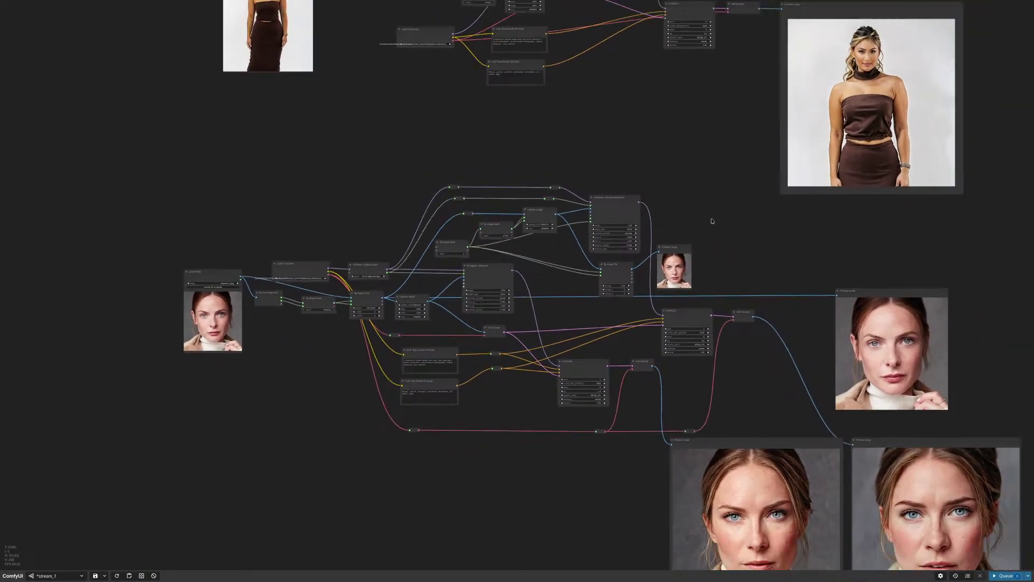
left_click_drag(467, 80, 398, 279)
left_click_drag(806, 211, 816, 88)
Move the portrait workflow's Image Tile node out to the right of the ClipVision Enhancer, with its Preview Image beyond it
scroll(815, 275, "up", 5)
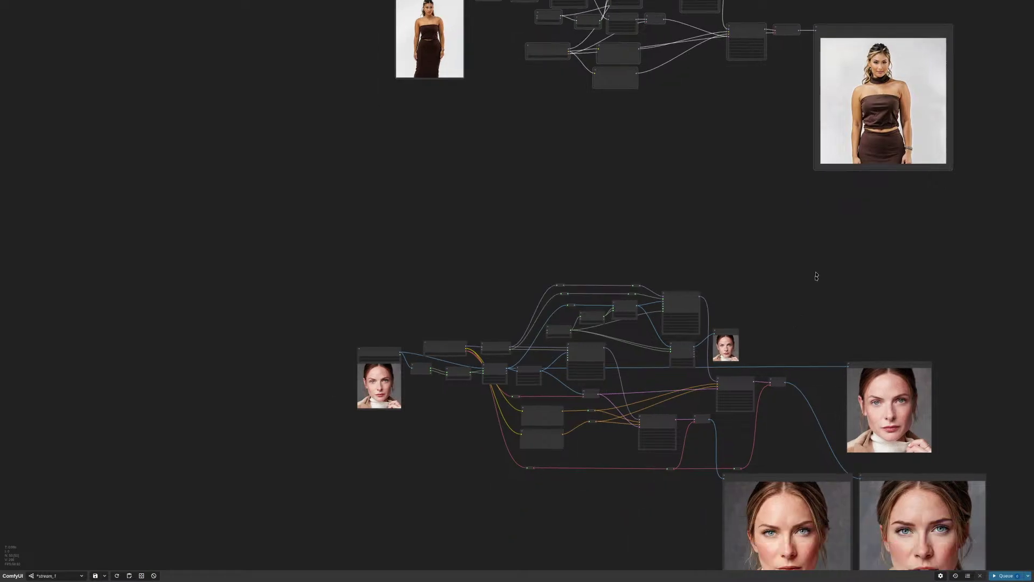
left_click_drag(773, 256, 784, 128)
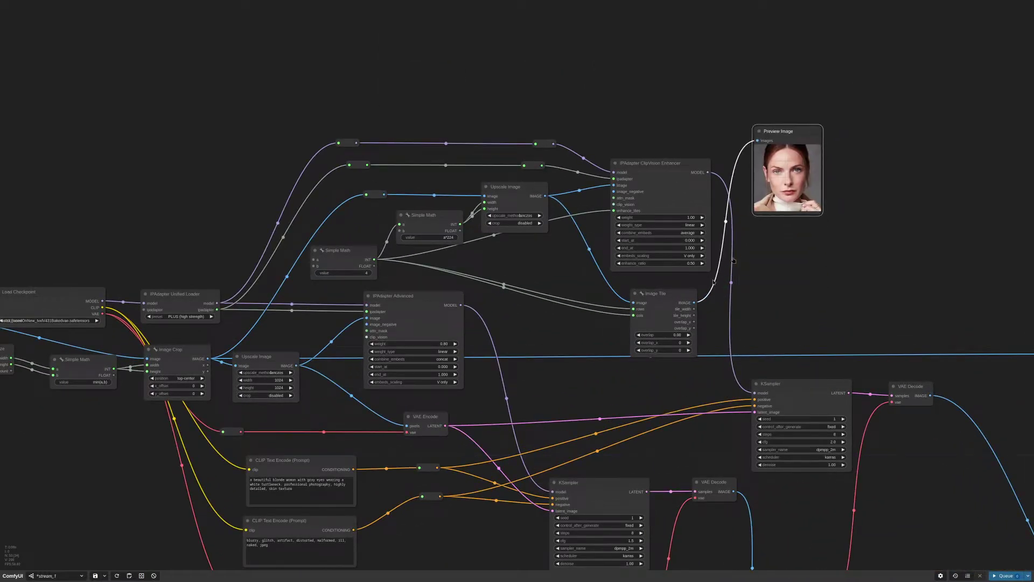
left_click_drag(653, 293, 922, 215)
left_click_drag(931, 145, 701, 169)
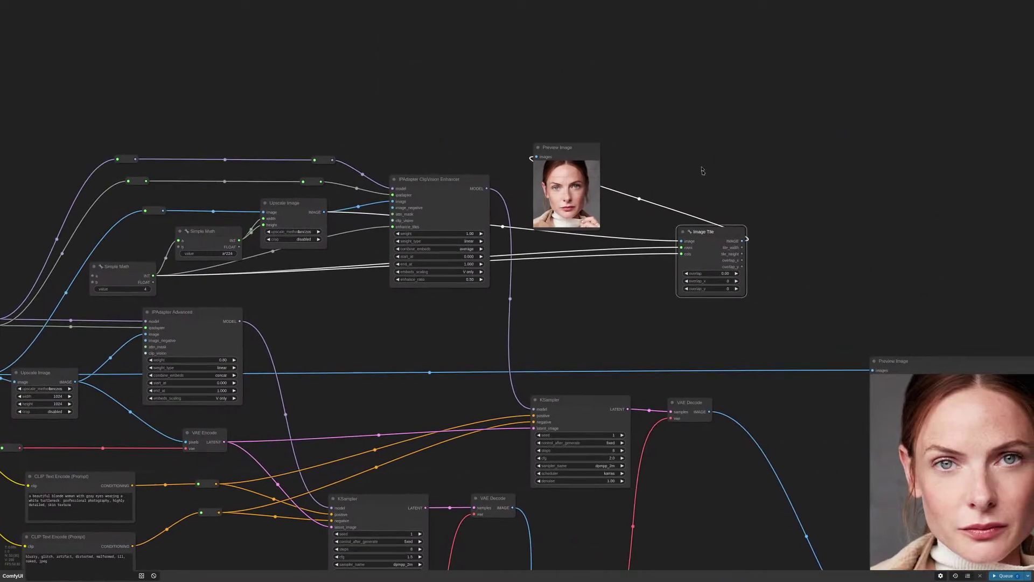
scroll(718, 190, "up", 5)
left_click_drag(485, 131, 873, 181)
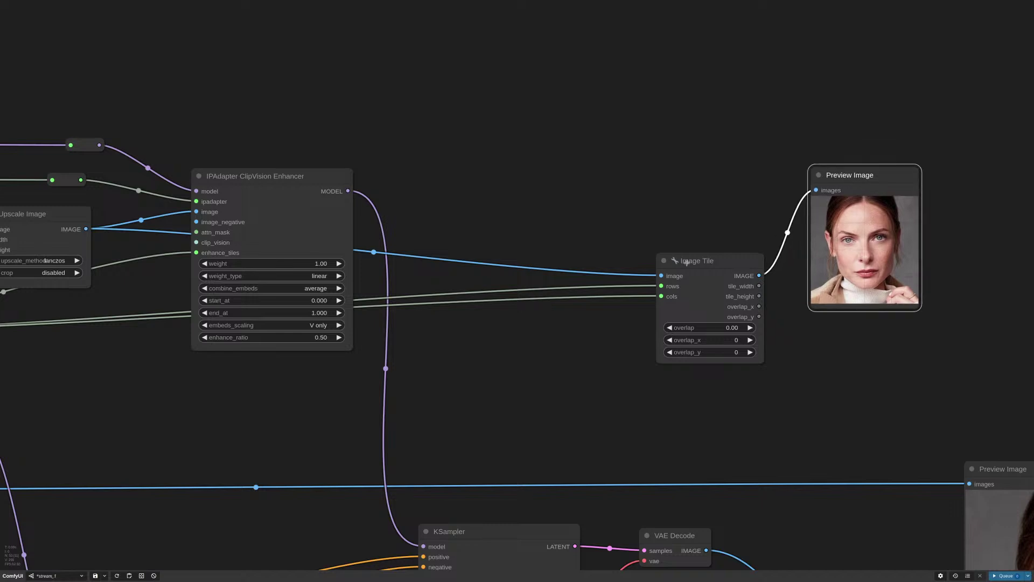
left_click_drag(711, 261, 674, 240)
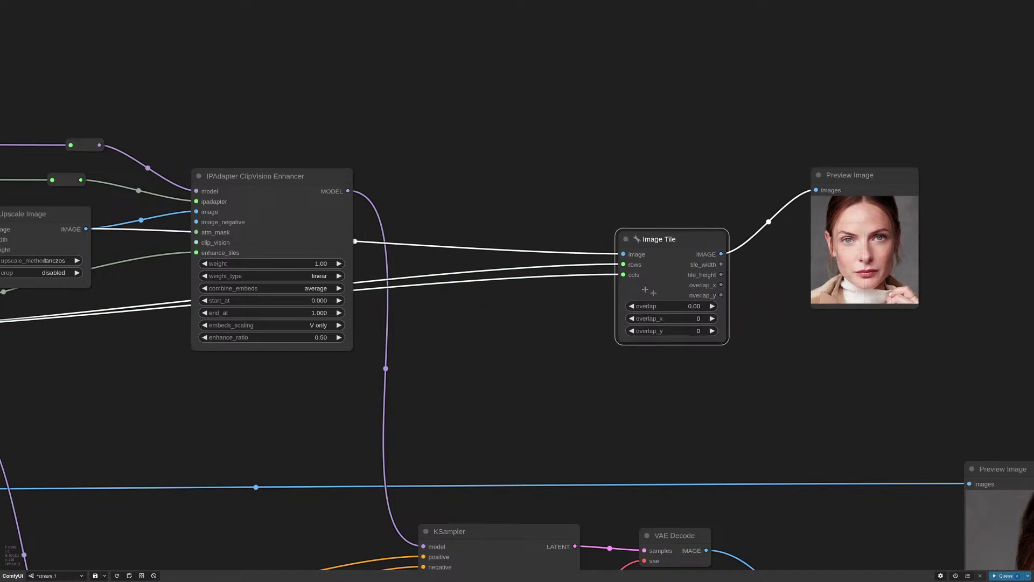
scroll(509, 211, "down", 3)
left_click_drag(622, 241, 600, 311)
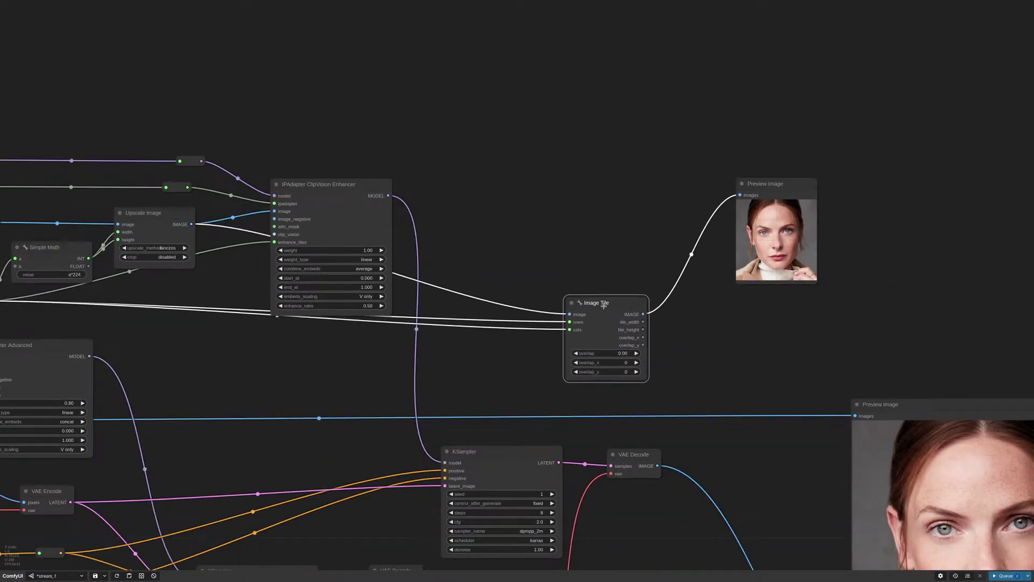
left_click_drag(771, 186, 764, 173)
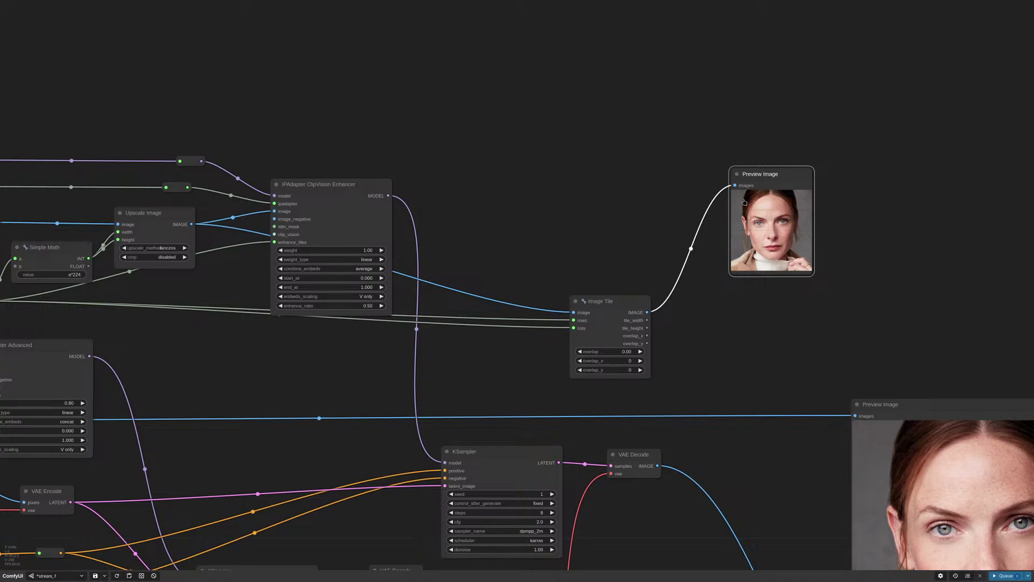
View the portrait's individual tiles one after another in the Image Tile preview and return to the full grid
left_click(779, 218)
key("Right")
key("Right")
key("Right")
key("Right")
key("Right")
key("Right")
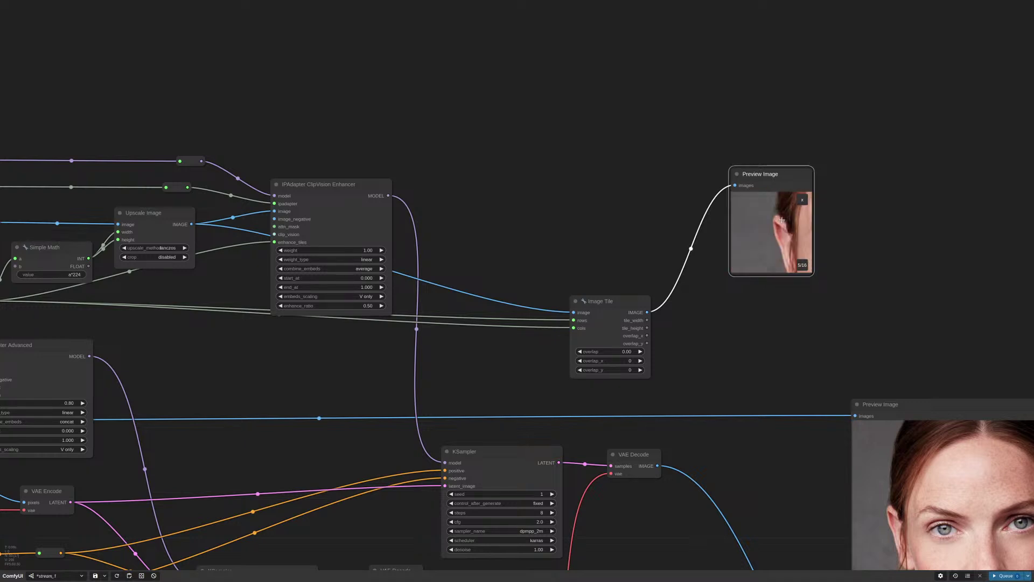
key("Right")
key("Right")
key("Right")
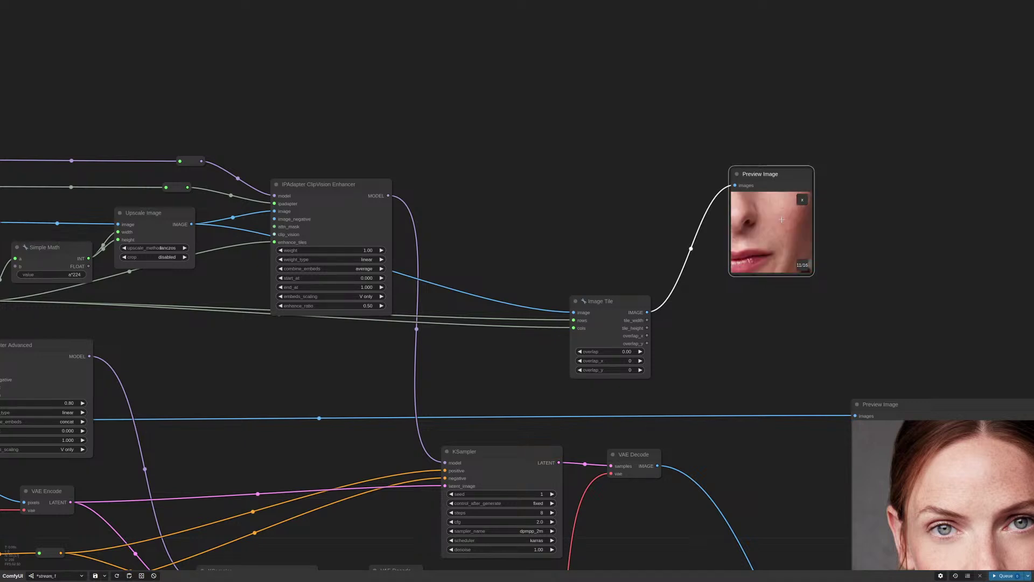
left_click(803, 200)
Adjust the positions of the Image Tile node and its Preview Image to space them apart
left_click_drag(704, 365, 773, 258)
left_click(681, 206)
left_click_drag(682, 206, 673, 196)
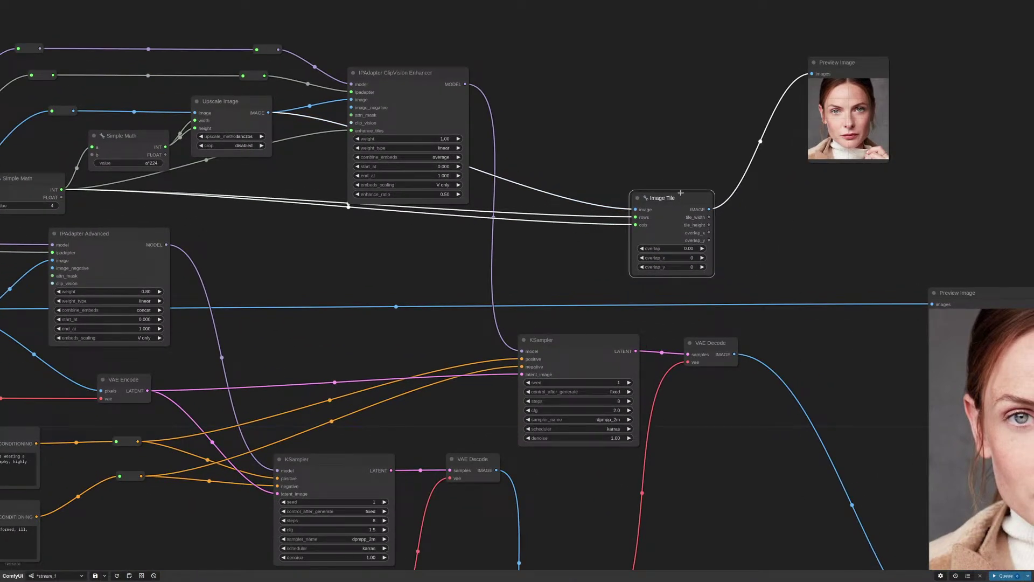
left_click_drag(842, 65, 861, 58)
scroll(769, 231, "up", 3)
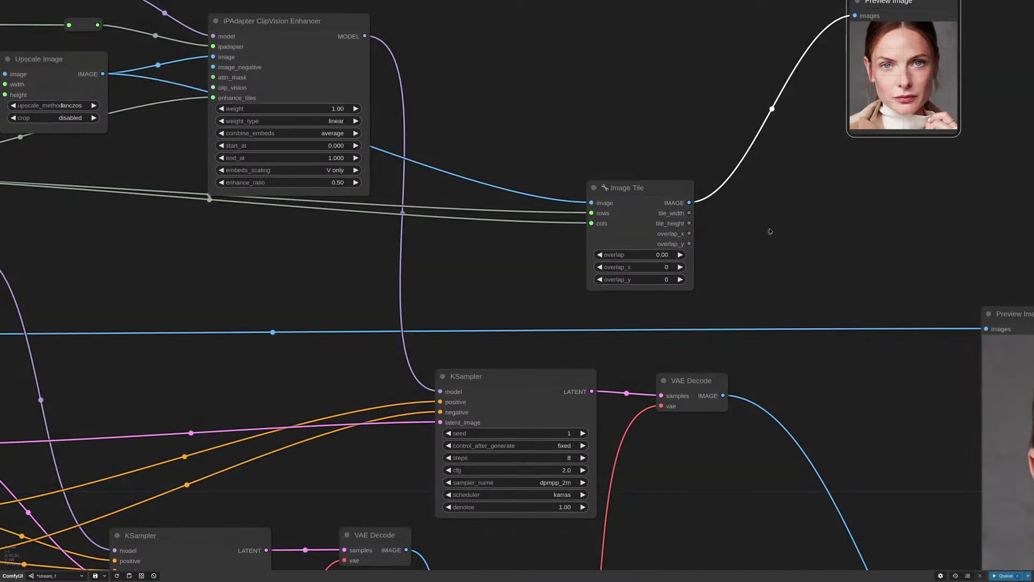
left_click_drag(769, 230, 763, 324)
left_click_drag(610, 309, 615, 298)
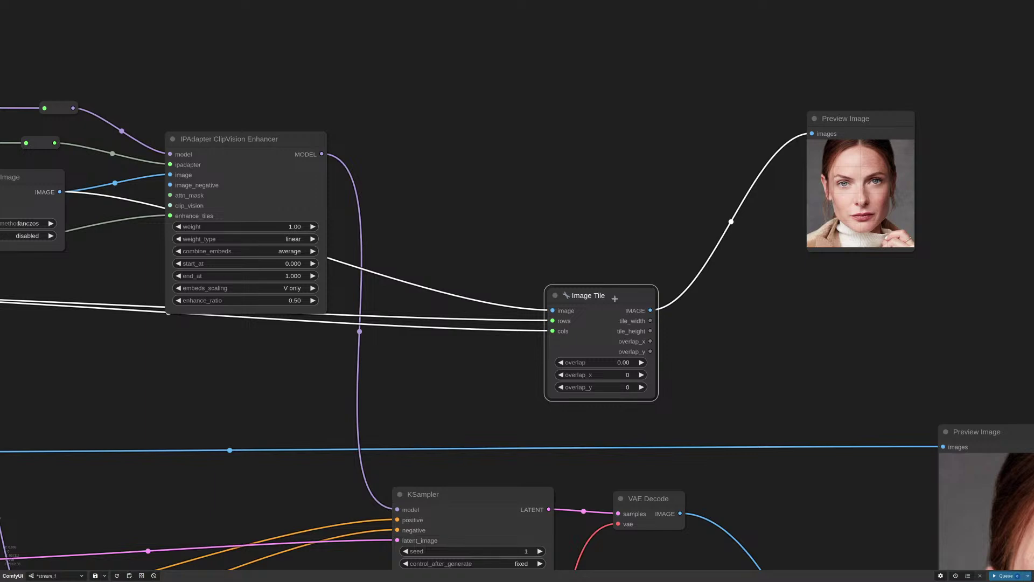
left_click_drag(702, 405, 689, 348)
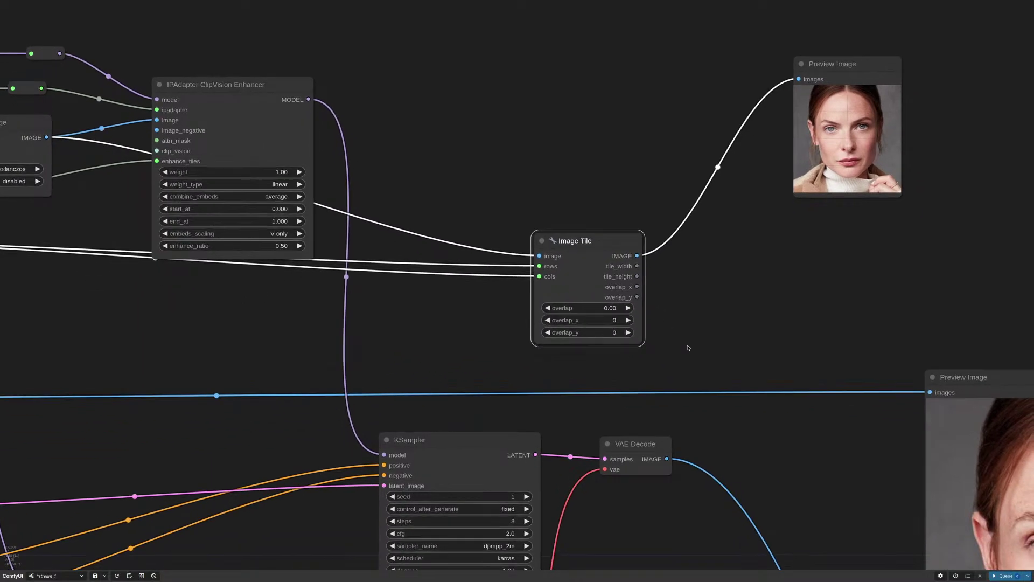
Set the Image Tile node's overlap to 0.25
scroll(700, 312, "down", 2)
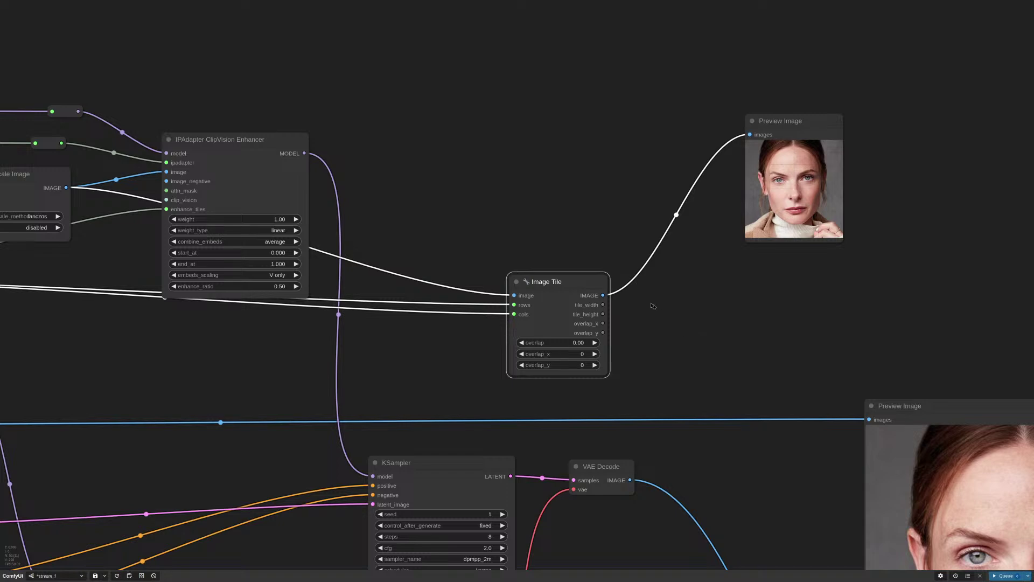
scroll(636, 335, "up", 5)
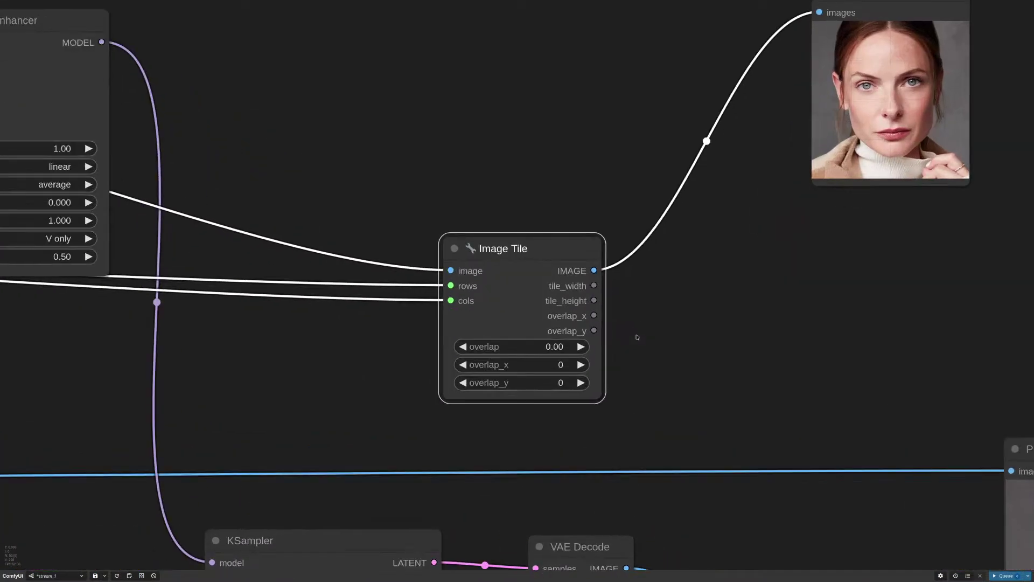
left_click_drag(636, 337, 726, 314)
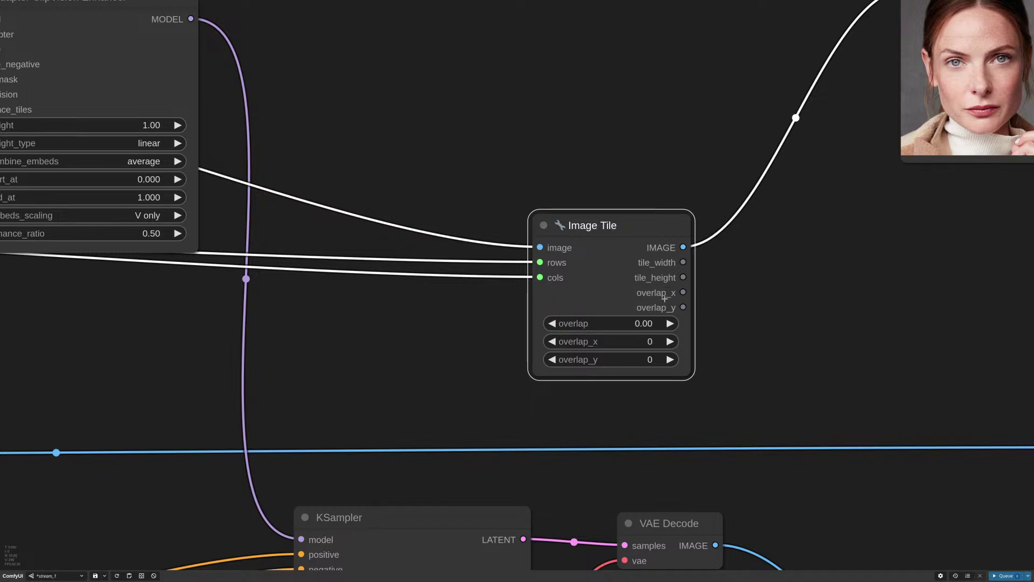
left_click(783, 237)
scroll(803, 240, "down", 10)
scroll(748, 296, "up", 10)
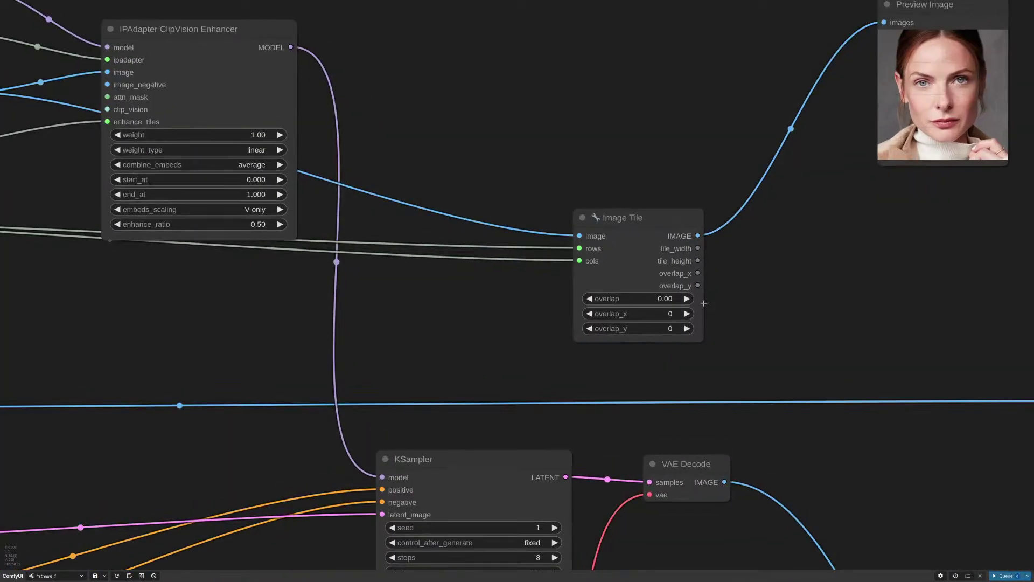
left_click(639, 298)
left_click(726, 300)
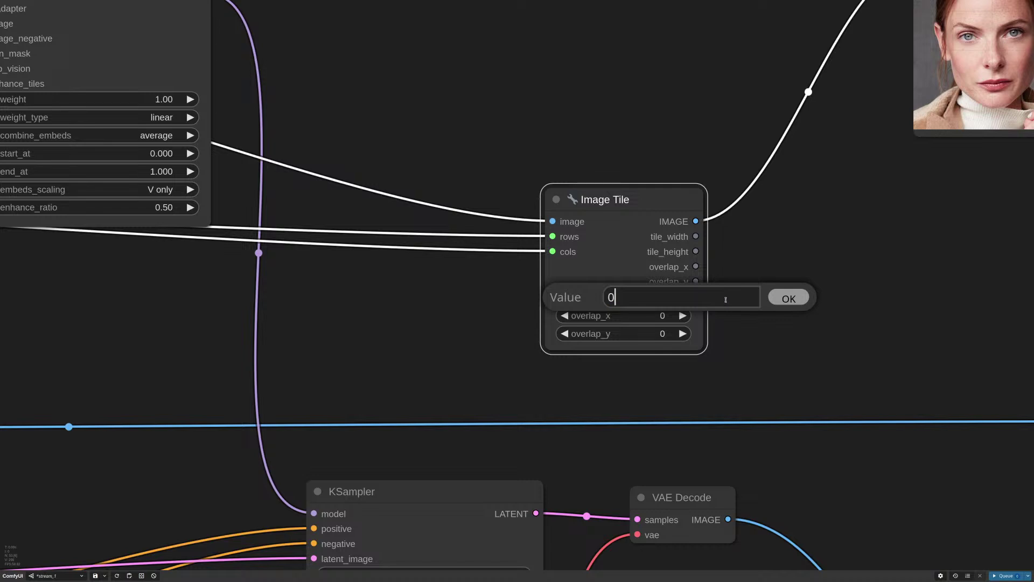
type(".25")
key("Return")
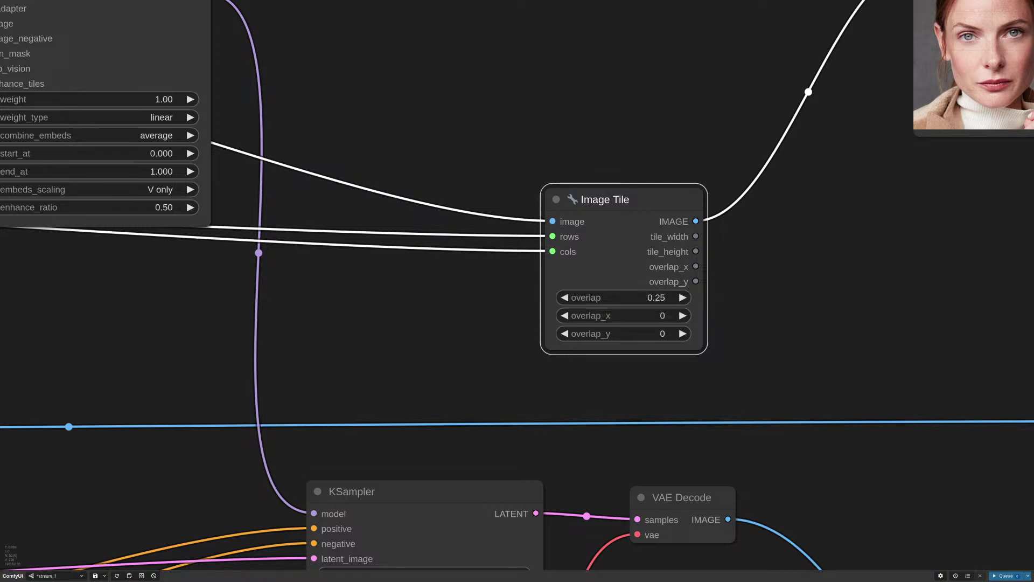
Queue the workflow with the overlapping tiles and enlarge the Image Tile's Preview Image
scroll(773, 301, "down", 5)
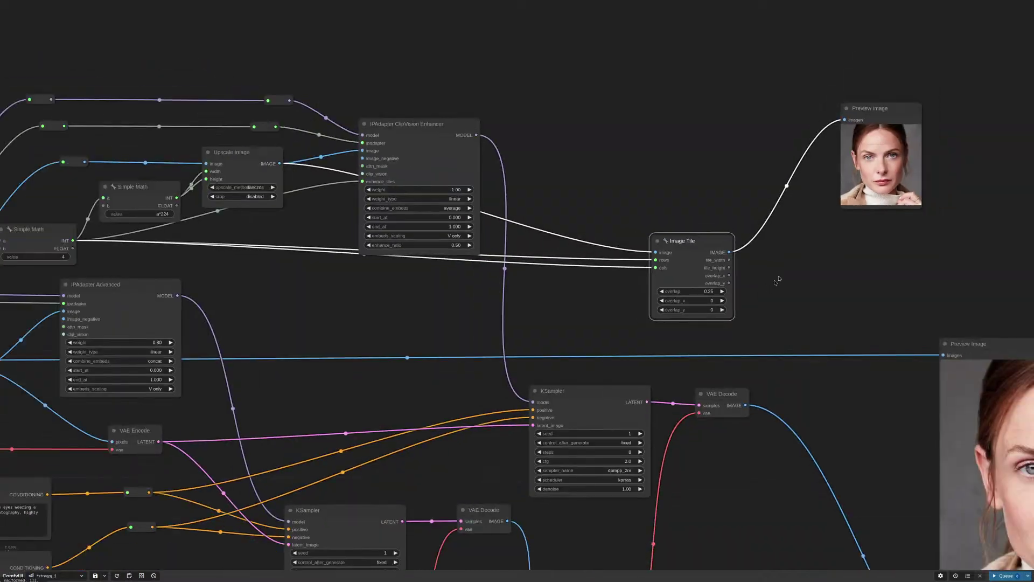
left_click_drag(778, 280, 612, 269)
key("ctrl+Return")
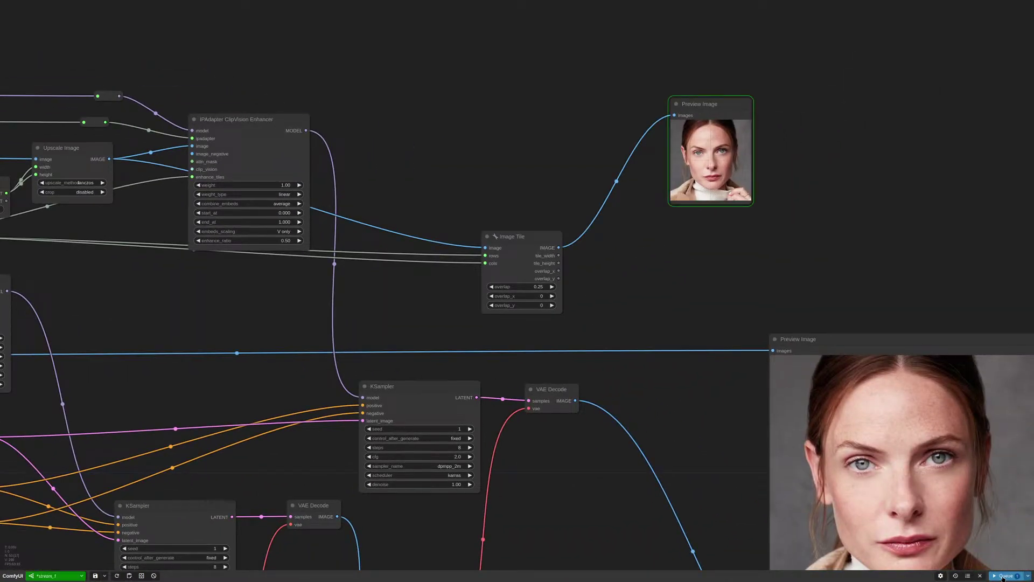
left_click_drag(752, 207, 940, 365)
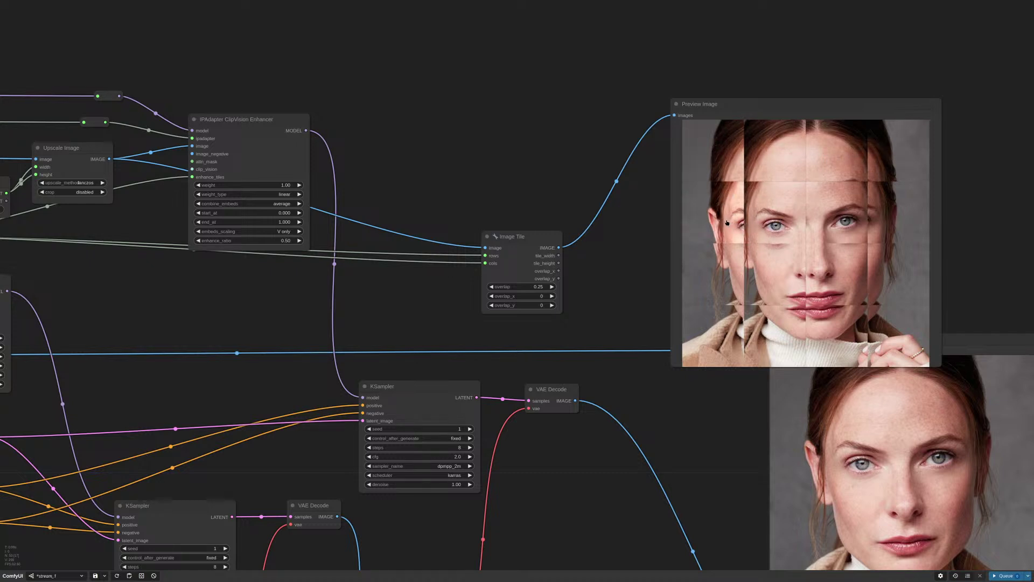
Move the enlarged tile preview up above the portrait workflow and shift the cropped portrait's preview further down
scroll(651, 233, "down", 5)
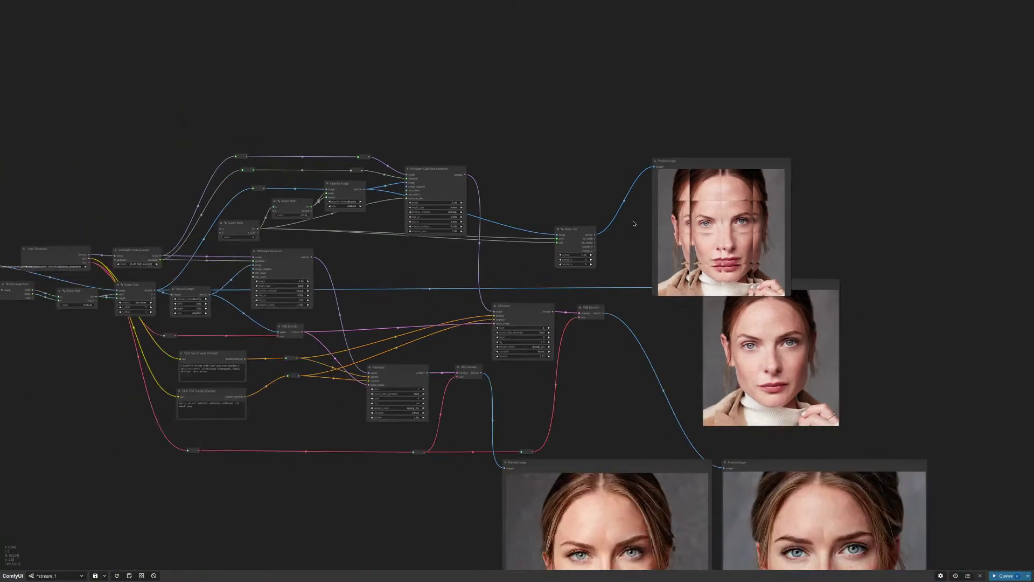
left_click_drag(701, 172, 718, 57)
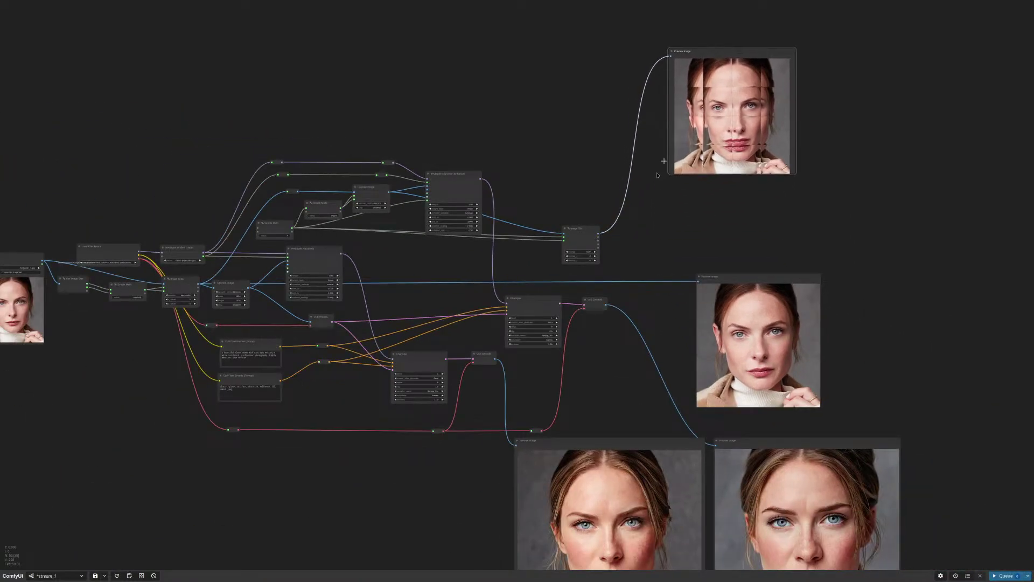
scroll(642, 231, "up", 4)
scroll(646, 226, "down", 3)
left_click_drag(677, 215, 666, 354)
left_click_drag(746, 407, 763, 488)
left_click_drag(724, 138, 712, 130)
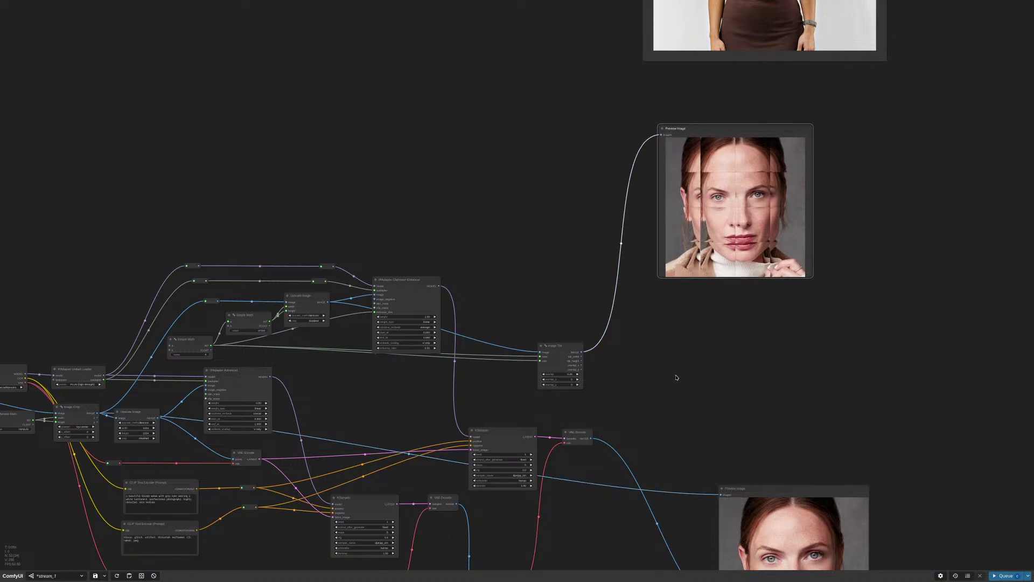
Add an Image Untile node beside the Image Tile node
mouse_move(677, 377)
left_mouse_down()
mouse_move(670, 357)
mouse_move(658, 376)
left_mouse_up()
scroll(750, 155, "up", 2)
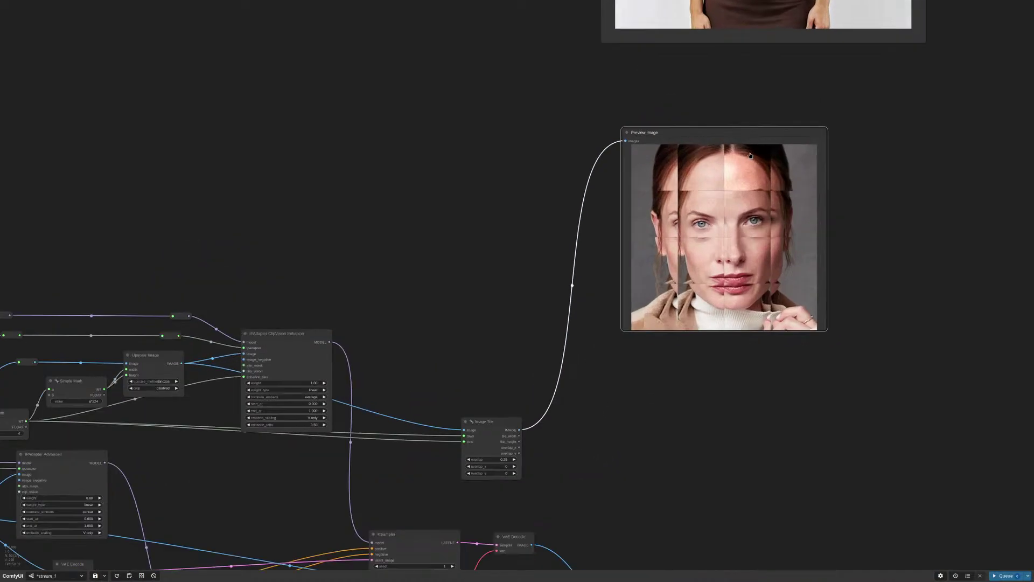
scroll(750, 155, "up", 1)
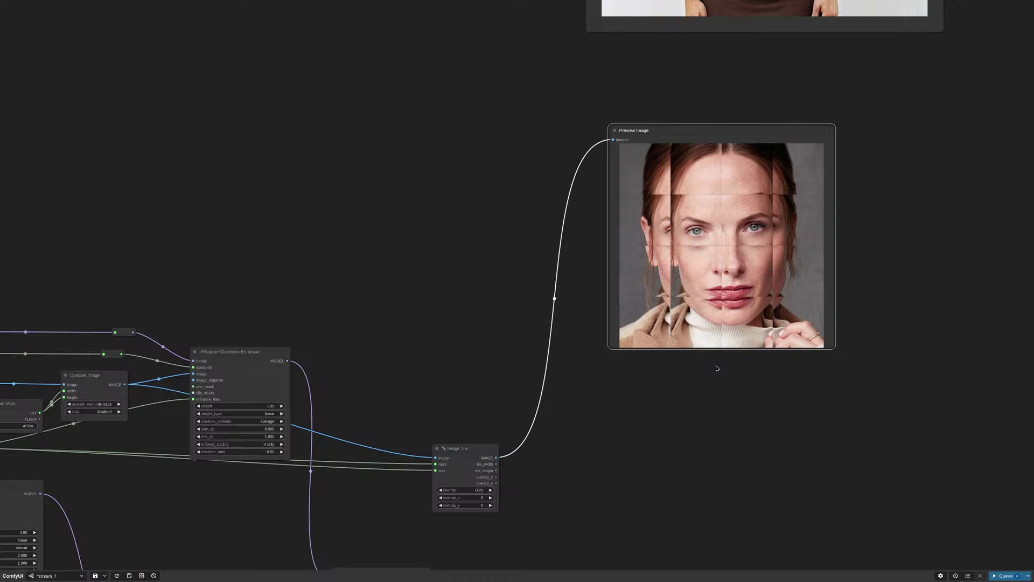
scroll(742, 413, "down", 5)
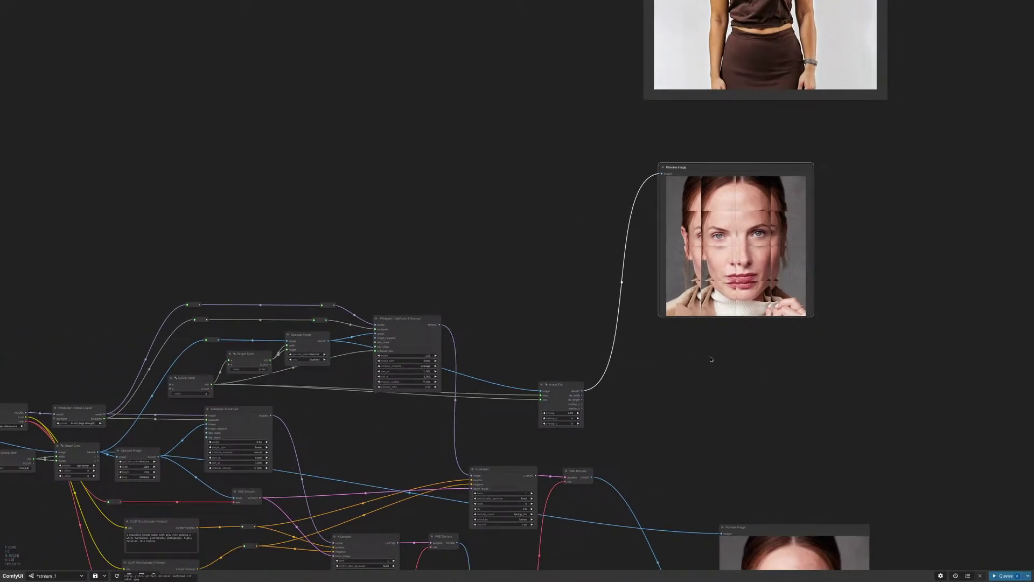
scroll(710, 377, "up", 7)
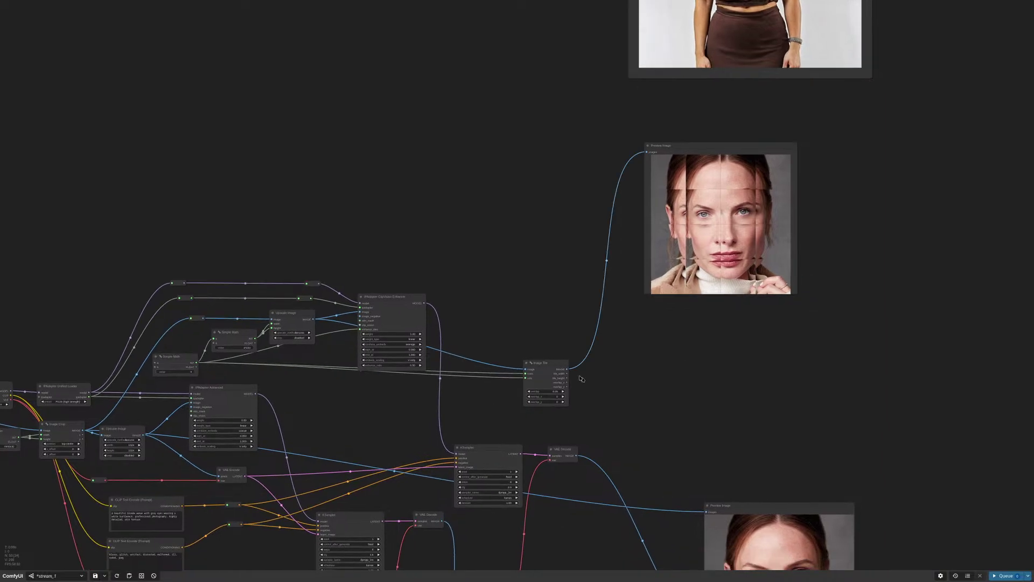
scroll(745, 332, "up", 3)
double_click(765, 329)
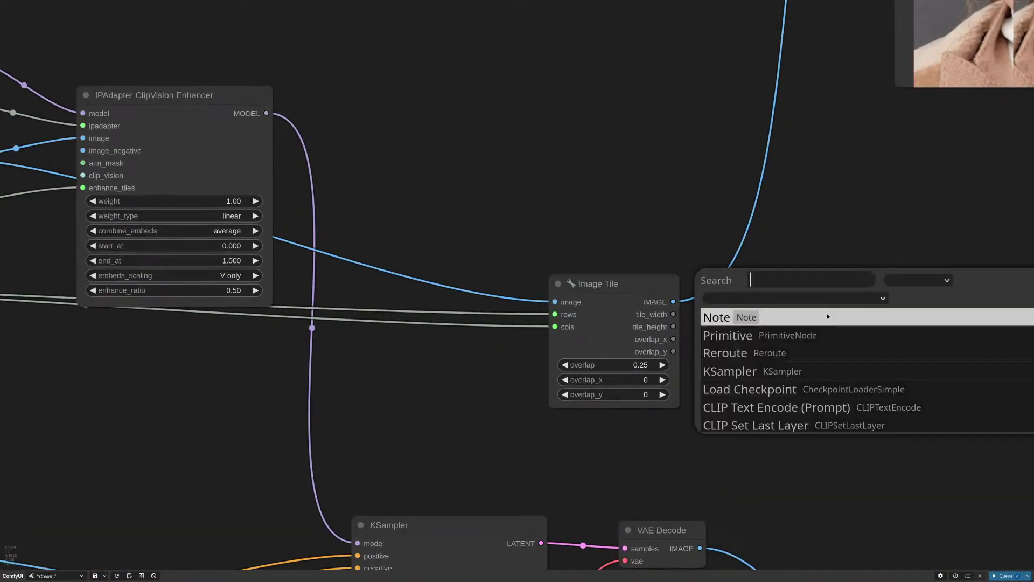
type("un")
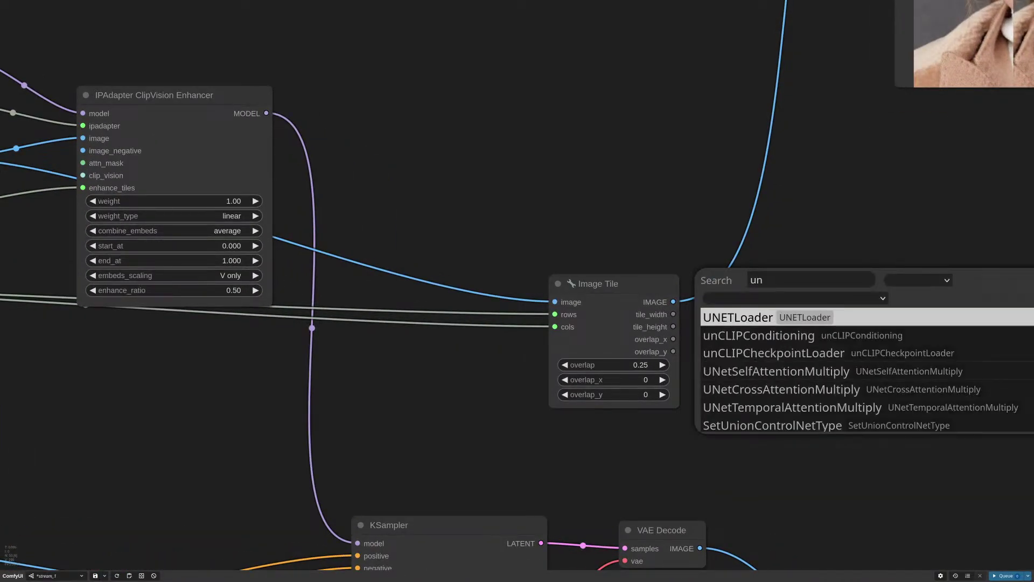
type("t")
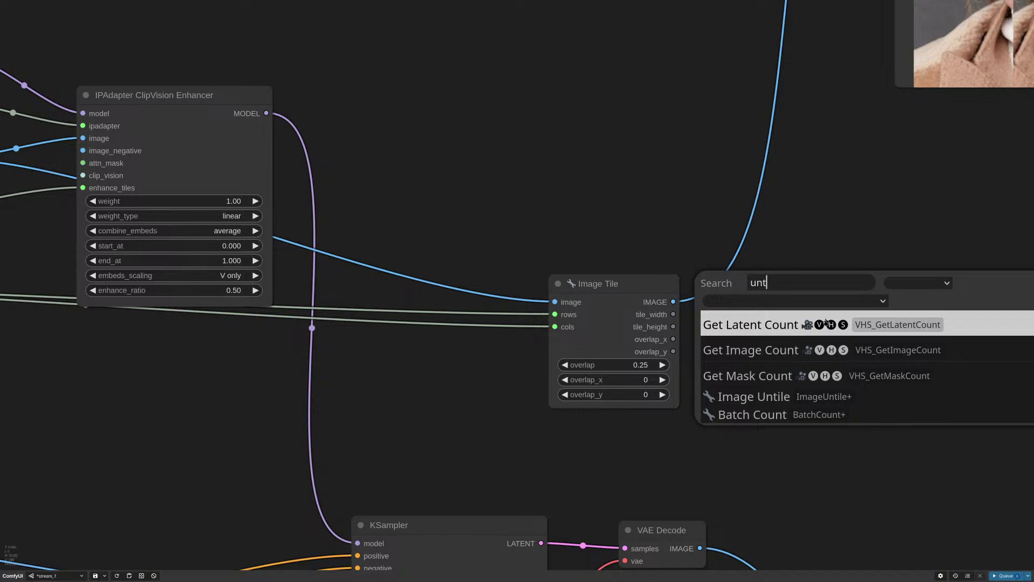
left_click(782, 401)
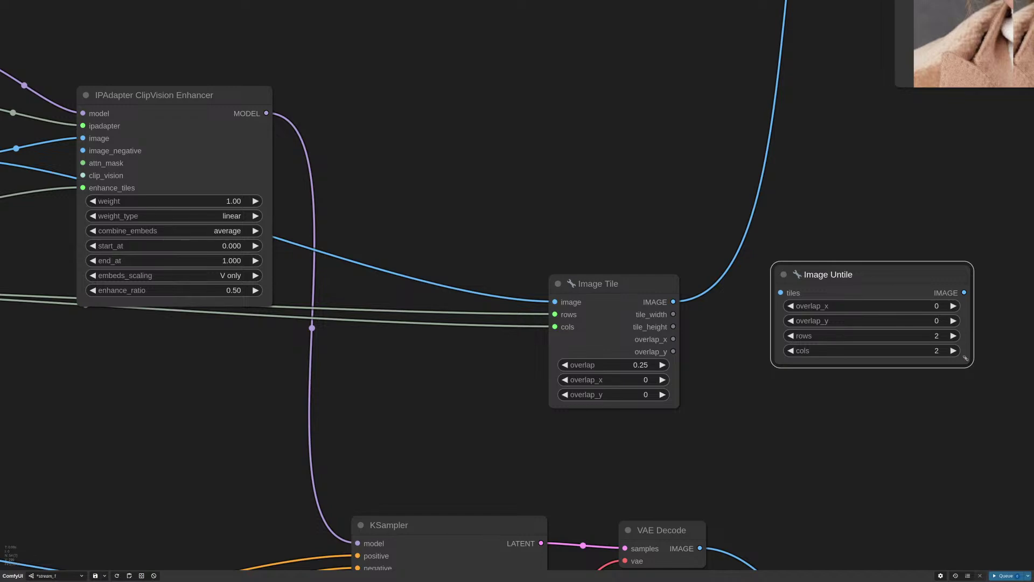
Narrow the Image Untile node and place it level with the Image Tile node, leaving a gap between them
left_click_drag(966, 358, 901, 358)
left_click_drag(831, 274, 835, 284)
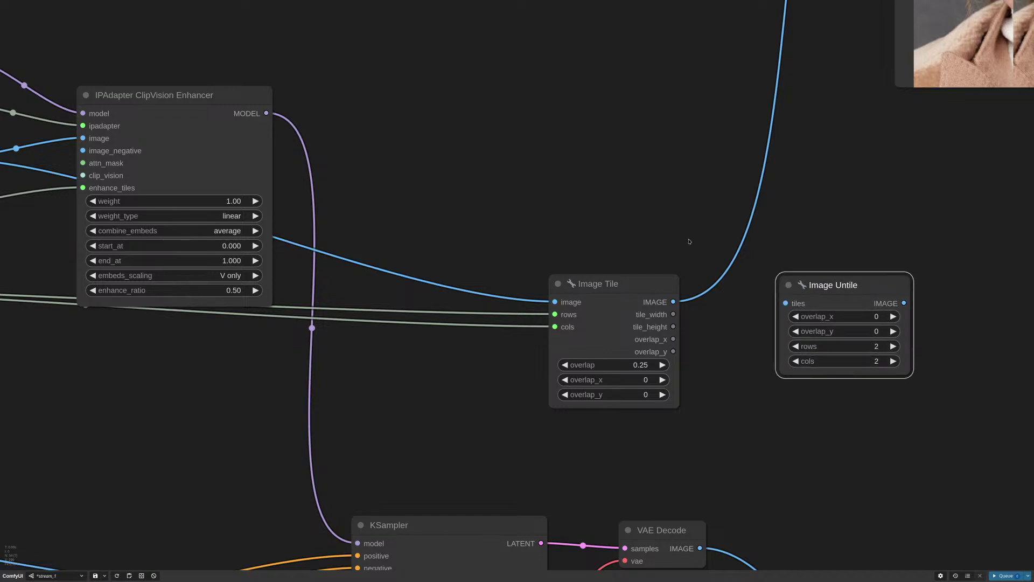
scroll(674, 278, "down", 3)
left_click_drag(722, 333, 593, 334)
scroll(588, 332, "down", 2)
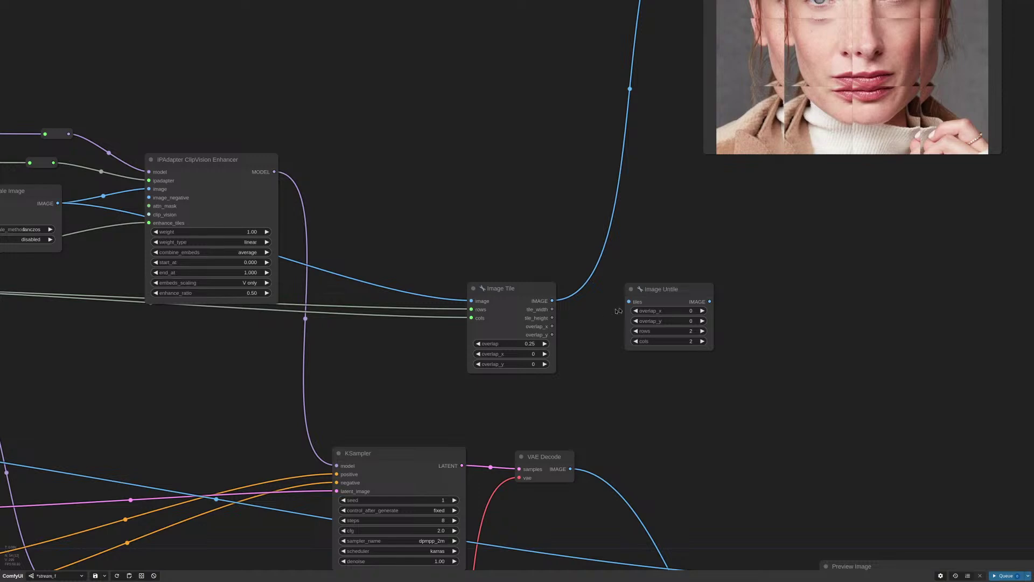
left_click_drag(659, 301, 690, 301)
scroll(605, 339, "up", 5)
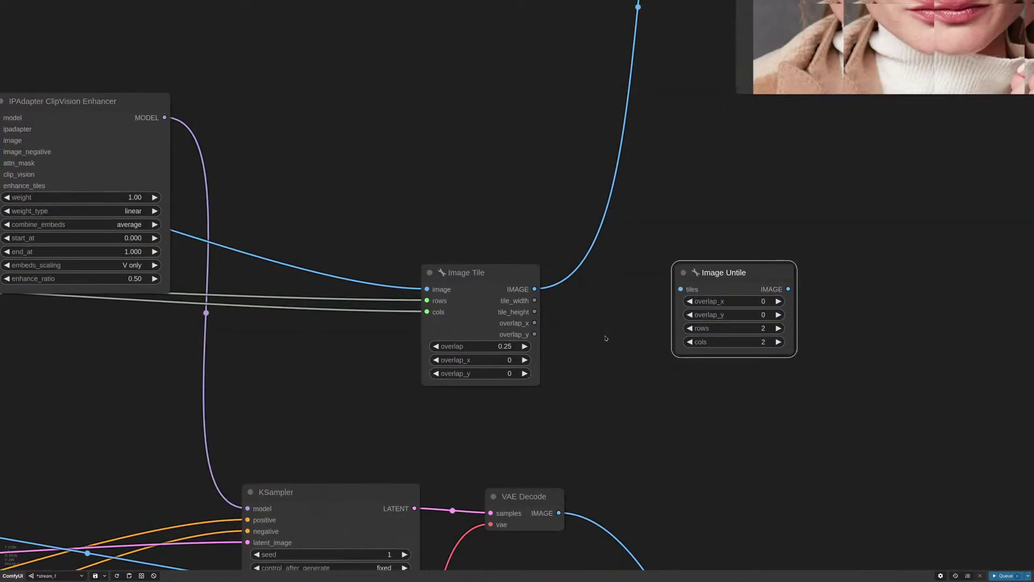
left_click_drag(605, 340, 593, 351)
scroll(719, 326, "up", 2)
scroll(719, 326, "up", 1)
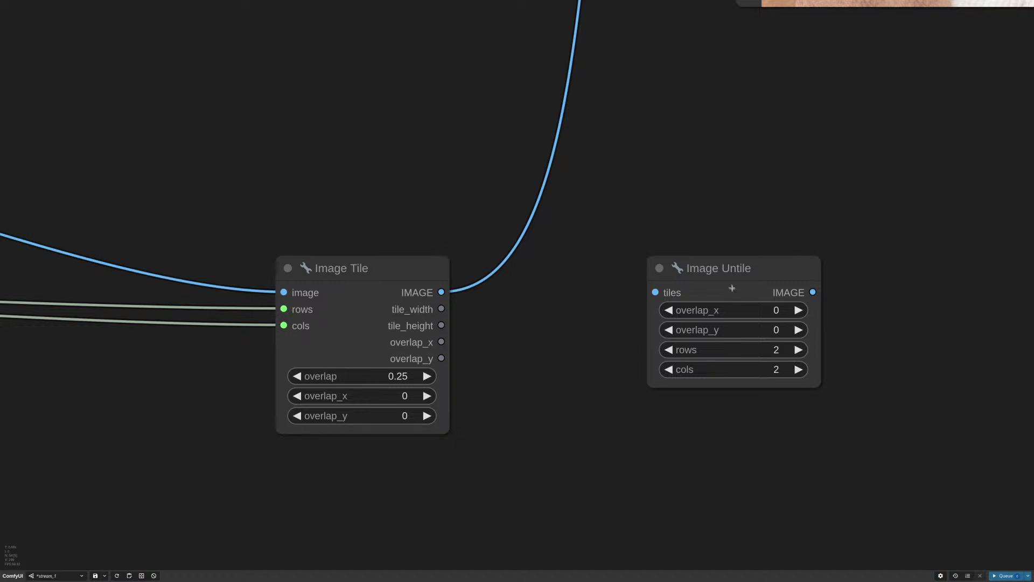
left_click_drag(718, 272, 715, 275)
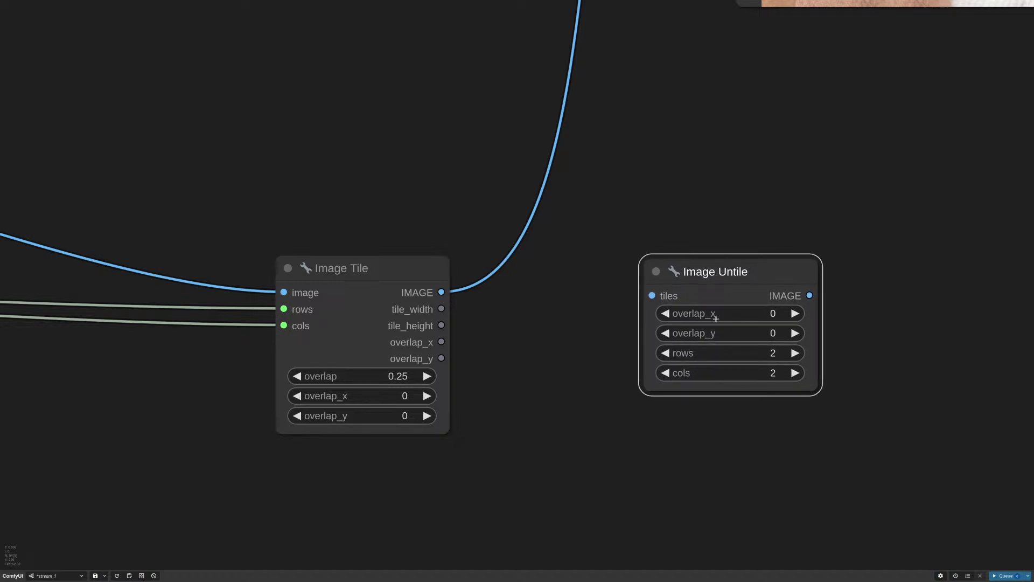
Convert the Image Untile node's overlap_x and overlap_y widgets to inputs
right_click(705, 291)
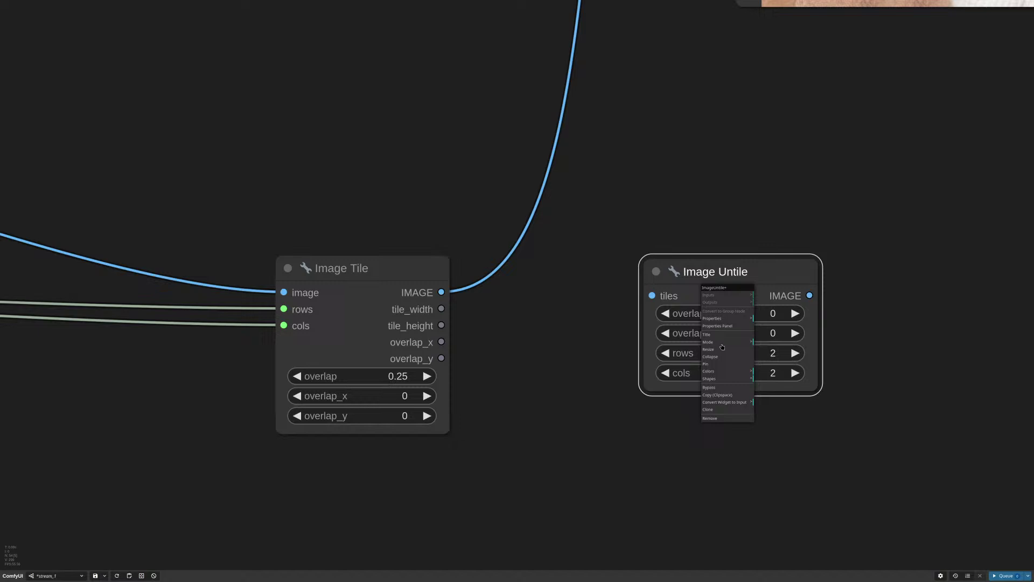
left_click(741, 404)
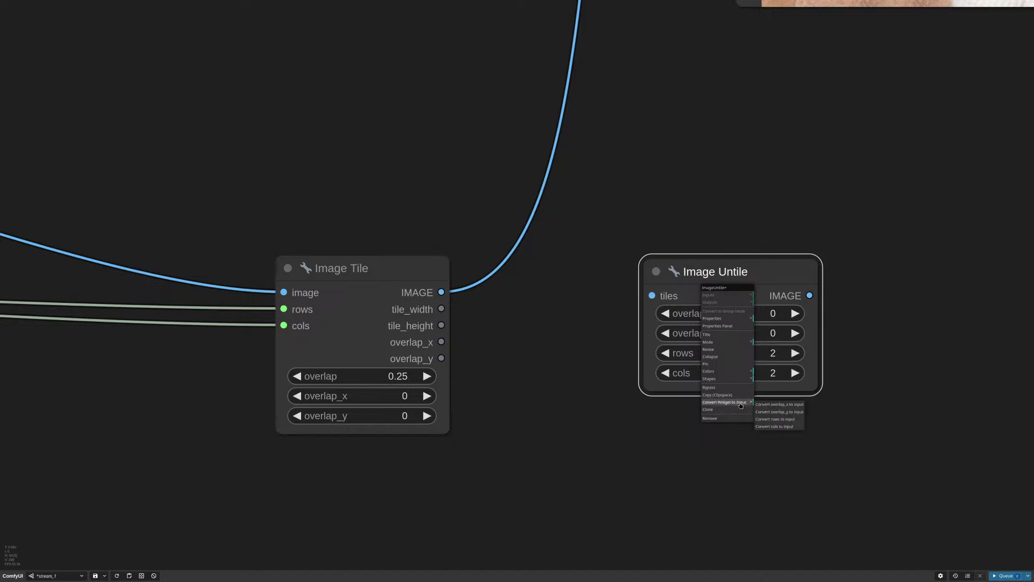
left_click(779, 404)
right_click(727, 312)
left_click(747, 419)
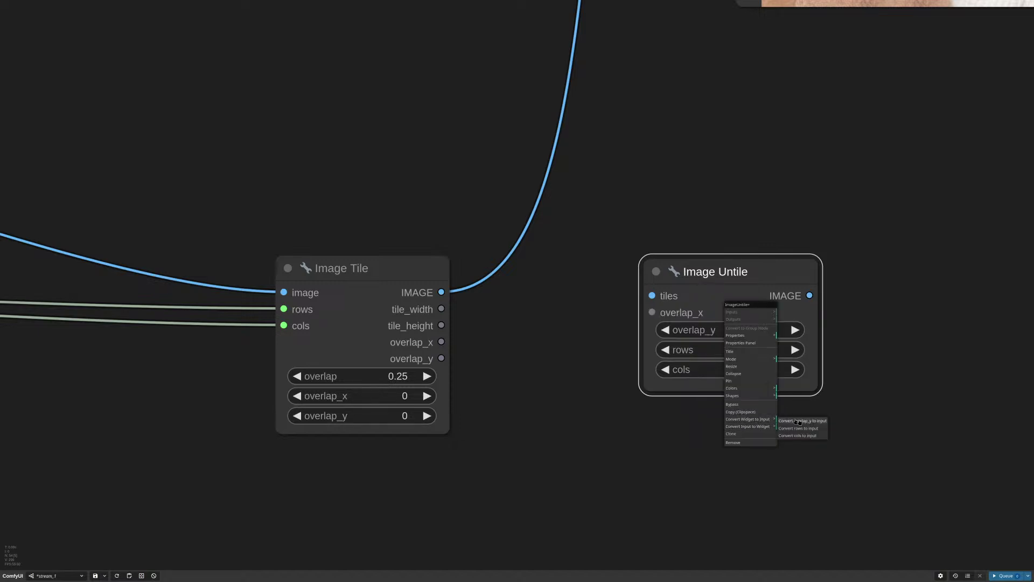
left_click(803, 420)
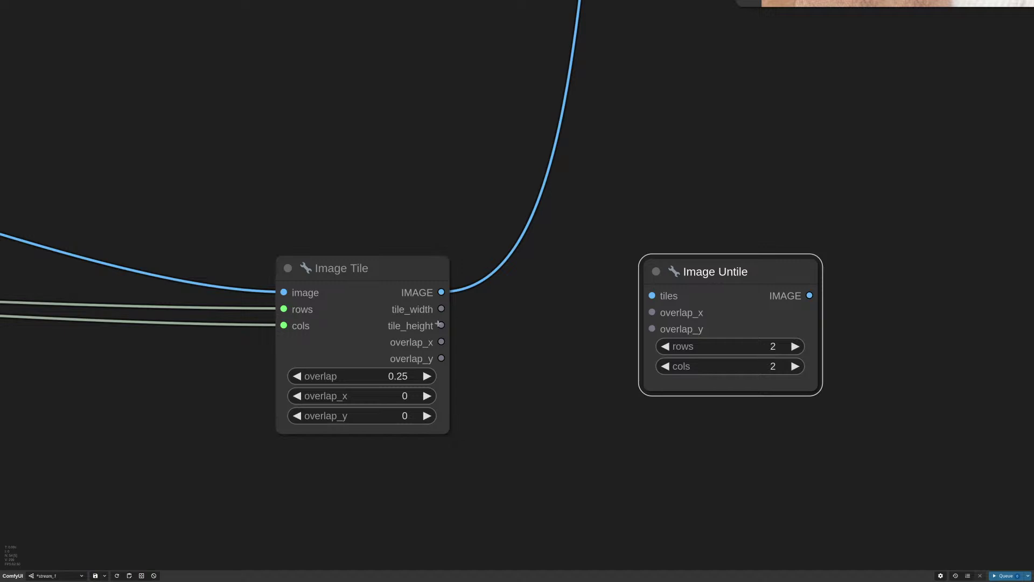
Connect Image Tile's IMAGE, overlap_x and overlap_y outputs to the matching Image Untile inputs and attach a Preview Image to Image Untile's output
left_click_drag(415, 286, 427, 259)
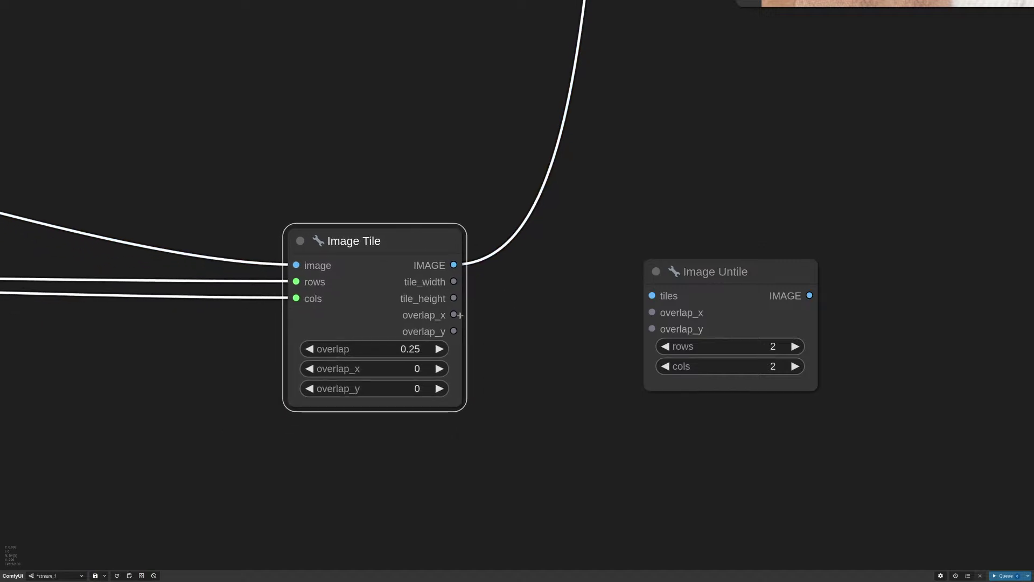
left_click_drag(459, 315, 652, 329)
left_click_drag(454, 265, 698, 277)
scroll(649, 295, "down", 10)
left_click(716, 328)
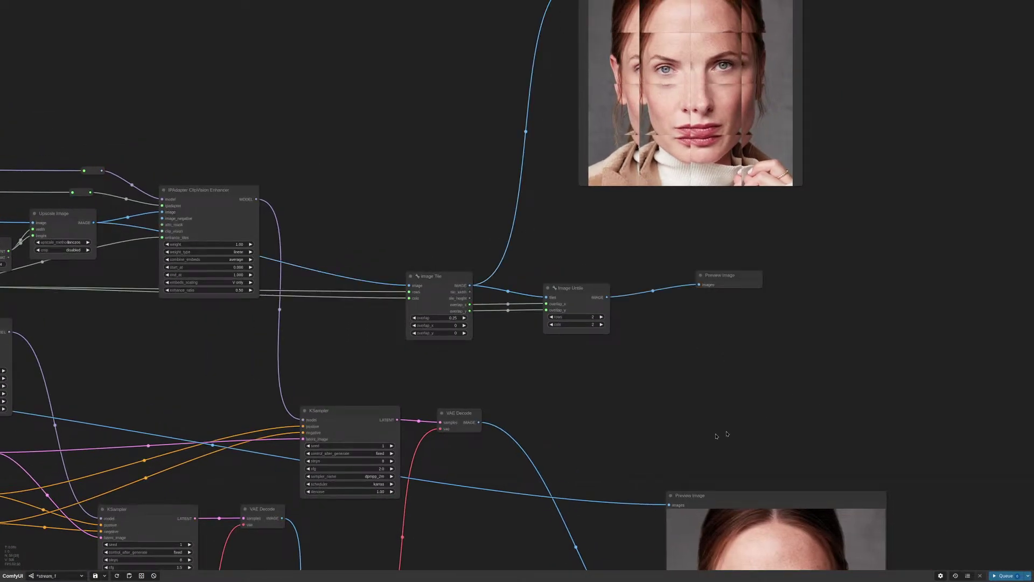
Set the Image Untile node's rows and cols to 4
scroll(487, 318, "up", 5)
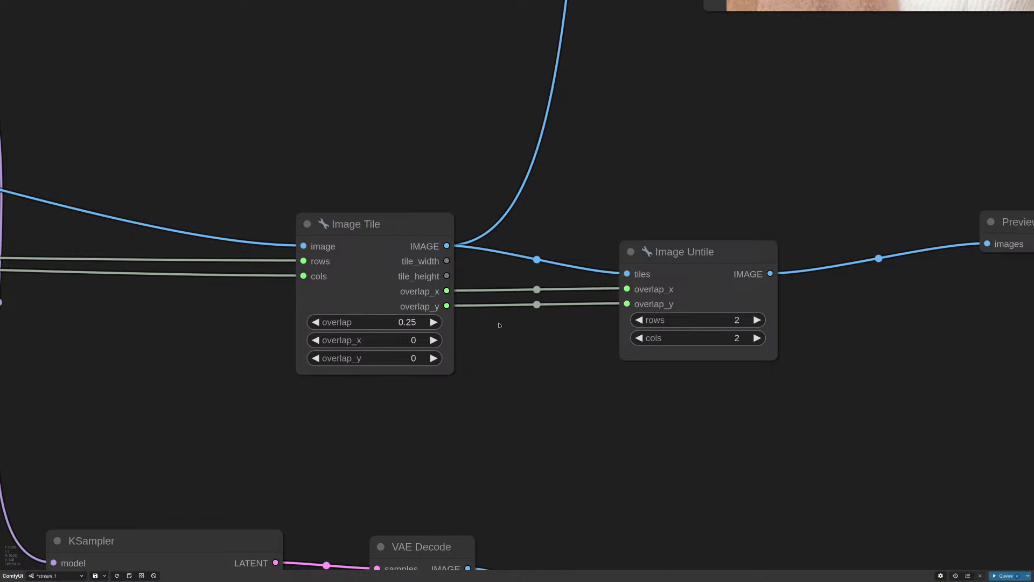
scroll(513, 320, "down", 5)
left_click_drag(513, 320, 820, 397)
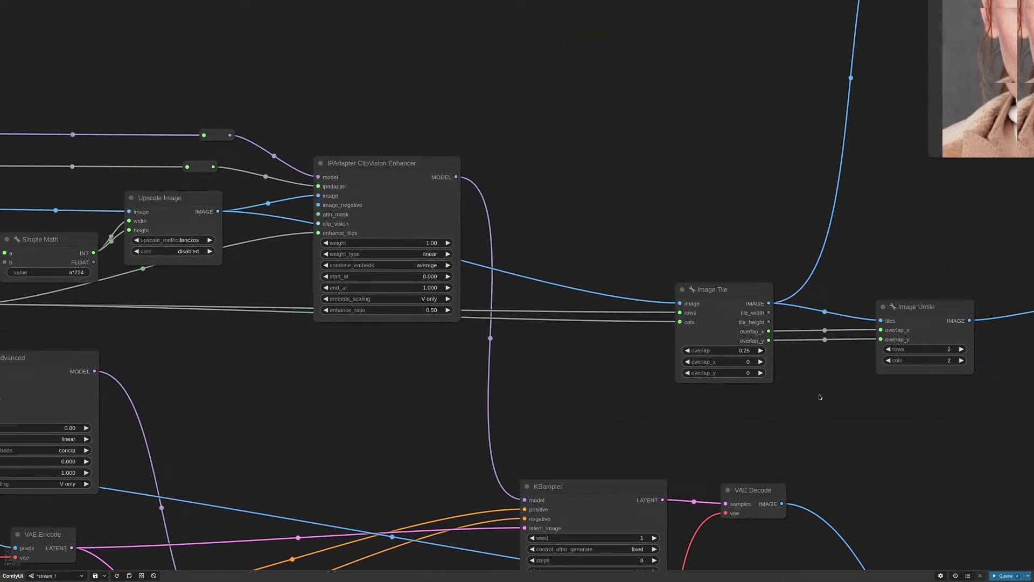
left_click_drag(539, 362, 884, 371)
scroll(742, 383, "right", 10)
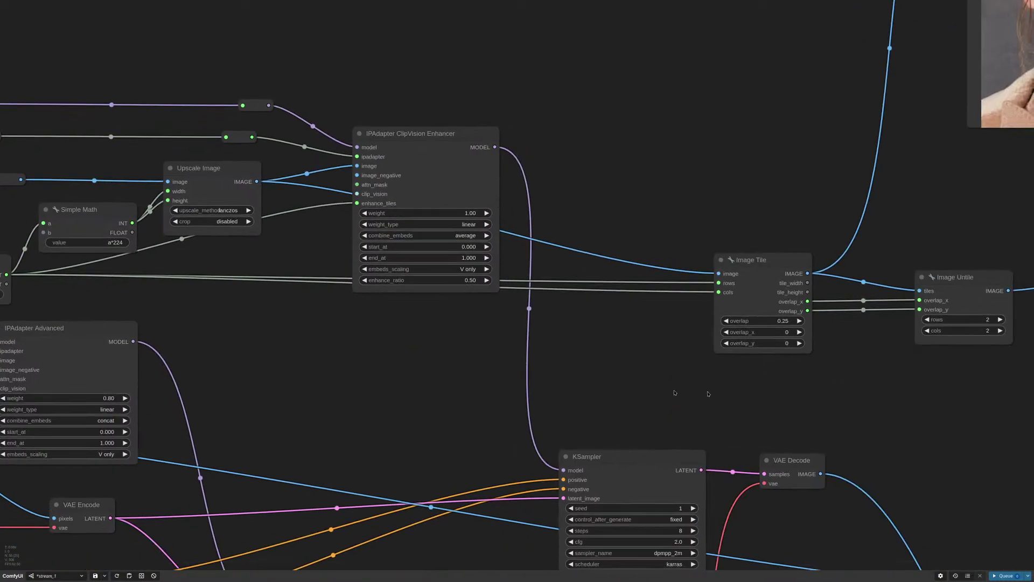
scroll(797, 348, "up", 2)
scroll(604, 362, "right", 1)
scroll(593, 362, "up", 1)
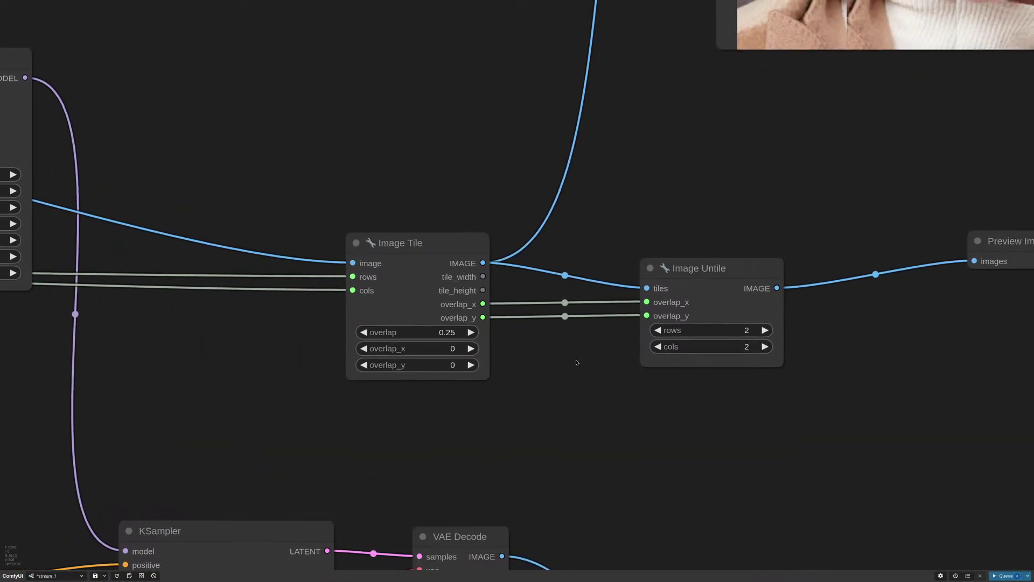
left_click(765, 330)
left_click(765, 330)
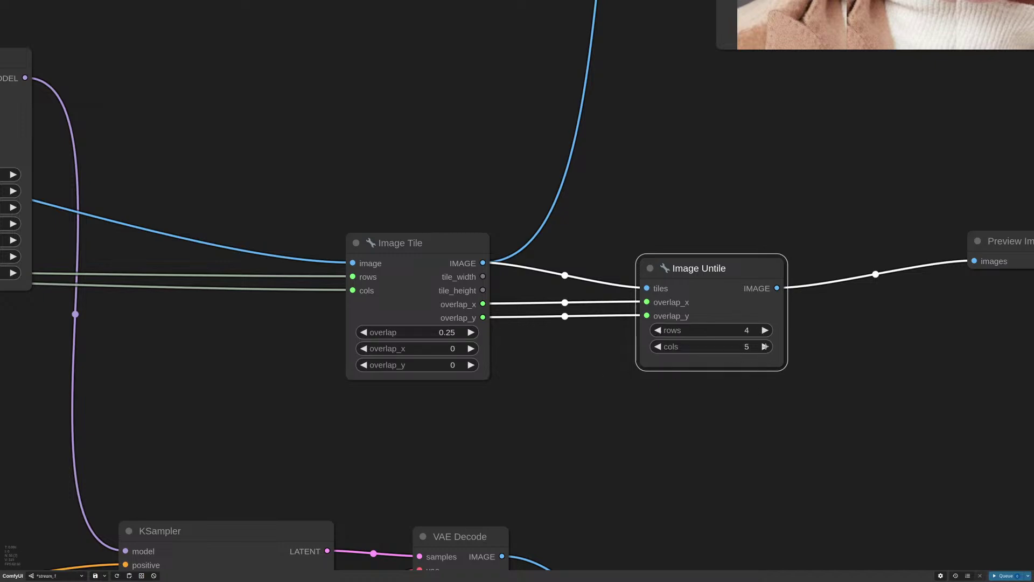
Examine the Simple Math node that supplies the tile count and trace its links to Image Tile's rows and cols
left_click_drag(152, 349, 393, 368)
double_click(394, 368)
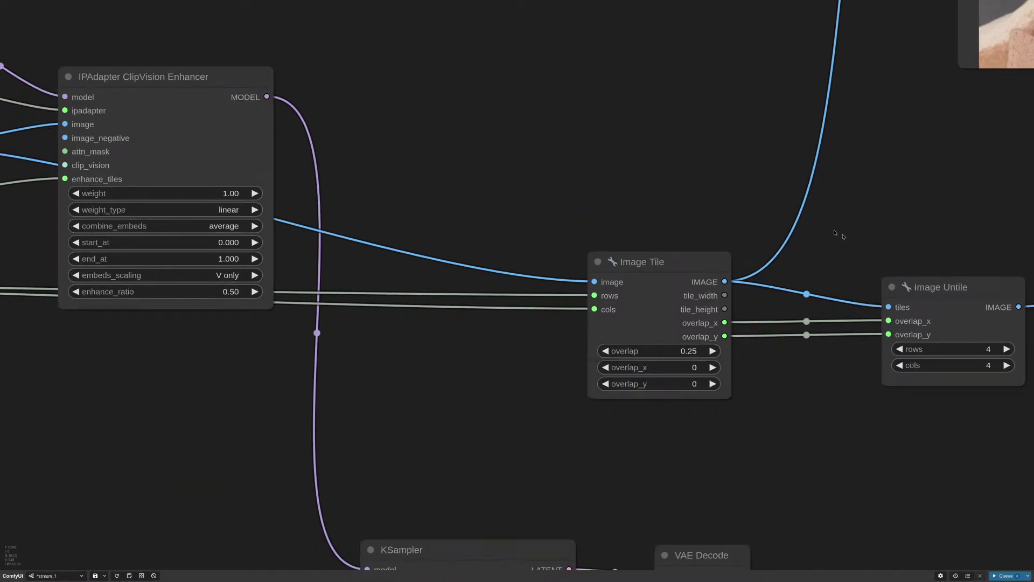
scroll(816, 259, "down", 7)
left_click_drag(225, 310, 468, 312)
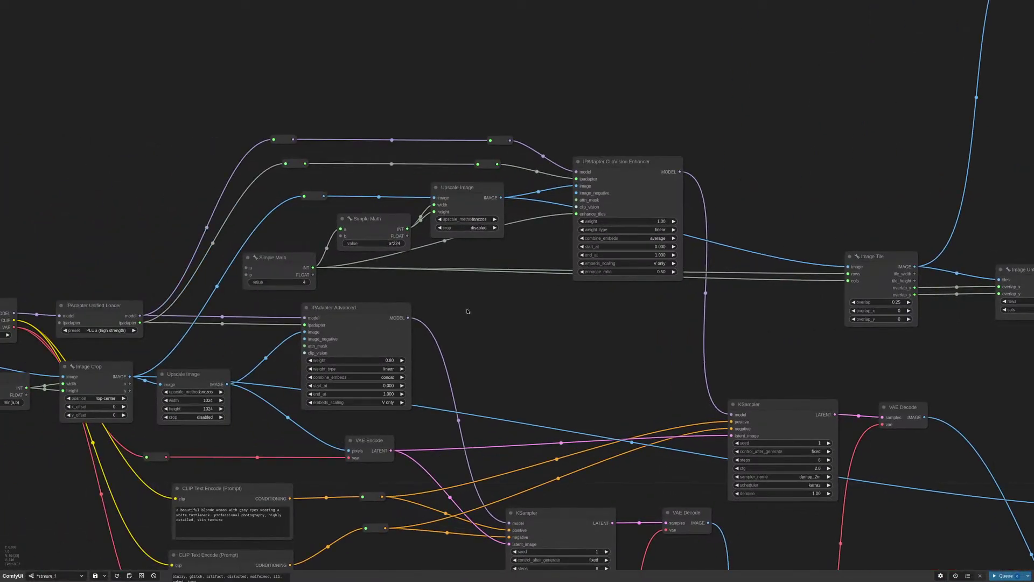
left_click(293, 266)
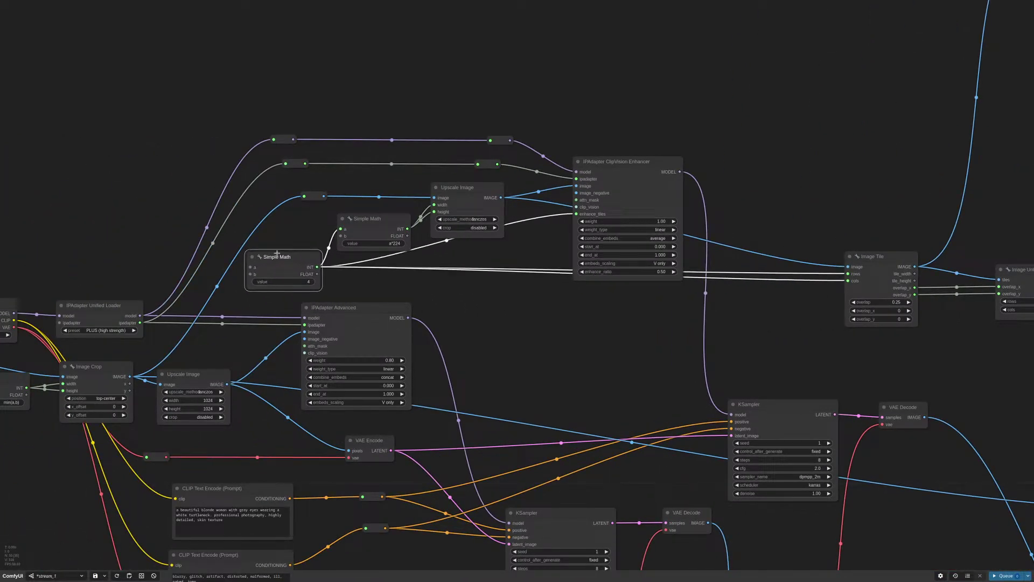
scroll(274, 291, "up", 9)
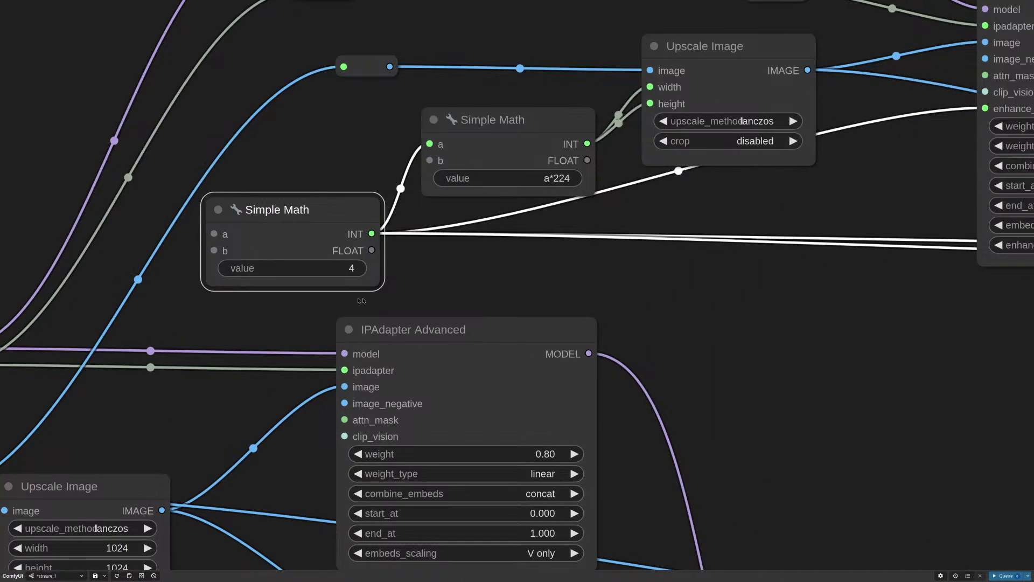
scroll(513, 328, "right", 15)
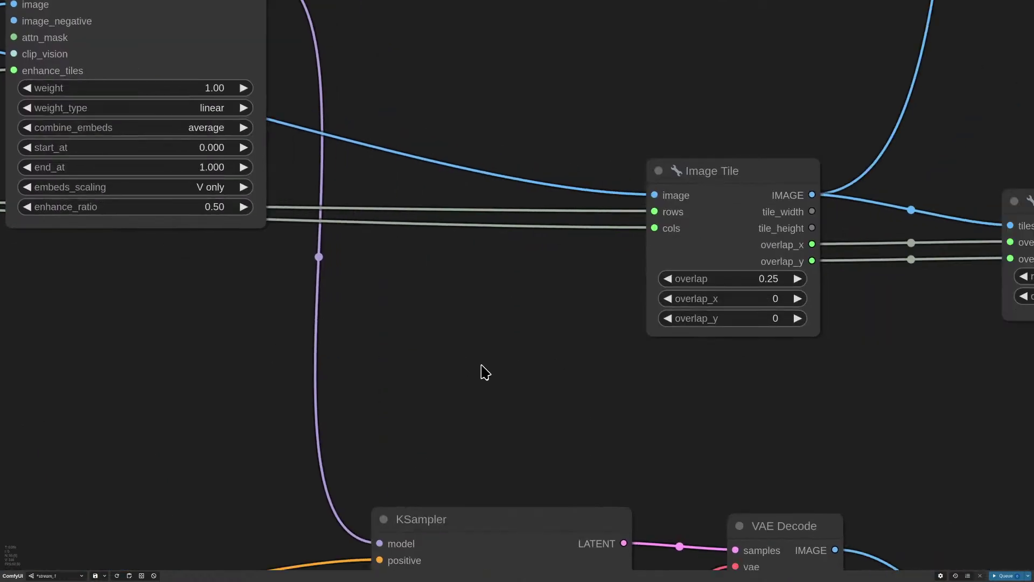
scroll(710, 382, "right", 5)
scroll(710, 383, "down", 3)
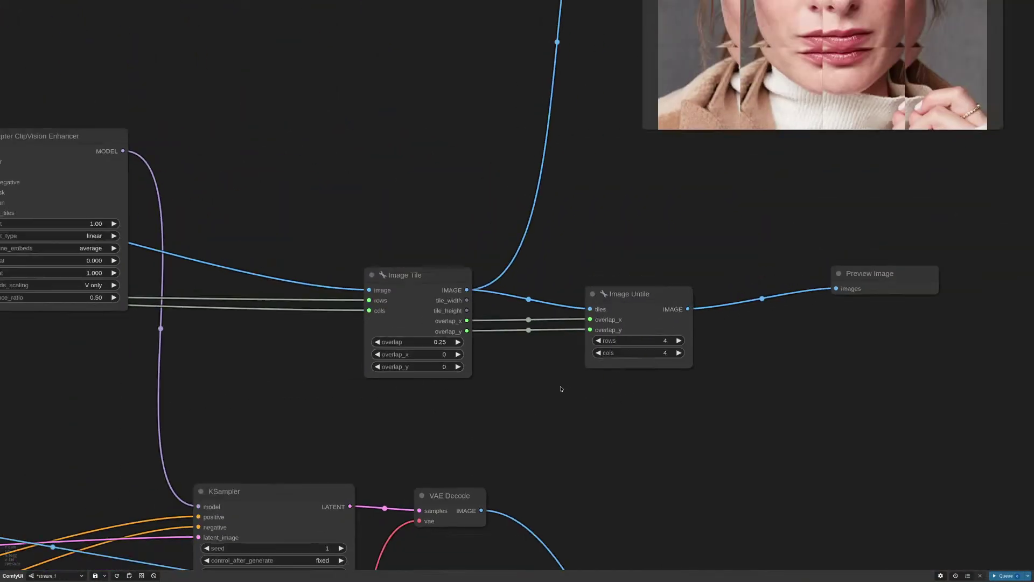
Queue the workflow and enlarge the Preview Image attached to the Image Untile node
scroll(711, 389, "right", 5)
scroll(711, 389, "down", 3)
left_click(1006, 576)
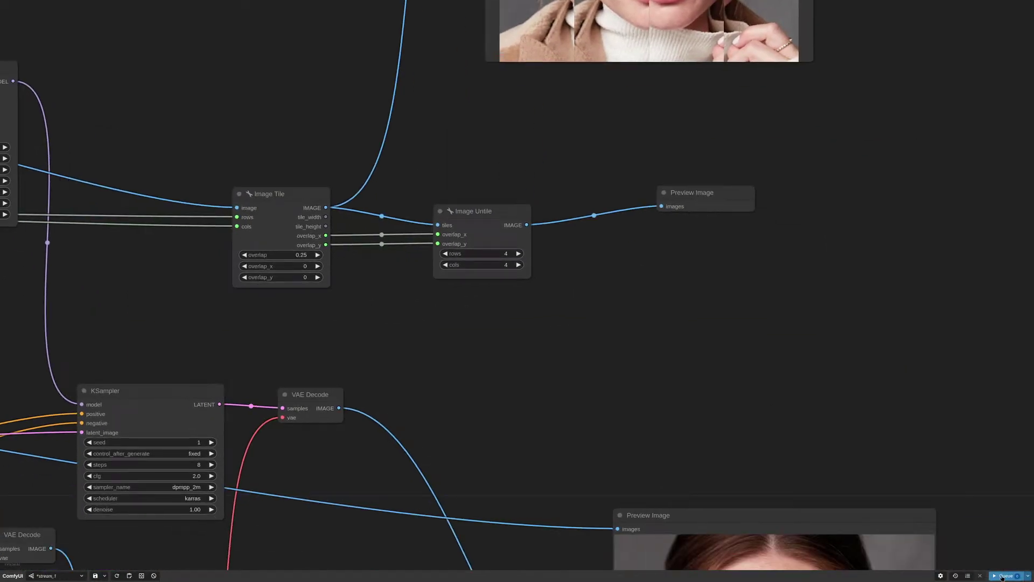
left_click_drag(759, 314, 940, 492)
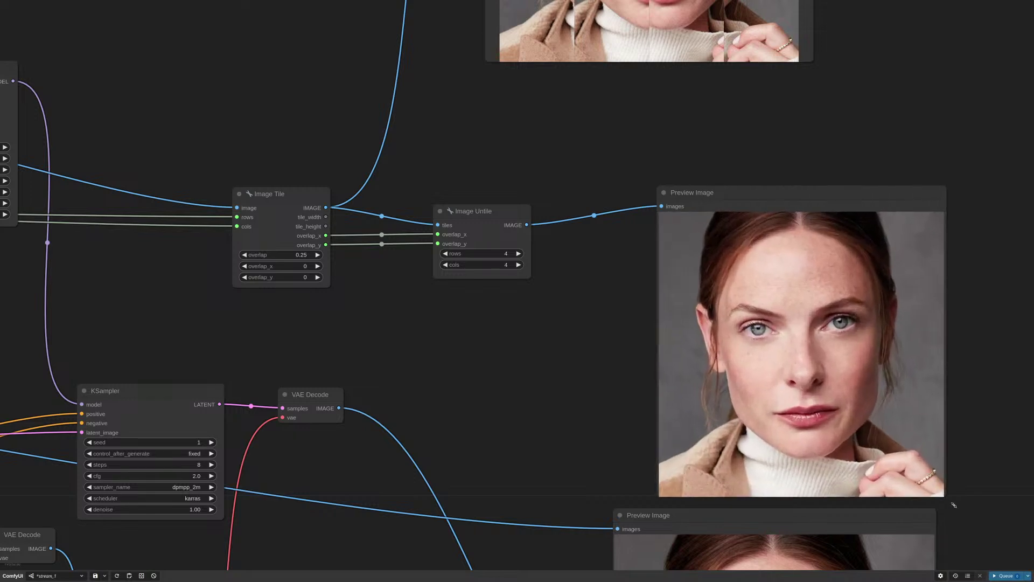
Move the tiled preview and the Image Untile preview upward so the portrait previews are stacked without overlapping each other
scroll(607, 358, "down", 6)
left_click_drag(627, 142, 710, 193)
scroll(853, 268, "down", 2)
scroll(853, 268, "down", 1)
left_click_drag(710, 31, 709, 15)
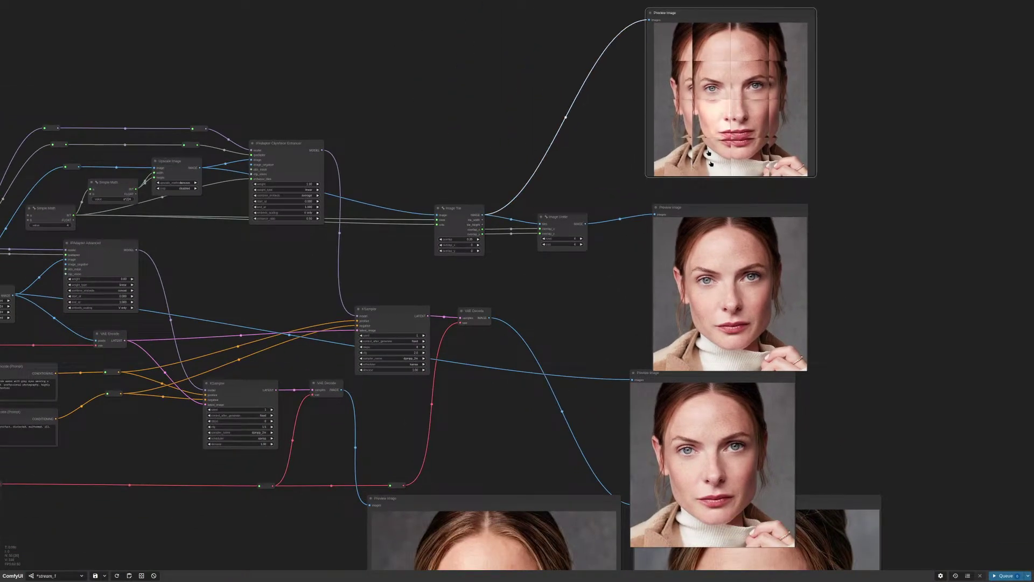
left_click_drag(723, 212, 724, 193)
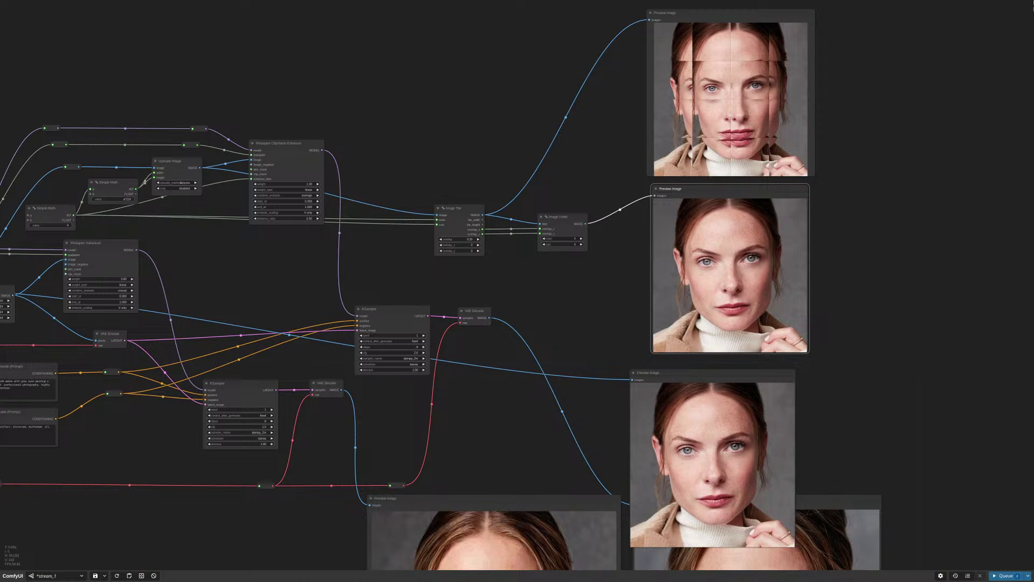
scroll(473, 186, "down", 1)
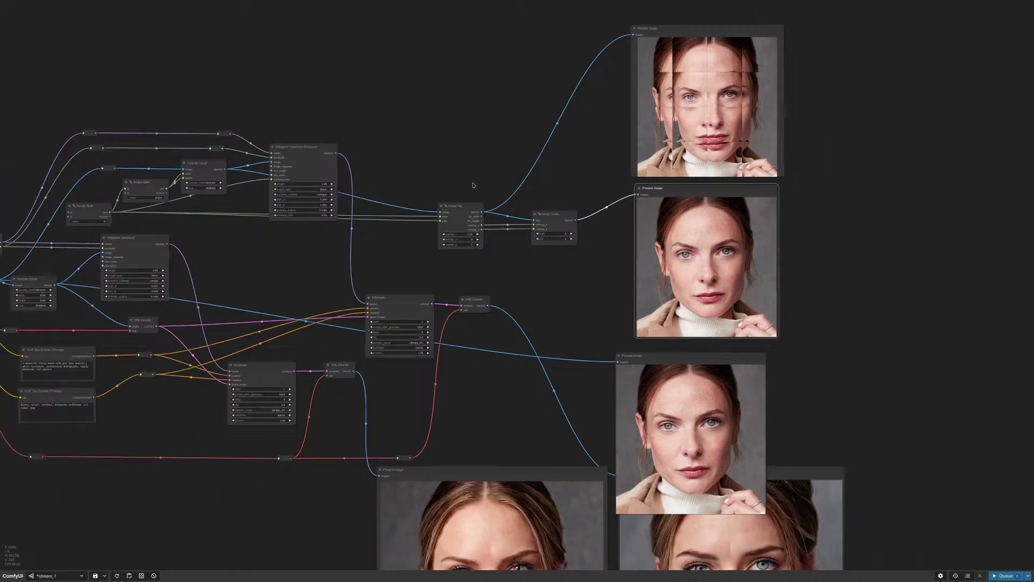
Move the IPAdapter ClipVision Enhancer node slightly down beside the Upscale Image node that feeds it
scroll(473, 185, "down", 4)
left_click_drag(409, 161, 624, 143)
scroll(610, 147, "up", 10)
left_click_drag(620, 155, 618, 192)
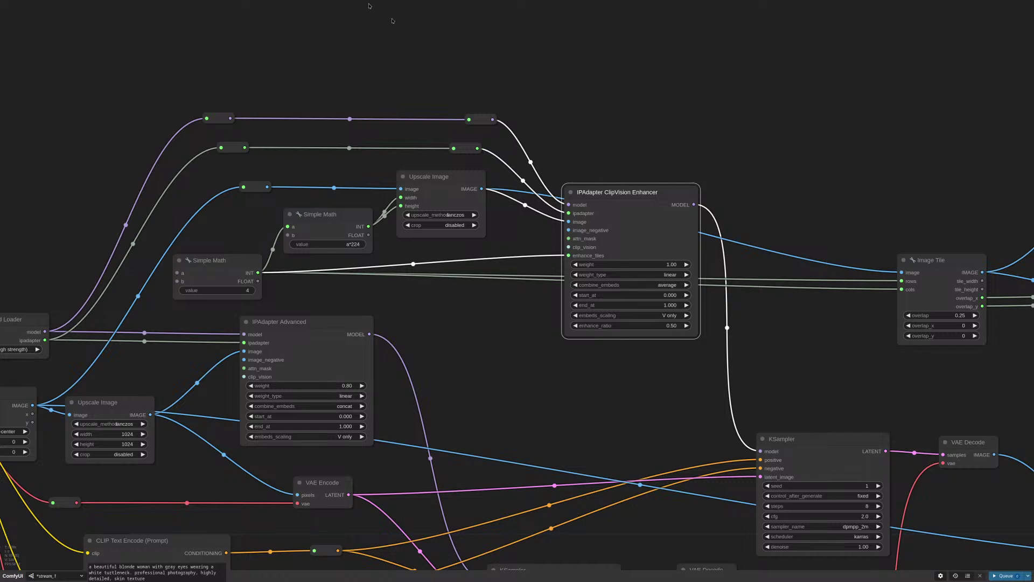
Open the pom_example.mp4 video, set it to loop and play it to compare Normal IPA with Clip Vision Enhancer
mouse_move(369, 6)
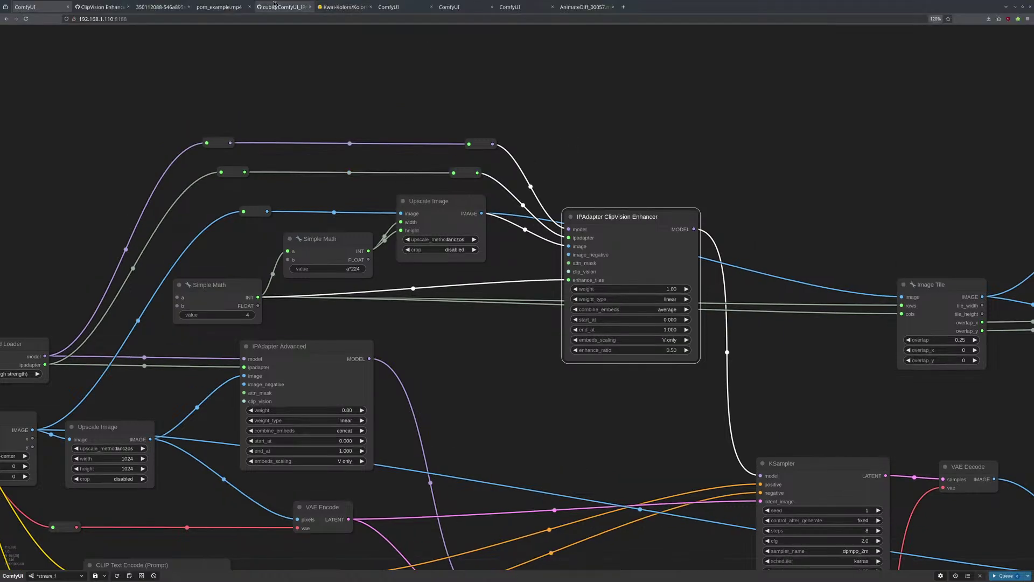
left_click(214, 7)
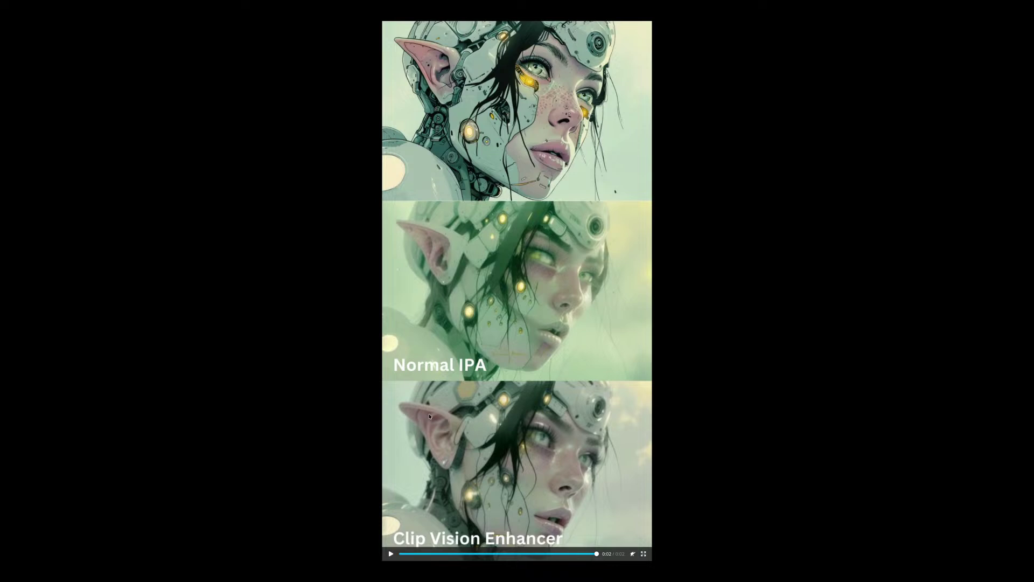
right_click(552, 278)
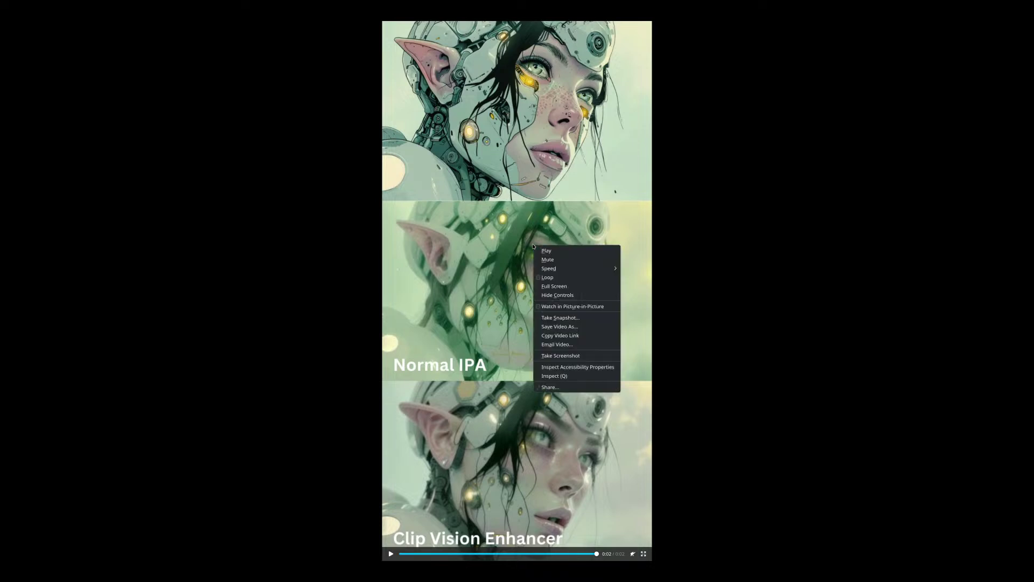
left_click(568, 280)
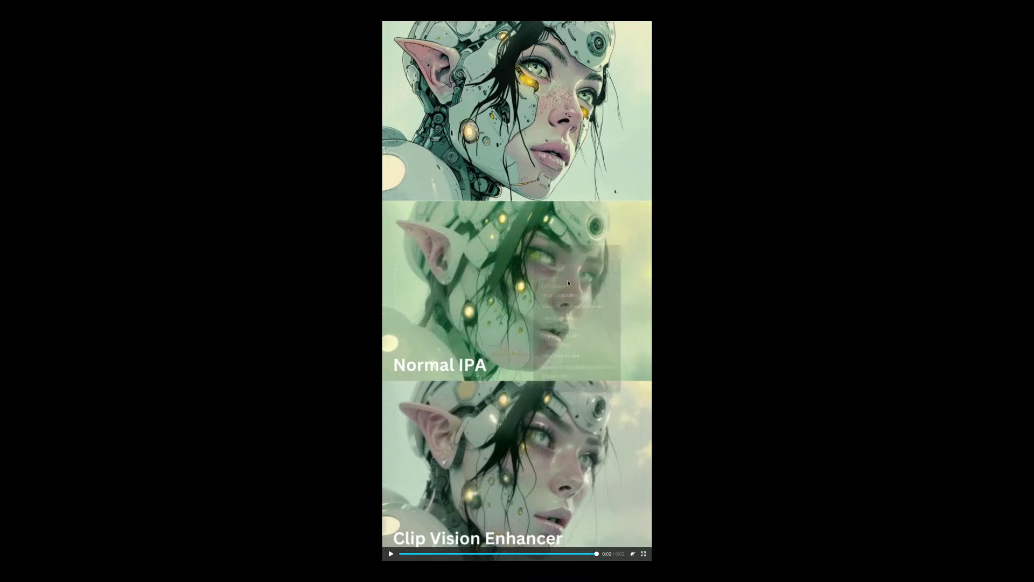
left_click(391, 553)
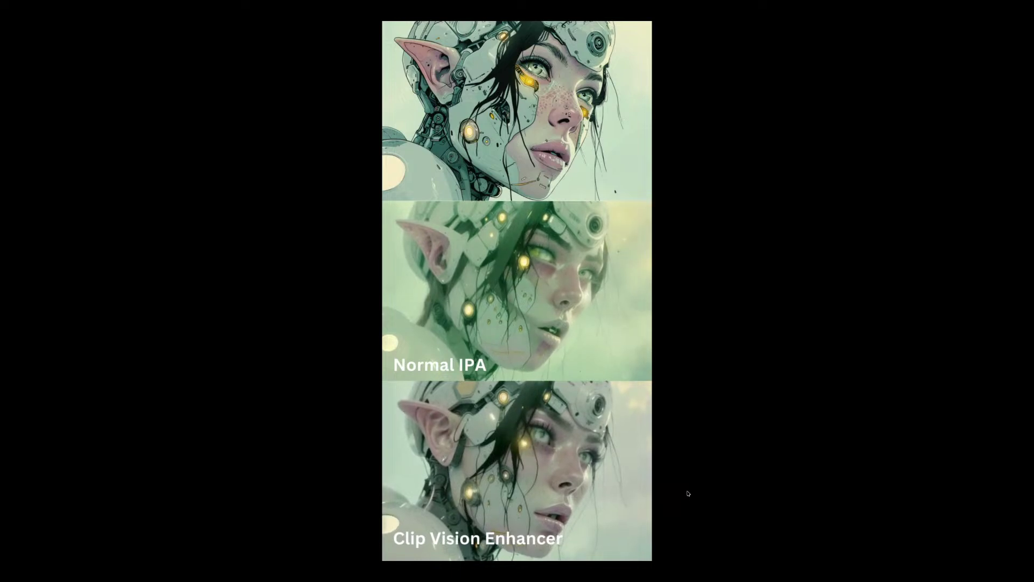
mouse_move(625, 521)
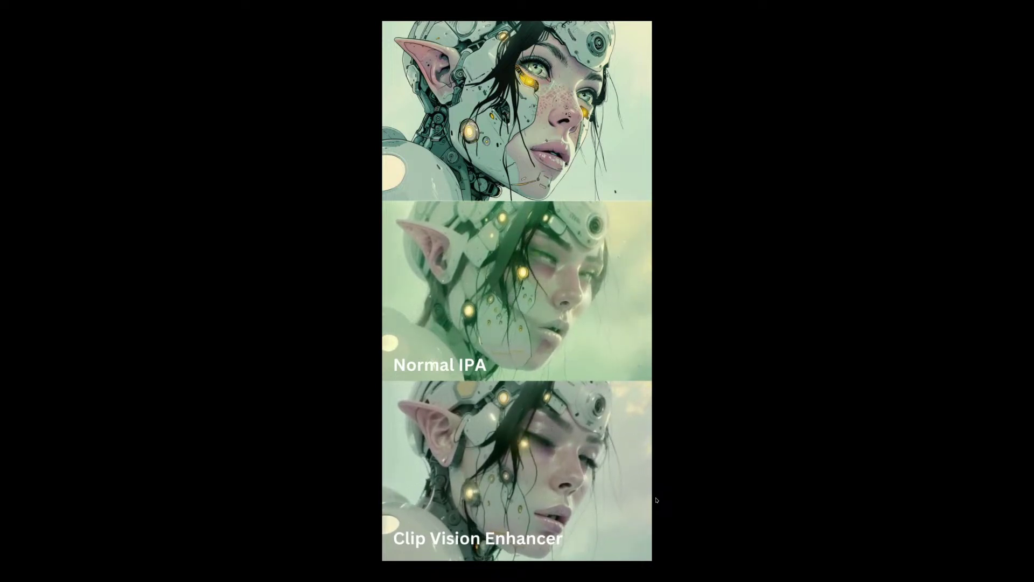
mouse_move(524, 262)
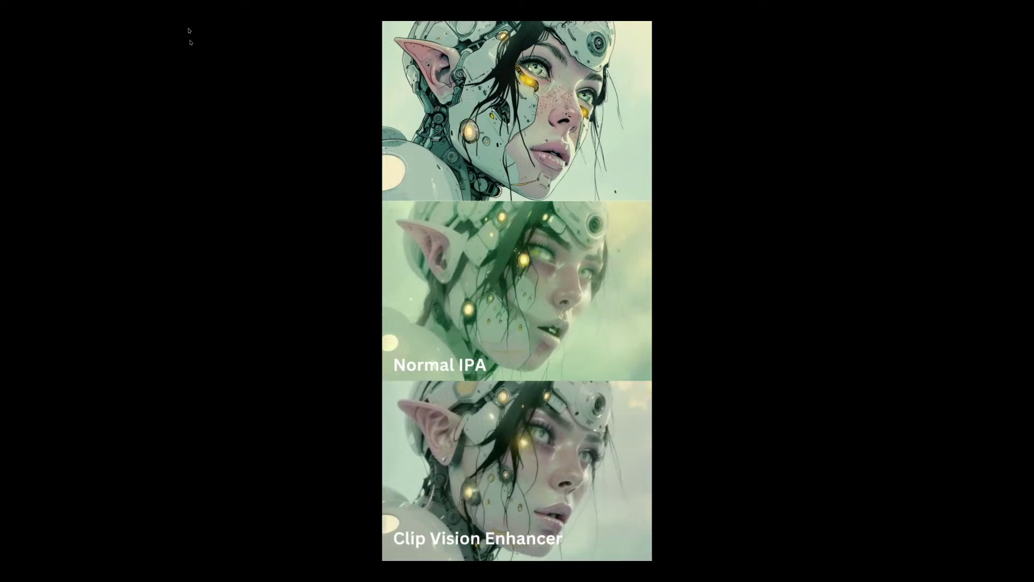
Close the embeds diagram, the ClipVision Enhancer discussion and pom_example.mp4, and return to the ComfyUI workflow
mouse_move(153, 8)
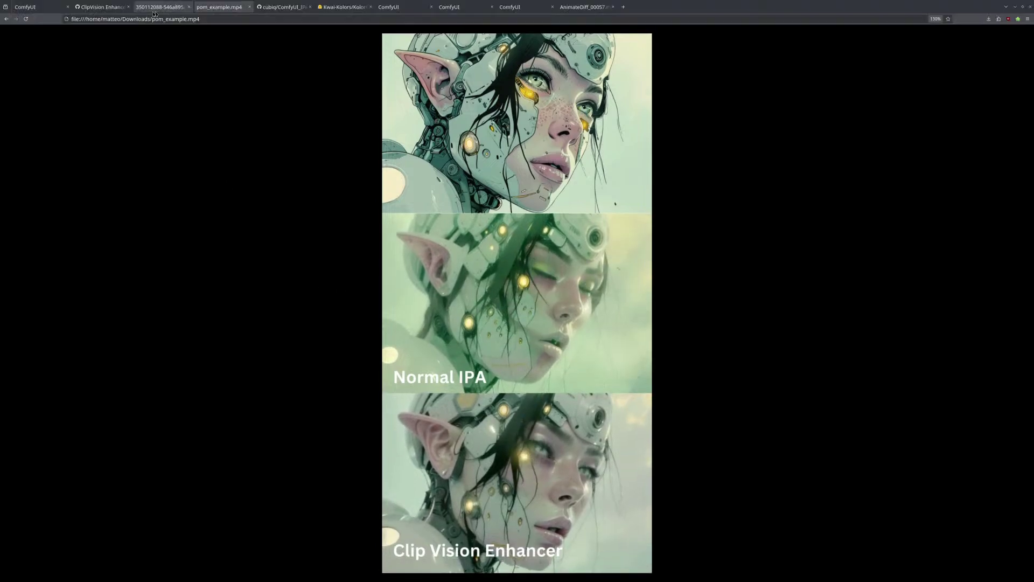
left_click(40, 7)
left_click(97, 7)
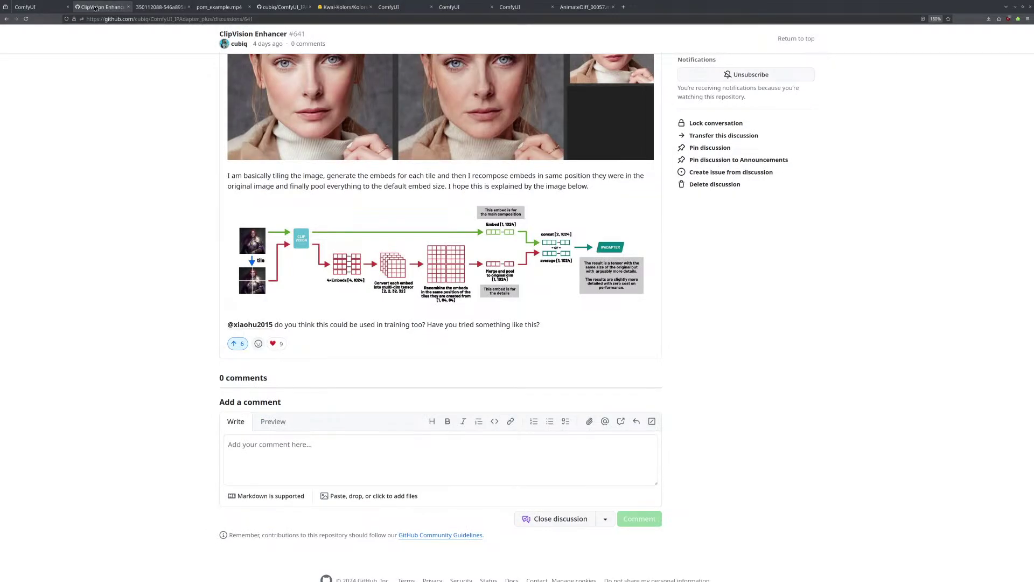
left_click(146, 8)
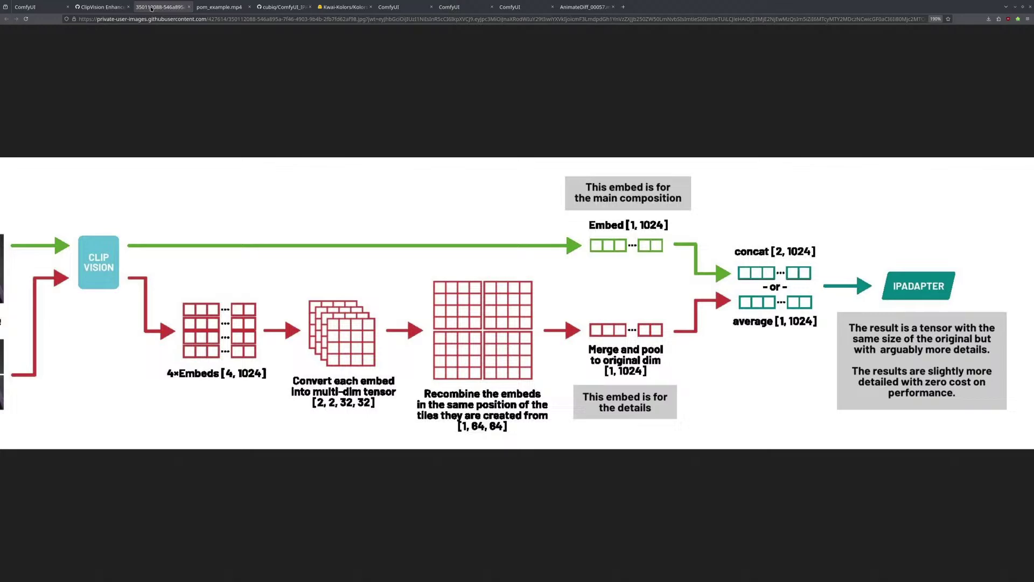
left_click(189, 7)
left_click(123, 8)
left_click(129, 7)
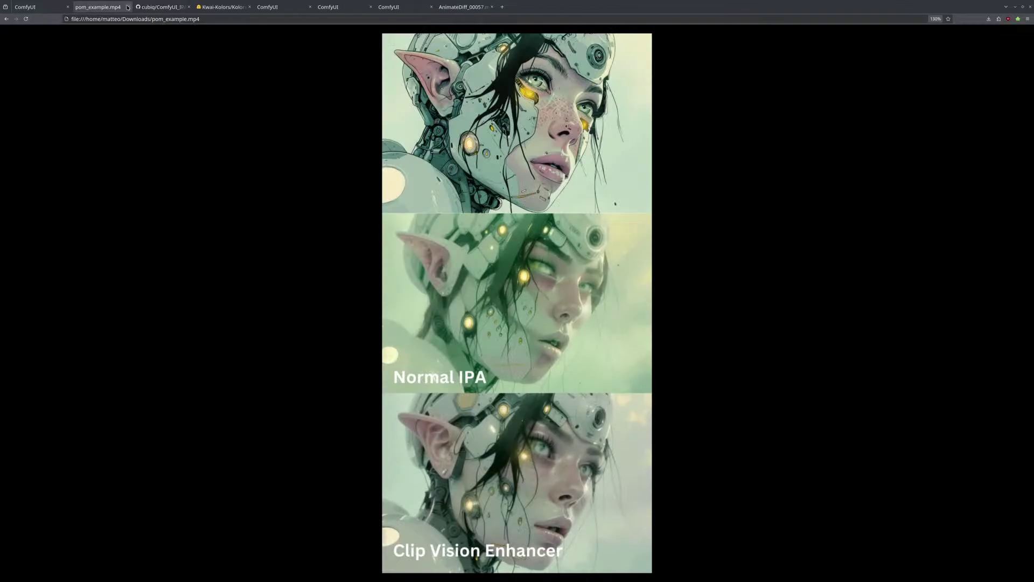
key("F11")
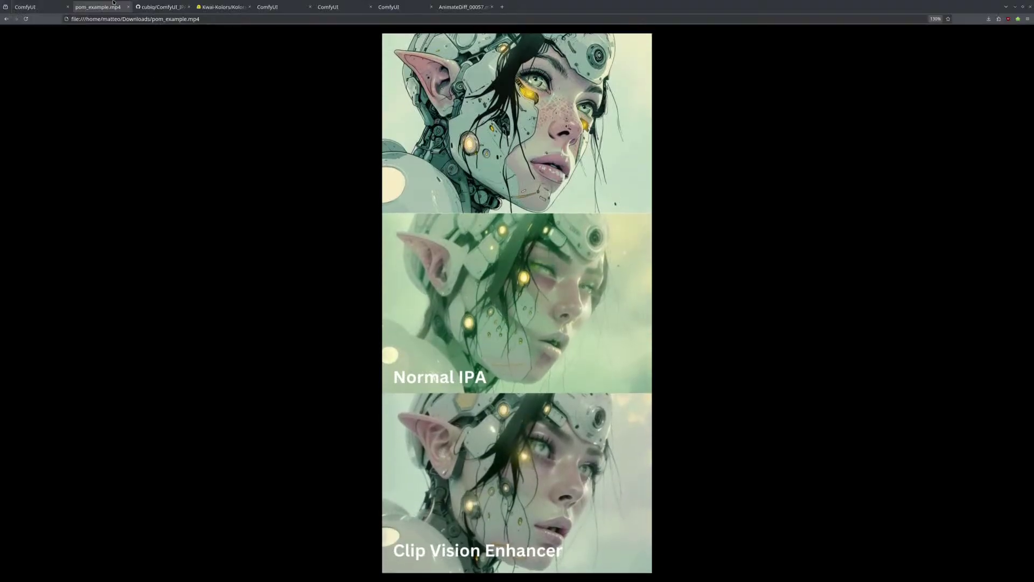
left_click(128, 7)
left_click(48, 7)
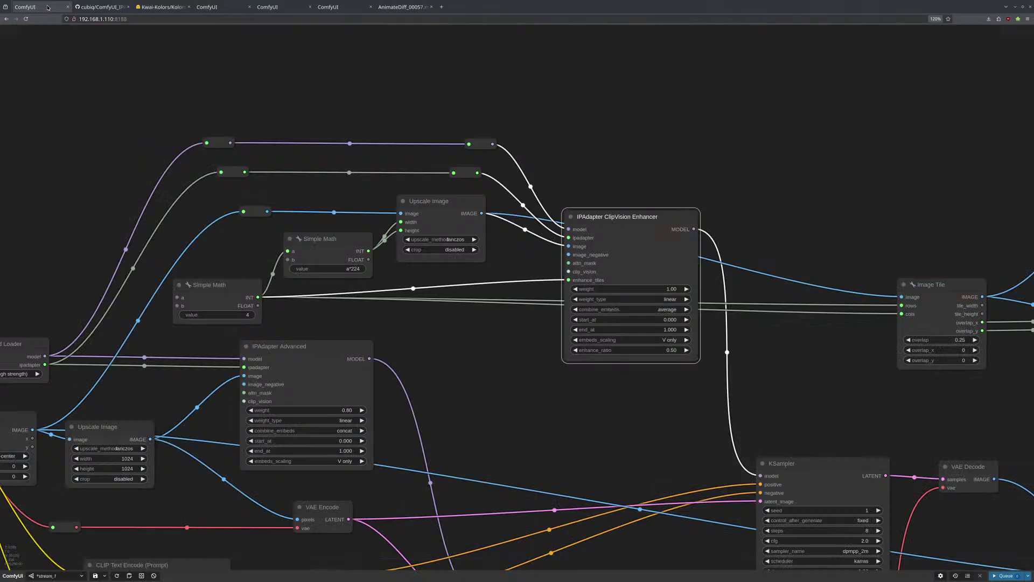
scroll(437, 286, "down", 5)
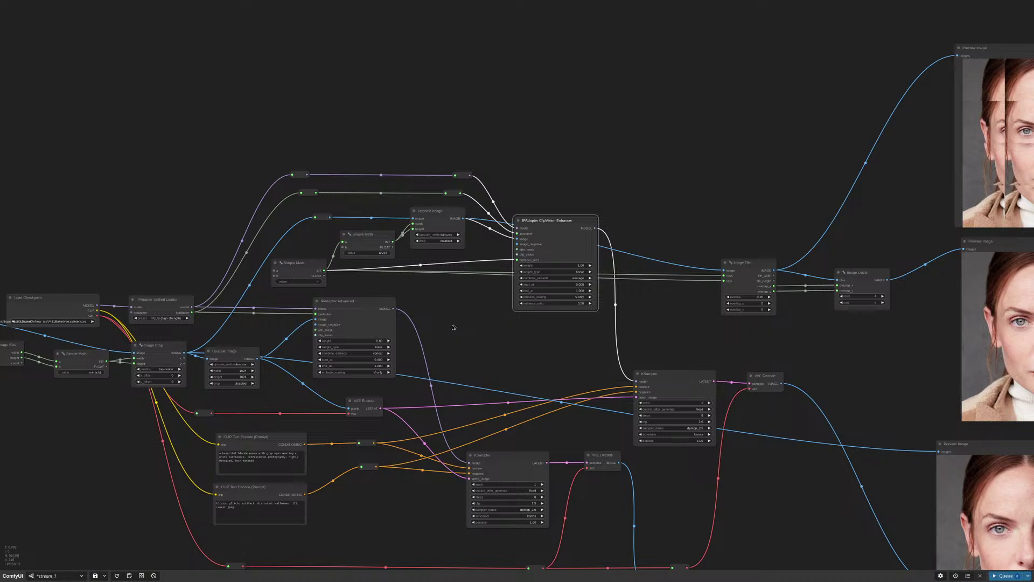
Switch to the ComfyUI_IPAdapter_plus GitHub repository and look through its README down to the current sponsors section
left_click(99, 6)
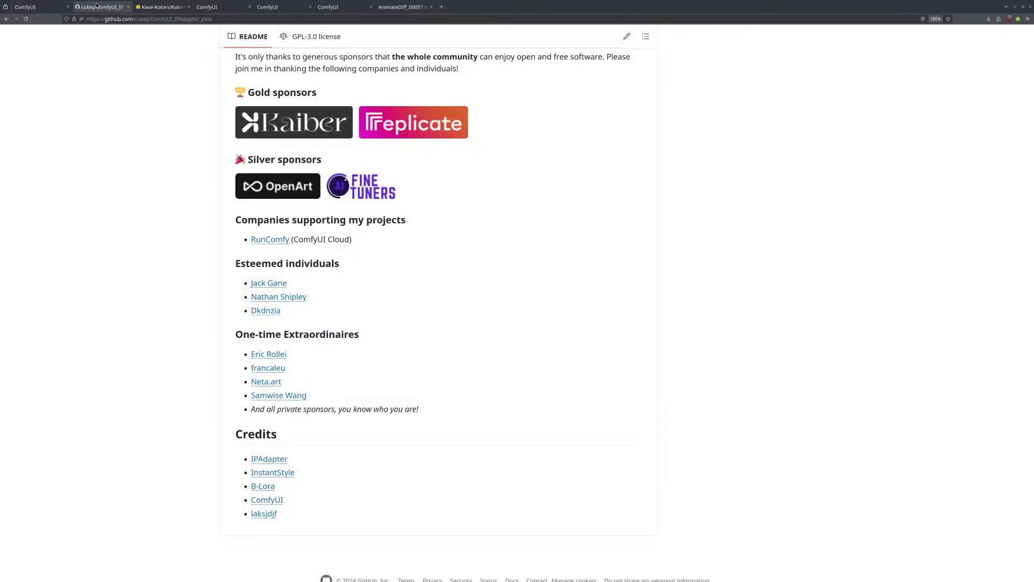
scroll(519, 245, "up", 20)
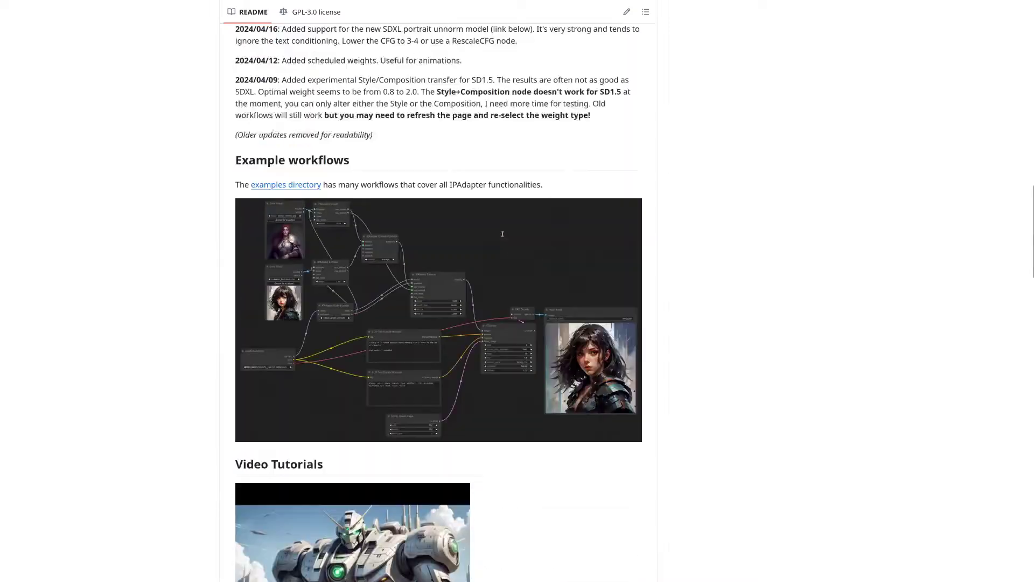
scroll(492, 209, "up", 15)
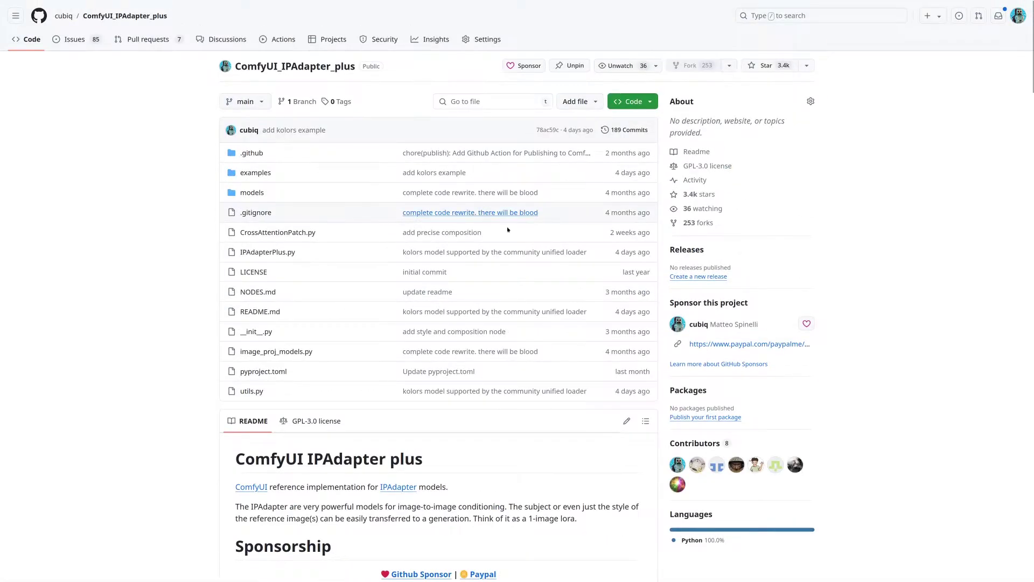
scroll(557, 270, "down", 20)
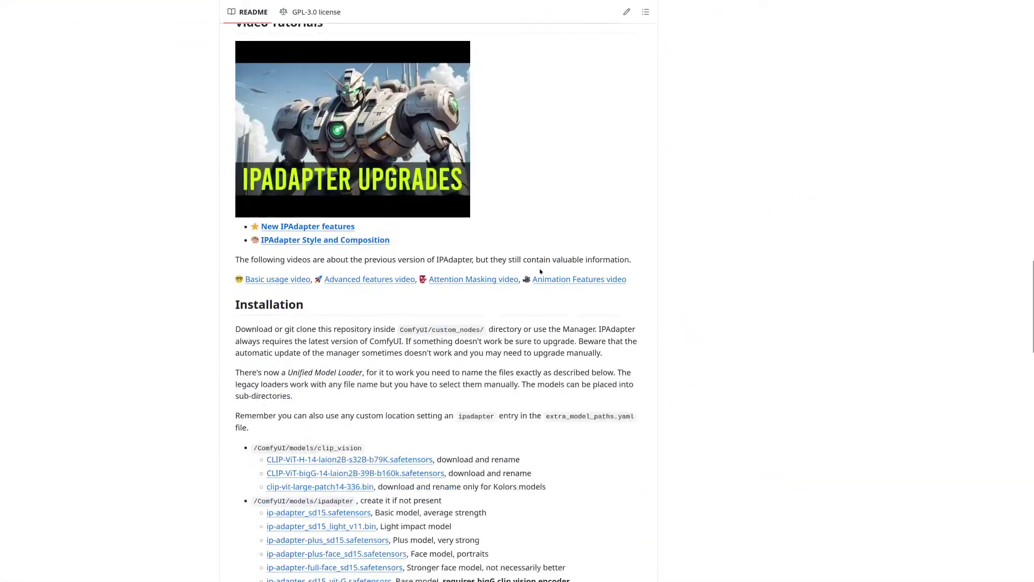
scroll(539, 272, "down", 10)
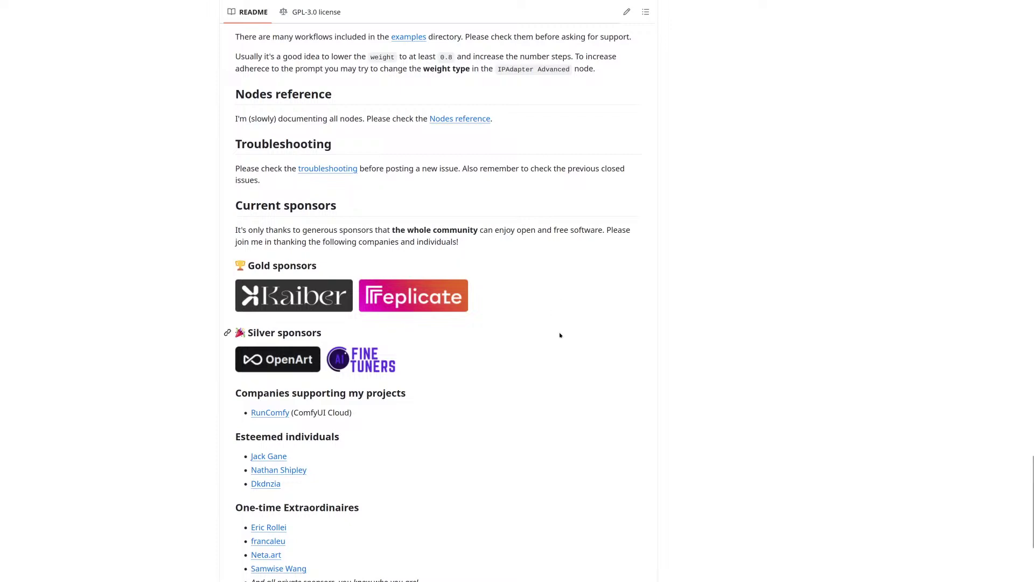
scroll(547, 332, "down", 1)
scroll(547, 331, "up", 1)
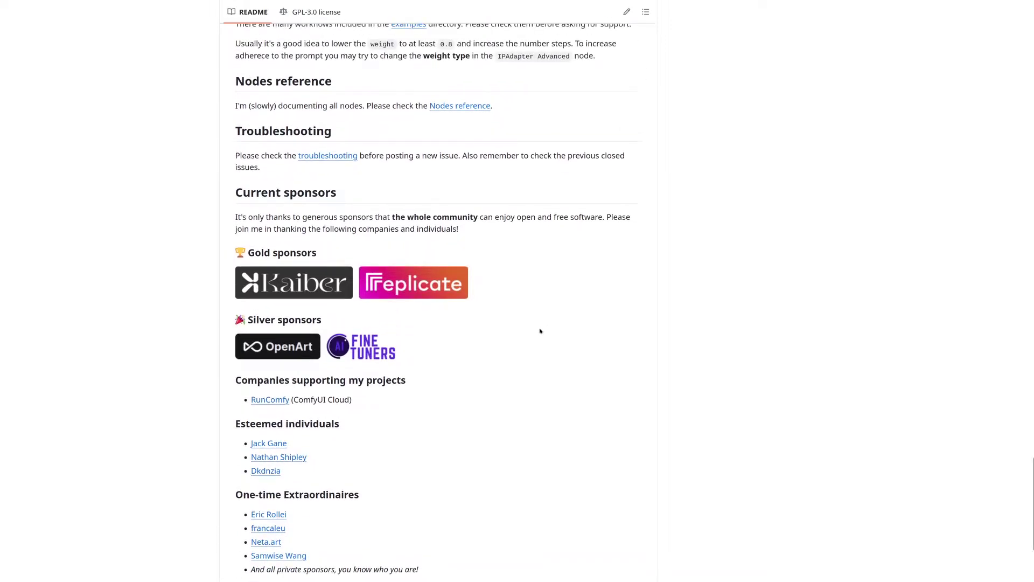
scroll(538, 331, "down", 1)
scroll(538, 330, "down", 1)
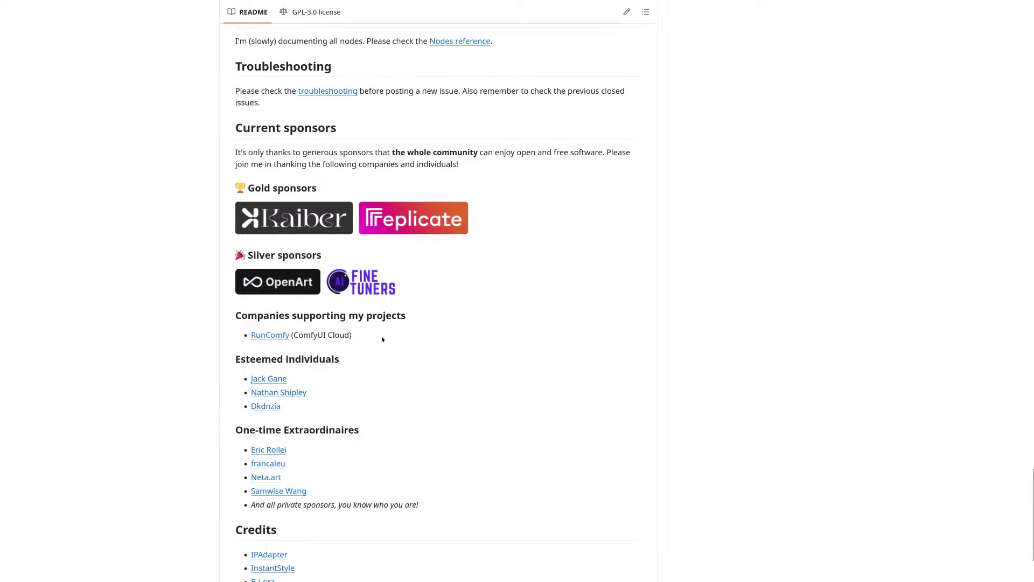
left_click_drag(381, 338, 210, 173)
left_click(550, 358)
Review the README's Sponsorship section and its list of important updates
scroll(550, 358, "up", 20)
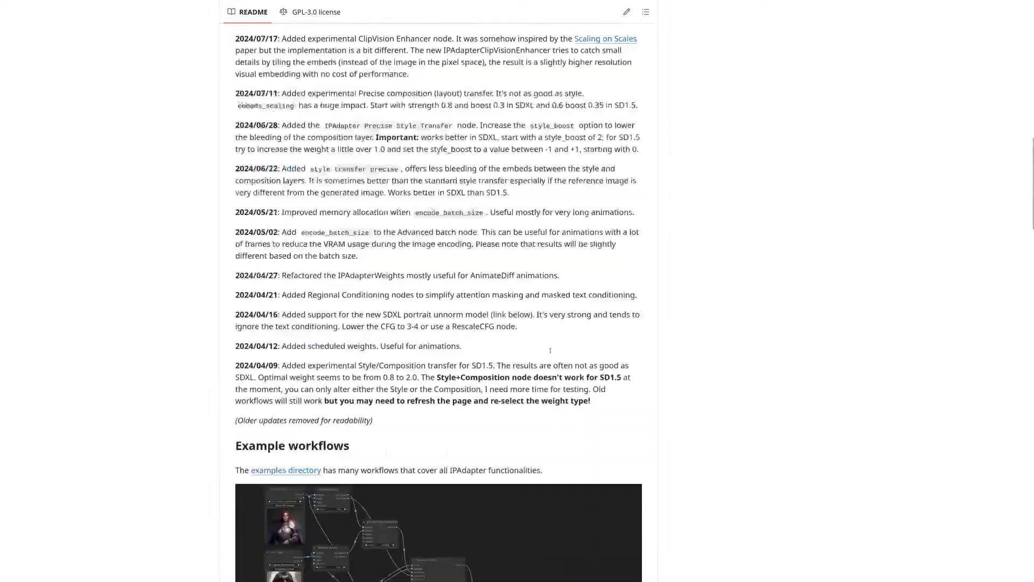
scroll(549, 353, "down", 5)
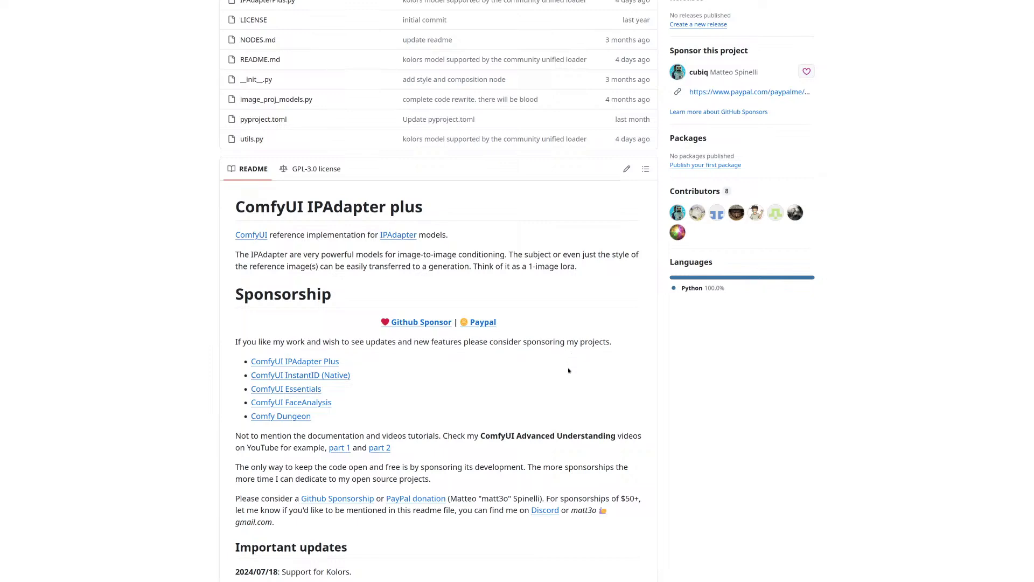
scroll(568, 370, "up", 5)
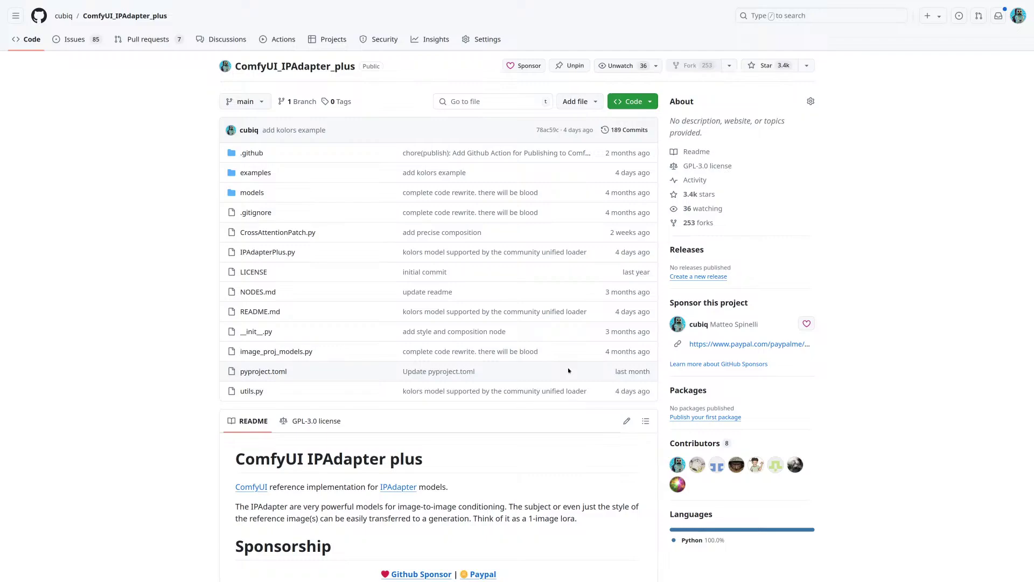
scroll(539, 404, "down", 20)
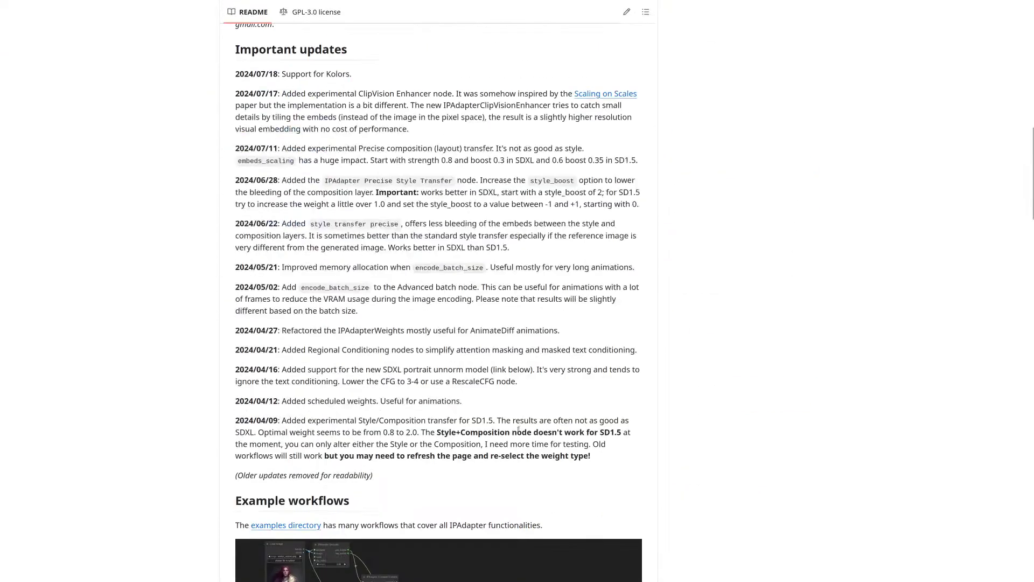
Examine the ComfyUI_IPAdapter_plus README, covering the sponsorship section, important updates, model download lists and current sponsors
scroll(515, 430, "down", 15)
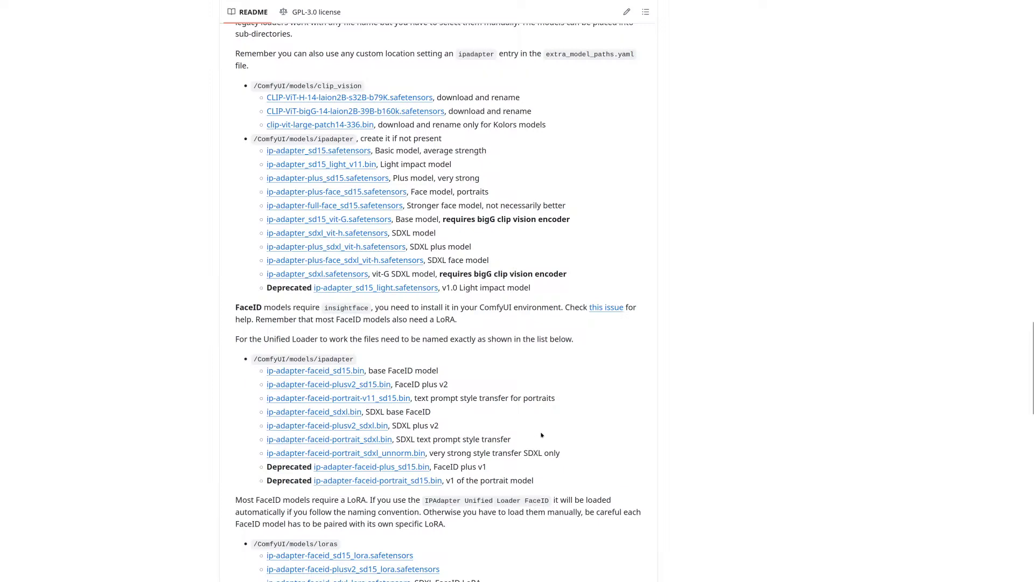
scroll(541, 435, "down", 10)
scroll(542, 435, "down", 4)
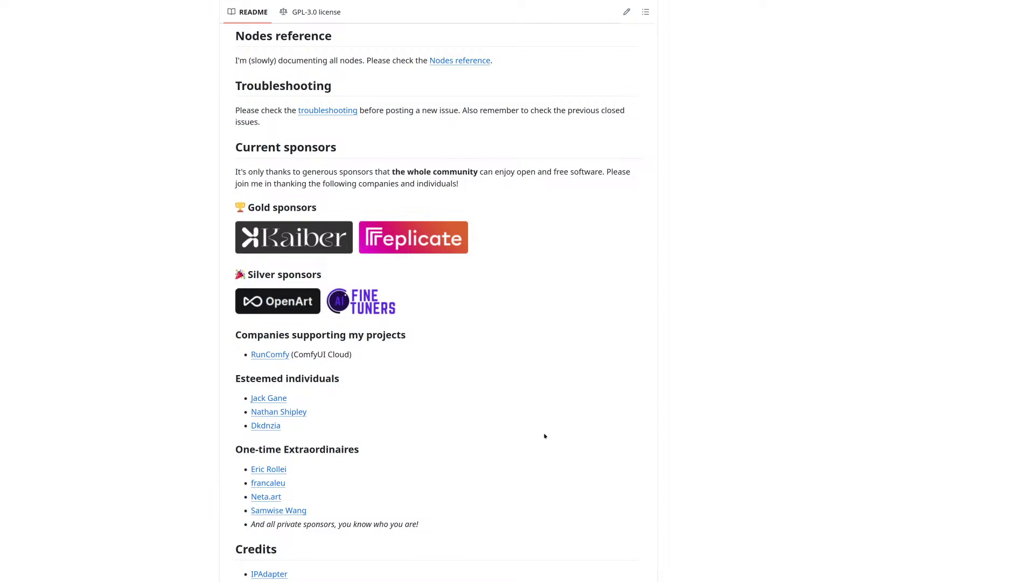
scroll(544, 438, "up", 20)
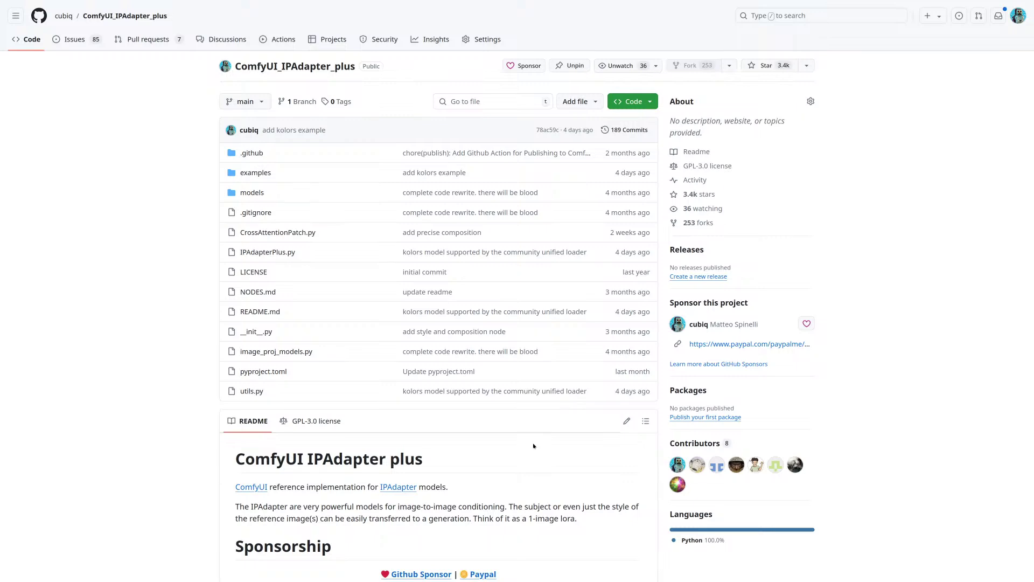
scroll(533, 446, "down", 8)
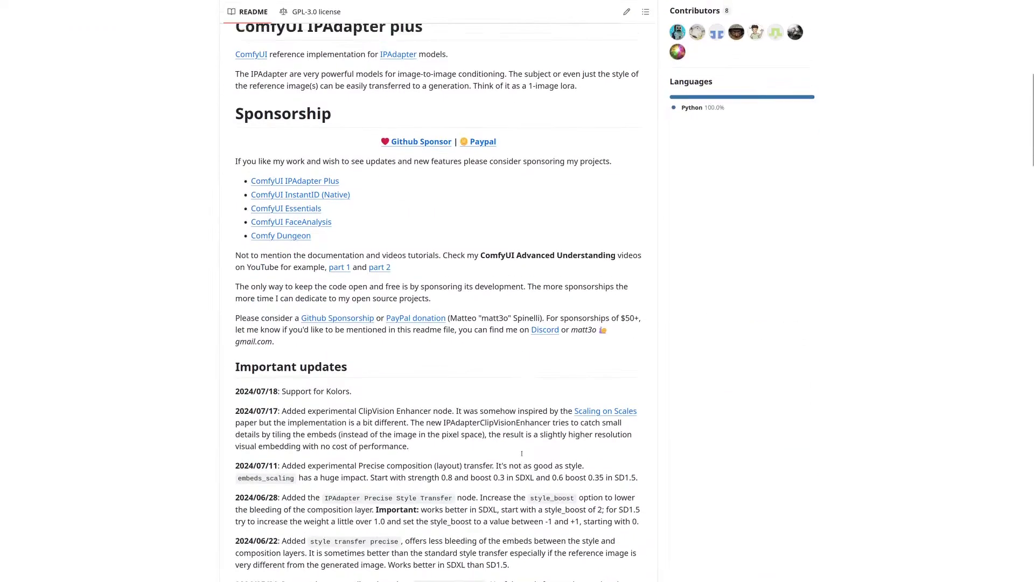
scroll(522, 454, "up", 3)
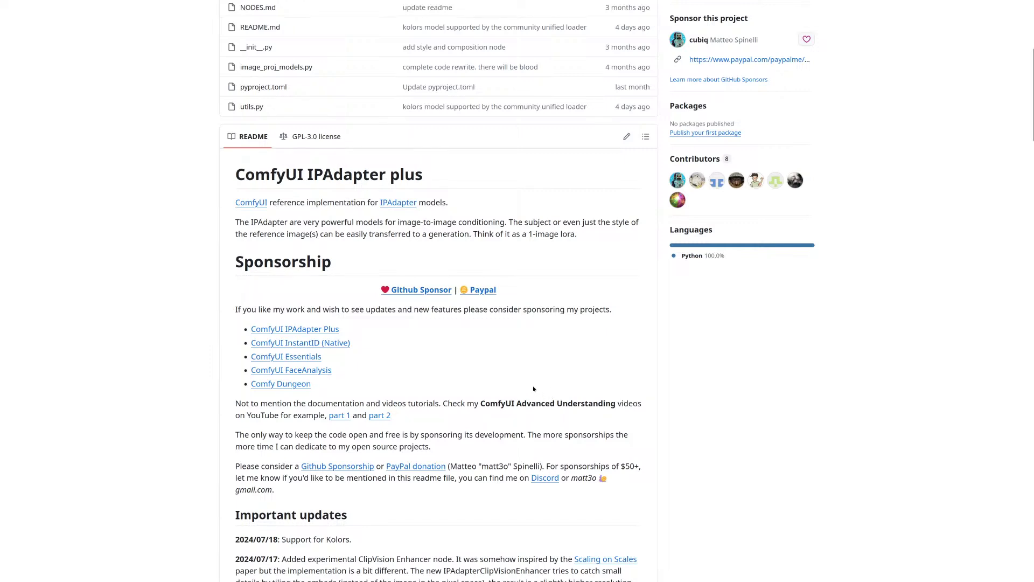
scroll(541, 390, "up", 1)
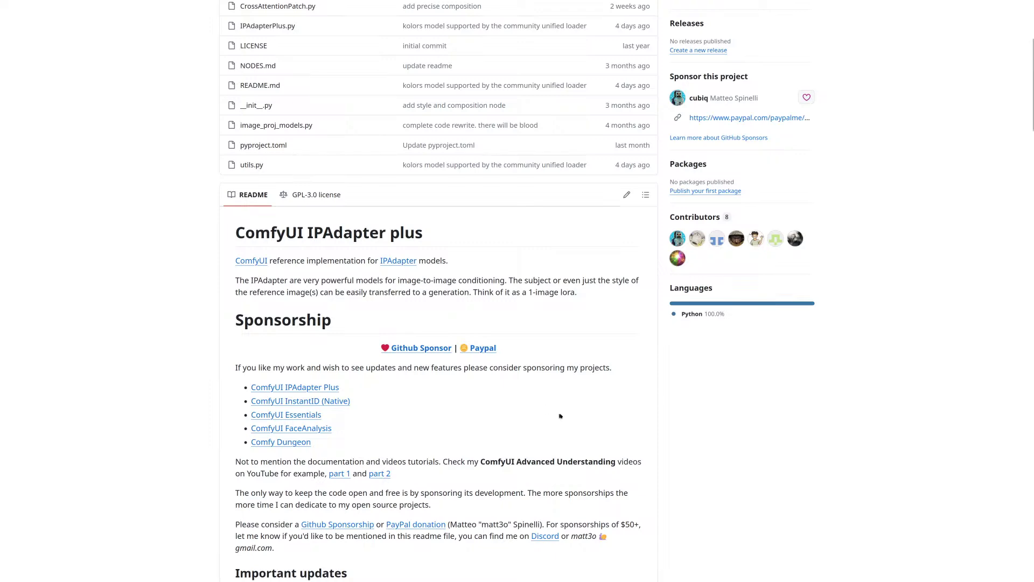
scroll(561, 414, "up", 3)
scroll(563, 417, "down", 5)
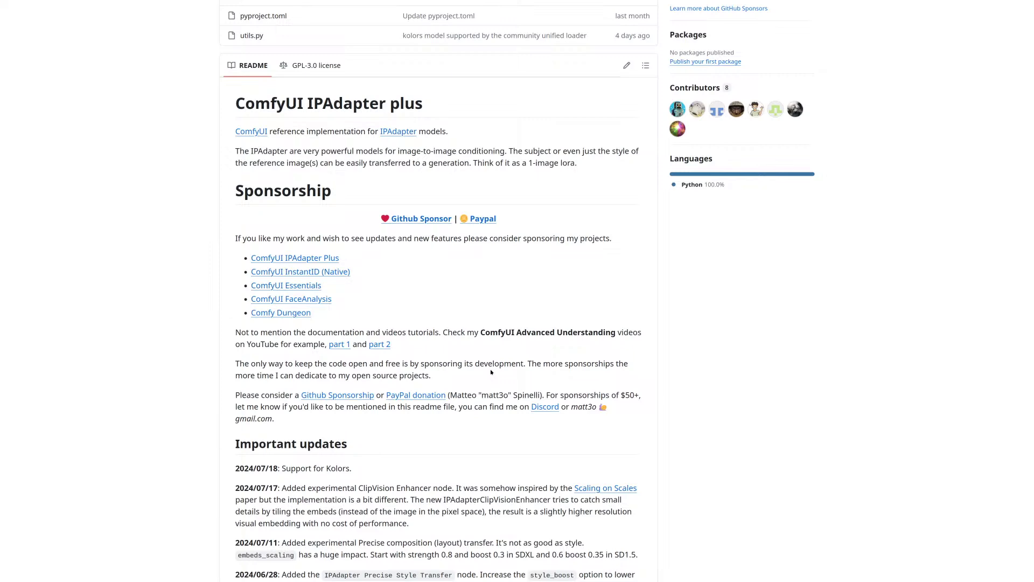
scroll(491, 371, "up", 4)
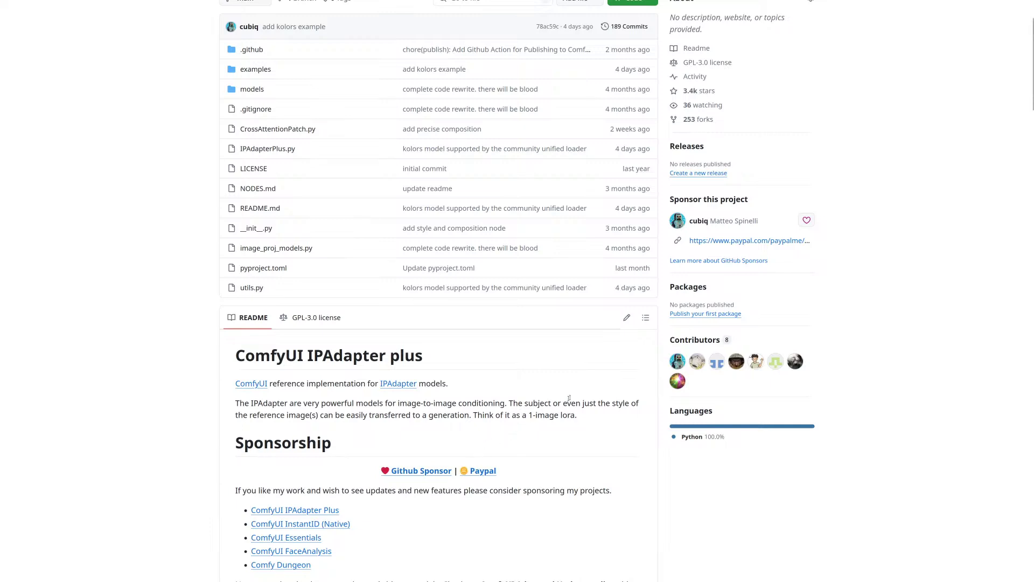
scroll(582, 409, "up", 2)
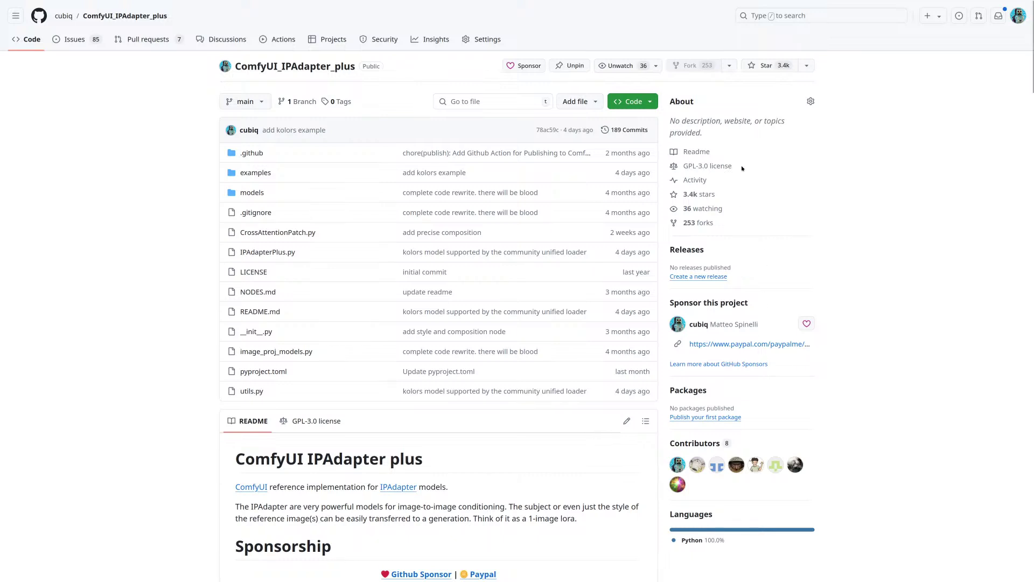
Open the repository's GPL-3.0 license from the About section and view its text
left_click_drag(744, 167, 679, 167)
left_click(716, 168)
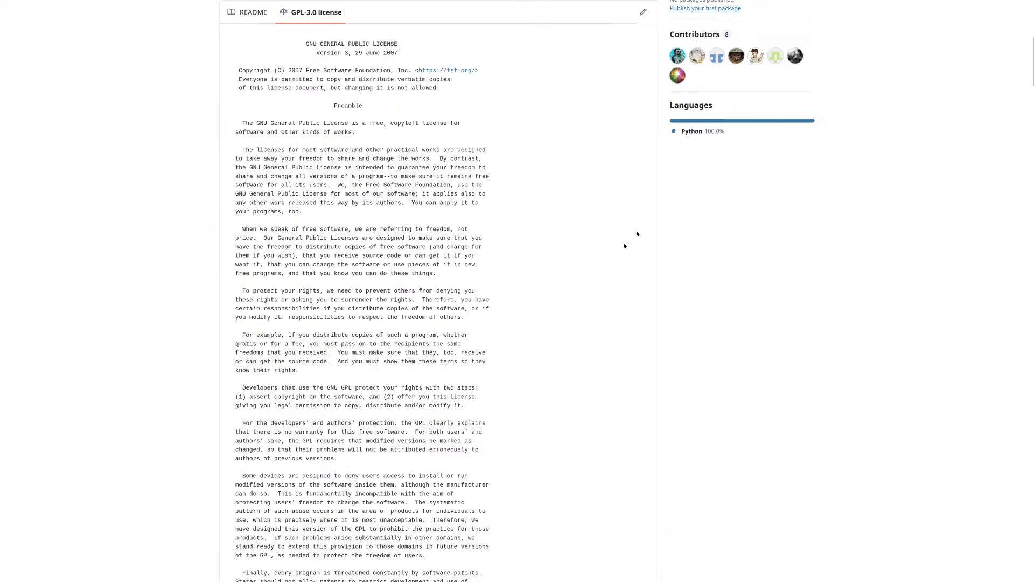
scroll(513, 313, "up", 8)
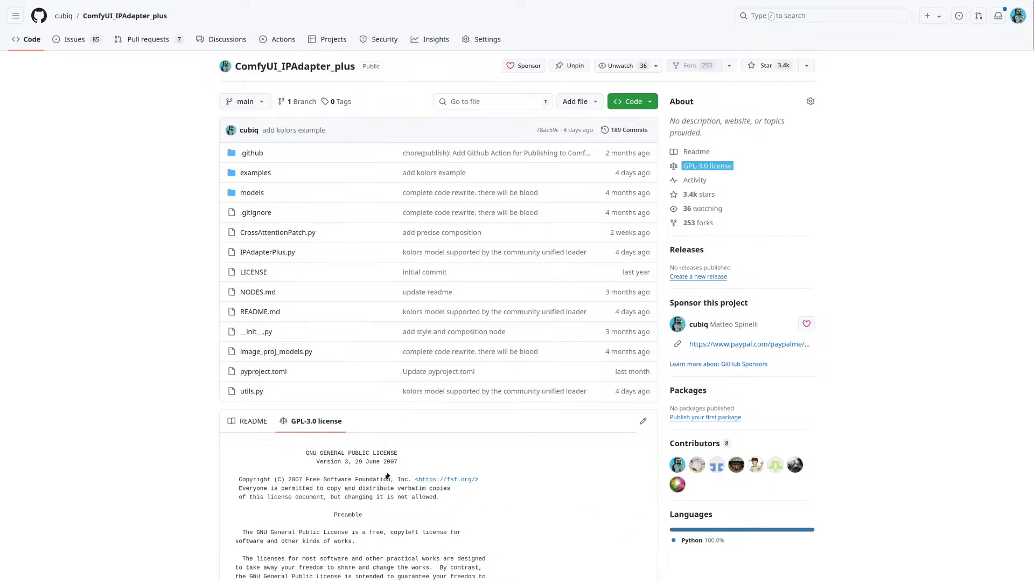
Return to the repository owner's profile and reopen the pinned ComfyUI_IPAdapter_plus repository
key("alt+Left")
scroll(437, 465, "down", 1)
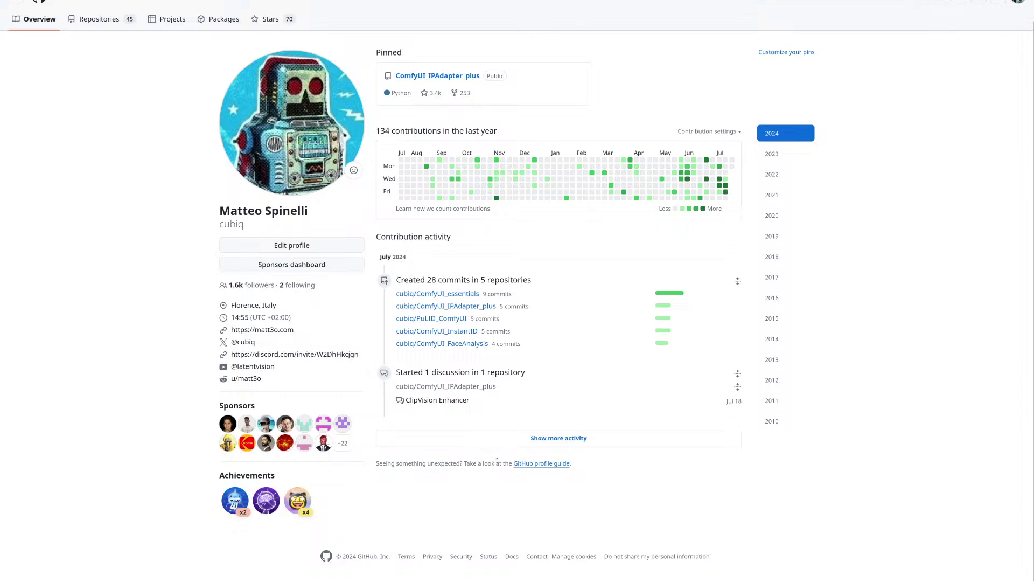
scroll(497, 461, "up", 1)
left_click(438, 90)
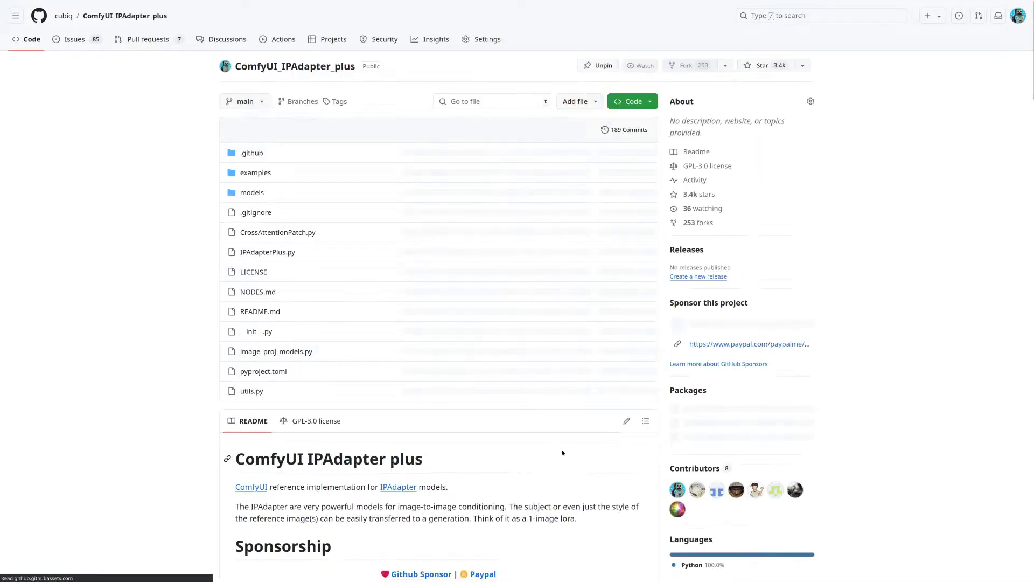
Review the README's sponsorship notes, model lists, troubleshooting section and current sponsors
scroll(545, 449, "down", 5)
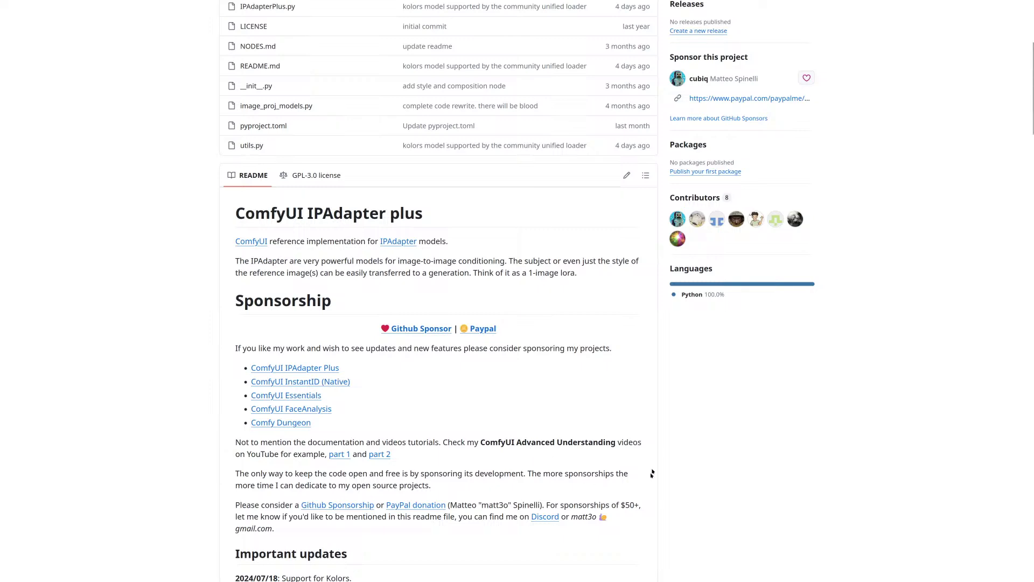
scroll(573, 426, "down", 3)
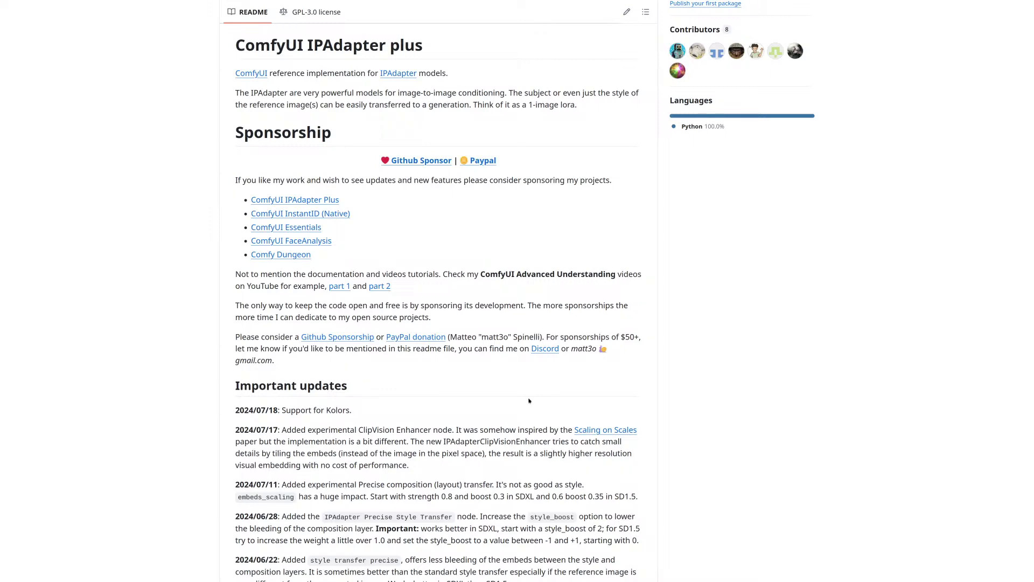
scroll(525, 403, "down", 3)
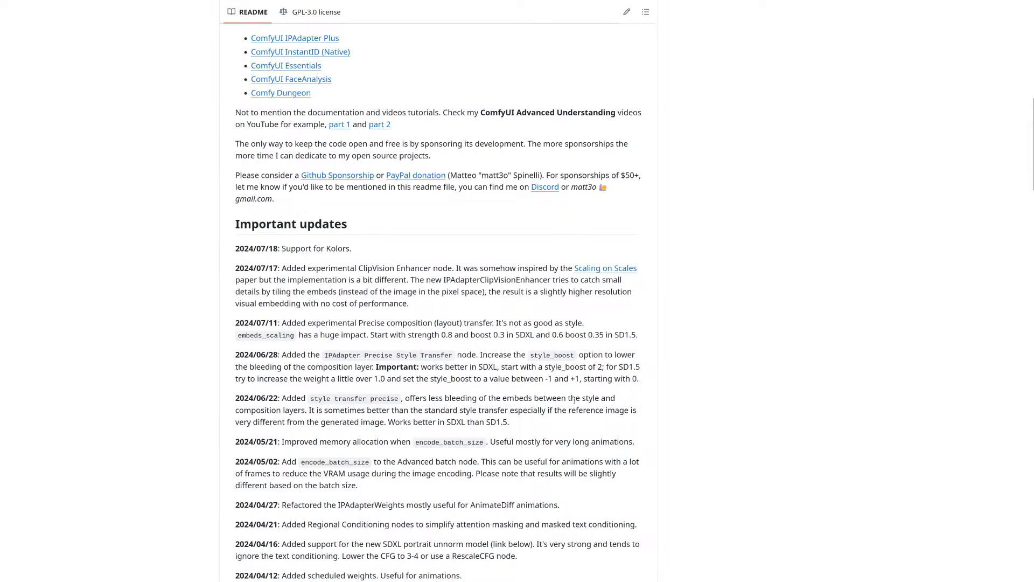
scroll(464, 368, "down", 20)
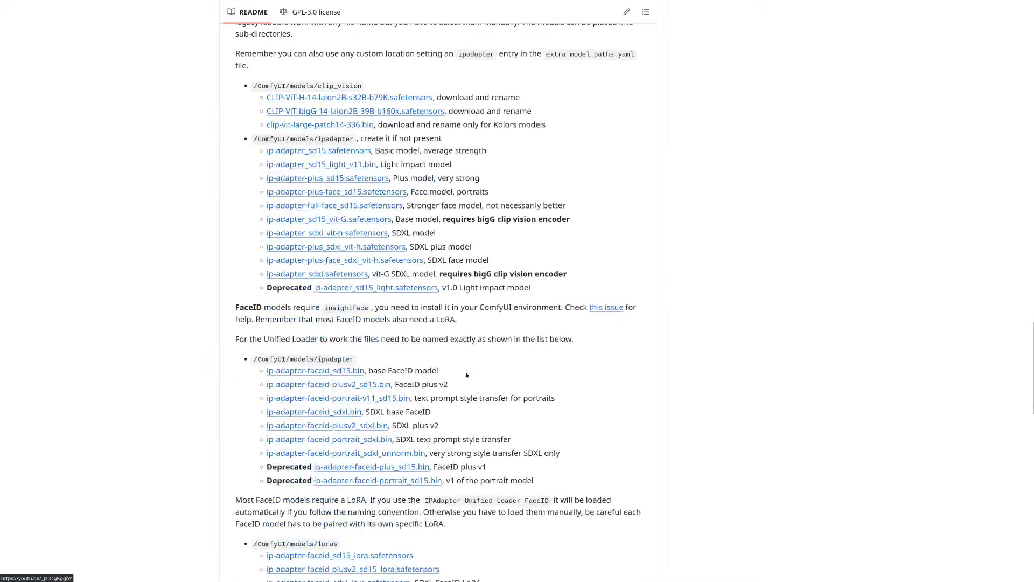
scroll(468, 373, "up", 7)
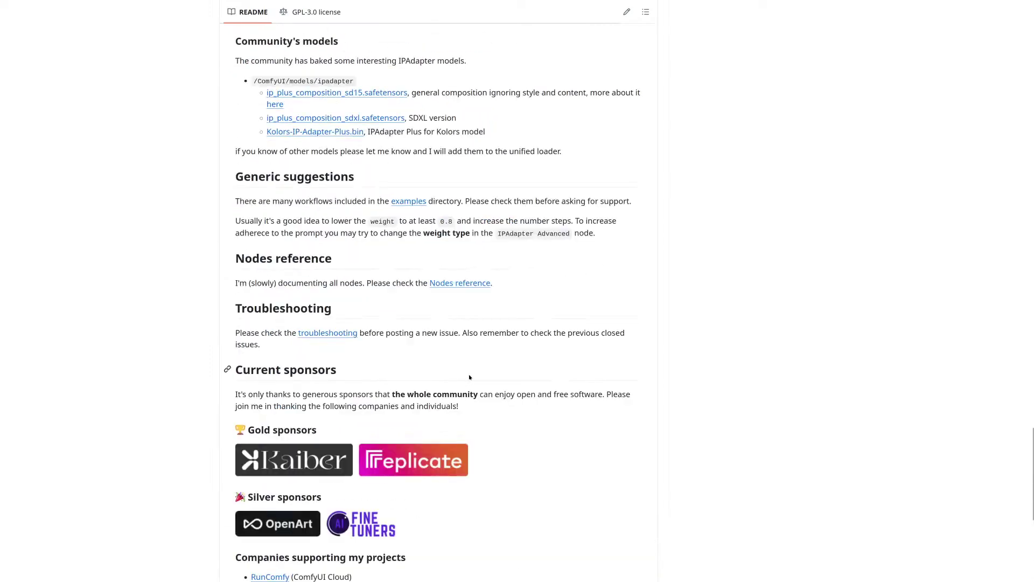
scroll(474, 372, "down", 5)
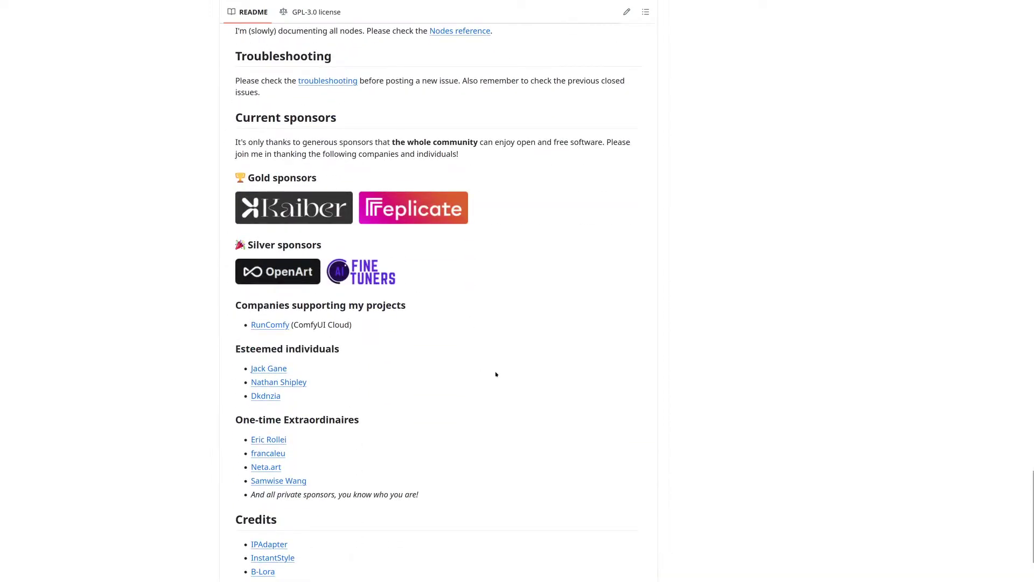
scroll(495, 374, "up", 6)
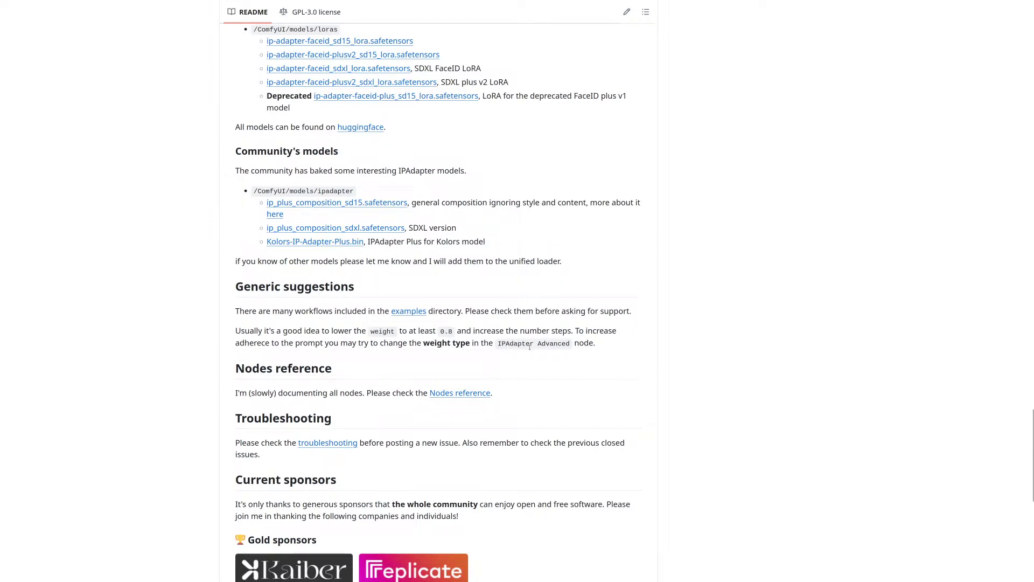
scroll(497, 374, "up", 20)
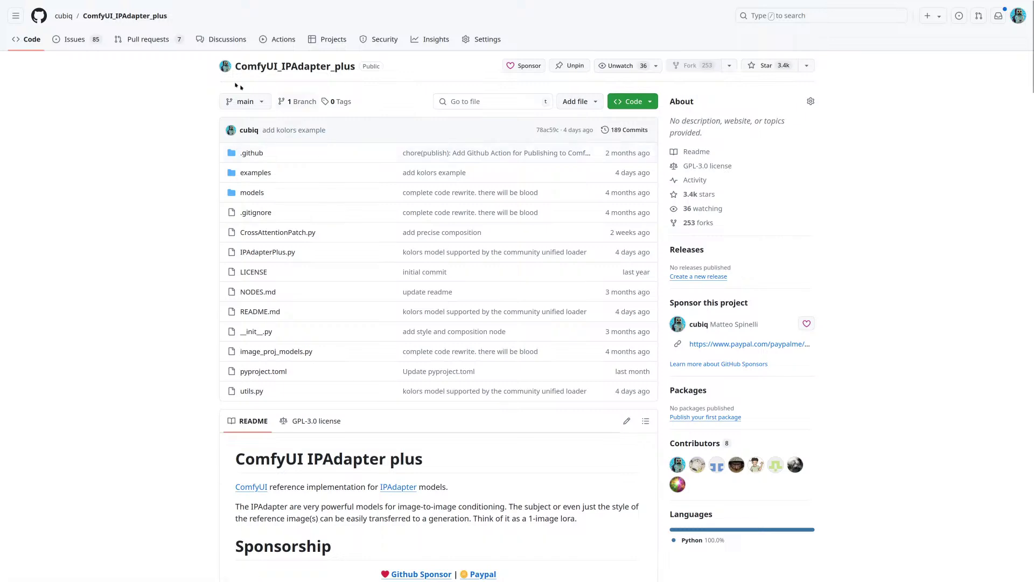
scroll(376, 307, "down", 20)
scroll(376, 307, "up", 3)
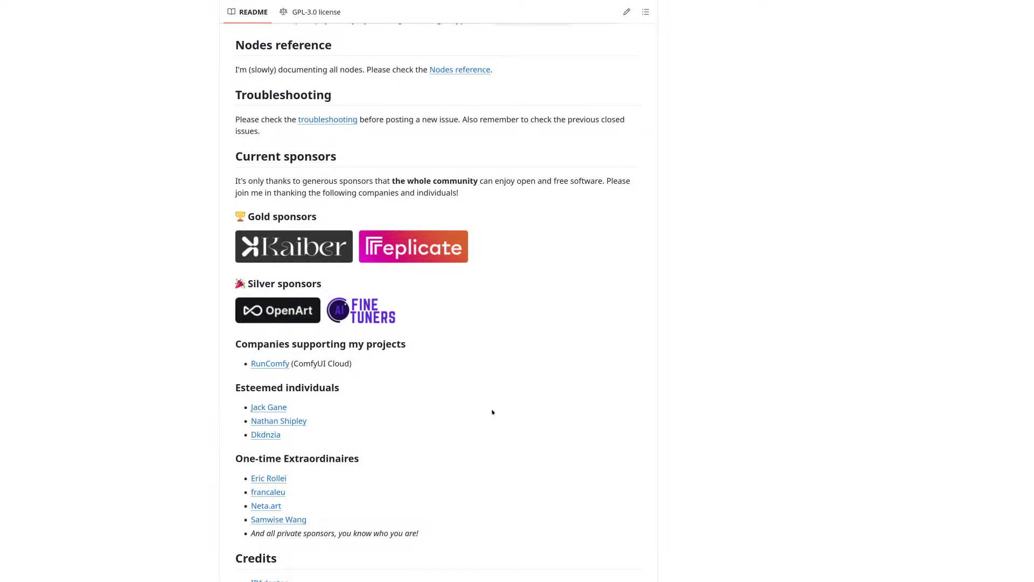
Highlight the gold and silver sponsors and supporting companies, and open the RunComfy website from that list
left_click_drag(374, 365, 246, 216)
left_click(335, 221)
left_click_drag(353, 364, 249, 364)
left_click(296, 373)
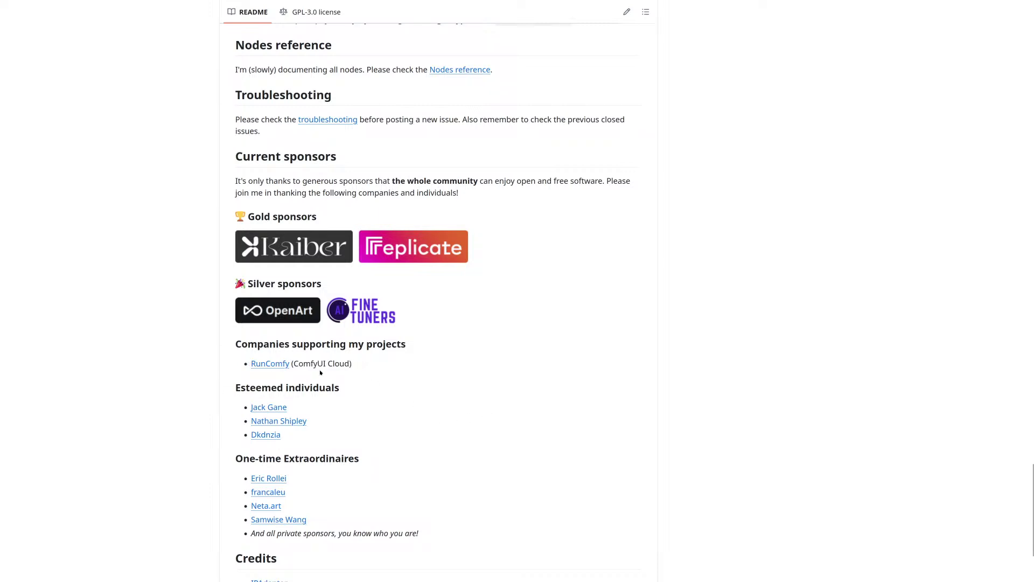
left_click(278, 368)
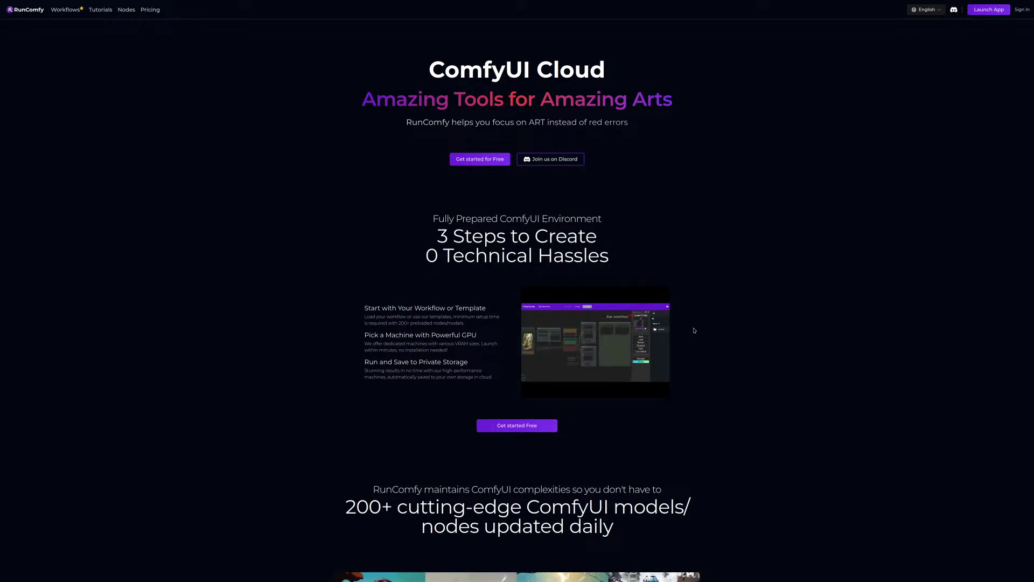
Switch to the already open Kwai-Kolors/Kolors model page on Hugging Face and show it full screen
key("F11")
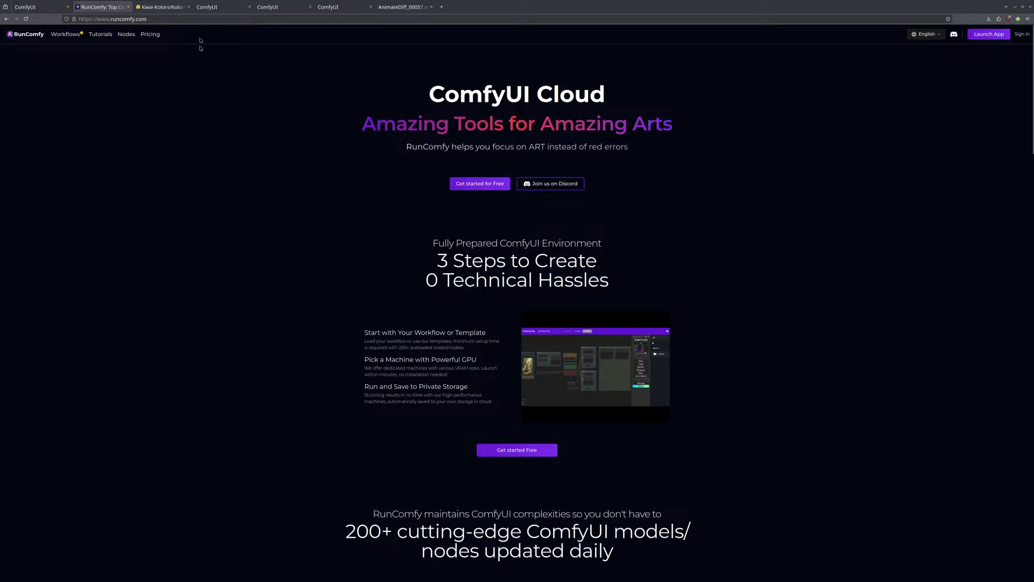
left_click(170, 7)
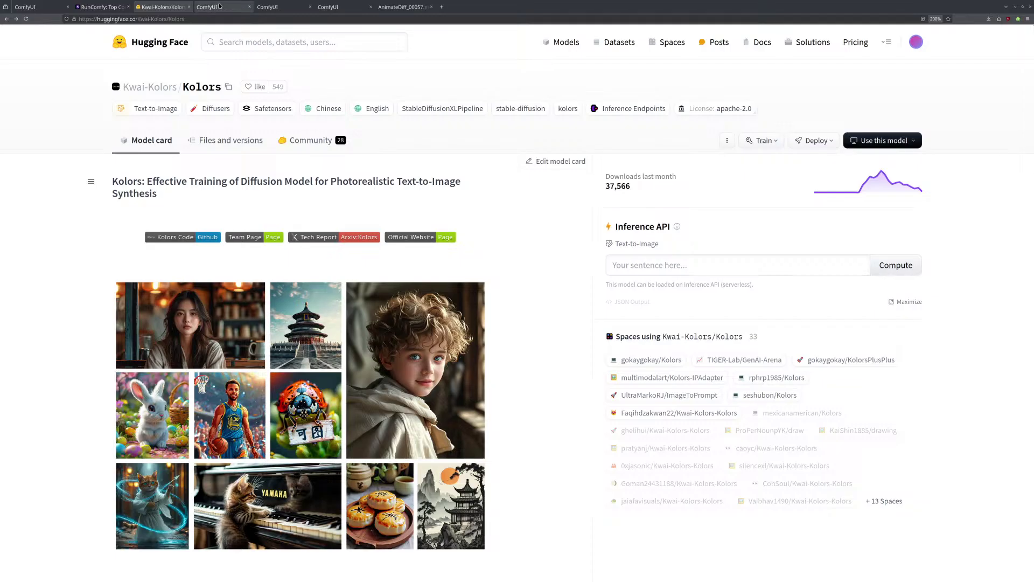
key("F11")
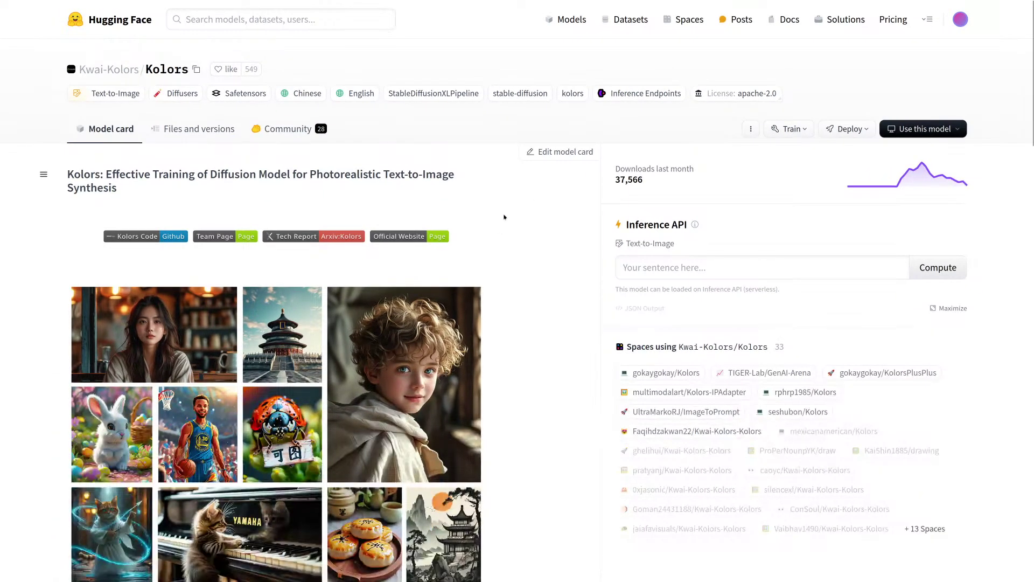
Read the Kolors model card's introduction and highlight the words "Chinese and English" in it
scroll(504, 216, "down", 4)
scroll(506, 216, "up", 2)
scroll(508, 215, "down", 2)
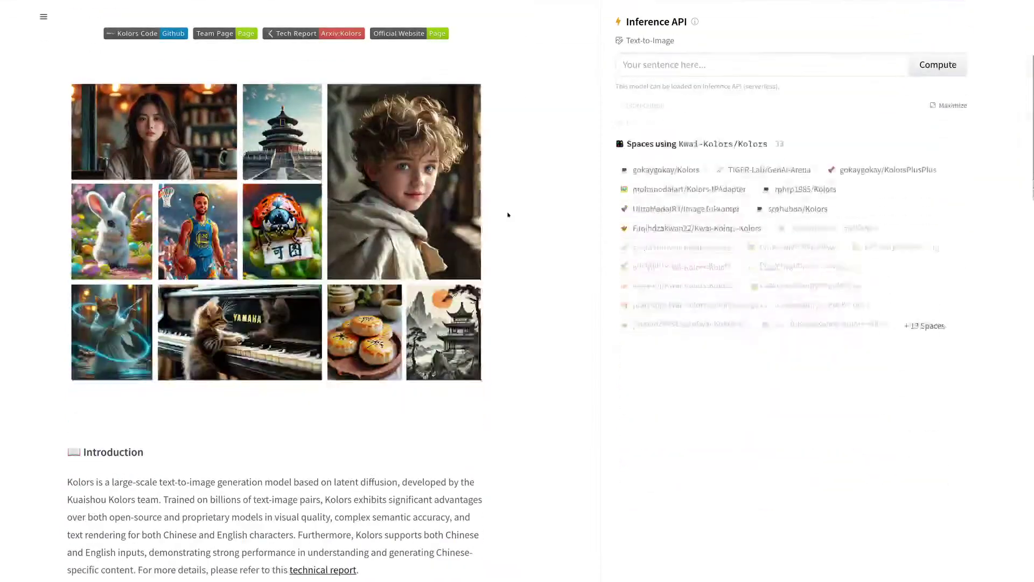
scroll(508, 215, "down", 5)
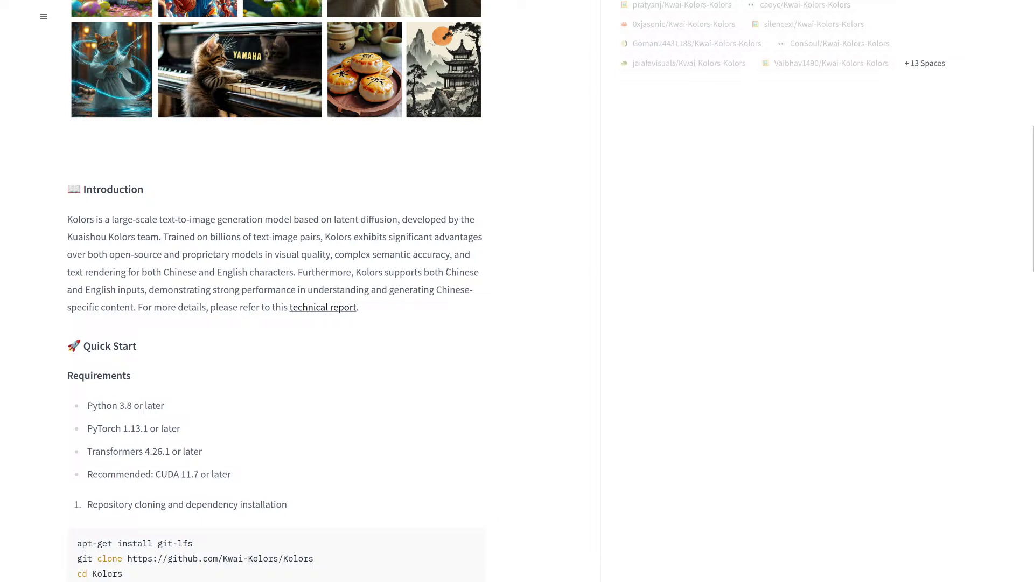
left_click_drag(447, 272, 118, 289)
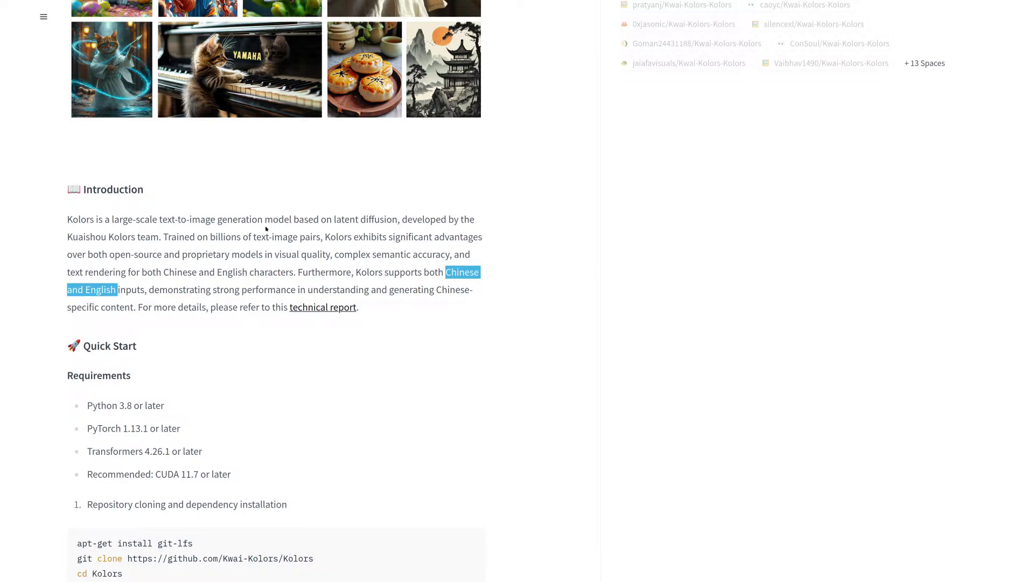
Examine the Kolors model card from the sample images through Quick Start to the License section
scroll(382, 327, "up", 9)
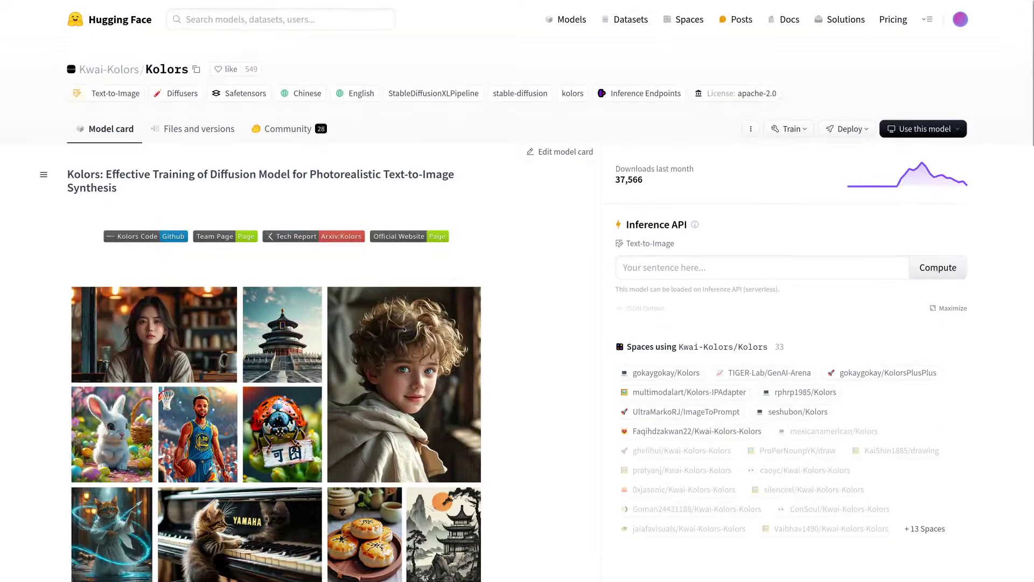
scroll(394, 315, "down", 11)
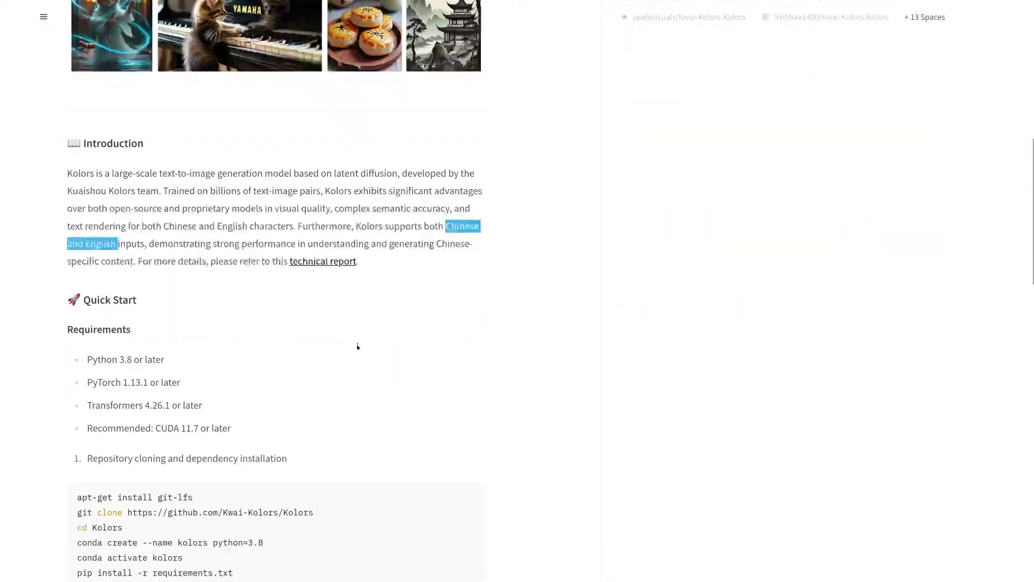
scroll(335, 331, "up", 11)
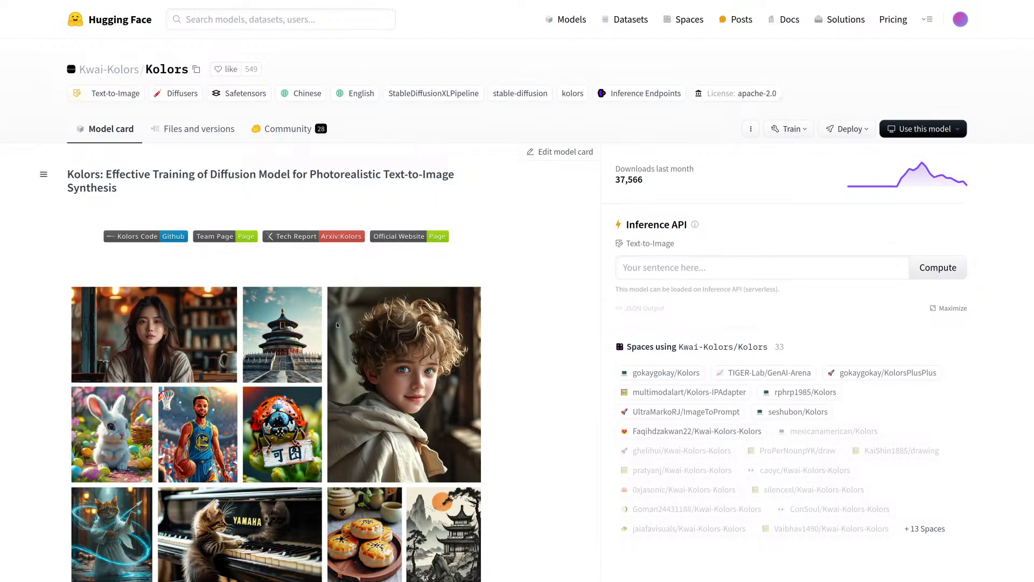
scroll(488, 328, "down", 10)
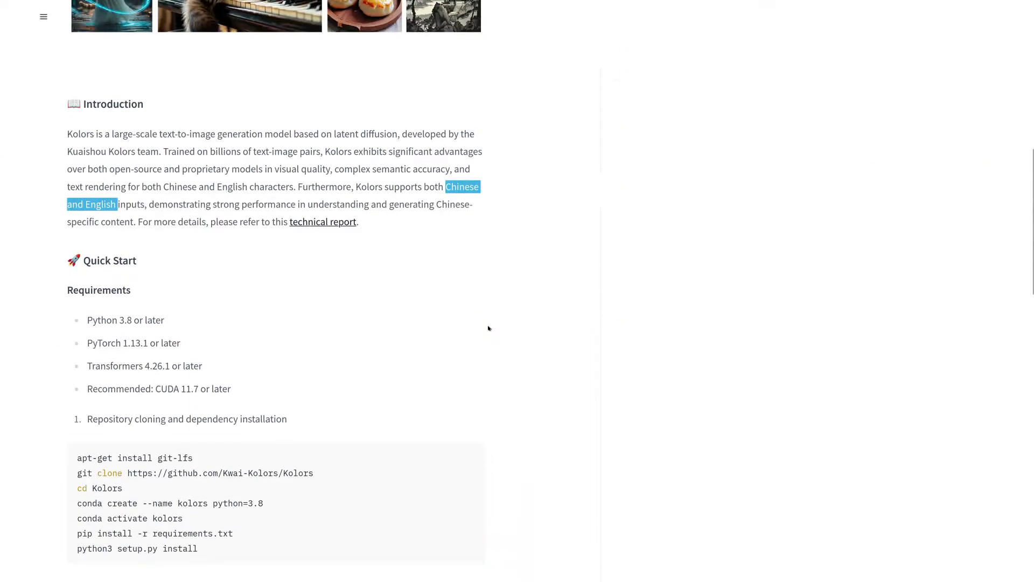
scroll(429, 323, "down", 18)
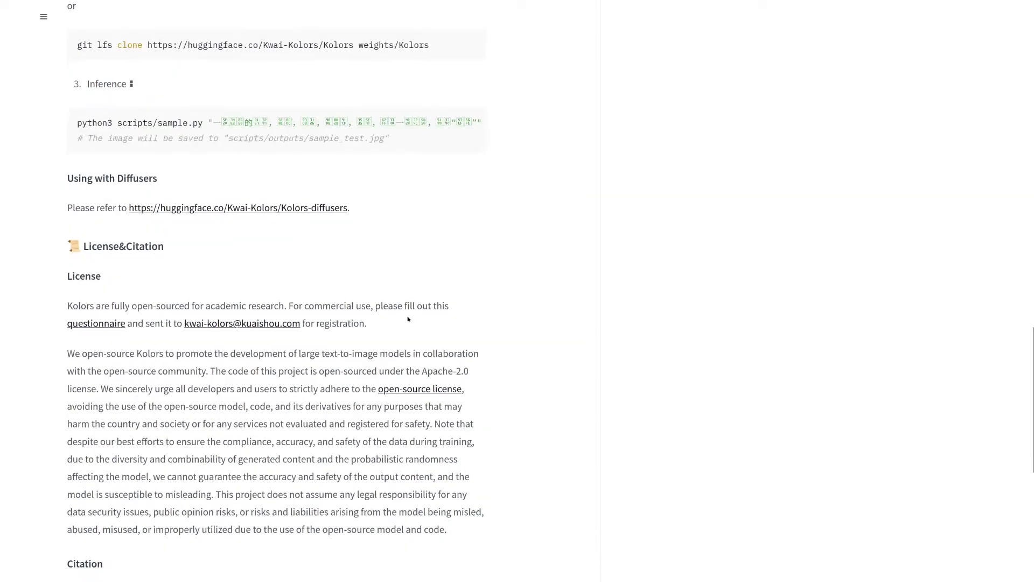
Highlight the License section's opening words, "Kolors are fully open-sourced for academic research. For commercial use"
scroll(398, 329, "up", 7)
scroll(398, 323, "down", 1)
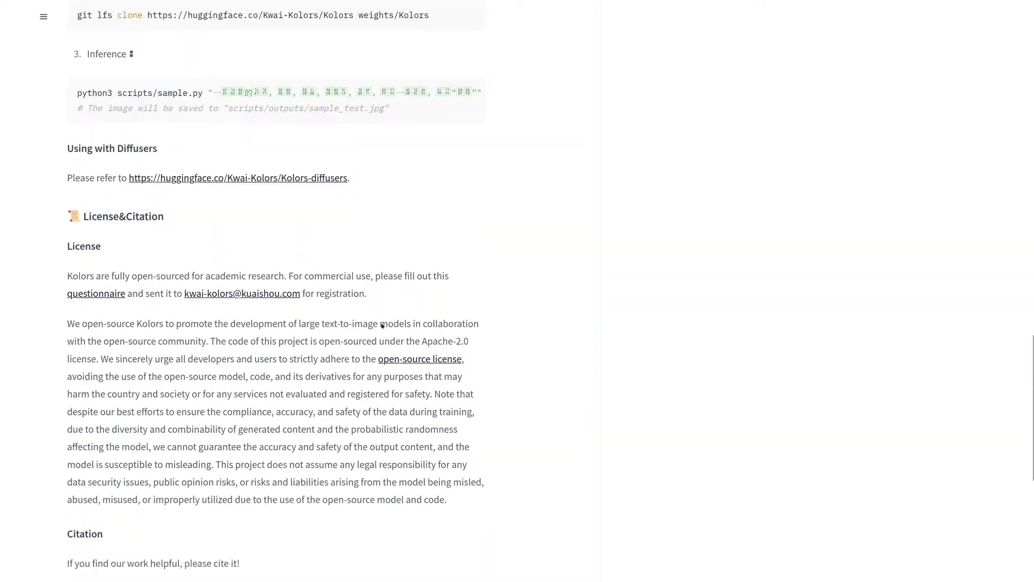
left_click_drag(387, 274, 335, 231)
left_click(359, 231)
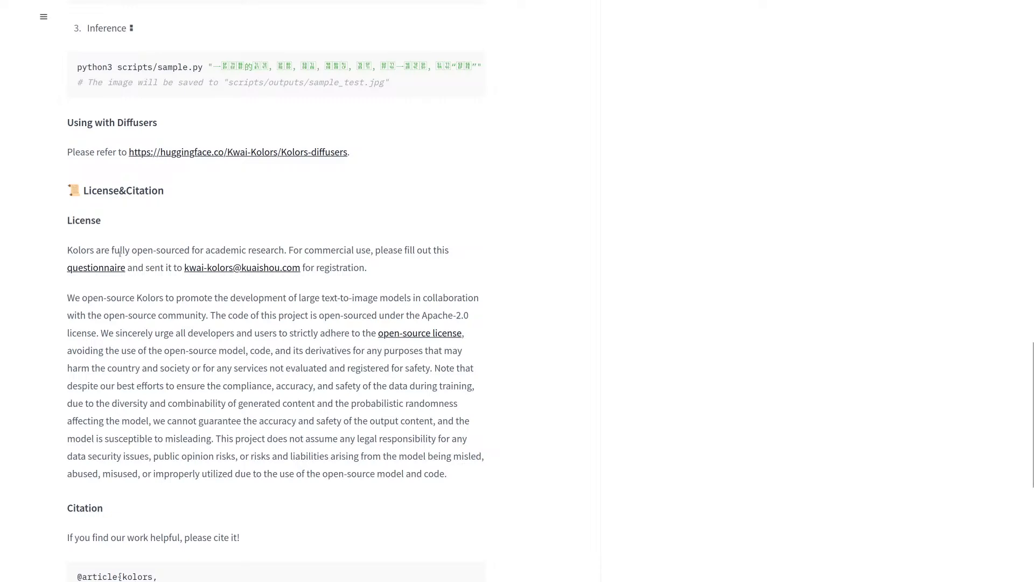
left_click_drag(69, 251, 371, 251)
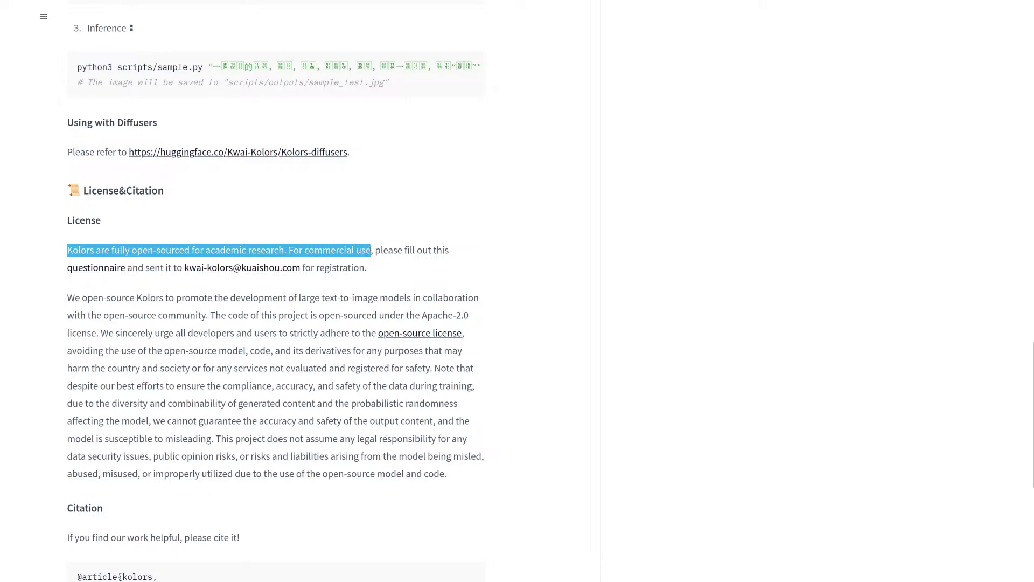
left_click(447, 275)
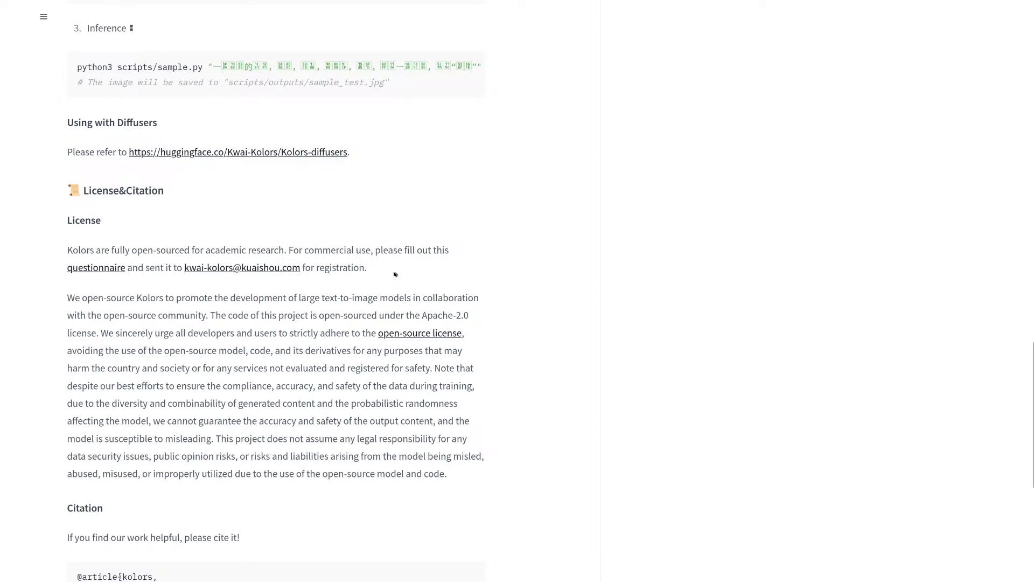
Highlight the License heading together with the full paragraph on academic use and commercial registration
left_click_drag(380, 269, 69, 221)
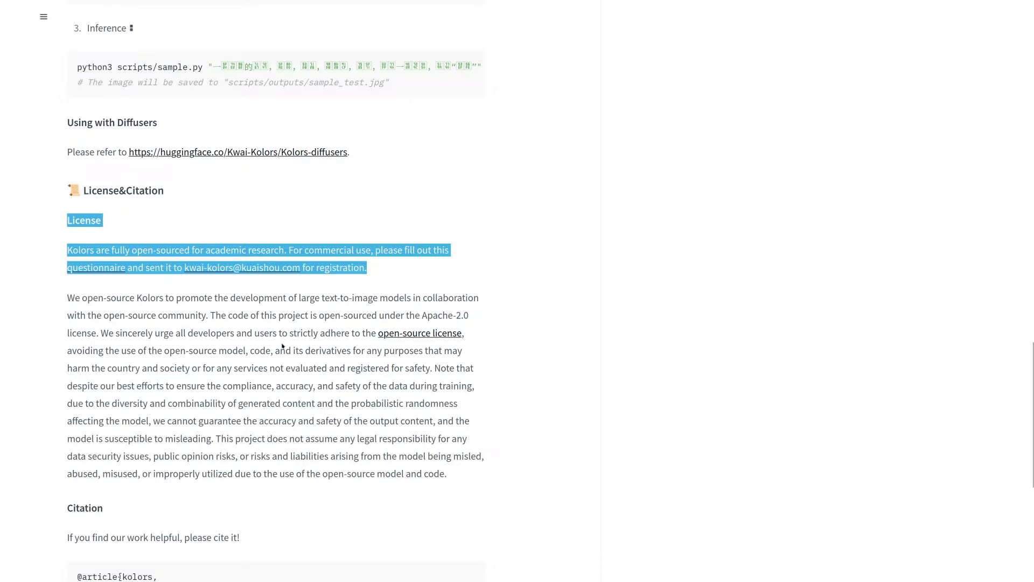
left_click(296, 334)
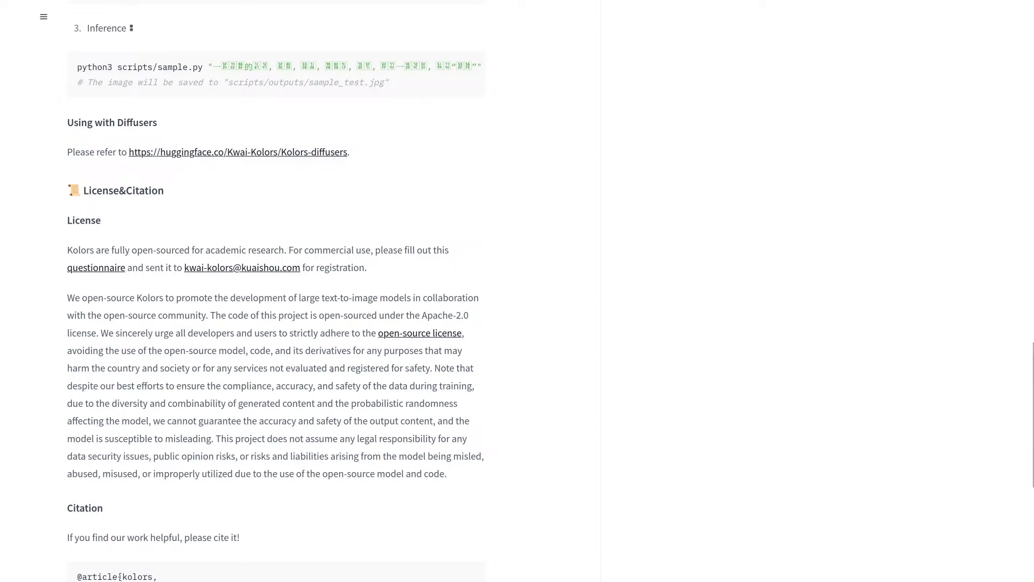
scroll(372, 331, "up", 2)
left_click_drag(368, 345, 58, 298)
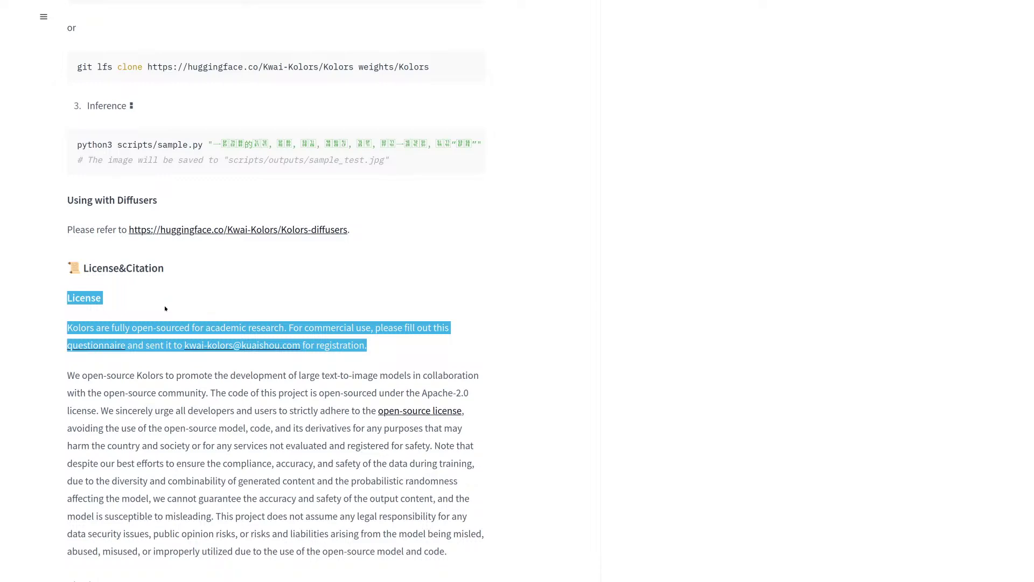
left_click(391, 346)
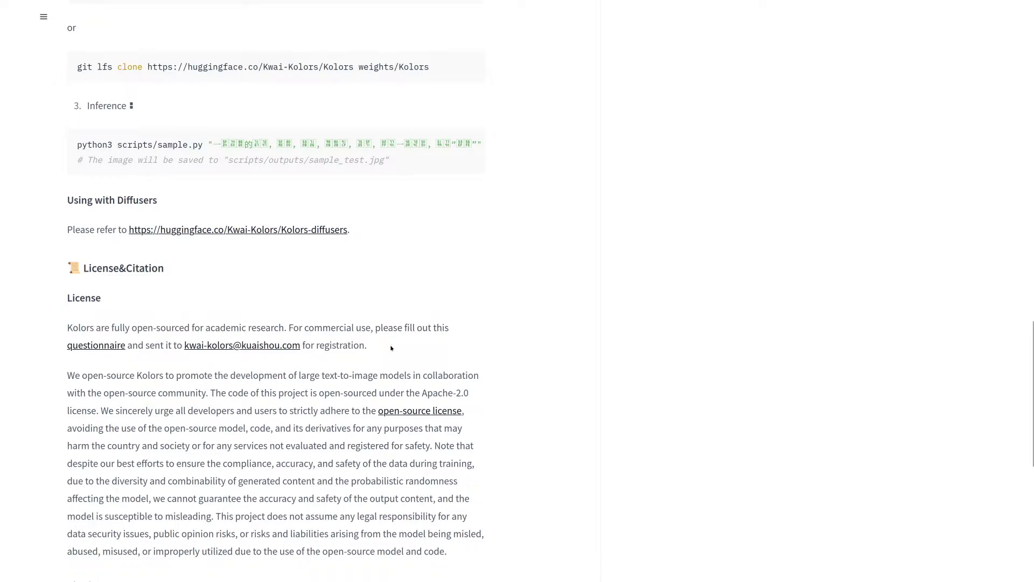
left_click_drag(392, 347, 61, 305)
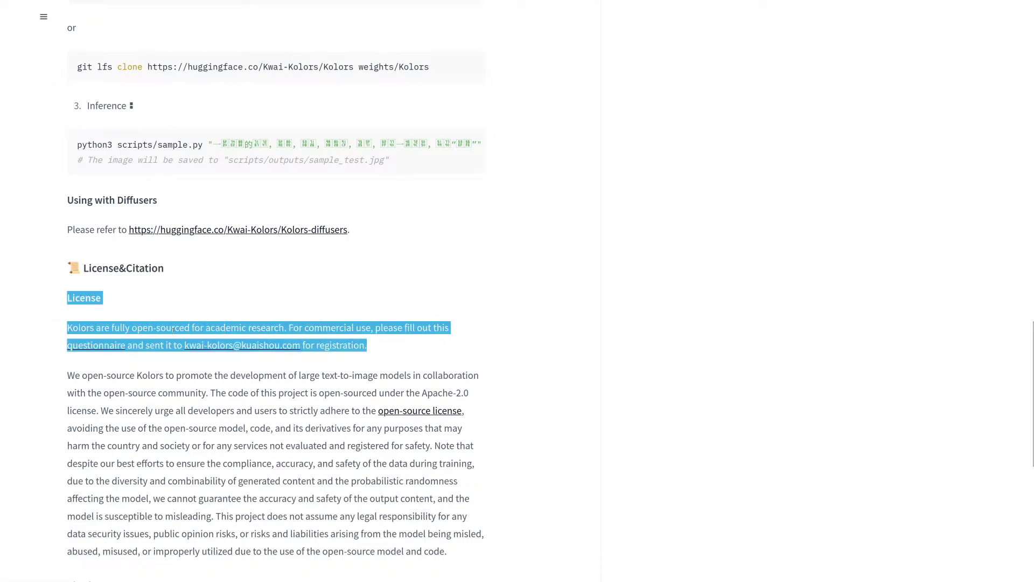
Switch to the already open ComfyUI page with the Kolors IPAdapter workflow and examine it from the loaders to the image preview
scroll(173, 329, "up", 20)
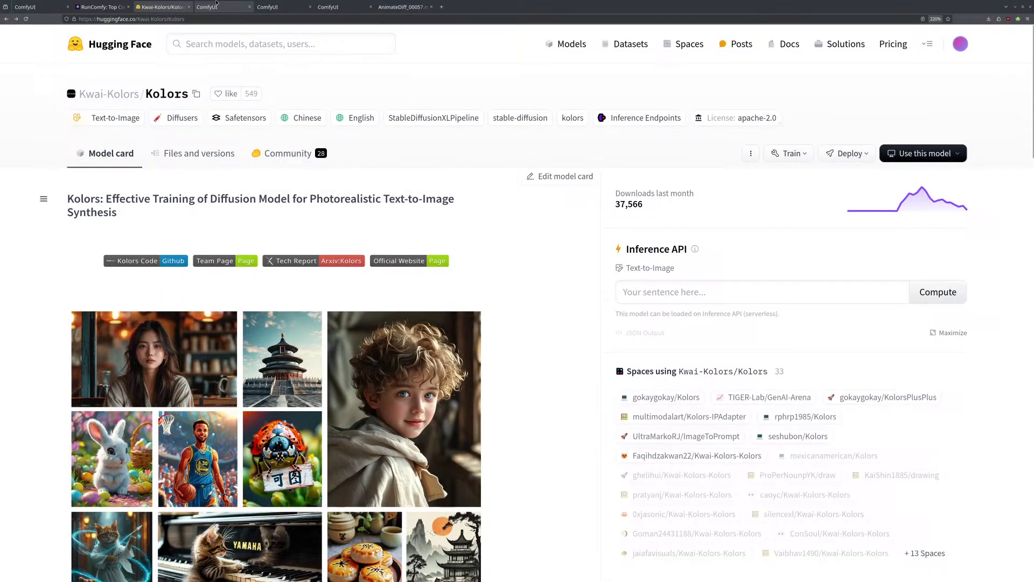
left_click(216, 4)
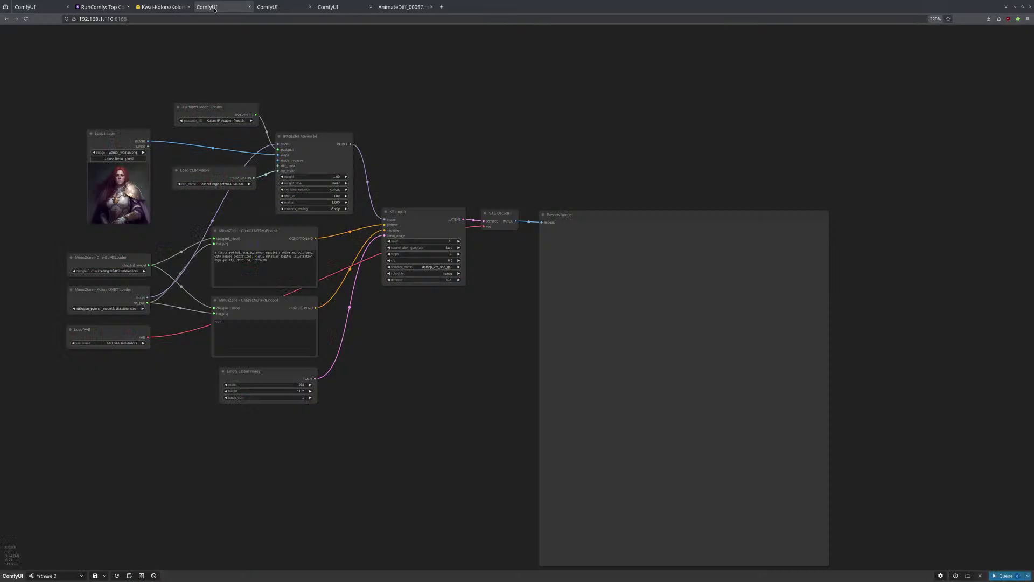
left_click_drag(415, 335, 650, 342)
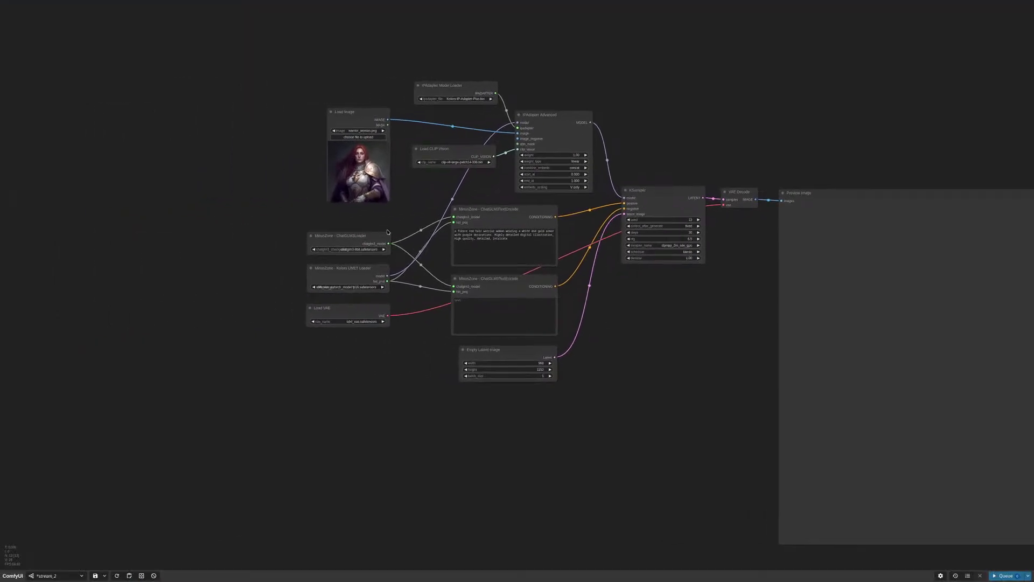
scroll(392, 223, "up", 1)
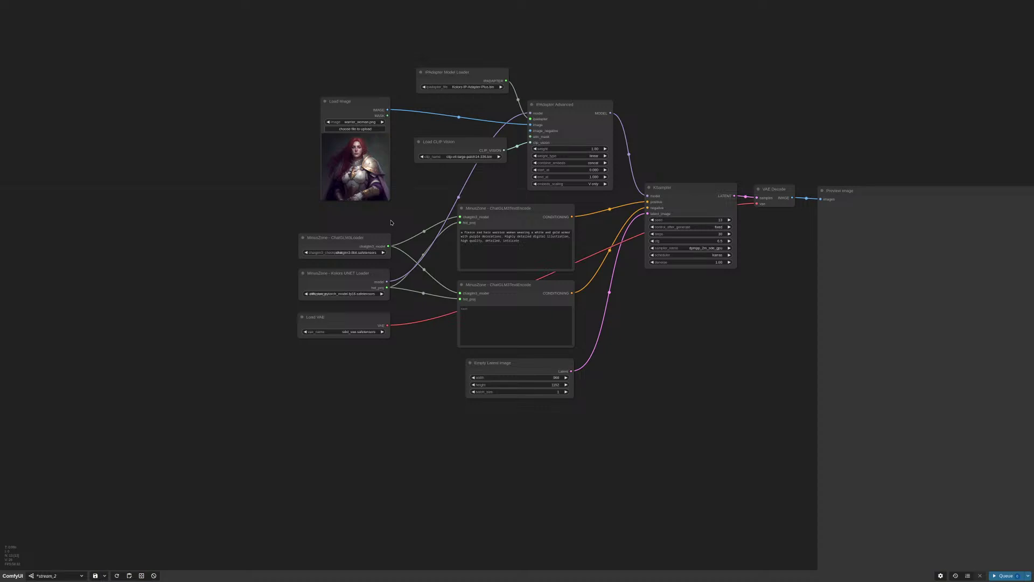
scroll(445, 242, "up", 5)
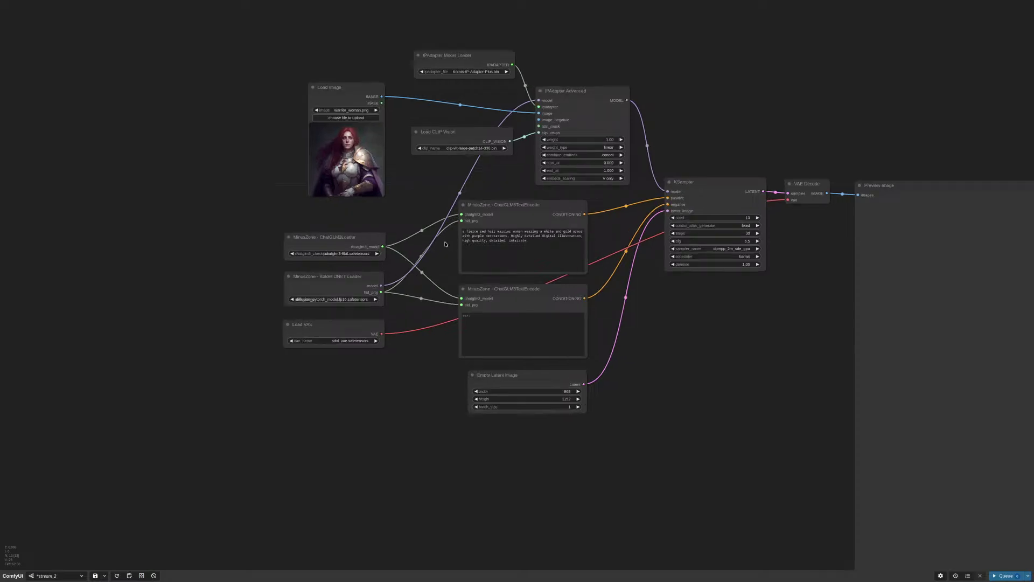
left_click_drag(450, 256, 447, 323)
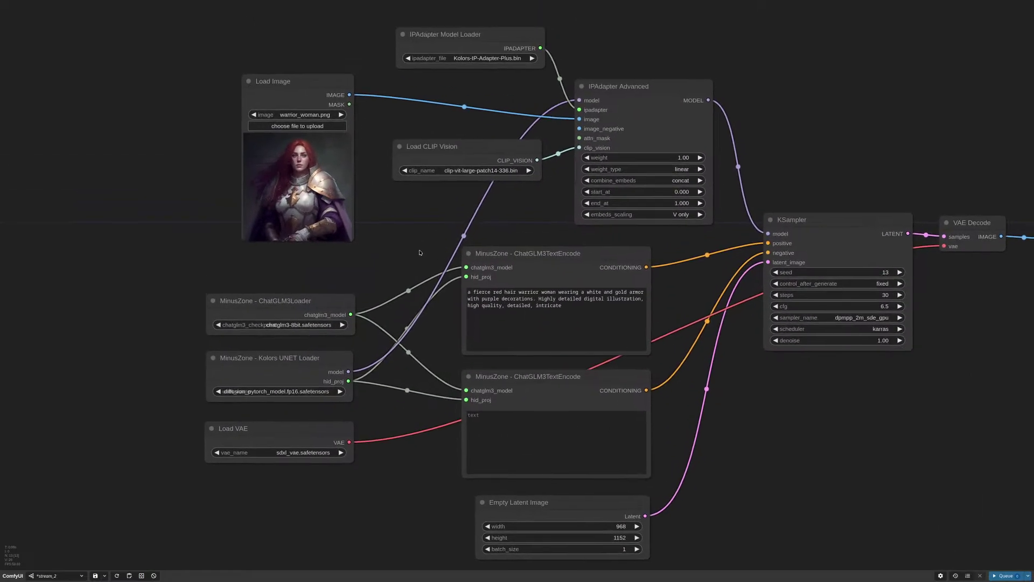
scroll(447, 322, "down", 2)
scroll(657, 335, "down", 2)
left_click_drag(739, 393, 636, 329)
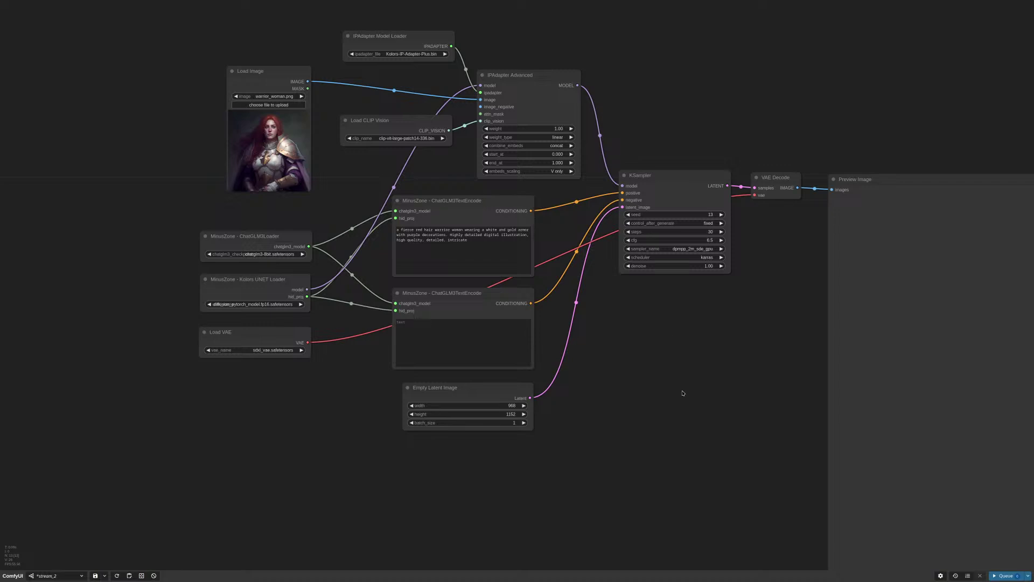
Move the Load CLIP Vision node slightly down and place the IPAdapter Model Loader node directly above it
left_click_drag(618, 110, 792, 186)
scroll(602, 166, "up", 1)
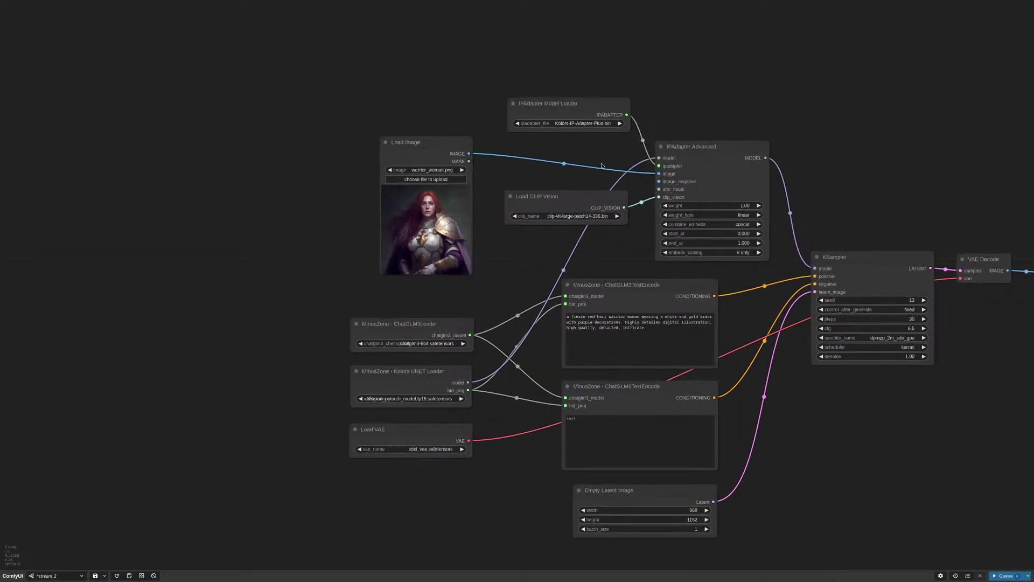
scroll(575, 162, "up", 4)
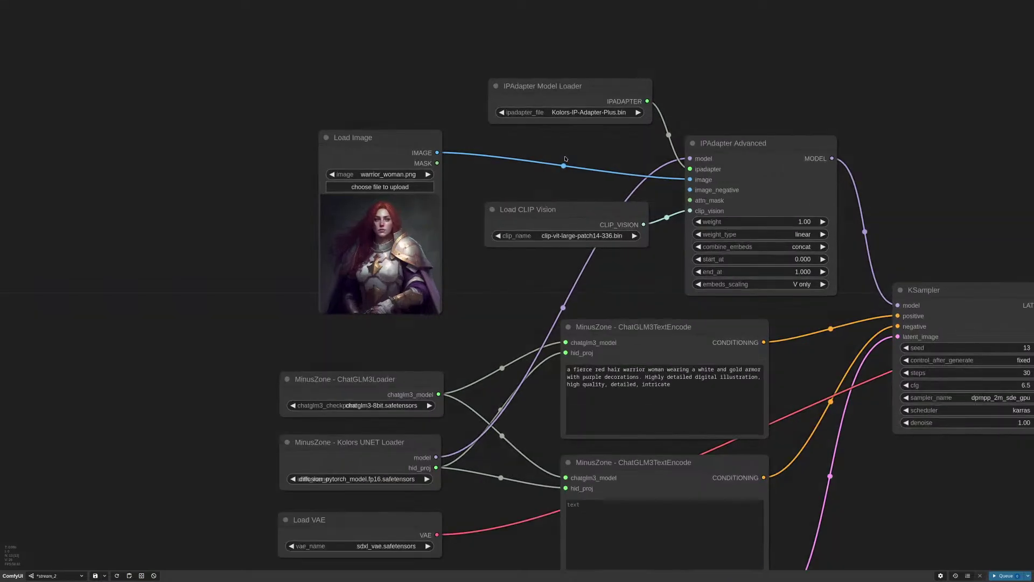
scroll(601, 187, "up", 2)
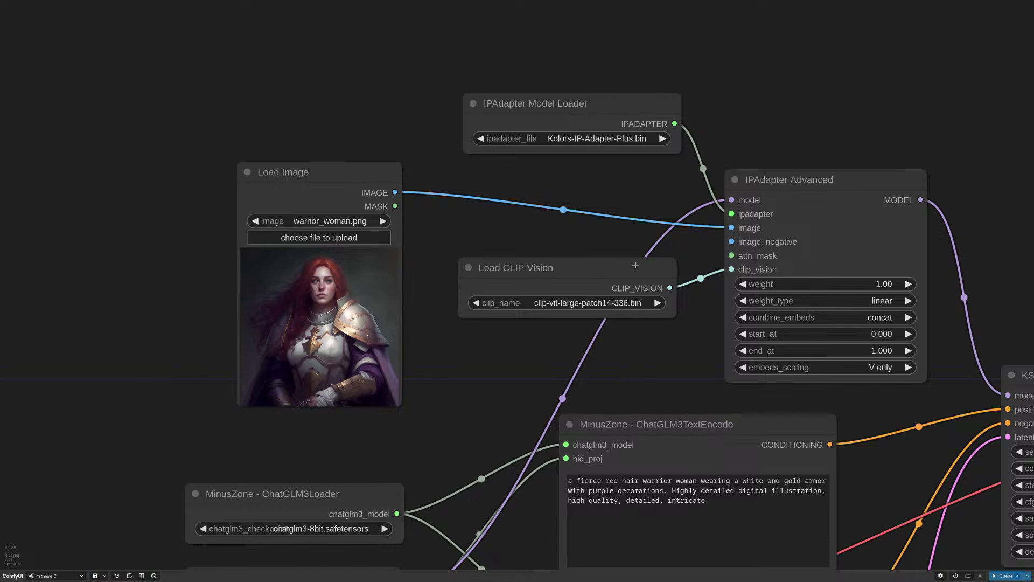
left_click_drag(635, 264, 637, 279)
left_click_drag(618, 107, 591, 205)
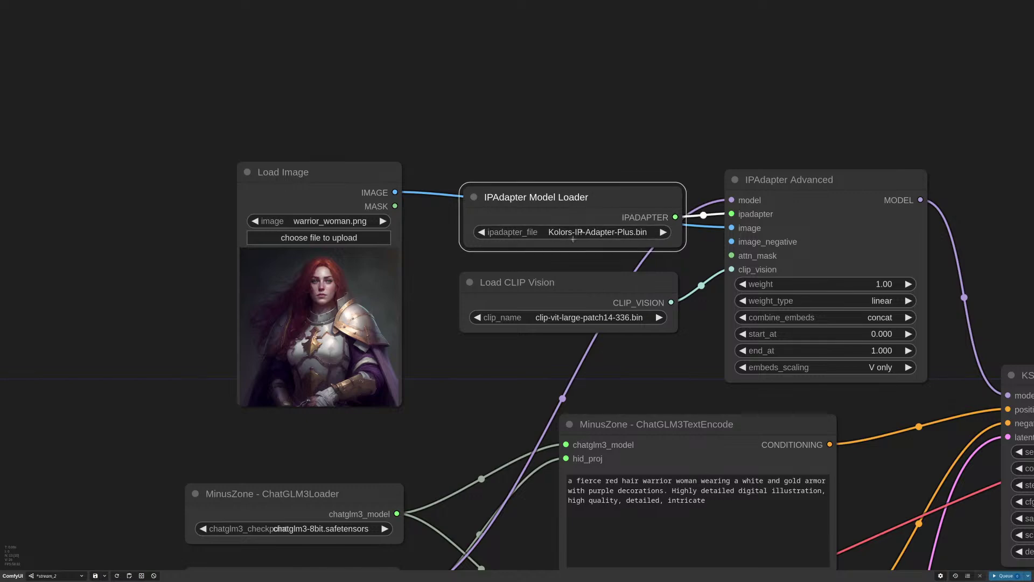
scroll(620, 275, "up", 2)
left_click_drag(577, 277, 578, 291)
left_click_drag(539, 181, 539, 201)
scroll(607, 143, "up", 4)
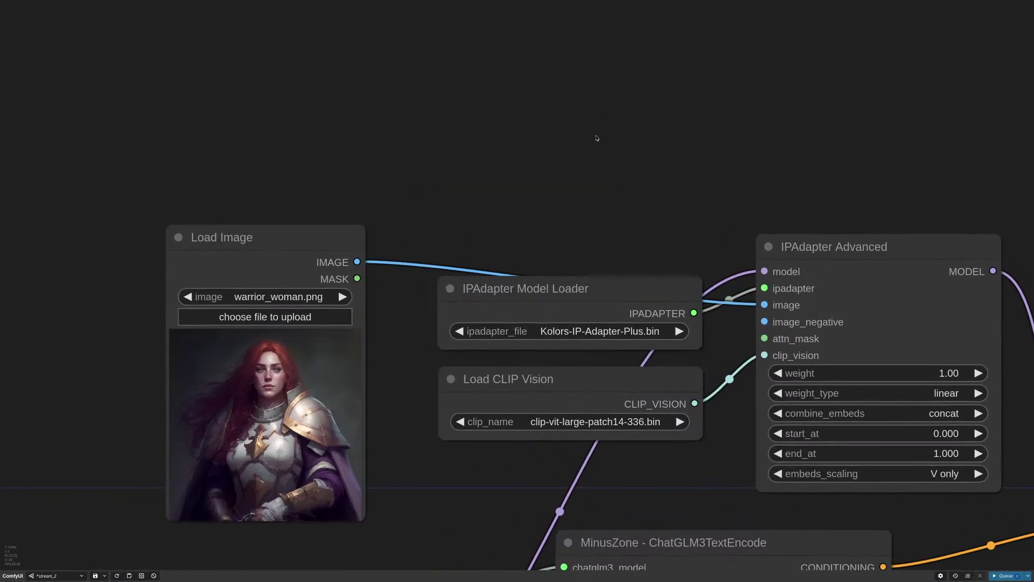
Add an IPAdapter Unified Loader Community node in the free space above the IPAdapter Model Loader node
double_click(597, 136)
type("uni")
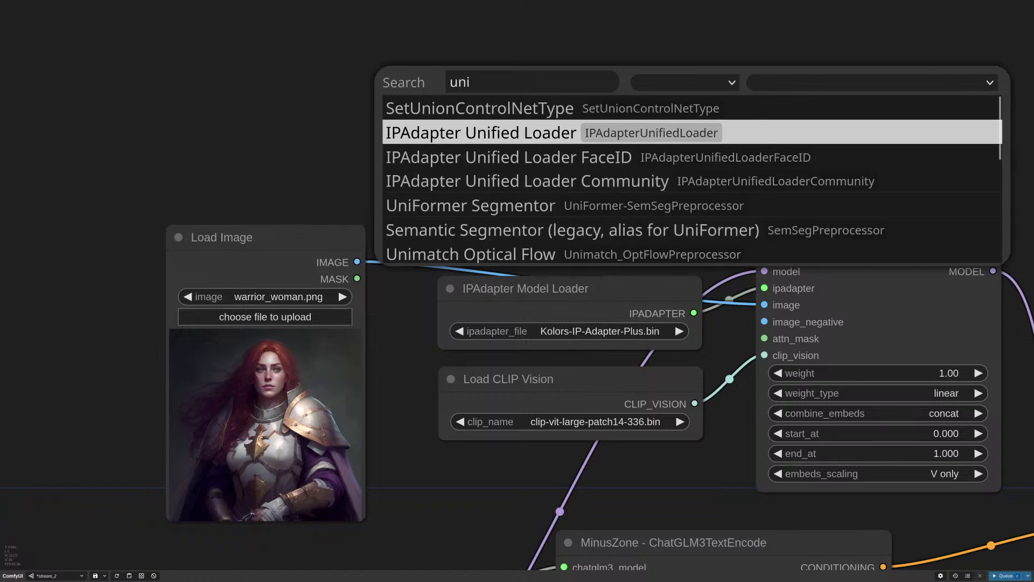
left_click(622, 181)
left_click_drag(744, 142, 614, 153)
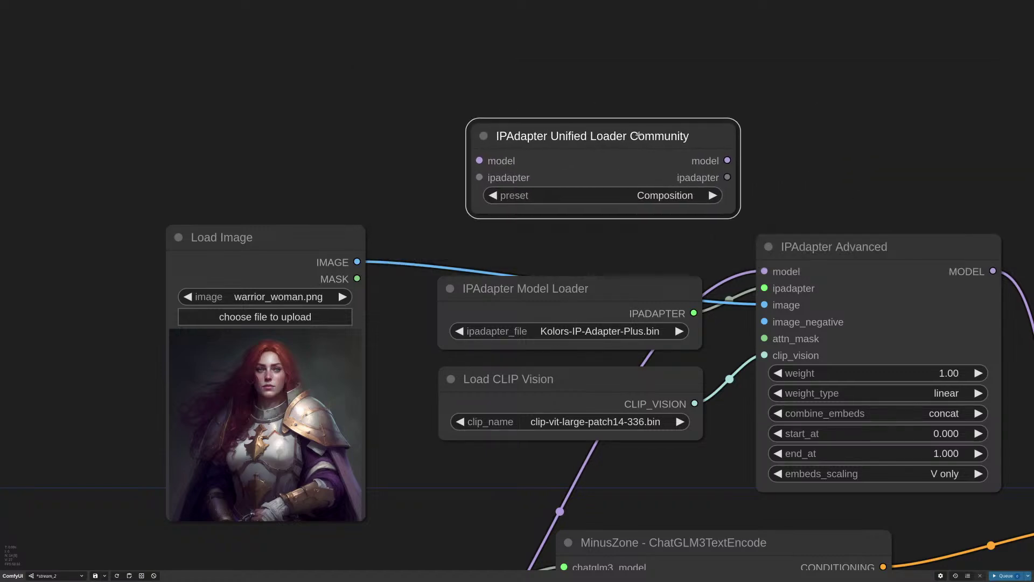
scroll(615, 153, "up", 2)
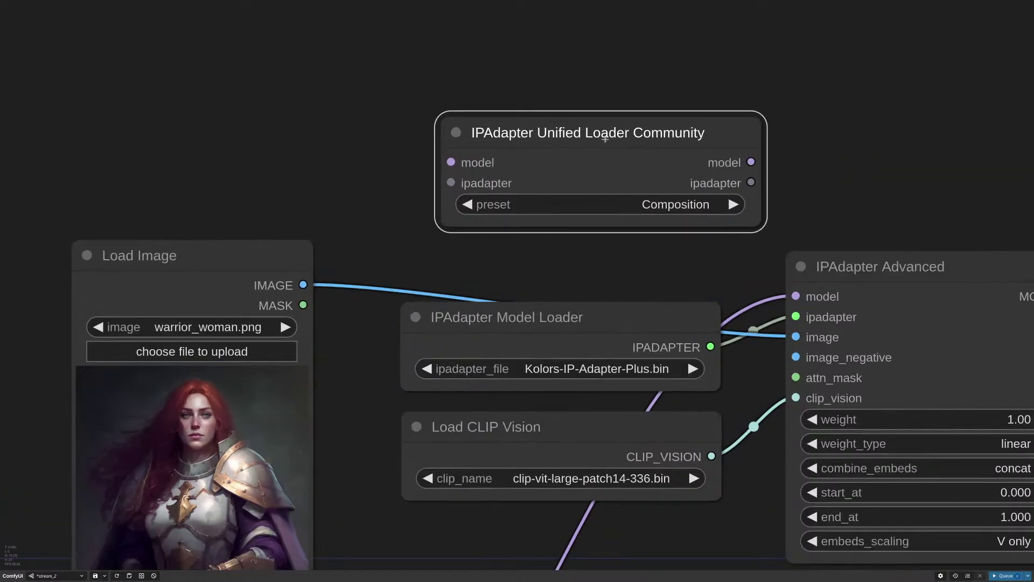
Set the Unified Loader Community node's preset to Kolors, narrow the node and place it just above the IPAdapter Model Loader
left_click(668, 206)
left_click(658, 222)
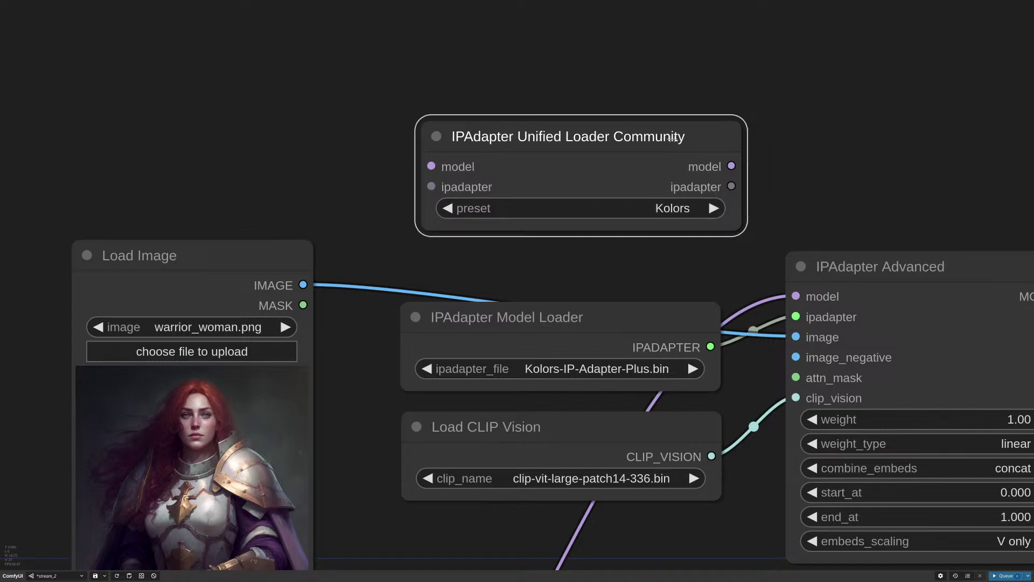
scroll(708, 243, "down", 2)
left_click_drag(699, 195, 680, 195)
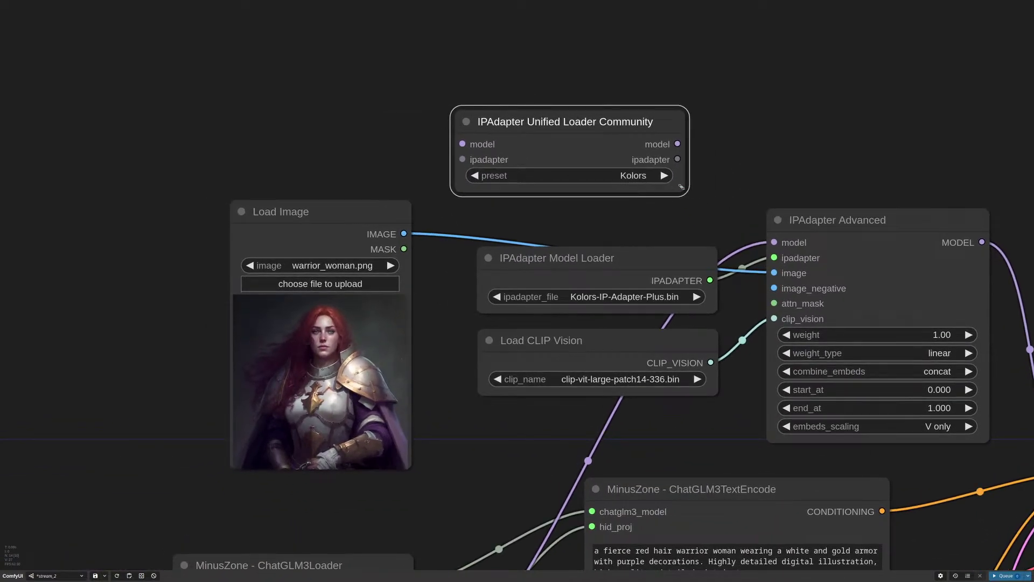
left_click_drag(585, 119, 631, 141)
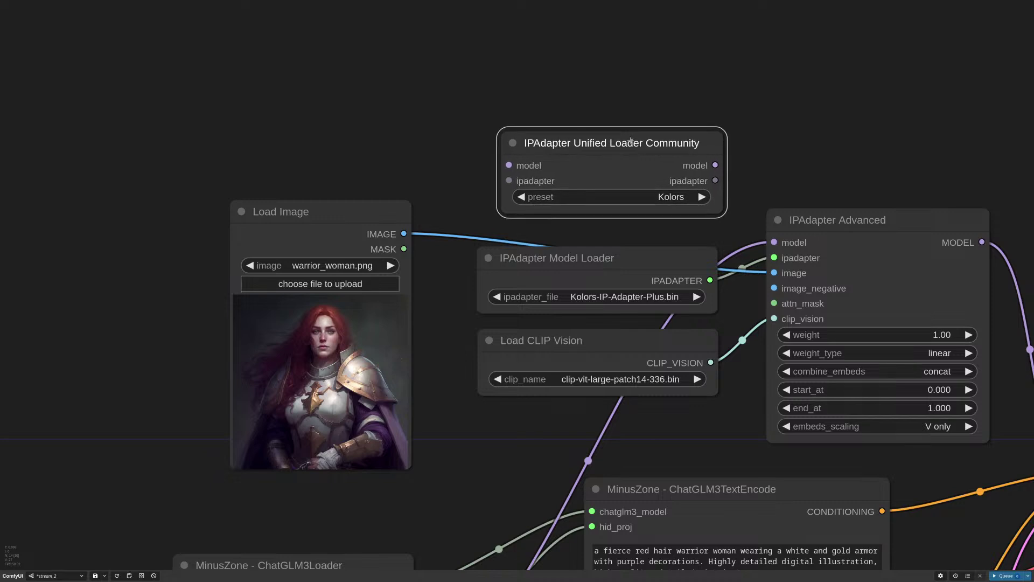
Point out the IPAdapter Model Loader and Load CLIP Vision nodes, and delete the IPAdapter Unified Loader Community node
left_click(599, 262)
left_click(603, 350)
left_click(612, 283)
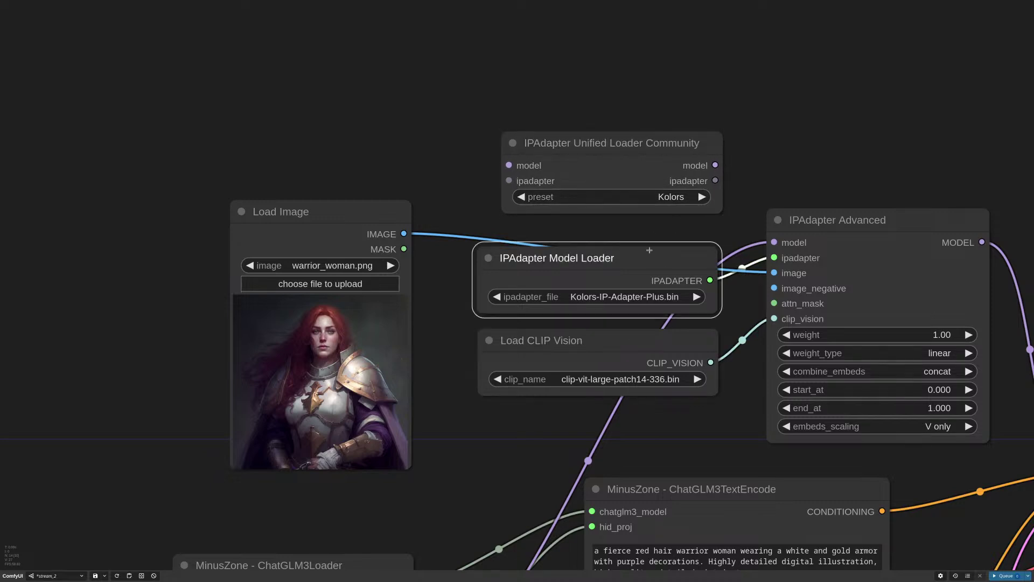
left_click(652, 159)
key("Delete")
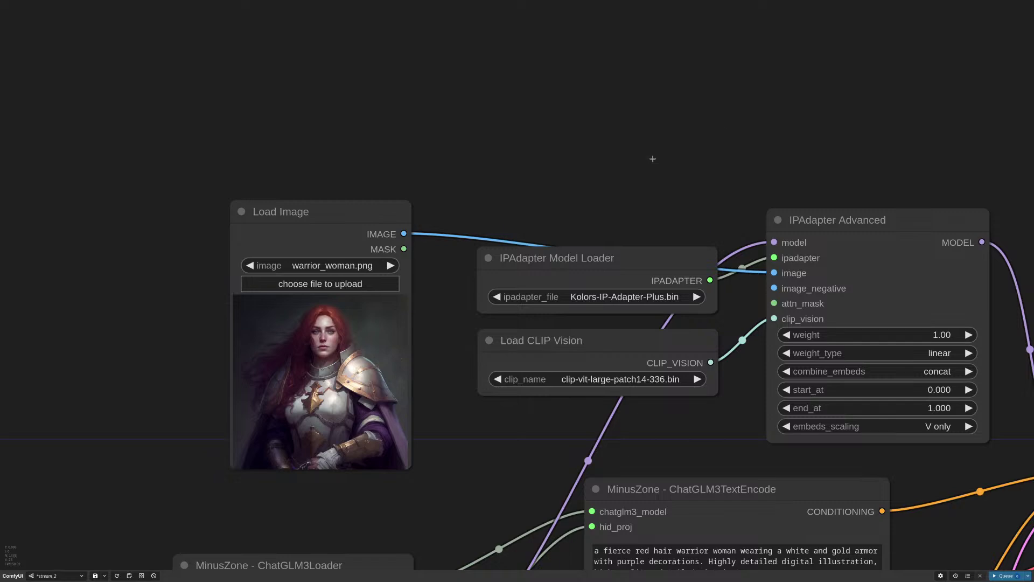
Move the IPAdapter Model Loader node up, away from Load CLIP Vision, and shift the Load Image node slightly down
left_click_drag(652, 259, 647, 183)
scroll(689, 129, "down", 3)
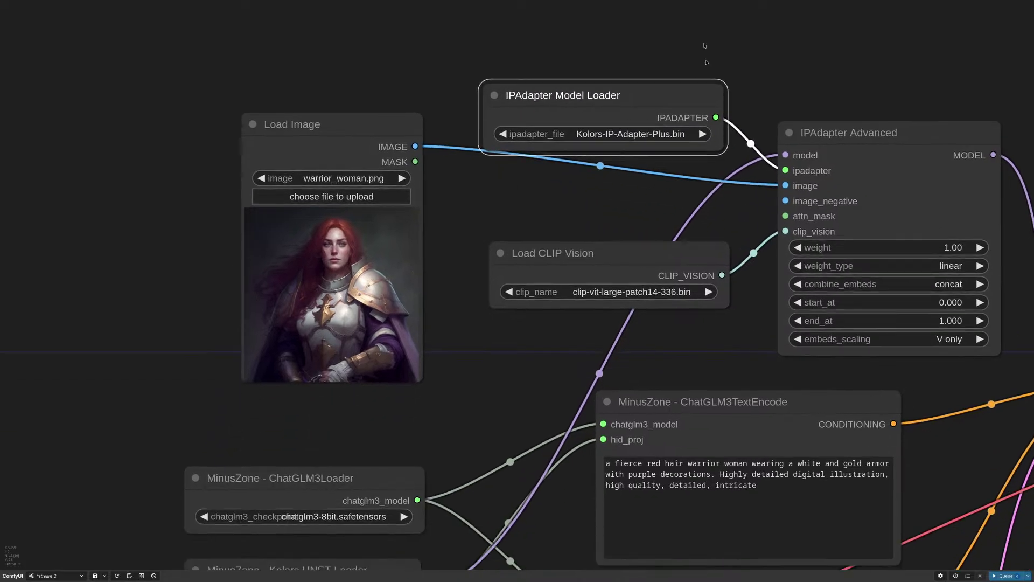
left_click(407, 185)
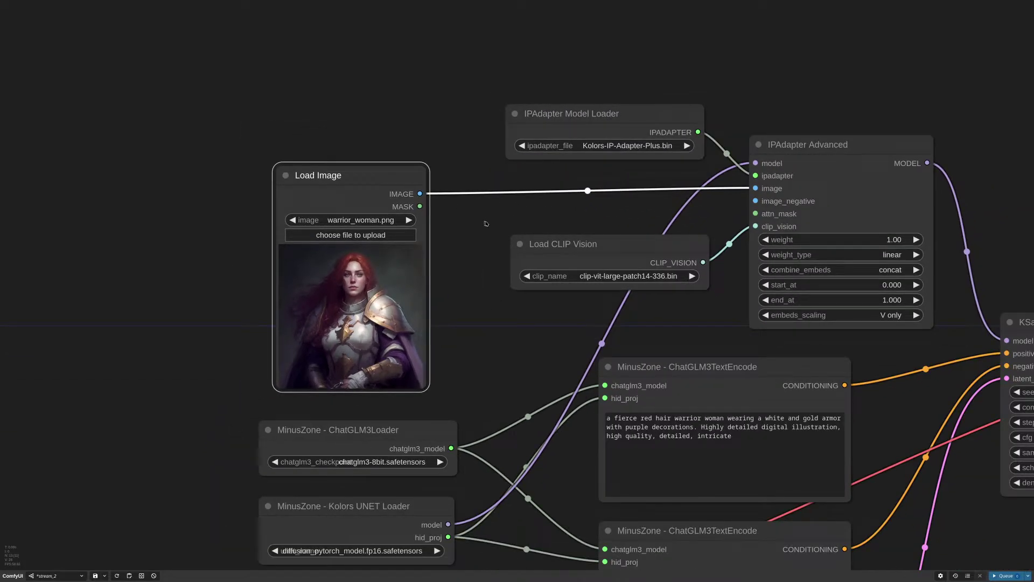
Examine the clip_name model selected in the Load CLIP Vision node up close
scroll(650, 304, "up", 1)
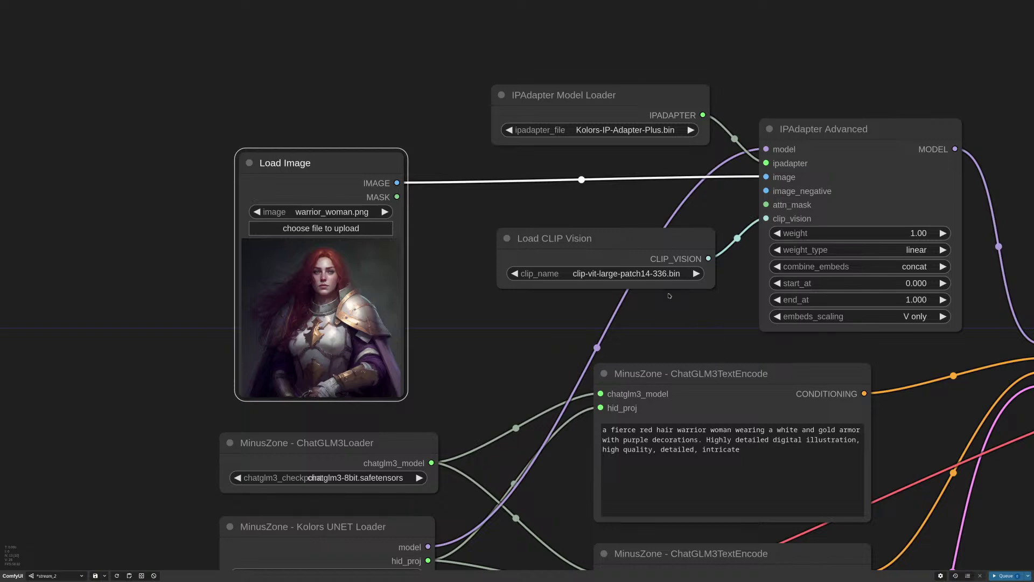
scroll(668, 292, "up", 1)
scroll(652, 275, "up", 7)
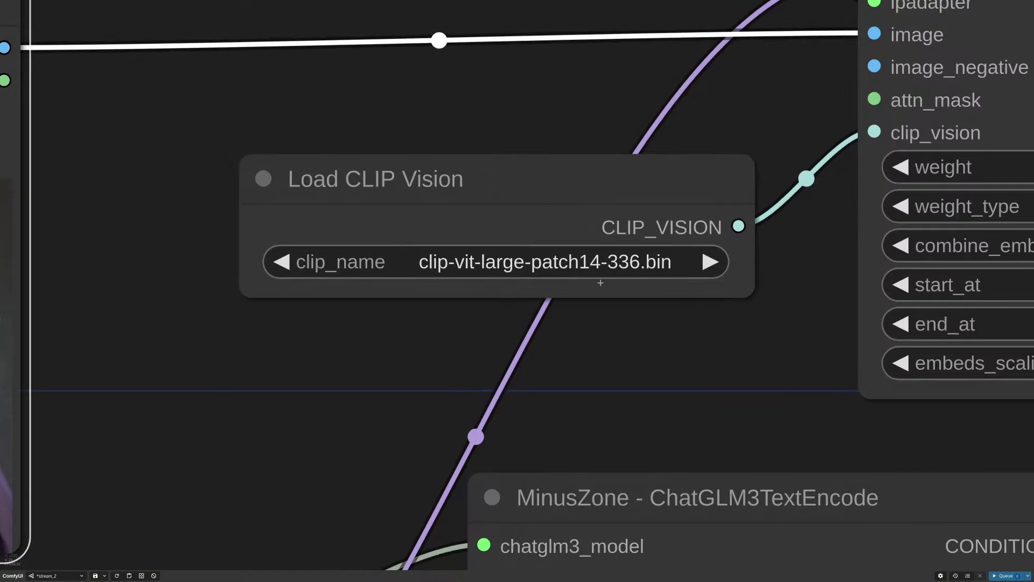
scroll(600, 282, "up", 3)
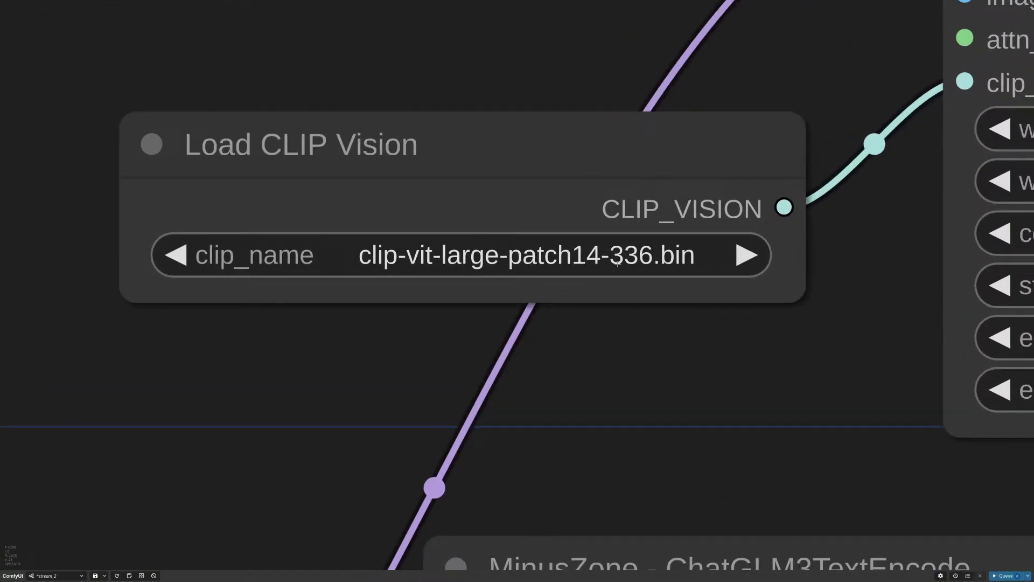
scroll(648, 272, "down", 10)
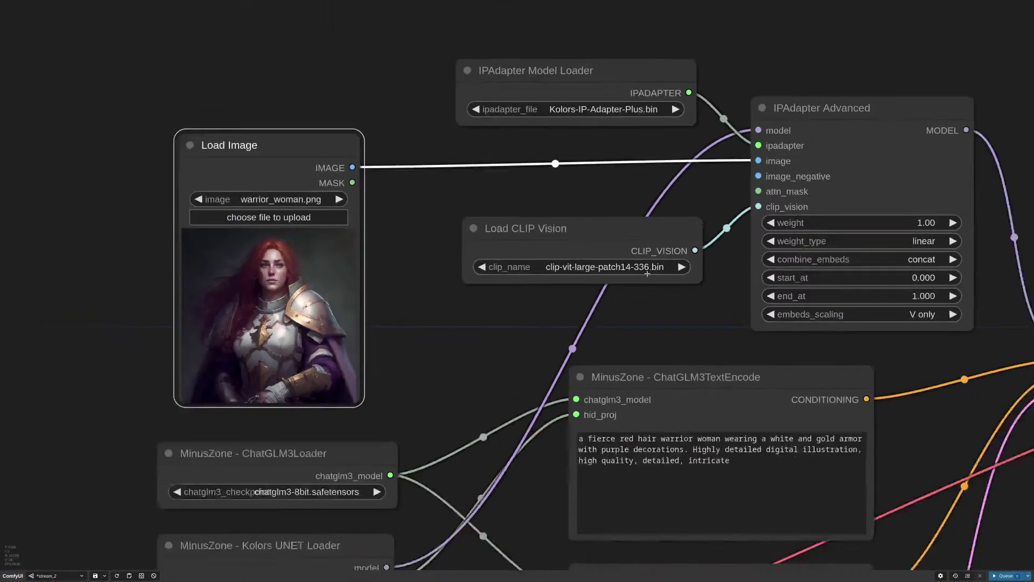
Move the Load CLIP Vision node slightly down and the IPAdapter Model Loader node up, opening a gap between them
scroll(648, 273, "down", 1)
left_click_drag(664, 303, 685, 330)
left_click_drag(673, 267, 682, 287)
left_click(635, 112)
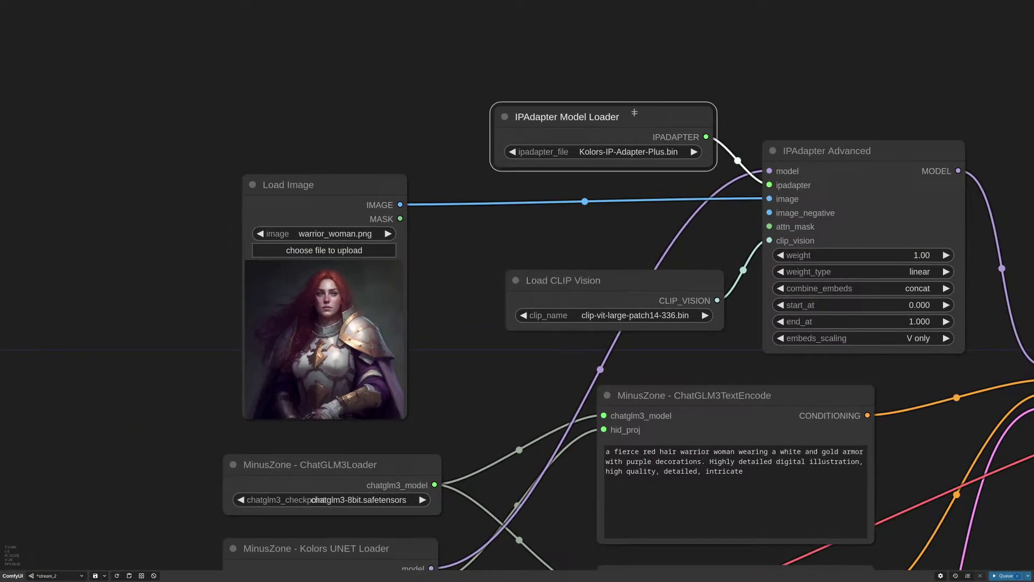
left_click_drag(635, 112, 625, 61)
Add a Prep Image For ClipVision node and place it between the IPAdapter Model Loader and Load CLIP Vision nodes
double_click(586, 163)
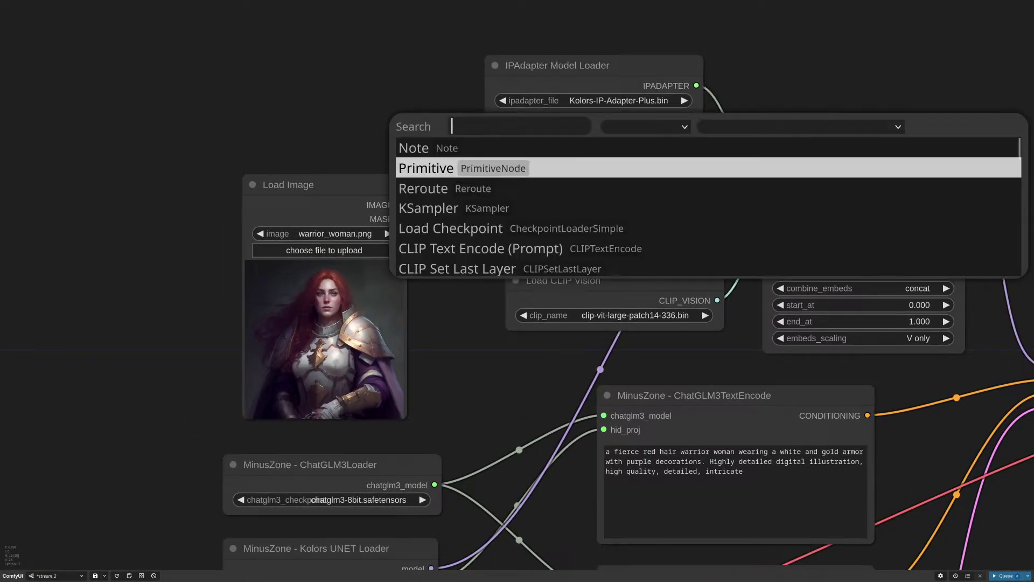
type("clip")
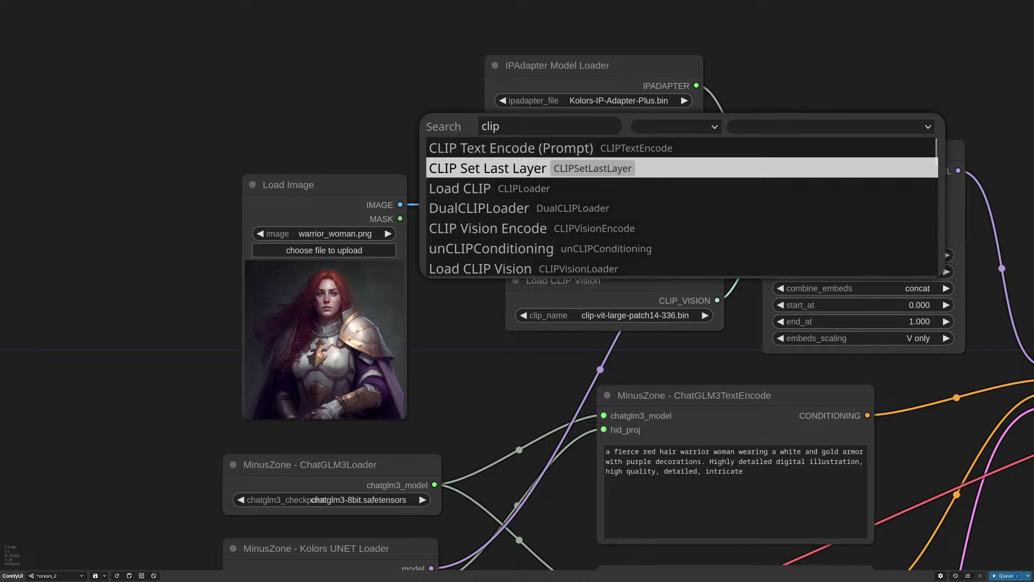
type("prepi")
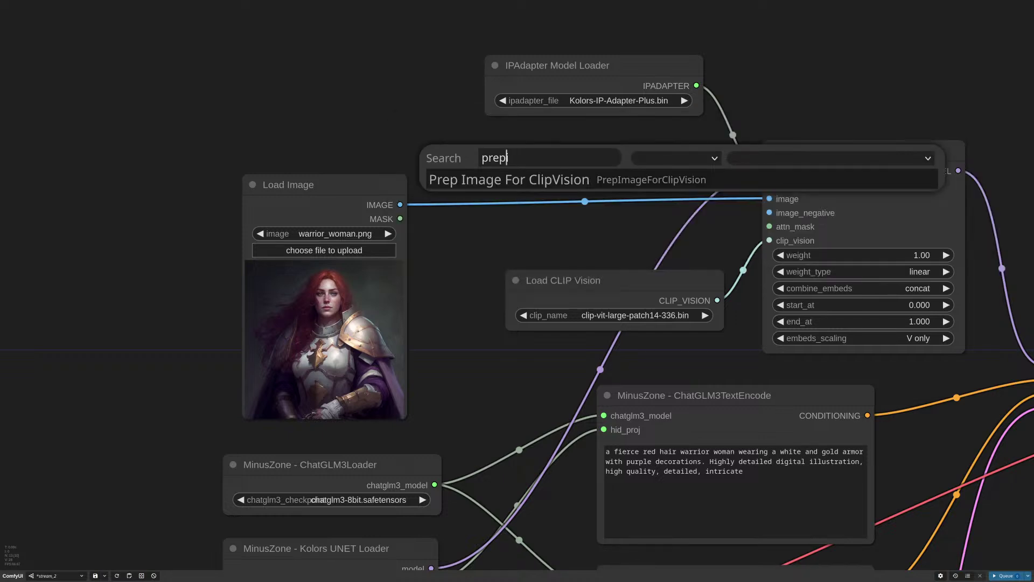
key("Return")
left_click_drag(690, 166, 578, 168)
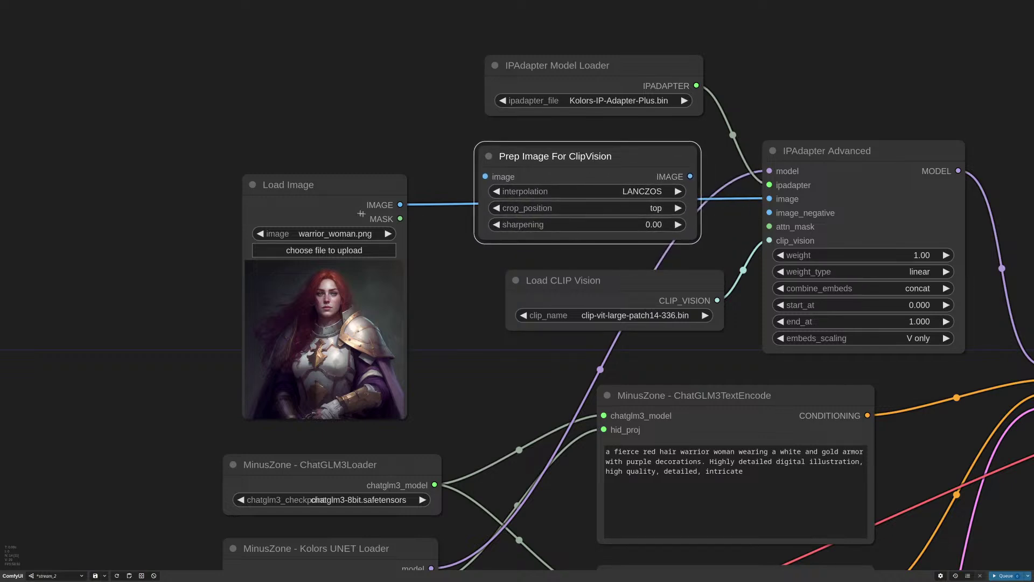
Shift the Load Image and Load CLIP Vision nodes slightly up, and delete the Prep Image For ClipVision node
left_click_drag(314, 190, 321, 168)
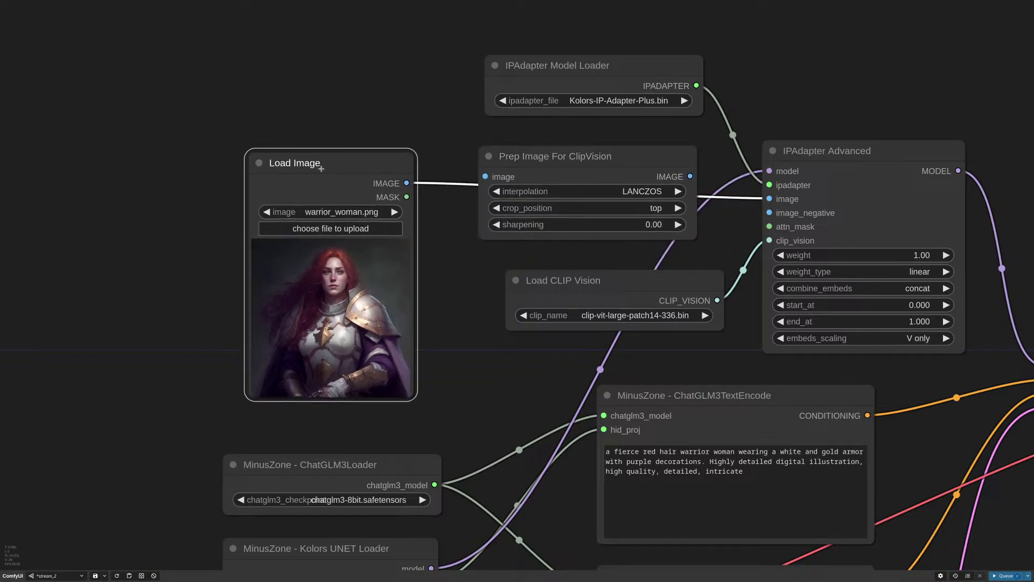
left_click_drag(613, 159, 618, 157)
left_click_drag(666, 280, 655, 276)
left_click(626, 160)
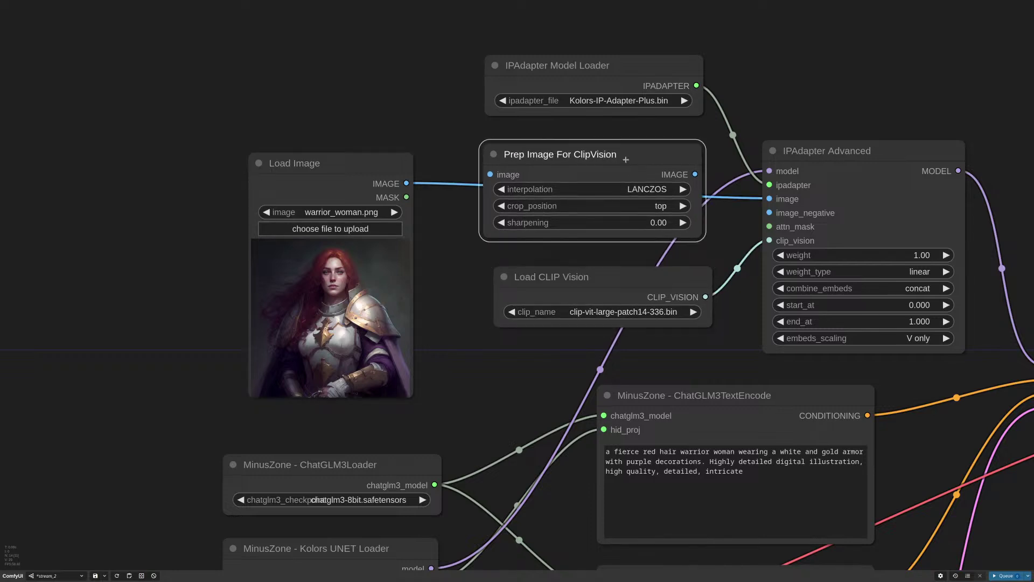
key("Delete")
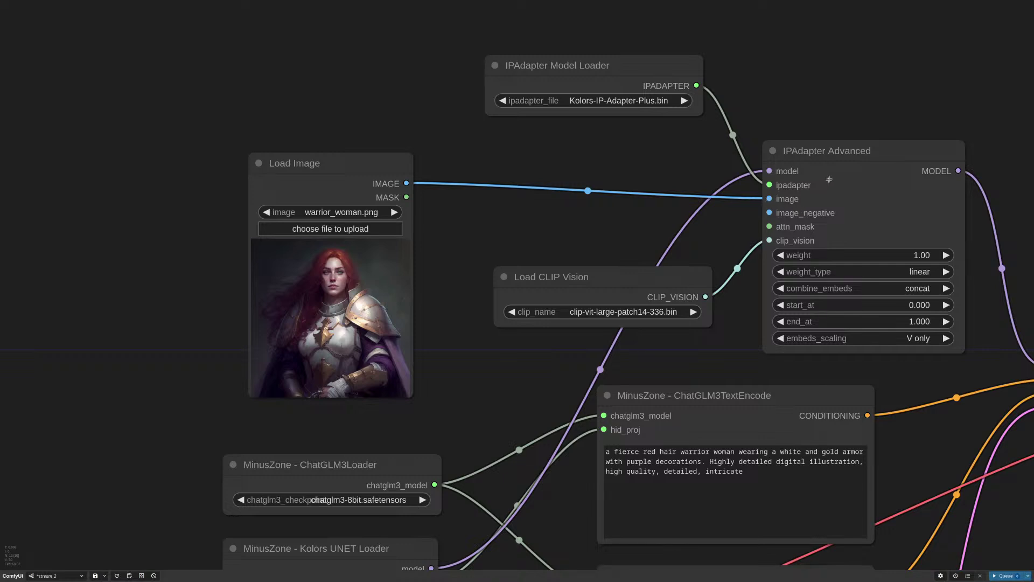
Add an Upscale Image node and place it between the Load Image and IPAdapter Advanced nodes
double_click(570, 168)
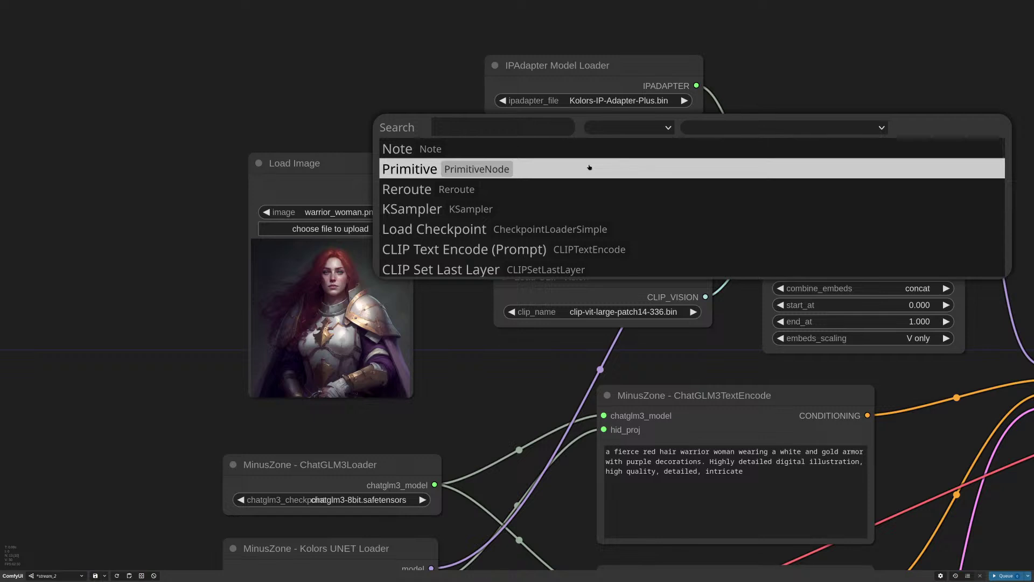
type("ups")
key("Up")
key("Down")
key("Down")
key("Return")
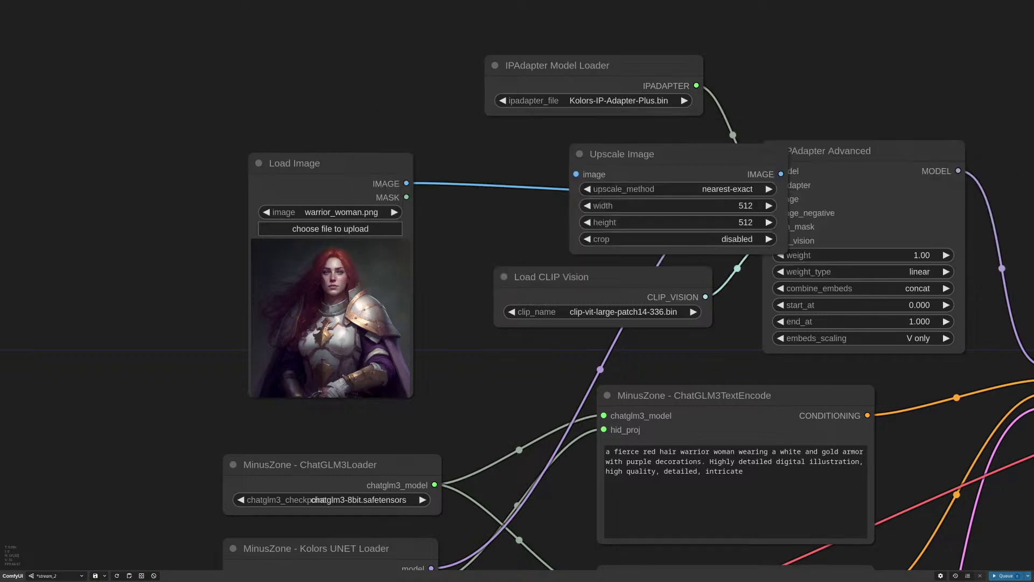
left_click_drag(711, 158, 648, 160)
Set the Upscale Image node's width and height to 336, and delete the node
left_click(620, 208)
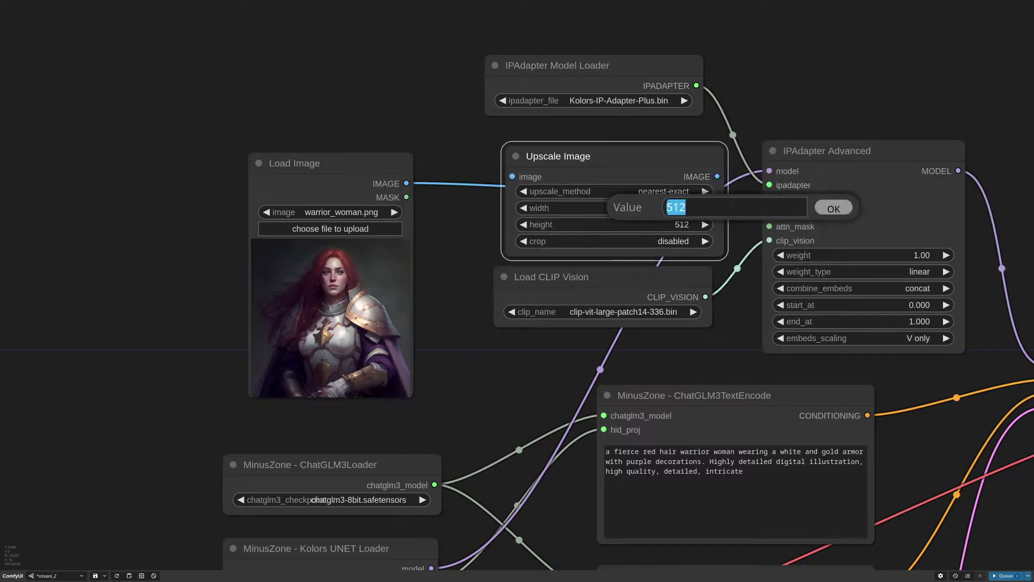
type("336")
key("Return")
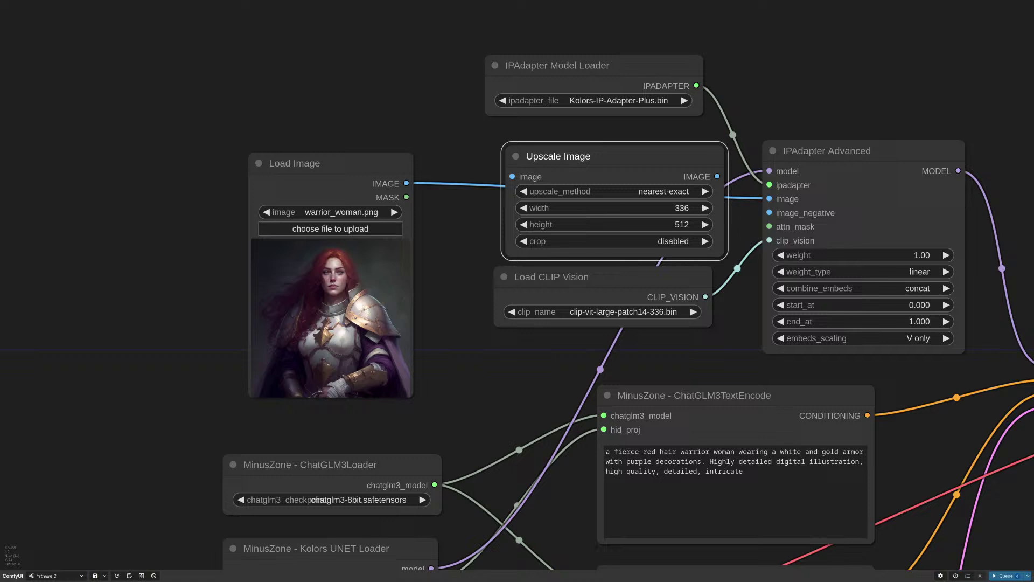
left_click(662, 225)
type("336")
key("Return")
left_click_drag(680, 154, 654, 148)
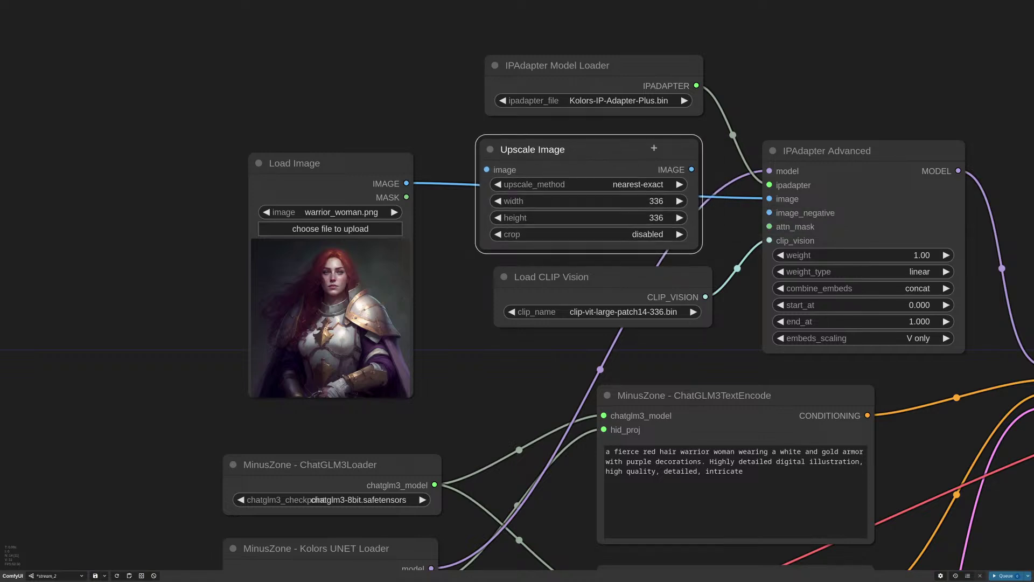
key("Delete")
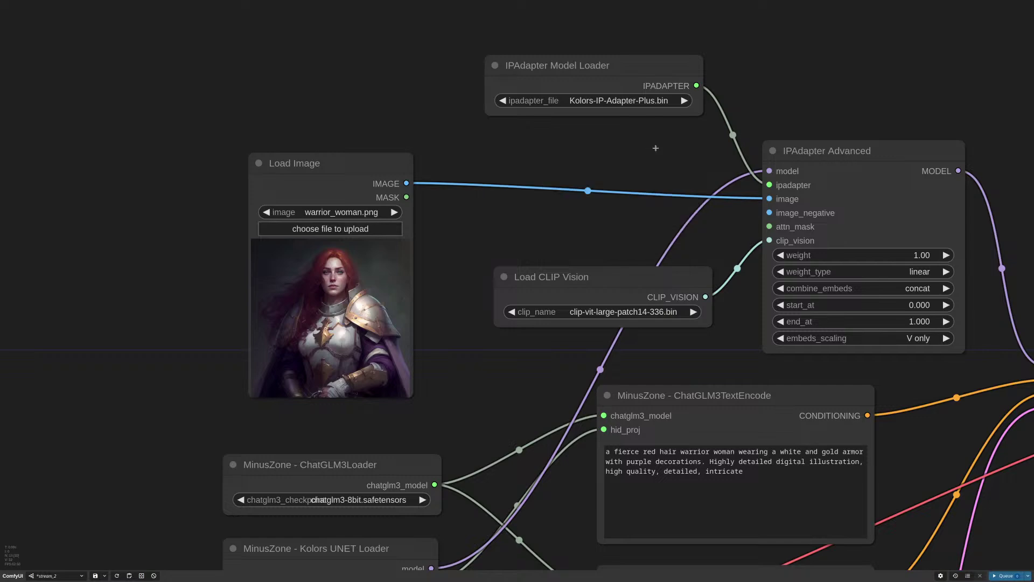
Move the IPAdapter Model Loader node down and the Load CLIP Vision node slightly up, closing the gap between them
scroll(683, 333, "up", 5)
scroll(683, 333, "down", 4)
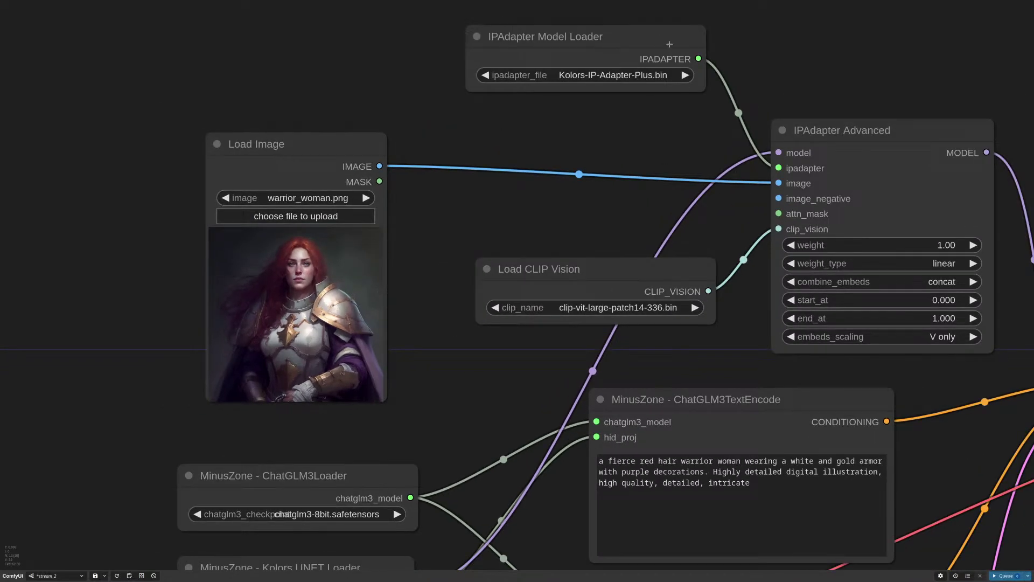
left_click_drag(680, 65, 681, 115)
scroll(663, 321, "up", 5)
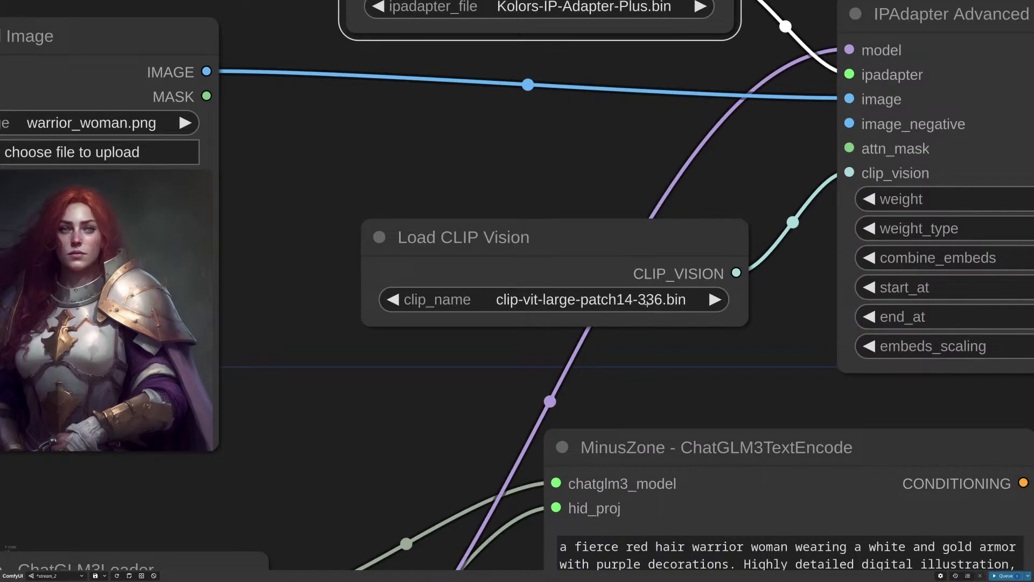
left_click_drag(662, 227, 658, 211)
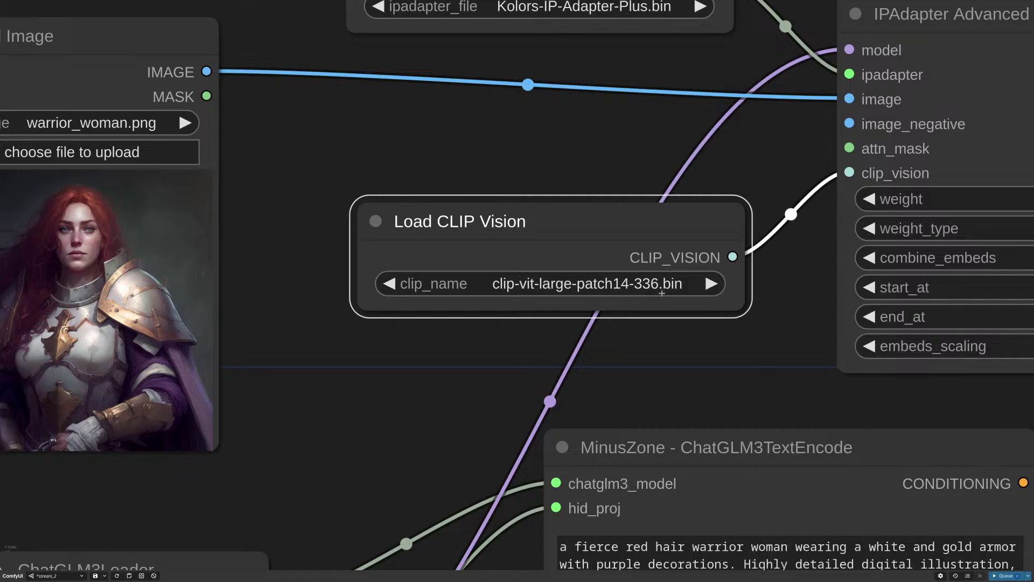
scroll(662, 292, "up", 2)
scroll(598, 259, "down", 6)
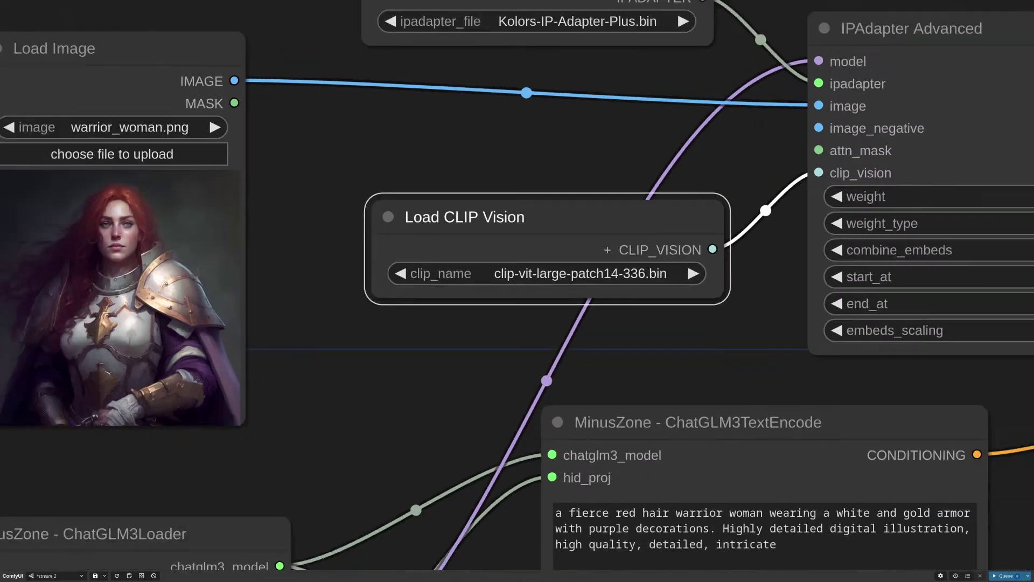
Move the Load Image node slightly down and closer to the loaders, level with the IPAdapter Advanced image input
scroll(481, 212, "down", 4)
scroll(482, 212, "up", 1)
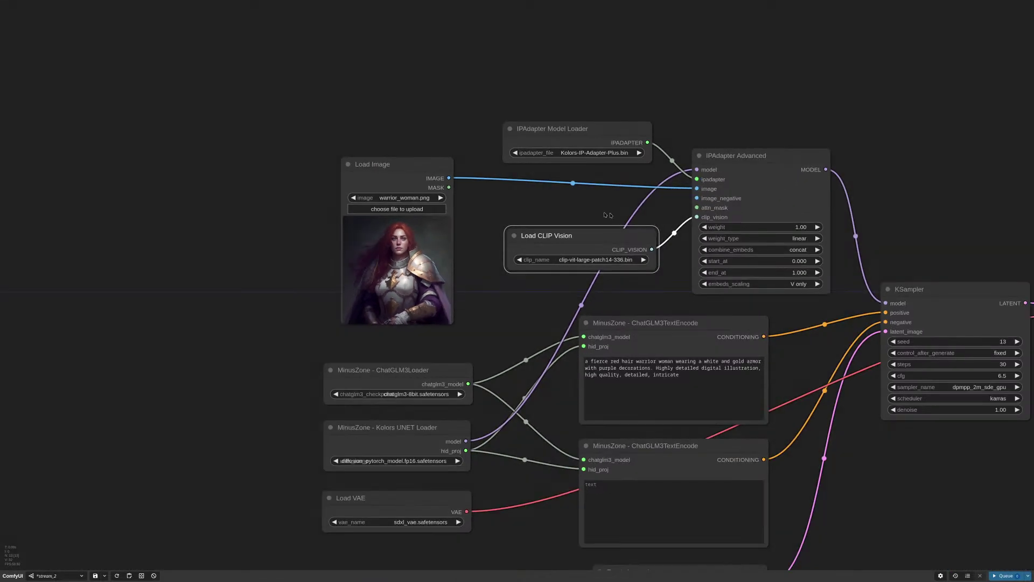
left_click_drag(537, 341, 537, 305)
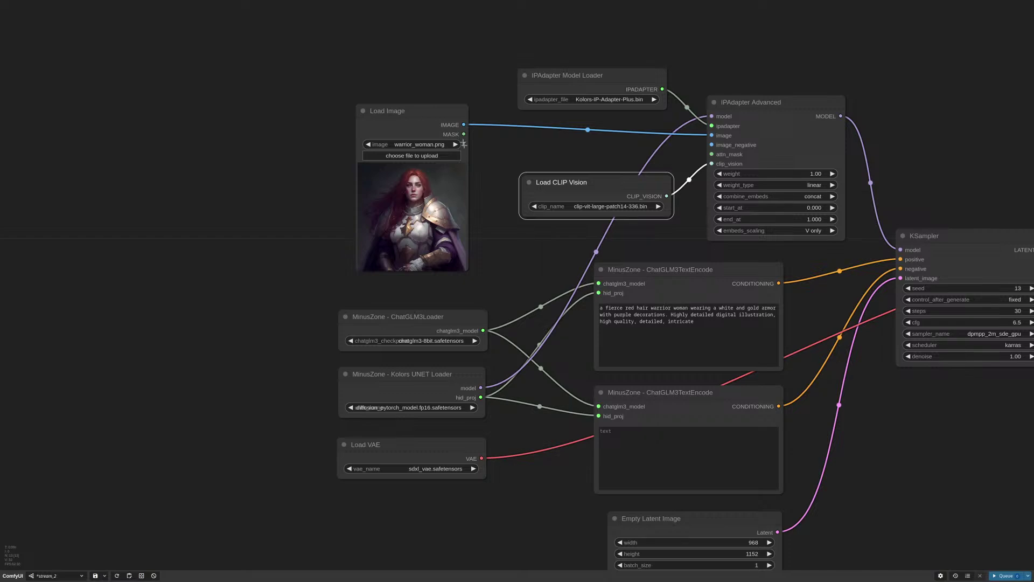
left_click_drag(432, 107, 455, 117)
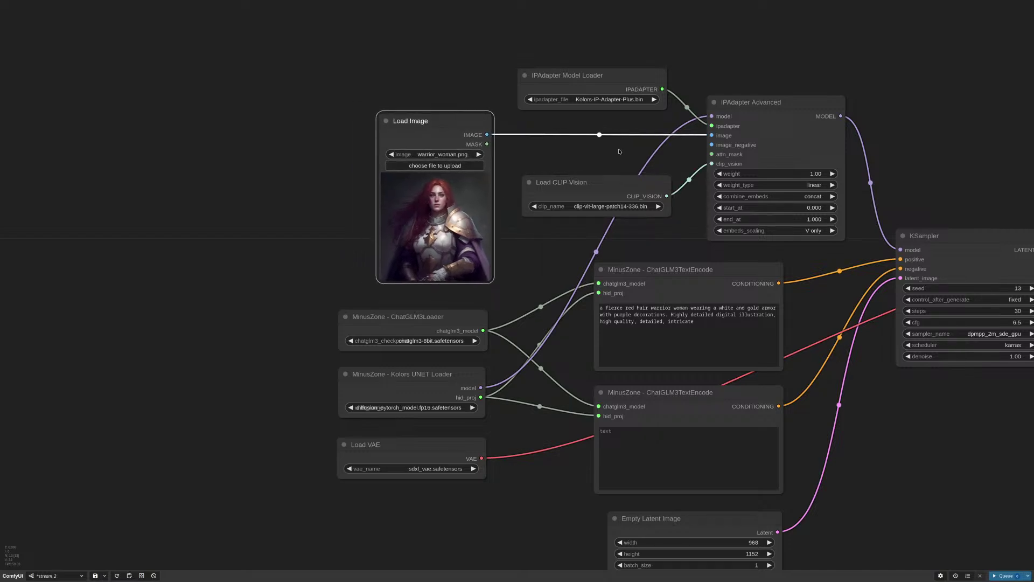
Examine the IPAdapter Advanced node's connections, weight, weight type and embeds scaling settings
scroll(660, 153, "right", 3)
scroll(660, 153, "down", 1)
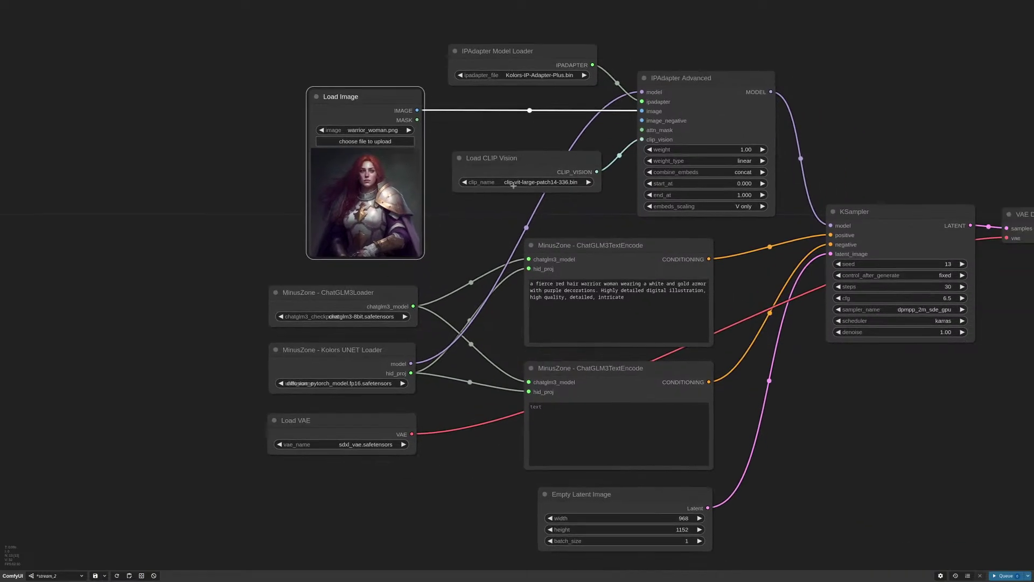
scroll(573, 222, "right", 3)
scroll(573, 221, "down", 1)
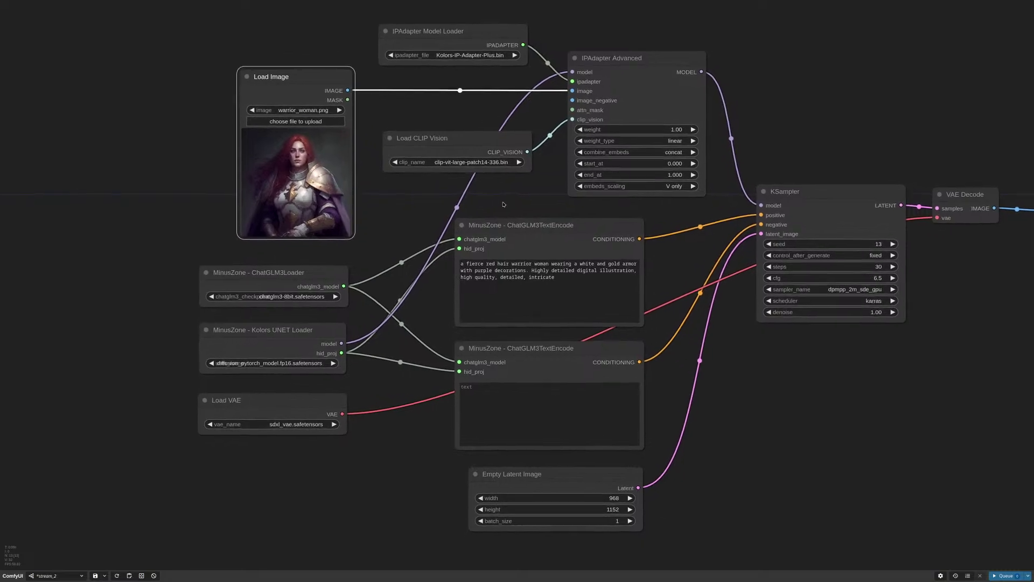
scroll(610, 185, "up", 3)
scroll(611, 185, "up", 2)
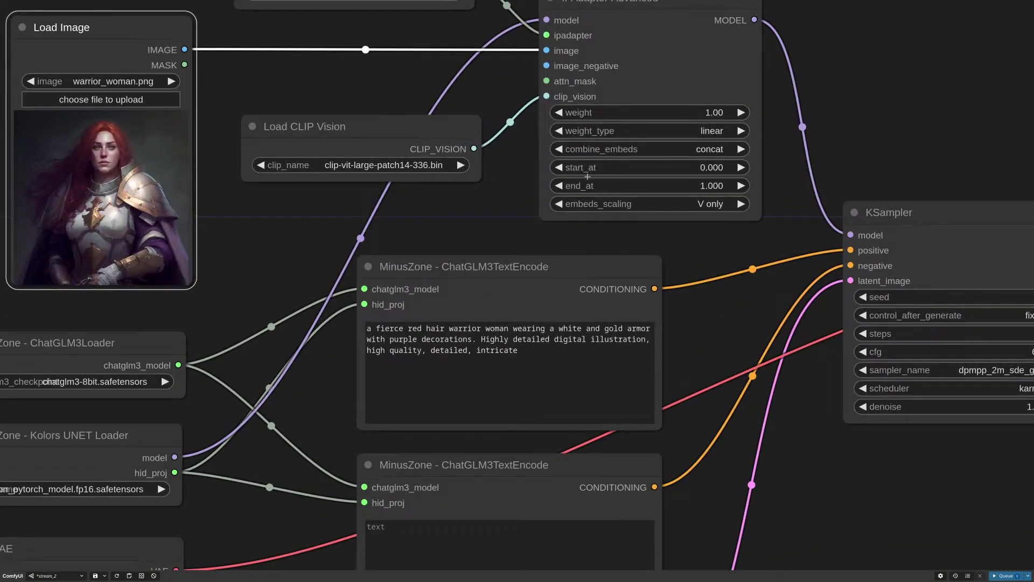
scroll(548, 184, "up", 2)
scroll(548, 183, "right", 1)
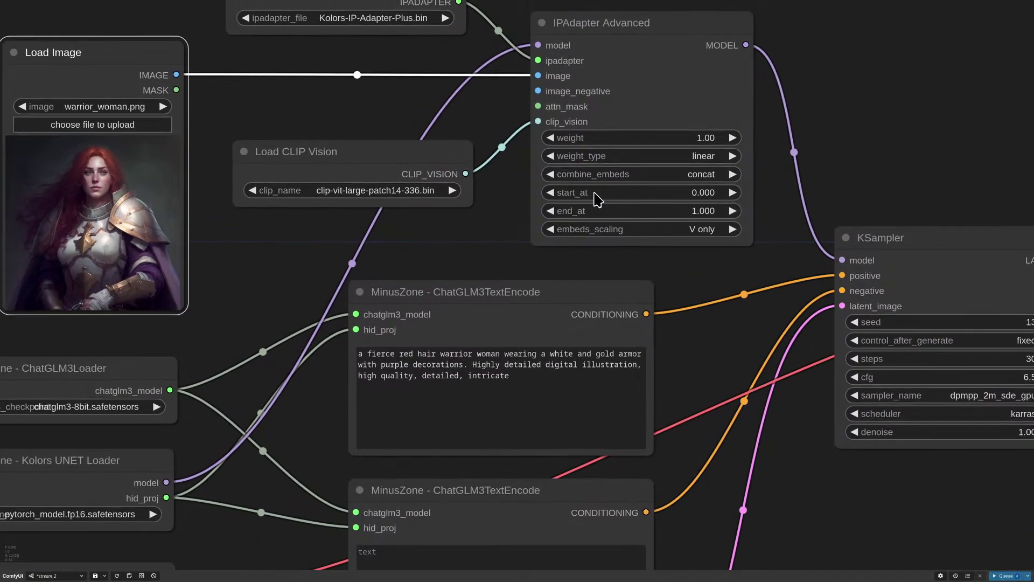
Examine the reference image, the Kolors and ChatGLM3 loaders, the text prompts and the Empty Latent Image size settings
scroll(722, 380, "down", 4)
scroll(723, 381, "left", 2)
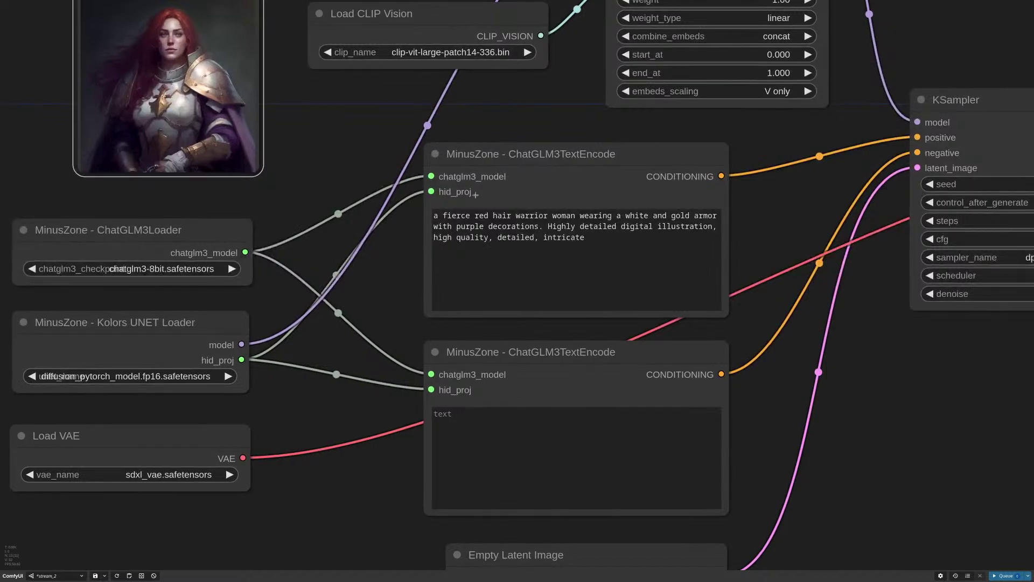
scroll(437, 211, "down", 2)
scroll(437, 211, "left", 5)
scroll(438, 211, "up", 2)
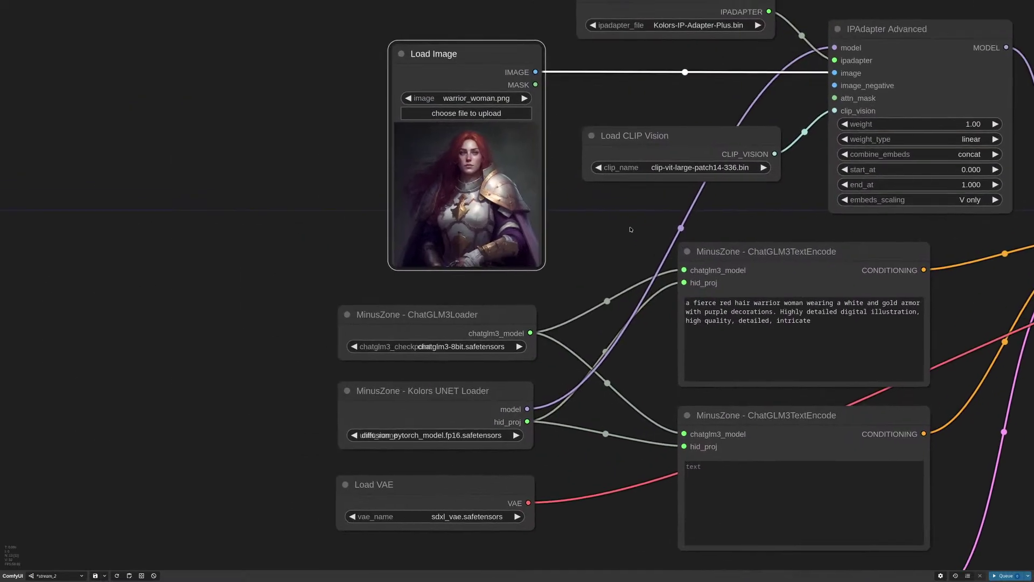
scroll(528, 72, "up", 1)
left_click(528, 72)
scroll(528, 72, "up", 2)
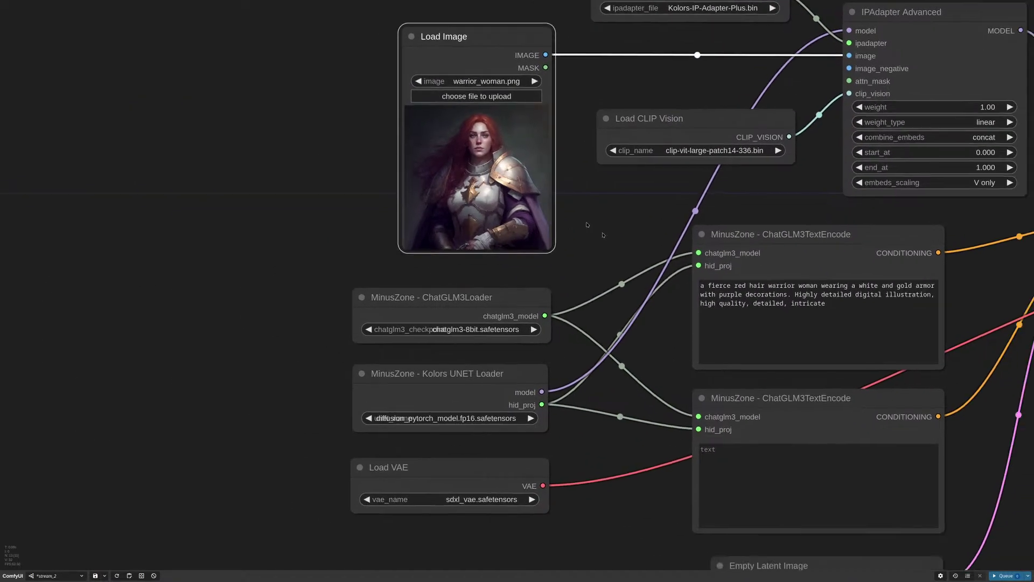
scroll(893, 294, "down", 5)
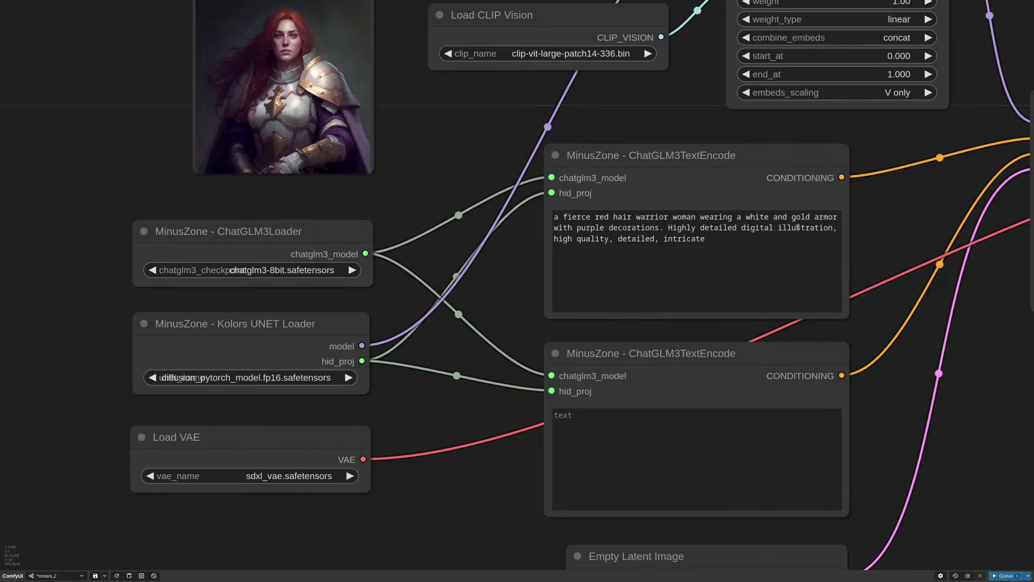
scroll(708, 103, "down", 5)
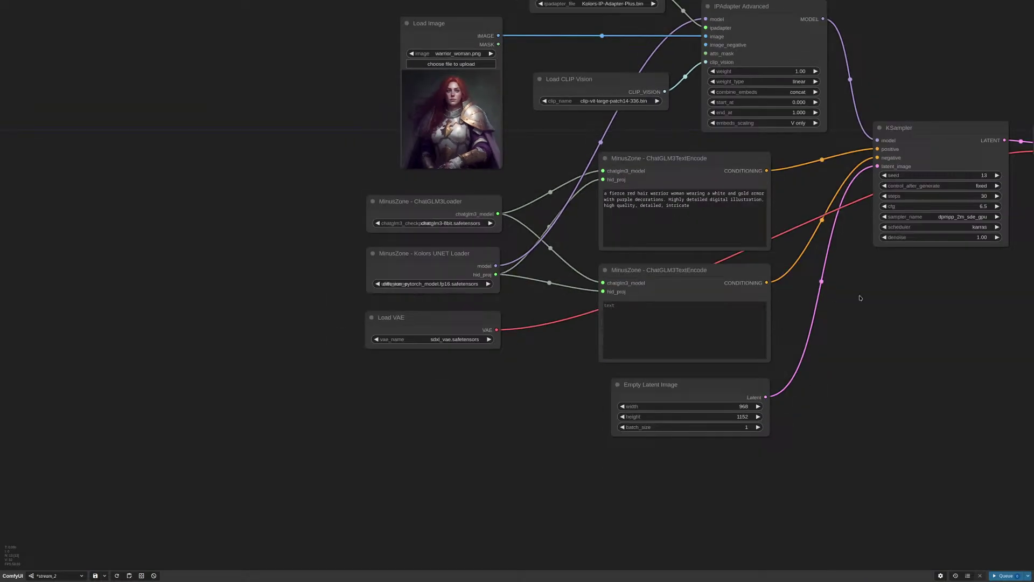
scroll(596, 307, "down", 3)
scroll(628, 366, "up", 5)
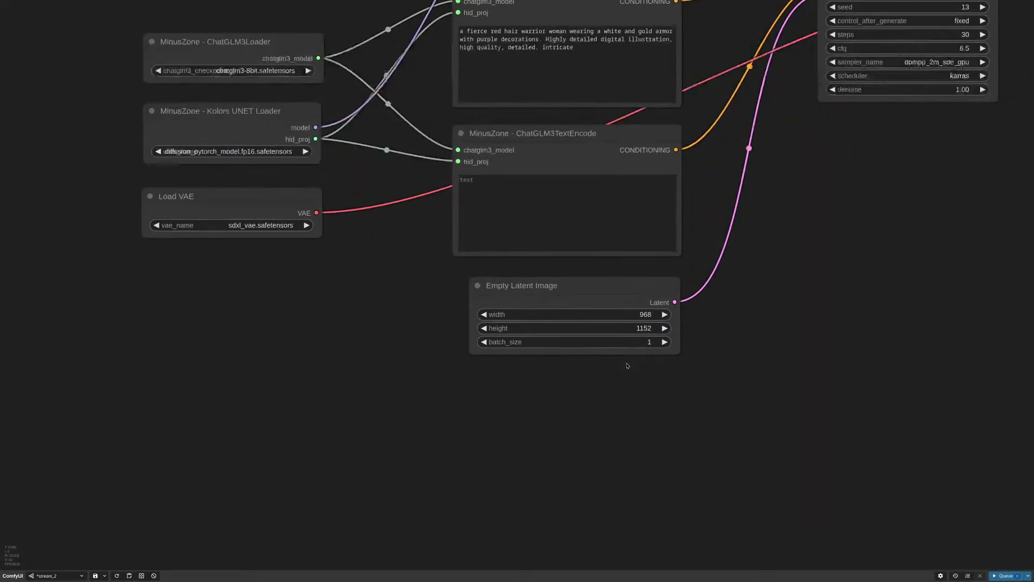
scroll(627, 366, "up", 2)
scroll(768, 274, "down", 2)
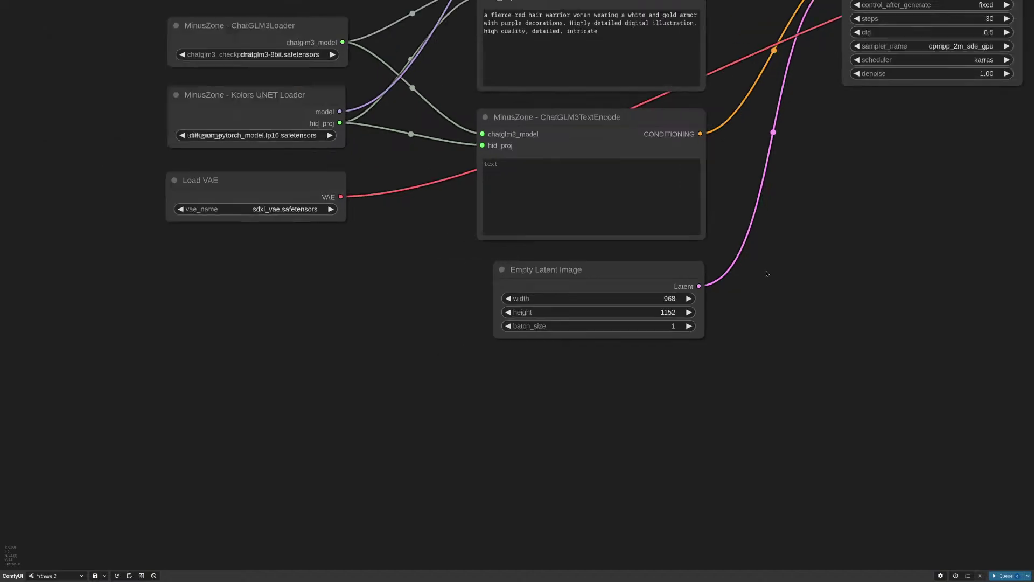
Bring the whole workflow with its Preview Image node into view and queue the generation
scroll(767, 274, "down", 5)
left_click_drag(878, 247, 594, 271)
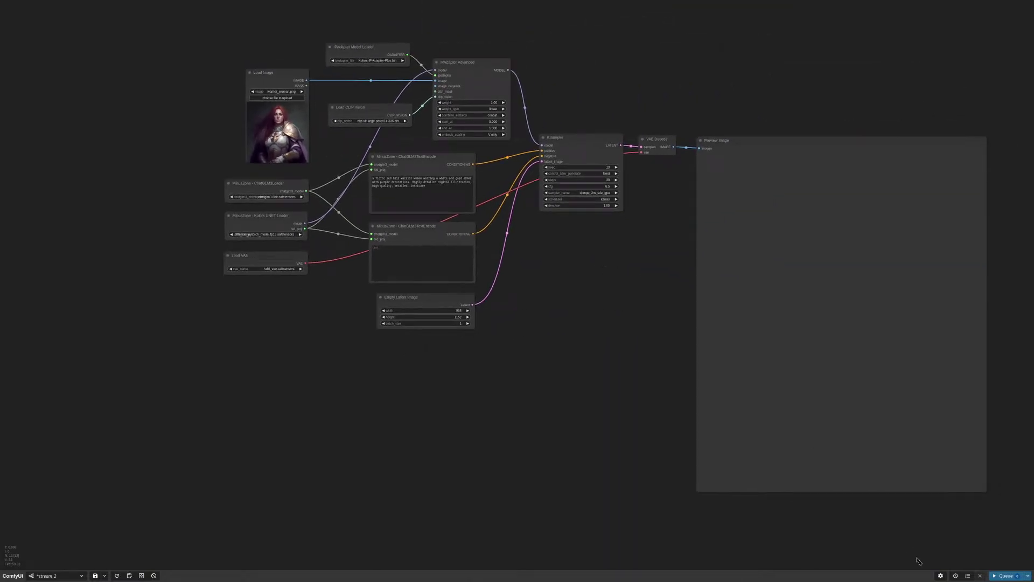
left_click(995, 575)
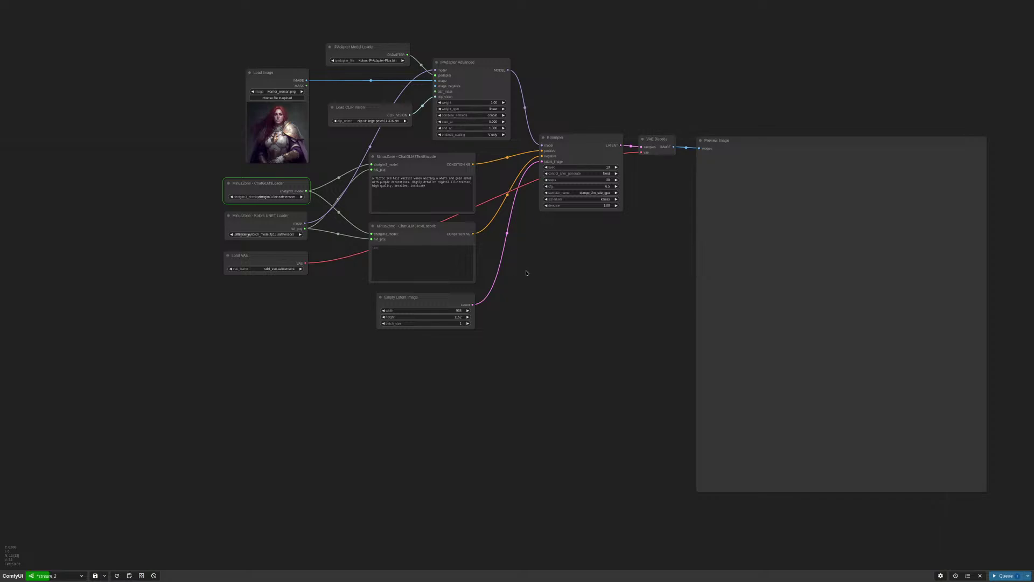
left_click_drag(527, 273, 610, 288)
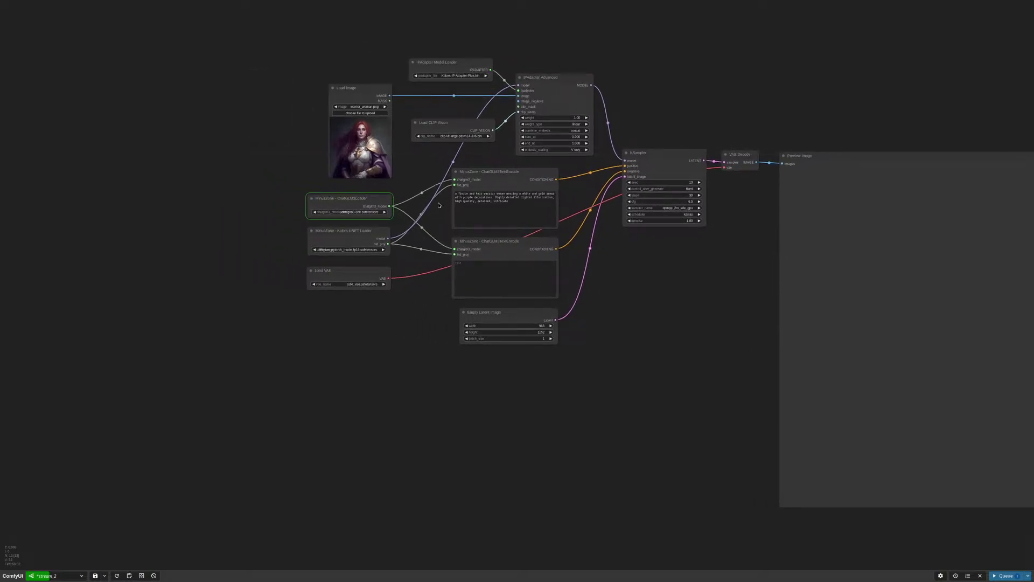
Examine the positive and negative prompt nodes, then bring the Preview Image node into view to inspect the generated image
scroll(439, 206, "up", 6)
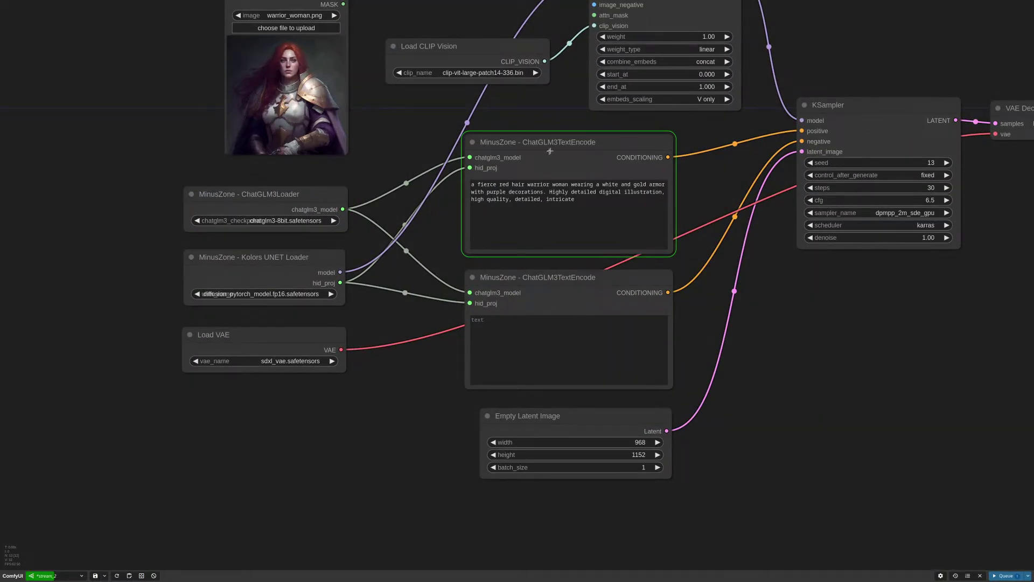
left_click_drag(554, 142, 553, 144)
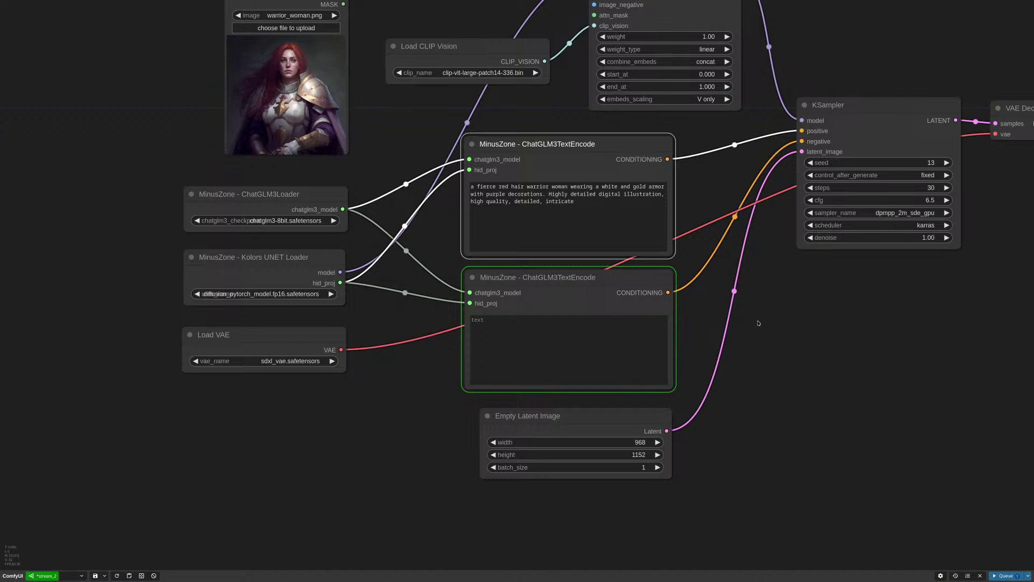
scroll(757, 324, "down", 3)
left_click_drag(873, 339, 597, 300)
scroll(568, 296, "down", 3)
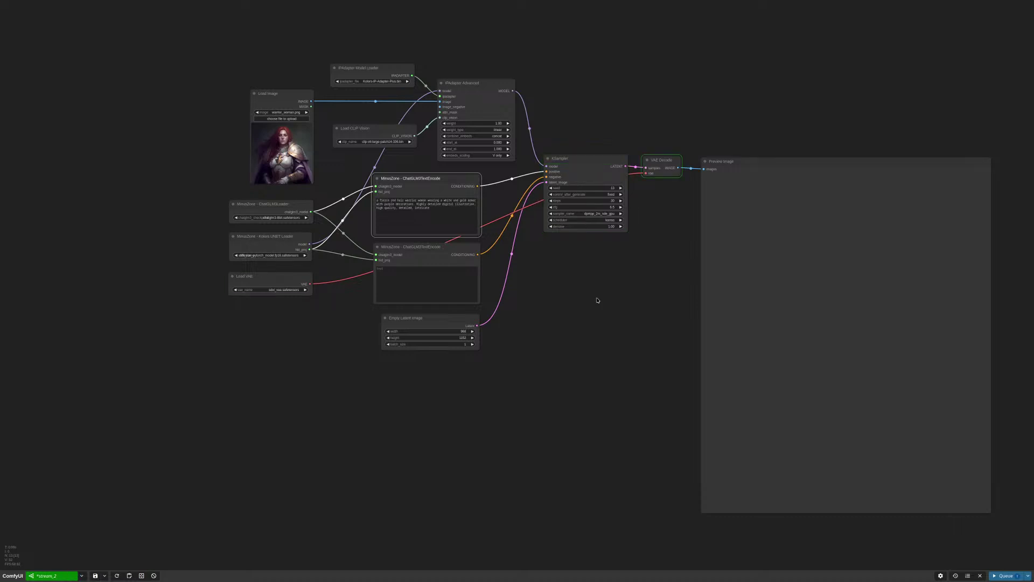
left_click_drag(600, 295, 592, 291)
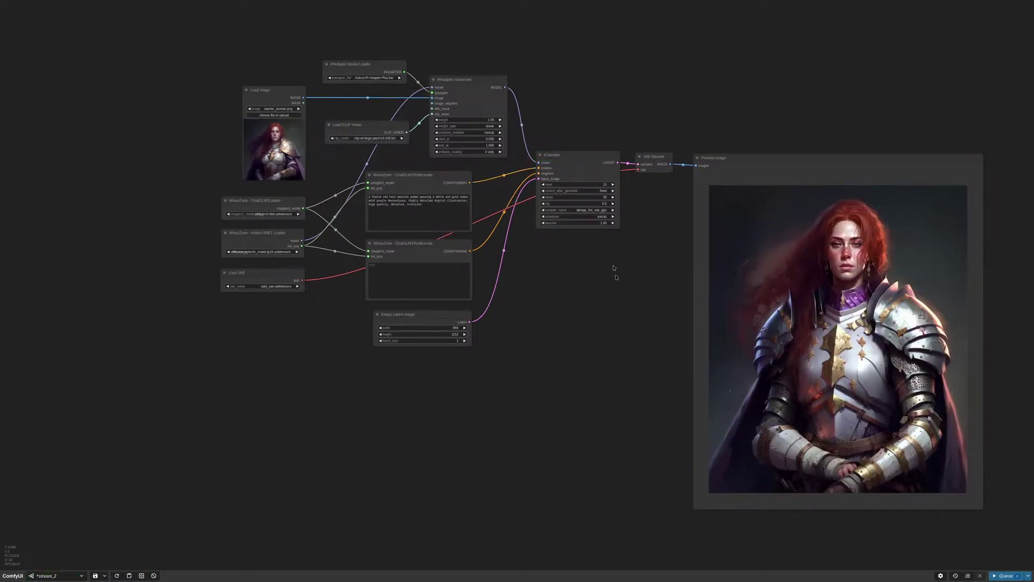
Move the Load Image node beneath VAE Decode, directly beside the Preview Image node
left_click_drag(605, 99, 543, 76)
scroll(563, 82, "down", 1)
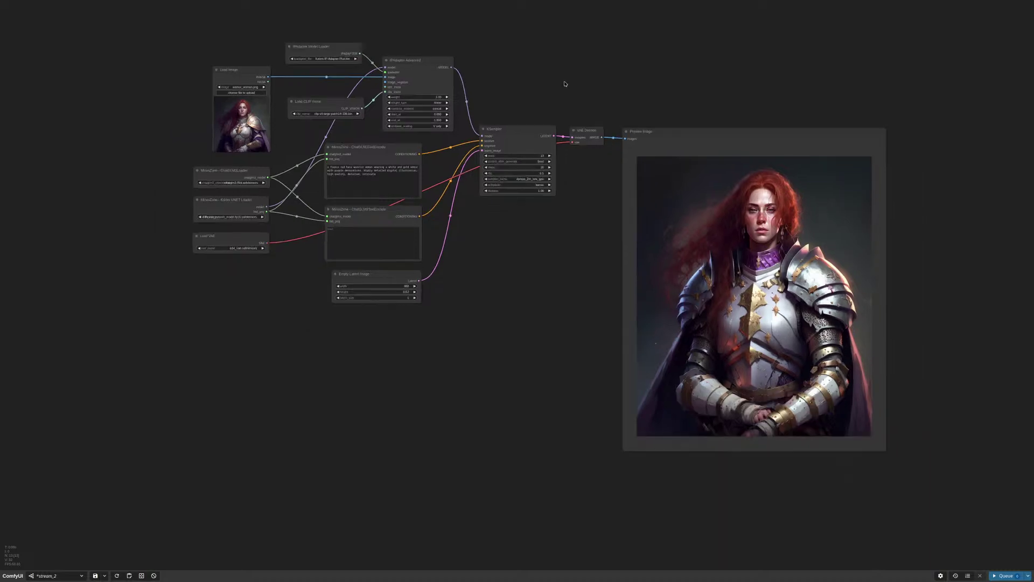
left_click_drag(264, 80, 649, 160)
scroll(616, 165, "up", 2)
left_click_drag(581, 189, 588, 190)
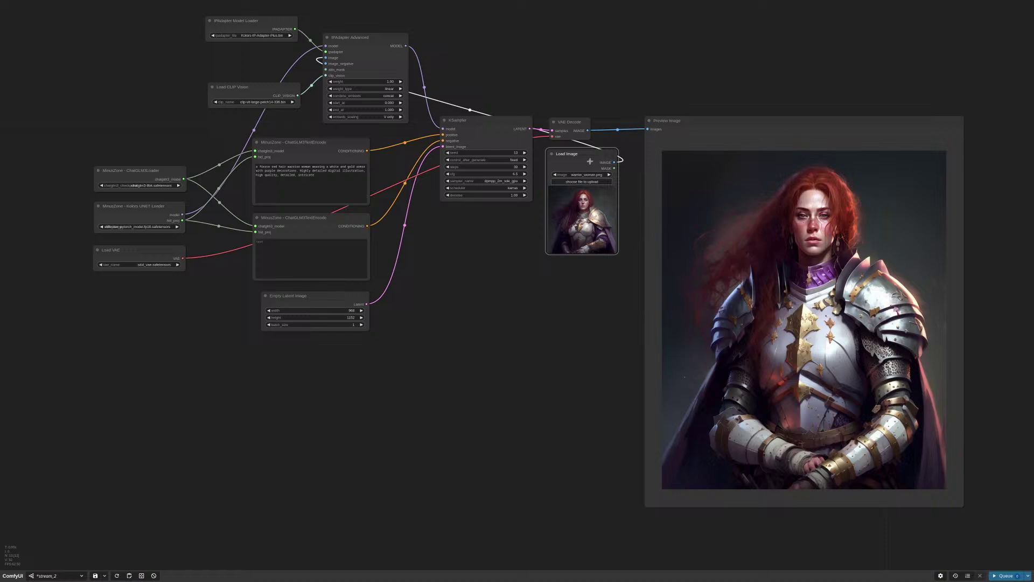
Nudge the Load Image node and raise the Preview Image node slightly so the two images sit side by side
left_click(720, 138)
scroll(571, 302, "down", 2)
left_click_drag(570, 303, 587, 285)
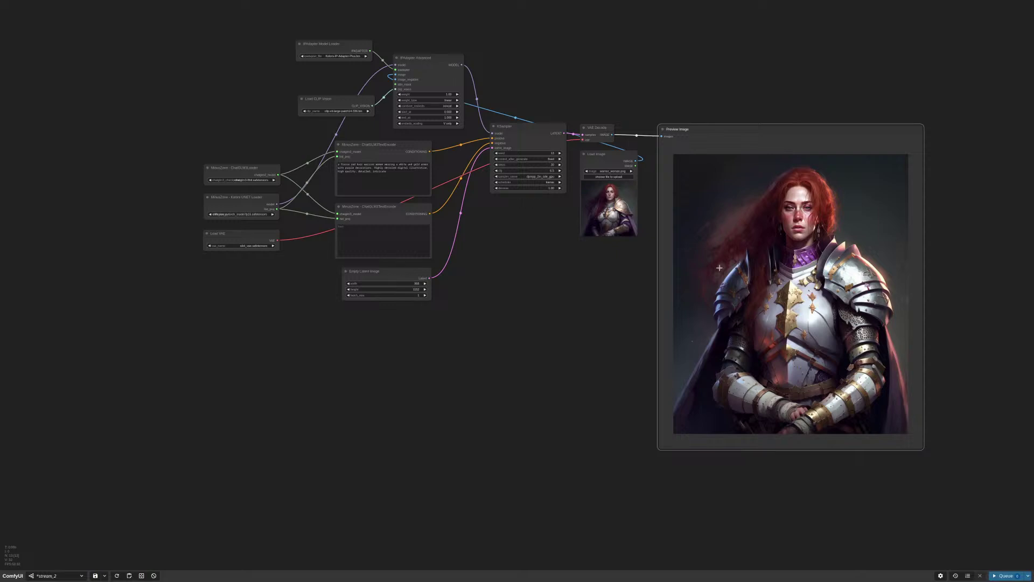
scroll(613, 235, "up", 3)
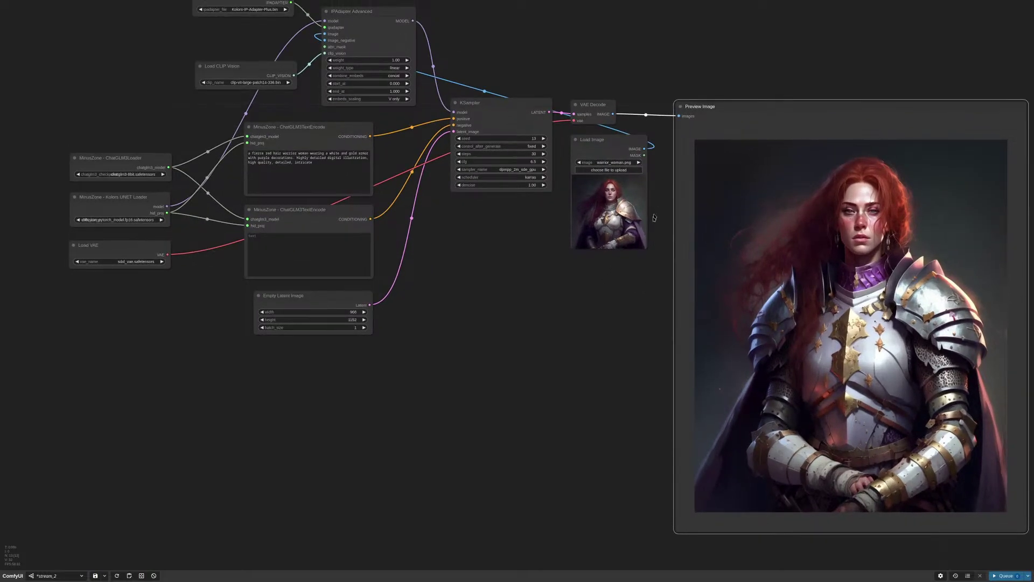
left_click_drag(654, 218, 637, 220)
left_click_drag(586, 154, 594, 156)
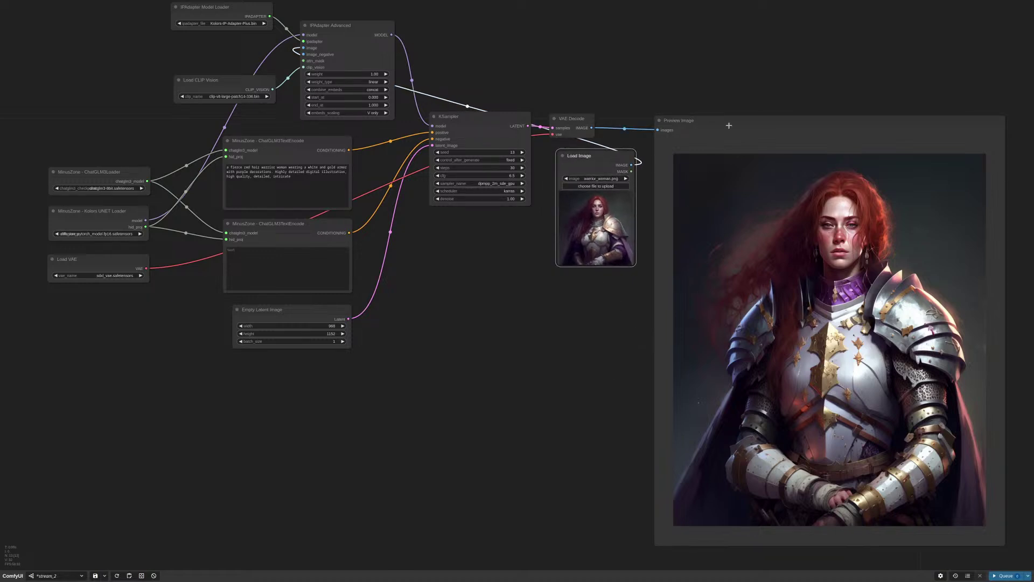
left_click_drag(728, 125, 730, 116)
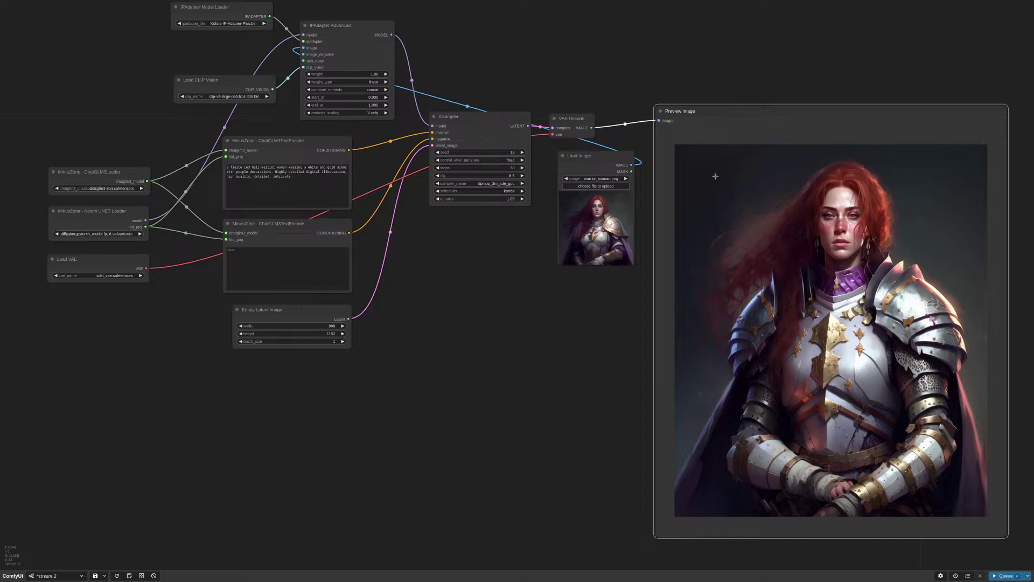
Compare the reference picture in the Load Image node with the generated warrior image
left_click_drag(600, 316, 671, 336)
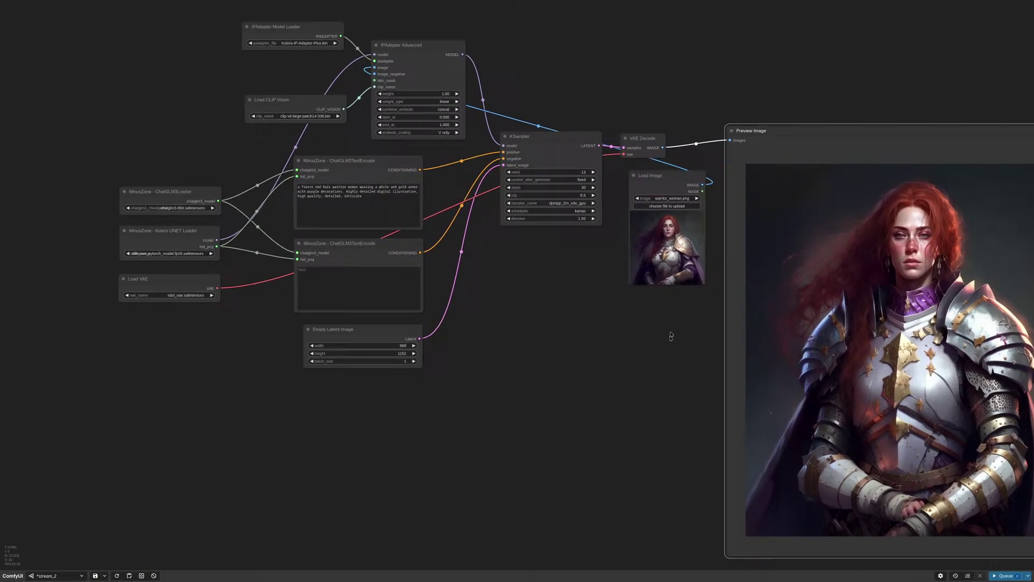
left_click(667, 178)
left_click_drag(667, 180, 667, 181)
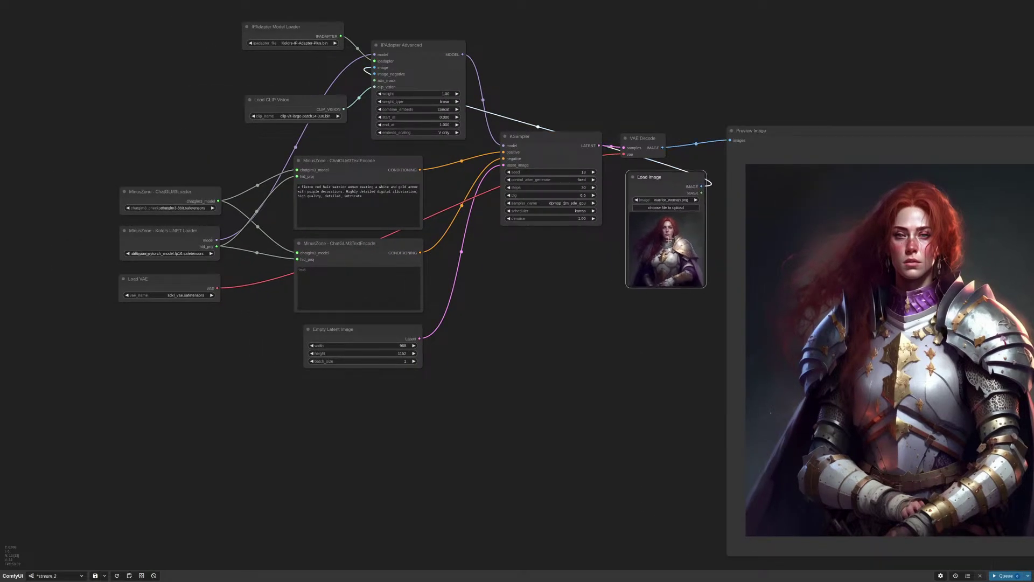
scroll(677, 237, "up", 5)
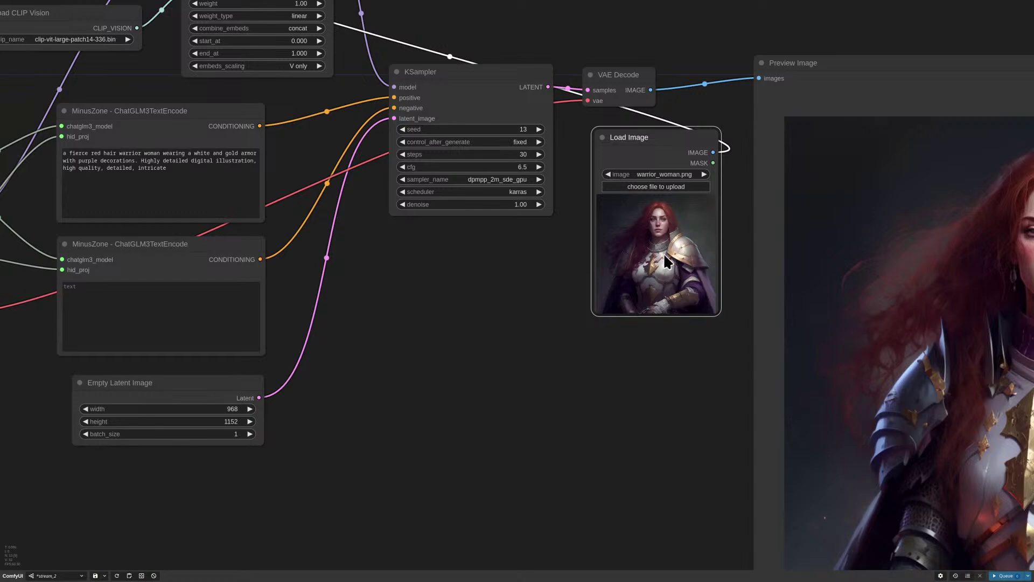
scroll(667, 250, "down", 5)
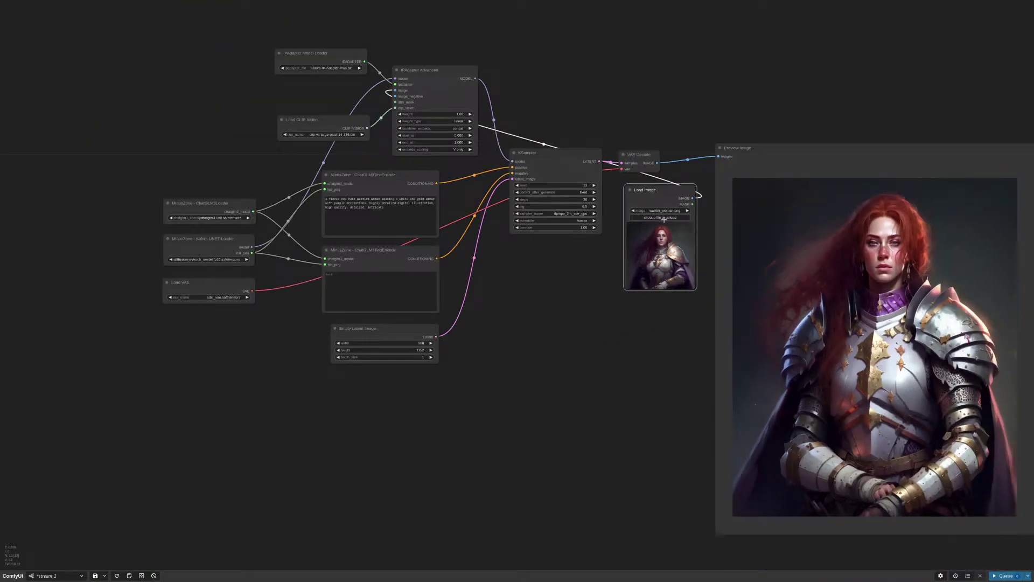
Set the IPAdapter Advanced weight to 5
left_click_drag(555, 102, 699, 134)
scroll(581, 110, "up", 4)
scroll(581, 110, "up", 2)
left_click(582, 156)
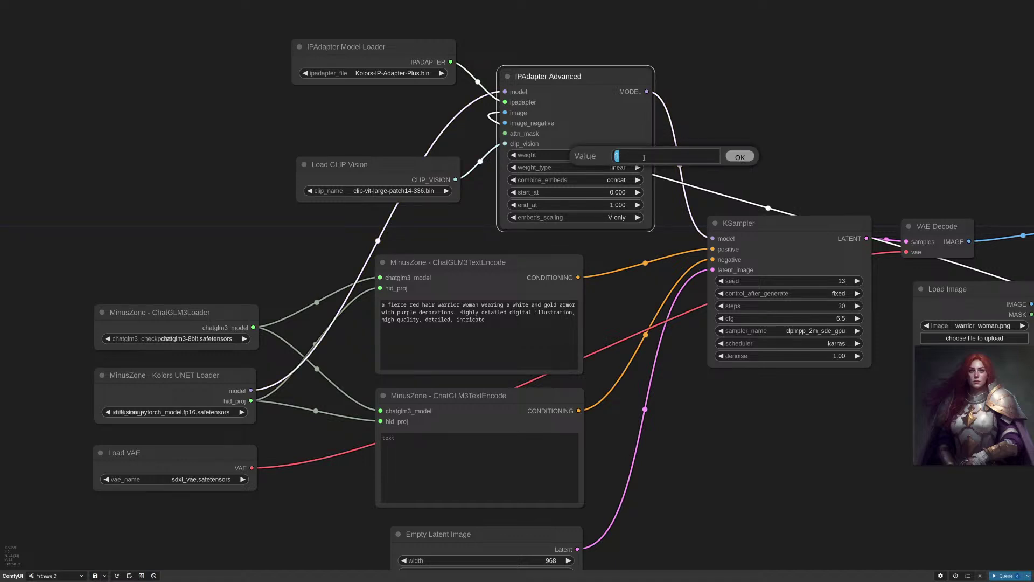
type("5")
key("Return")
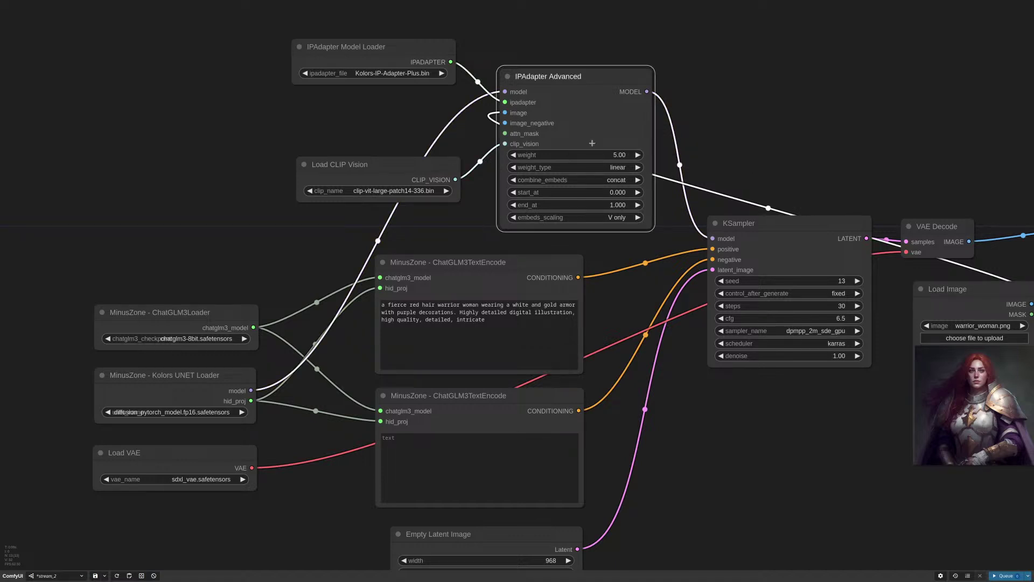
Set the IPAdapter Advanced weight to 0.65 and queue the generation
left_click(593, 155)
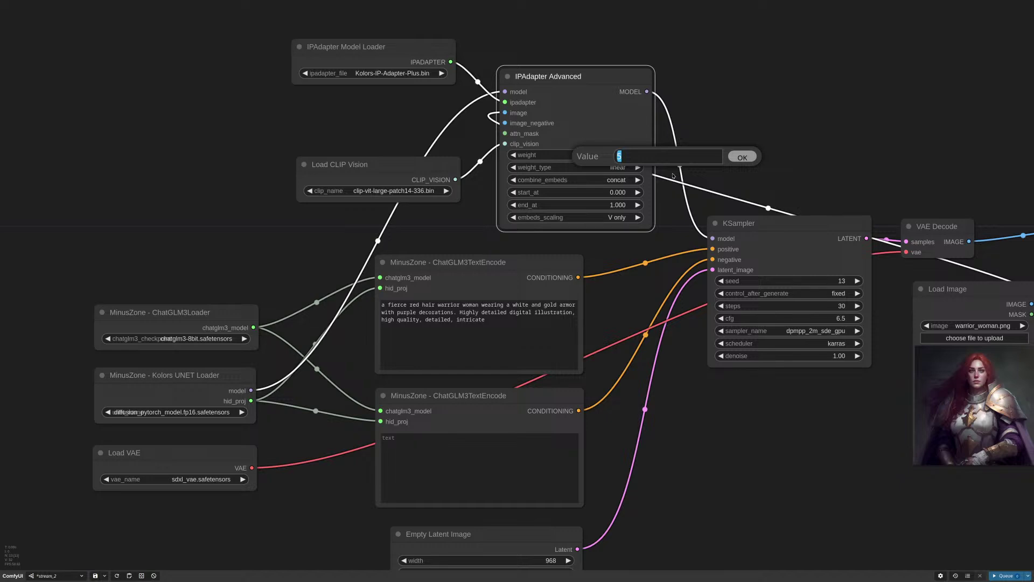
type("0.65")
key("Return")
scroll(750, 141, "down", 5)
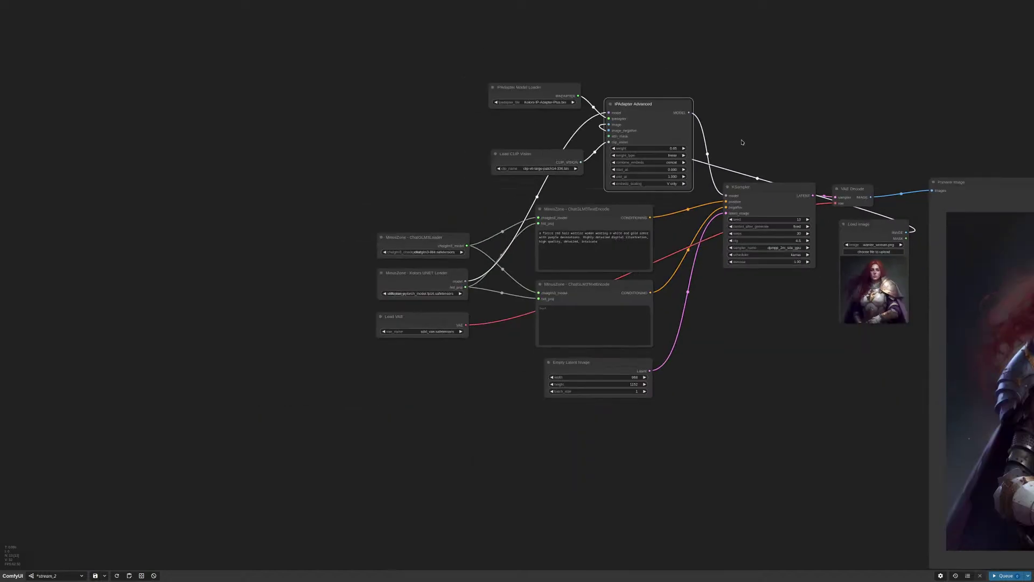
left_click_drag(769, 393, 550, 347)
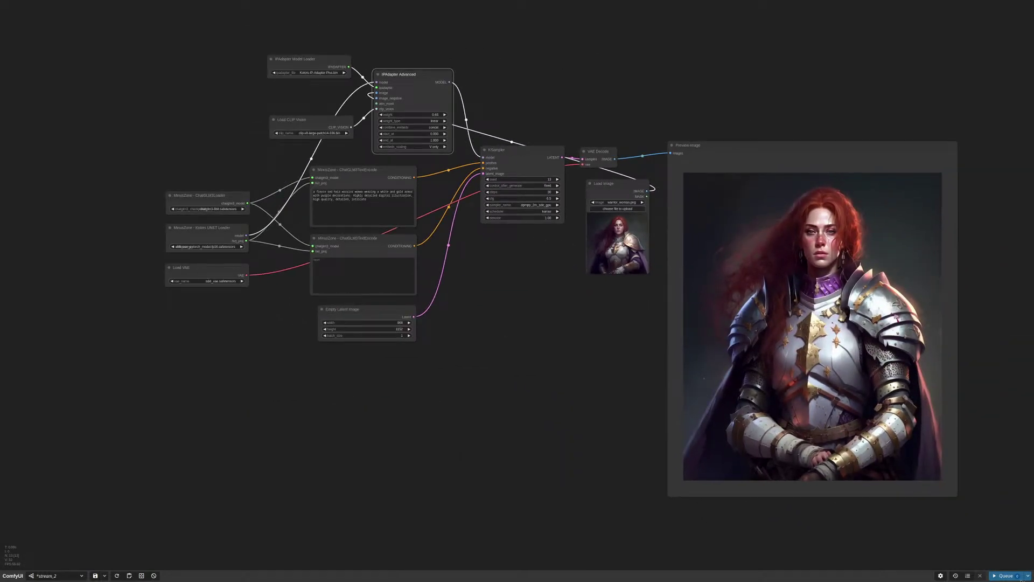
left_click(1021, 577)
Check the positive prompt text against the newly generated image
left_click_drag(567, 312, 541, 299)
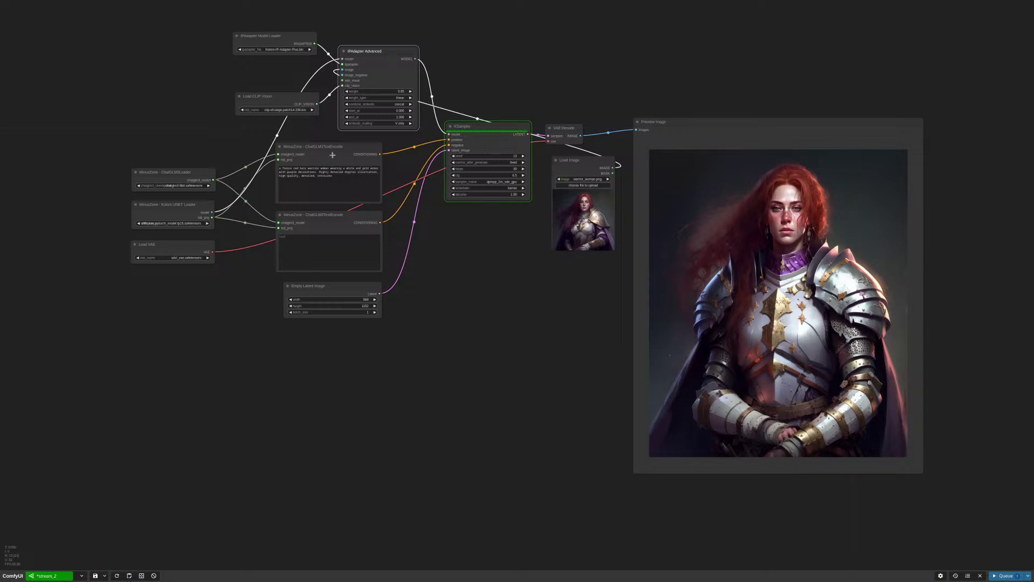
left_click_drag(334, 148, 336, 148)
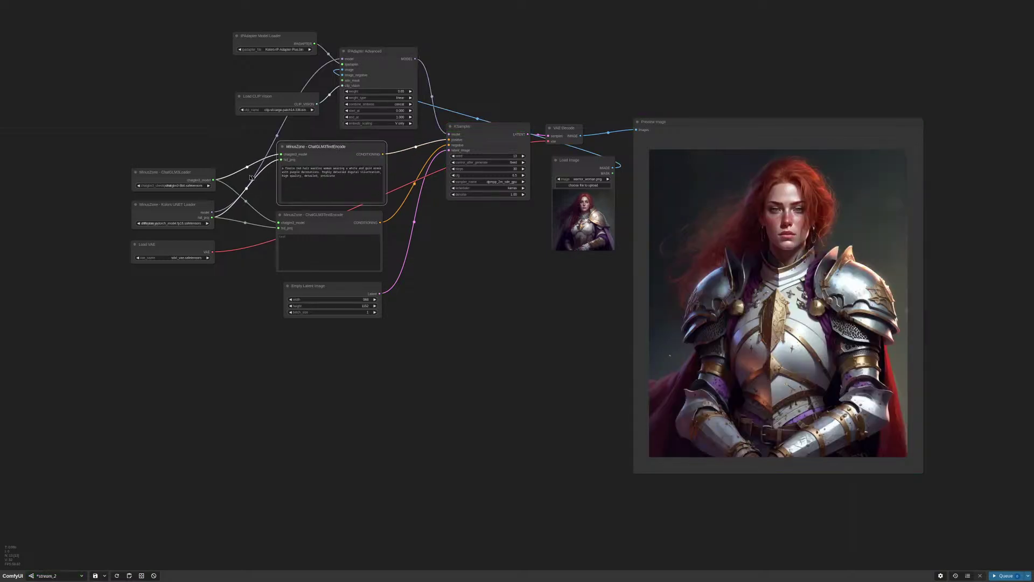
scroll(251, 178, "up", 5)
left_click_drag(429, 117, 432, 117)
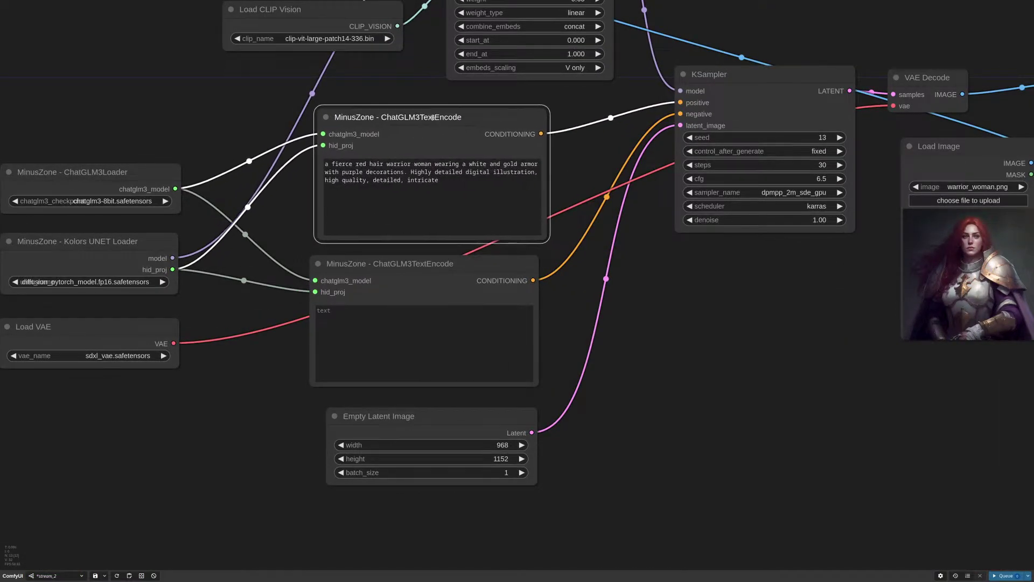
scroll(480, 280, "down", 9)
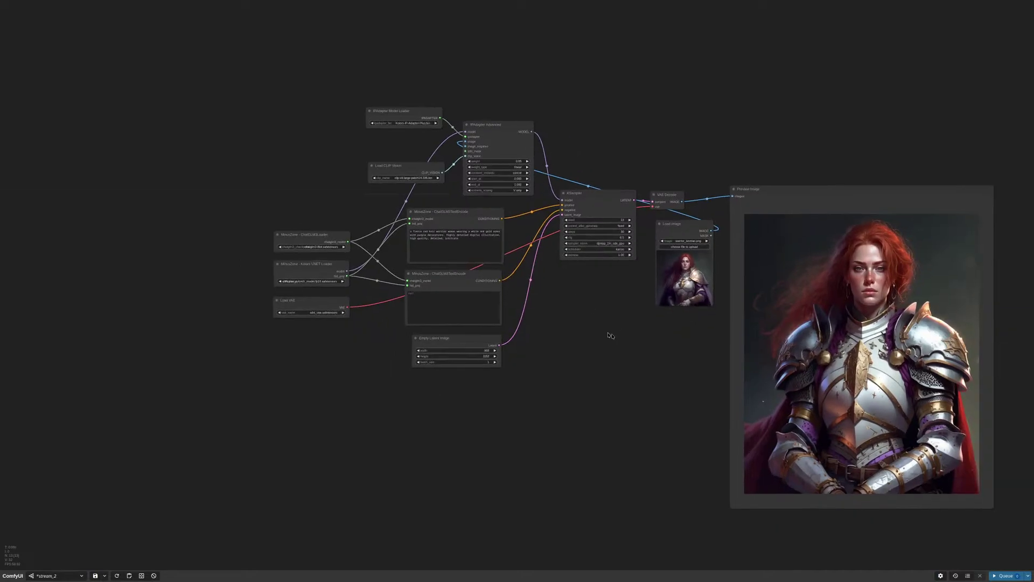
Set the IPAdapter Advanced weight to 0.5 and queue the generation
left_click_drag(610, 335, 567, 322)
scroll(434, 139, "up", 5)
left_click(493, 156)
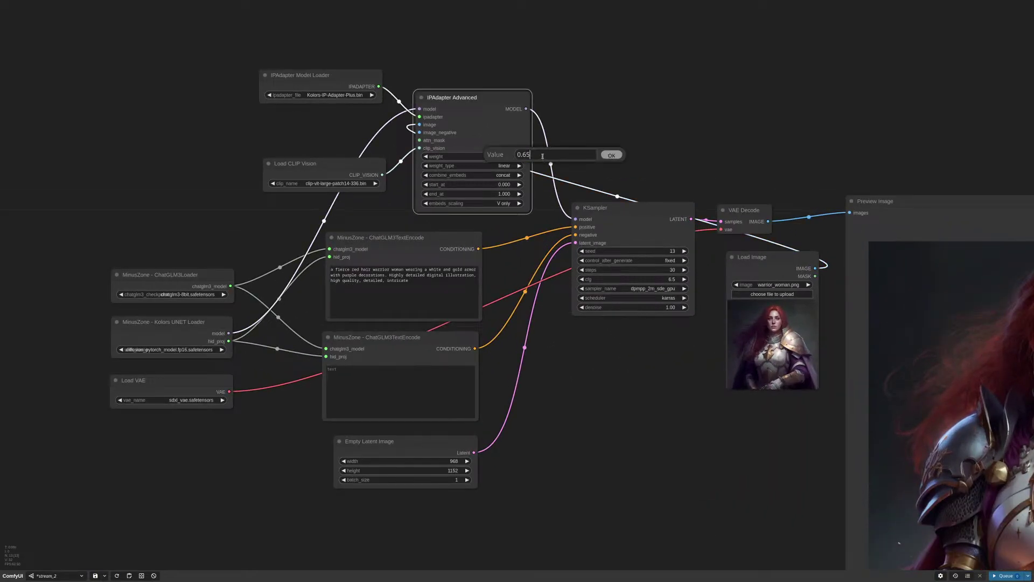
key("shift+Left")
key("shift+Left")
type("5")
key("Return")
scroll(561, 111, "down", 4)
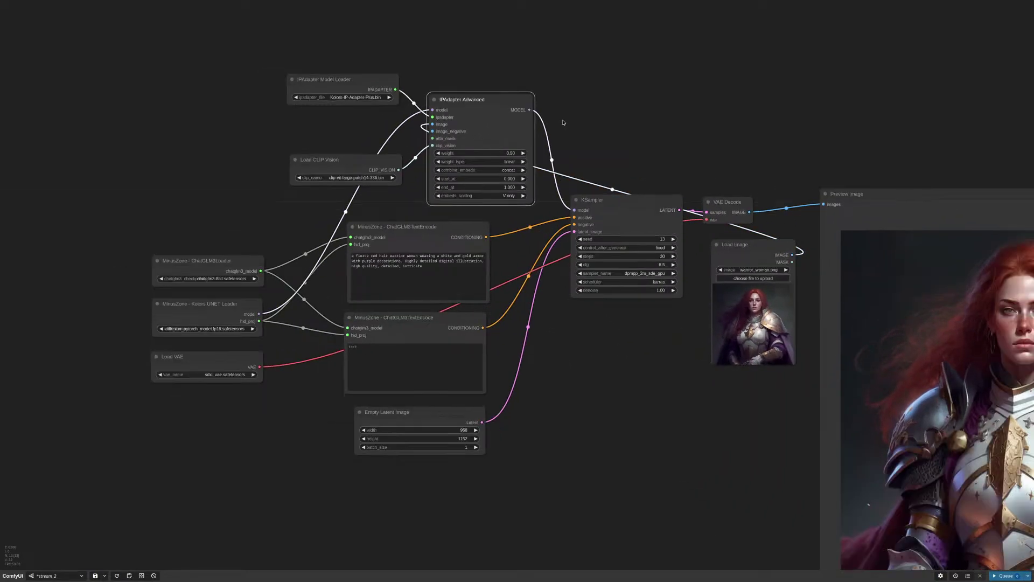
left_click(1006, 575)
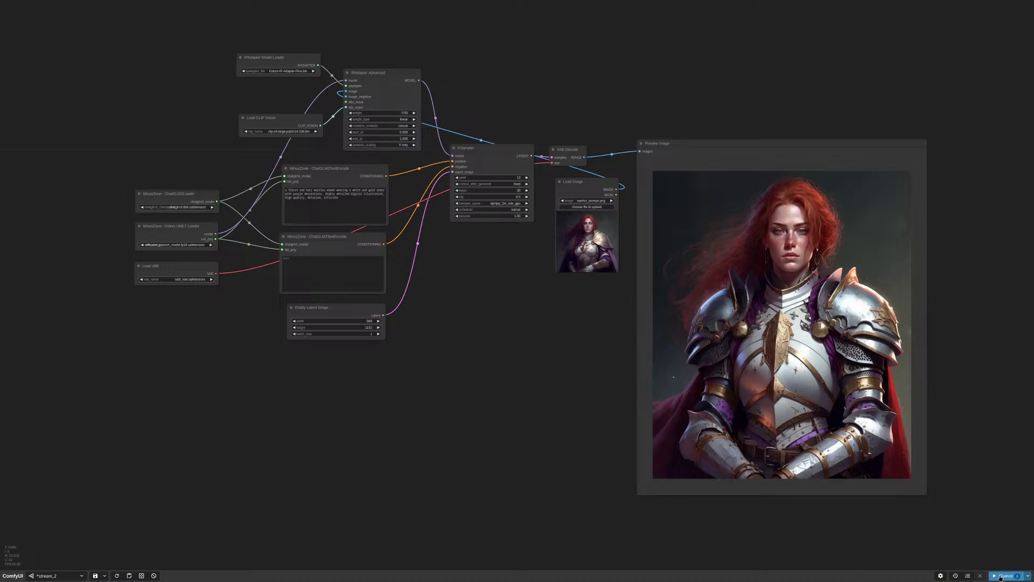
Inspect the new image, set the IPAdapter Advanced weight to 0.55 and queue another generation
left_click_drag(938, 329, 895, 287)
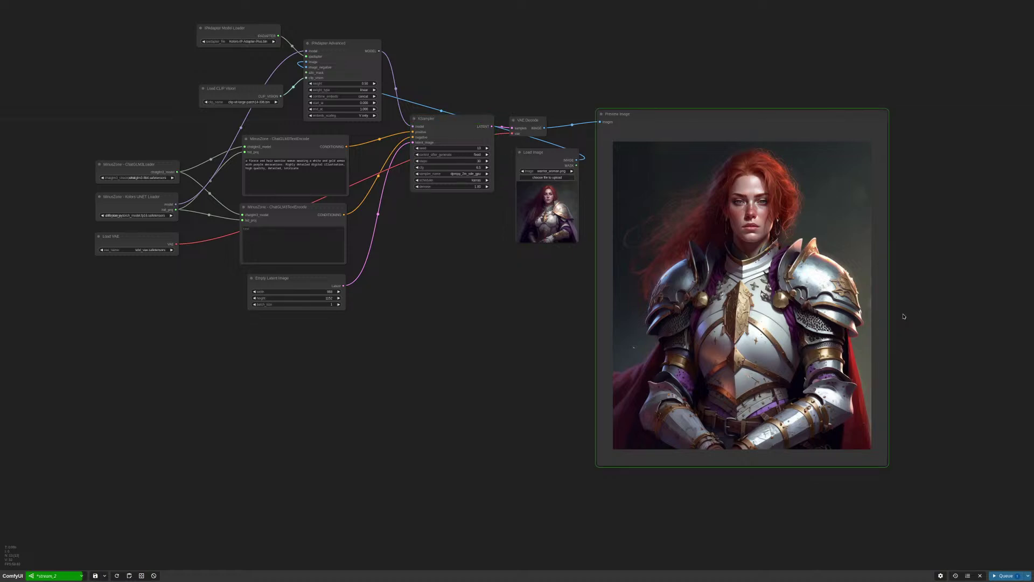
scroll(900, 337, "down", 1)
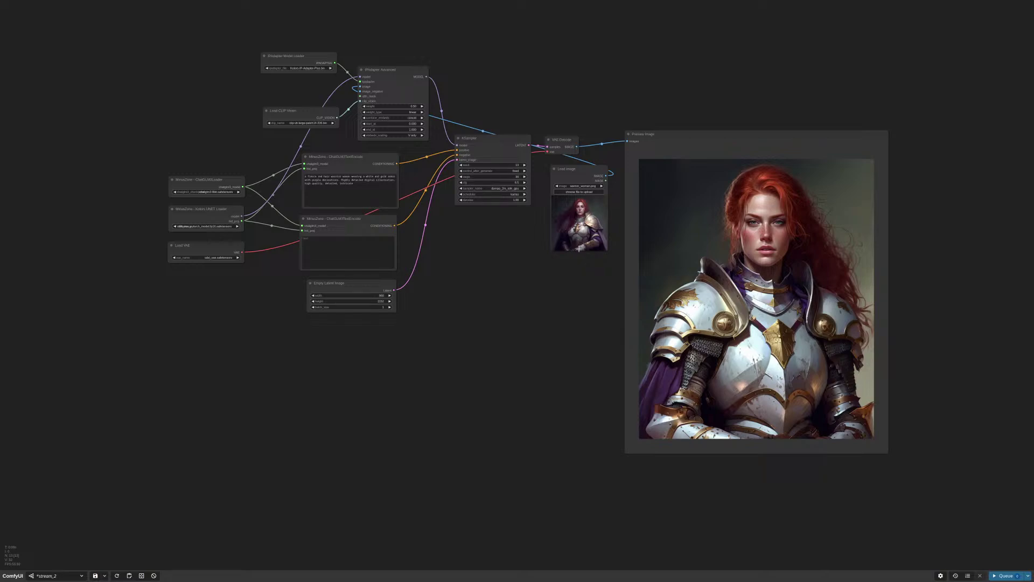
scroll(414, 74, "up", 8)
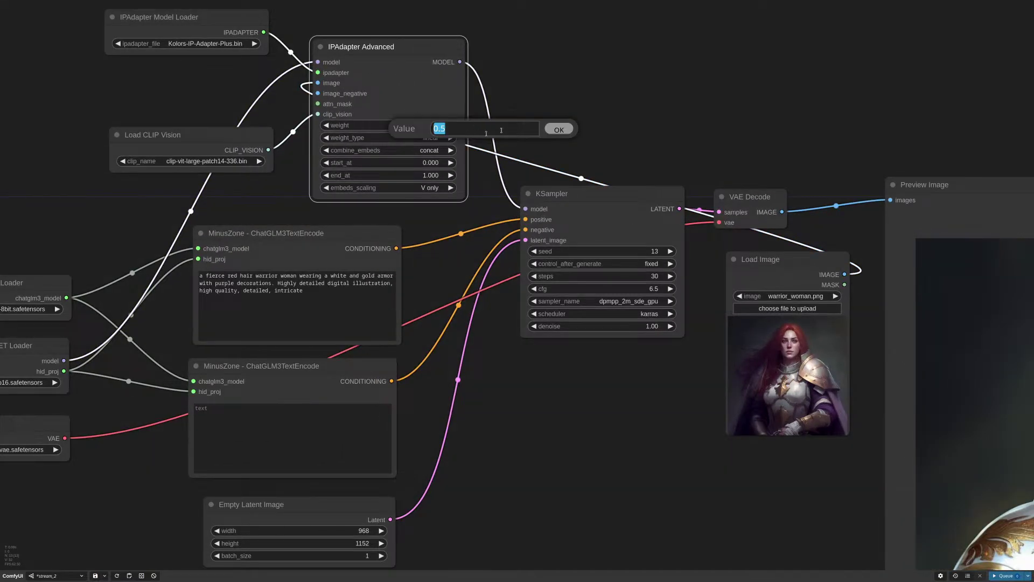
left_click(501, 129)
key("Return")
scroll(481, 133, "down", 5)
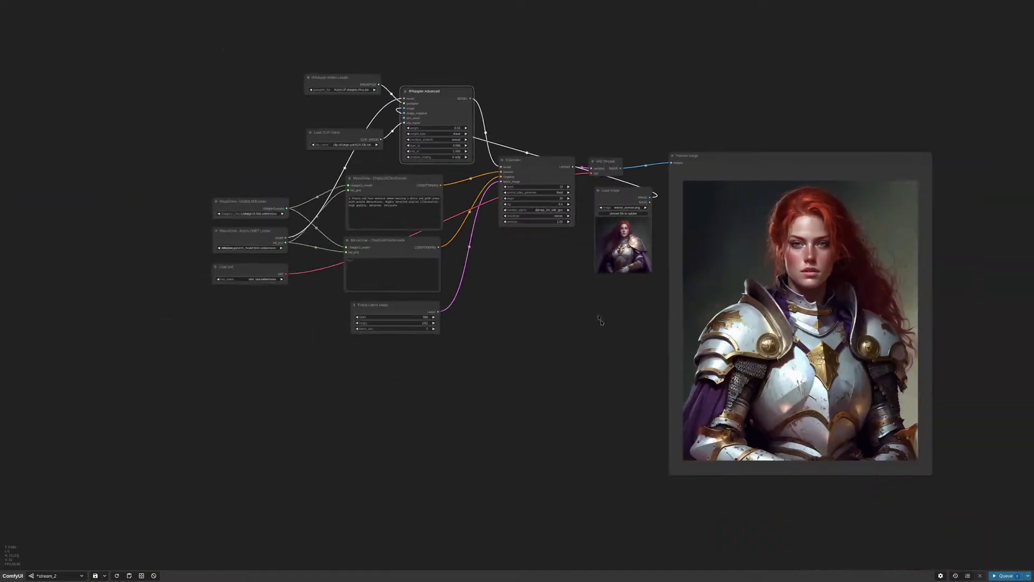
left_click(1006, 575)
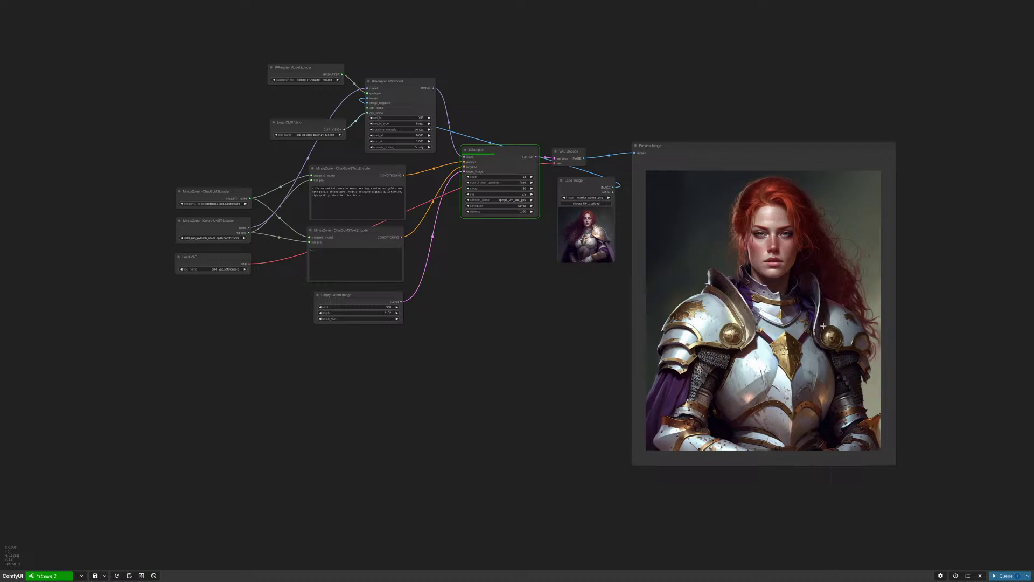
scroll(823, 325, "up", 3)
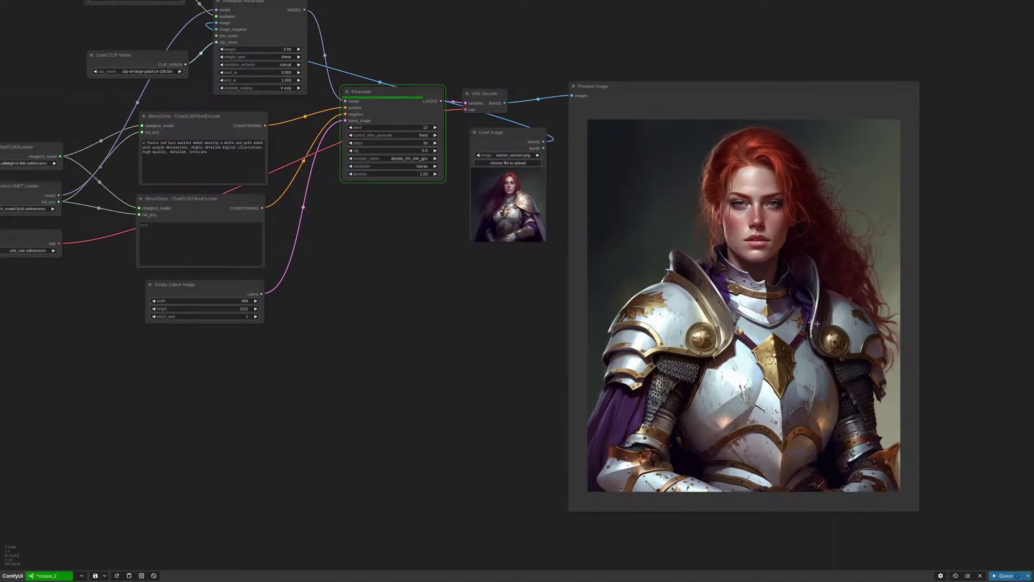
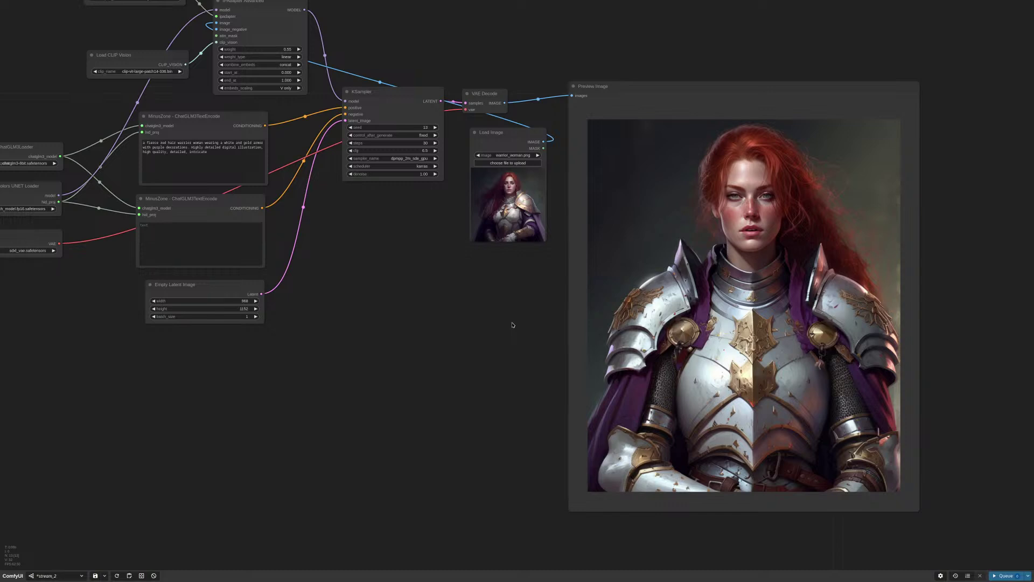
Switch the Load Image reference to anime_illustration.png and queue the generation
left_click_drag(509, 344, 499, 349)
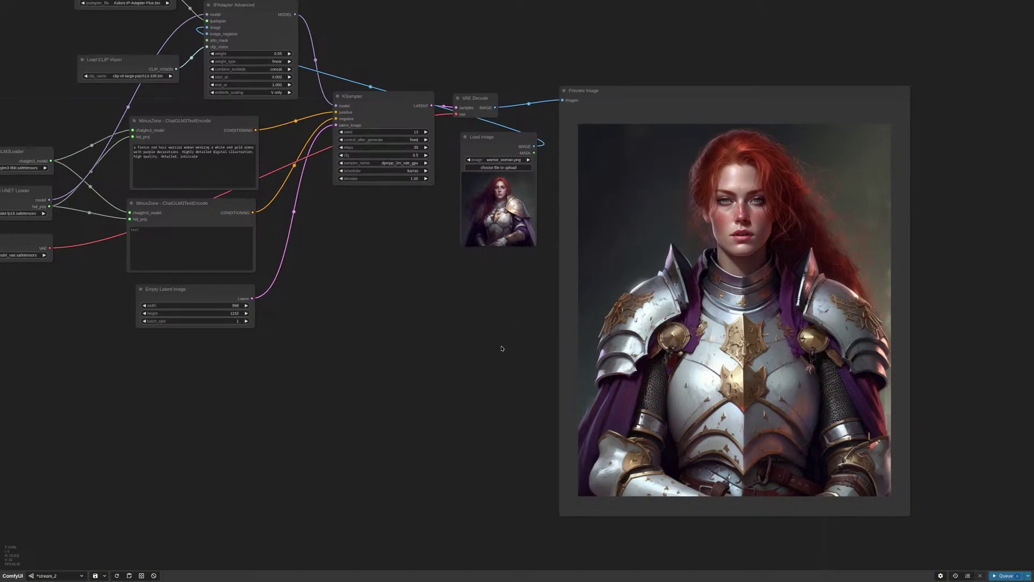
left_click(509, 159)
type("ani")
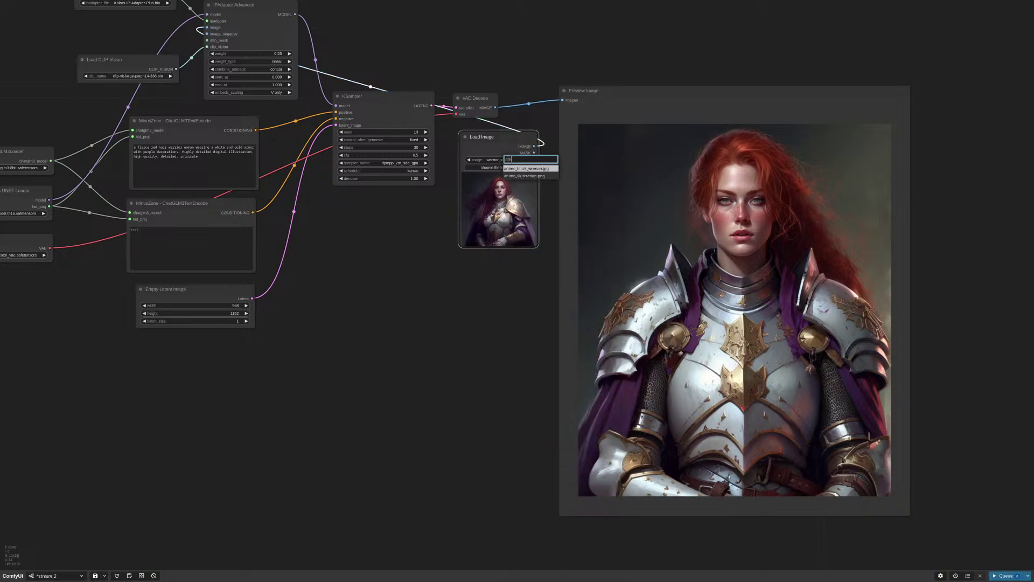
left_click(524, 175)
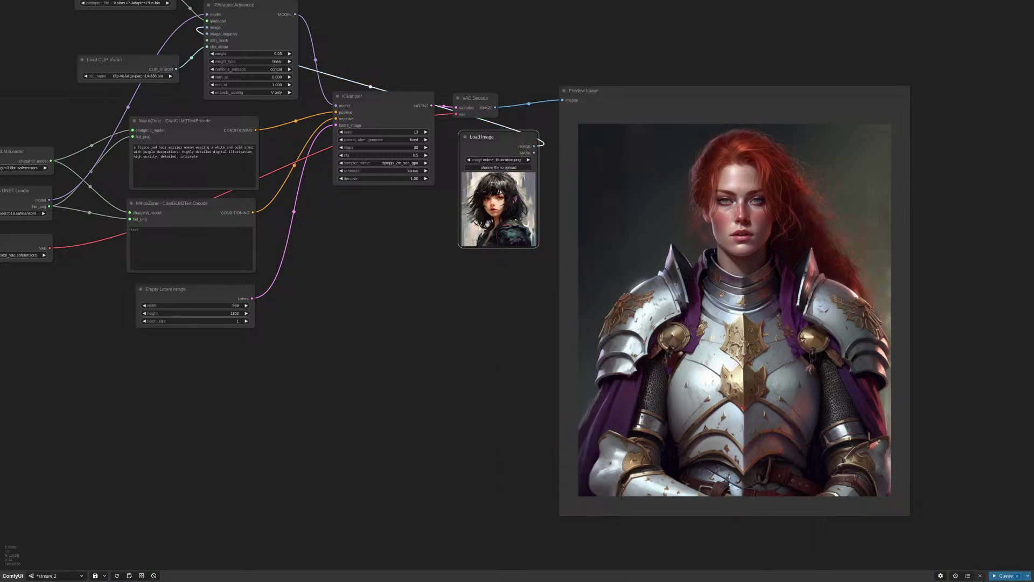
scroll(518, 196, "up", 5)
scroll(518, 198, "down", 7)
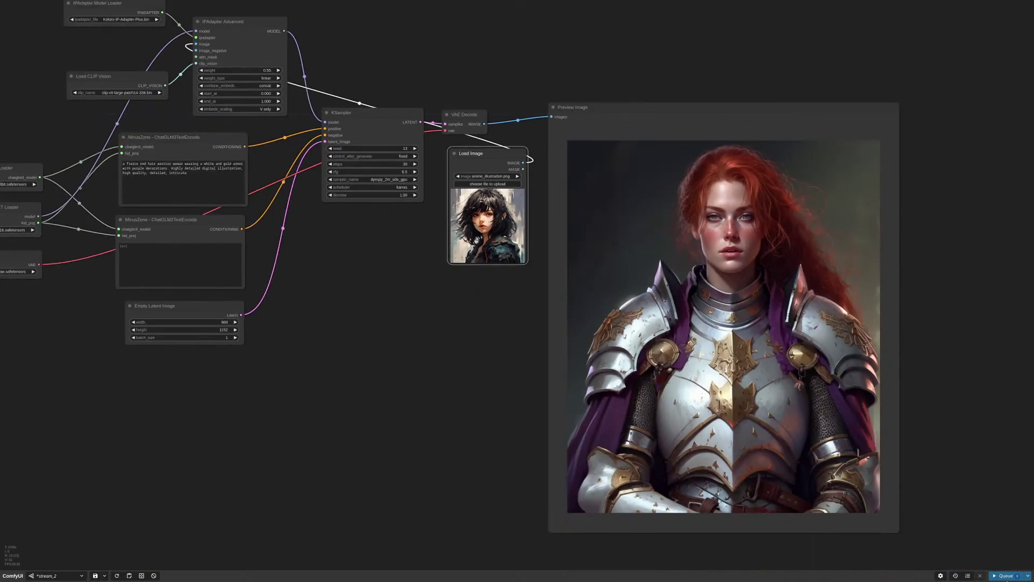
left_click(1005, 576)
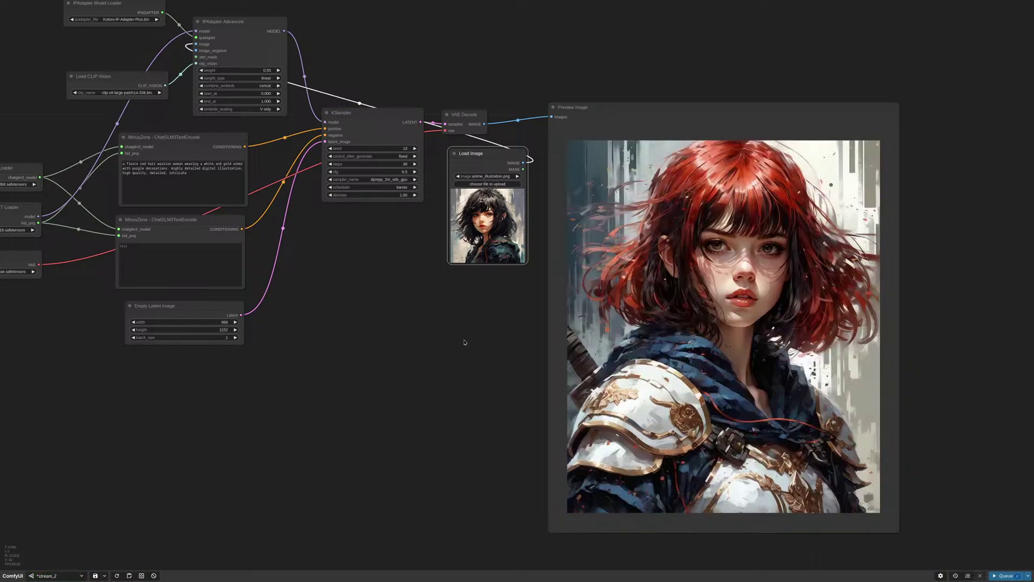
Inspect the generated warrior's face and armor against the anime illustration reference
scroll(464, 343, "down", 2)
left_click_drag(473, 346, 550, 332)
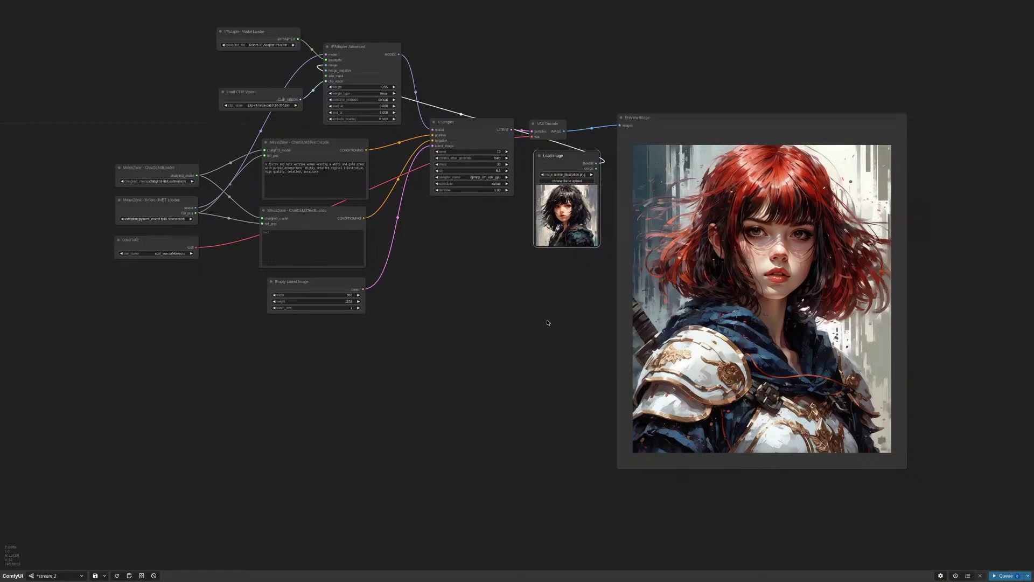
scroll(765, 264, "up", 10)
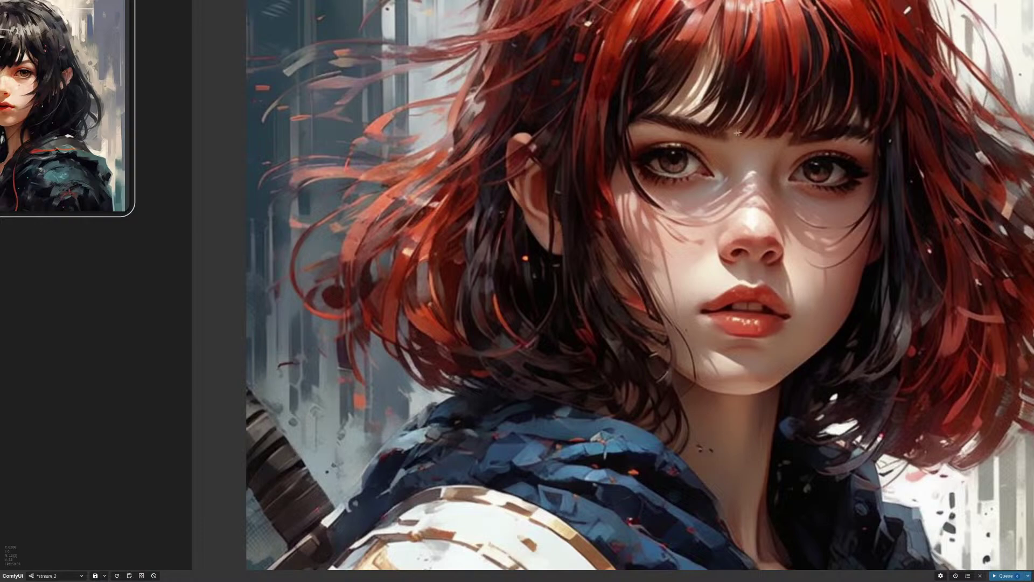
scroll(669, 272, "down", 4)
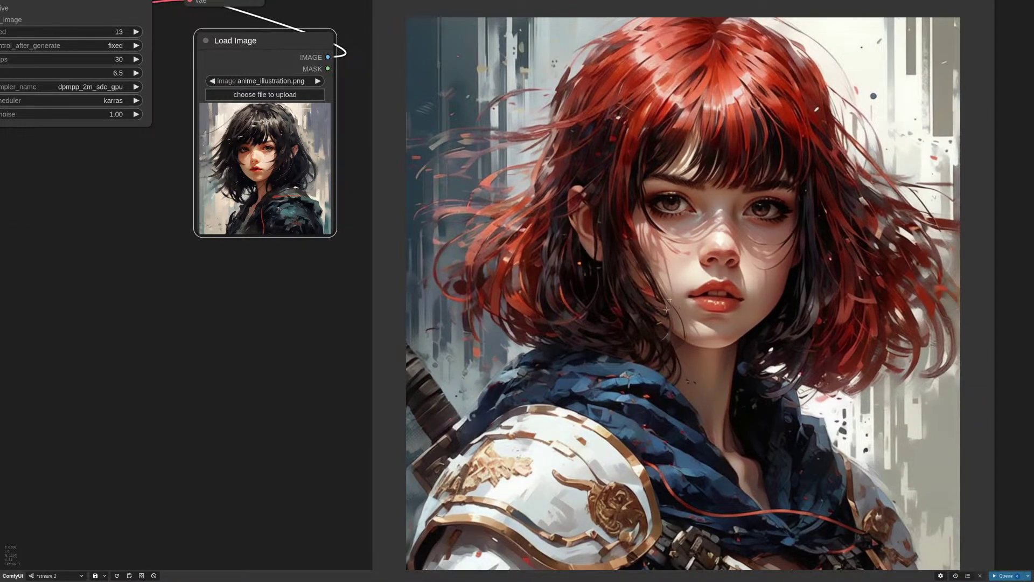
scroll(667, 310, "down", 6)
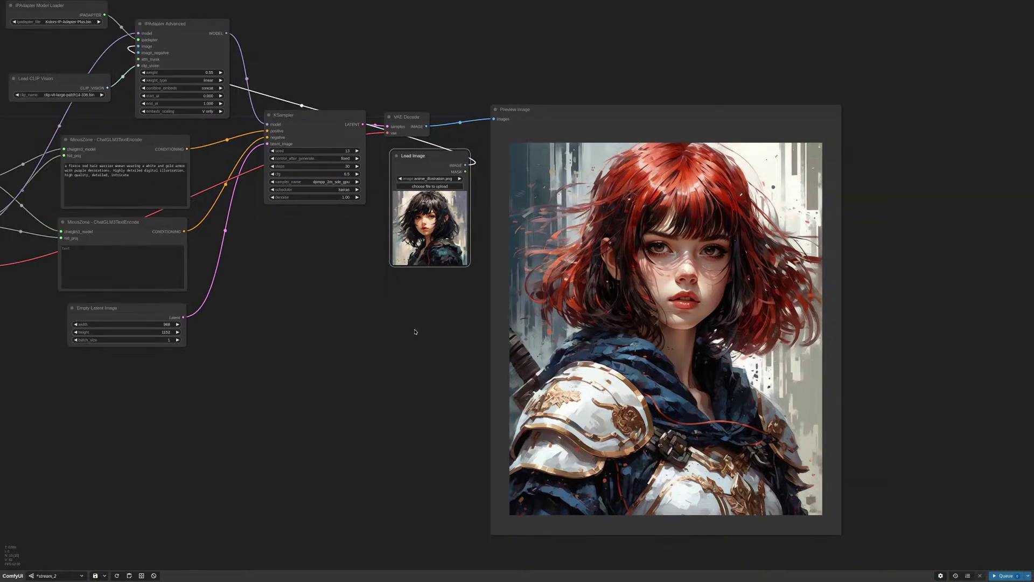
Change the Load Image reference to anime_black_woman.jpg and queue another generation
left_click_drag(415, 331, 453, 318)
left_click(469, 167)
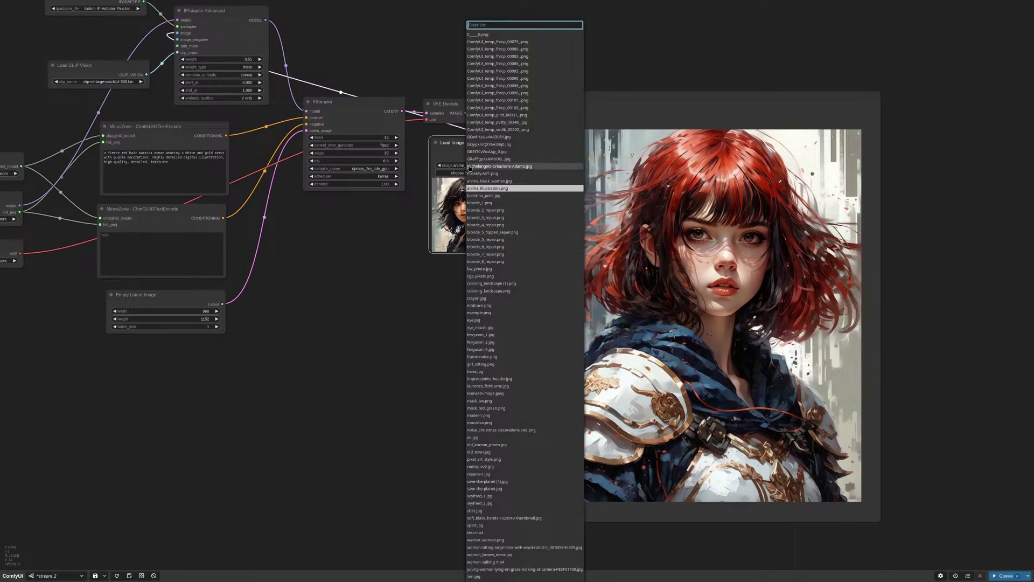
left_click(487, 188)
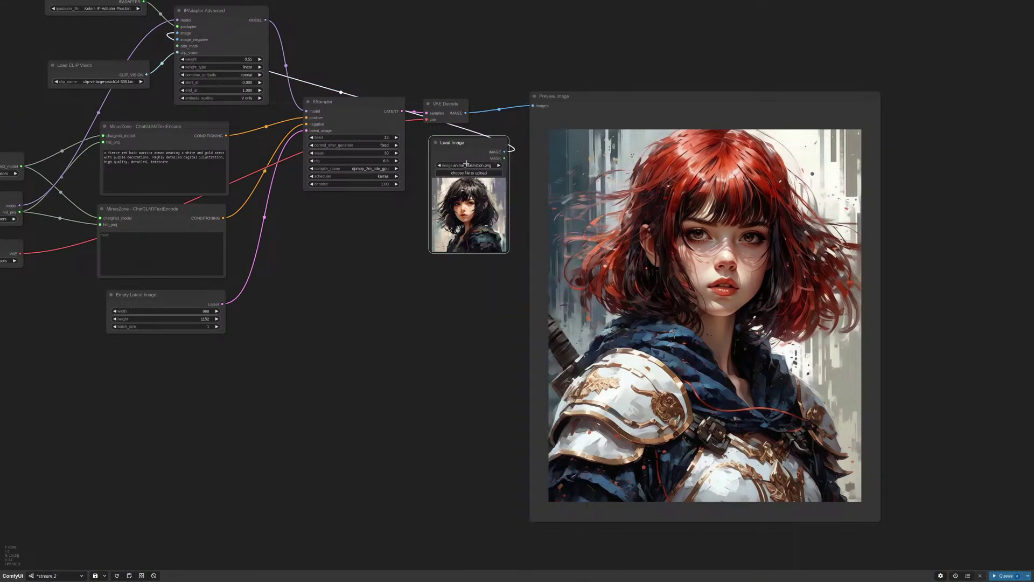
scroll(466, 163, "up", 5)
left_click(478, 168)
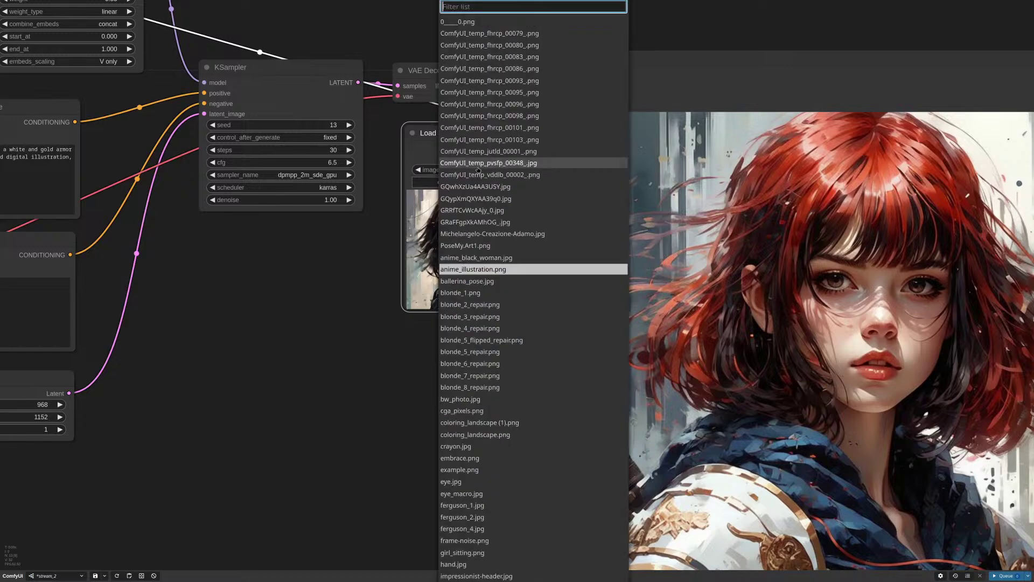
type("anime")
key("Return")
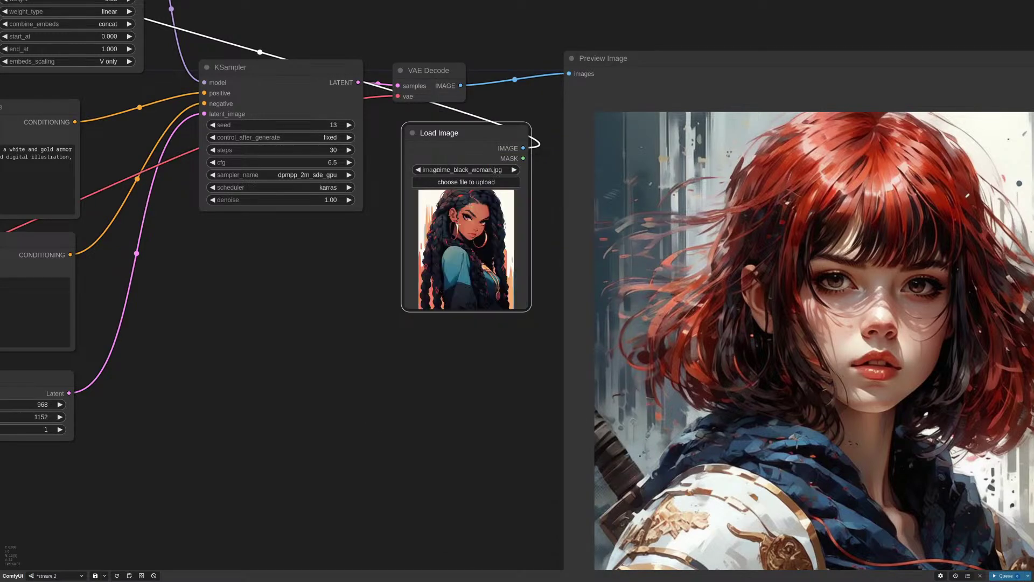
scroll(430, 404, "down", 9)
left_click(1007, 575)
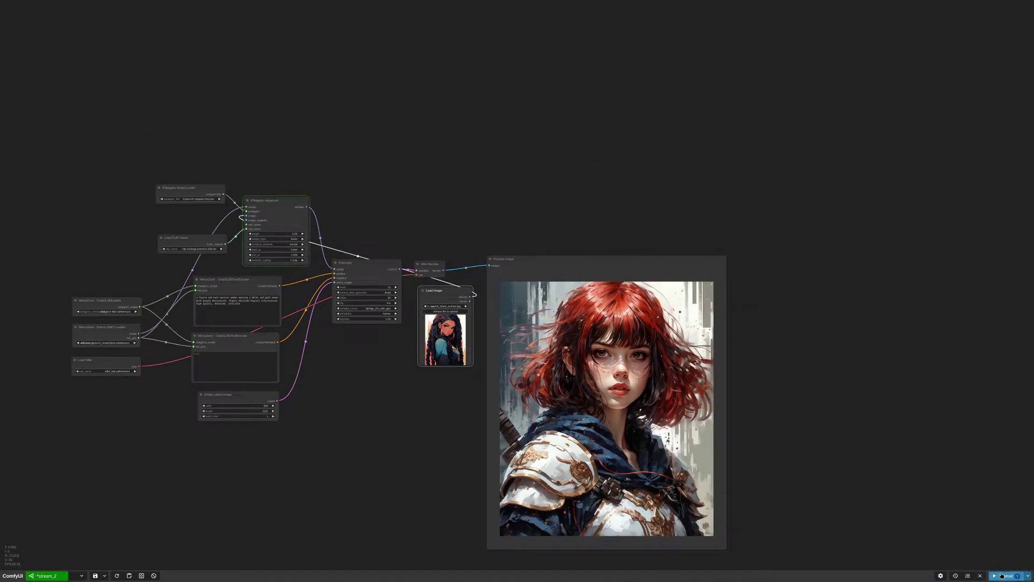
Watch the generation run and compare the new image with the anime_black_woman.jpg reference
scroll(842, 339, "down", 3)
scroll(657, 269, "up", 3)
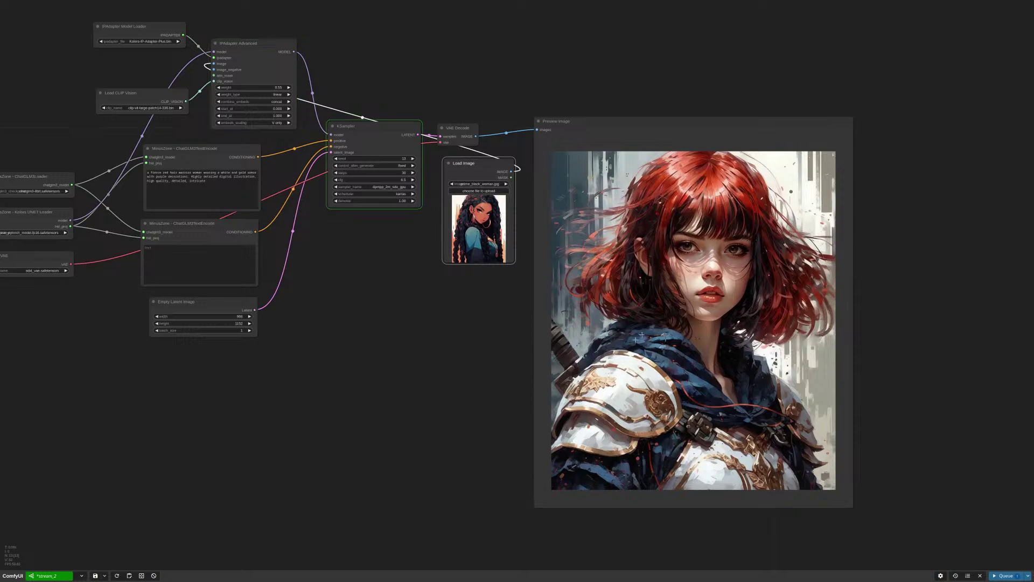
left_click_drag(450, 347, 458, 333)
scroll(711, 381, "up", 1)
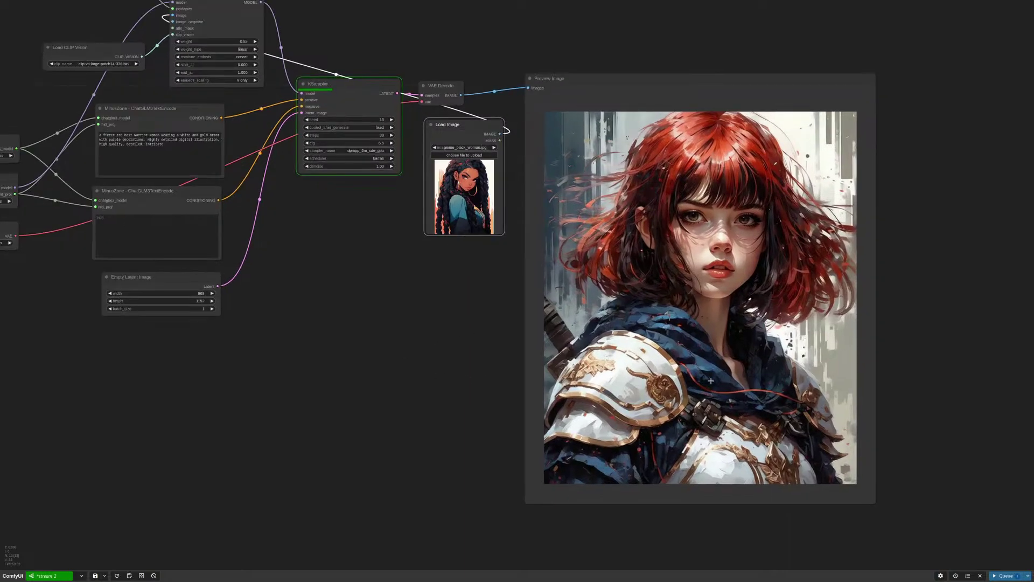
scroll(711, 381, "up", 1)
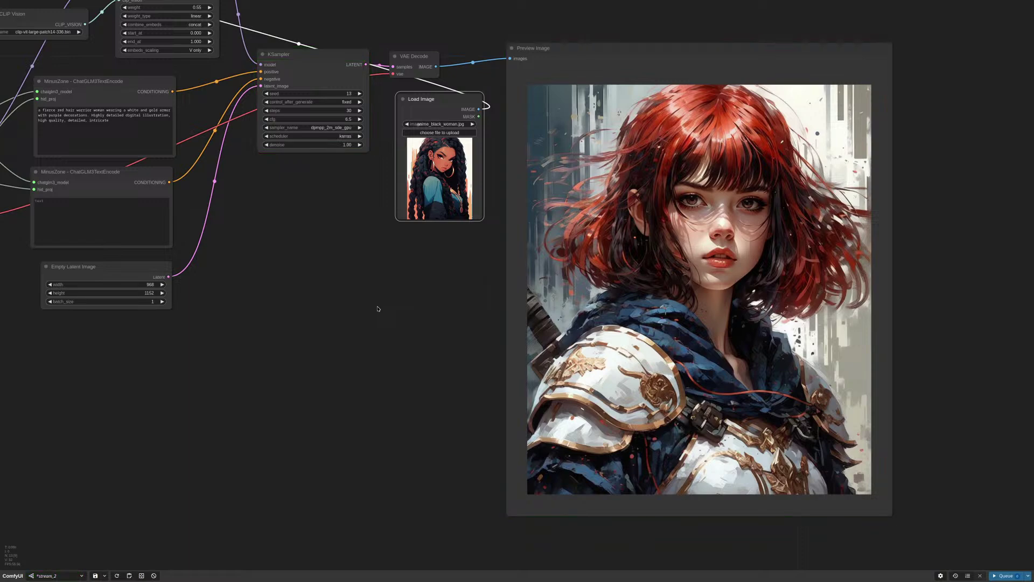
scroll(387, 308, "down", 1)
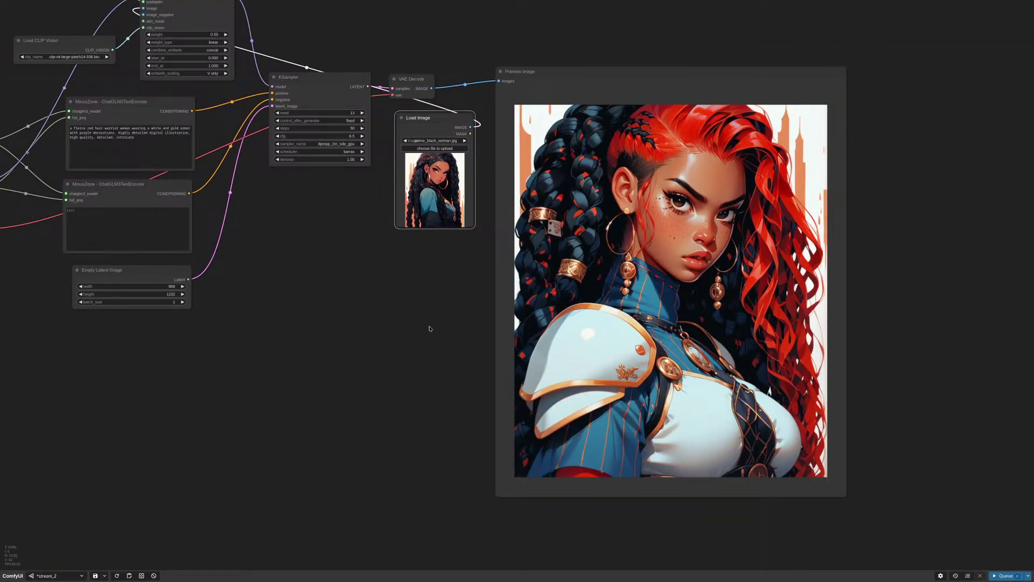
scroll(434, 321, "down", 1)
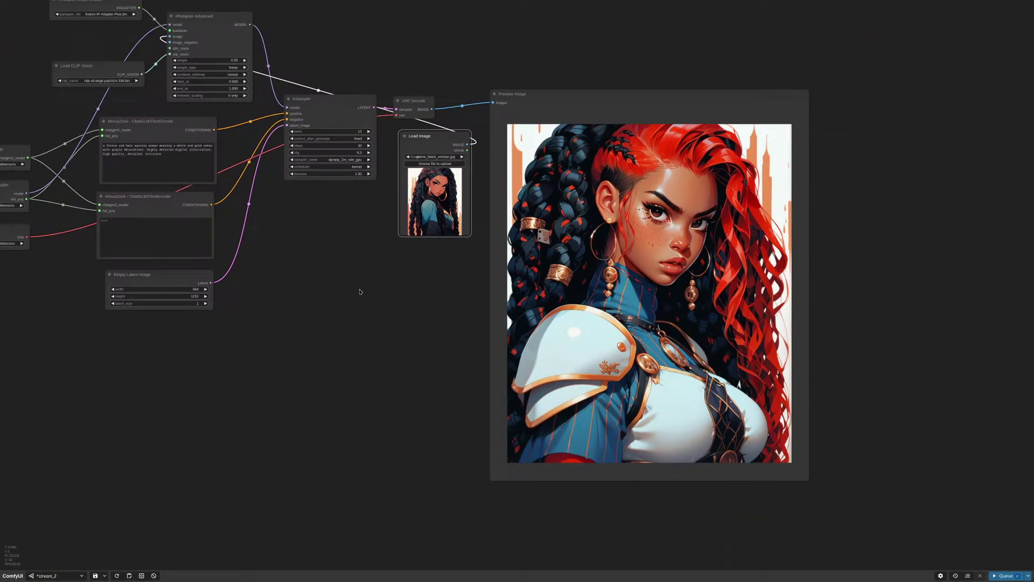
left_click_drag(360, 291, 447, 331)
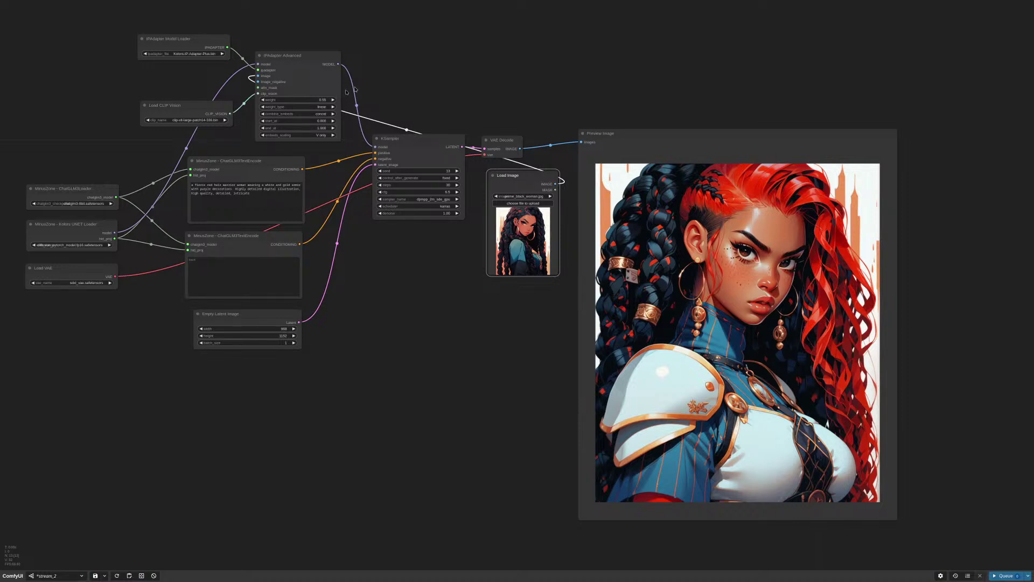
Review the positive prompt text and check how the generated image follows it
left_click_drag(387, 86, 555, 118)
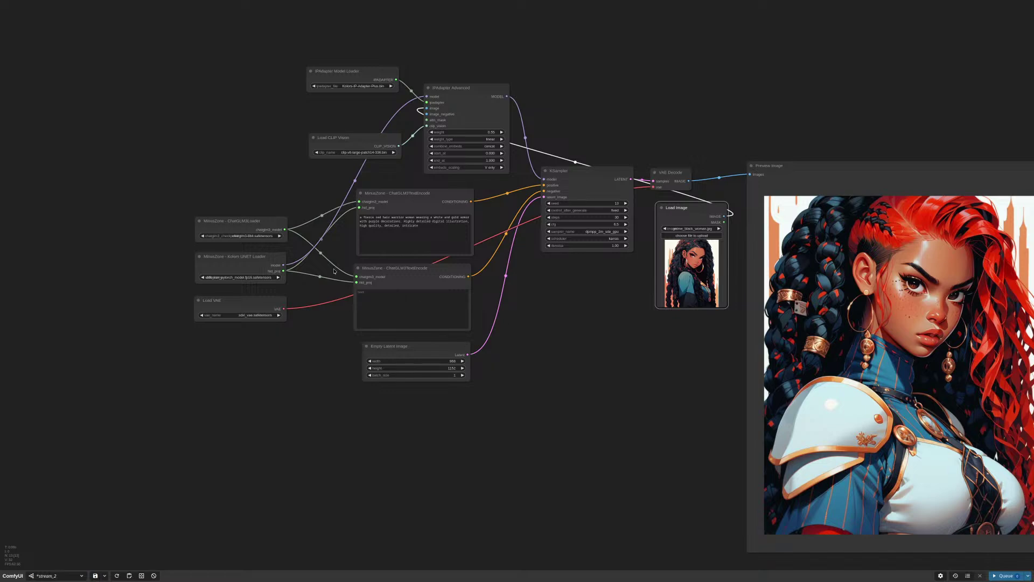
scroll(334, 271, "up", 8)
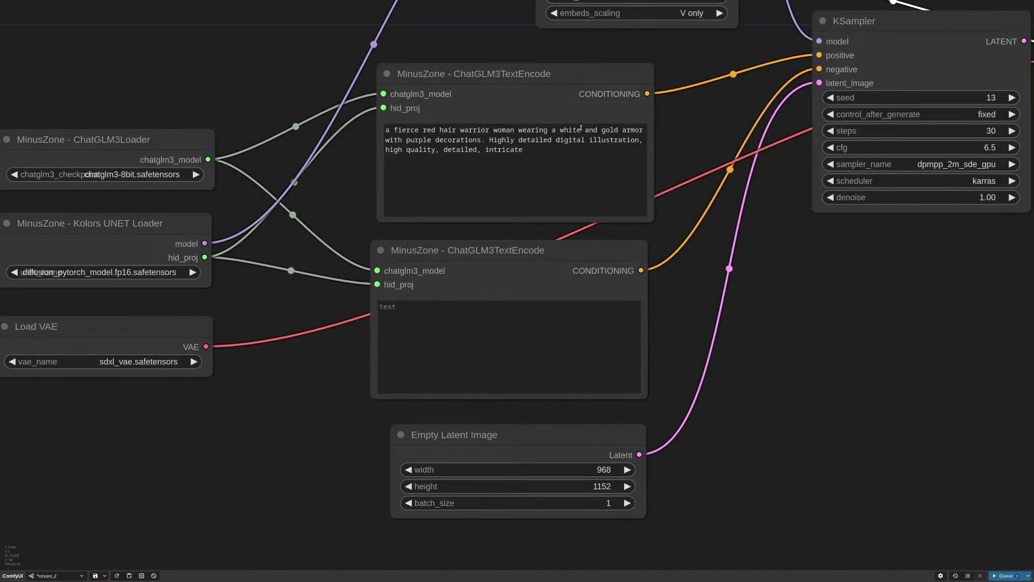
scroll(693, 263, "down", 1)
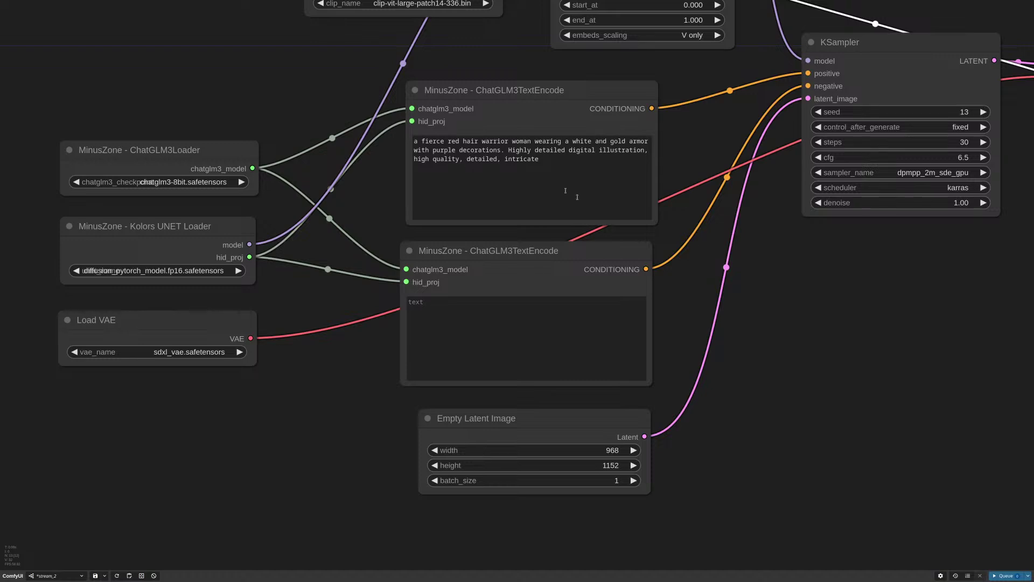
scroll(762, 260, "down", 7)
left_click_drag(841, 305, 496, 274)
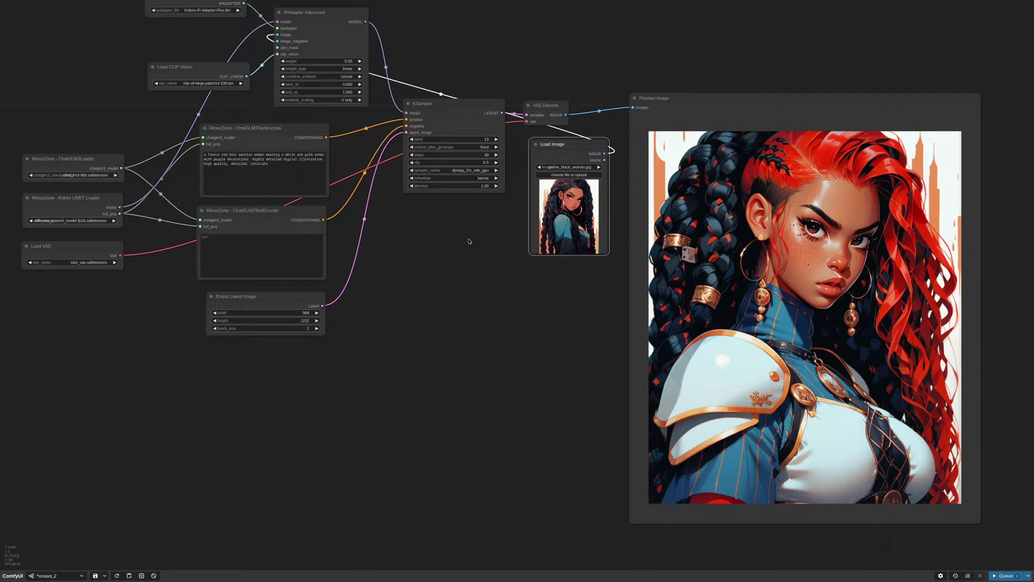
left_click_drag(492, 240, 529, 275)
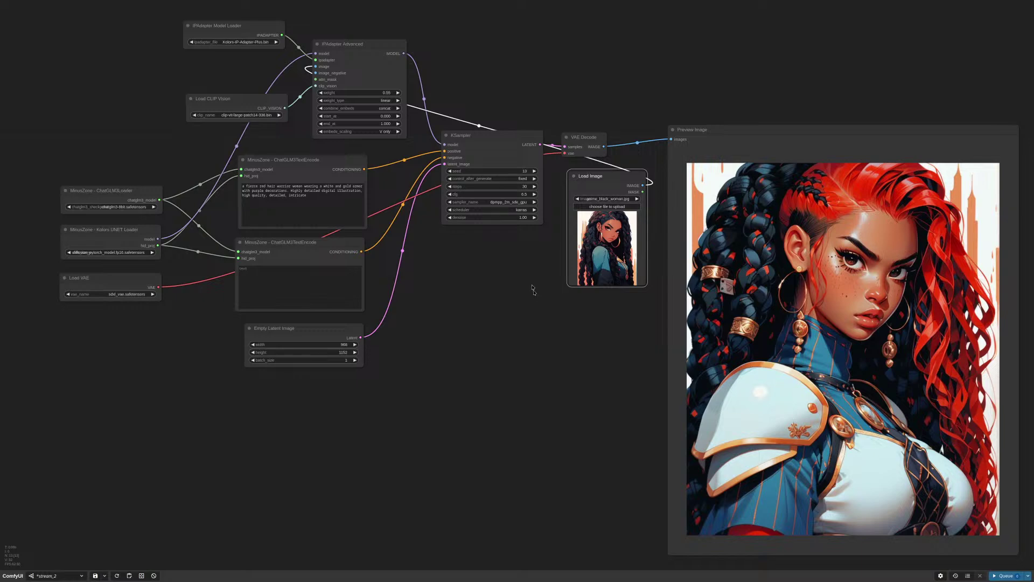
Set the IPAdapter Advanced weight_type to strong style transfer
left_click_drag(394, 104, 570, 159)
scroll(570, 159, "up", 8)
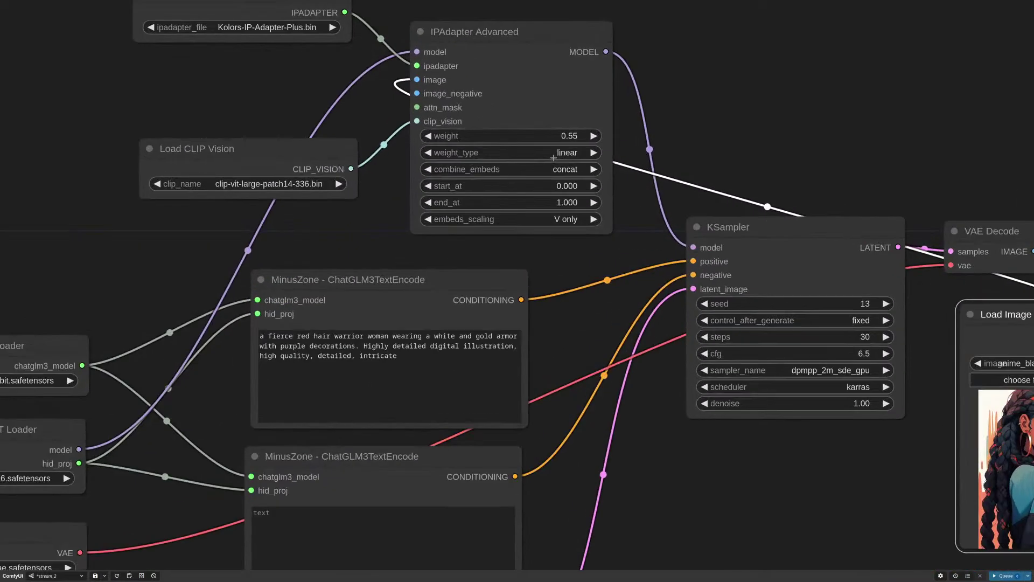
left_click(498, 153)
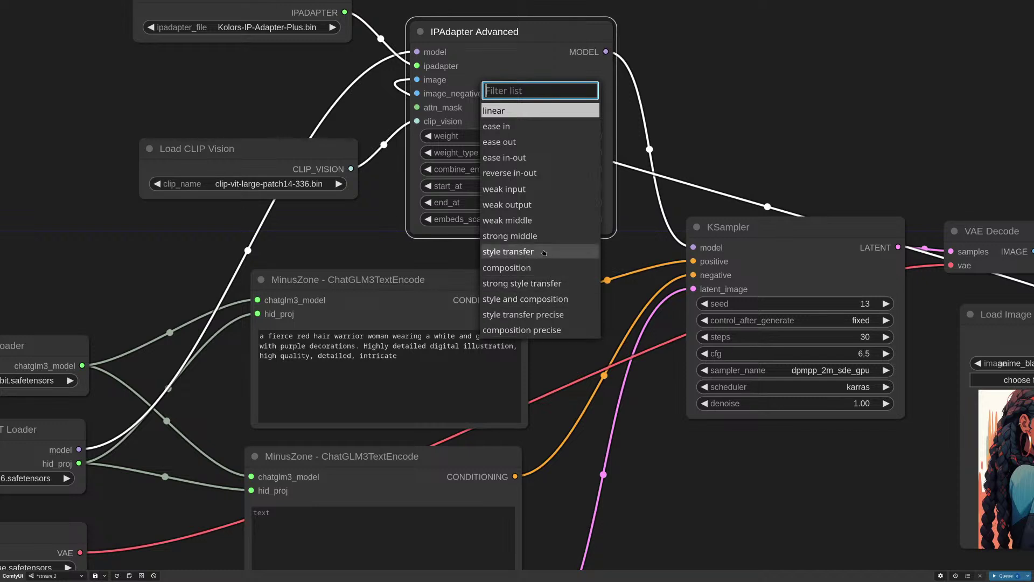
left_click(557, 284)
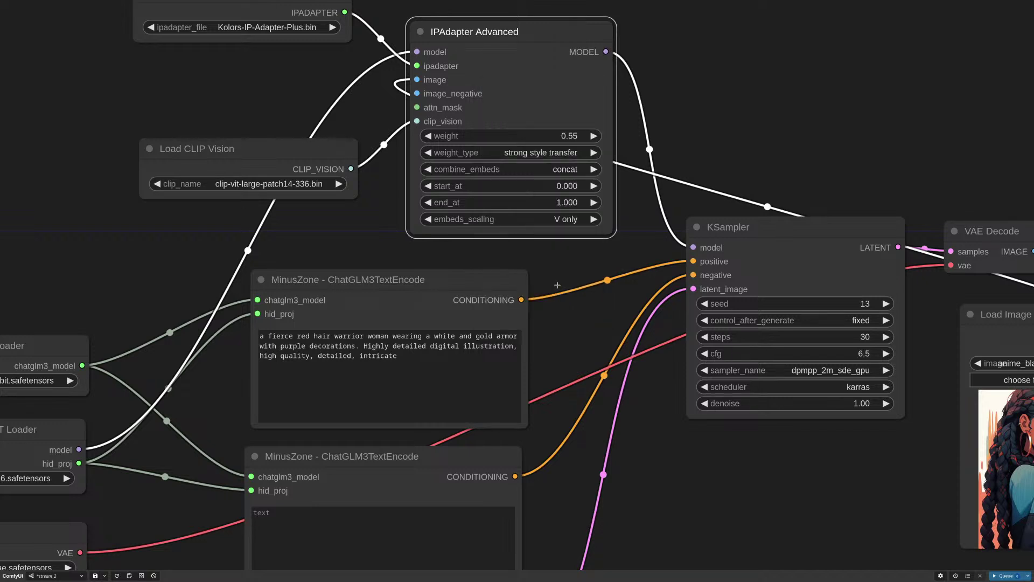
Set the IPAdapter Advanced weight to 0.8
left_click(572, 136)
key("End")
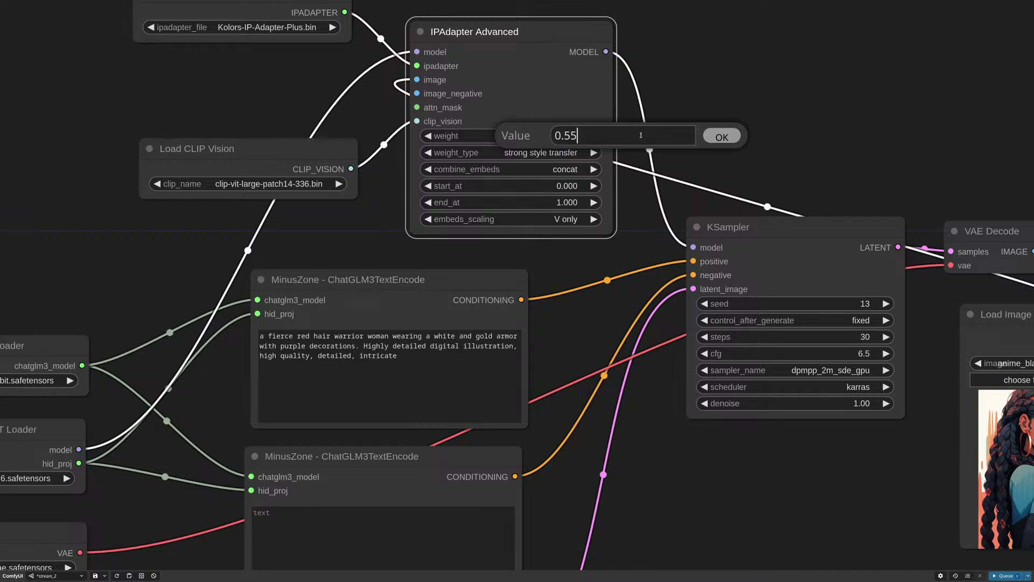
key("shift+Left")
key("shift+Left")
type("8")
key("Return")
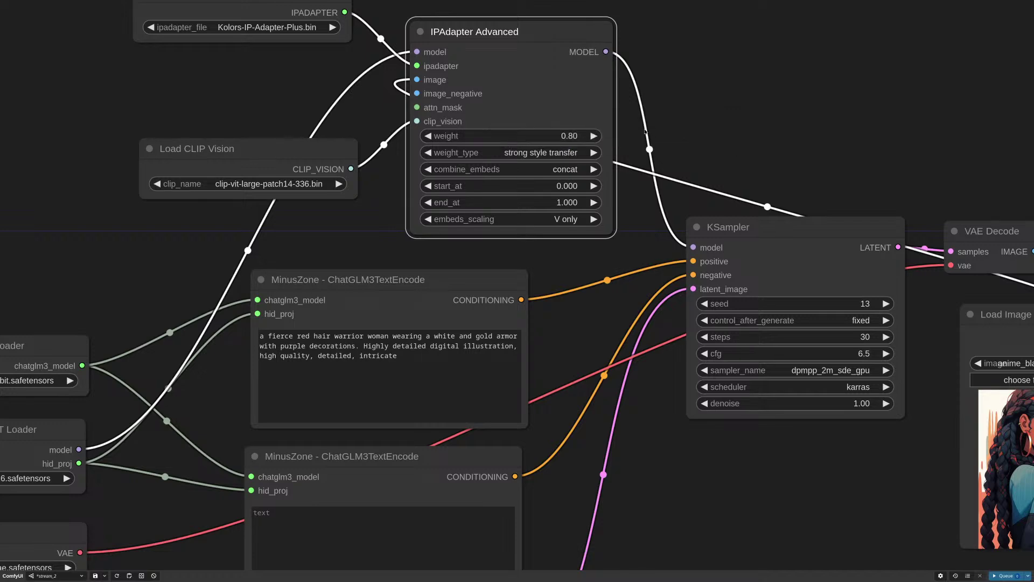
Set the IPAdapter Advanced weight to 0.7 and queue the generation
left_click(580, 135)
left_click(610, 135)
key("BackSpace")
type("7")
key("Return")
scroll(610, 135, "down", 9)
left_click_drag(743, 381, 593, 350)
key("ctrl+Return")
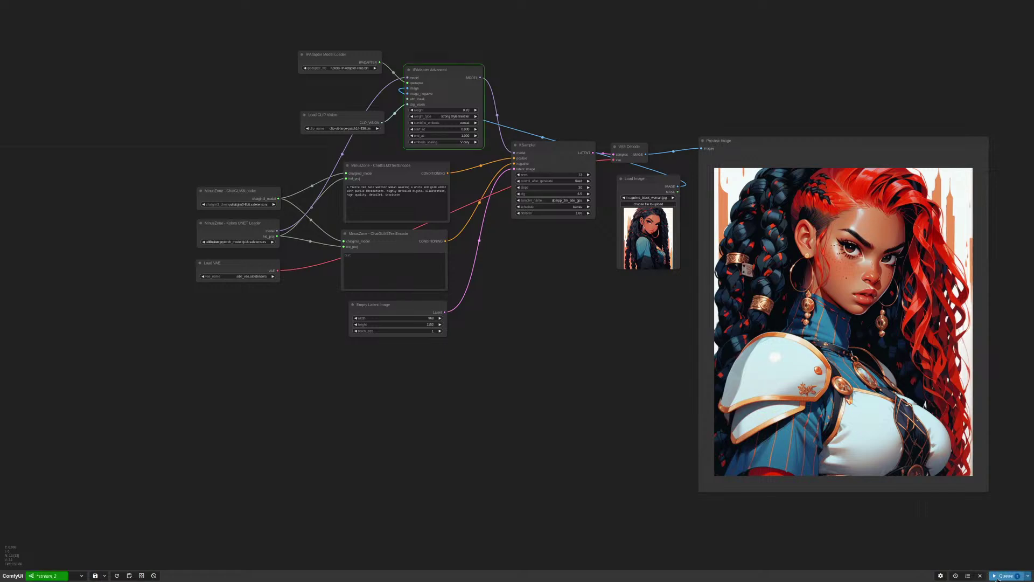
Compare the strong style transfer result with the reference image and the IPAdapter Advanced settings
left_click_drag(662, 231, 611, 246)
scroll(611, 246, "up", 5)
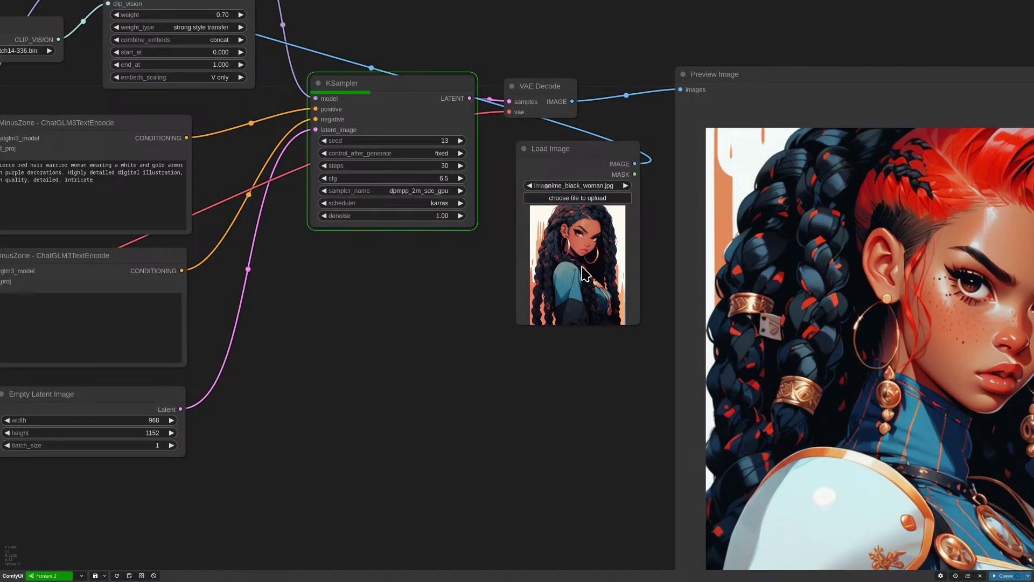
scroll(520, 270, "down", 1)
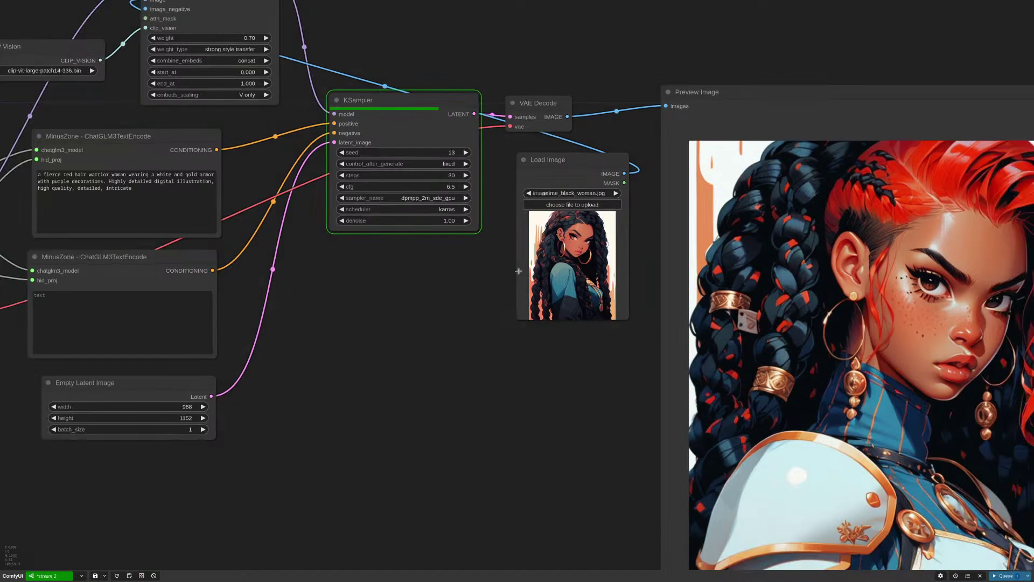
scroll(503, 279, "down", 3)
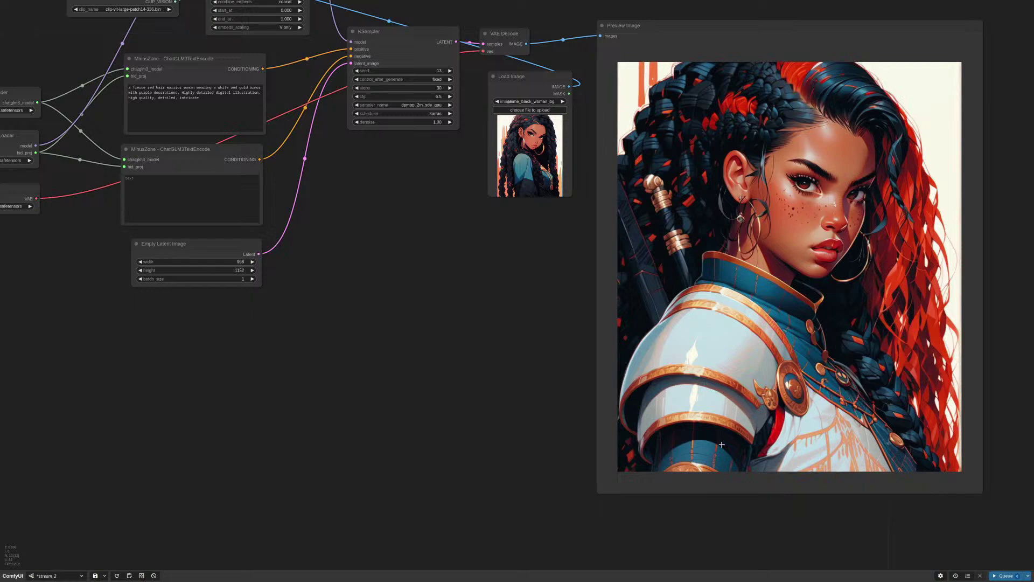
scroll(767, 376, "down", 4)
scroll(406, 101, "up", 10)
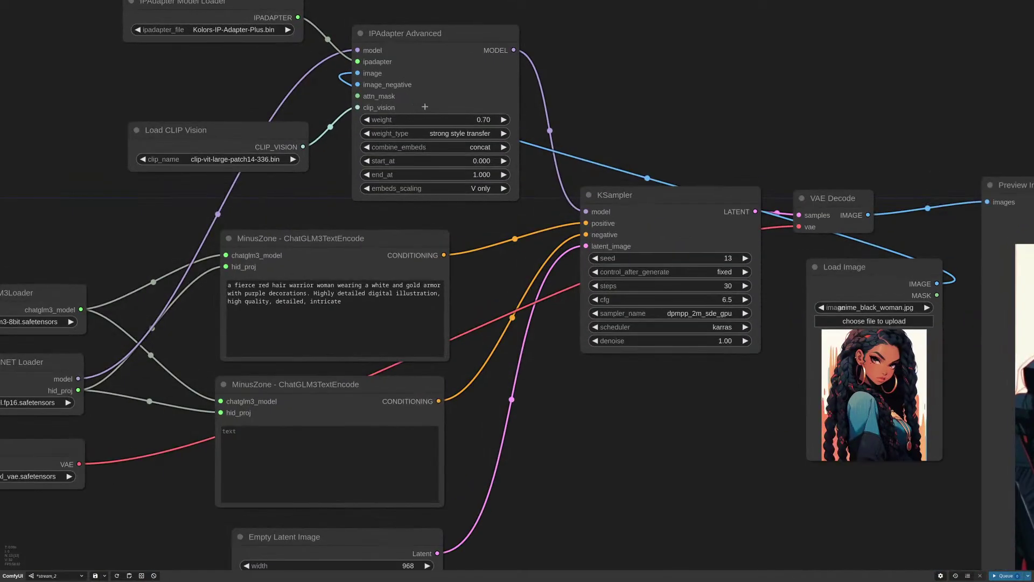
Set the IPAdapter Advanced weight_type to style transfer and queue the generation
left_click(485, 138)
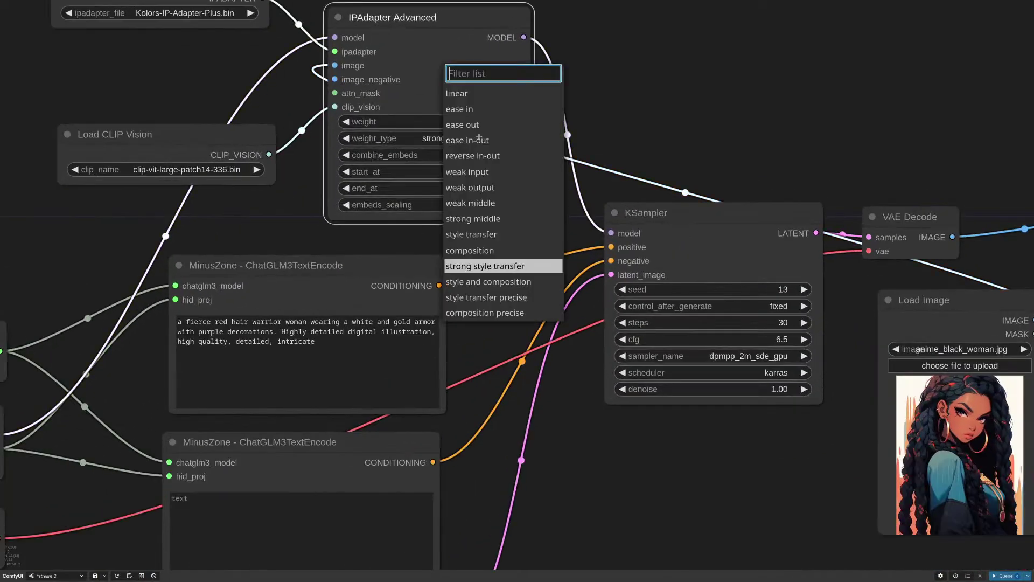
left_click(510, 237)
scroll(510, 238, "down", 6)
scroll(670, 480, "up", 1)
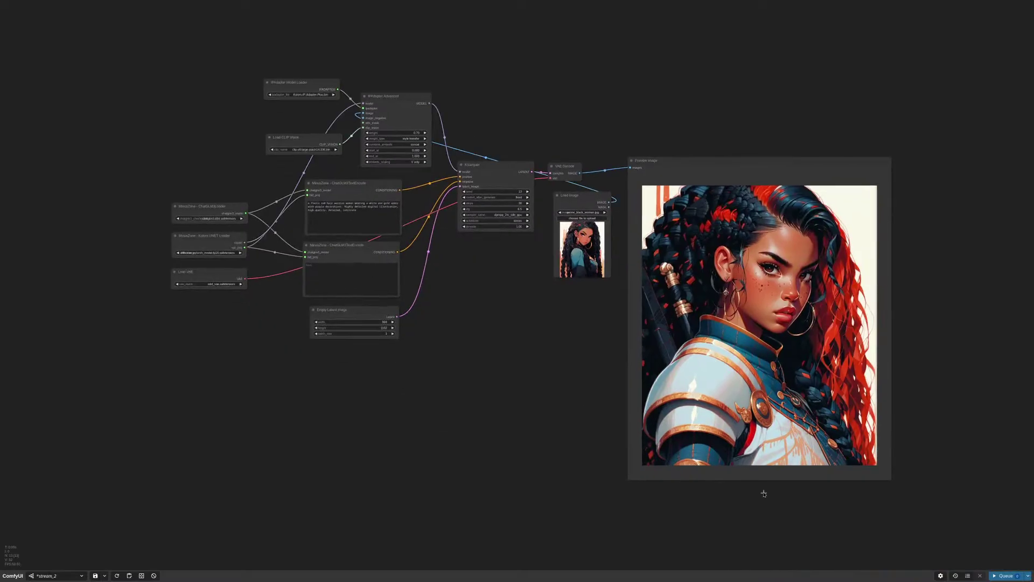
left_click(1016, 572)
scroll(871, 361, "up", 4)
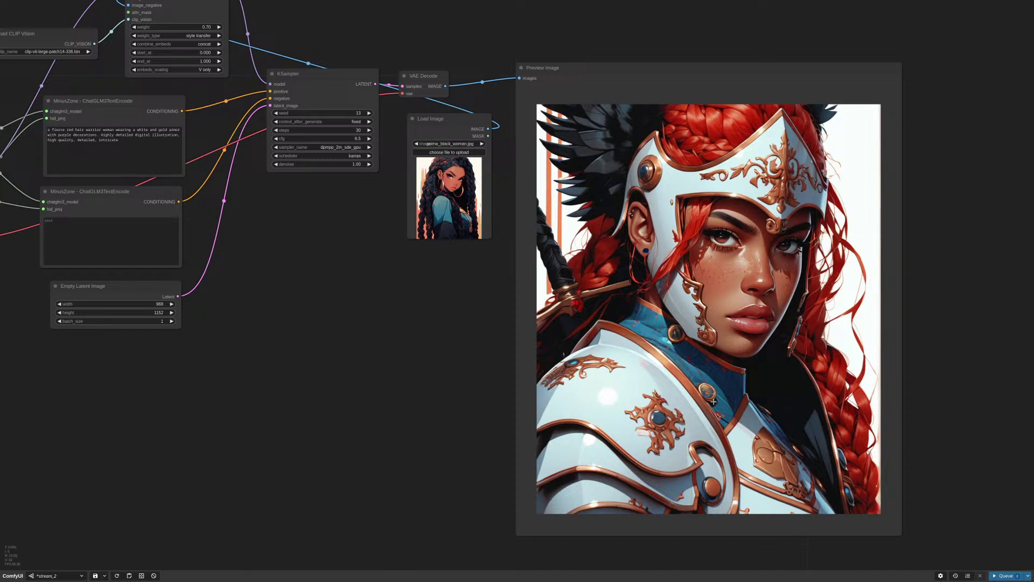
Set the IPAdapter Advanced start_at to 0.2 and queue the generation
scroll(744, 349, "up", 1)
scroll(783, 318, "down", 3)
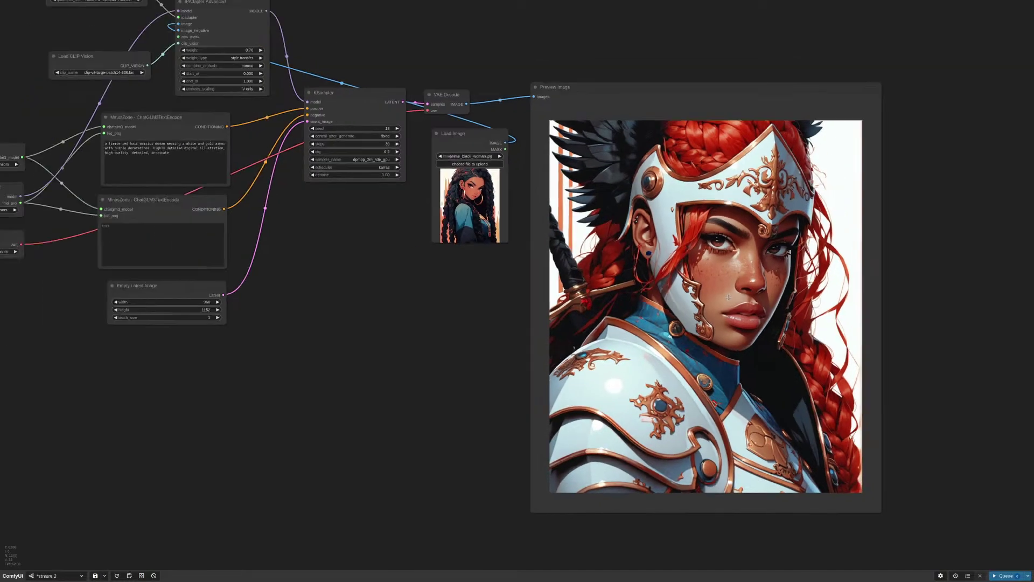
left_click_drag(406, 76, 539, 85)
scroll(350, 86, "up", 8)
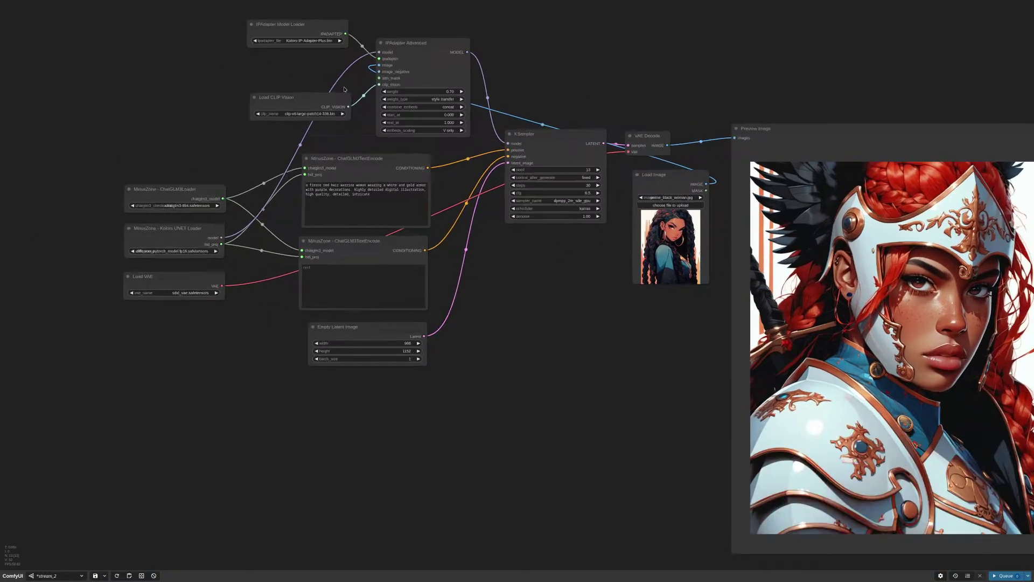
left_click(550, 139)
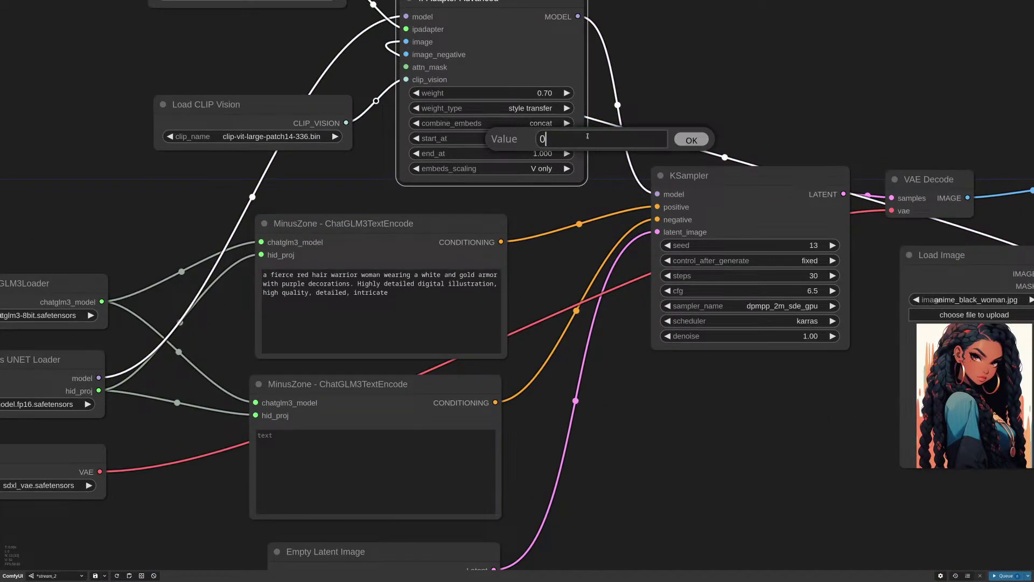
type(".2")
key("Return")
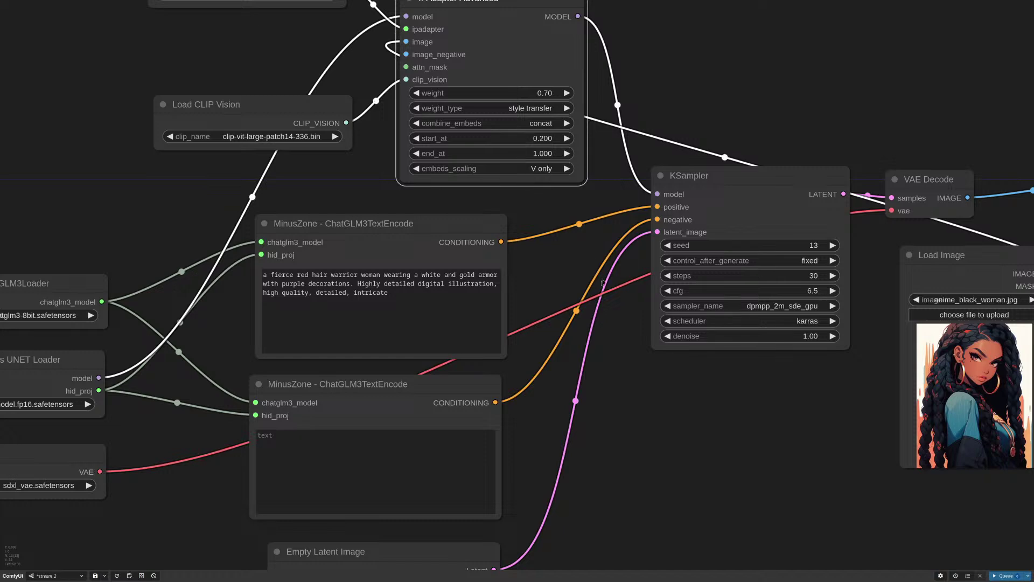
scroll(603, 282, "down", 5)
scroll(468, 314, "up", 3)
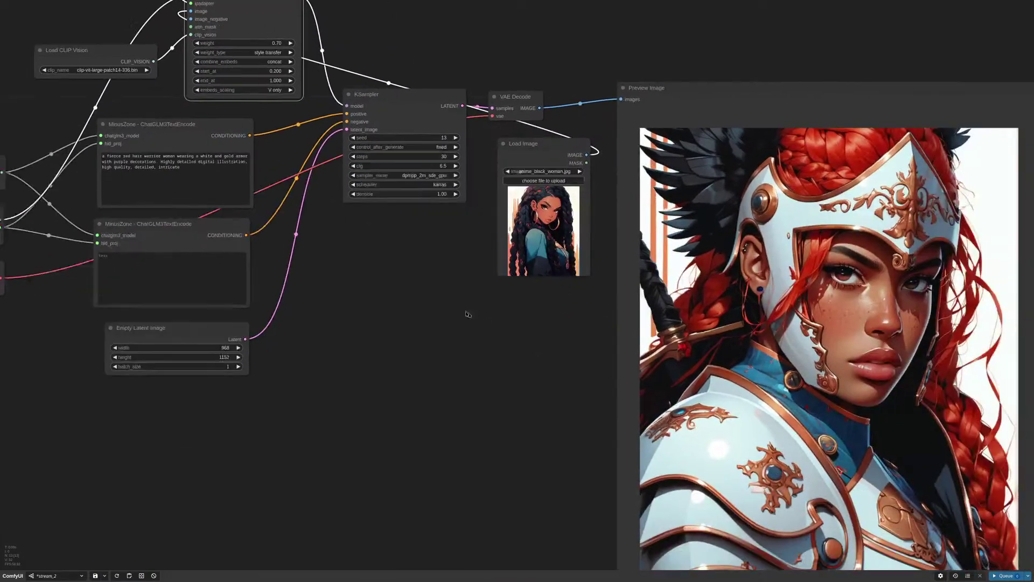
left_click_drag(467, 314, 345, 236)
left_click(1005, 575)
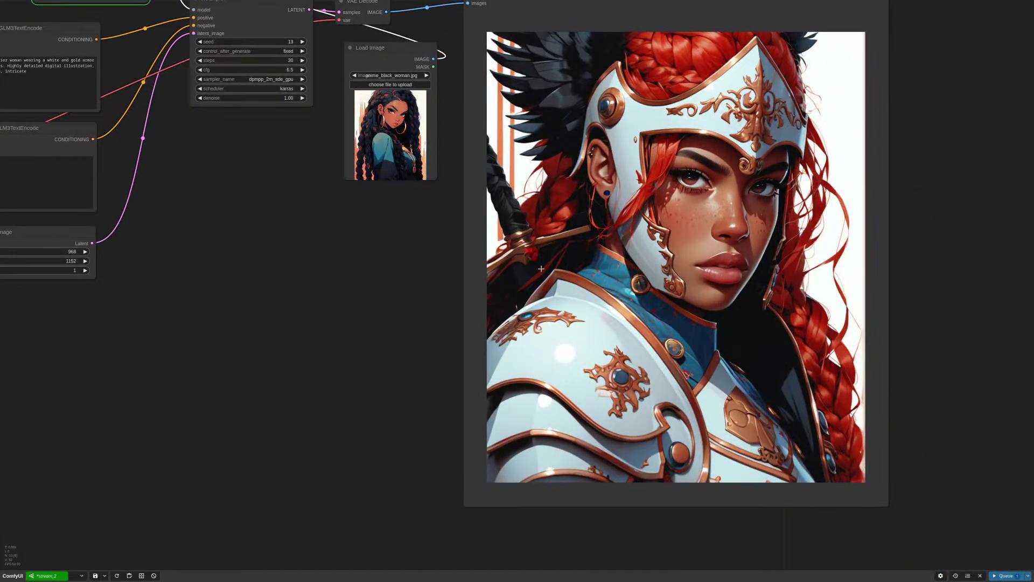
Set the IPAdapter Advanced start_at to 0.1 and queue another generation
scroll(361, 253, "down", 1)
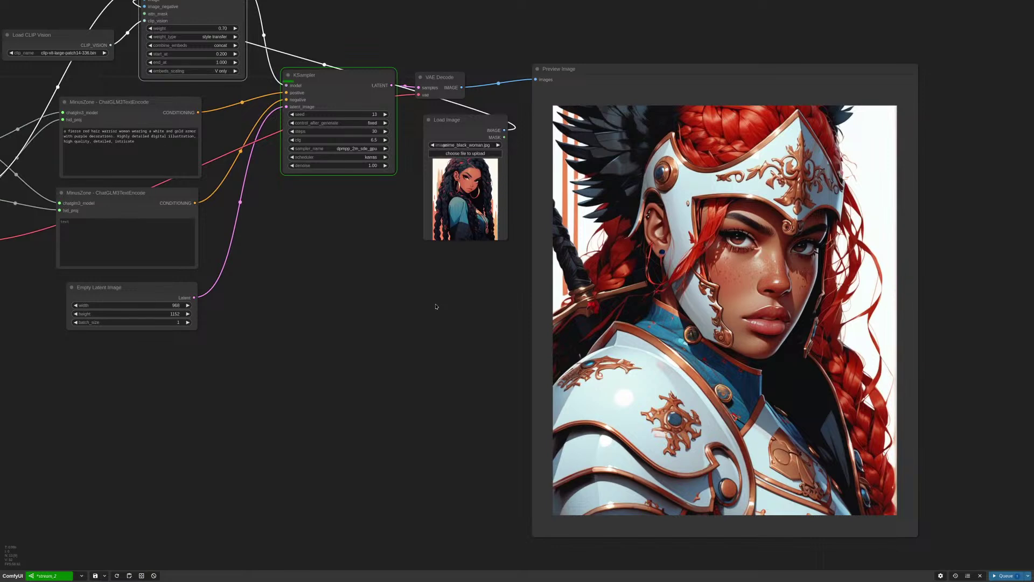
scroll(436, 306, "down", 1)
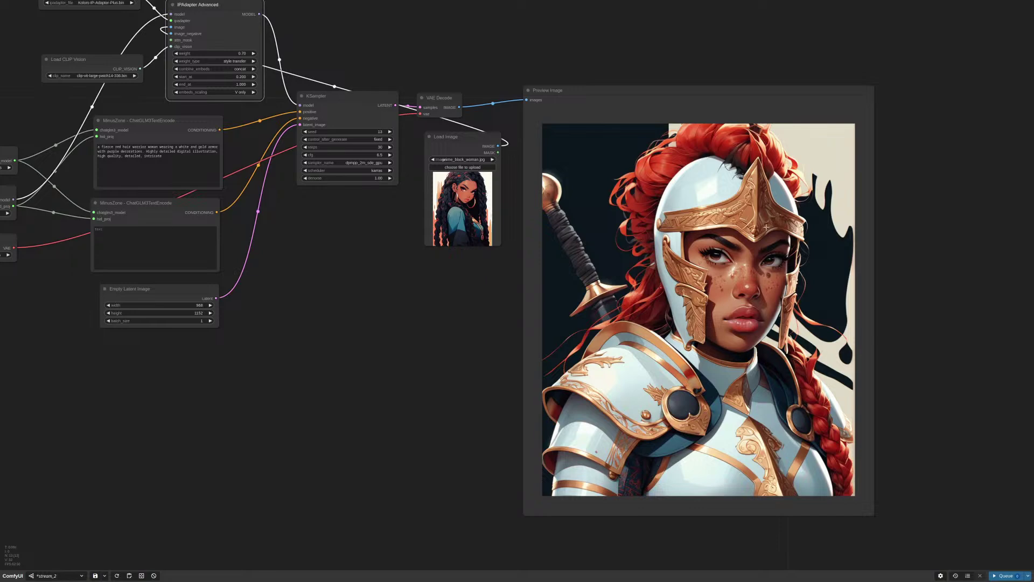
scroll(644, 356, "down", 1)
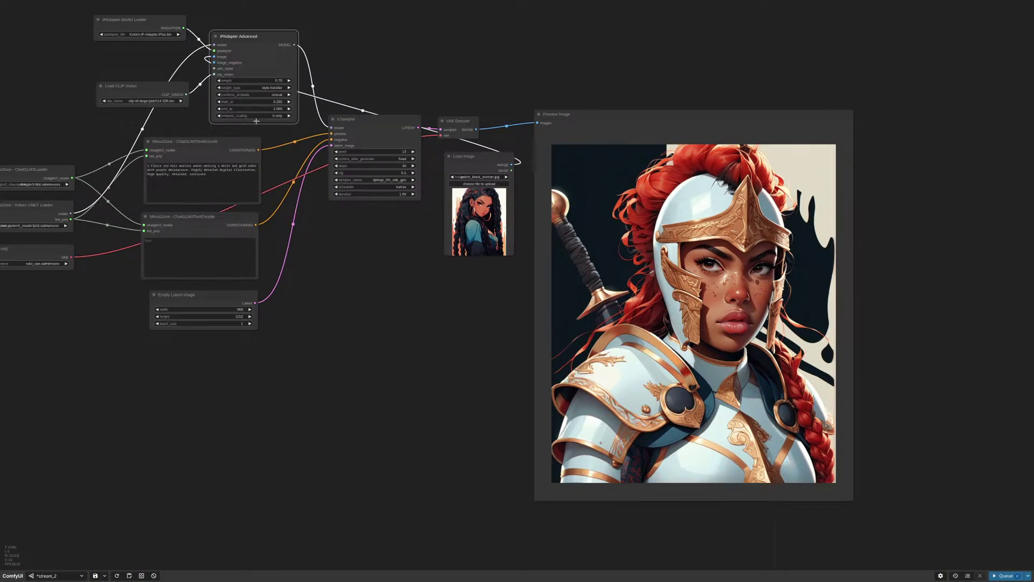
scroll(206, 79, "up", 10)
left_click(335, 151)
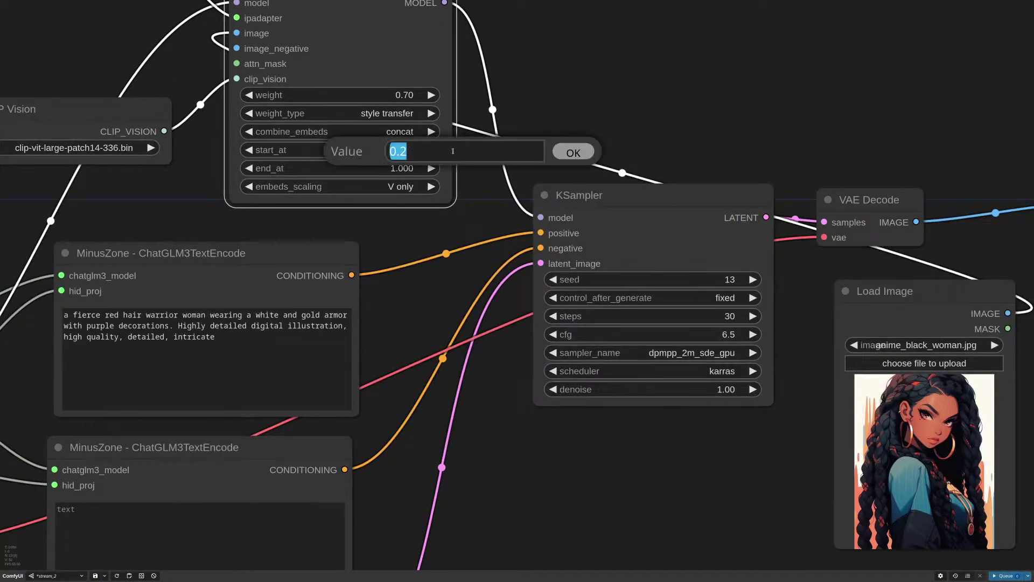
type("0.1")
key("Return")
scroll(447, 281, "down", 9)
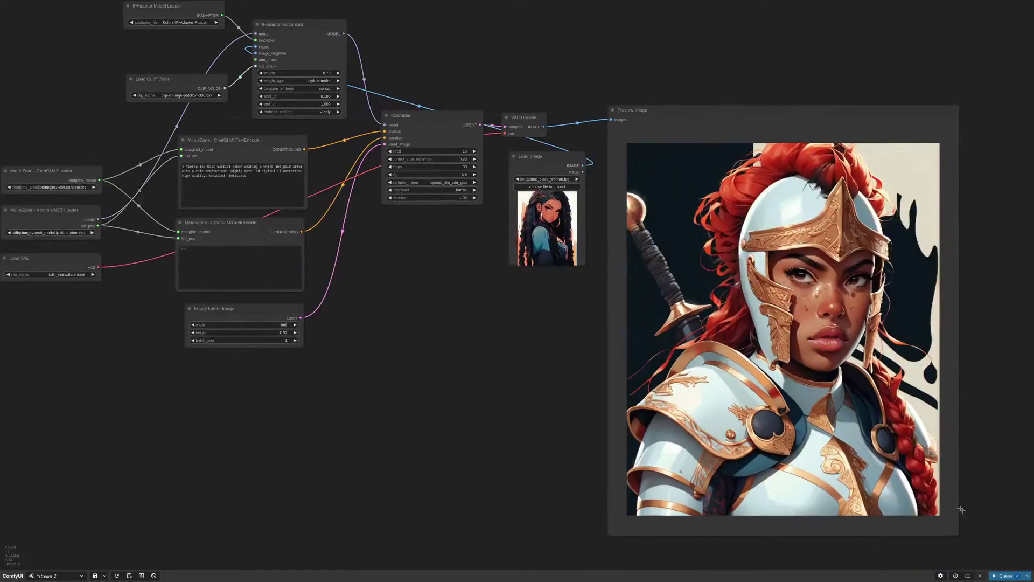
key("ctrl+Return")
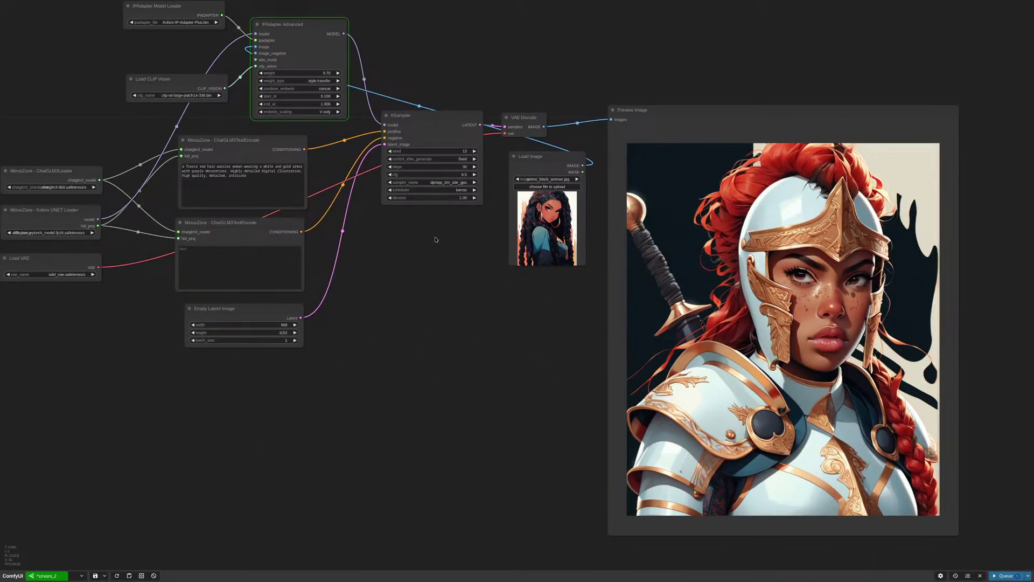
Set the IPAdapter Advanced weight to 0.6 and queue the generation
left_click(325, 73)
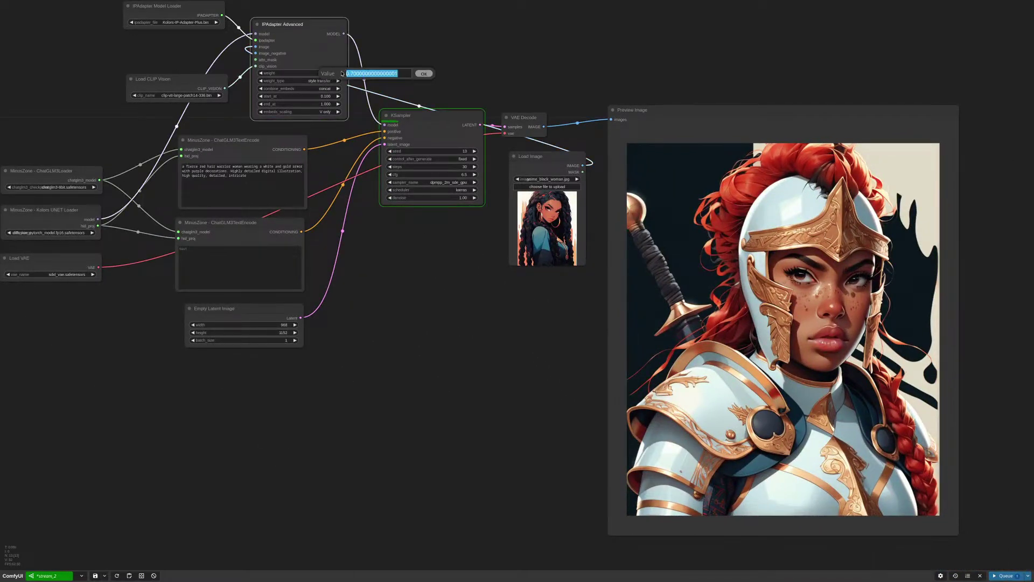
double_click(360, 73)
type("6")
key("Return")
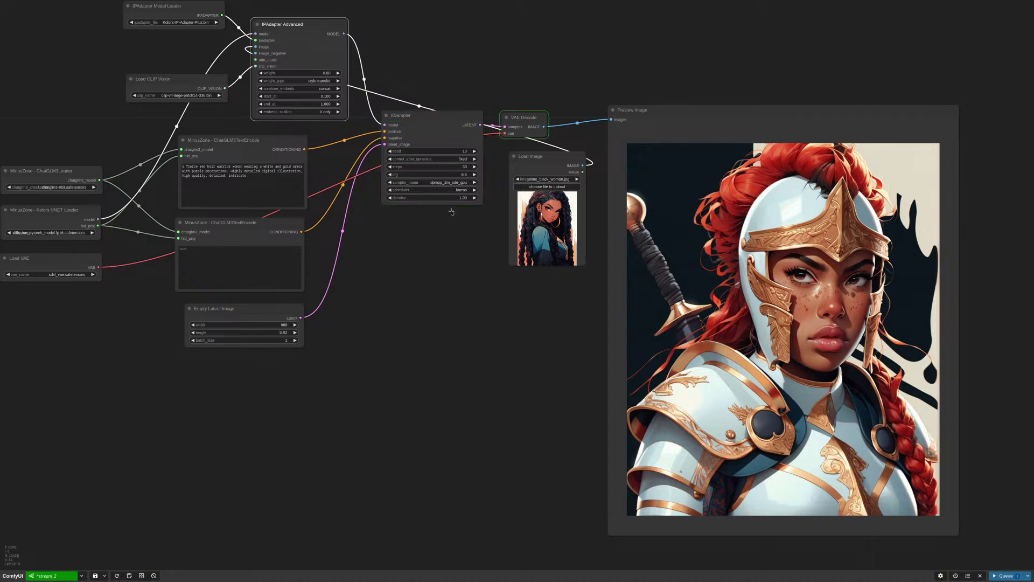
scroll(480, 296, "down", 1)
left_click(1005, 575)
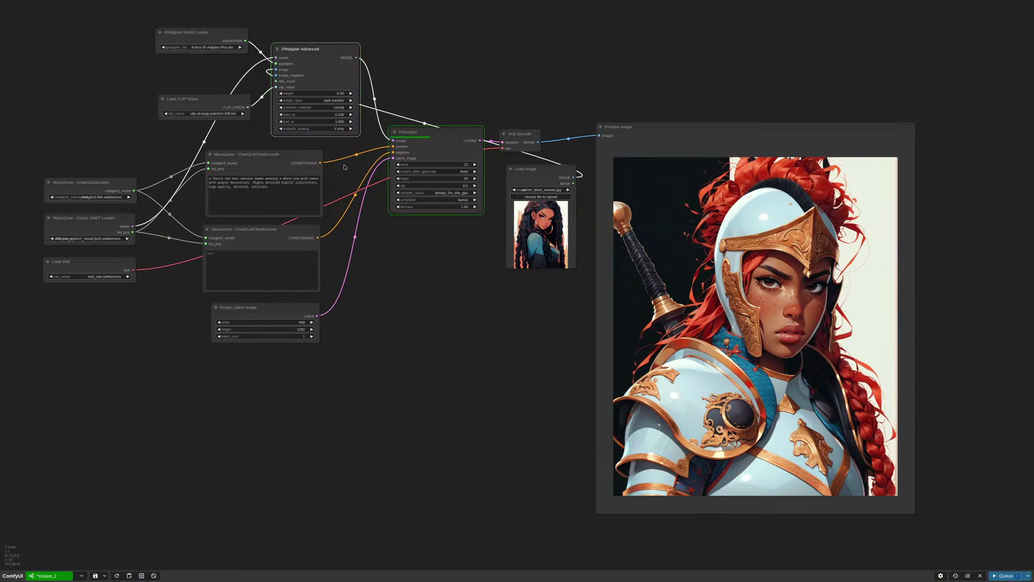
Set the IPAdapter Advanced weight to 0.5 and start_at to 0, and queue the generation
left_click(342, 92)
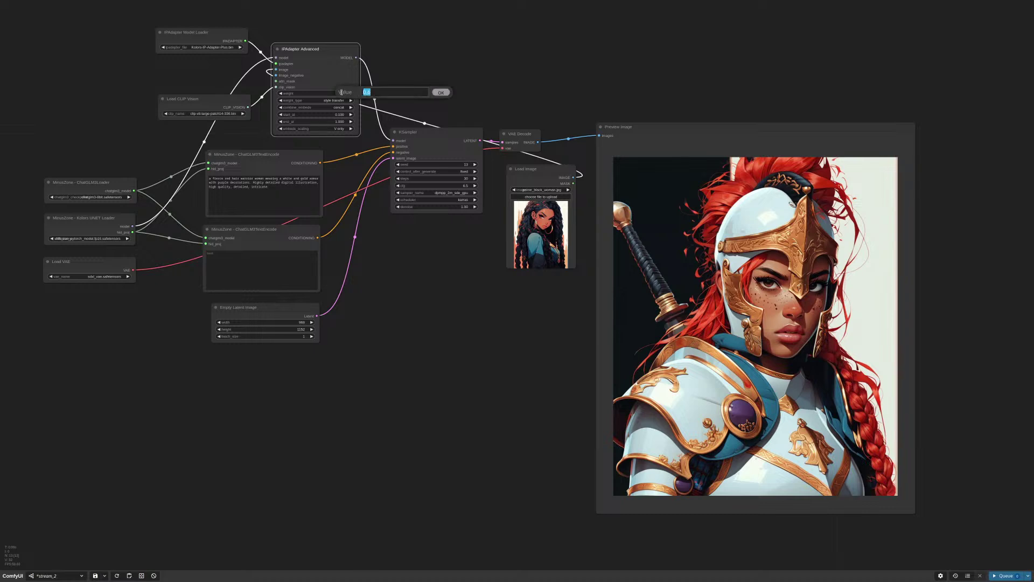
type("0.5")
key("Return")
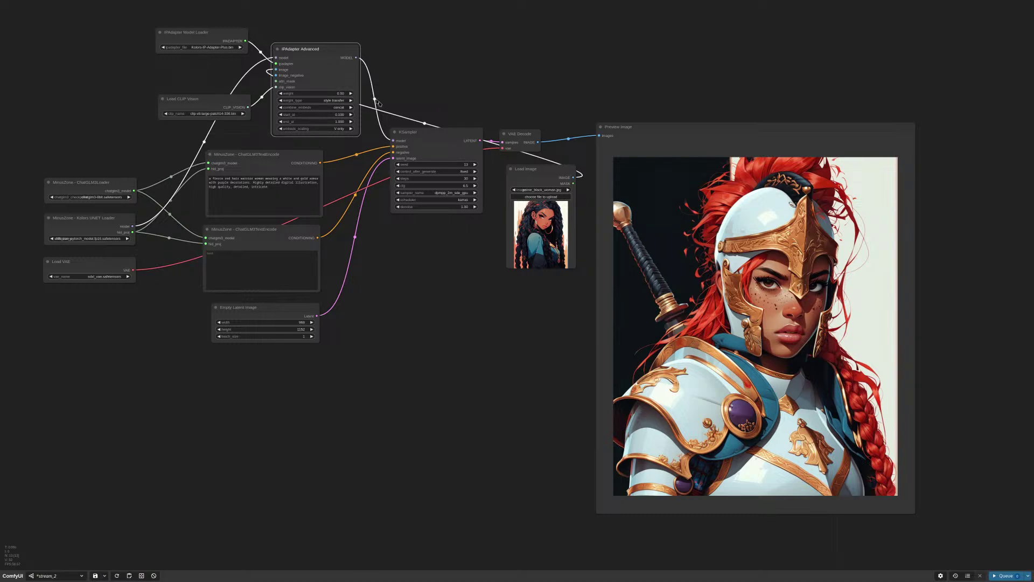
left_click(339, 115)
type("0")
key("Return")
key("ctrl+Return")
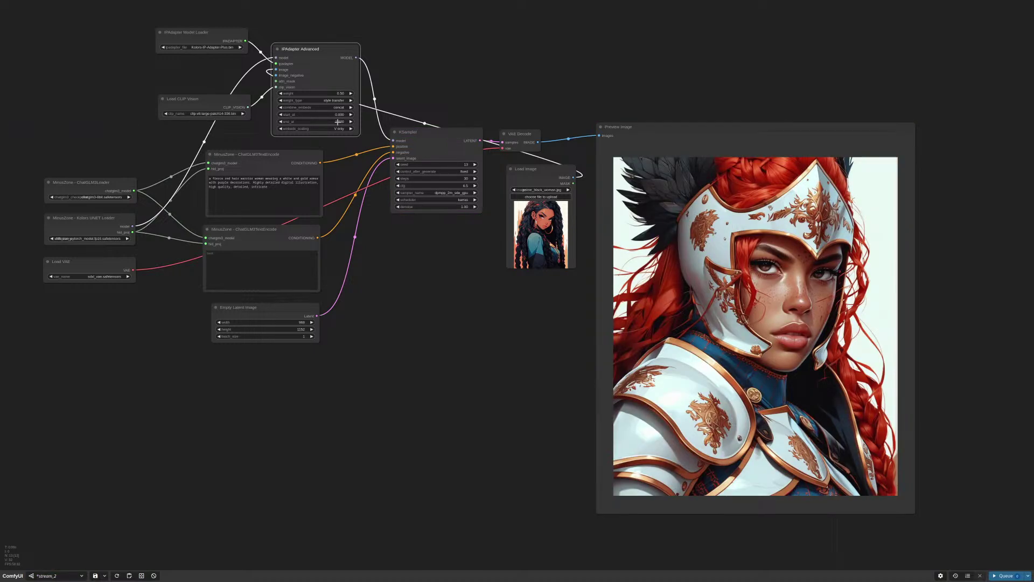
Set the IPAdapter Advanced end_at to 0.8 and weight to 0.45, and queue the generation
left_click(337, 122)
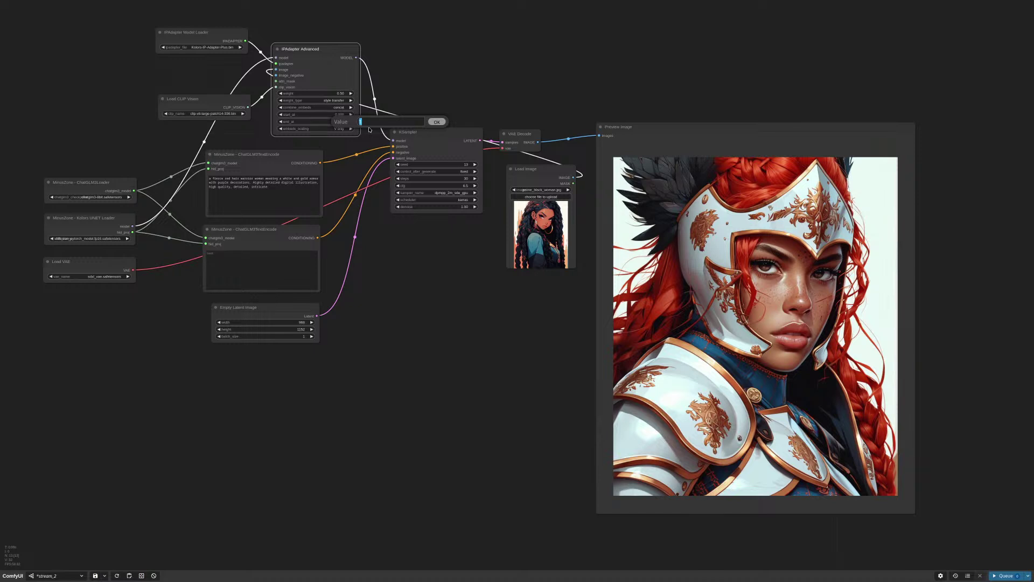
left_click(346, 93)
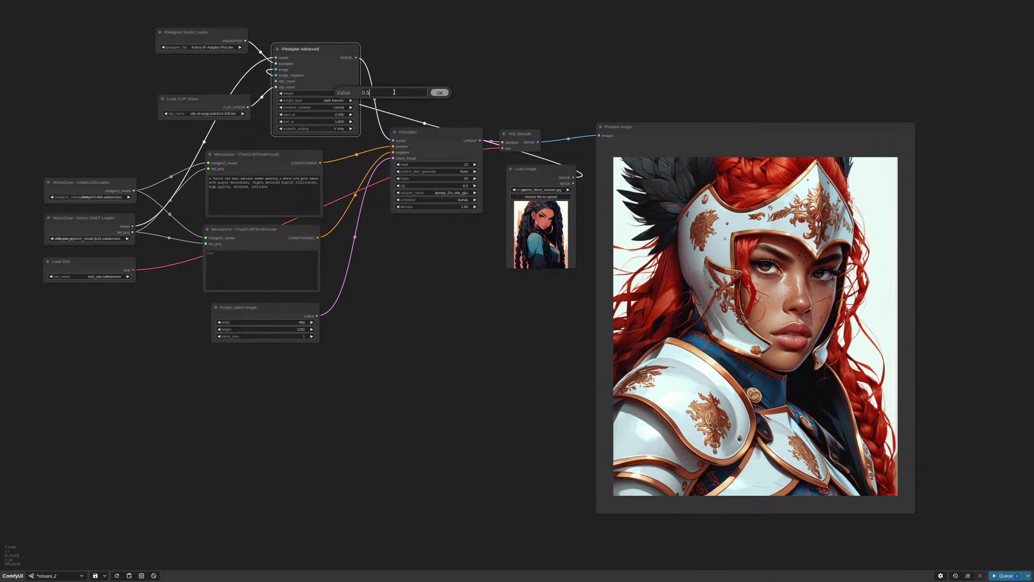
key("Return")
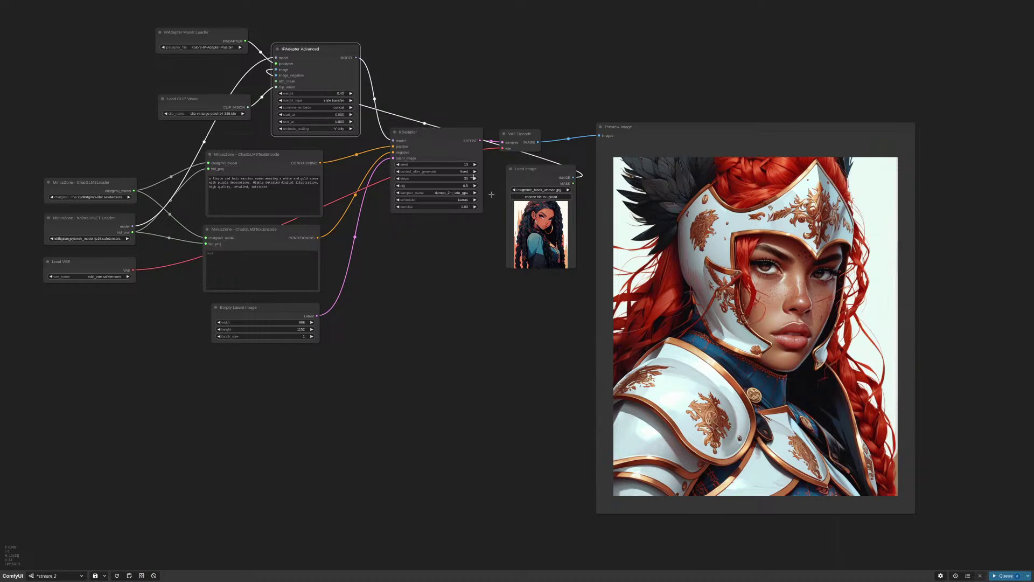
scroll(652, 365, "down", 3)
key("ctrl+Return")
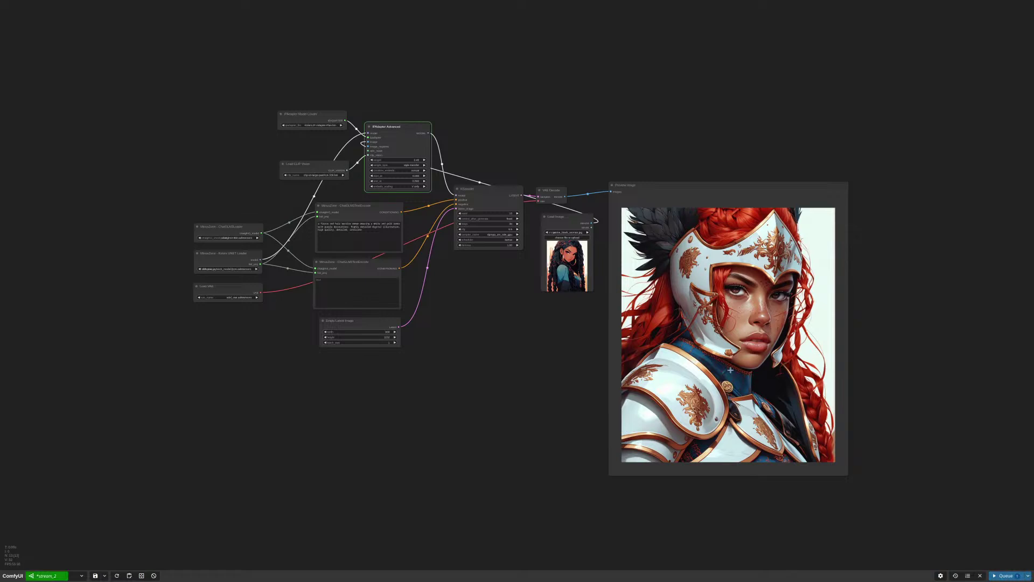
Set the IPAdapter Advanced weight_type to style transfer precise and queue the generation
scroll(389, 169, "up", 6)
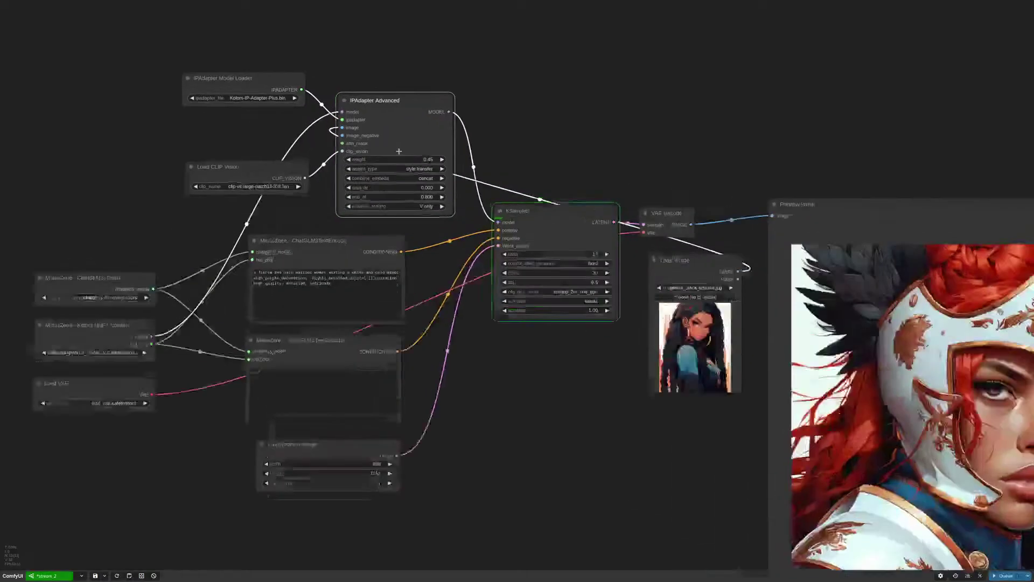
scroll(399, 151, "up", 4)
left_click(403, 169)
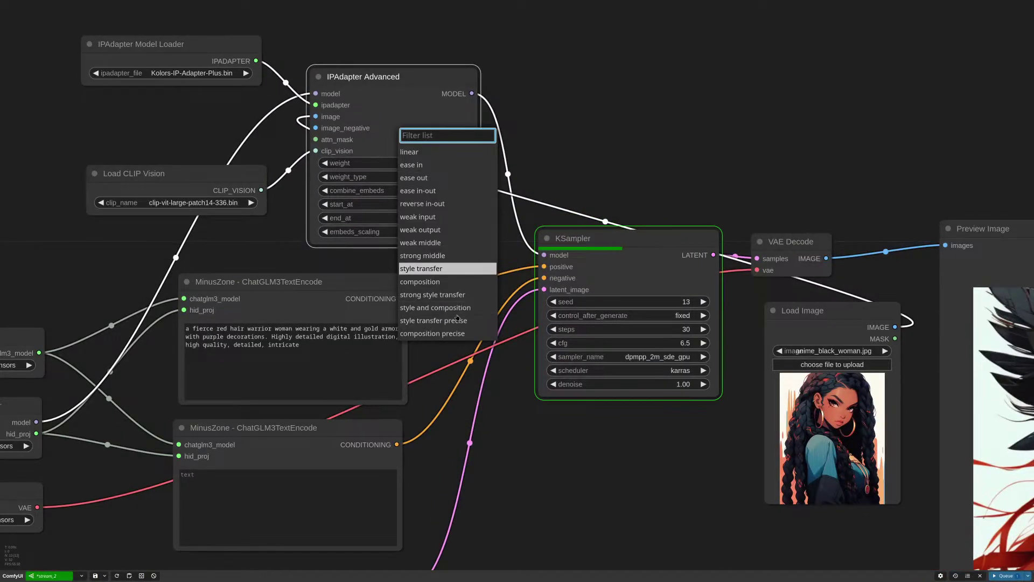
left_click(457, 321)
scroll(479, 297, "down", 3)
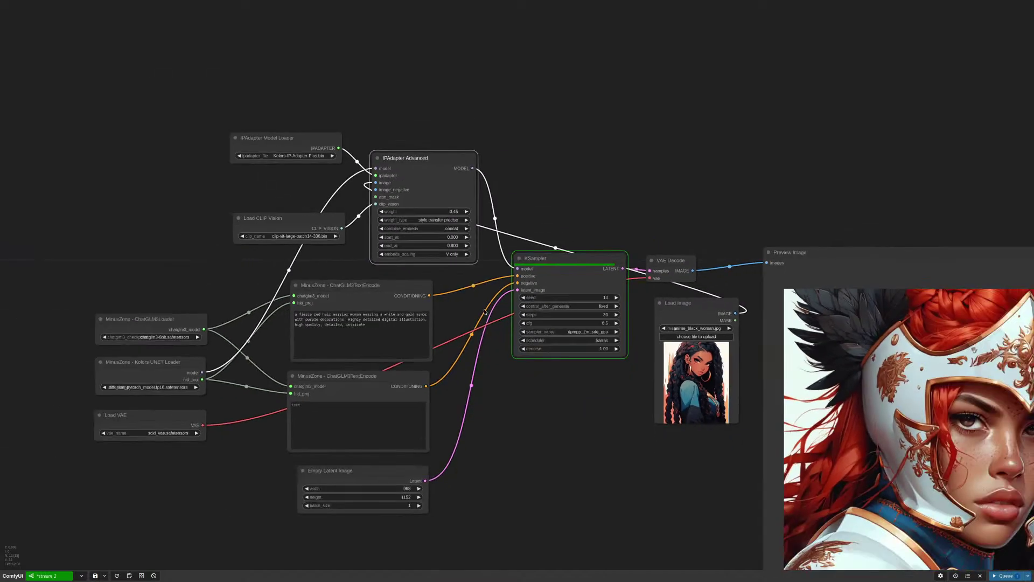
scroll(484, 311, "down", 3)
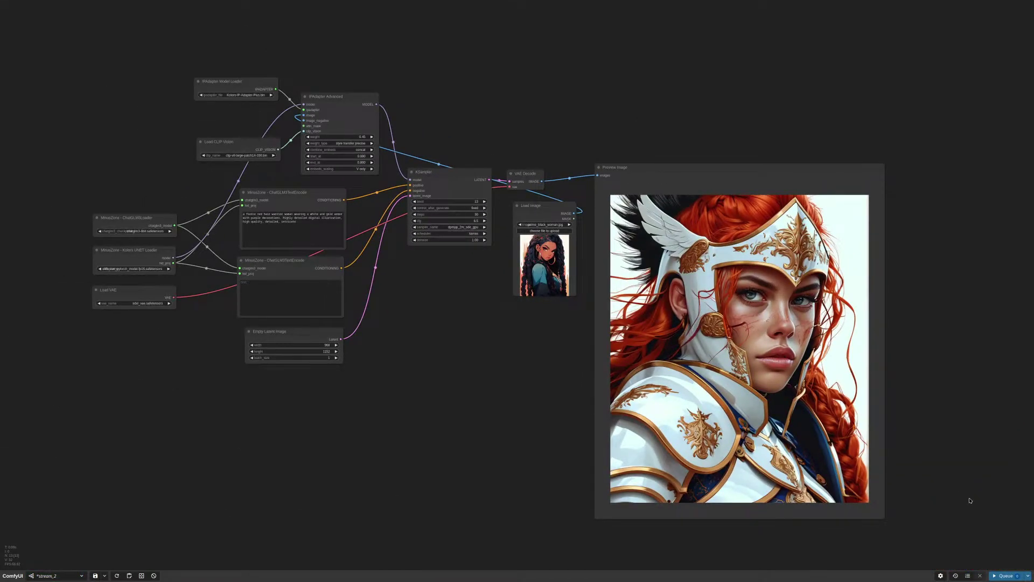
key("ctrl+Return")
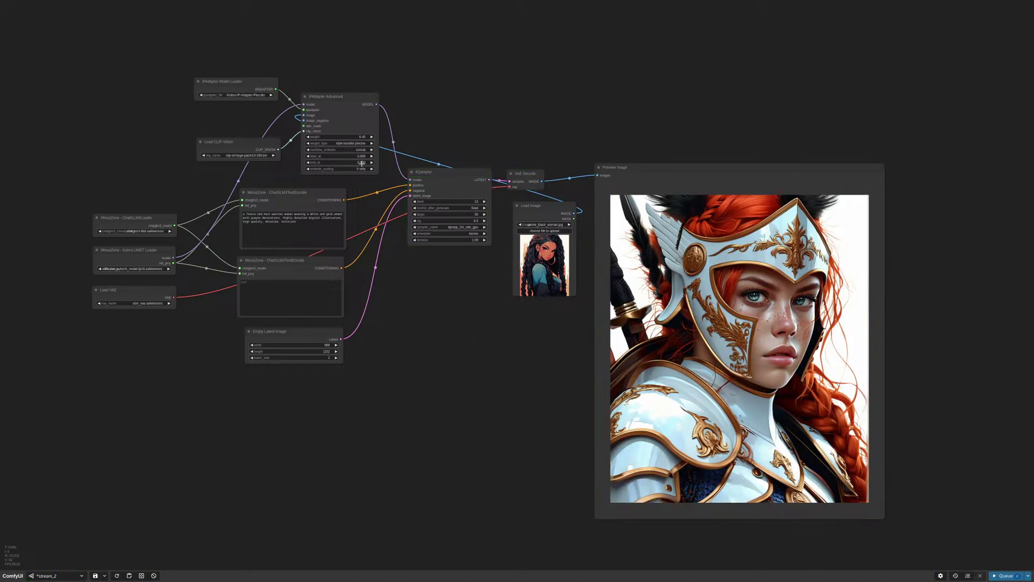
Set the IPAdapter Advanced end_at to 1
left_click(362, 163)
type("1")
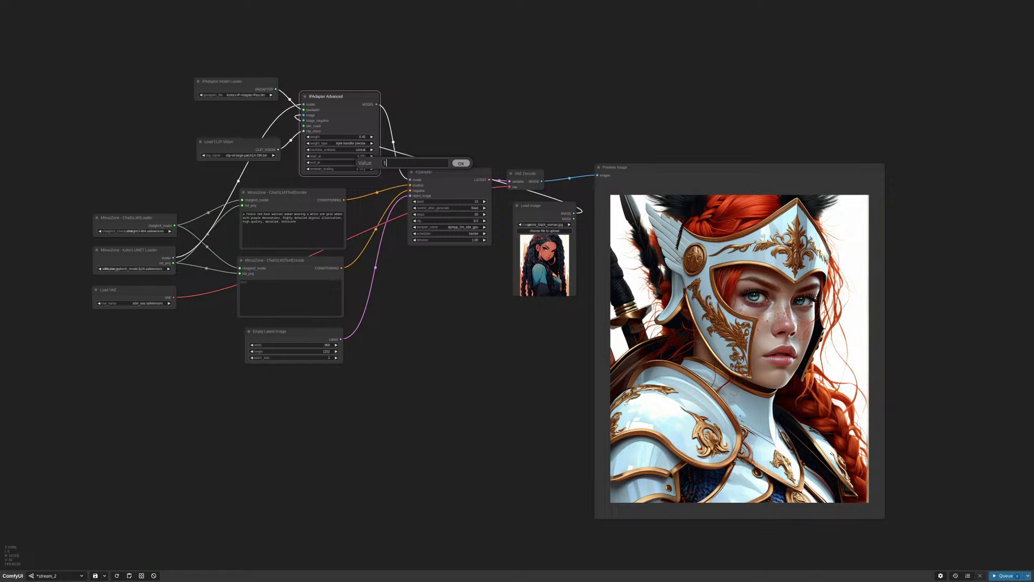
key("Return")
Increase the KSampler seed and queue a generation to inspect with the style transfer precise settings
scroll(488, 203, "up", 6)
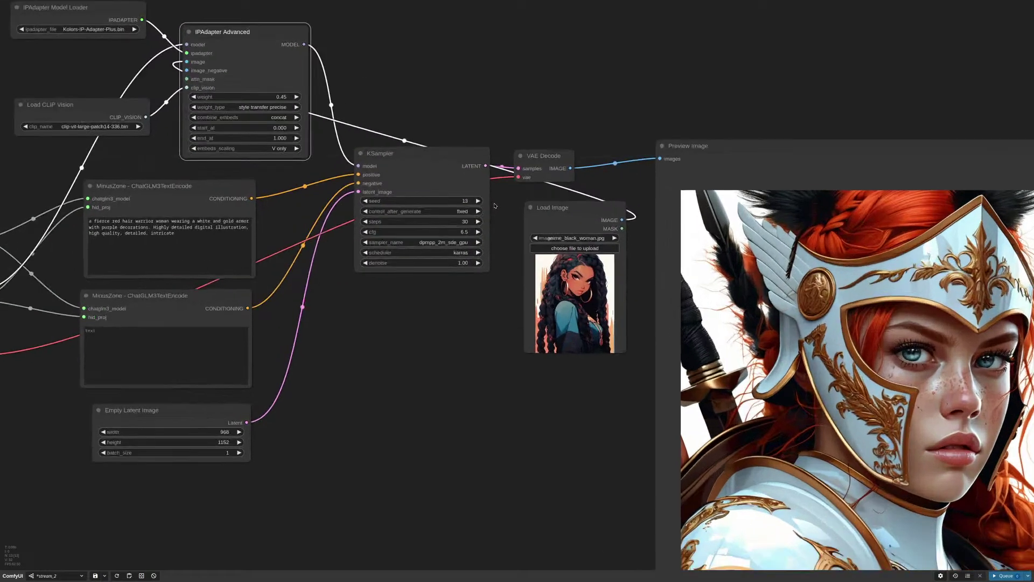
left_click(484, 201)
scroll(512, 353, "down", 8)
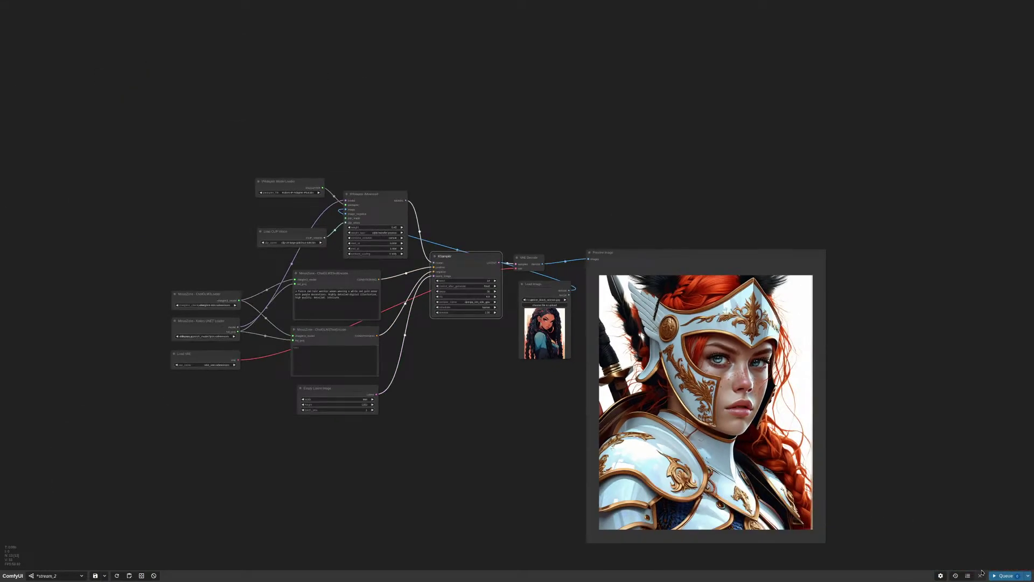
left_click(1003, 576)
left_click_drag(866, 406, 887, 318)
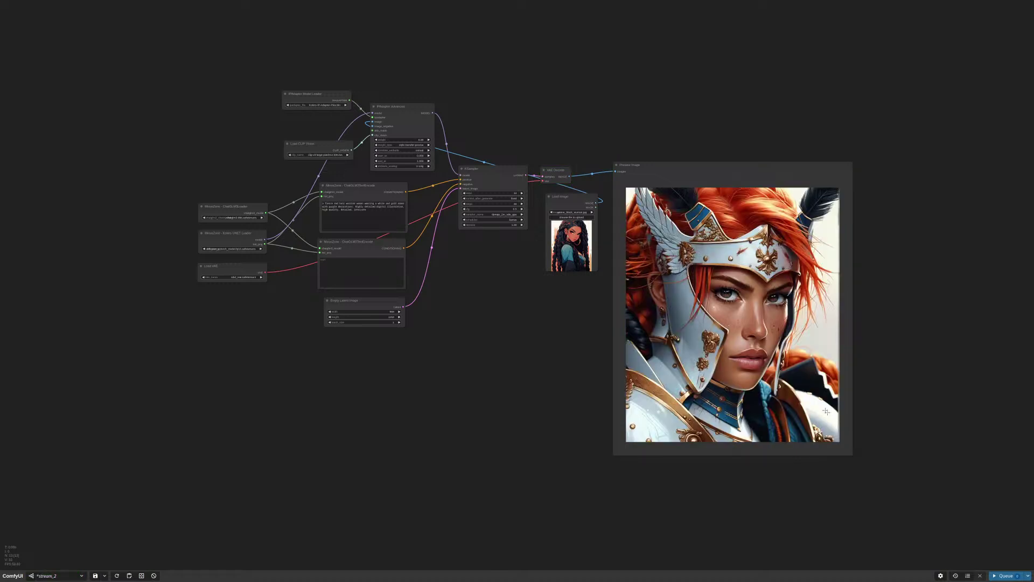
scroll(754, 380, "up", 2)
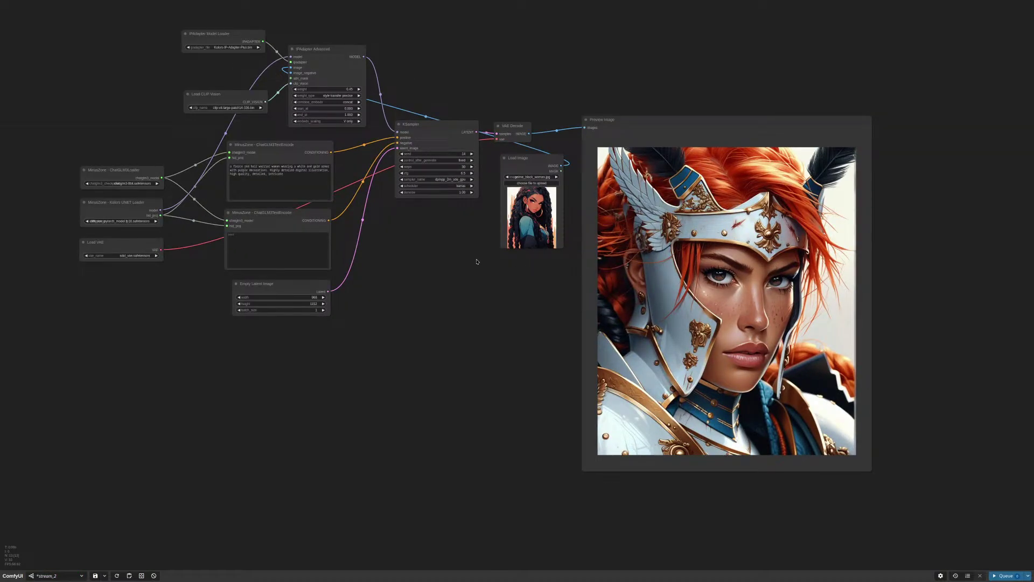
Move the Load Image node beside the IPAdapter Model Loader node and switch its reference image to blonde_1.png
left_click_drag(477, 261, 717, 326)
left_click_drag(771, 229, 362, 120)
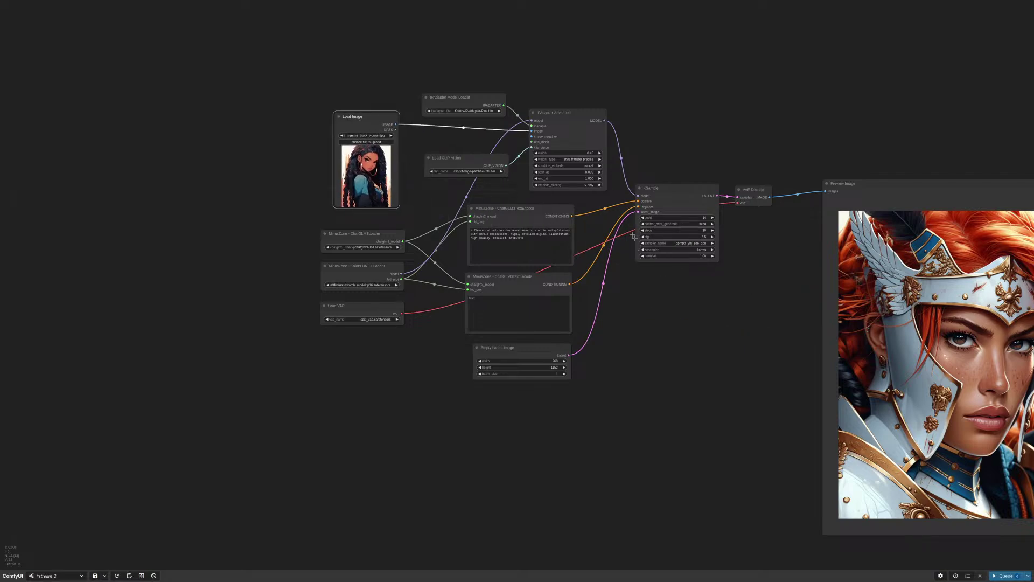
scroll(448, 128, "up", 5)
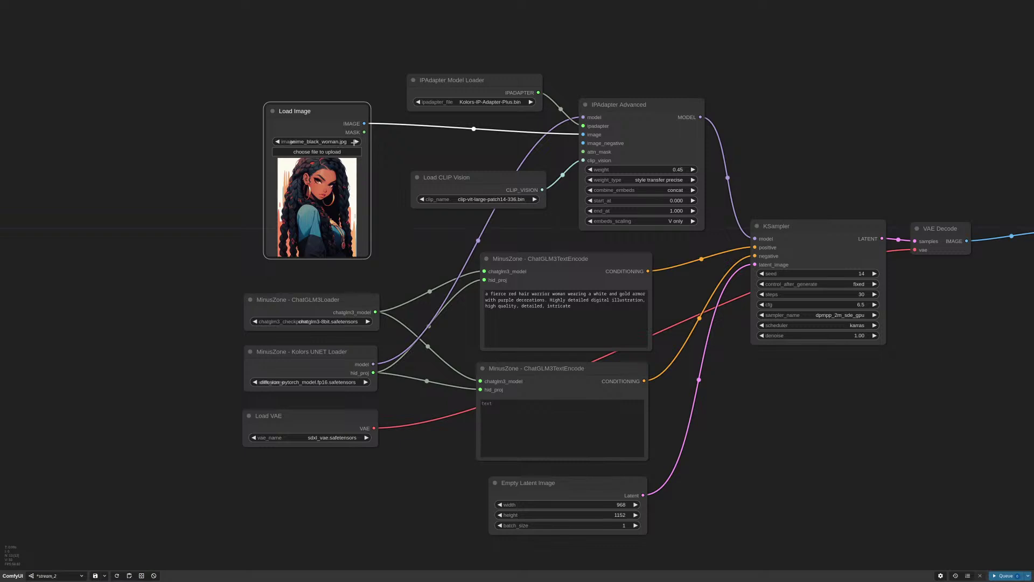
left_click(357, 141)
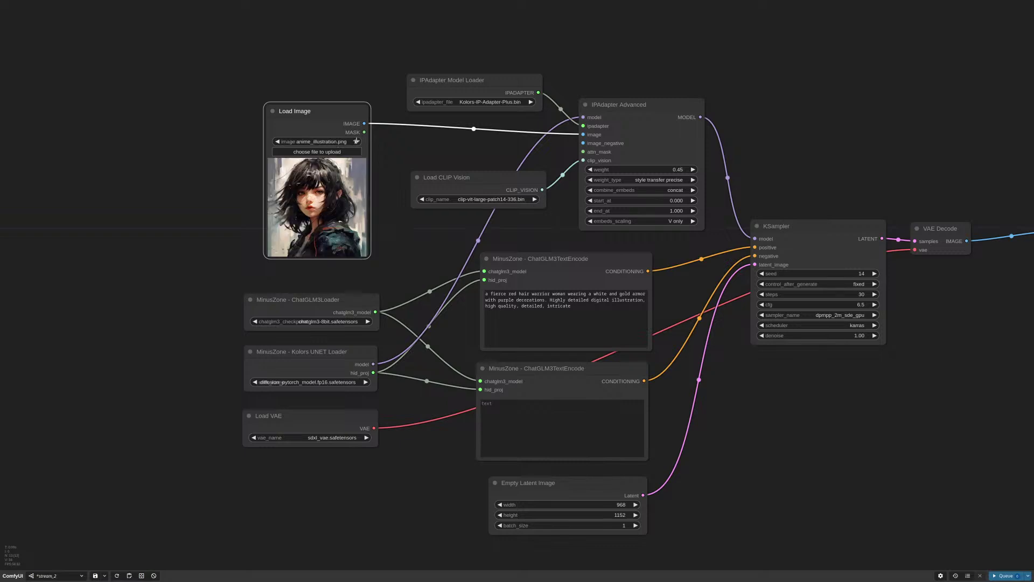
left_click(357, 142)
left_click(357, 141)
Queue a generation with the blonde_1.png reference and view the resulting preview
scroll(820, 427, "down", 4)
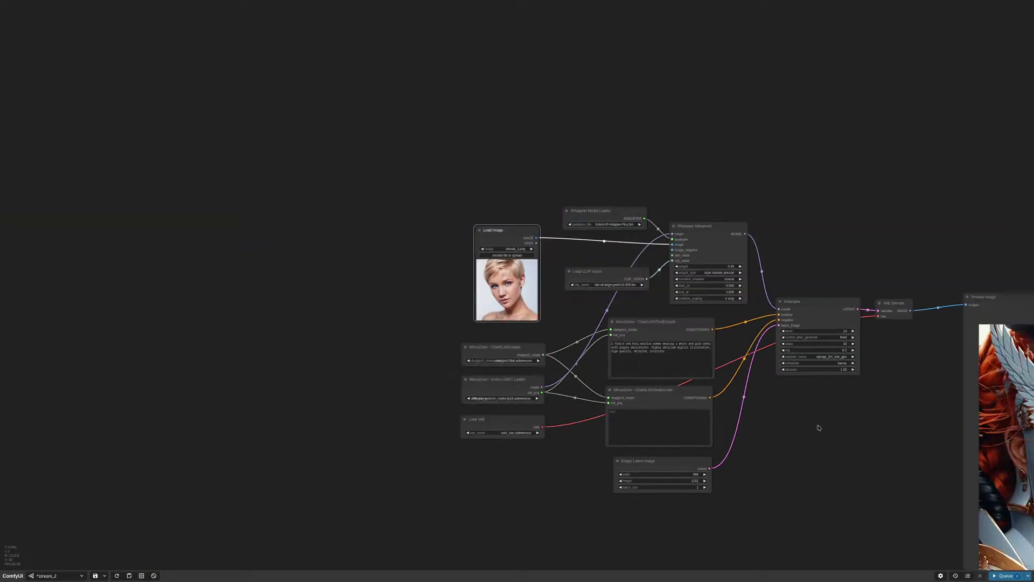
left_click_drag(820, 428, 535, 261)
left_click(1007, 576)
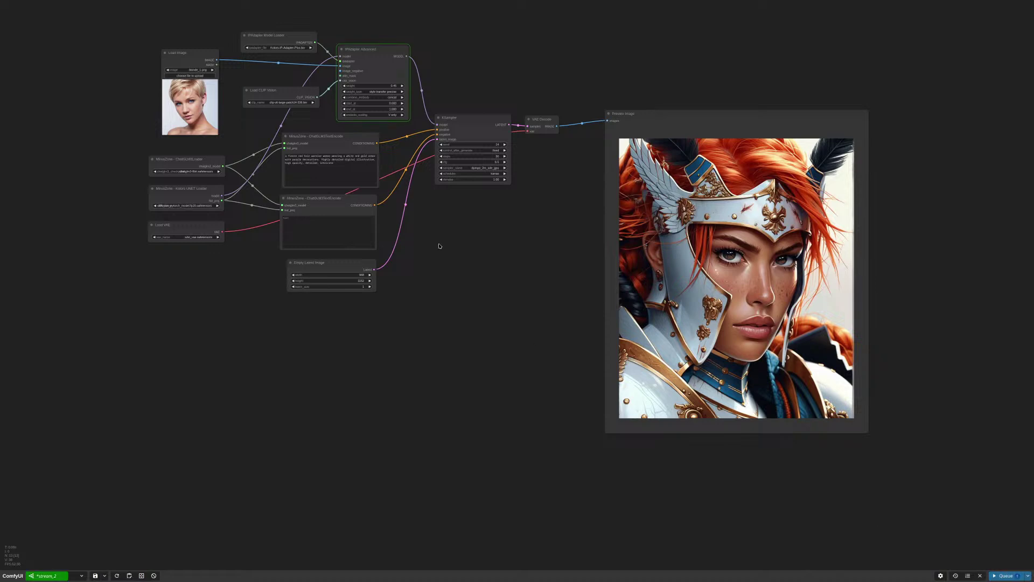
left_click_drag(464, 269, 543, 329)
scroll(775, 309, "up", 2)
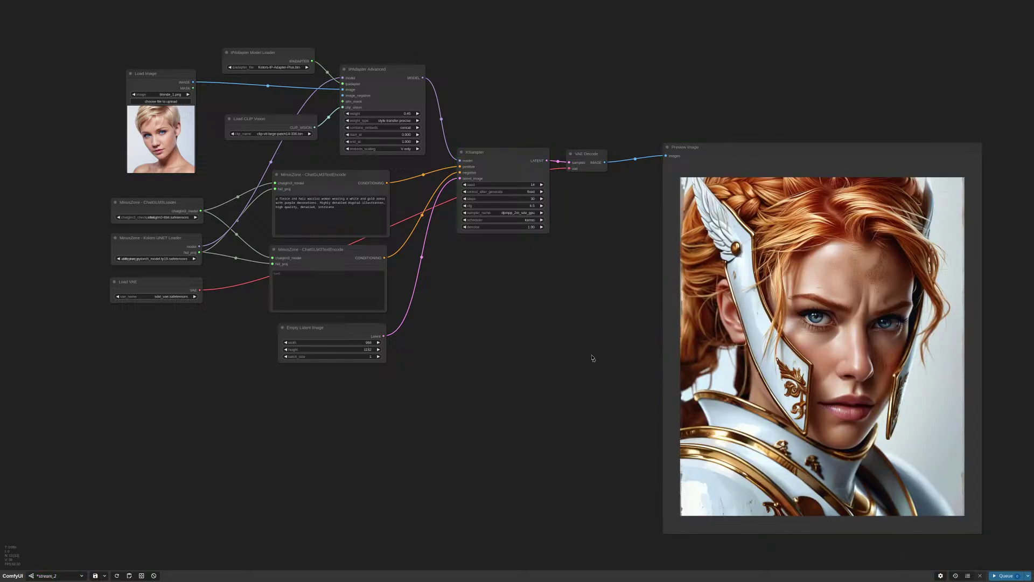
scroll(593, 296, "down", 1)
scroll(592, 296, "down", 1)
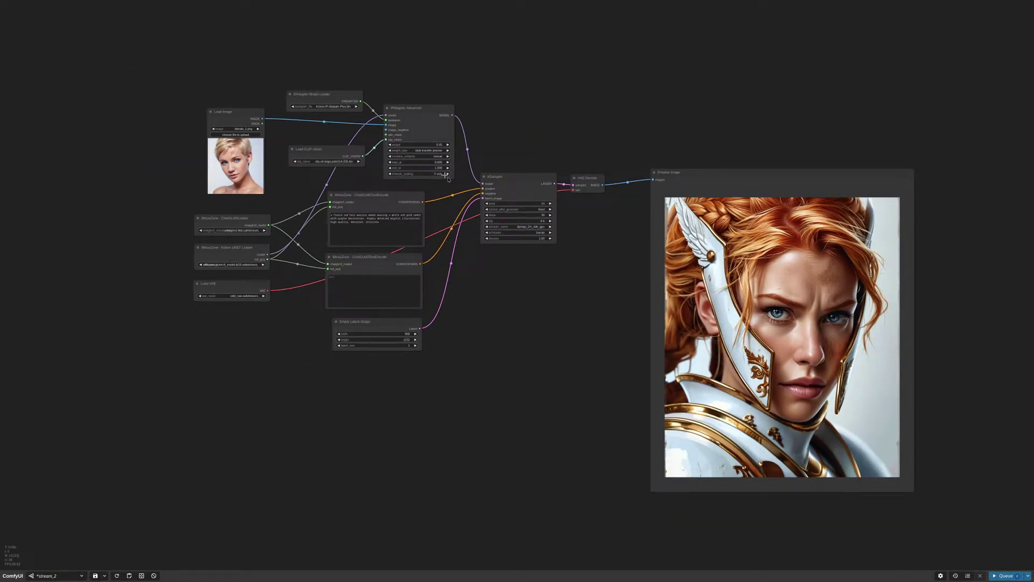
Set the IPAdapter Advanced weight_type to linear and queue the generation
scroll(412, 152, "up", 4)
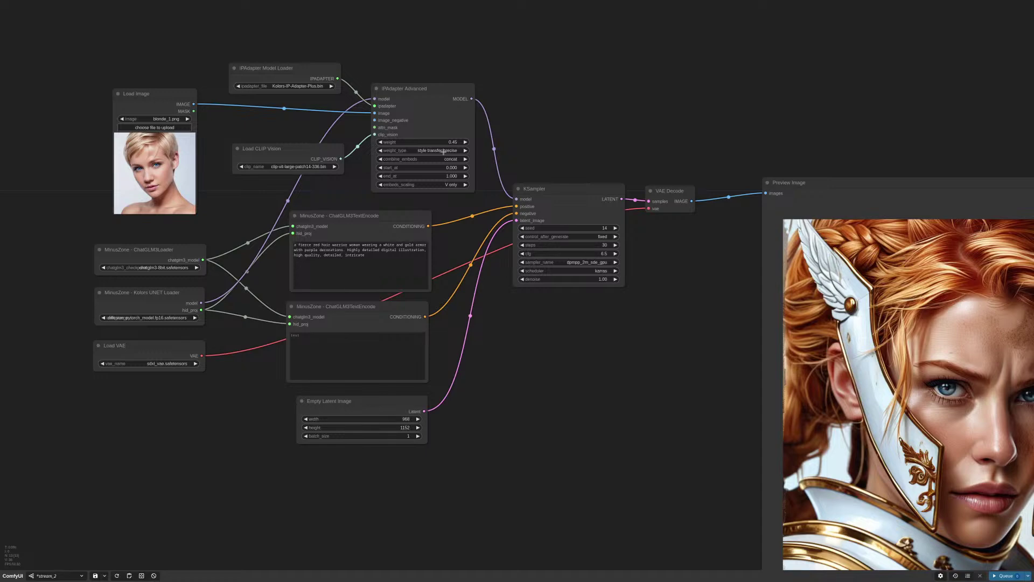
left_click(429, 150)
left_click(479, 157)
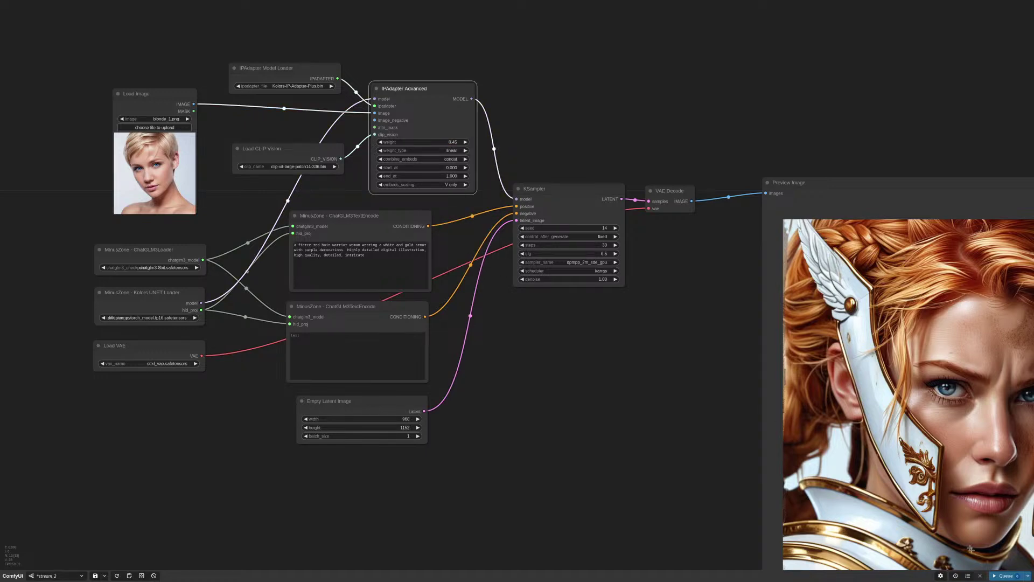
left_click(1006, 576)
scroll(641, 397, "down", 3)
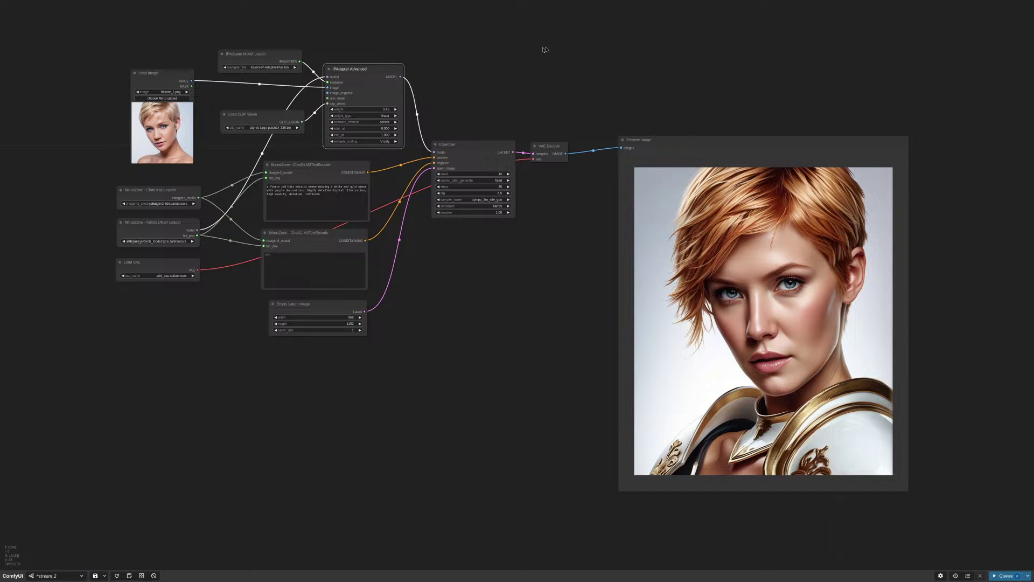
Move the VAE Decode and KSampler nodes farther right to open space after the text encode nodes
left_click_drag(545, 46, 764, 95)
scroll(577, 96, "up", 5)
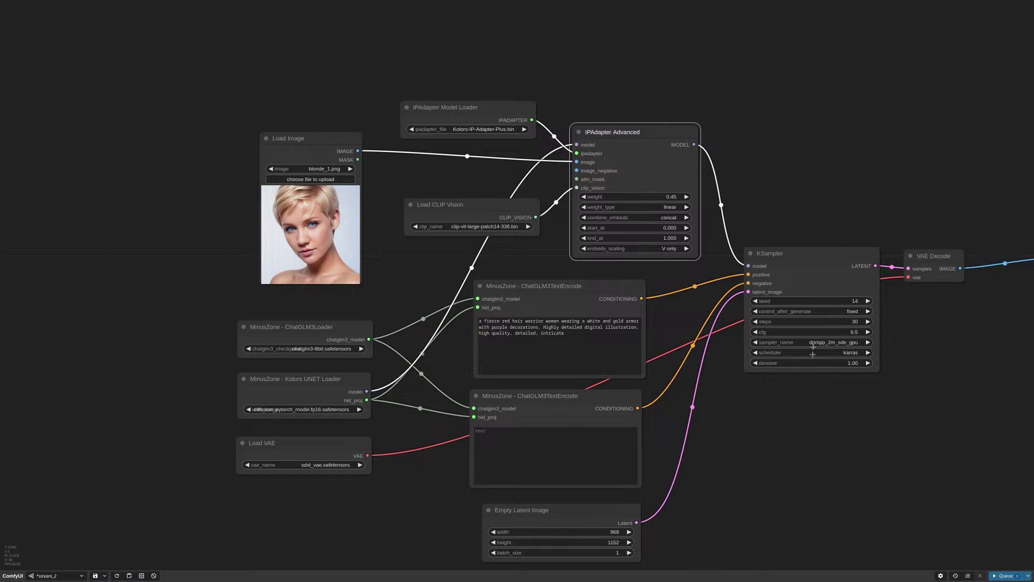
left_click_drag(788, 439, 548, 261)
left_click_drag(693, 74, 826, 26)
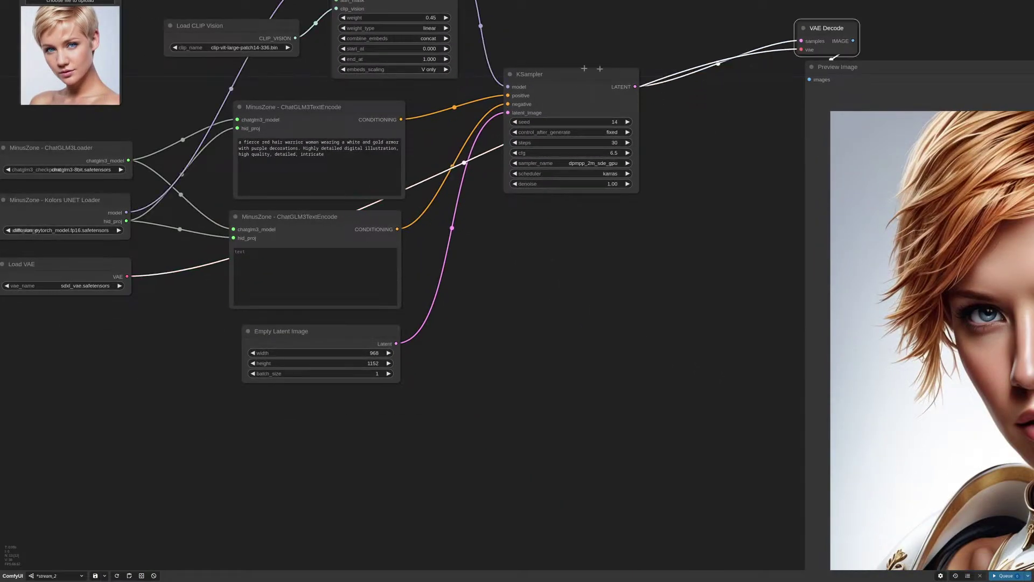
left_click_drag(560, 77, 694, 98)
Add a Conditioning (Concat) node before the KSampler and feed the positive prompt's conditioning into its conditioning_to input
left_click_drag(450, 133, 638, 204)
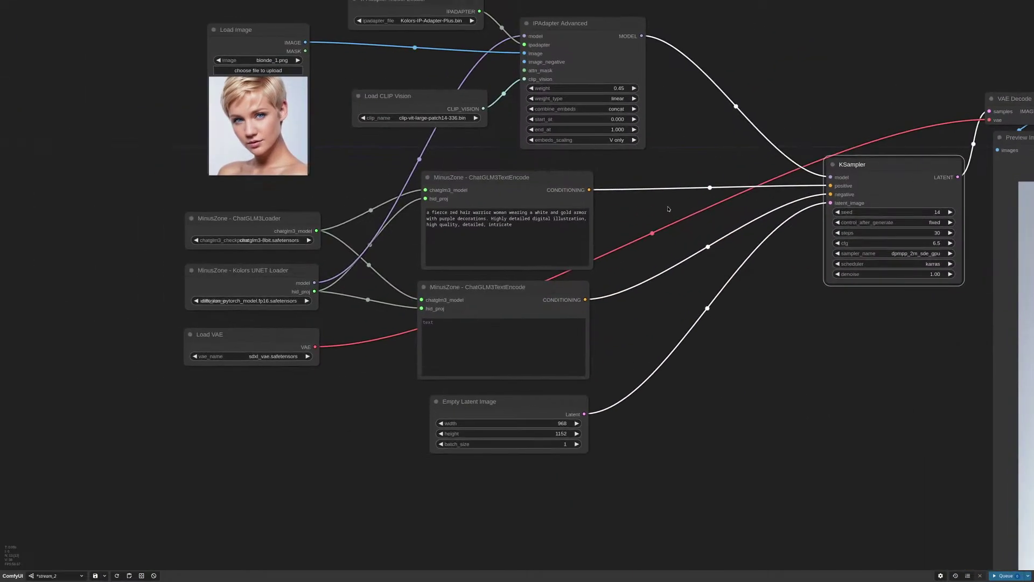
double_click(668, 208)
type("concat")
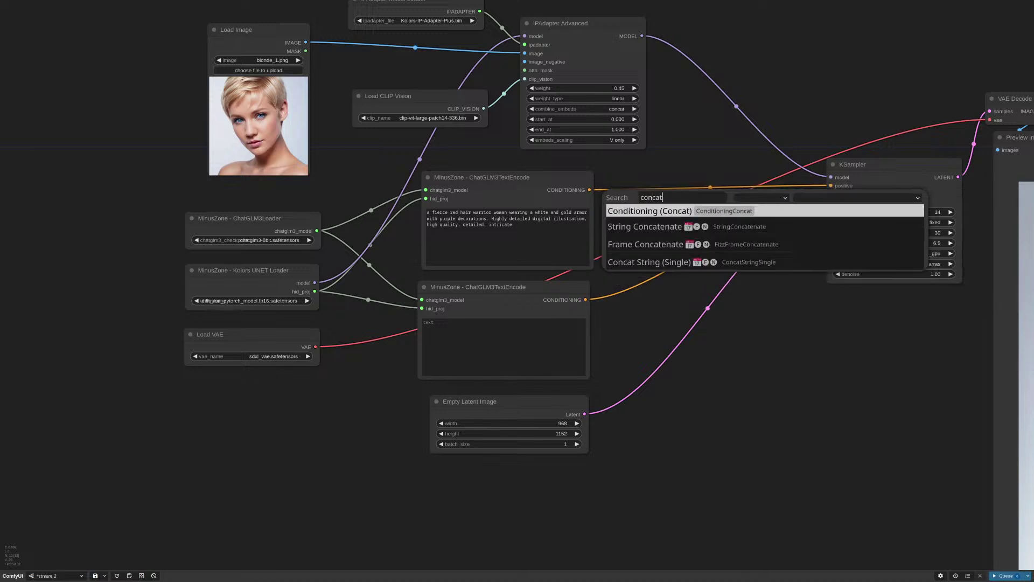
key("Return")
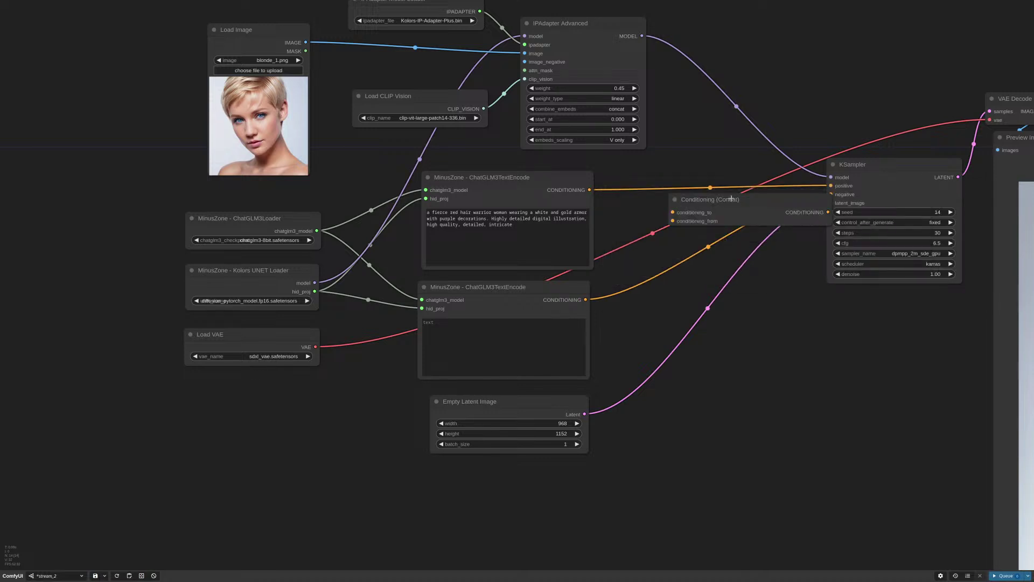
mouse_move(722, 198)
left_mouse_down()
mouse_move(700, 202)
mouse_move(704, 151)
mouse_move(696, 157)
mouse_move(710, 164)
mouse_move(708, 206)
left_mouse_up()
left_click_drag(705, 197, 667, 226)
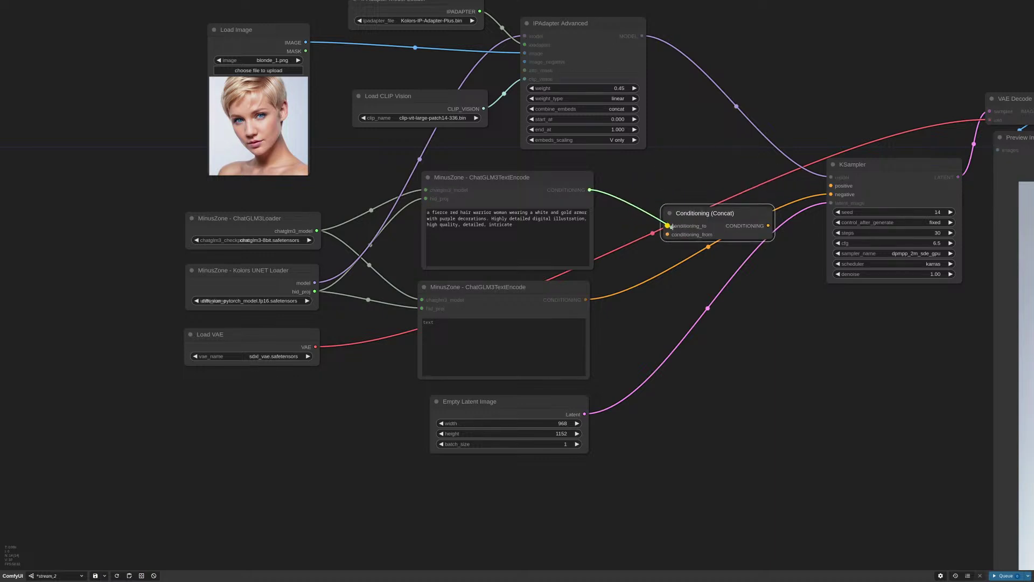
left_click_drag(718, 200, 690, 171)
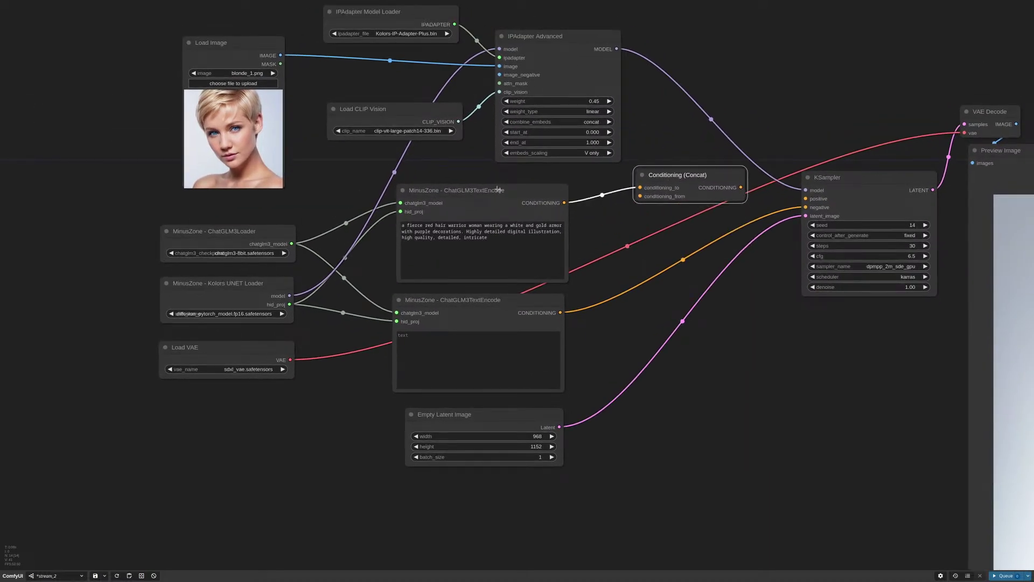
Duplicate the positive ChatGLM3TextEncode node and connect the ChatGLM3Loader's chatglm3_model output to the copy
left_click(458, 191)
key("ctrl+c")
key("ctrl+v")
left_click_drag(290, 243, 642, 330)
Shorten the duplicated prompt to "purple decorations. Highly detailed digital illustration, high quality, detailed, intricate"
scroll(744, 292, "up", 5)
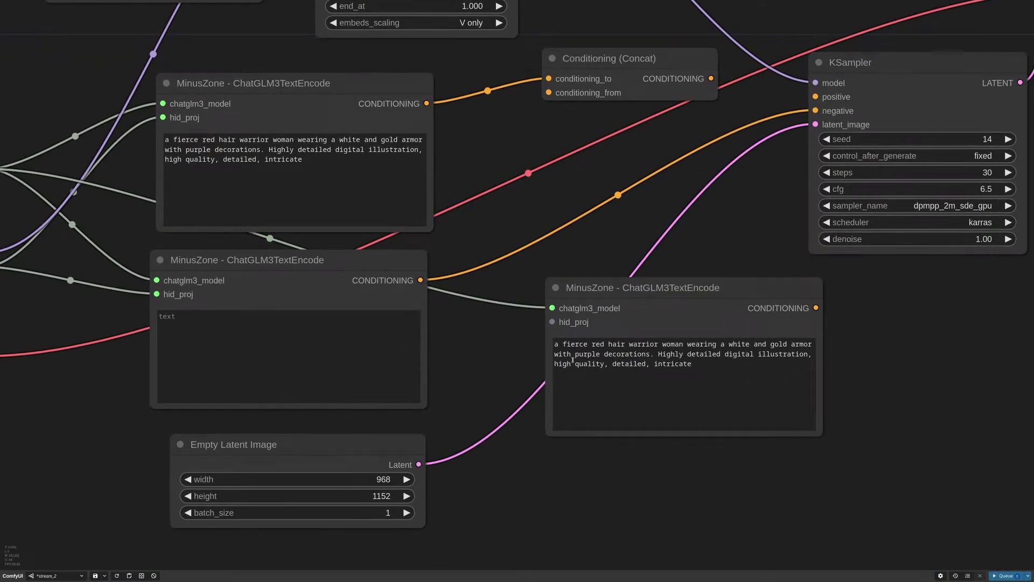
left_click_drag(573, 355, 536, 338)
key("BackSpace")
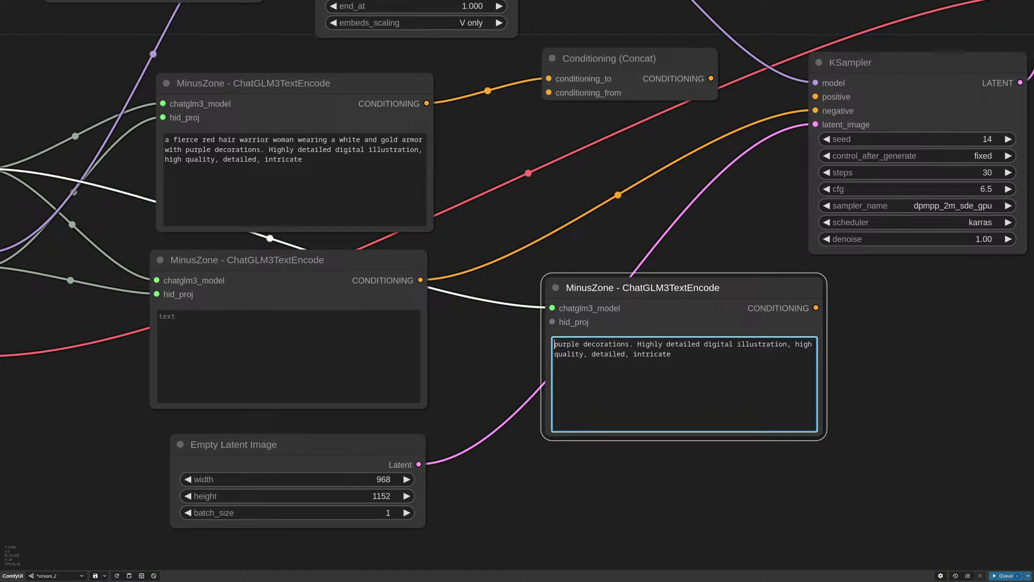
left_click_drag(633, 344, 670, 354)
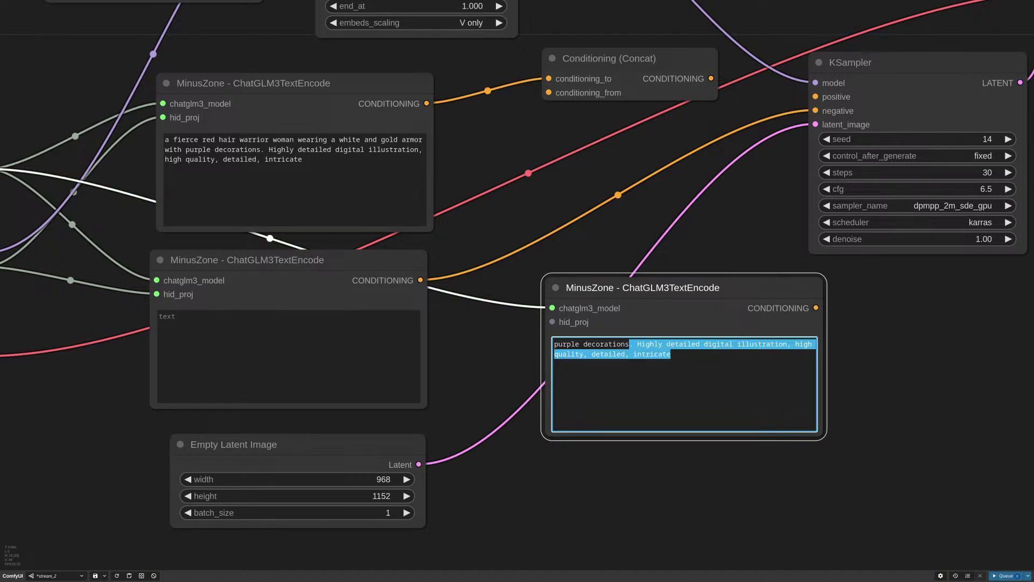
left_click(668, 343)
Connect the duplicated encoder's conditioning to conditioning_from and the Conditioning (Concat) output to the KSampler's positive input
scroll(557, 198, "down", 5)
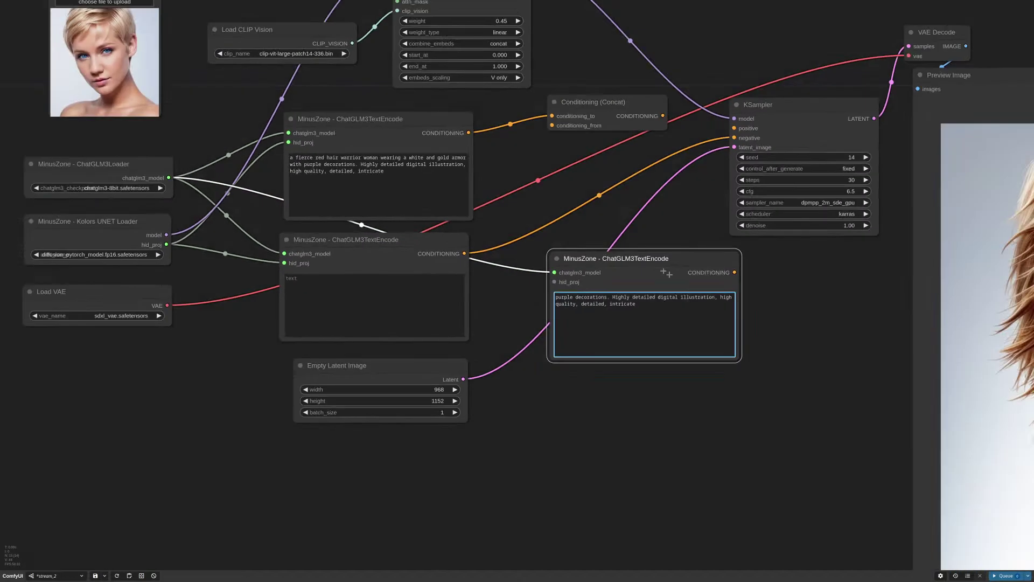
left_click_drag(735, 272, 552, 126)
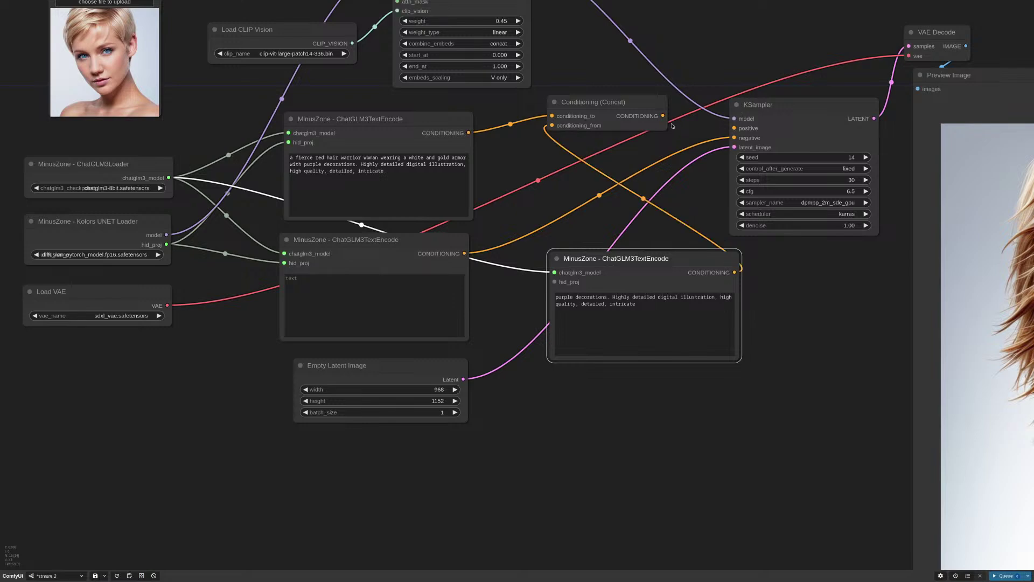
left_click_drag(662, 115, 735, 128)
Move the duplicated text encode node closer to the Conditioning (Concat) node and try to queue the generation
scroll(669, 187, "down", 7)
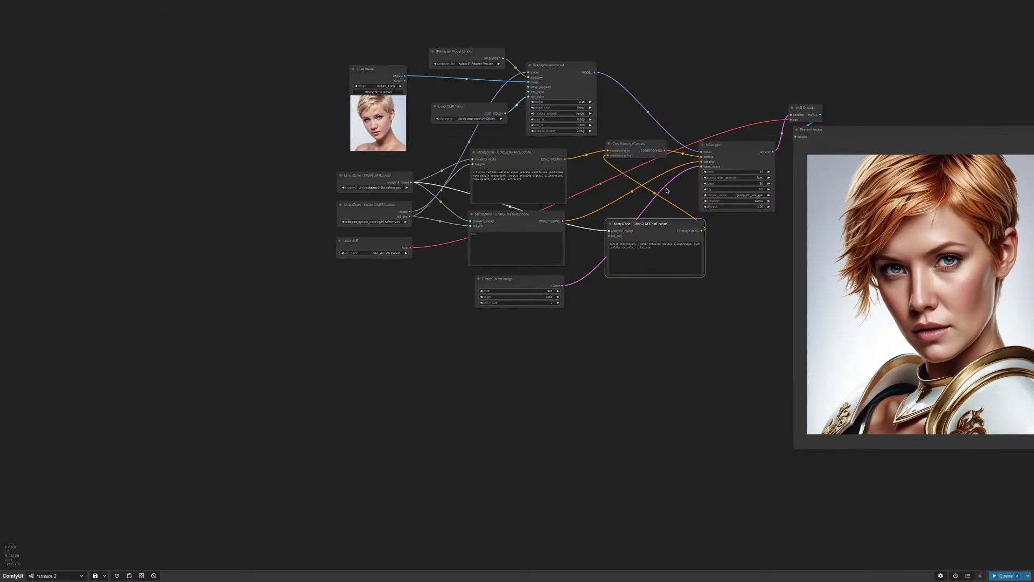
left_click(668, 308)
left_click_drag(647, 224, 620, 180)
left_click(1023, 575)
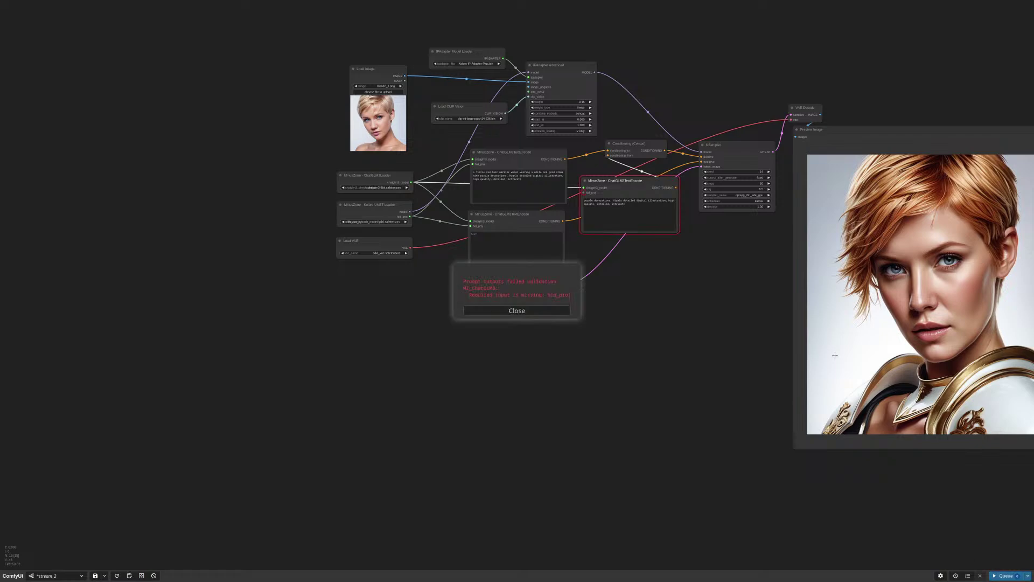
left_click(517, 311)
Move the duplicated text encode node down and connect the Kolors UNET Loader's hid_proj output to its hid_proj input
scroll(598, 180, "up", 10)
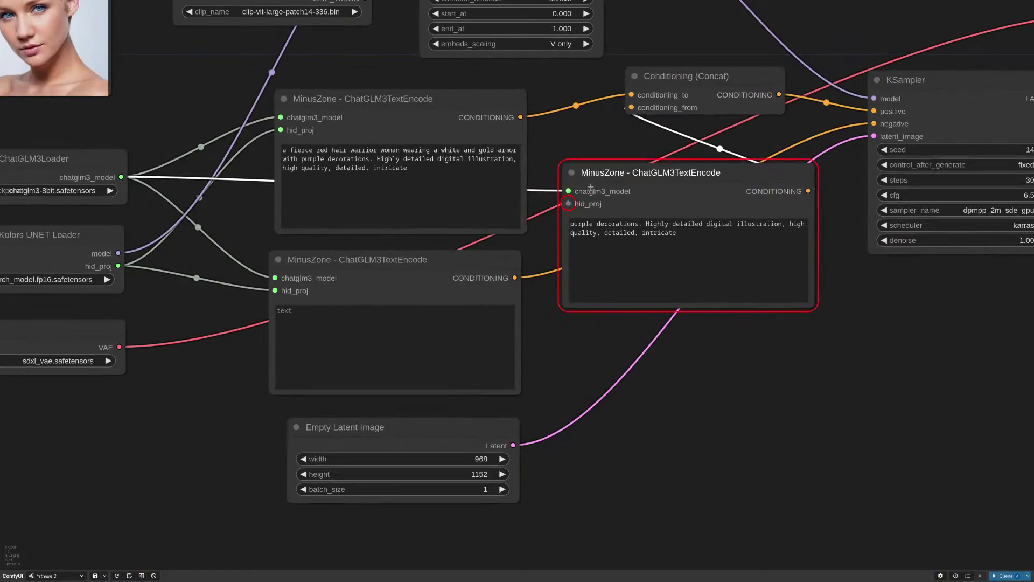
left_click_drag(599, 180, 614, 277)
double_click(635, 209)
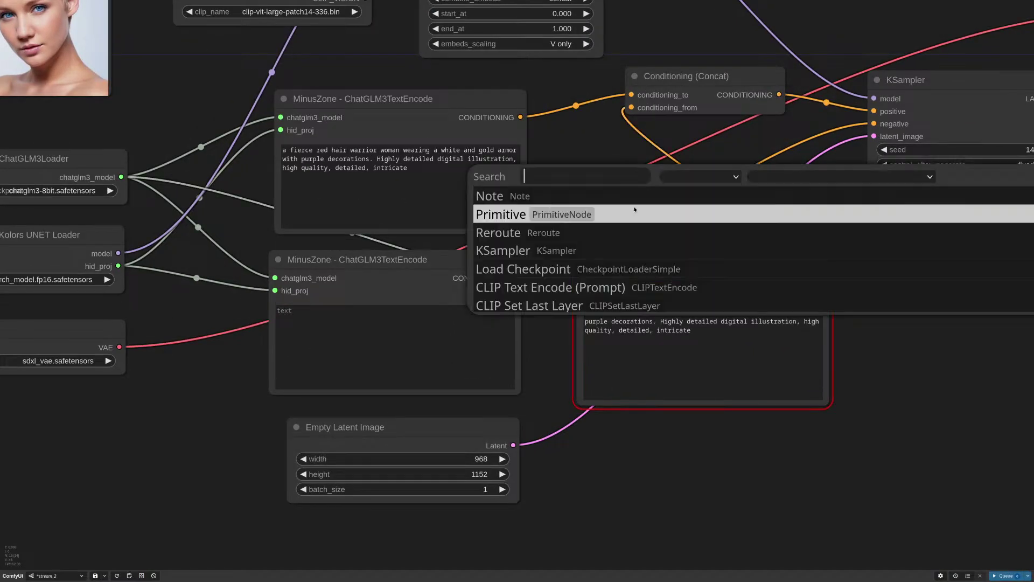
key("Escape")
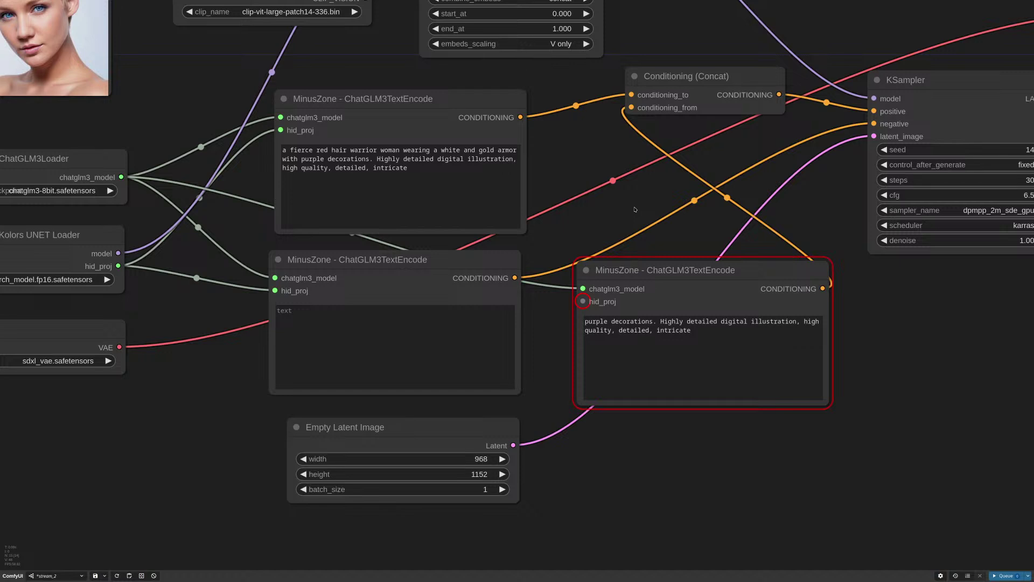
left_click_drag(635, 209, 725, 211)
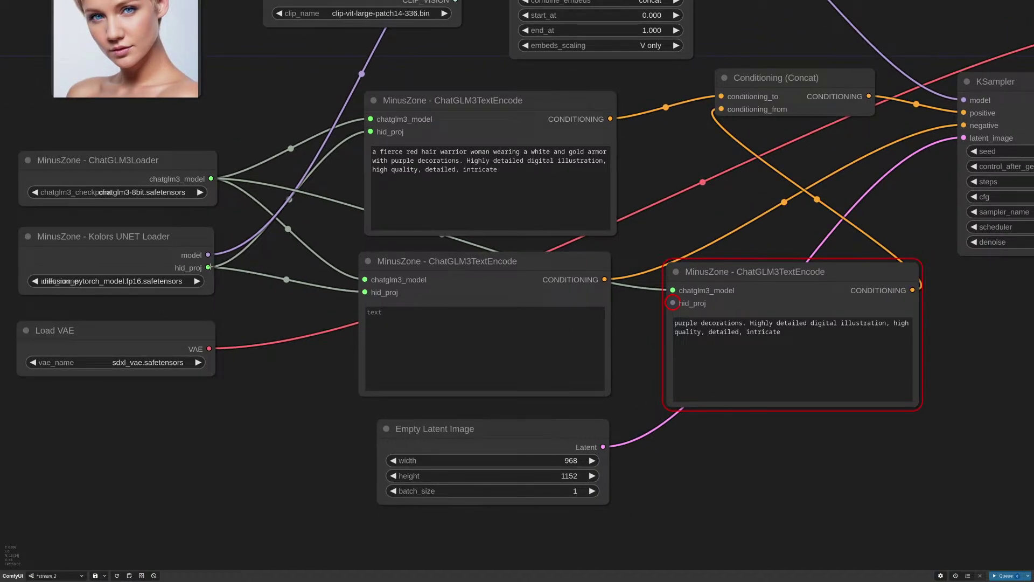
left_click_drag(209, 267, 673, 303)
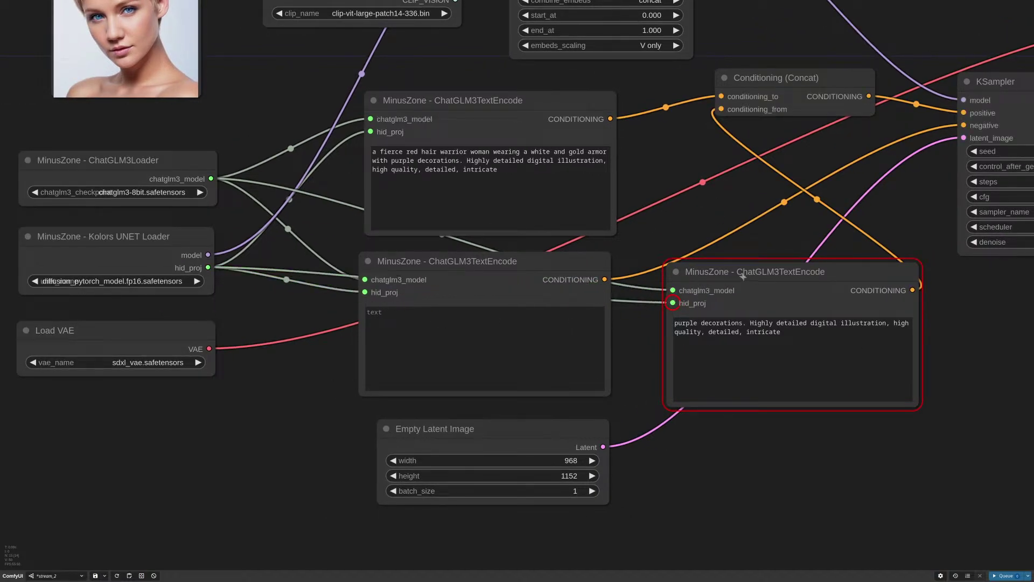
Nudge the duplicated text encode node up and queue a generation with the concatenated prompts
left_click_drag(743, 277, 731, 258)
left_click(1006, 575)
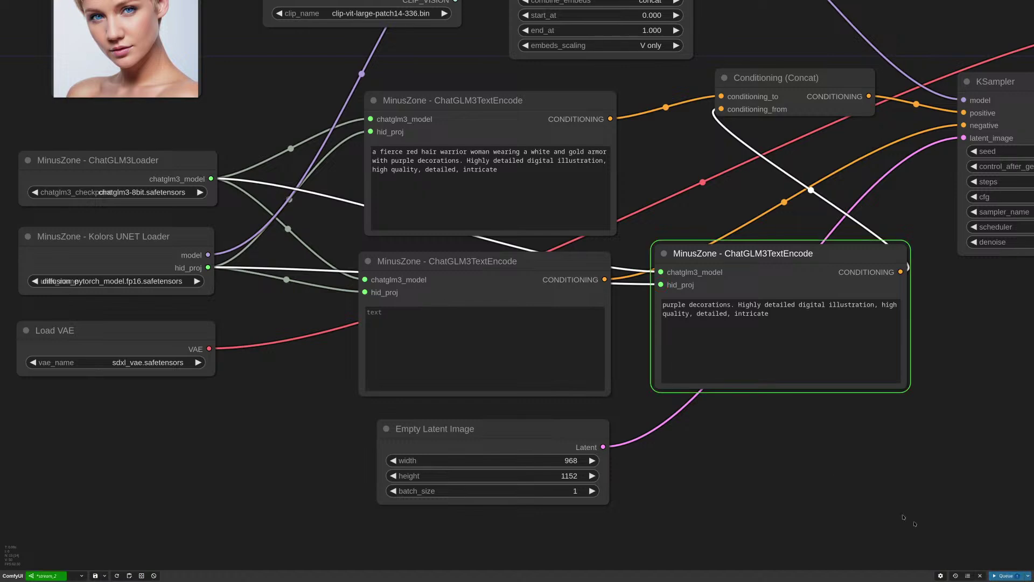
scroll(785, 440, "down", 7)
left_click_drag(920, 431, 787, 338)
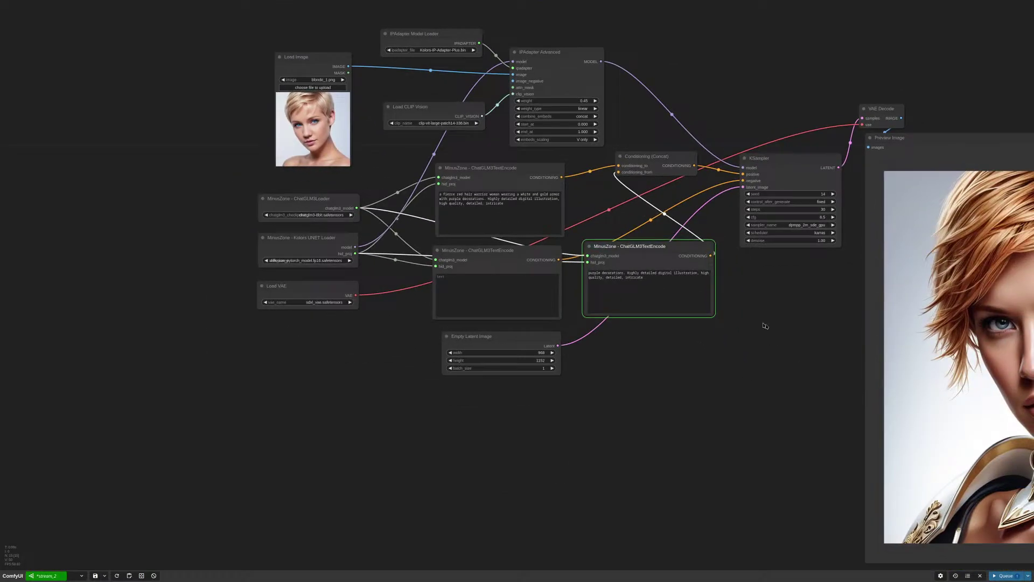
scroll(764, 321, "down", 3)
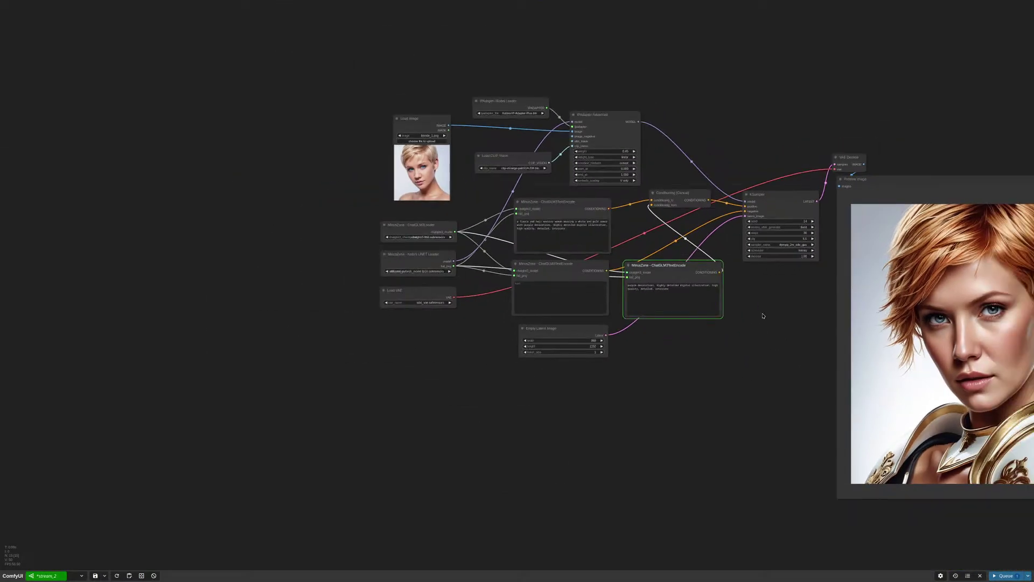
left_click_drag(763, 316, 646, 307)
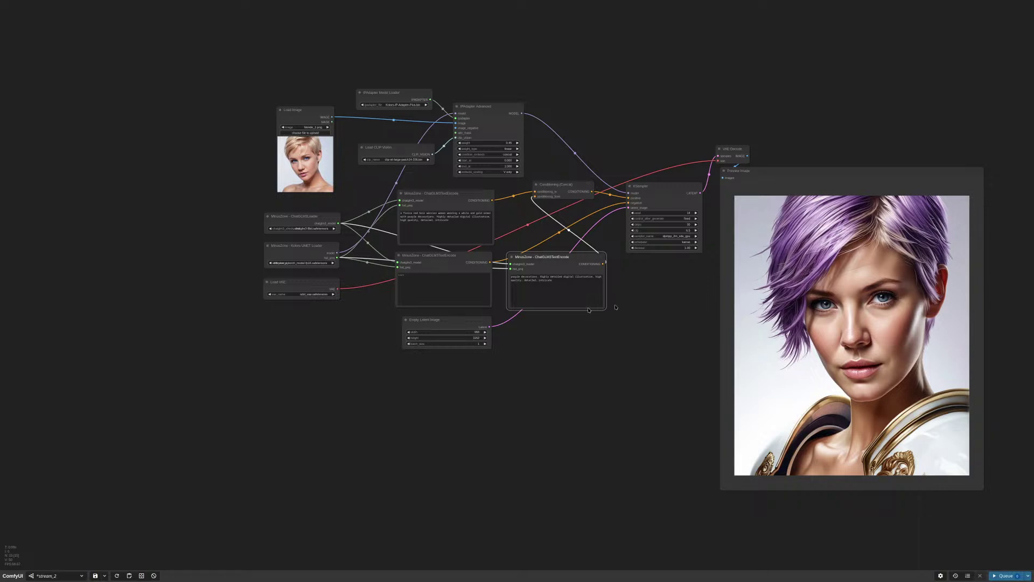
Reposition the Conditioning (Concat) node between the positive text encode node and the KSampler
scroll(520, 256, "up", 5)
left_click_drag(638, 108, 637, 138)
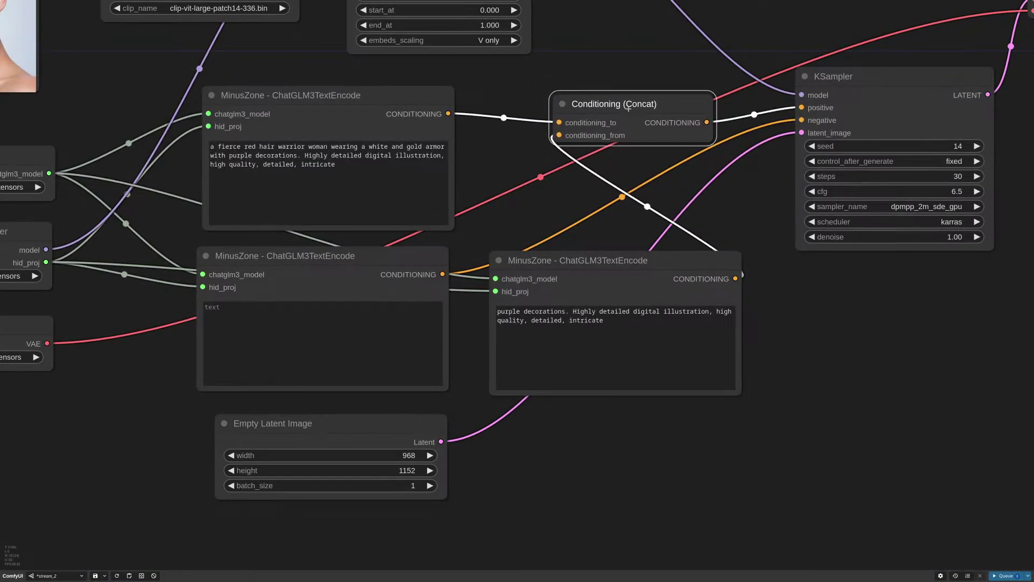
scroll(612, 206, "down", 4)
scroll(612, 207, "down", 1)
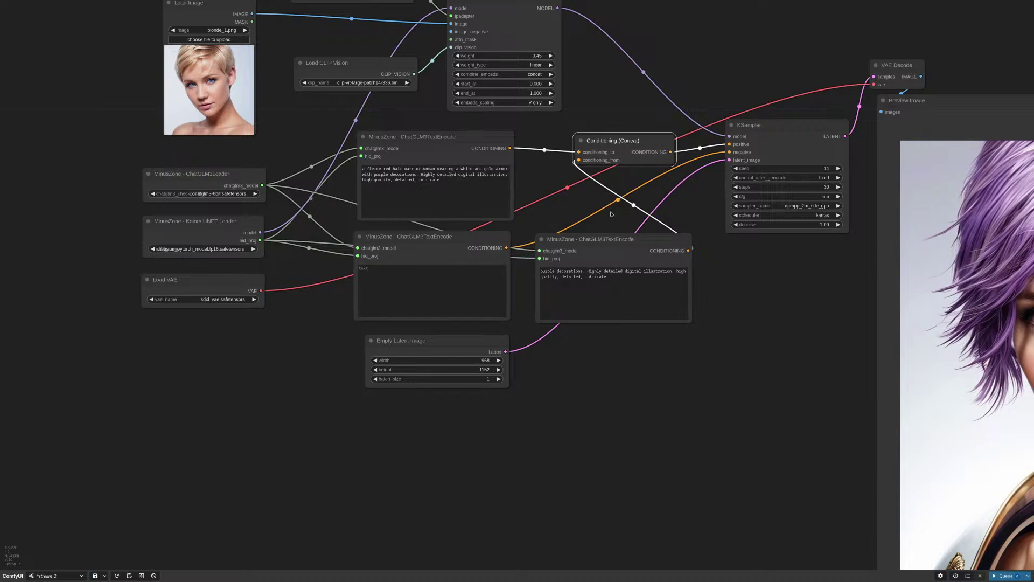
Insert "armor" into the secondary ChatGLM3TextEncode prompt so it begins with "purple armor decorations"
double_click(618, 181)
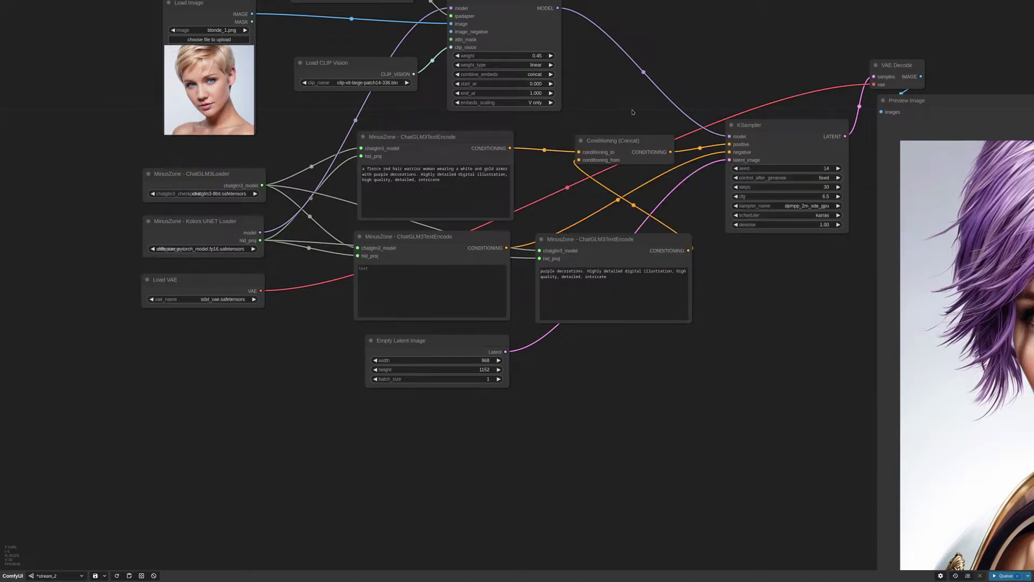
scroll(620, 184, "down", 1)
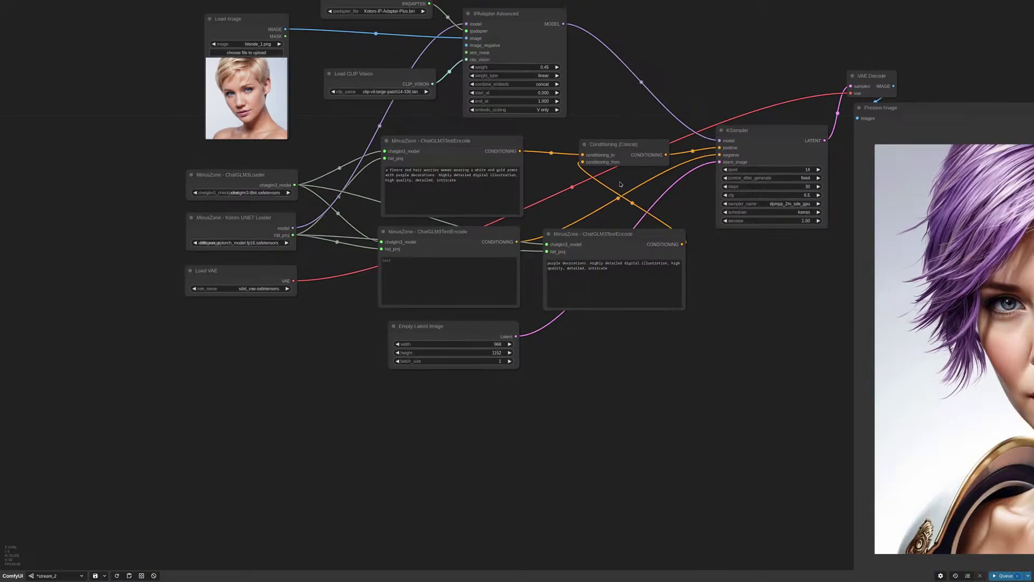
scroll(552, 228, "up", 7)
left_click_drag(552, 228, 696, 277)
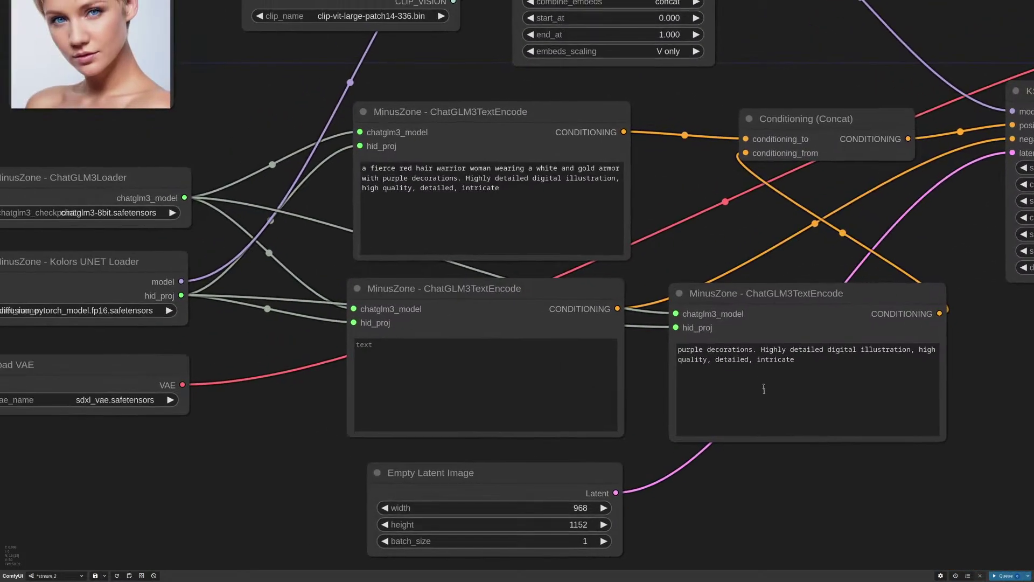
left_click(706, 350)
type("armor")
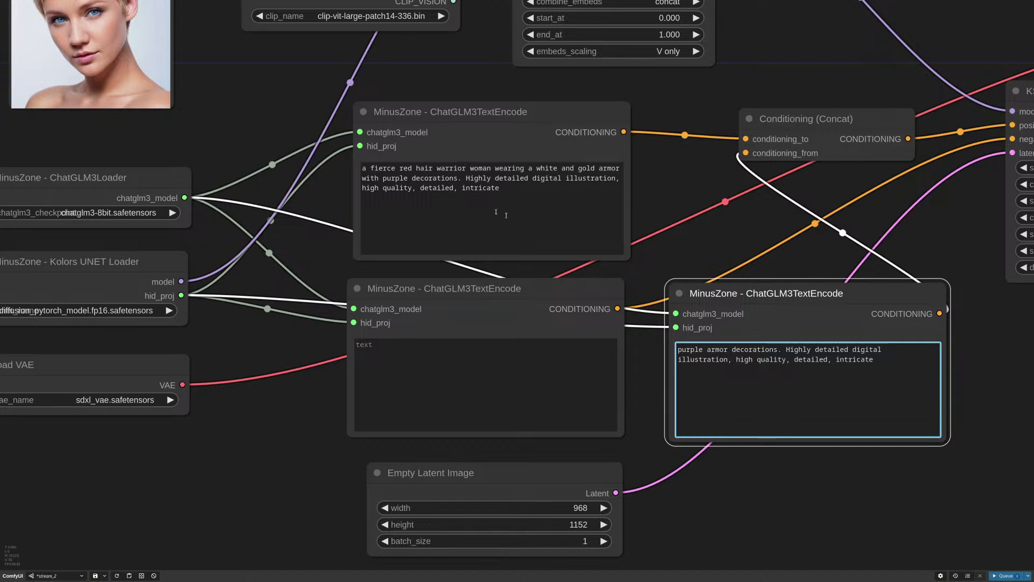
Remove "with purple decorations" from the red hair warrior prompt and queue a generation
left_click(457, 178)
left_click_drag(457, 178, 362, 178)
key("BackSpace")
key("BackSpace")
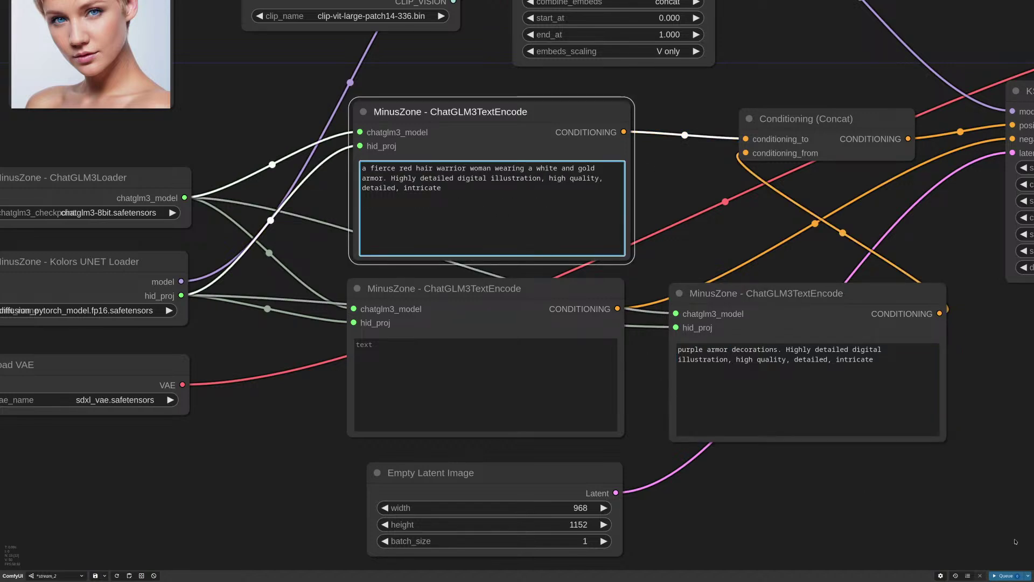
key("ctrl+Return")
Examine the generated portrait in the Preview Image node for purple bleeding into the hair and armor
scroll(797, 248, "down", 5)
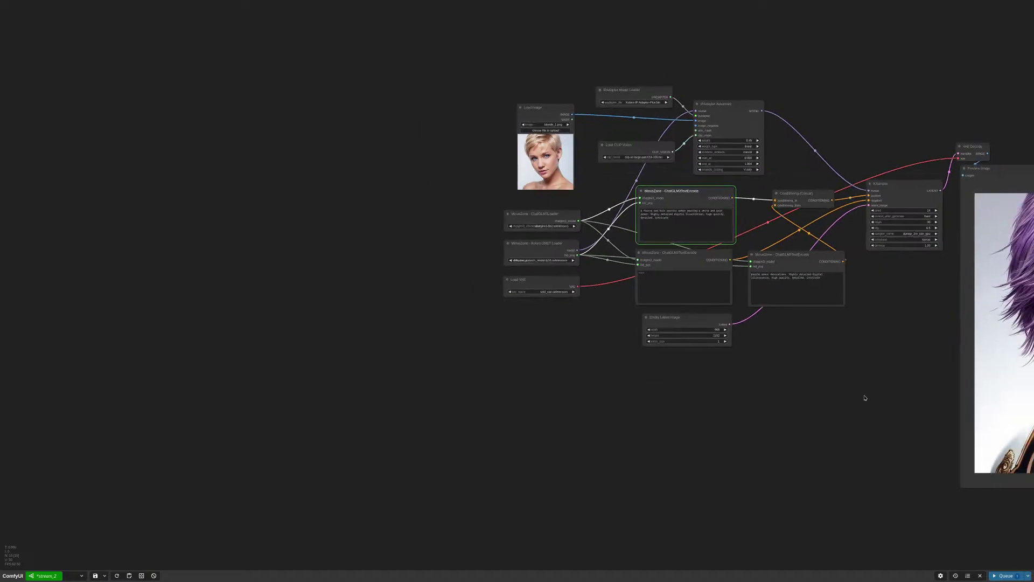
left_click_drag(895, 374, 597, 339)
scroll(595, 328, "down", 1)
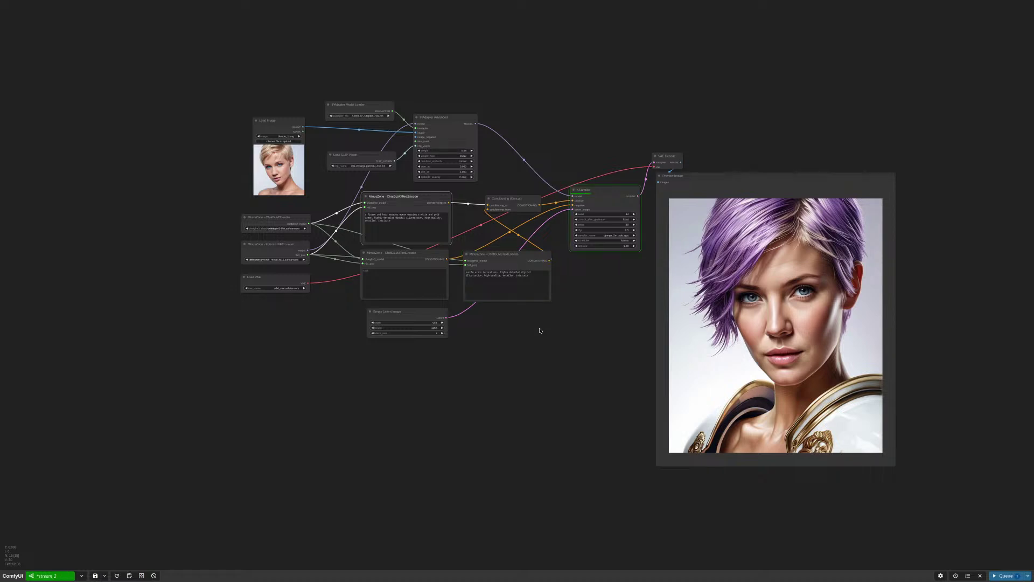
left_click_drag(564, 323, 531, 326)
scroll(805, 362, "up", 2)
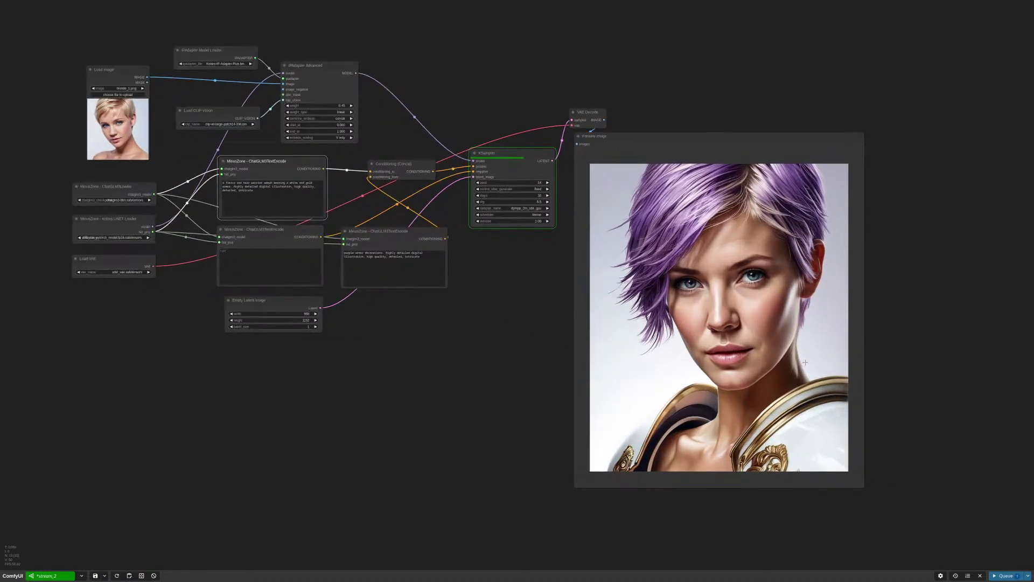
scroll(786, 343, "up", 1)
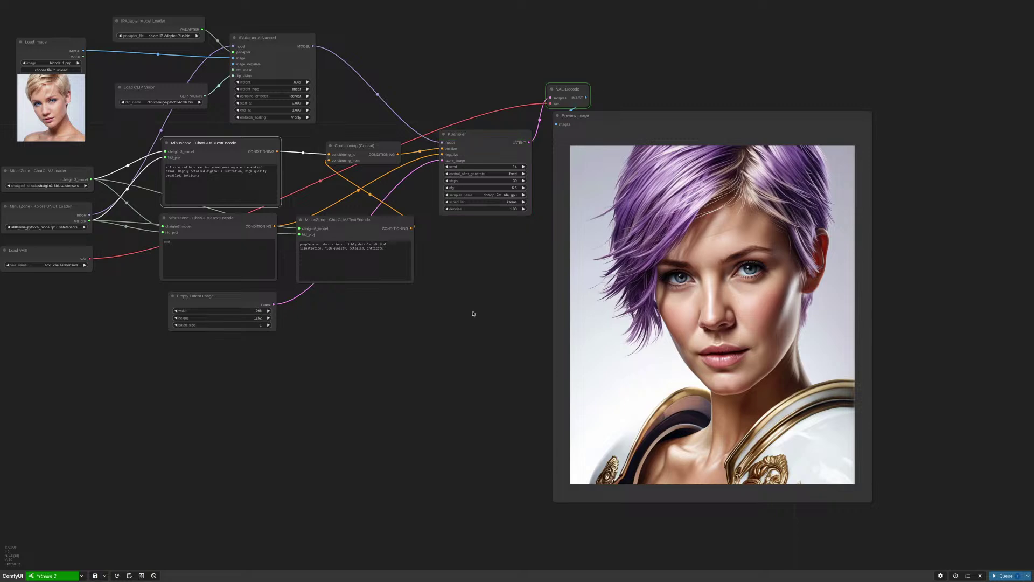
scroll(473, 313, "down", 3)
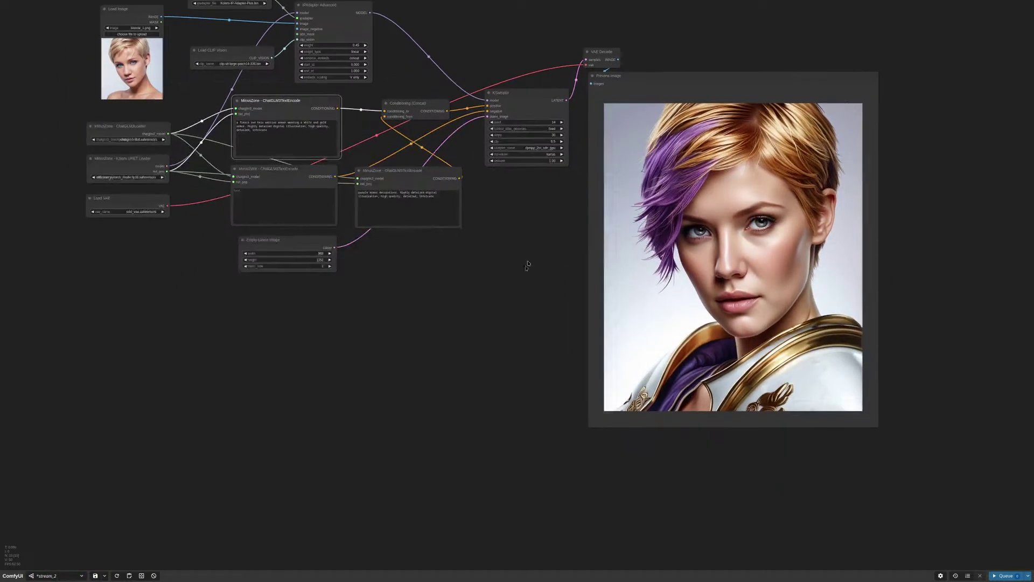
scroll(794, 273, "up", 10)
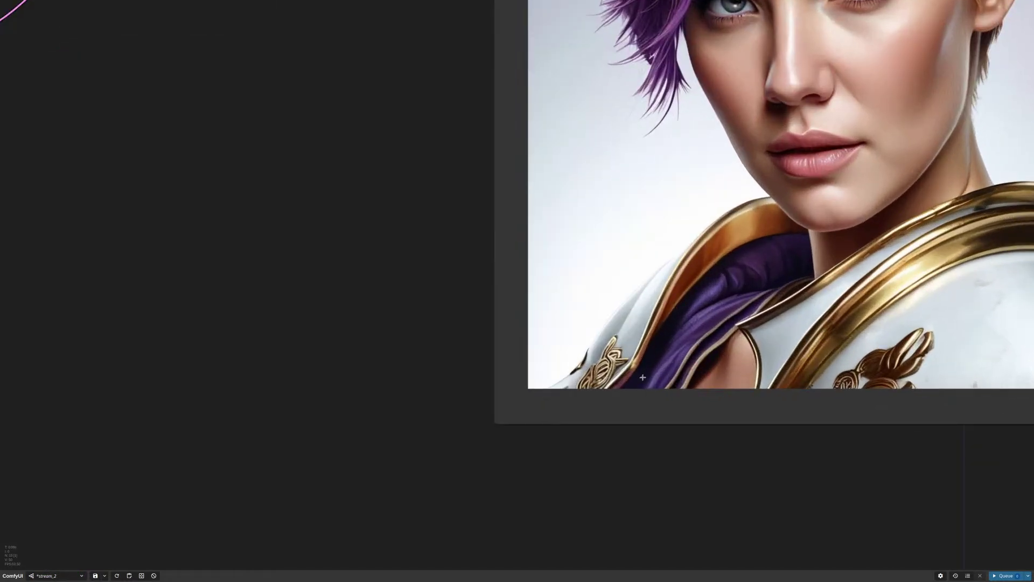
scroll(754, 305, "down", 6)
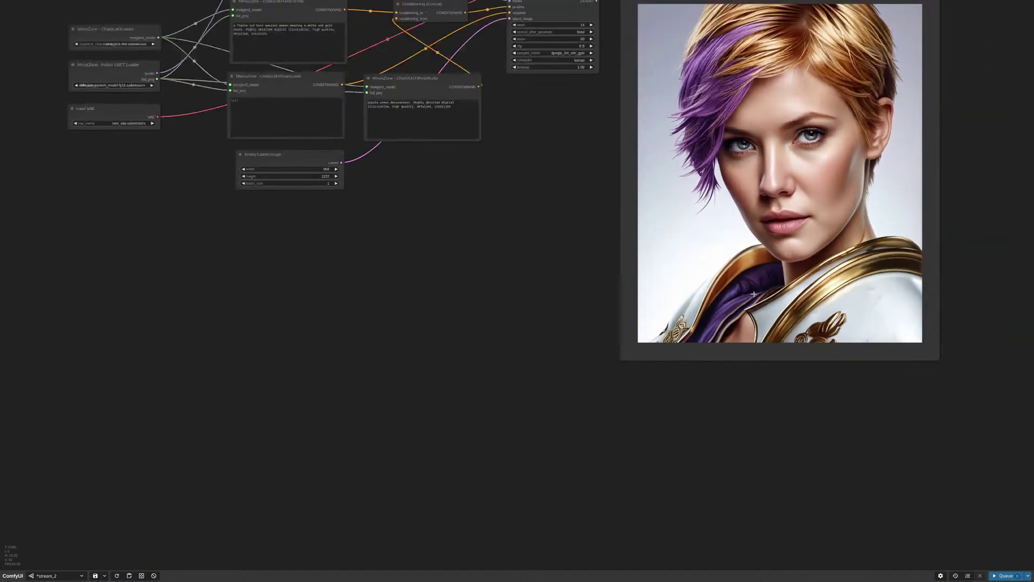
left_click_drag(592, 161, 594, 288)
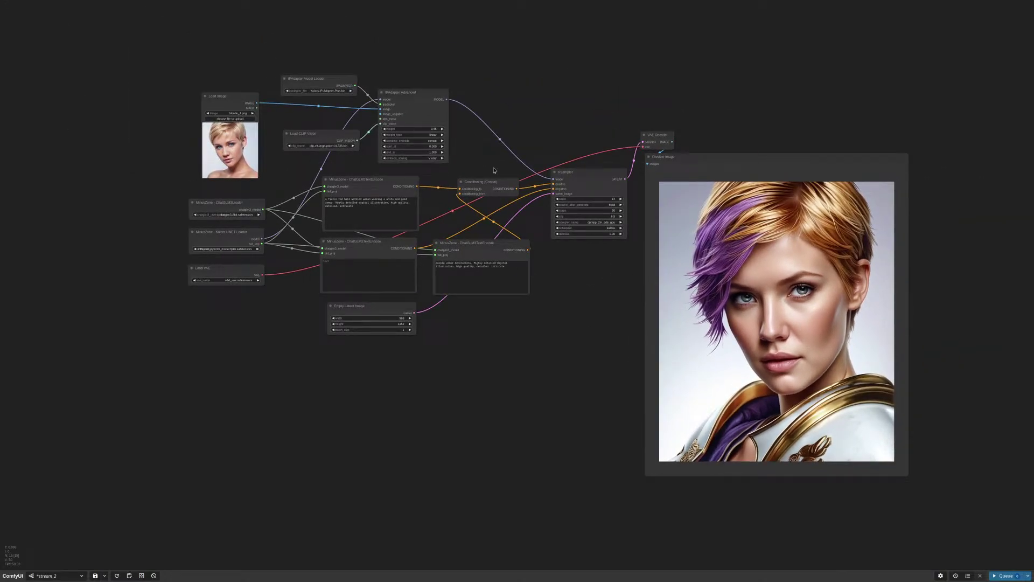
Nudge the IPAdapter Advanced node slightly up and select the IPAdapter Model Loader node
left_click_drag(493, 166, 633, 208)
scroll(515, 105, "up", 5)
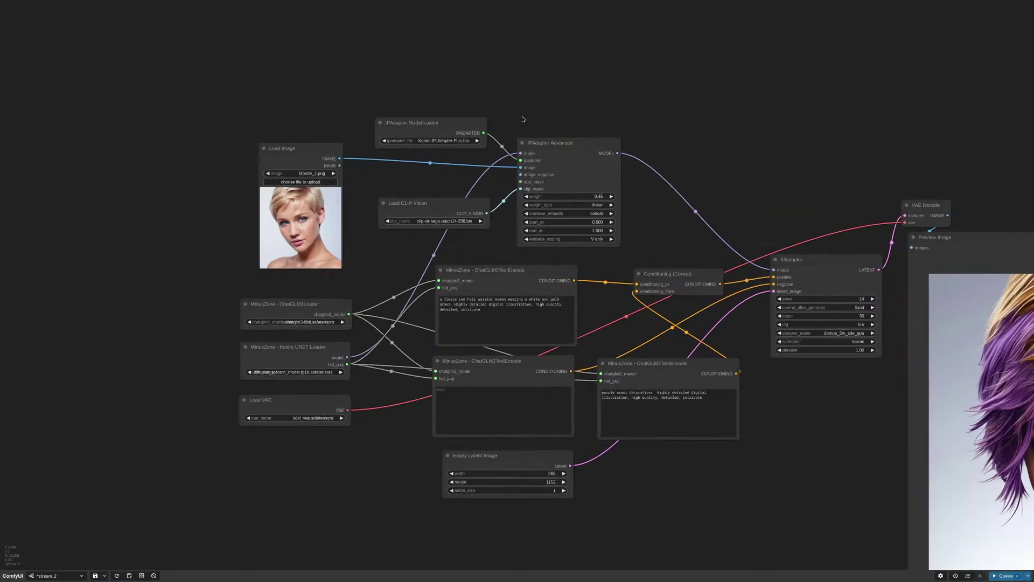
left_click(439, 120)
left_click_drag(415, 89, 647, 253)
left_click_drag(571, 144, 574, 137)
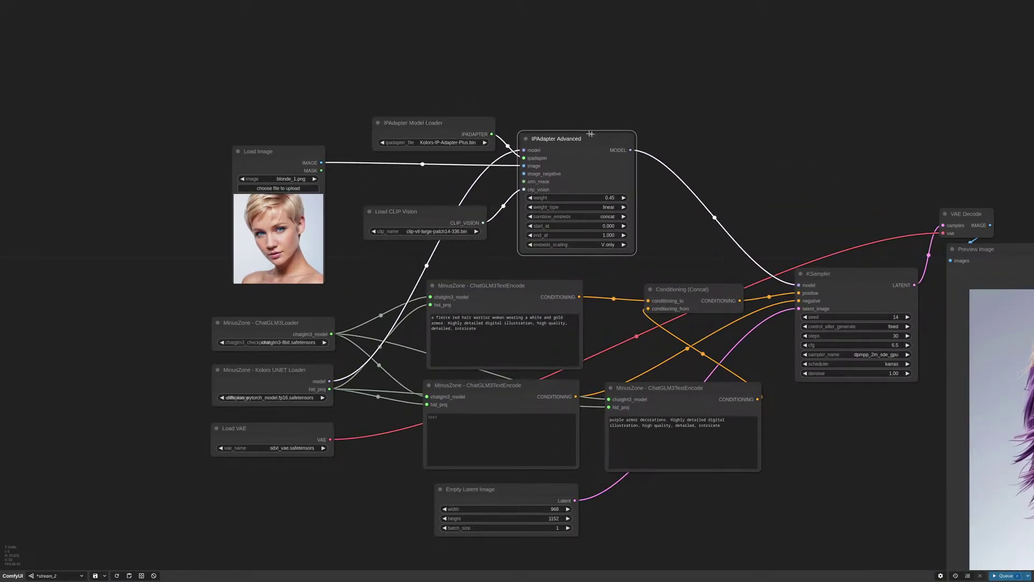
left_click(465, 129)
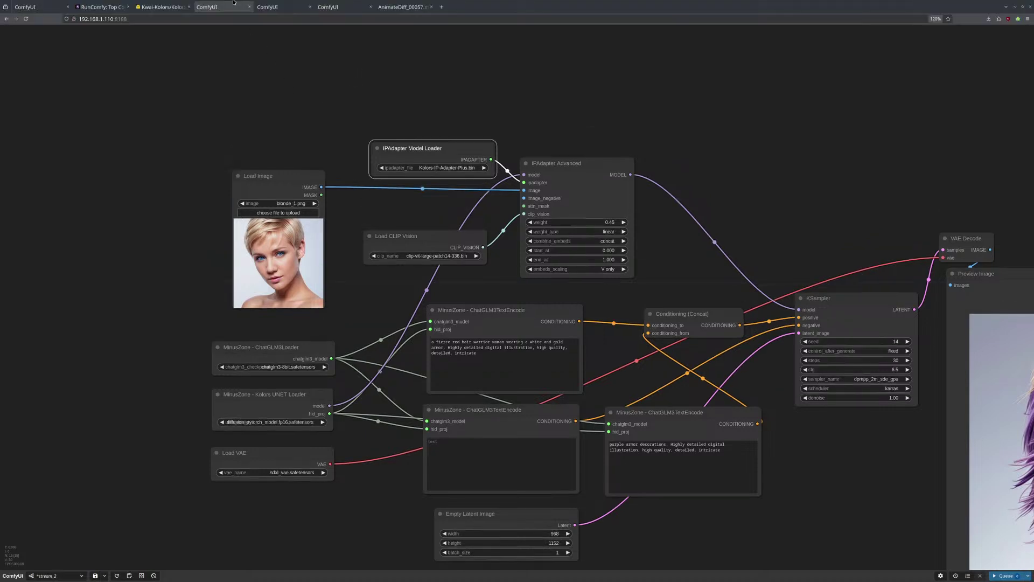
Switch to the unsaved comparison workflow and inspect its IPAdapter Advanced and IPAdapter Precise Composition nodes
left_click(281, 8)
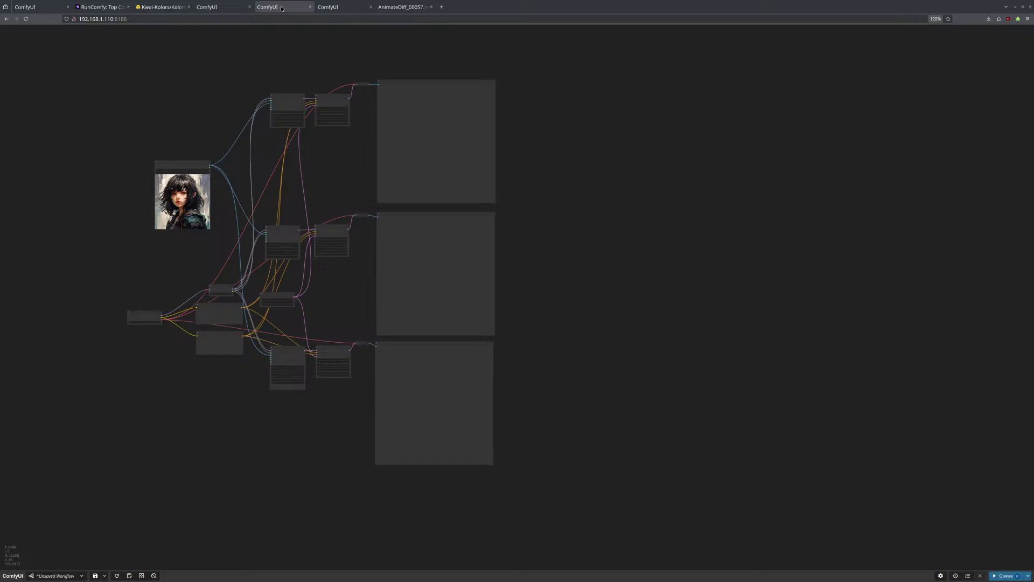
left_click_drag(309, 148, 544, 172)
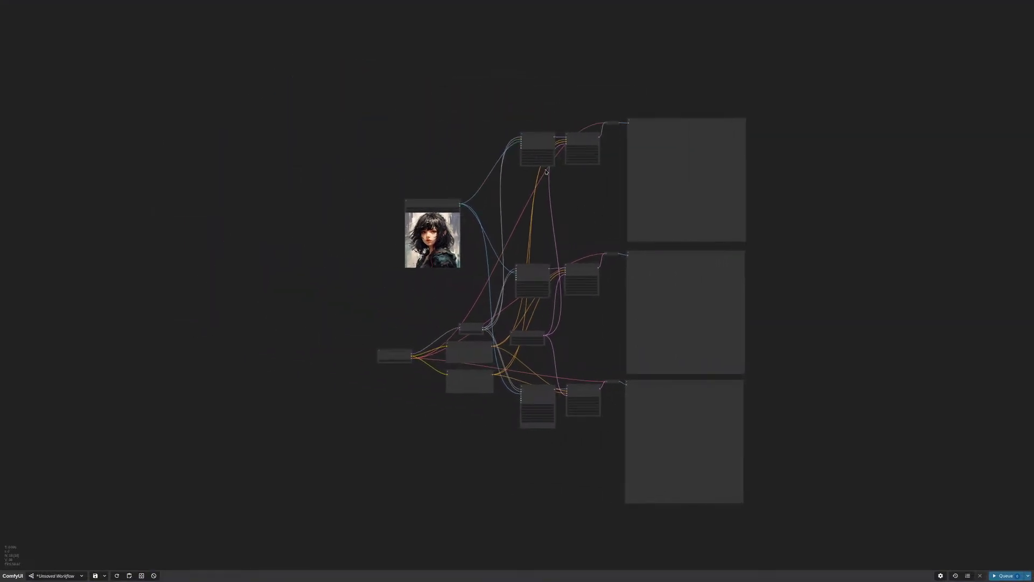
scroll(546, 171, "up", 7)
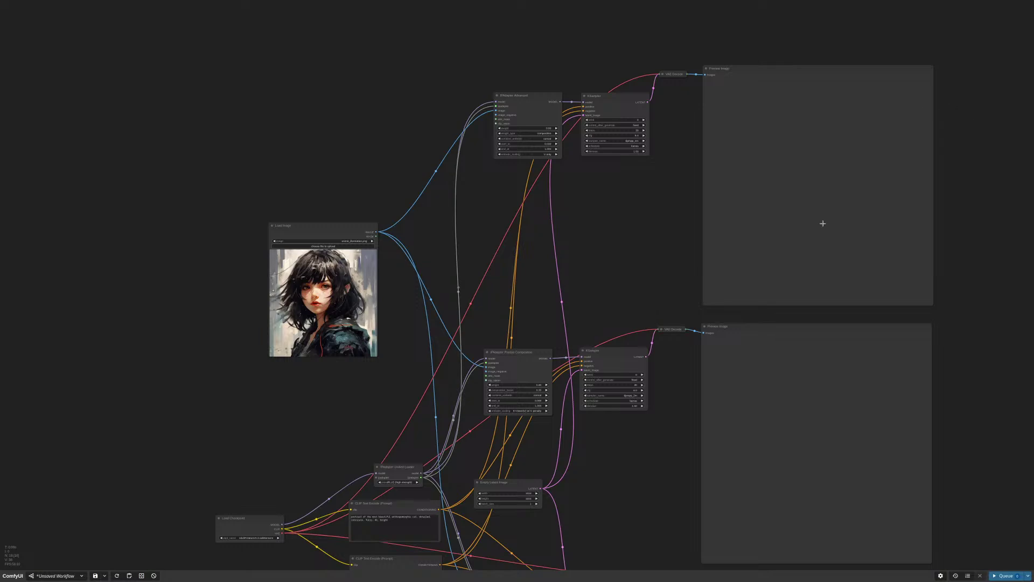
scroll(526, 91, "up", 10)
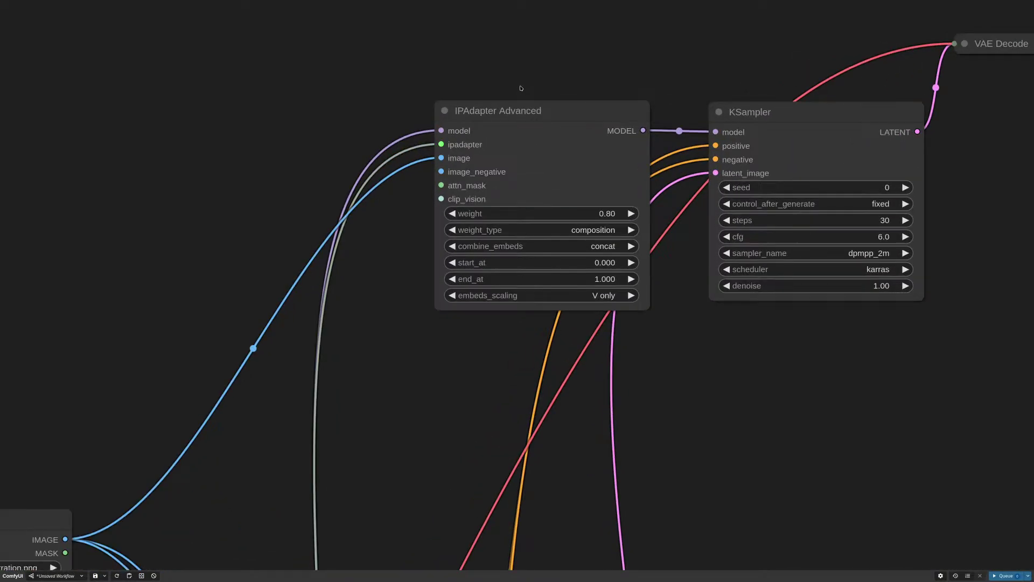
scroll(520, 87, "down", 3)
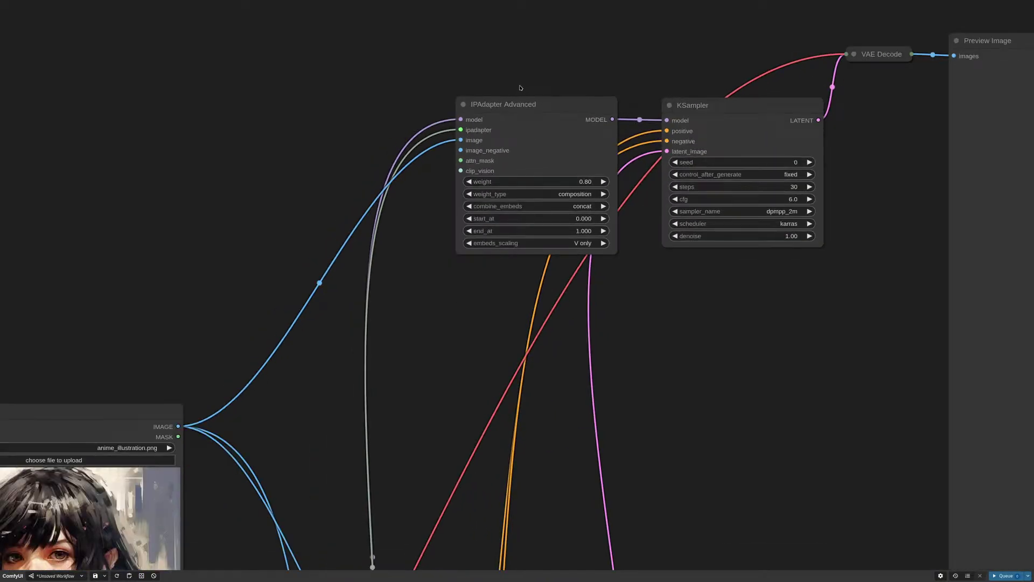
scroll(520, 88, "down", 5)
scroll(609, 312, "up", 8)
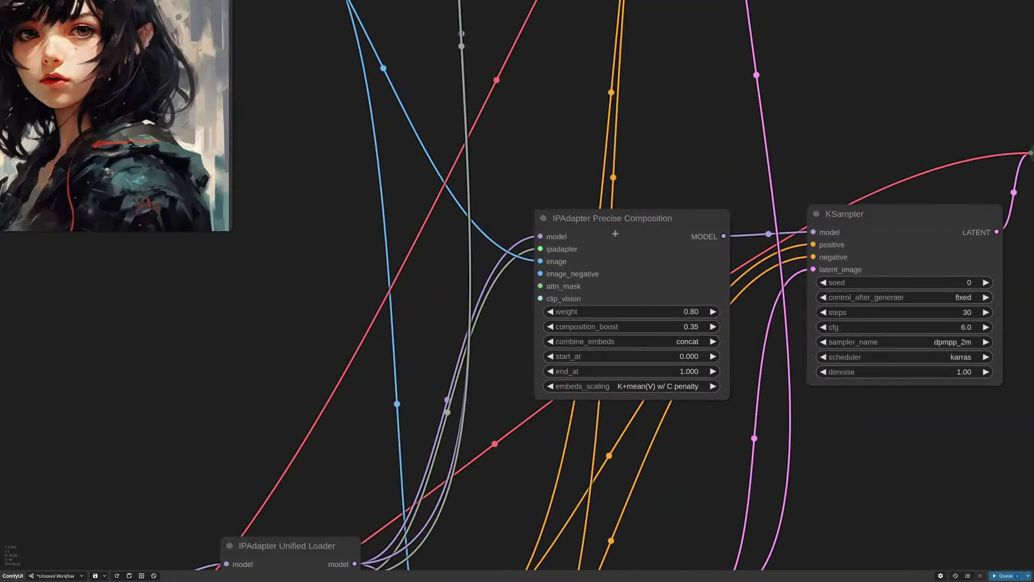
scroll(686, 201, "up", 2)
left_click(674, 216)
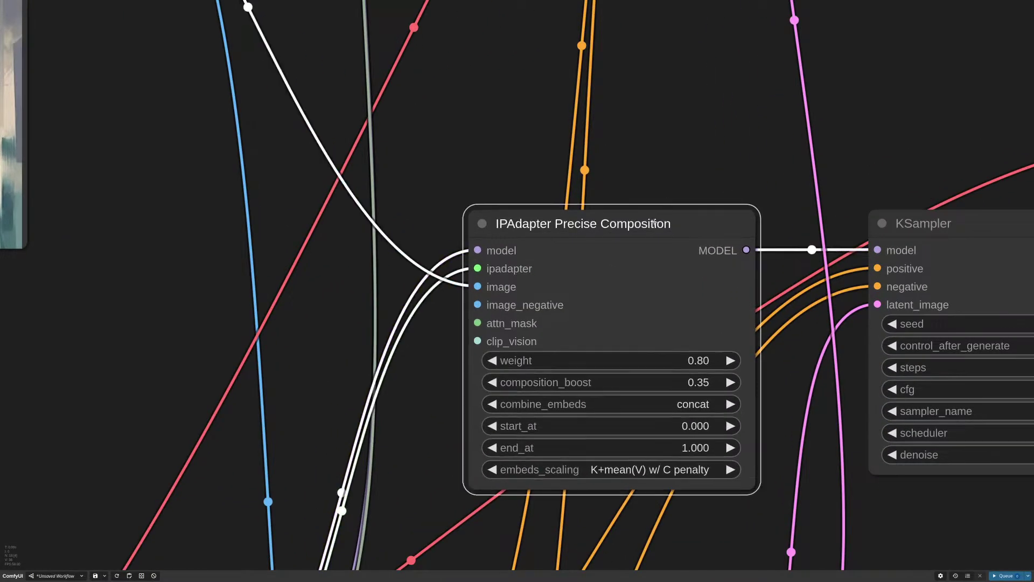
scroll(655, 162, "down", 10)
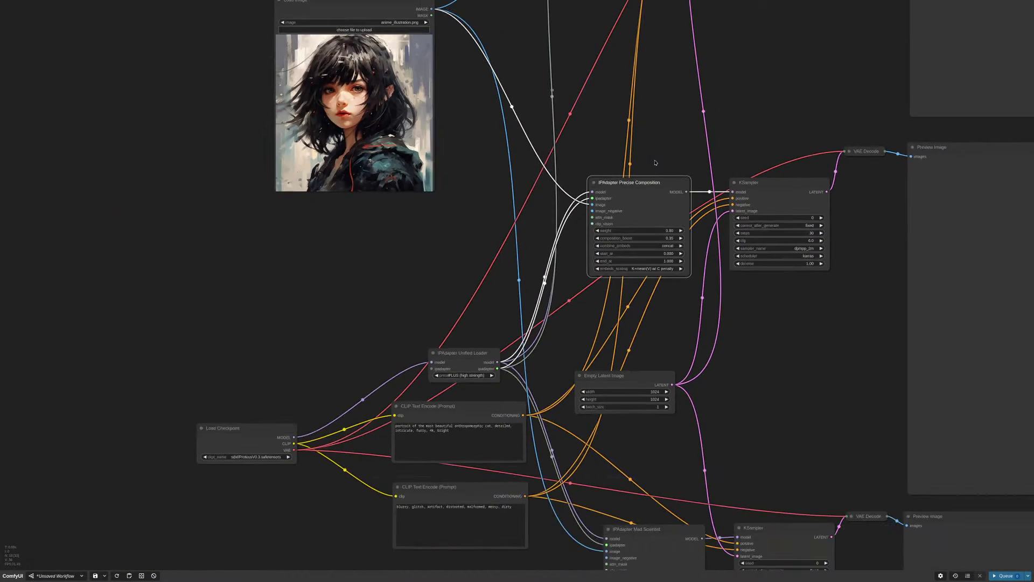
Review the weight_type options of the IPAdapter Advanced node, including composition and composition precise
left_click_drag(655, 161, 684, 444)
scroll(677, 136, "up", 10)
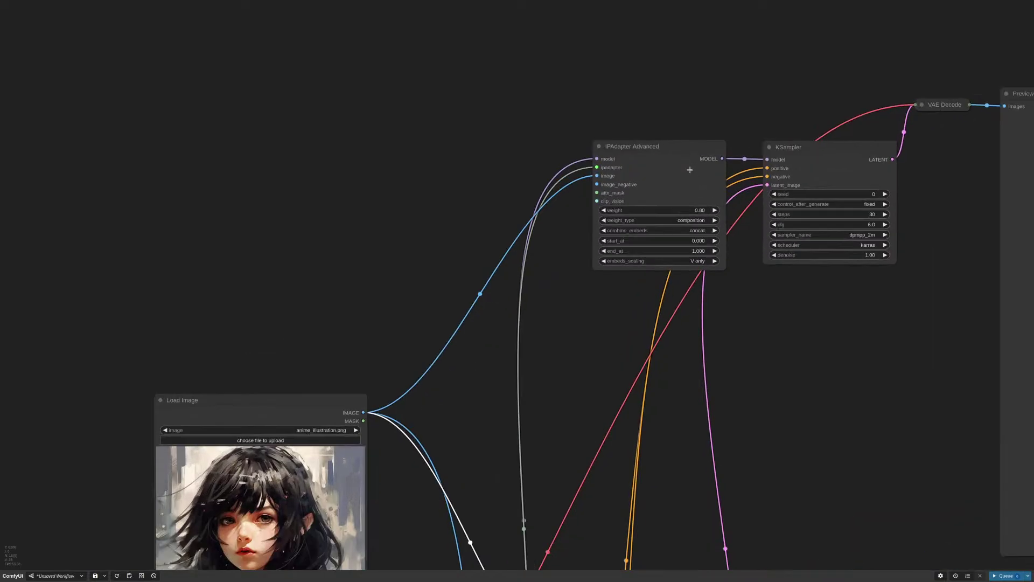
left_click_drag(676, 137, 676, 146)
left_click(658, 307)
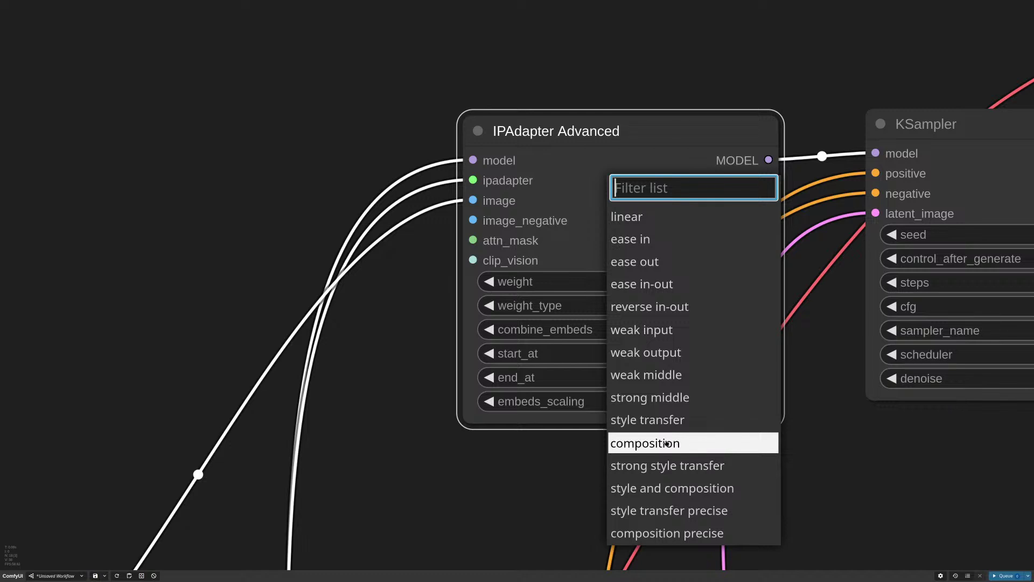
scroll(695, 443, "down", 3)
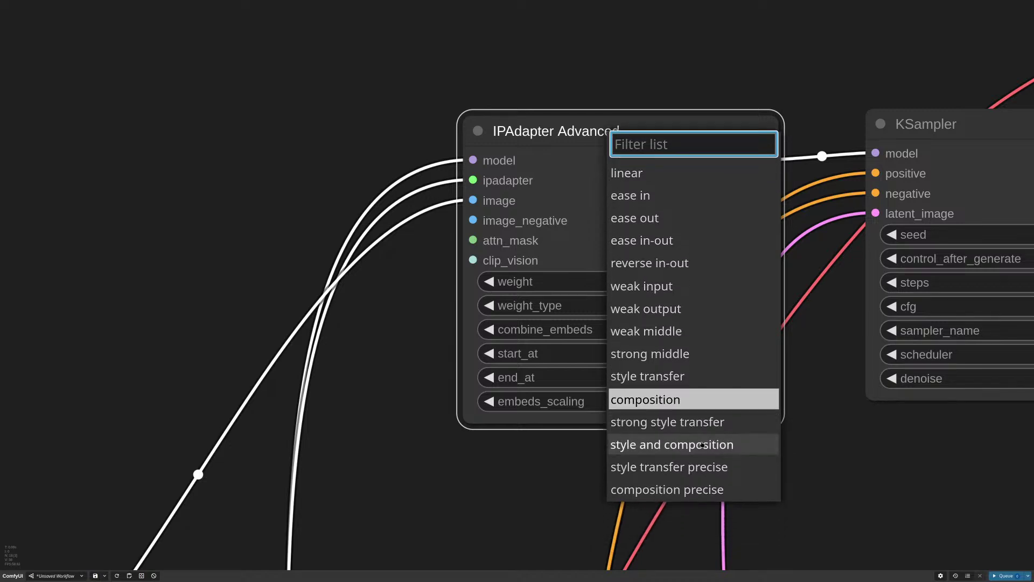
scroll(715, 426, "down", 2)
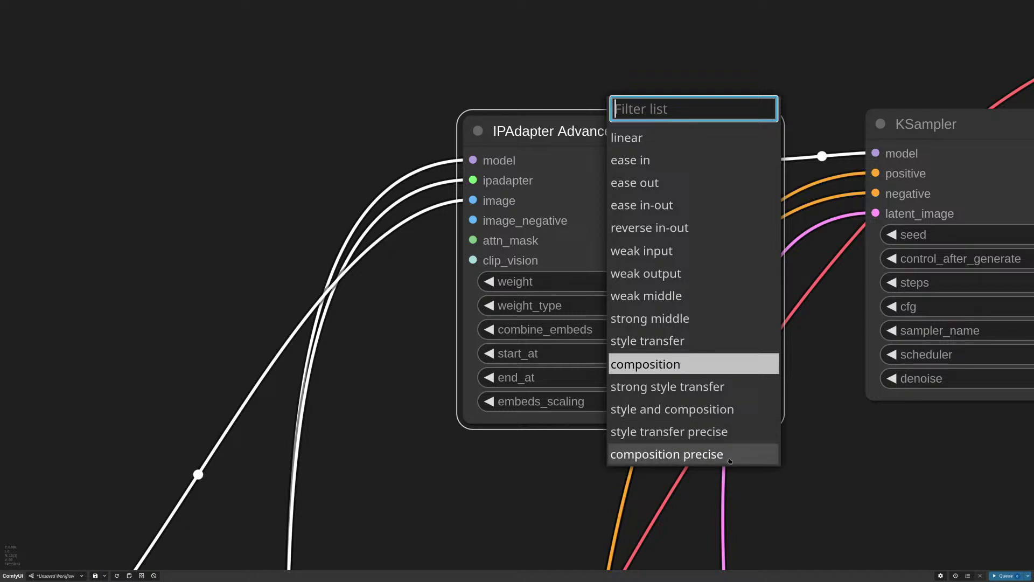
scroll(821, 456, "down", 10)
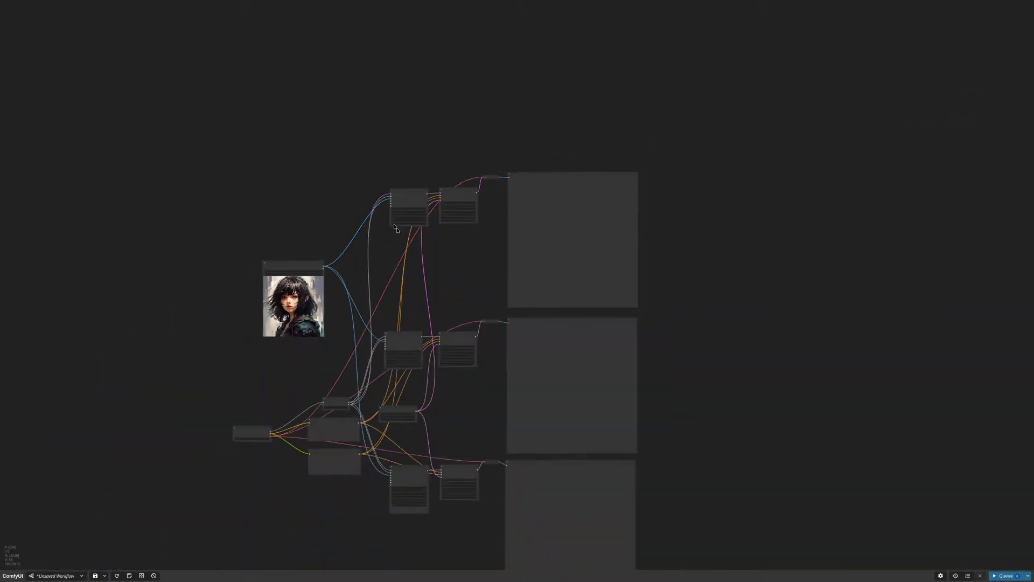
Bring the three IPAdapter branches into view and queue a generation of the comparison workflow
left_click_drag(448, 291, 656, 233)
scroll(533, 301, "up", 5)
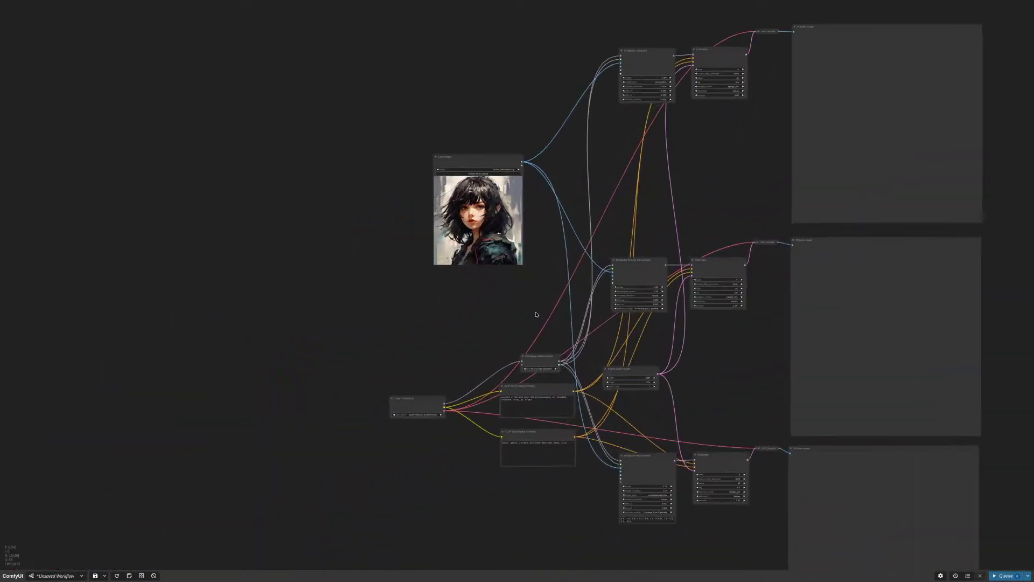
left_click_drag(717, 363, 652, 287)
key("ctrl+Return")
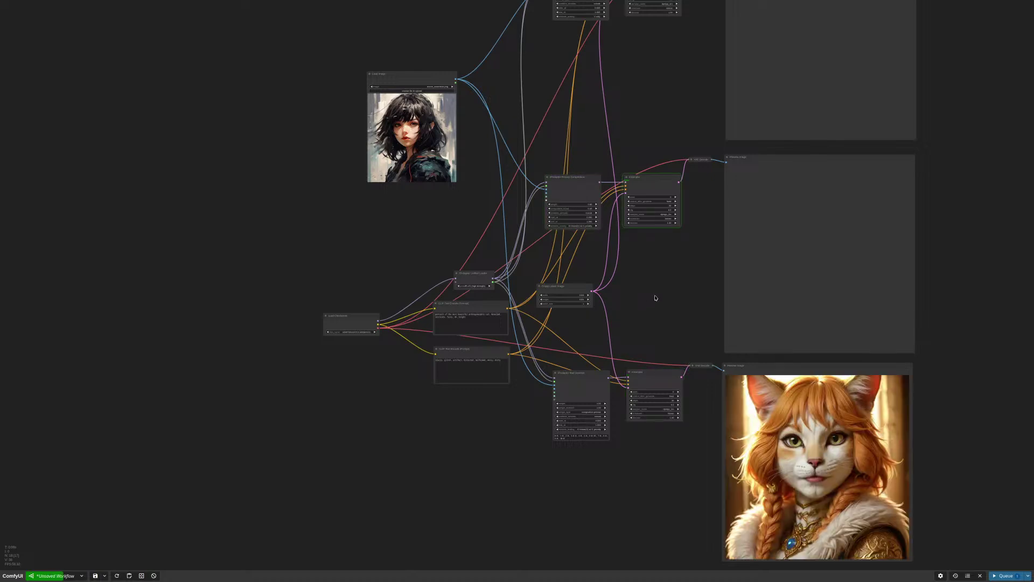
Examine the anime_illustration.png reference picture in the Load Image node up close
scroll(604, 270, "up", 5)
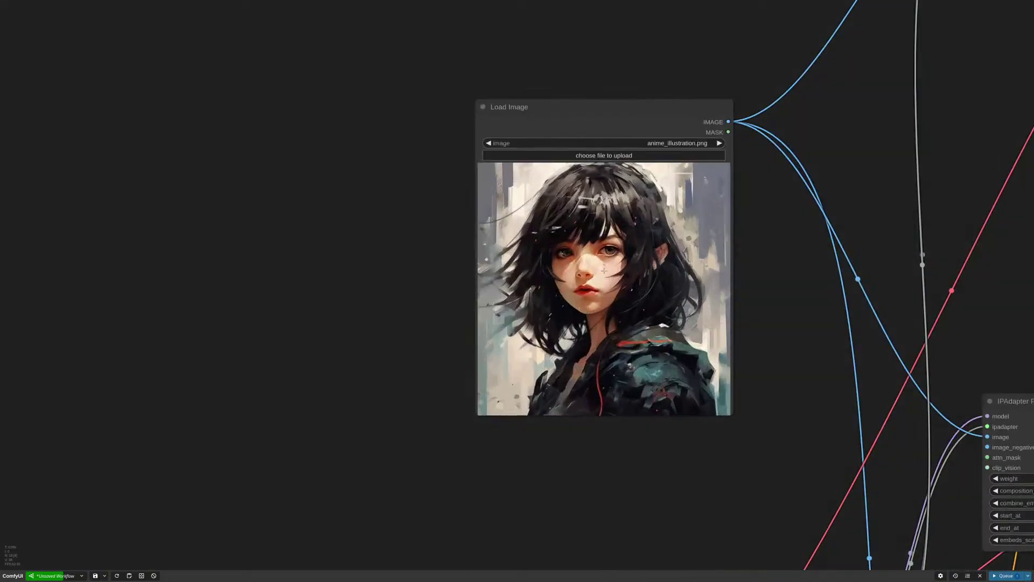
scroll(604, 270, "up", 3)
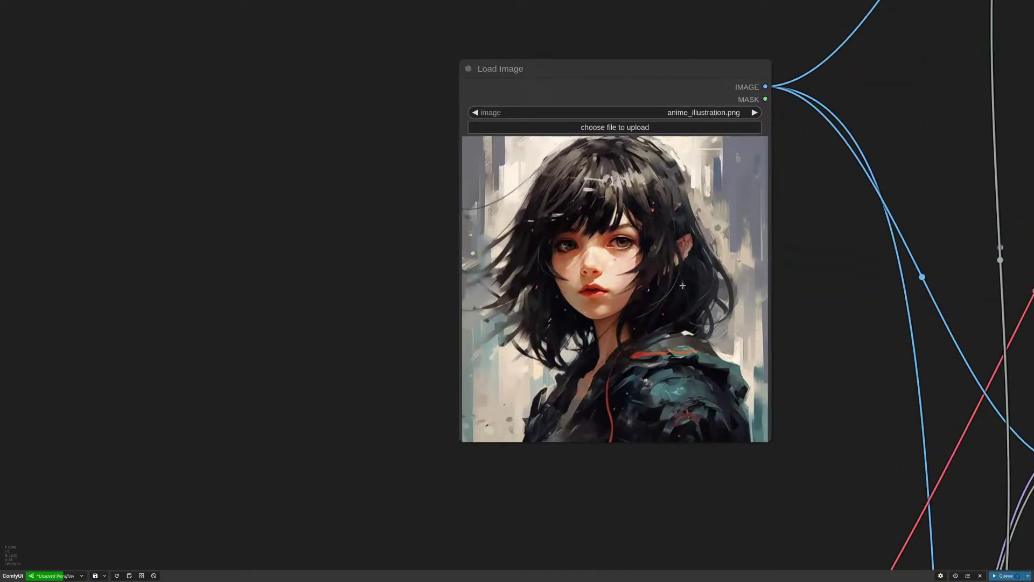
scroll(598, 274, "up", 2)
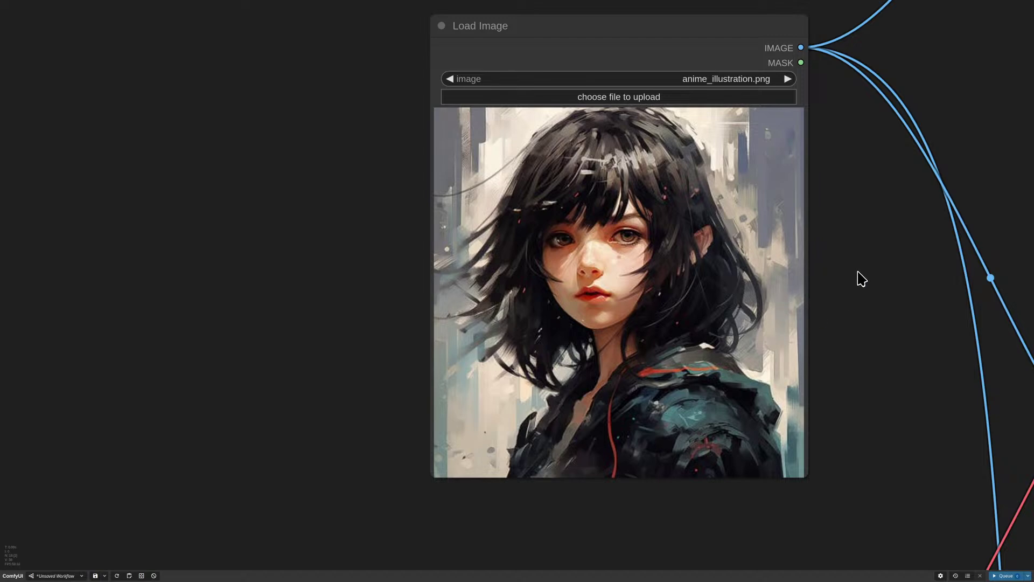
scroll(858, 275, "down", 4)
scroll(781, 286, "right", 3)
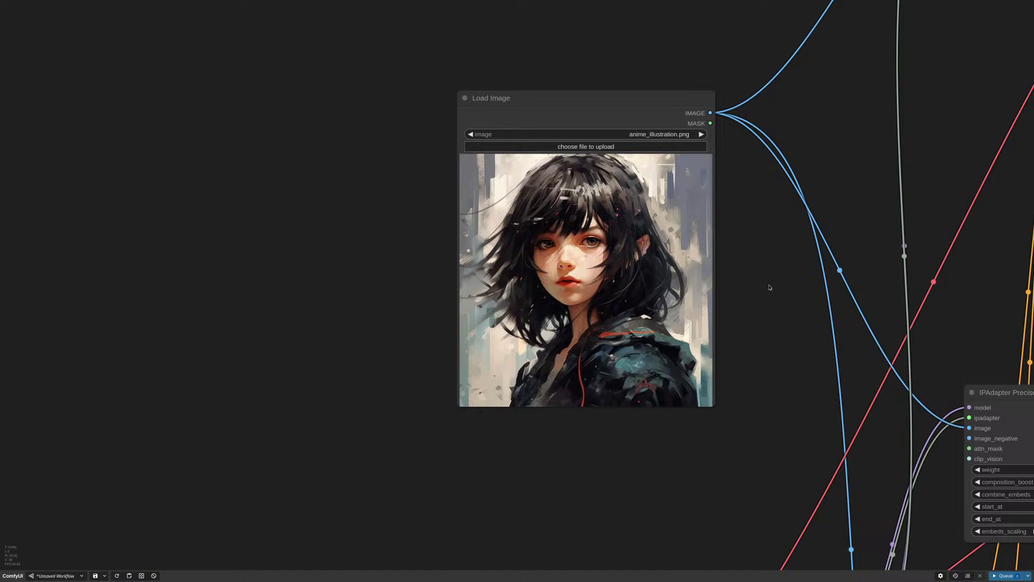
Review the positive prompt in the CLIP Text Encode node, highlighting "portrait of the most beautiful anthropomorphic cat"
scroll(763, 291, "down", 4)
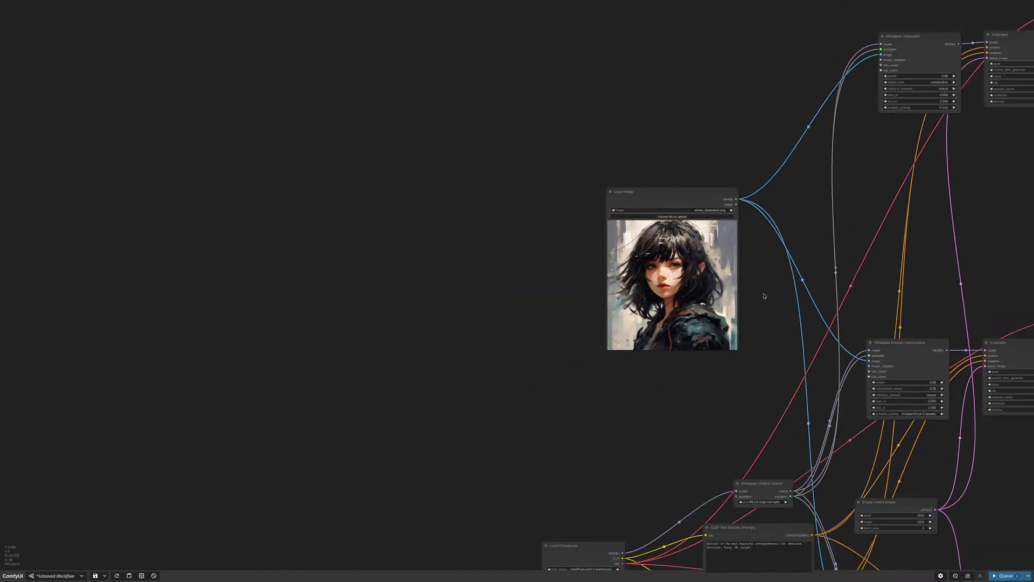
left_click_drag(763, 261, 664, 98)
scroll(518, 149, "down", 2)
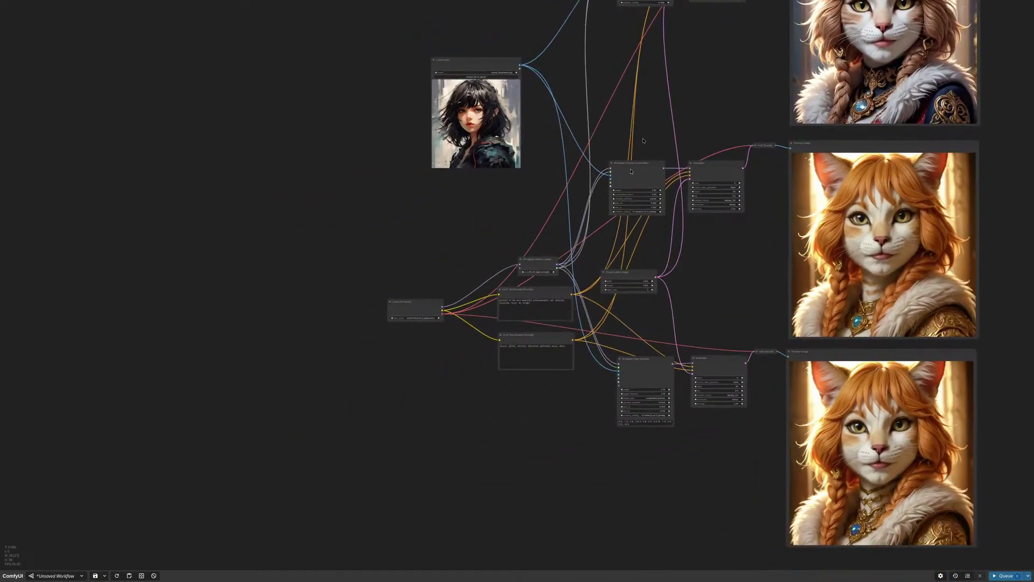
scroll(508, 284, "up", 15)
scroll(508, 285, "up", 2)
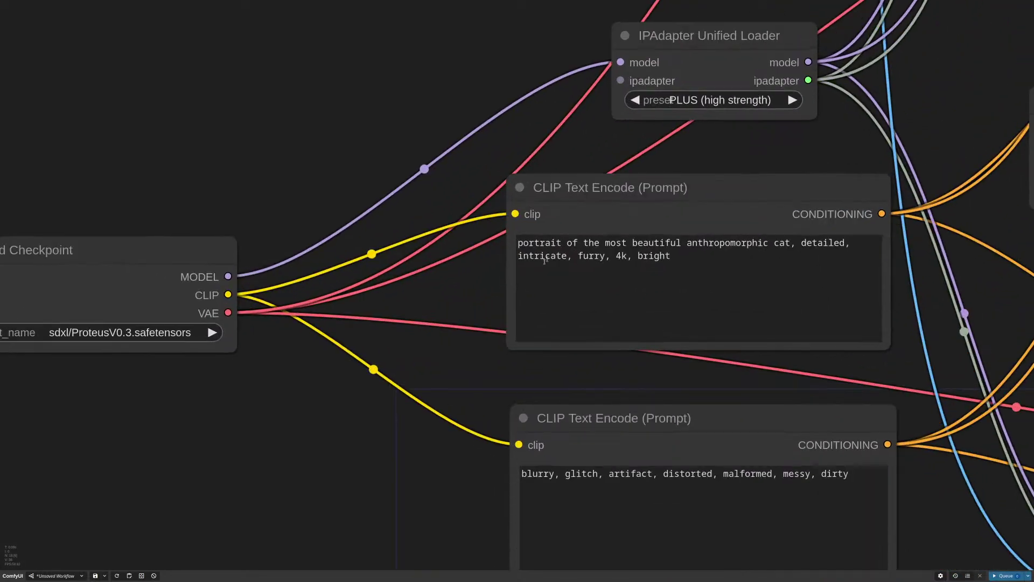
left_click_drag(523, 243, 790, 243)
scroll(506, 129, "down", 9)
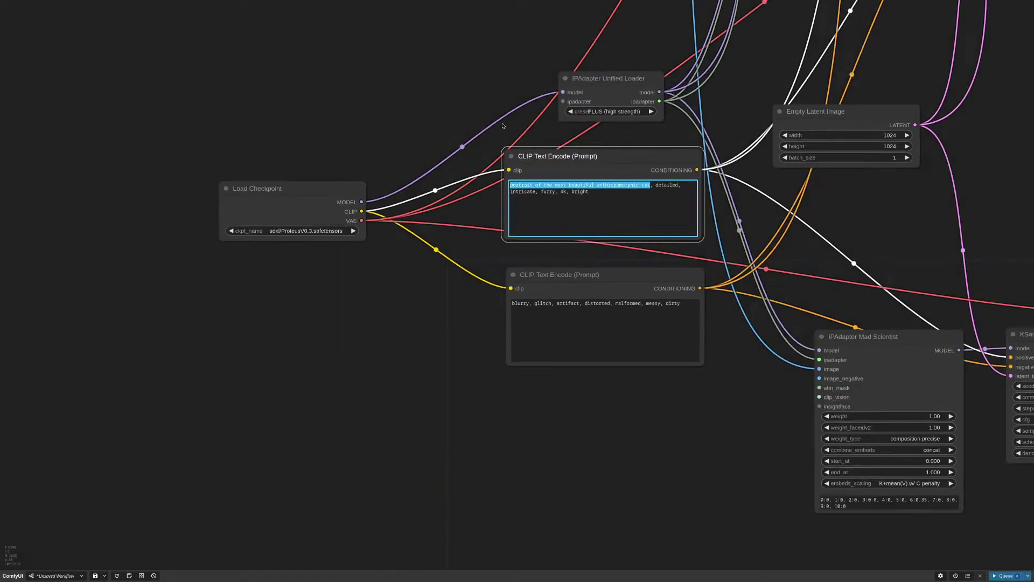
scroll(860, 196, "down", 7)
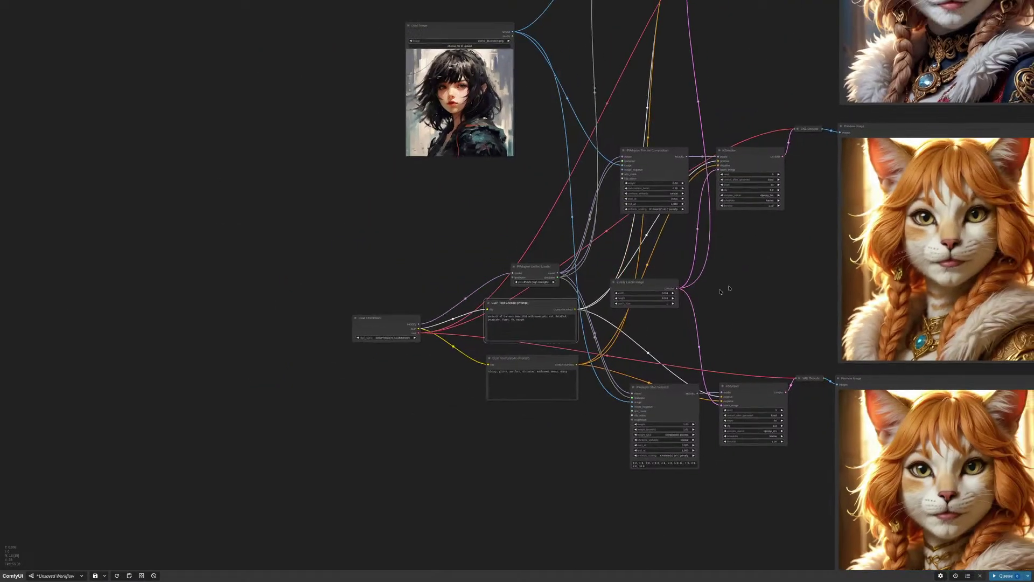
Examine the IPAdapter Advanced node's settings up close, in particular its weight type and embeds scaling
scroll(691, 292, "up", 4)
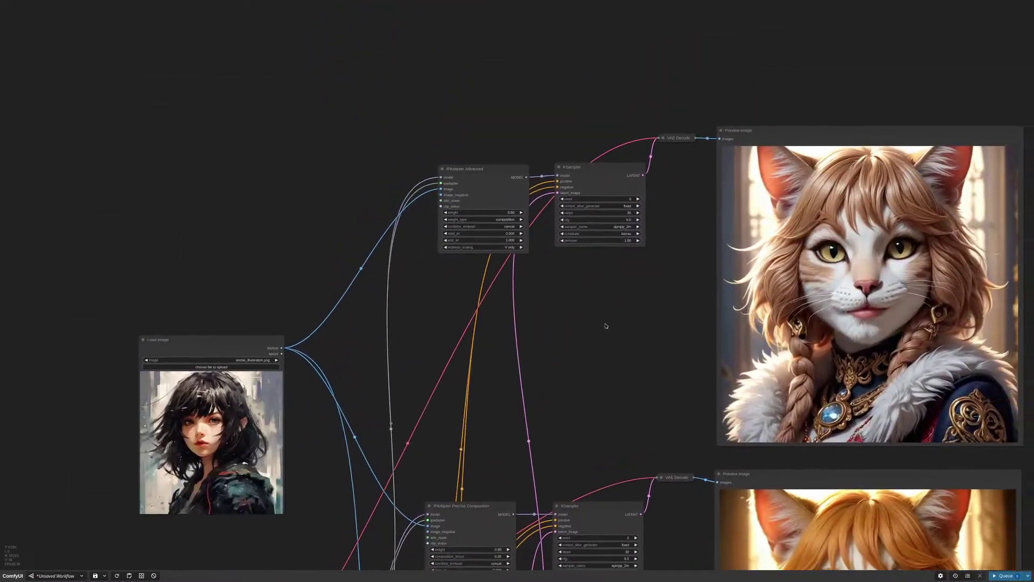
left_click_drag(605, 325, 604, 325)
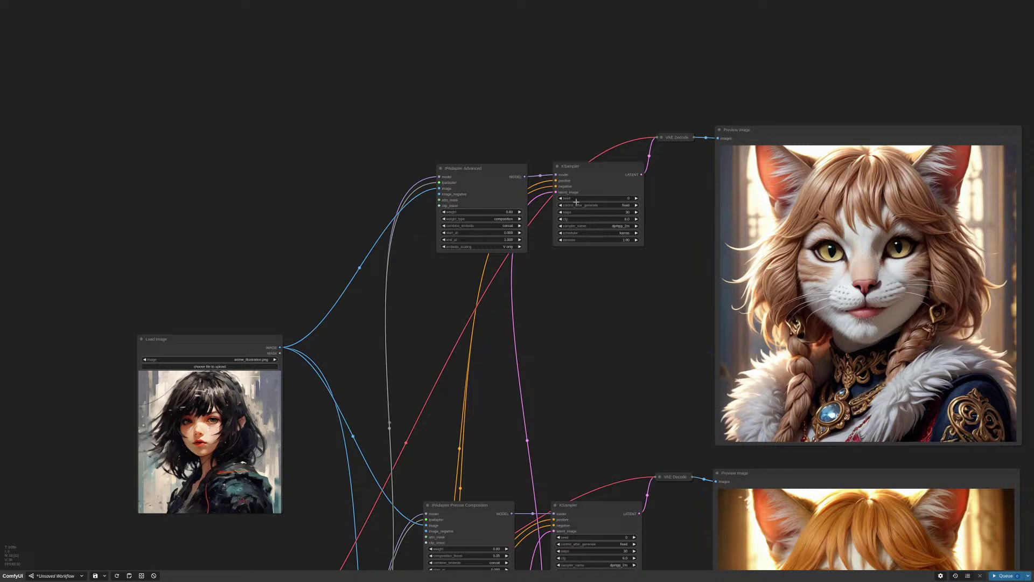
scroll(469, 214, "up", 10)
left_click_drag(512, 97, 512, 89)
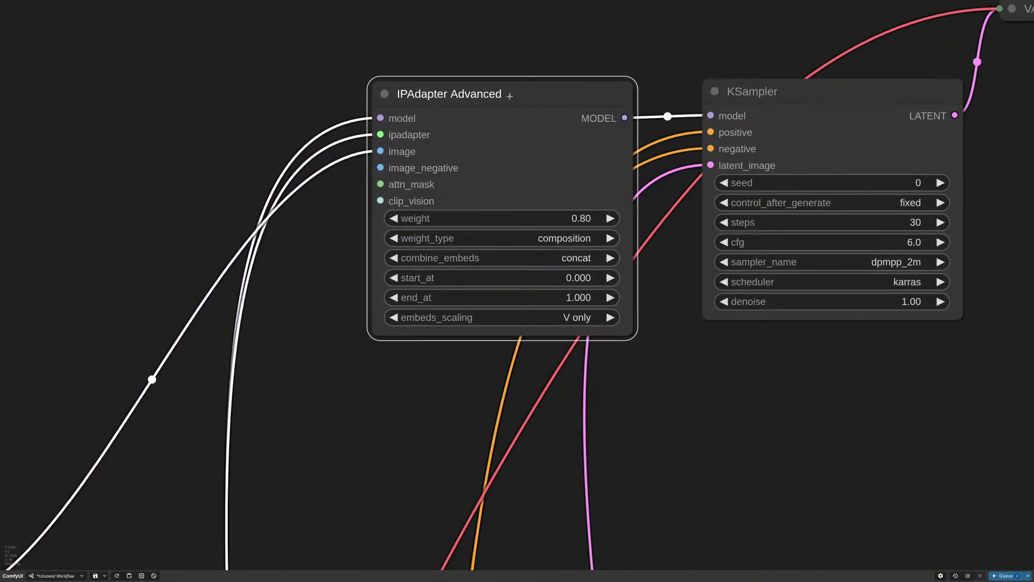
left_click(547, 235)
left_click(625, 366)
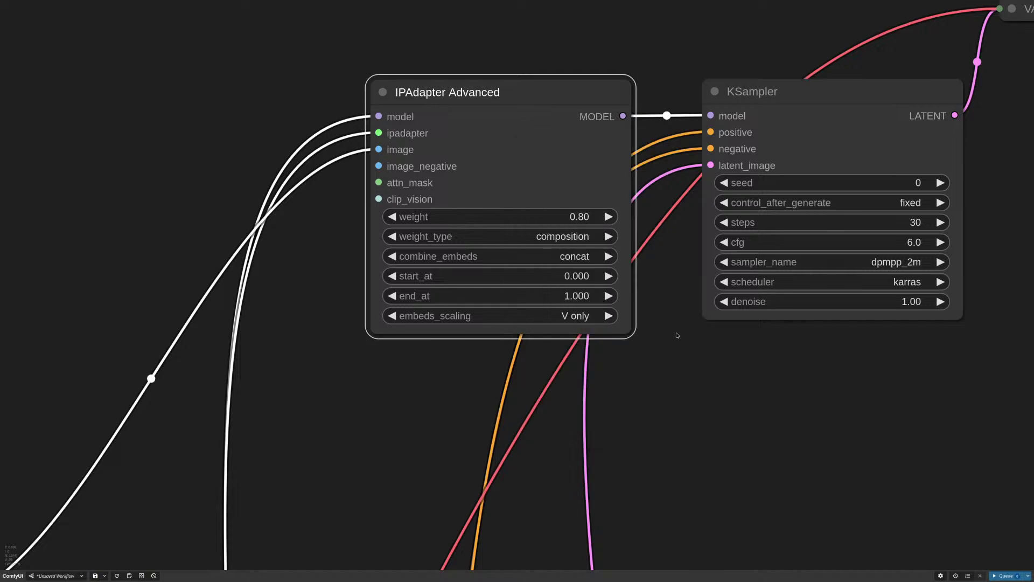
scroll(677, 338, "down", 7)
scroll(677, 339, "down", 4)
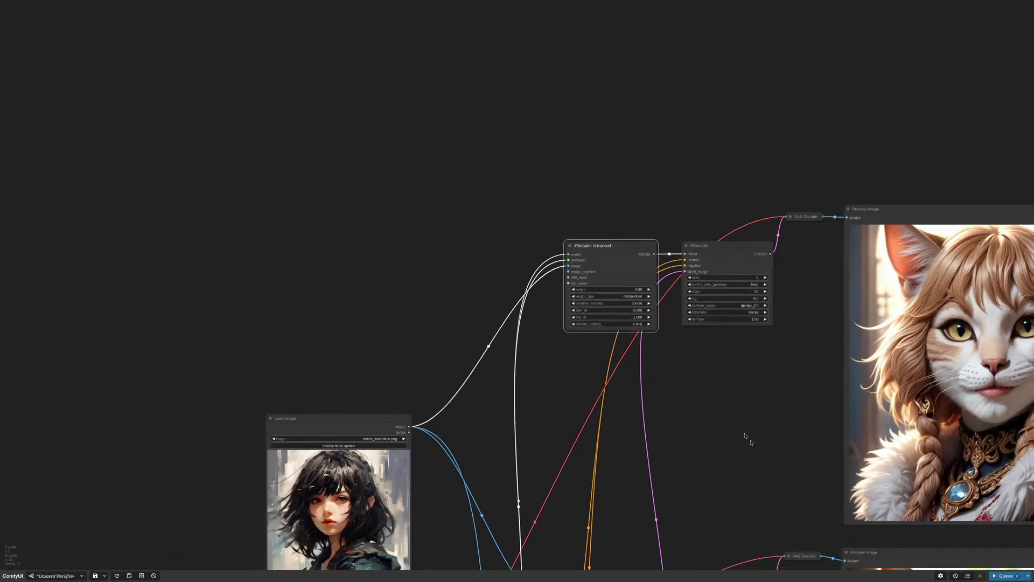
Move the Load Image node beside the first preview image, between the IPAdapter Advanced and IPAdapter Precise Composition branches, for direct comparison
left_click_drag(745, 438, 630, 277)
scroll(625, 268, "down", 1)
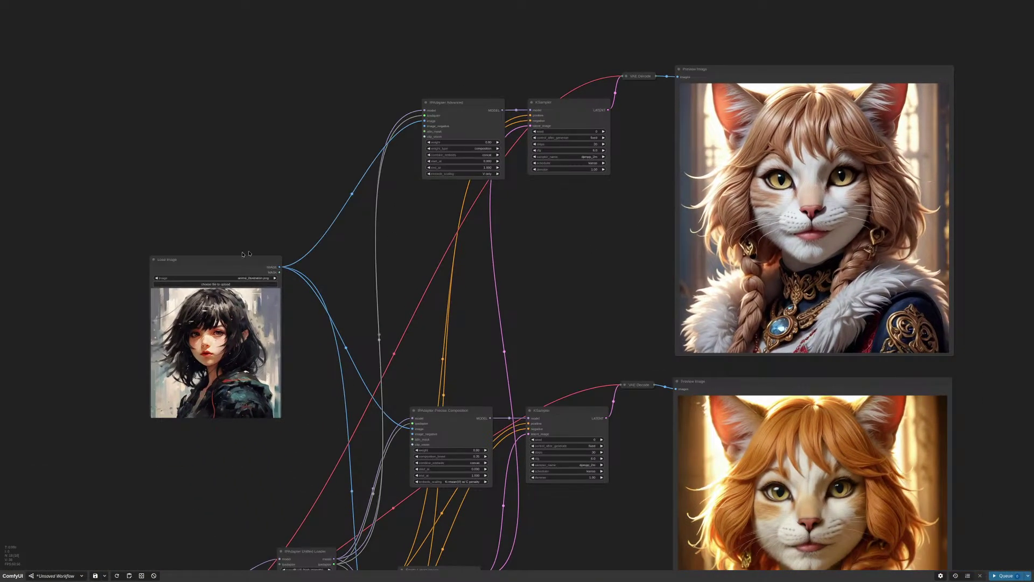
left_click_drag(243, 257, 500, 219)
scroll(627, 297, "up", 2)
scroll(592, 258, "down", 1)
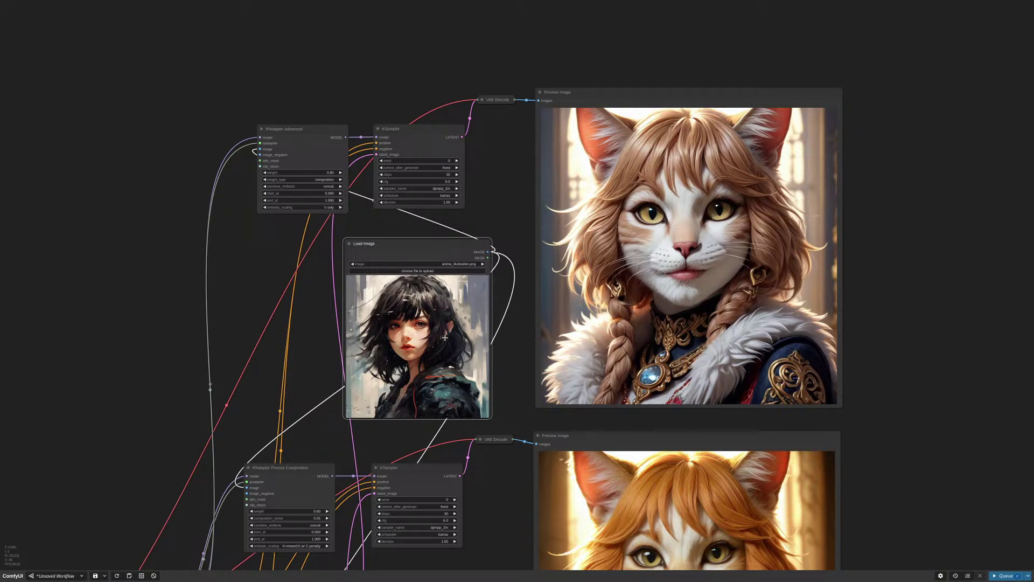
left_click_drag(490, 222, 510, 213)
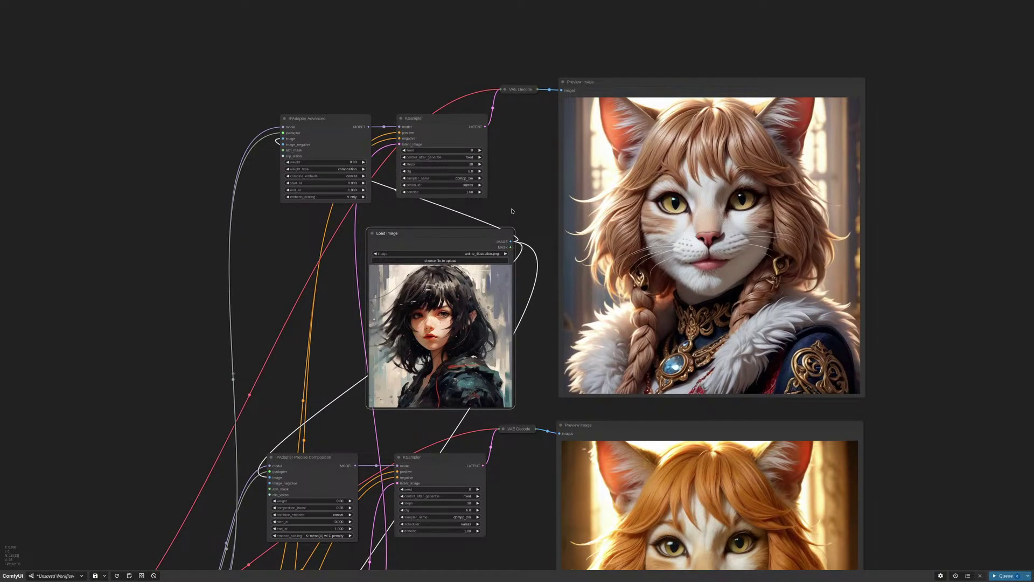
scroll(510, 214, "up", 2)
scroll(504, 194, "down", 4)
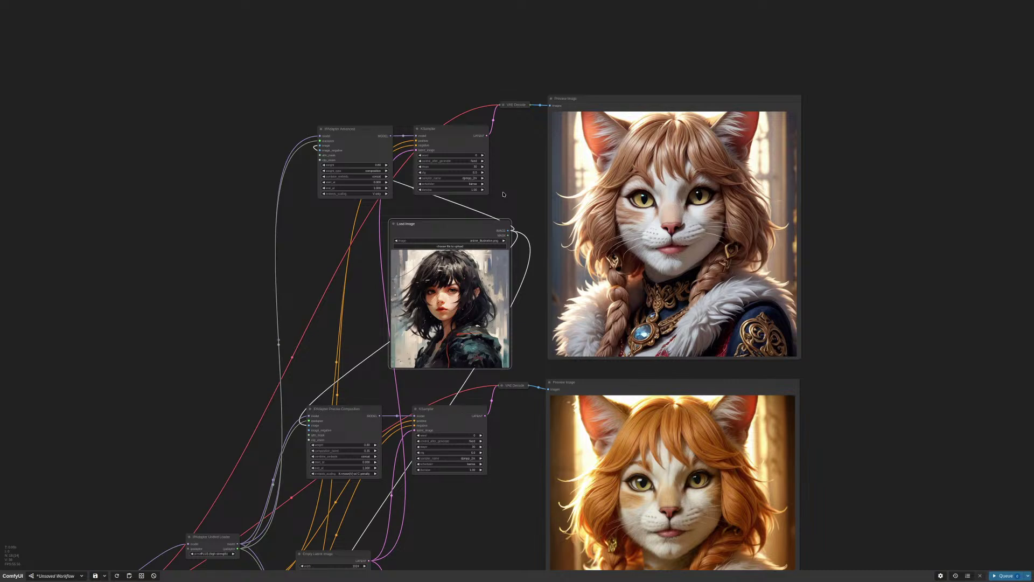
scroll(518, 212, "down", 2)
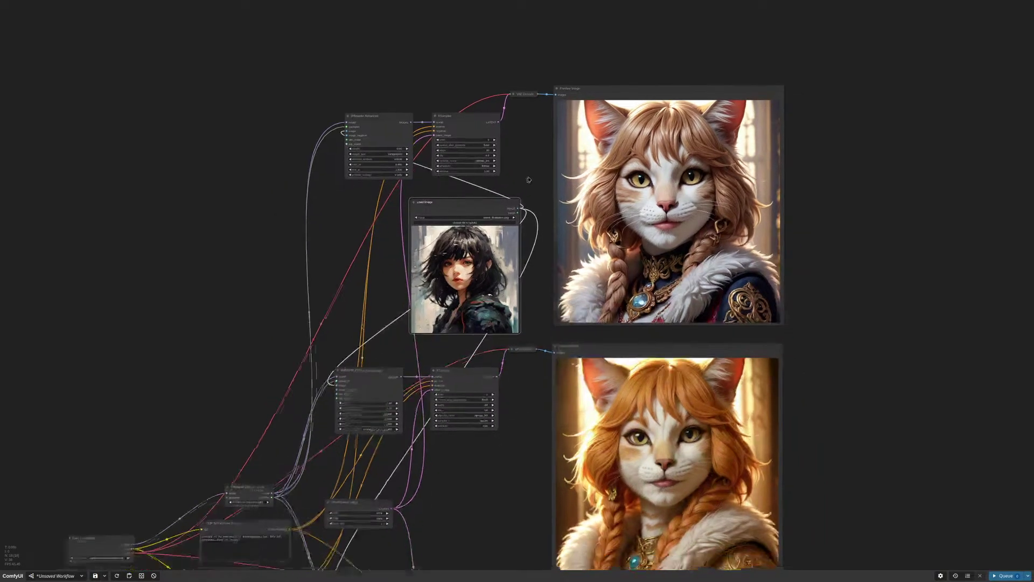
Nudge the first preview and the Load Image node slightly while comparing the reference with the two upper results
scroll(501, 209, "up", 1)
left_click_drag(917, 310, 914, 264)
left_click(692, 288)
scroll(746, 296, "down", 2)
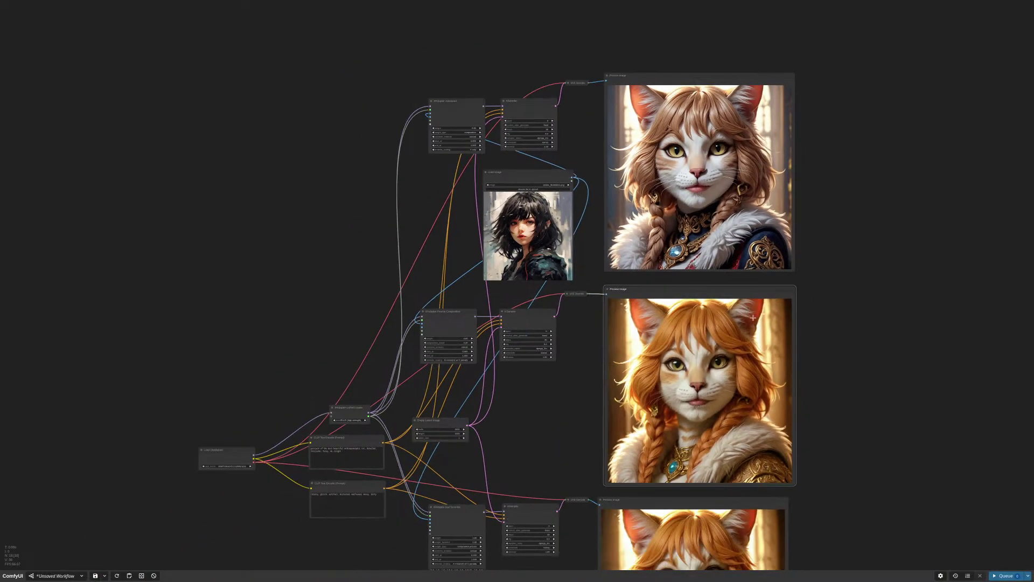
left_click_drag(683, 79, 684, 78)
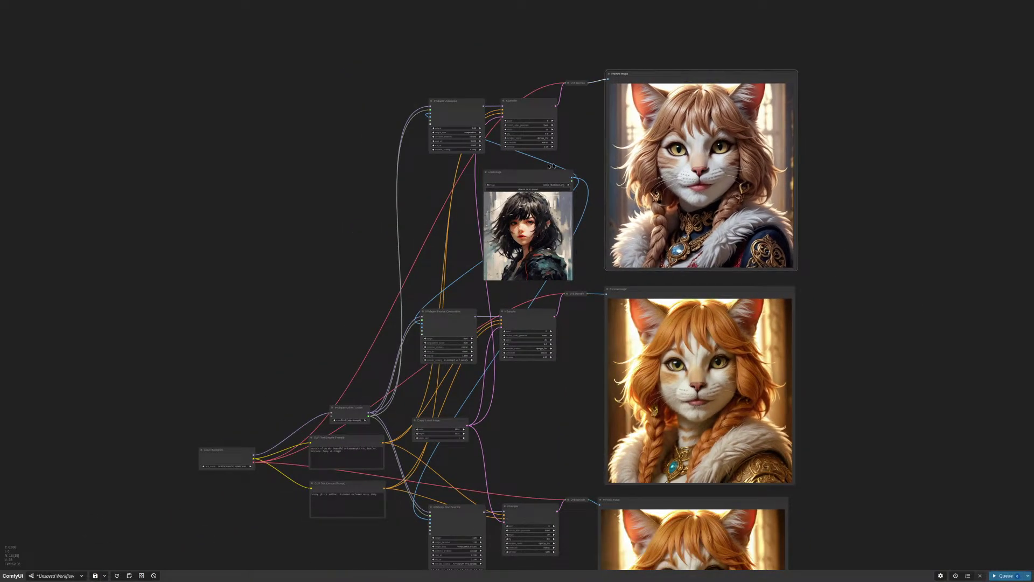
left_click_drag(544, 179, 536, 182)
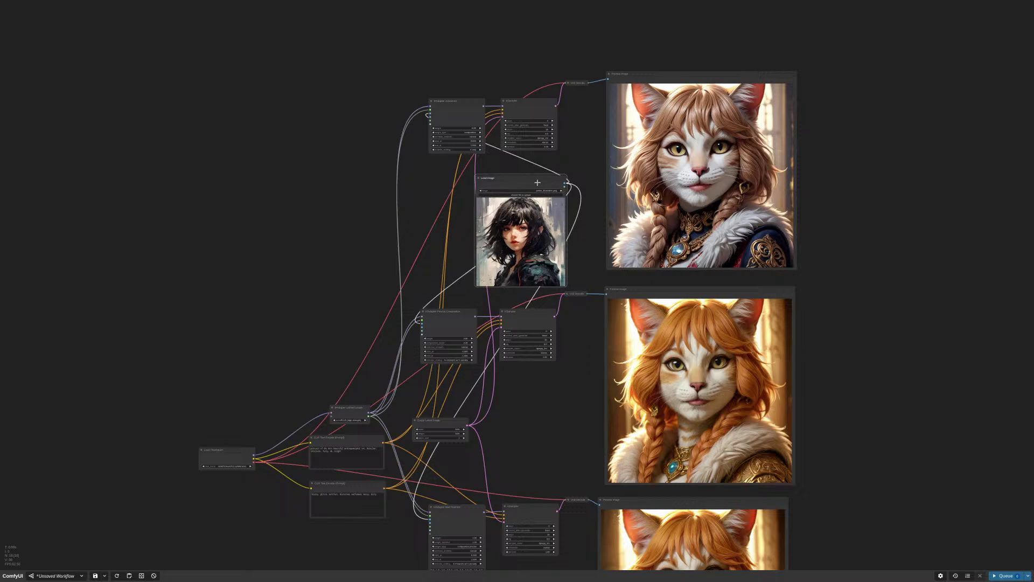
scroll(536, 181, "up", 4)
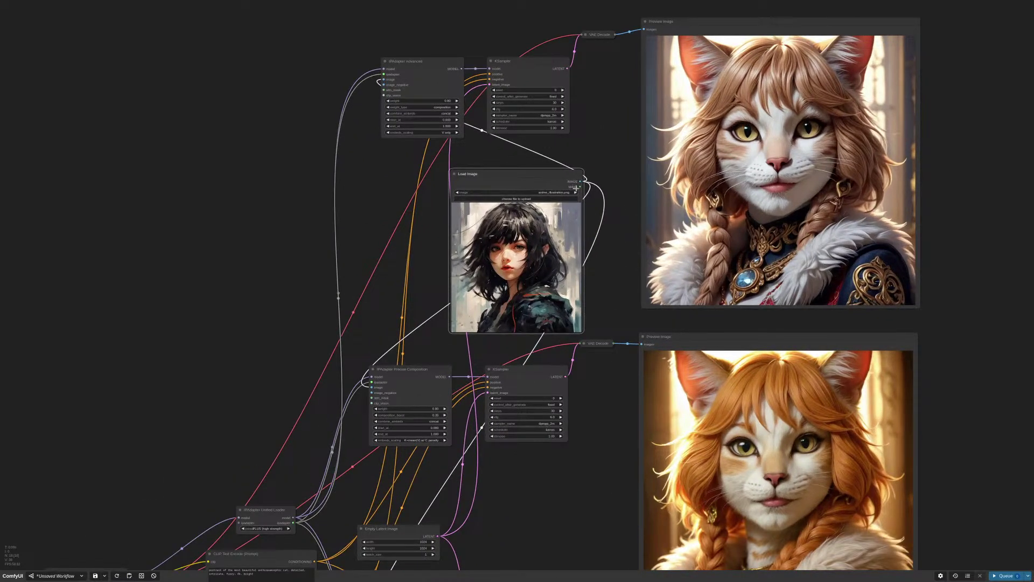
scroll(576, 187, "down", 4)
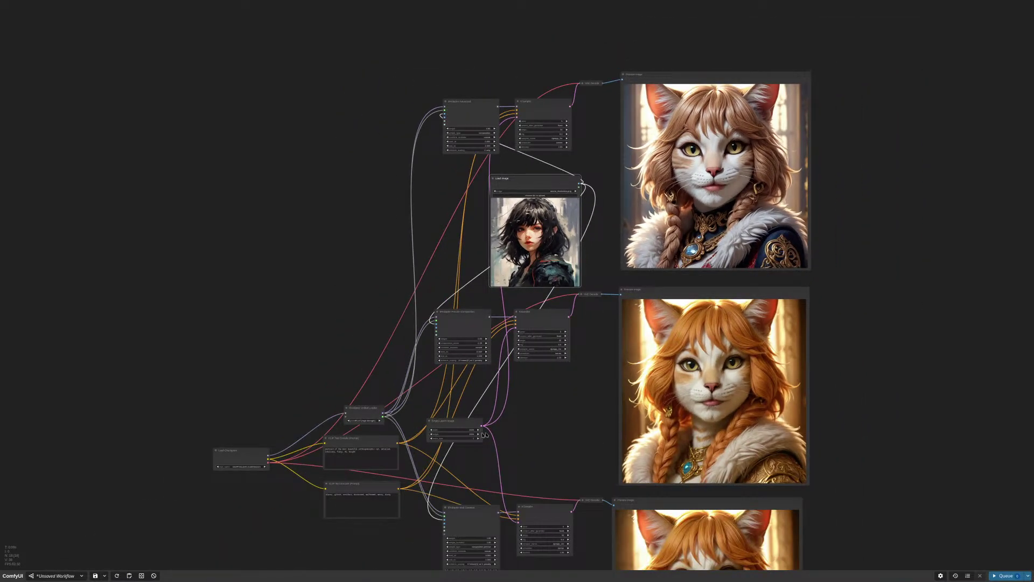
Check the positive prompt's wording again, highlighting the word "bright", and compare it with the generated previews
left_click_drag(448, 420, 453, 409)
left_click_drag(351, 468, 454, 406)
scroll(425, 395, "up", 10)
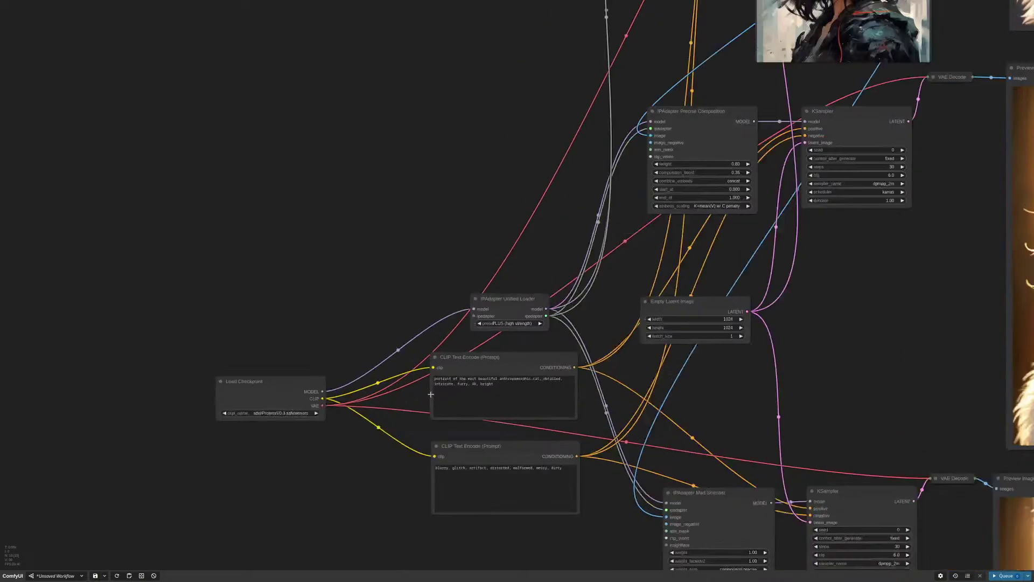
double_click(456, 389)
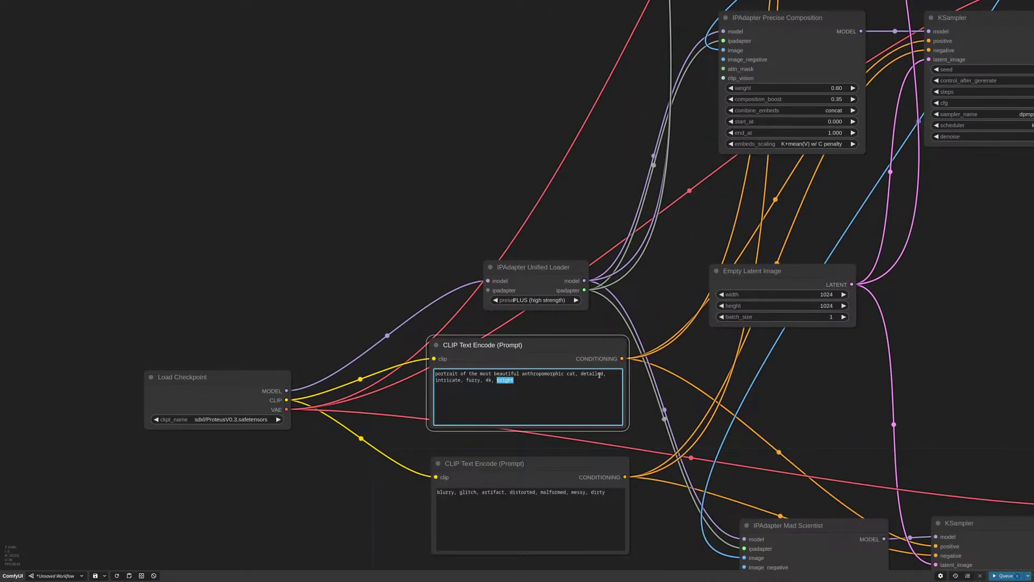
scroll(599, 375, "down", 5)
left_click_drag(905, 175, 623, 332)
scroll(635, 289, "down", 2)
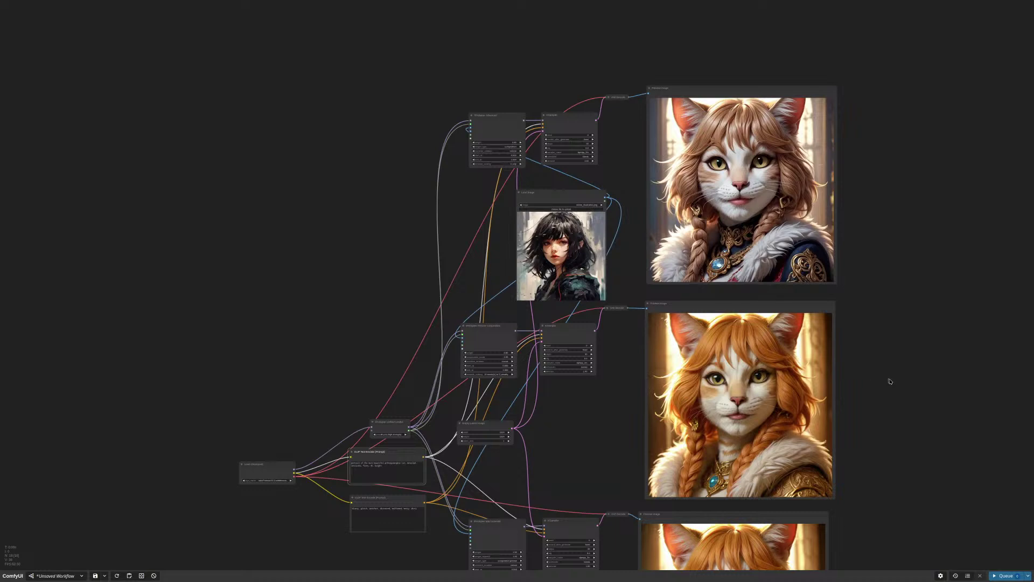
Compare the Precise Composition preview with the reference, shifting the Load Image node slightly away from the previews
left_click(703, 355)
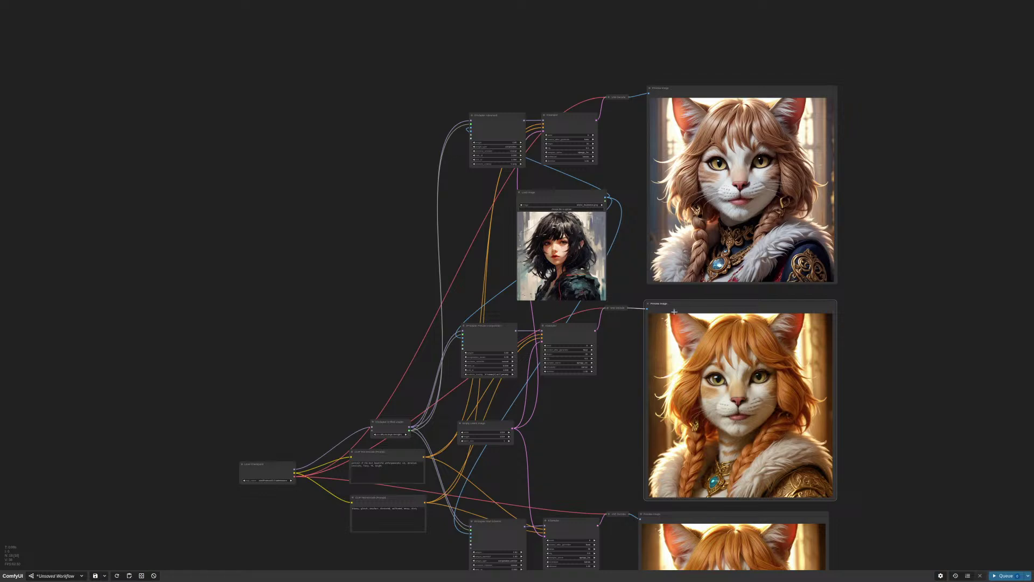
left_click_drag(677, 310, 676, 307)
left_click(582, 193)
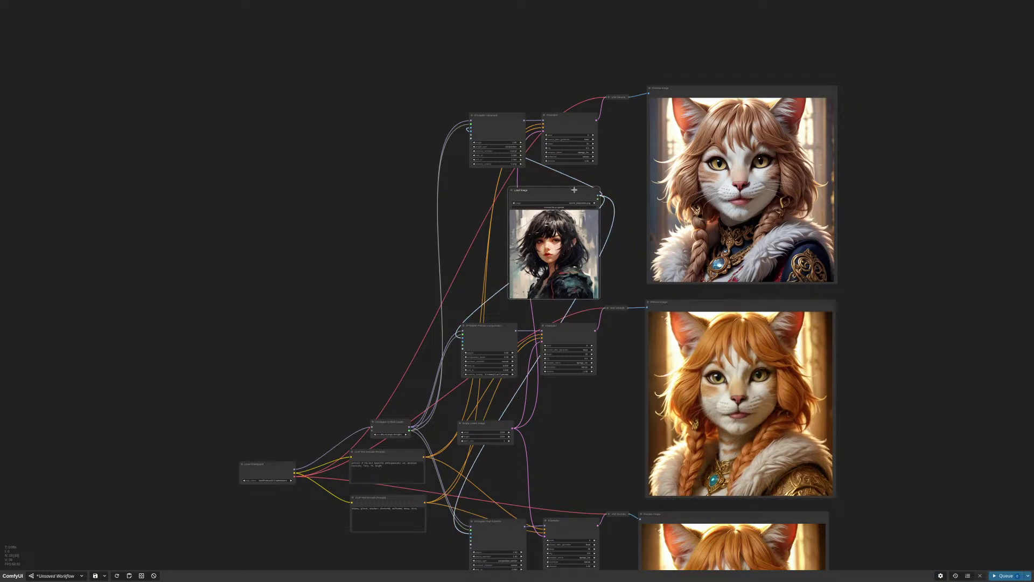
Inspect the IPAdapter Precise Composition node's settings, including weight, composition_boost and embeds_scaling
left_click_drag(629, 379, 647, 307)
scroll(743, 335, "up", 2)
scroll(742, 334, "up", 6)
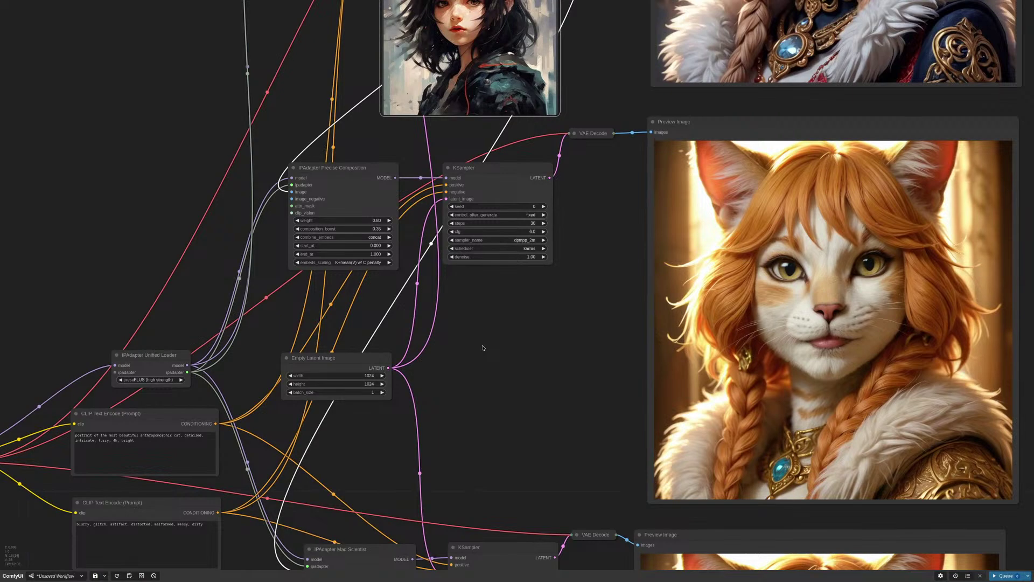
left_click_drag(483, 347, 638, 362)
scroll(492, 133, "up", 6)
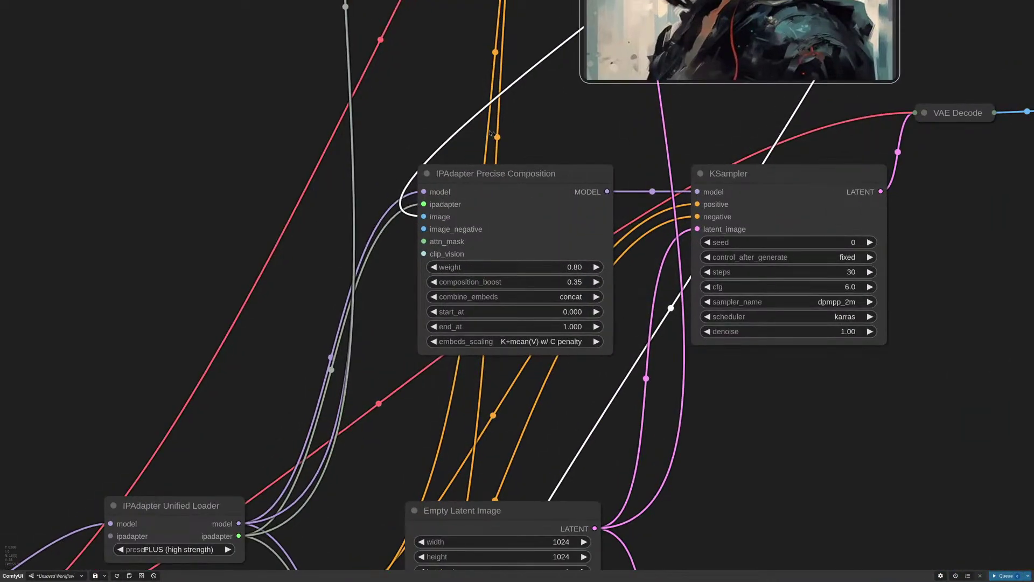
left_click_drag(491, 133, 586, 157)
left_click(597, 199)
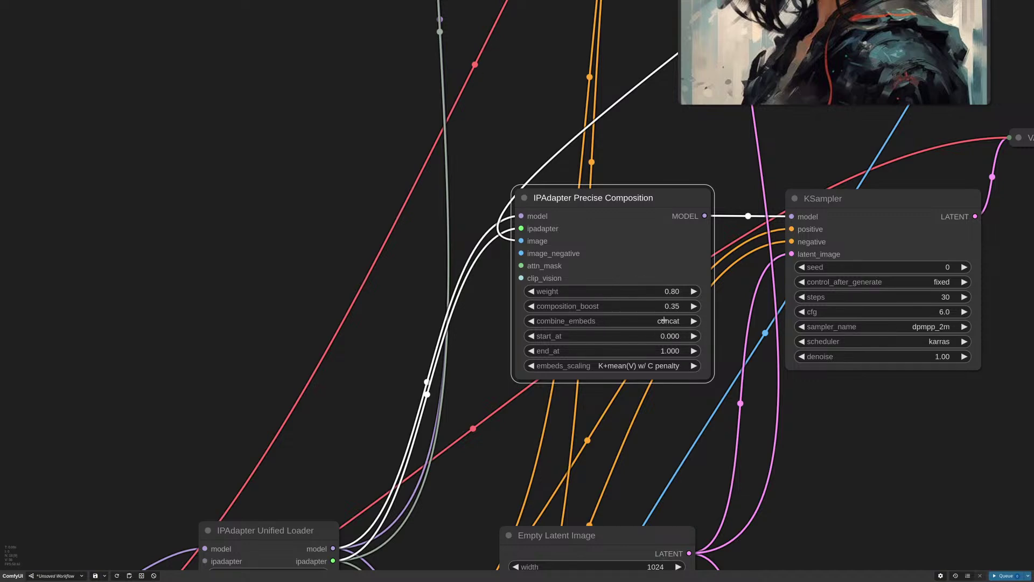
scroll(664, 321, "down", 10)
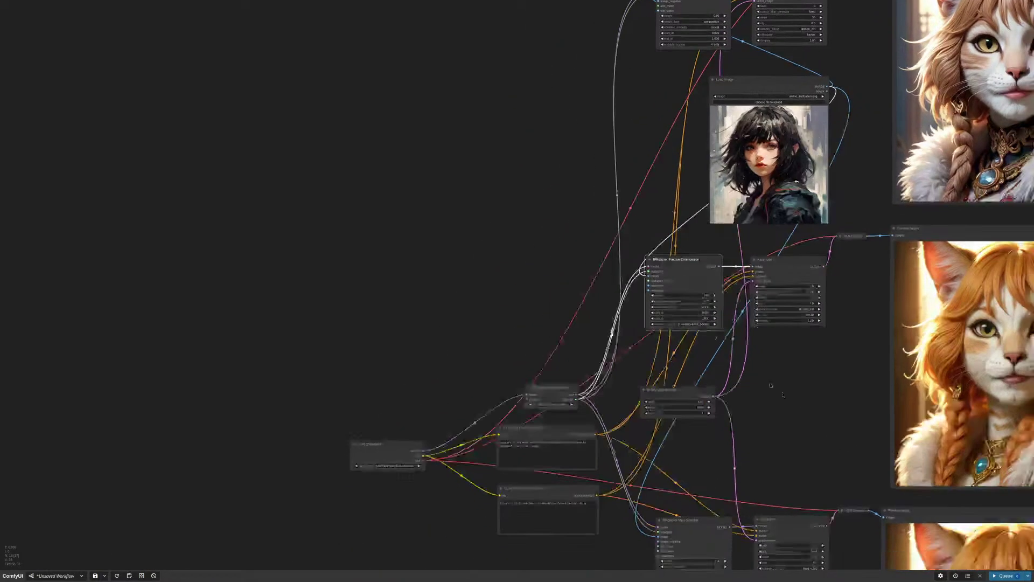
Compare the preview images of the three IPAdapter branches with the reference picture
left_click_drag(771, 386, 600, 345)
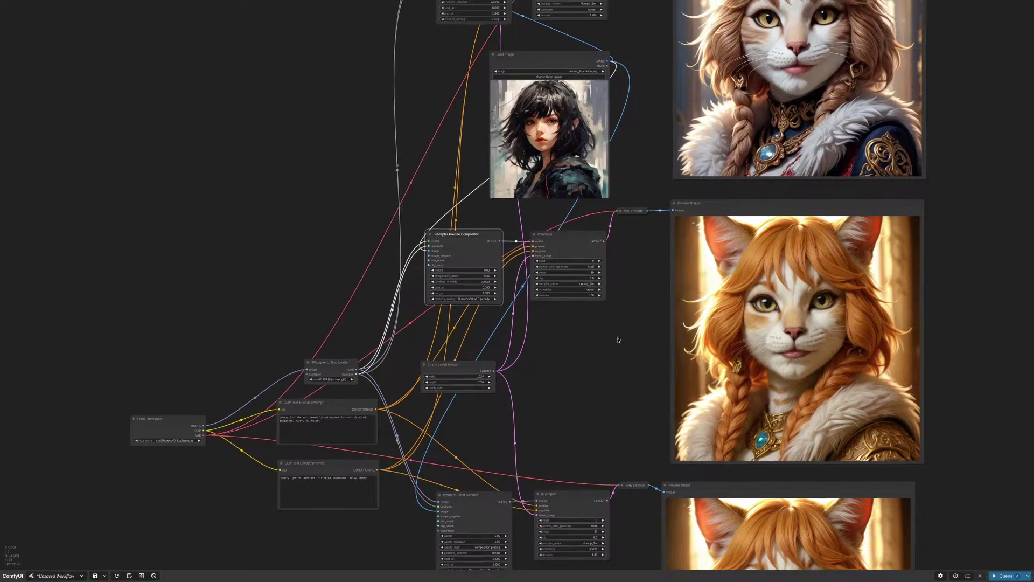
scroll(618, 340, "down", 2)
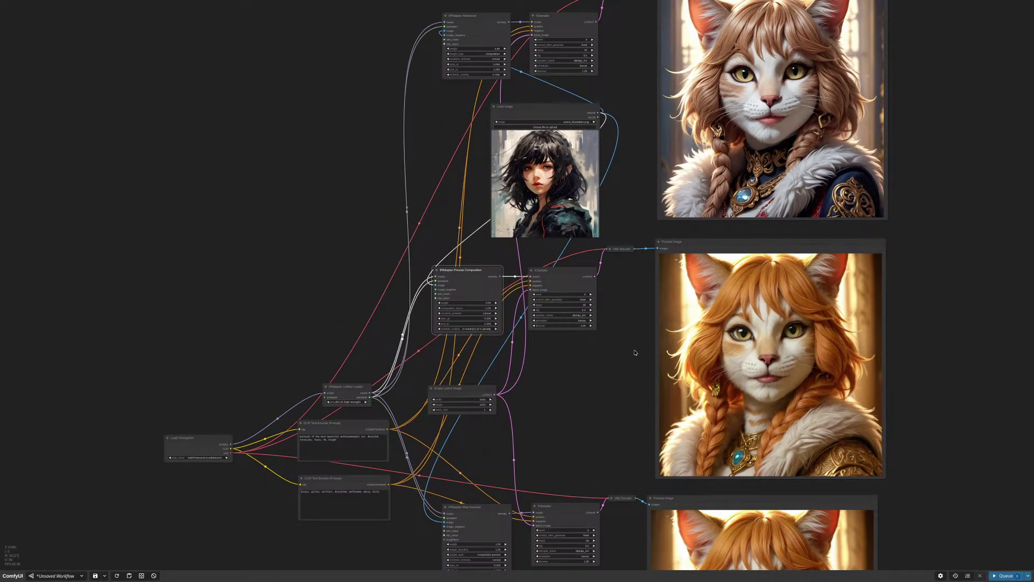
left_click_drag(575, 186, 578, 210)
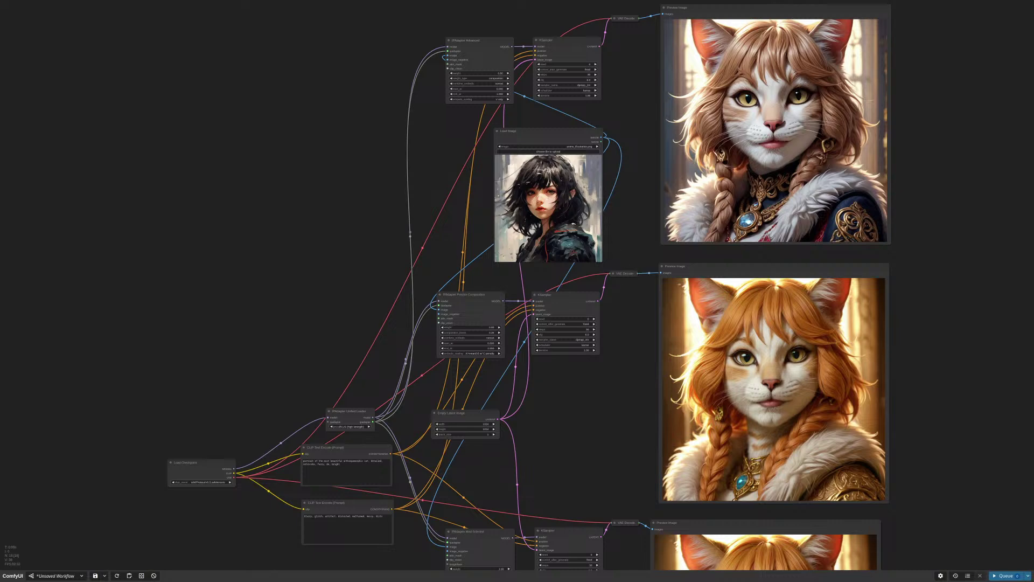
left_click_drag(619, 449, 568, 365)
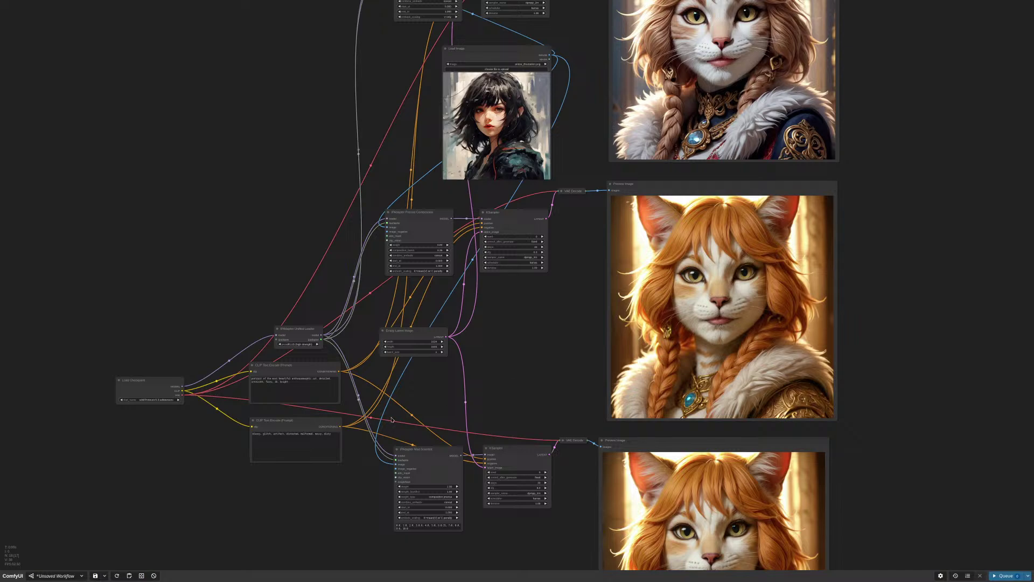
Recheck the positive prompt and select the IPAdapter Precise Composition node to view its parameters up close
scroll(177, 396, "up", 8)
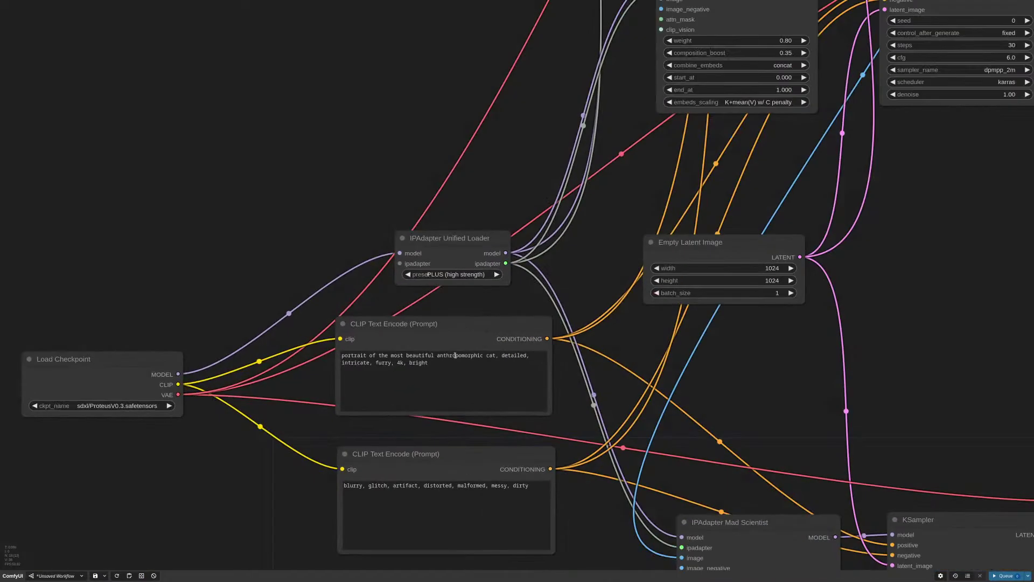
left_click(285, 365)
scroll(660, 382, "down", 8)
left_click_drag(831, 353, 641, 295)
left_click(511, 106)
scroll(510, 105, "up", 7)
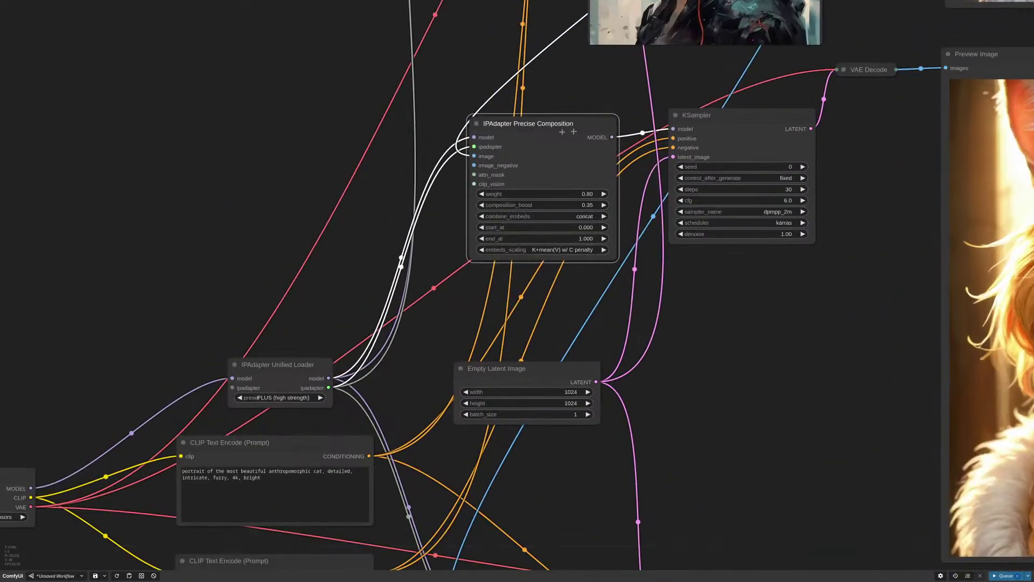
Make the IPAdapter Mad Scientist node slightly narrower and place it close beside its KSampler
left_click_drag(704, 480, 721, 116)
scroll(716, 415, "up", 3)
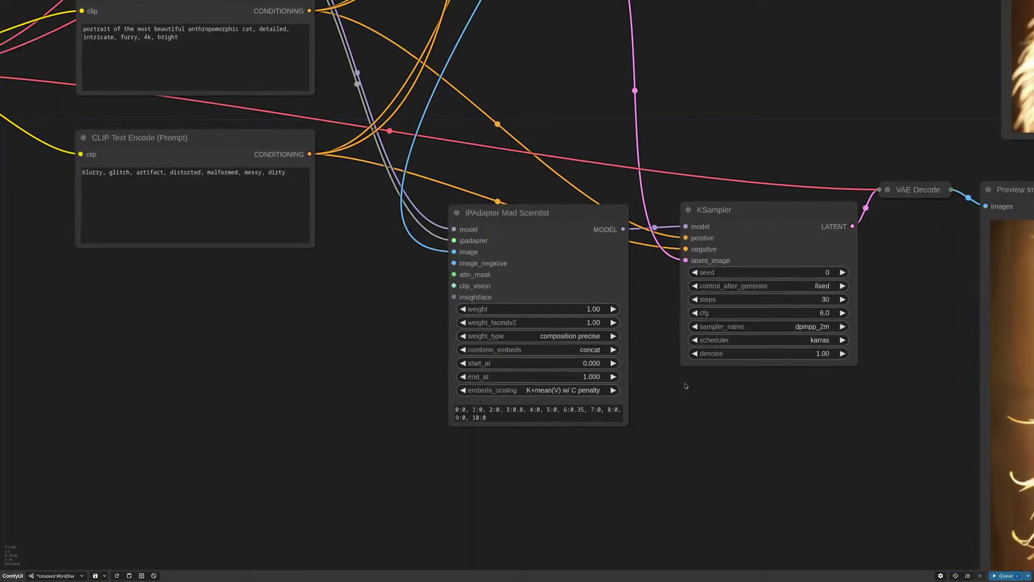
left_click(556, 196)
left_click_drag(556, 196, 553, 193)
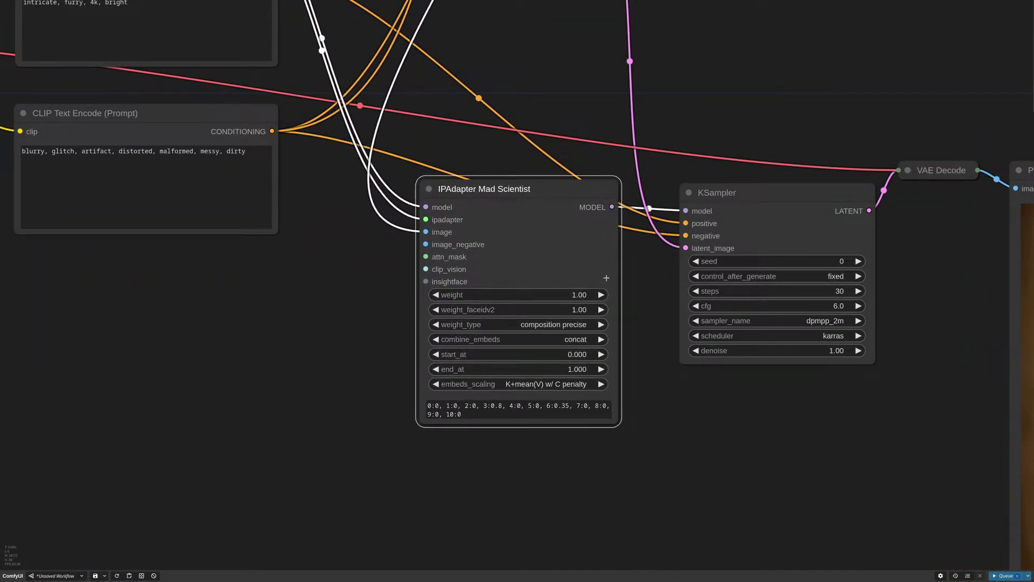
left_click_drag(627, 434, 677, 387)
left_click_drag(587, 179, 547, 182)
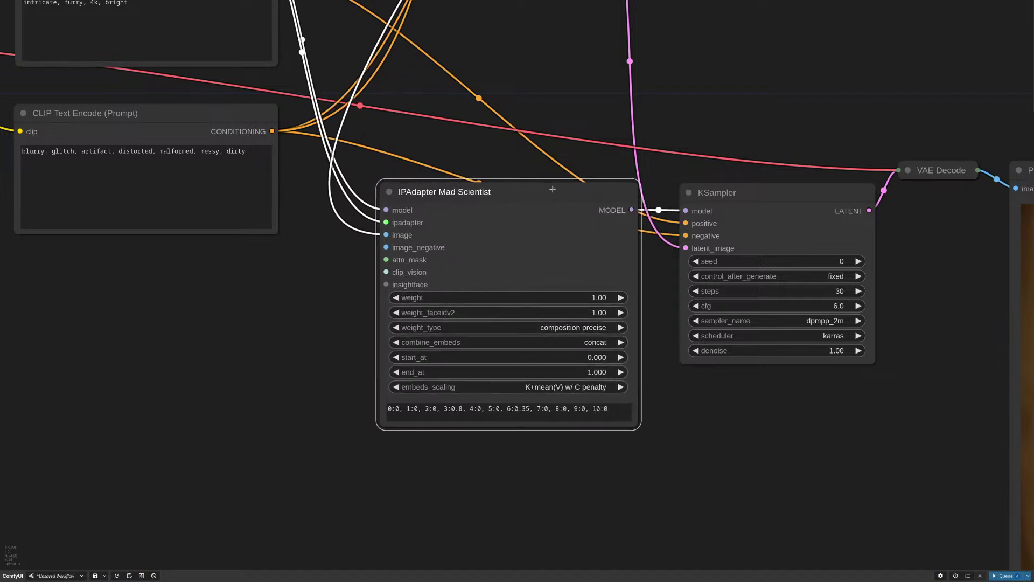
left_click_drag(640, 430, 535, 410)
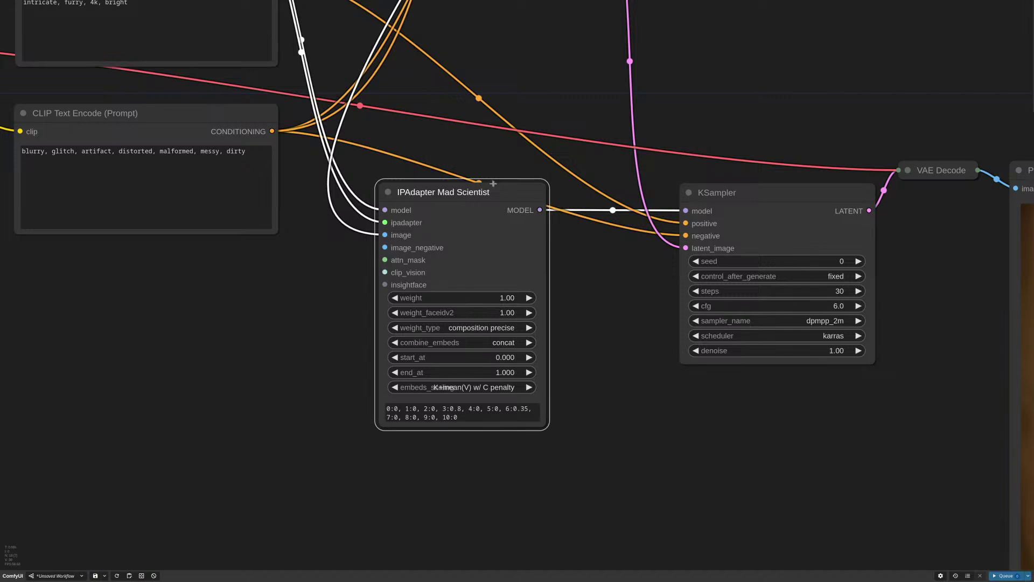
left_click_drag(494, 186, 564, 187)
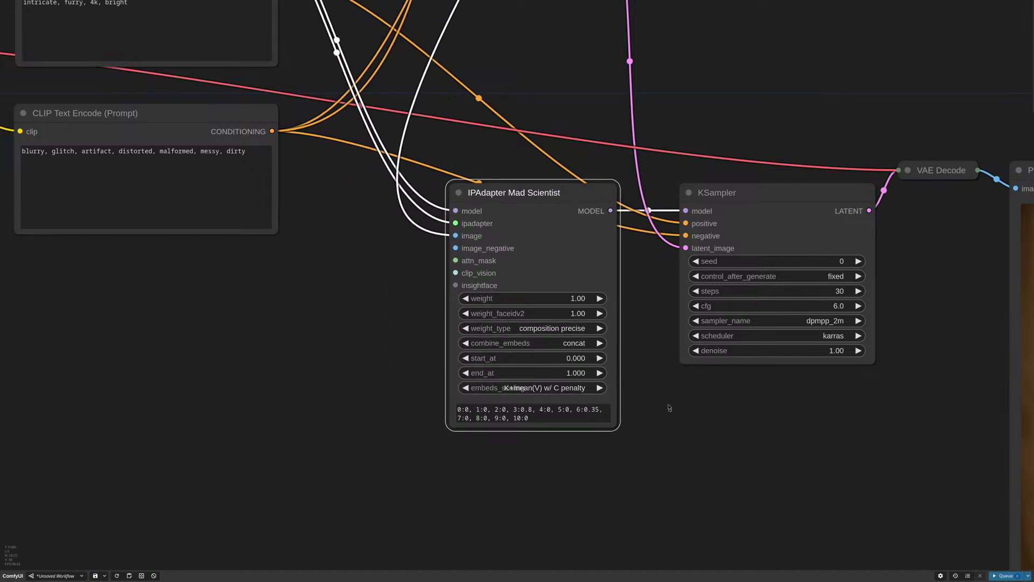
Review the weight_type options of the IPAdapter Mad Scientist node, keeping composition precise selected
scroll(661, 378, "down", 3)
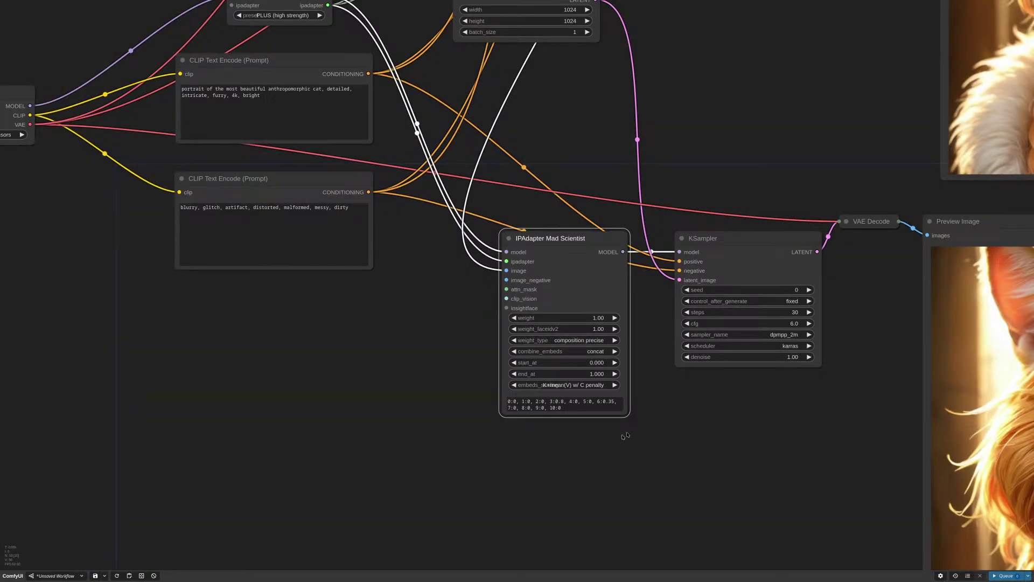
scroll(547, 429, "up", 5)
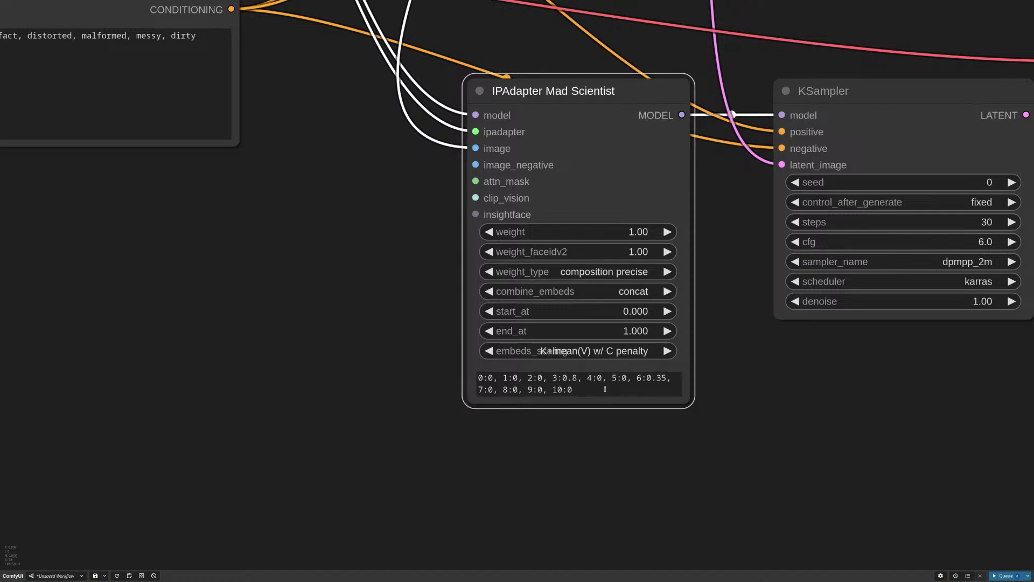
scroll(421, 293, "down", 5)
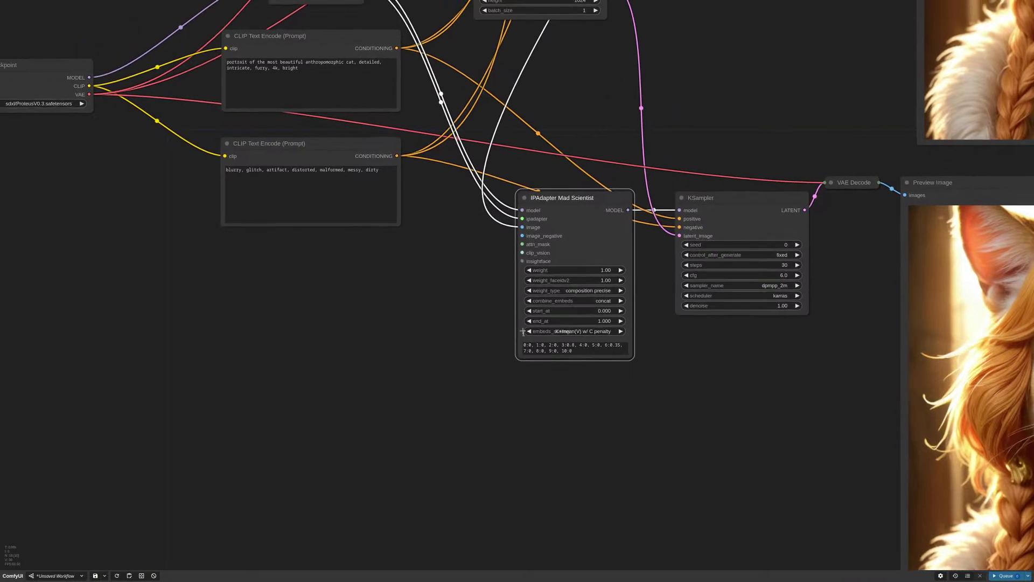
scroll(498, 323, "up", 7)
scroll(497, 323, "up", 1)
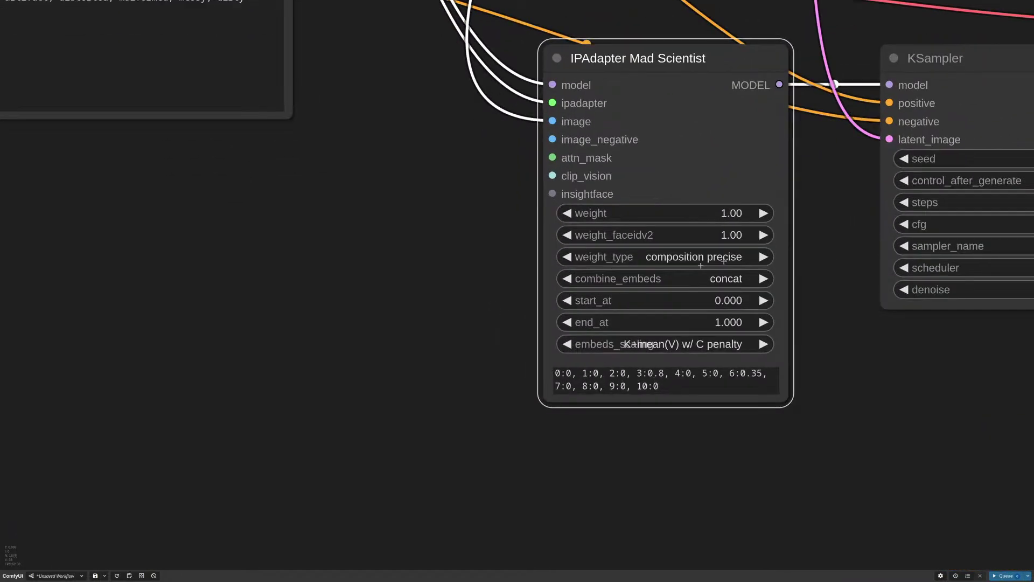
left_click(709, 257)
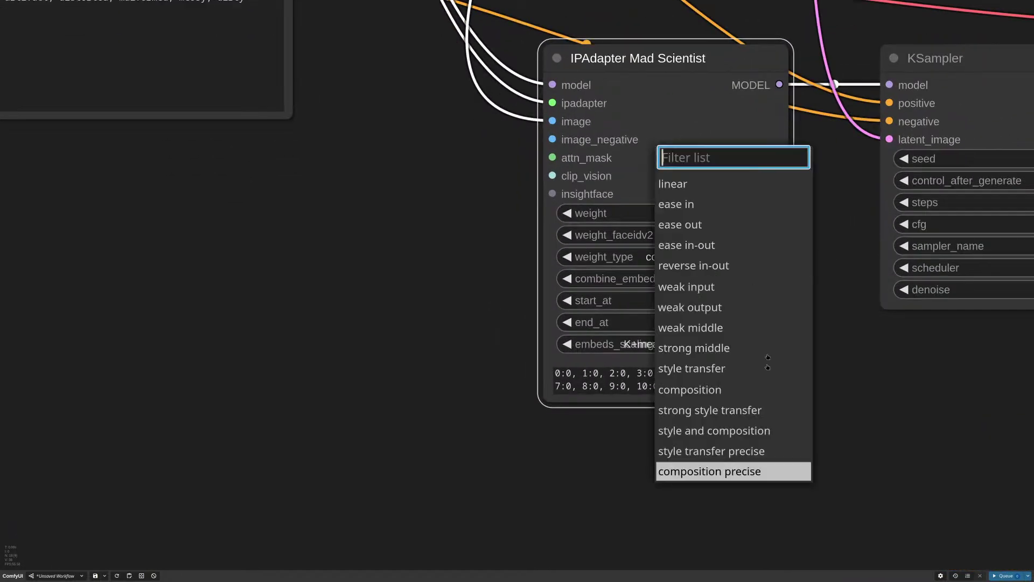
left_click(725, 472)
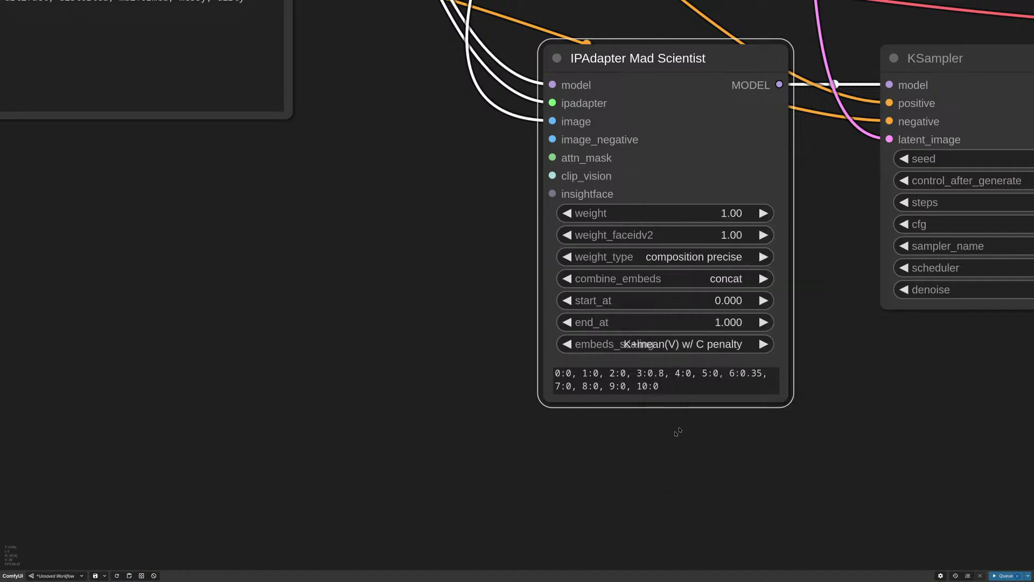
Highlight the layer weights 3:0.8 and 6:0.35 and the first zero-weight entries in the IPAdapter Mad Scientist node's text
scroll(679, 430, "up", 3)
scroll(682, 429, "up", 2)
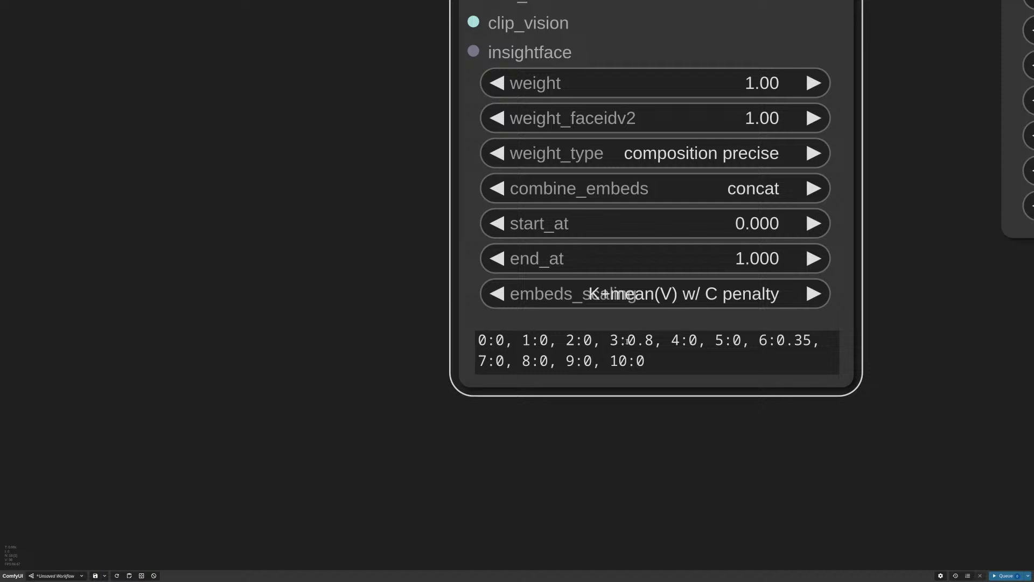
left_click_drag(627, 341, 650, 340)
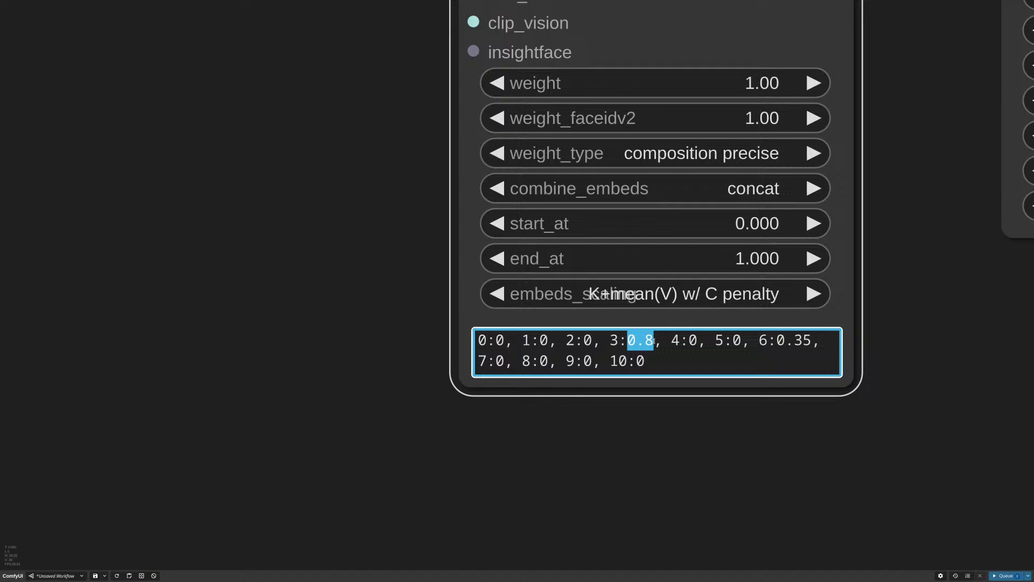
left_click(653, 341)
left_click_drag(608, 339, 654, 341)
mouse_move(760, 340)
left_mouse_down()
mouse_move(811, 341)
mouse_move(762, 333)
left_mouse_up()
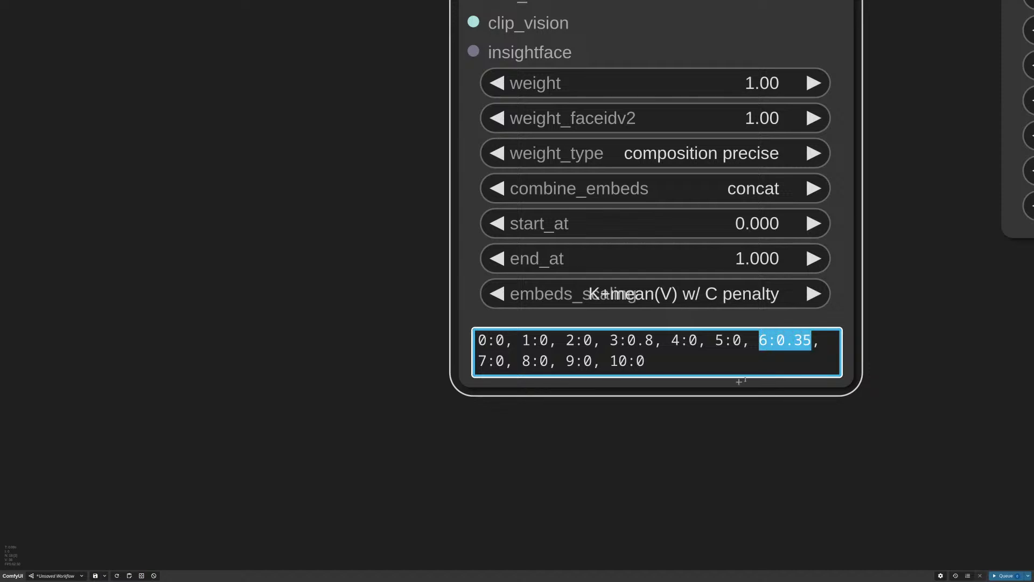
left_click_drag(495, 341, 502, 341)
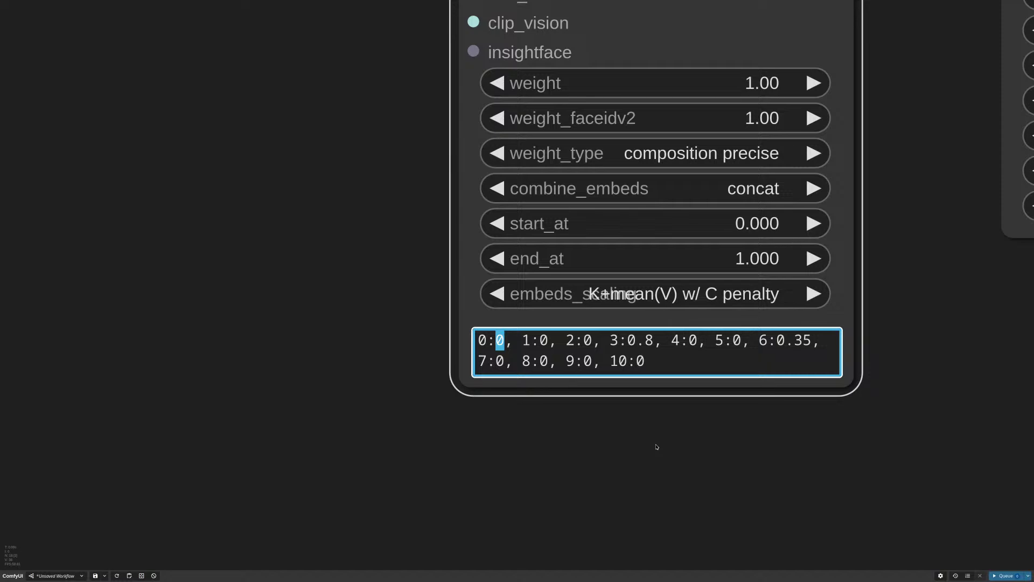
left_click(655, 420)
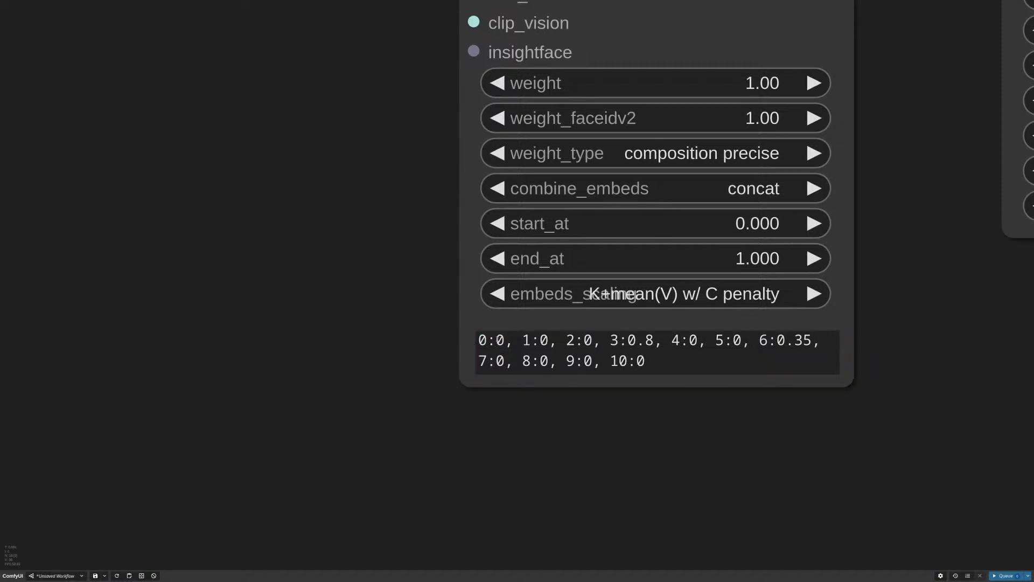
left_click_drag(496, 340, 557, 340)
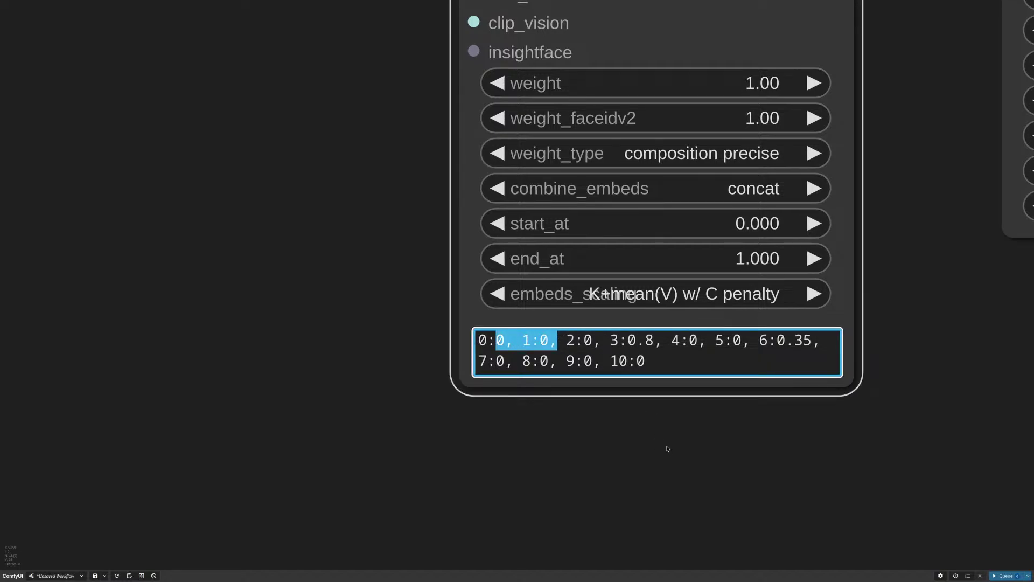
Deselect the layer-weights text and move the IPAdapter Mad Scientist node slightly upward beside its KSampler
scroll(667, 446, "down", 3)
left_click(695, 450)
scroll(862, 356, "down", 6)
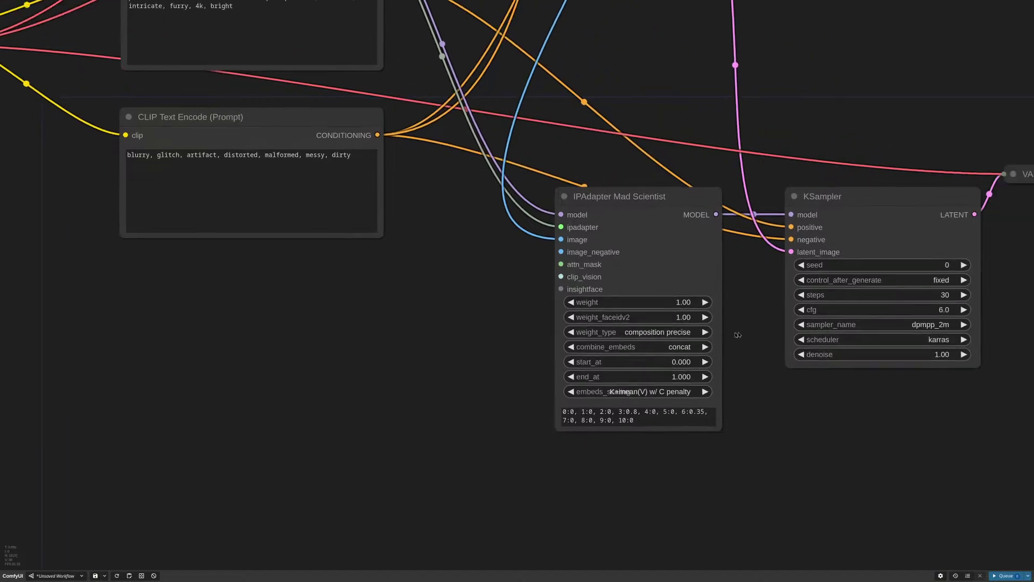
scroll(711, 339, "down", 8)
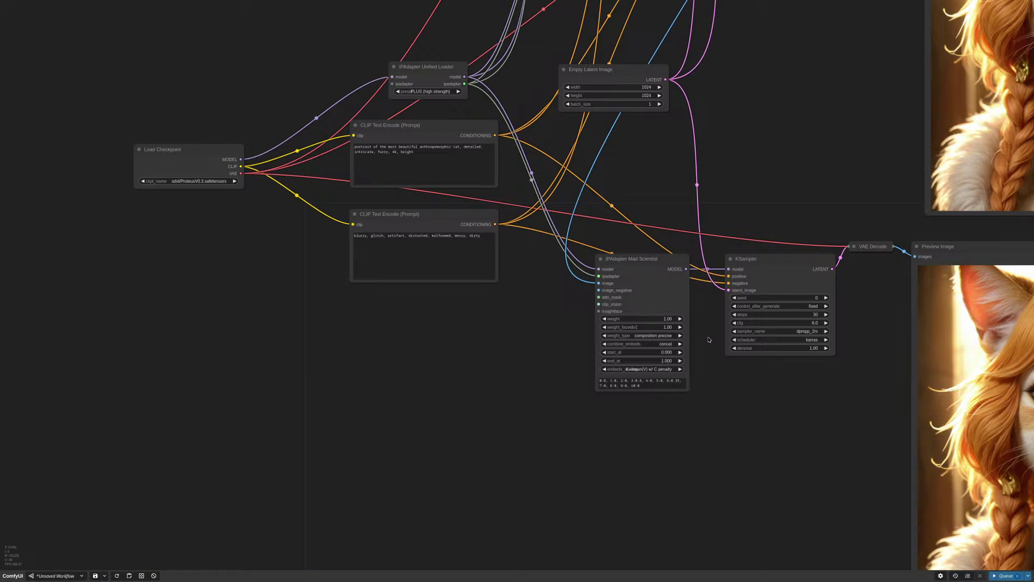
left_click_drag(650, 261, 651, 253)
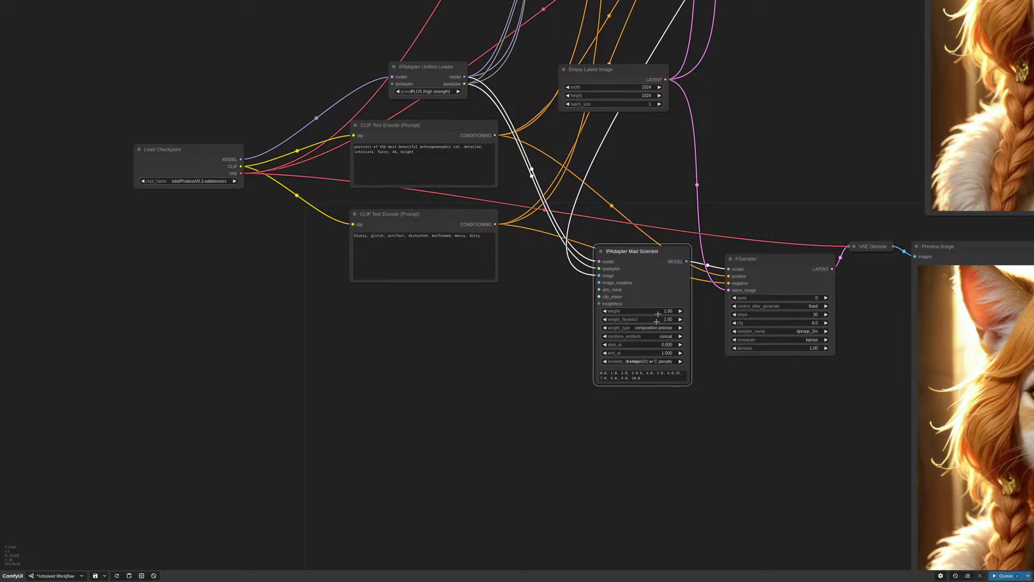
Widen the IPAdapter Mad Scientist node so its layer weights and embeds scaling label have more room
scroll(627, 415, "up", 12)
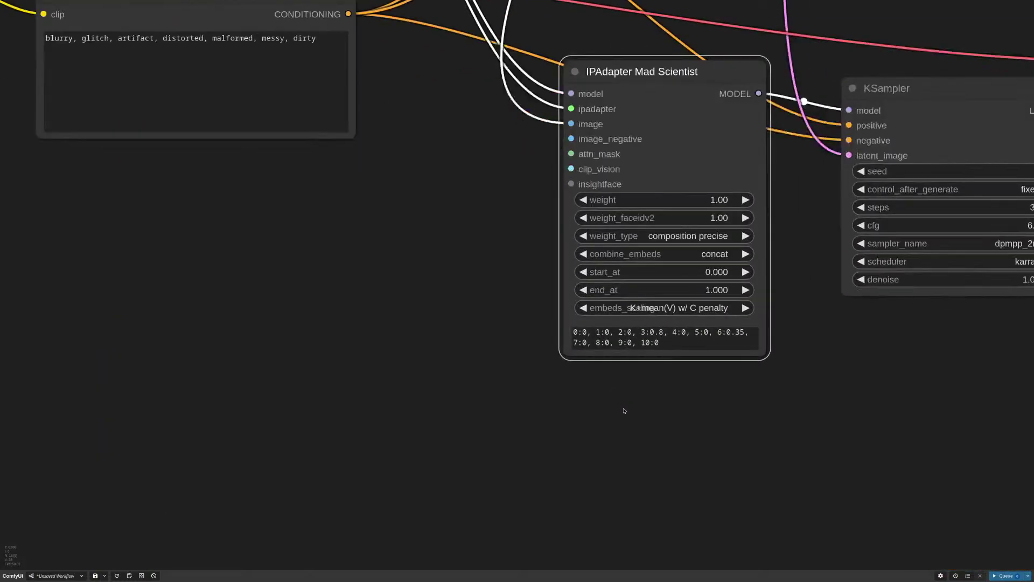
scroll(515, 296, "up", 1)
left_click_drag(515, 296, 478, 354)
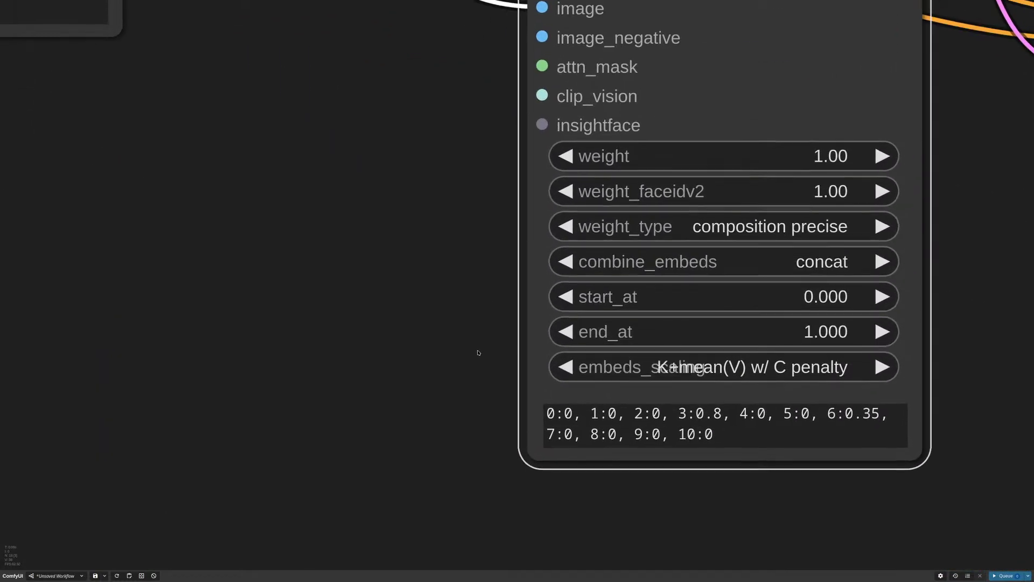
left_click_drag(921, 451, 969, 451)
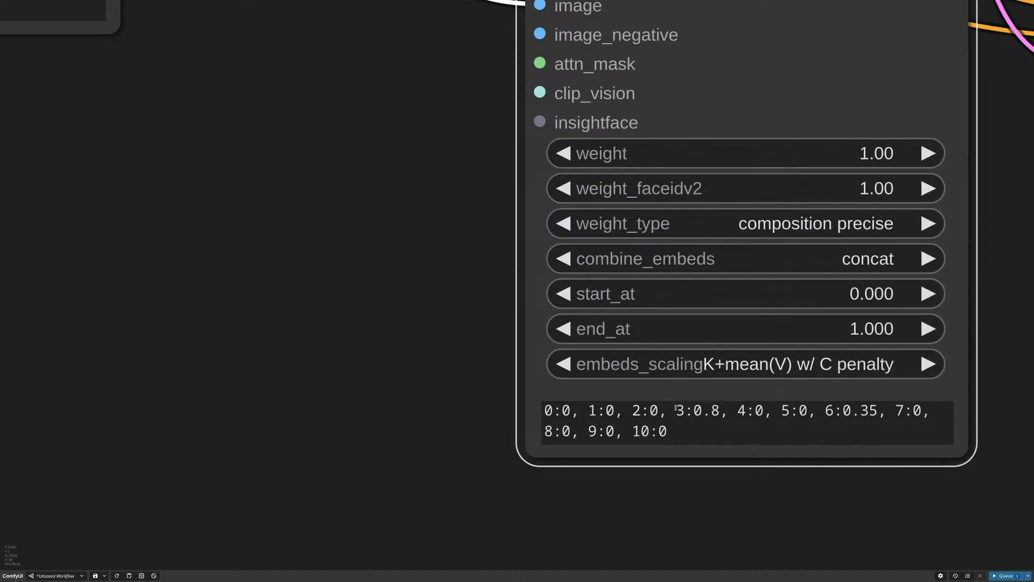
Examine the layer weights of the IPAdapter Mad Scientist node, highlighting the layer 3 and layer 6 entries
left_click_drag(675, 408, 720, 408)
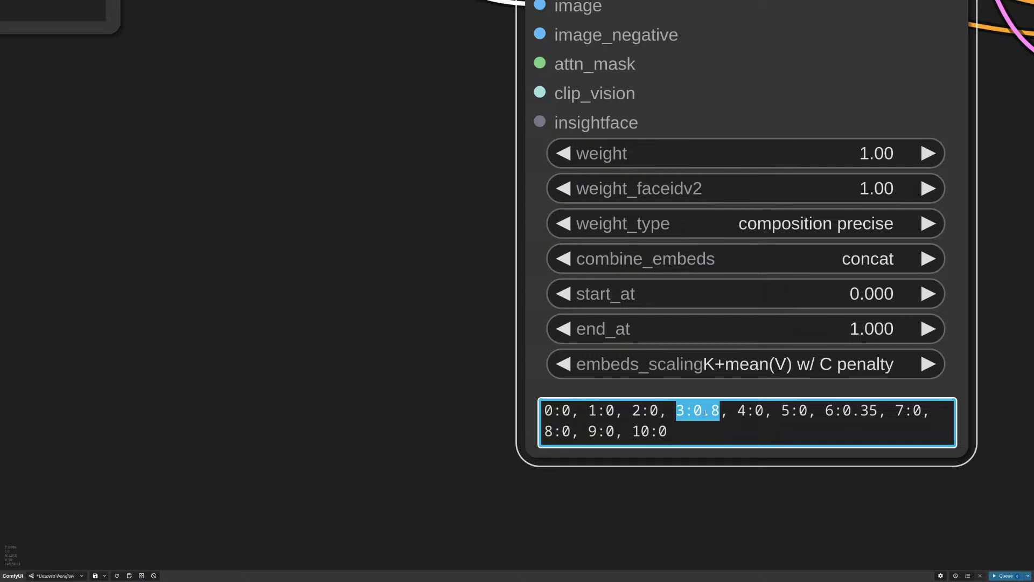
left_click(676, 411)
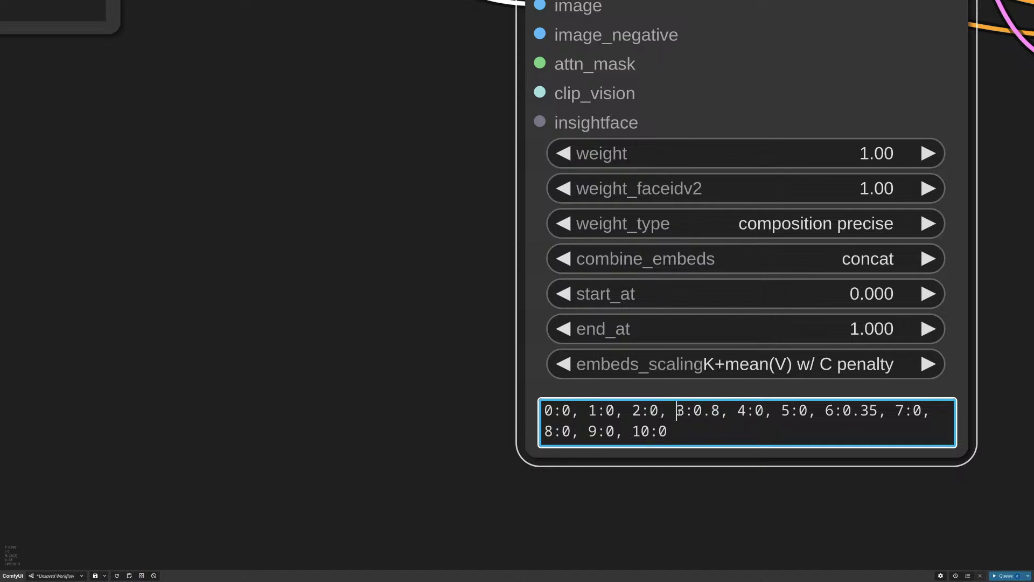
left_click_drag(676, 412, 720, 410)
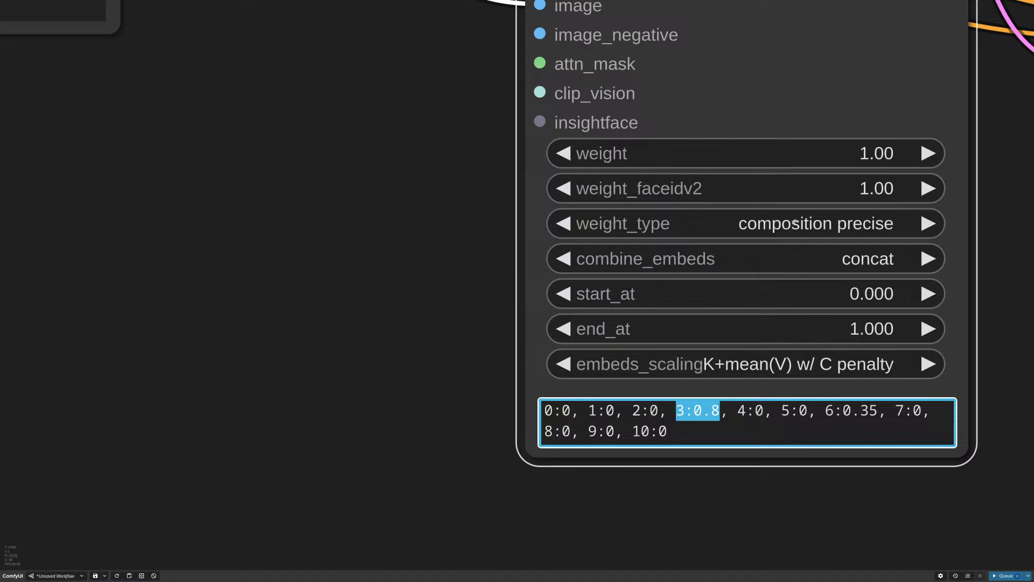
left_click(795, 221)
left_click(813, 531)
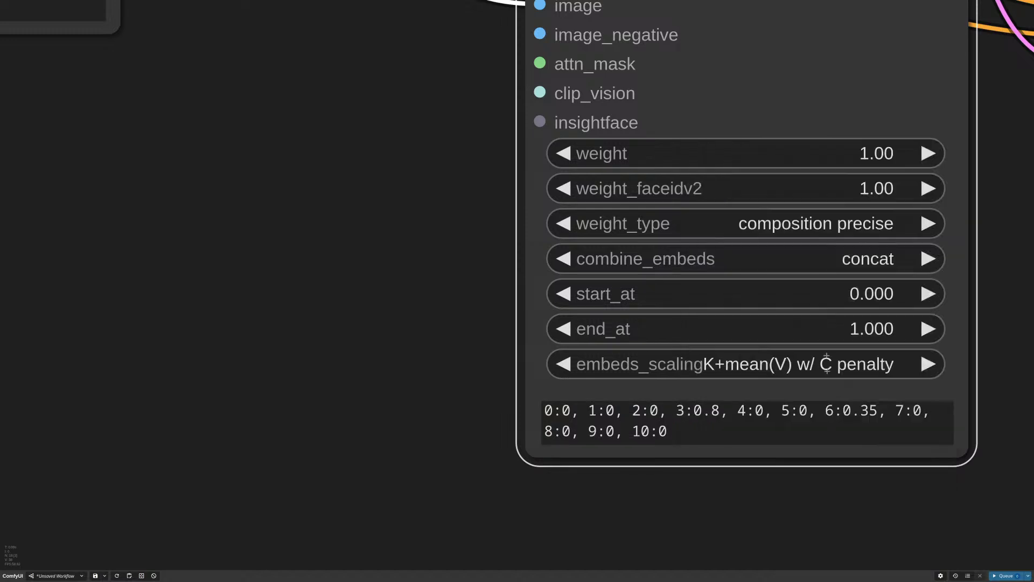
double_click(684, 410)
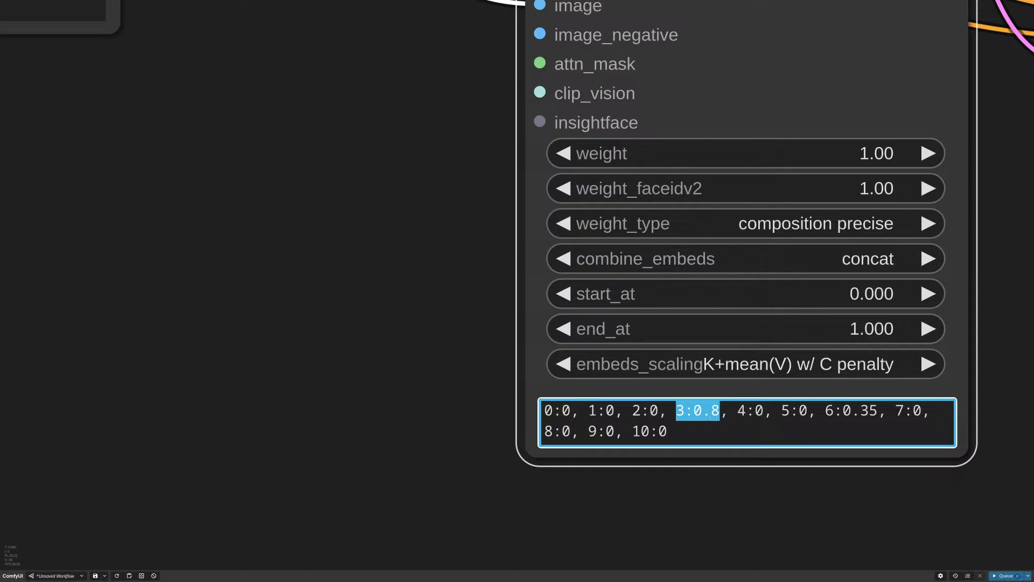
left_click_drag(549, 411, 666, 431)
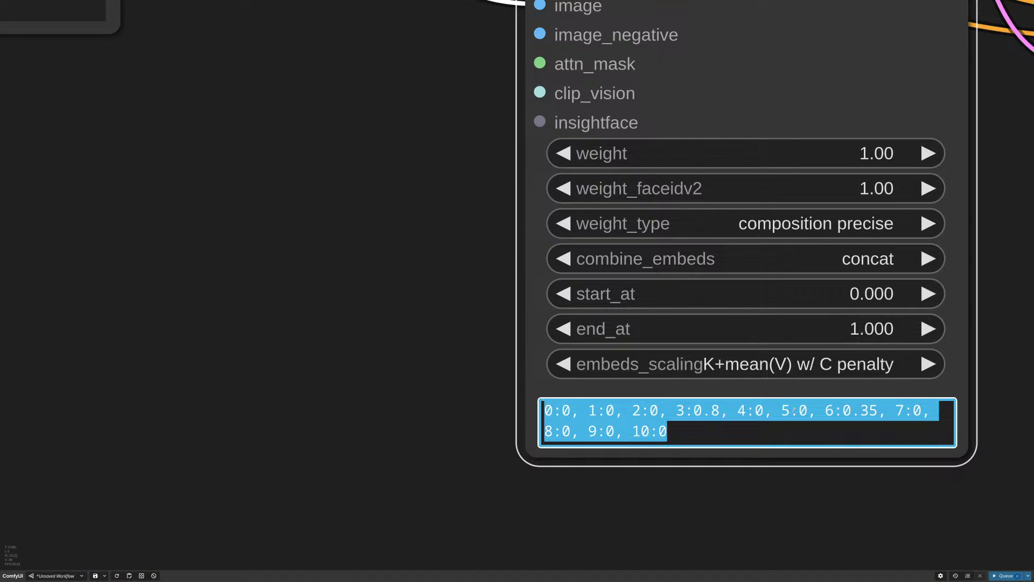
left_click(796, 410)
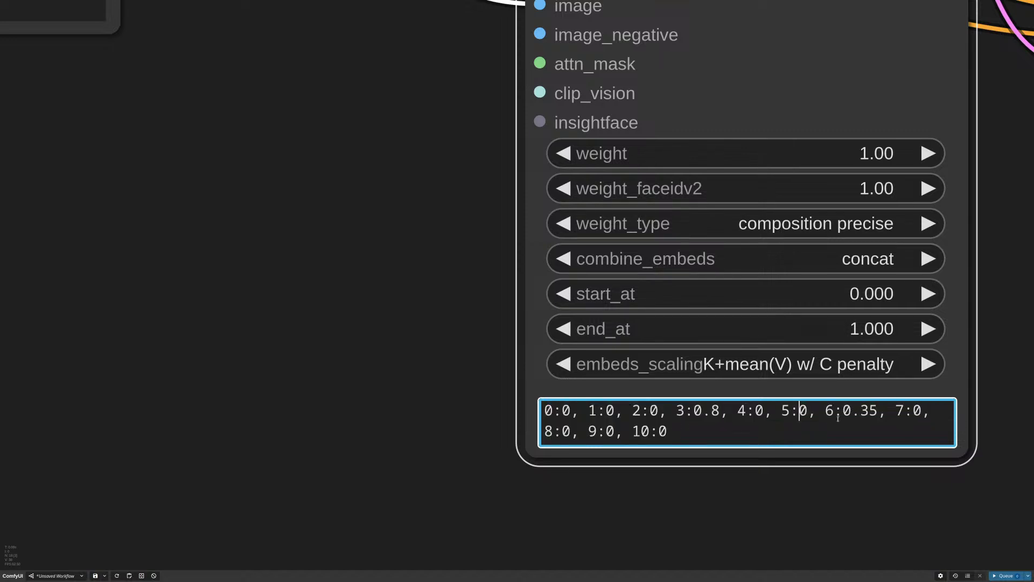
left_click_drag(843, 411, 875, 409)
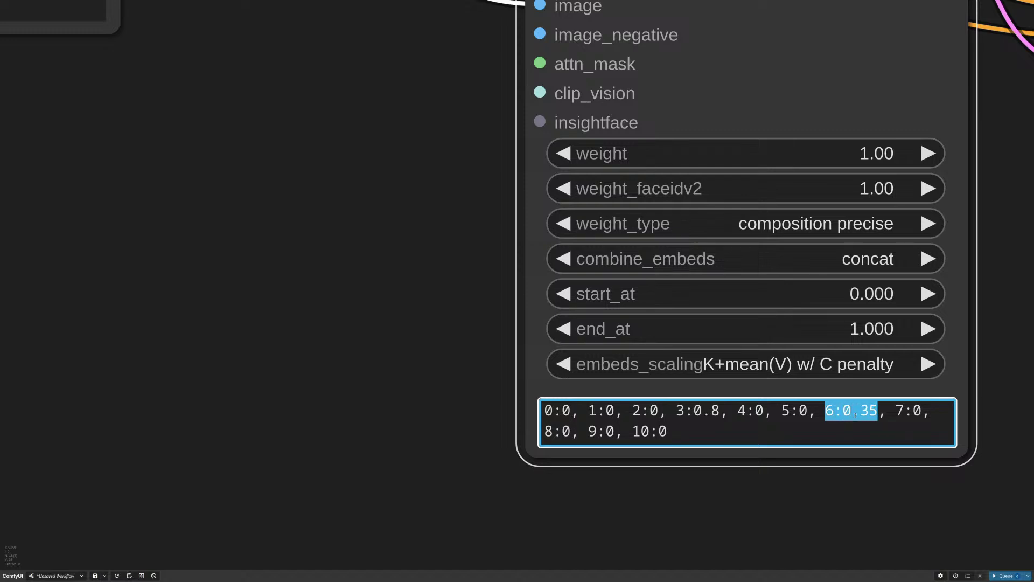
mouse_move(844, 411)
left_mouse_down()
mouse_move(877, 412)
mouse_move(833, 410)
left_mouse_up()
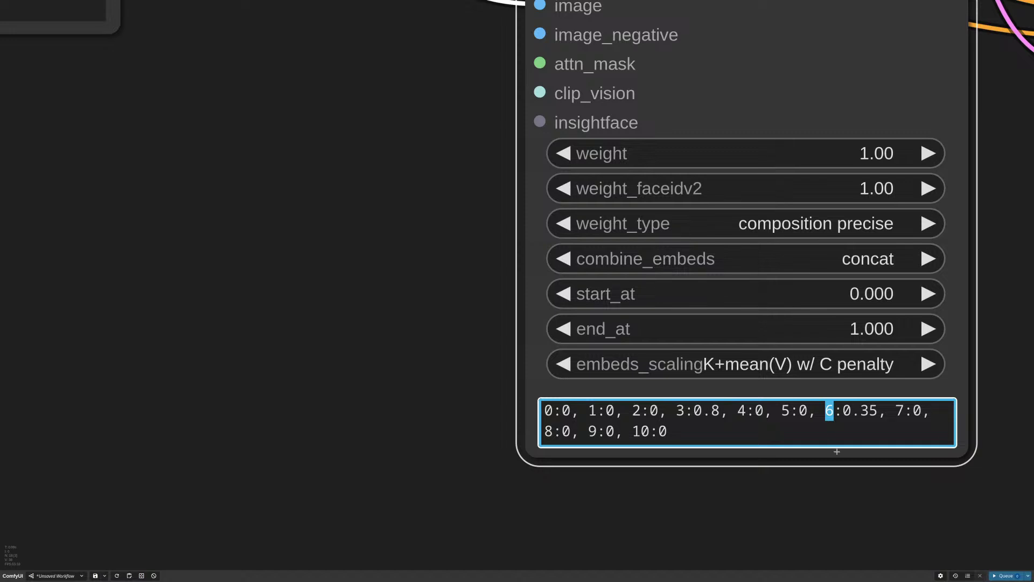
left_click_drag(843, 411, 878, 411)
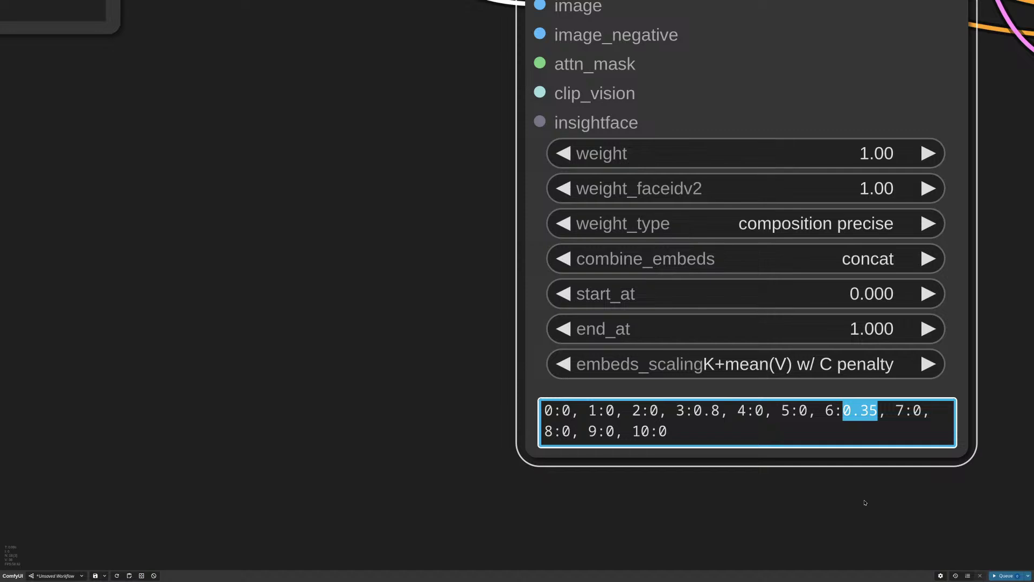
Move the Load Image node with the portrait away from the IPAdapter nodes into the empty area above Load Checkpoint
scroll(824, 512, "down", 9)
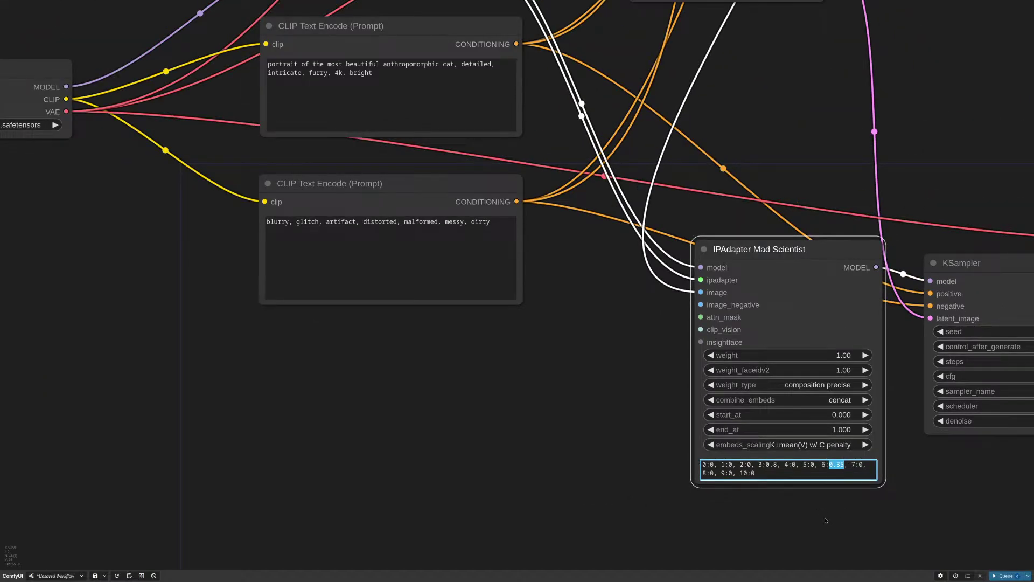
scroll(594, 377, "down", 2)
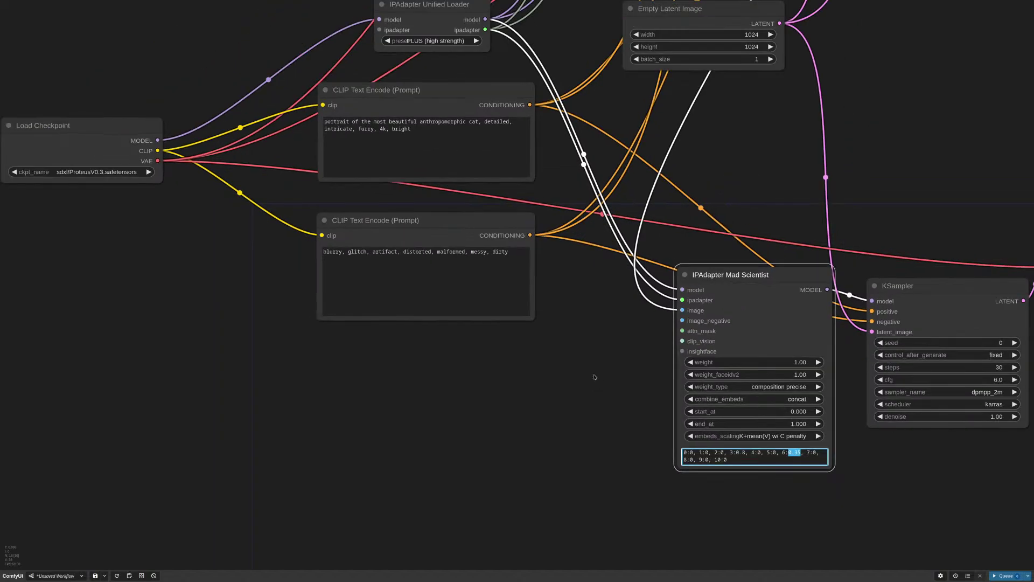
scroll(612, 390, "down", 8)
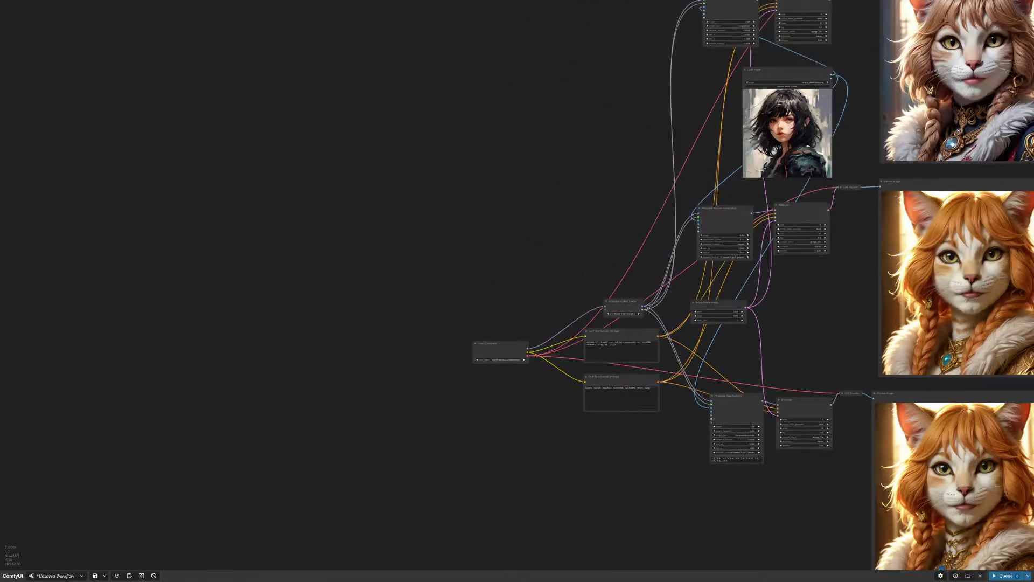
left_click_drag(780, 75, 519, 131)
scroll(622, 399, "up", 3)
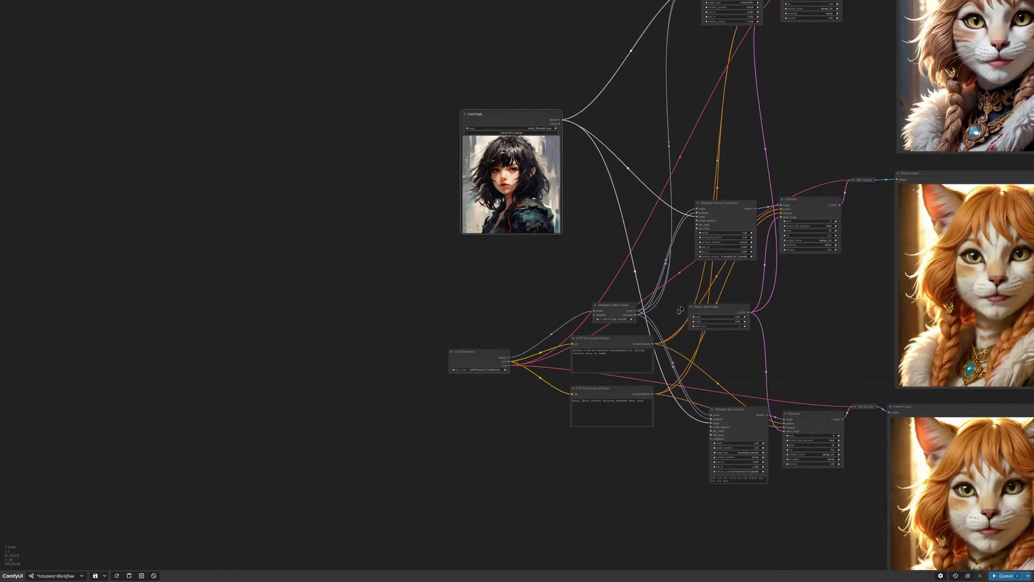
Compare the IPAdapter Precise Composition settings with the Mad Scientist layer weights, highlighting the layer 2 entry
scroll(791, 209, "up", 6)
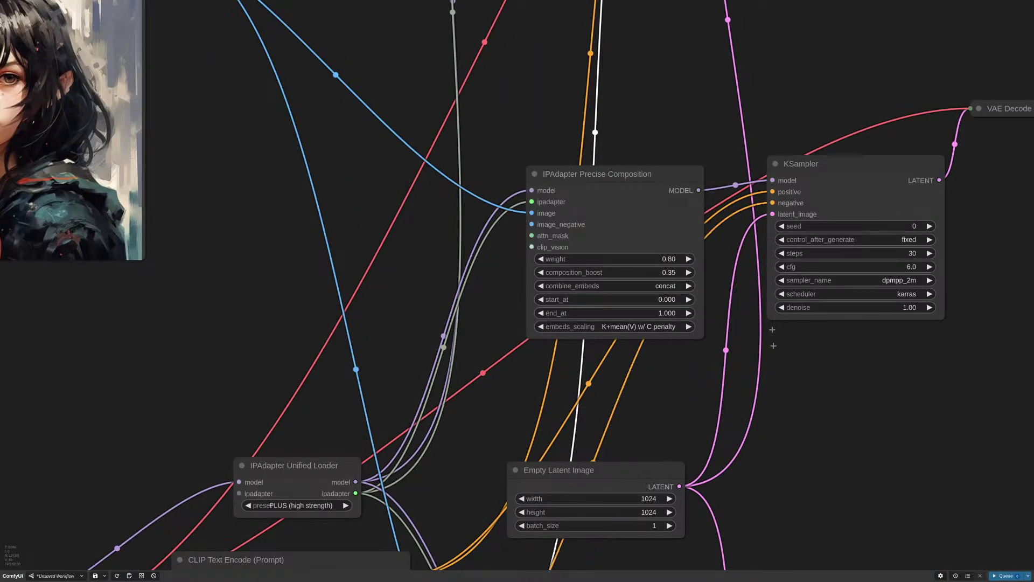
scroll(780, 377, "down", 7)
scroll(780, 378, "down", 7)
left_click_drag(759, 512, 755, 386)
scroll(754, 386, "up", 10)
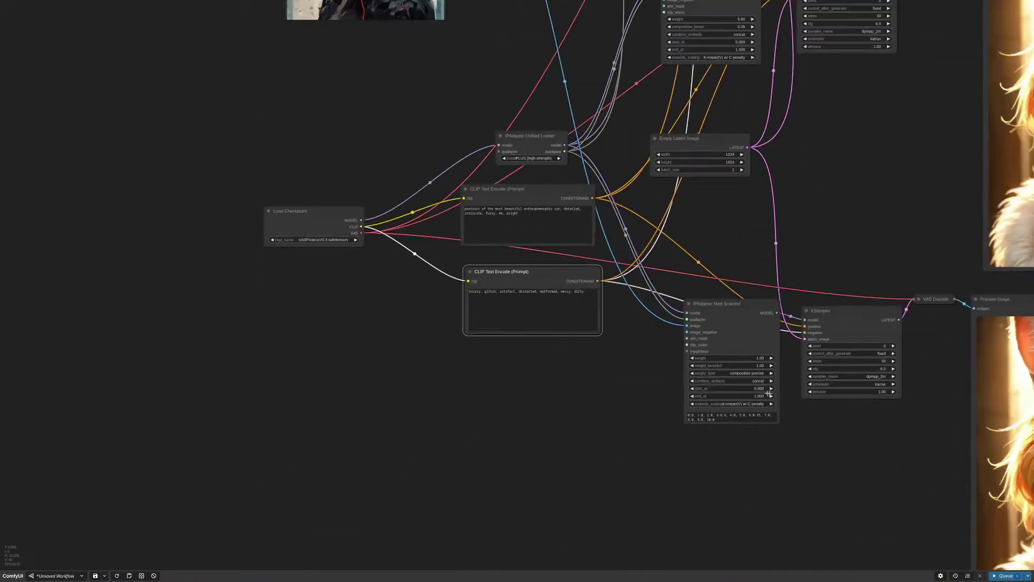
scroll(708, 440, "up", 9)
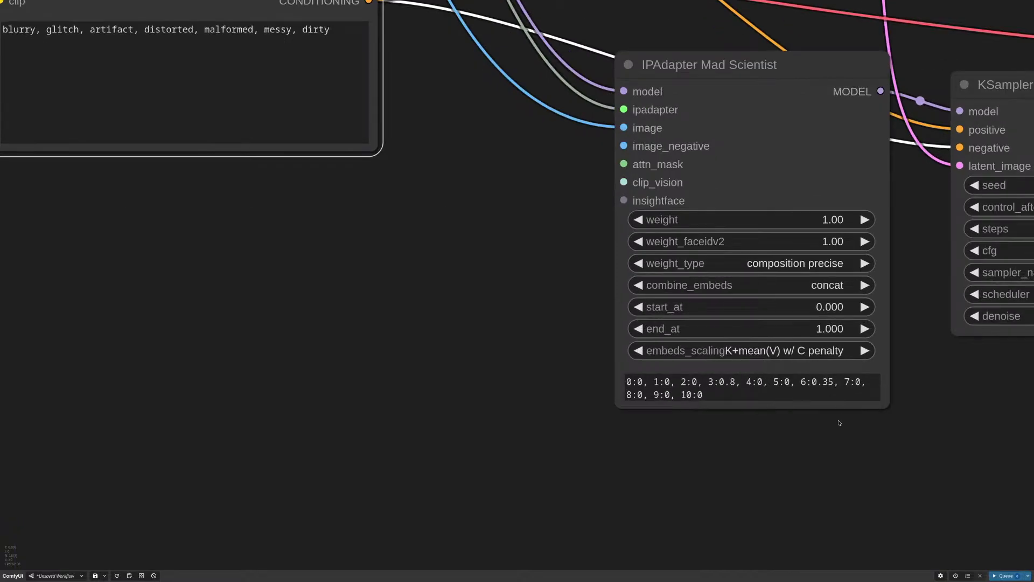
scroll(839, 423, "up", 1)
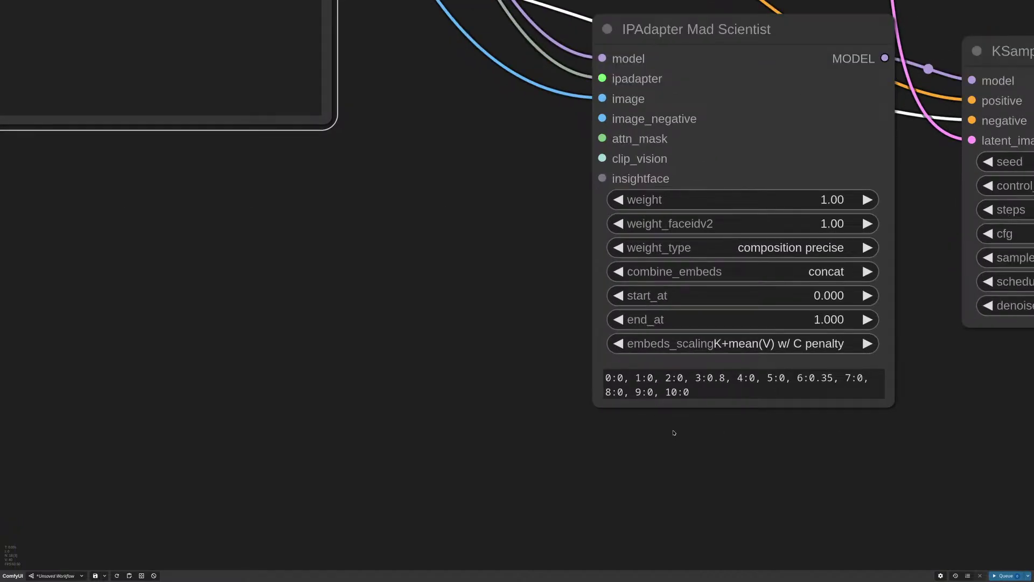
scroll(676, 430, "up", 3)
left_click_drag(661, 359, 685, 361)
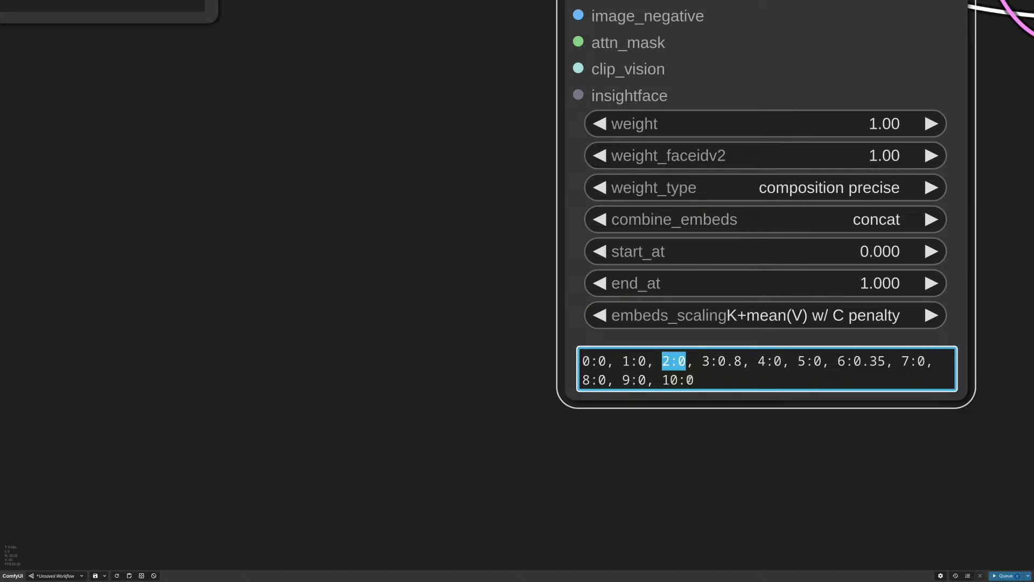
left_click(687, 361)
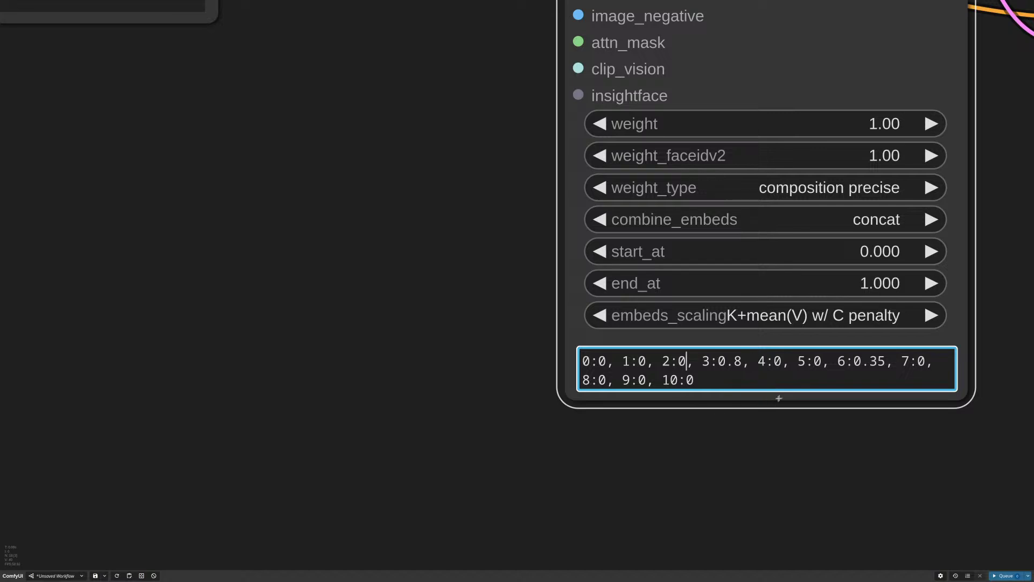
left_click_drag(661, 360, 689, 360)
left_click(780, 366)
type(".3")
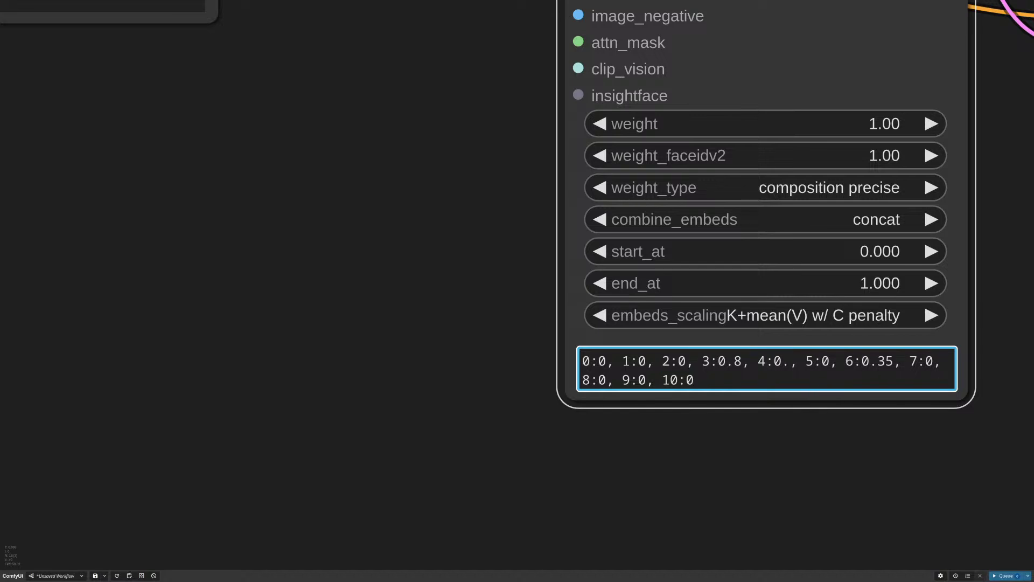
type("5")
key("BackSpace")
key("BackSpace")
Set the layer 5 weight of the IPAdapter Mad Scientist node to 0.35
key("Right")
key("Right")
key("Right")
key("Right")
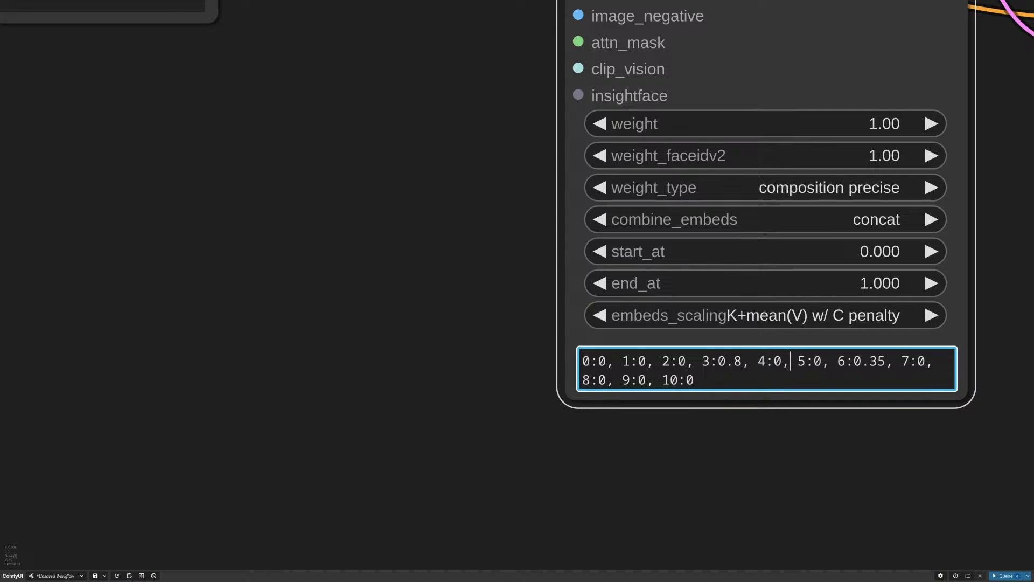
key("Right")
type(".5")
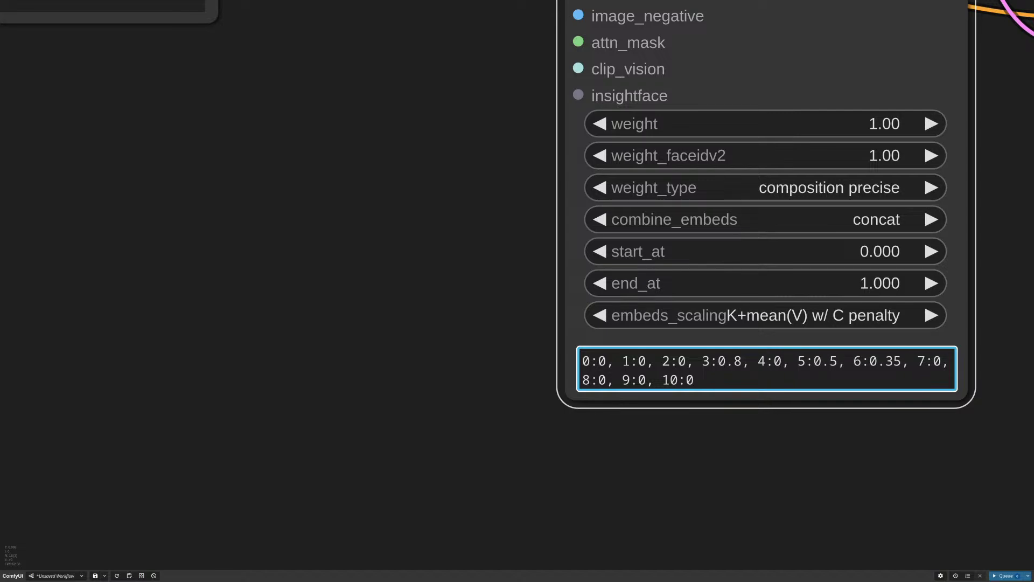
key("BackSpace")
type("35")
Check the layer 5 and layer 6 weight entries and queue the workflow to regenerate the Mad Scientist image
scroll(825, 415, "down", 3)
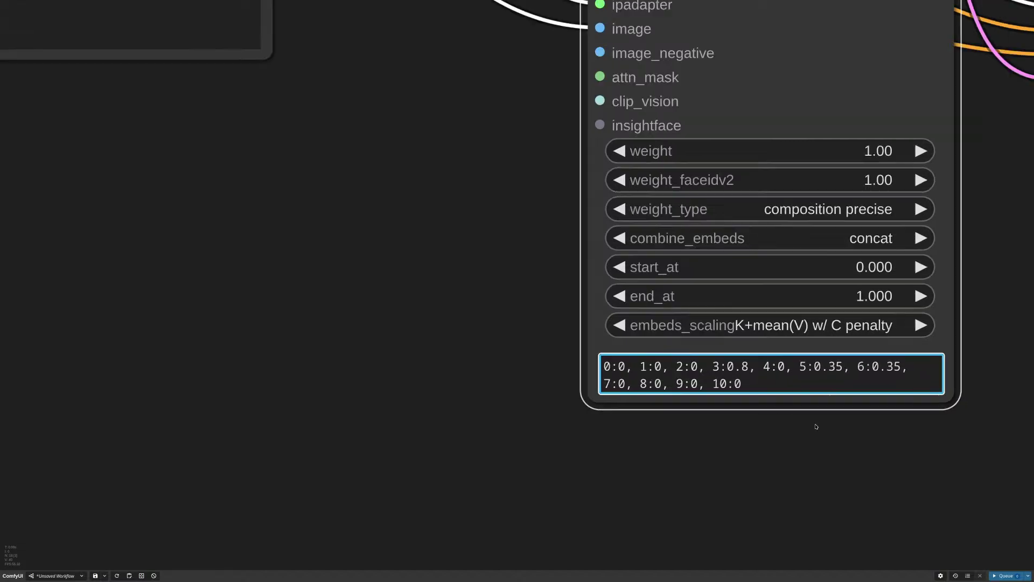
left_click_drag(847, 450, 792, 445)
scroll(792, 446, "up", 5)
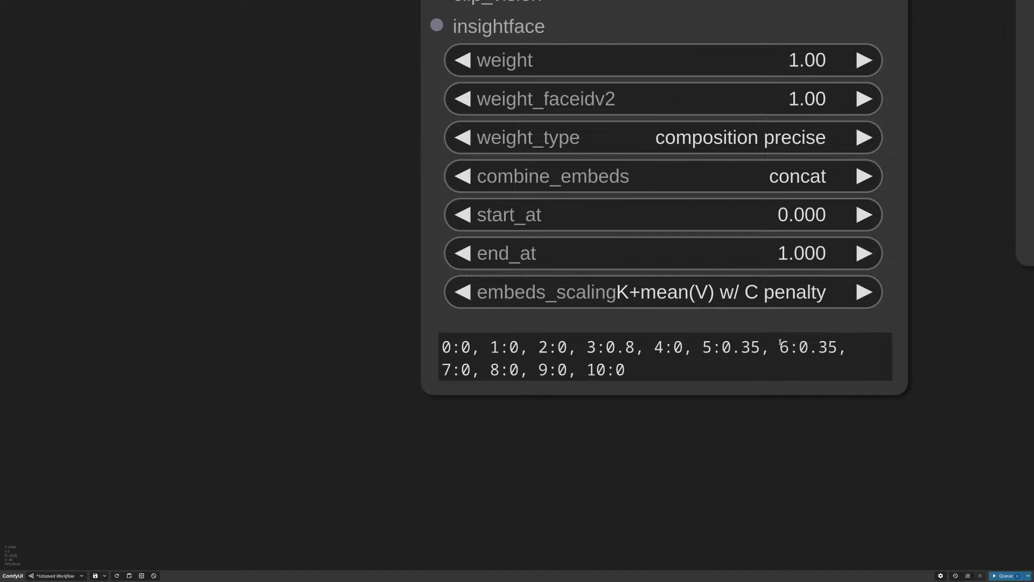
left_click_drag(781, 347, 838, 348)
left_click_drag(698, 346, 760, 347)
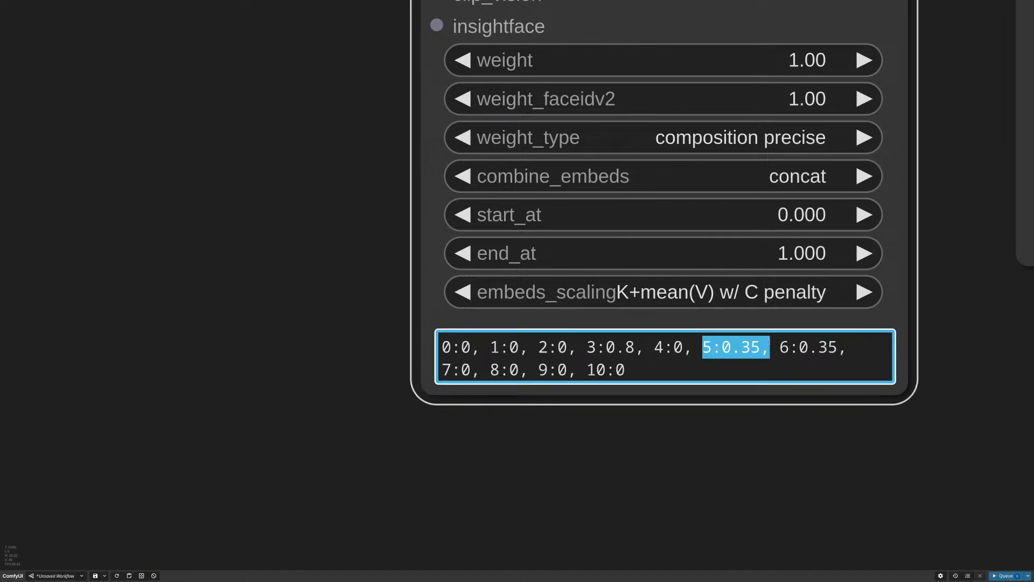
scroll(715, 444, "down", 10)
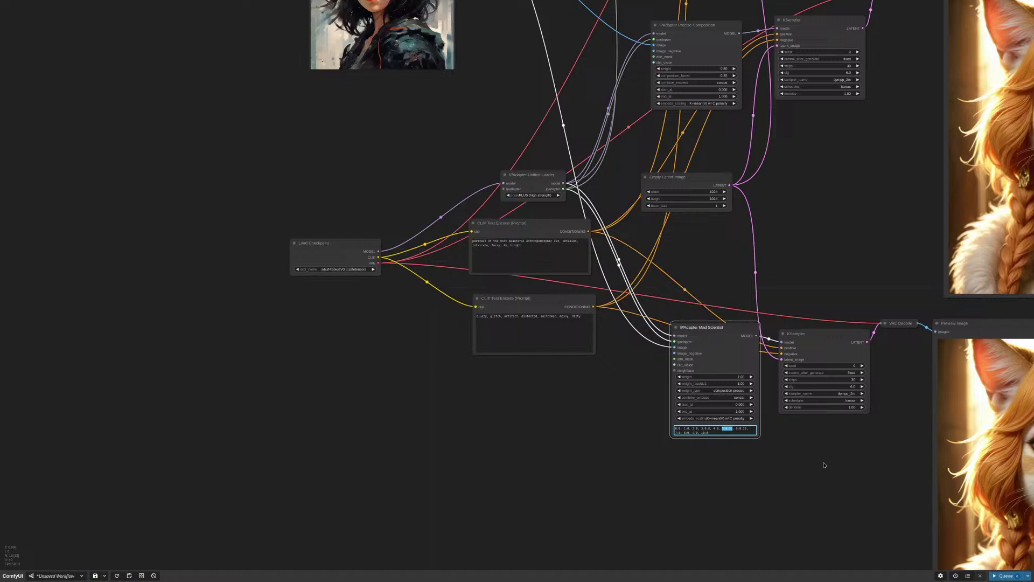
scroll(694, 386, "up", 3)
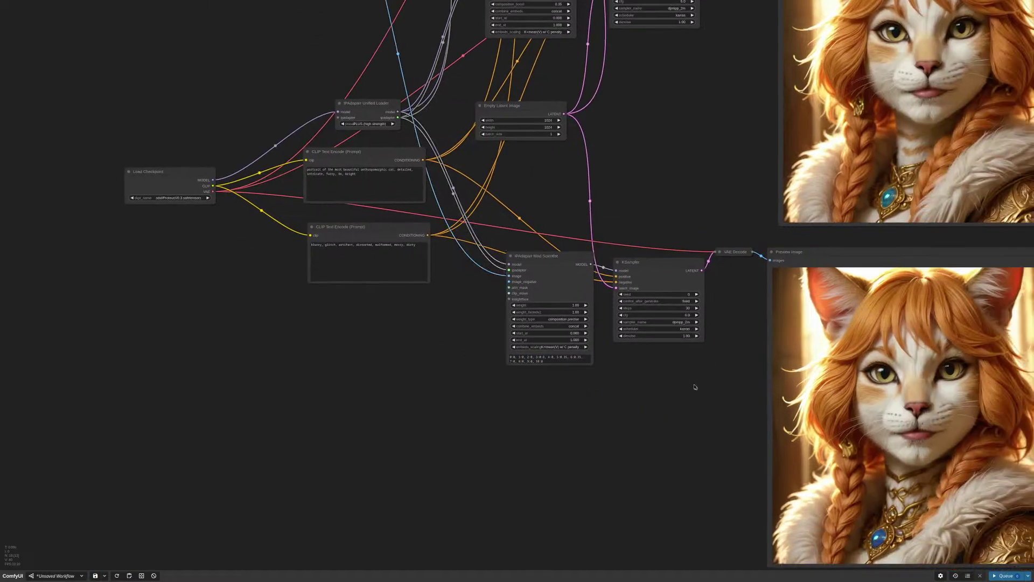
scroll(701, 432, "down", 4)
left_click(1006, 576)
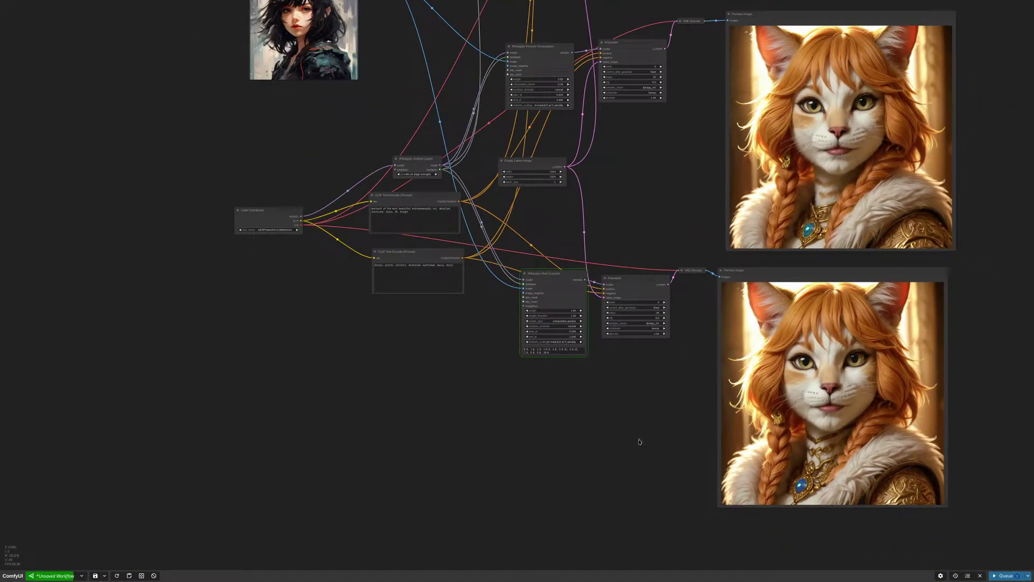
Move the Load Image node slightly closer to the IPAdapter nodes and view the newly generated preview image
scroll(639, 444, "down", 3)
left_click_drag(423, 111, 449, 139)
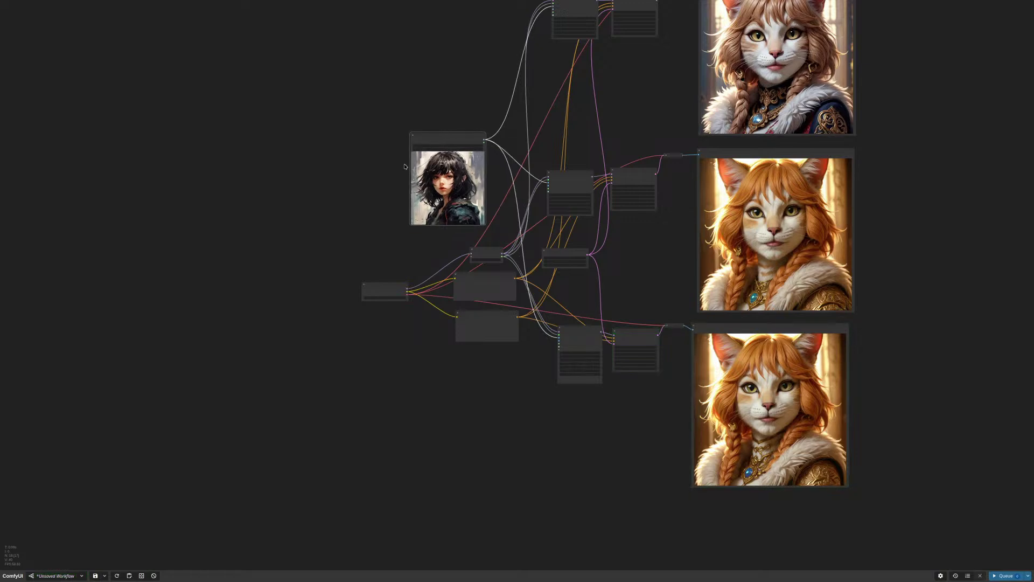
scroll(393, 162, "up", 6)
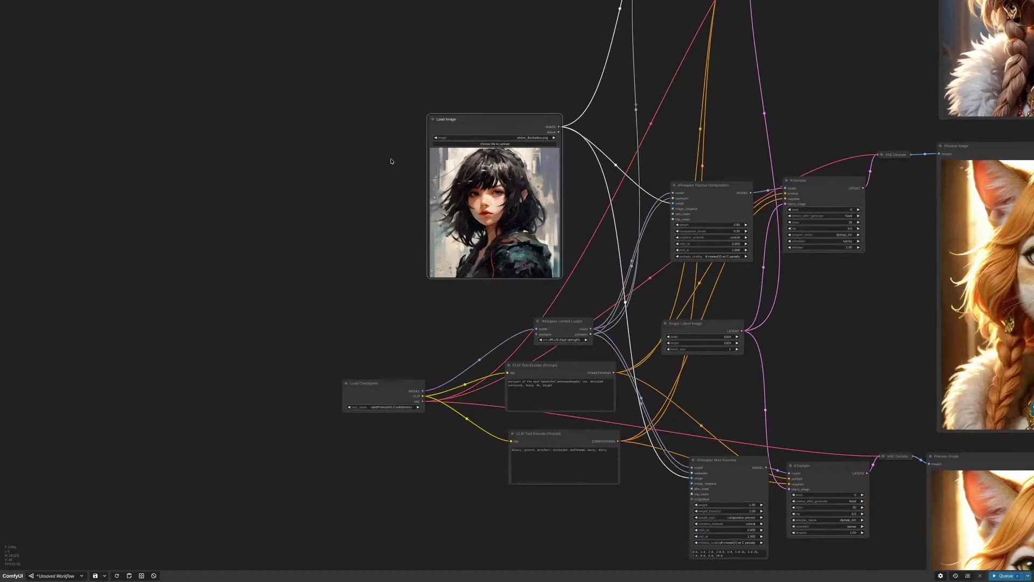
scroll(392, 161, "down", 6)
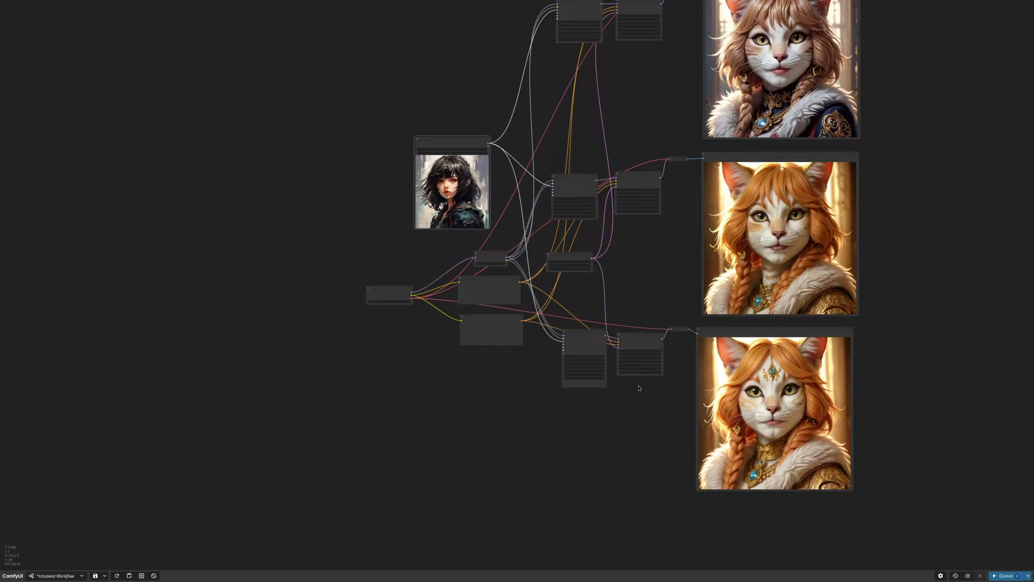
Slightly reposition the IPAdapter Precise Composition node and the IPAdapter Mad Scientist node in the graph
left_click_drag(640, 289, 697, 302)
scroll(681, 207, "up", 8)
left_click_drag(681, 207, 673, 203)
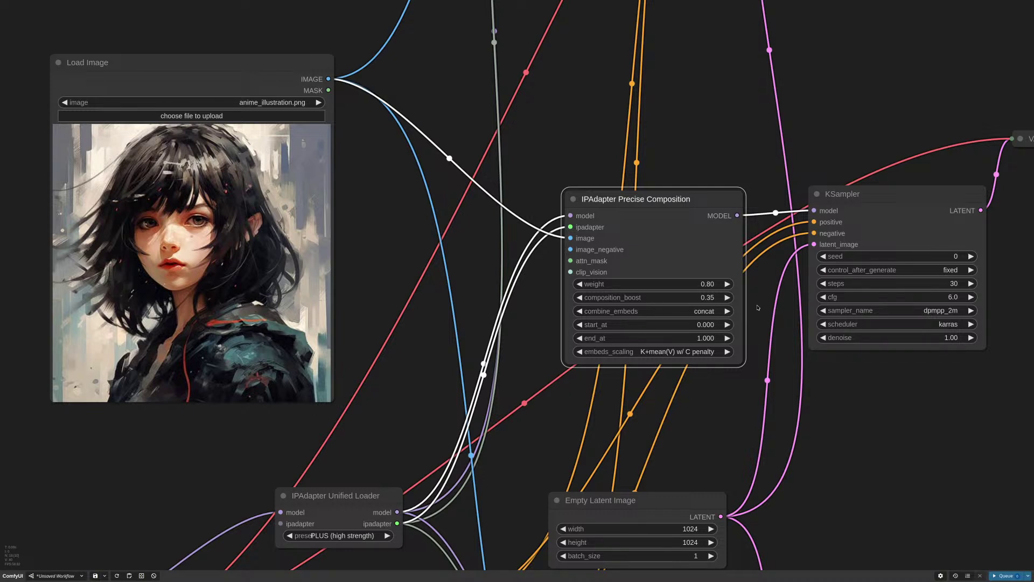
scroll(764, 302, "down", 5)
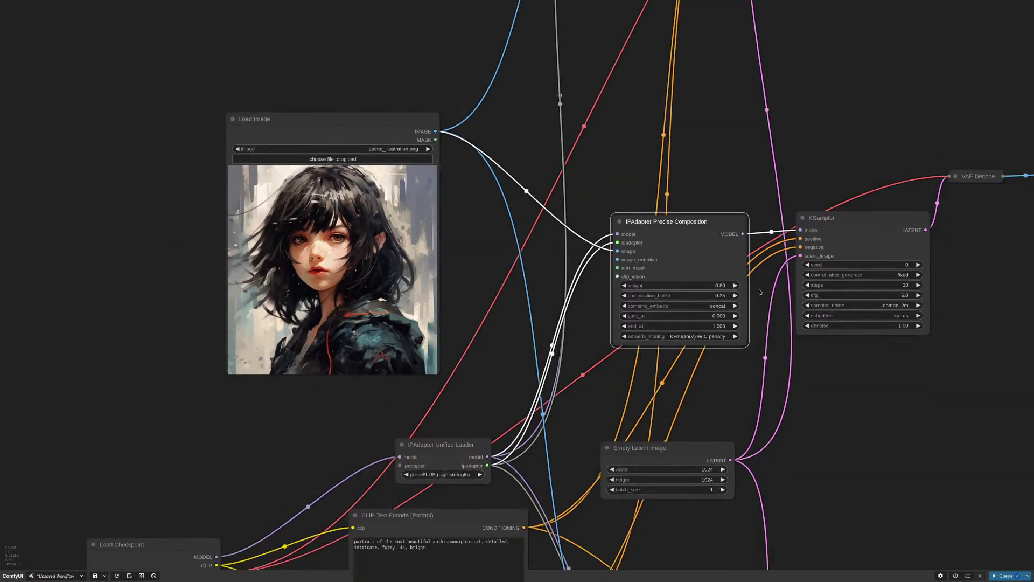
scroll(839, 464, "down", 5)
scroll(639, 455, "up", 7)
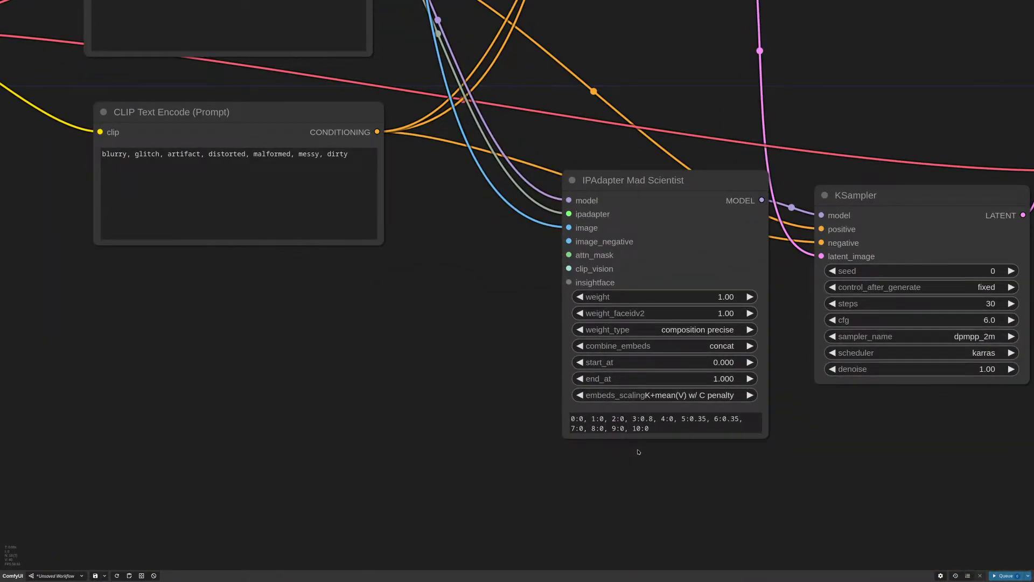
left_click_drag(654, 185, 643, 194)
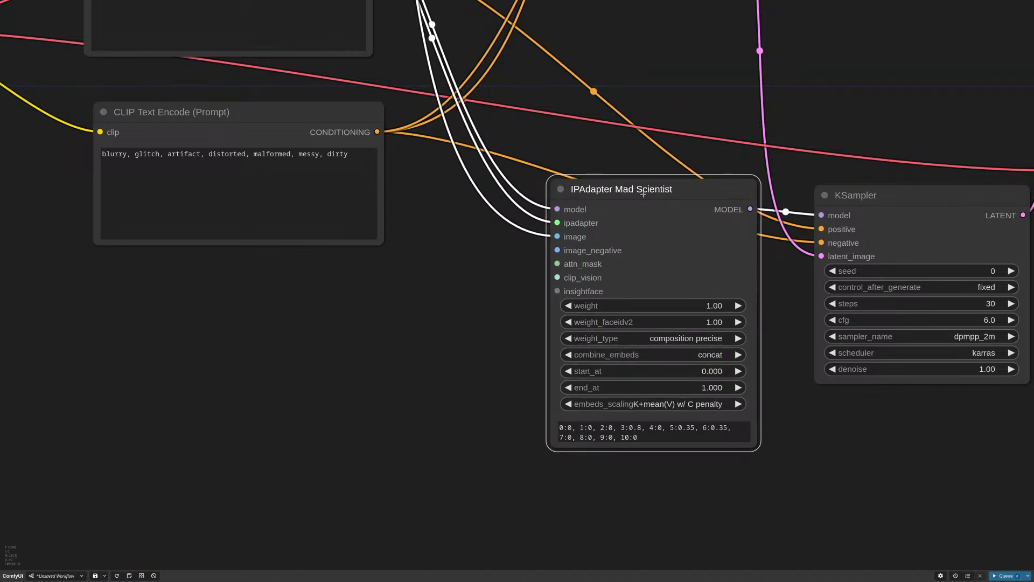
Highlight the layer 3 to 5 entries of the IPAdapter Mad Scientist node and set the layer 5 weight to 0
scroll(653, 478, "up", 5)
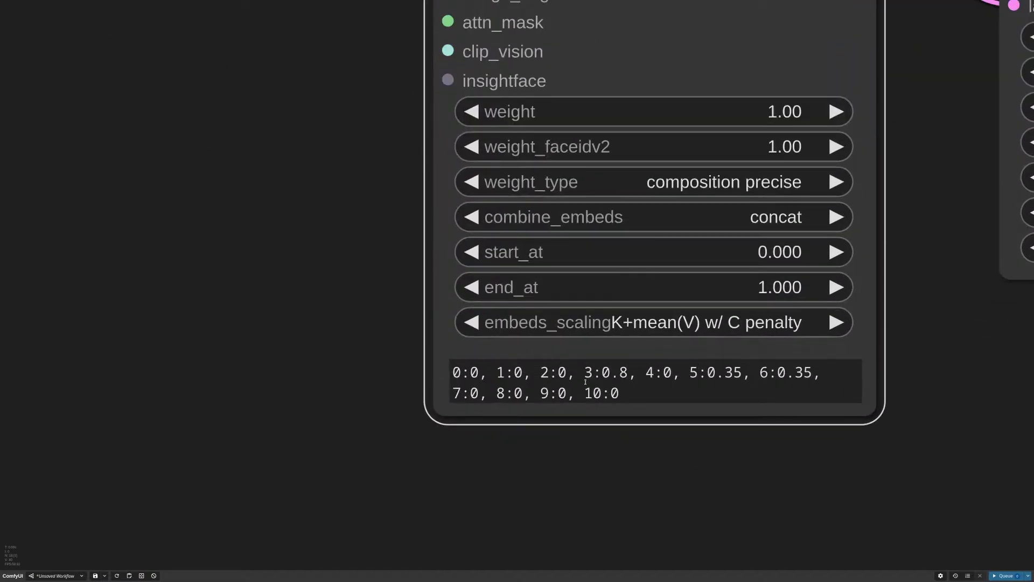
left_click_drag(585, 372, 630, 372)
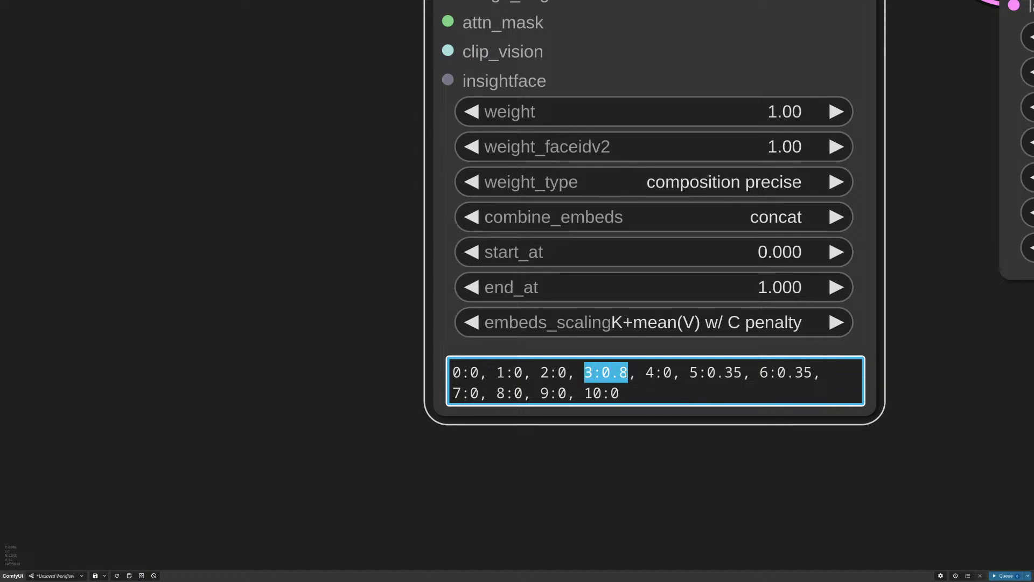
left_click_drag(707, 372, 739, 371)
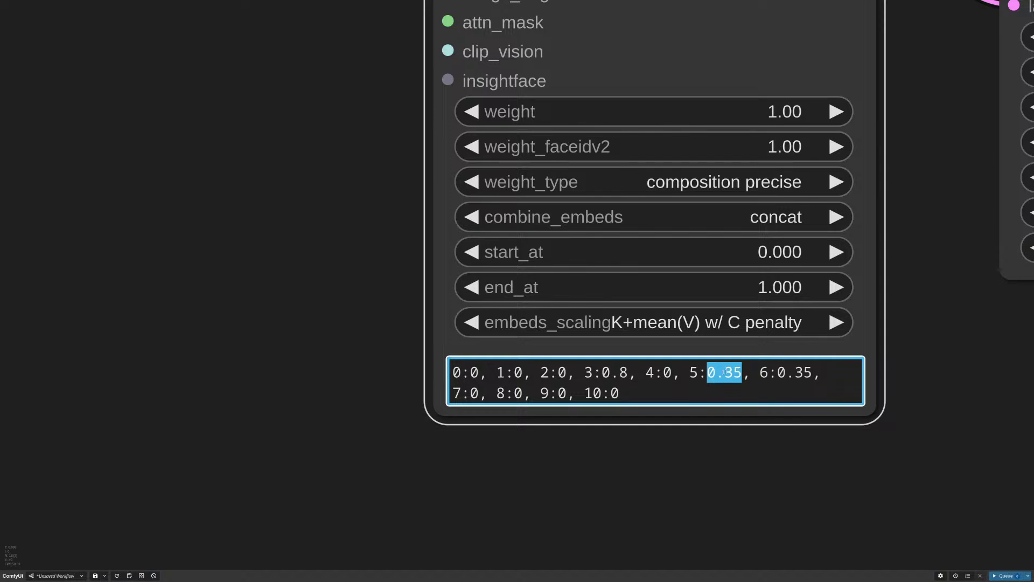
left_click_drag(661, 372, 672, 373)
scroll(609, 447, "up", 3)
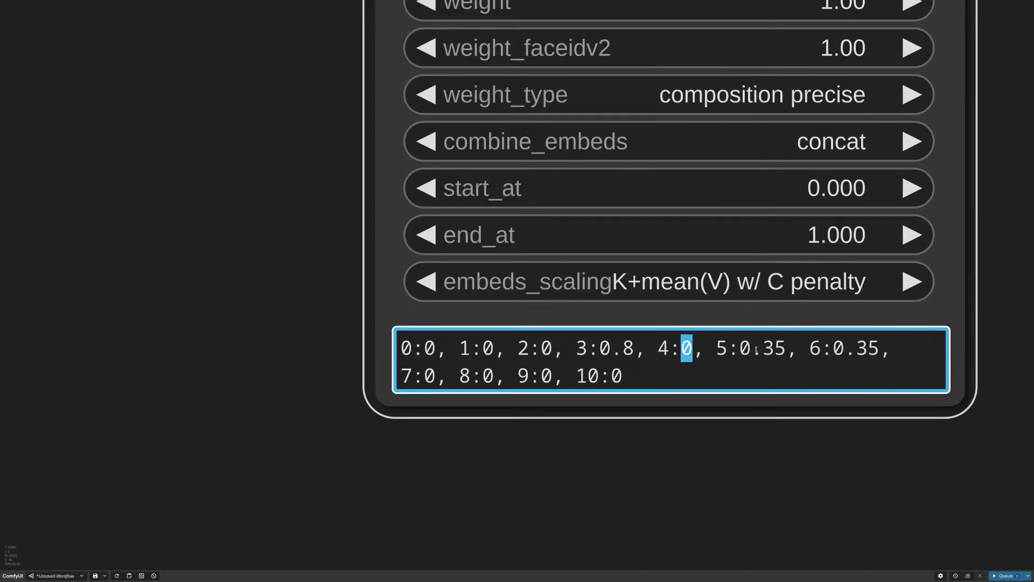
left_click_drag(756, 350, 782, 351)
key("BackSpace")
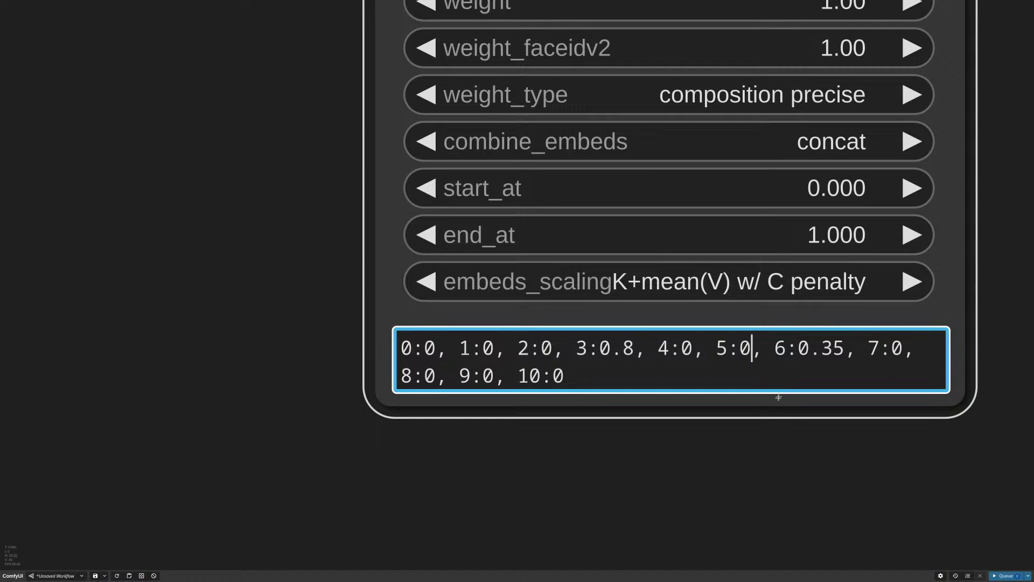
Examine the weight and composition boost of the IPAdapter Precise Composition node, nudging the node slightly
scroll(778, 397, "down", 10)
scroll(751, 433, "down", 6)
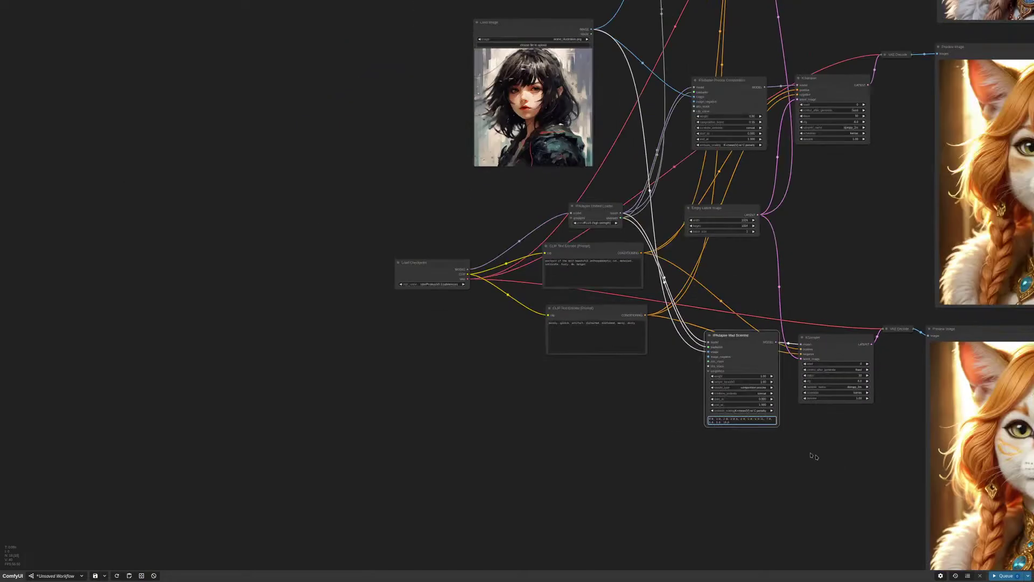
scroll(832, 259, "up", 5)
scroll(713, 542, "up", 10)
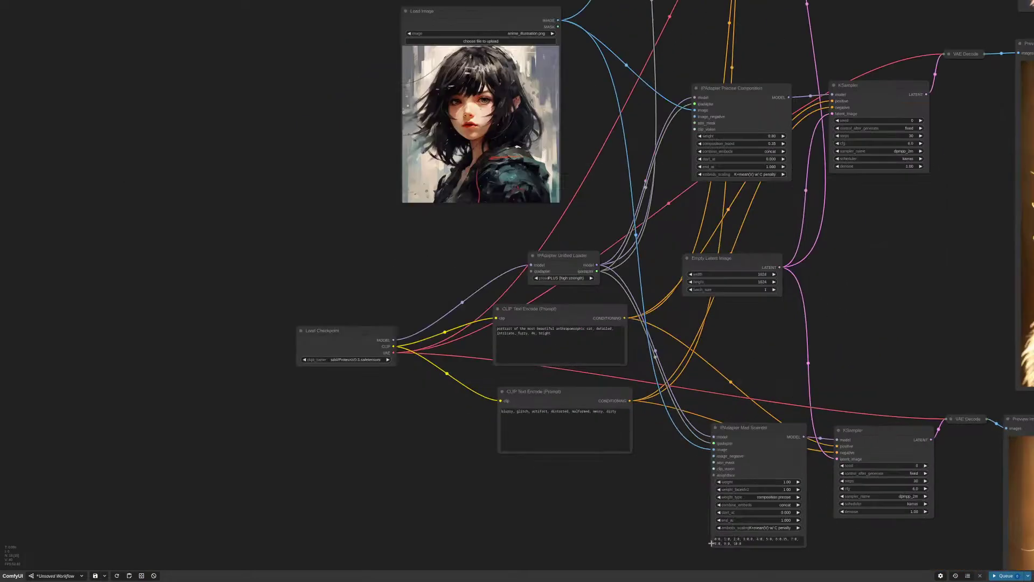
scroll(713, 543, "down", 10)
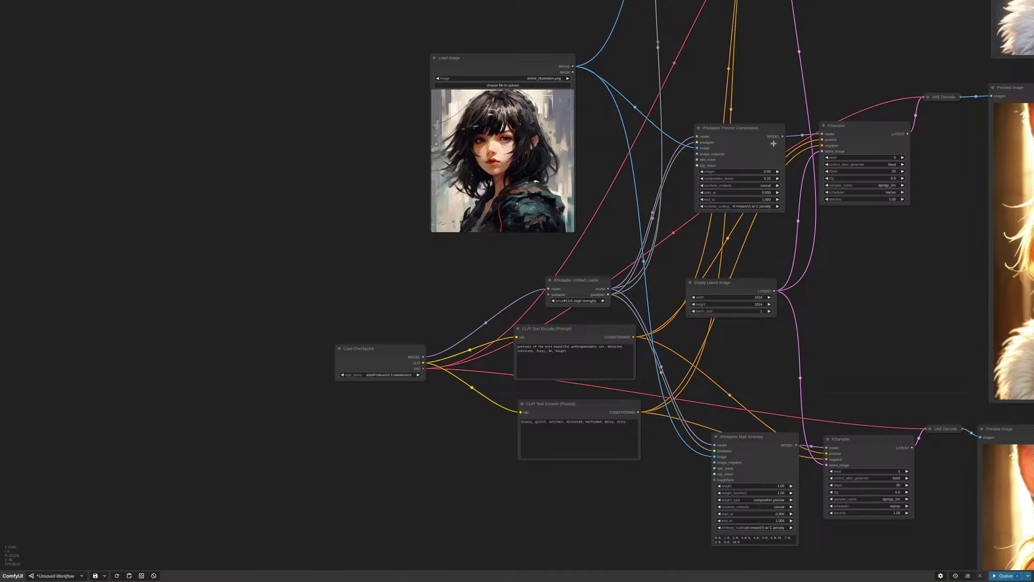
scroll(773, 143, "up", 8)
scroll(808, 235, "up", 3)
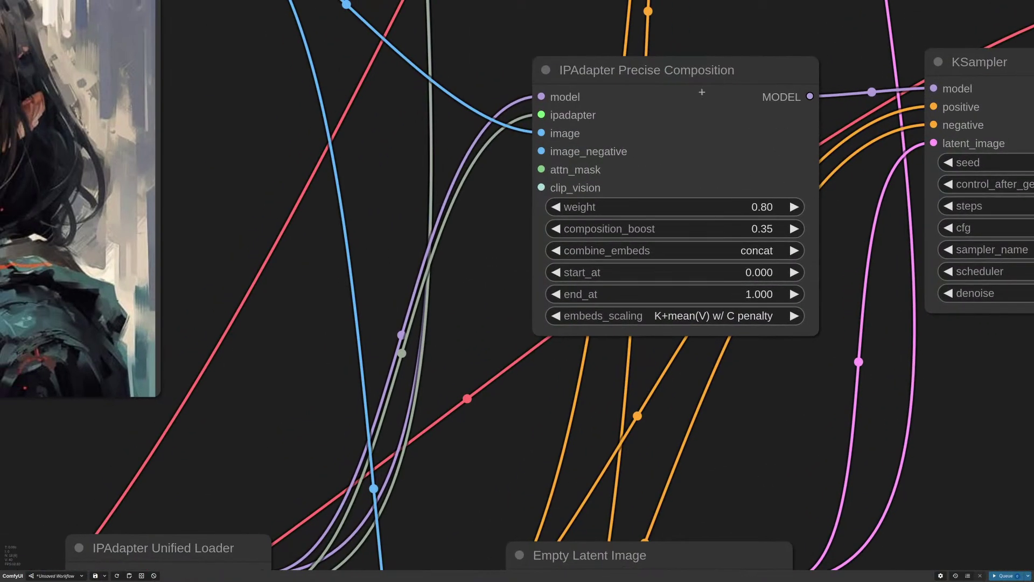
left_click(687, 72)
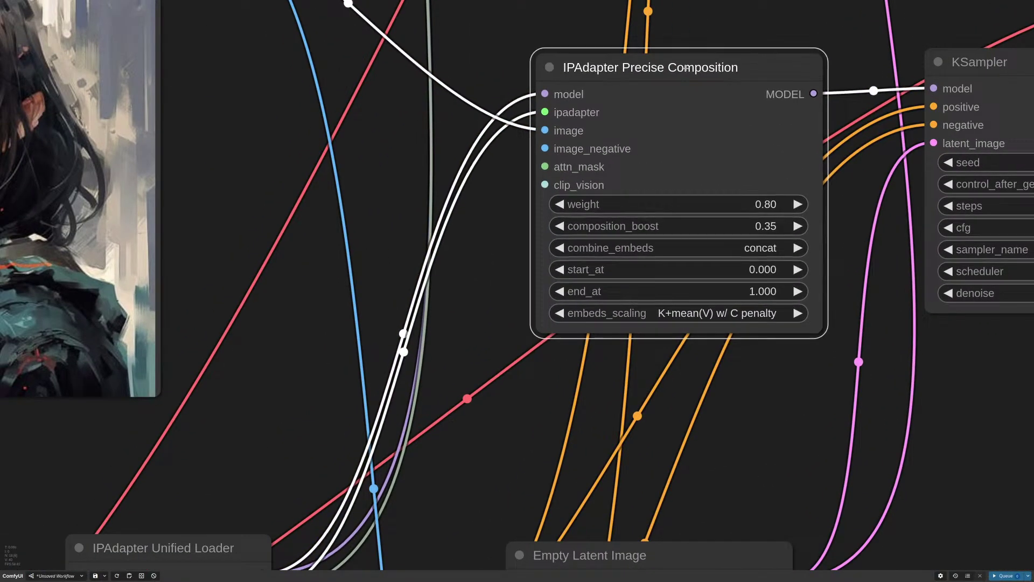
scroll(863, 220, "up", 2)
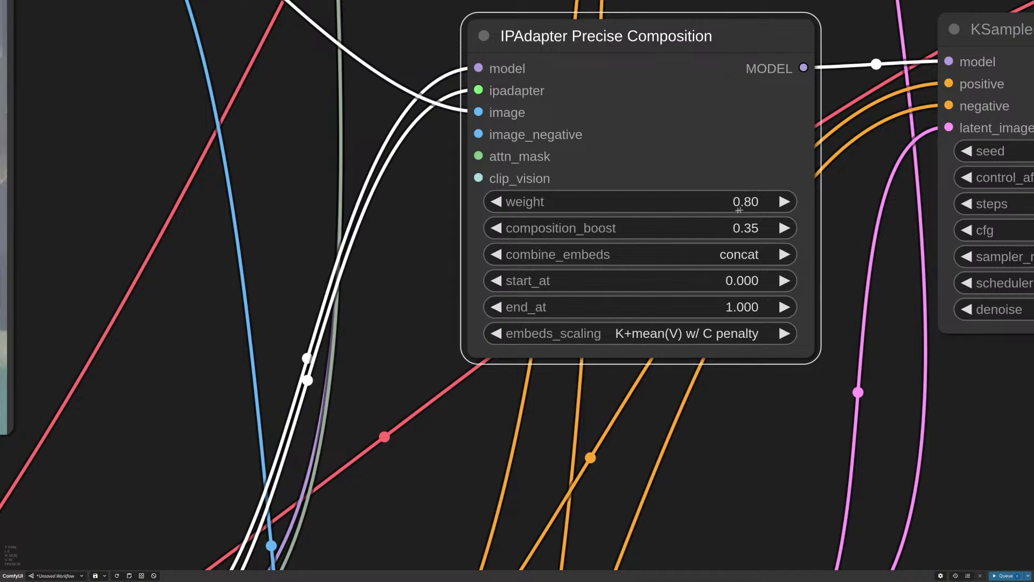
Highlight the layer 3 entry in the IPAdapter Mad Scientist layer weights to compare it with the Precise Composition weight
scroll(852, 280, "down", 8)
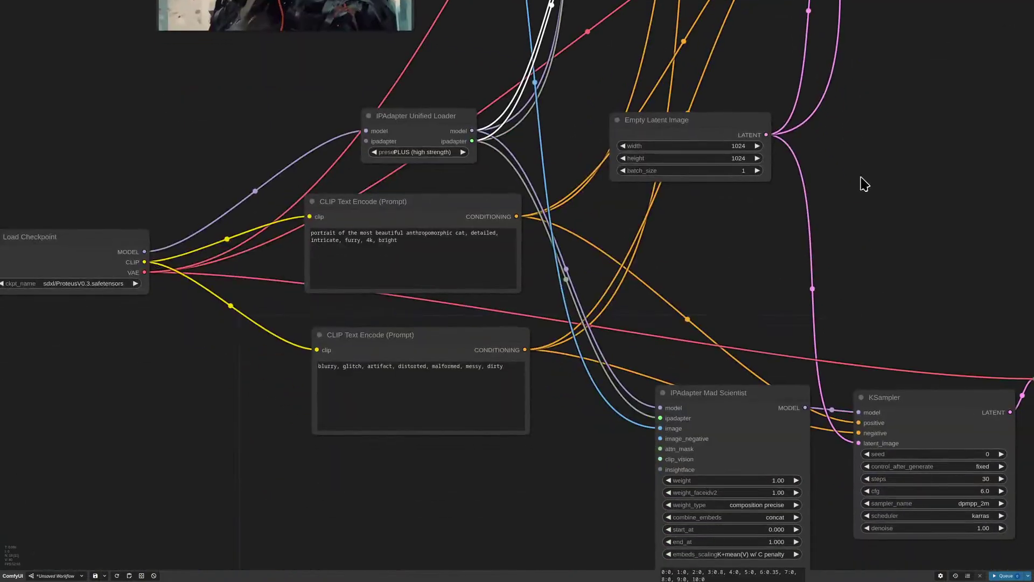
scroll(863, 184, "down", 5)
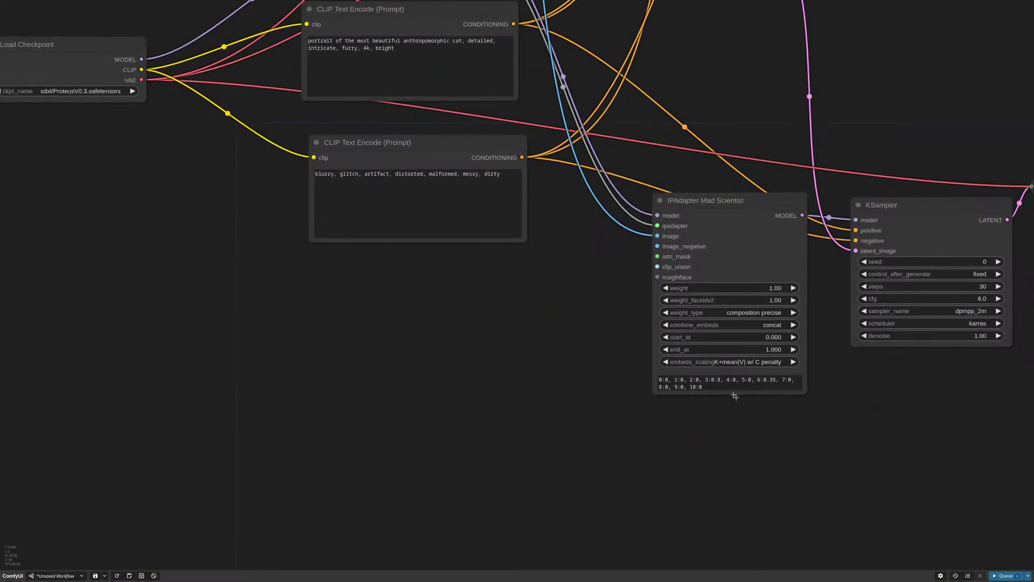
scroll(735, 392, "up", 10)
left_click_drag(652, 345, 695, 340)
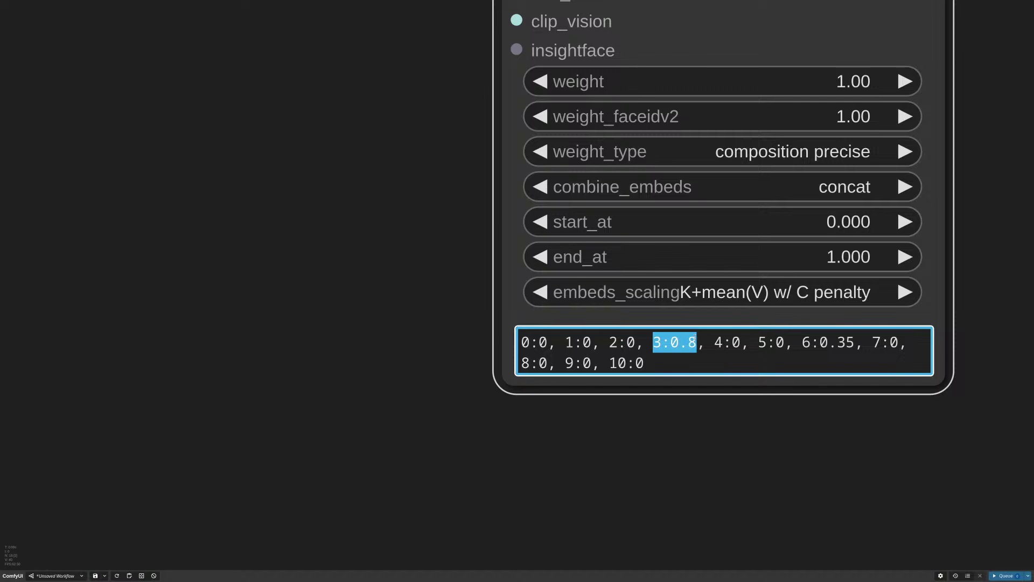
Enter 0.35 as the composition boost of the IPAdapter Precise Composition node
scroll(452, 291, "down", 10)
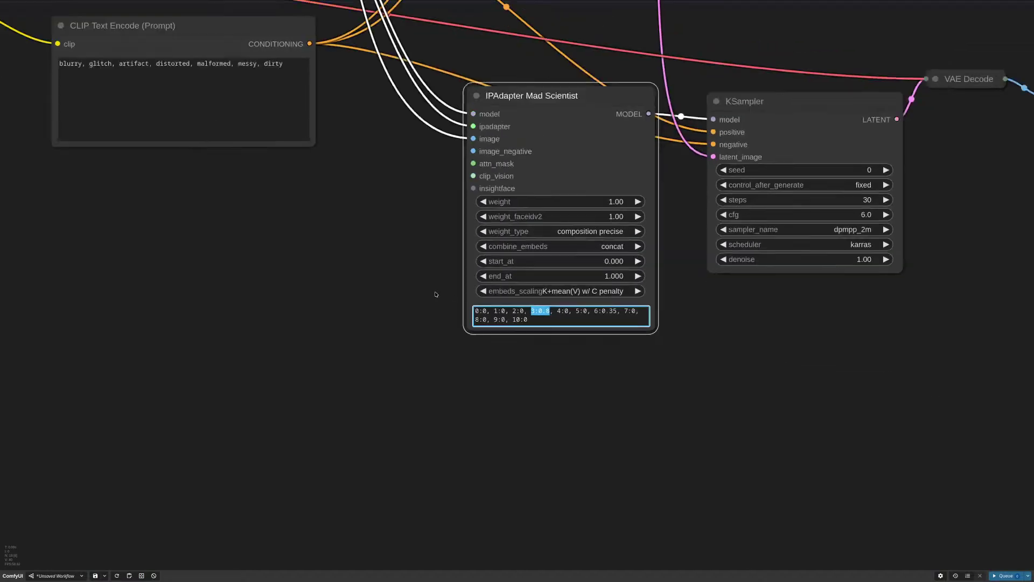
left_click_drag(563, 101, 663, 467)
scroll(599, 180, "up", 5)
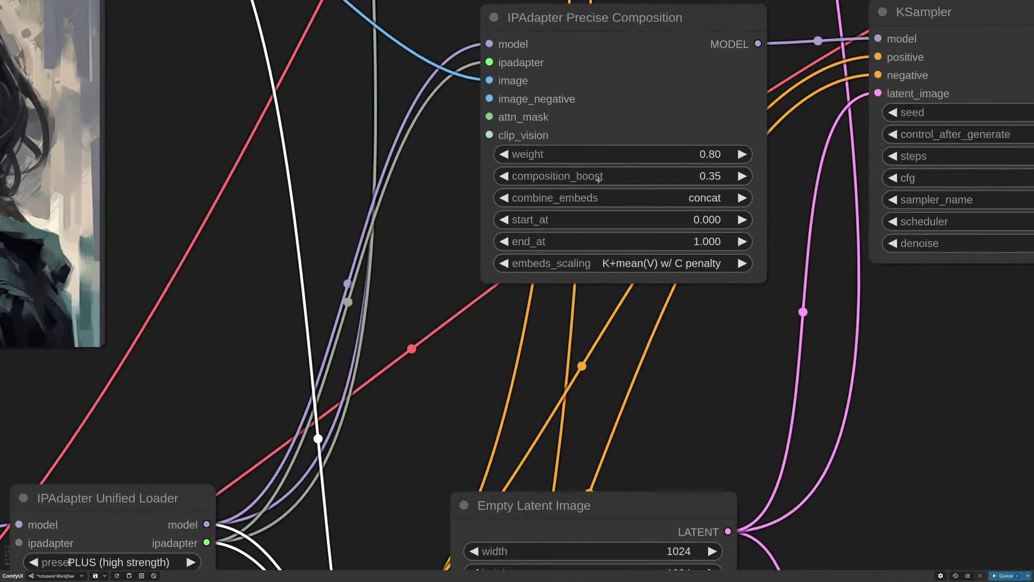
left_click(709, 180)
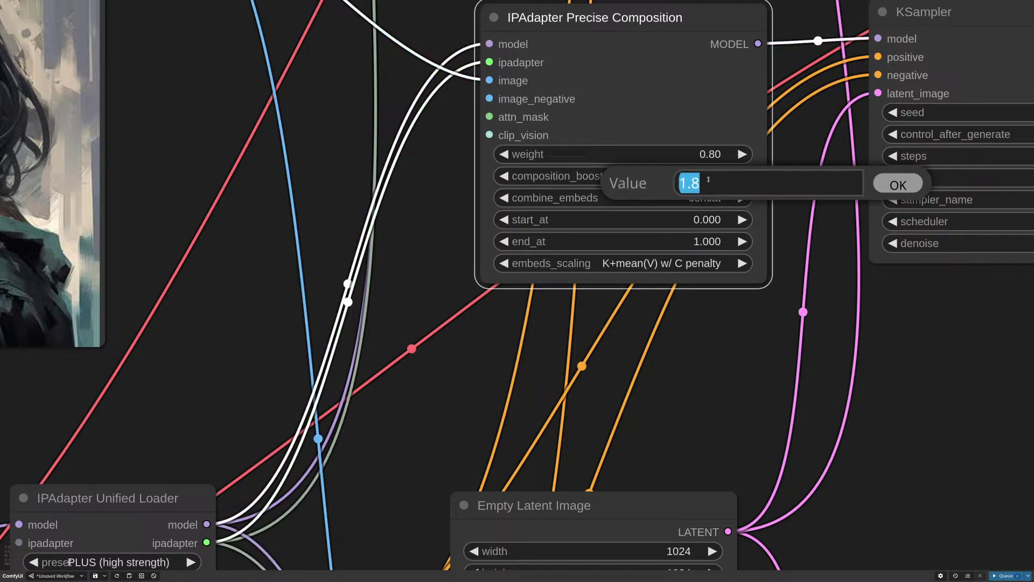
type(".35")
key("Return")
Set the layer 6 weight of the IPAdapter Mad Scientist node to 0.25
scroll(762, 329, "down", 5)
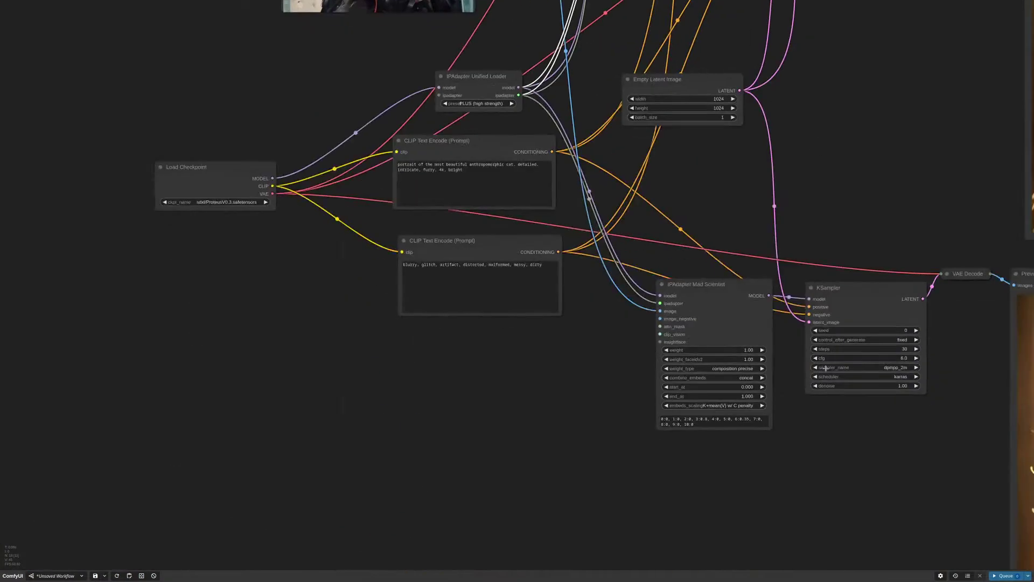
scroll(781, 427, "up", 10)
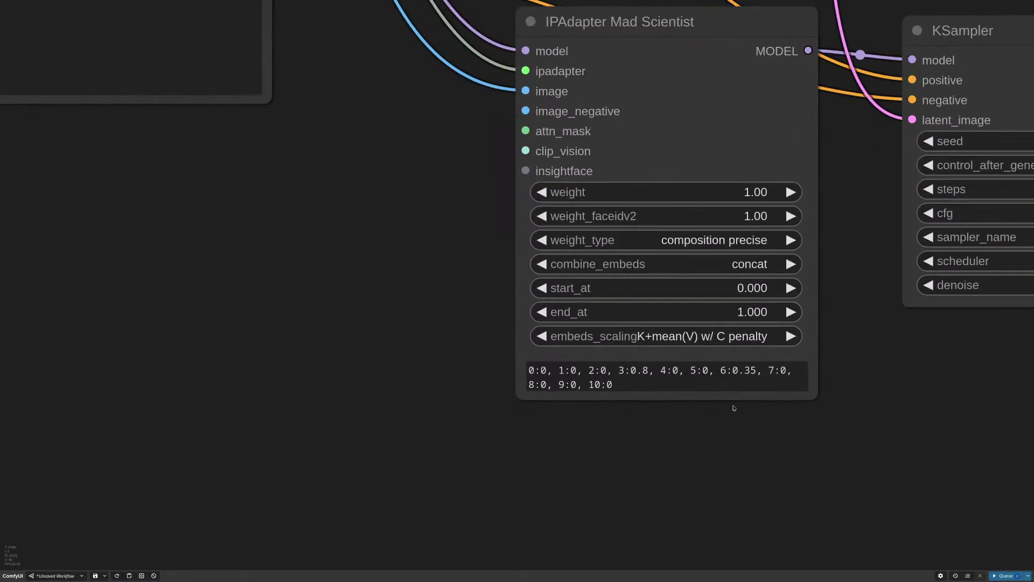
scroll(734, 408, "up", 4)
left_click(708, 353)
key("shift+Right")
key("shift+Right")
key("shift+Right")
key("shift+Right")
key("shift+Right")
key("shift+Right")
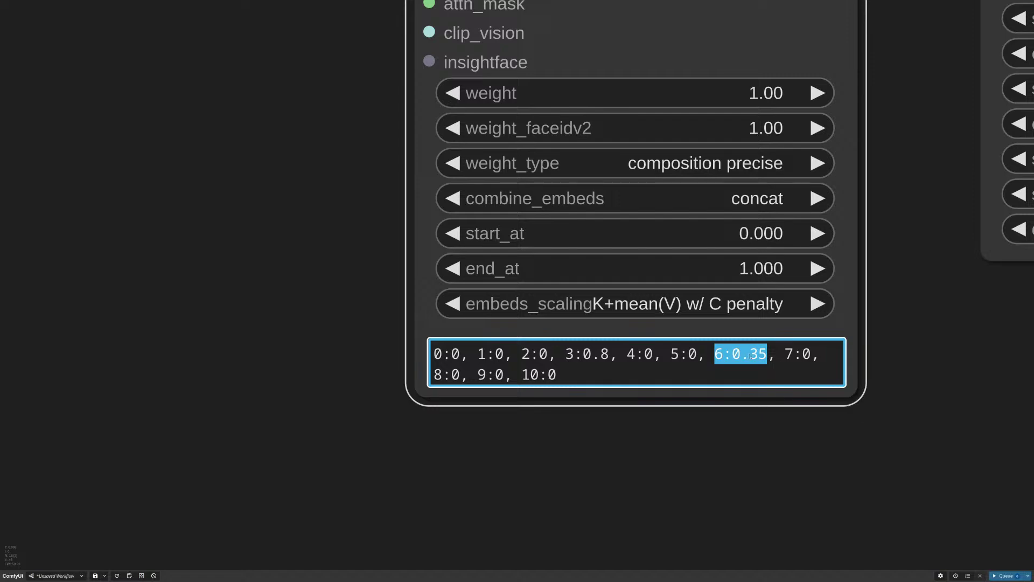
left_click(760, 354)
key("BackSpace")
type("2")
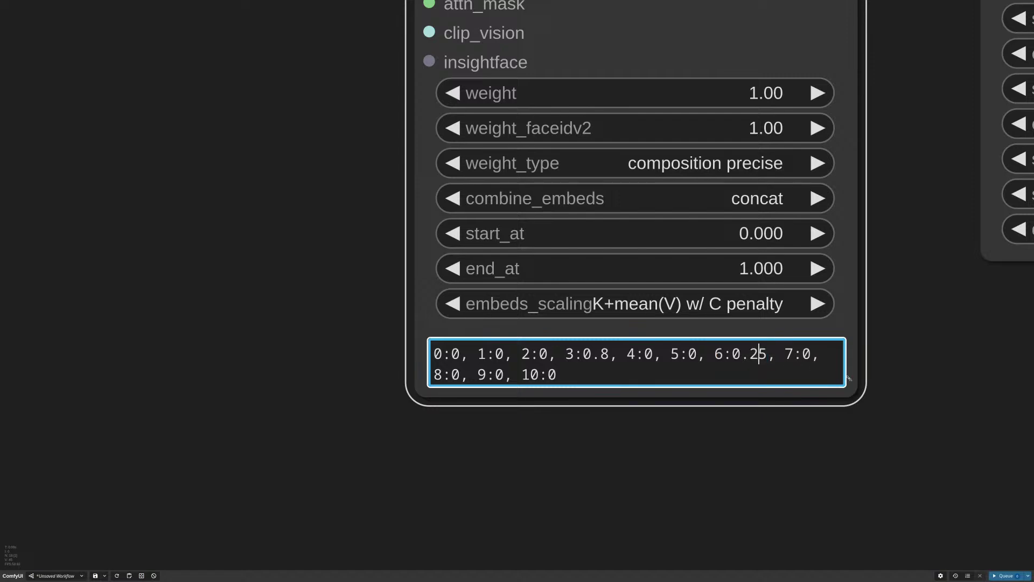
Queue the workflow with the changed layer weights and view the regenerated Mad Scientist preview image
scroll(892, 335, "down", 10)
scroll(762, 499, "right", 6)
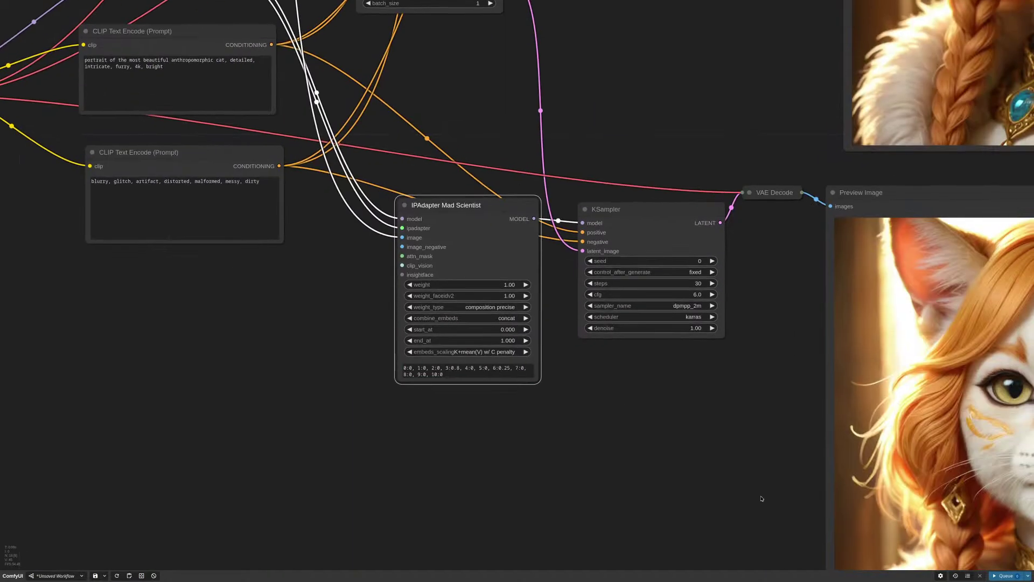
left_click(1005, 574)
scroll(489, 362, "right", 5)
scroll(489, 363, "down", 2)
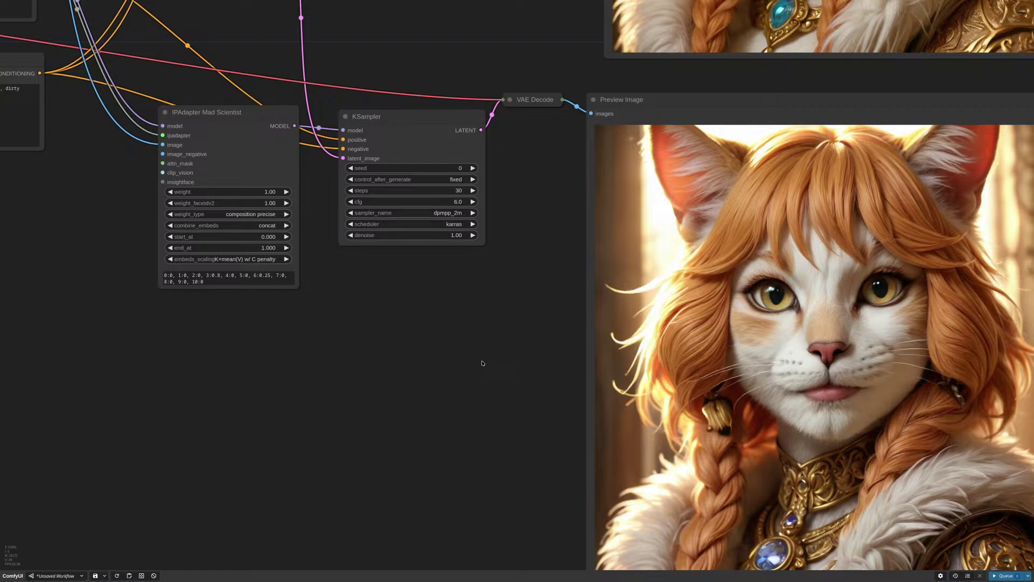
Set the layer 6 weight of the IPAdapter Mad Scientist node to 0
left_click_drag(221, 275, 459, 298)
scroll(463, 303, "up", 9)
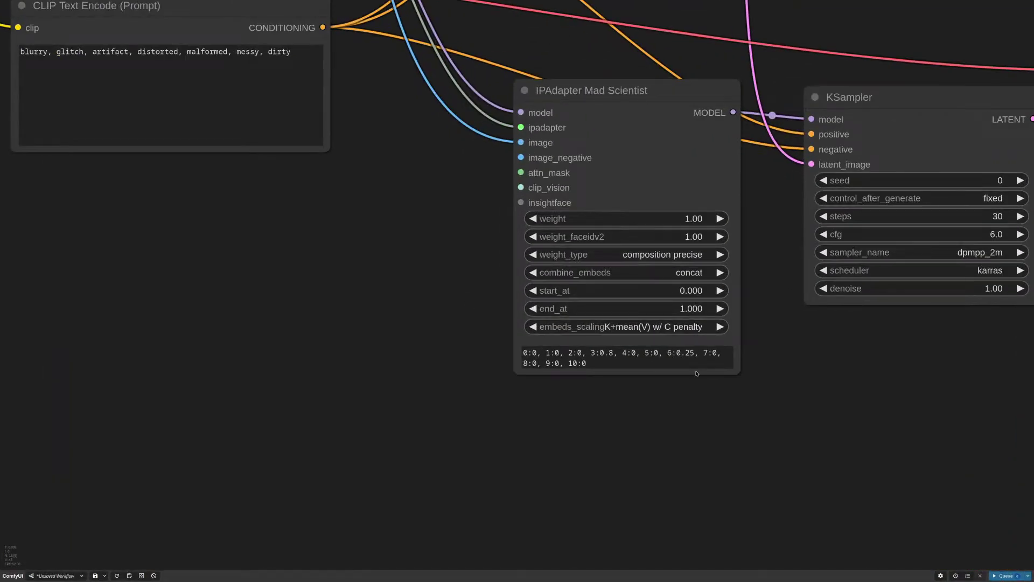
left_click(690, 353)
key("BackSpace")
key("BackSpace")
key("BackSpace")
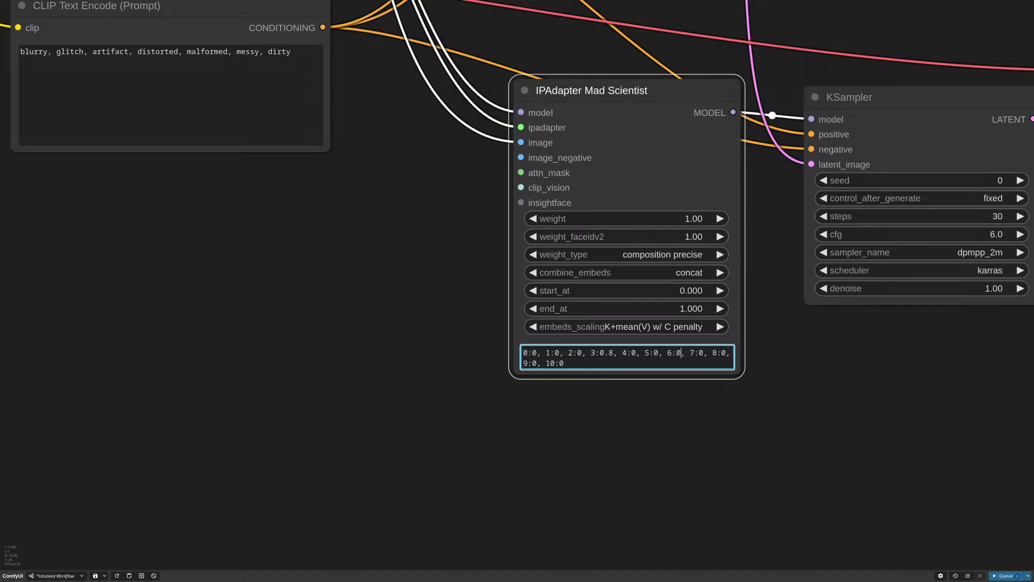
Queue the workflow again and bring all three preview images into view, nudging the uppermost preview node slightly
scroll(792, 370, "down", 5)
scroll(792, 370, "down", 2)
left_click_drag(968, 472, 720, 410)
key("ctrl+Return")
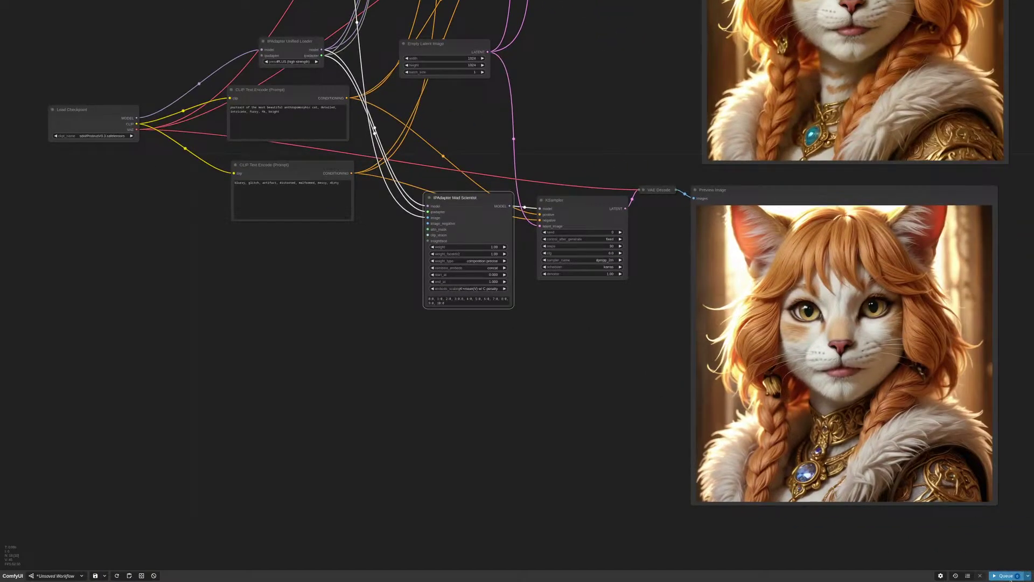
scroll(606, 348, "down", 4)
left_click_drag(605, 164, 489, 273)
scroll(489, 273, "down", 3)
left_click_drag(732, 219, 767, 254)
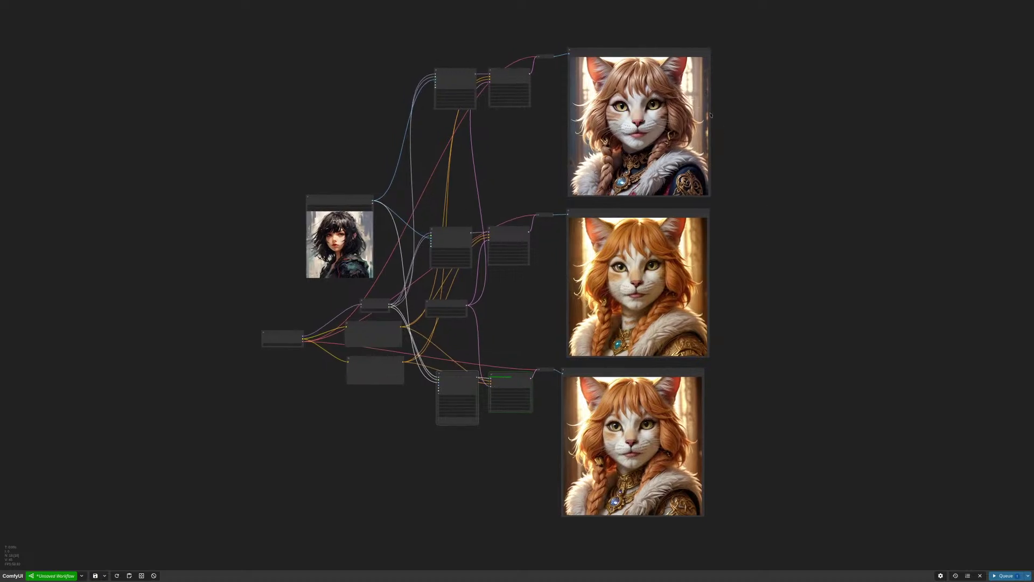
left_click(624, 53)
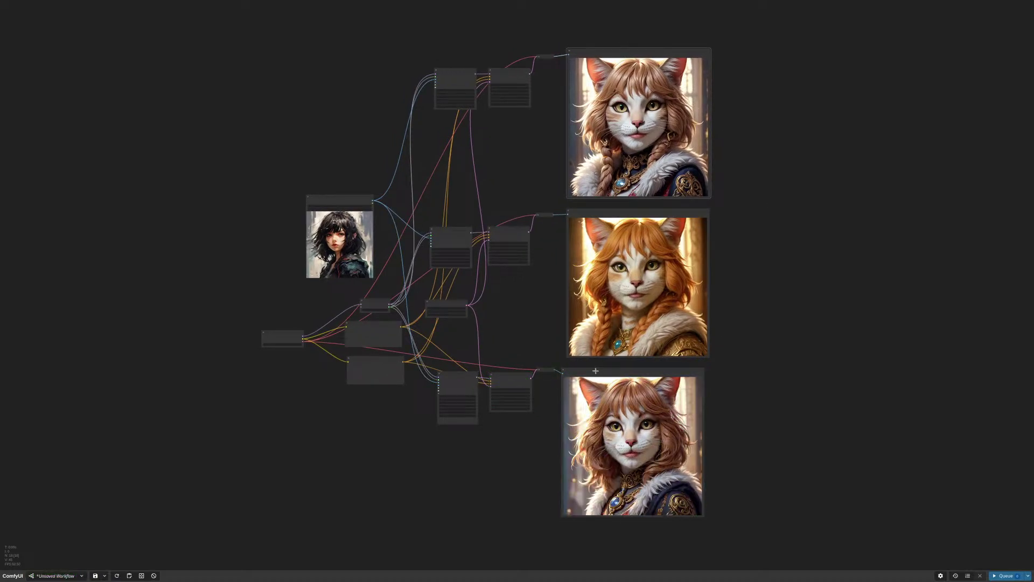
Place the Mad Scientist Preview Image node beside the IPAdapter Advanced preview for a side-by-side comparison
left_click_drag(596, 370, 749, 54)
scroll(743, 81, "up", 3)
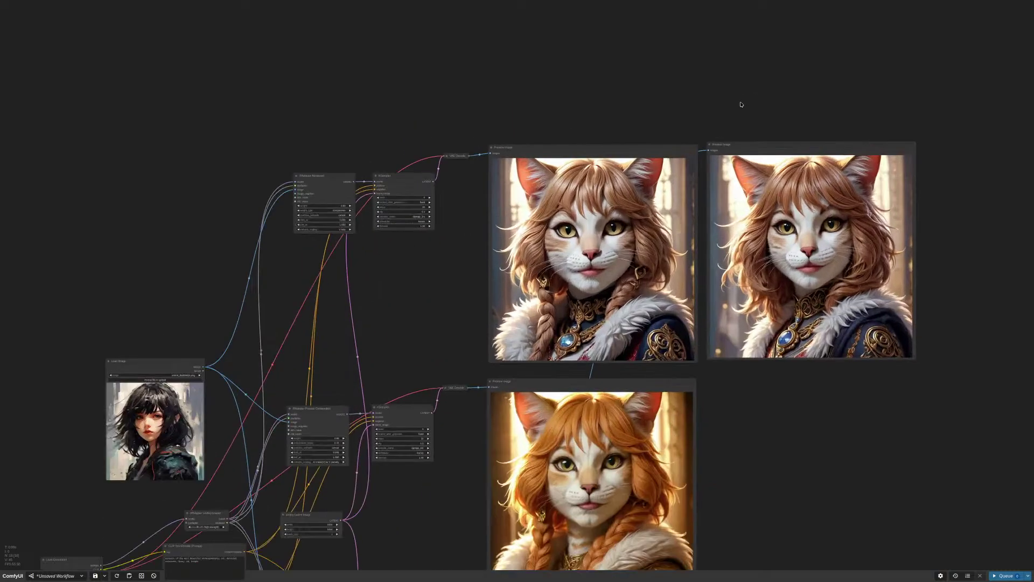
scroll(741, 104, "up", 2)
left_click_drag(358, 329, 511, 298)
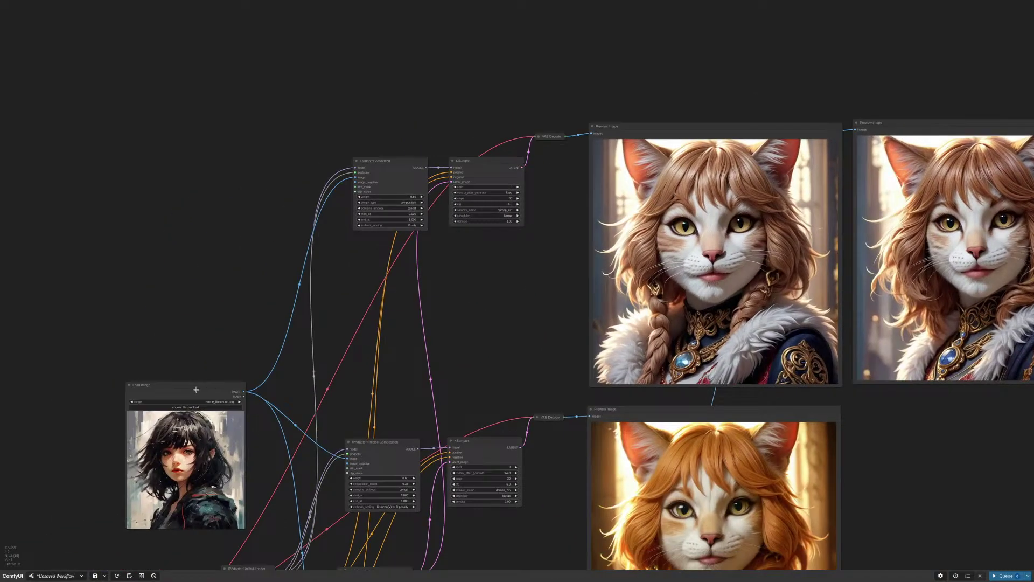
Move the Load Image node with the reference illustration next to the IPAdapter Advanced preview for comparison
left_click_drag(196, 390, 481, 234)
left_click_drag(559, 178, 642, 166)
scroll(638, 274, "up", 4)
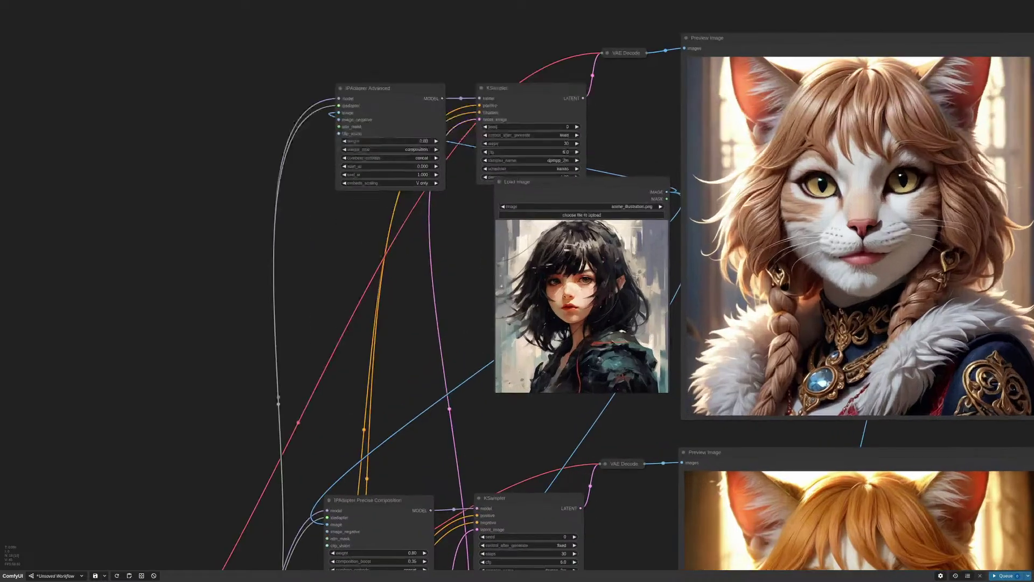
Shift the Load Image node slightly down, clear of the KSampler in the IPAdapter Advanced row
scroll(637, 276, "up", 1)
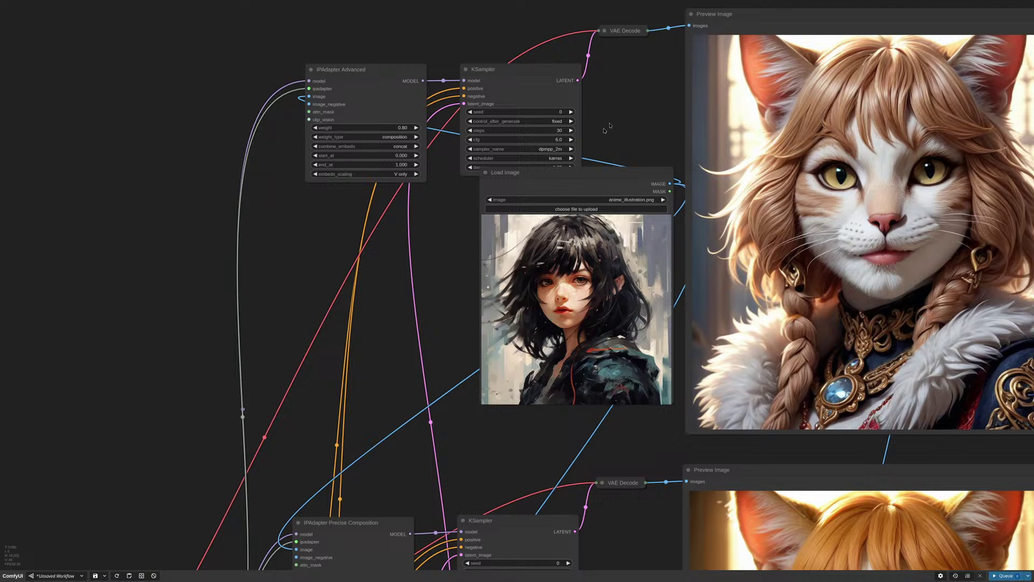
scroll(605, 129, "down", 1)
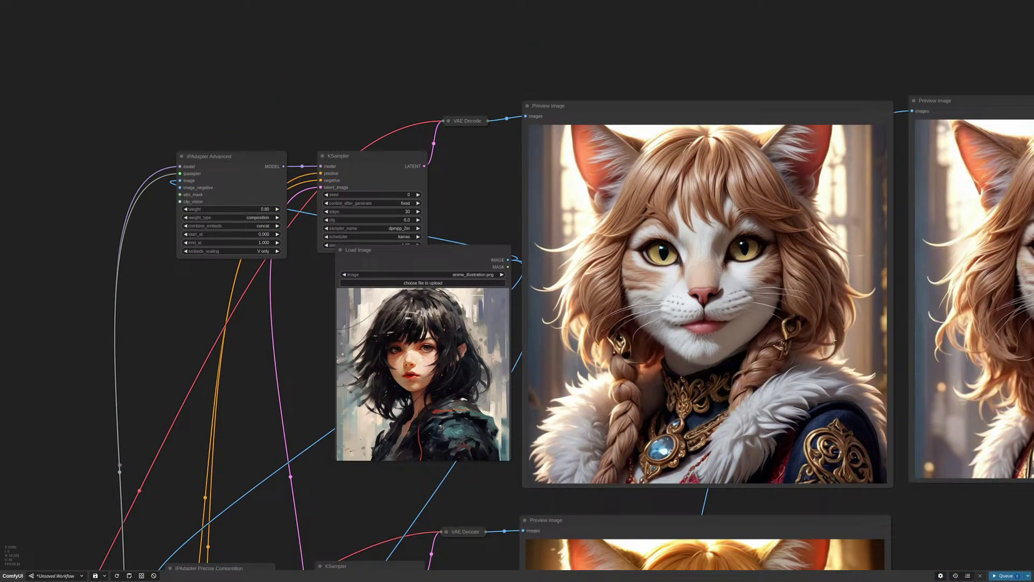
scroll(657, 285, "down", 6)
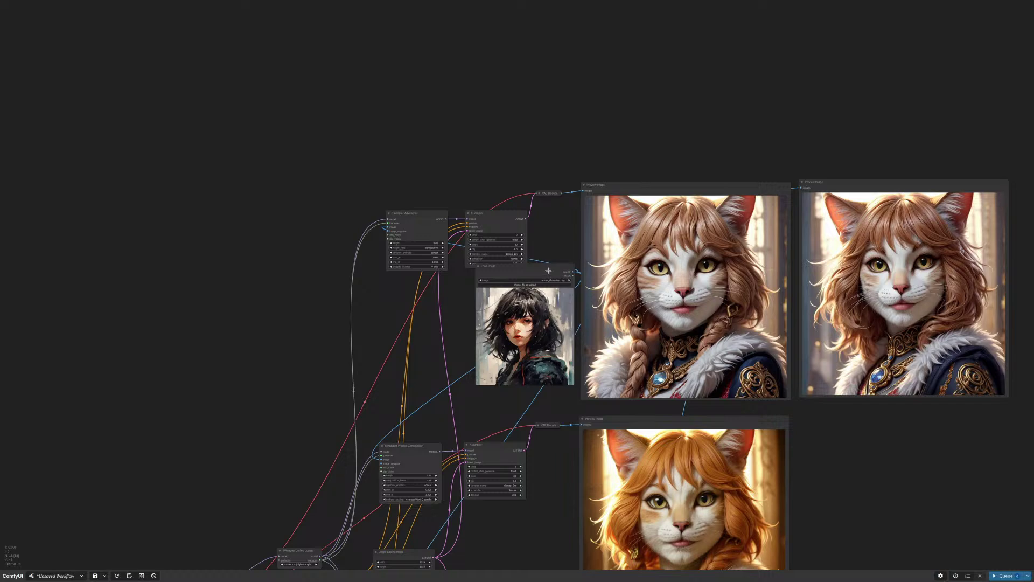
left_click_drag(548, 270, 541, 285)
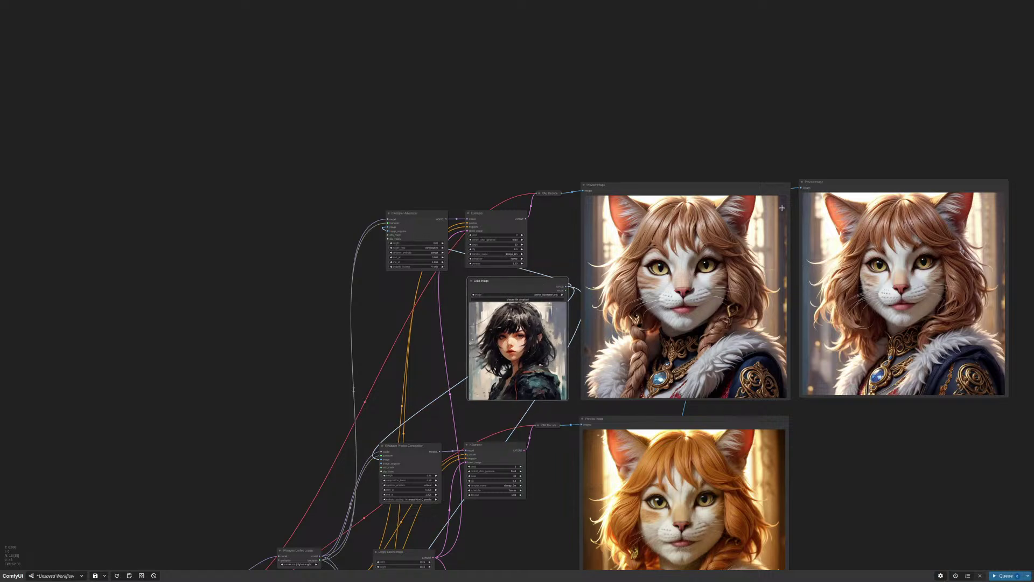
Move the Mad Scientist preview back below the Precise Composition preview, next to its own VAE Decode node
scroll(832, 317, "down", 2)
left_click_drag(824, 506, 808, 345)
scroll(679, 337, "up", 3)
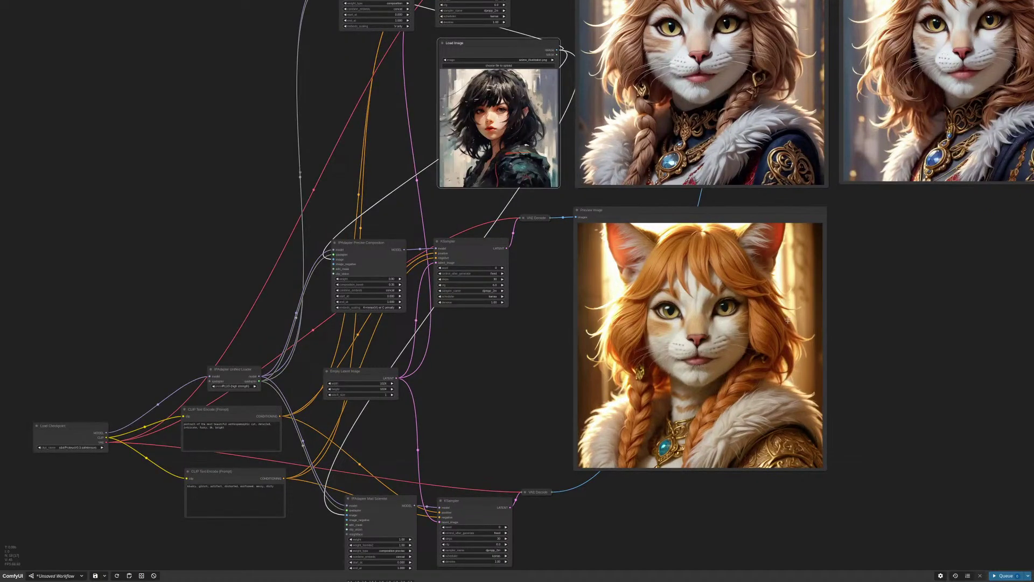
scroll(805, 285, "up", 2)
left_click_drag(515, 285, 563, 328)
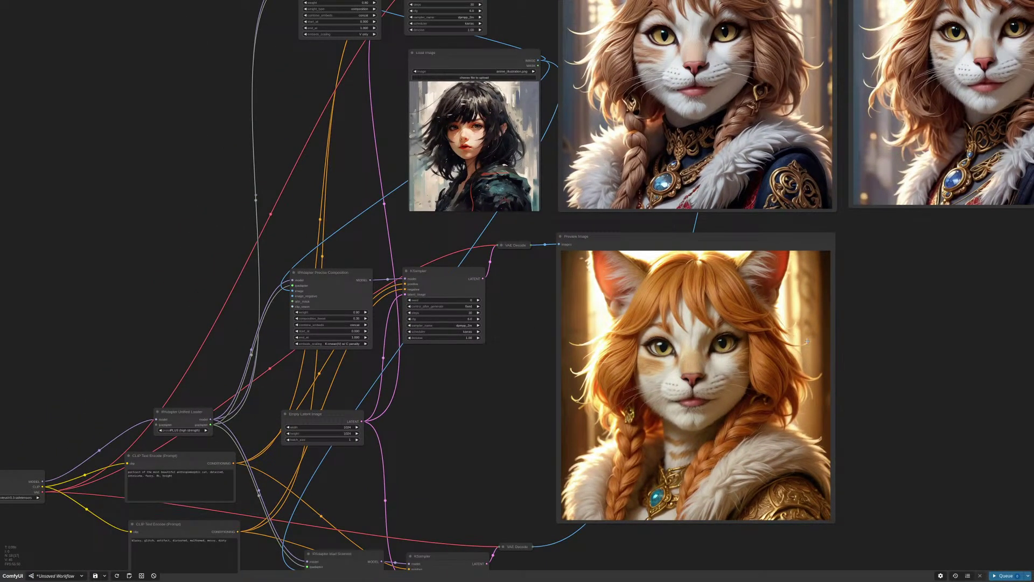
scroll(825, 345, "down", 6)
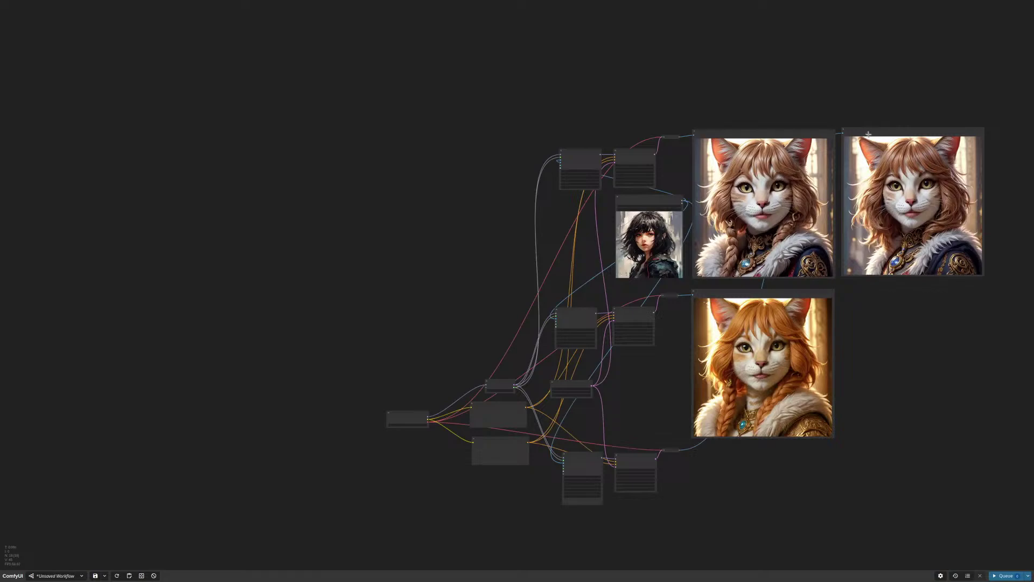
left_click_drag(869, 135, 699, 441)
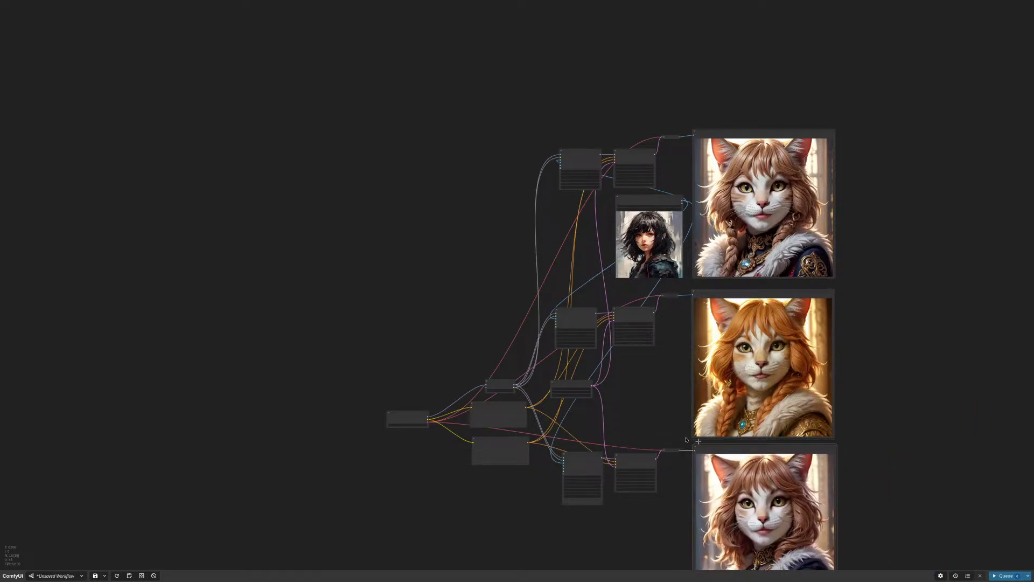
Check the weight and composition boost settings of the IPAdapter Precise Composition node
scroll(685, 440, "down", 3)
scroll(639, 408, "up", 2)
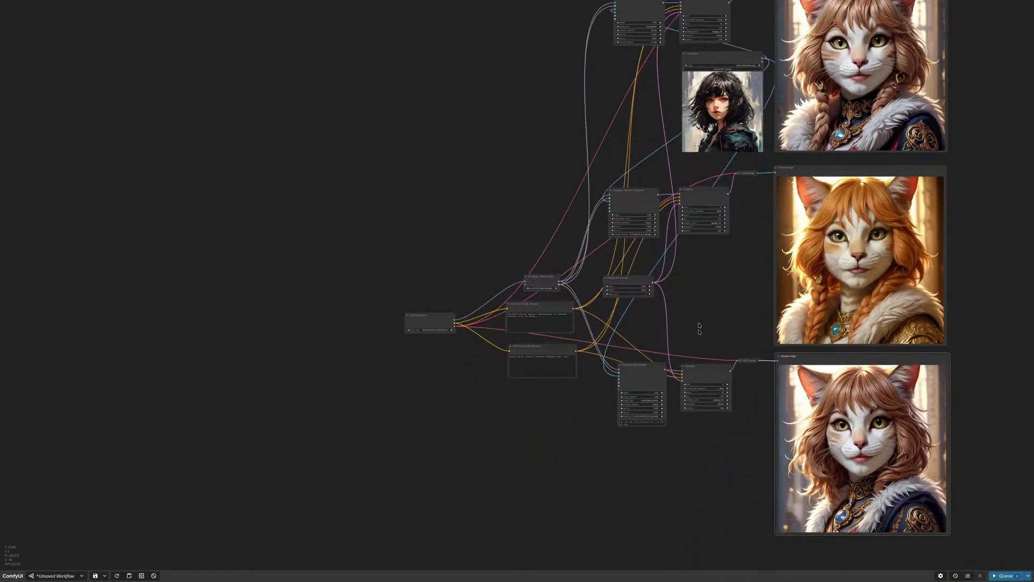
scroll(614, 190, "up", 5)
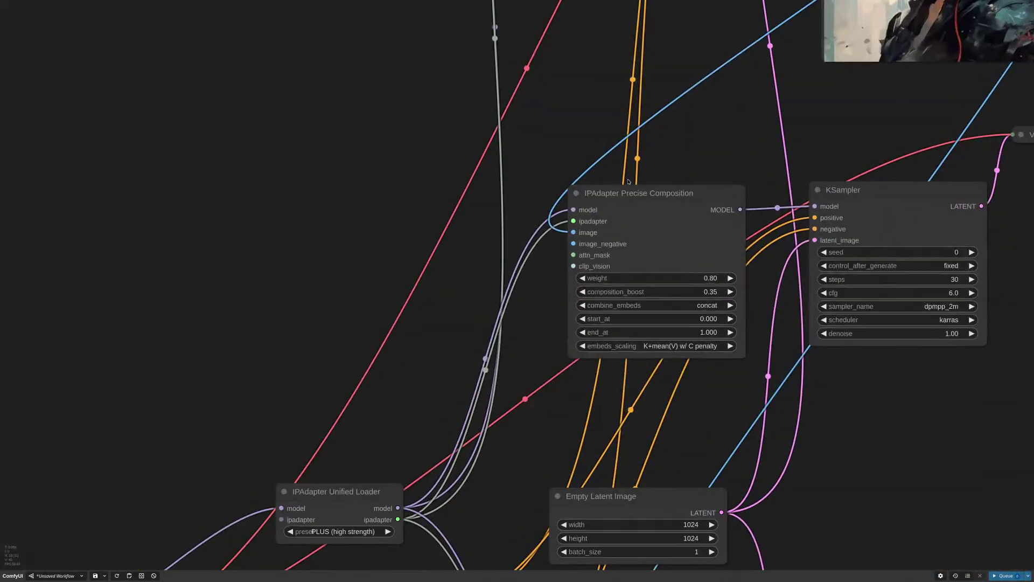
scroll(817, 502, "down", 1)
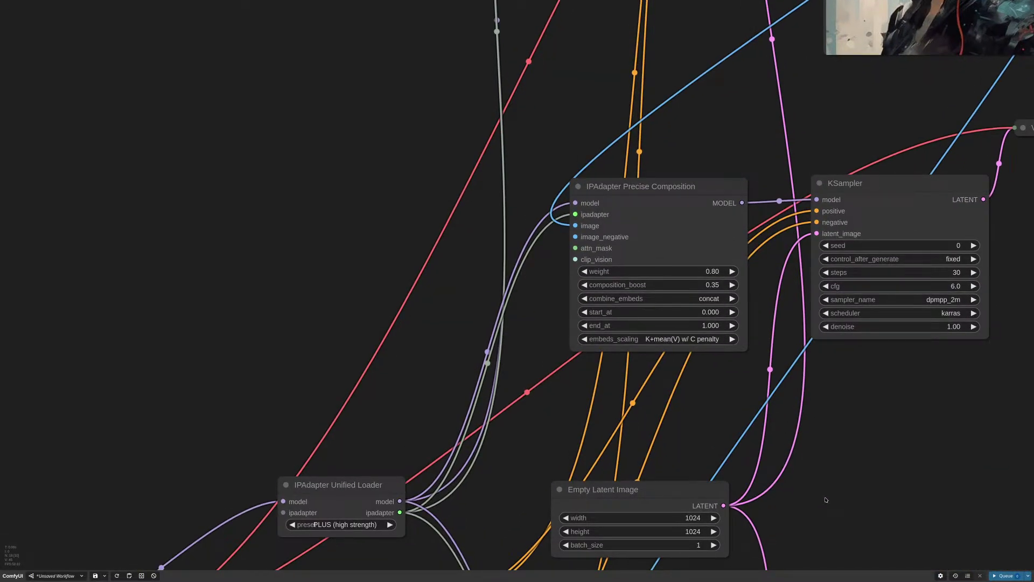
Set the layer 5 weight of the IPAdapter Mad Scientist node to 0.35
left_click_drag(826, 500, 840, 423)
scroll(840, 423, "down", 10)
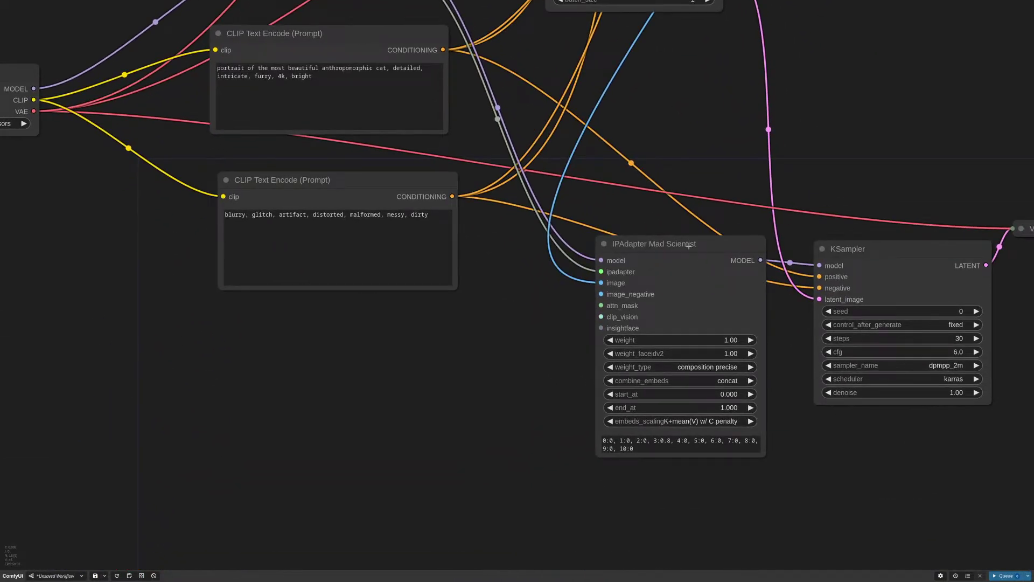
left_click(689, 246)
scroll(794, 361, "up", 6)
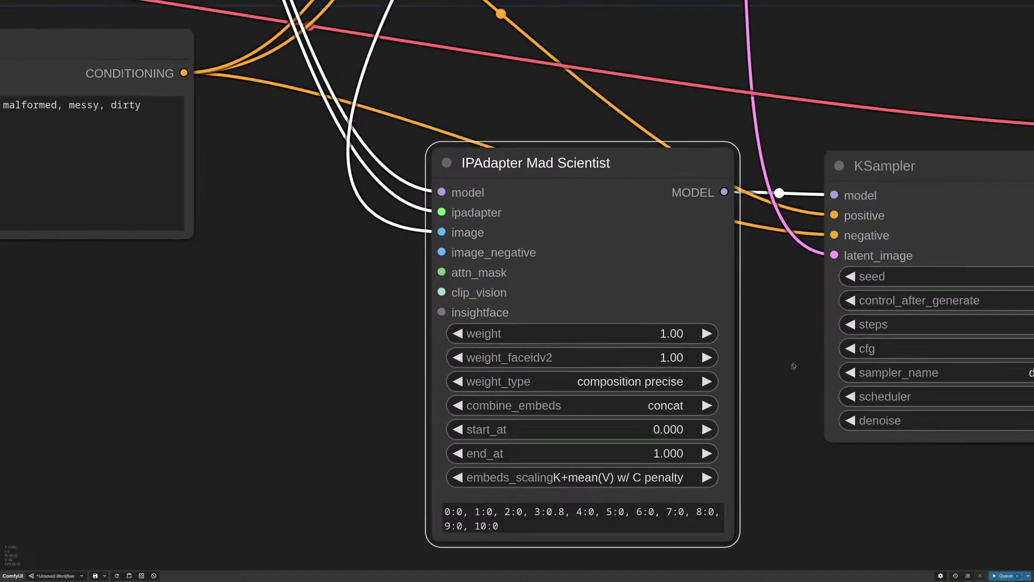
left_click_drag(793, 367, 899, 290)
left_click(682, 305)
left_click(700, 542)
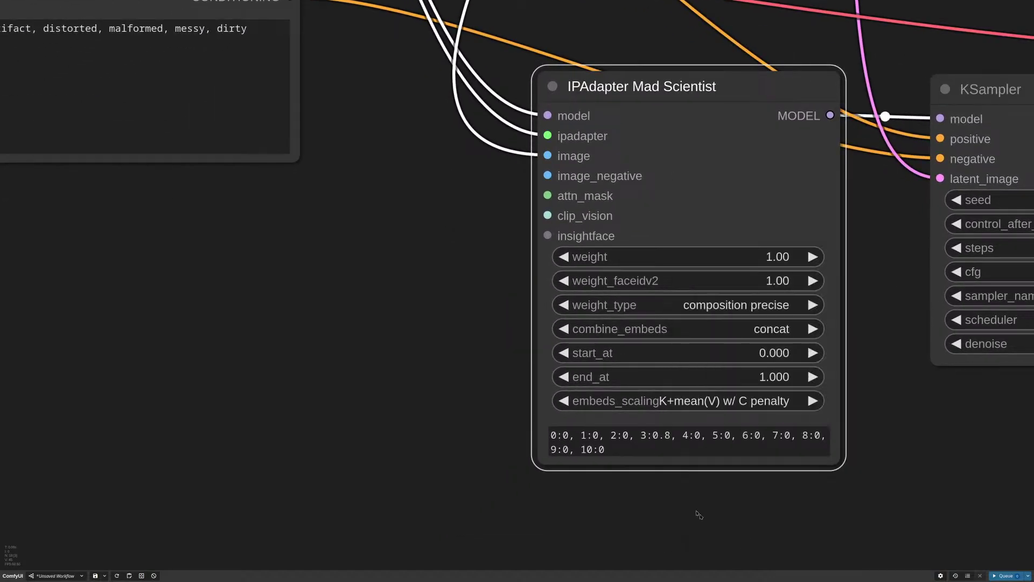
scroll(701, 484, "up", 5)
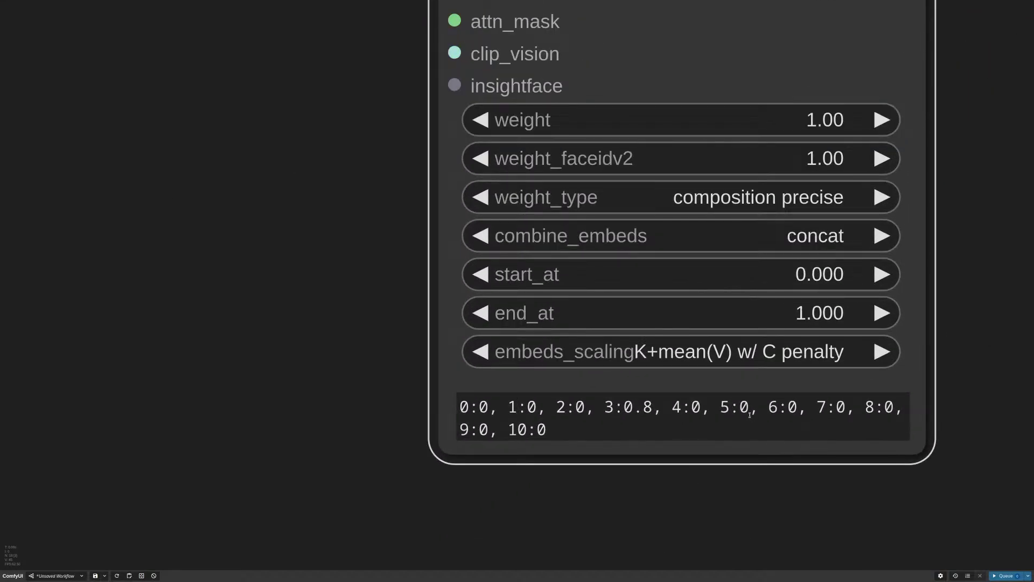
left_click(750, 411)
type(".2")
key("BackSpace")
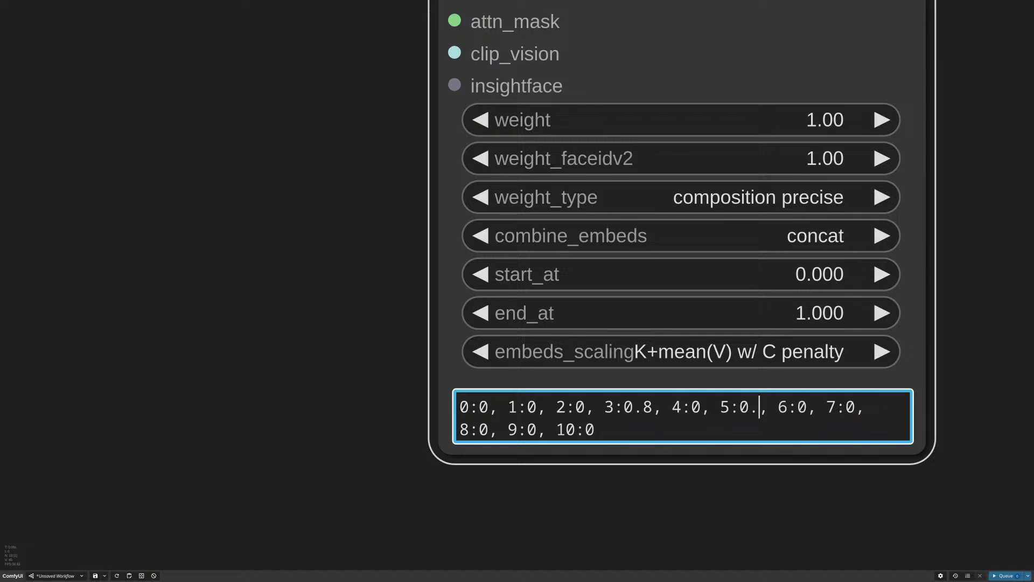
type("35, 6:0")
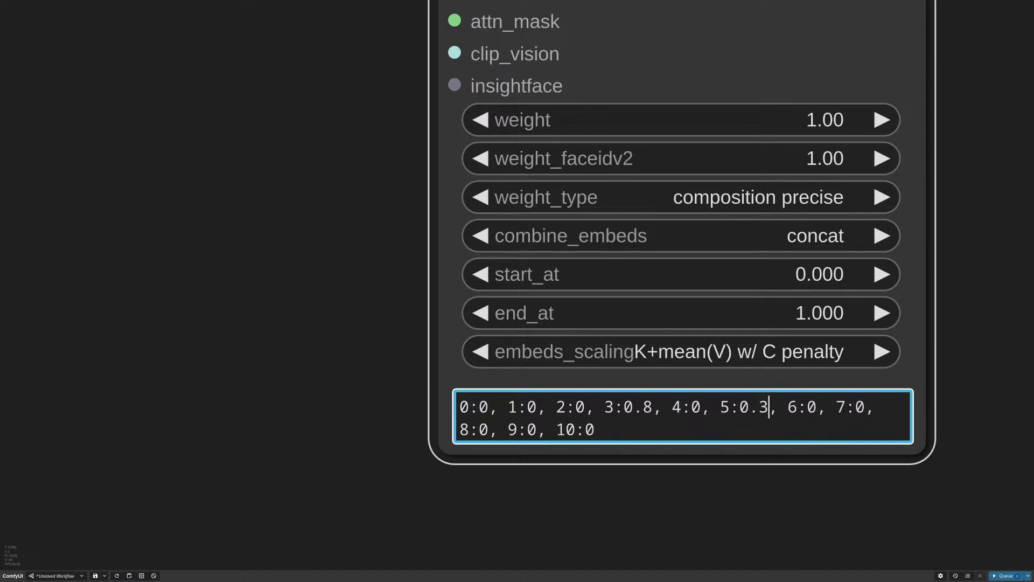
Set the layer 6 weight of the IPAdapter Mad Scientist node to 0.35
type(".35")
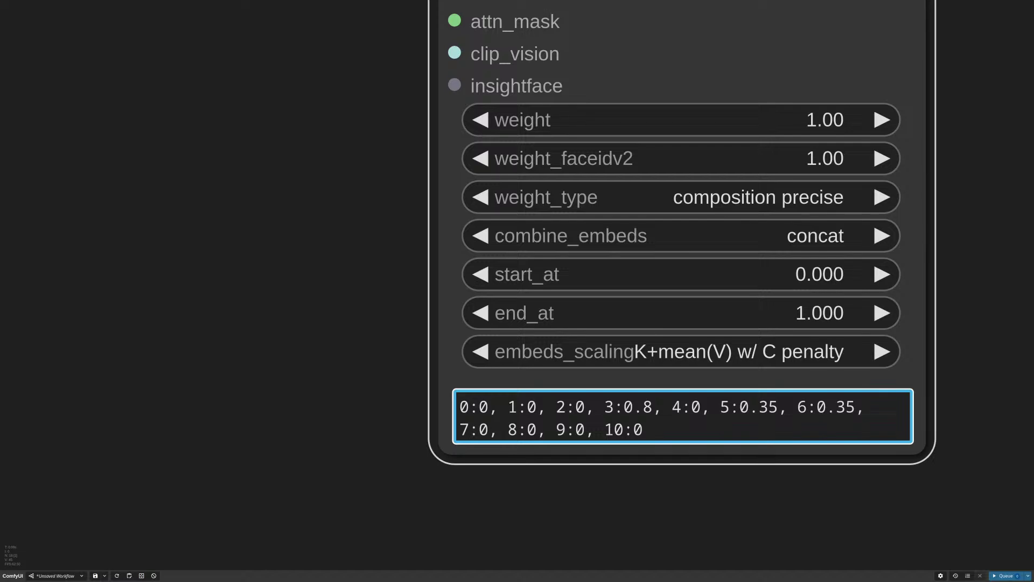
key("Right")
key("Right")
key("Right")
key("Right")
type(".35")
Queue the workflow with the new layer weights and bring the Precise Composition and Mad Scientist previews into view together
scroll(844, 536, "down", 20)
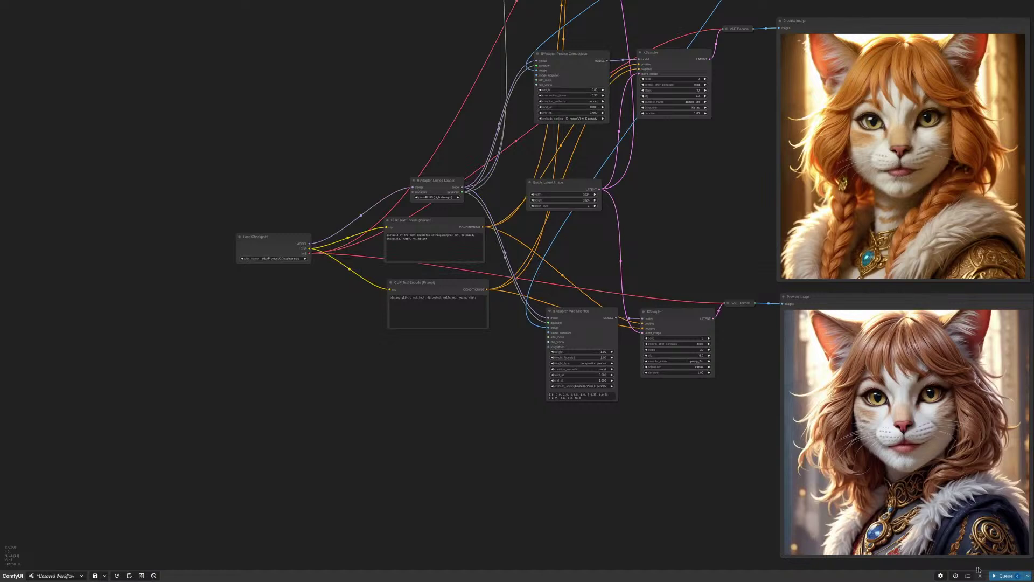
left_click(1005, 575)
left_click_drag(698, 477, 592, 402)
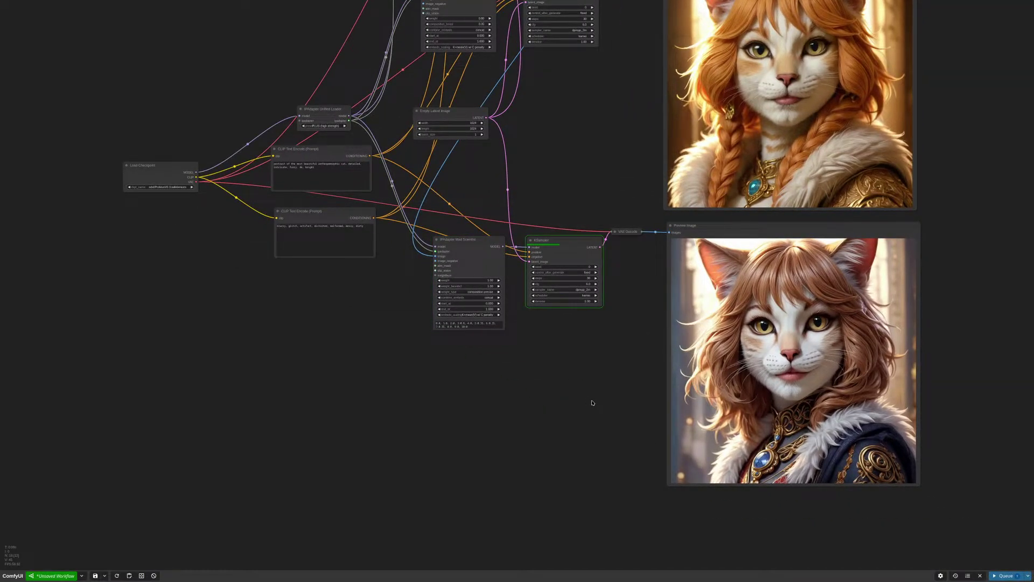
scroll(598, 403, "down", 3)
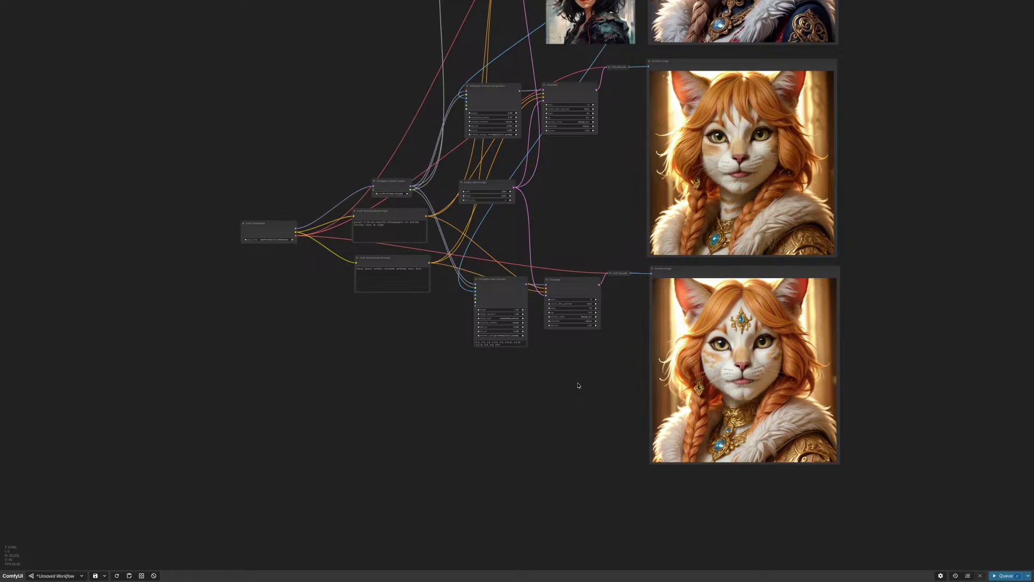
Move the Load Image node with the reference illustration back to the input side of the IPAdapter Advanced node
scroll(611, 363, "down", 2)
left_click_drag(551, 208, 641, 371)
left_click_drag(642, 152, 421, 202)
left_click_drag(503, 188, 596, 134)
scroll(528, 91, "up", 8)
left_click_drag(463, 199, 475, 164)
Add an IPAdapter Precise Style Transfer node and place it below the IPAdapter Advanced node
left_click(689, 313)
double_click(689, 313)
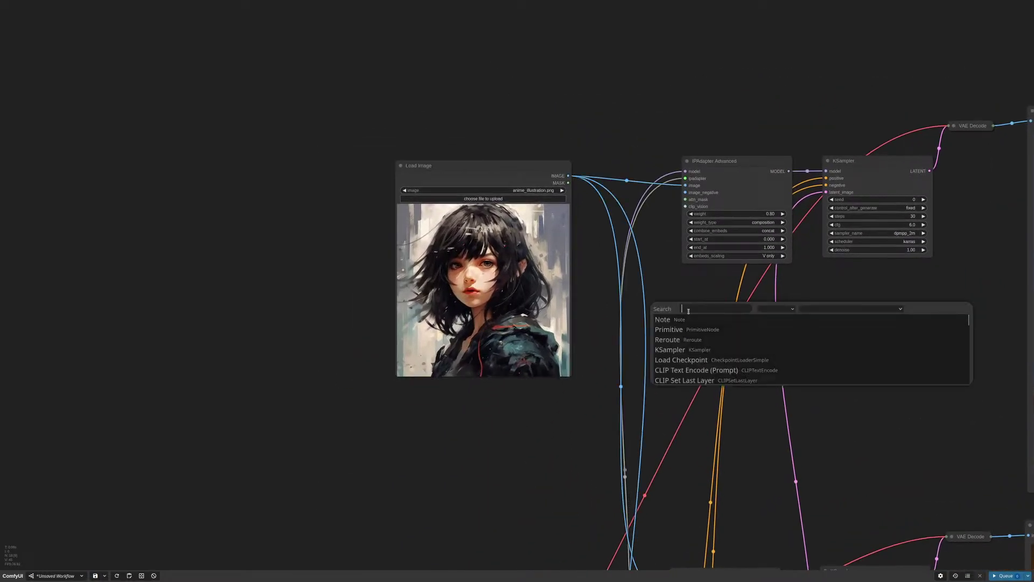
type("precise")
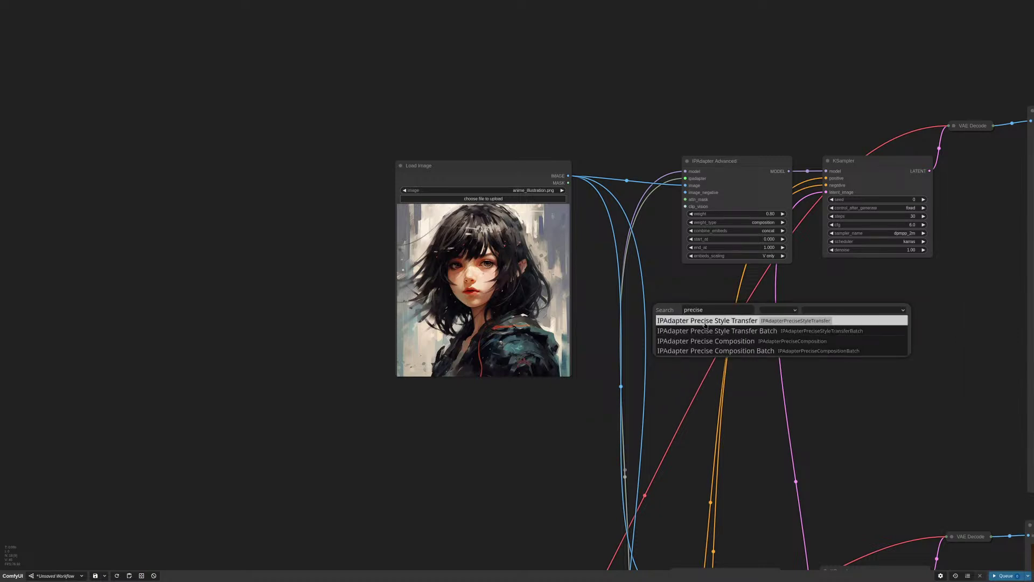
left_click(673, 320)
left_click_drag(733, 312, 728, 297)
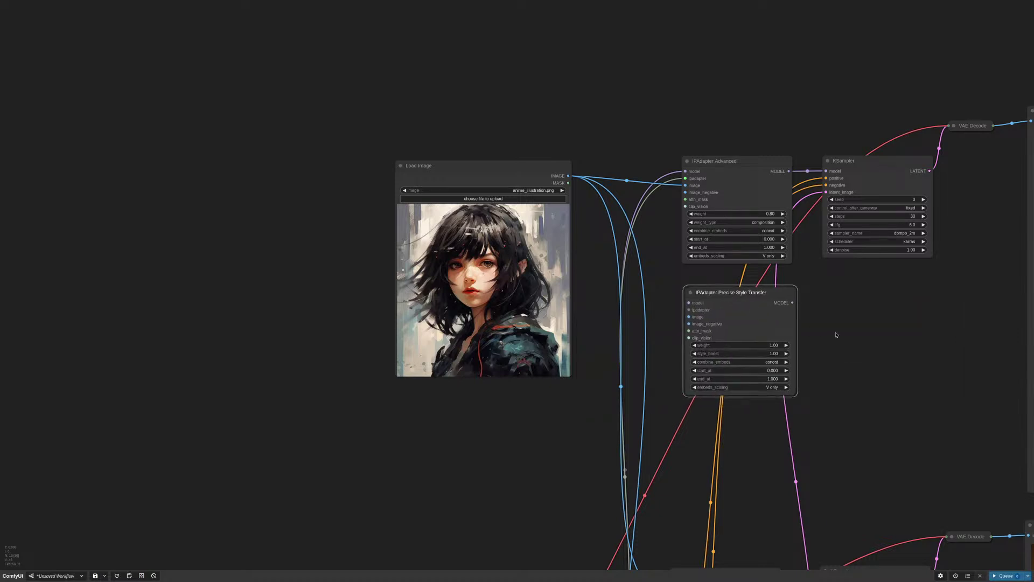
Place the IPAdapter Precise Style Transfer node directly above IPAdapter Precise Composition to compare their settings, nudging the latter slightly down
scroll(803, 308, "up", 3)
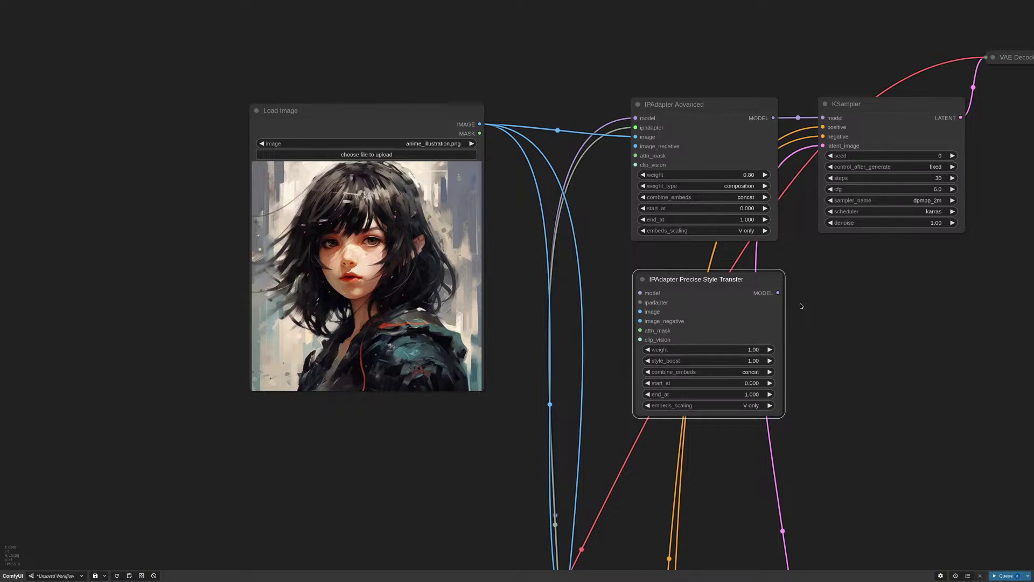
scroll(698, 291, "up", 2)
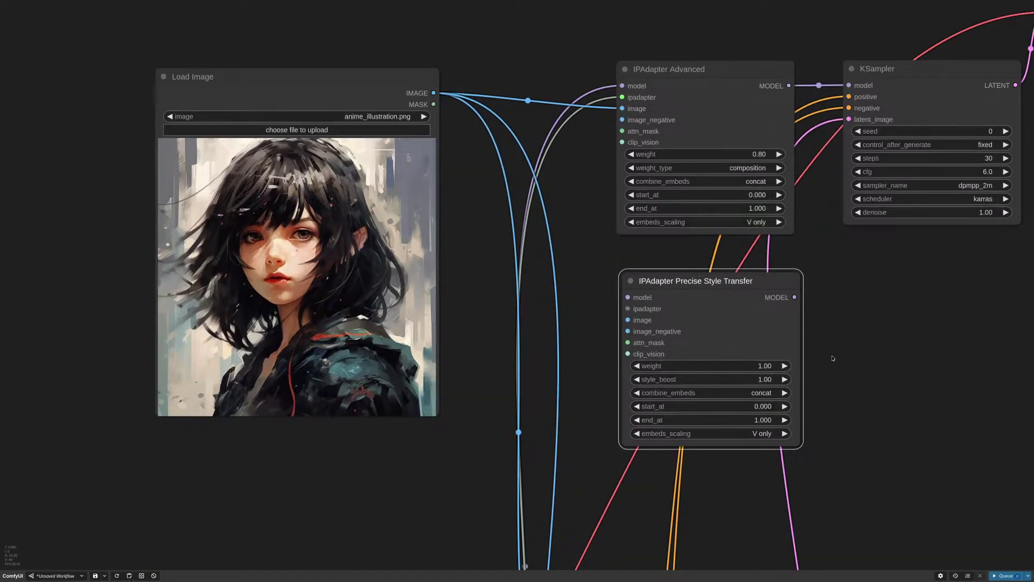
scroll(841, 337, "down", 5)
left_click_drag(765, 370, 693, 297)
scroll(800, 316, "up", 7)
left_click_drag(597, 184, 666, 126)
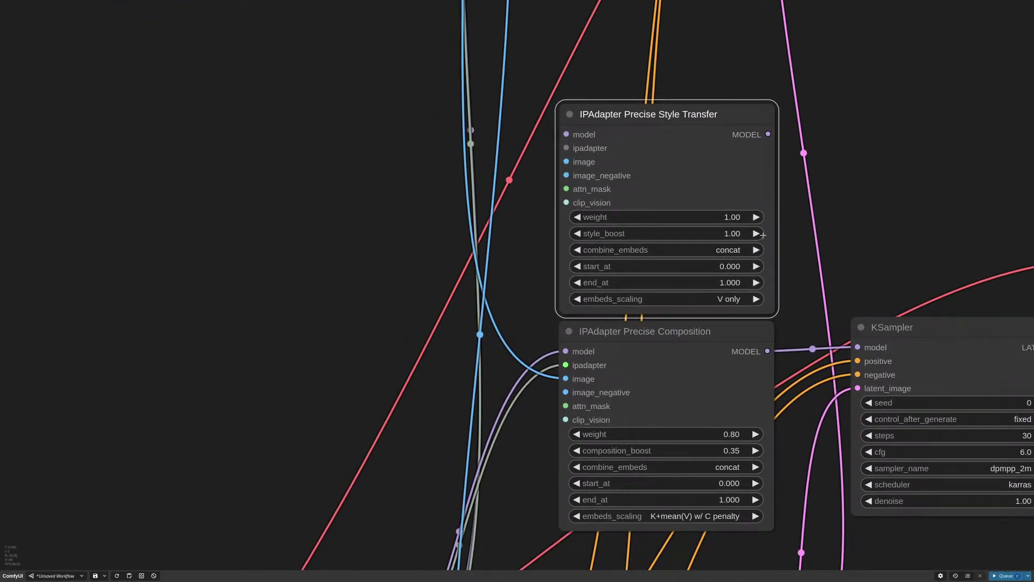
left_click_drag(689, 334, 688, 340)
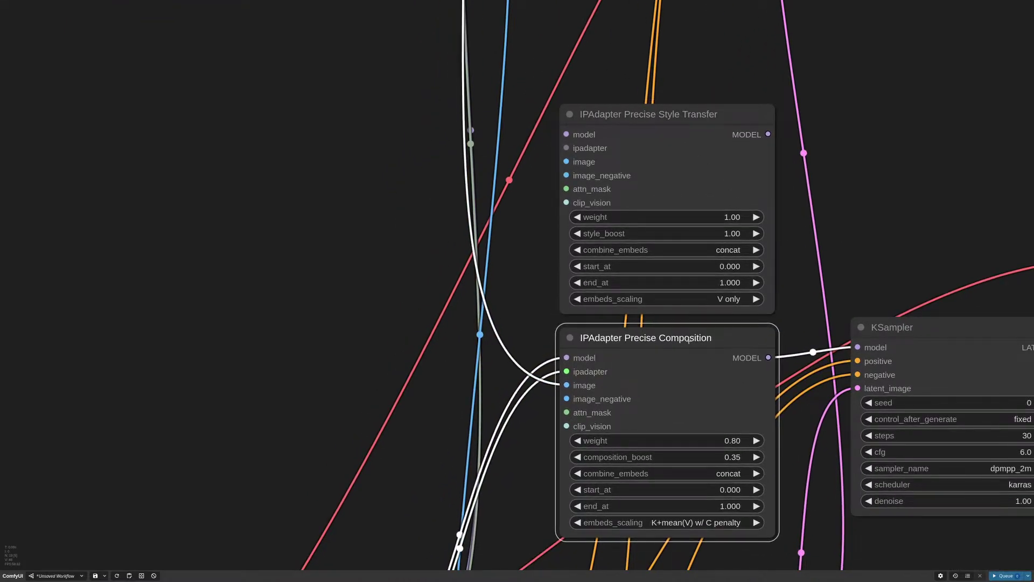
Delete the unconnected IPAdapter Precise Style Transfer node
scroll(701, 345, "down", 6)
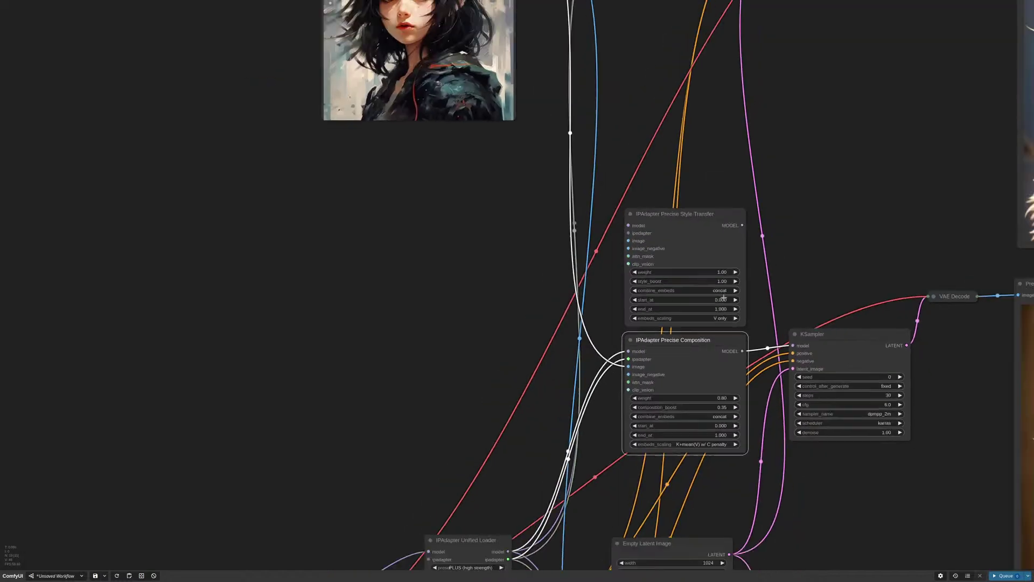
scroll(723, 298, "down", 1)
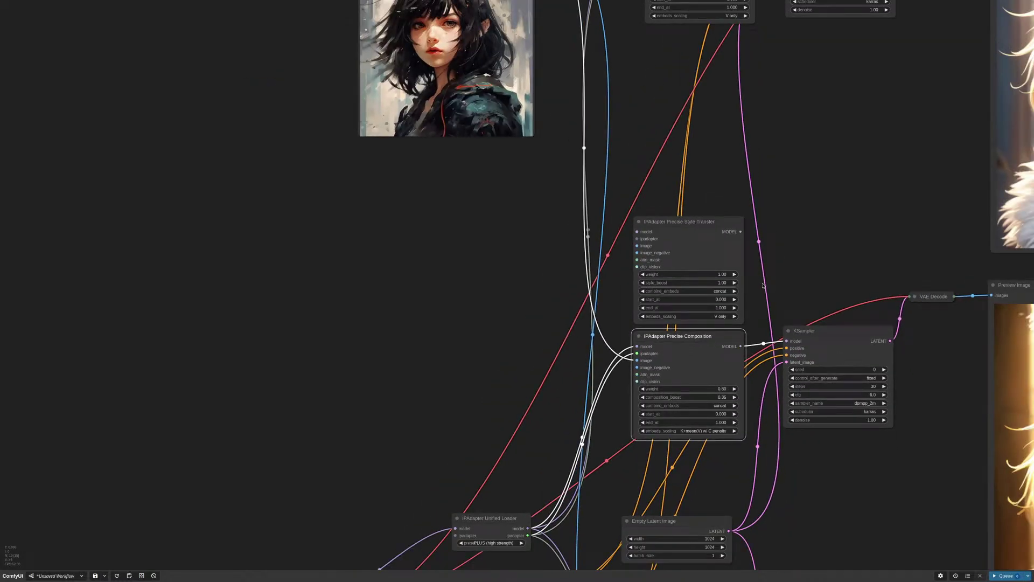
scroll(766, 285, "down", 3)
left_click(718, 248)
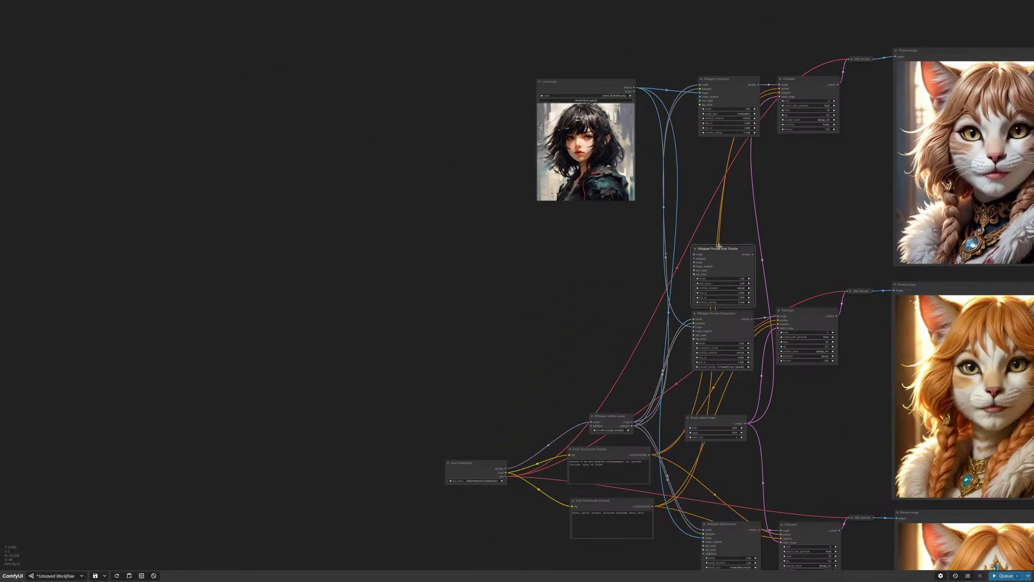
scroll(777, 288, "up", 8)
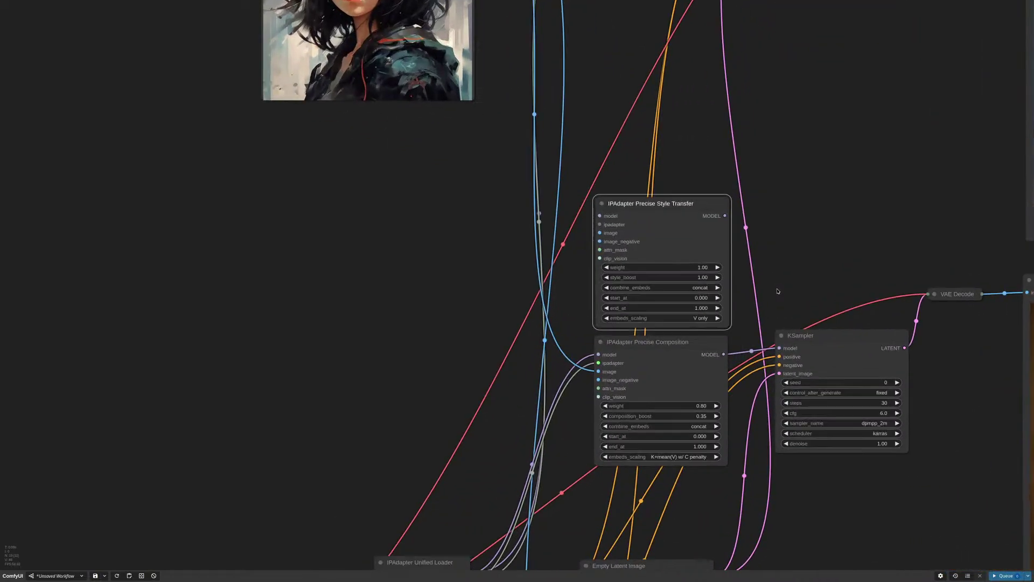
key("Delete")
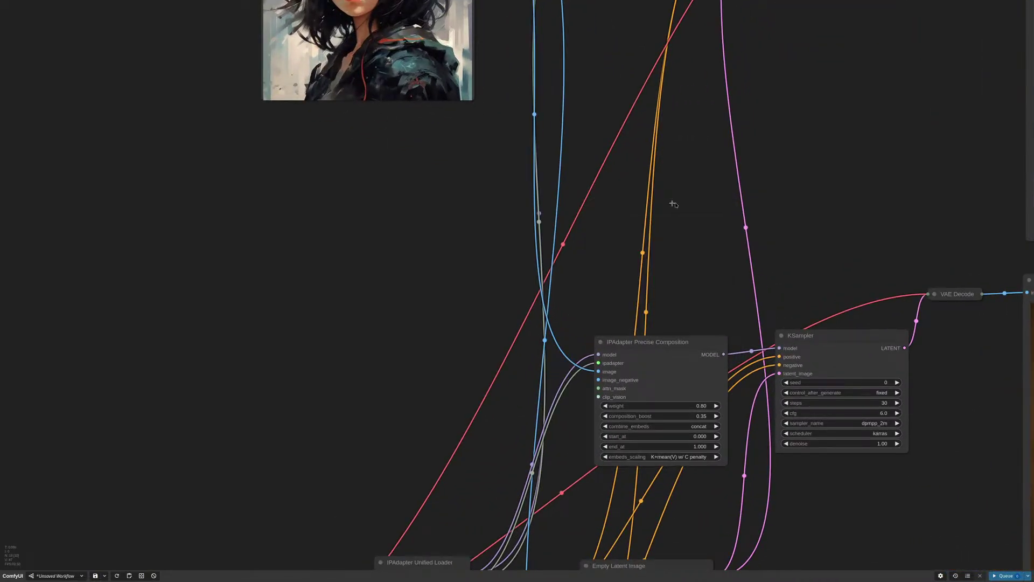
scroll(593, 231, "down", 7)
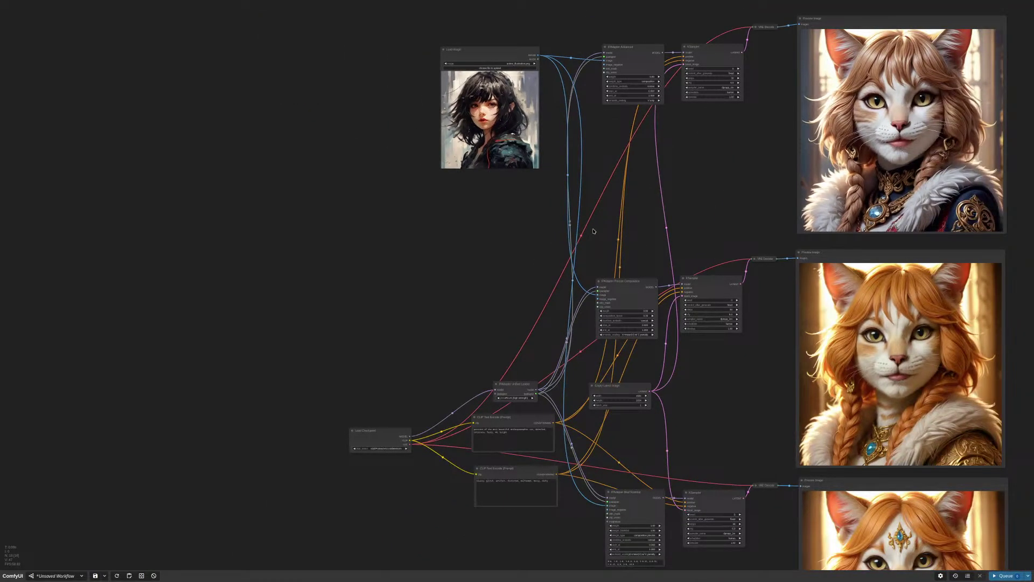
scroll(658, 349, "up", 8)
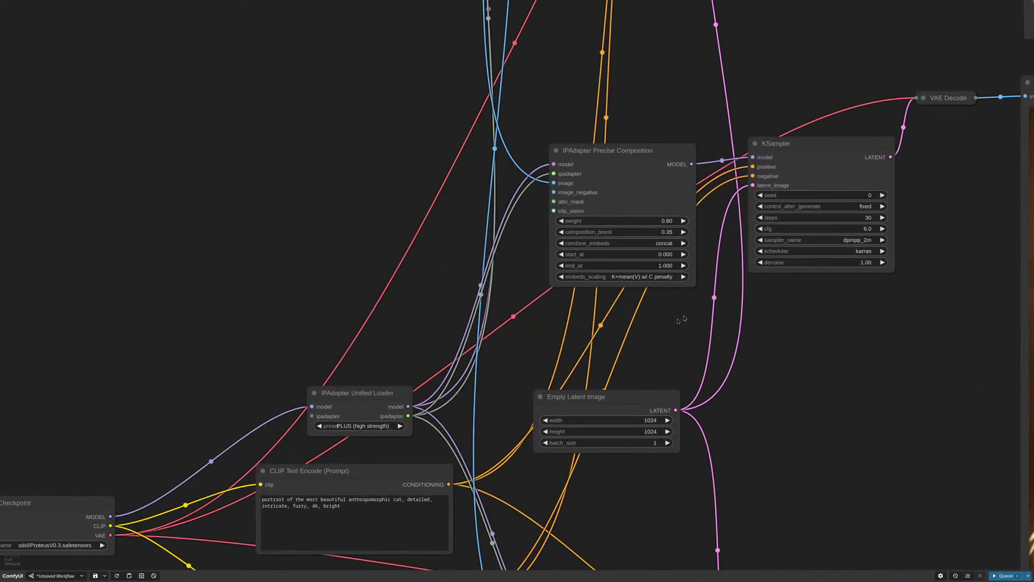
Set composition_boost on the IPAdapter Precise Composition node to 0.50 and queue the workflow
left_click_drag(729, 242, 545, 264)
scroll(545, 269, "down", 3)
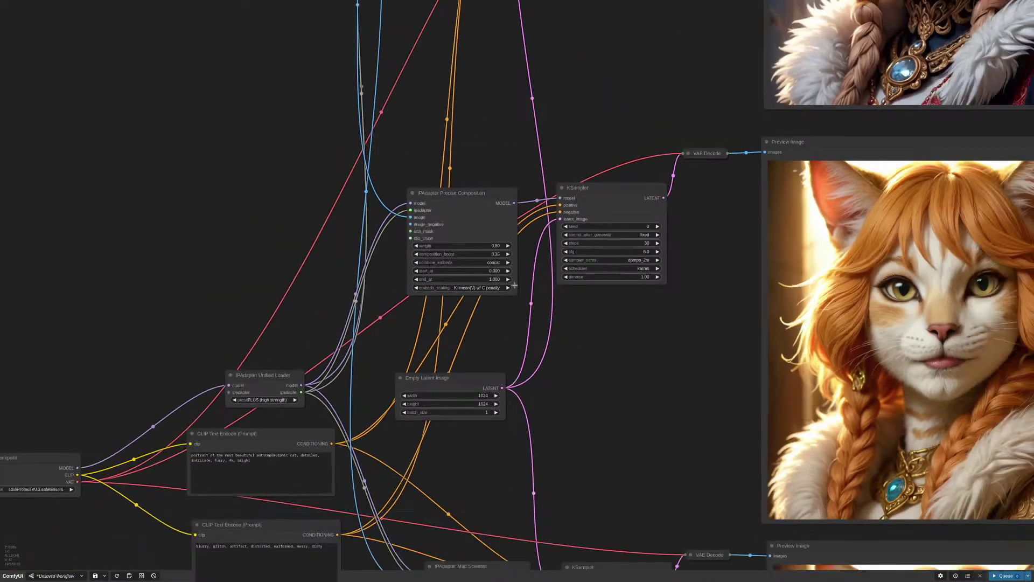
scroll(543, 286, "up", 7)
left_click(463, 226)
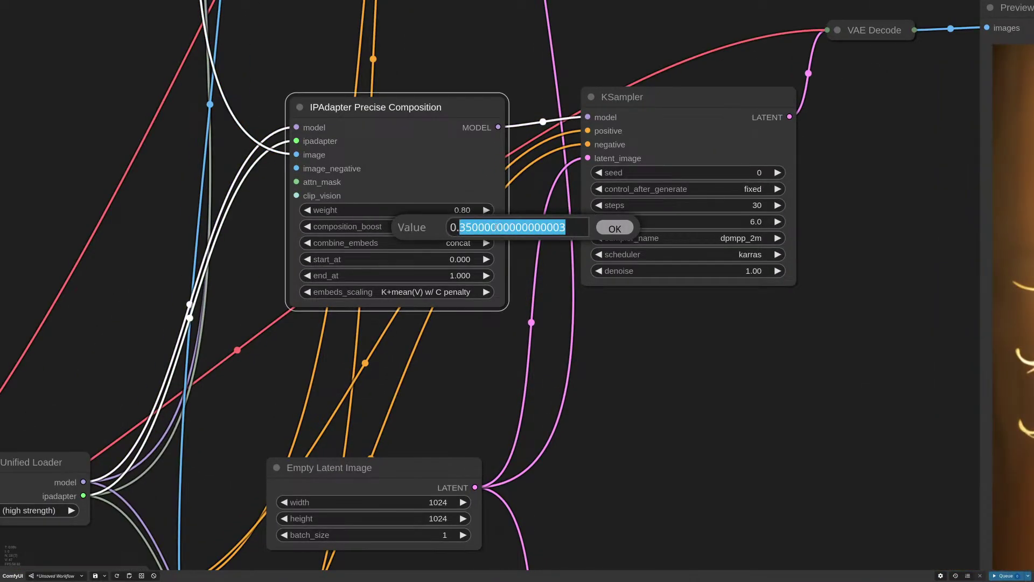
double_click(495, 227)
type("5")
key("Return")
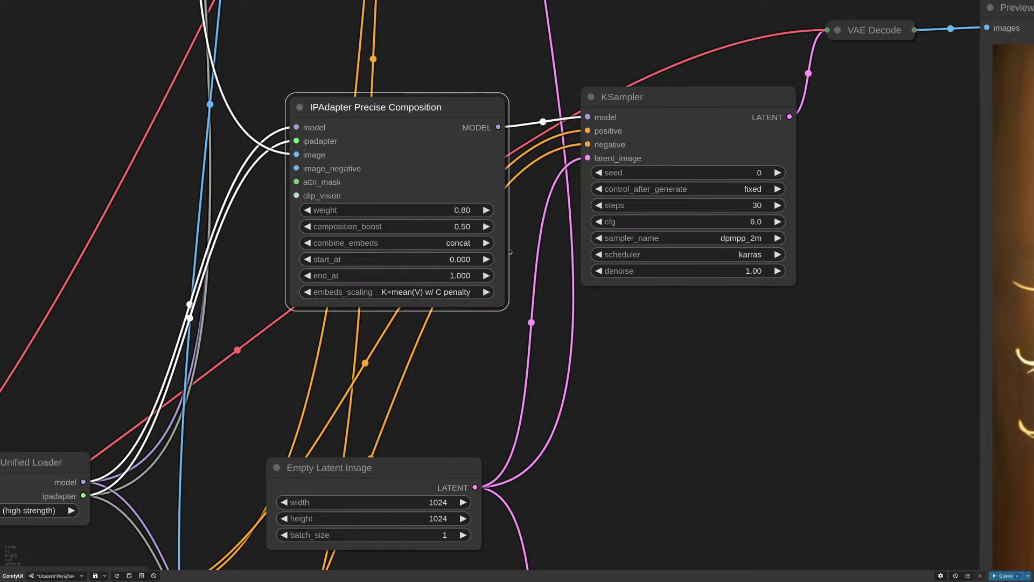
scroll(539, 264, "down", 10)
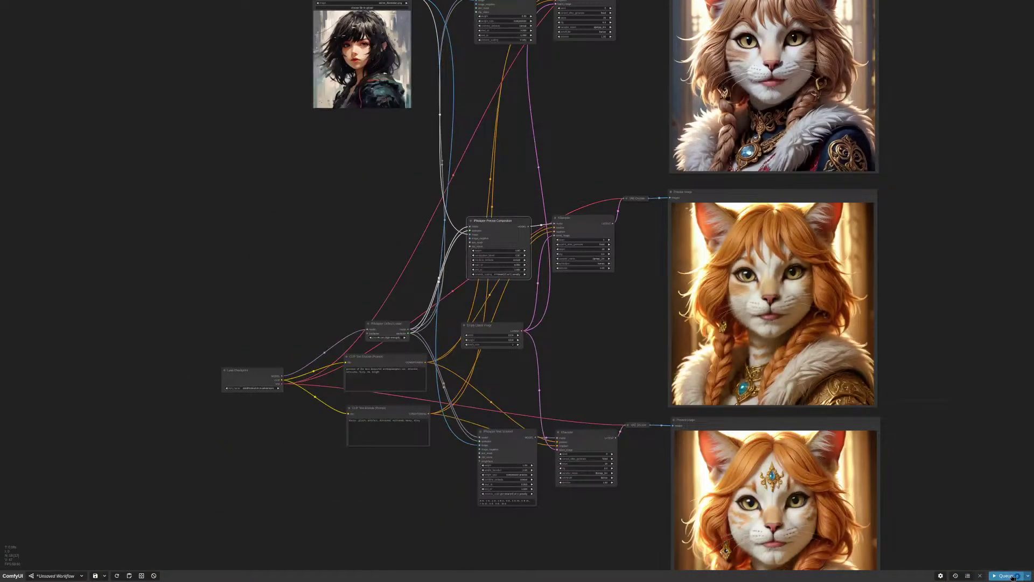
left_click(1006, 575)
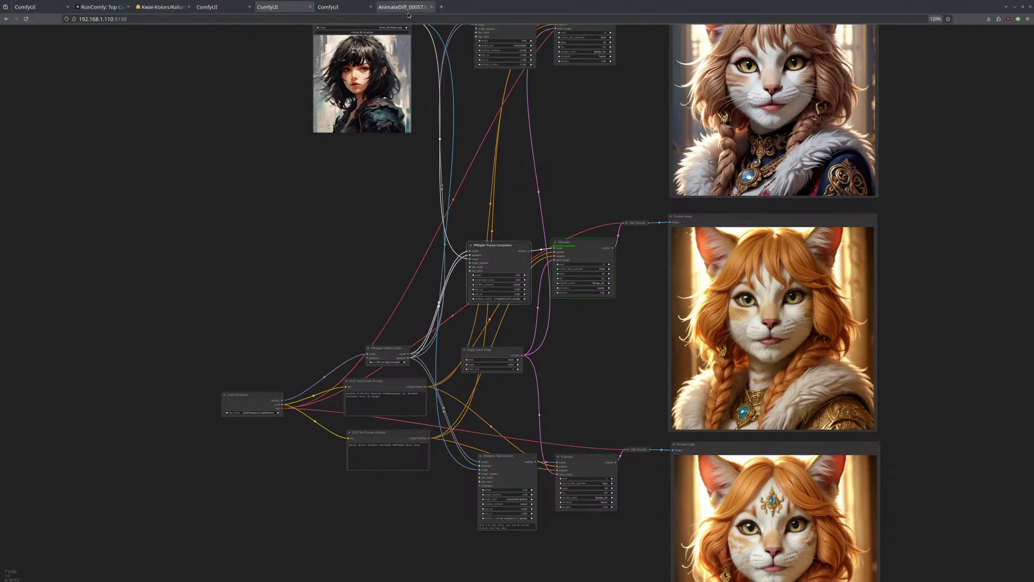
Move the Load Image node between the IPAdapter Advanced and Precise Composition nodes and inspect the Precise Composition preview
left_click_drag(522, 199, 532, 252)
left_click_drag(398, 65, 591, 130)
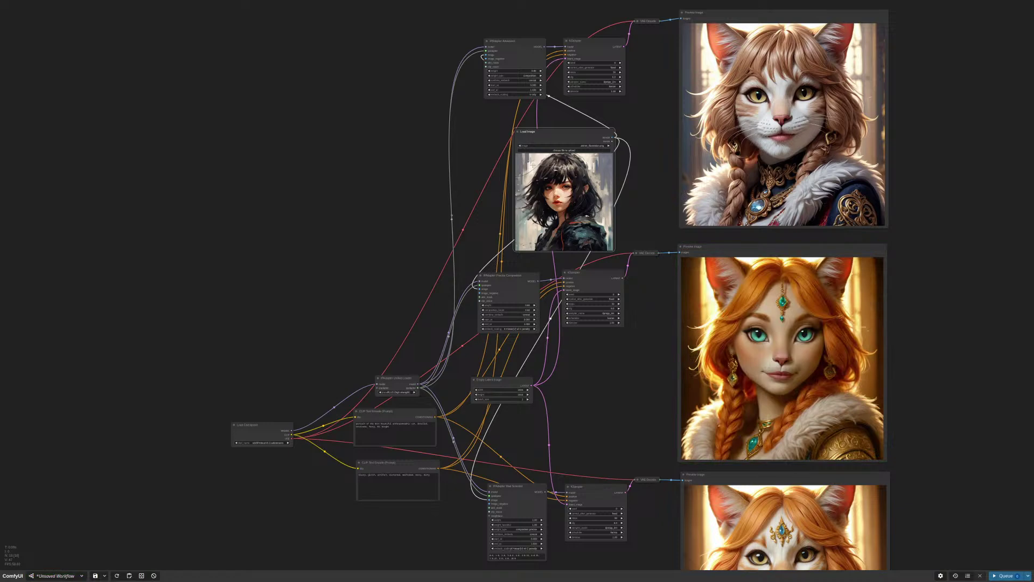
left_click_drag(816, 372, 776, 346)
scroll(773, 347, "up", 6)
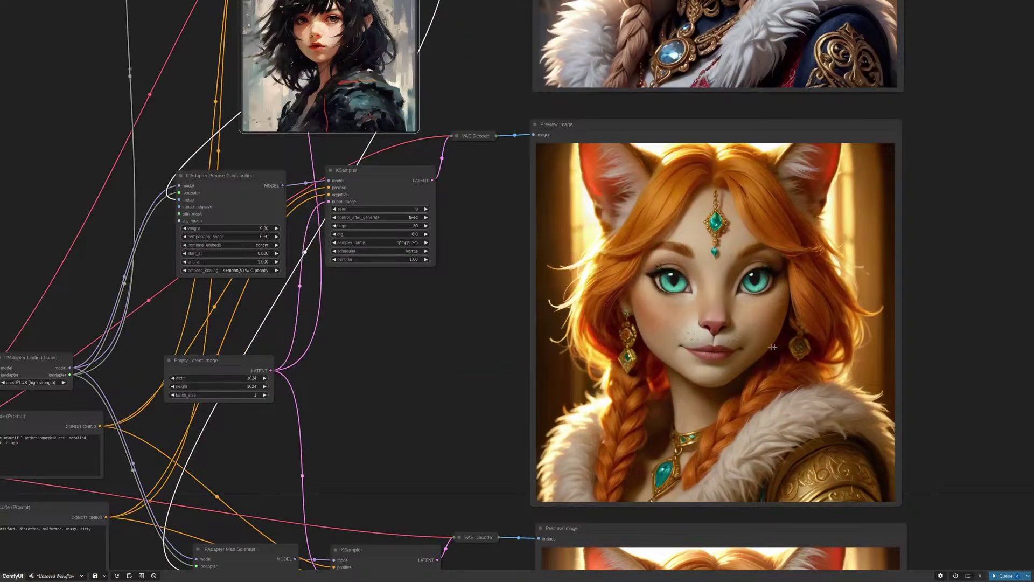
Set composition_boost on the IPAdapter Precise Composition node to 0.75 and queue the workflow, nudging the Load Image node slightly
left_click_drag(393, 314, 534, 317)
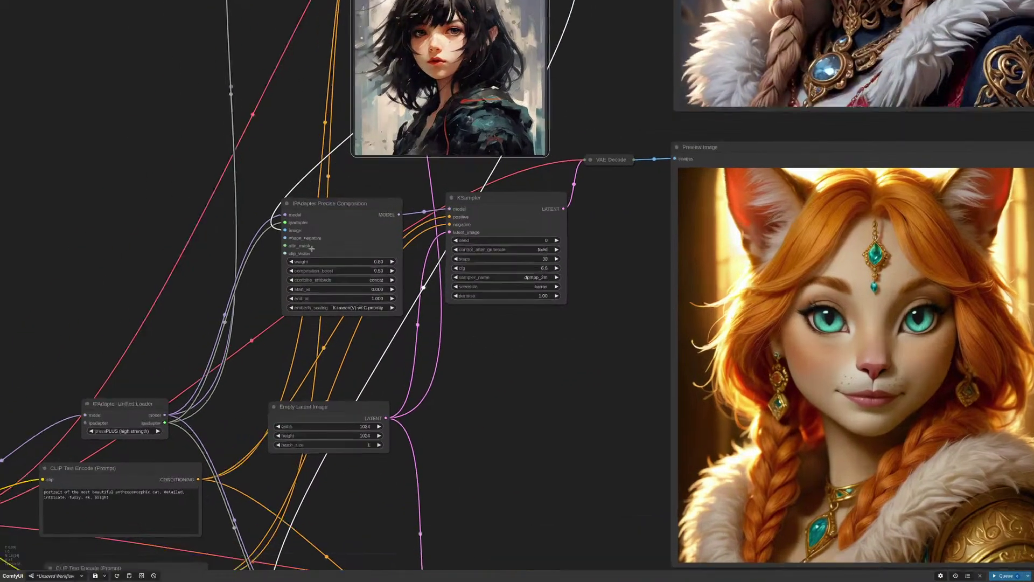
scroll(377, 274, "up", 3)
left_click(394, 275)
type("0.75")
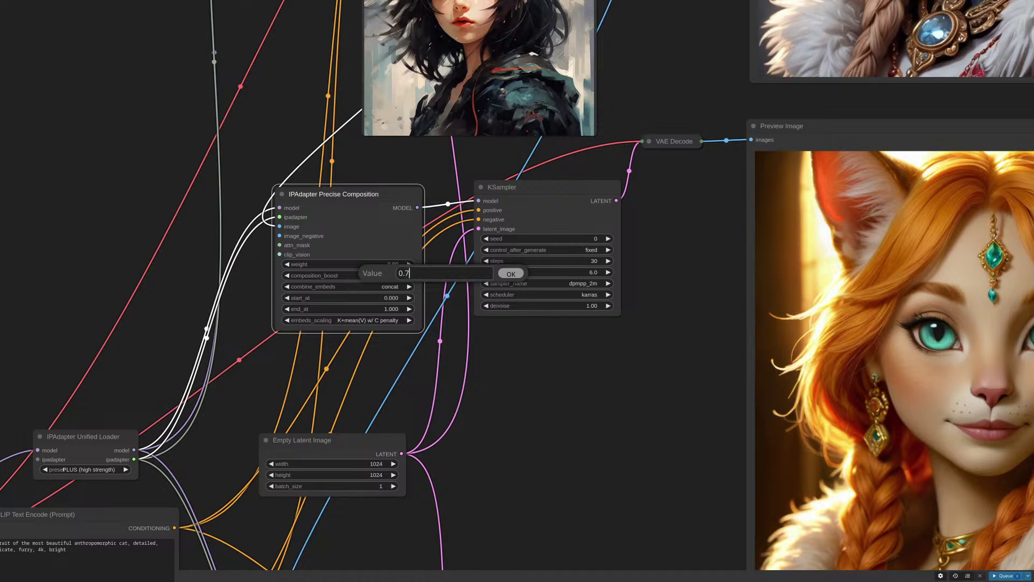
key("Return")
scroll(560, 327, "down", 9)
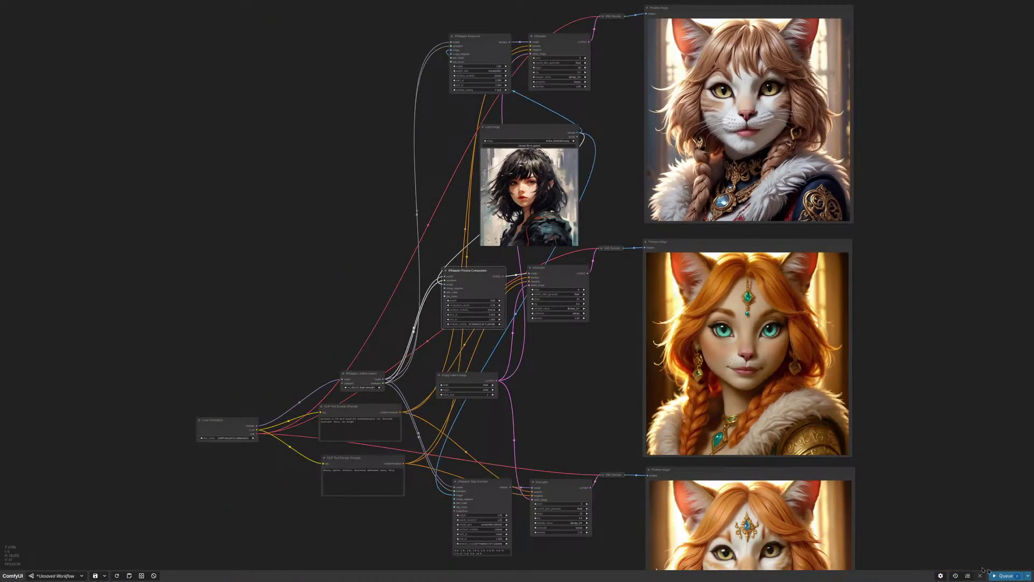
left_click(1003, 575)
left_click(537, 128)
left_click_drag(537, 128, 552, 125)
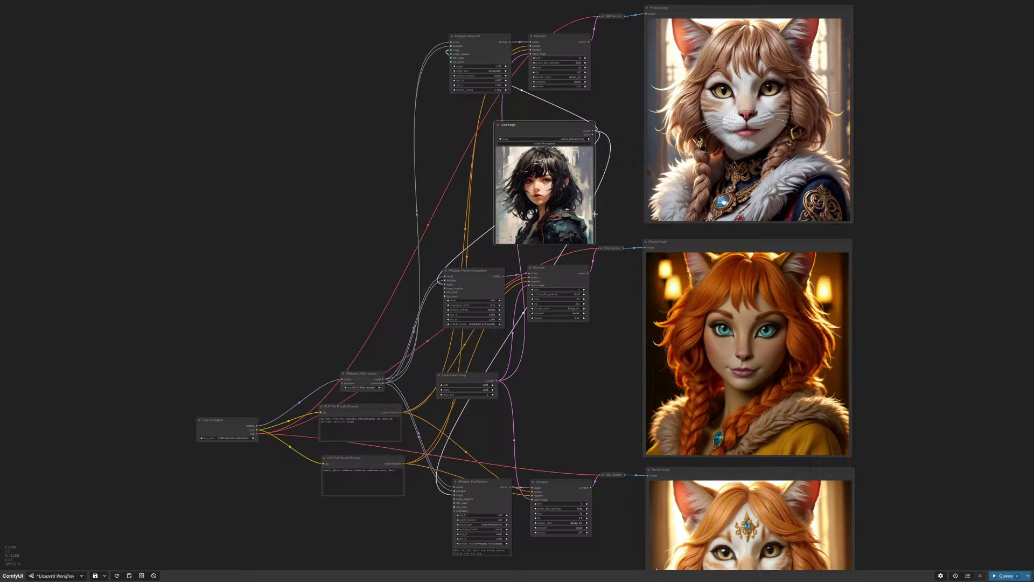
Try raising composition_boost on the IPAdapter Precise Composition node up to 5.00, and finish by setting it to 0
scroll(517, 302, "up", 10)
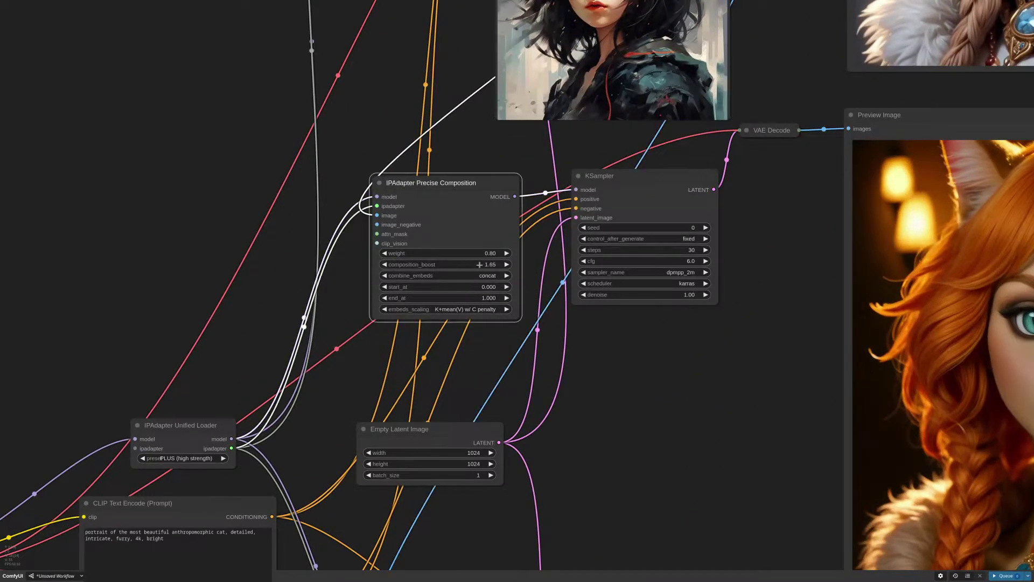
left_click_drag(522, 268, 533, 268)
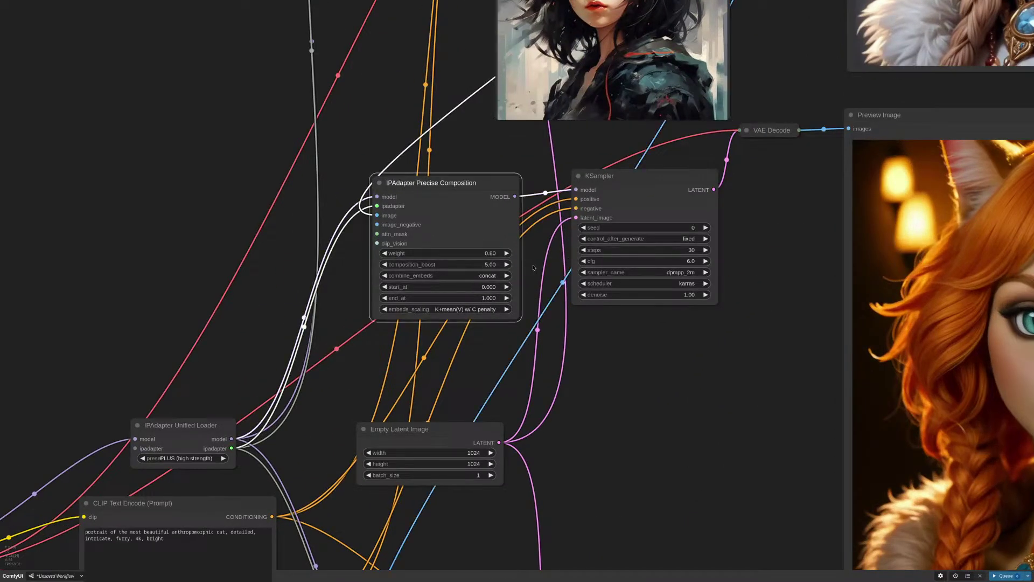
left_click(485, 264)
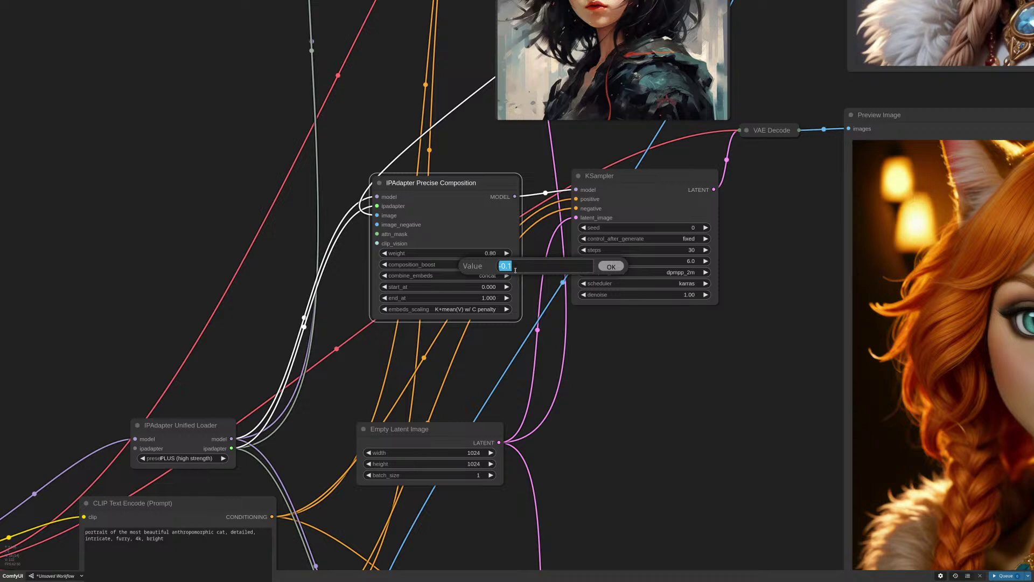
type("0")
key("Return")
scroll(596, 228, "down", 5)
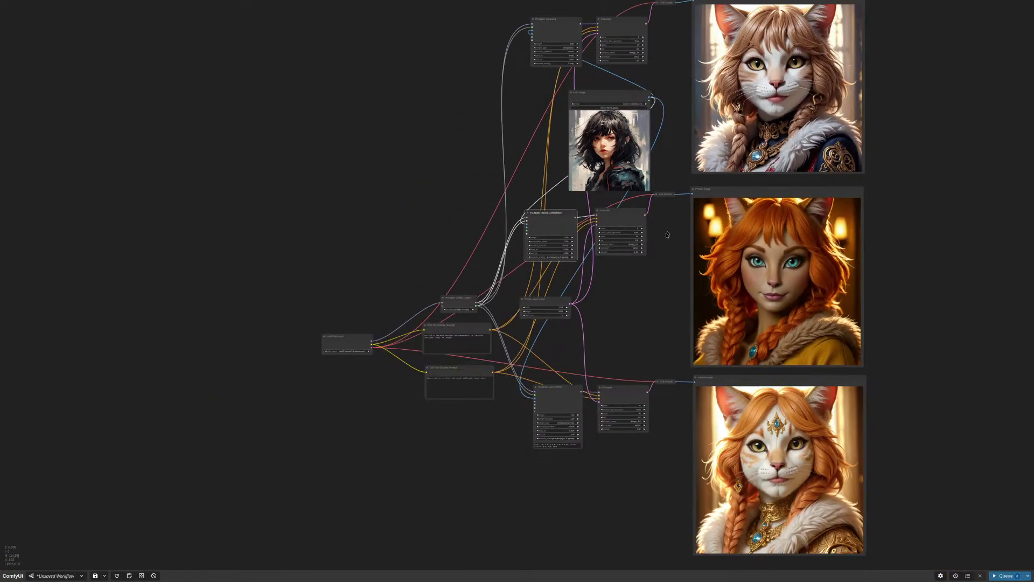
Switch the Load Image reference to anime_black_woman.jpg and queue the workflow
left_click_drag(608, 109, 554, 145)
scroll(567, 144, "up", 1)
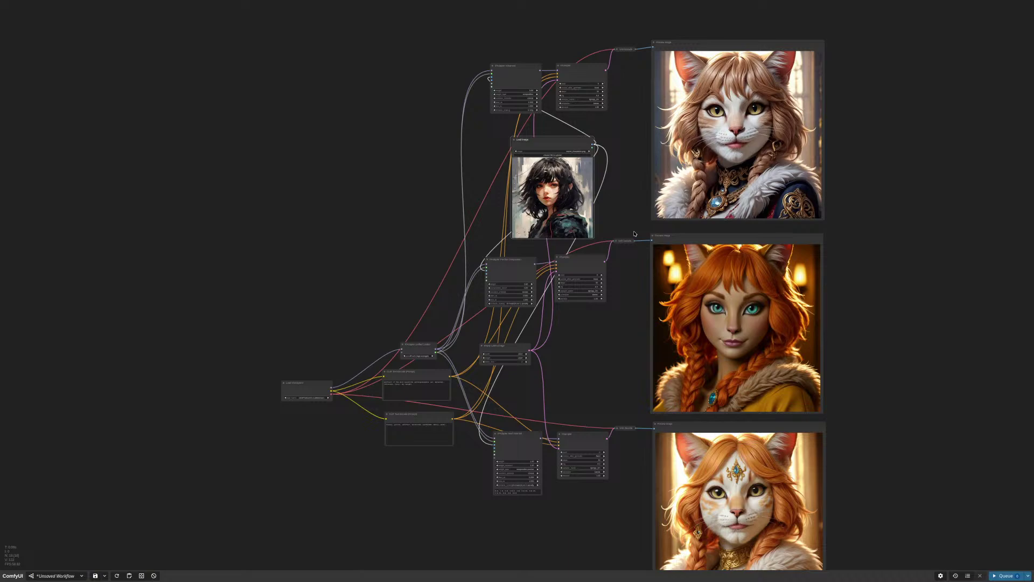
scroll(531, 297, "up", 12)
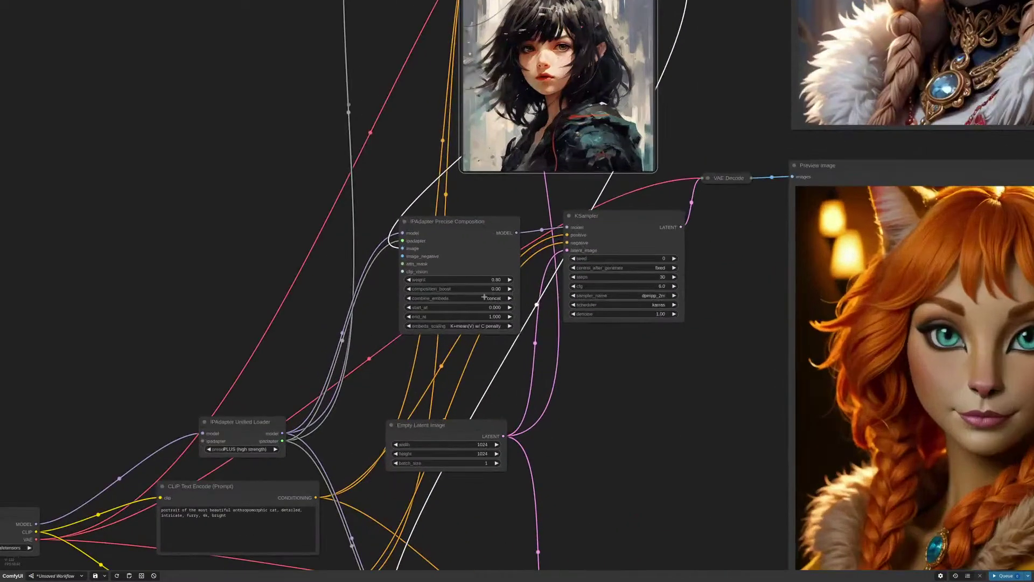
scroll(540, 274, "down", 12)
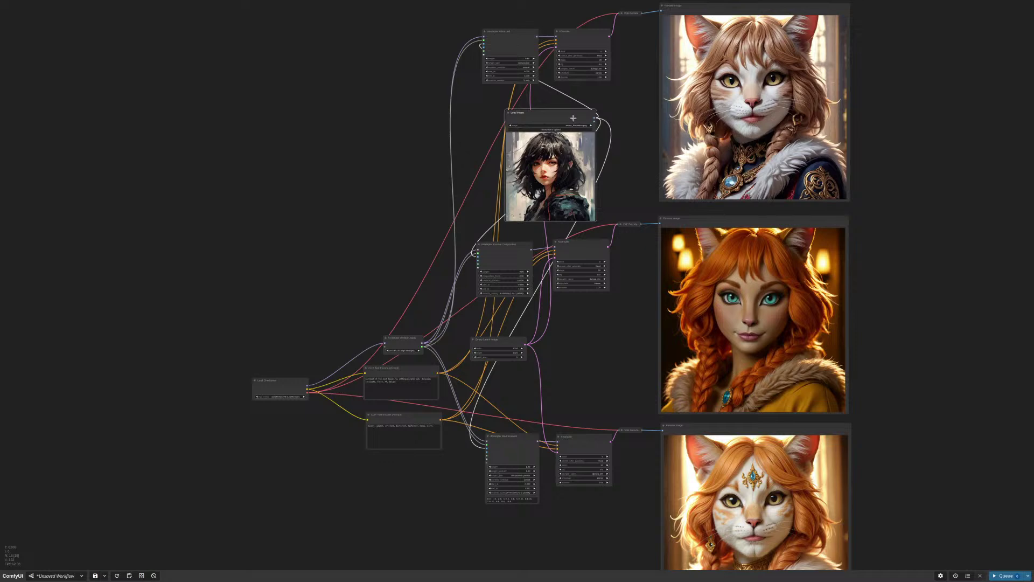
left_click(509, 124)
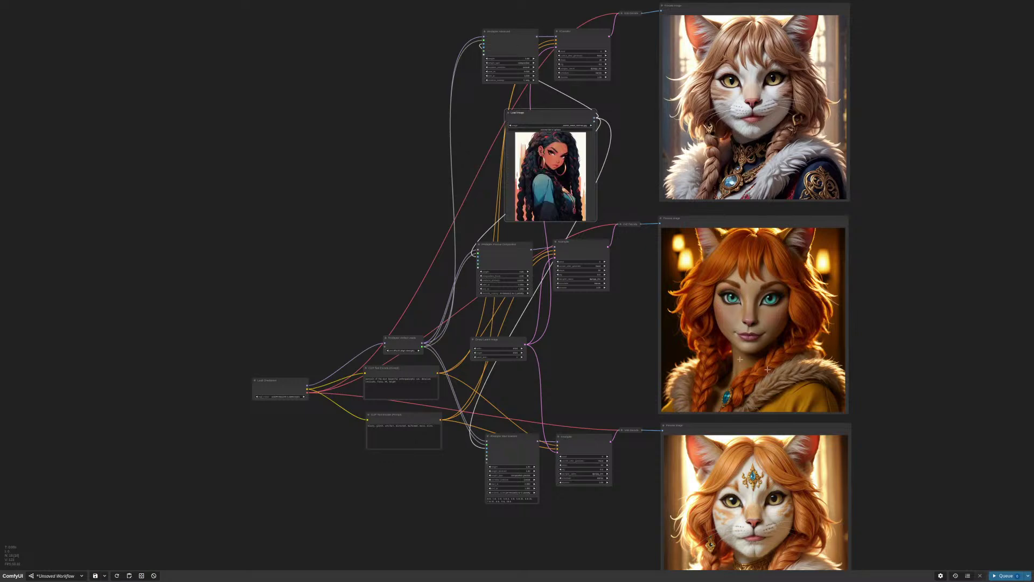
left_click(1004, 575)
Set composition_boost on the IPAdapter Precise Composition node to 0.35
scroll(525, 276, "up", 12)
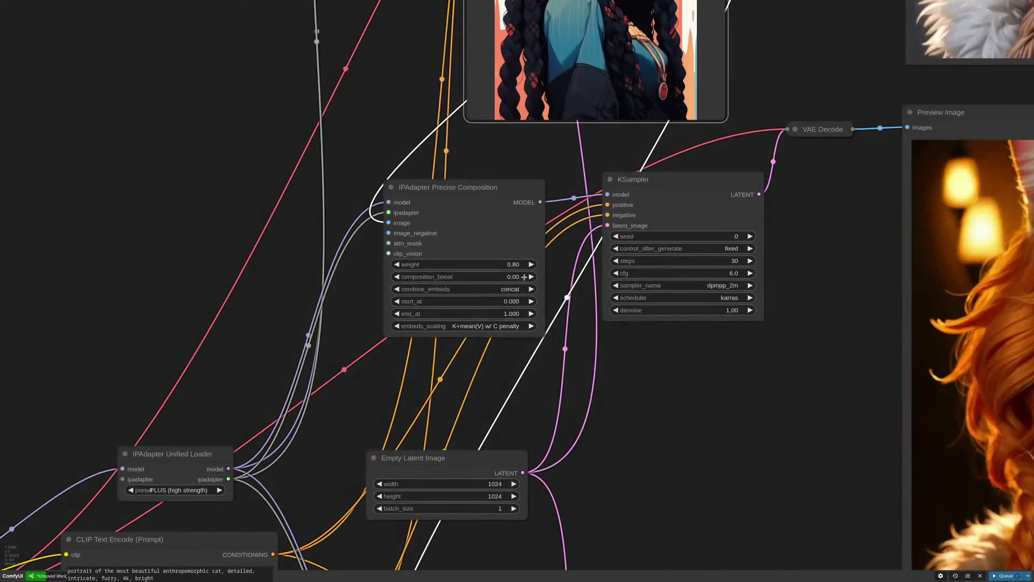
left_click(485, 277)
left_click(541, 278)
type(".35")
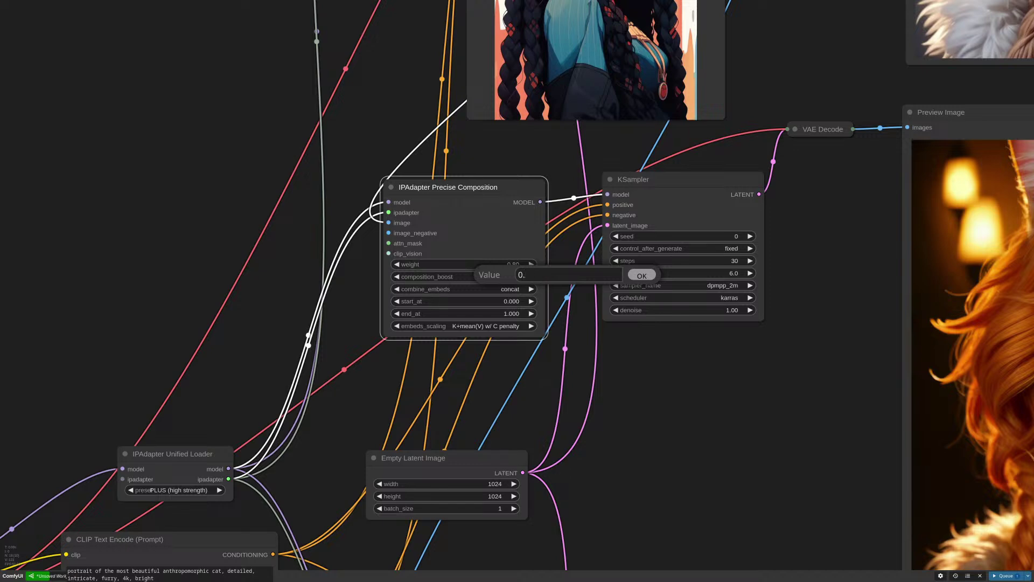
key("Return")
scroll(619, 367, "down", 10)
scroll(565, 288, "down", 4)
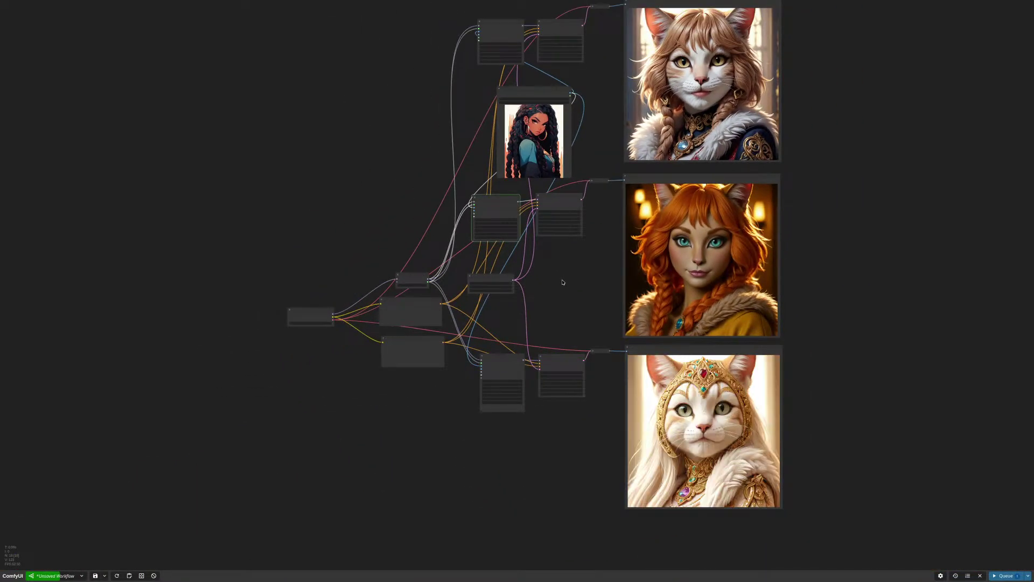
left_click_drag(569, 257, 591, 292)
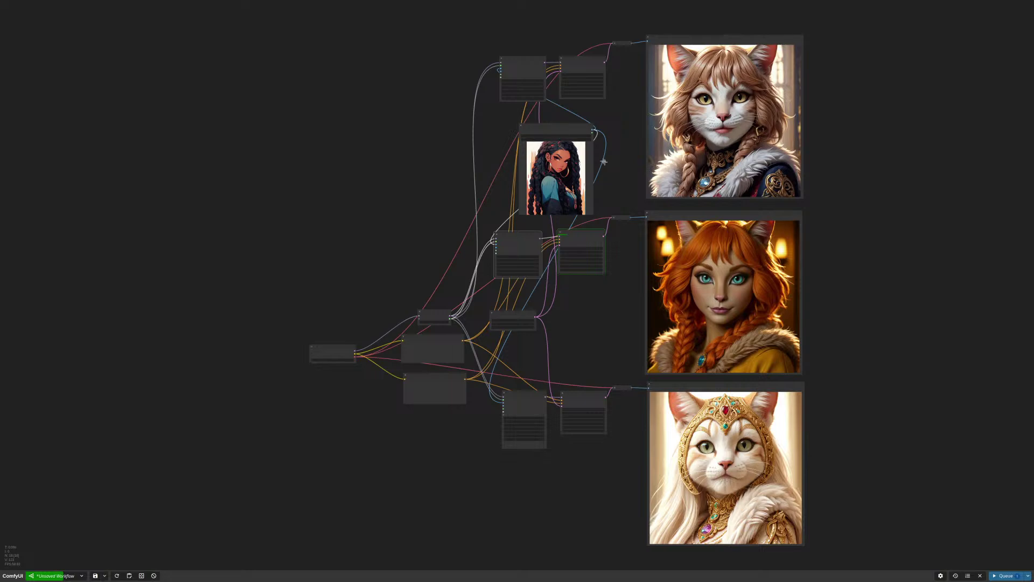
Change the Load Image reference to warrior_woman.png and queue the workflow
scroll(516, 183, "up", 5)
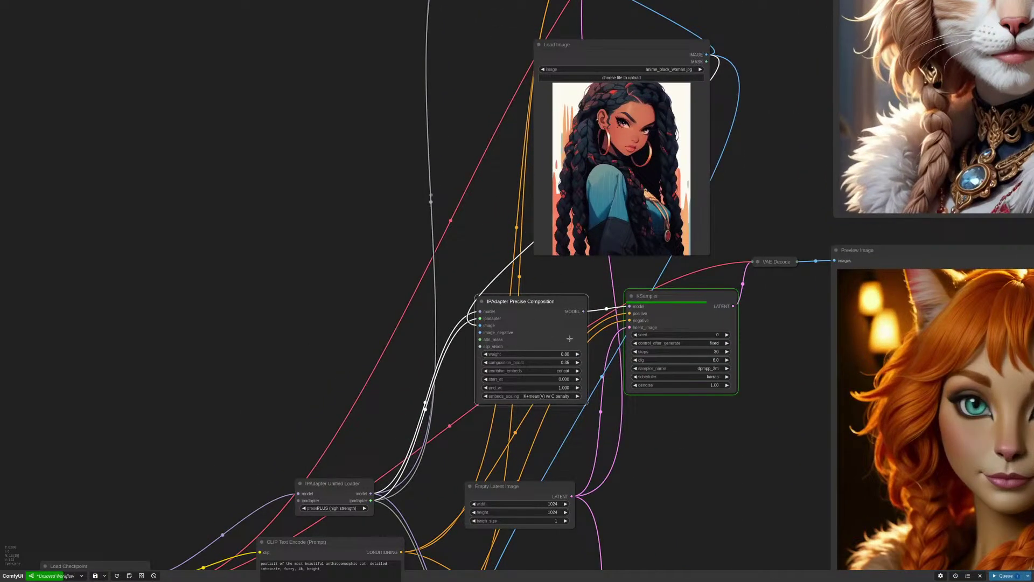
left_click(673, 69)
type("warrior")
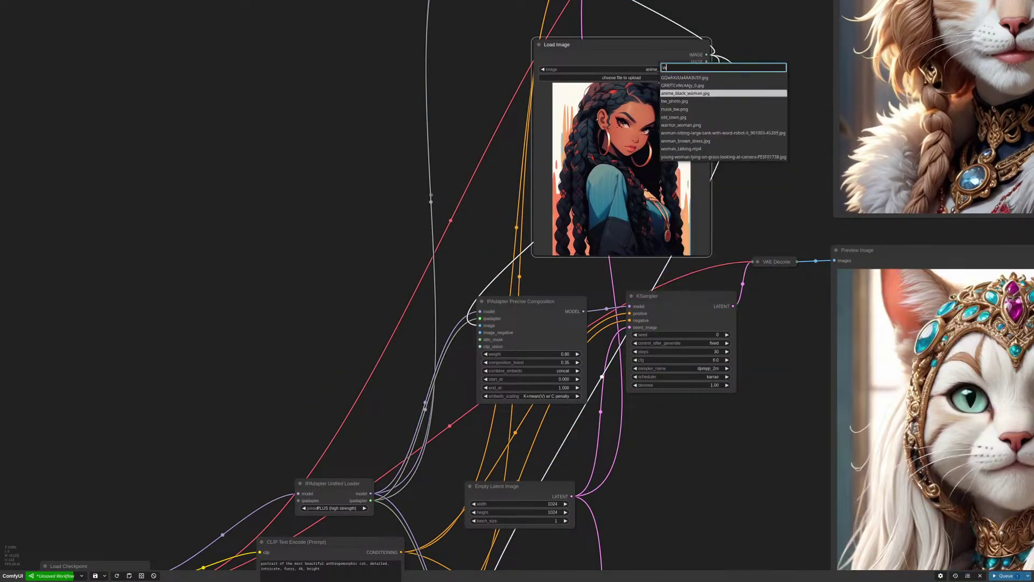
left_click(674, 81)
scroll(811, 135, "down", 10)
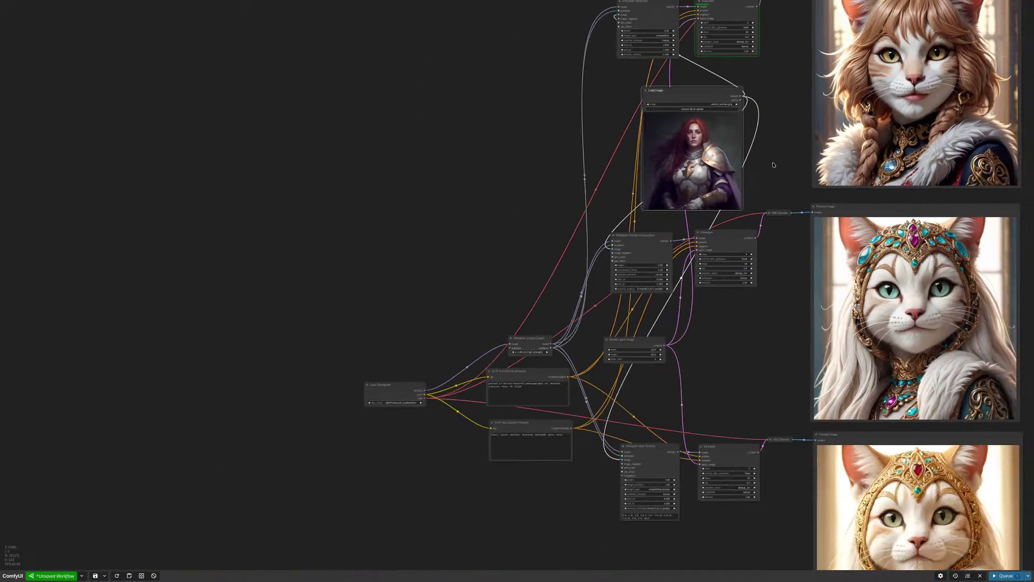
left_click(995, 575)
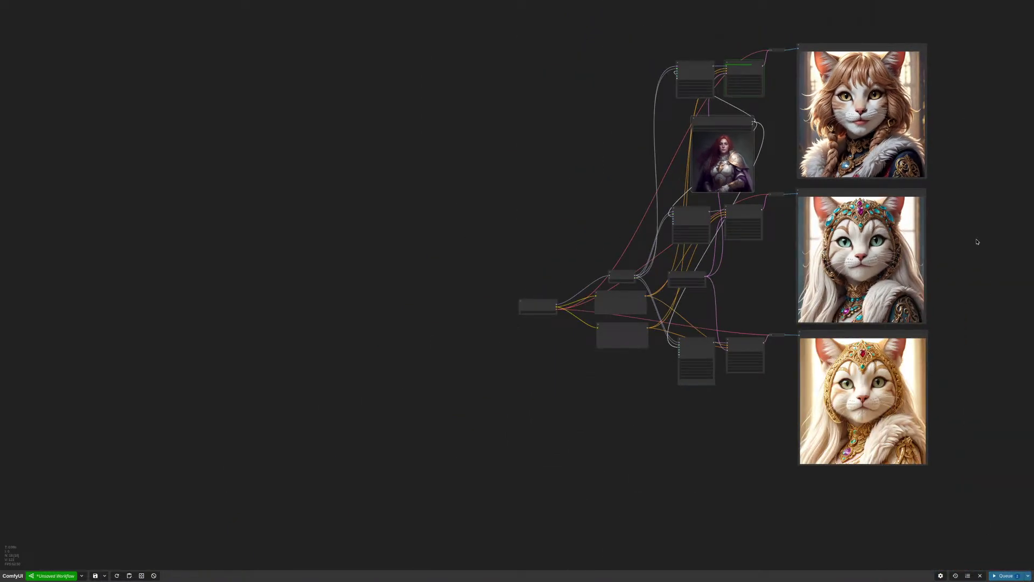
Place the Load Image node below the Precise Composition KSampler to compare the warrior reference with the generated cat portraits
scroll(808, 216, "up", 8)
scroll(595, 262, "down", 6)
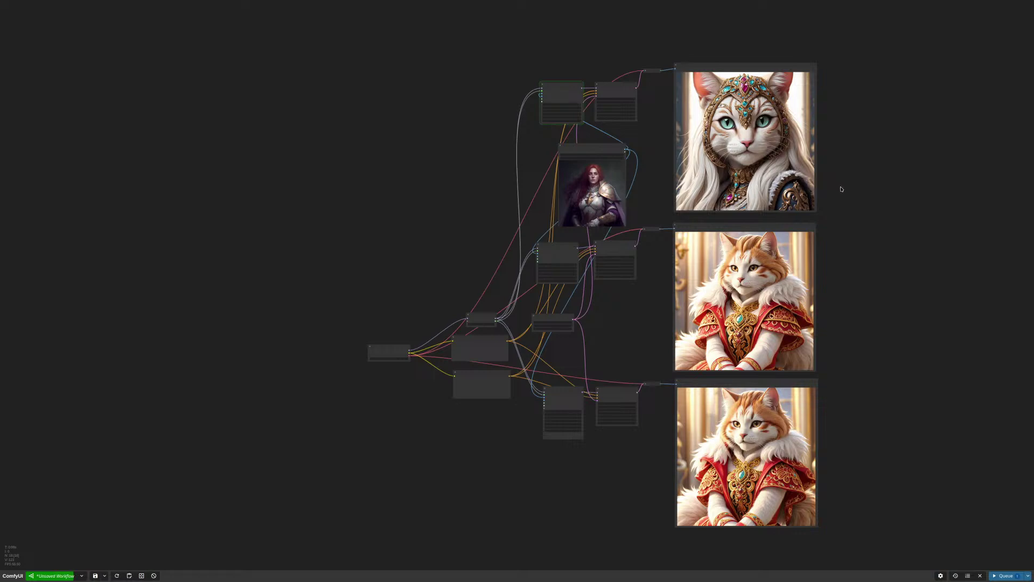
left_click_drag(840, 189, 840, 211)
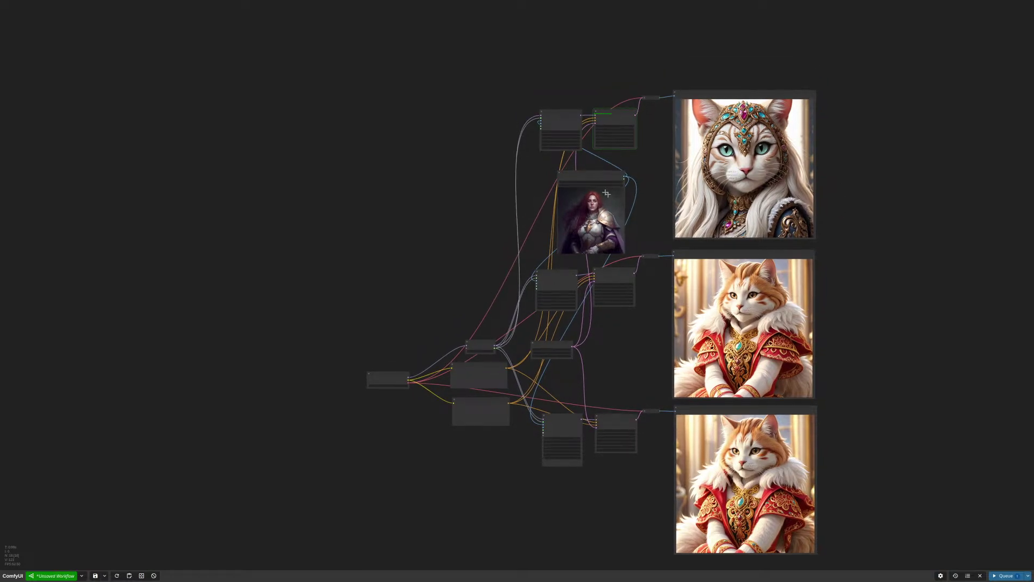
left_click_drag(606, 193, 638, 329)
scroll(669, 370, "up", 9)
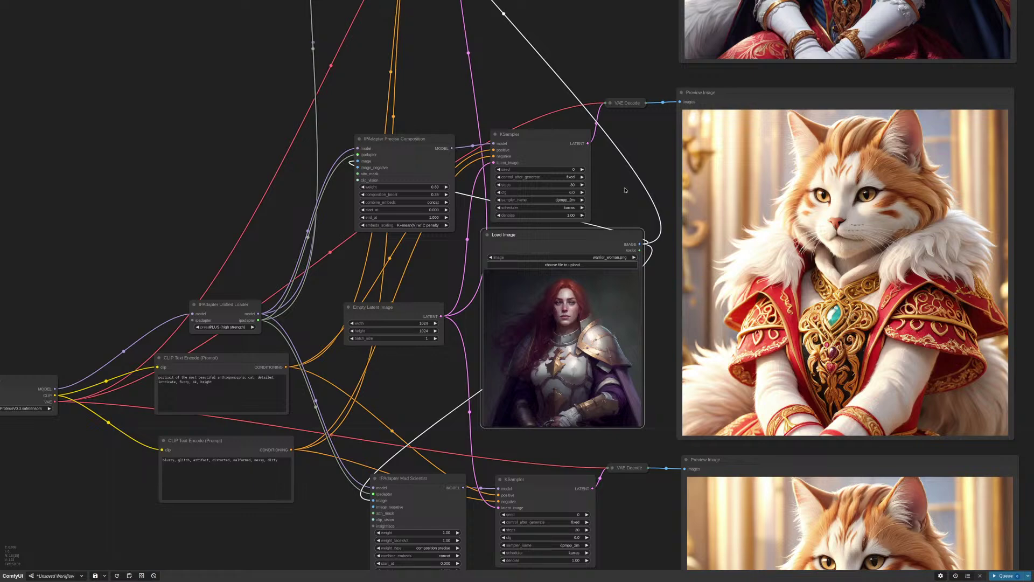
scroll(626, 190, "down", 5)
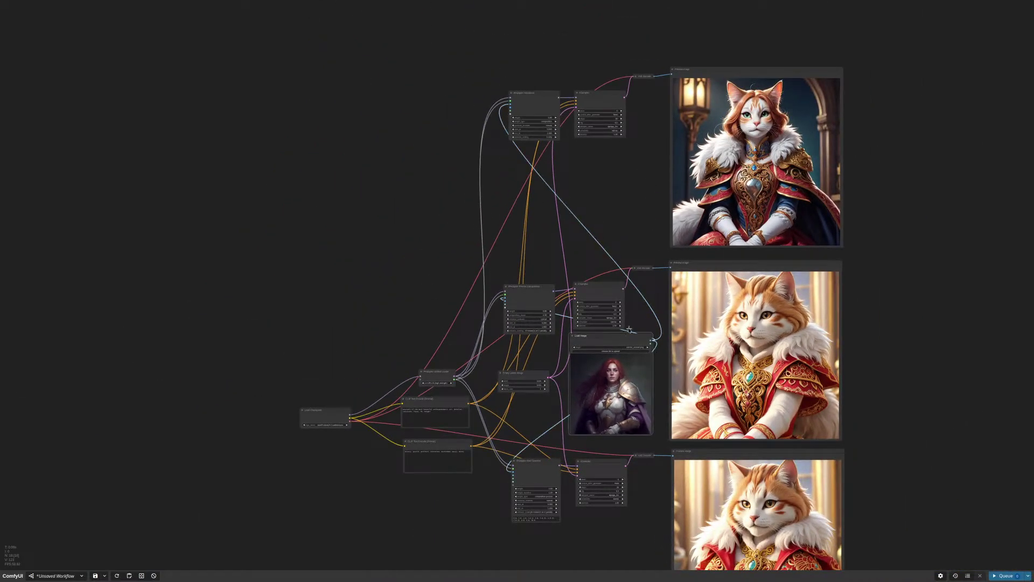
Move the Load Image node back up beneath the IPAdapter Advanced row, beside its preview
left_click_drag(612, 336, 611, 145)
scroll(658, 117, "up", 5)
scroll(602, 178, "up", 1)
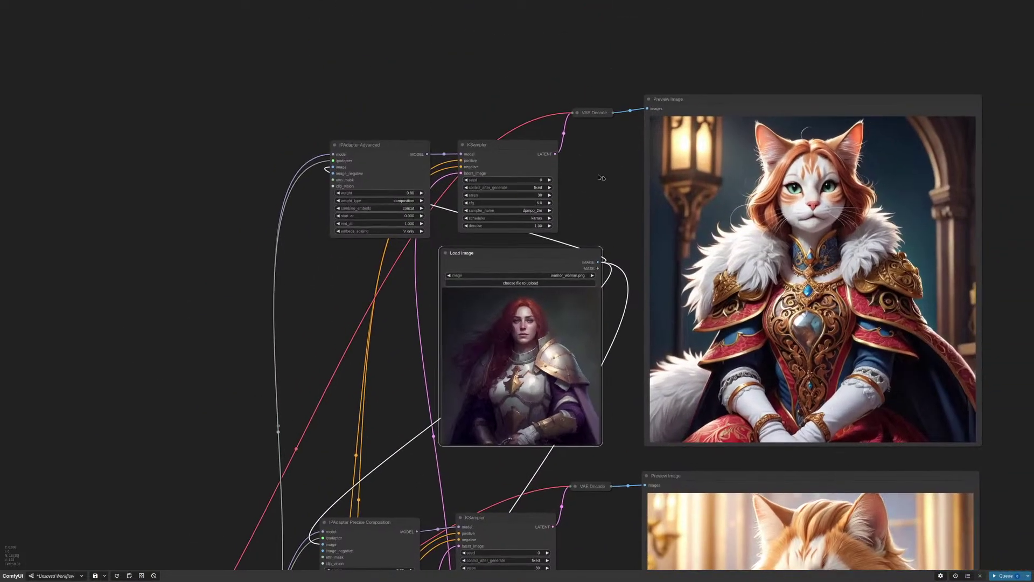
Review the weight_type options of the IPAdapter Advanced node, keep composition selected, and compare the three cat previews
scroll(442, 207, "up", 3)
left_click(442, 207)
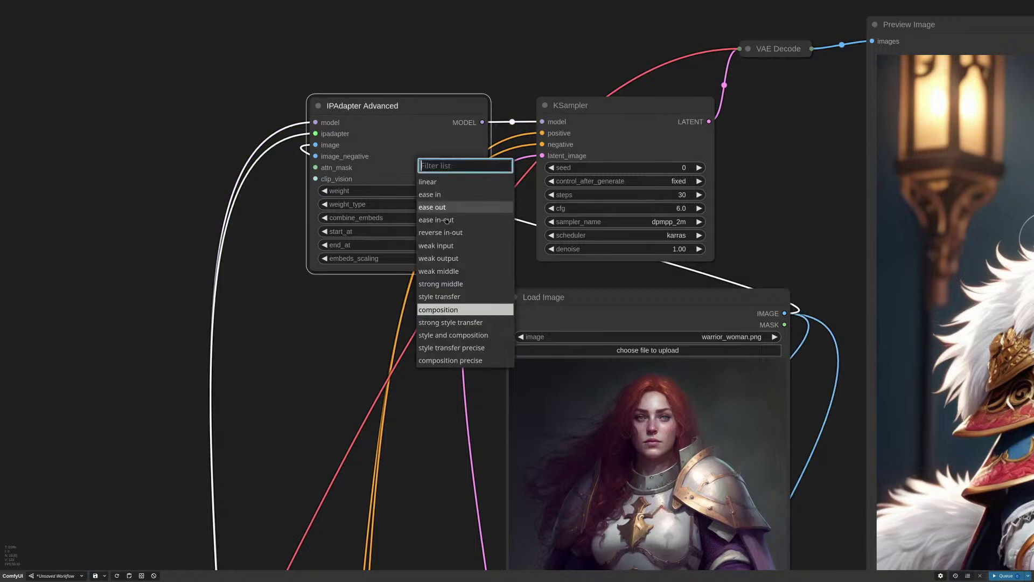
left_click(439, 307)
scroll(731, 214, "down", 5)
scroll(732, 214, "down", 4)
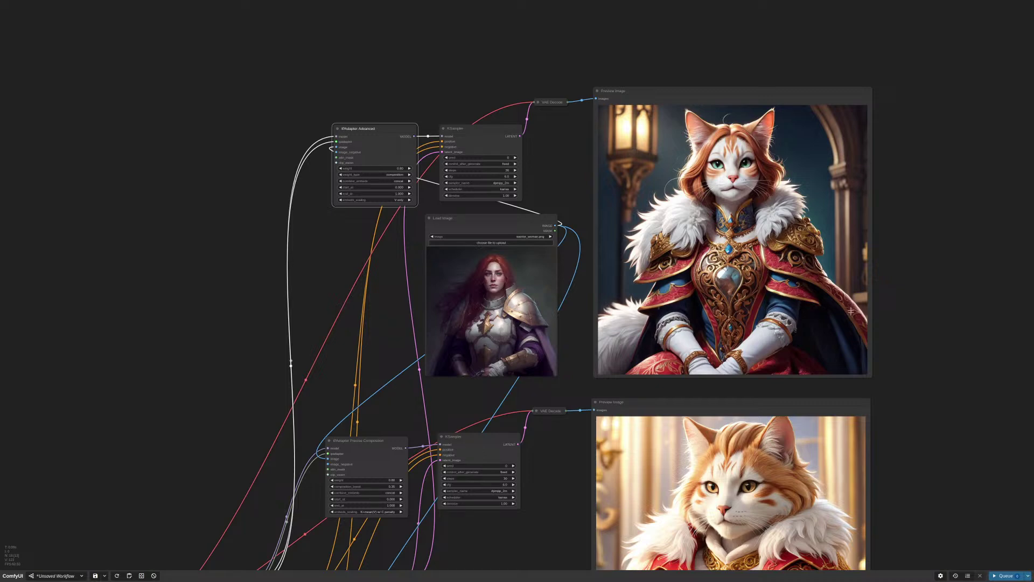
scroll(852, 311, "down", 5)
scroll(910, 384, "down", 2)
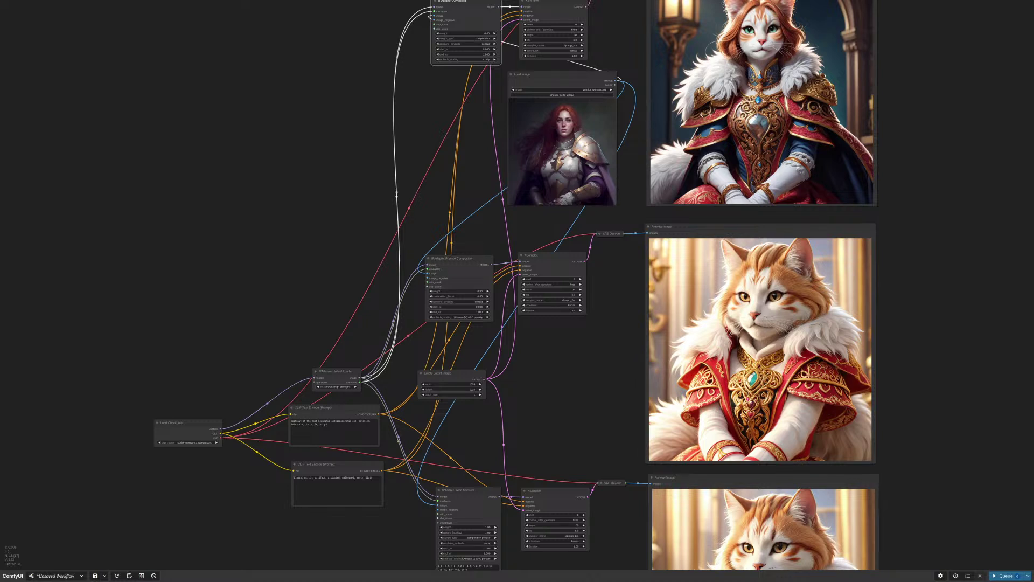
Place the IPAdapter Precise Composition node beside the IPAdapter Mad Scientist node so their settings can be compared
left_click_drag(517, 489, 677, 361)
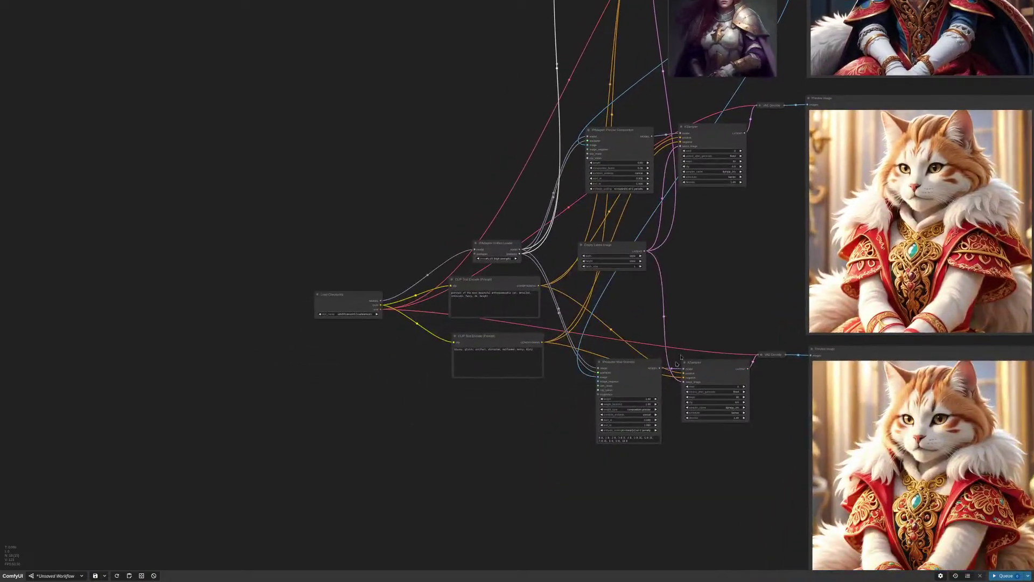
scroll(628, 399, "up", 4)
scroll(628, 400, "down", 4)
left_click_drag(627, 134, 667, 270)
scroll(575, 372, "up", 10)
scroll(577, 374, "up", 1)
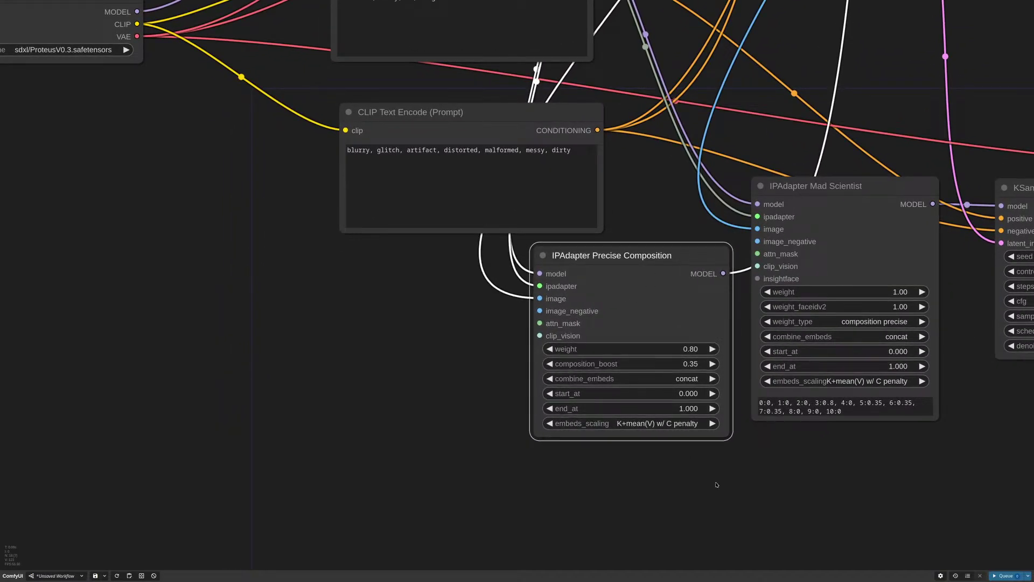
scroll(630, 471, "up", 3)
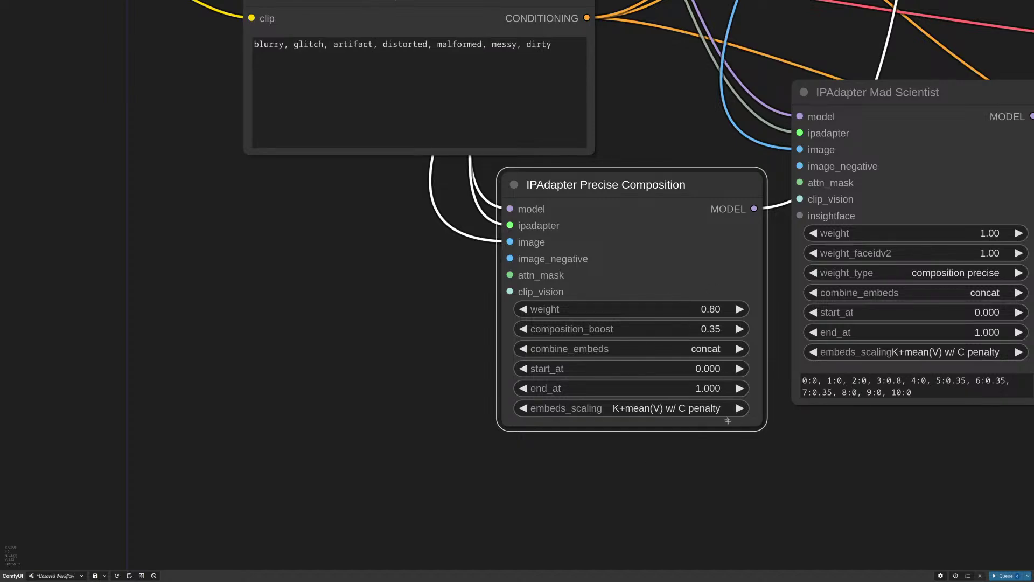
scroll(727, 421, "down", 3)
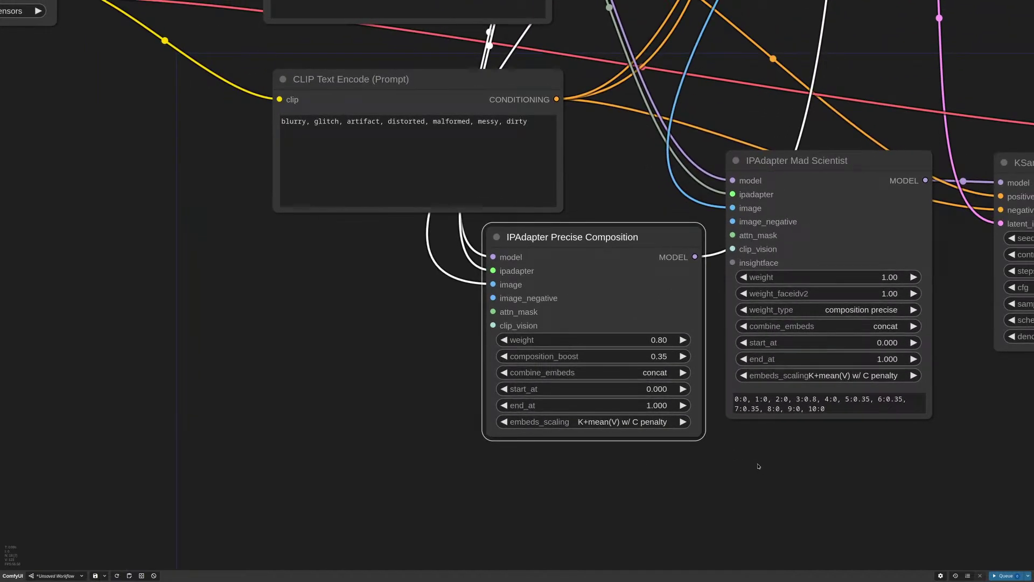
scroll(736, 463, "down", 1)
left_click_drag(774, 202, 789, 209)
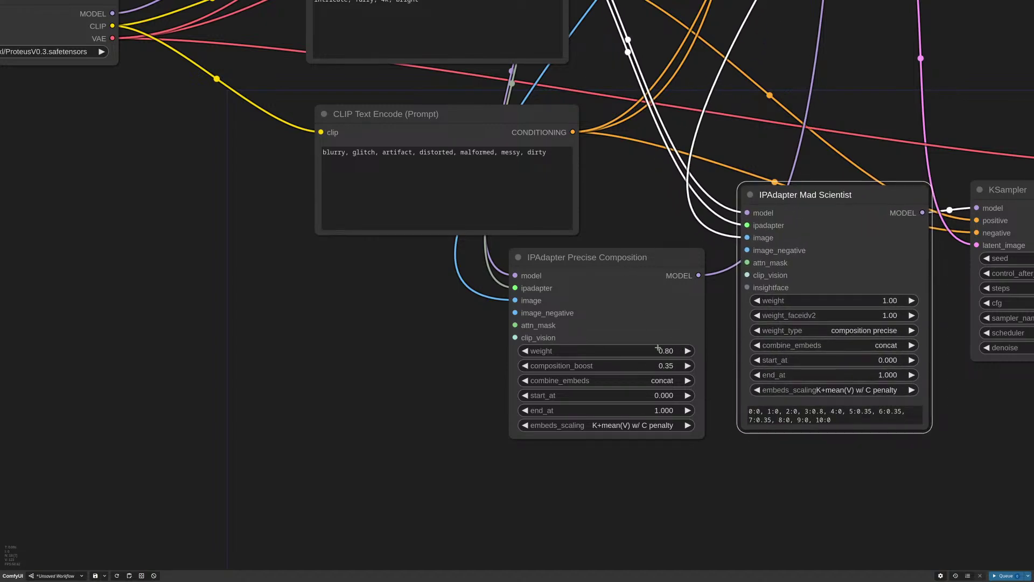
Set the weight of the IPAdapter Precise Composition node to 1.00
scroll(689, 361, "up", 3)
scroll(692, 362, "up", 1)
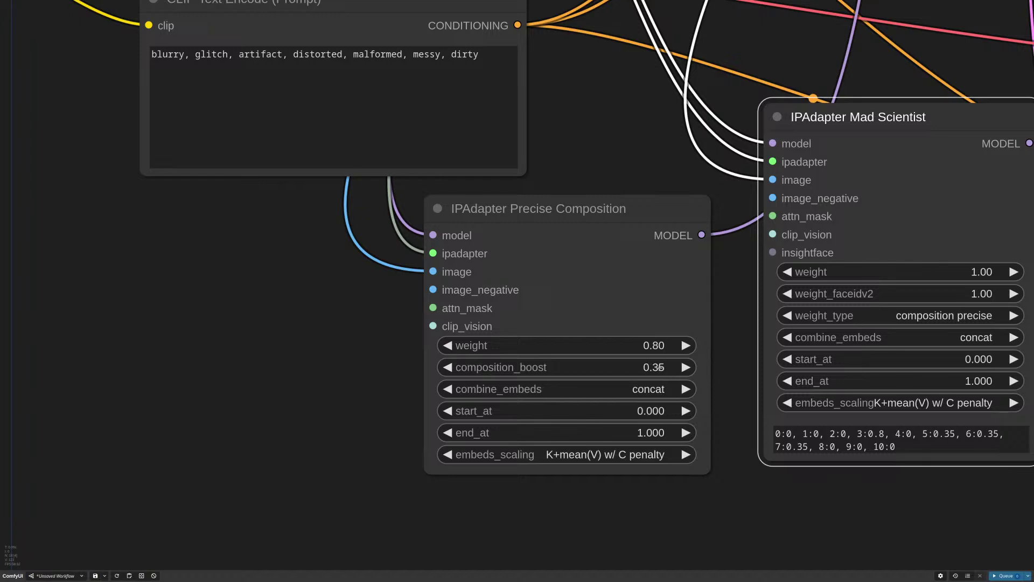
scroll(625, 353, "down", 1)
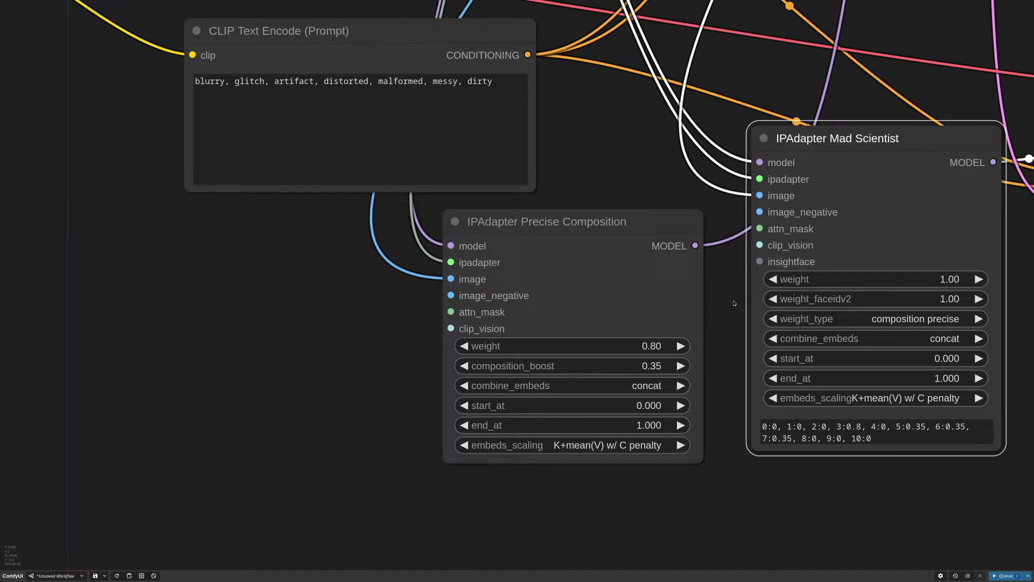
left_click_drag(721, 305, 666, 322)
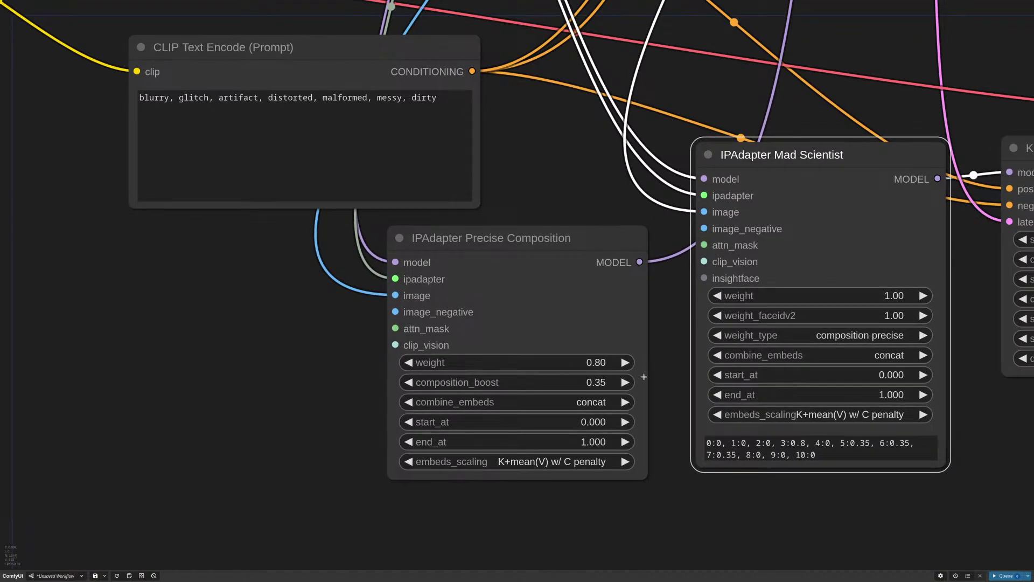
left_click(591, 366)
type("1")
key("Return")
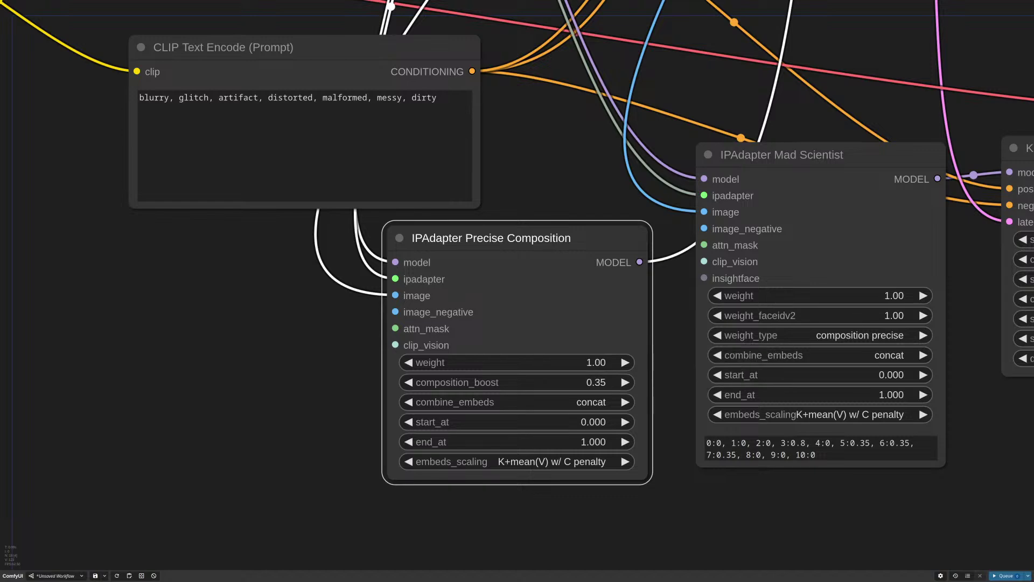
Highlight the 3:0.8 entry in the IPAdapter Mad Scientist layer weights and queue the workflow
scroll(584, 357, "down", 4)
scroll(843, 392, "up", 4)
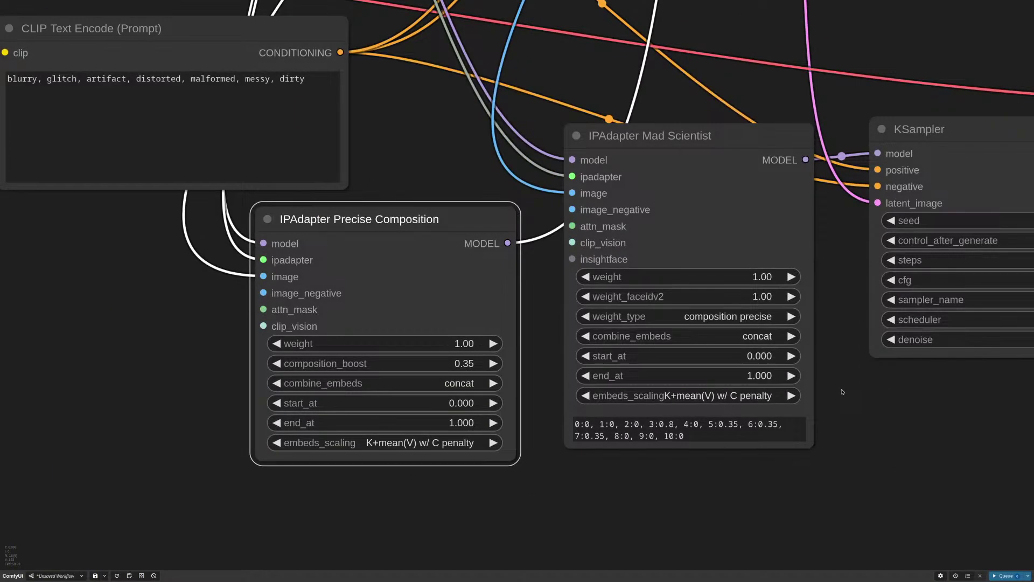
scroll(692, 468, "up", 4)
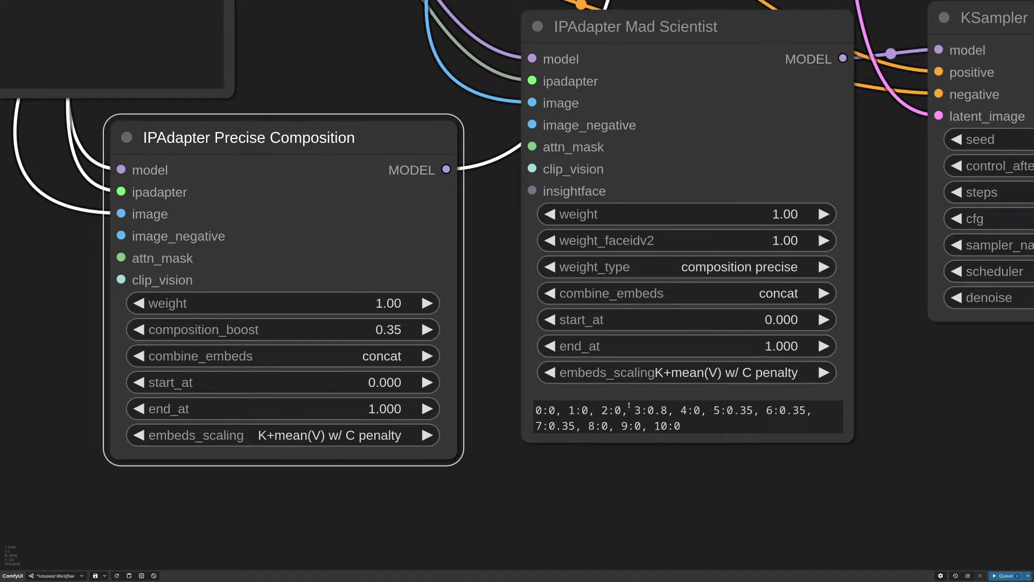
left_click_drag(632, 409, 666, 410)
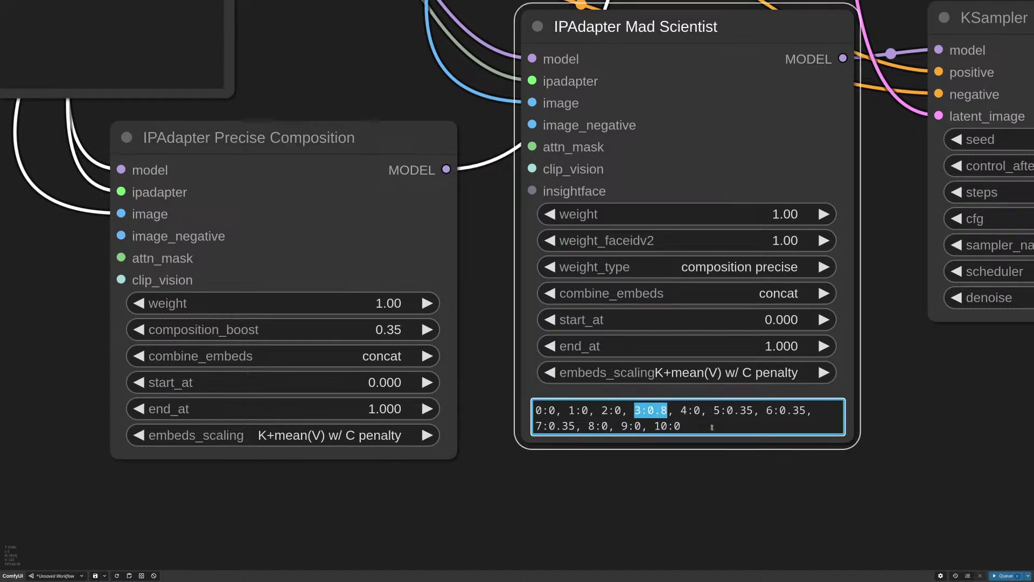
scroll(733, 468, "down", 8)
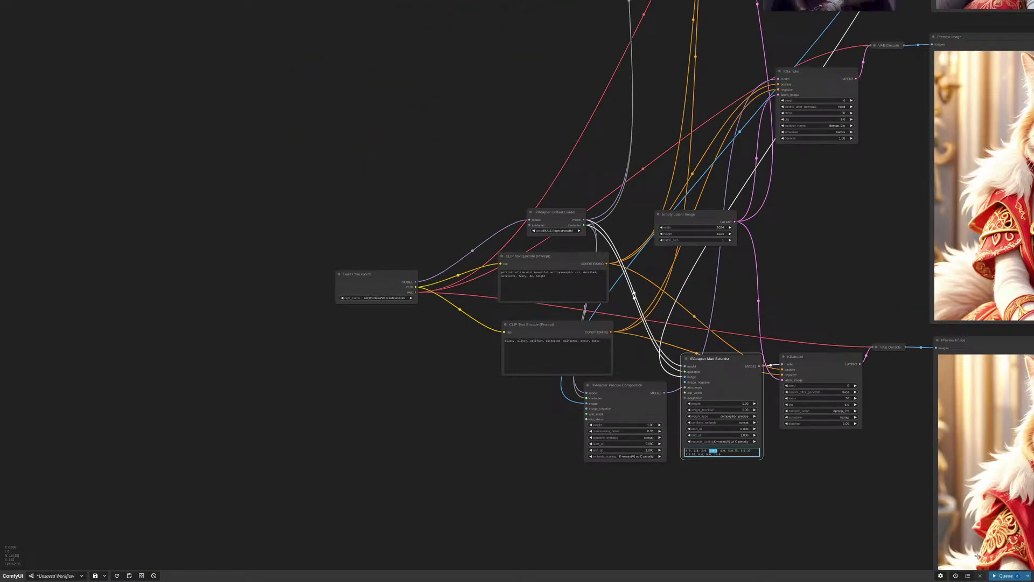
left_click(991, 573)
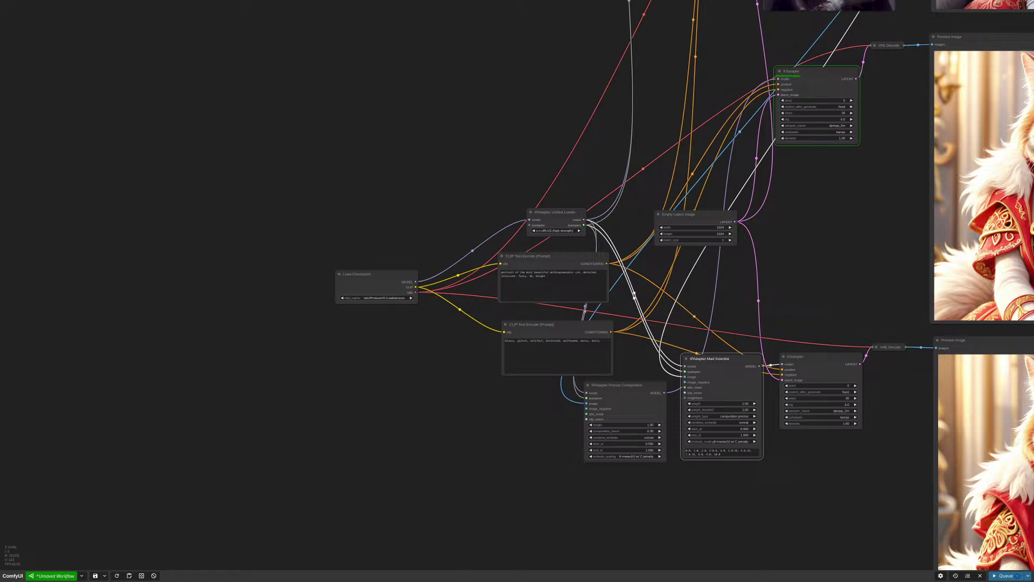
Move the IPAdapter Mad Scientist node up beside the middle KSampler and check the model in the Load Checkpoint node
scroll(808, 289, "down", 5)
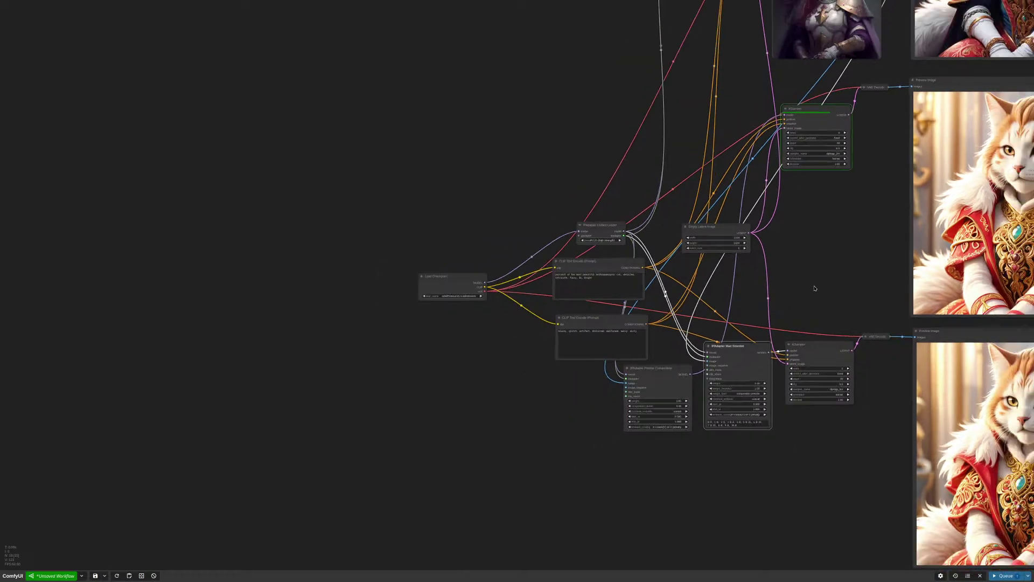
left_click_drag(734, 222, 733, 131)
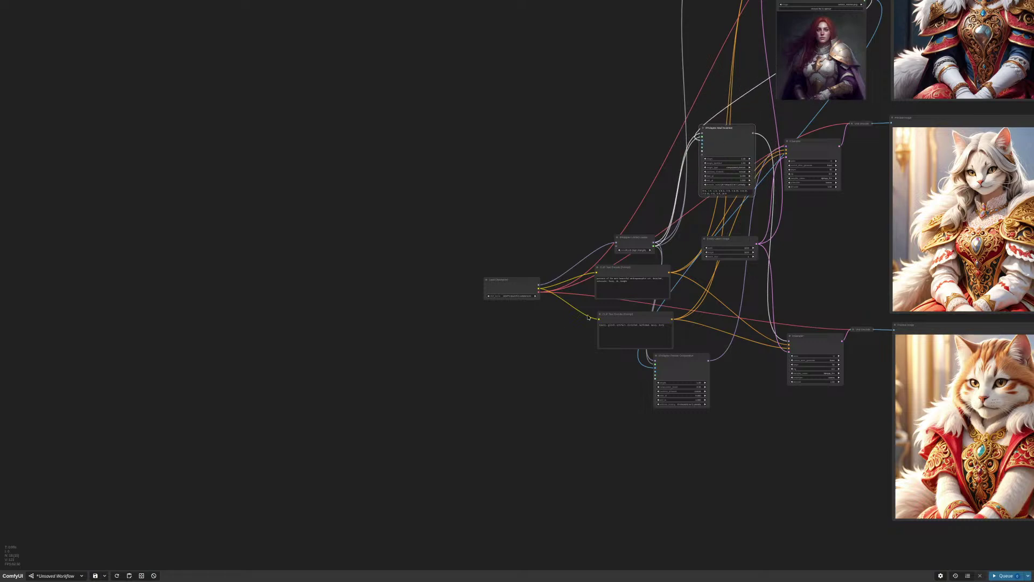
scroll(487, 291, "up", 15)
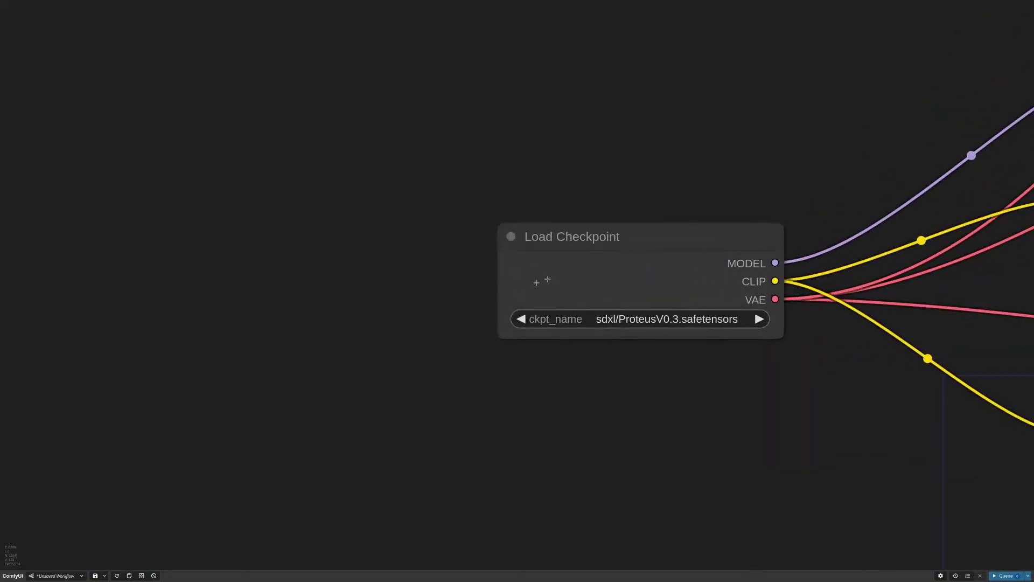
scroll(673, 396, "down", 15)
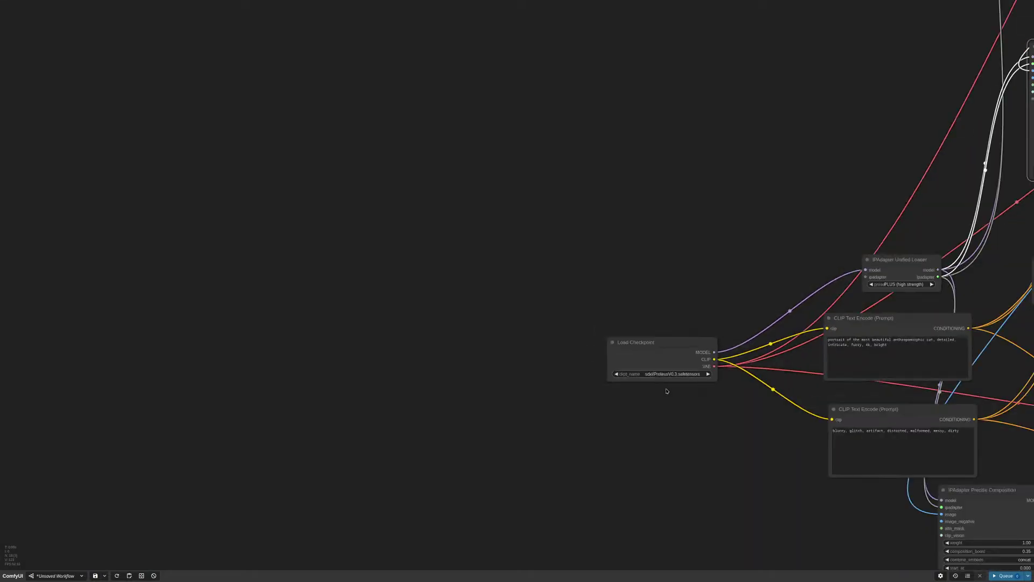
scroll(666, 391, "down", 2)
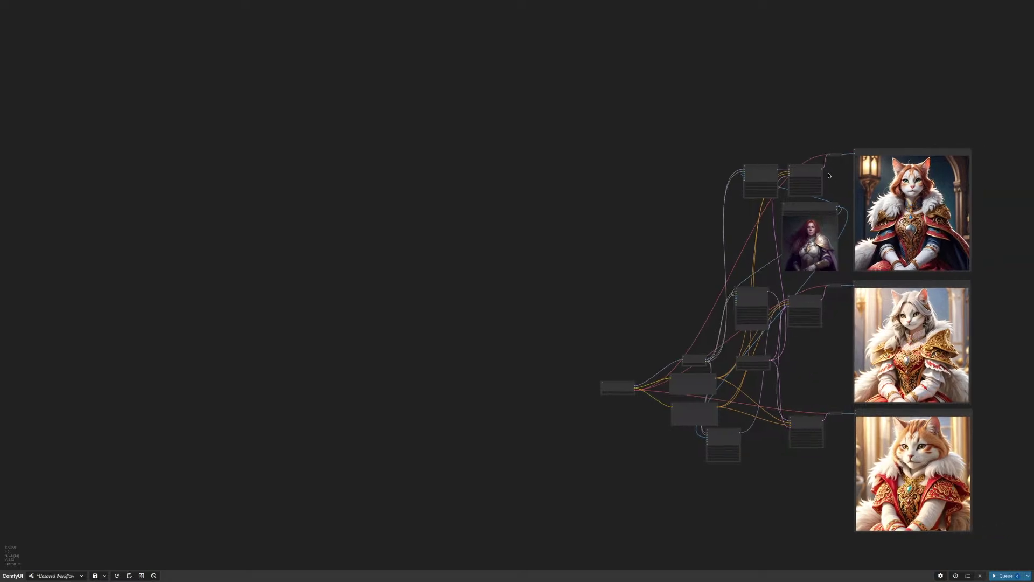
Move the Load Image node to the left of the IPAdapter nodes and compare the warrior reference with the cat previews
left_click_drag(814, 205, 660, 234)
left_click_drag(812, 233, 700, 219)
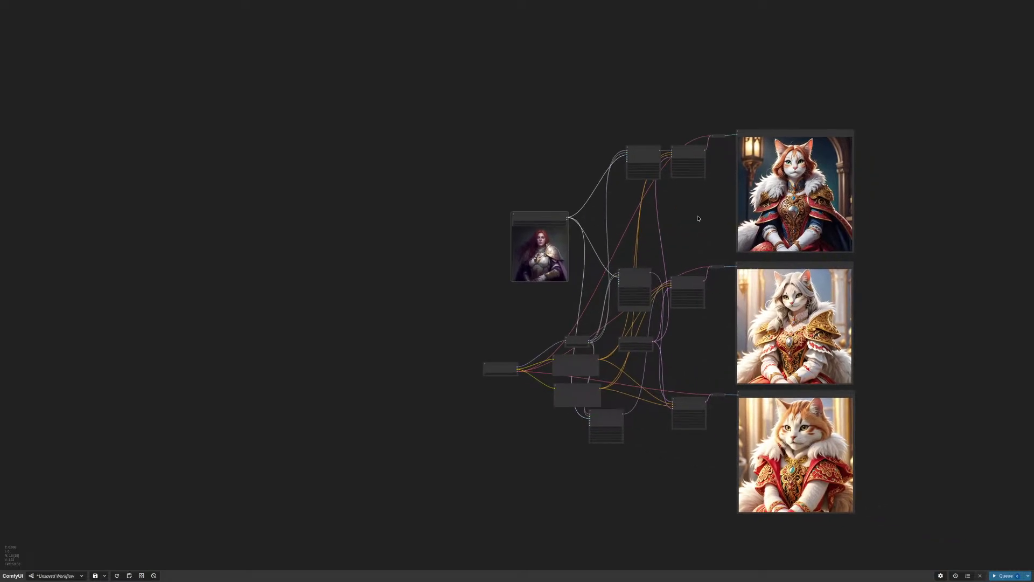
scroll(849, 356, "up", 8)
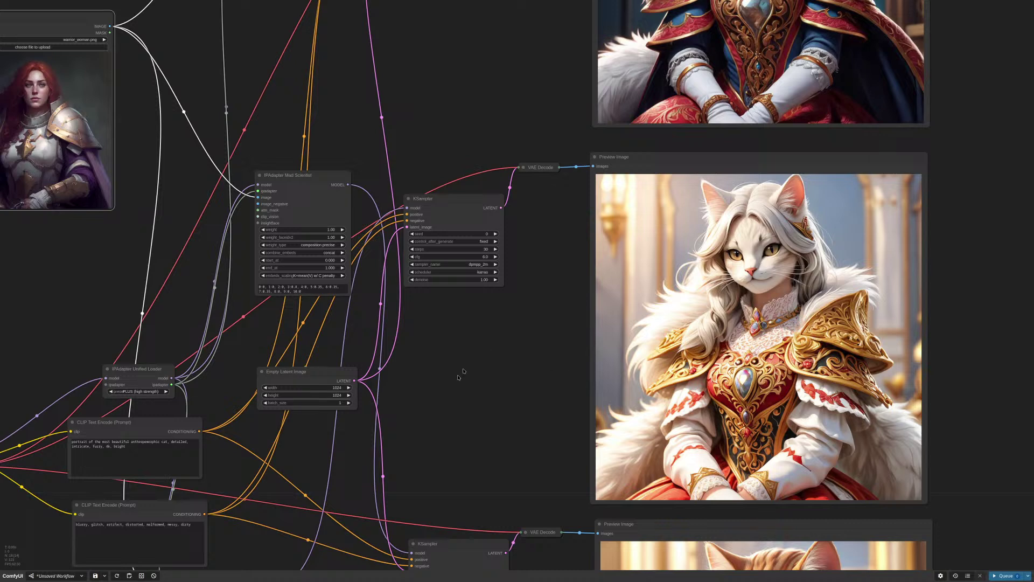
scroll(458, 377, "down", 10)
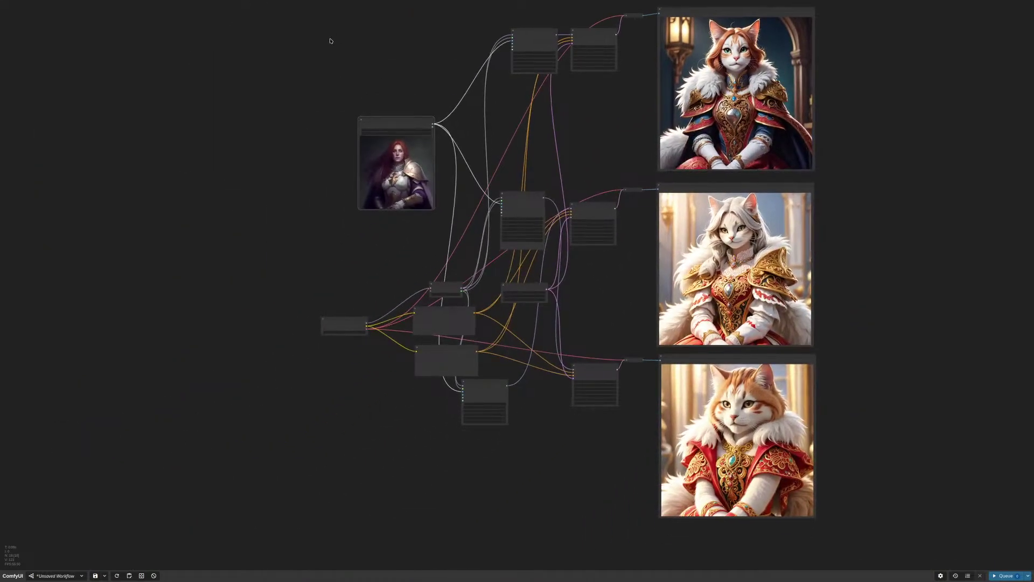
Look over the AnimateDiff video workflow and its output in the other browser tabs, and return to the cat portrait workflow in full screen
left_click(339, 7)
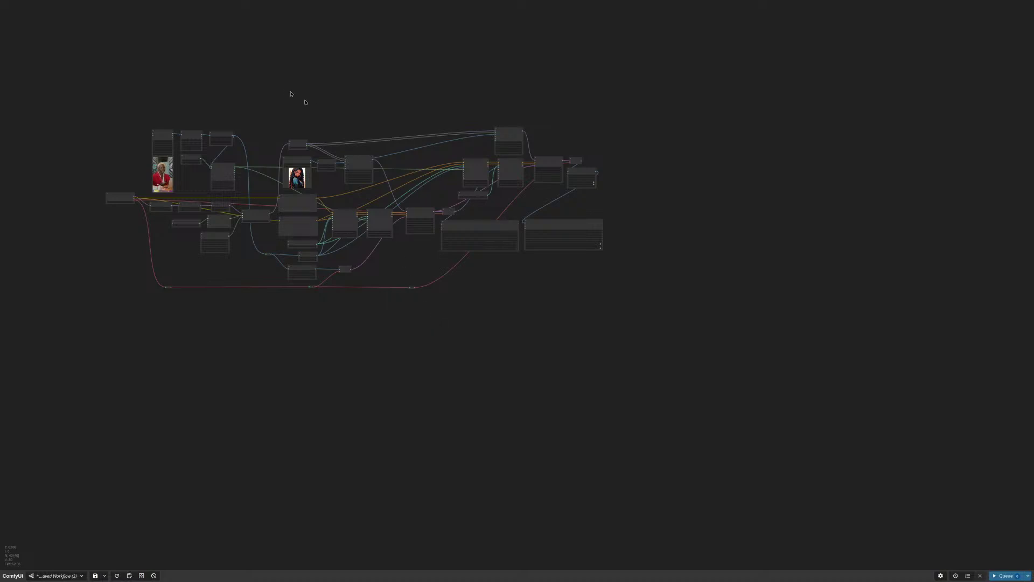
left_click_drag(291, 94, 508, 196)
left_click(403, 7)
left_click(336, 7)
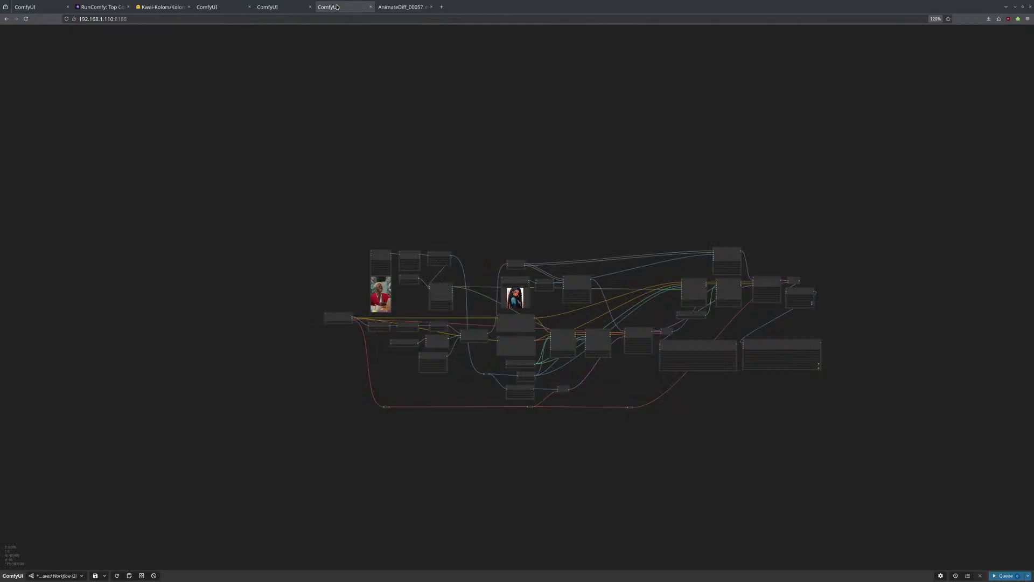
left_click_drag(439, 226, 616, 229)
scroll(592, 232, "up", 5)
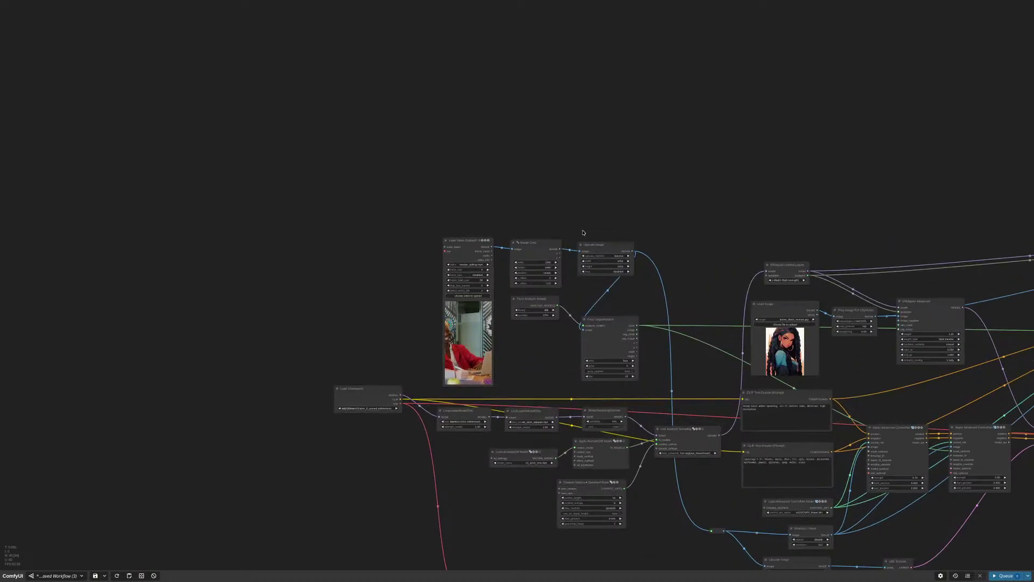
scroll(557, 215, "down", 2)
mouse_move(343, 7)
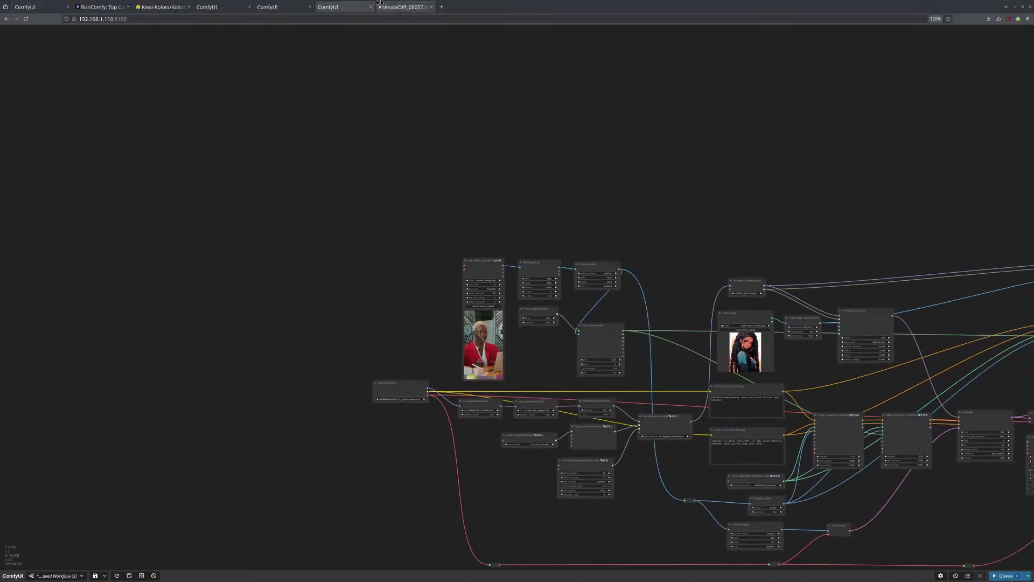
left_click(339, 7)
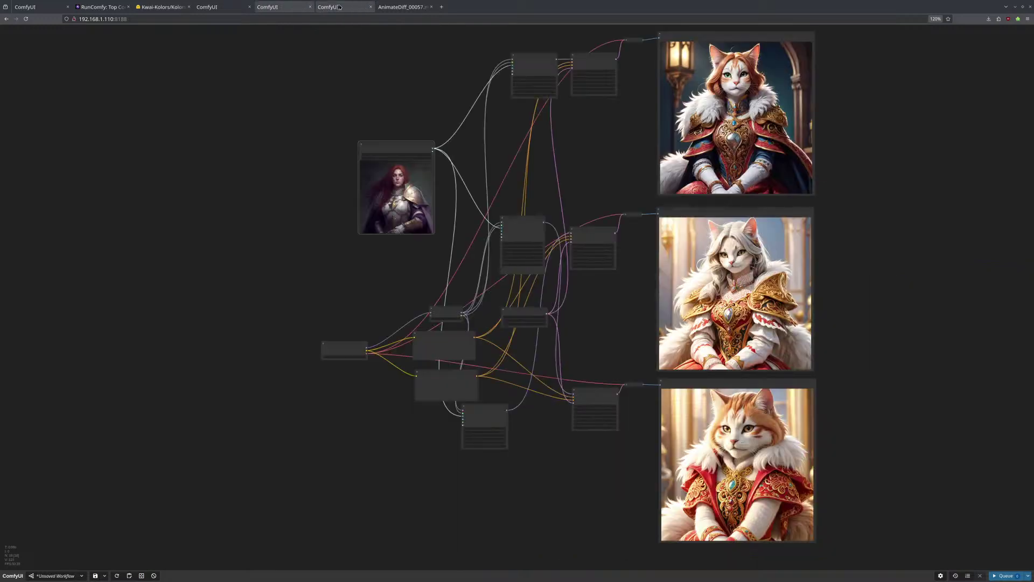
left_click(284, 7)
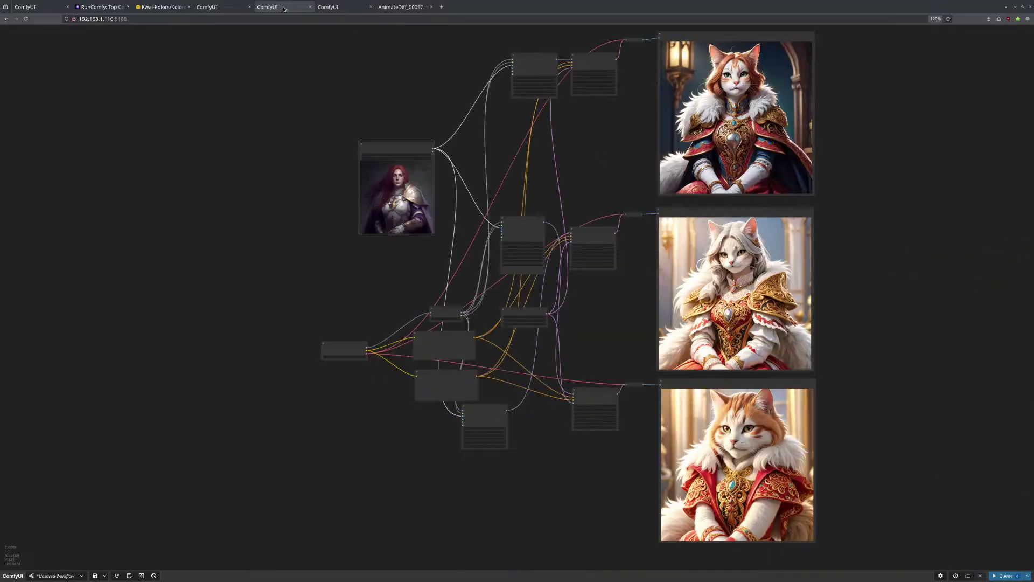
key("F11")
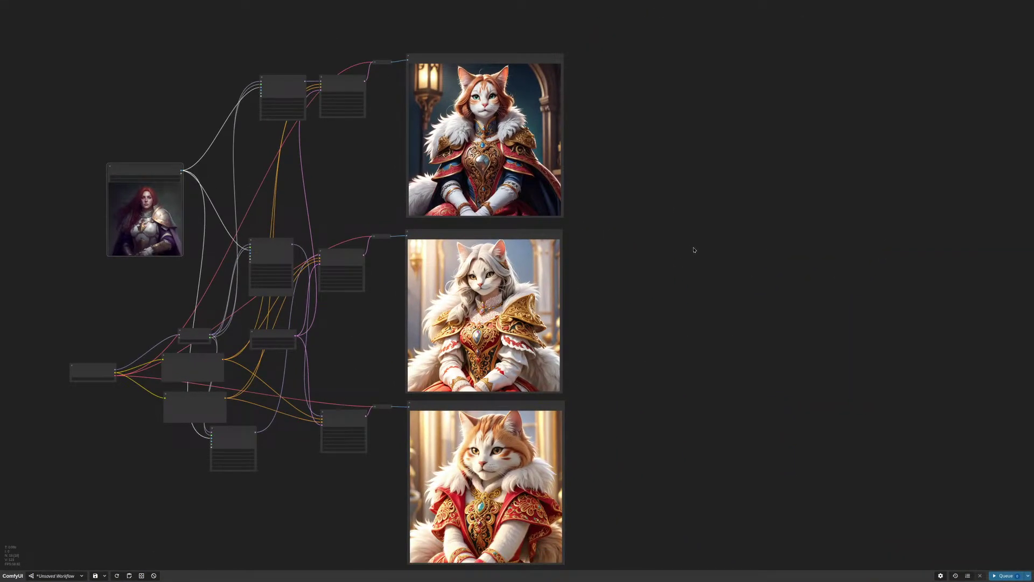
Search the node list for "face seg" and add a Face Segmentation node in the empty canvas beside the cat previews
scroll(690, 302, "up", 3)
scroll(674, 334, "down", 4)
scroll(700, 297, "up", 2)
scroll(711, 288, "up", 3)
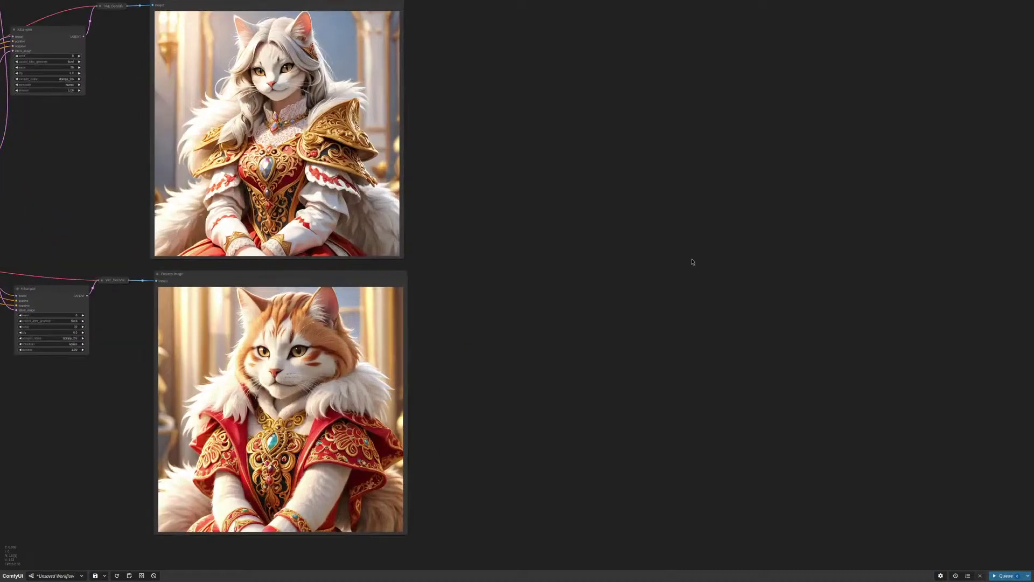
double_click(691, 257)
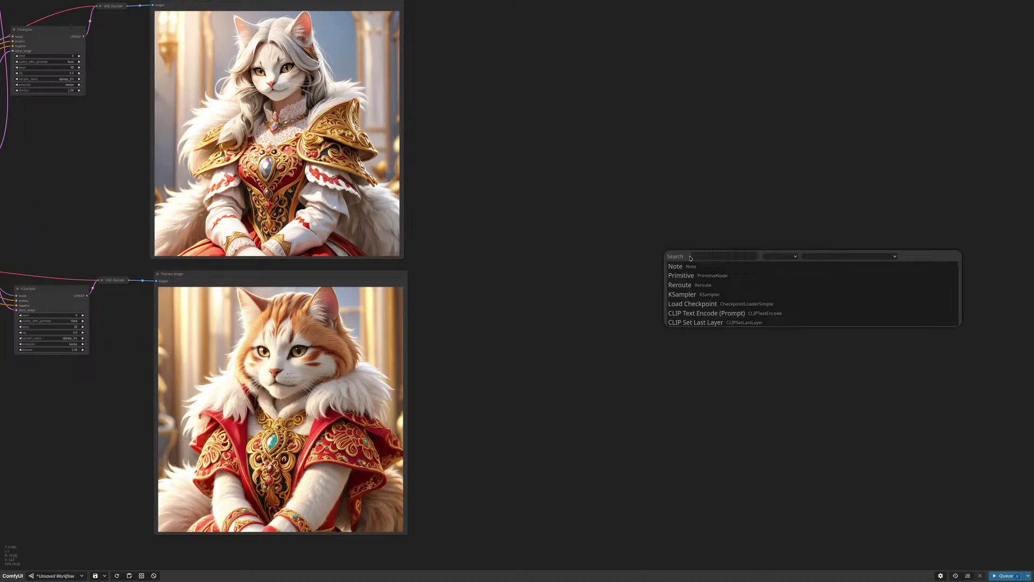
type("face")
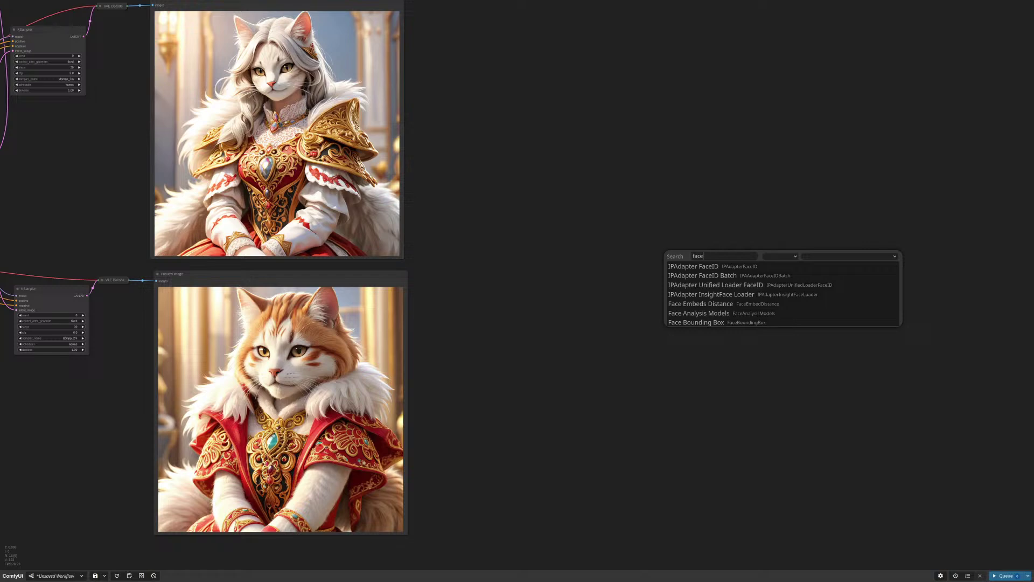
type(" seg")
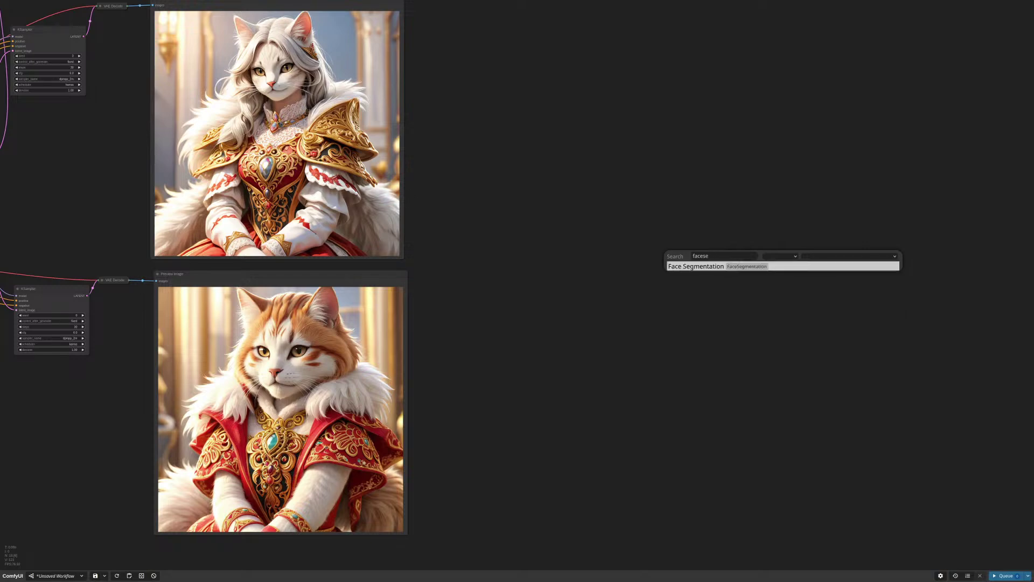
key("Return")
scroll(755, 252, "up", 8)
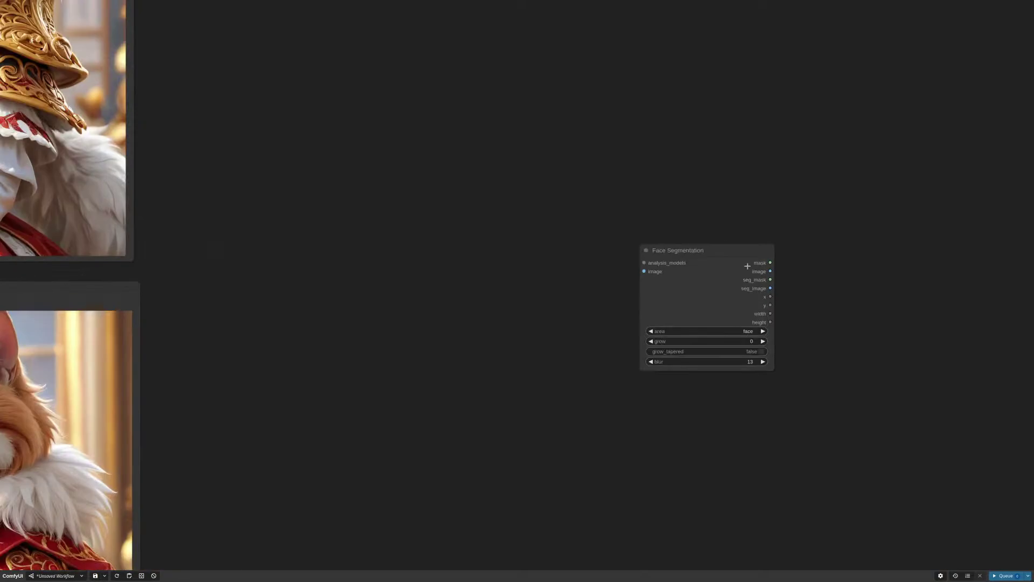
left_click_drag(718, 246, 754, 244)
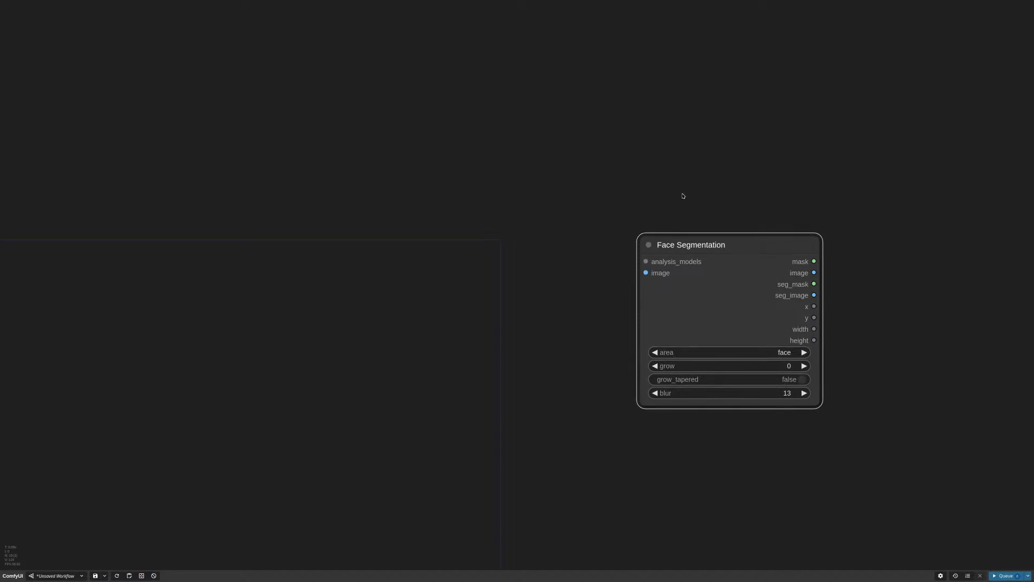
Add a Load Image node with ferguson_1.jpg beside the Face Segmentation node, feeding its image input, and align the two nodes
scroll(682, 206, "down", 1)
left_click_drag(649, 266, 500, 250)
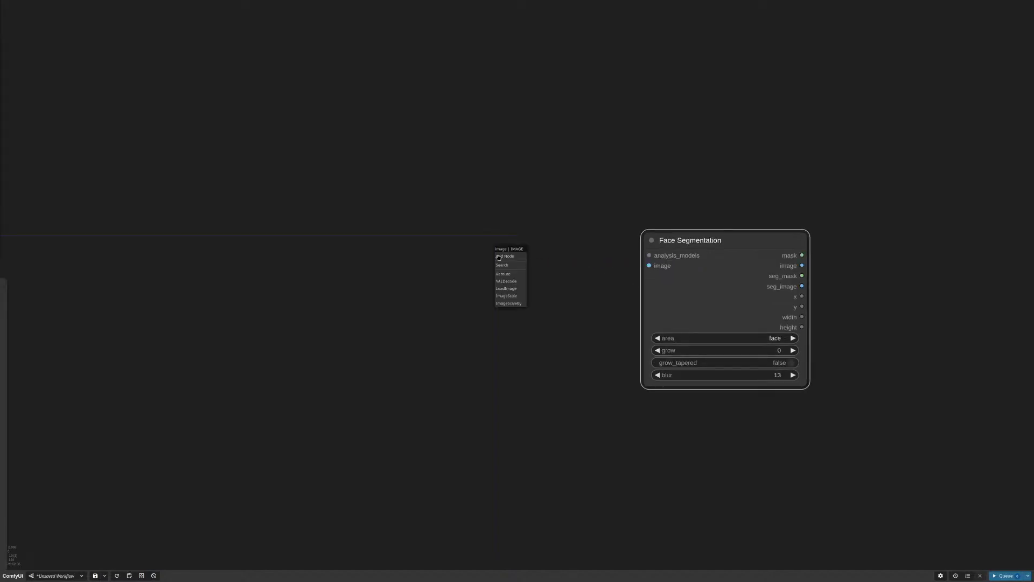
left_click(516, 292)
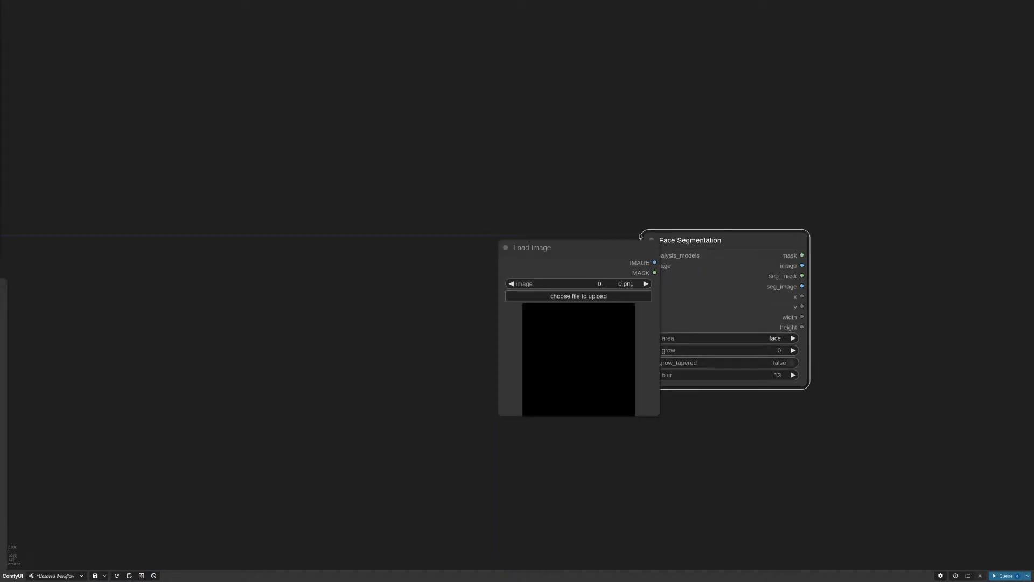
left_click_drag(623, 249, 529, 230)
left_click(531, 268)
type("ferg")
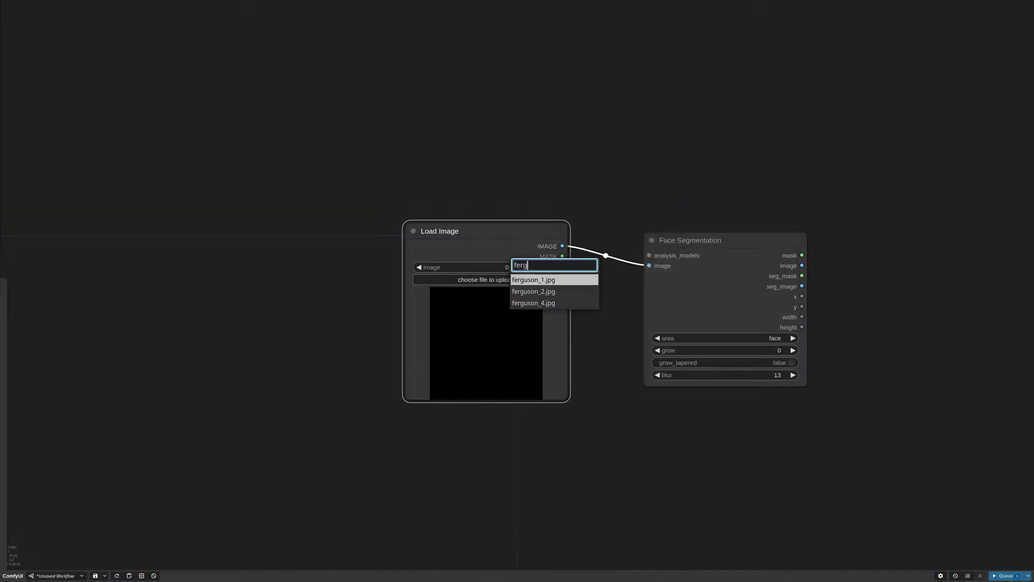
key("Return")
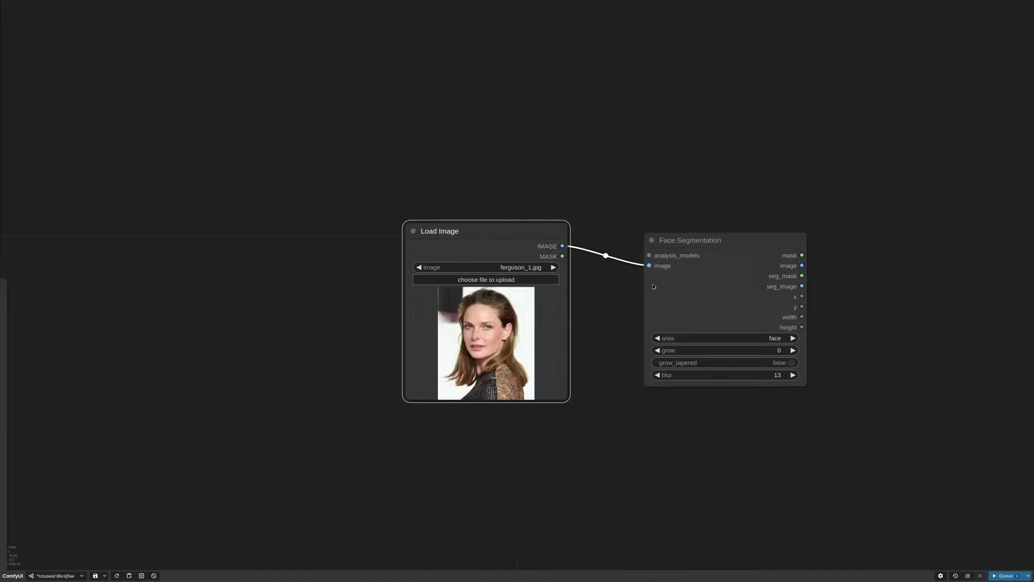
left_click_drag(653, 286, 655, 261)
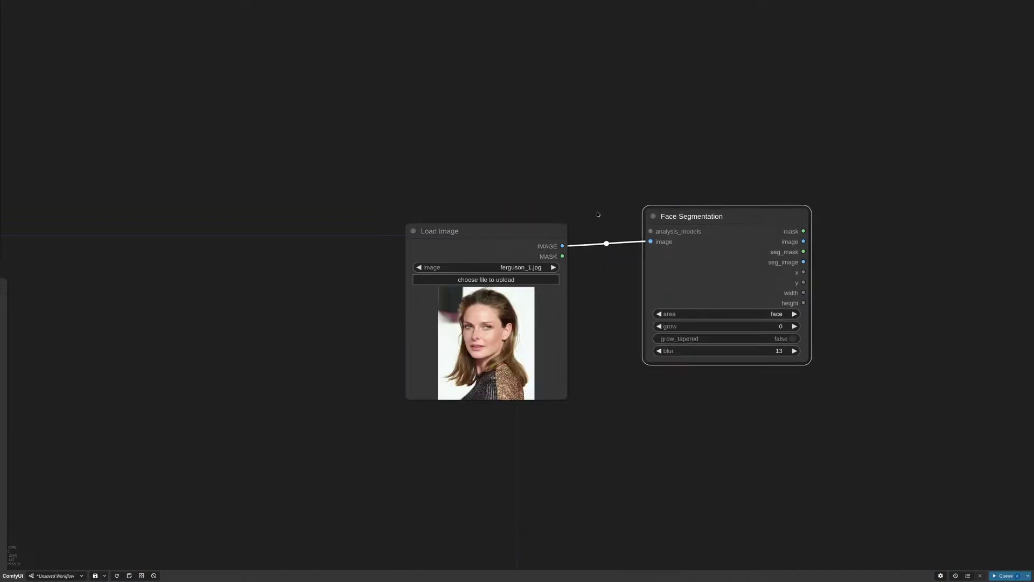
Narrow the Face Segmentation node and add a Face Analysis Models node above Load Image, feeding its analysis_models input
scroll(597, 214, "down", 4)
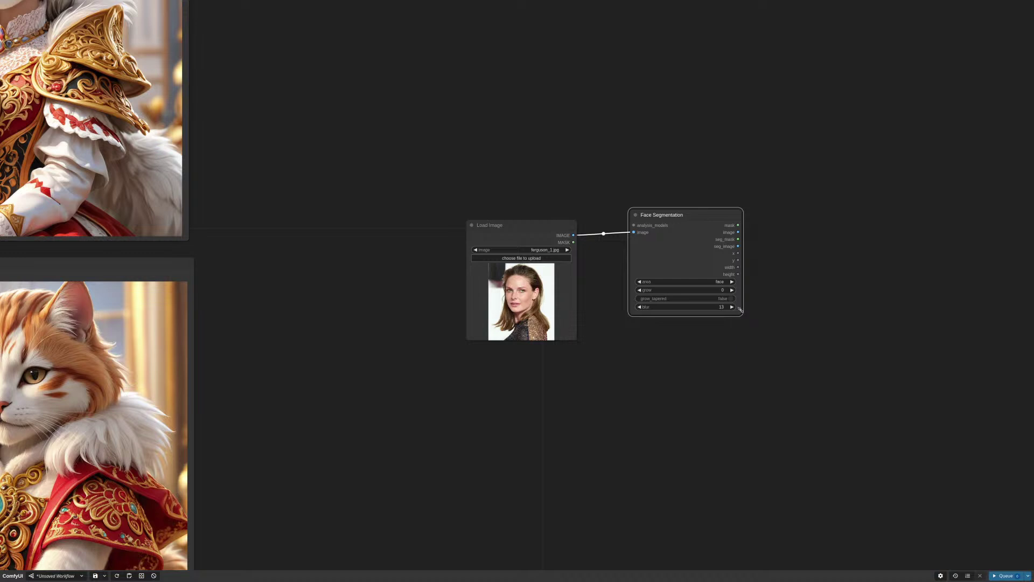
left_click_drag(737, 313, 722, 305)
left_click_drag(684, 212, 656, 199)
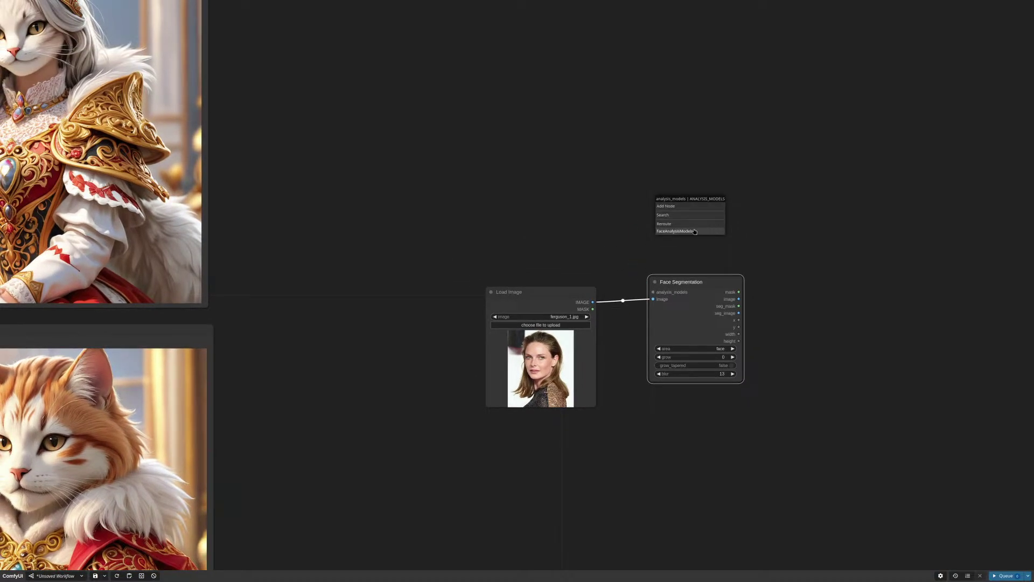
left_click(696, 232)
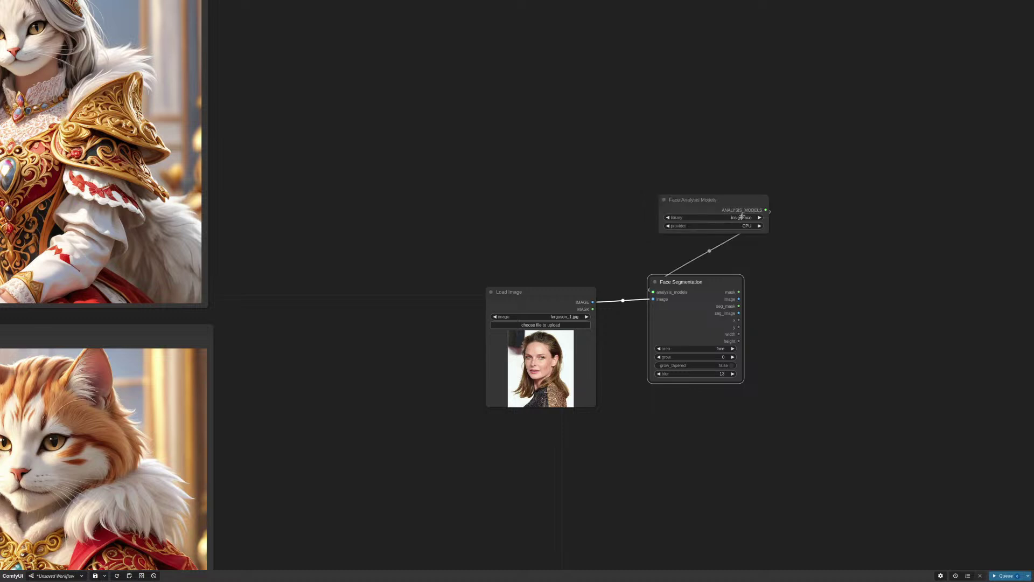
left_click_drag(740, 214, 583, 213)
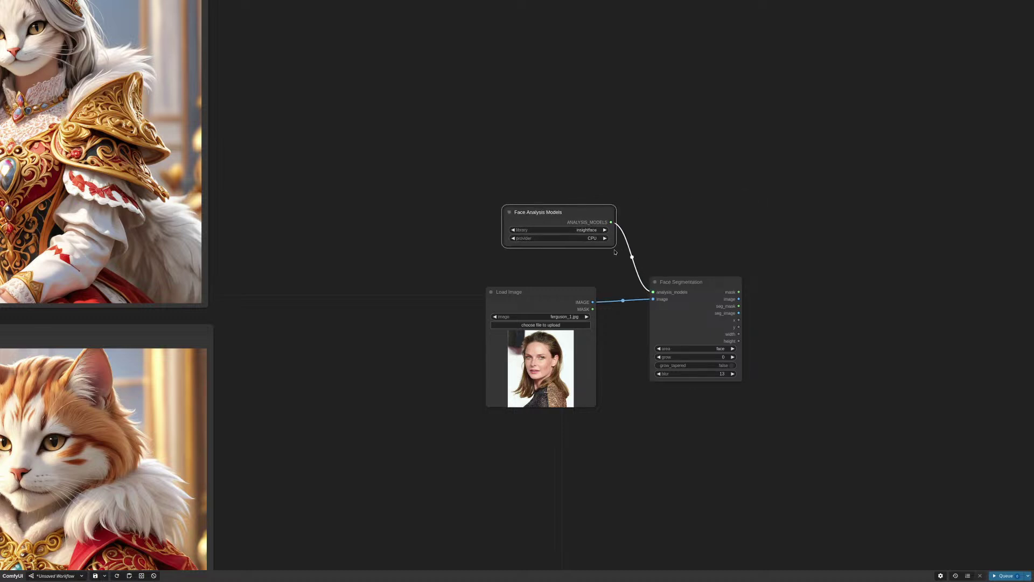
Set the Face Analysis Models library to dlib and align the node with the Load Image node below it
scroll(575, 252, "up", 5)
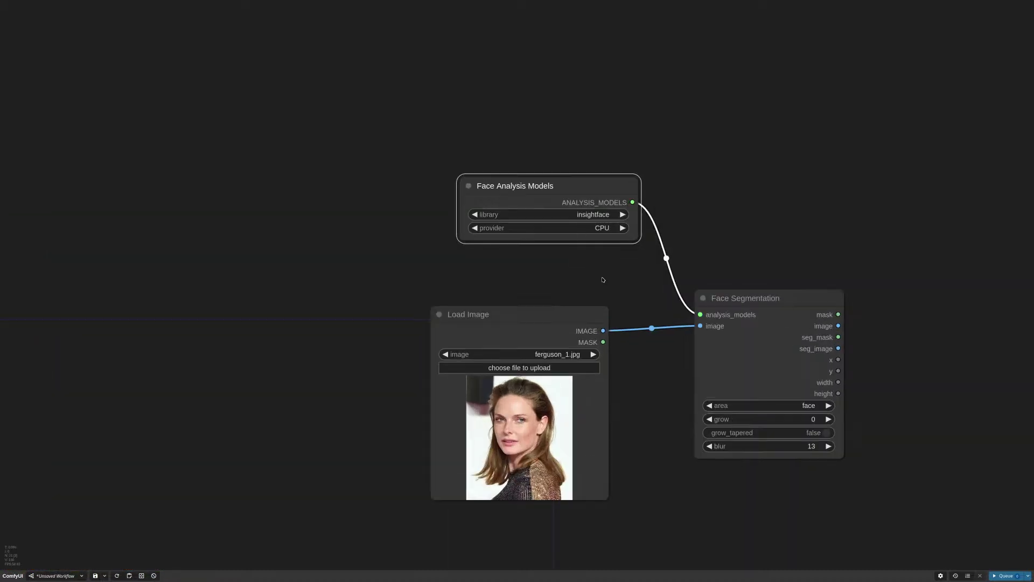
left_click_drag(604, 280, 632, 286)
left_click(614, 213)
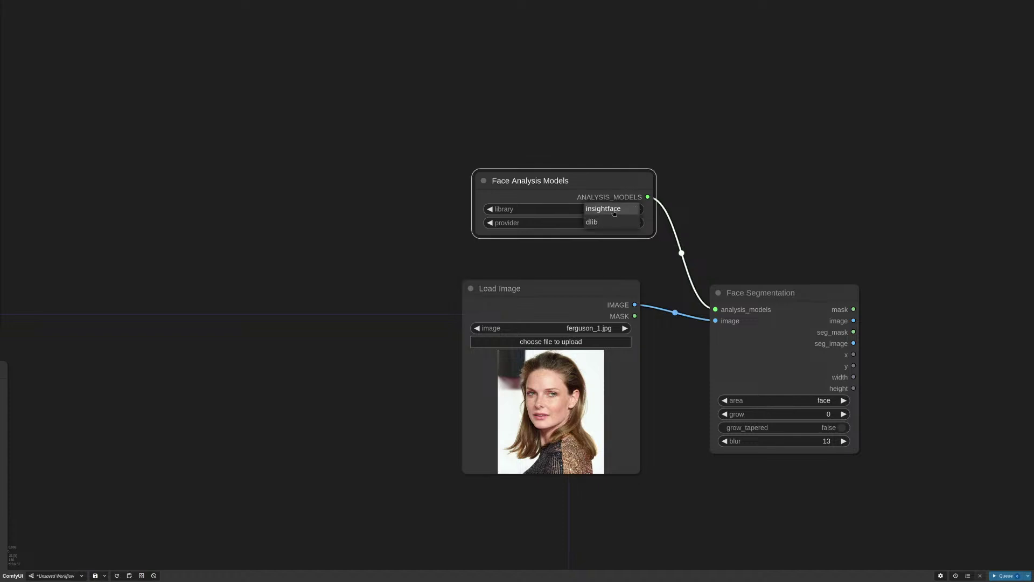
left_click(612, 222)
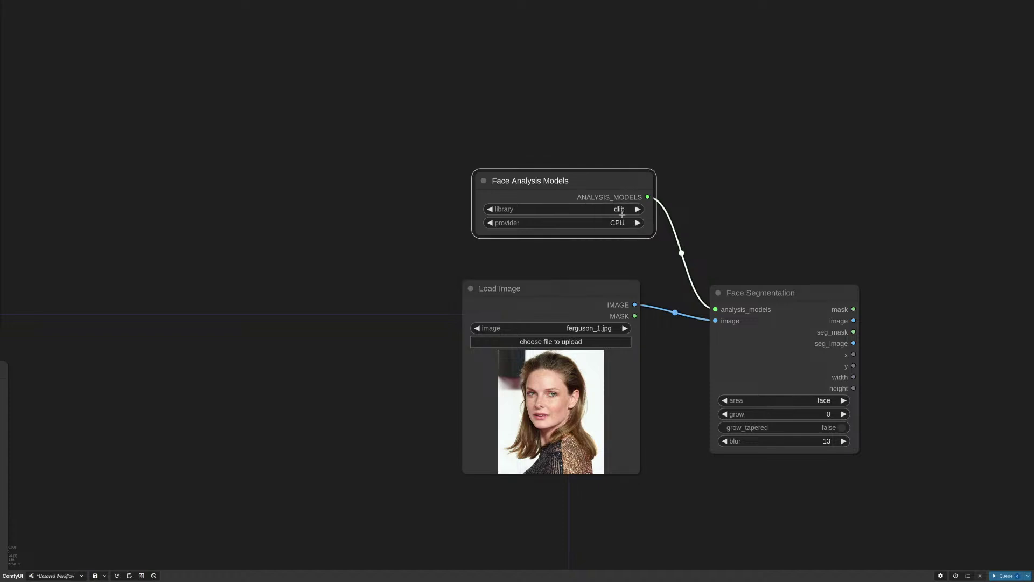
left_click(619, 214)
left_click_drag(629, 295, 637, 298)
left_click_drag(633, 195, 622, 203)
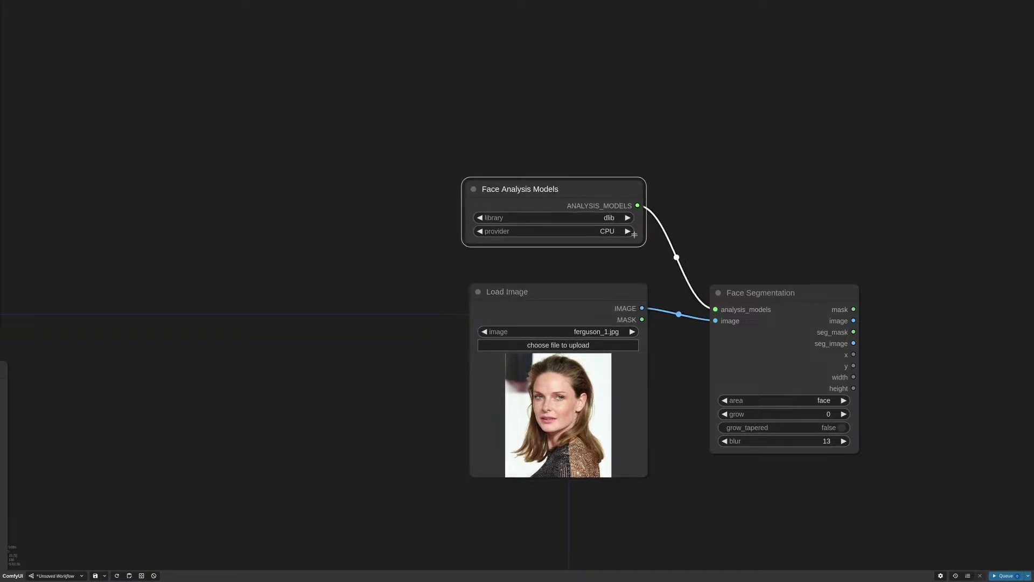
Add a Preview Image node to the image output of Face Segmentation and run the workflow
scroll(693, 223, "down", 4)
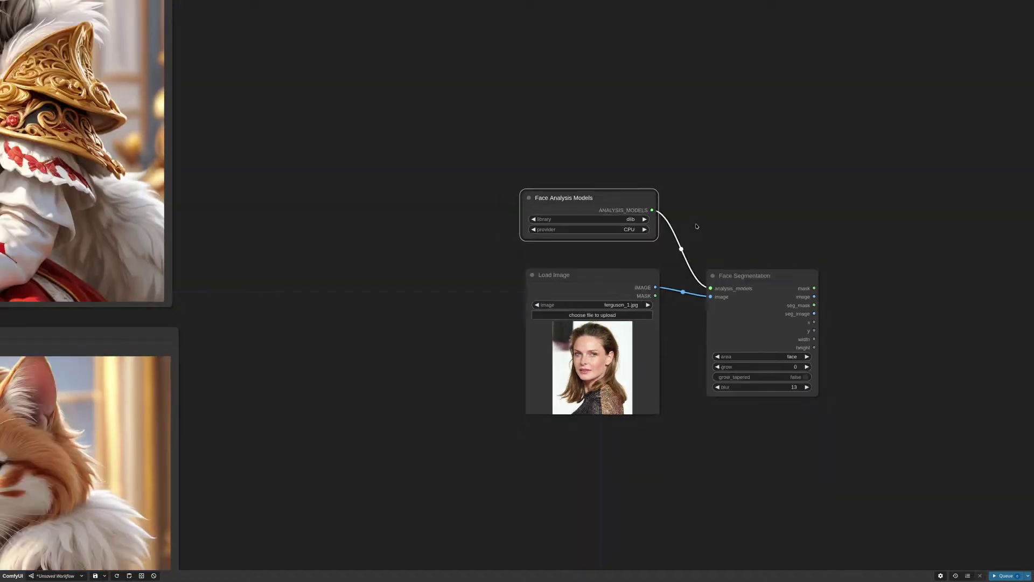
left_click_drag(880, 314, 749, 294)
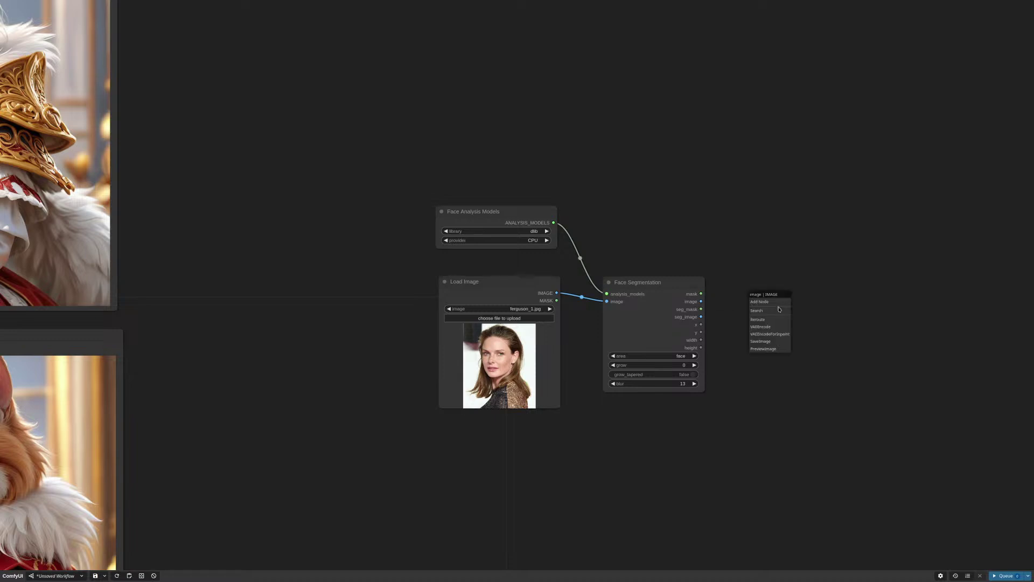
left_click(774, 348)
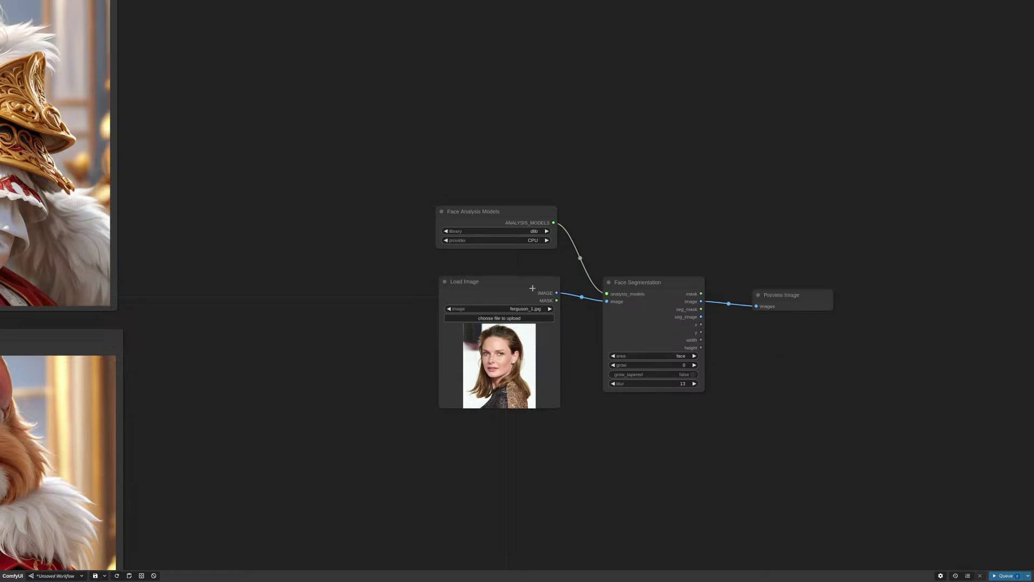
scroll(510, 230, "up", 4)
scroll(511, 230, "down", 5)
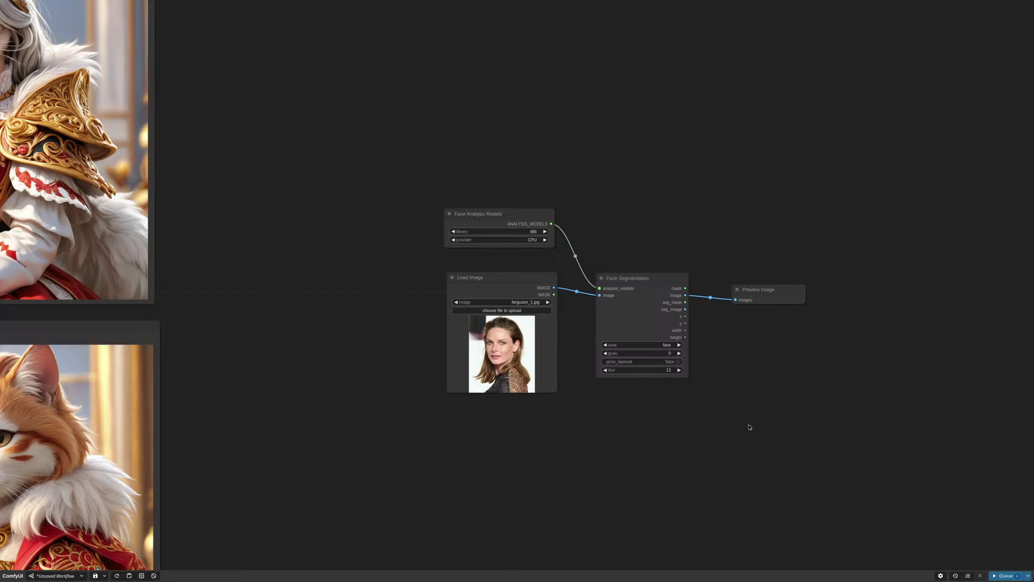
key("ctrl+Return")
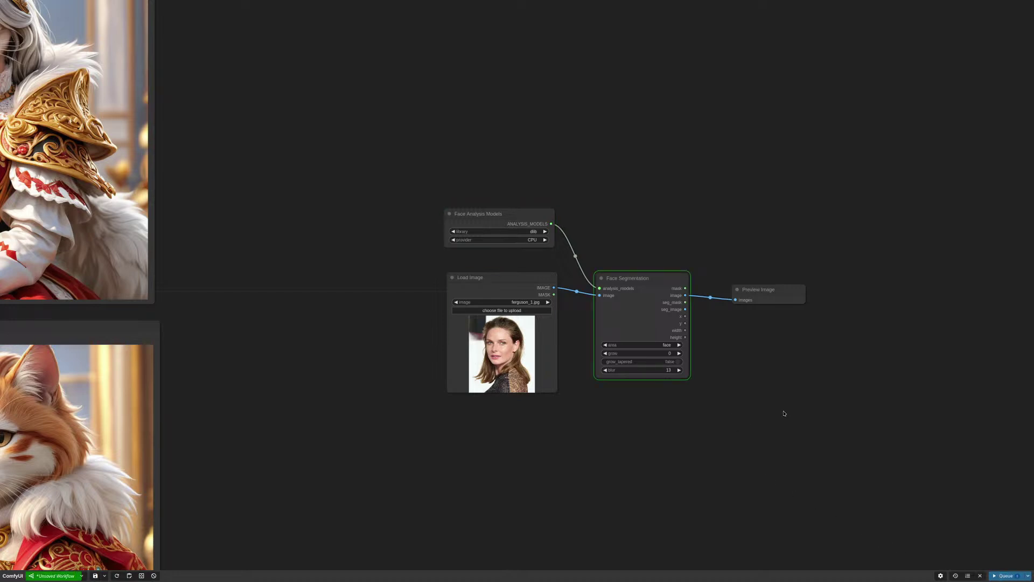
Enlarge the Preview Image node and move it and the Face Segmentation node slightly up
left_click_drag(805, 380, 903, 500)
left_click_drag(761, 292, 763, 236)
left_click_drag(658, 296, 658, 276)
scroll(719, 324, "up", 1)
scroll(718, 324, "up", 3)
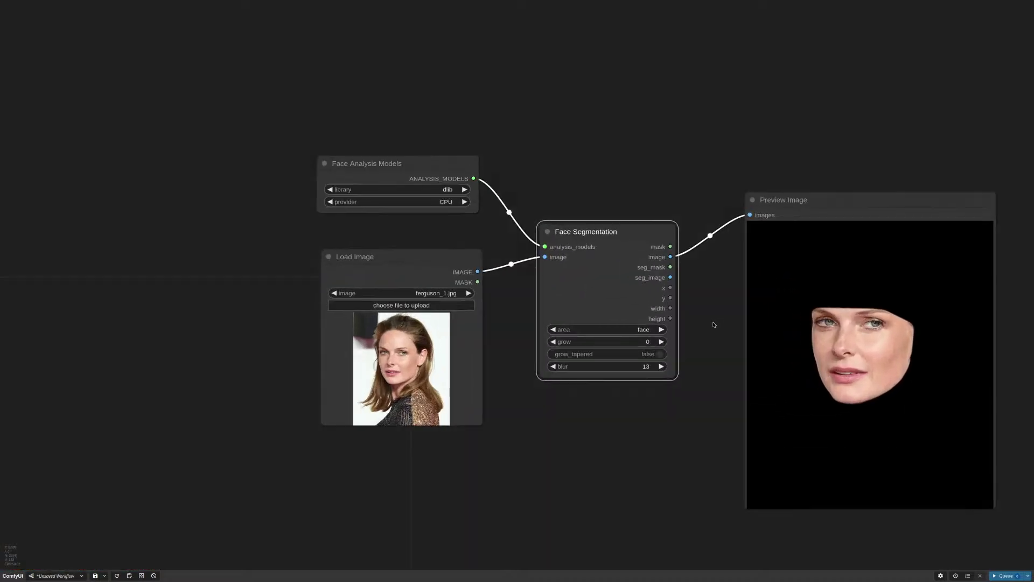
Set the Face Segmentation area to main_features and run the workflow
scroll(684, 344, "up", 1)
left_click(581, 312)
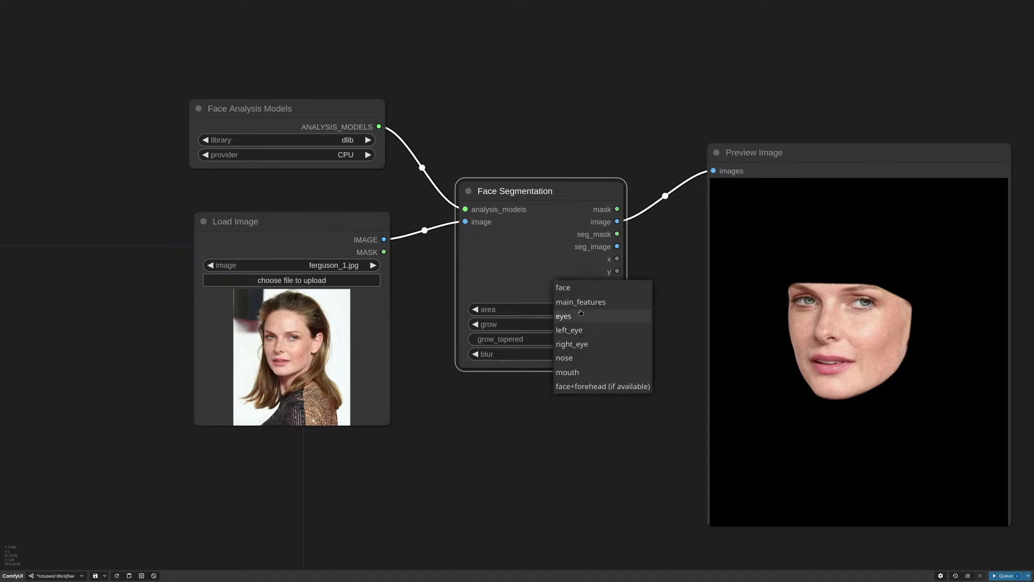
left_click(587, 306)
key("ctrl+Return")
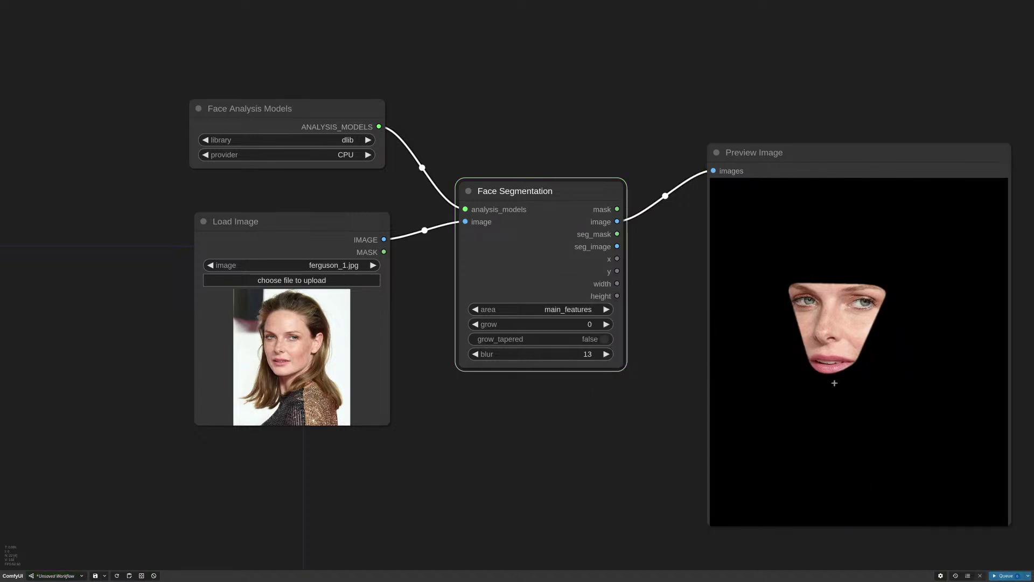
Run the face segmentation with the area set to left_eye and again with right_eye
left_click(568, 311)
left_click(588, 333)
left_click(1001, 576)
left_click(607, 310)
left_click(1000, 576)
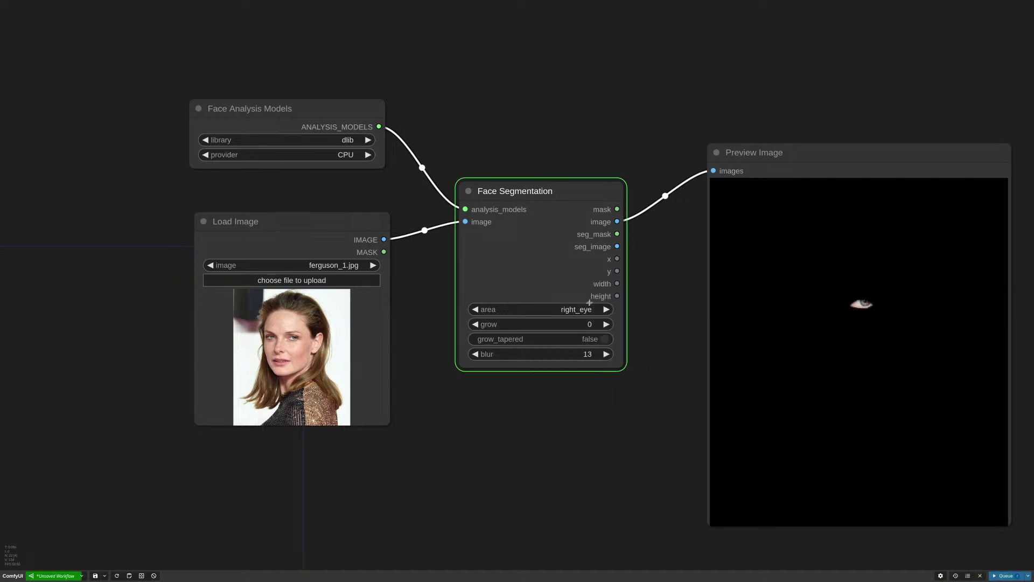
Set the Face Segmentation area to eyes and run the workflow
left_click(606, 309)
left_click(593, 311)
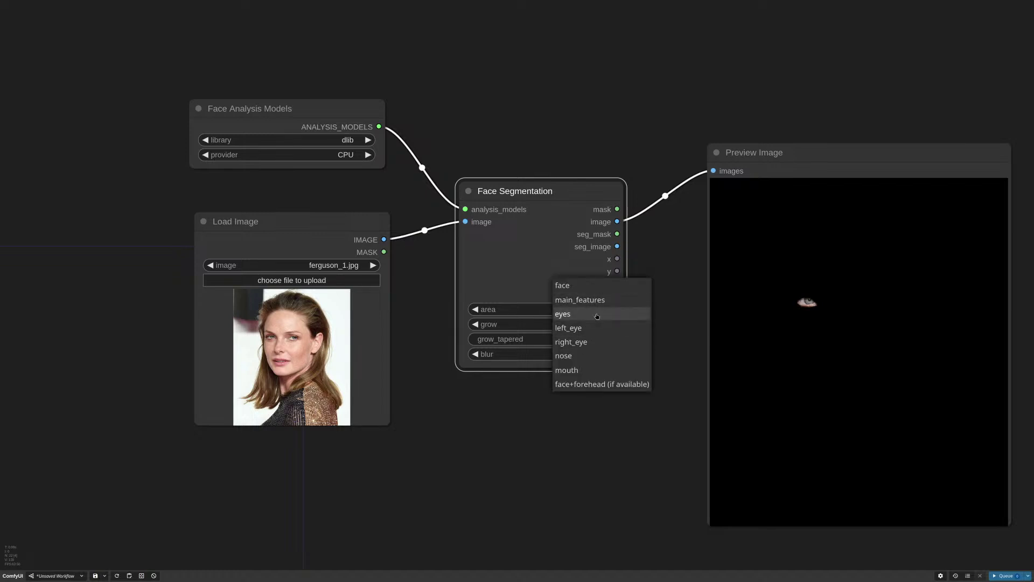
left_click(597, 313)
left_click(1003, 575)
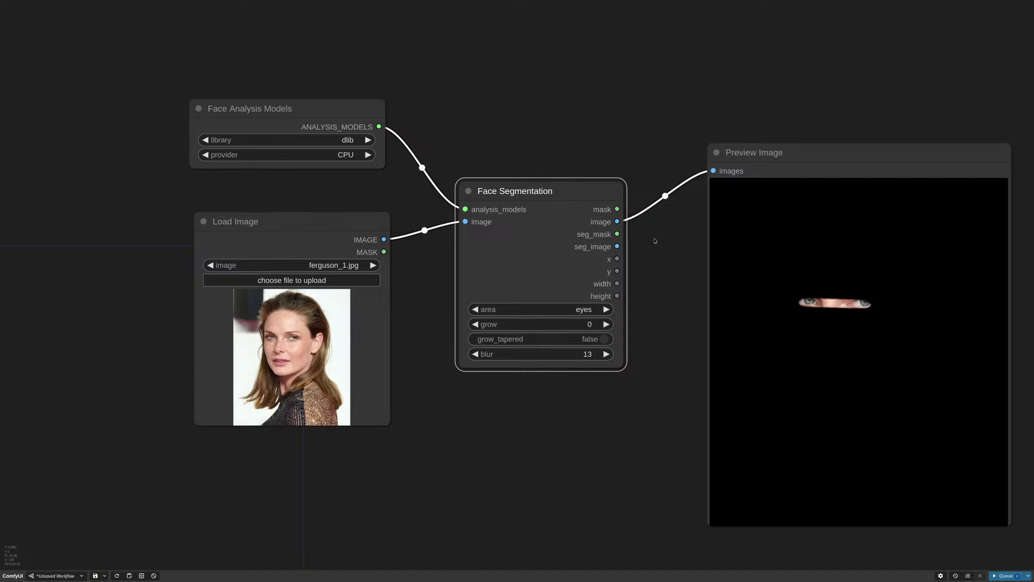
Search for "facewa", add a Face Warp node below Face Segmentation, and connect the Face Analysis Models output to it
scroll(614, 420, "down", 5)
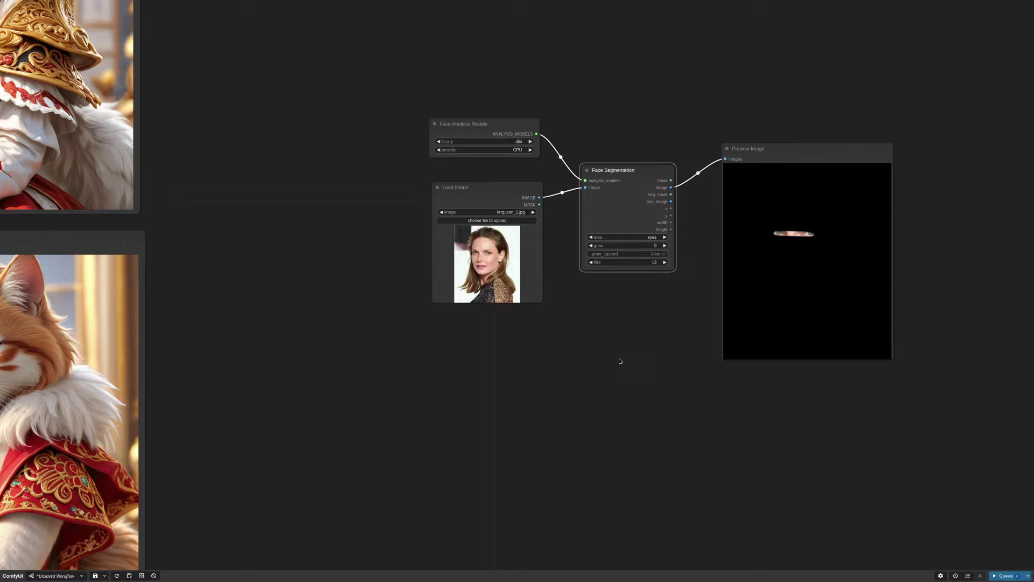
scroll(605, 325, "up", 2)
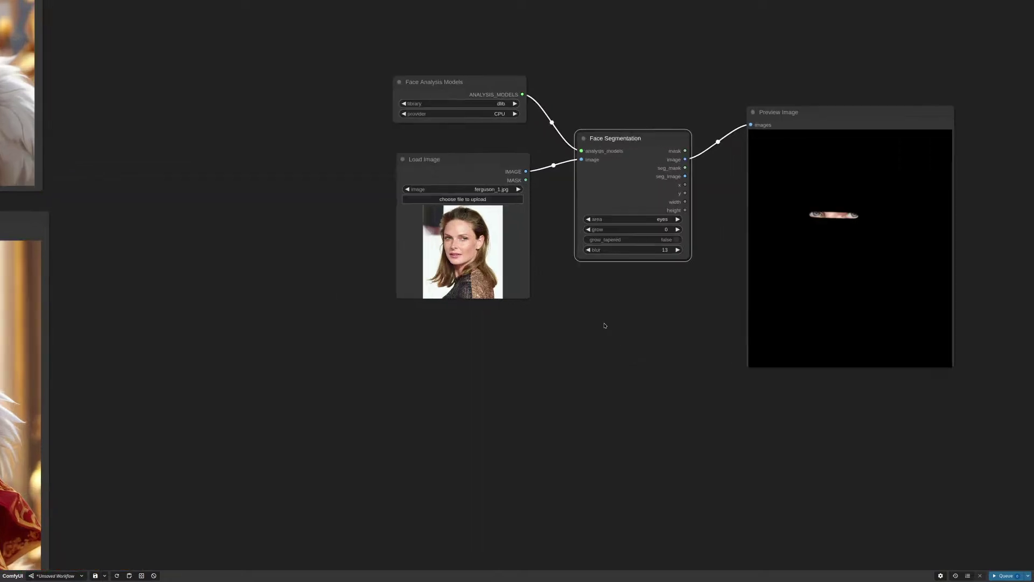
double_click(625, 356)
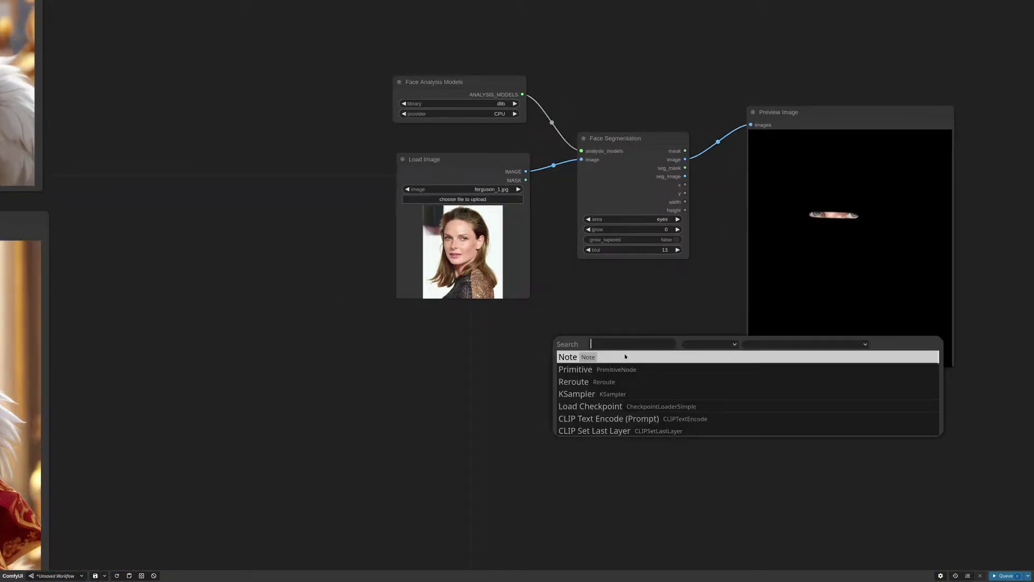
type("facewa")
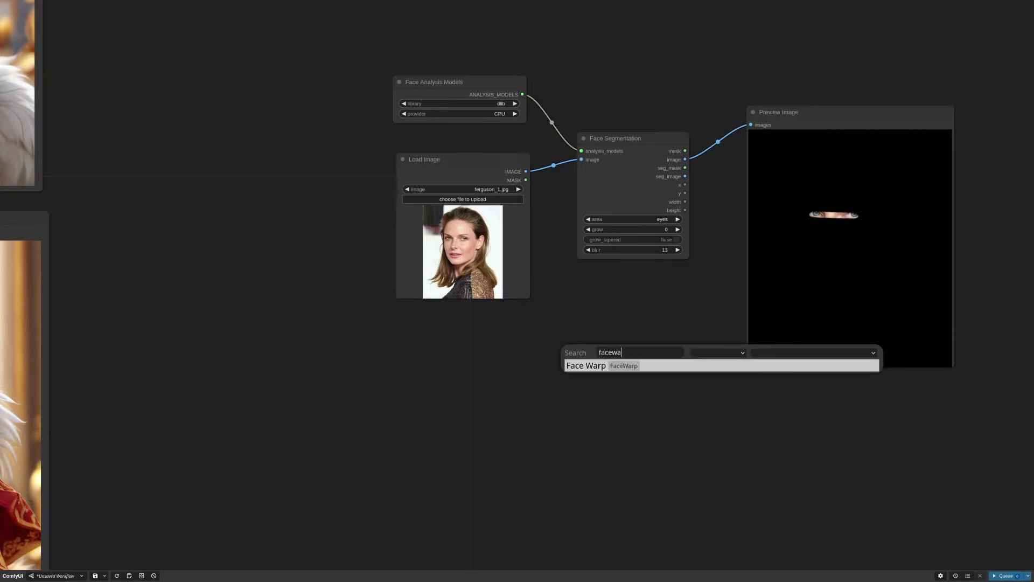
key("Return")
left_click_drag(684, 345, 640, 370)
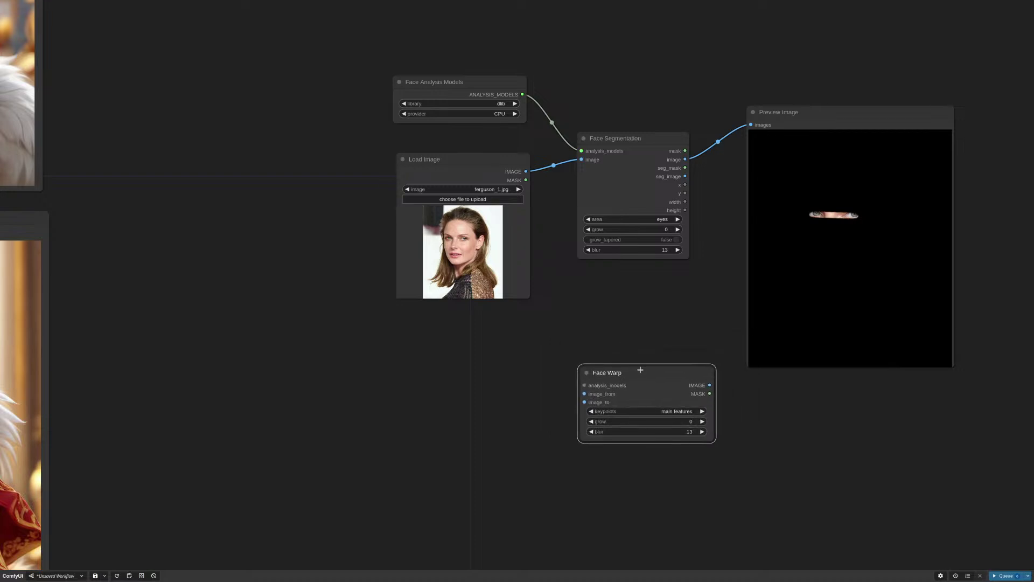
left_click_drag(523, 94, 627, 349)
Connect the ferguson_1.jpg image to Face Warp's image_from and add a Load Image node with laurence_fishburne.jpg for image_to
left_click_drag(526, 172, 489, 367)
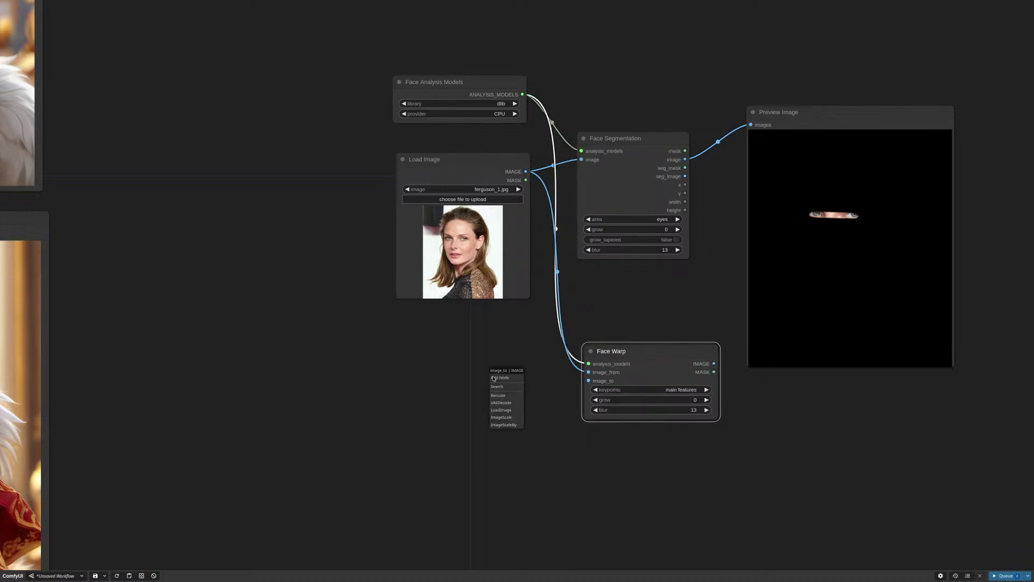
left_click(506, 411)
left_click_drag(565, 371, 455, 341)
left_click(479, 370)
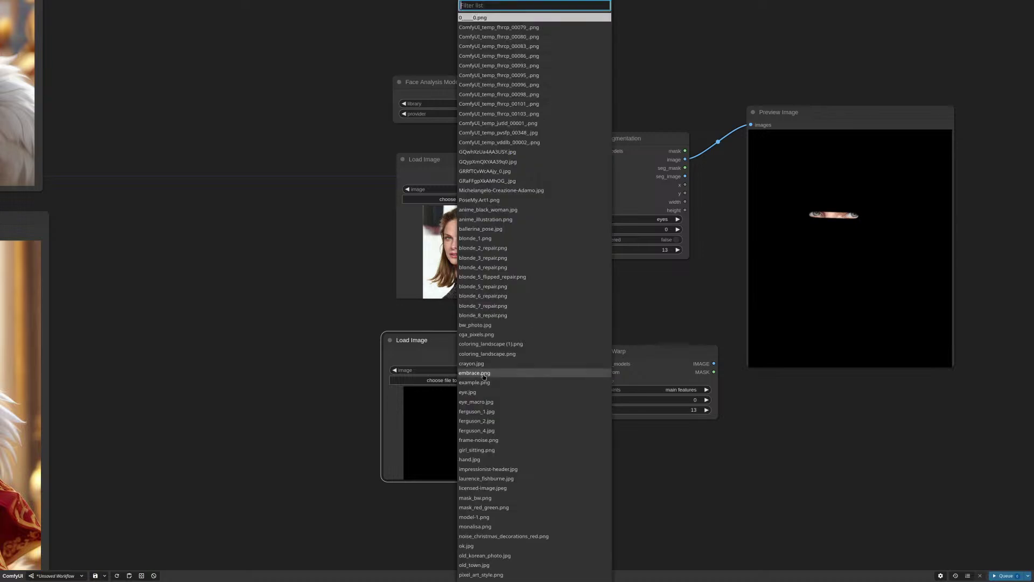
type("lau")
key("Return")
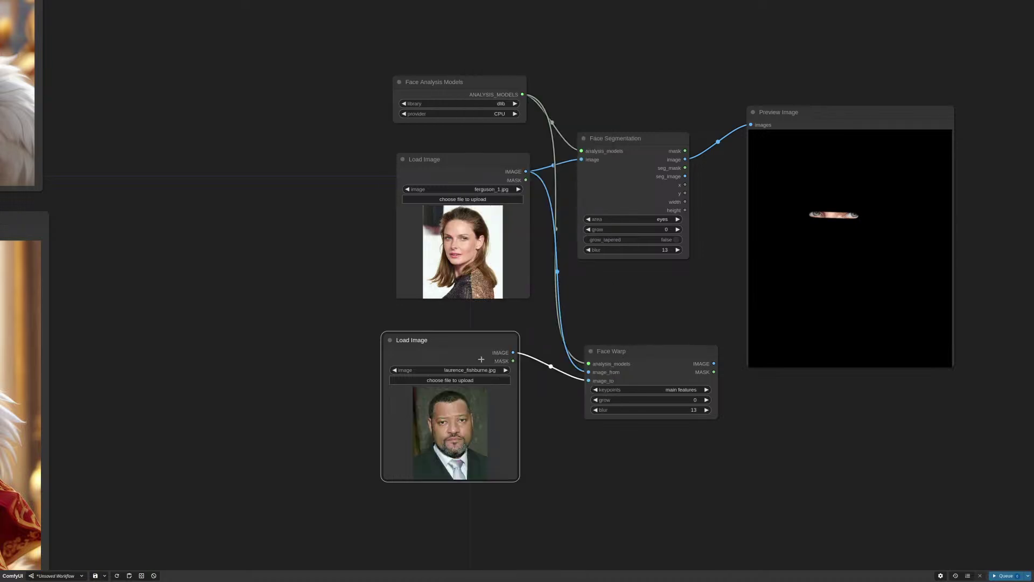
Move the Face Warp node down, add a Preview Image node to its IMAGE output, and run the workflow
left_click_drag(686, 360, 817, 457)
left_click(802, 470)
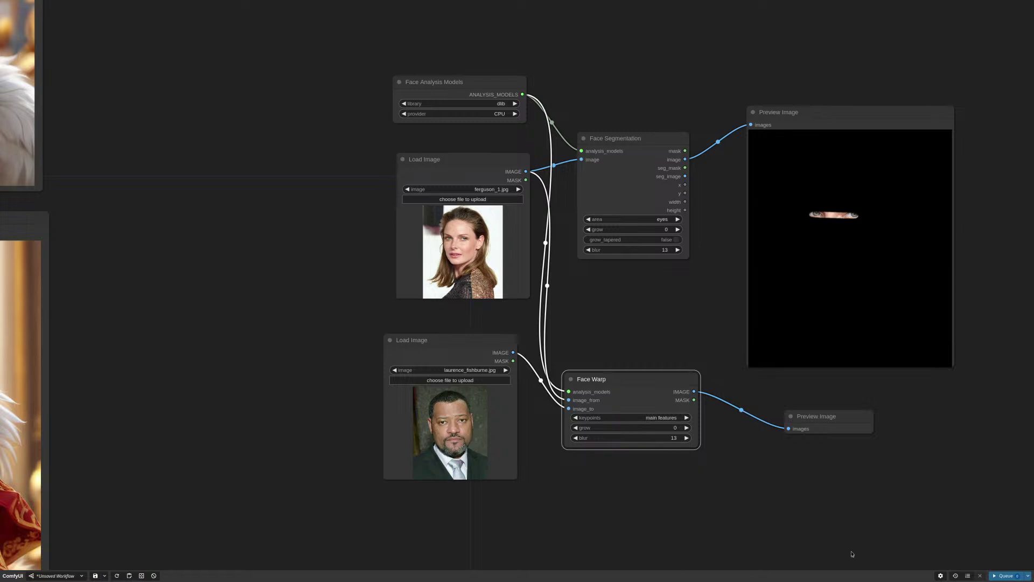
key("ctrl+Return")
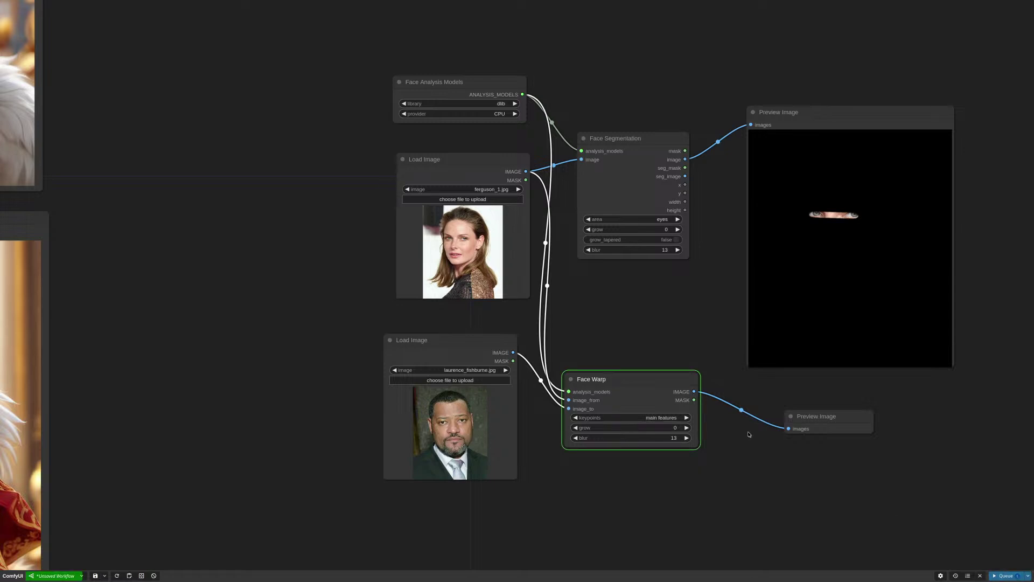
left_click_drag(926, 467, 901, 436)
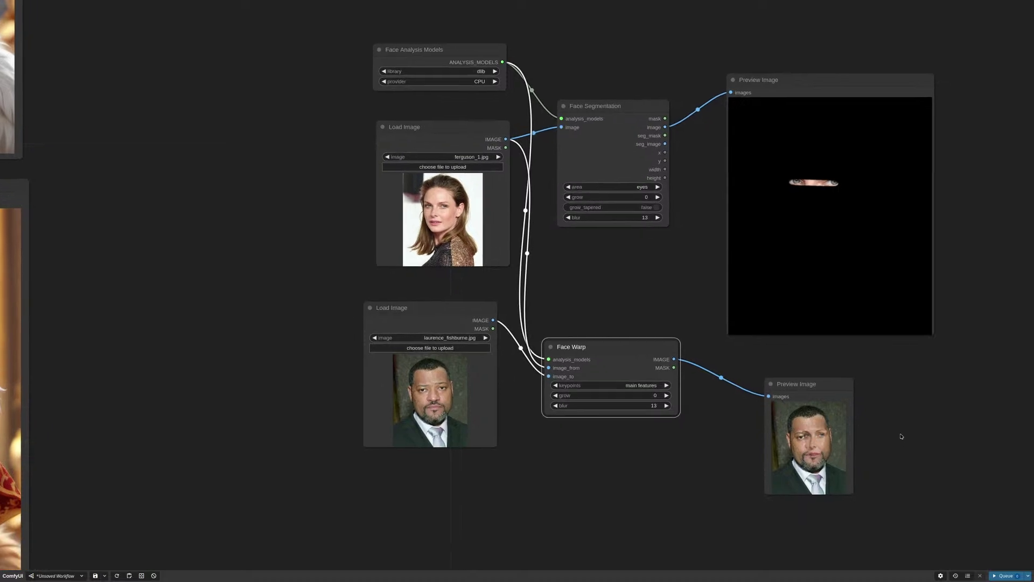
Move the Load Image node holding ferguson_1.jpg to the left, farther away from the Face Segmentation node
scroll(638, 383, "up", 4)
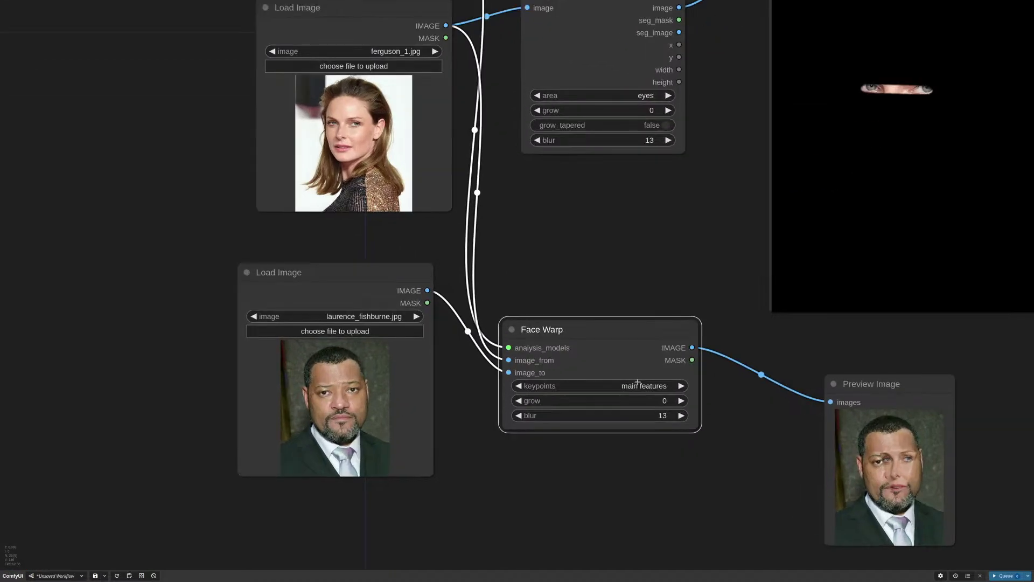
left_click(638, 384)
left_click_drag(572, 231, 711, 287)
left_click_drag(555, 62, 398, 65)
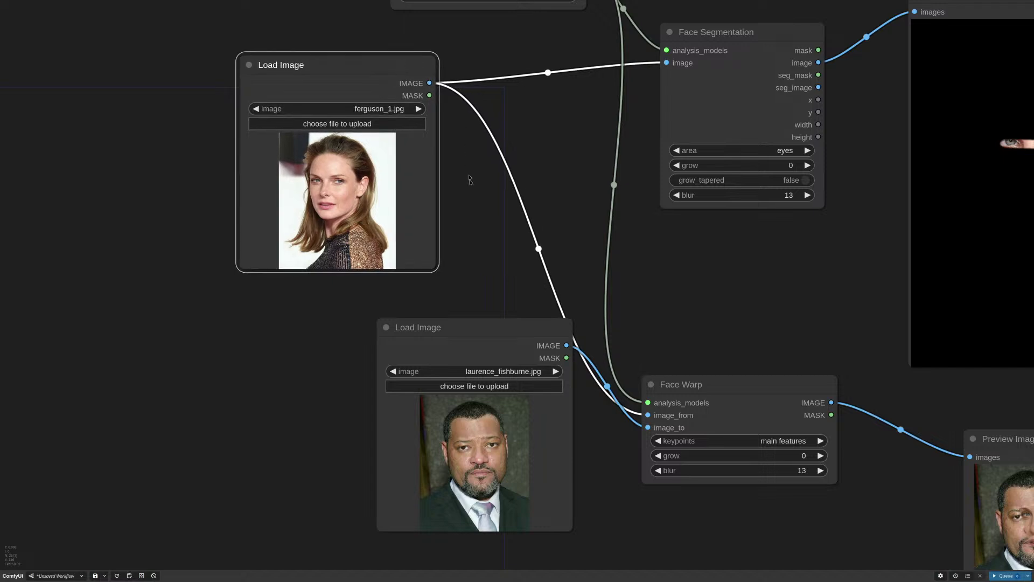
Load blonde_1.png in the Load Image node that feeds Face Warp's image_to and run the workflow
left_click(522, 372)
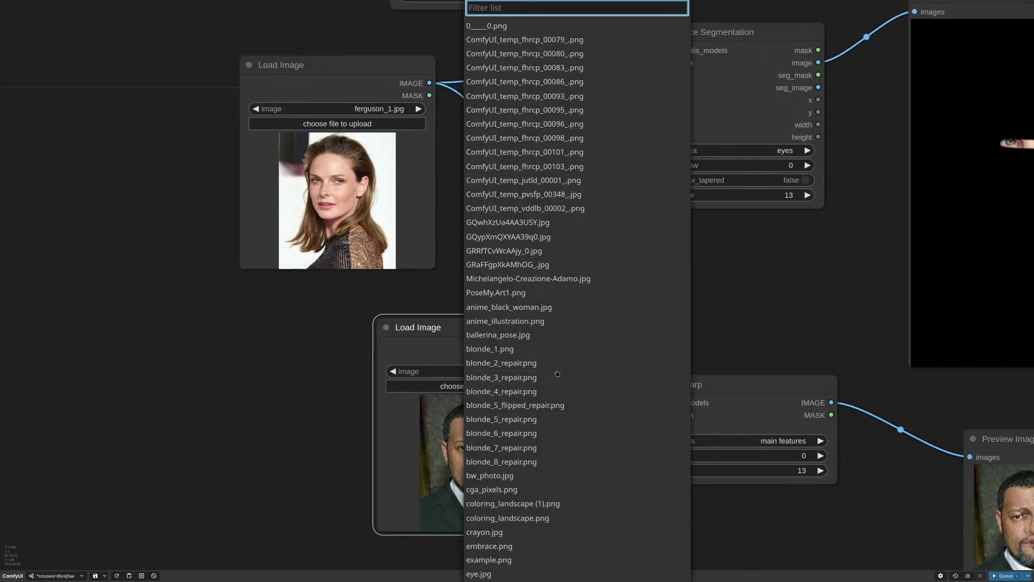
left_click(546, 350)
scroll(499, 325, "down", 6)
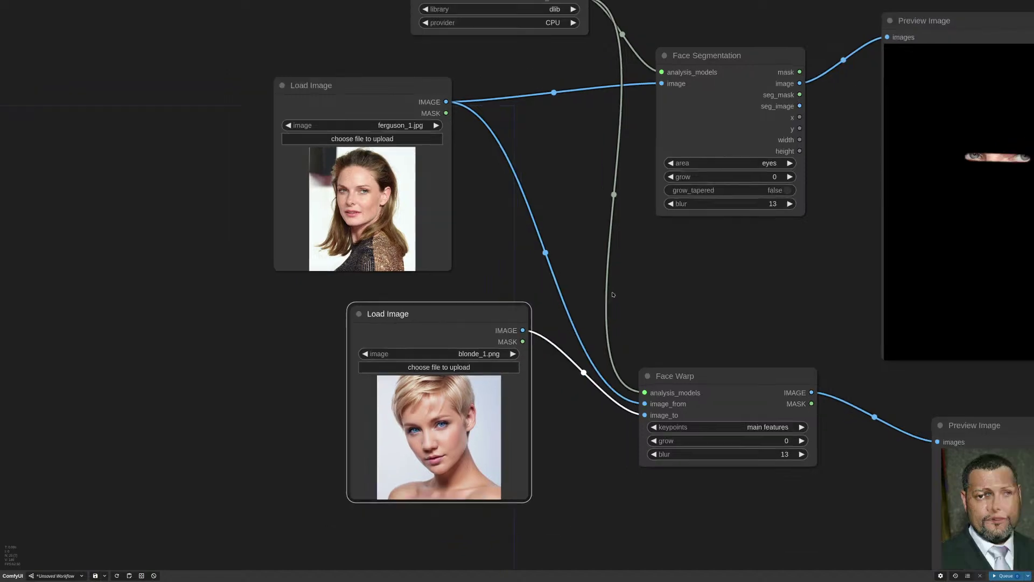
key("ctrl+Return")
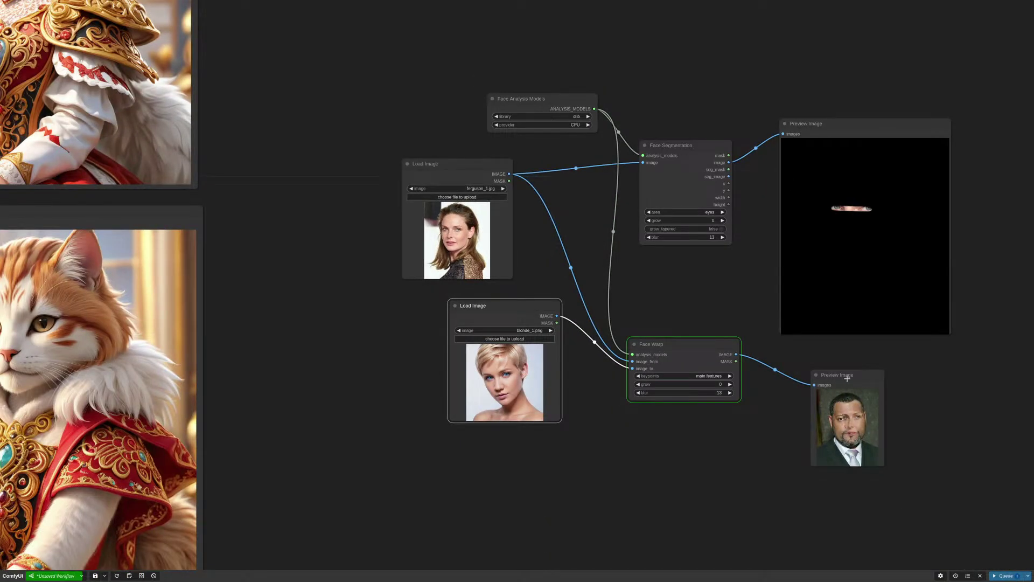
Place Face Warp's Preview Image node below the segmentation preview and enlarge it to about the same size or wider
left_click_drag(847, 379, 818, 351)
left_click_drag(862, 447, 1003, 549)
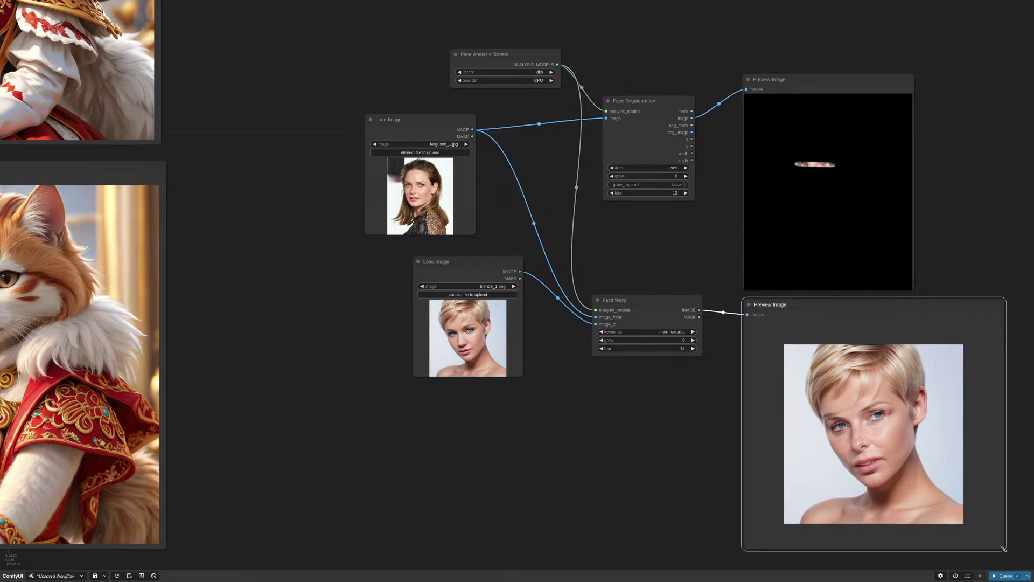
scroll(695, 403, "up", 3)
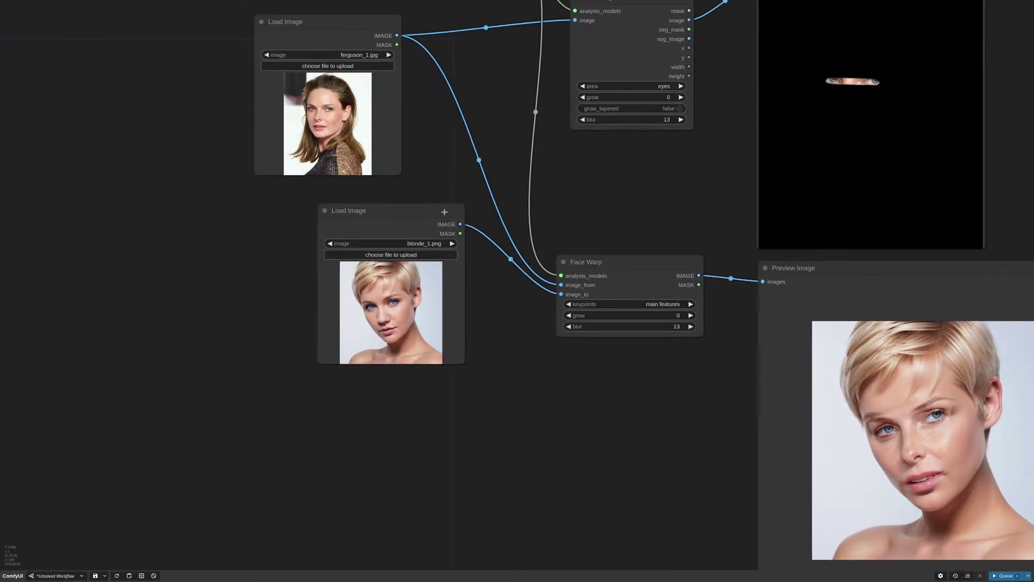
Stack the two Load Image nodes beside Face Warp, make the Face Warp node narrower, and bring its preview closer
left_click_drag(442, 211, 429, 314)
left_click_drag(393, 66, 443, 152)
left_click_drag(594, 401, 554, 343)
left_click_drag(608, 207, 586, 207)
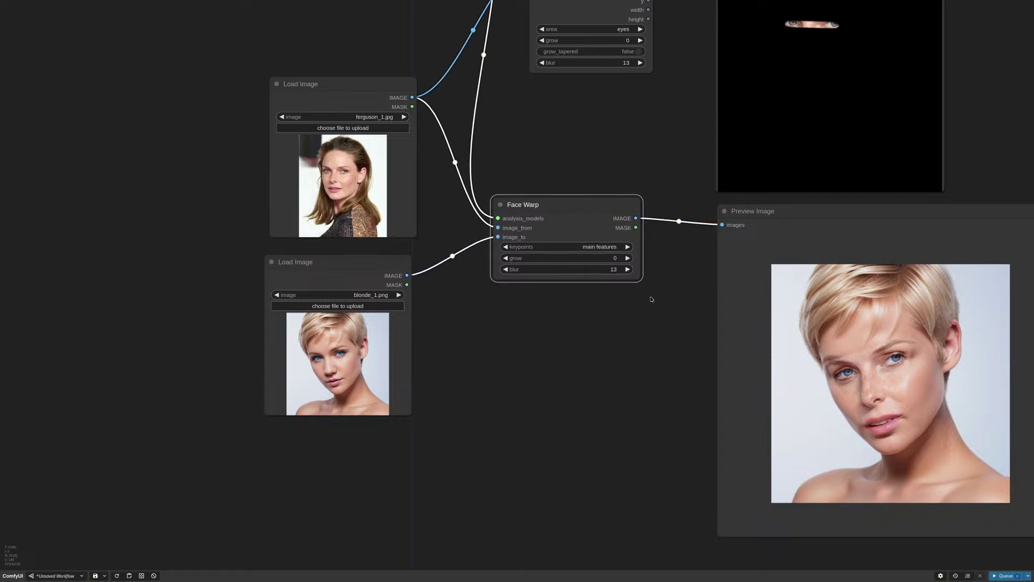
left_click_drag(639, 279, 594, 280)
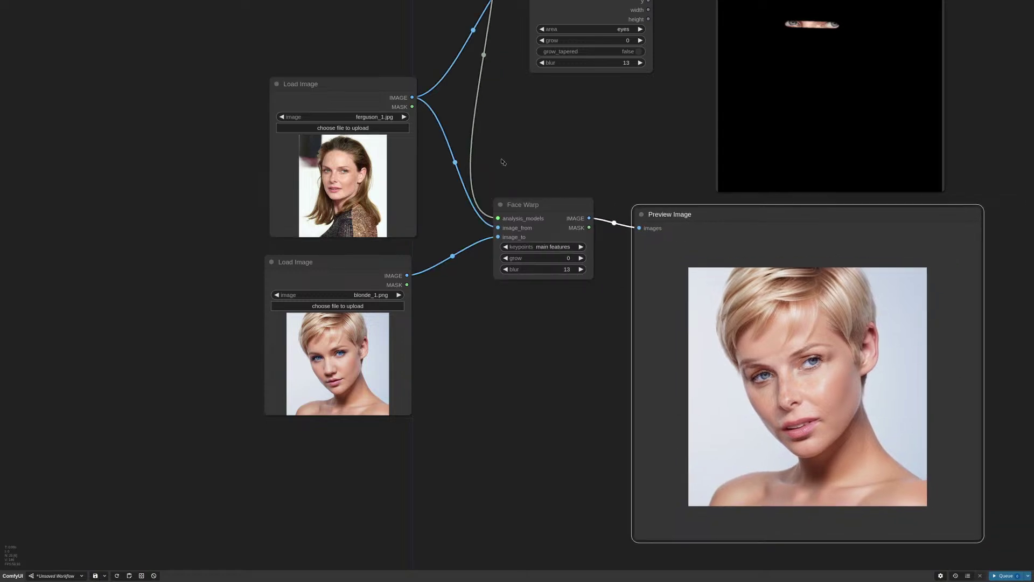
Set Face Warp's grow to 7 and run the workflow
left_click_drag(501, 162, 563, 163)
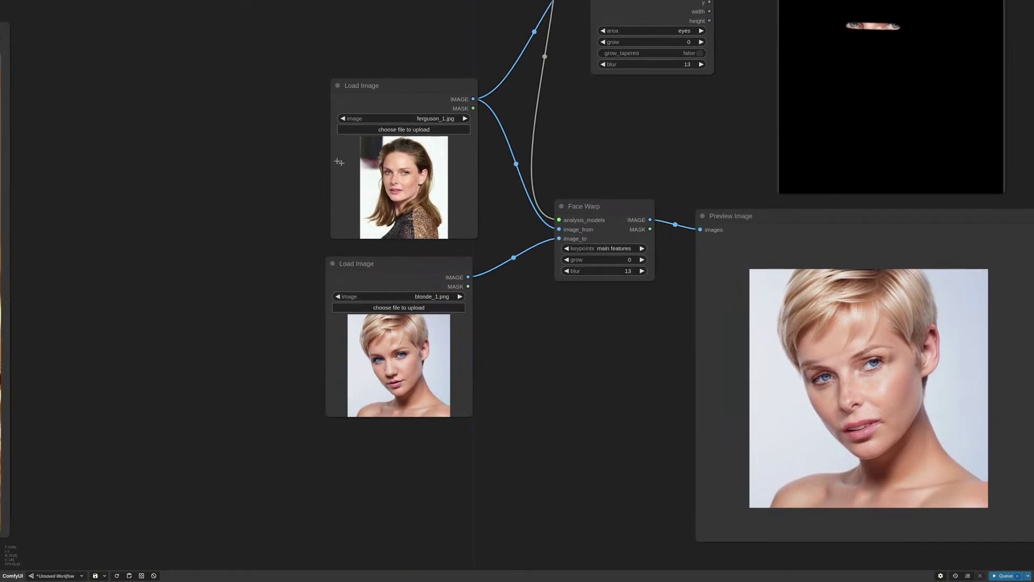
scroll(307, 161, "up", 3)
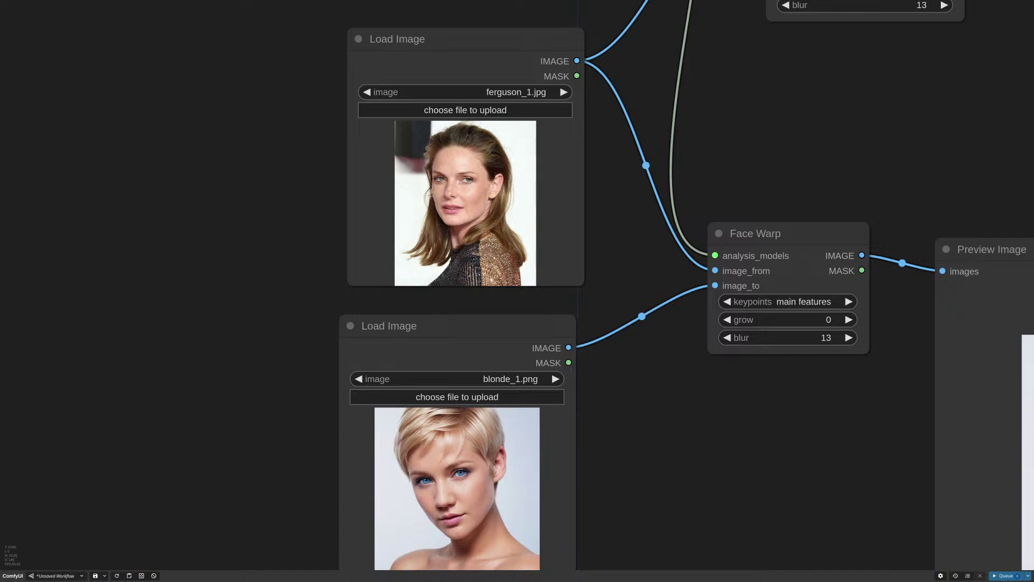
scroll(680, 370, "down", 2)
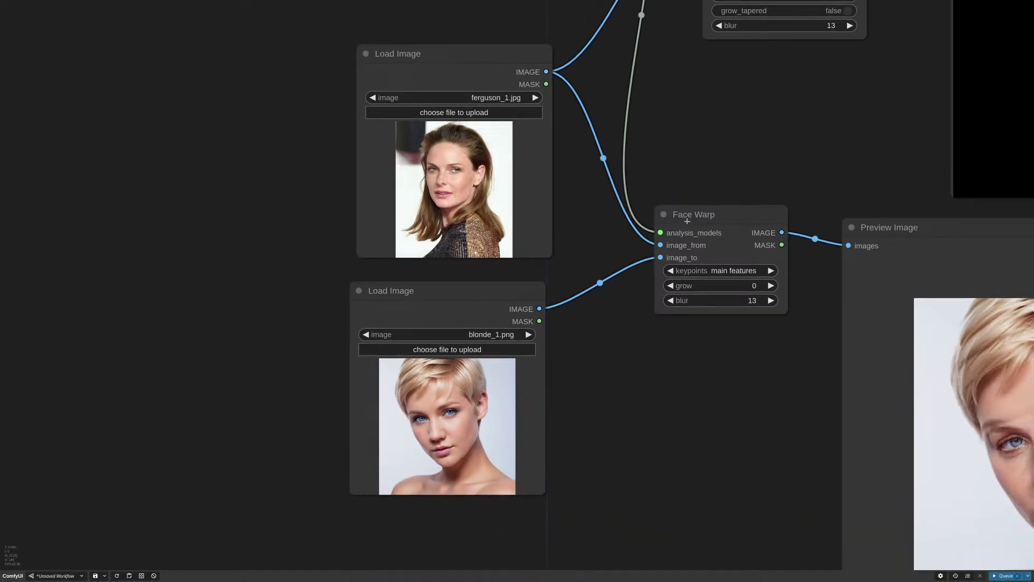
left_click_drag(683, 389, 628, 385)
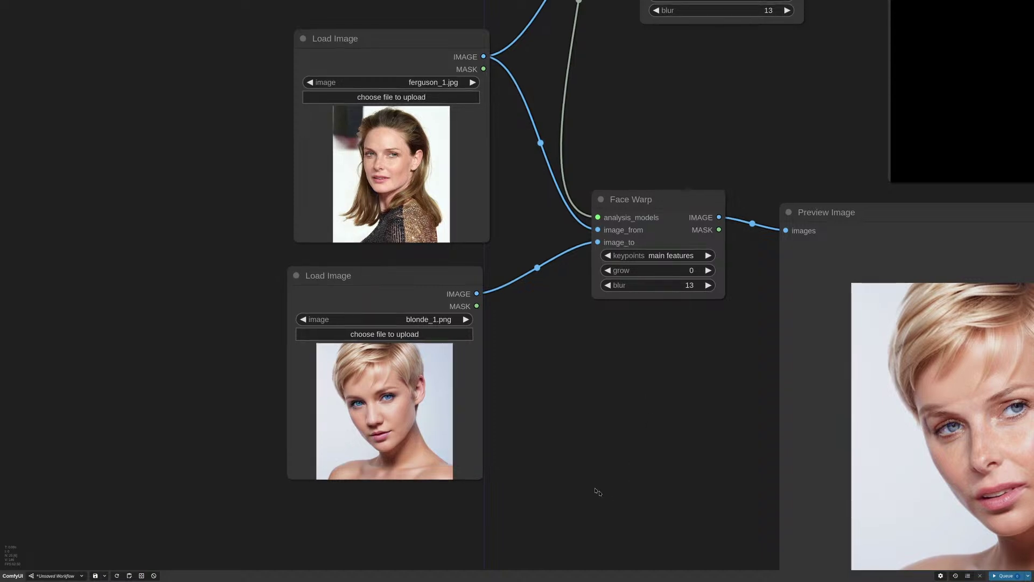
left_click_drag(596, 489, 450, 431)
scroll(514, 431, "down", 1)
left_click_drag(515, 431, 508, 426)
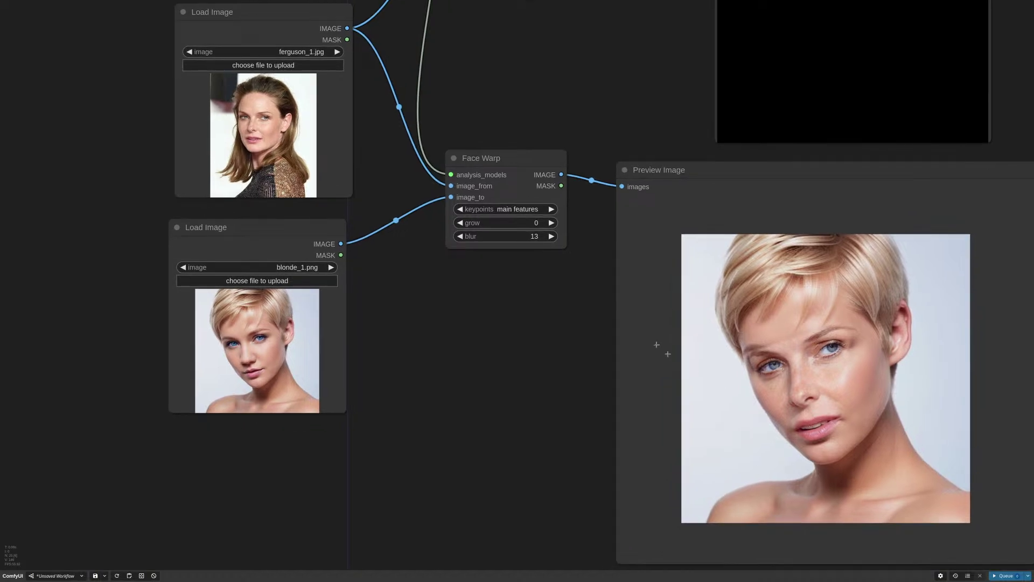
left_click_drag(500, 223, 504, 223)
scroll(504, 223, "up", 2)
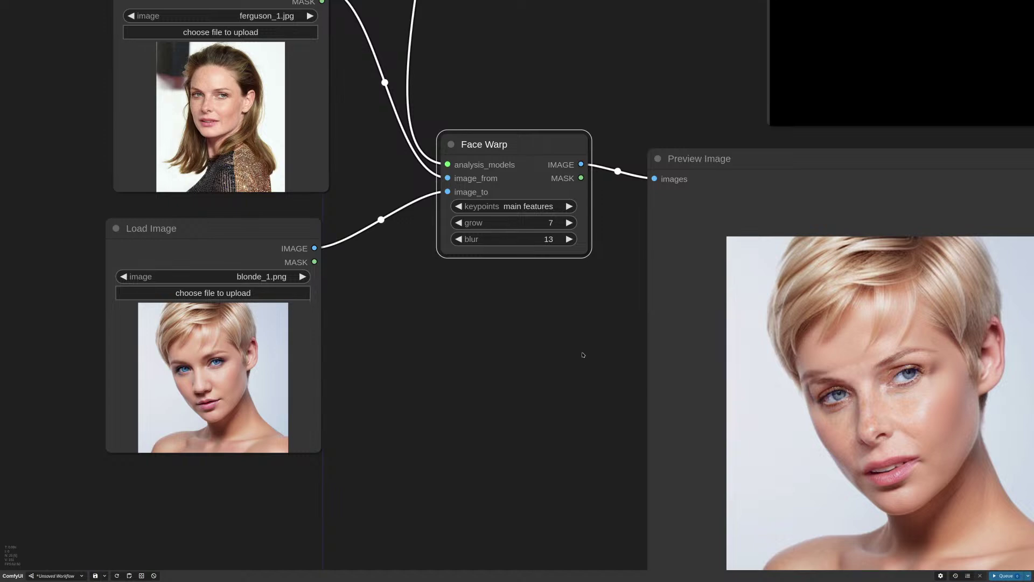
scroll(583, 354, "down", 2)
left_click(1000, 576)
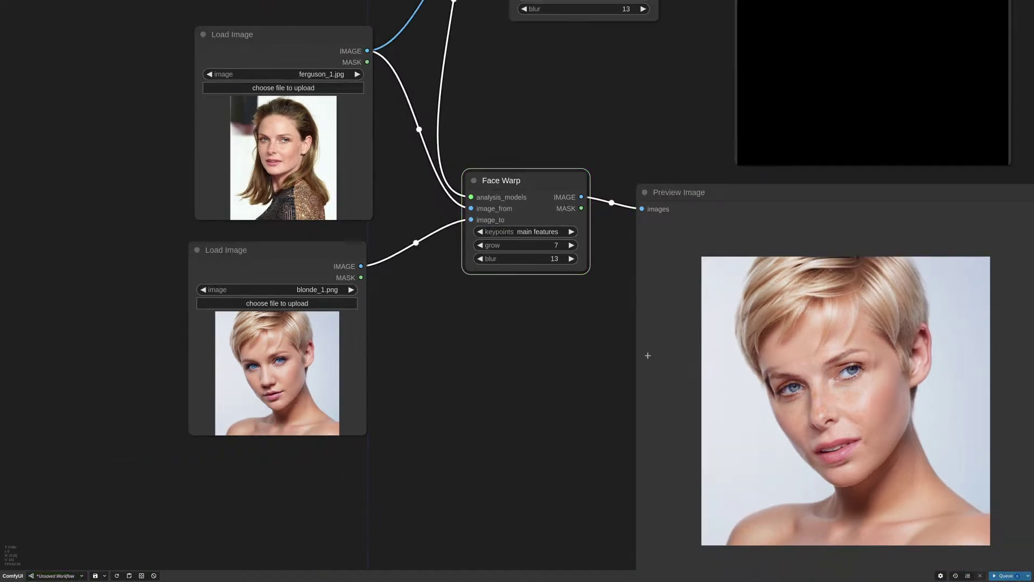
Set Face Warp's grow to 15 and its blur to 61, running the workflow after each change
left_click_drag(525, 239, 530, 245)
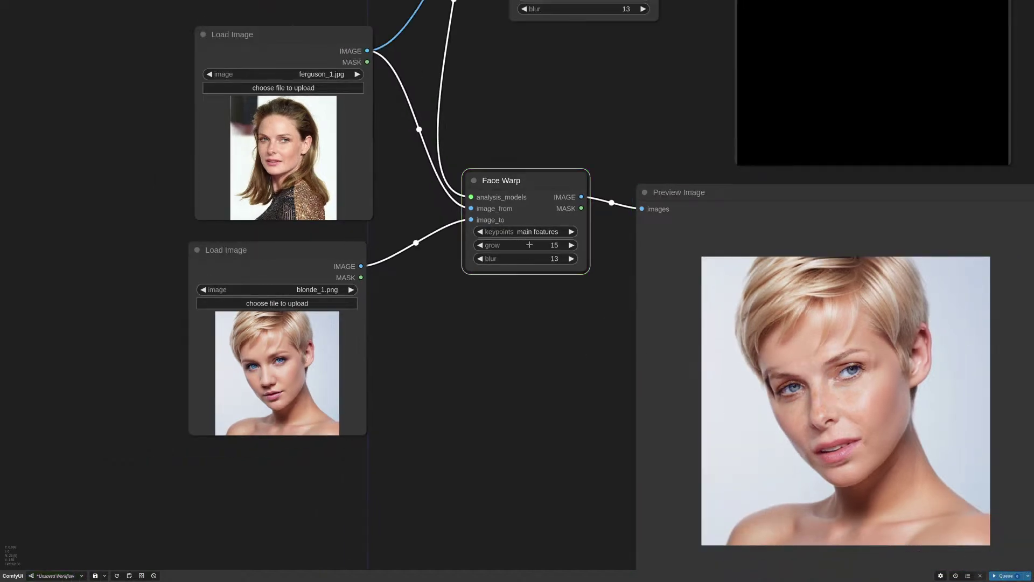
left_click(1004, 576)
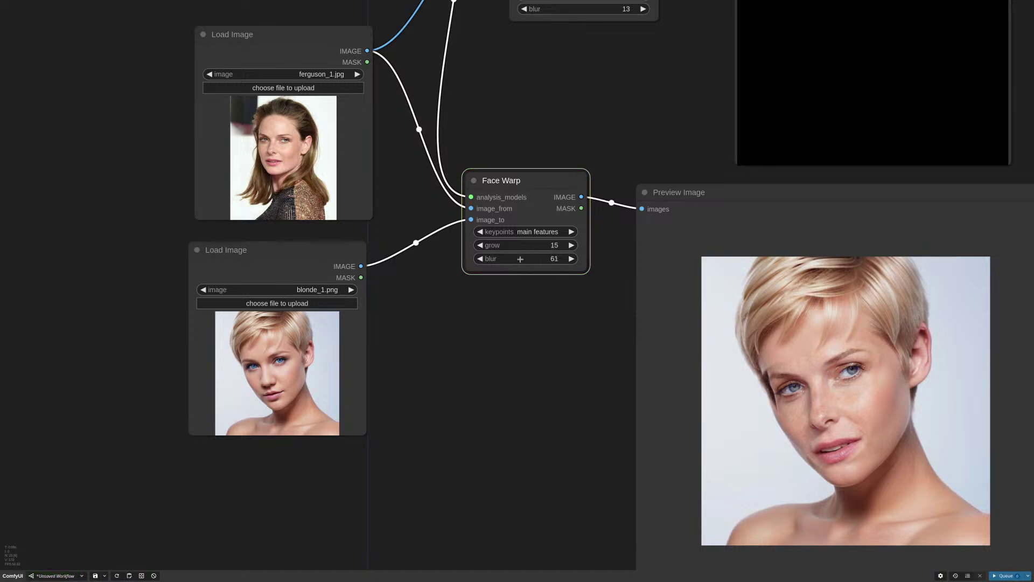
left_click(1004, 576)
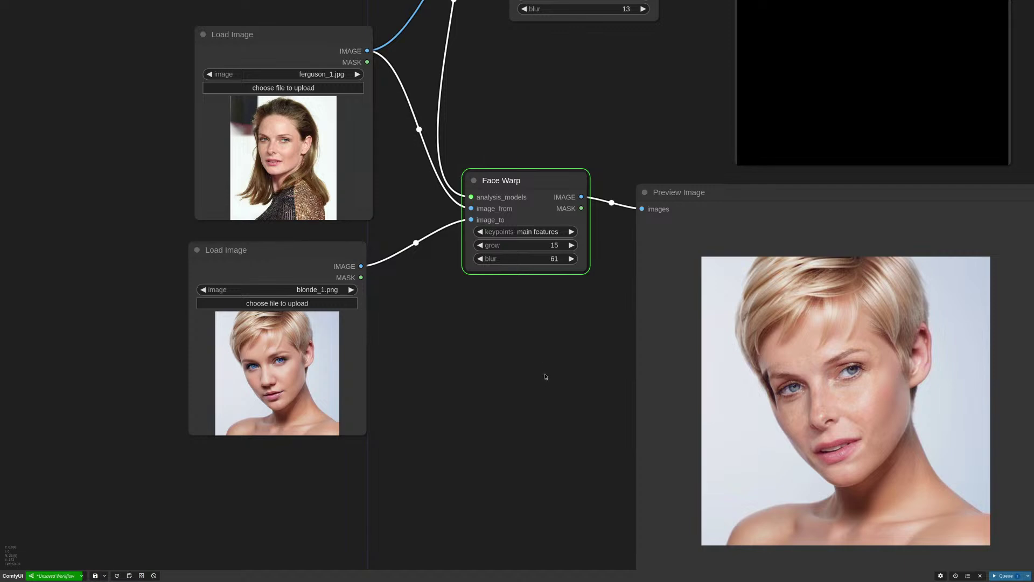
Move Face Warp's Preview Image node slightly down to leave more space below the segmentation preview
scroll(552, 372, "down", 3)
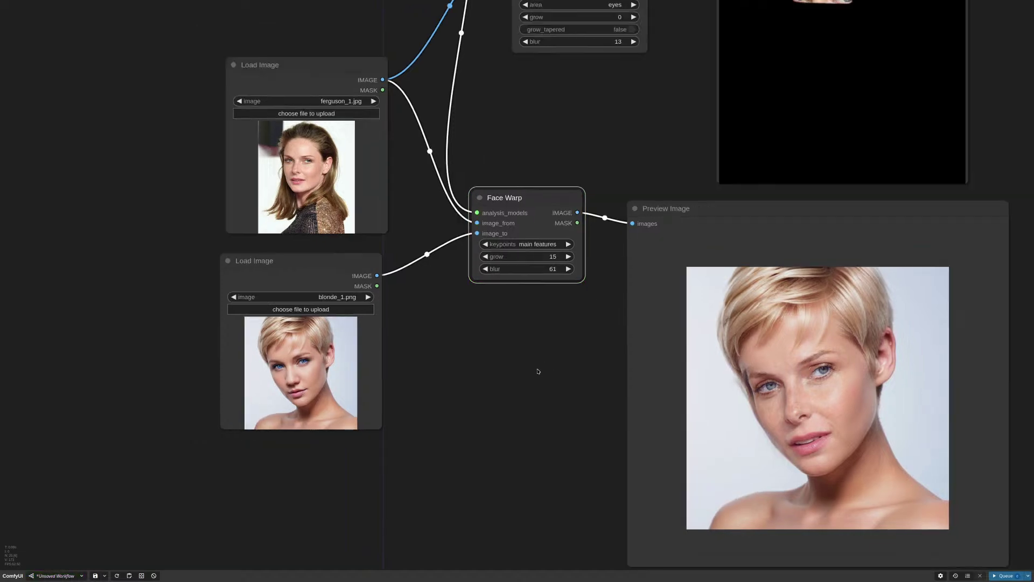
left_click_drag(685, 267, 690, 292)
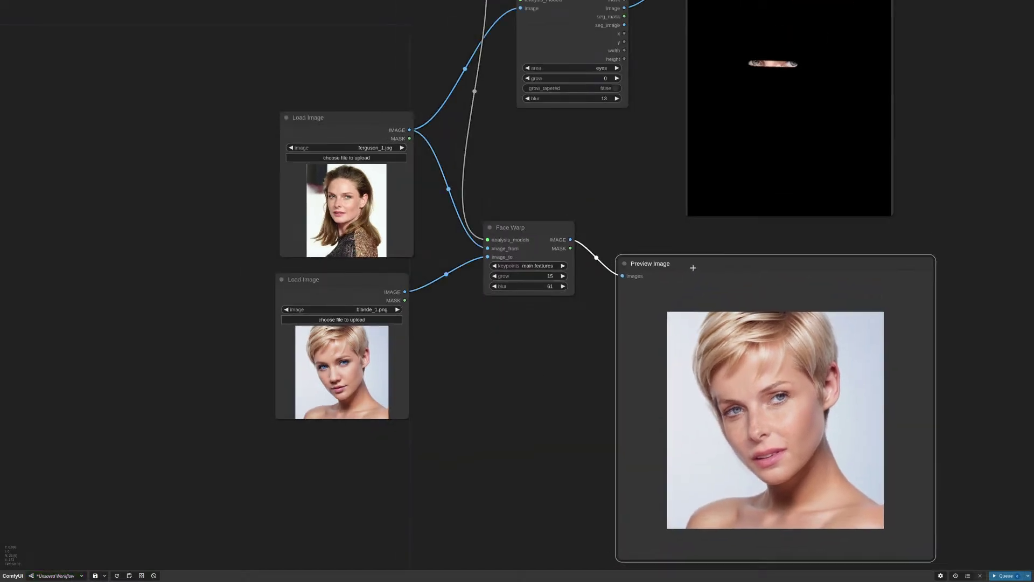
scroll(686, 397, "down", 3)
scroll(686, 397, "down", 1)
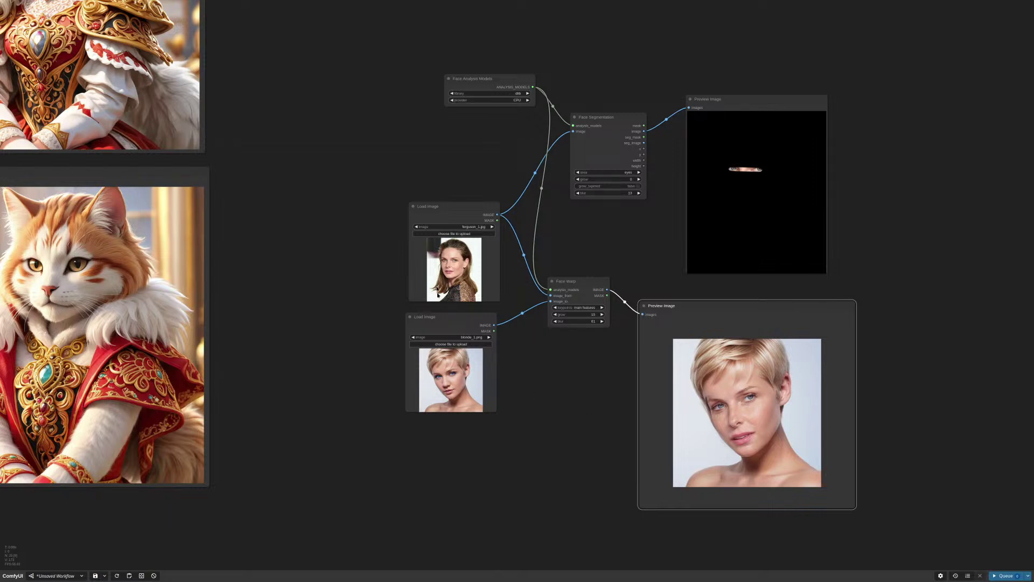
Set the Face Segmentation area to face+forehead (if available) and run the workflow
scroll(384, 282, "up", 7)
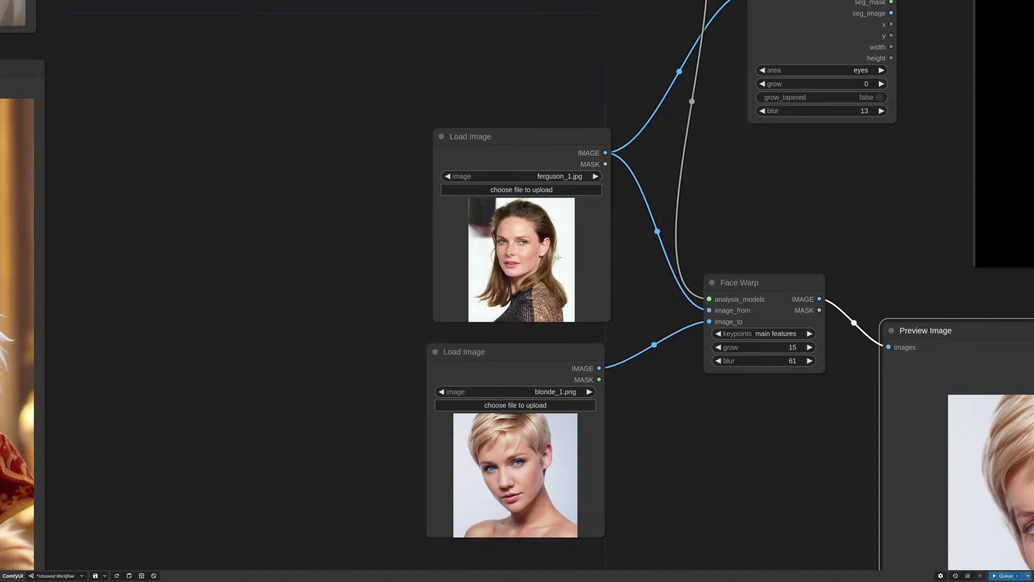
scroll(646, 287, "down", 2)
scroll(643, 276, "down", 4)
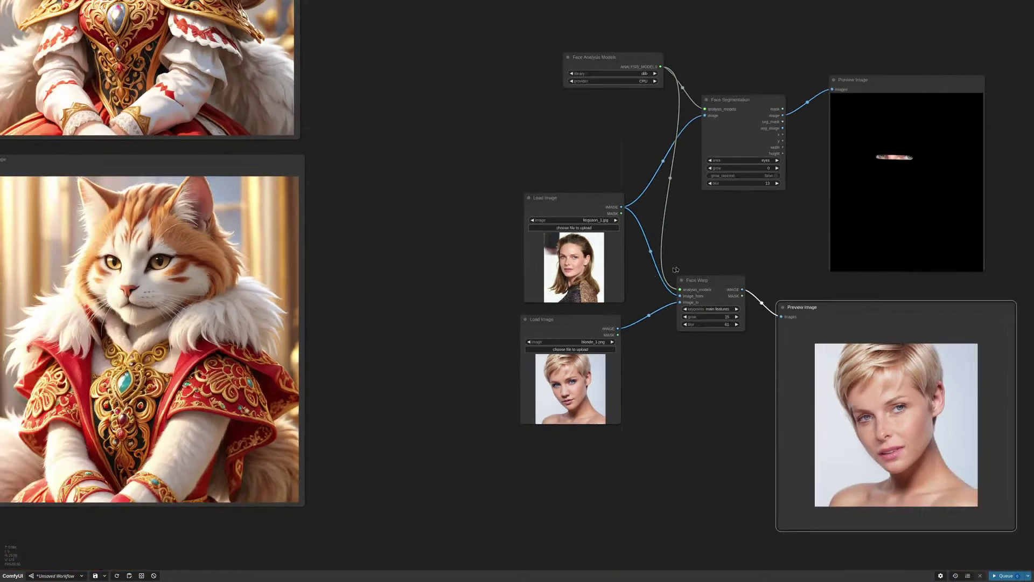
scroll(680, 318, "up", 7)
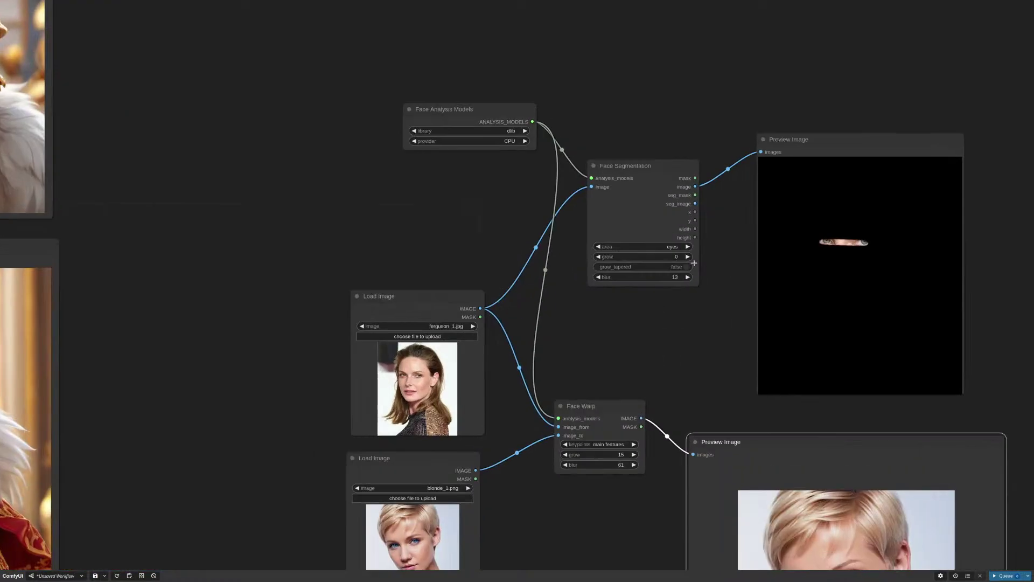
left_click(647, 239)
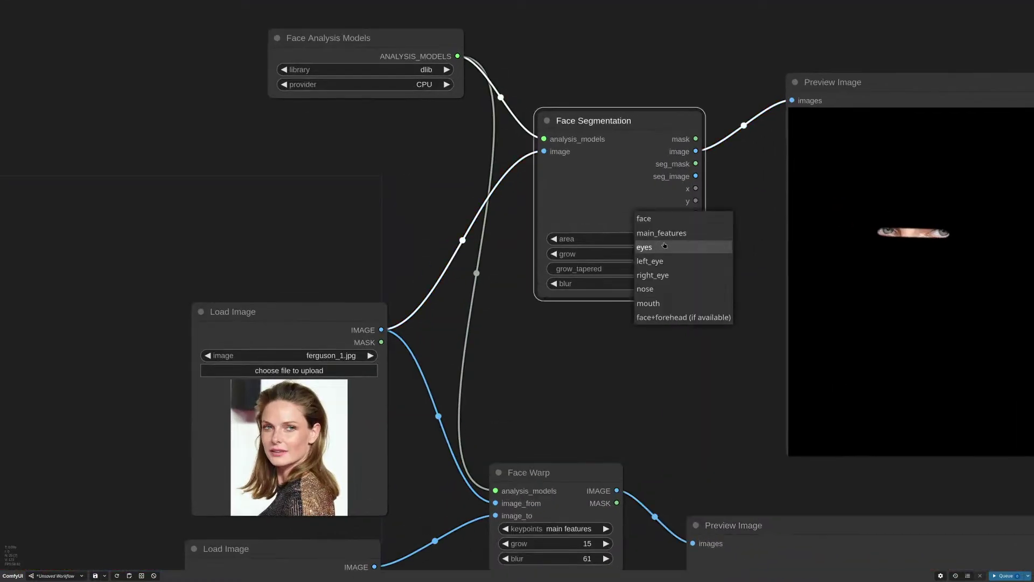
left_click(670, 319)
scroll(668, 319, "down", 4)
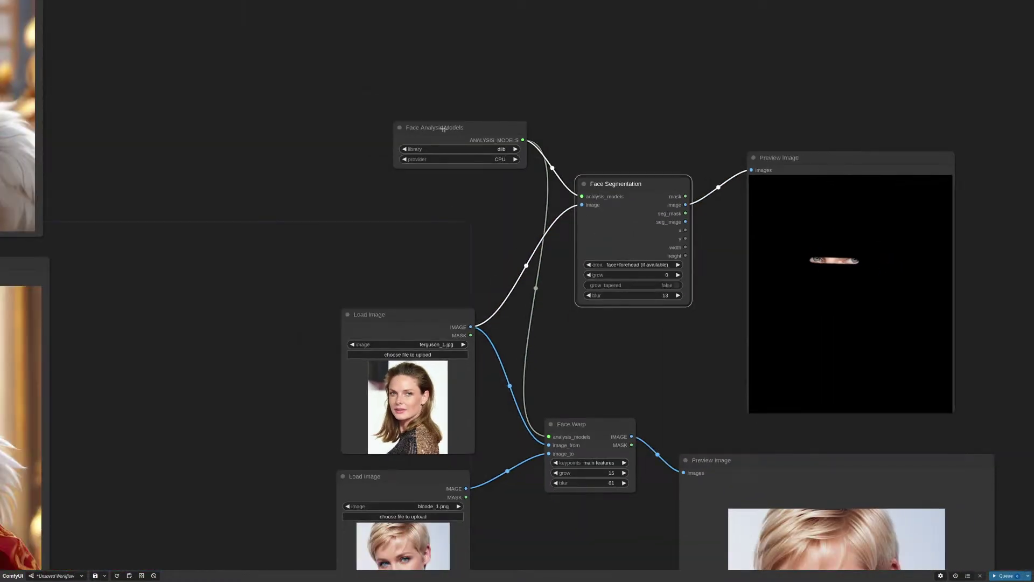
scroll(443, 129, "up", 3)
scroll(745, 362, "down", 2)
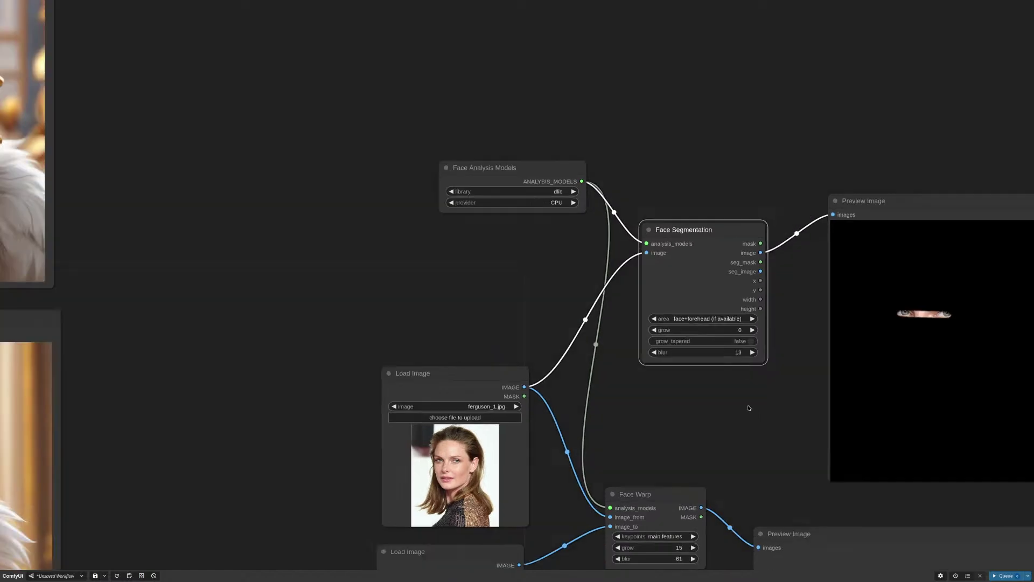
left_click_drag(748, 405, 688, 358)
left_click(995, 577)
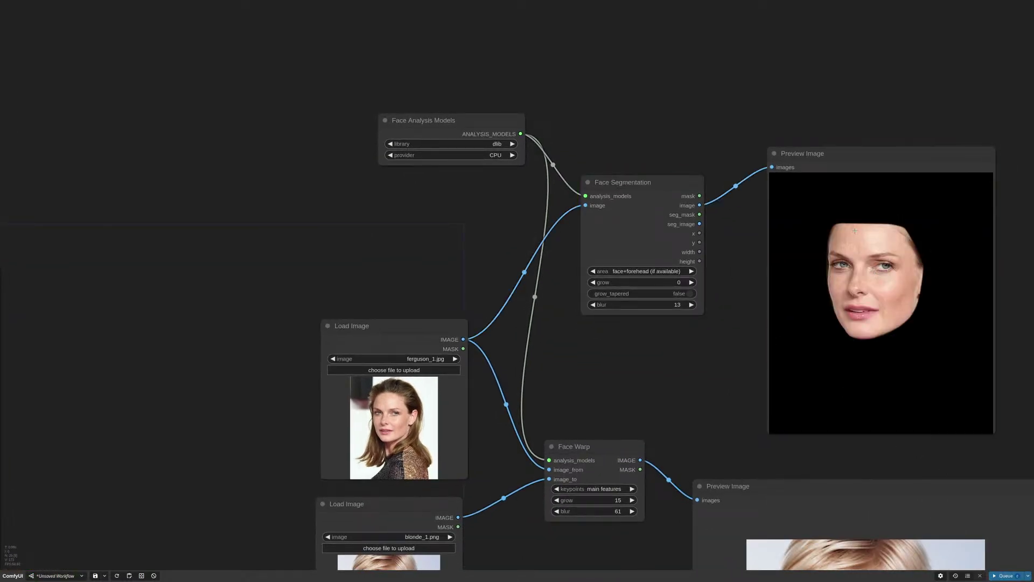
Change the Face Segmentation area to face and run the workflow for comparison
scroll(914, 240, "up", 4)
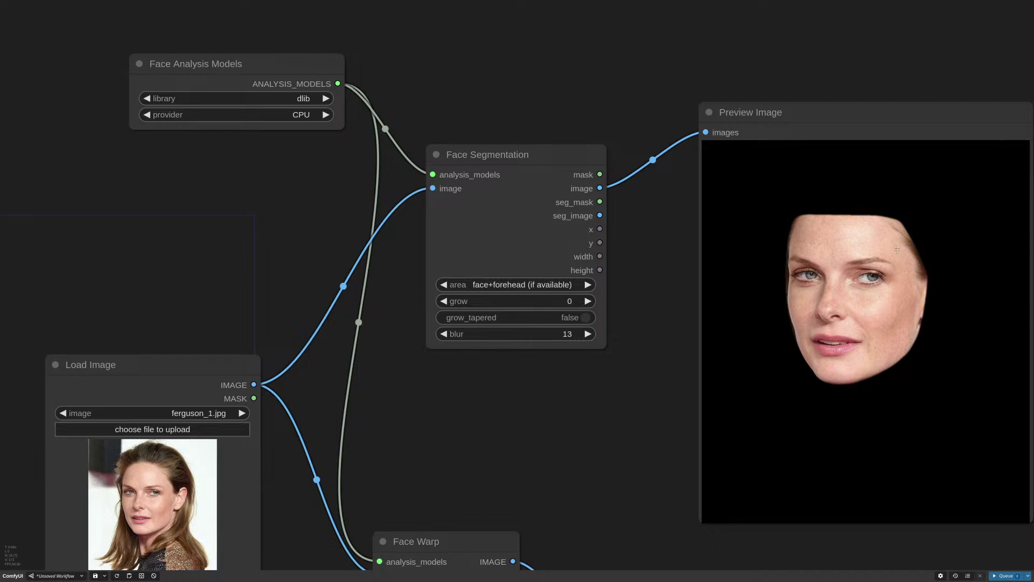
left_click(539, 281)
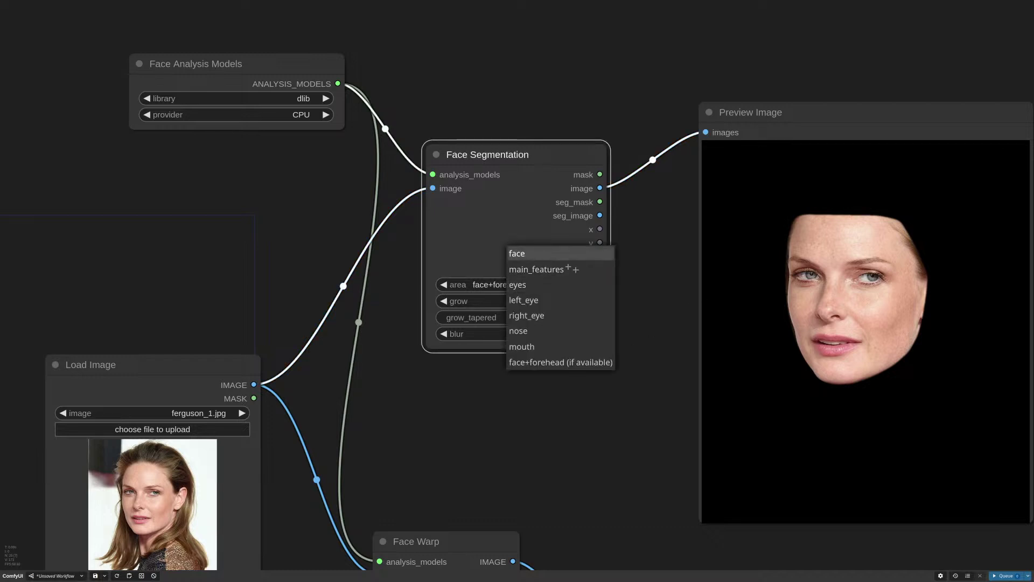
left_click(538, 254)
left_click(1006, 577)
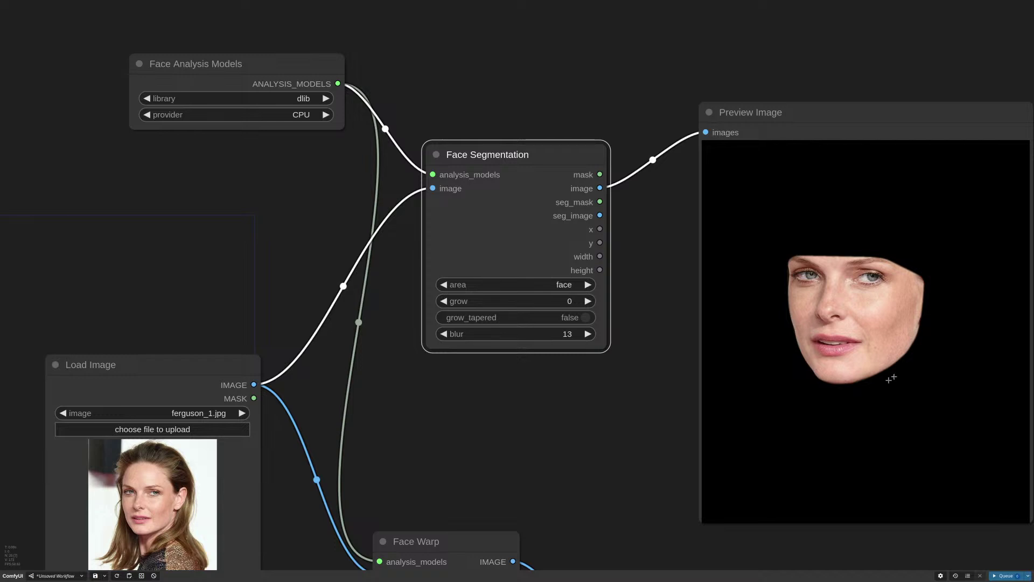
Switch the Face Segmentation area back to face+forehead (if available) and rerun the workflow
left_click(549, 286)
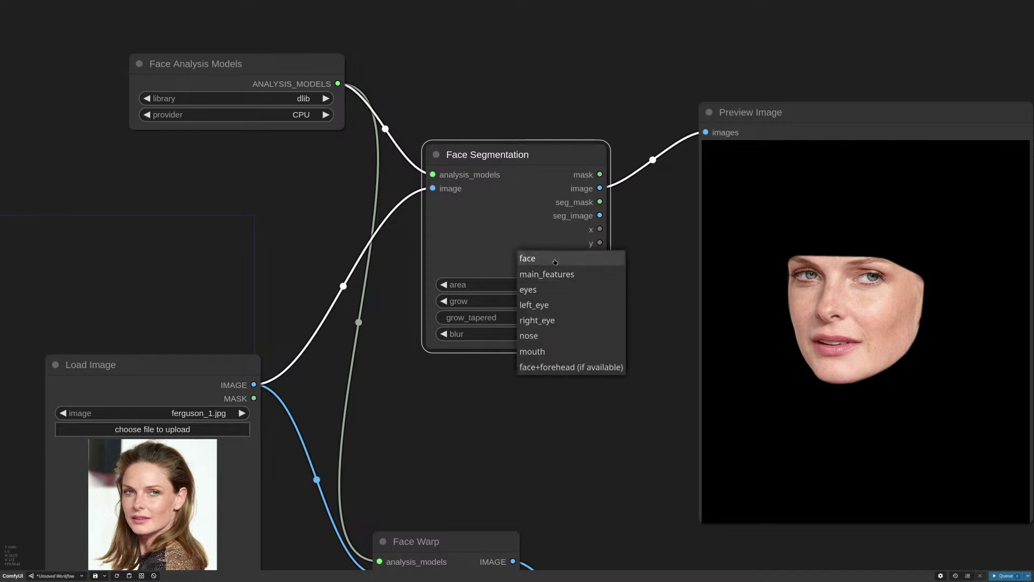
left_click(550, 259)
left_click(562, 278)
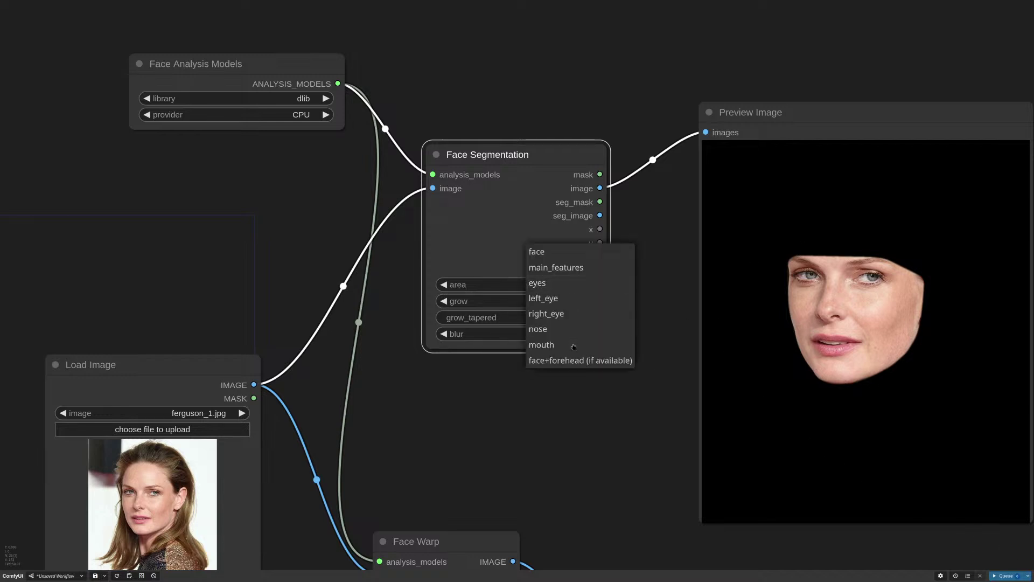
left_click(574, 359)
left_click(1004, 576)
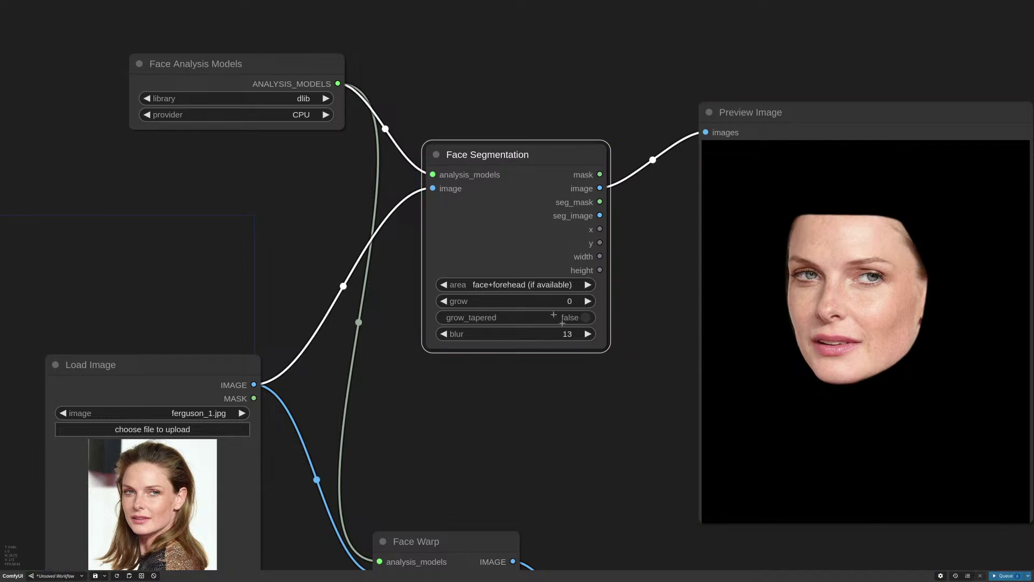
Set the Face Segmentation area to mouth, run the workflow and inspect the segmented image
left_click(560, 284)
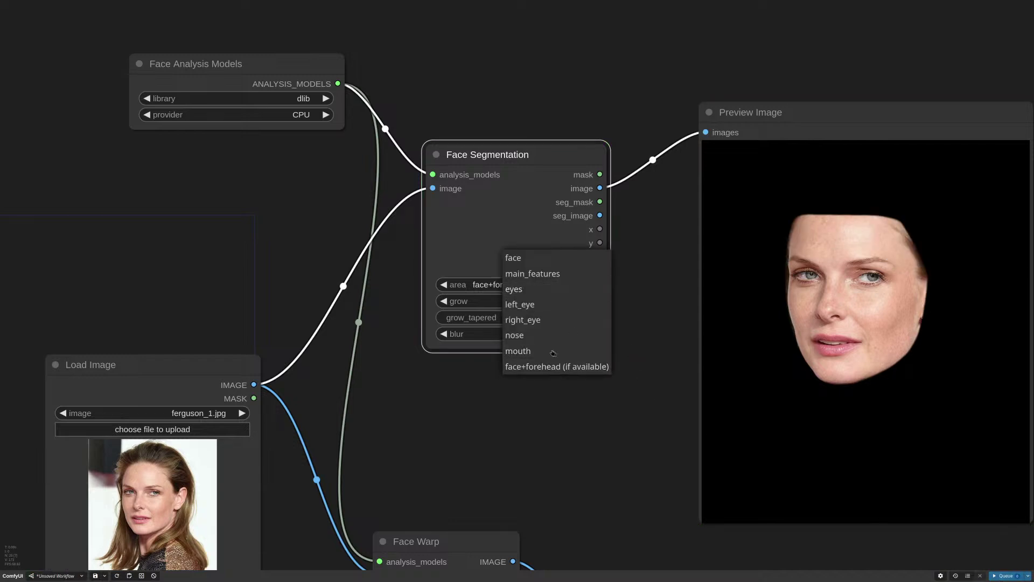
left_click(553, 352)
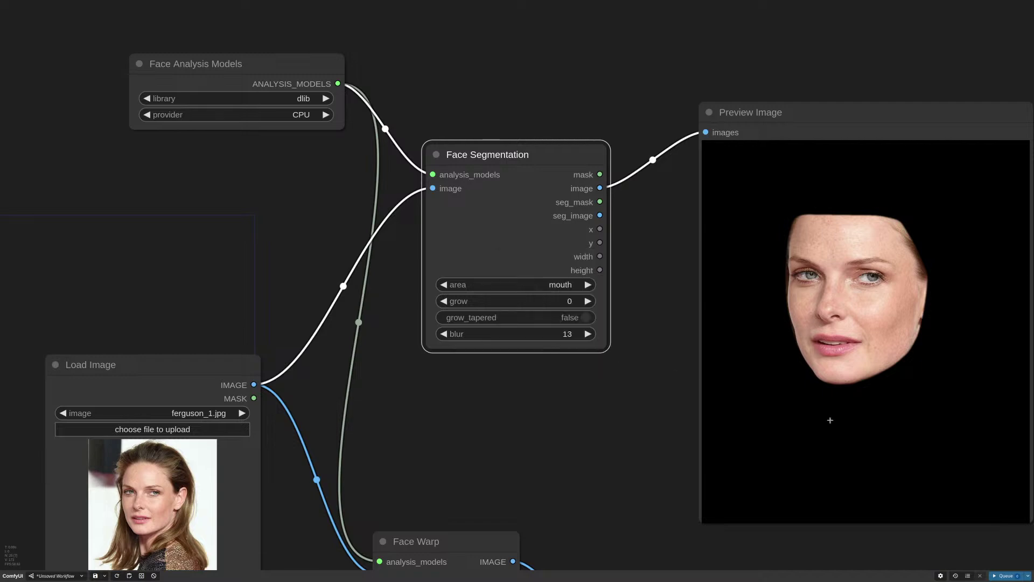
key("ctrl+Return")
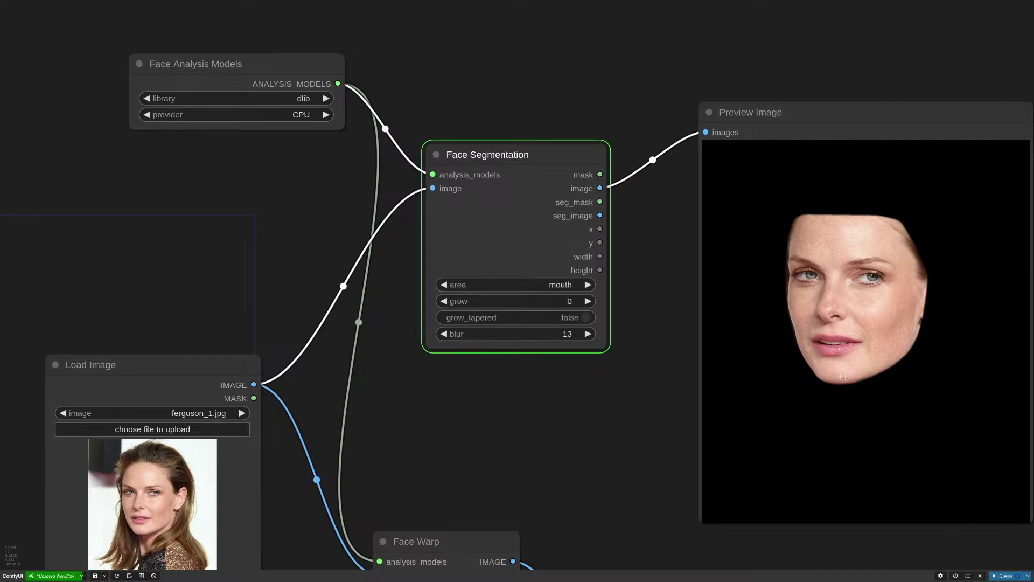
scroll(837, 355, "up", 7)
scroll(836, 347, "down", 4)
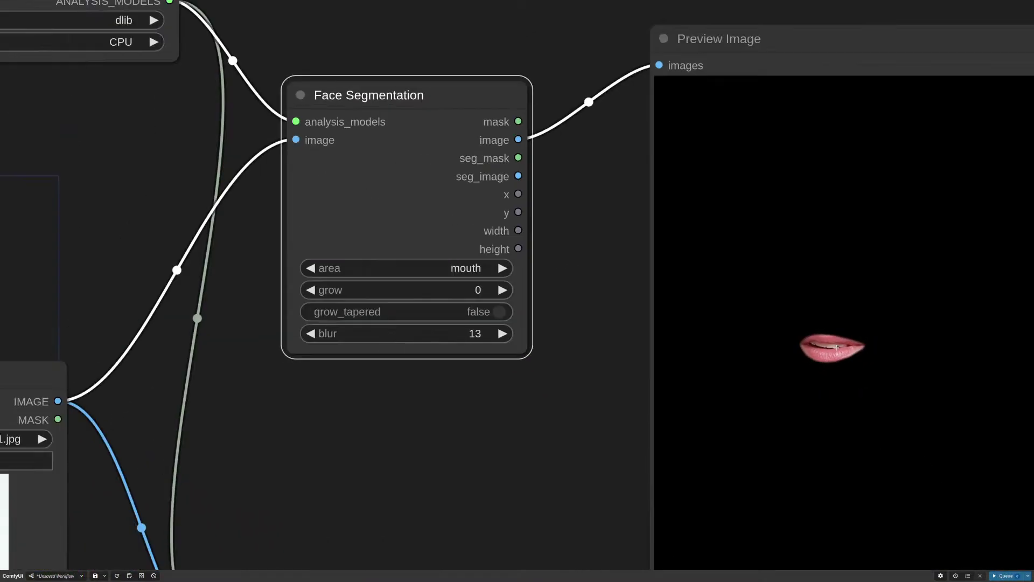
scroll(836, 348, "down", 3)
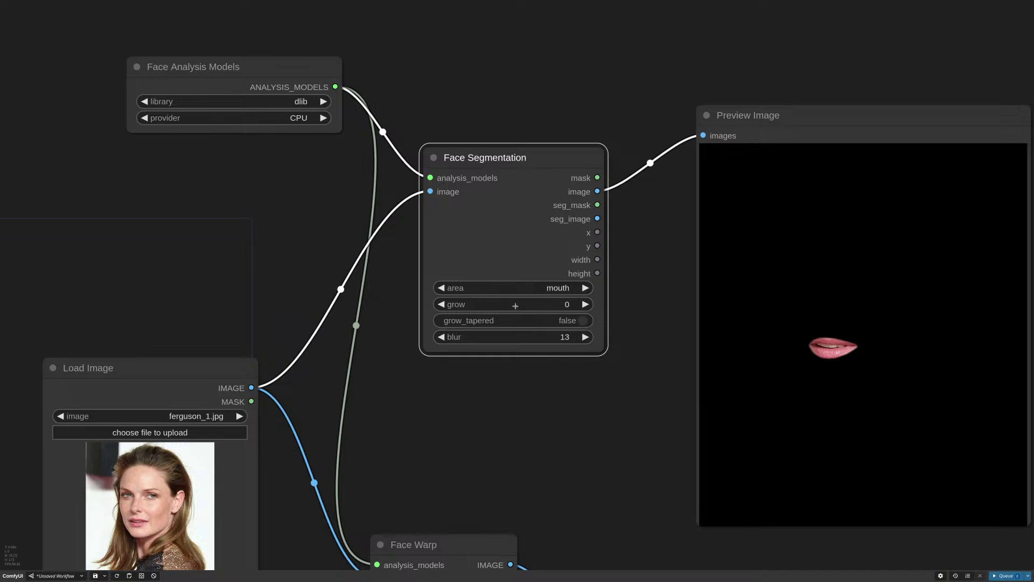
Set the mouth segmentation's grow to 14 and blur to 49, rerunning the workflow to compare the edges
left_click_drag(512, 305, 525, 337)
left_click(1005, 575)
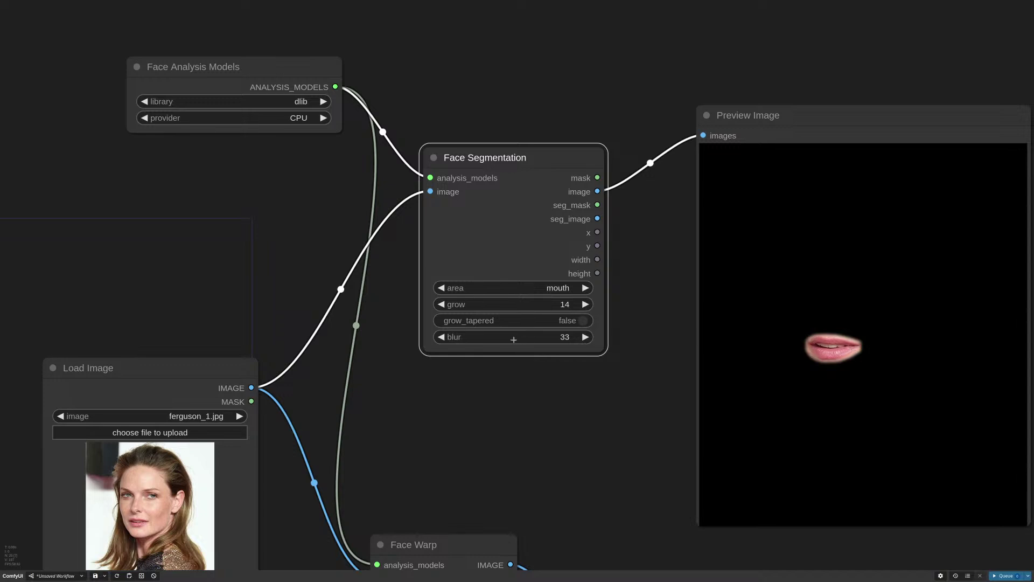
left_click_drag(513, 339, 516, 340)
left_click(1006, 575)
Move the segmentation preview up, connect seg_image to a new Preview Image node, run the workflow and enlarge that node
scroll(787, 371, "down", 5)
left_click_drag(684, 395, 557, 383)
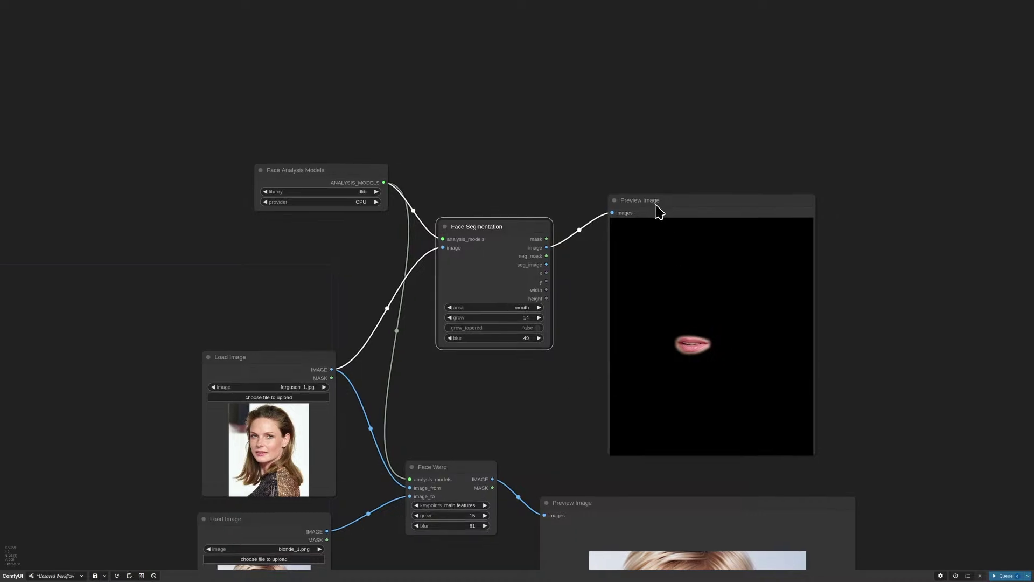
left_click_drag(659, 208, 691, 20)
left_click_drag(573, 259, 556, 359)
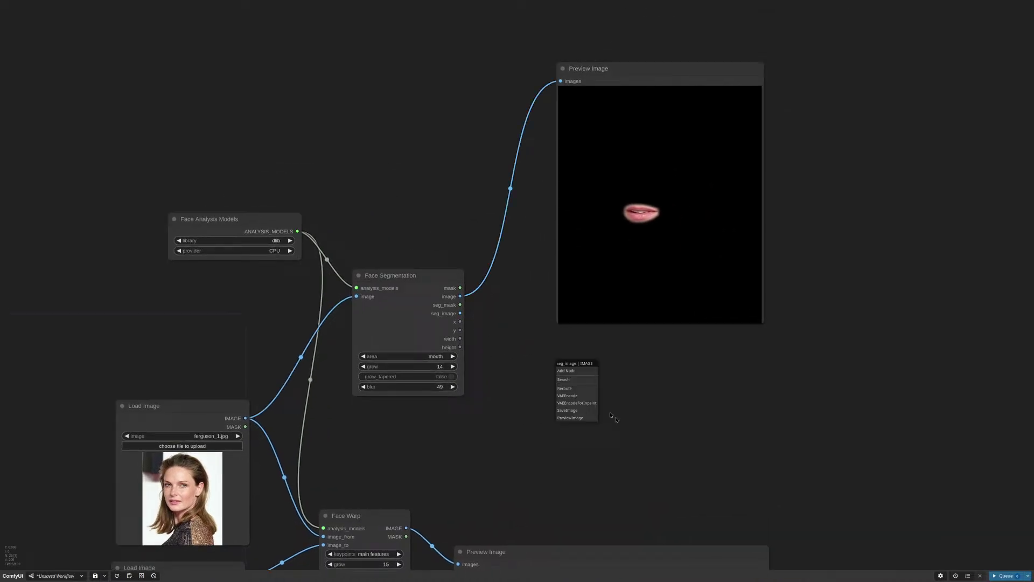
left_click(577, 421)
left_click(1004, 575)
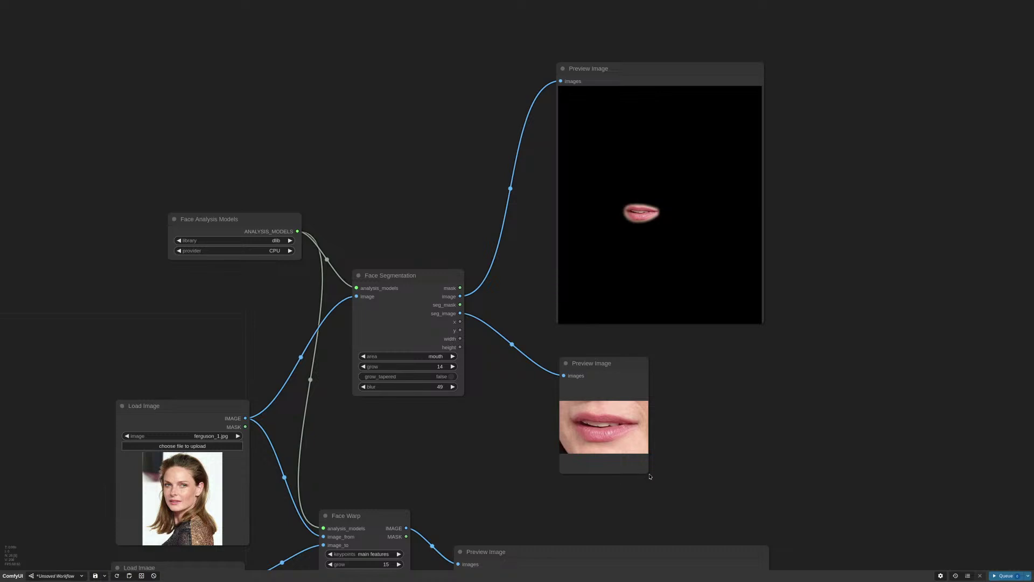
left_click_drag(646, 472, 747, 502)
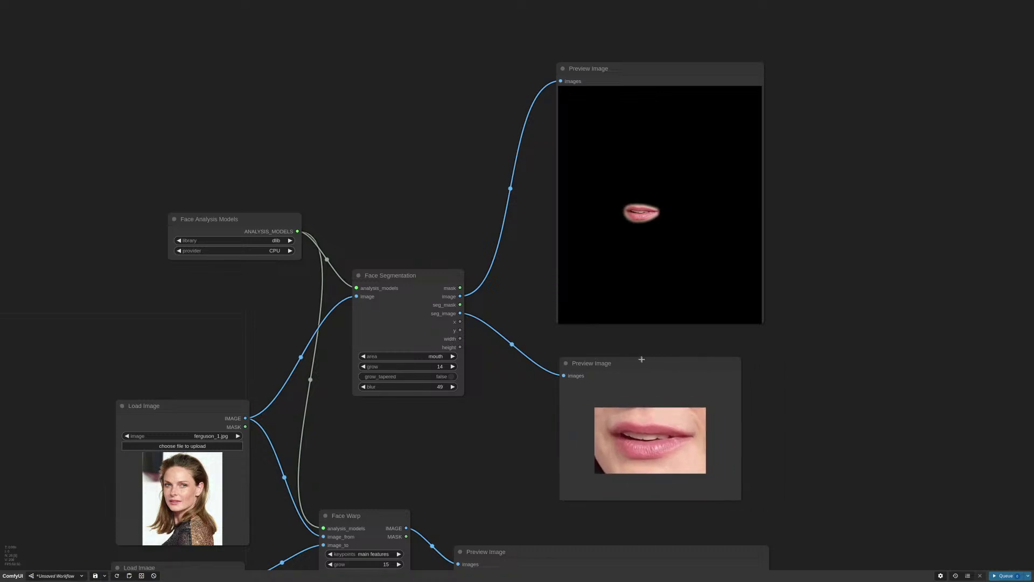
Spread the two Face Segmentation preview nodes apart vertically to make room between them
left_click_drag(639, 358, 644, 340)
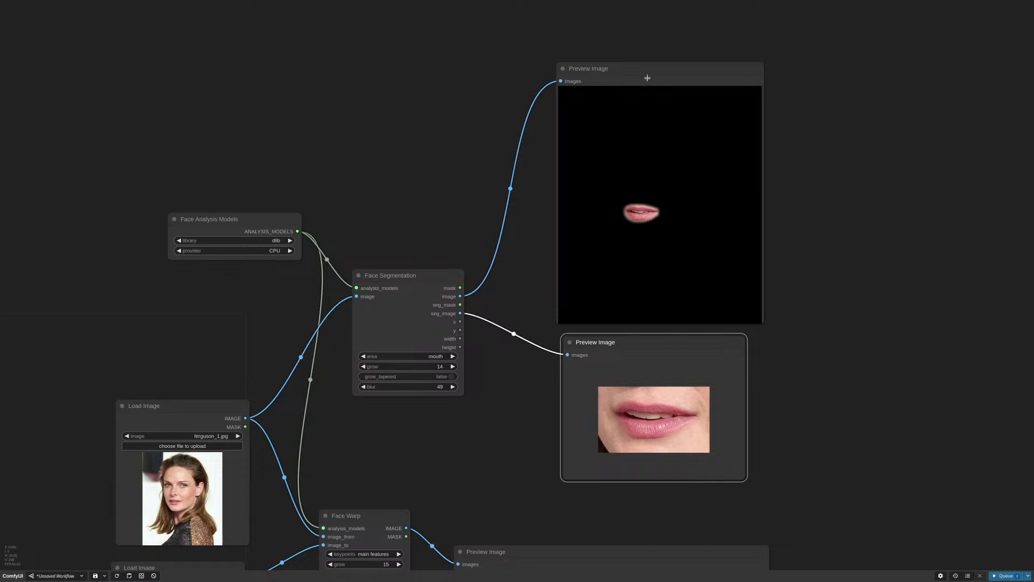
left_click_drag(638, 117, 642, 70)
left_click_drag(566, 349, 562, 394)
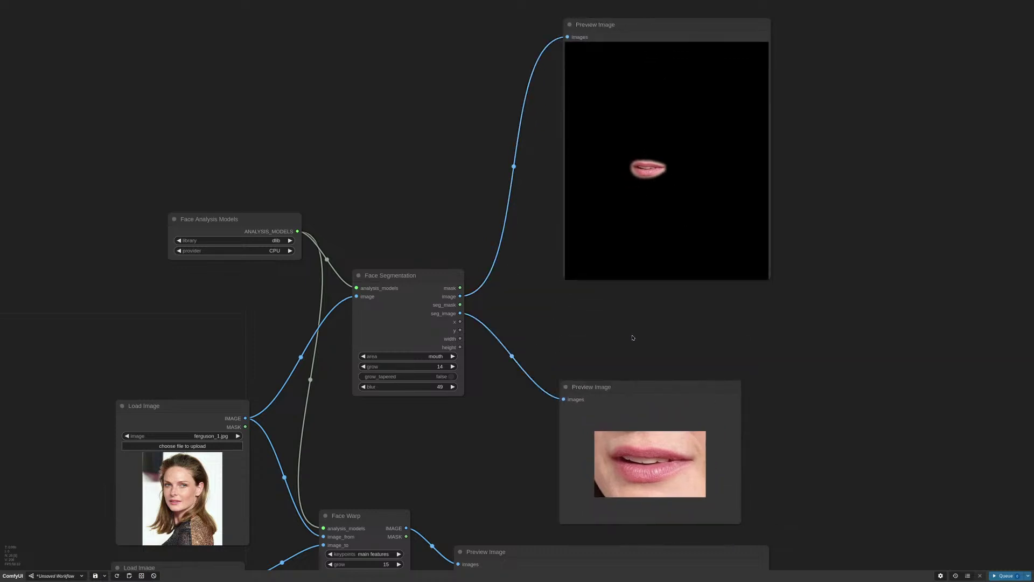
Add a Mask Preview node connected to Face Segmentation's seg_mask output, run the workflow and enlarge the node
double_click(571, 328)
type("pre")
key("BackSpace")
key("BackSpace")
key("BackSpace")
type("mas")
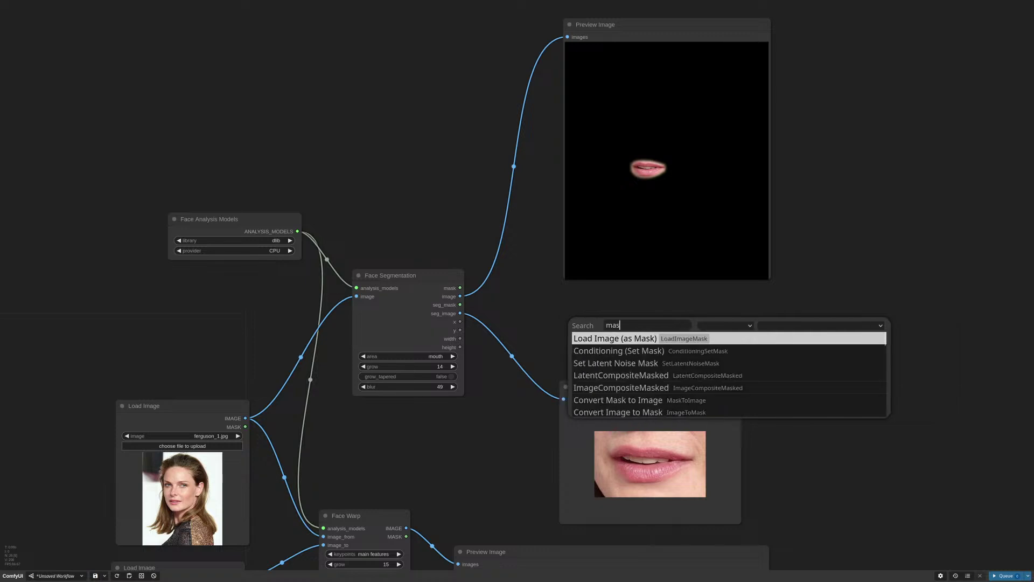
type("k pre")
key("Return")
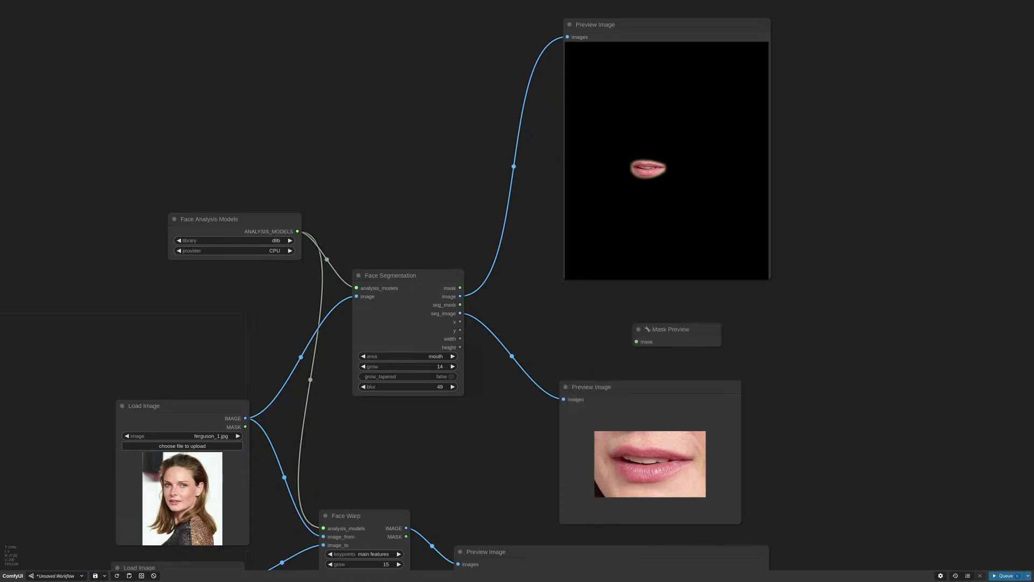
left_click_drag(460, 305, 641, 233)
left_click(1007, 575)
left_click_drag(685, 347, 797, 373)
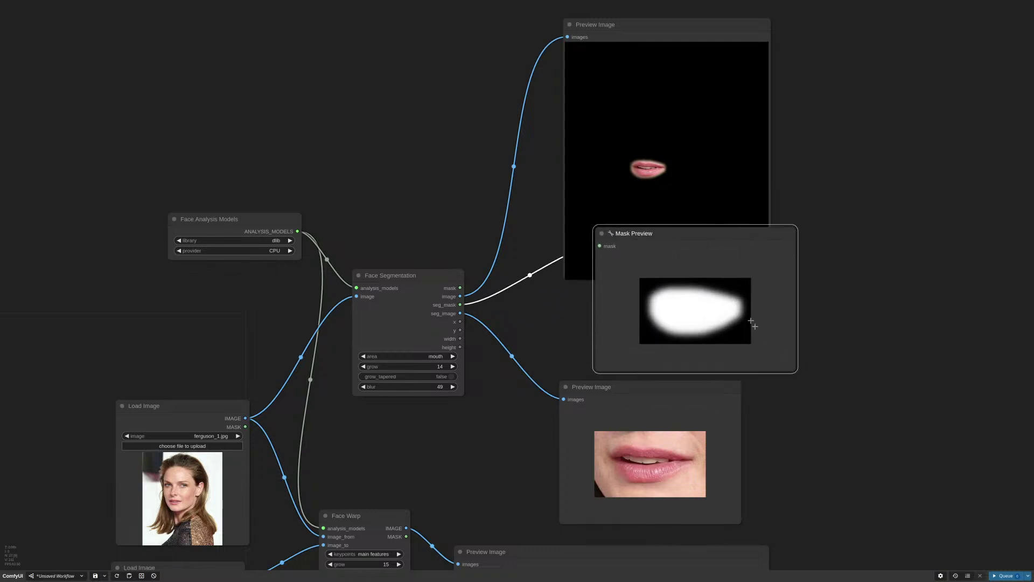
Align the Mask Preview node above the cropped mouth's Preview Image node and leave a gap between them for comparison
left_click_drag(717, 237, 680, 234)
left_click_drag(666, 388, 672, 378)
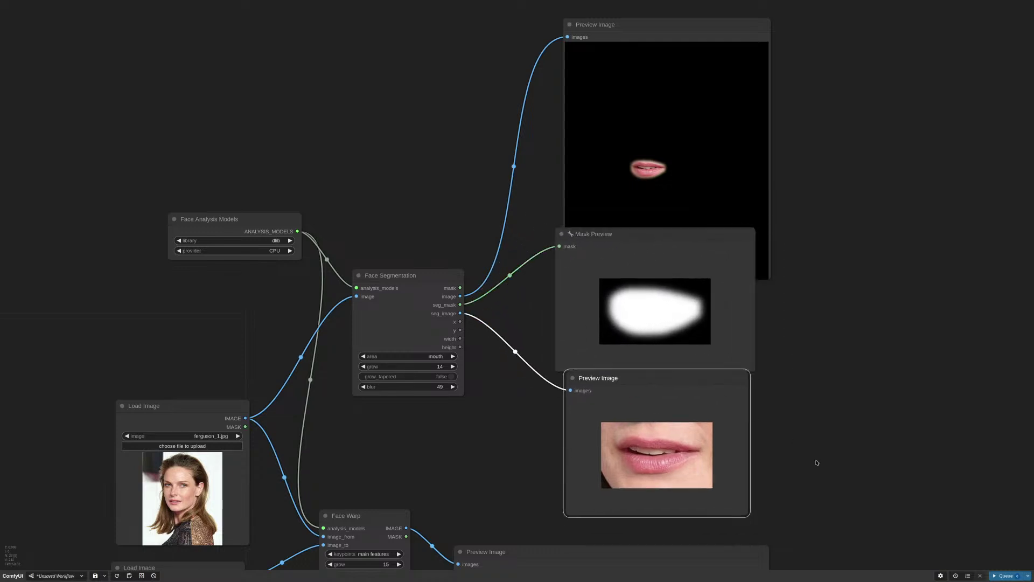
scroll(757, 440, "up", 1)
scroll(757, 440, "up", 2)
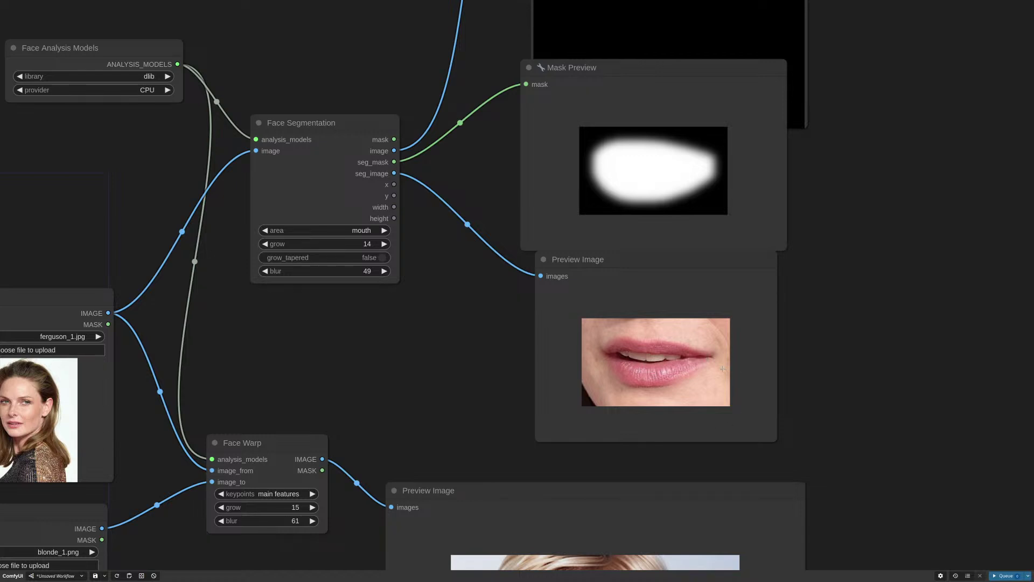
mouse_move(695, 256)
left_mouse_down()
mouse_move(680, 288)
mouse_move(694, 275)
left_mouse_up()
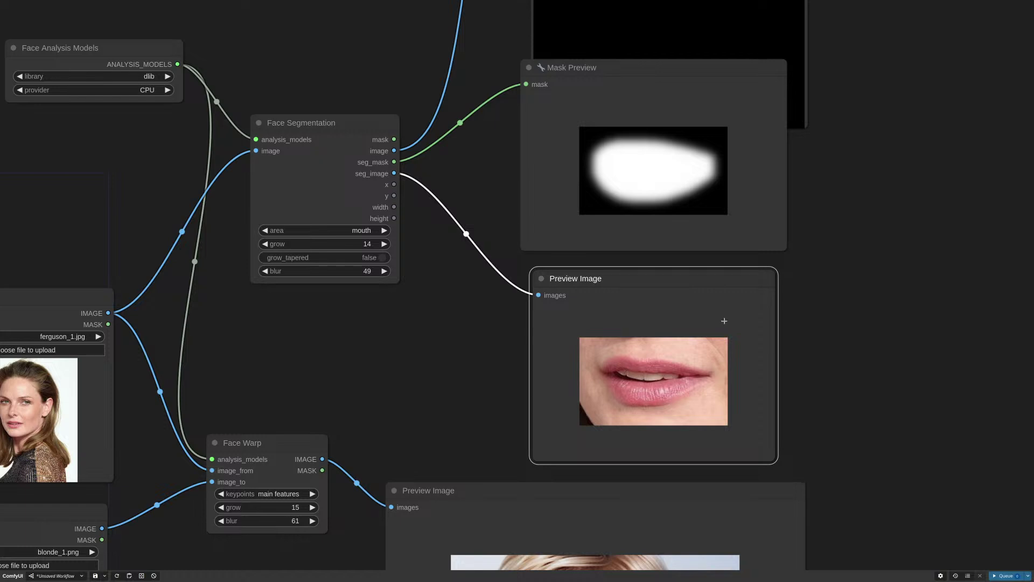
scroll(814, 293, "down", 3)
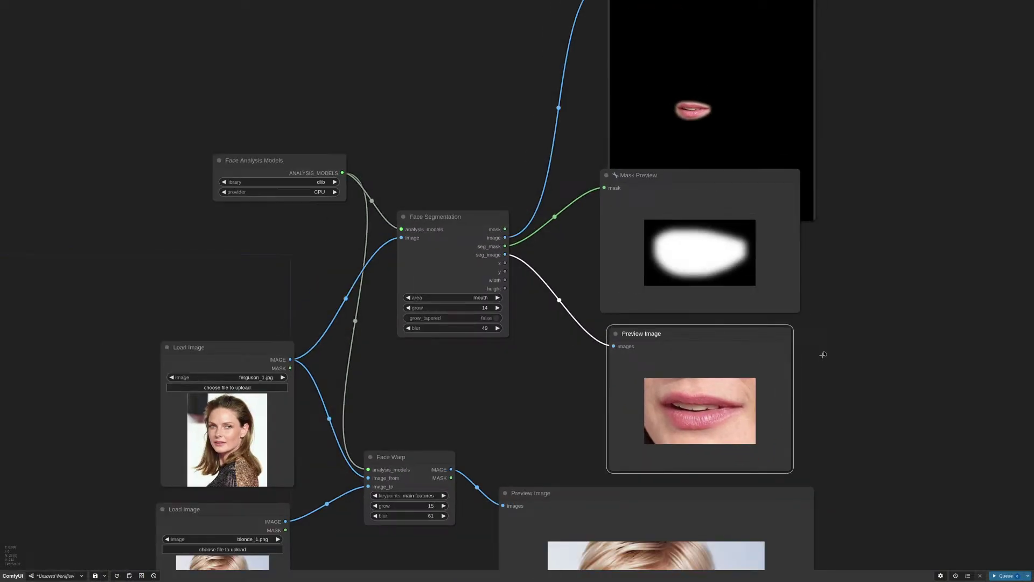
mouse_move(710, 177)
left_mouse_down()
mouse_move(732, 174)
mouse_move(712, 176)
left_mouse_up()
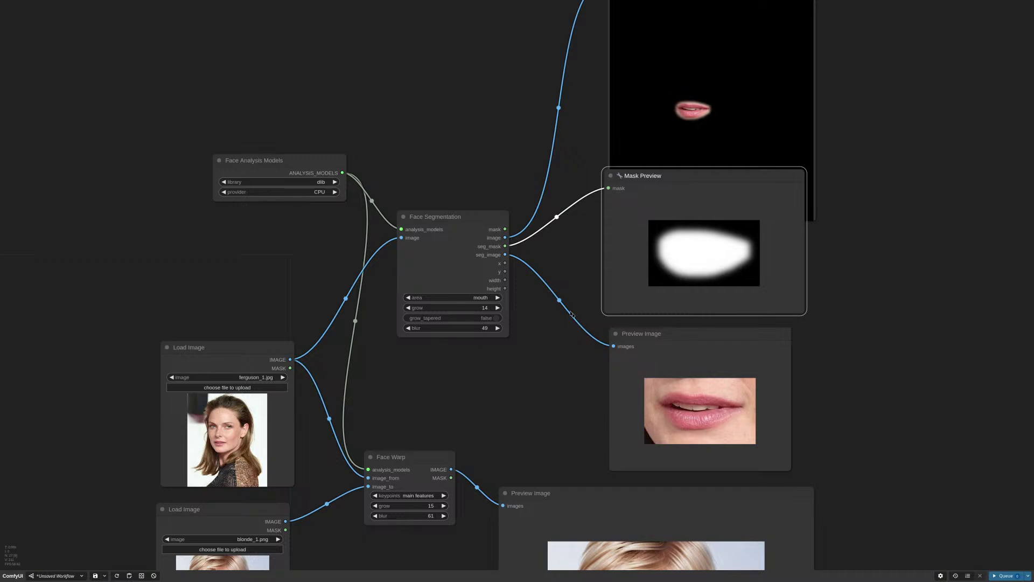
Examine Face Segmentation's x, y, width and height outputs alongside the full and cropped mouth previews
scroll(525, 295, "up", 7)
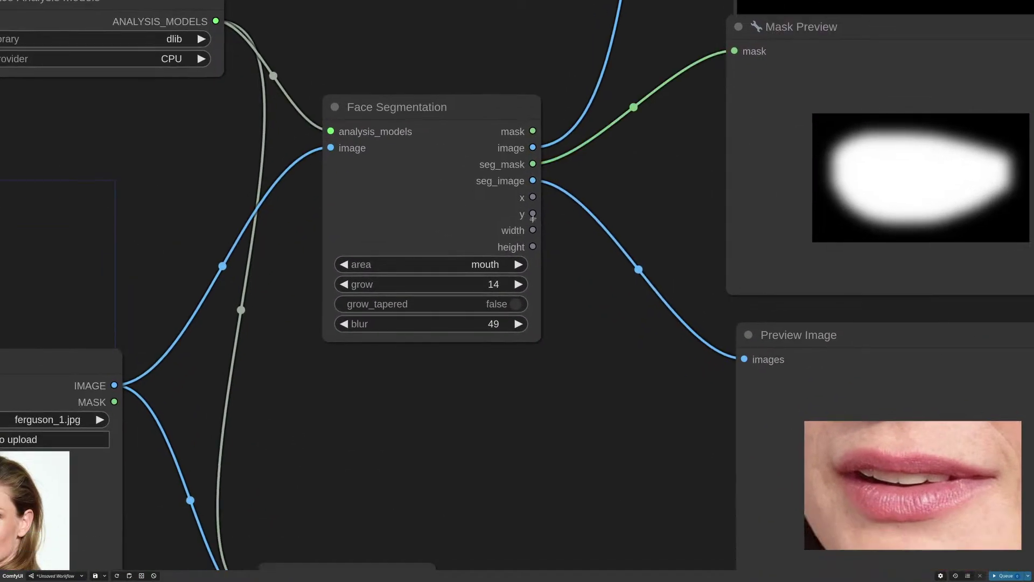
left_click_drag(533, 197, 598, 189)
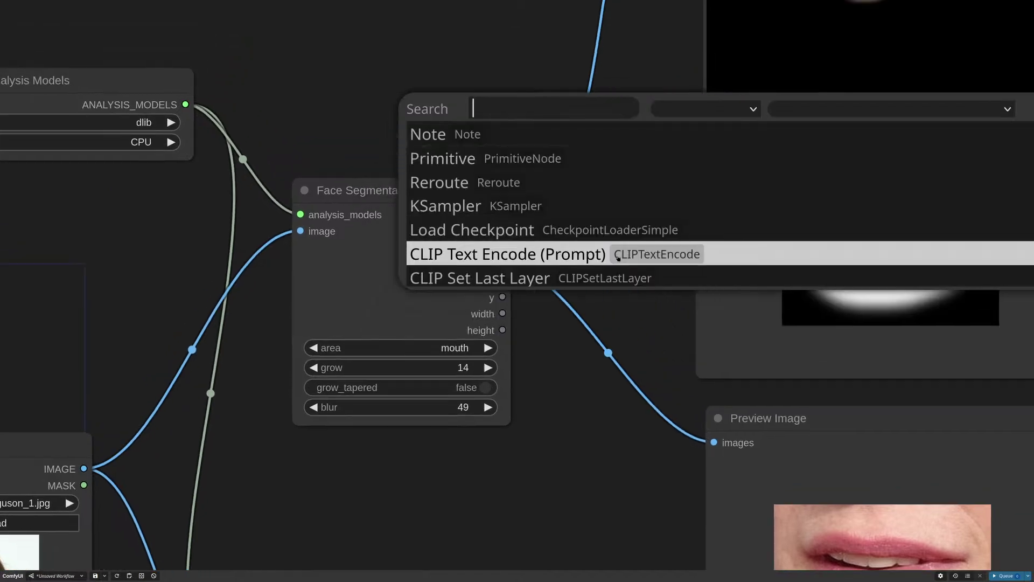
left_click(620, 362)
scroll(651, 323, "down", 2)
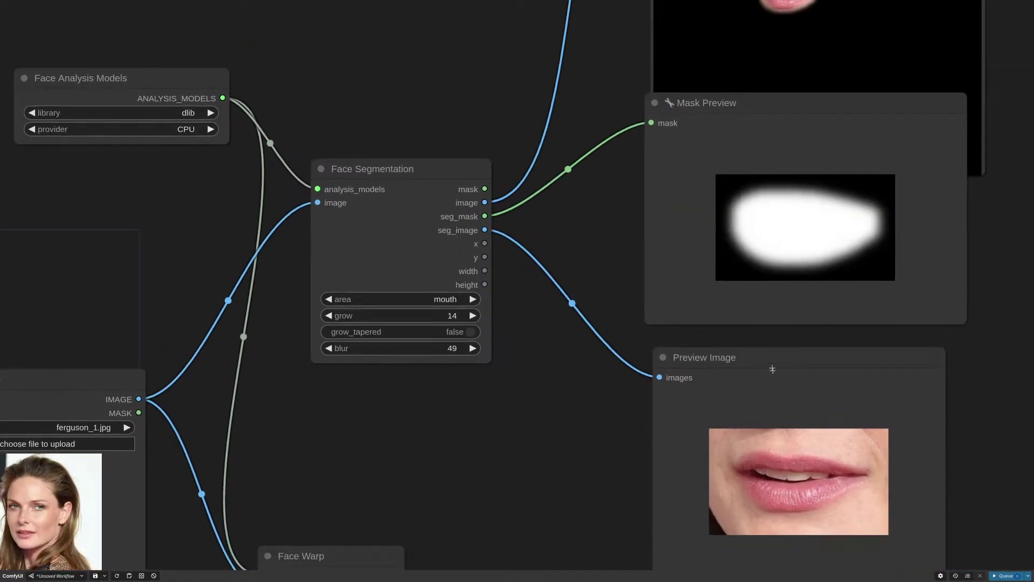
left_click(772, 366)
scroll(632, 318, "down", 4)
left_click_drag(604, 266, 606, 355)
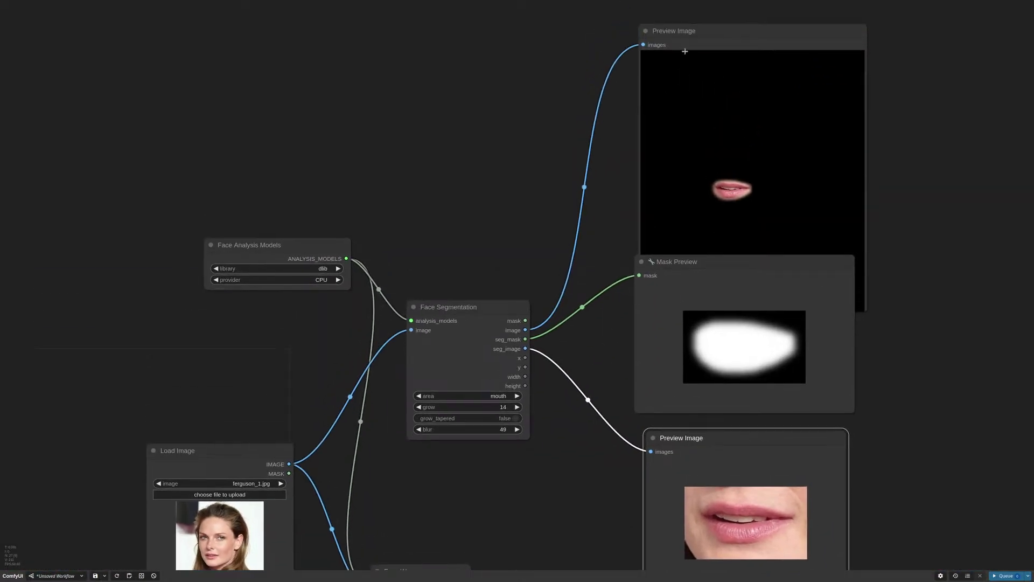
left_click(699, 21)
mouse_move(699, 21)
left_mouse_down()
mouse_move(711, 42)
mouse_move(709, 31)
left_mouse_up()
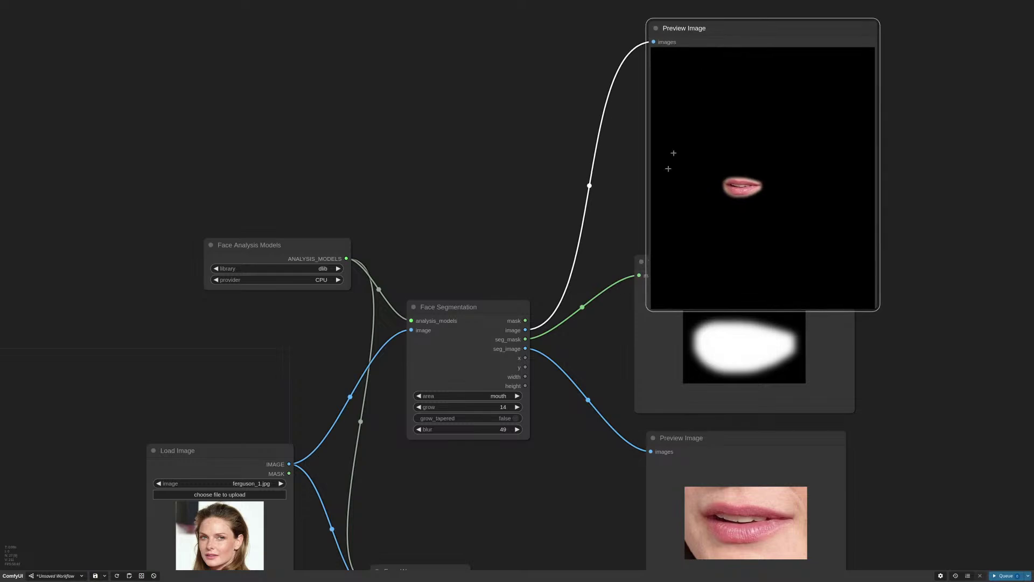
left_click_drag(526, 386, 538, 380)
left_click(534, 392)
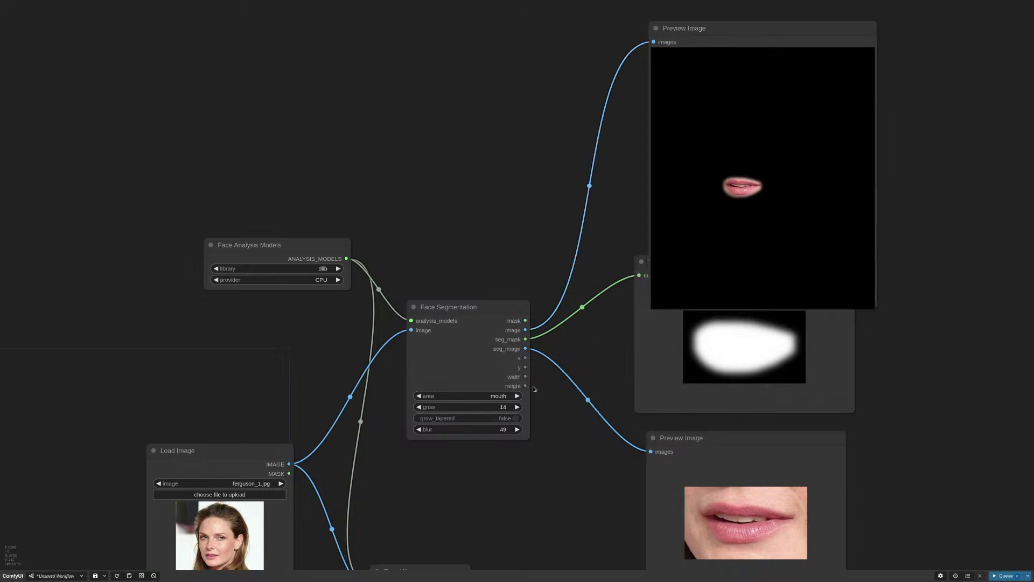
left_click_drag(569, 447, 525, 334)
left_click(614, 323)
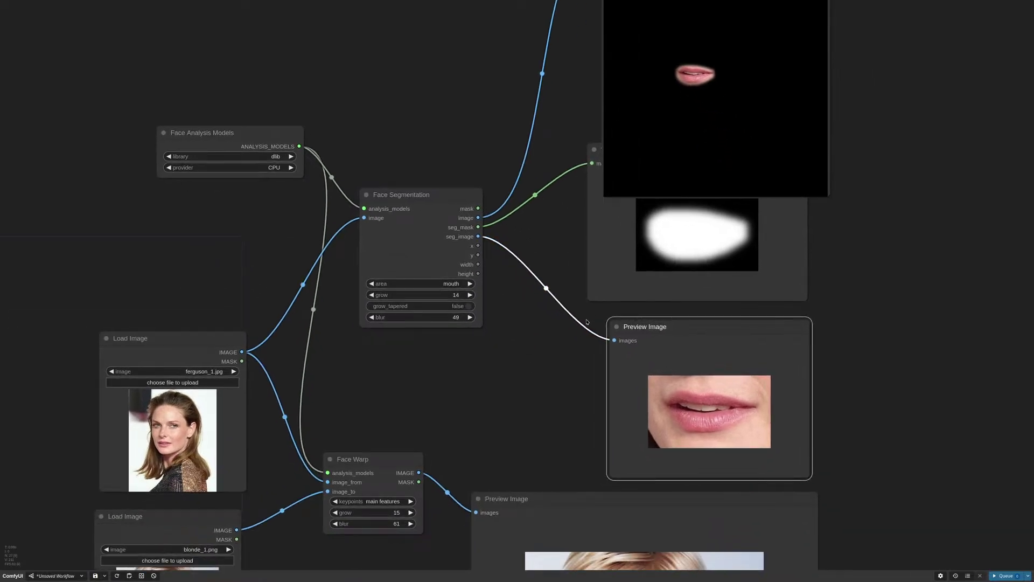
Delete the full-image segmentation preview and the Mask Preview node
scroll(590, 321, "down", 2)
scroll(590, 322, "down", 4)
left_click(637, 154)
key("Delete")
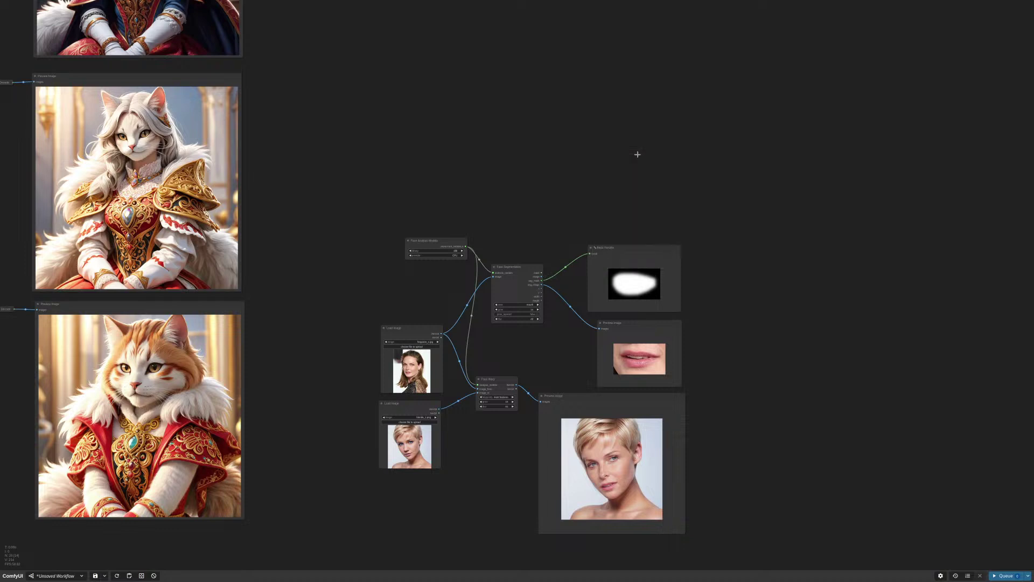
left_click(650, 247)
key("Delete")
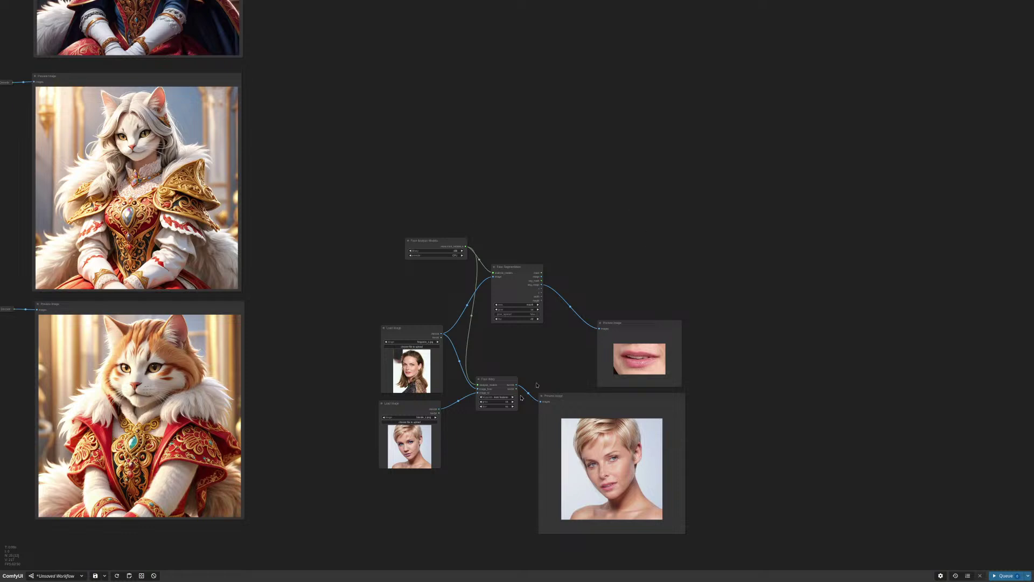
Move the Face Analysis Models node up and add a Load Video (Upload) node in the space below it
left_click_drag(444, 316, 552, 343)
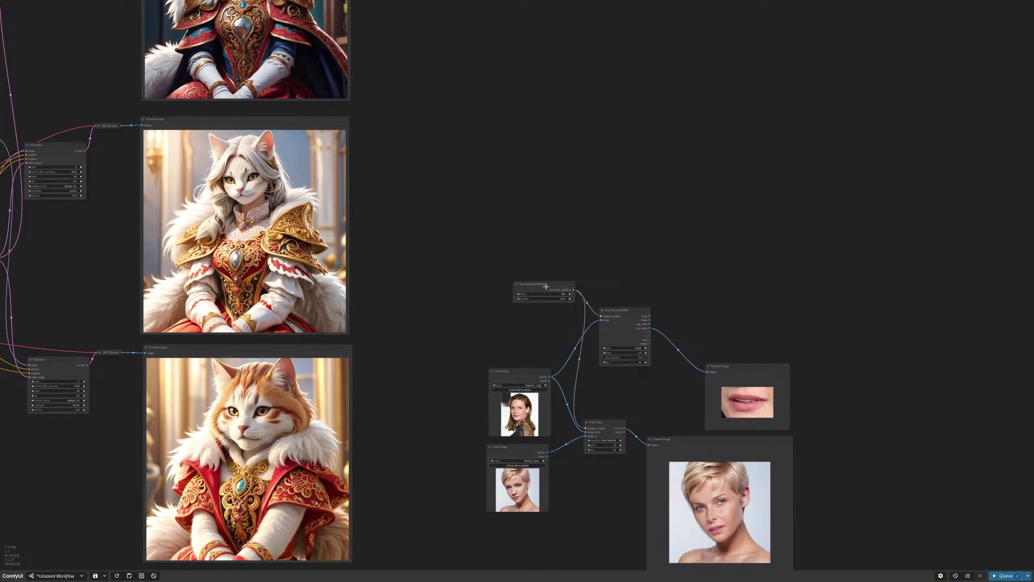
left_click_drag(545, 286, 544, 223)
scroll(485, 312, "up", 5)
left_click_drag(512, 328, 619, 287)
double_click(621, 280)
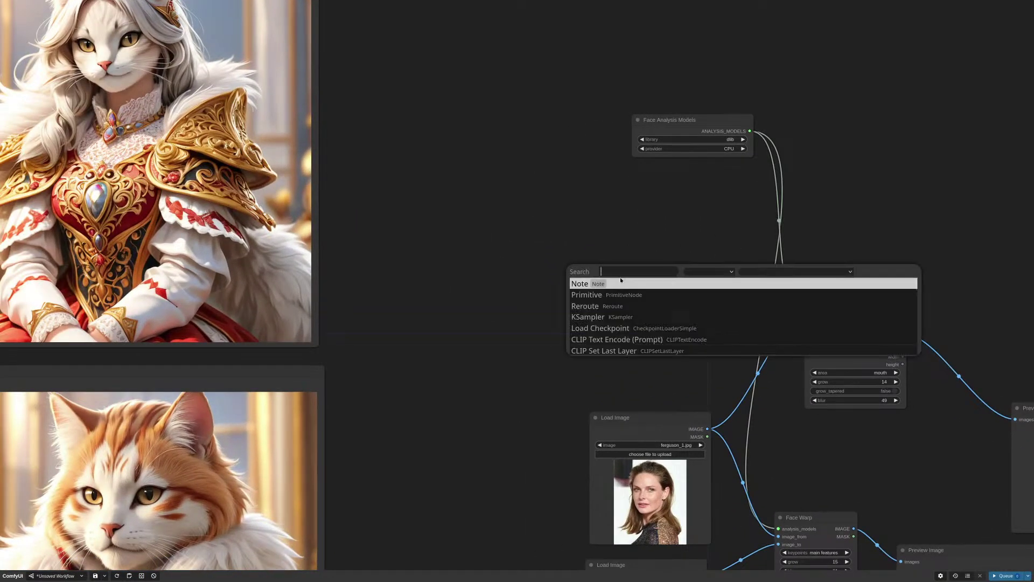
type("vilo")
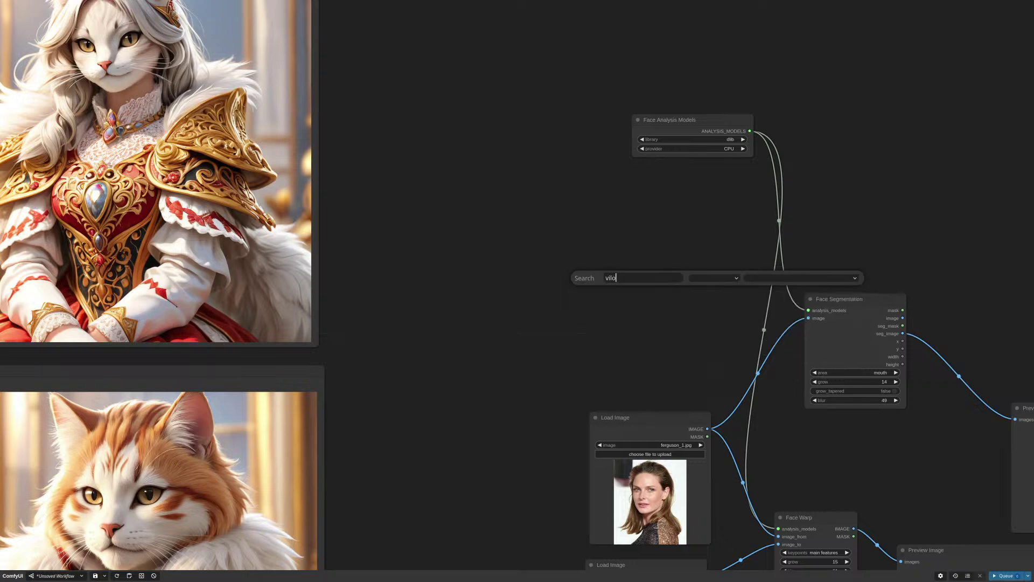
key("BackSpace")
key("BackSpace")
key("BackSpace")
key("BackSpace")
type("loadvi")
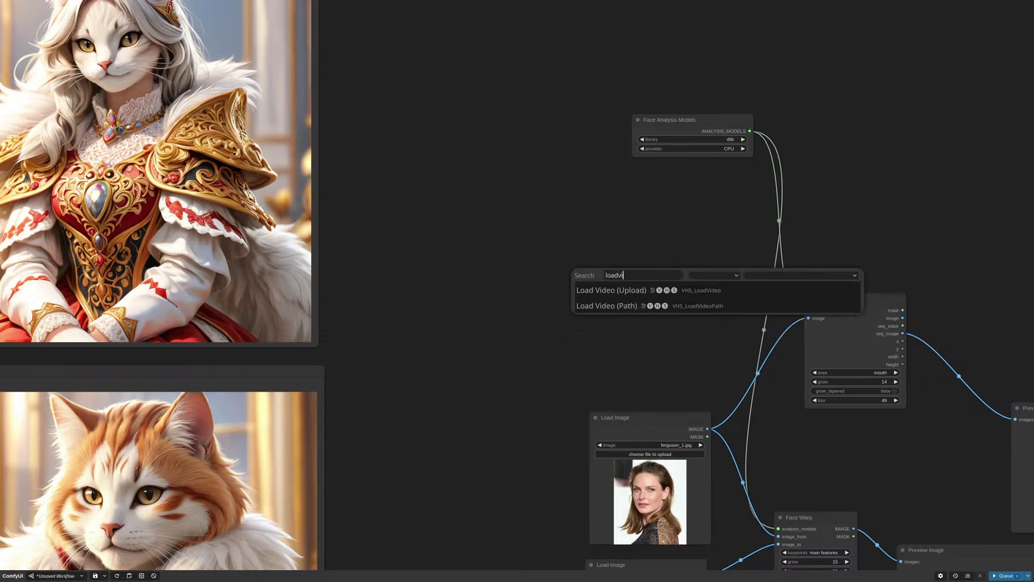
key("Return")
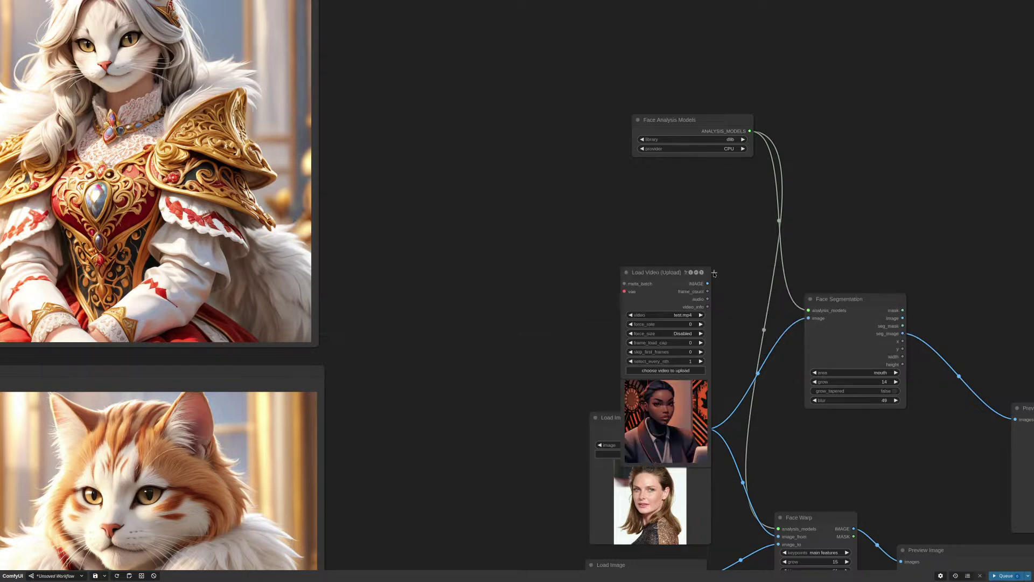
Place the Load Video (Upload) node above the portraits, choose woman_talking.mp4 and set frame_load_cap to 16
left_click_drag(705, 321, 688, 237)
left_click(679, 238)
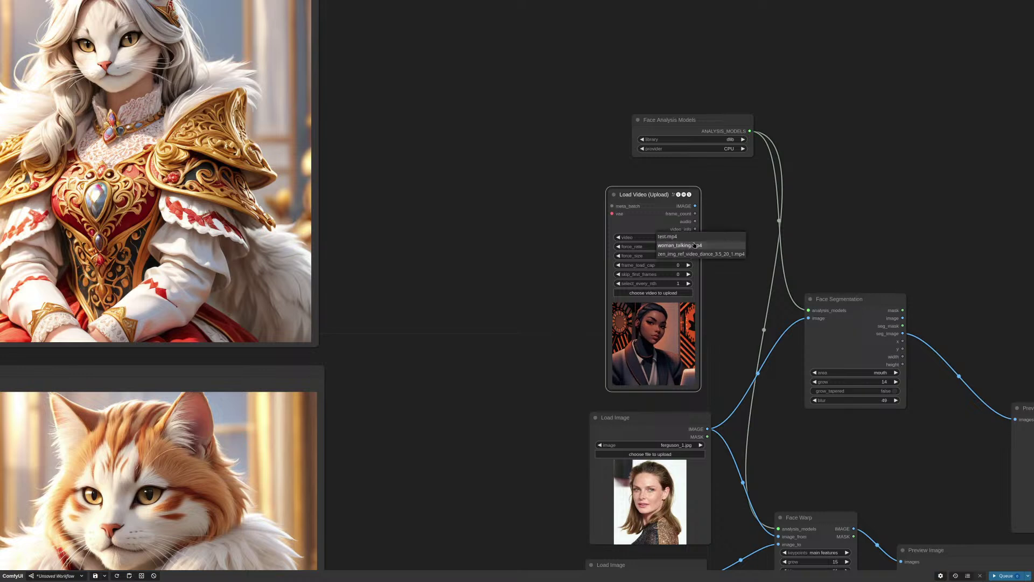
left_click(722, 245)
scroll(713, 257, "up", 2)
scroll(713, 256, "up", 3)
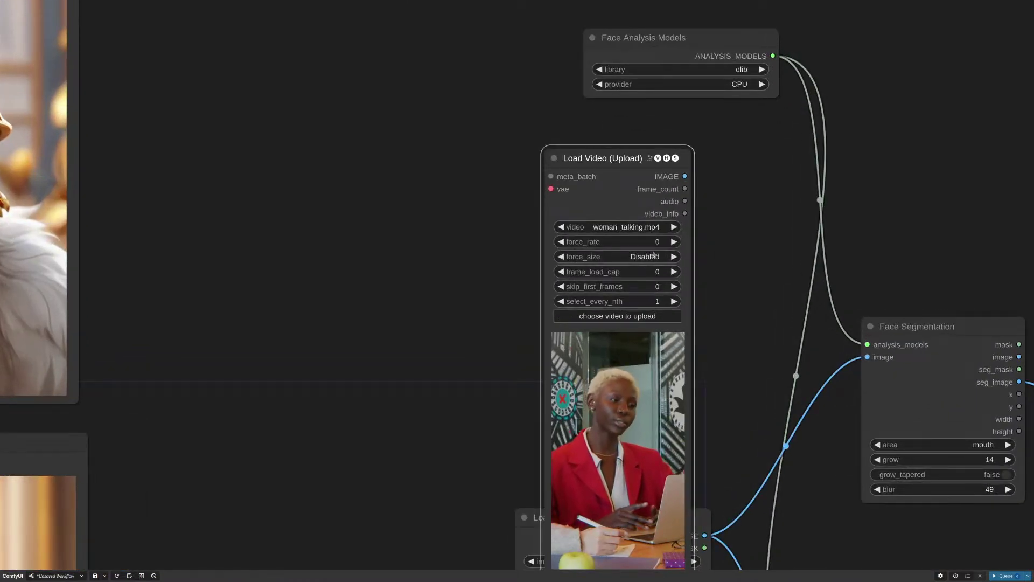
left_click(641, 271)
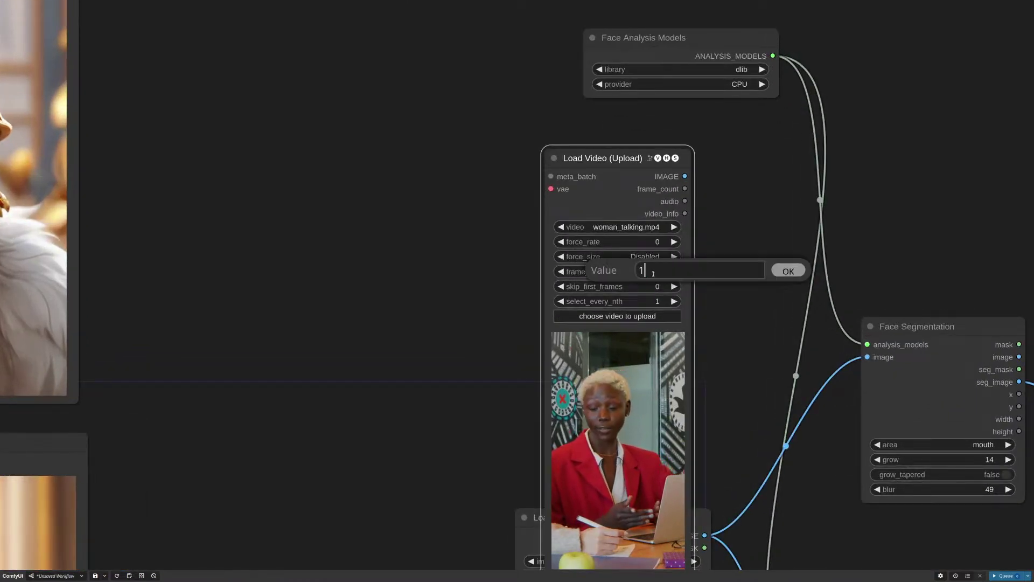
type("16")
key("Return")
Connect the loaded video's IMAGE output to Face Segmentation's image input and run the workflow
scroll(728, 278, "down", 7)
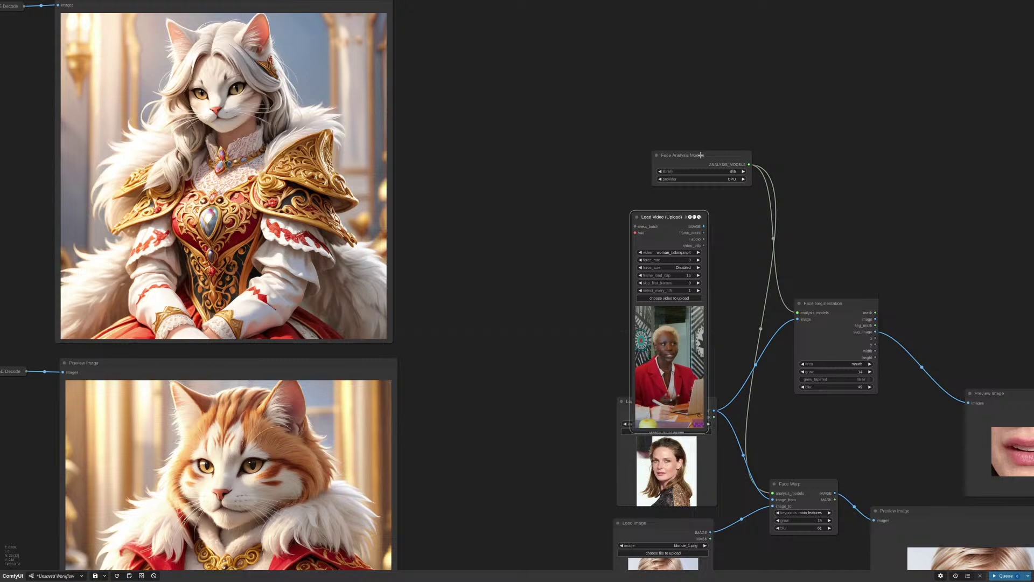
left_click_drag(685, 154, 676, 106)
left_click_drag(695, 229, 798, 319)
left_click_drag(777, 440, 575, 328)
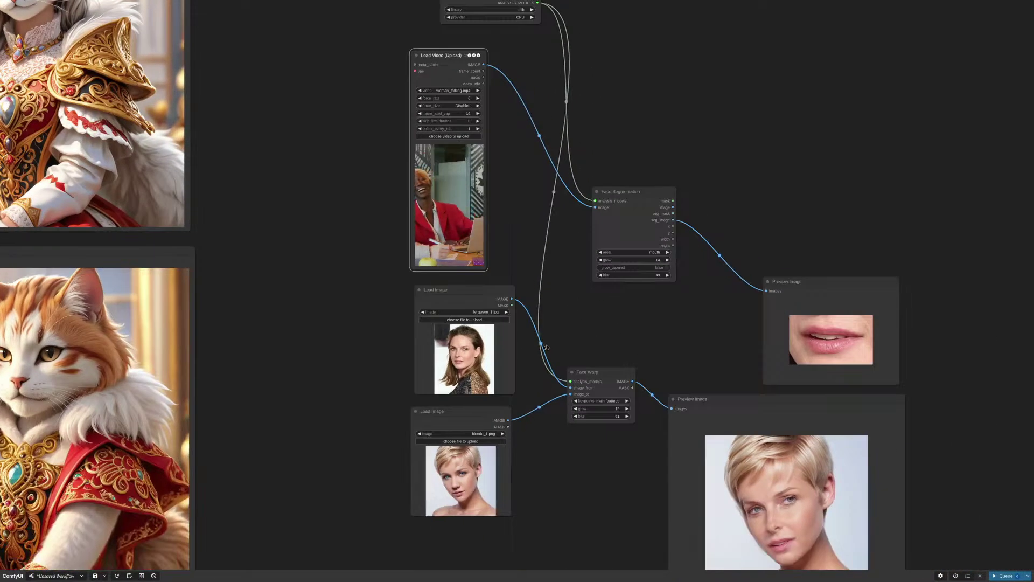
left_click(1005, 576)
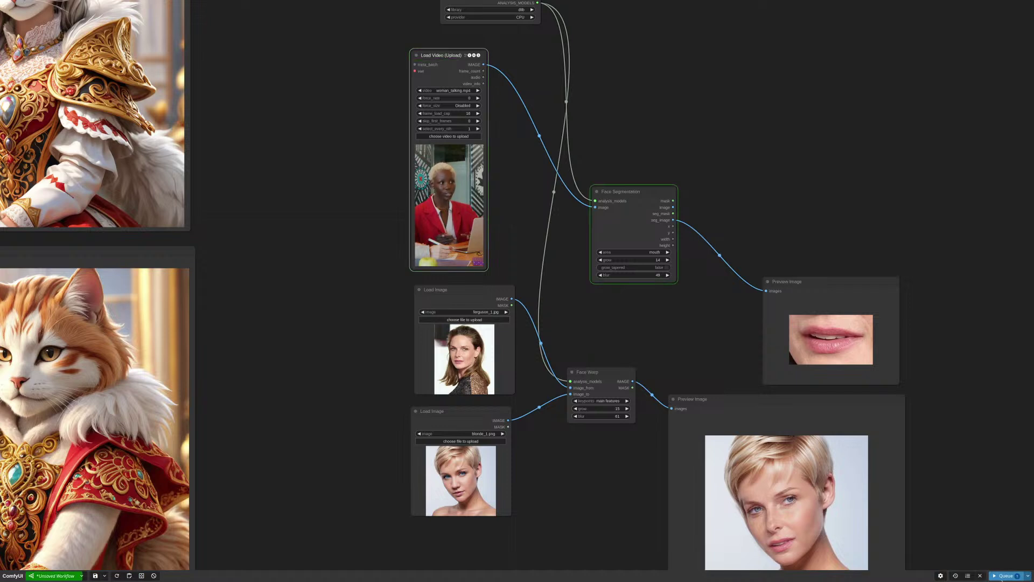
Rearrange the Load Video, Face Segmentation and cropped mouth Preview Image nodes into a compact group above the Face Warp nodes
left_click_drag(796, 287, 778, 211)
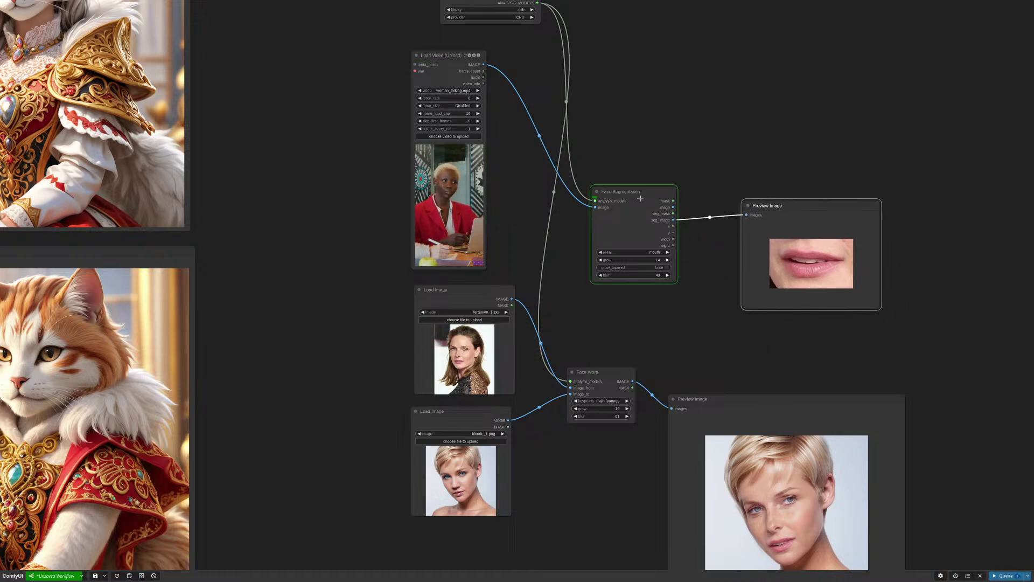
left_click_drag(625, 192, 663, 193)
left_click_drag(514, 69, 581, 74)
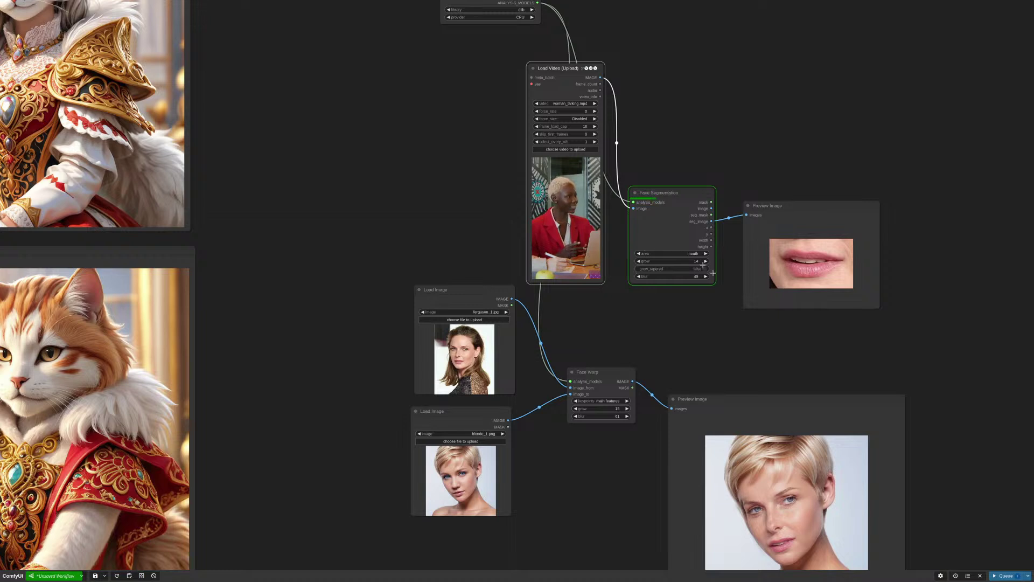
left_click_drag(797, 205, 800, 96)
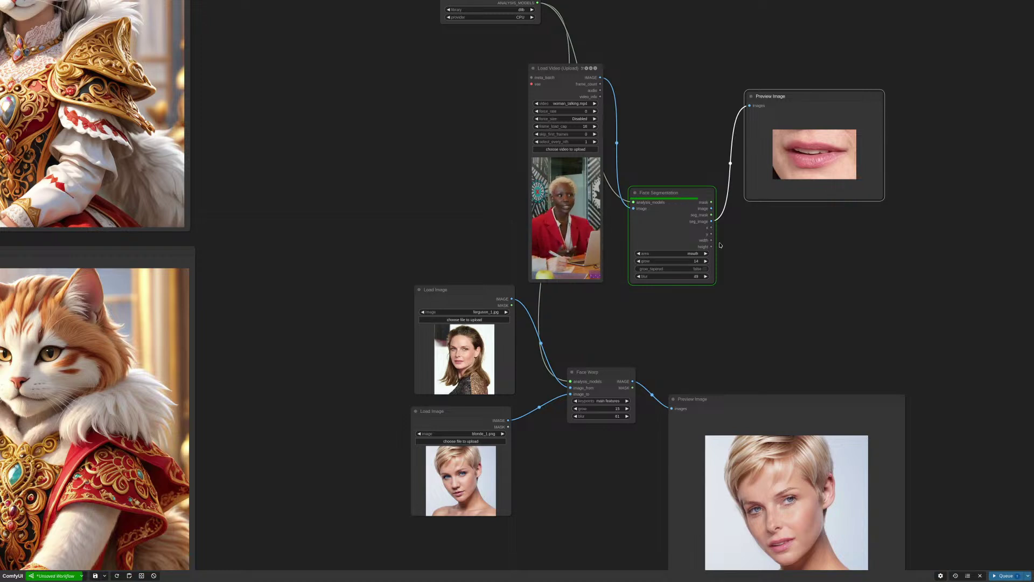
left_click_drag(677, 192, 675, 153)
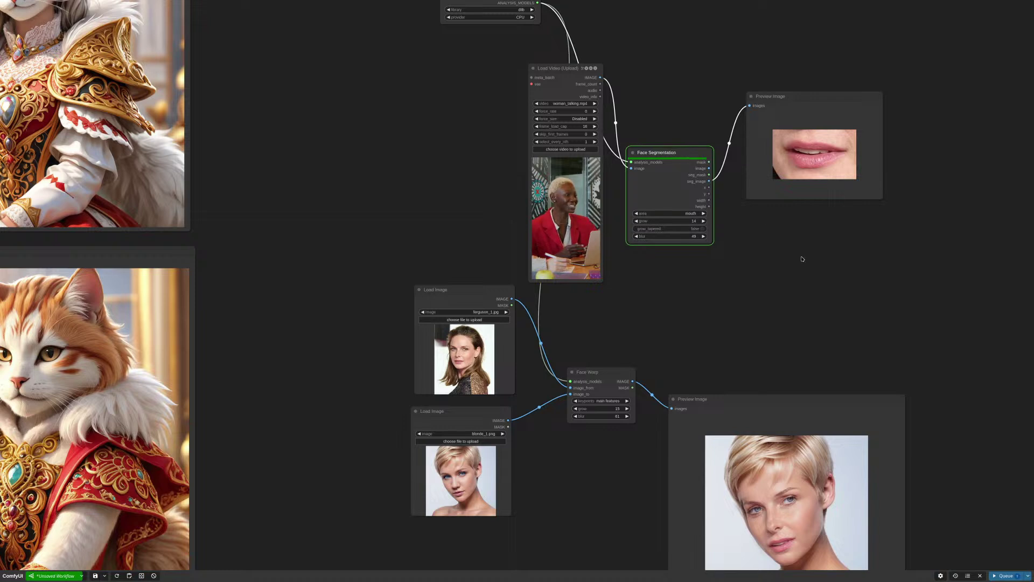
Replace the cropped mouth's Preview Image with a Video Combine node, connecting Face Segmentation's seg_image output to its images input
double_click(704, 307)
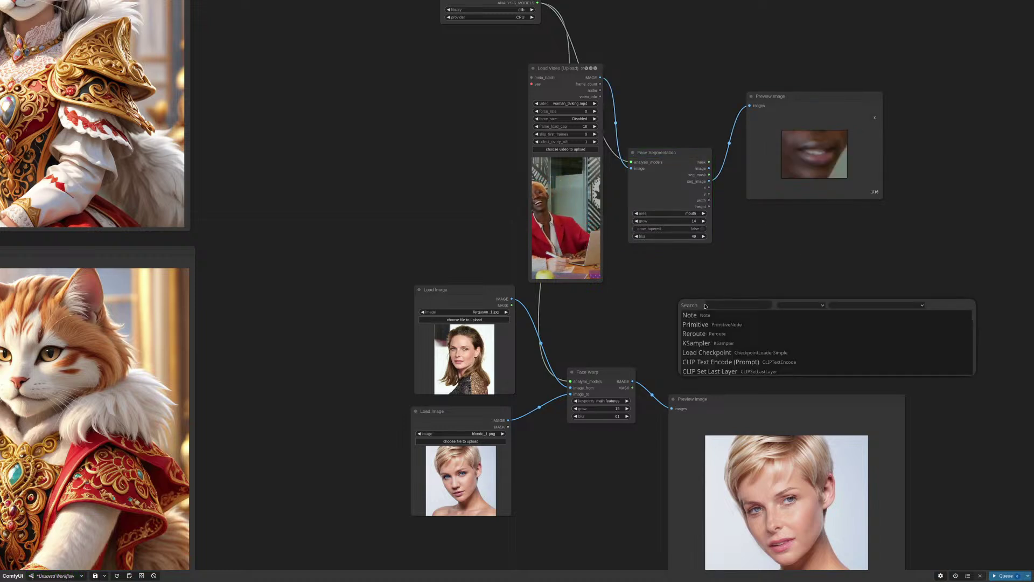
type("video combine")
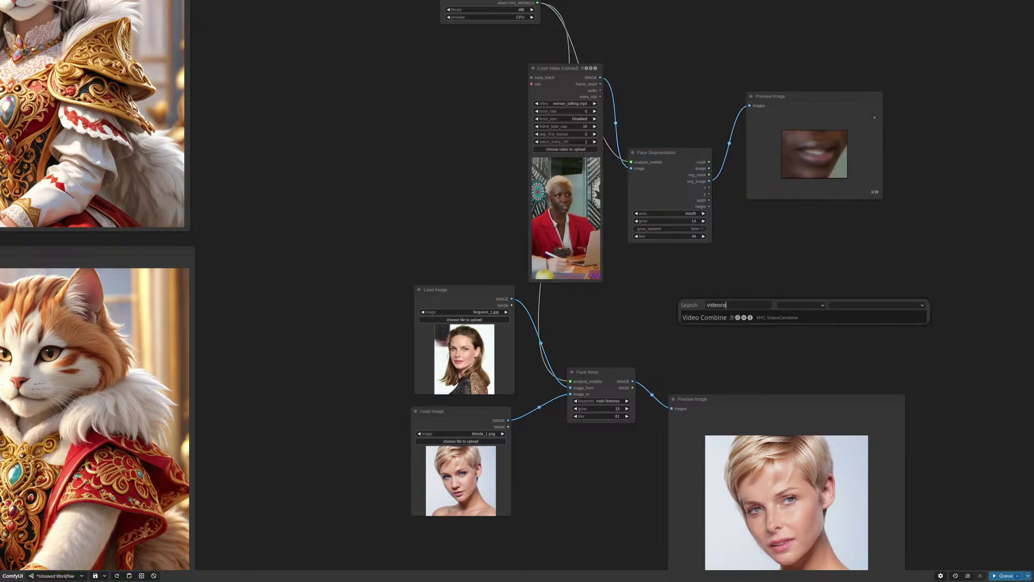
key("Return")
left_click(874, 118)
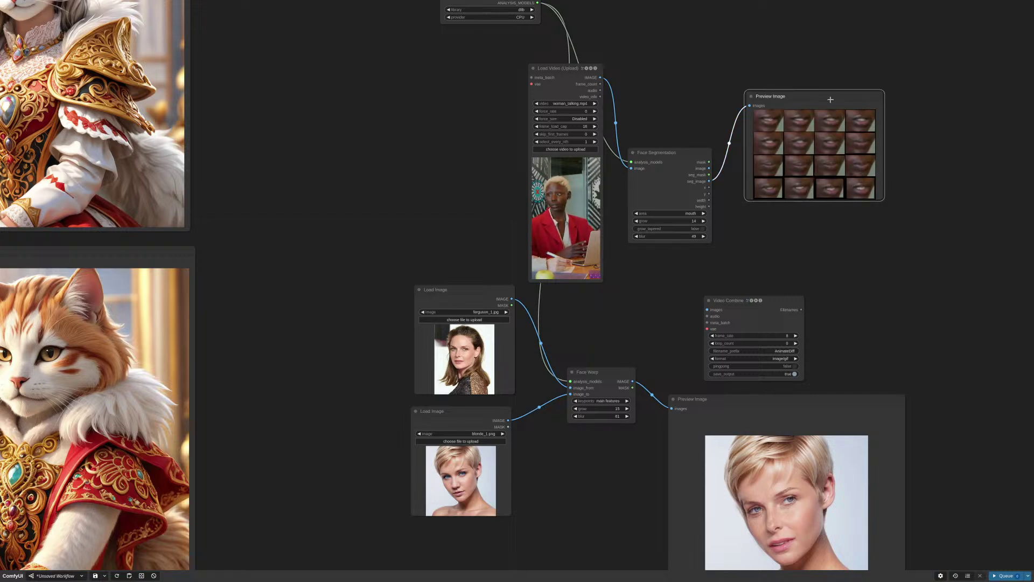
key("Delete")
left_click_drag(738, 300, 783, 158)
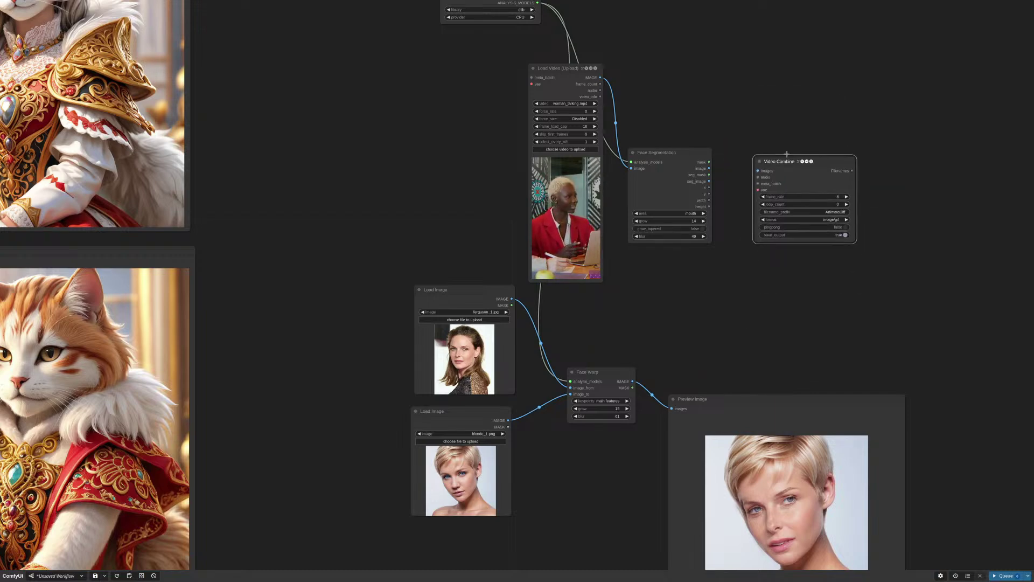
scroll(712, 171, "up", 7)
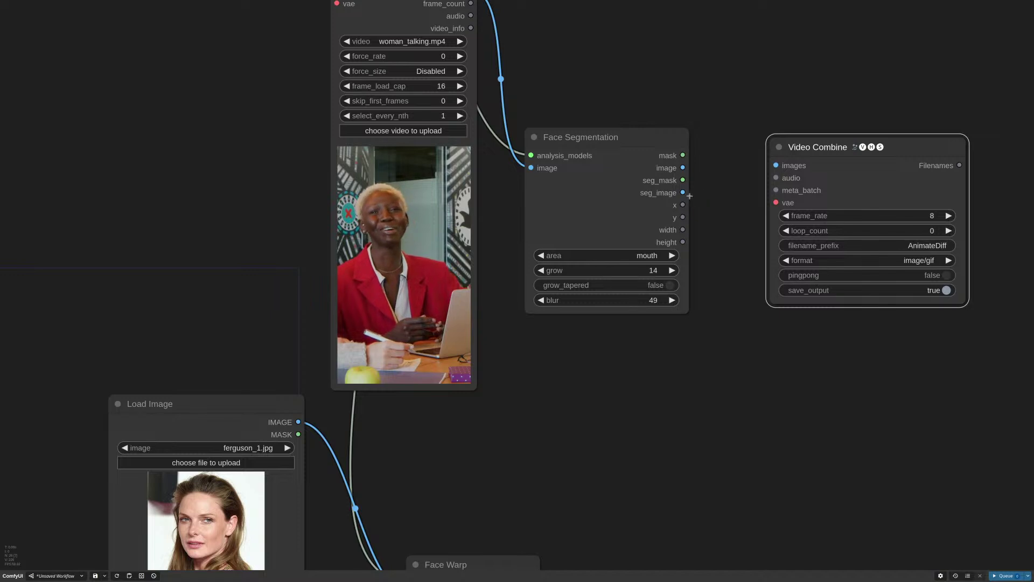
left_click_drag(682, 192, 776, 166)
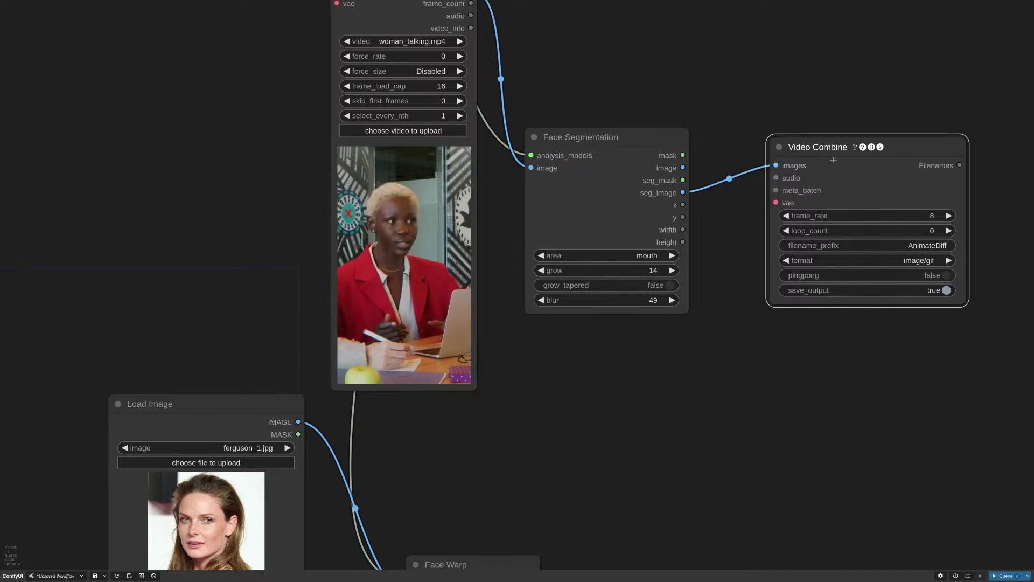
Set Video Combine's format to video/h264-mp4 and turn off save_metadata and save_output, keeping the node level with Face Segmentation
left_click(943, 261)
left_click(949, 334)
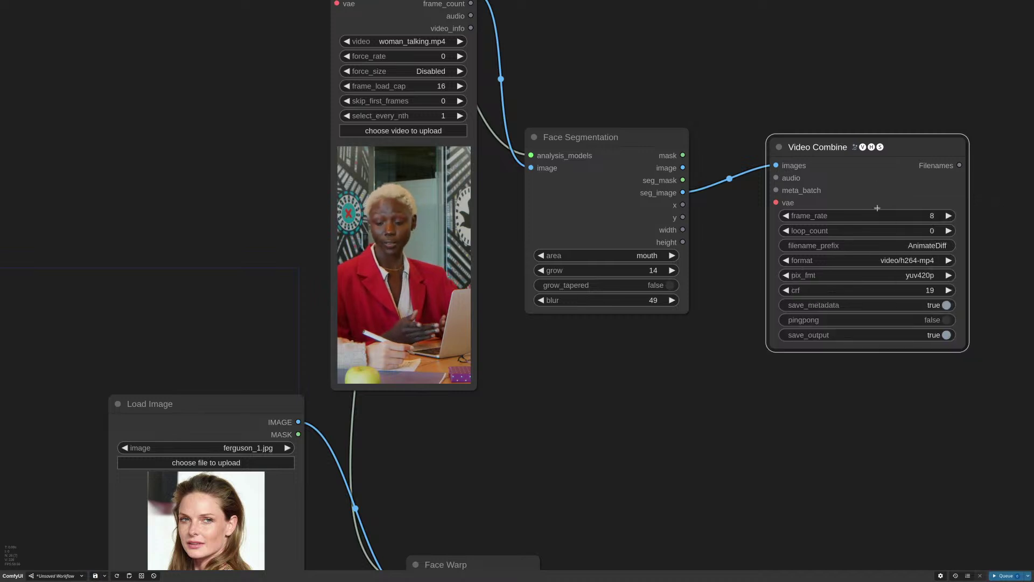
left_click_drag(863, 144, 876, 170)
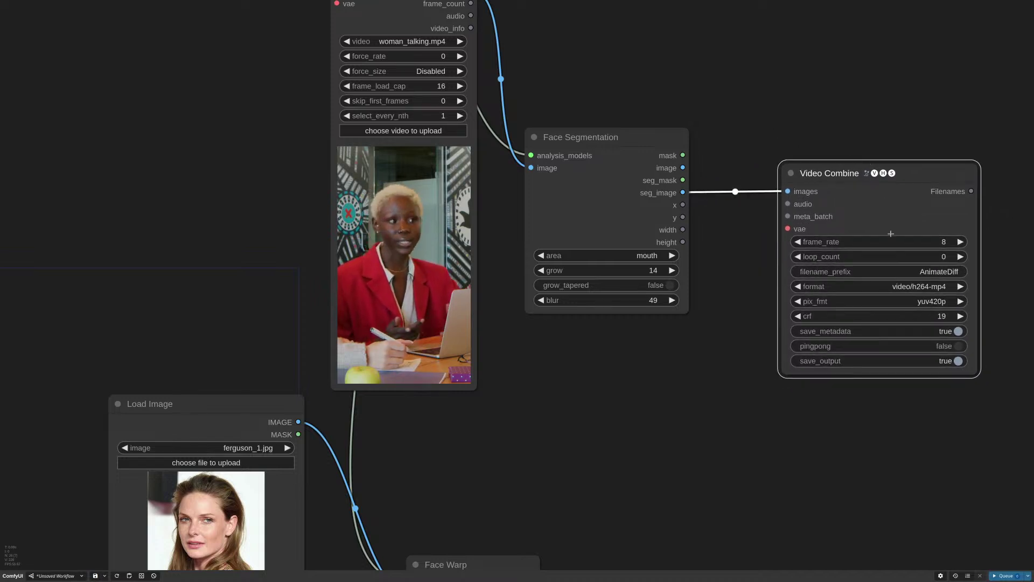
left_click(951, 330)
left_click(951, 361)
Run the workflow, then move the Video Combine node up and enlarge it for a bigger mouth video preview
scroll(709, 215, "down", 9)
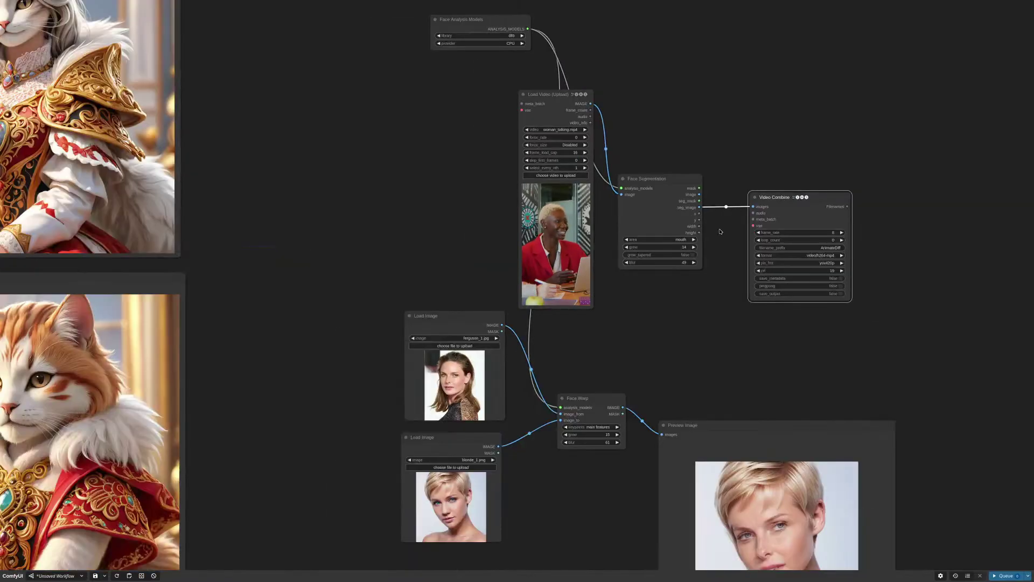
key("ctrl+Return")
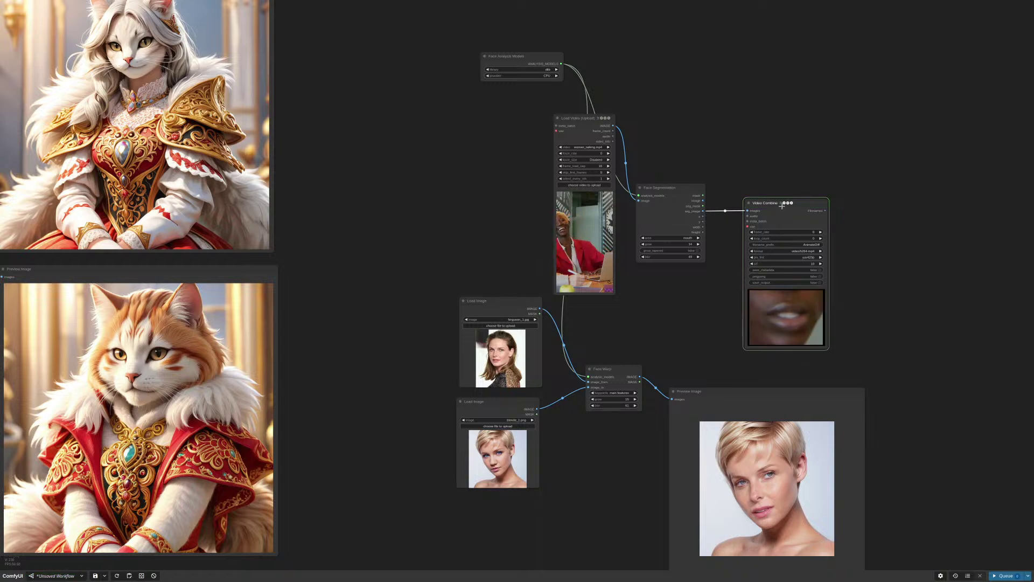
left_click_drag(775, 203, 788, 101)
left_click_drag(838, 244, 954, 332)
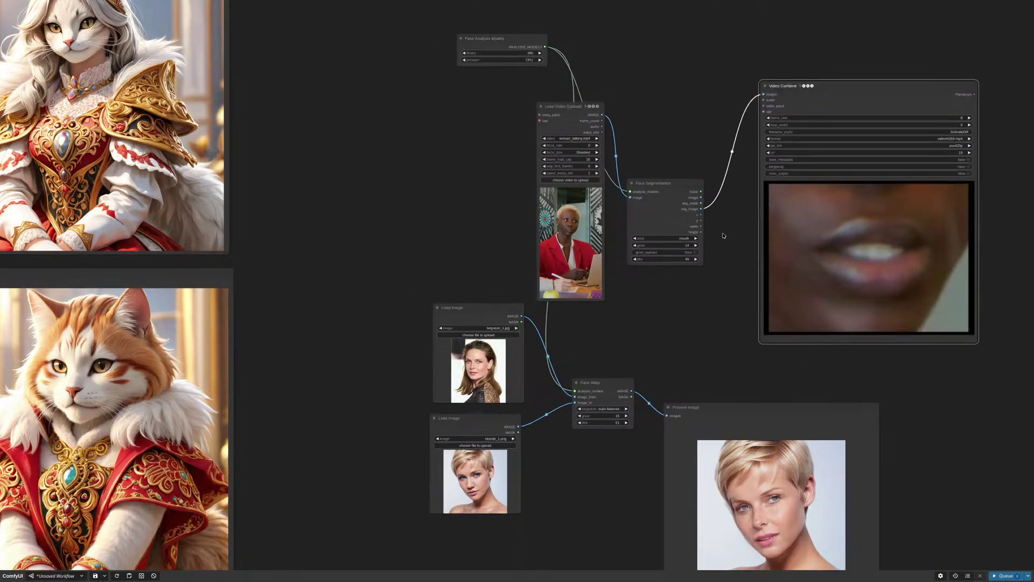
Examine the area options of Face Segmentation and the stabilized mouth crop playing in the Video Combine node
scroll(744, 226, "up", 5)
left_click_drag(743, 227, 595, 210)
scroll(572, 205, "down", 4)
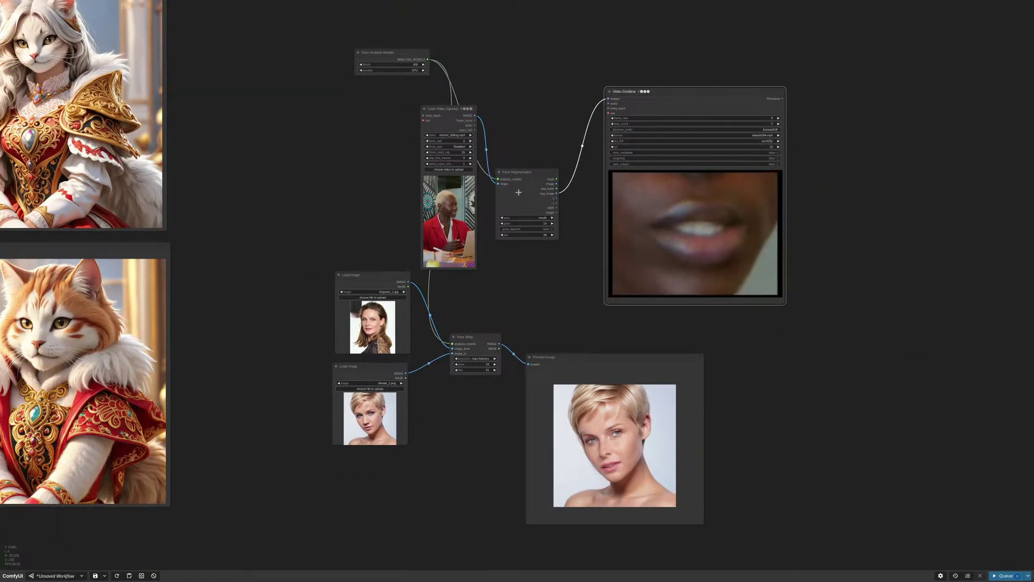
scroll(523, 194, "up", 10)
left_click(552, 253)
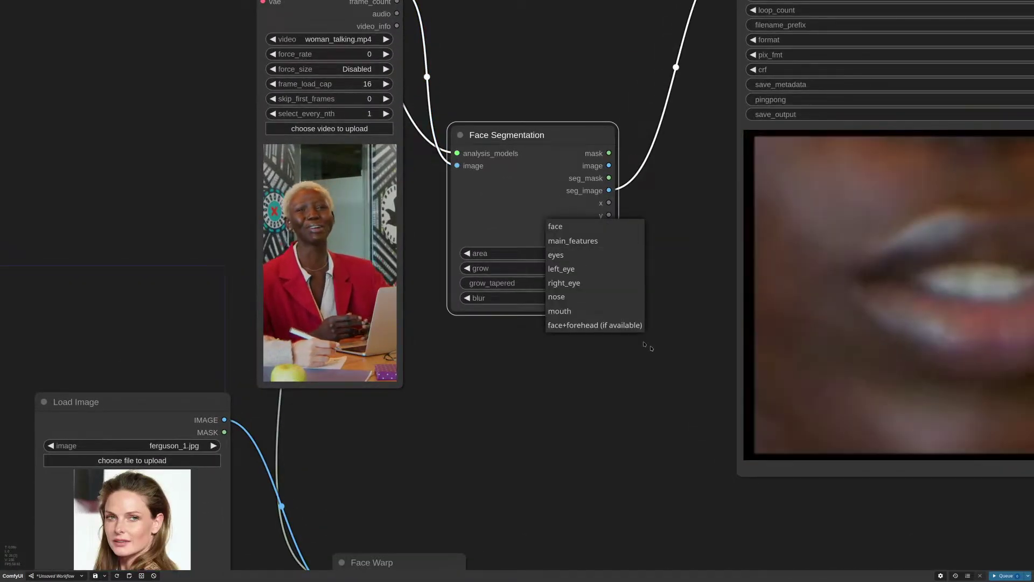
scroll(681, 242, "down", 10)
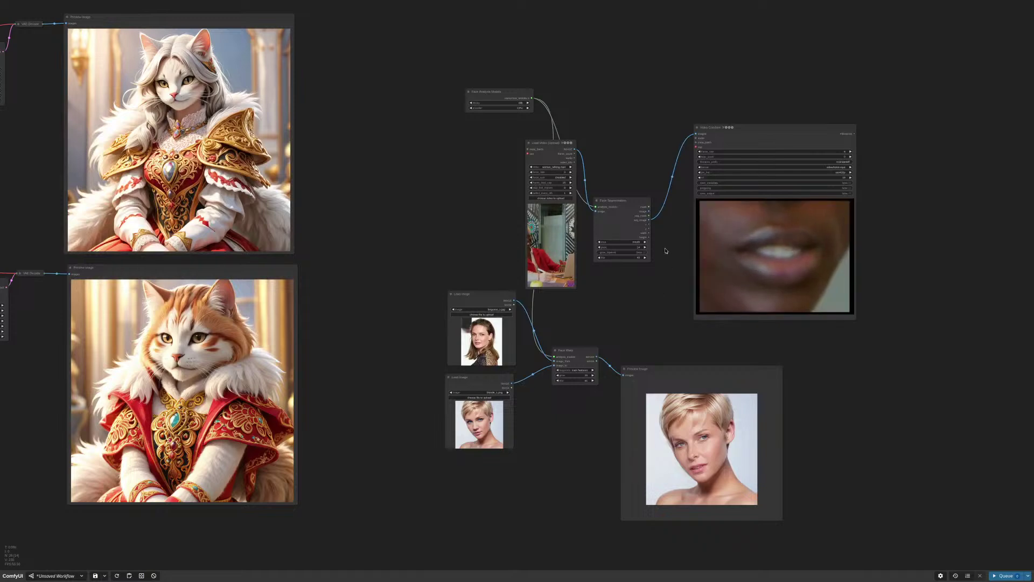
scroll(666, 251, "up", 9)
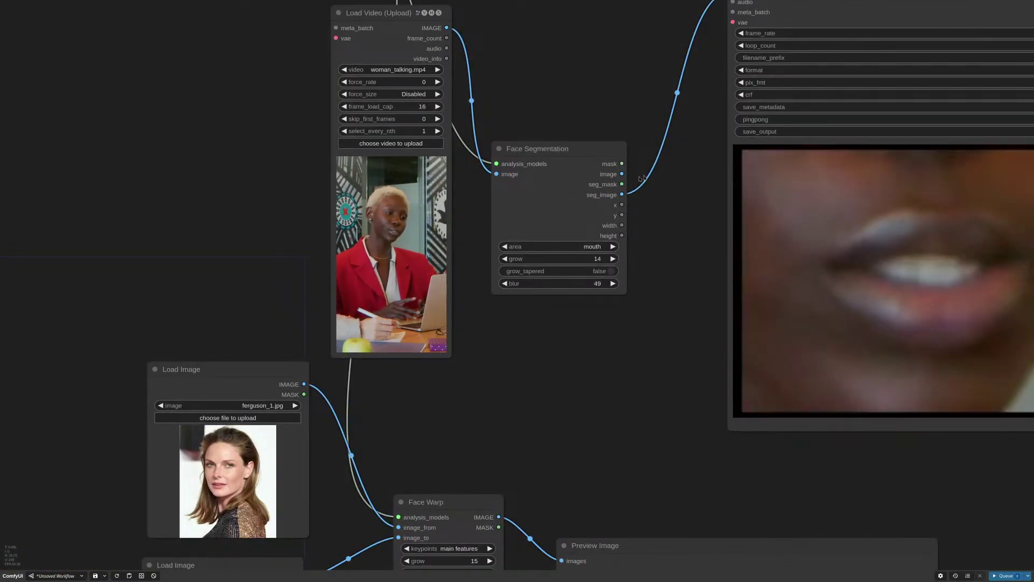
scroll(667, 221, "down", 10)
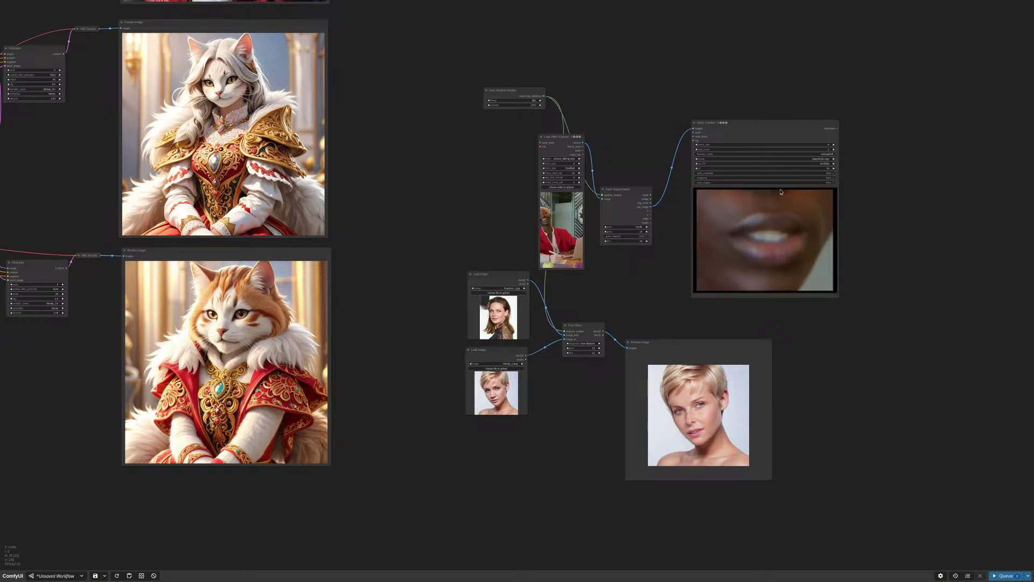
scroll(761, 163, "up", 4)
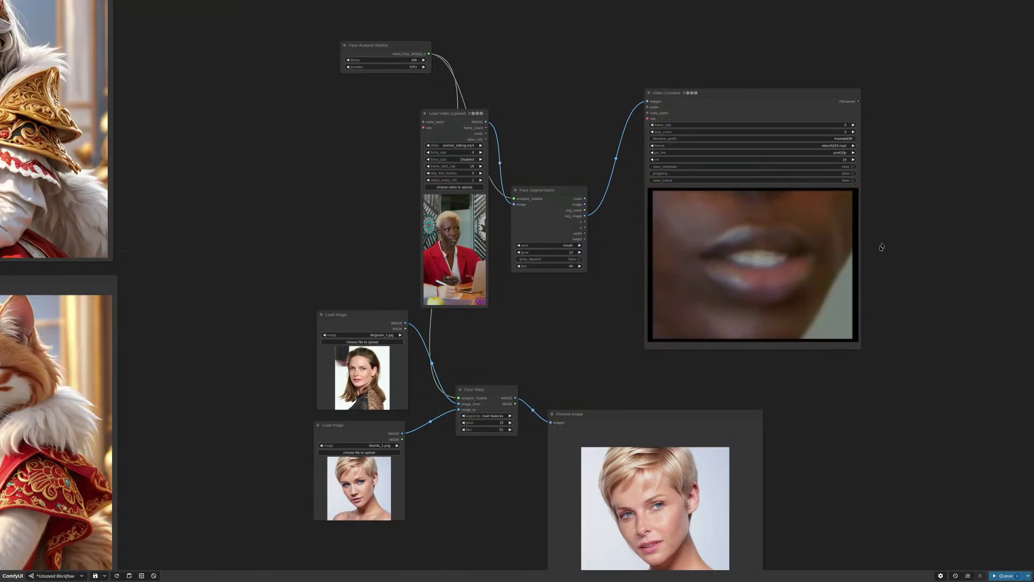
scroll(729, 387, "up", 1)
scroll(728, 387, "up", 5)
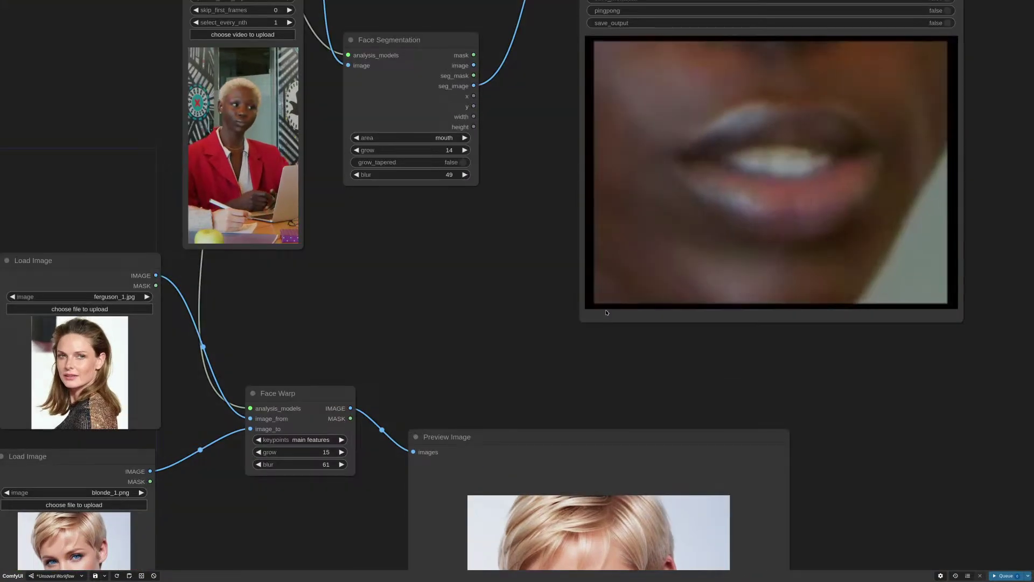
scroll(532, 167, "down", 2)
left_click_drag(532, 165, 528, 223)
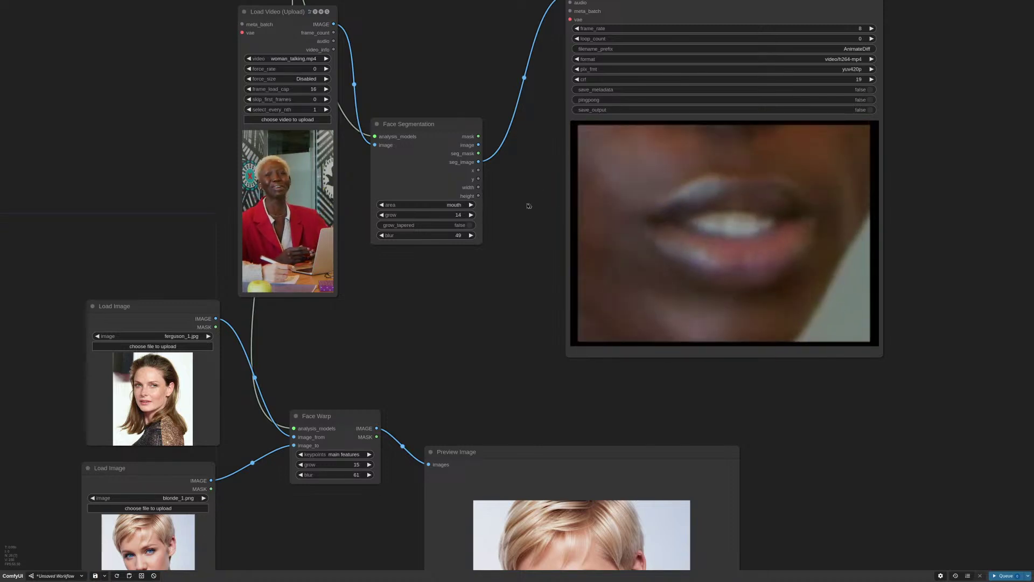
left_click_drag(528, 203, 576, 202)
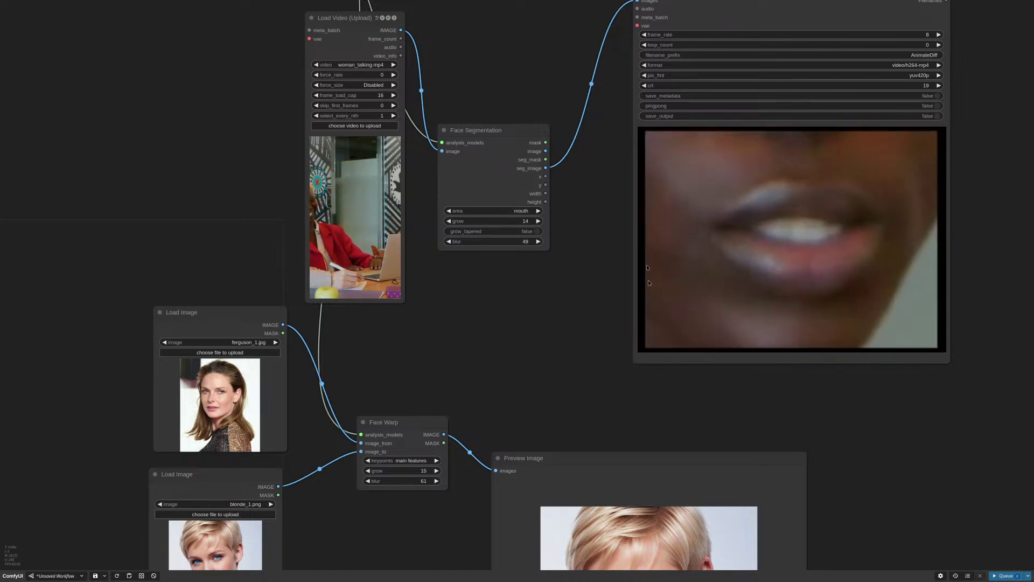
scroll(597, 315, "down", 10)
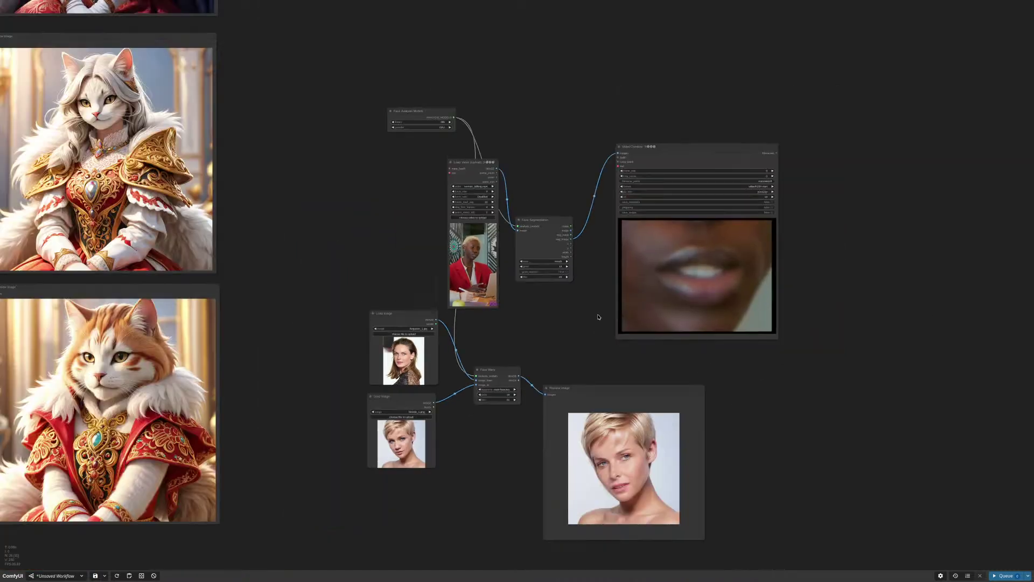
Switch to the other ComfyUI tab holding the full woman-talking video workflow and look over its node graph
mouse_move(377, 4)
left_click(345, 7)
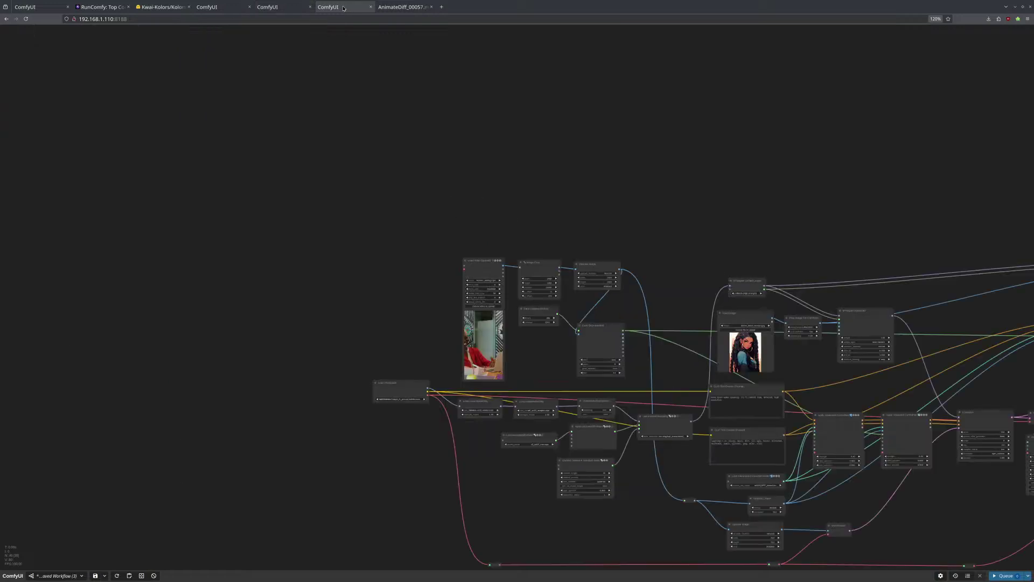
left_click_drag(686, 192, 716, 118)
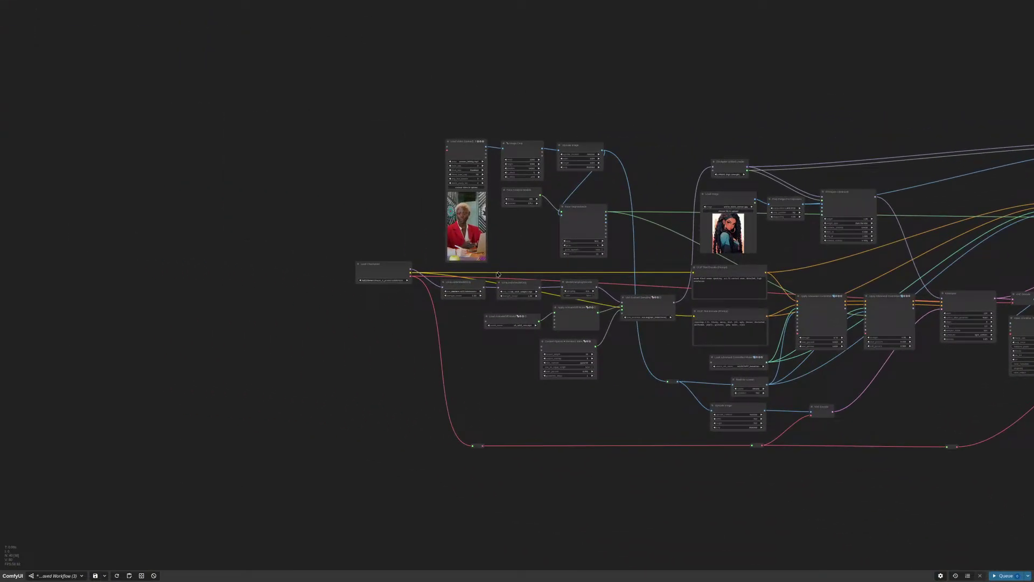
scroll(410, 230, "up", 8)
scroll(411, 229, "down", 8)
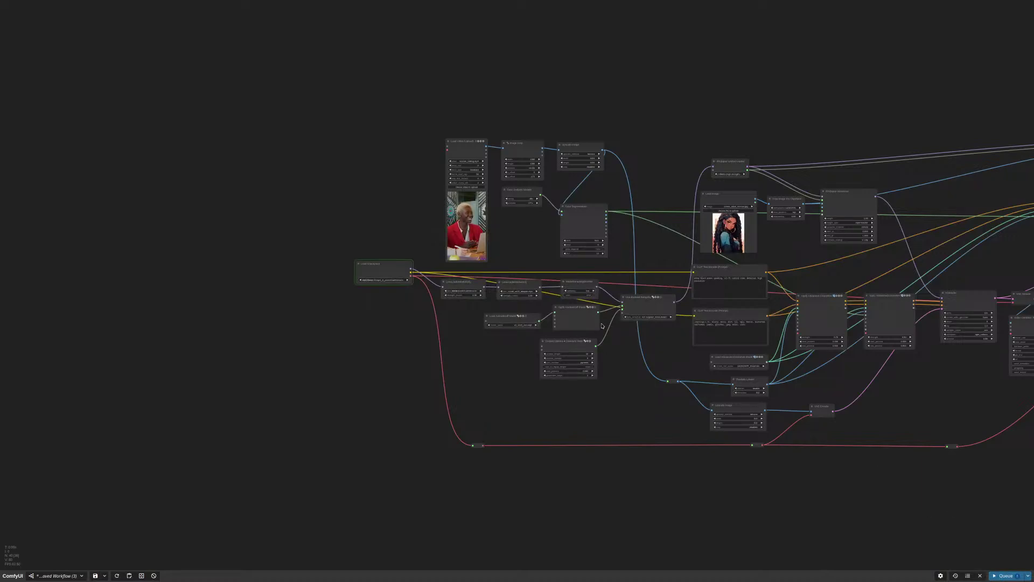
left_click_drag(540, 250, 525, 211)
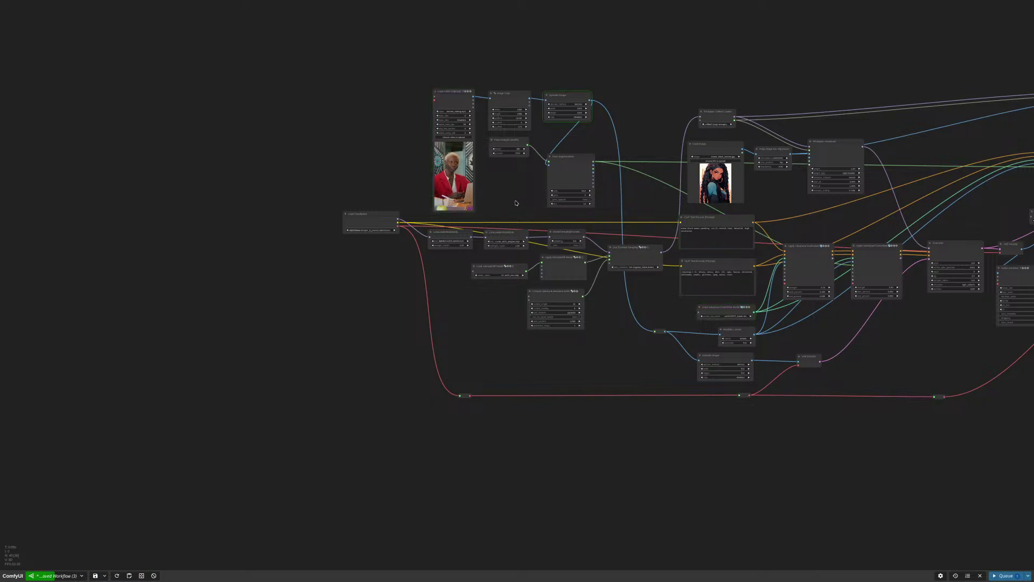
Shift the Load Image node with the anime woman reference slightly away from the Prep Image For ClipVision node
scroll(515, 203, "down", 3)
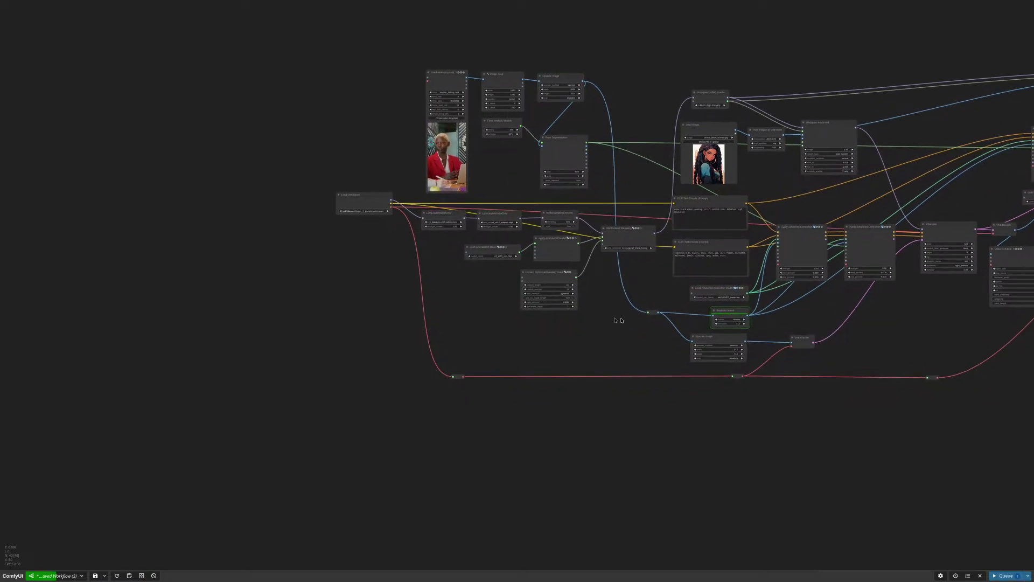
scroll(545, 196, "up", 10)
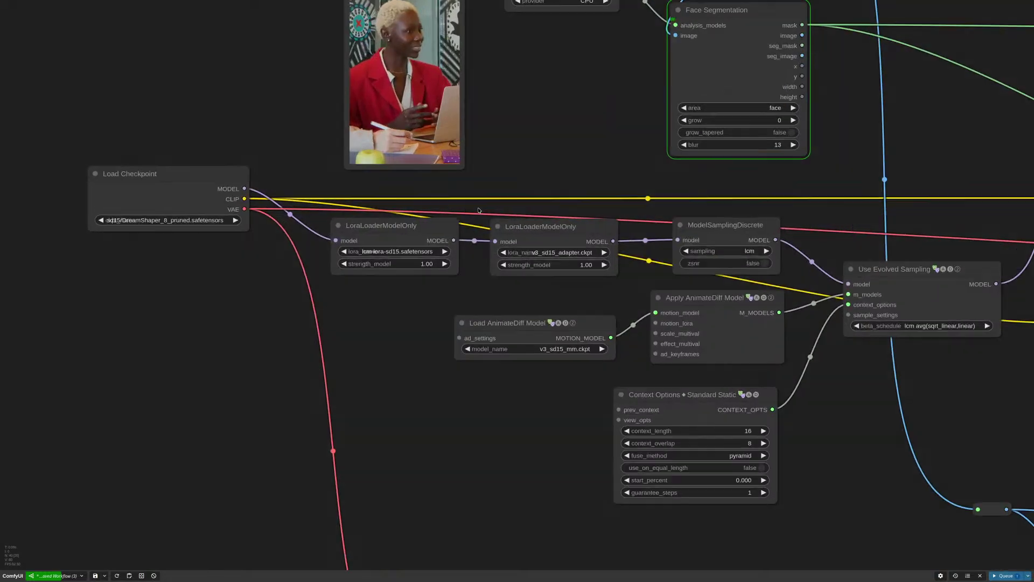
scroll(523, 190, "down", 4)
scroll(524, 191, "down", 1)
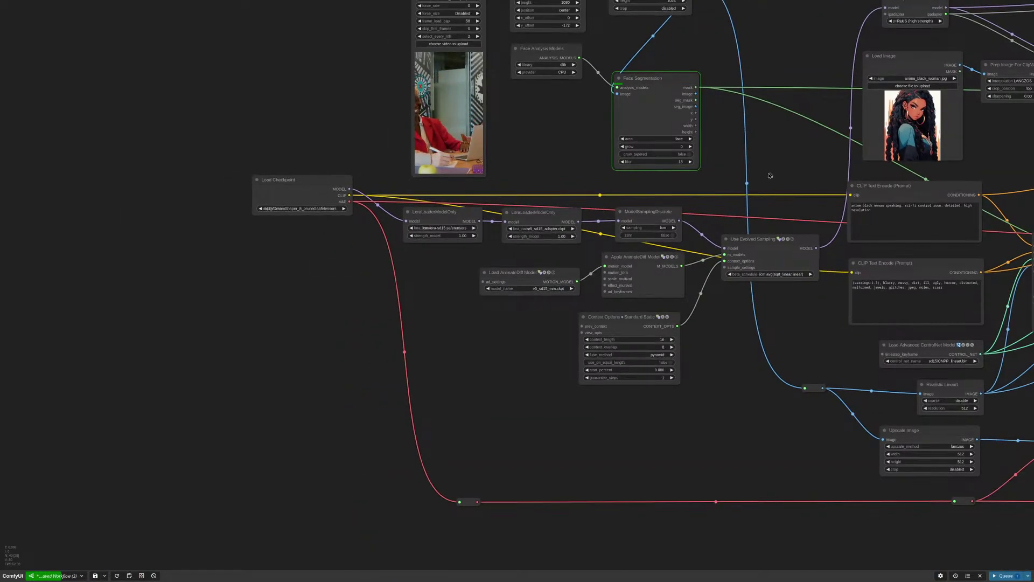
left_click_drag(771, 173, 554, 145)
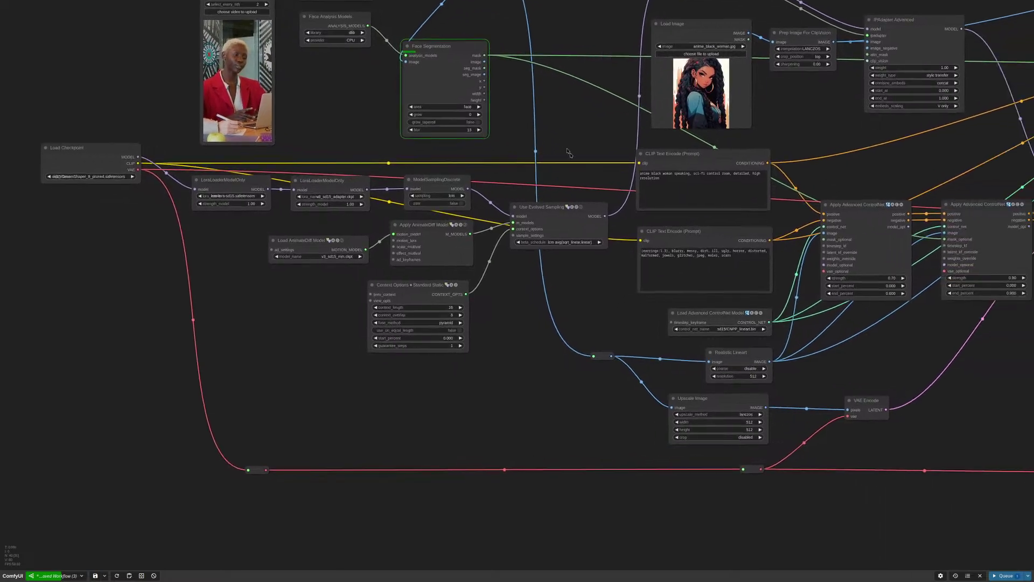
left_click_drag(856, 349, 857, 424)
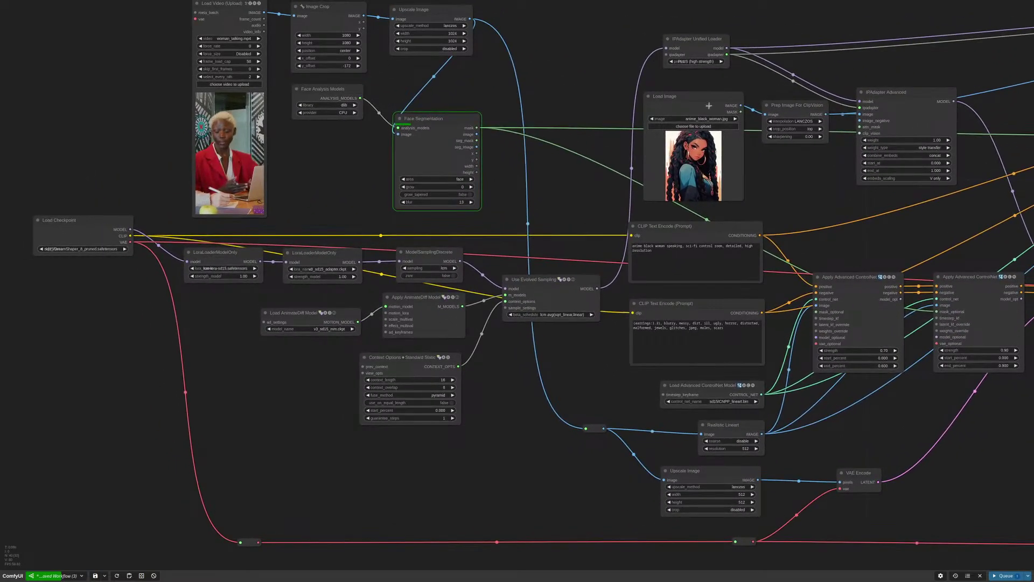
left_click(706, 99)
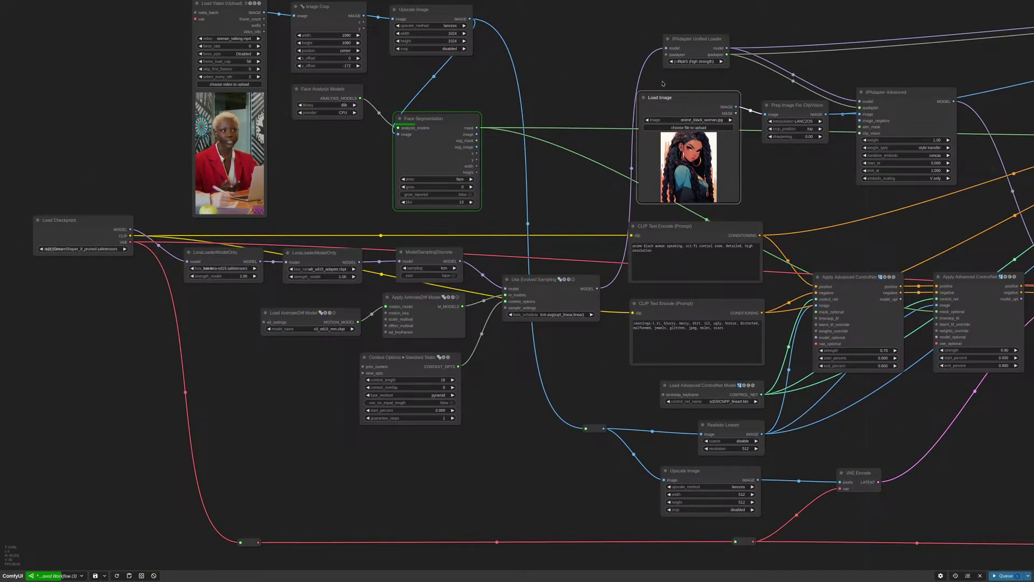
Examine the woman_talking.mp4 loading, cropping, upscaling and face segmentation nodes, and follow their connections towards the ControlNet and KSampler nodes
scroll(673, 89, "up", 3)
left_click_drag(144, 171, 542, 250)
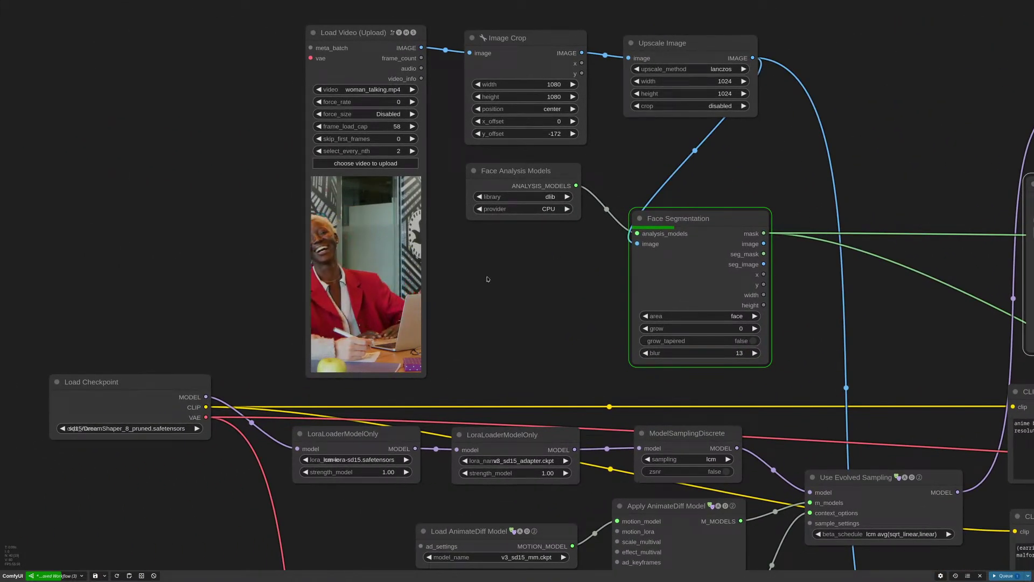
left_click_drag(485, 280, 531, 283)
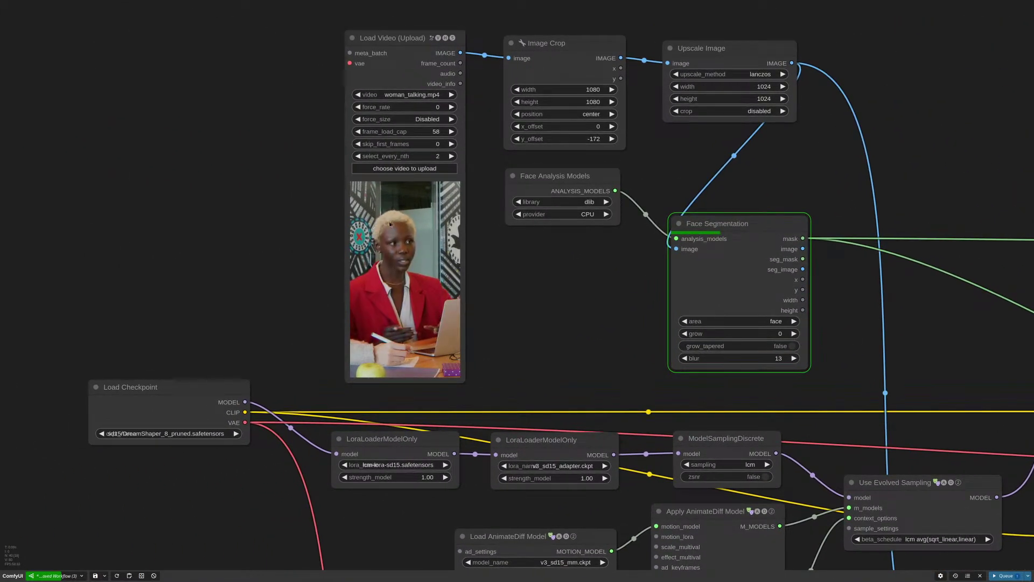
scroll(381, 251, "up", 5)
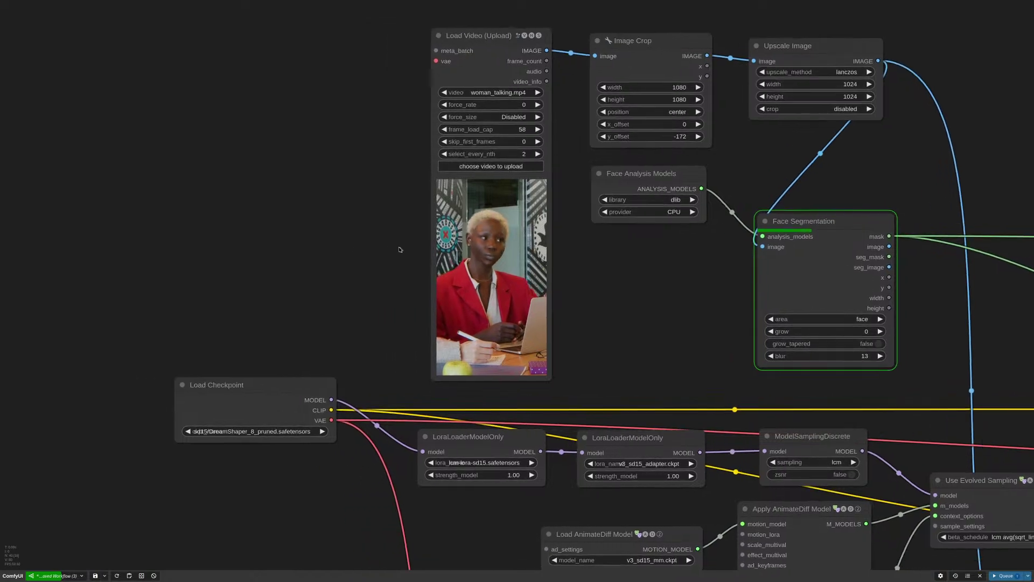
scroll(501, 266, "down", 10)
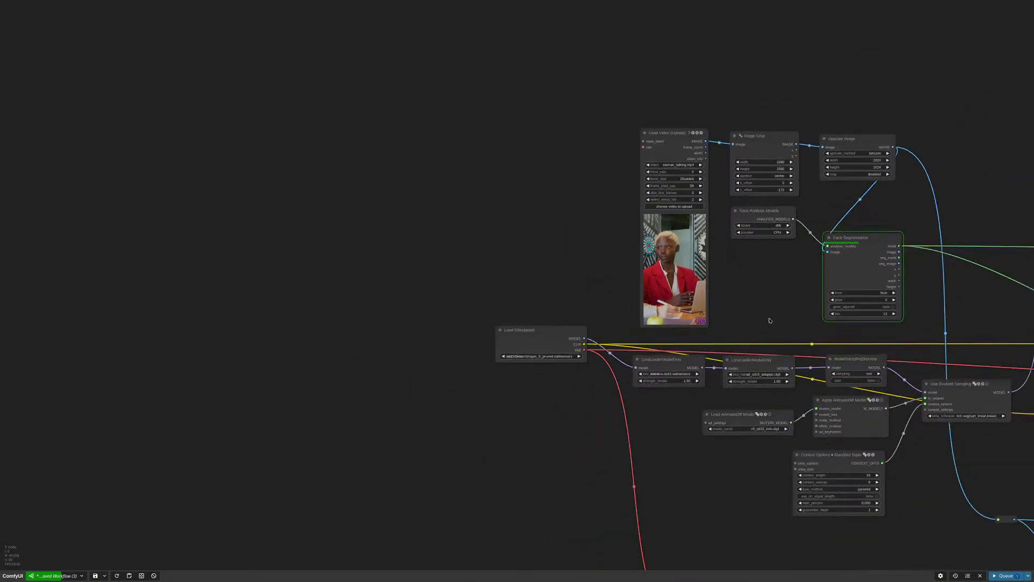
left_click_drag(768, 321, 522, 232)
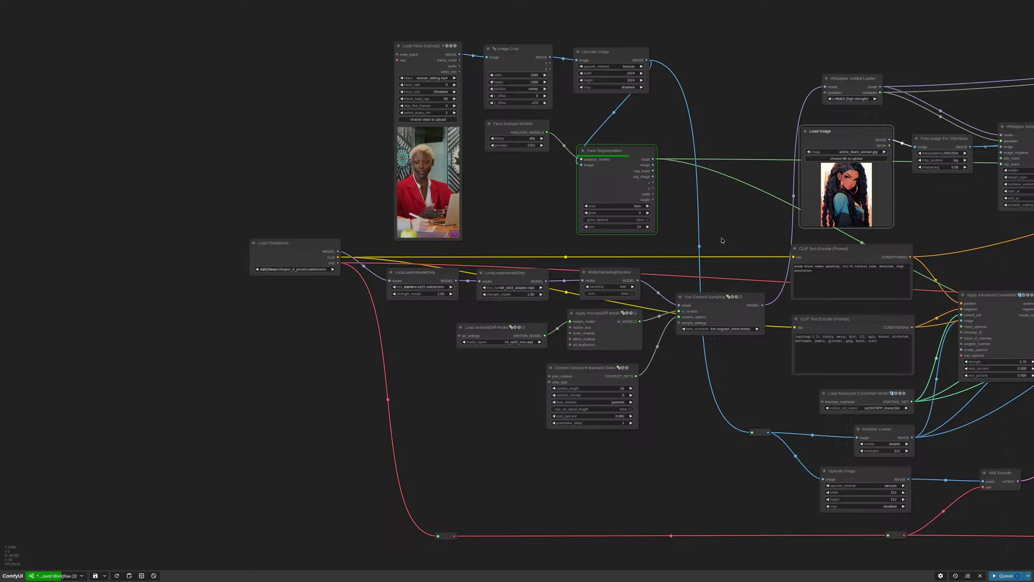
left_click_drag(734, 239, 563, 104)
left_click_drag(893, 300, 750, 307)
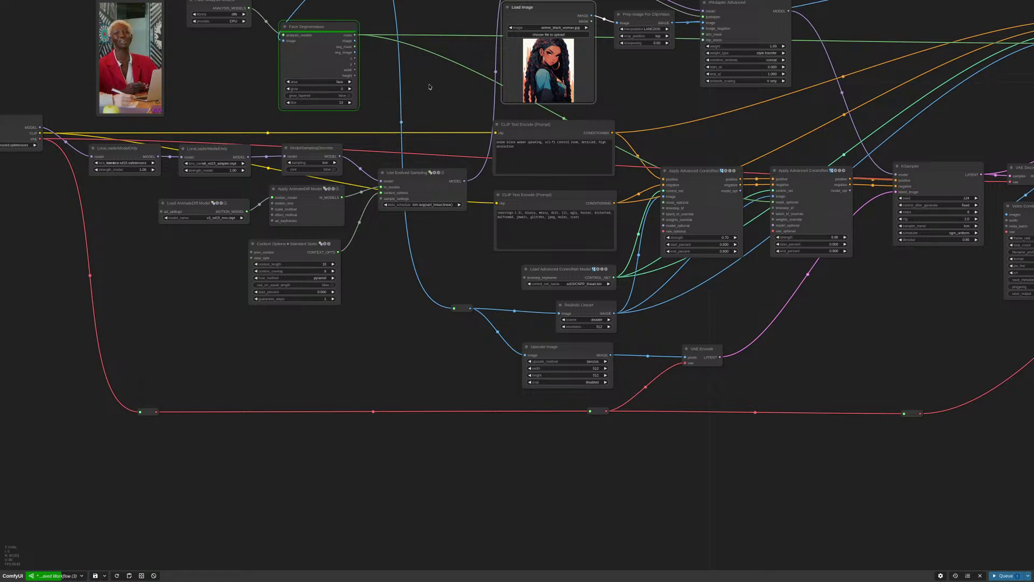
Move the Face Segmentation node slightly up, closer to the Upscale Image node that feeds it
left_click_drag(429, 87, 757, 215)
scroll(669, 174, "up", 4)
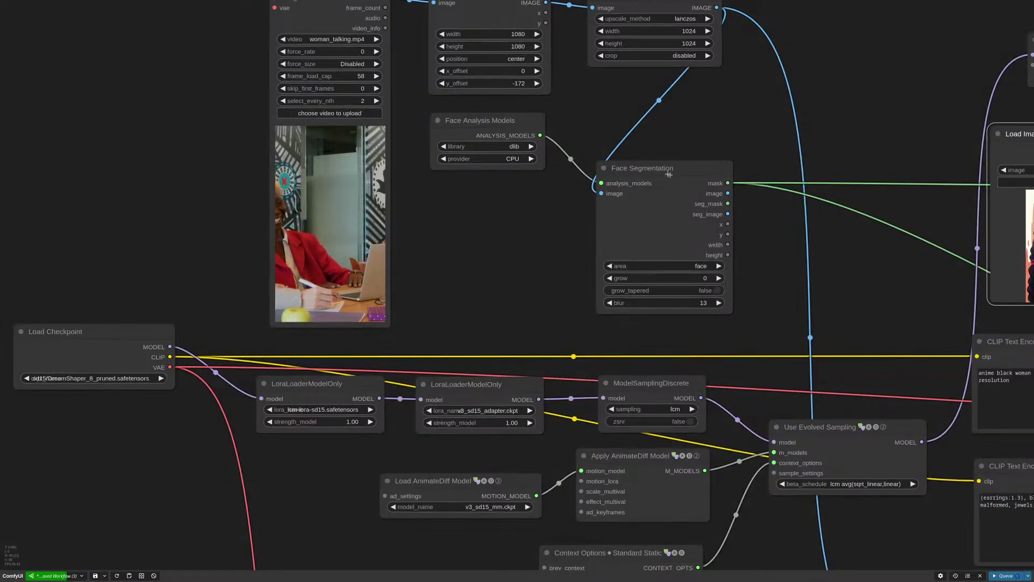
left_click_drag(669, 174, 672, 158)
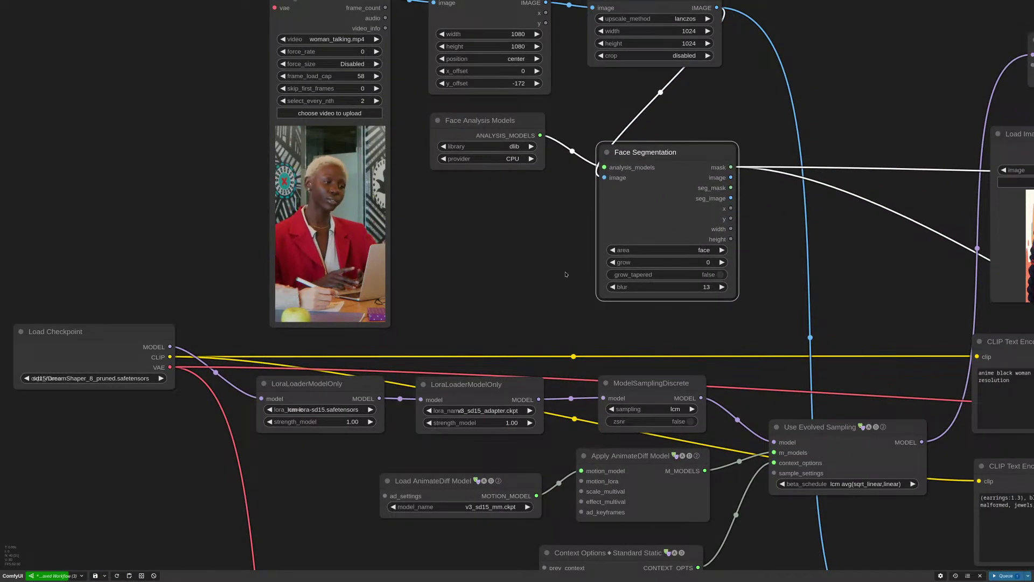
Make the Video Combine node below the first KSampler's VAE Decode narrower and much taller to fit its video preview
scroll(565, 274, "down", 6)
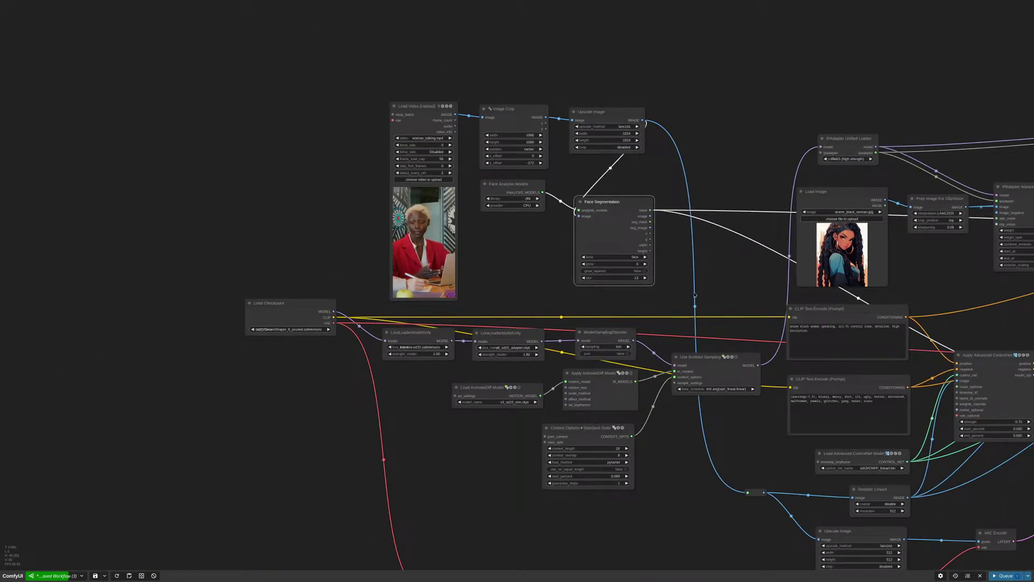
left_click_drag(695, 295, 645, 233)
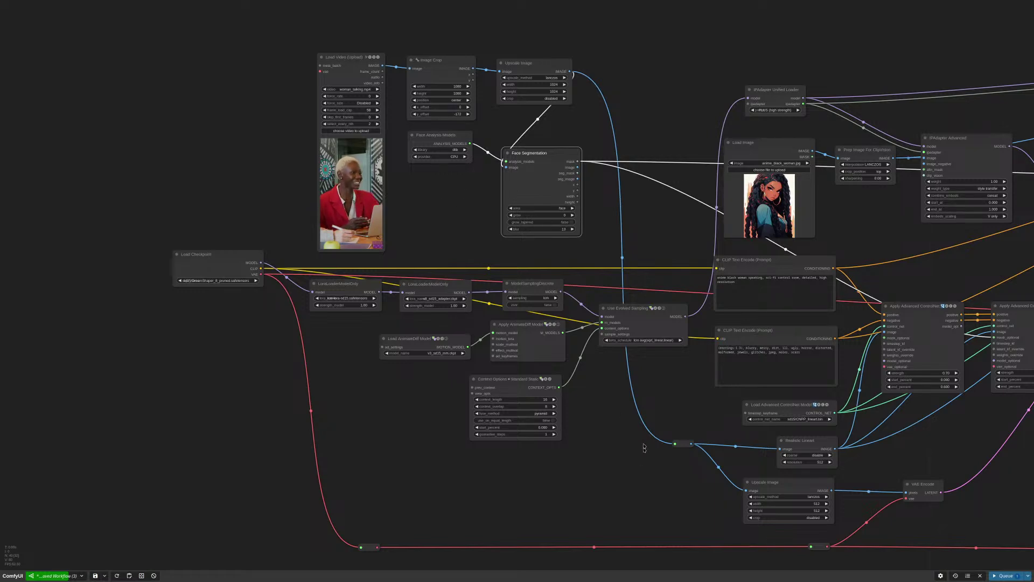
left_click_drag(646, 404, 345, 307)
left_click_drag(764, 395, 608, 393)
left_click_drag(707, 365, 541, 317)
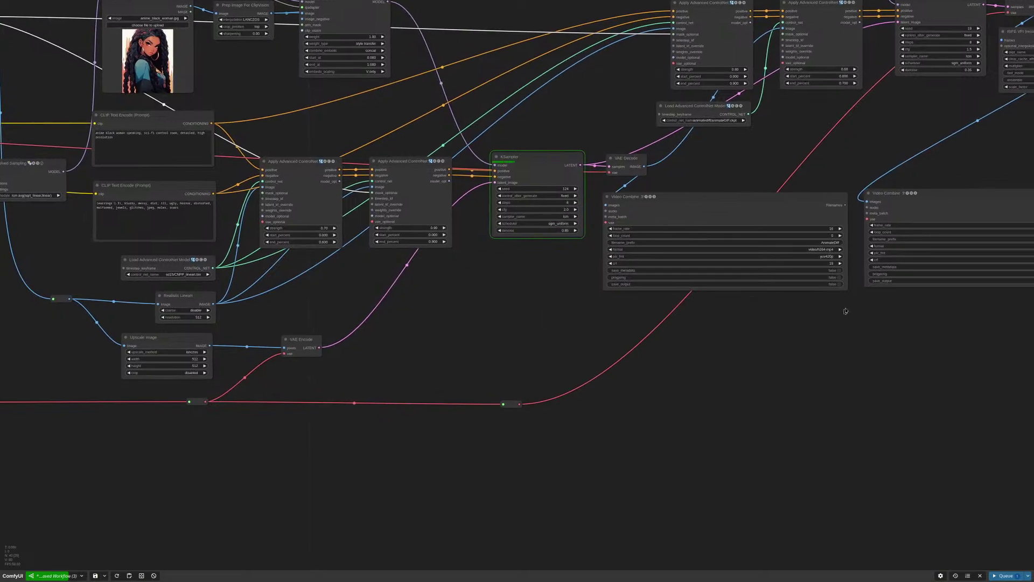
left_click_drag(846, 289, 796, 458)
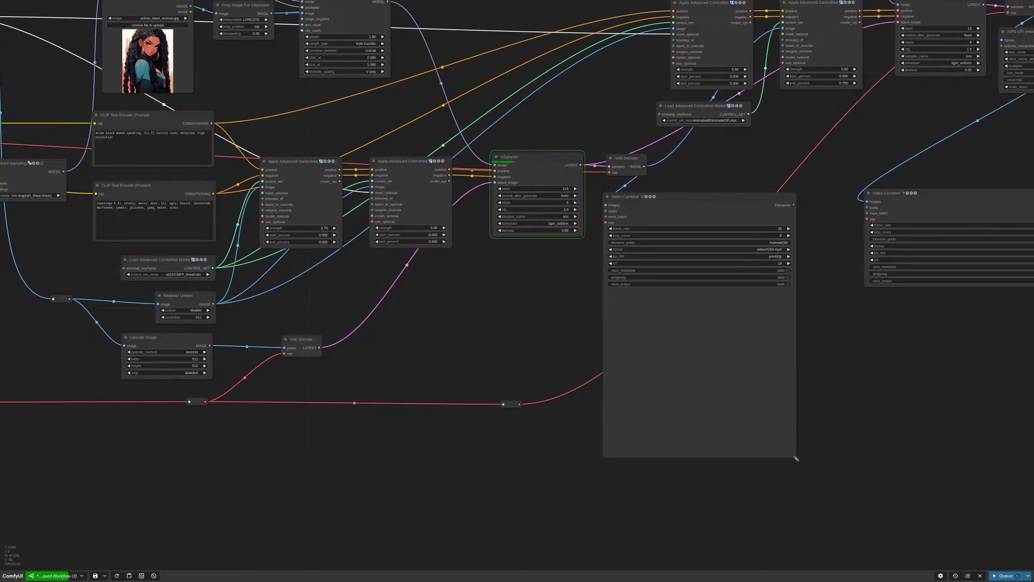
Nudge the first-pass Video Combine node slightly closer to its VAE Decode node in the running workflow
left_click_drag(496, 339, 507, 327)
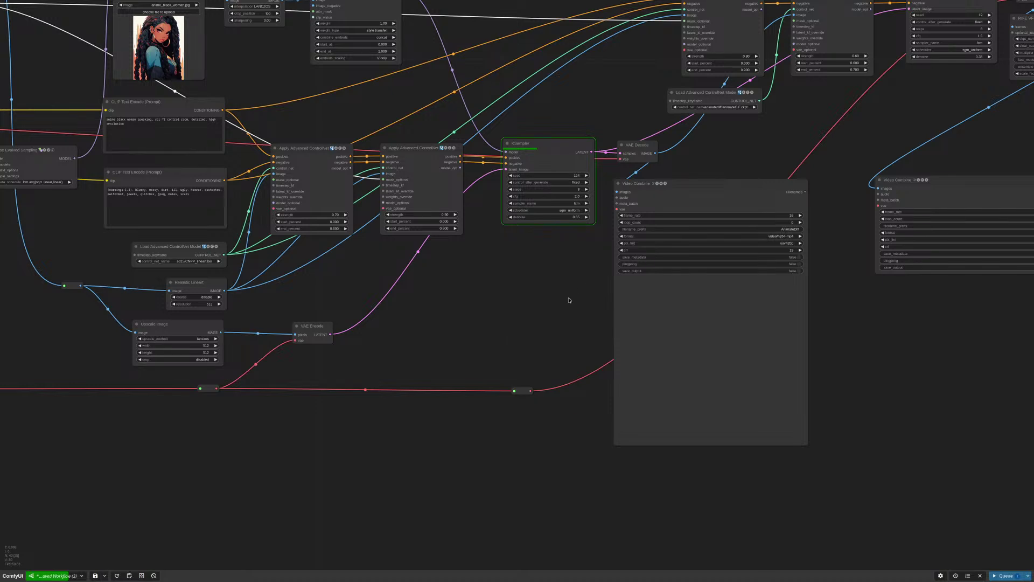
left_click_drag(697, 181, 701, 174)
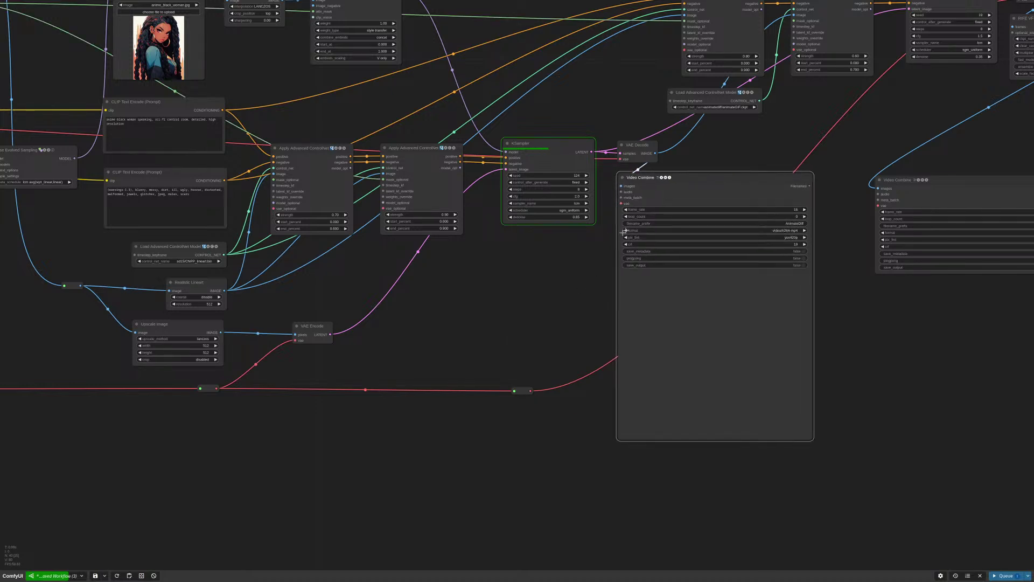
left_click_drag(573, 305, 559, 295)
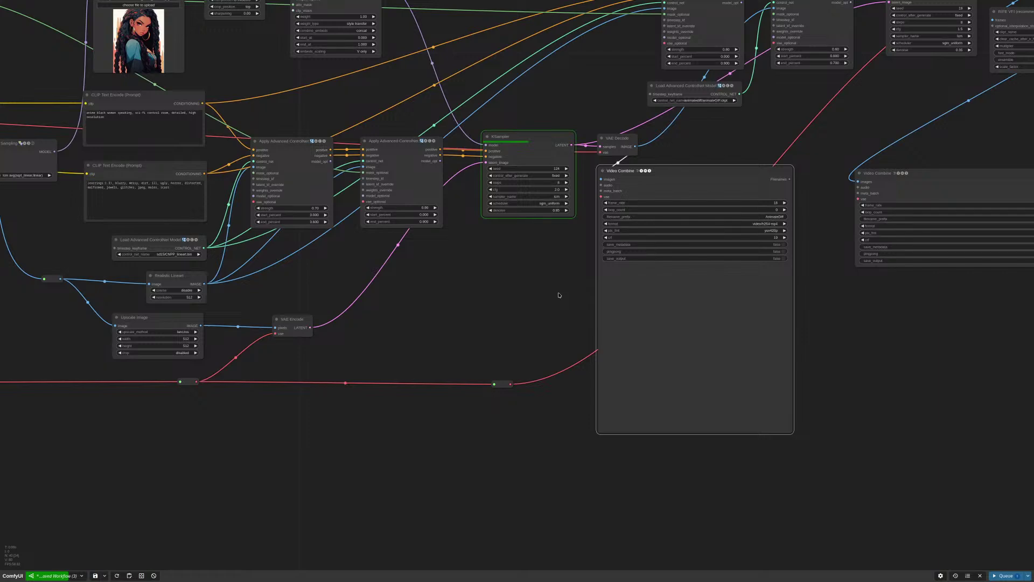
scroll(740, 361, "down", 5)
scroll(694, 345, "up", 3)
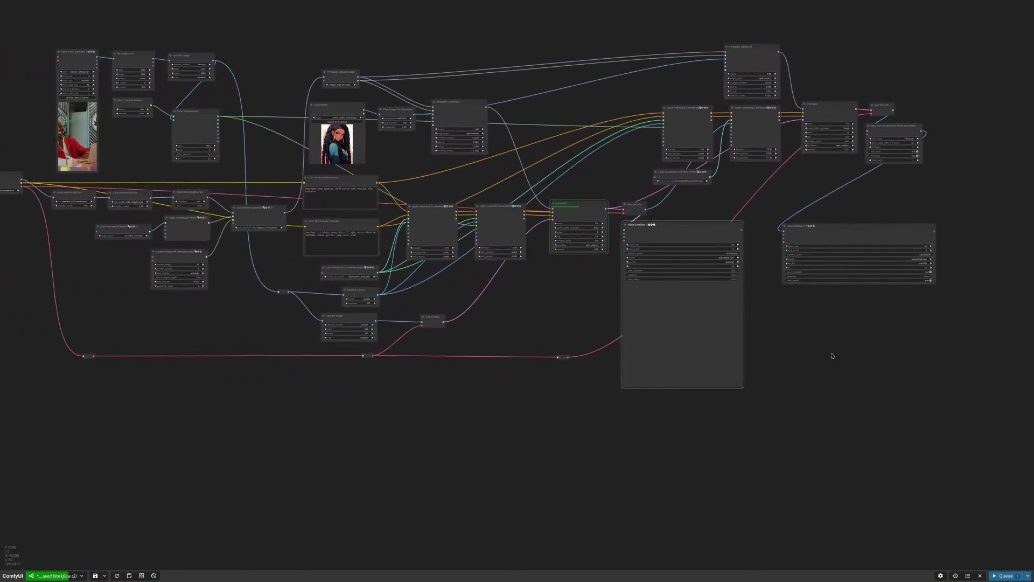
left_click_drag(863, 332, 850, 329)
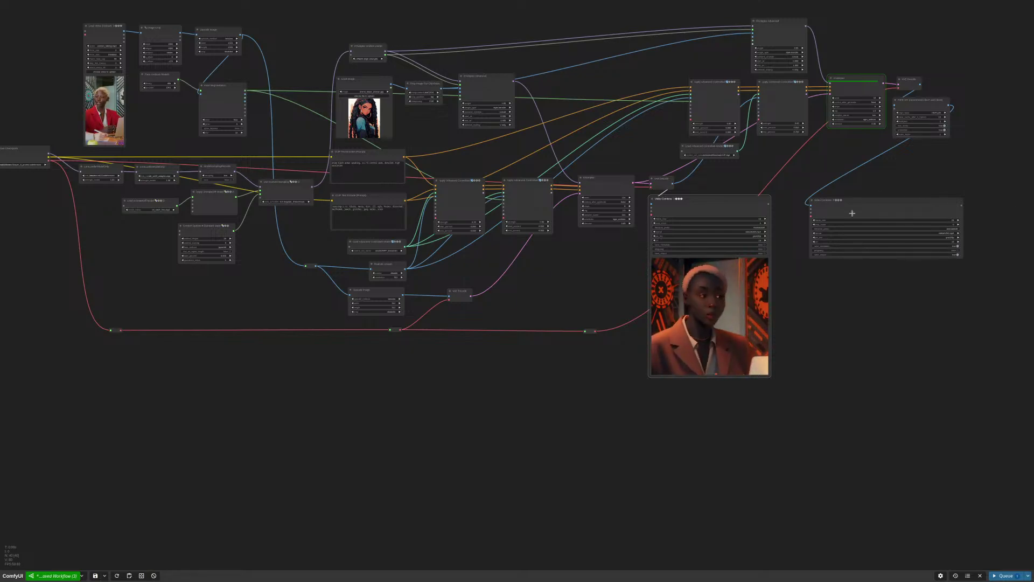
Examine the first-pass video preview in the Video Combine node beside the first KSampler
scroll(616, 303, "up", 10)
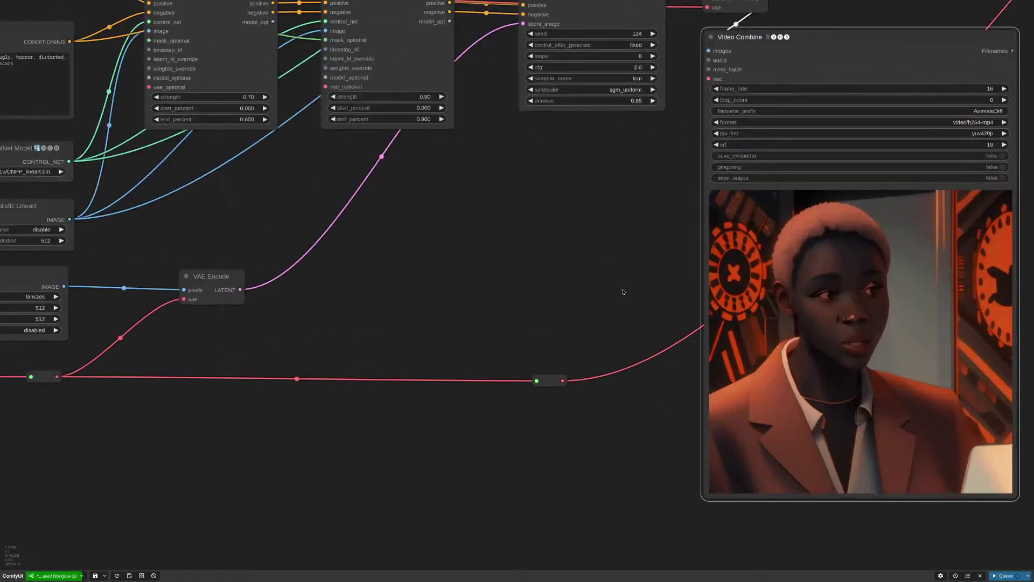
left_click_drag(616, 279, 483, 302)
scroll(525, 283, "down", 3)
scroll(536, 311, "up", 2)
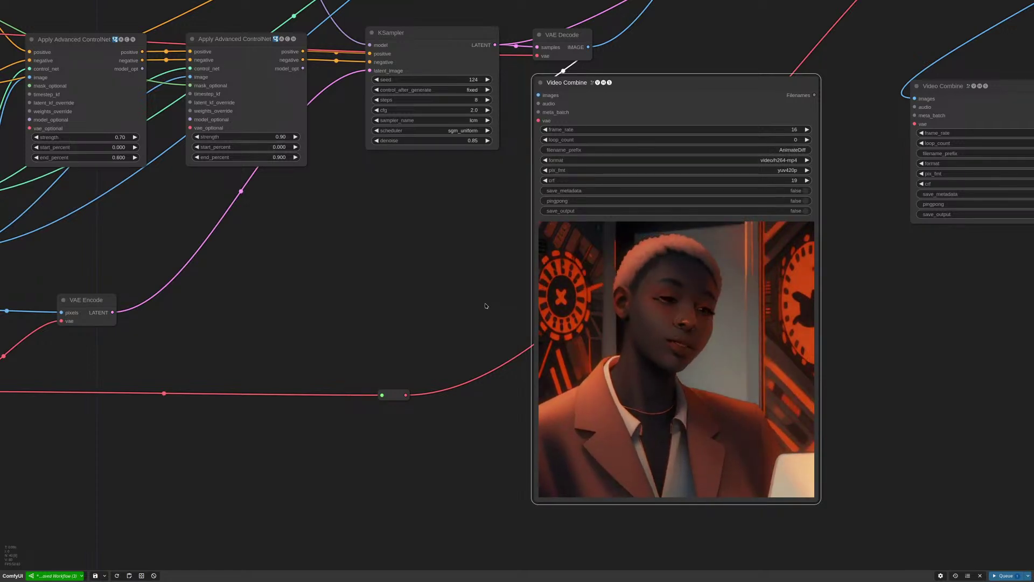
scroll(486, 306, "down", 3)
left_click_drag(481, 303, 556, 323)
scroll(524, 315, "down", 5)
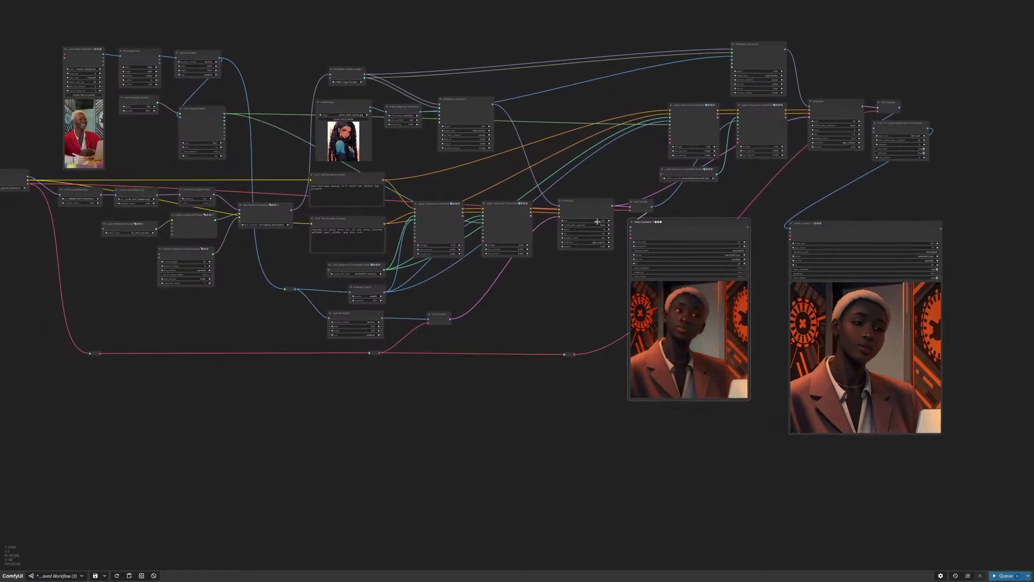
Shift the first KSampler node slightly and enlarge the final Video Combine node to about twice its width
left_click_drag(597, 221, 591, 220)
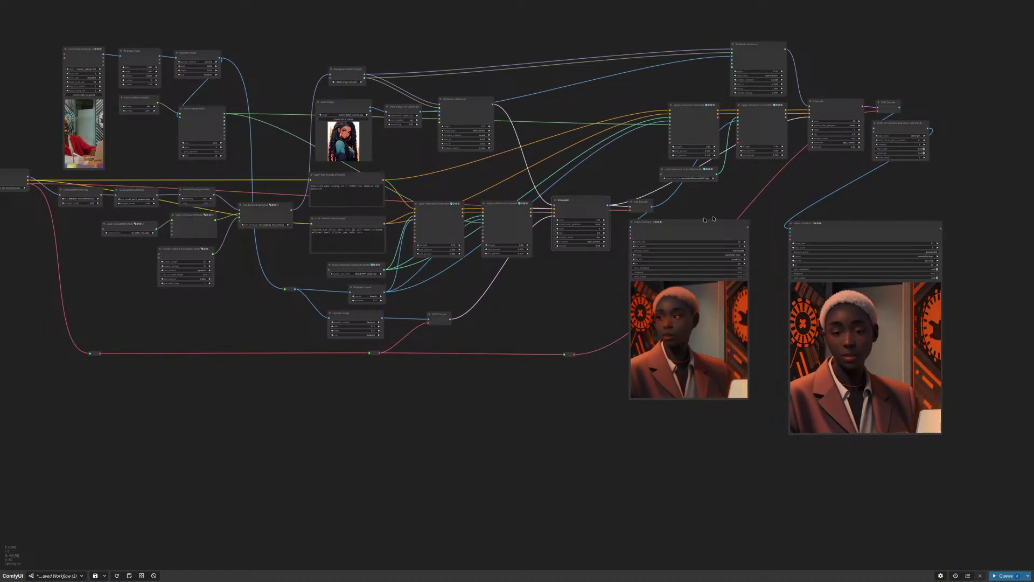
left_click_drag(978, 462, 990, 533)
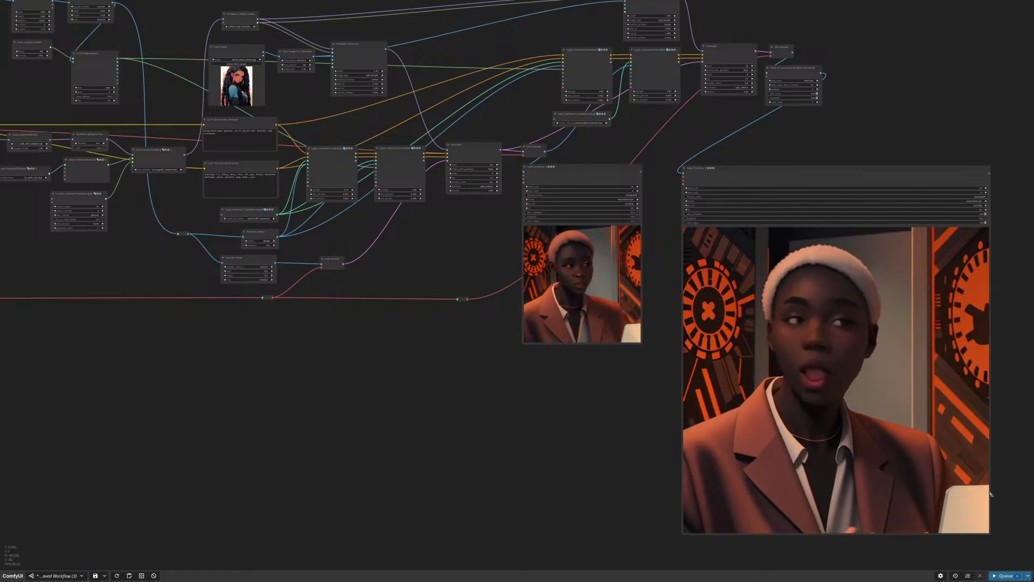
left_click_drag(554, 389, 568, 325)
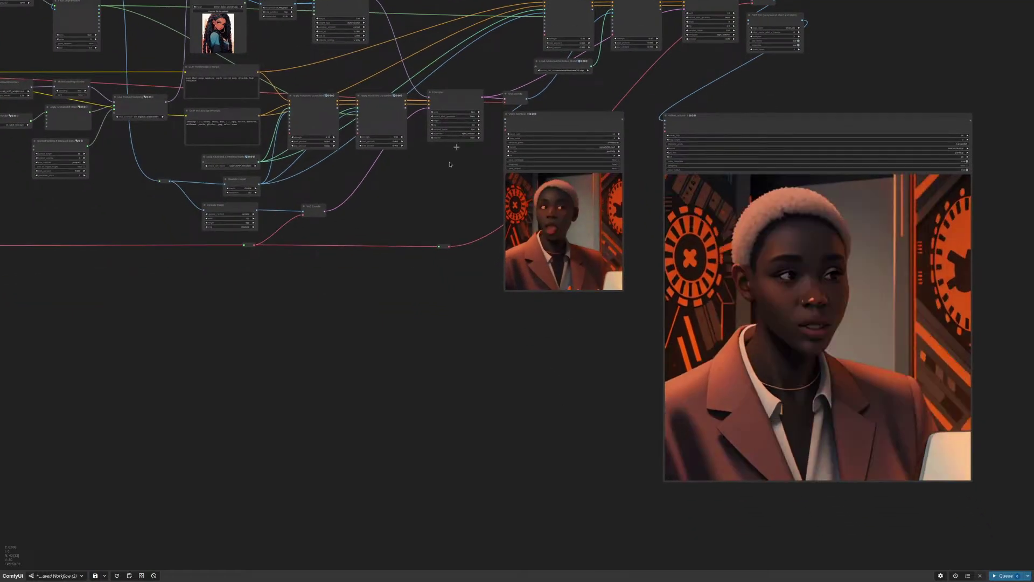
Examine the source video and Face Segmentation nodes and trace the face mask link to the second Apply Advanced ControlNet
left_click_drag(402, 222, 723, 374)
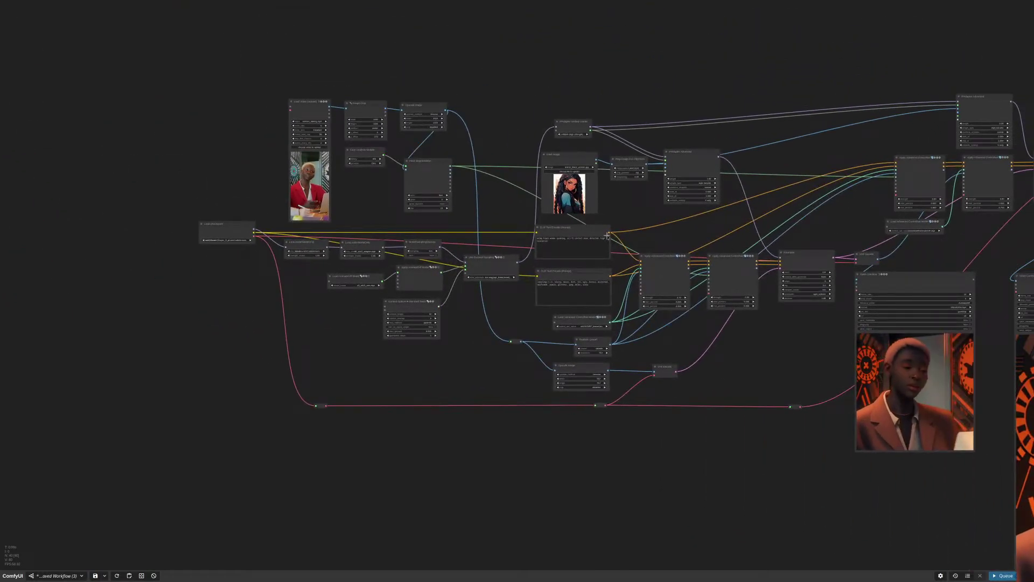
left_click_drag(351, 179, 443, 197)
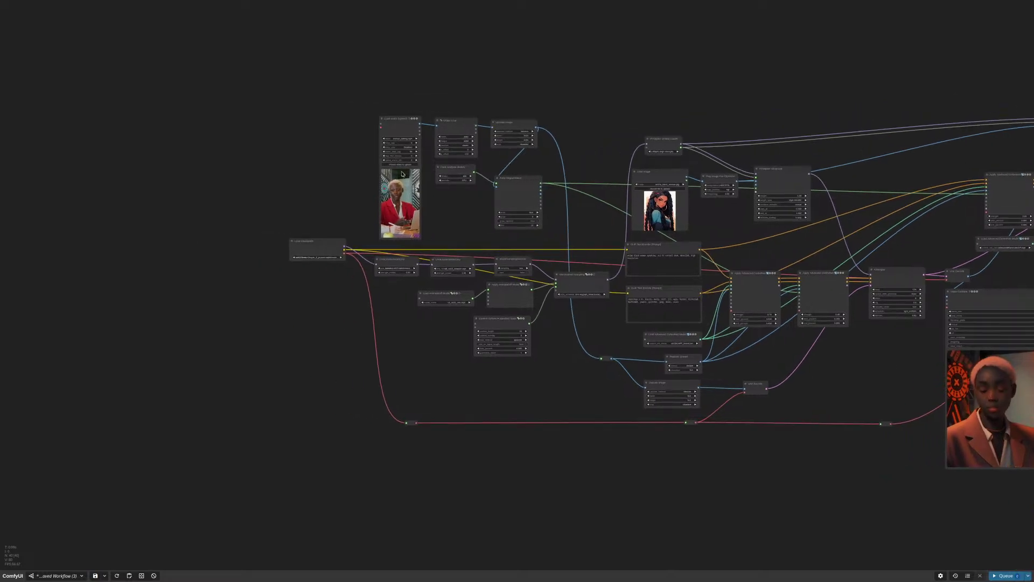
scroll(443, 197, "up", 8)
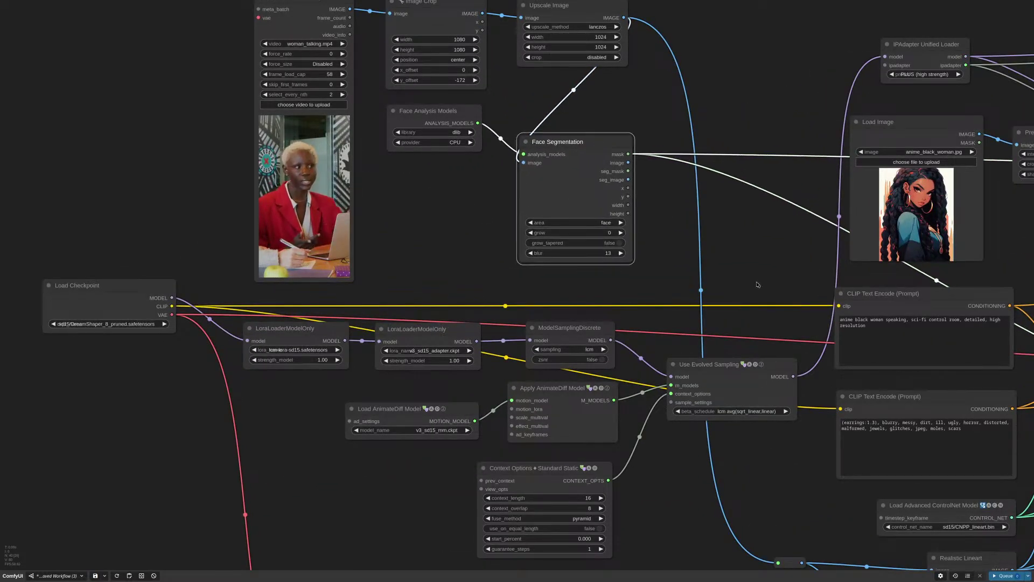
left_click_drag(760, 286, 258, 68)
scroll(258, 68, "down", 3)
scroll(723, 216, "up", 3)
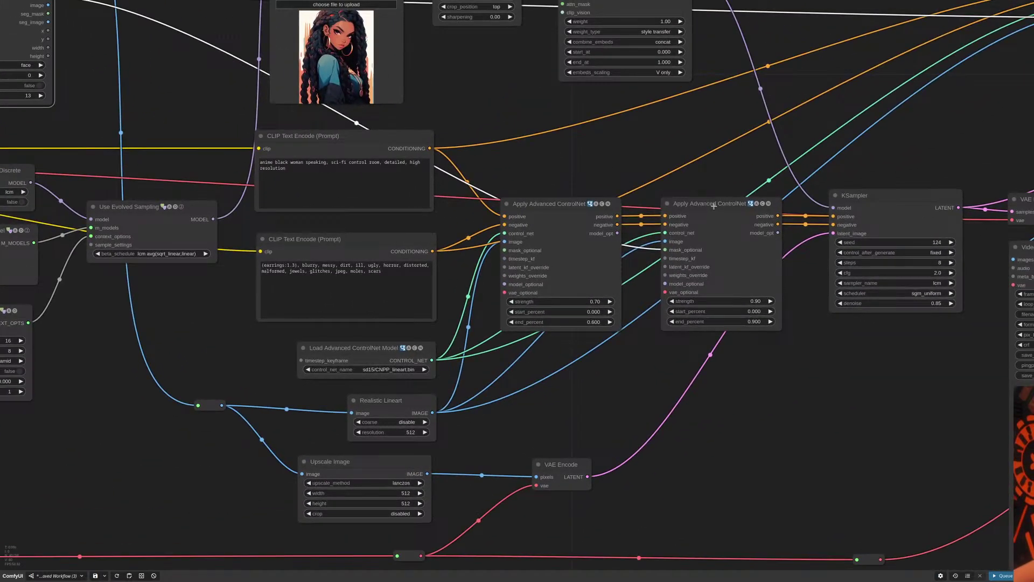
left_click_drag(167, 68, 451, 206)
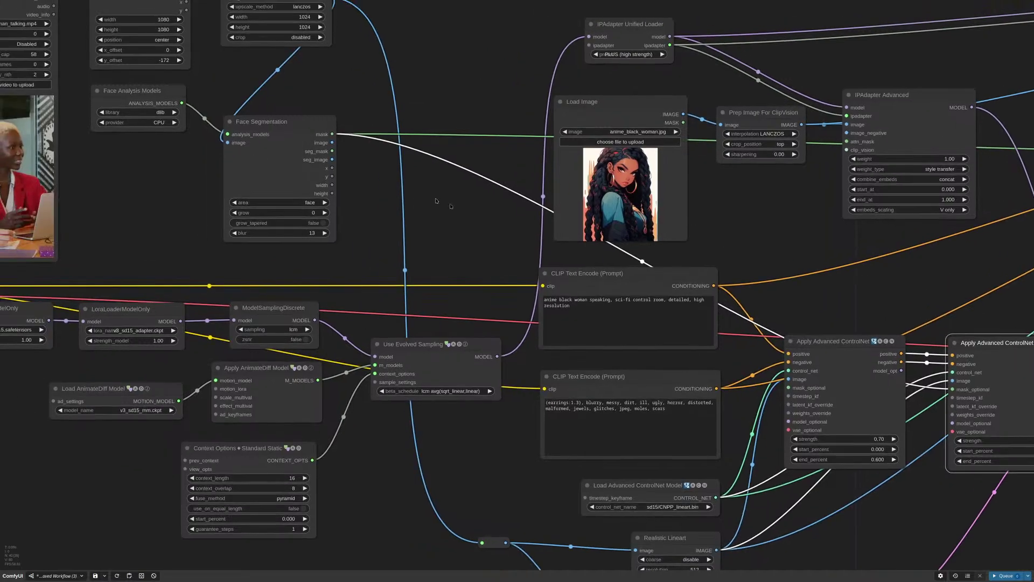
Examine the strength, start and end percent settings of the two first-pass Apply Advanced ControlNet nodes
scroll(451, 206, "right", 5)
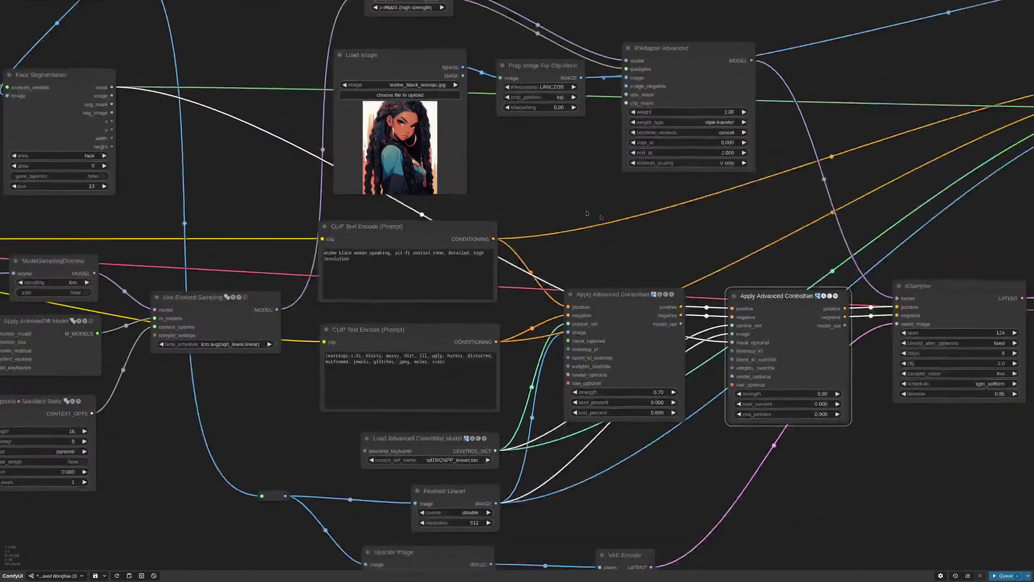
scroll(587, 213, "right", 3)
scroll(617, 420, "up", 3)
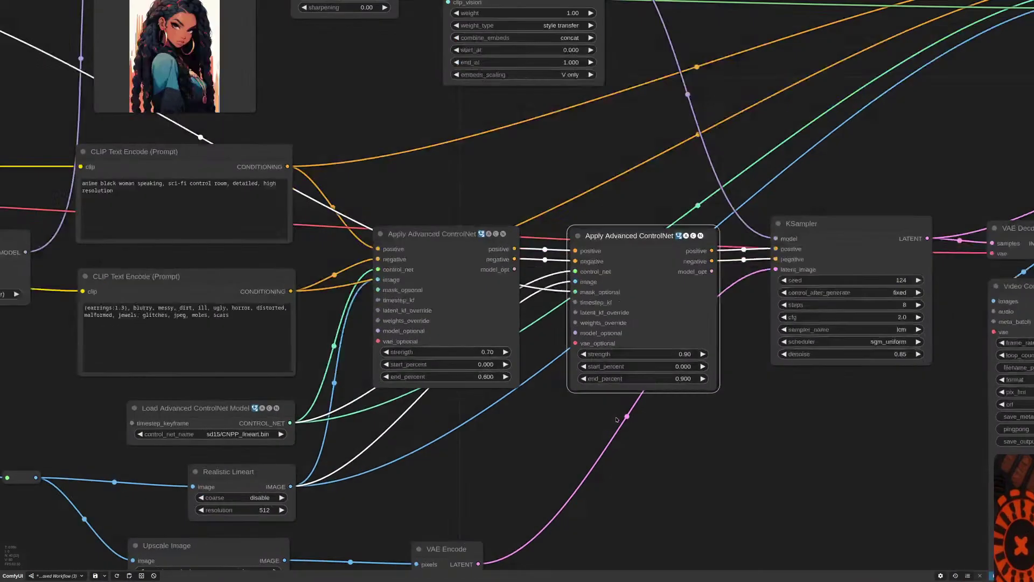
scroll(617, 419, "up", 5)
scroll(764, 307, "up", 1)
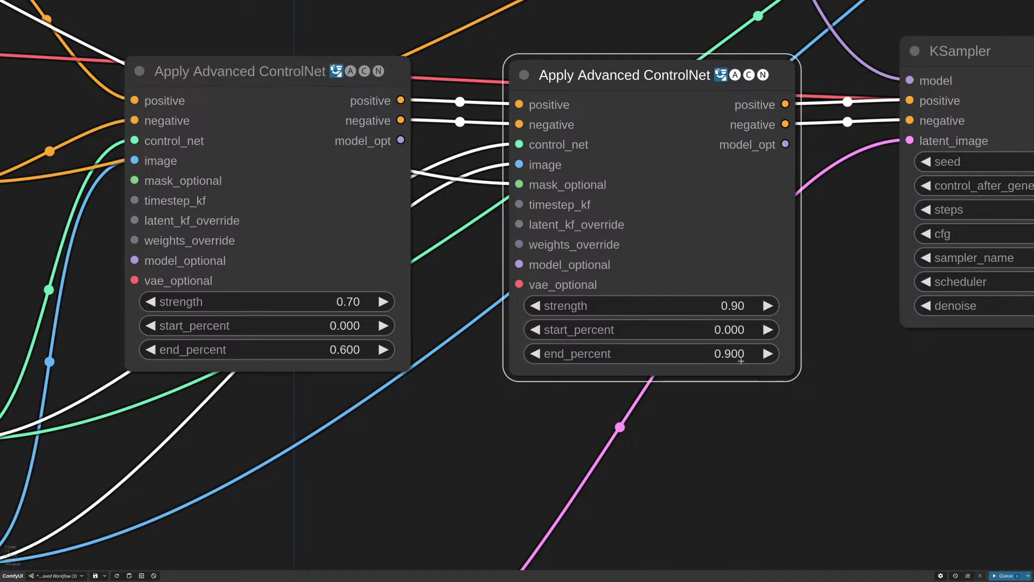
scroll(683, 446, "down", 7)
left_click_drag(683, 446, 697, 429)
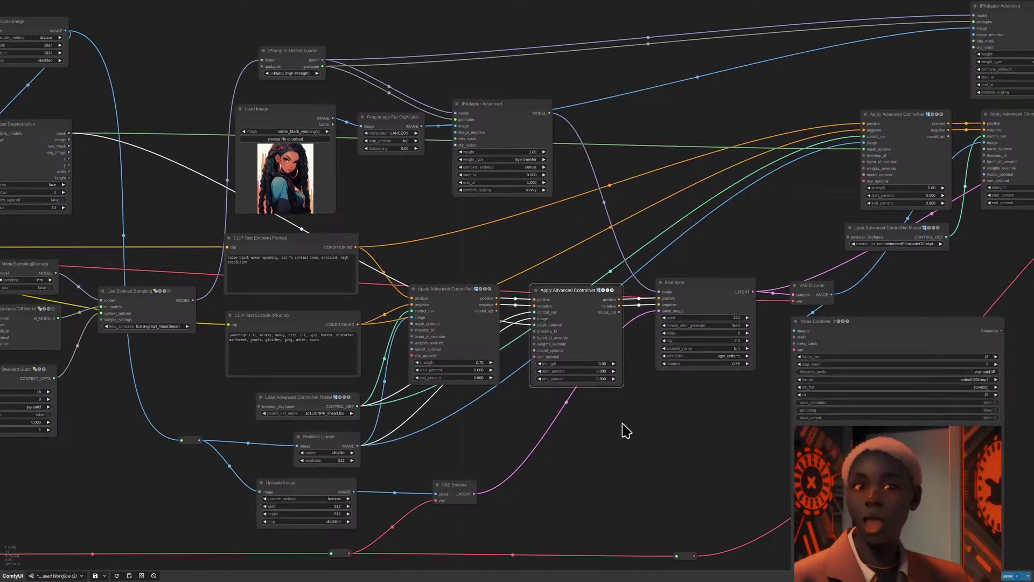
Examine the lineart ControlNet model, Realistic Lineart and Upscale Image nodes that feed the first pass
left_click_drag(623, 431, 523, 349)
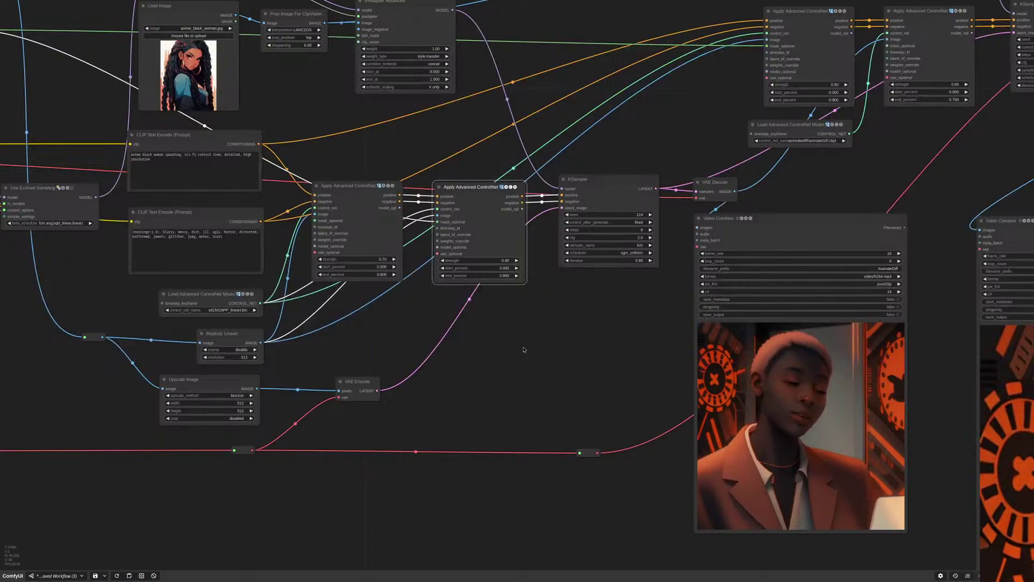
left_click_drag(180, 330, 470, 335)
scroll(471, 335, "up", 7)
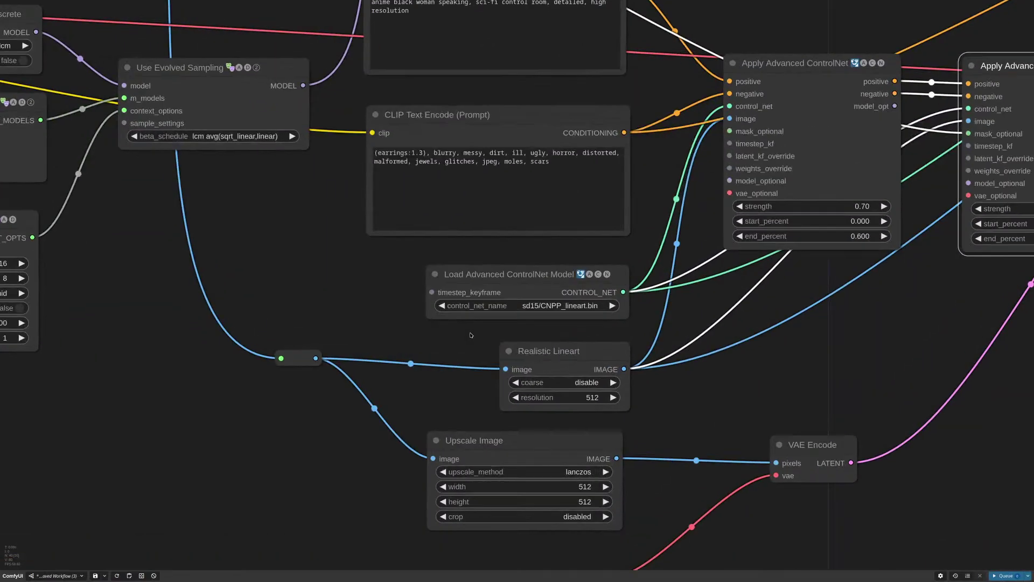
scroll(470, 335, "down", 7)
left_click_drag(839, 353, 601, 341)
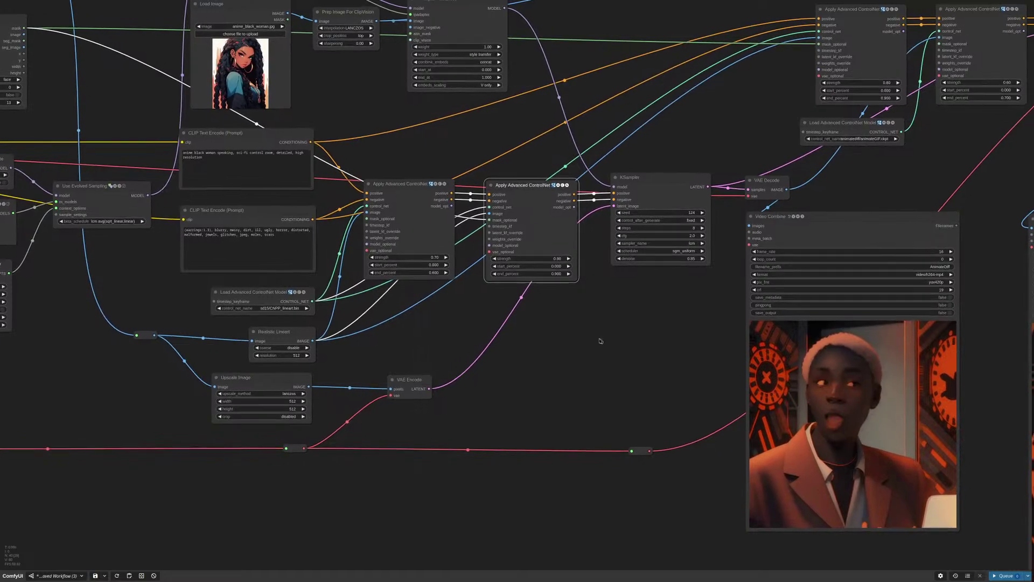
Examine the first KSampler settings and inspect the facial detail in the first-pass video preview up close
scroll(585, 237, "up", 4)
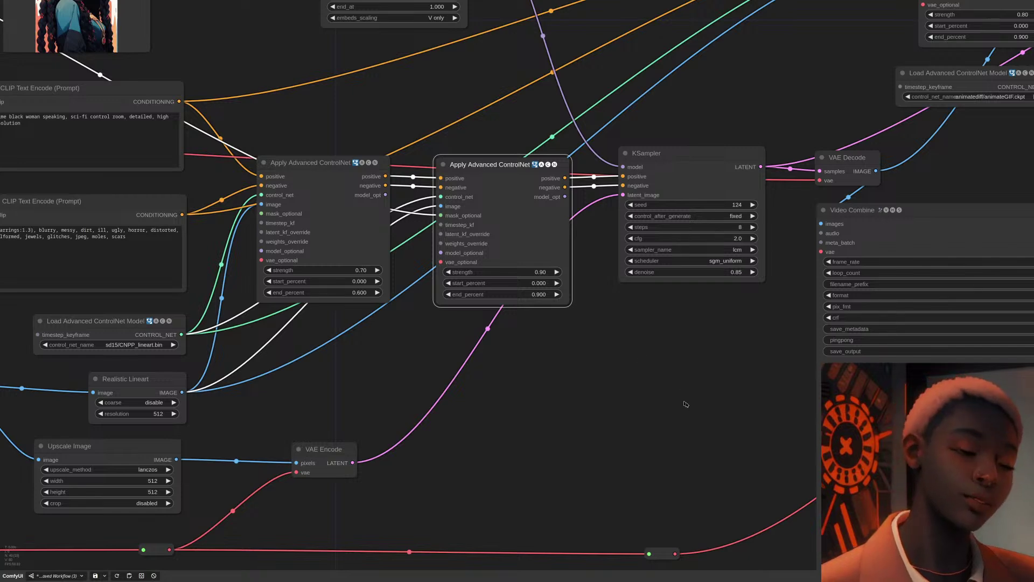
left_click_drag(673, 396, 362, 223)
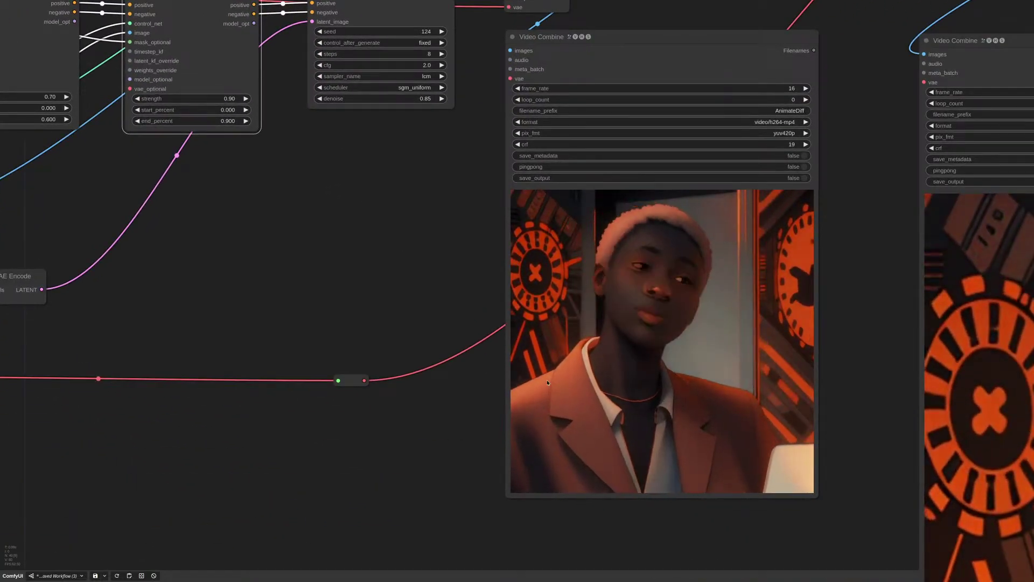
scroll(386, 280, "down", 3)
left_click_drag(386, 276, 430, 270)
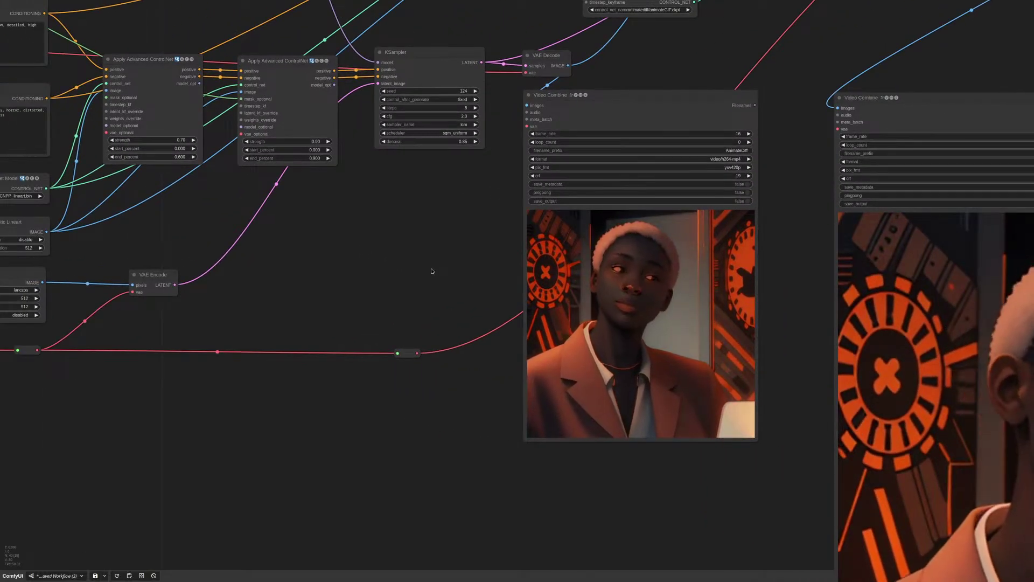
scroll(475, 290, "up", 3)
scroll(476, 293, "up", 2)
scroll(662, 275, "right", 3)
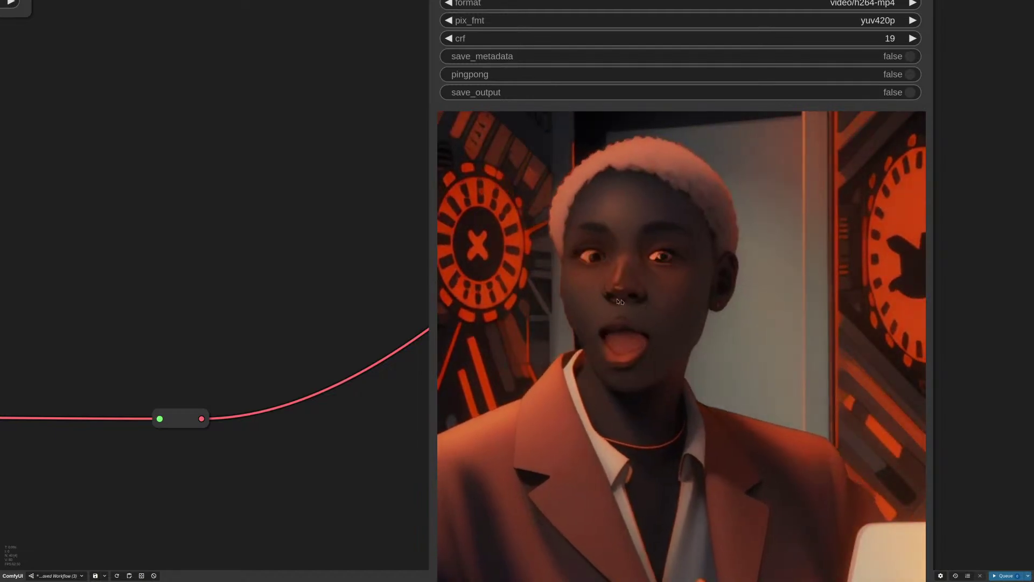
Examine the second-pass chain of IPAdapter, ControlNet, KSampler, VAE Decode and RIFE VFI nodes leading to the final video
scroll(331, 249, "down", 4)
scroll(331, 249, "down", 2)
left_click_drag(331, 249, 153, 150)
scroll(517, 127, "down", 3)
left_click_drag(522, 125, 569, 293)
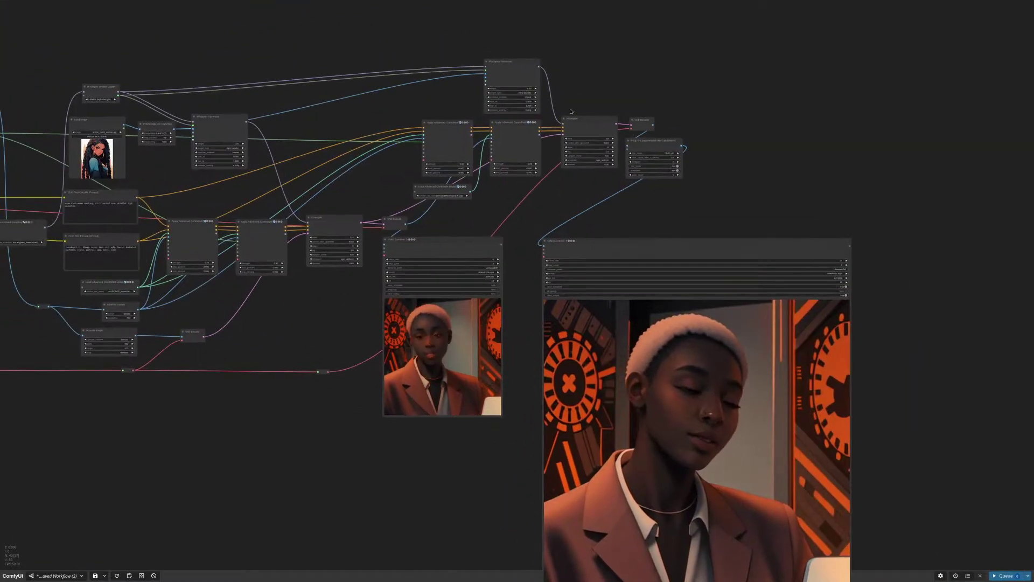
scroll(569, 293, "up", 3)
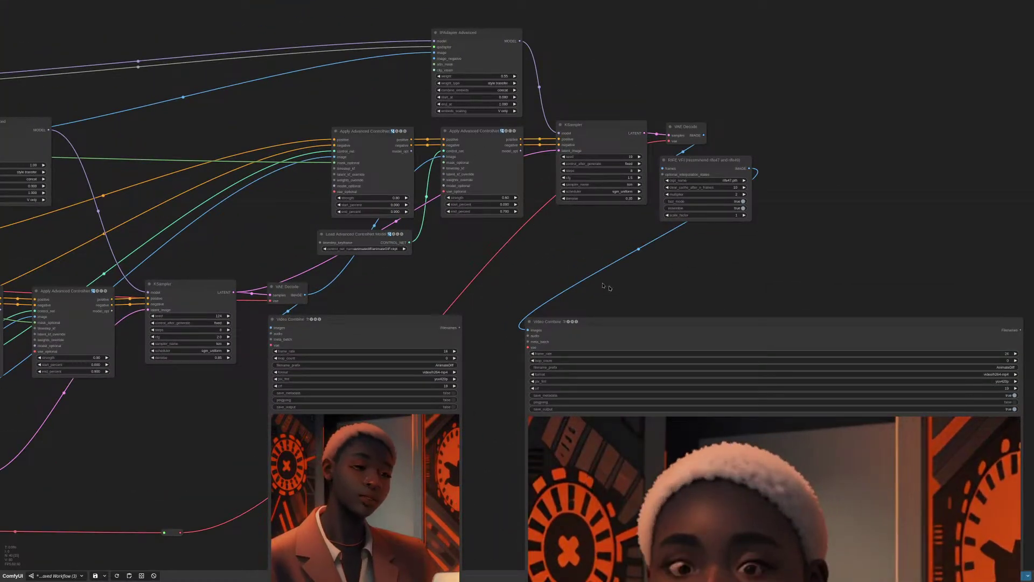
Compare the final Video Combine preview with the first-pass preview and review the complete workflow layout
left_click_drag(713, 300, 661, 8)
left_click_drag(346, 470, 326, 361)
scroll(327, 355, "down", 4)
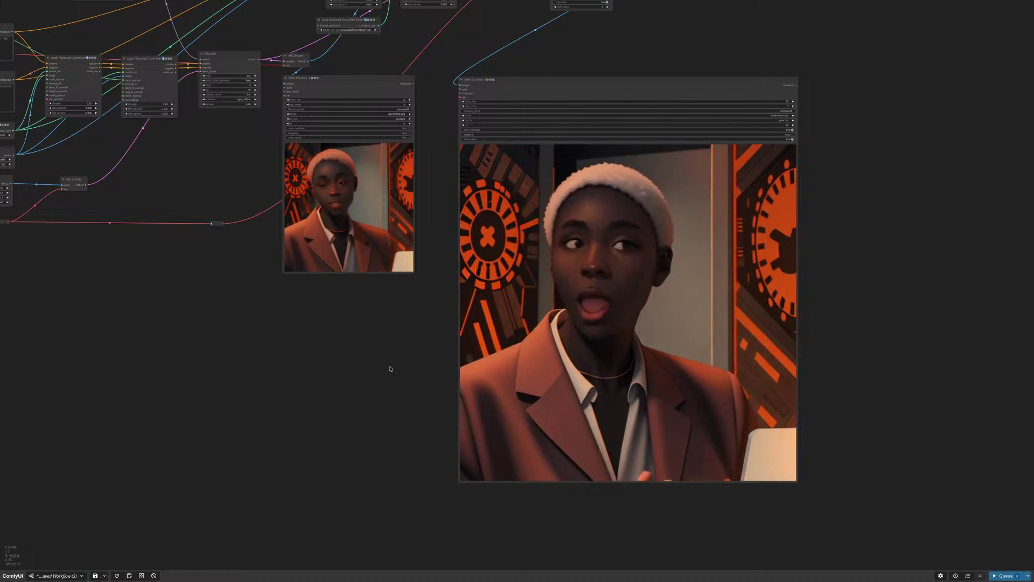
scroll(388, 364, "down", 3)
left_click_drag(380, 368, 629, 383)
scroll(492, 381, "down", 3)
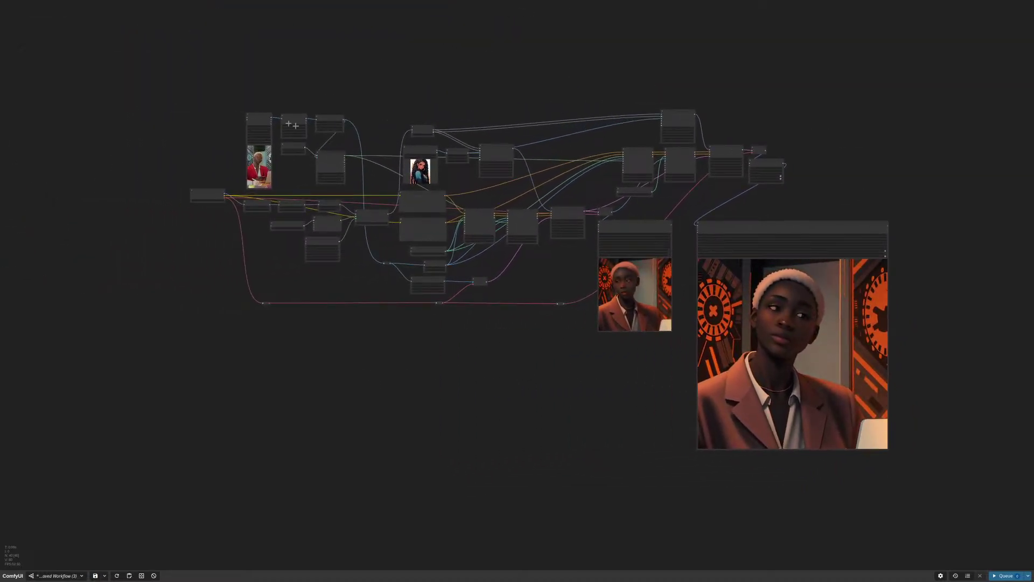
scroll(898, 366, "up", 2)
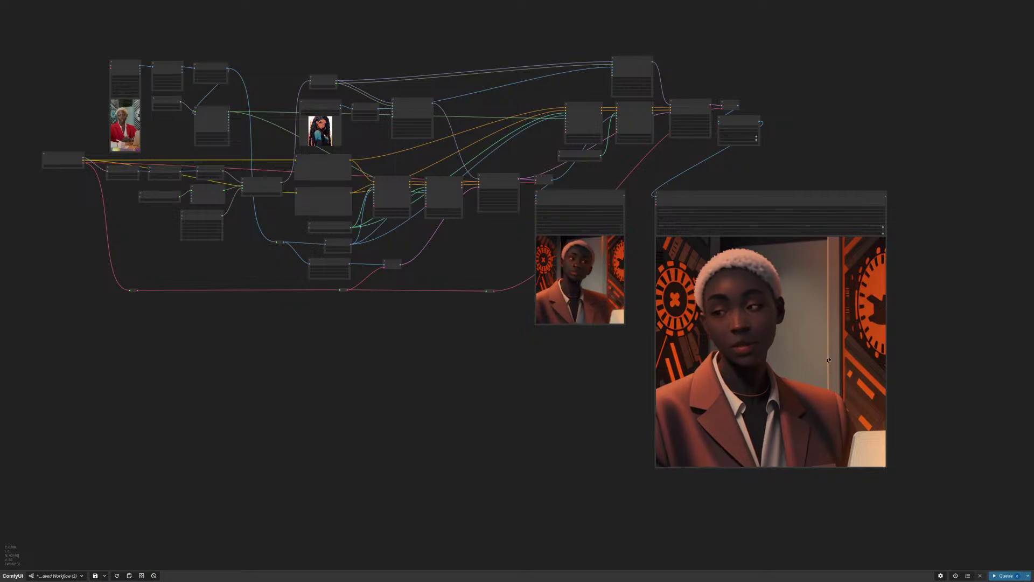
scroll(828, 359, "up", 4)
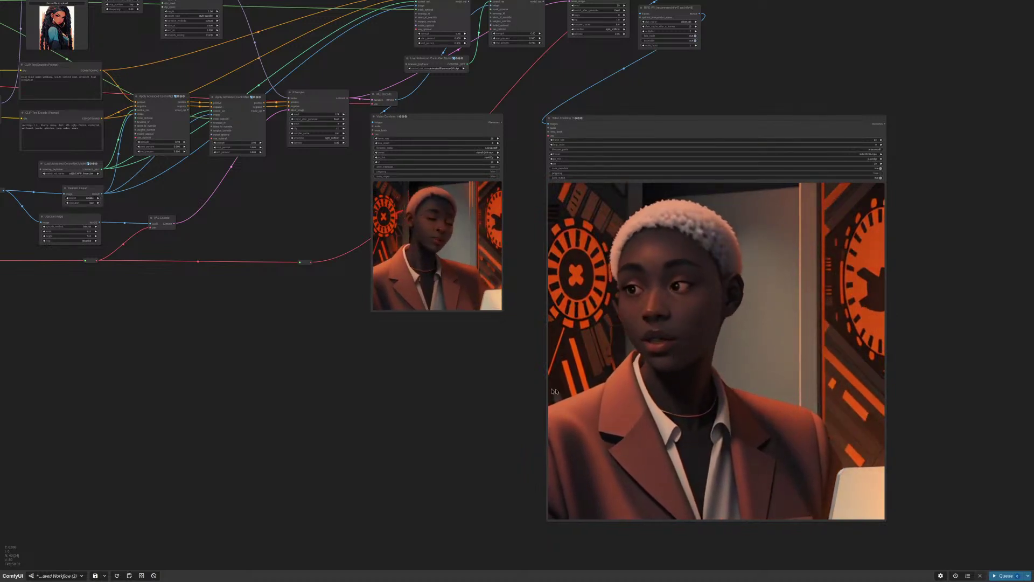
scroll(469, 401, "up", 3)
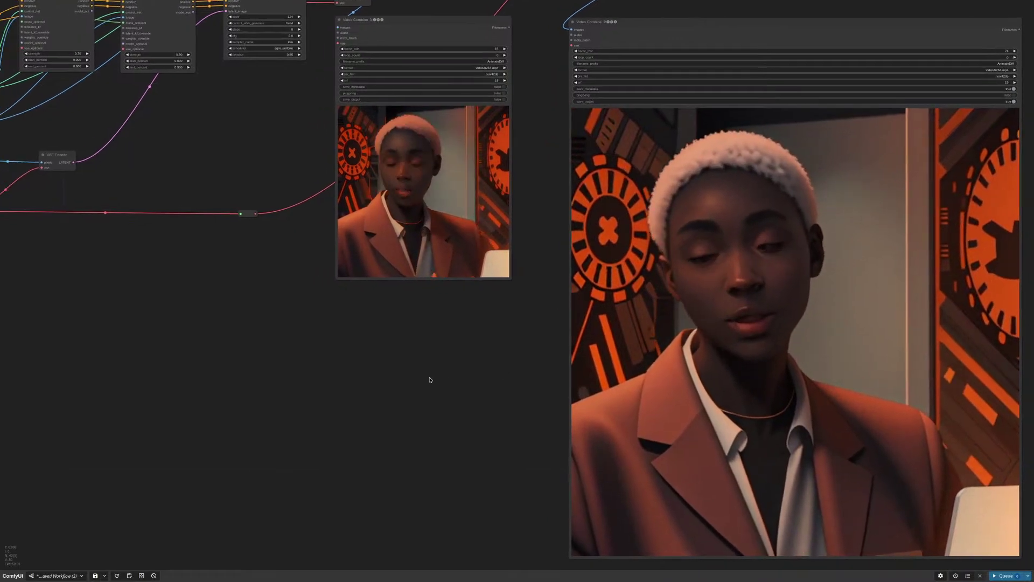
scroll(430, 380, "down", 10)
scroll(430, 380, "down", 1)
left_click_drag(430, 380, 649, 435)
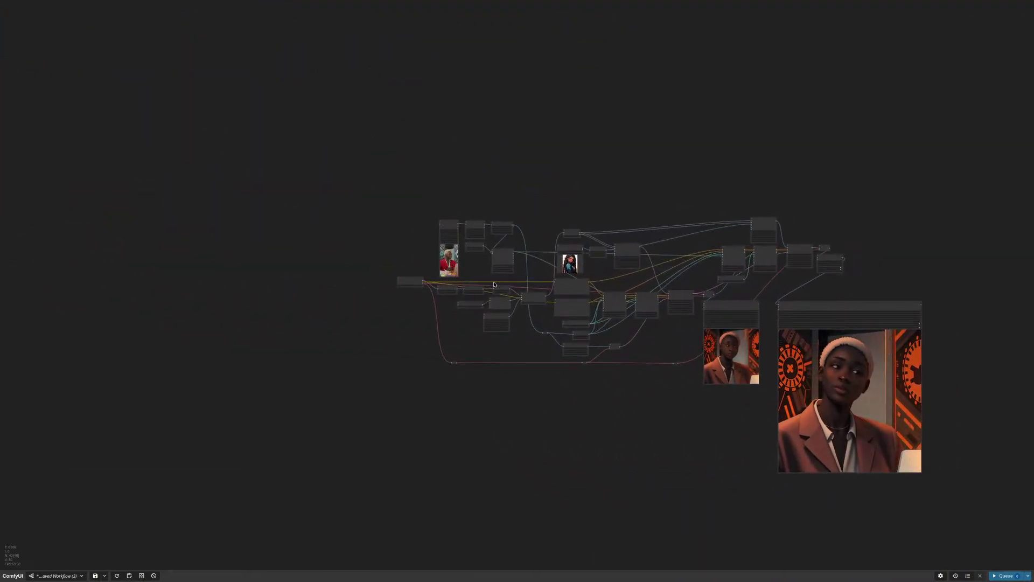
Trace the face mask from the Face Segmentation node to the Apply Advanced ControlNet nodes and on to the first-pass output
scroll(494, 284, "up", 8)
left_click_drag(517, 203, 440, 178)
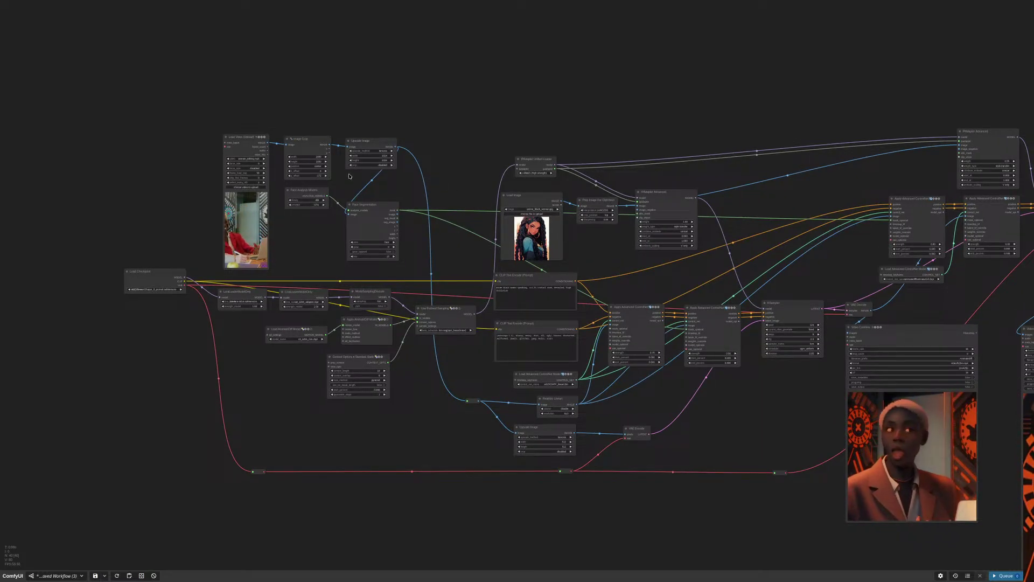
scroll(372, 186, "up", 9)
left_click_drag(435, 200, 527, 205)
left_click(527, 205)
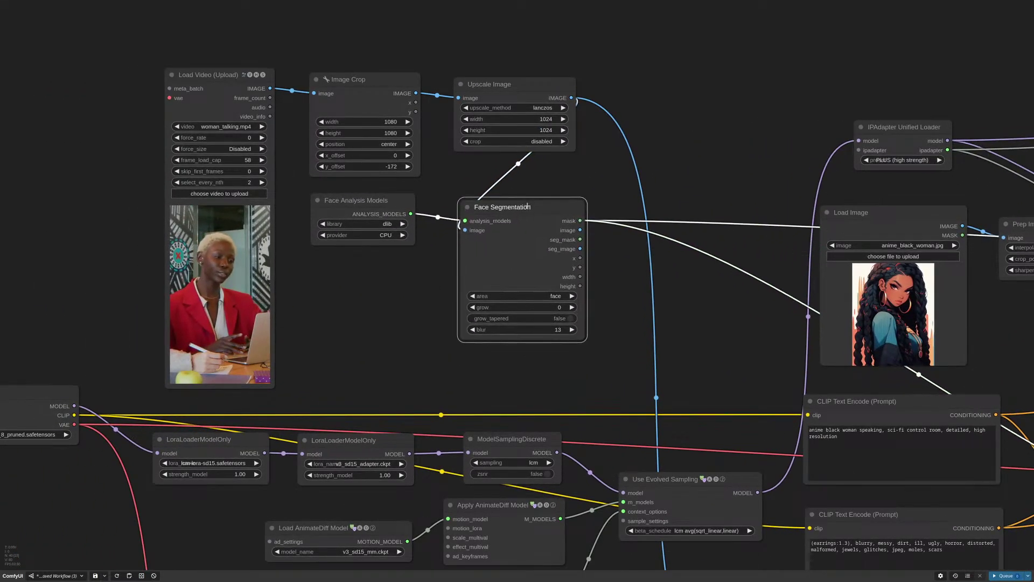
left_click_drag(701, 302, 302, 152)
scroll(823, 267, "down", 3)
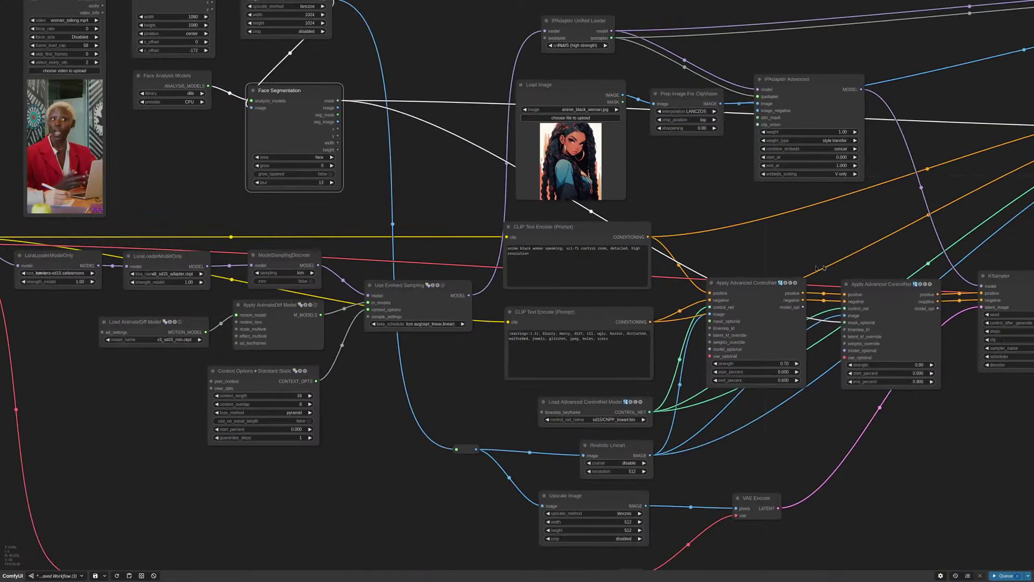
left_click_drag(824, 267, 309, 122)
scroll(518, 217, "down", 1)
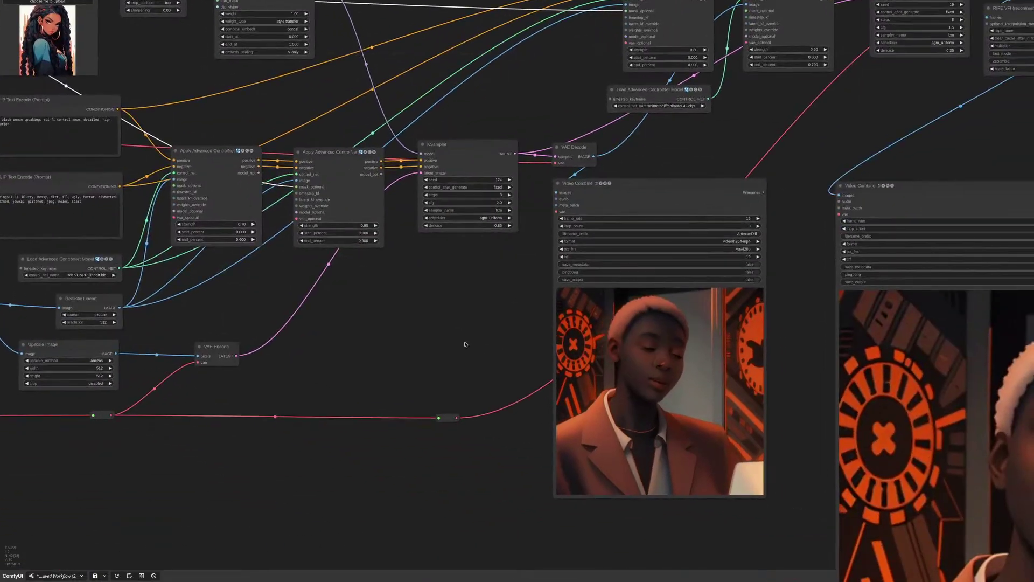
Compare the first-pass Video Combine preview with the enlarged final video preview
scroll(794, 204, "down", 2)
left_click_drag(797, 203, 449, 85)
scroll(470, 196, "down", 2)
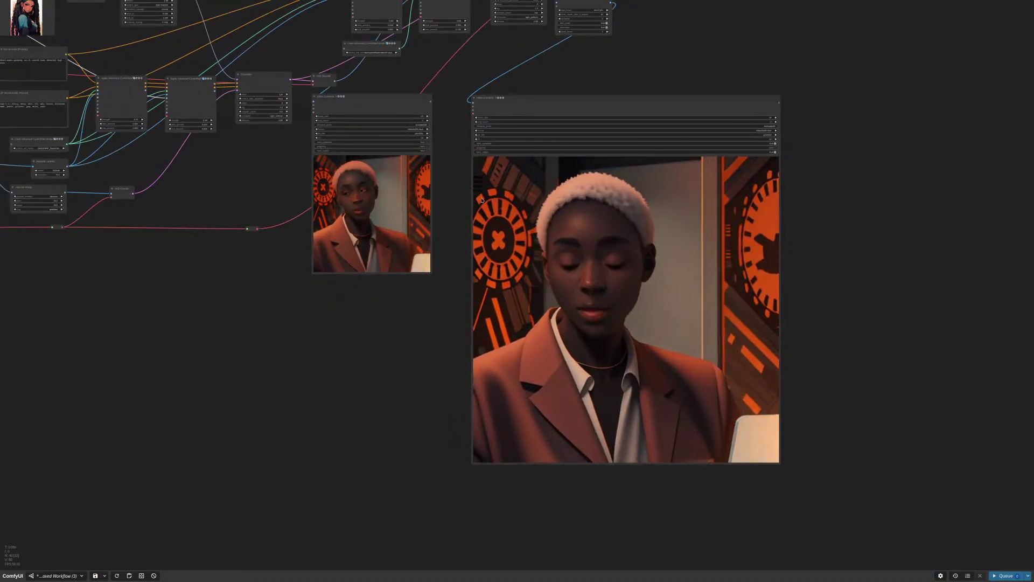
left_click_drag(449, 221, 580, 293)
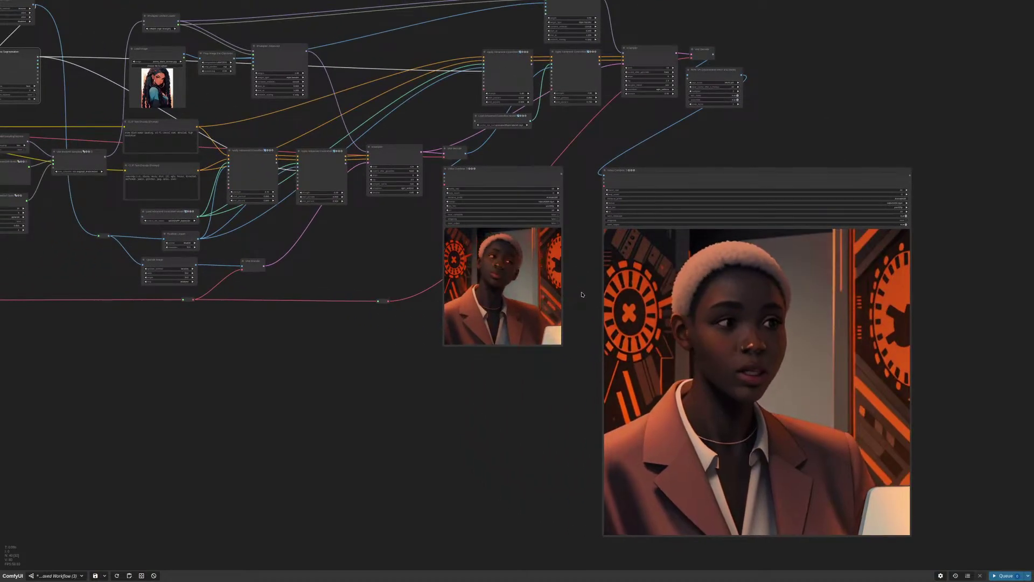
scroll(582, 295, "down", 4)
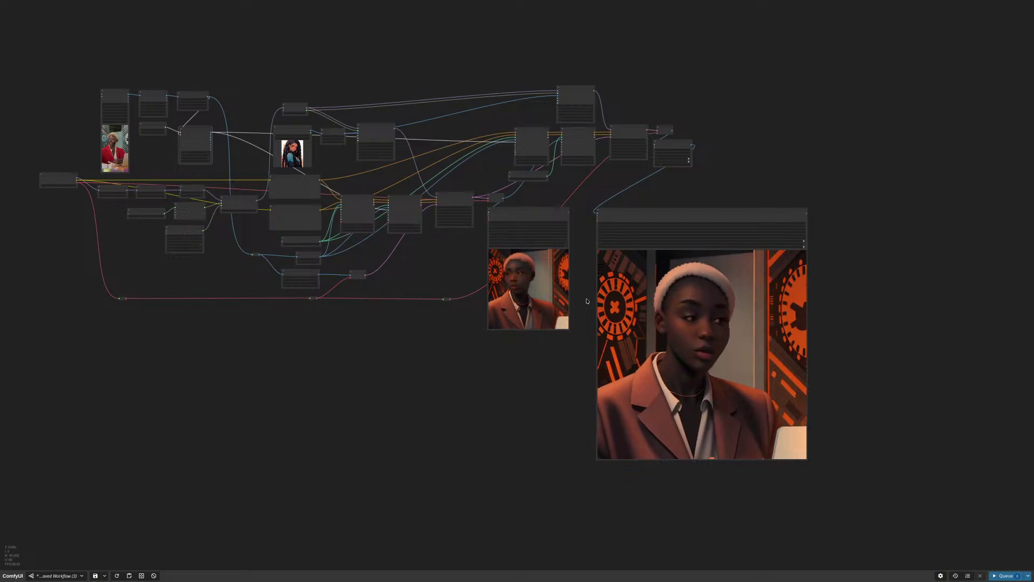
Examine the checkpoint, the two LoRA loaders with their list of available LoRAs, and the AnimateDiff model and context options
left_click_drag(409, 267, 781, 320)
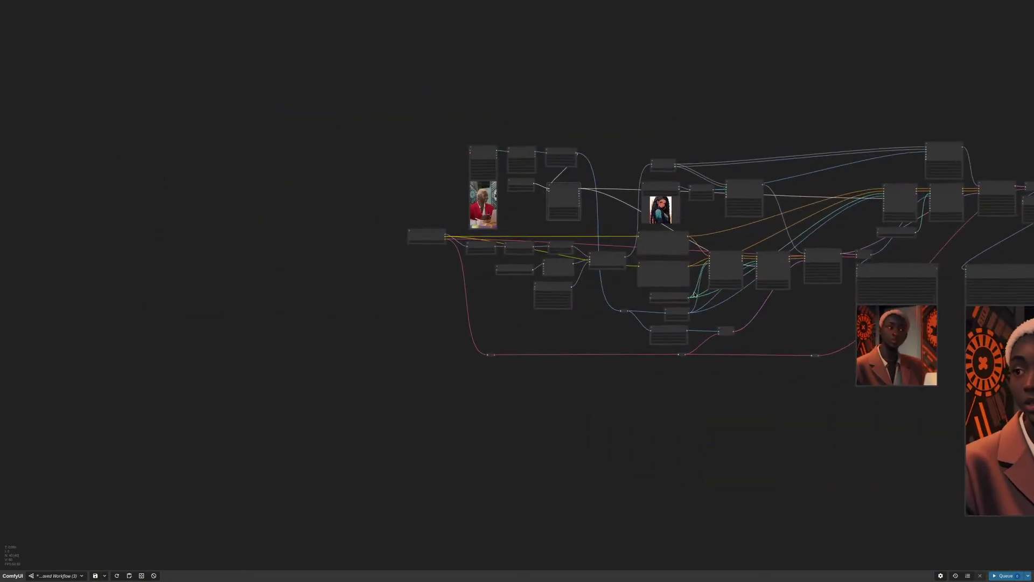
scroll(502, 308, "up", 15)
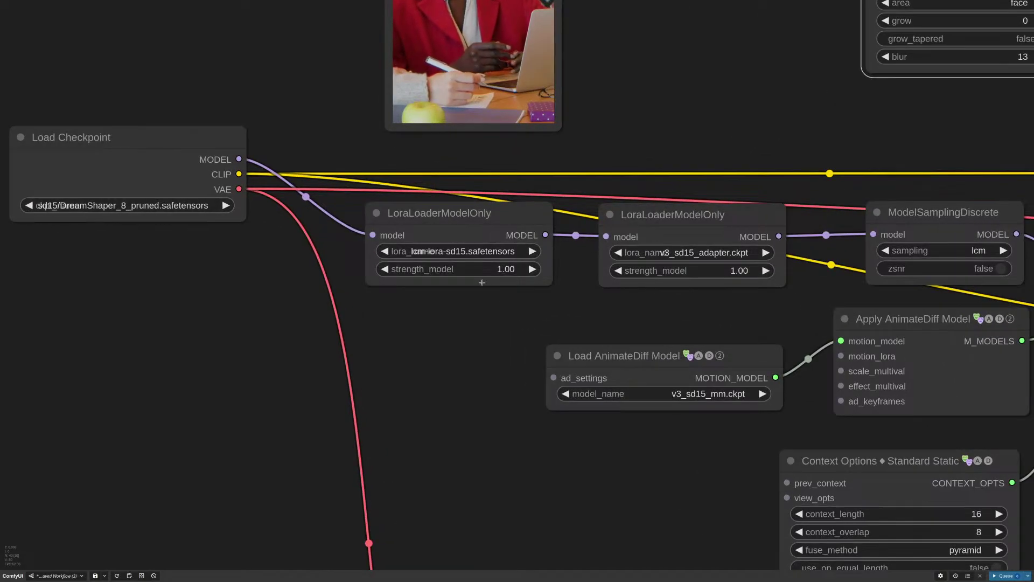
left_click_drag(688, 253, 540, 253)
left_click(539, 253)
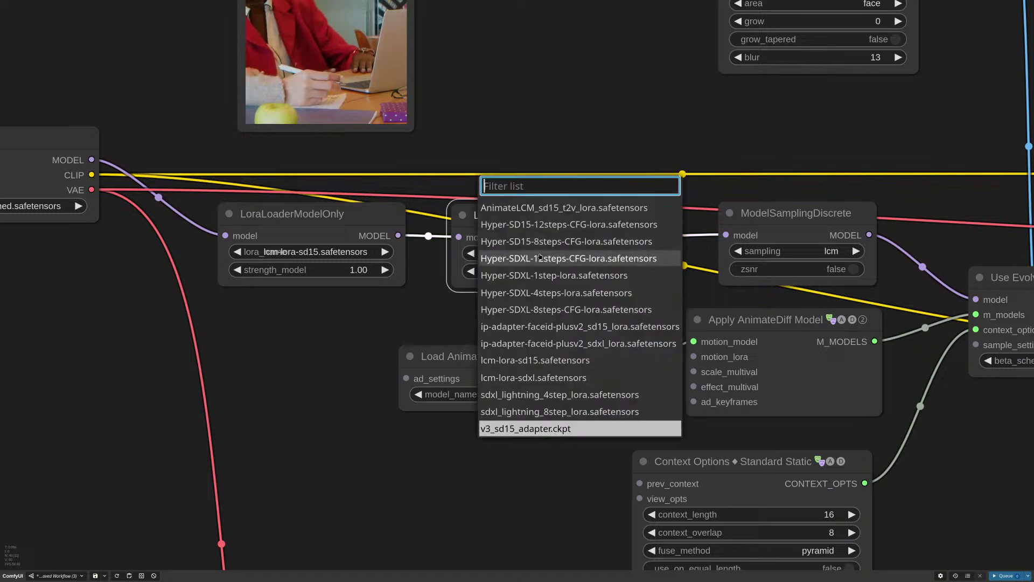
scroll(448, 274, "down", 12)
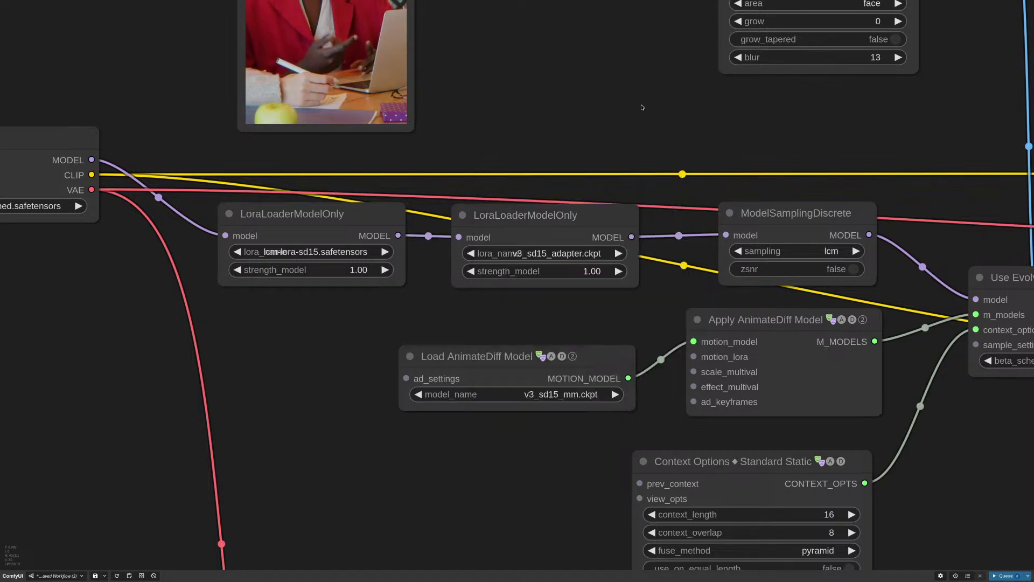
scroll(449, 275, "up", 9)
scroll(448, 274, "up", 4)
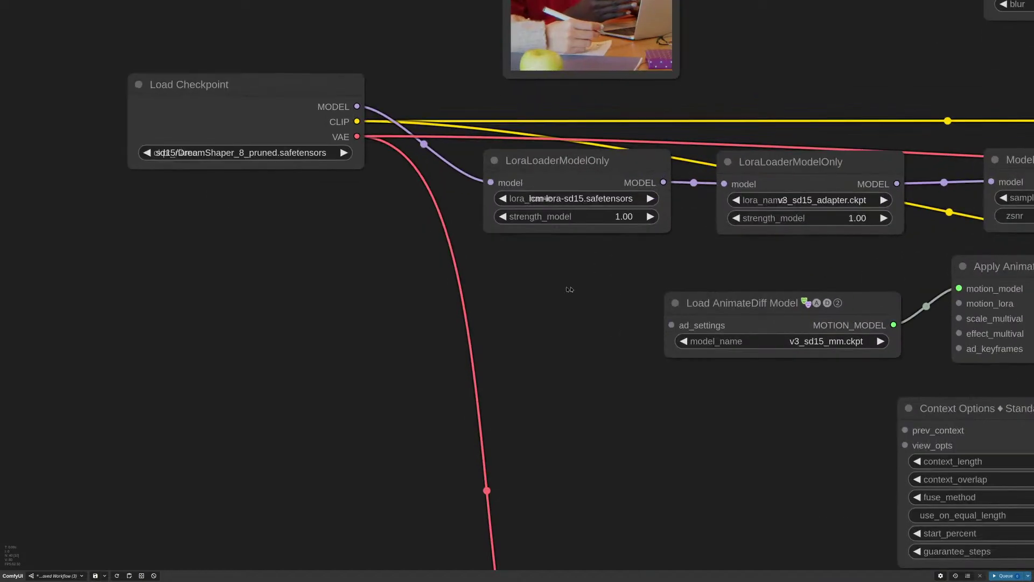
scroll(884, 272, "right", 10)
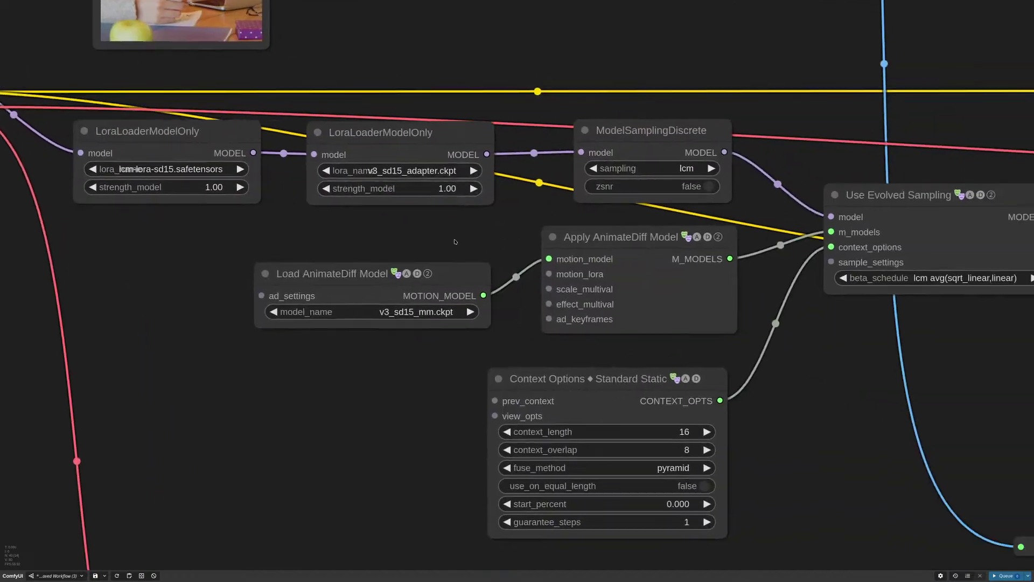
Review the complete two-pass workflow and check the rendered AnimateDiff_00057.mp4 video before returning to the graph
scroll(785, 392, "down", 10)
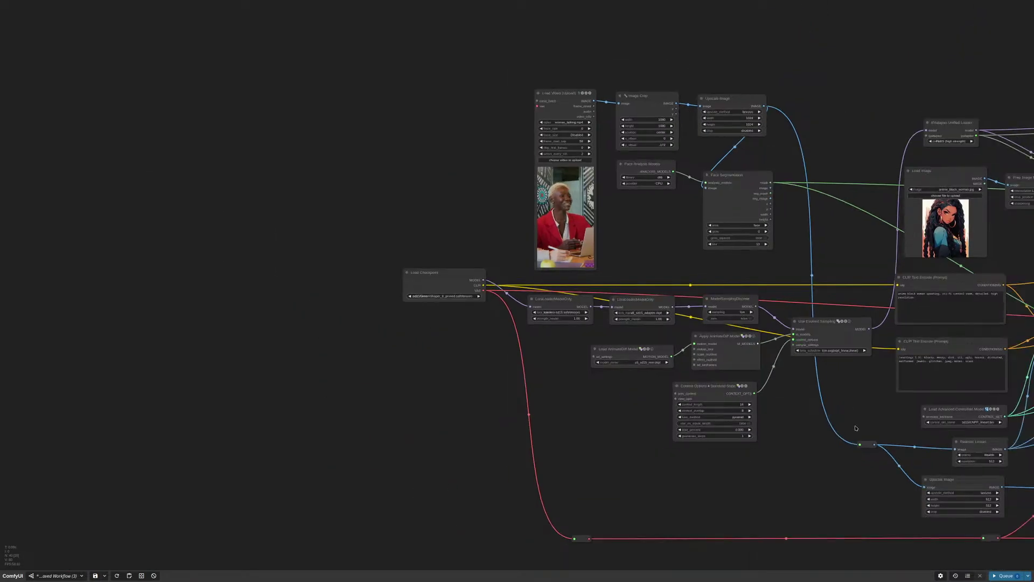
scroll(882, 432, "right", 10)
left_click_drag(882, 432, 614, 381)
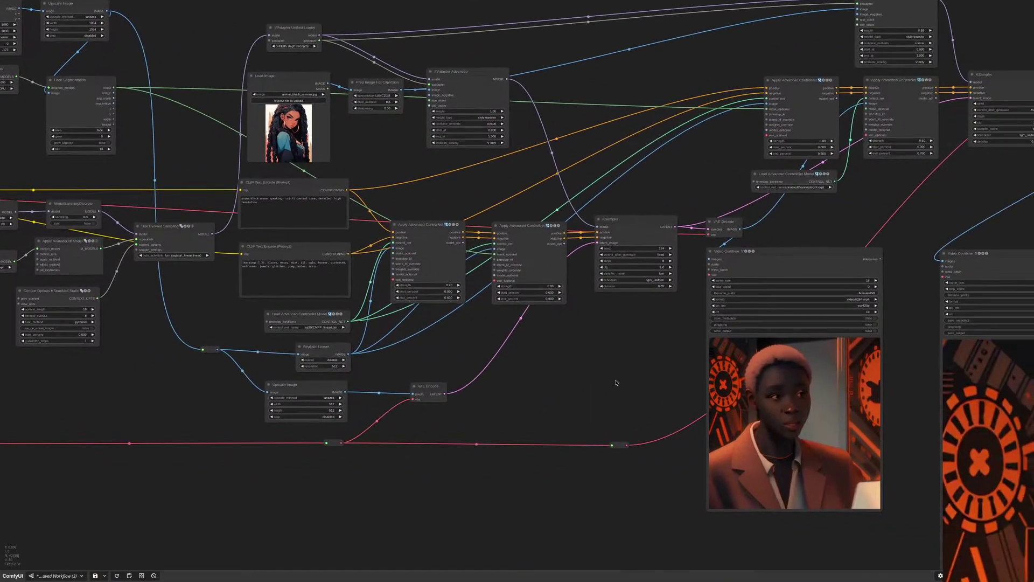
scroll(544, 375, "down", 5)
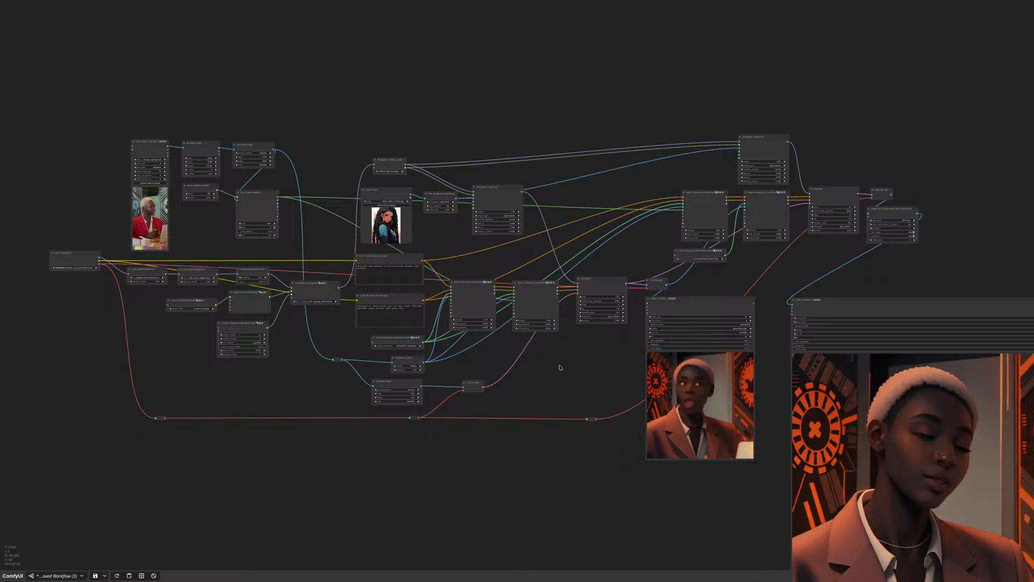
scroll(559, 367, "down", 5)
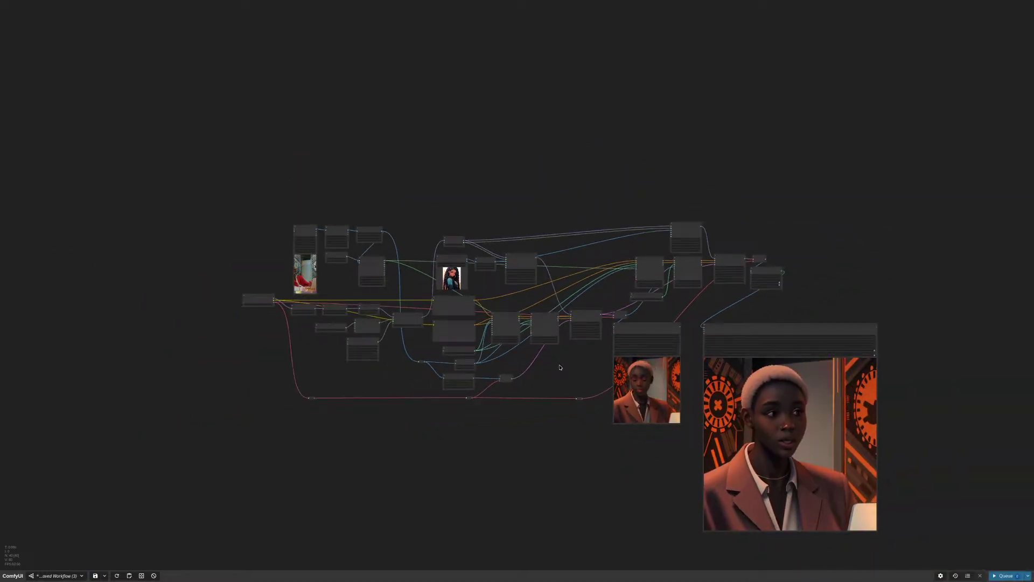
left_click(391, 7)
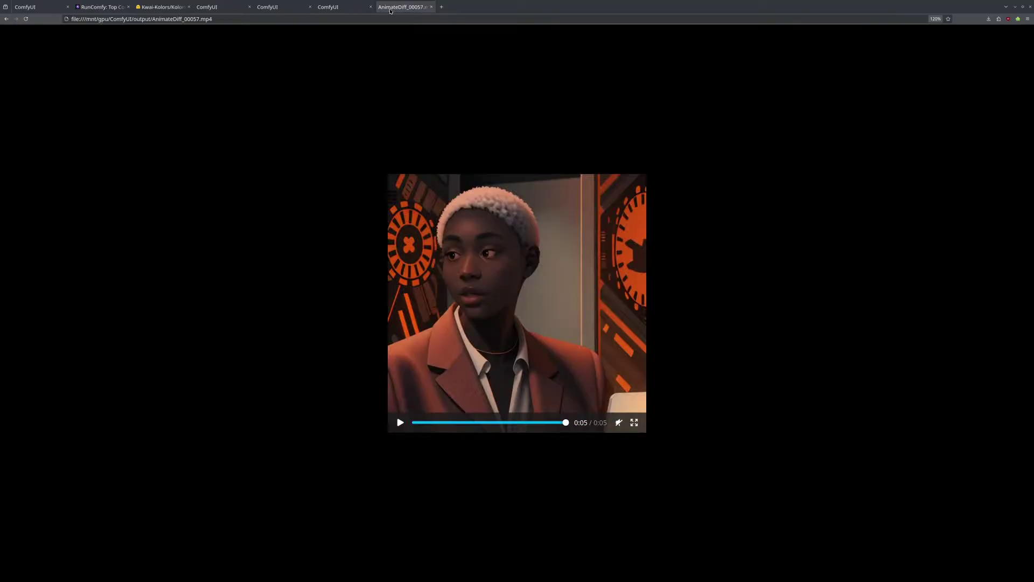
left_click(339, 7)
left_click_drag(570, 464, 507, 424)
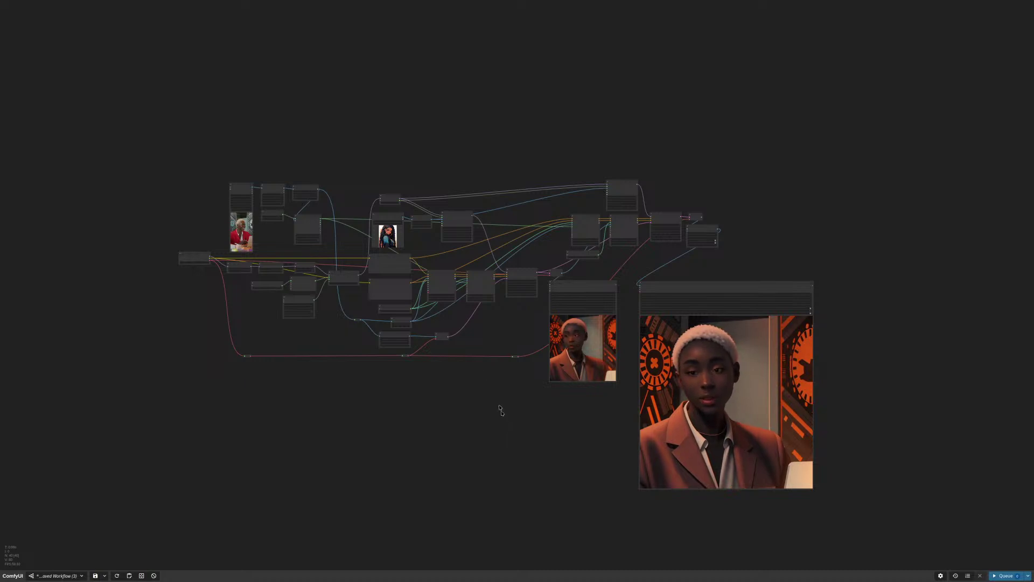
Switch to the workflow with the three cat previews and delete the separate group of face and mouth crop nodes beside it
mouse_move(205, 5)
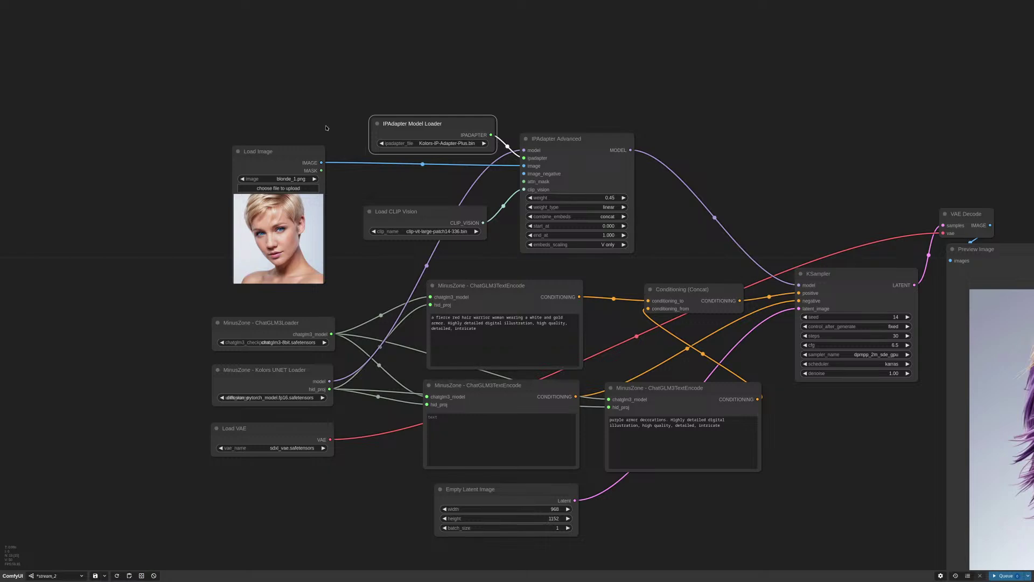
scroll(386, 330, "down", 7)
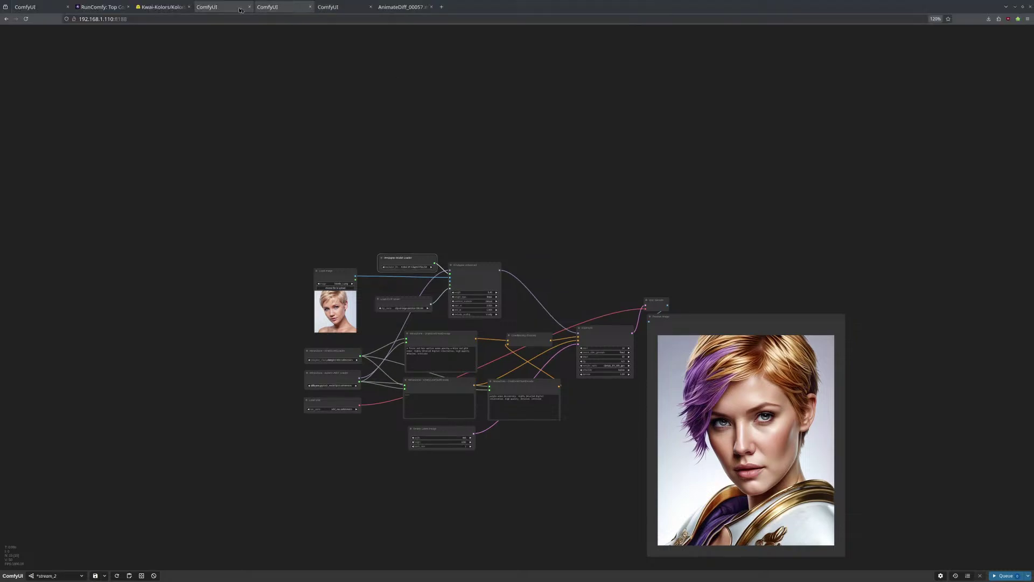
left_click(285, 7)
scroll(405, 205, "down", 2)
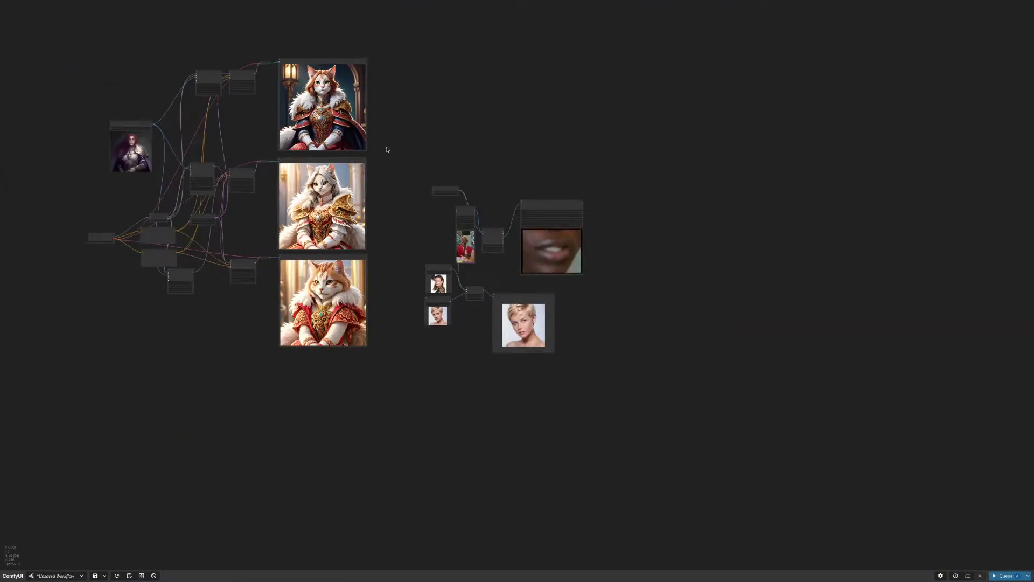
left_click_drag(386, 148, 478, 176)
left_click_drag(692, 416, 488, 199)
key("super+shift+Print")
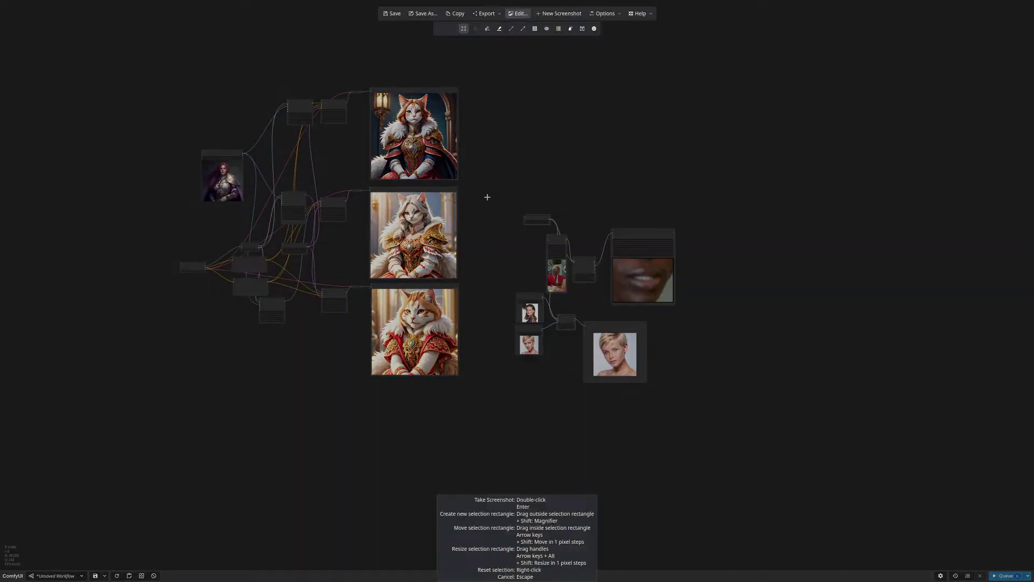
double_click(480, 195)
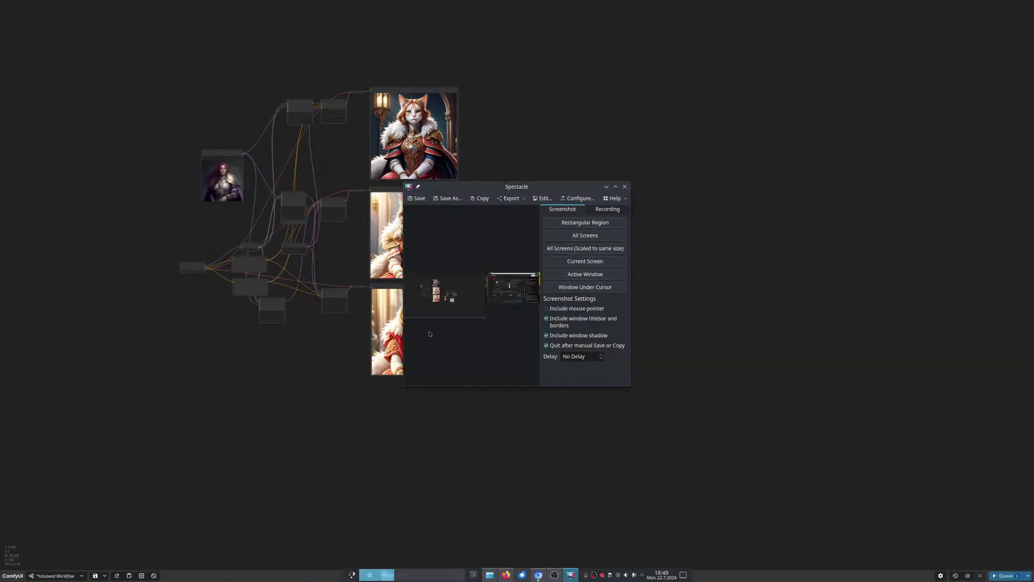
left_click(618, 187)
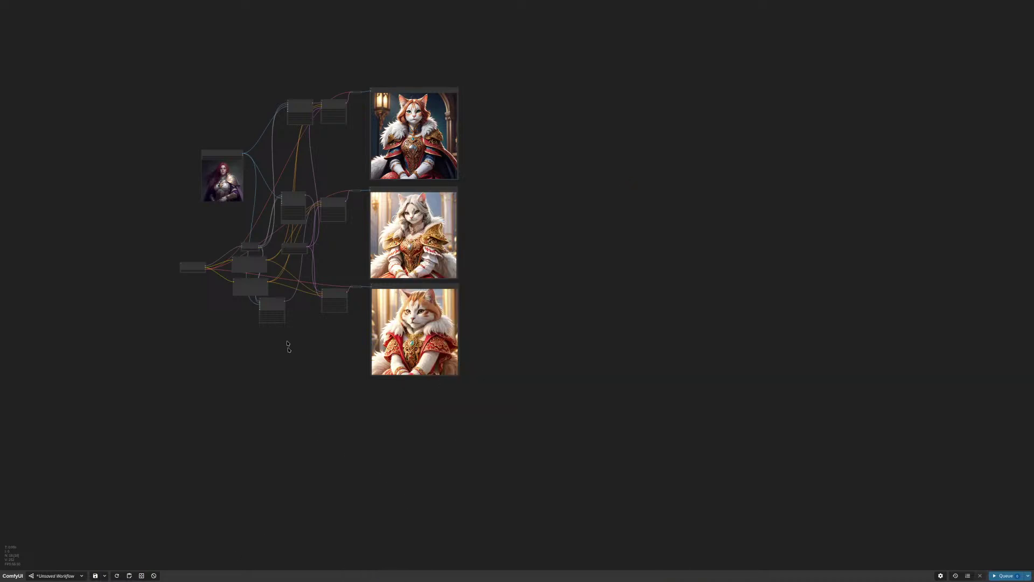
Create a blank workflow and load the saved "ipadapter sdxl" workflow
left_click(59, 576)
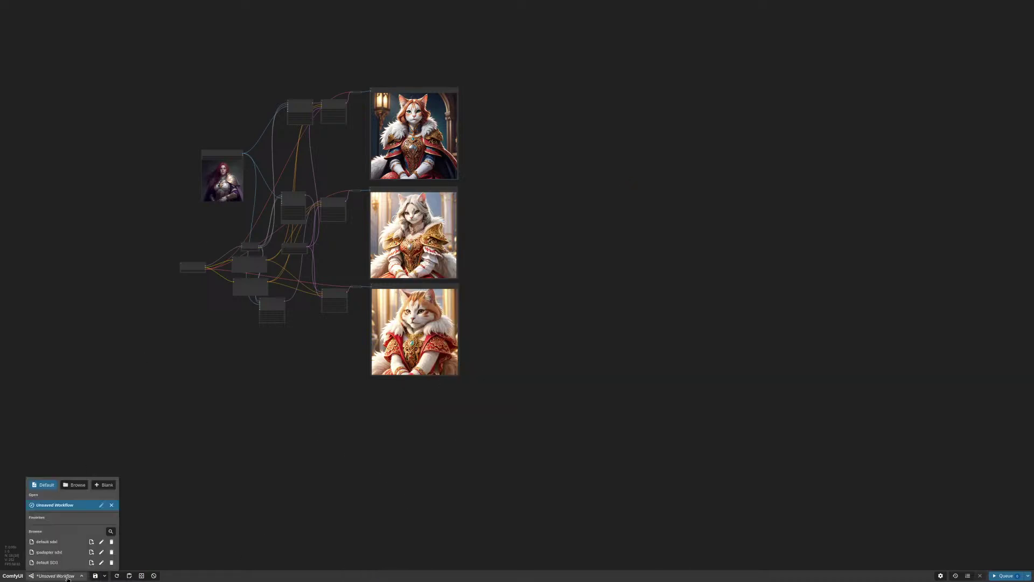
left_click(105, 485)
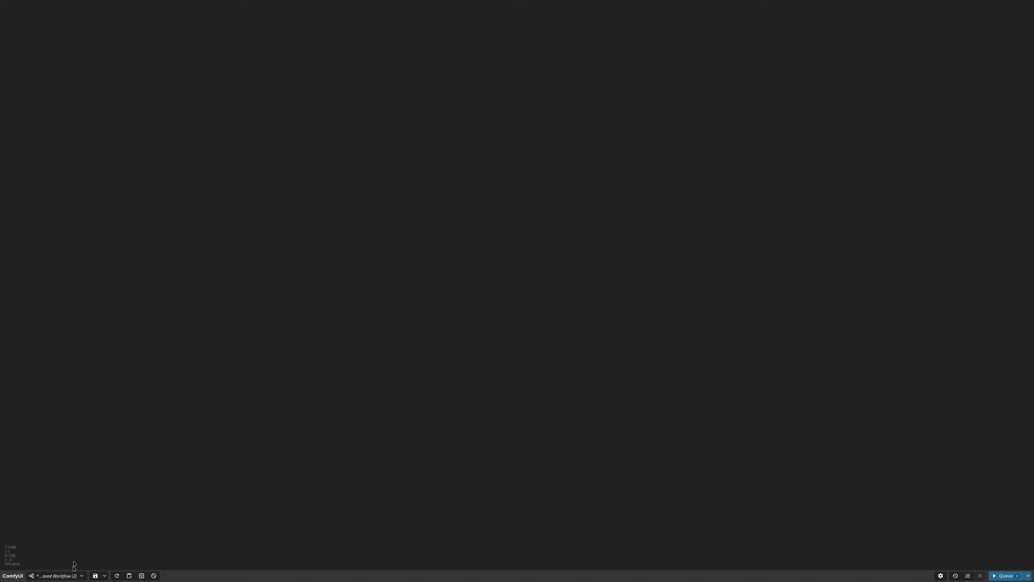
left_click(57, 575)
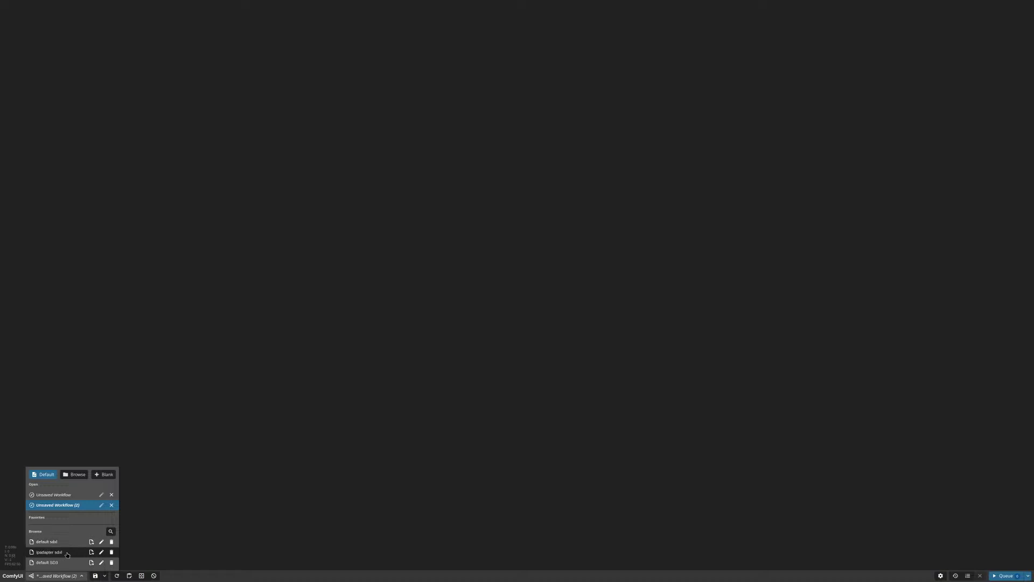
left_click(69, 553)
Add an IPAdapter Mad Scientist node and place it above the IPAdapter Advanced node
left_click_drag(286, 60, 309, 72)
left_click_drag(312, 65, 686, 192)
scroll(646, 170, "up", 6)
double_click(646, 171)
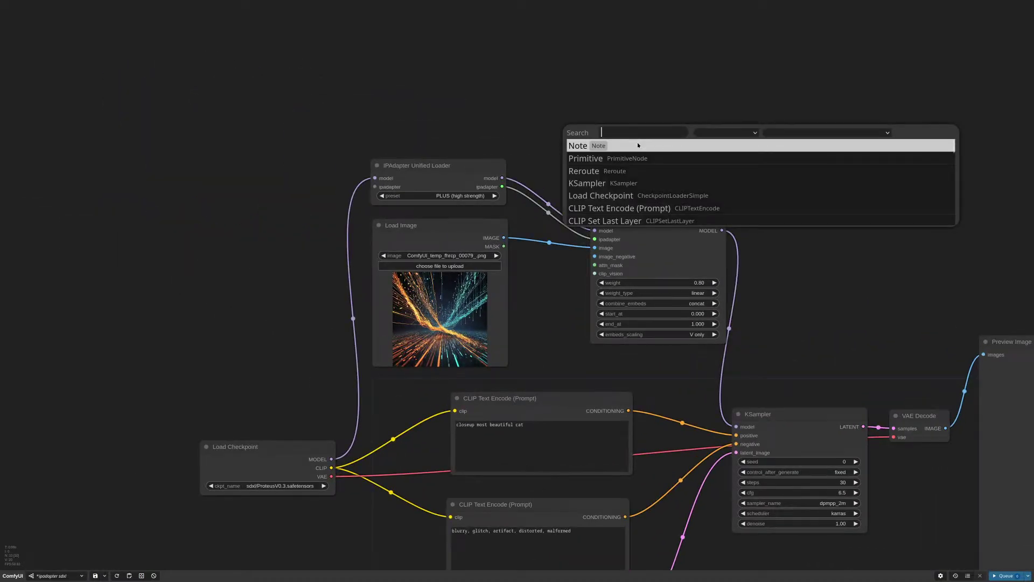
type("madsc")
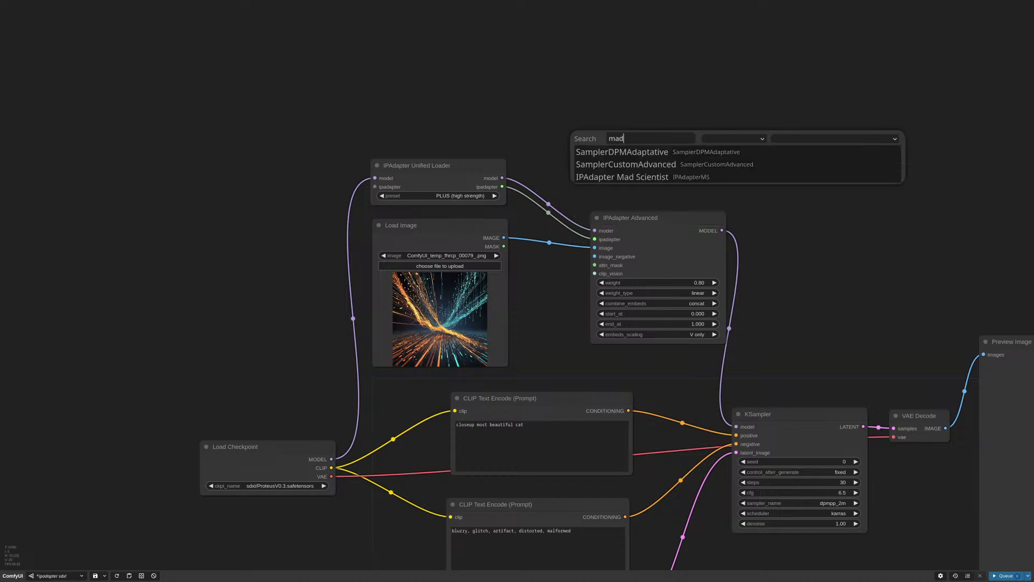
key("BackSpace")
key("BackSpace")
key("Down")
key("Down")
key("Return")
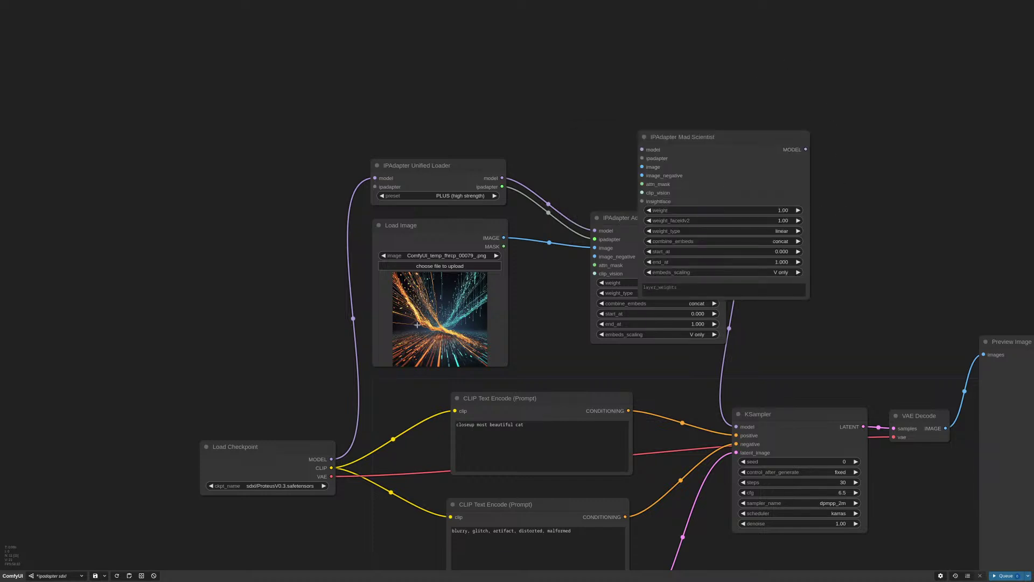
left_click_drag(690, 139, 662, 35)
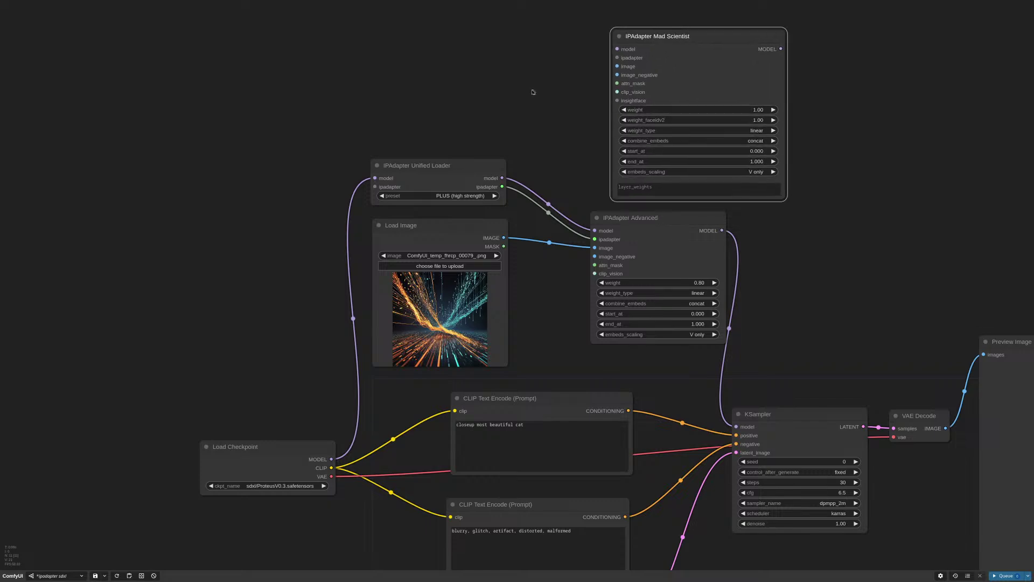
Move the loader's model and ipadapter links and the KSampler model link to IPAdapter Mad Scientist, then delete IPAdapter Advanced
left_click_drag(596, 200, 617, 178)
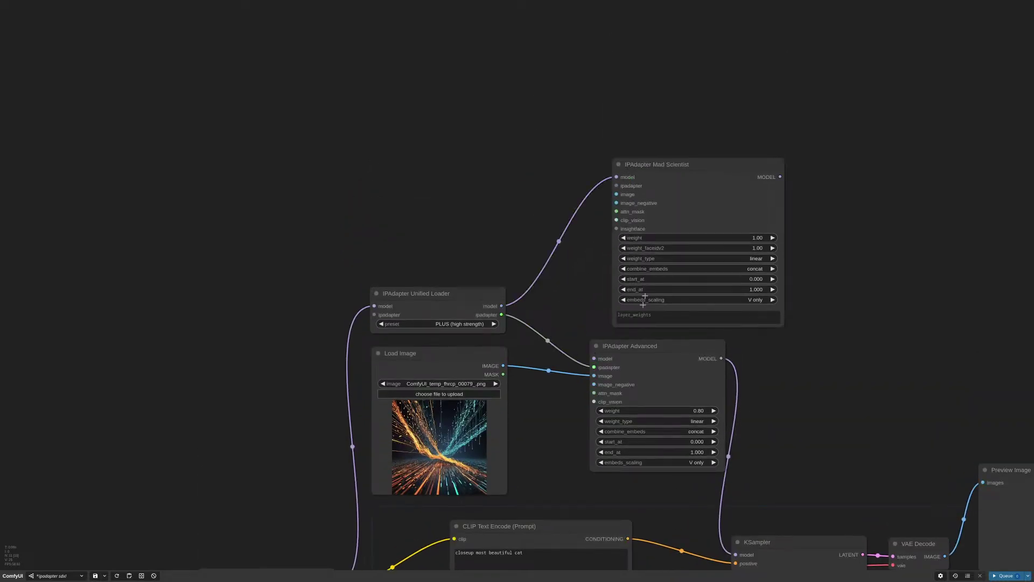
left_click_drag(594, 367, 616, 186)
scroll(829, 365, "down", 3)
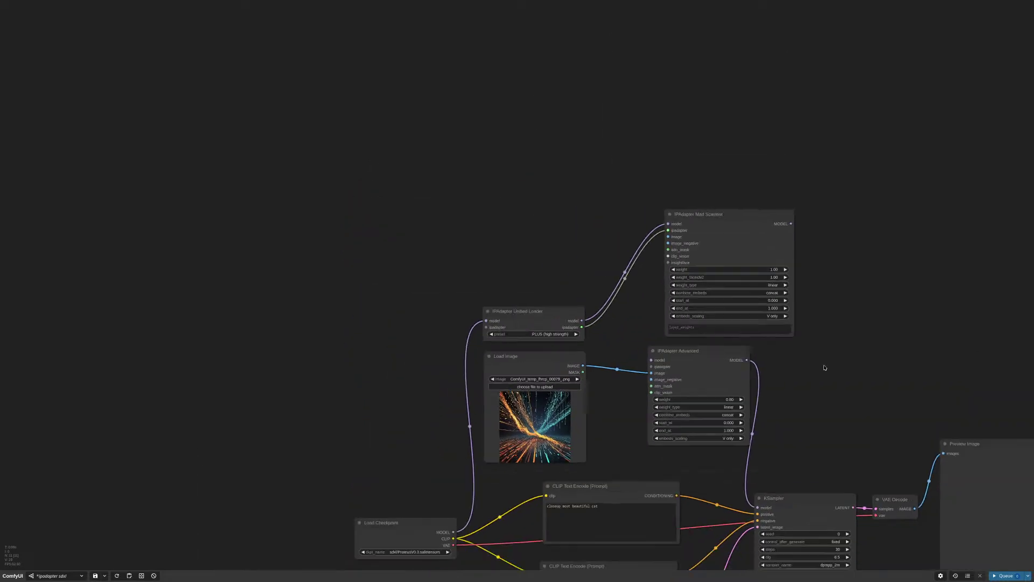
left_click_drag(826, 367, 702, 264)
left_click_drag(675, 69, 701, 362)
left_click(612, 195)
key("Delete")
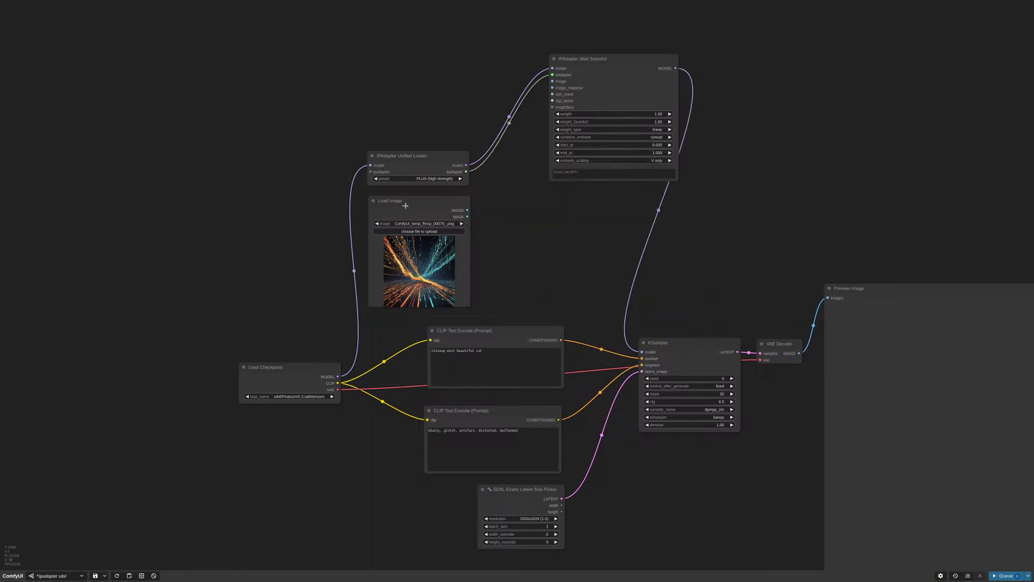
Move the Load Image node aside and add an EmptyImage node below IPAdapter Unified Loader
left_click_drag(403, 206, 251, 204)
left_click_drag(366, 239, 619, 233)
double_click(619, 233)
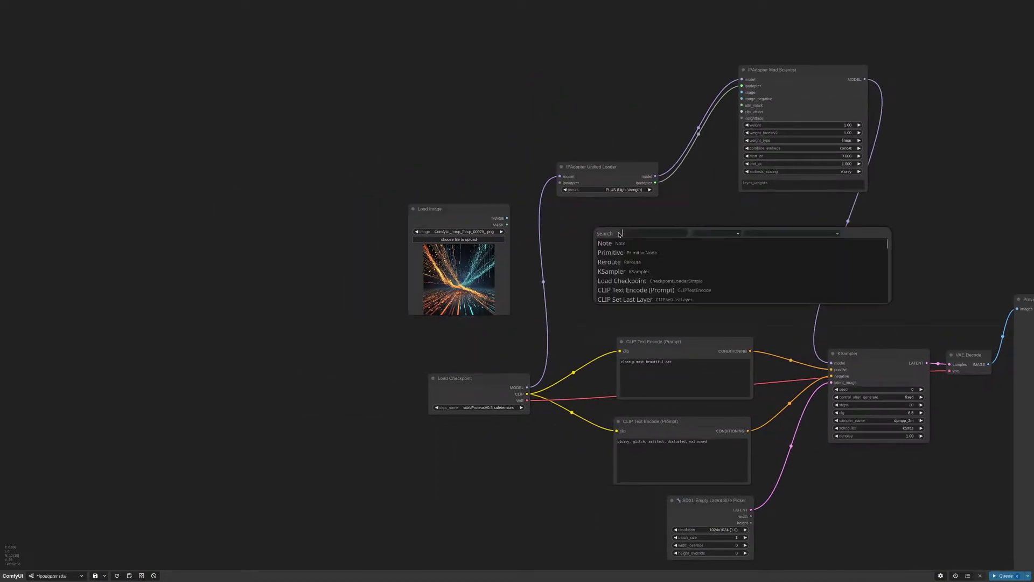
type("emptyimage")
key("Return")
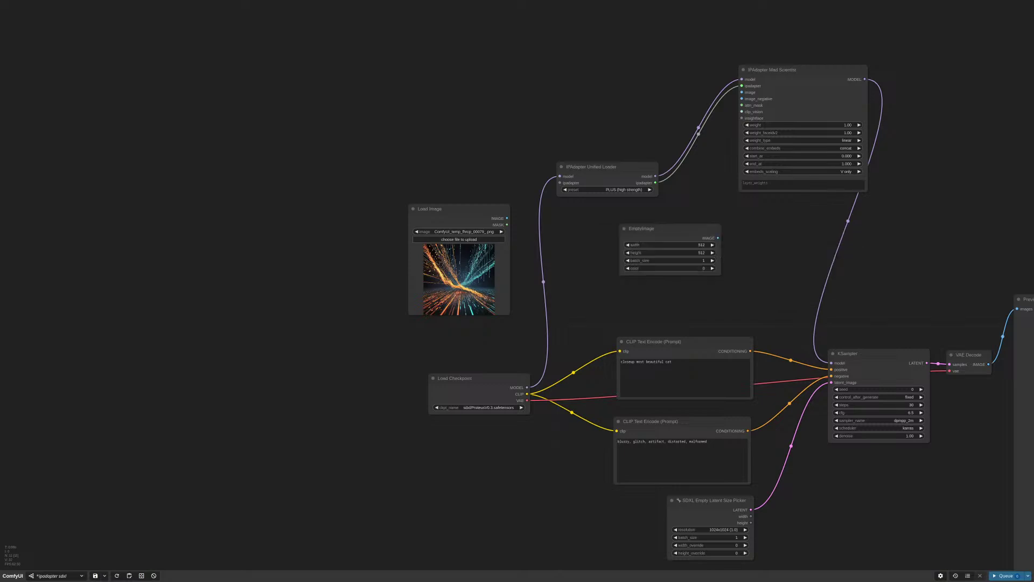
Set the EmptyImage node's color to 222222
scroll(716, 266, "up", 8)
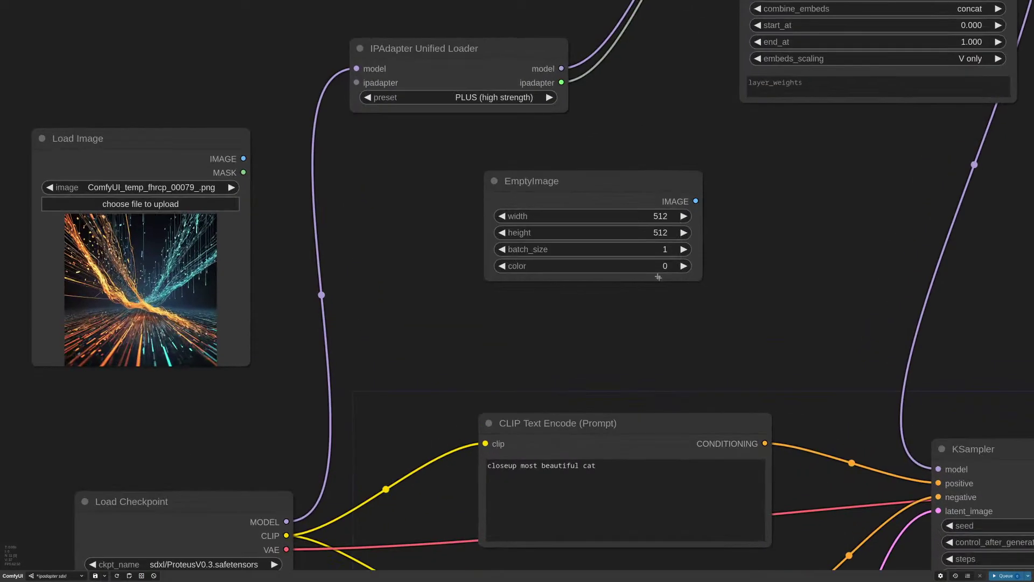
left_click(659, 269)
type("222222")
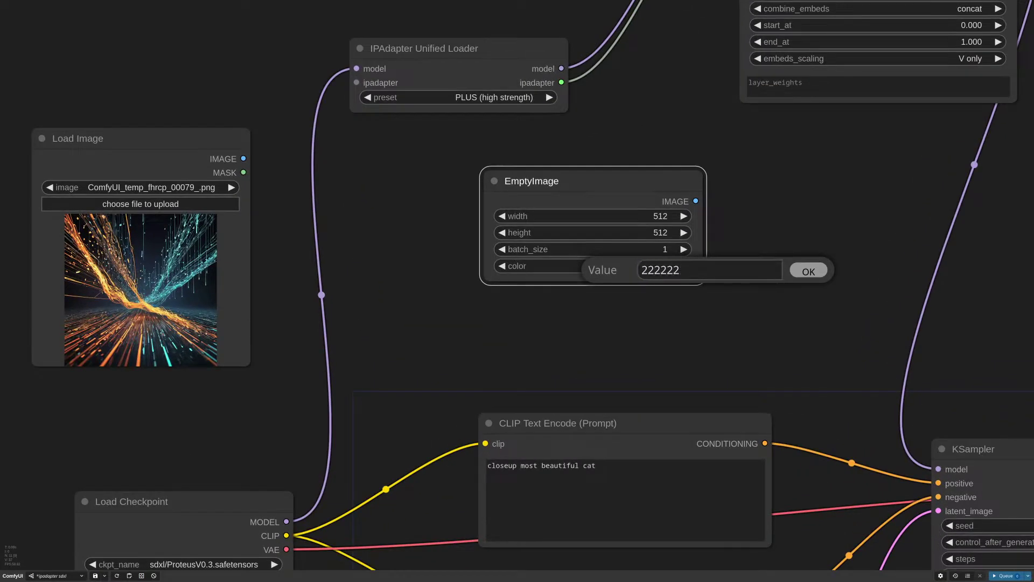
key("Return")
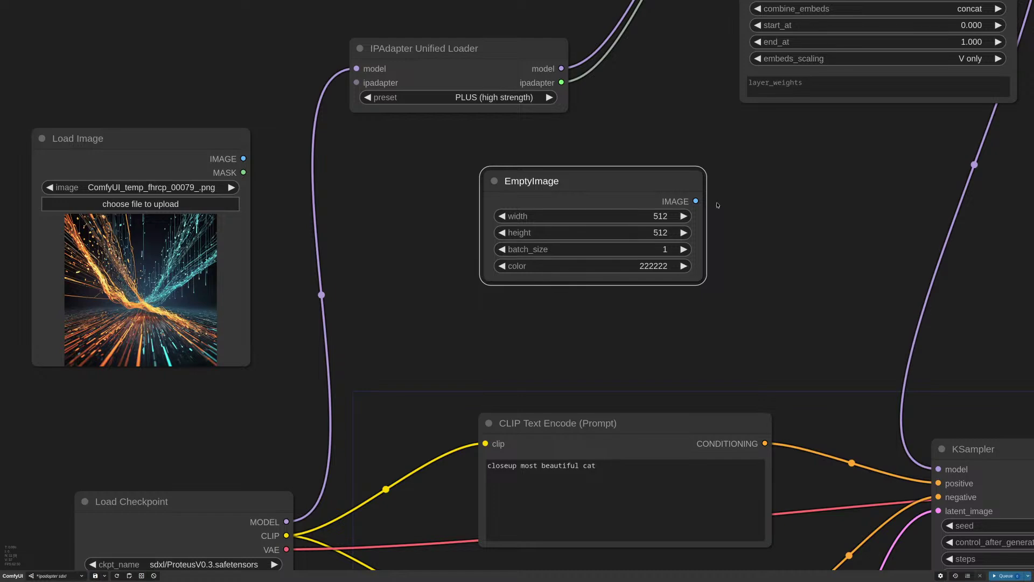
Attach a Preview Image node to EmptyImage, mute the final Preview Image node, and run the workflow to check the fill color
left_click_drag(716, 206, 778, 189)
left_click(794, 213)
scroll(676, 311, "down", 6)
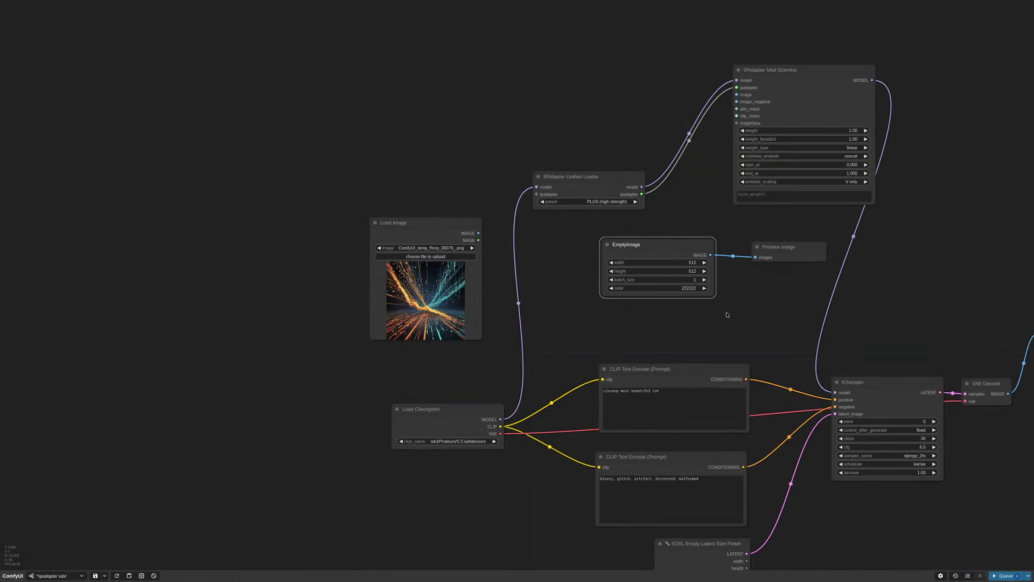
left_click_drag(676, 311, 629, 308)
key("ctrl+m")
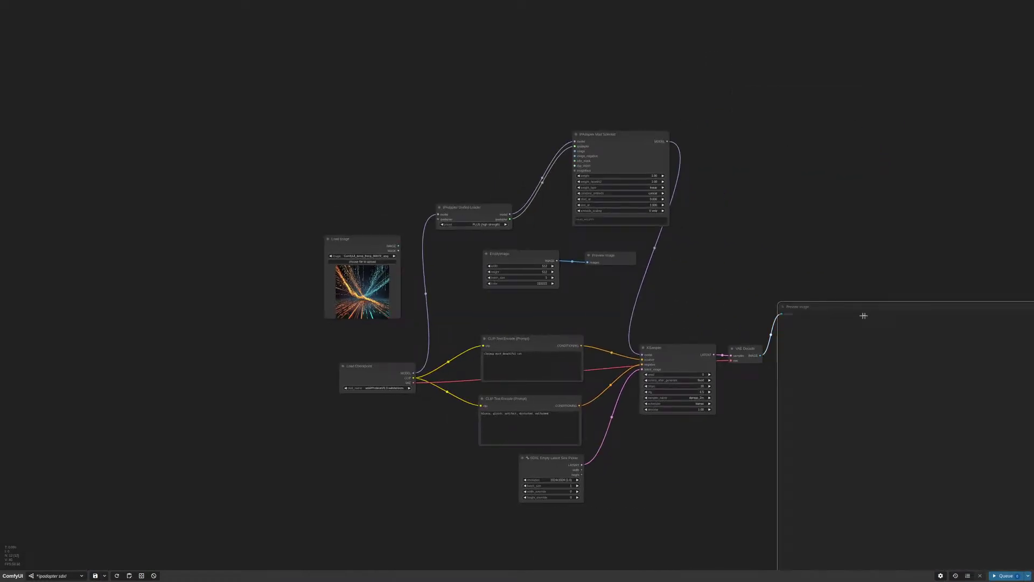
scroll(623, 346, "up", 10)
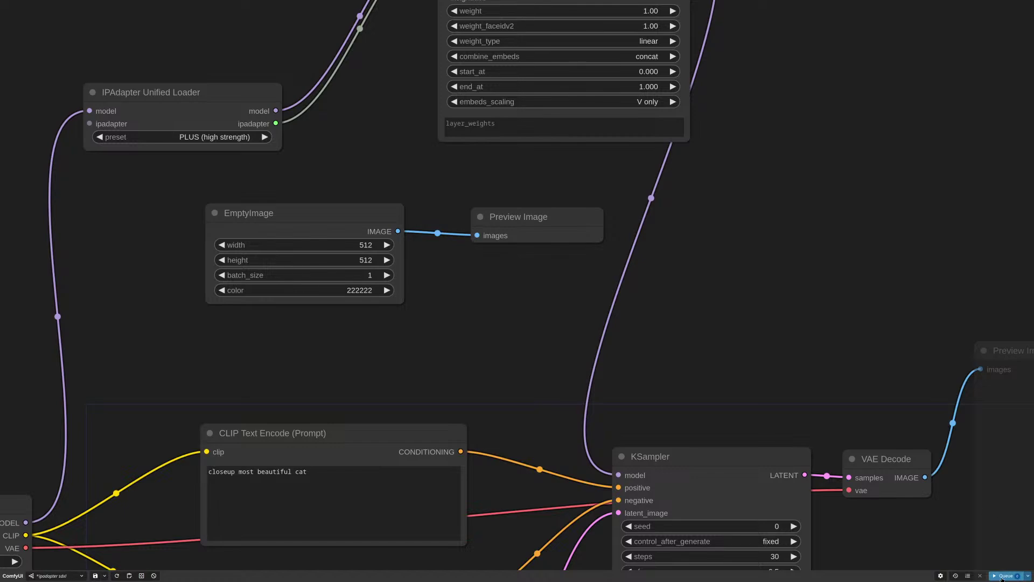
left_click_drag(542, 221, 526, 185)
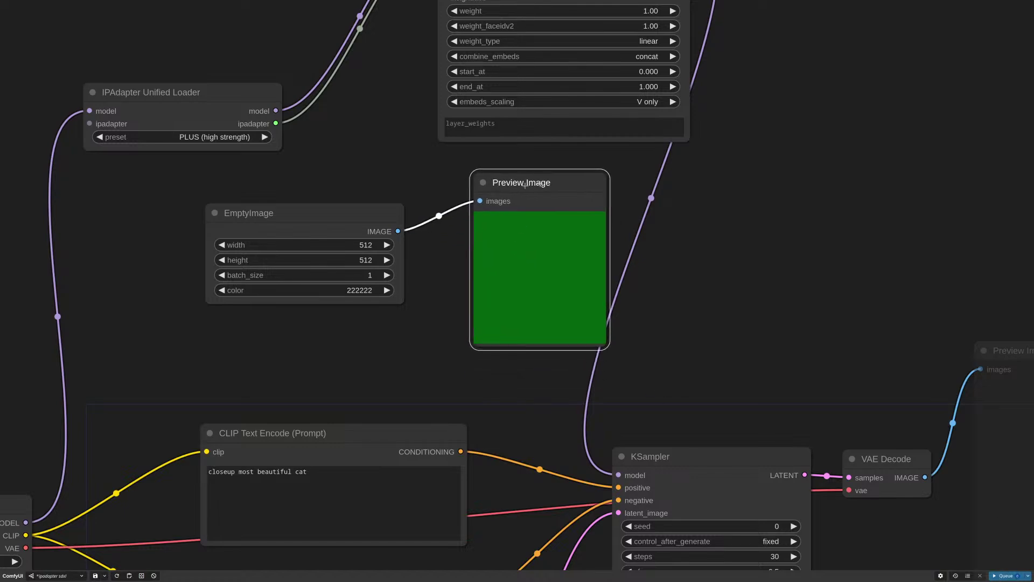
Connect EmptyImage to the image input of IPAdapter Mad Scientist and delete the small Preview Image node
left_click_drag(419, 169, 650, 125)
scroll(588, 258, "down", 8)
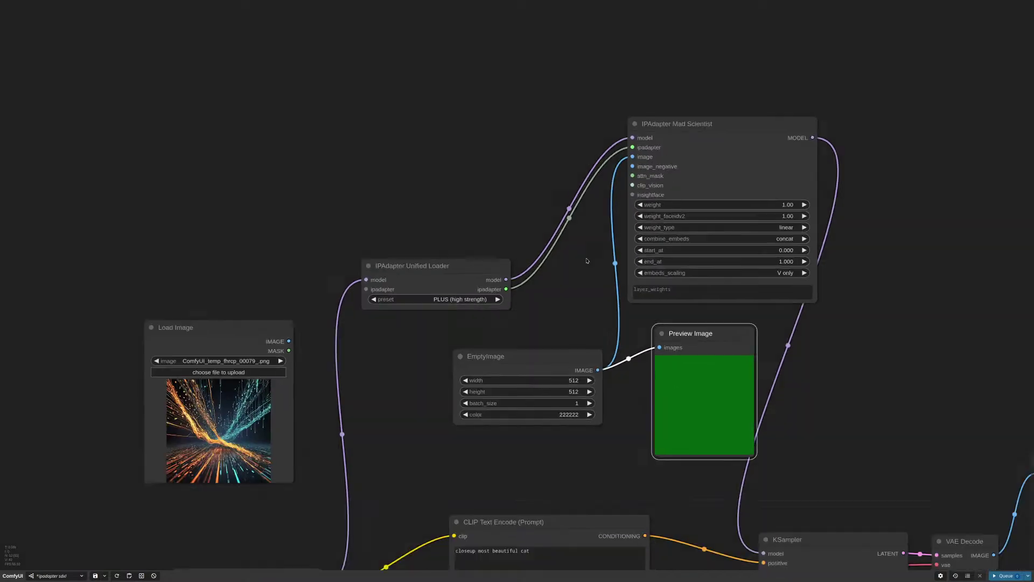
left_click_drag(525, 316, 488, 314)
left_click(680, 305)
key("Delete")
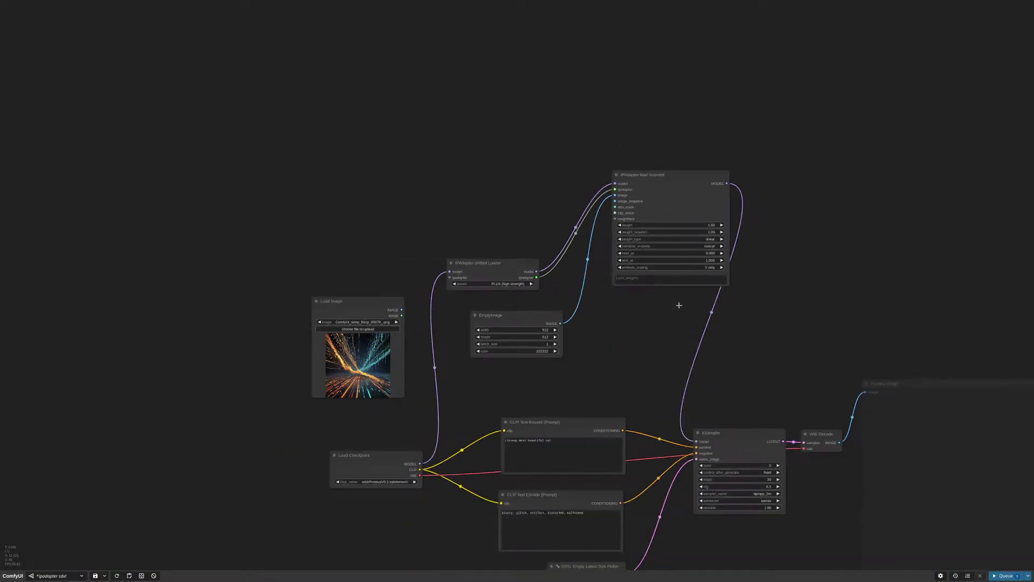
Set the layer_weights of IPAdapter Mad Scientist to 0:1
scroll(684, 303, "up", 8)
left_click_drag(635, 270, 646, 316)
left_click(645, 298)
type("0:1")
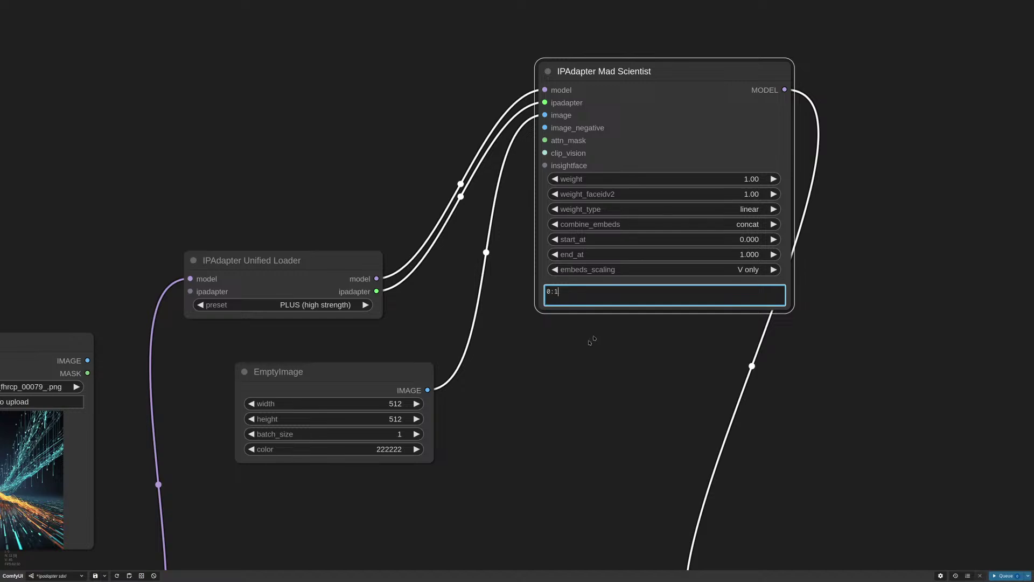
Rearrange the EmptyImage, IPAdapter Unified Loader and IPAdapter Mad Scientist nodes into a compact row above the prompt nodes
left_click_drag(324, 372, 311, 364)
scroll(522, 370, "down", 7)
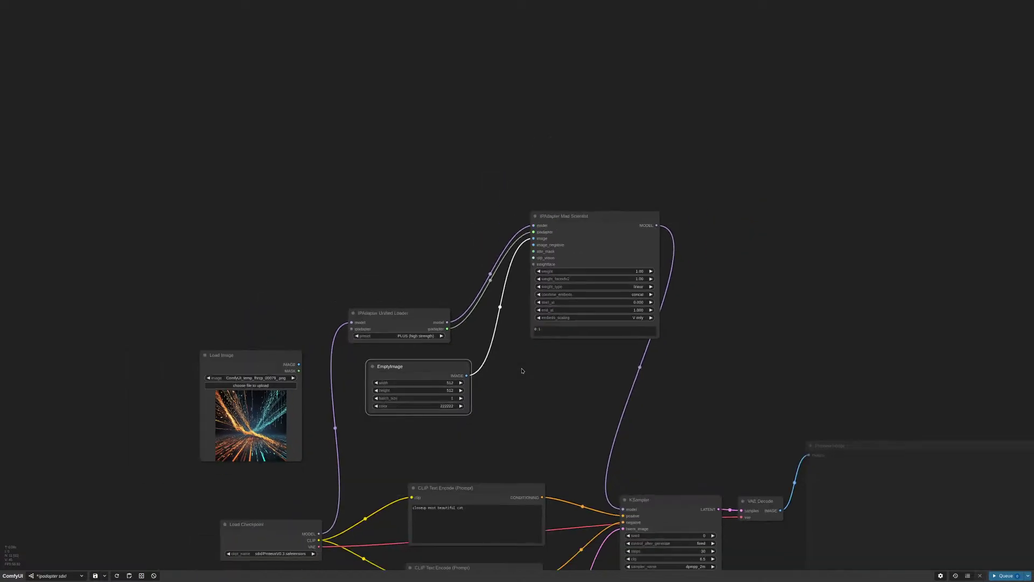
left_click_drag(618, 232, 604, 331)
left_click_drag(551, 449, 673, 300)
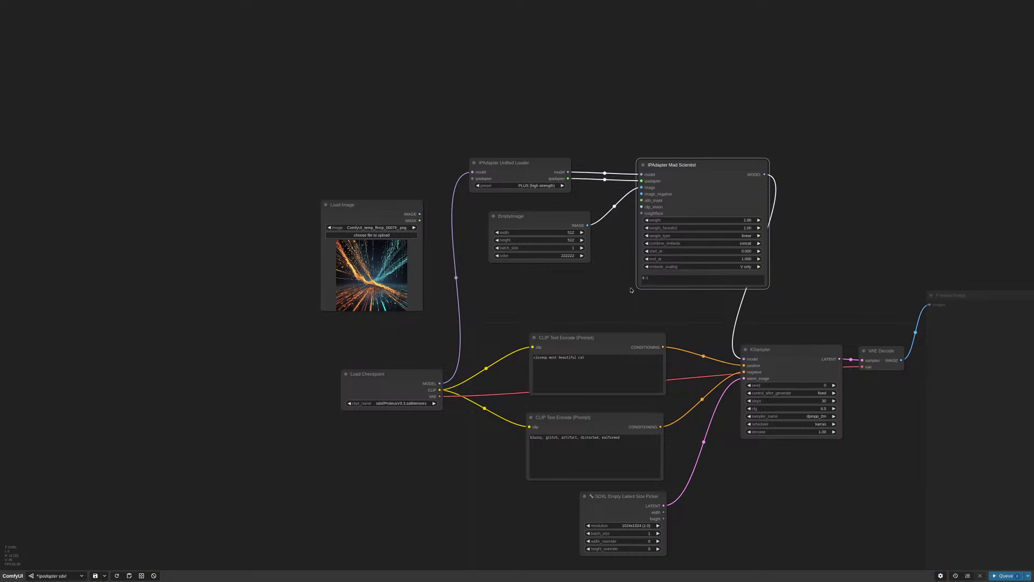
Replace the positive prompt with "3d render of an empty room, highly detailed, 4k"
scroll(631, 289, "up", 7)
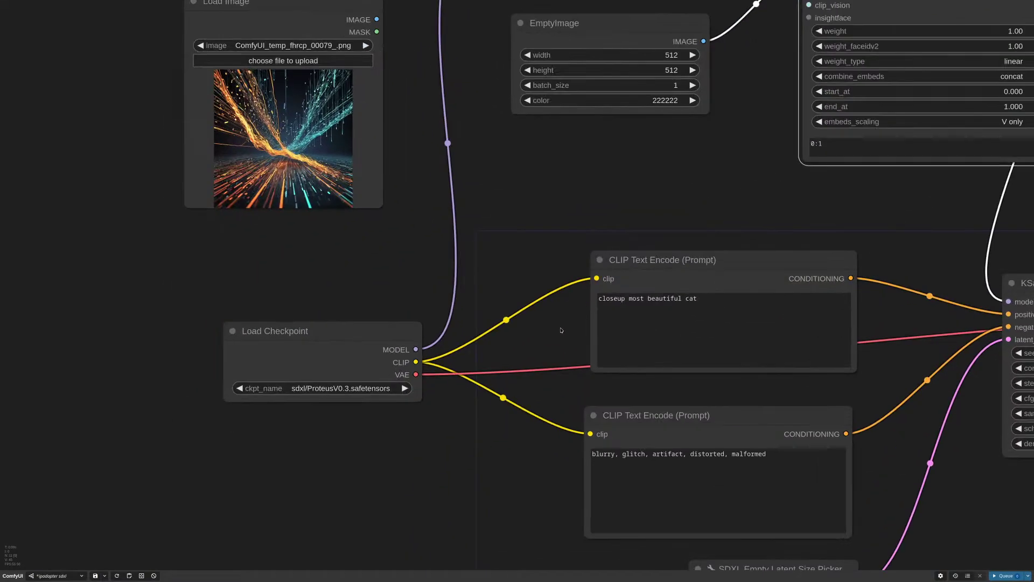
scroll(561, 331, "up", 2)
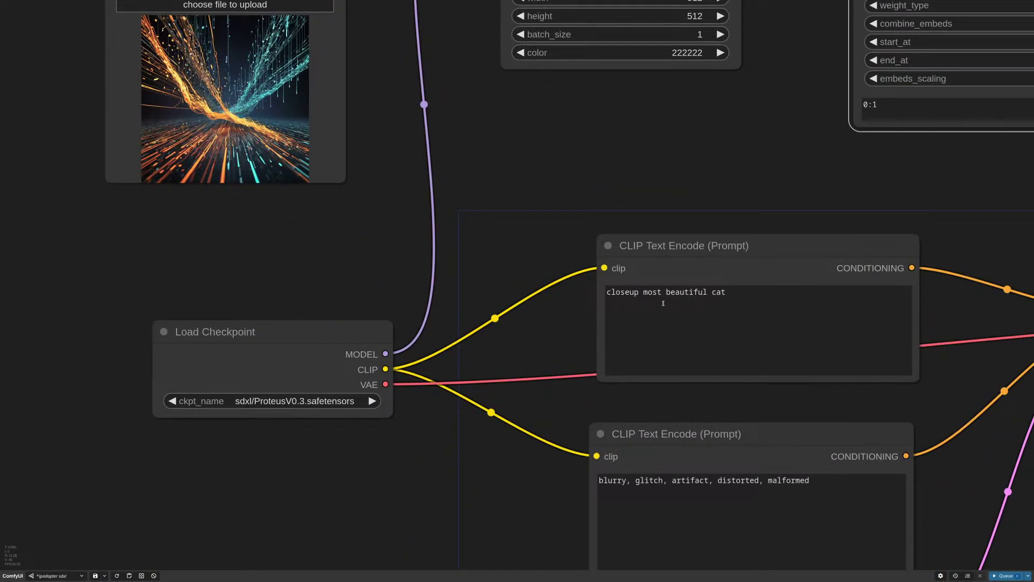
scroll(633, 187, "down", 7)
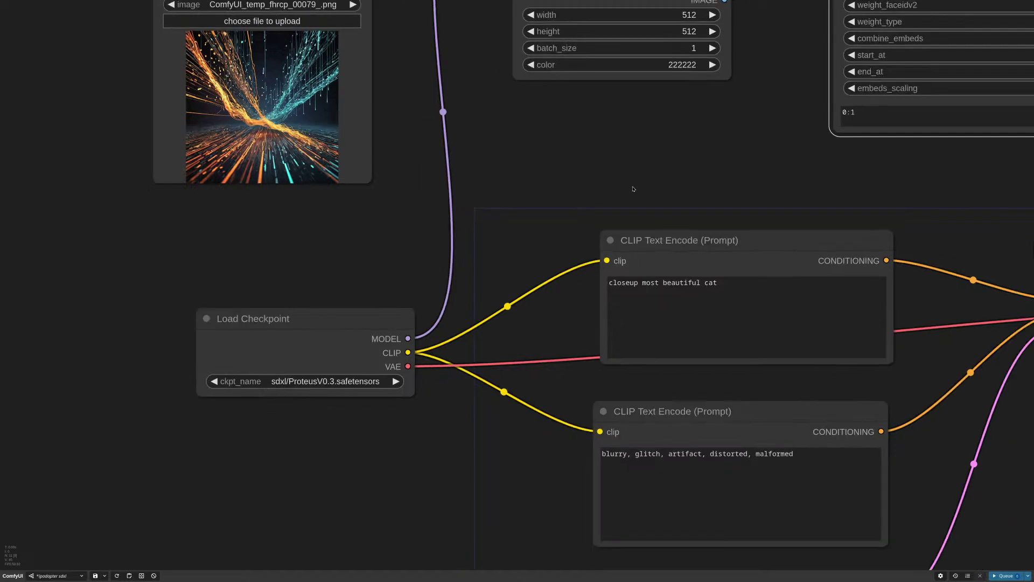
left_click_drag(718, 171, 642, 228)
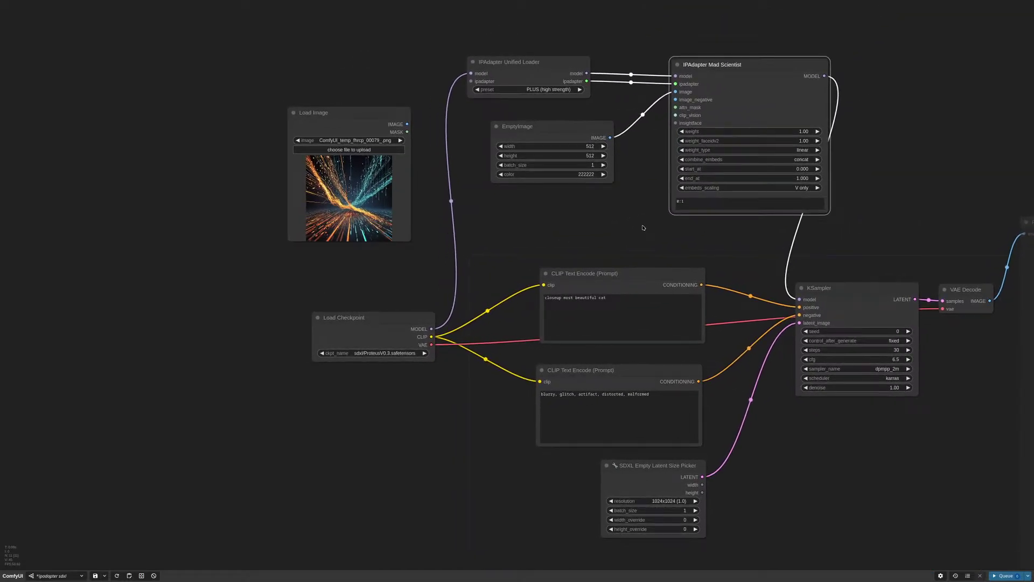
scroll(597, 217, "down", 8)
scroll(598, 215, "up", 11)
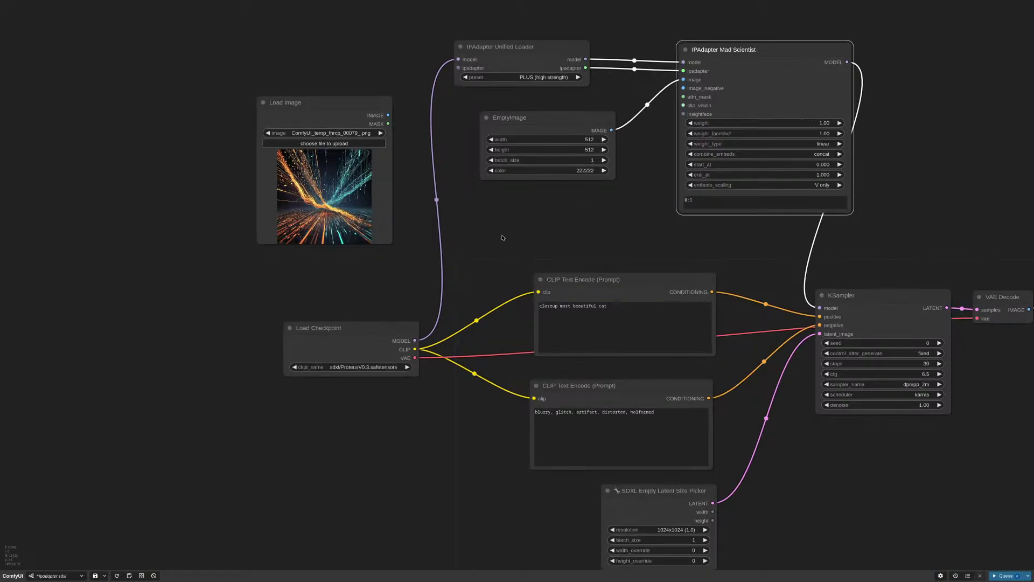
left_click_drag(553, 235, 671, 187)
left_click(725, 285)
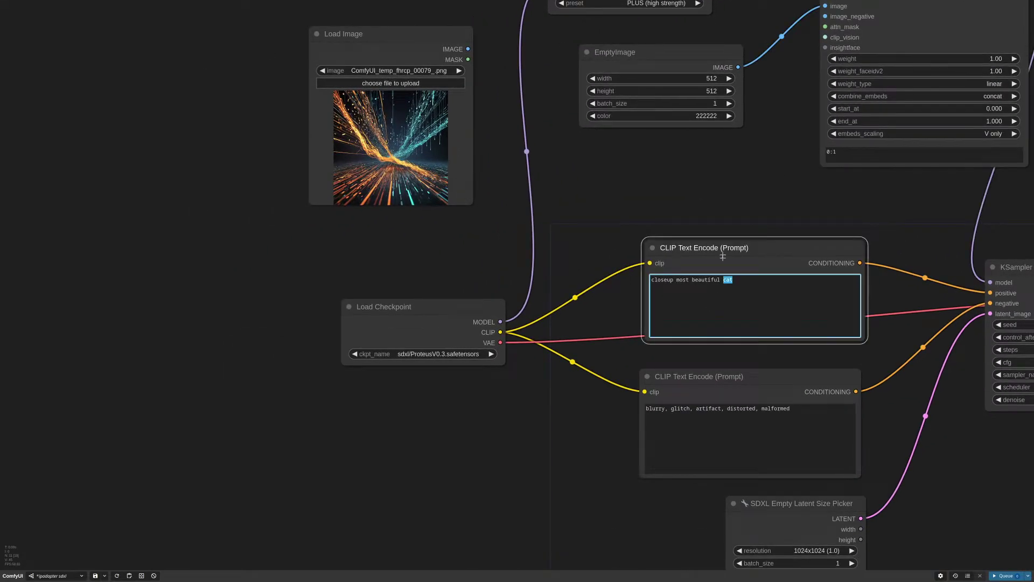
scroll(719, 182, "up", 4)
triple_click(702, 290)
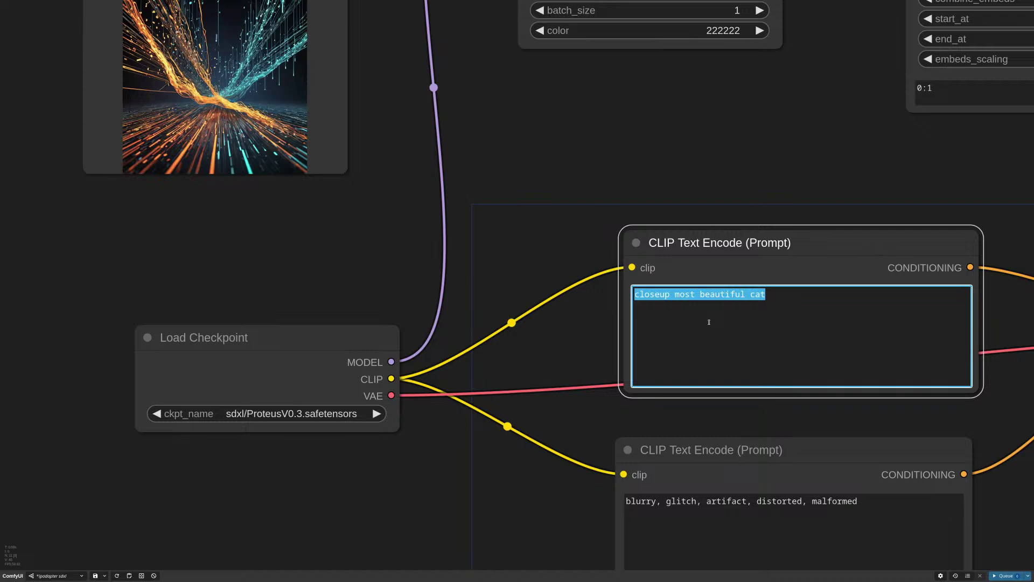
type("3d render ")
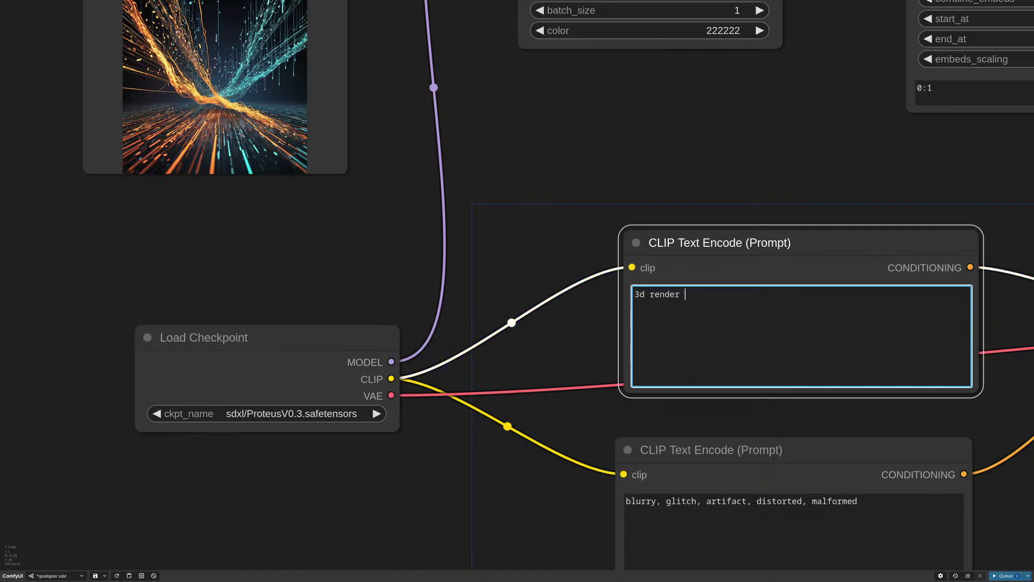
type("of an empty room, highly detailed, 4k")
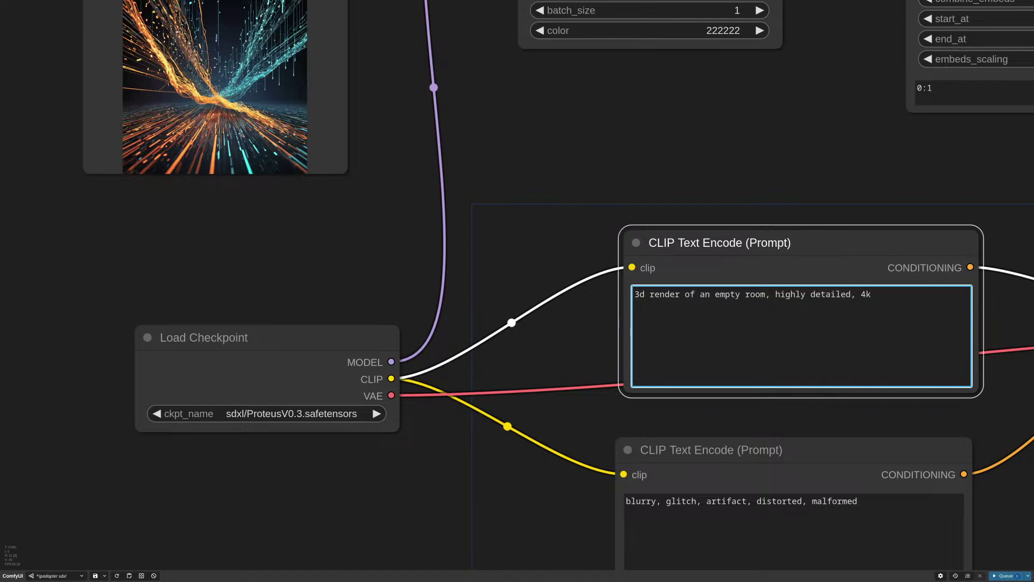
Unmute the final Preview Image node and generate the image with layer weight 0:1
scroll(567, 179, "down", 10)
scroll(557, 187, "down", 4)
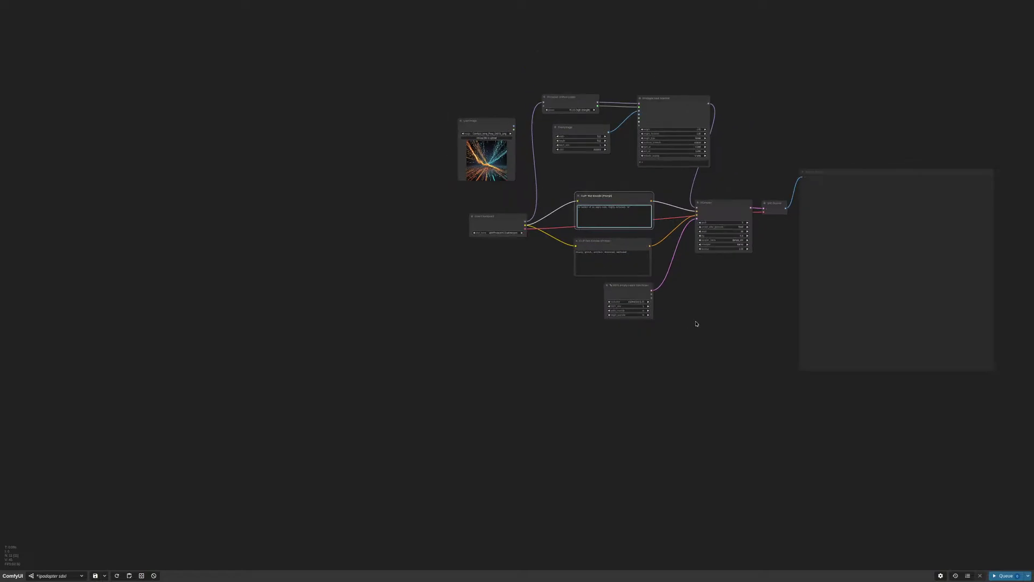
left_click(874, 180)
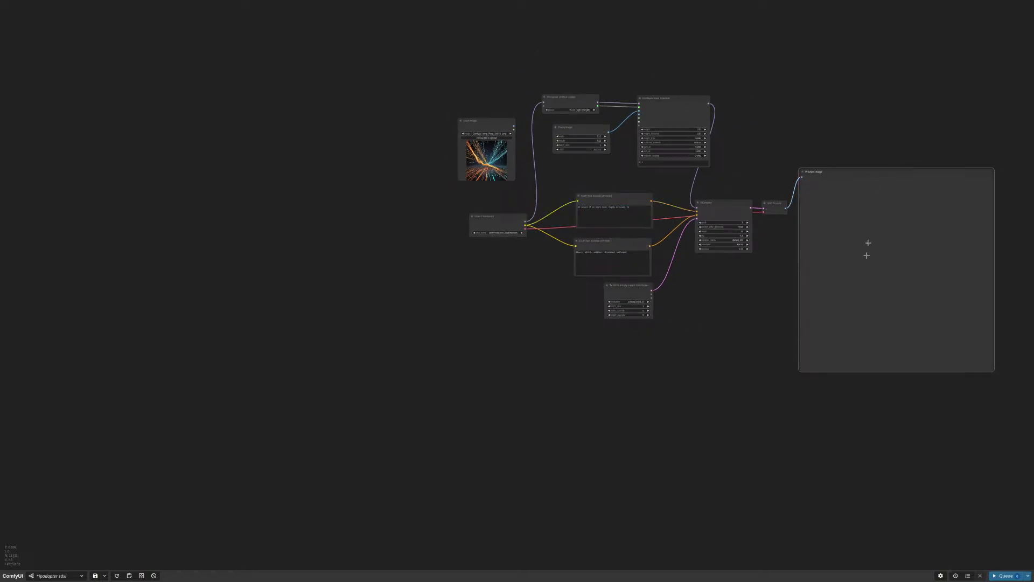
left_click(1004, 575)
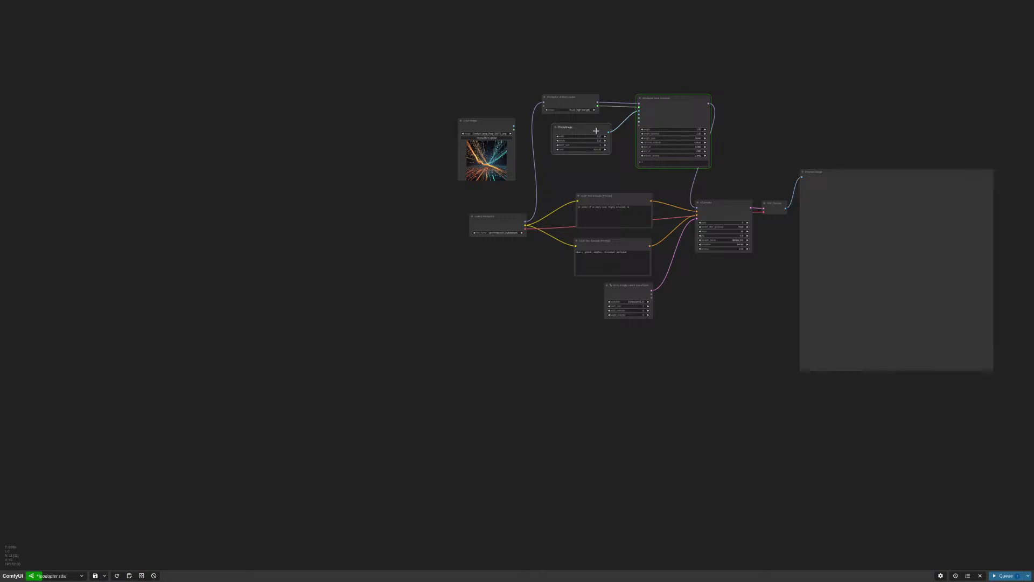
Move the IPAdapter nodes and EmptyImage closer to the prompts and bring the large Preview Image node nearer the KSampler
left_click_drag(586, 102, 600, 119)
left_click_drag(668, 108, 667, 130)
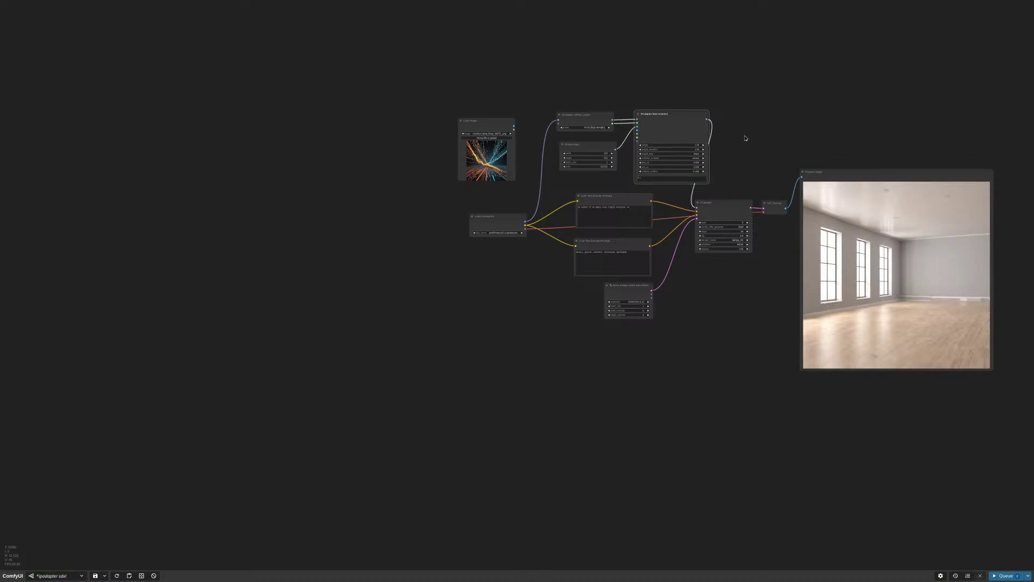
left_click_drag(868, 175, 833, 119)
Change the layer_weights of IPAdapter Mad Scientist to 1:1
scroll(757, 255, "up", 8)
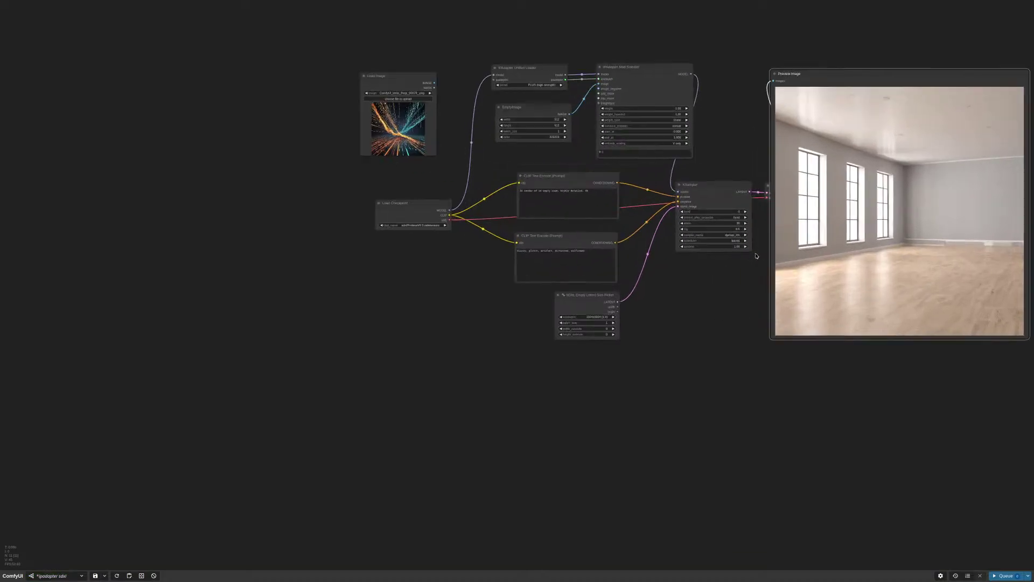
scroll(757, 255, "down", 8)
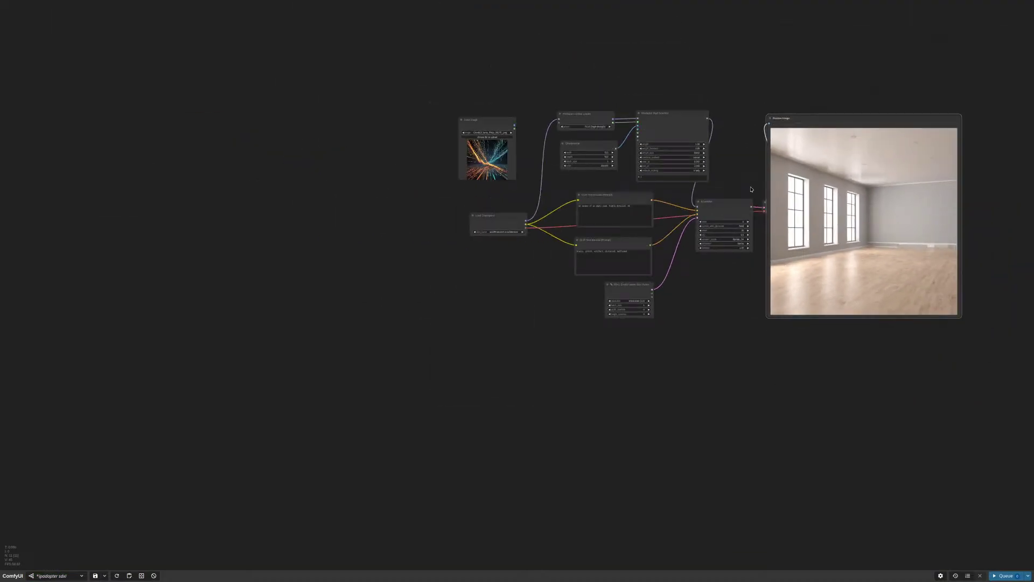
scroll(647, 178, "up", 10)
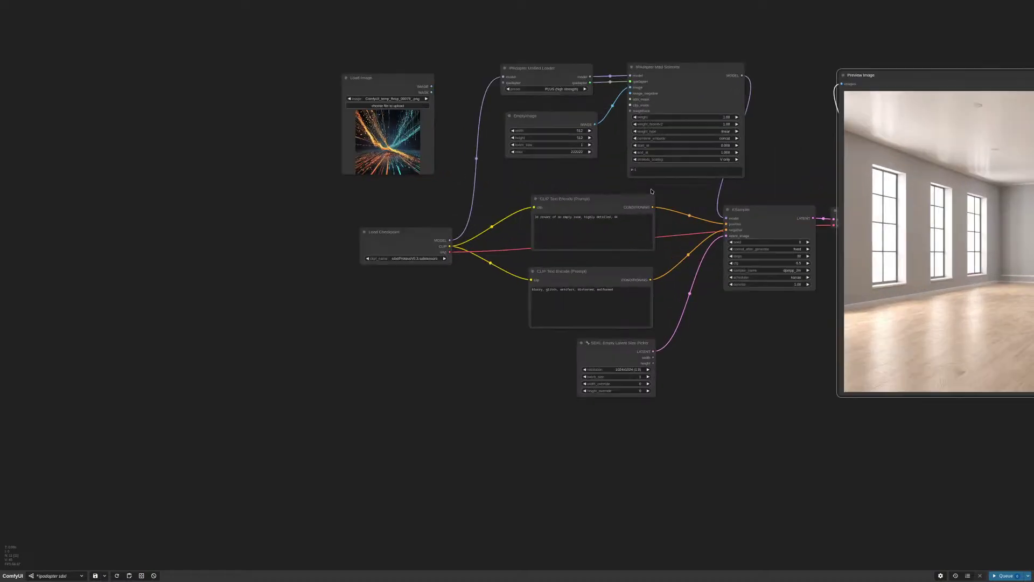
left_click(647, 161)
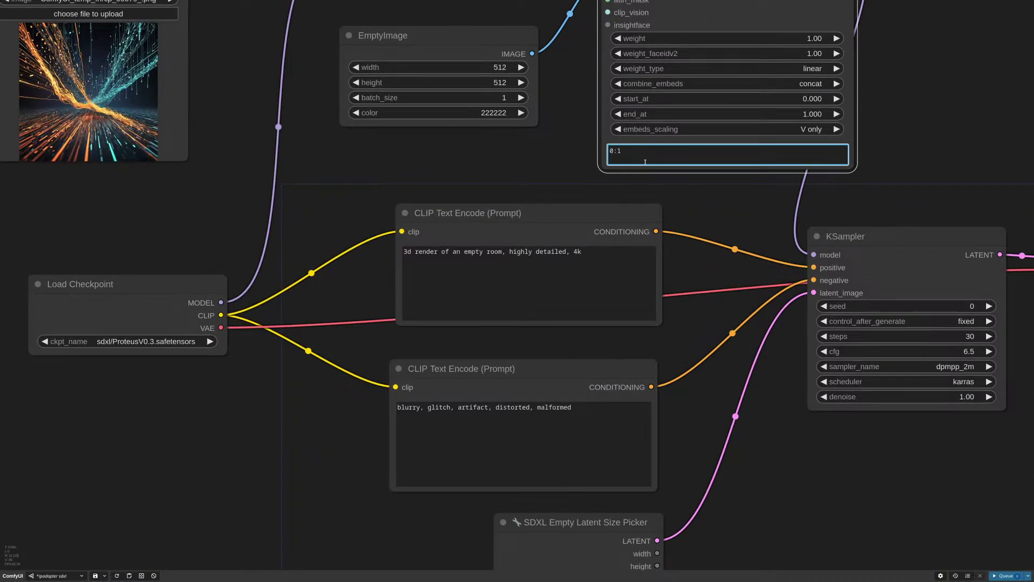
key("Home")
key("Delete")
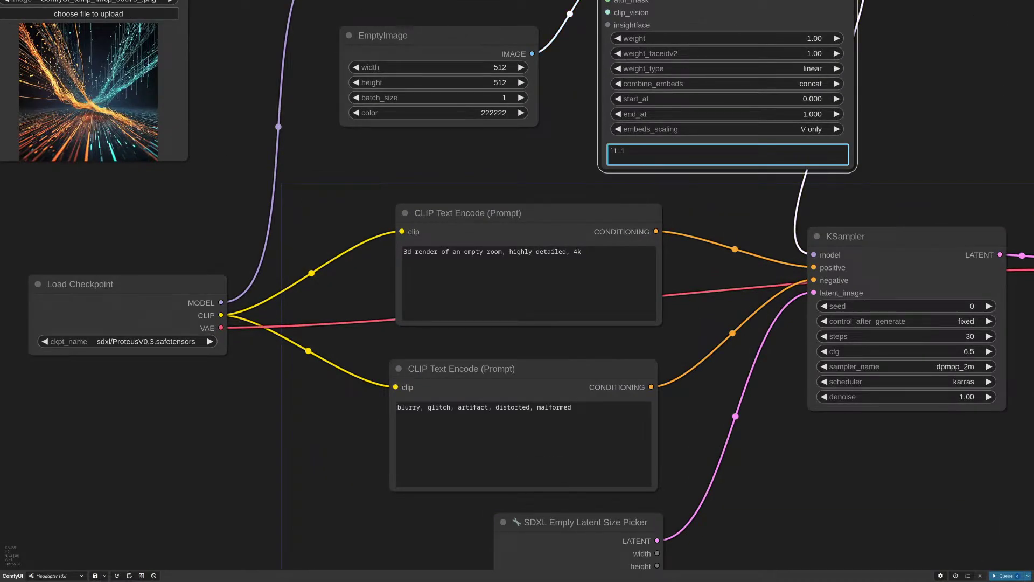
type("1")
Generate the empty room image with layer weight 1:1 and inspect it in the preview
scroll(691, 201, "down", 10)
scroll(923, 434, "down", 2)
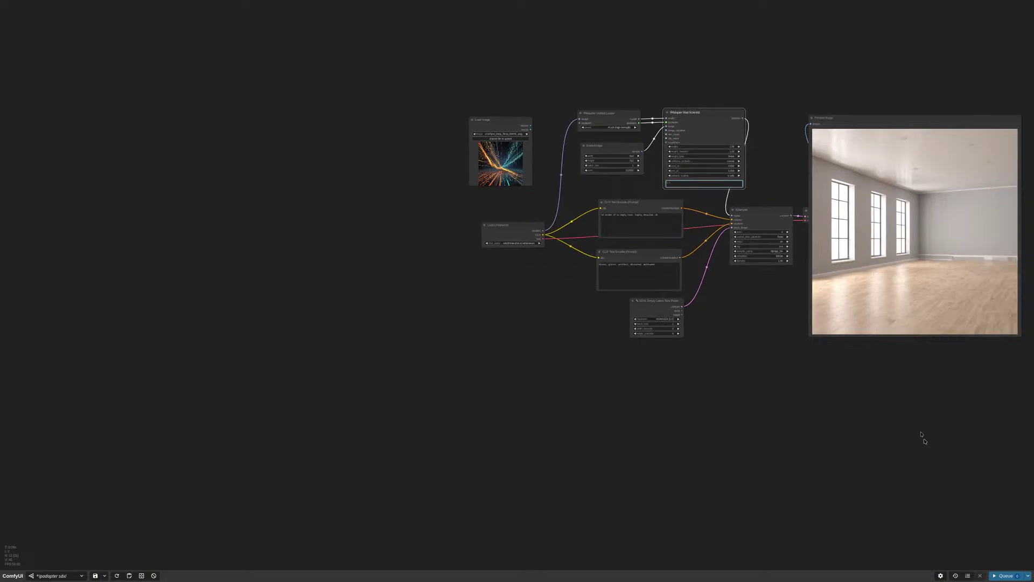
key("ctrl+Return")
left_click_drag(944, 354, 852, 368)
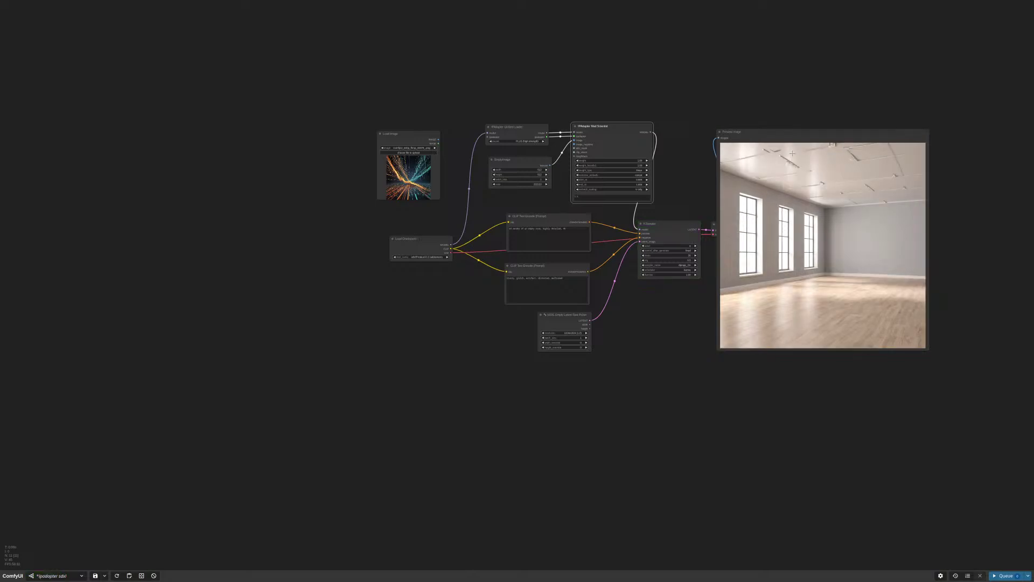
scroll(567, 200, "up", 9)
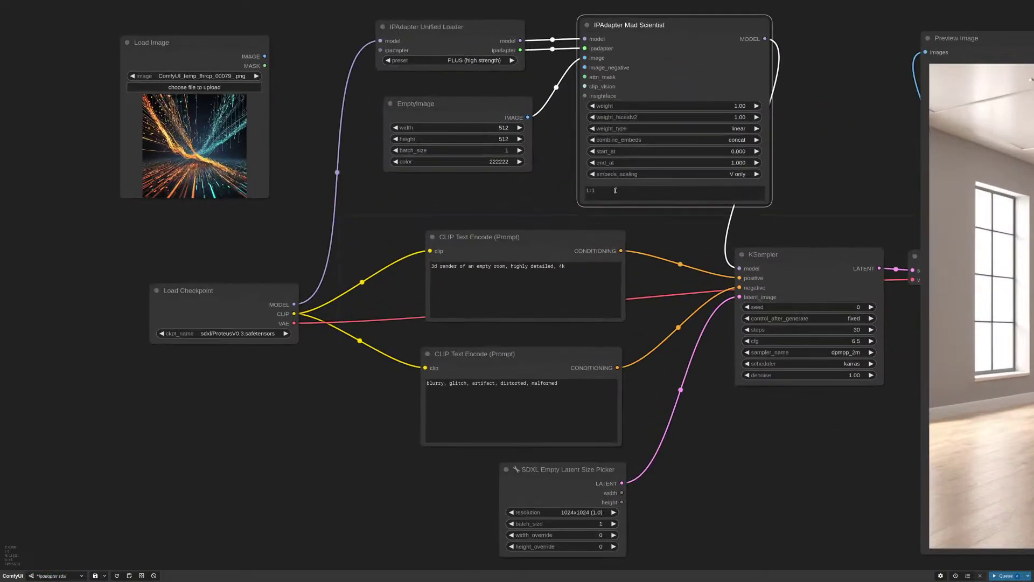
Set the layer_weights of IPAdapter Mad Scientist to 2:1 and generate the empty room image
left_click(587, 196)
scroll(657, 324, "down", 13)
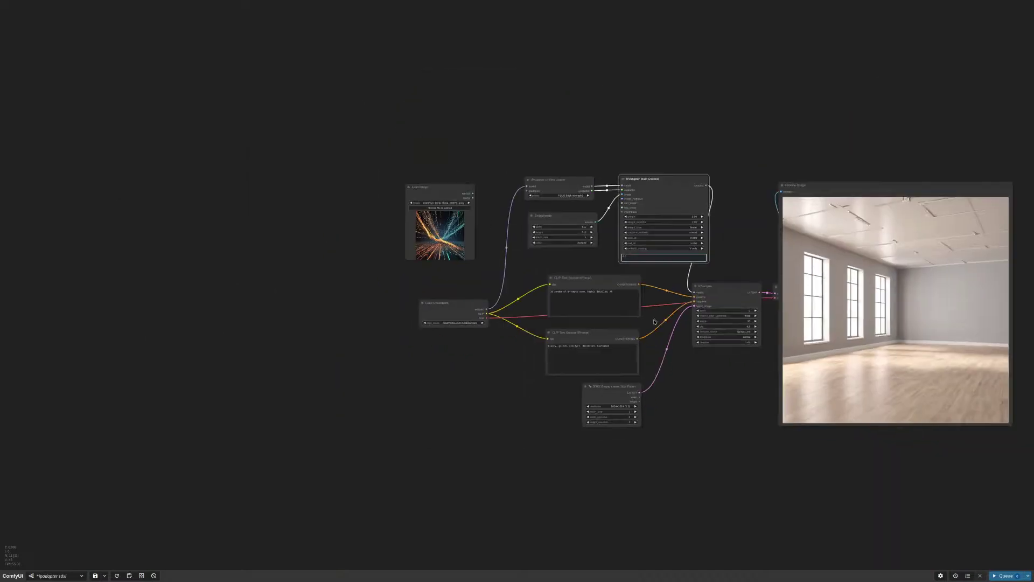
left_click(1010, 575)
scroll(819, 407, "up", 8)
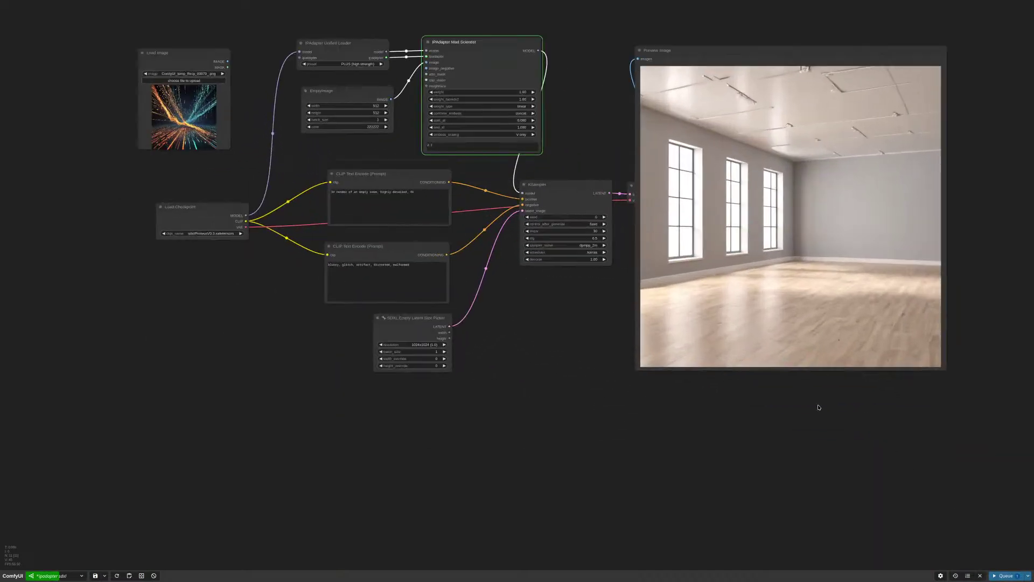
left_click_drag(807, 412, 809, 442)
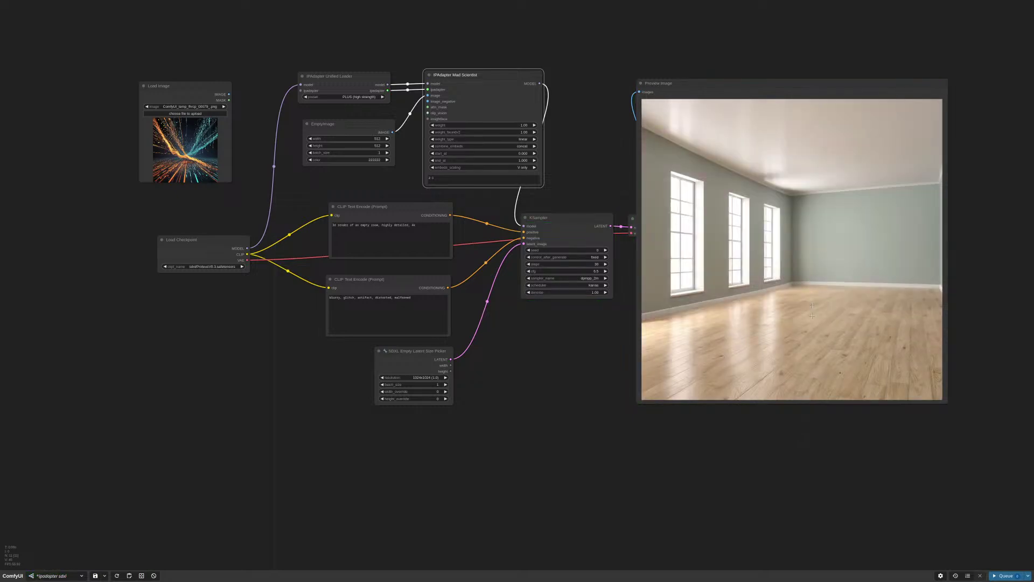
scroll(773, 69, "up", 3)
scroll(765, 60, "down", 1)
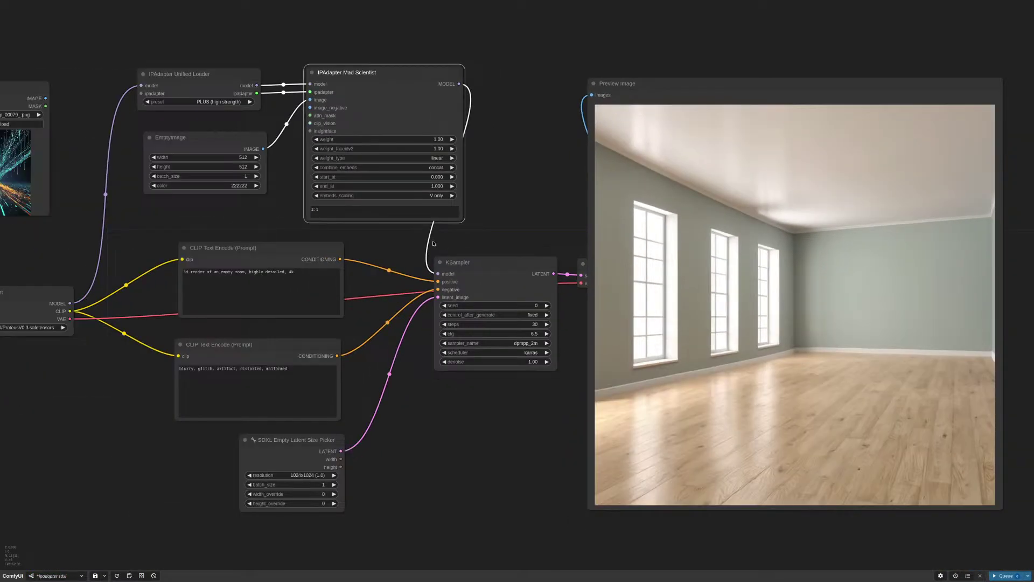
Examine the layer weight entry of IPAdapter Mad Scientist alongside the room render it produced
left_click_drag(278, 202, 431, 244)
scroll(431, 243, "up", 8)
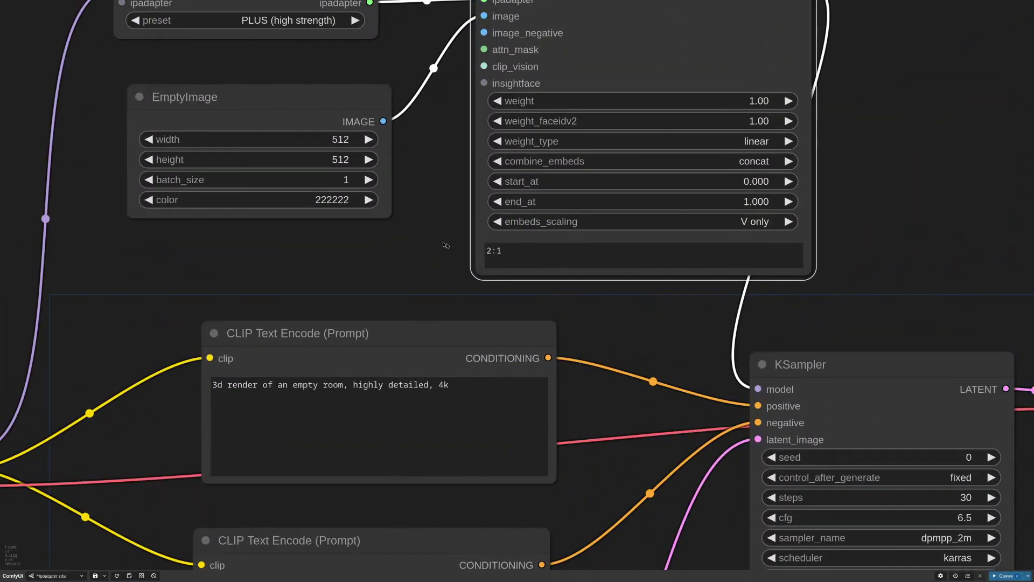
double_click(489, 251)
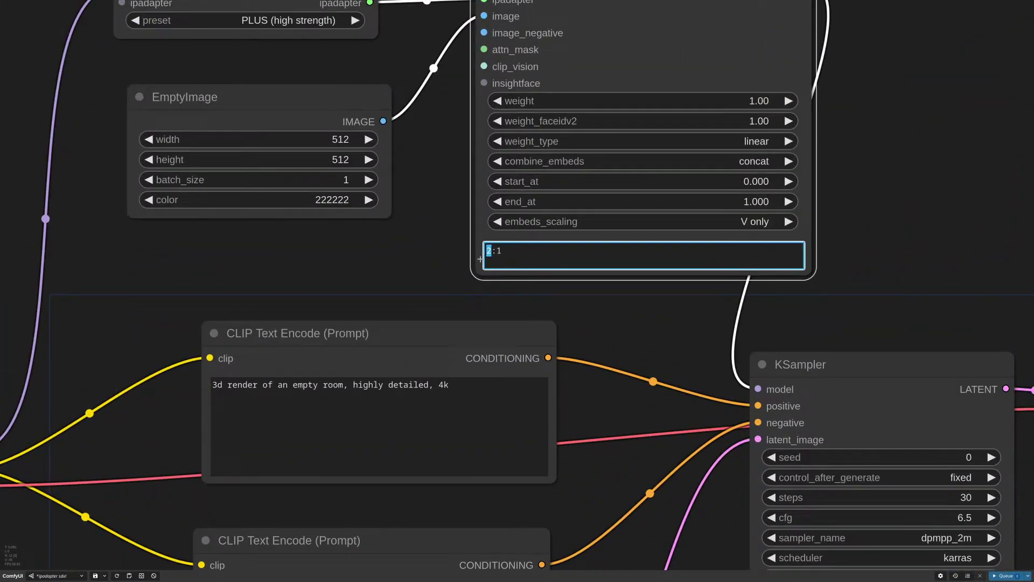
scroll(458, 261, "down", 7)
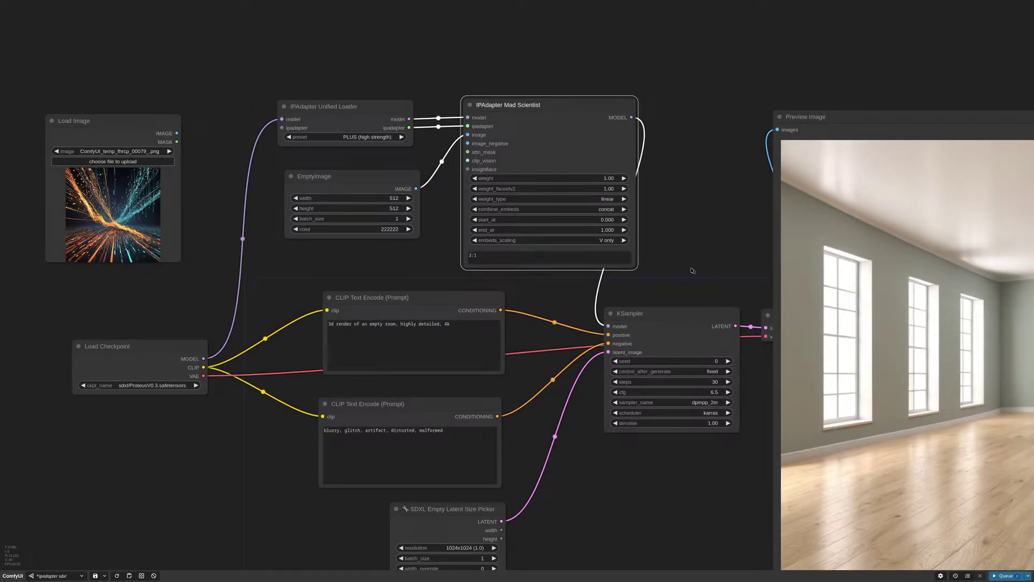
left_click_drag(693, 271, 614, 210)
scroll(614, 210, "down", 4)
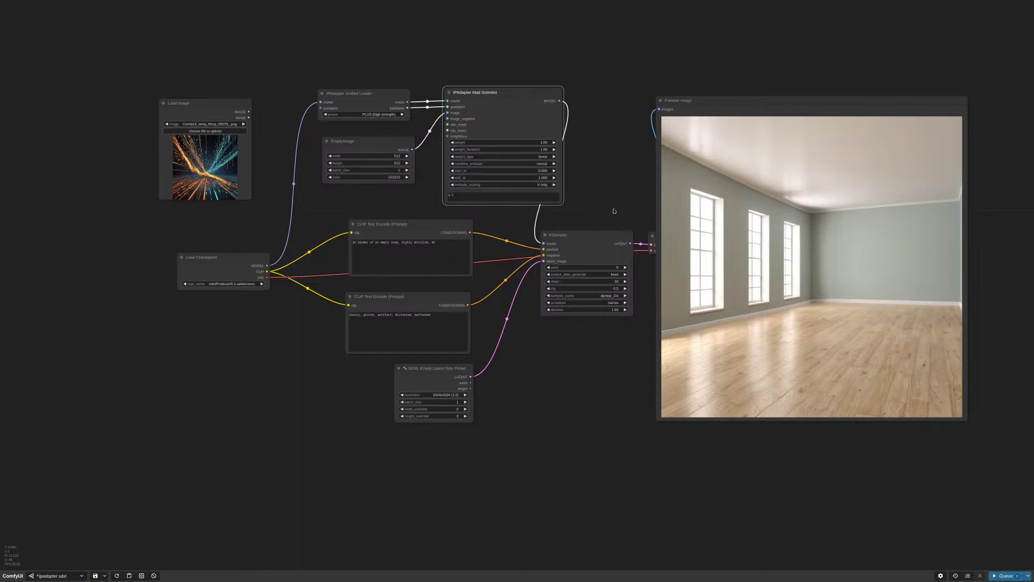
scroll(614, 210, "up", 2)
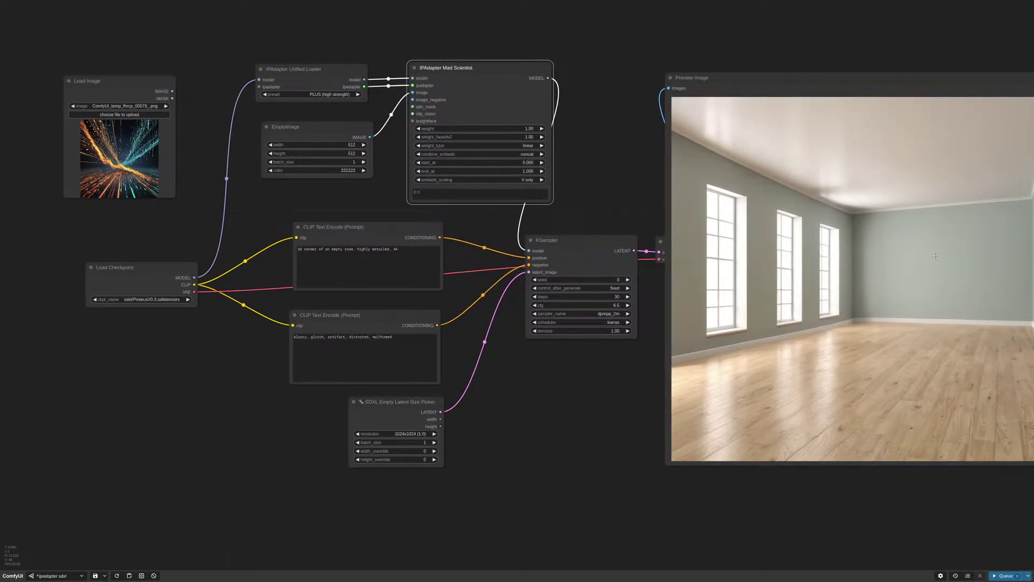
Shift the IPAdapter Mad Scientist node slightly away from the EmptyImage node towards the preview
left_click_drag(500, 71, 525, 76)
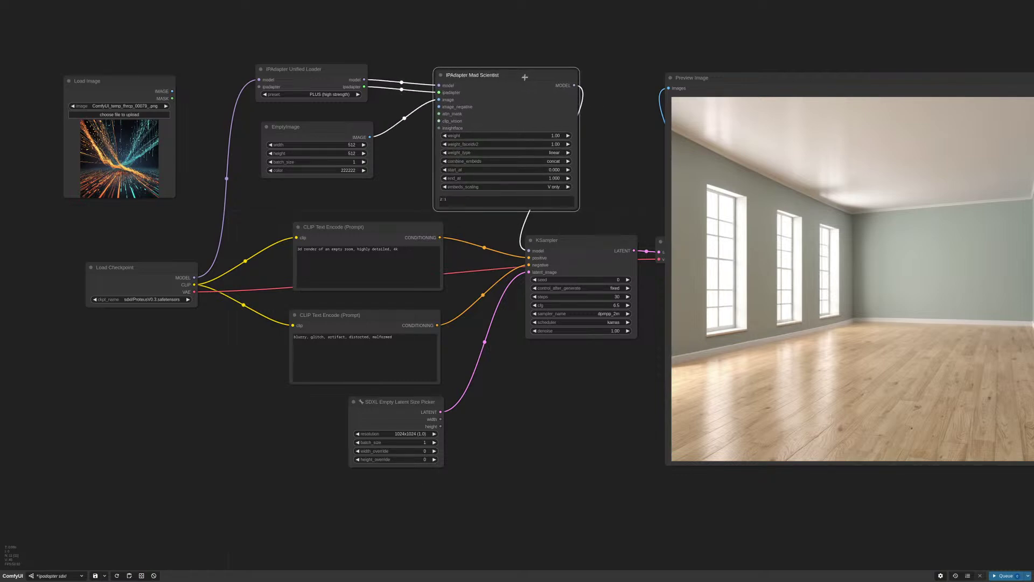
scroll(421, 193, "up", 2)
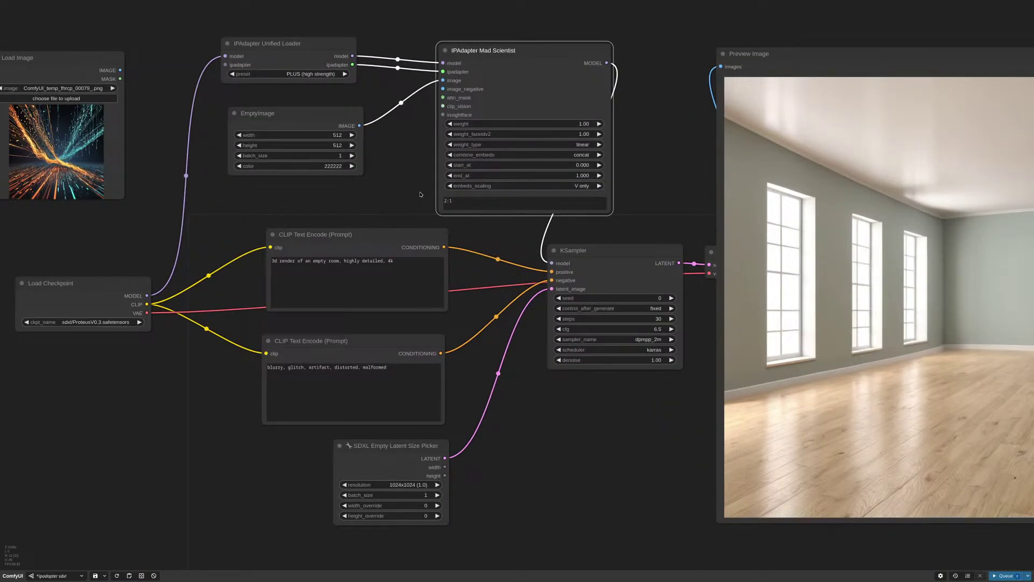
scroll(423, 194, "up", 1)
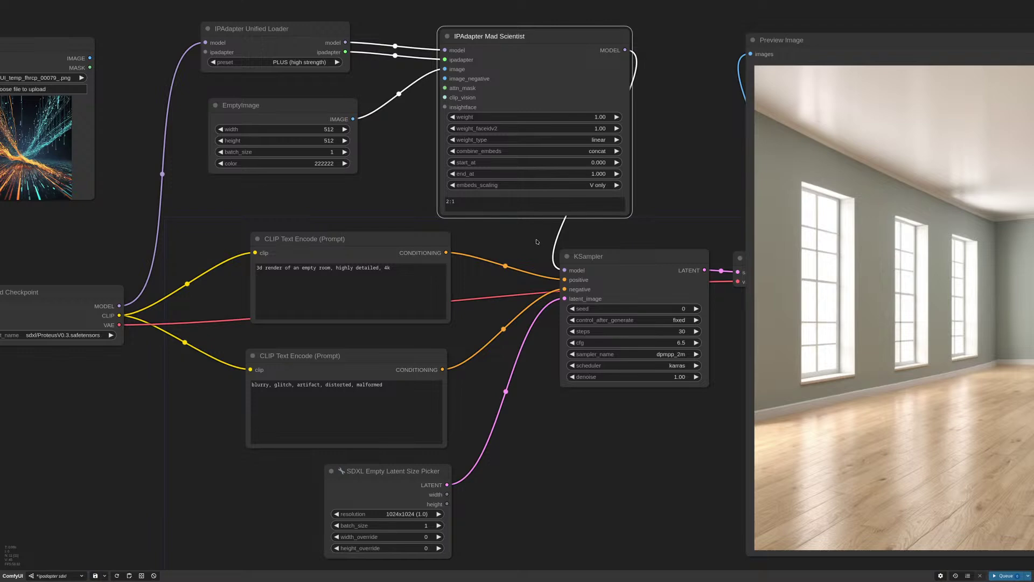
scroll(536, 237, "down", 2)
scroll(421, 210, "up", 2)
scroll(420, 211, "down", 1)
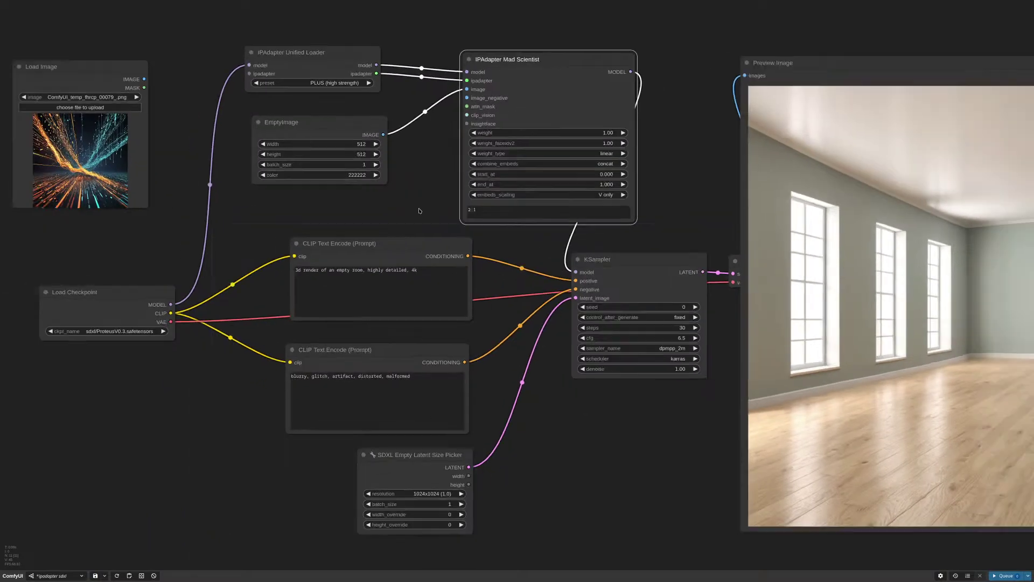
scroll(419, 211, "down", 2)
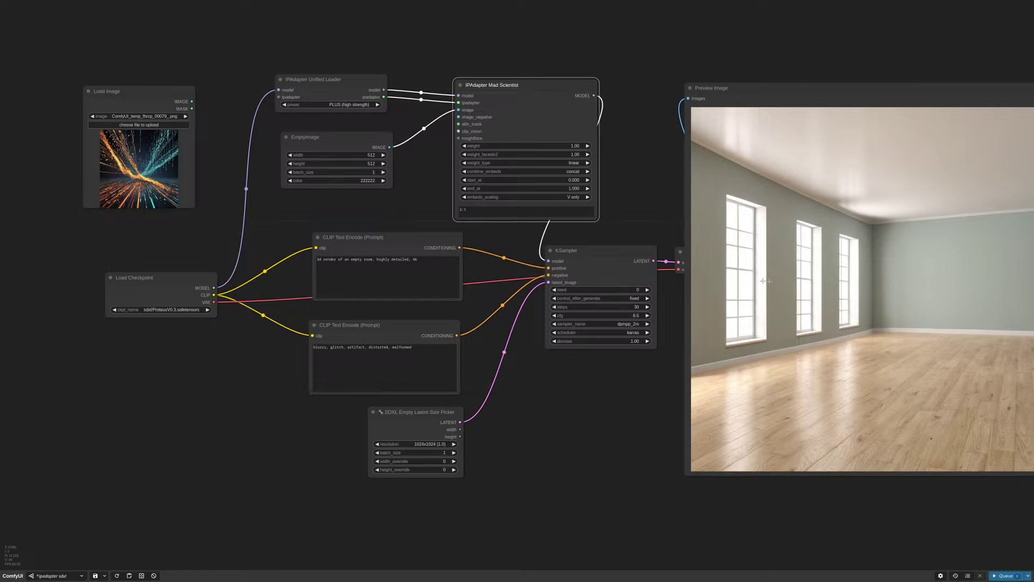
Change the layer_weights of IPAdapter Mad Scientist to 2:2
scroll(439, 195, "up", 5)
left_click(485, 211)
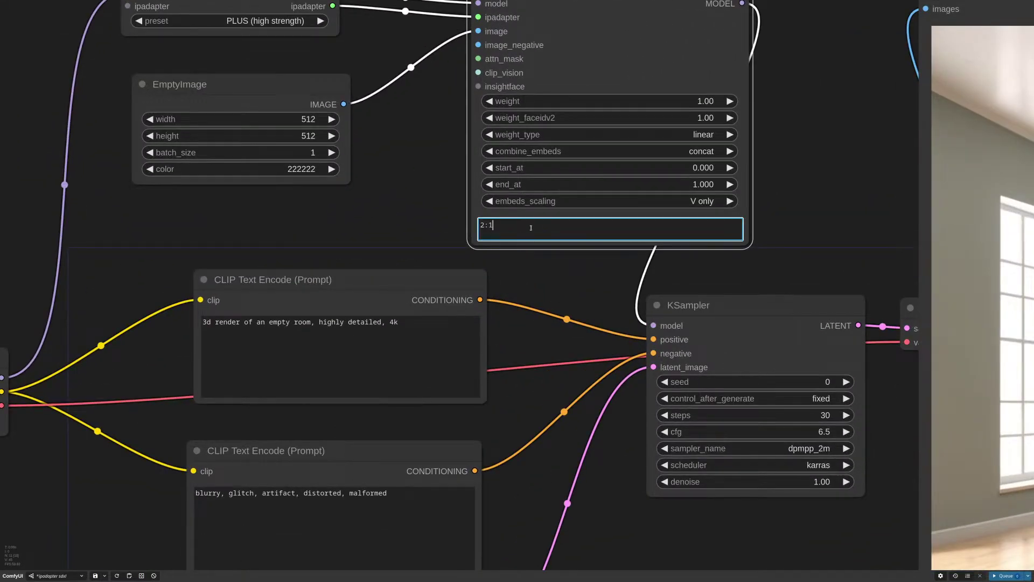
key("BackSpace")
type("2")
scroll(564, 277, "down", 5)
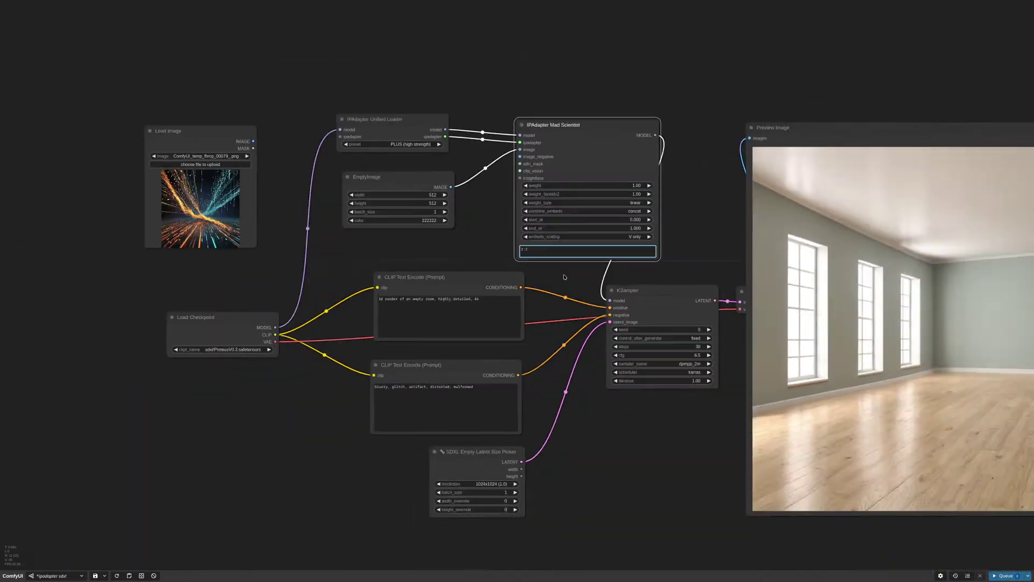
Generate the empty room image with layer weight 2:2 and inspect it in the preview
scroll(564, 277, "down", 4)
scroll(619, 427, "down", 2)
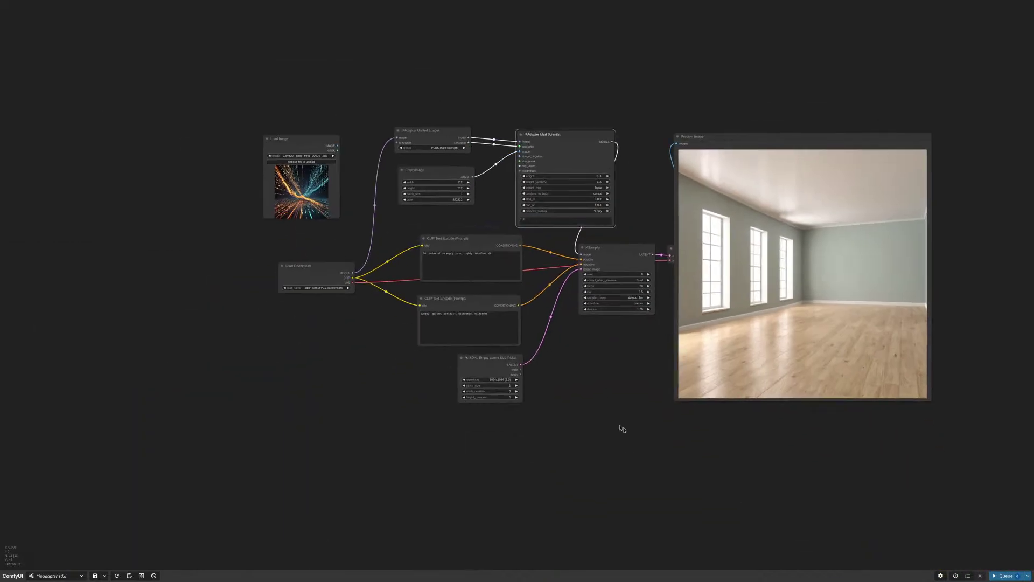
left_click(1006, 576)
scroll(895, 273, "up", 3)
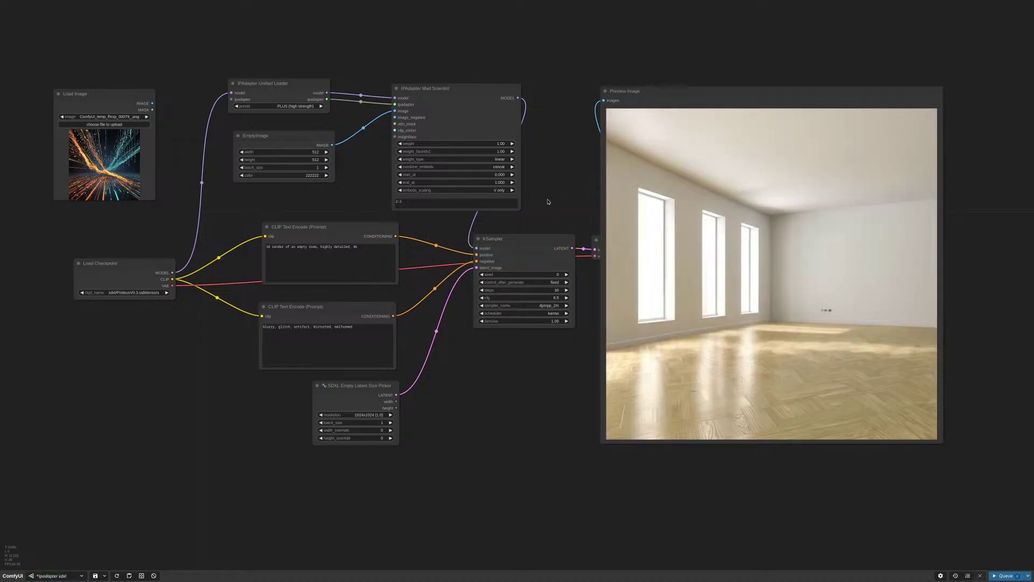
left_click_drag(556, 199, 653, 208)
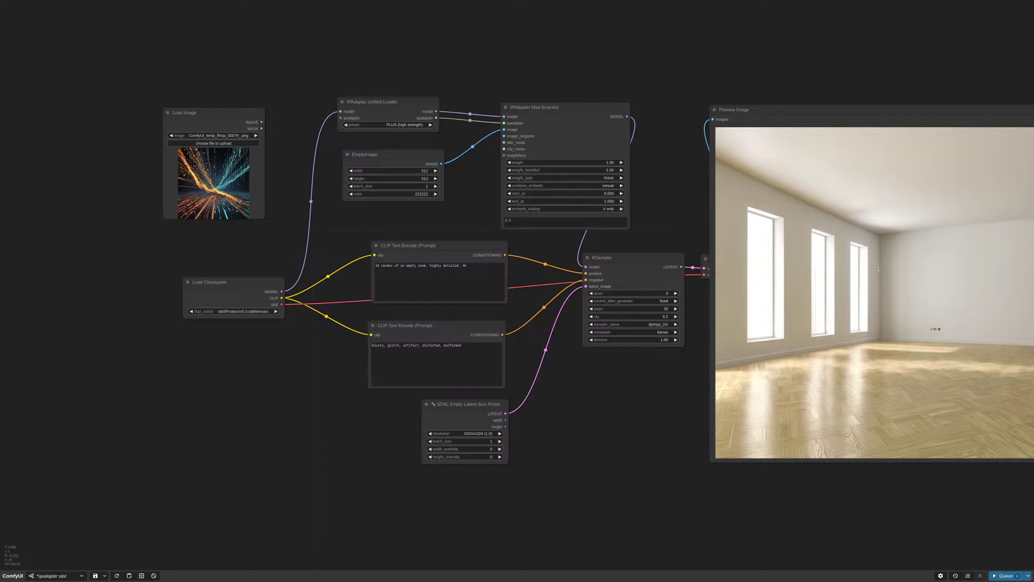
scroll(677, 219, "up", 2)
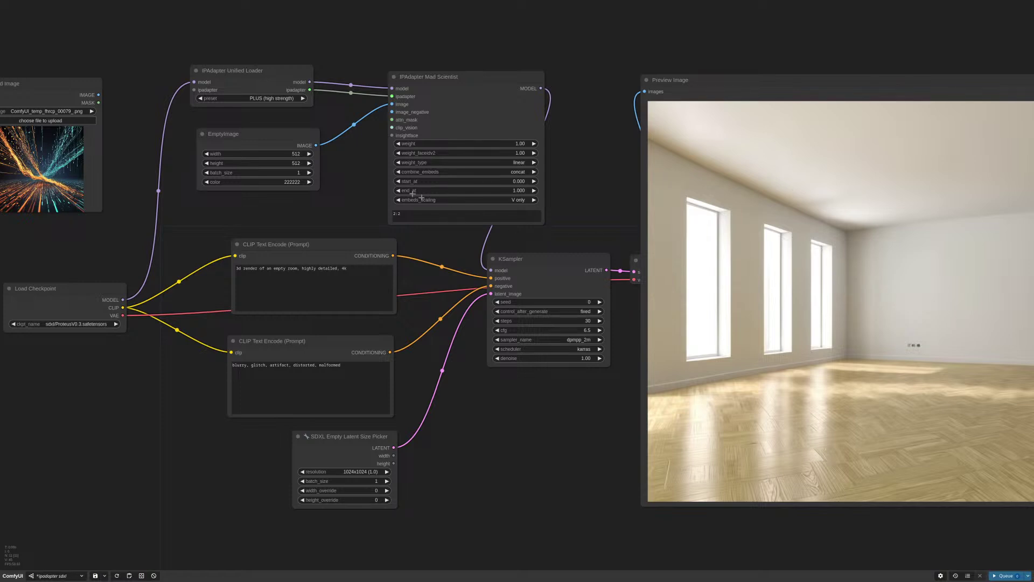
Replace the layer_weights of IPAdapter Mad Scientist with 3:1
scroll(415, 199, "up", 3)
left_click(437, 226)
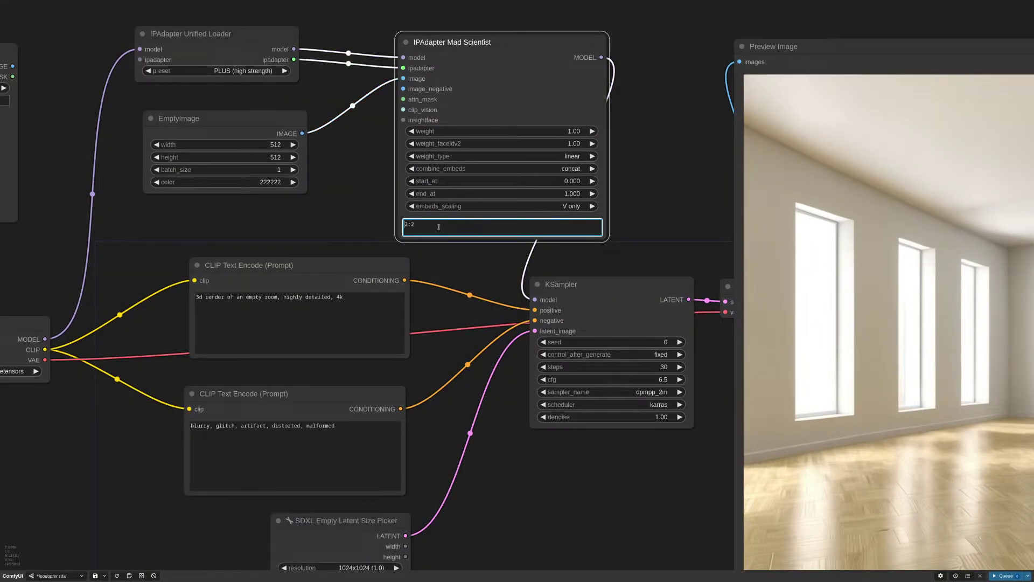
key("BackSpace")
type("3:1")
scroll(665, 257, "down", 5)
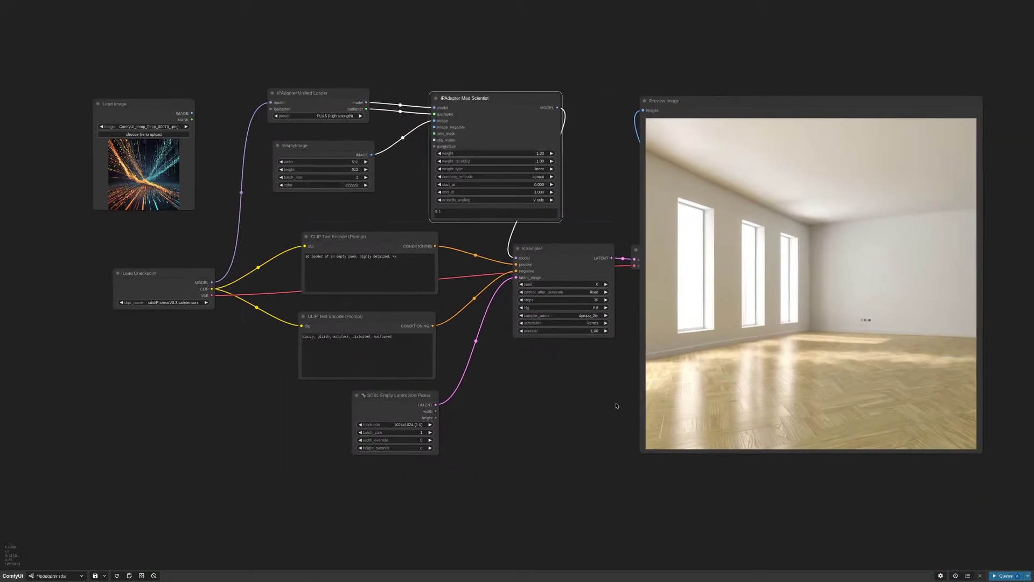
Generate the empty room image with layer weight 3:1 and inspect the walls and floor in the preview
left_click(616, 405)
key("ctrl+Return")
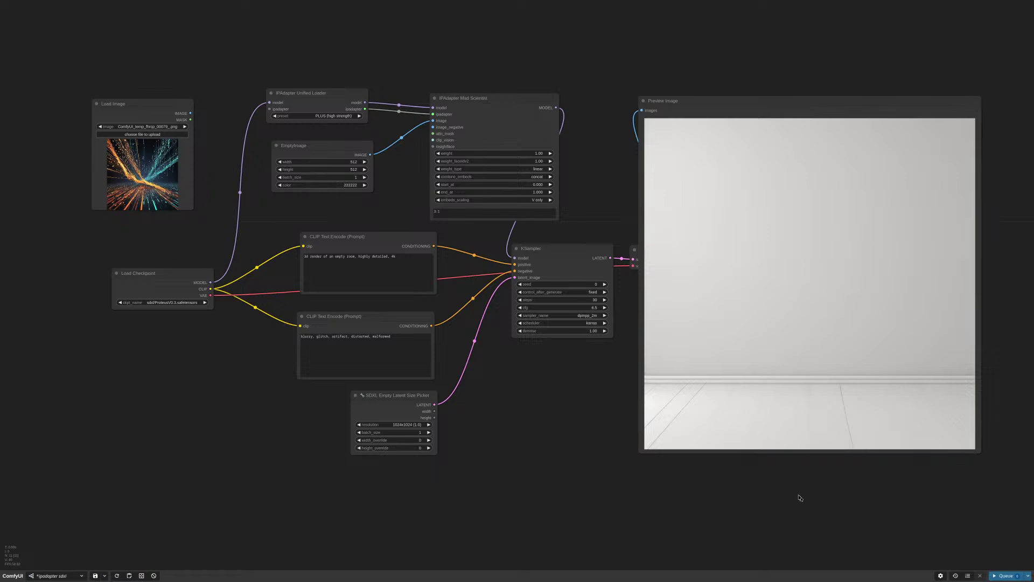
scroll(799, 496, "down", 3)
scroll(820, 401, "up", 3)
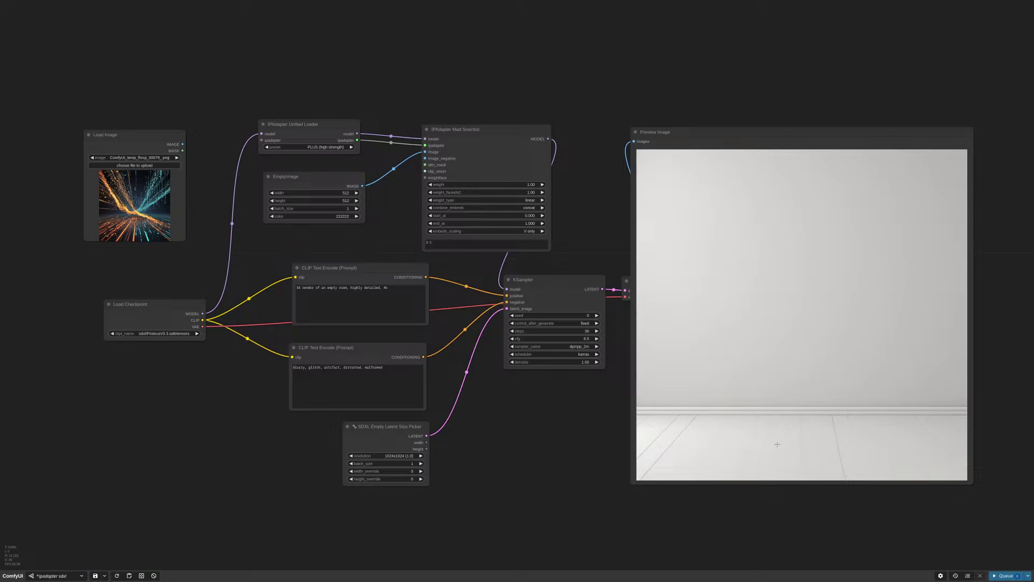
Change the layer index in the layer_weights of IPAdapter Mad Scientist to 6, keeping the weight of 1
scroll(539, 269, "left", 4)
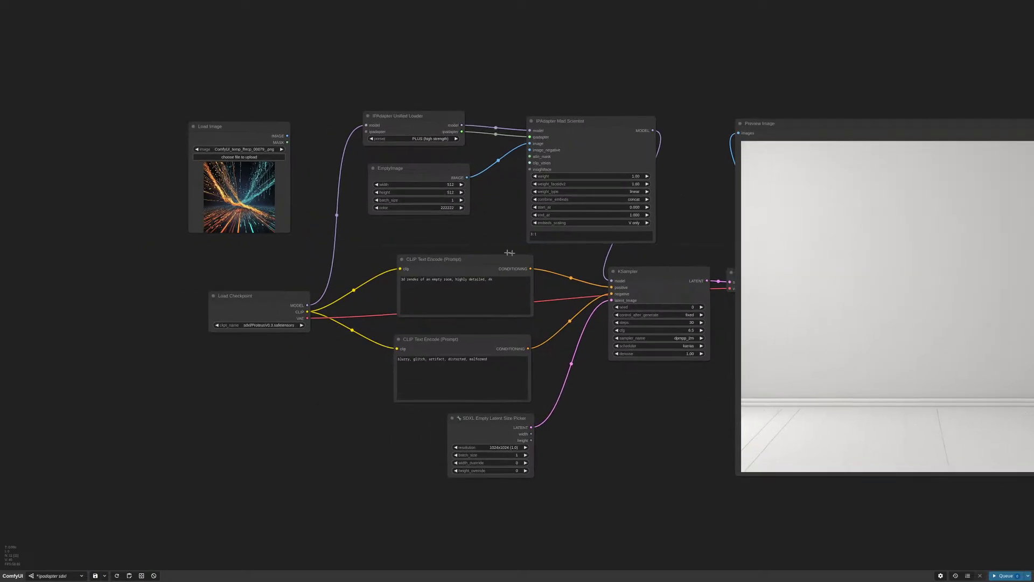
scroll(501, 244, "up", 3)
double_click(552, 241)
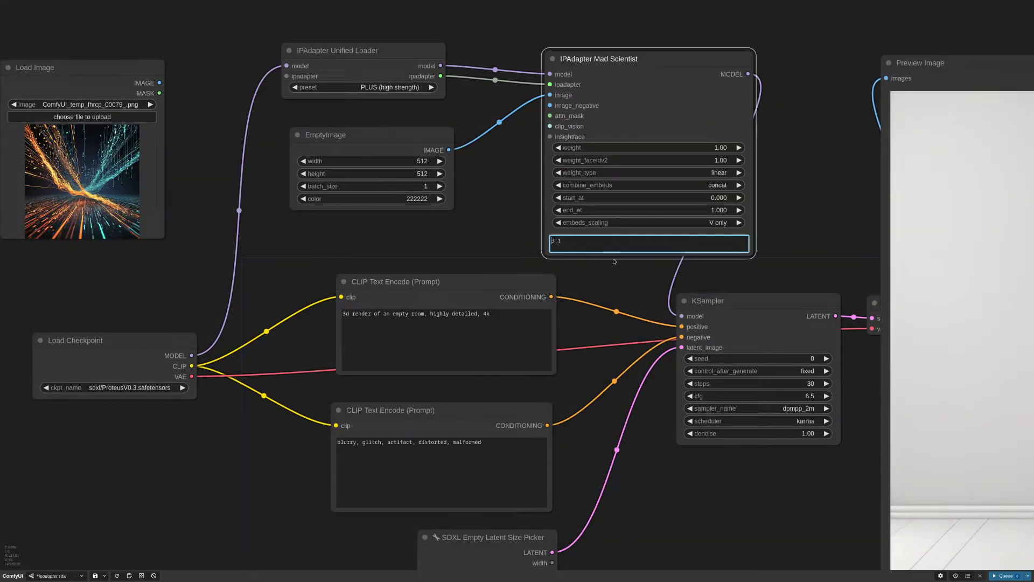
type("6")
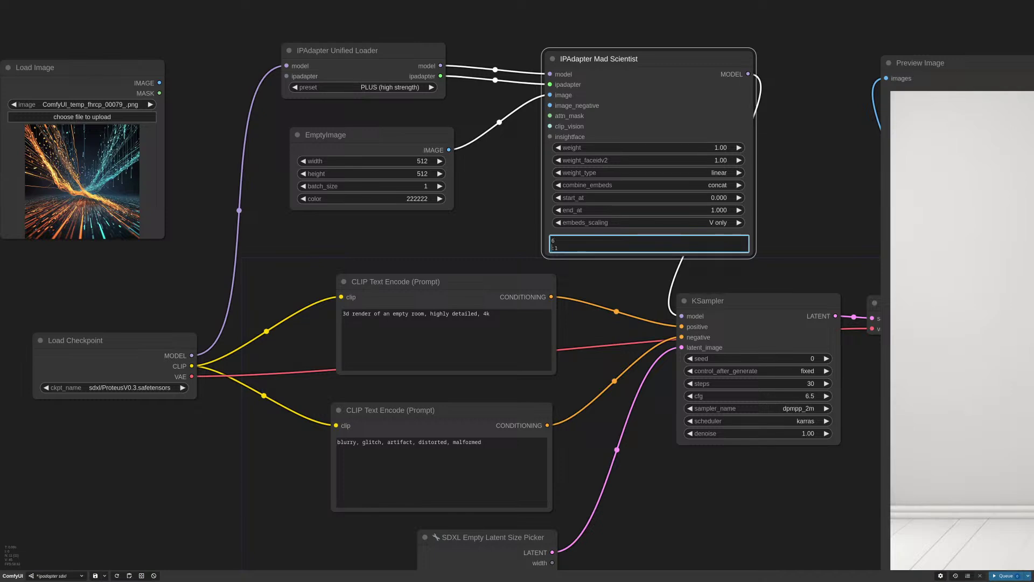
Generate the empty room image with layer weight 6:1 and inspect the resulting colors in the preview
scroll(646, 310, "down", 5)
key("ctrl+Return")
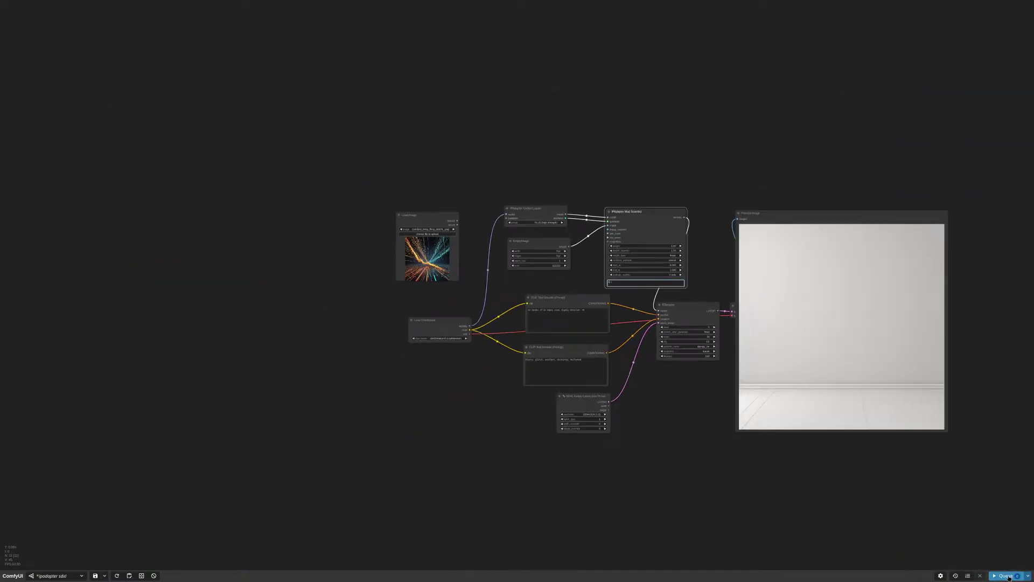
left_click_drag(875, 506, 803, 448)
scroll(851, 313, "up", 4)
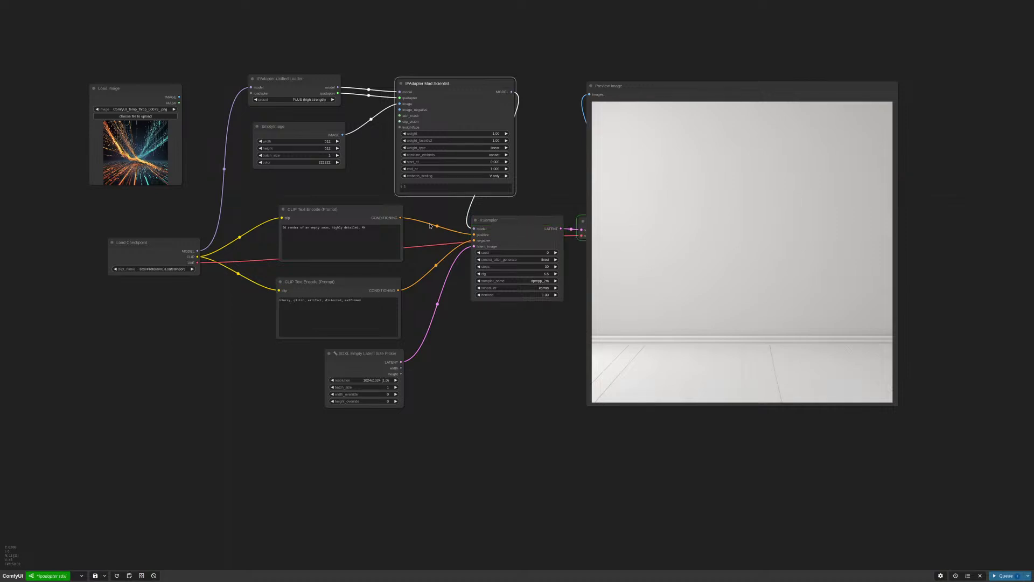
scroll(684, 290, "down", 3)
scroll(686, 290, "down", 1)
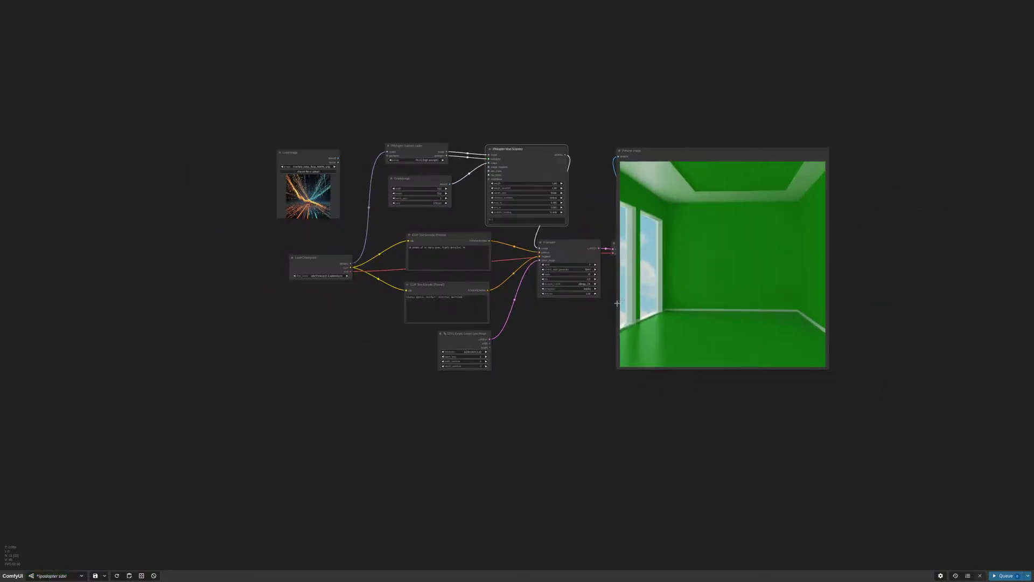
scroll(572, 342, "down", 1)
left_click_drag(570, 347, 625, 362)
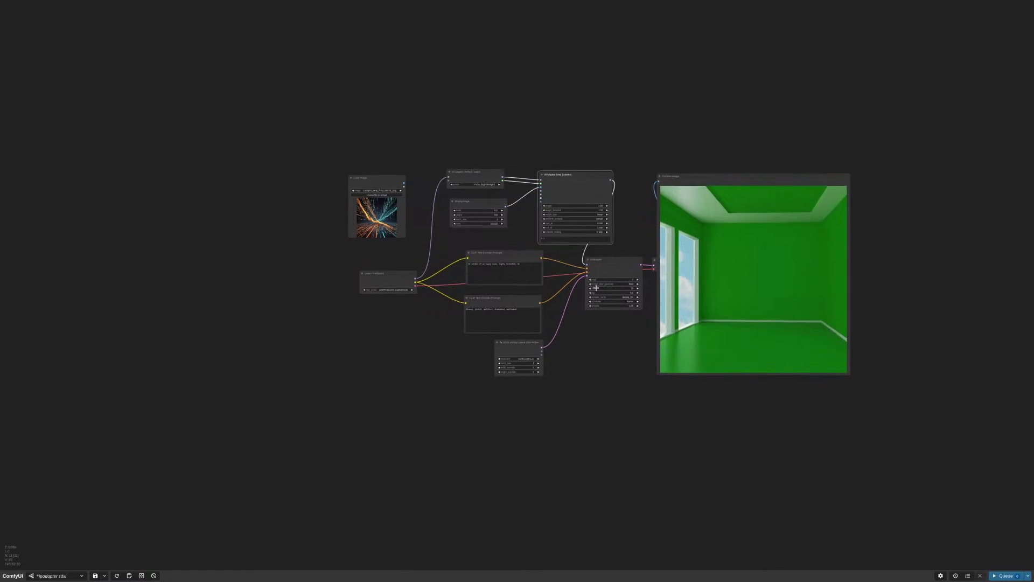
scroll(533, 245, "up", 7)
scroll(534, 245, "down", 4)
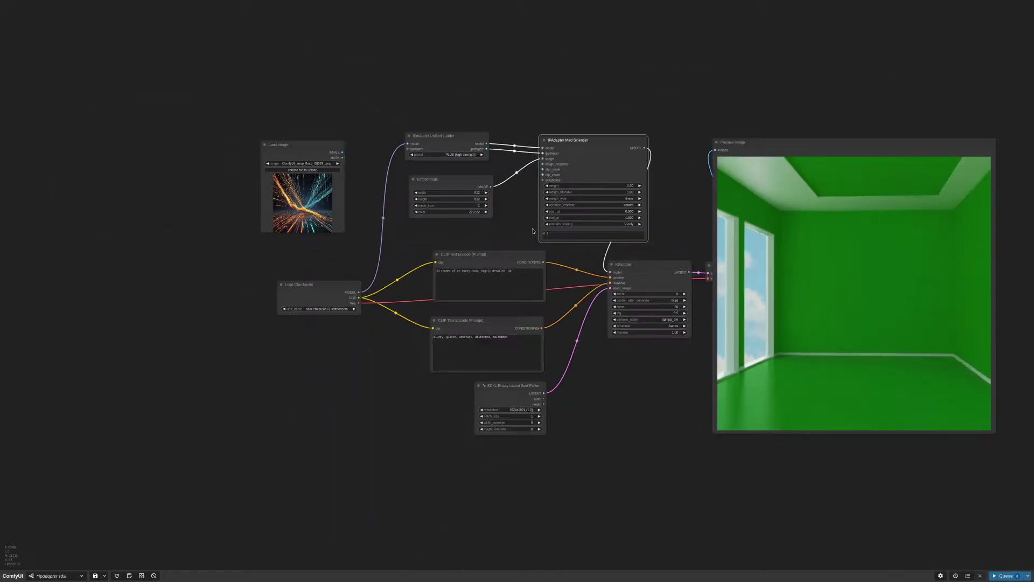
Line up the KSampler, VAE Decode and Preview Image nodes in a row beside IPAdapter Mad Scientist
left_click_drag(732, 147, 853, 149)
left_click_drag(758, 335, 830, 215)
scroll(630, 156, "down", 3)
left_click_drag(718, 146, 767, 49)
left_click_drag(757, 151, 874, 53)
Duplicate the IPAdapter Mad Scientist, KSampler, VAE Decode and Preview Image chain twice with its input connections, stacking the copies below the original
left_click_drag(626, 28, 936, 126)
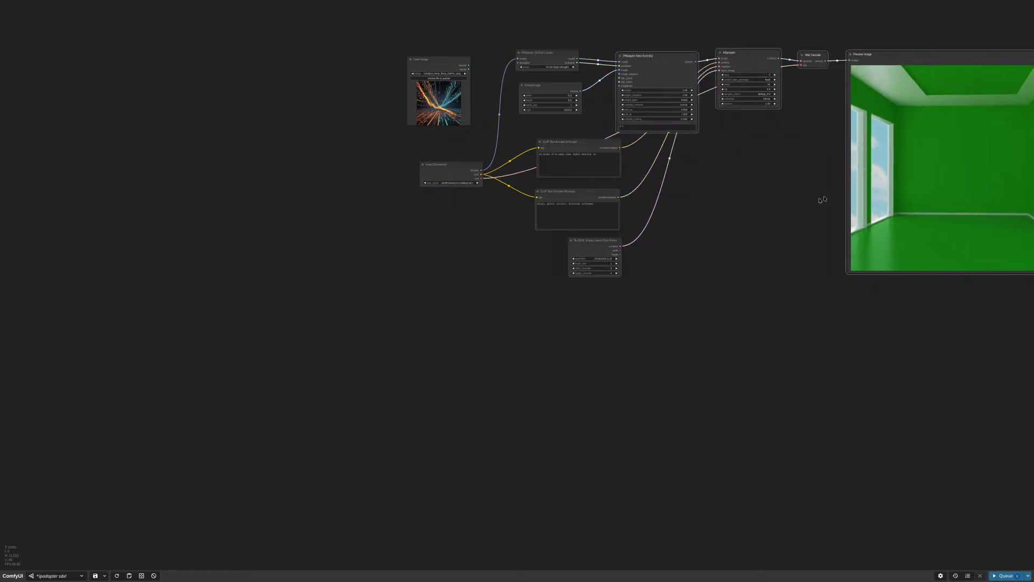
key("ctrl+c")
key("ctrl+shift+v")
left_click_drag(675, 325, 658, 312)
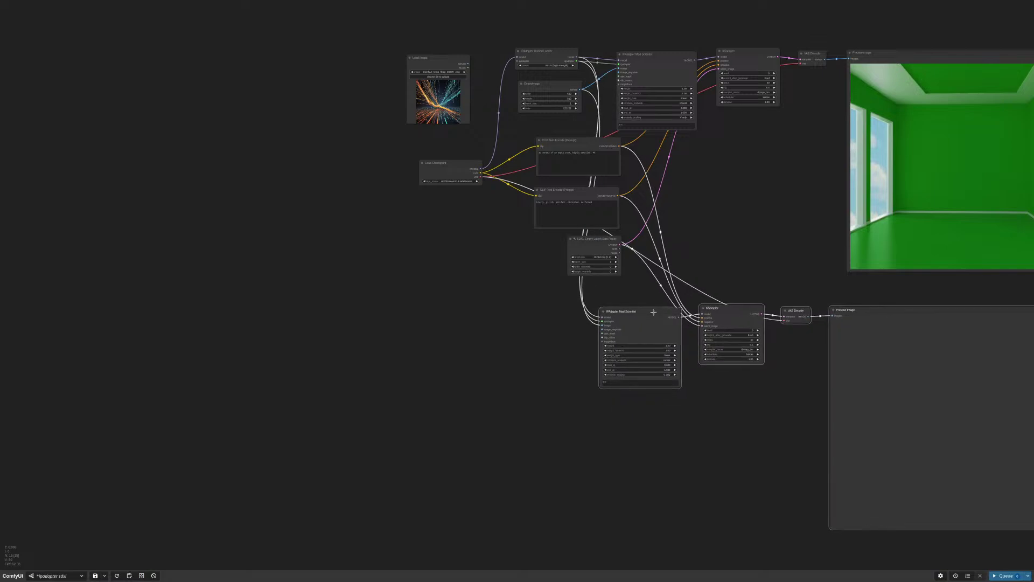
left_click_drag(714, 447, 652, 285)
key("ctrl+shift+v")
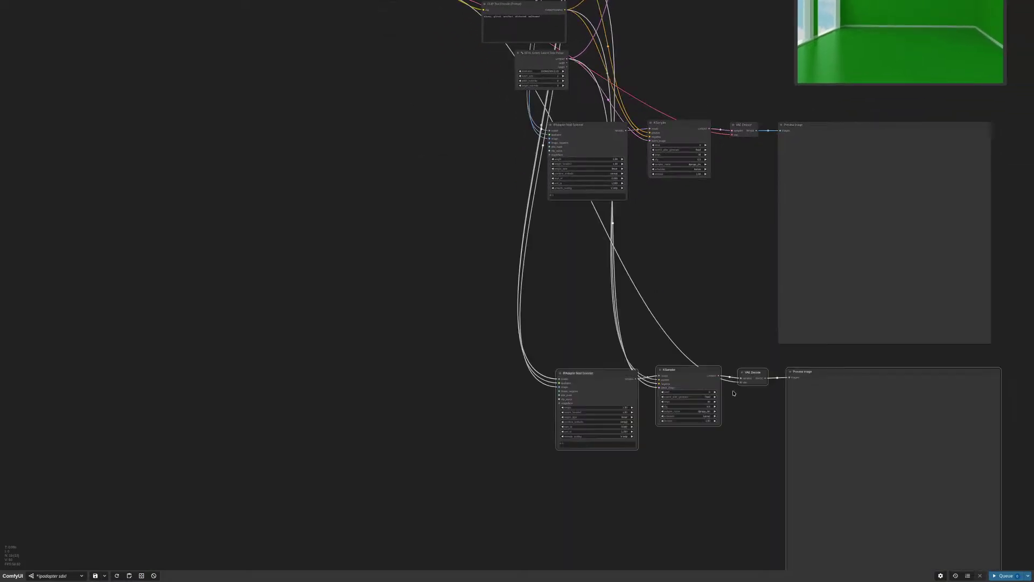
Set the layer_weights of the middle IPAdapter Mad Scientist copy to 3:1
left_click_drag(611, 374, 598, 369)
left_click_drag(671, 41, 808, 92)
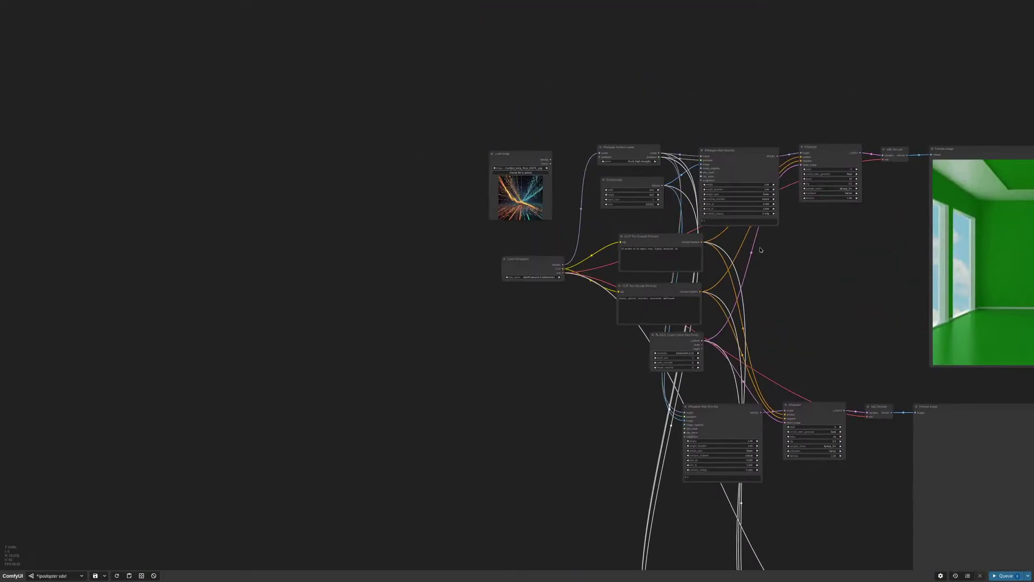
scroll(739, 134, "up", 5)
left_click(696, 364)
left_click(735, 372)
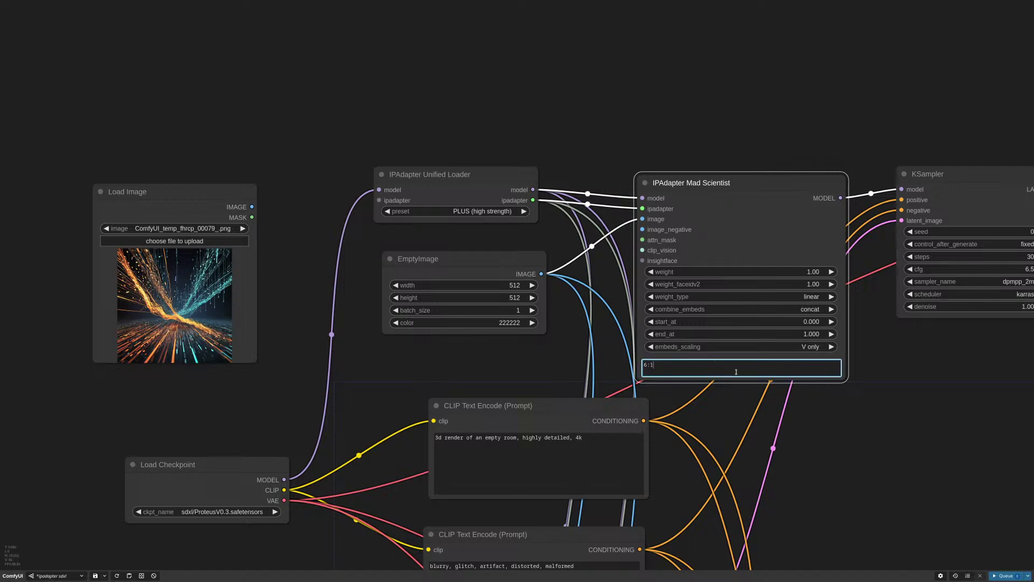
scroll(743, 379, "down", 10)
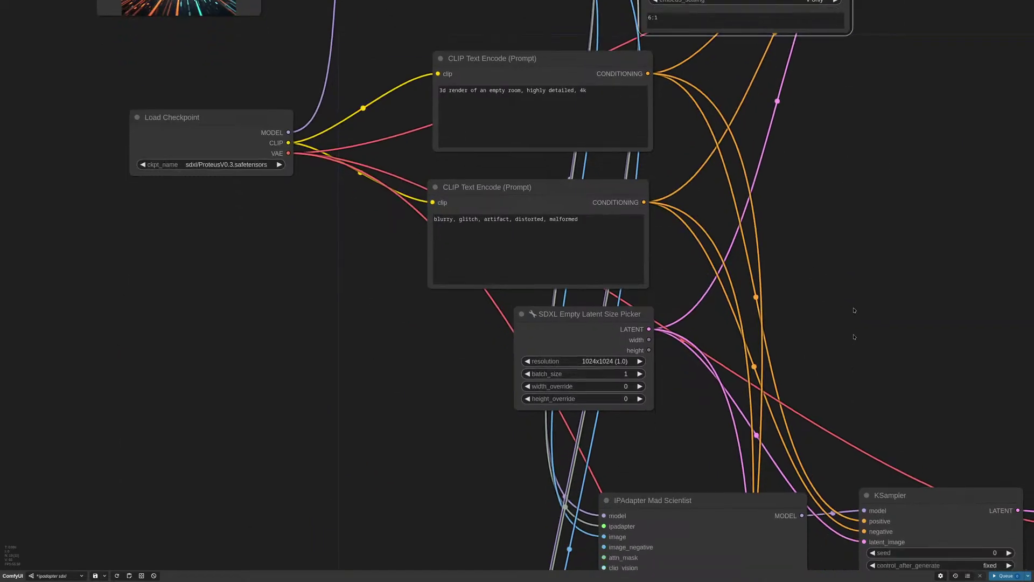
left_click(615, 375)
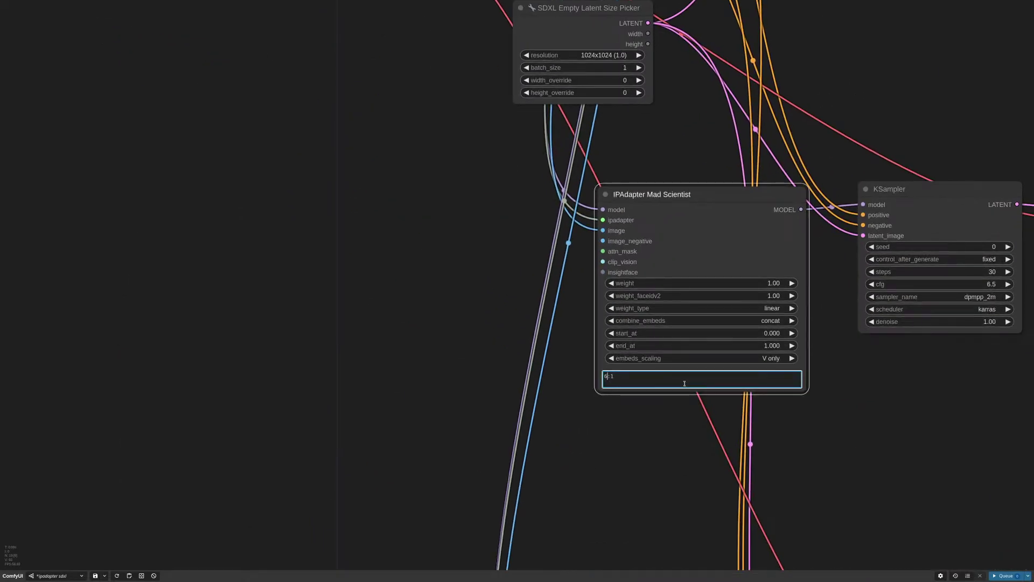
Set the layer_weights of the lowest IPAdapter Mad Scientist copy to 5:1
scroll(669, 462, "down", 12)
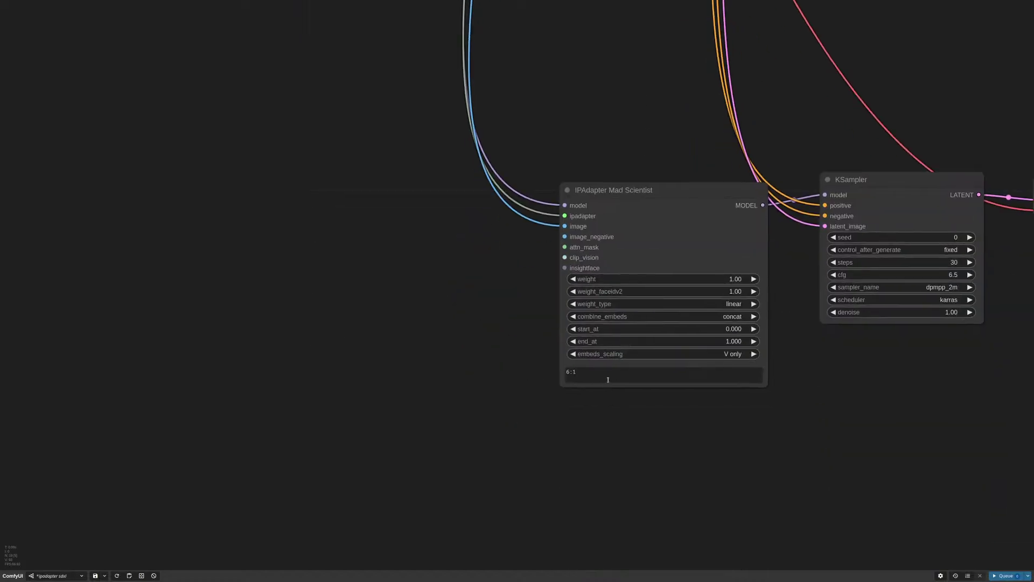
left_click(566, 371)
type("1")
key("Delete")
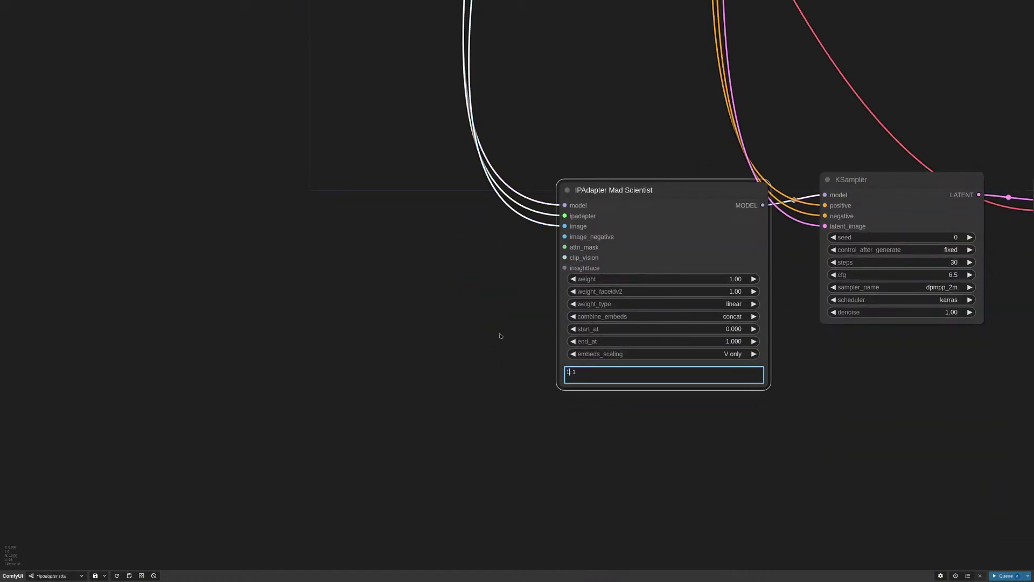
key("BackSpace")
type("5")
Generate the empty room images for all three chains and compare their previews
scroll(506, 344, "down", 10)
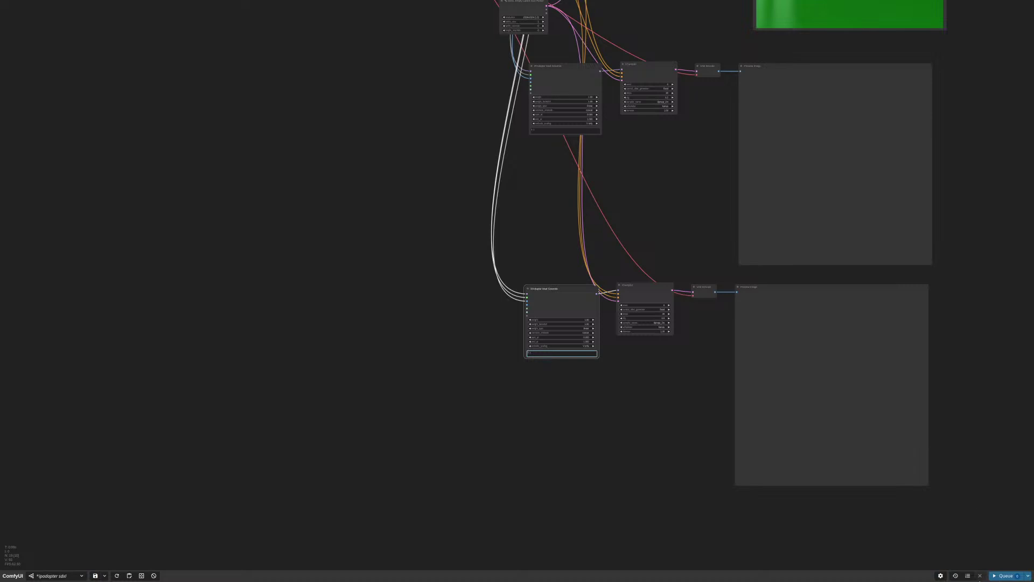
key("ctrl+Return")
scroll(732, 372, "down", 3)
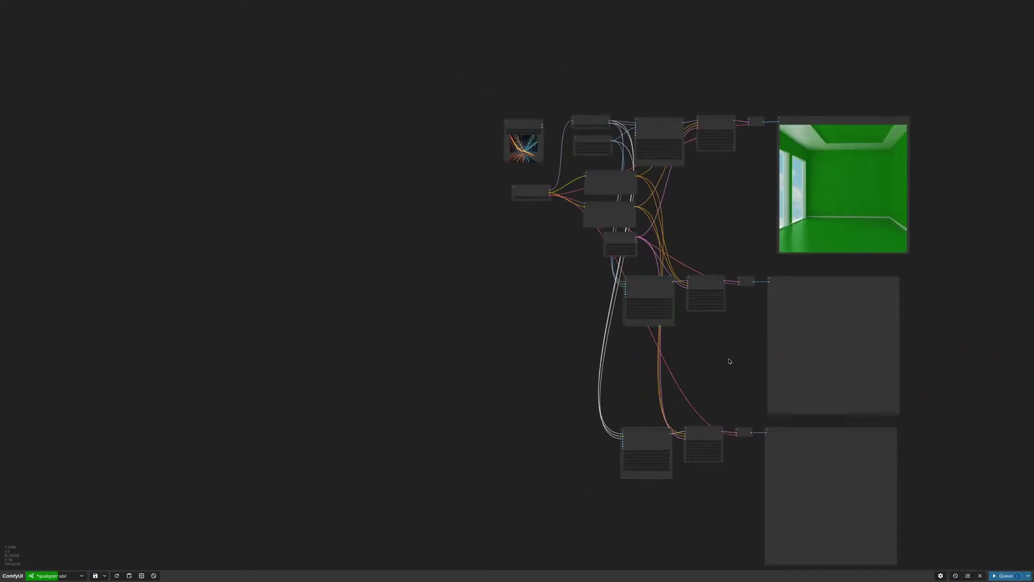
scroll(730, 360, "down", 1)
left_click_drag(542, 145, 559, 150)
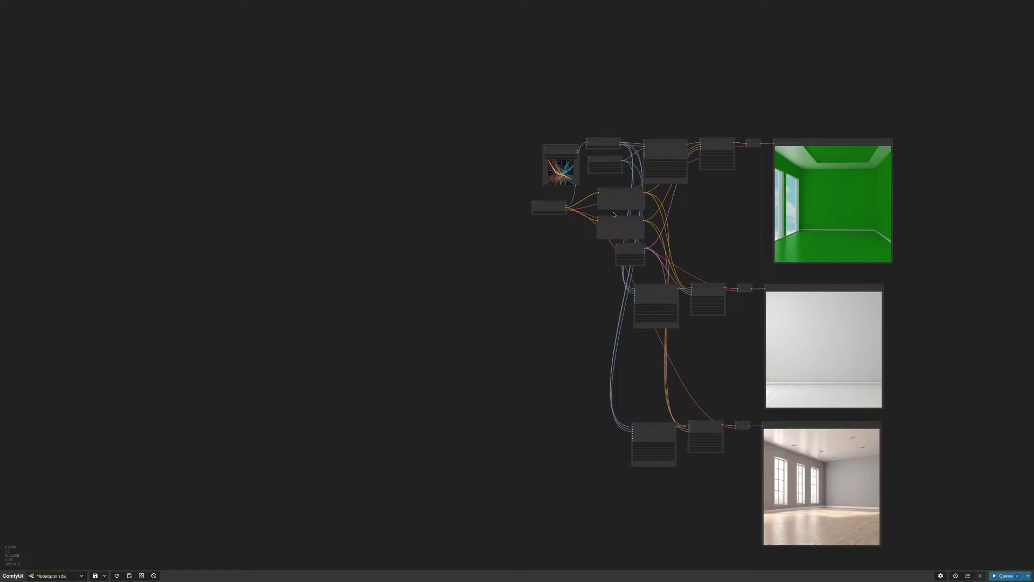
Move the EmptyImage node down out of the way, beside the middle IPAdapter Mad Scientist copy
scroll(583, 156, "up", 8)
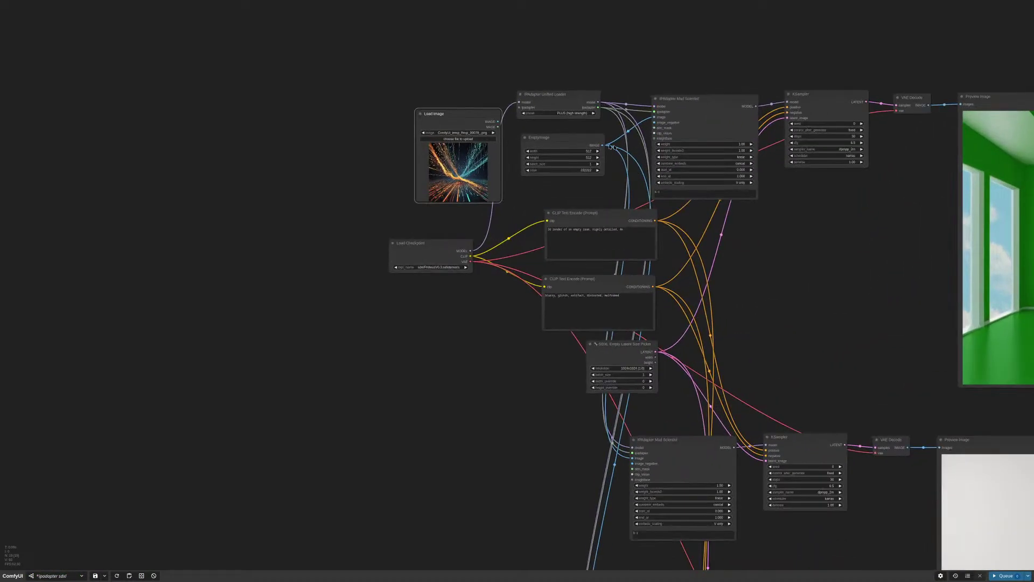
left_click(585, 140)
left_click_drag(585, 140, 495, 450)
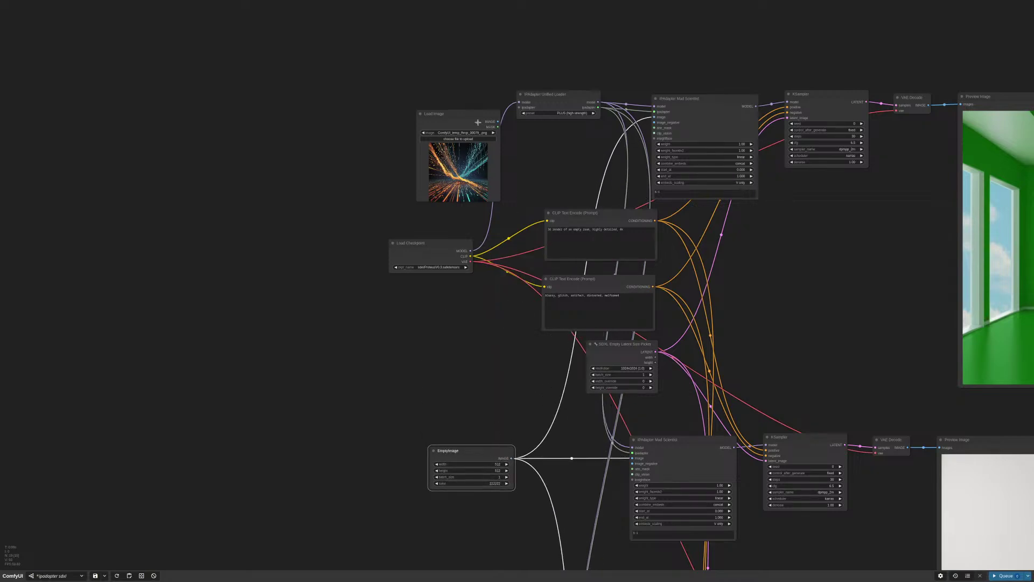
Shift the Load Image node down slightly and choose blonde_1.png as its image
left_click_drag(477, 122, 491, 150)
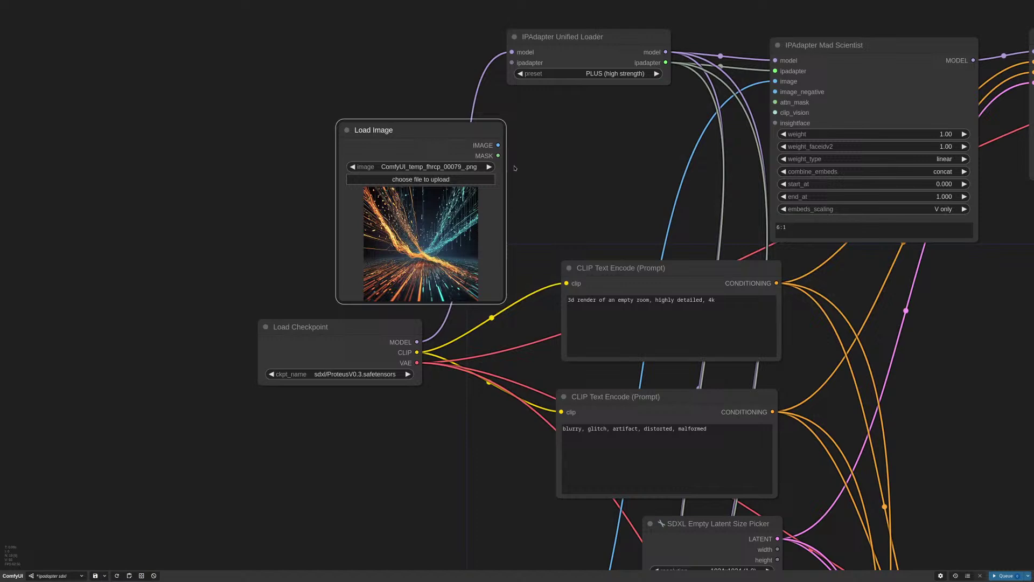
left_click(441, 168)
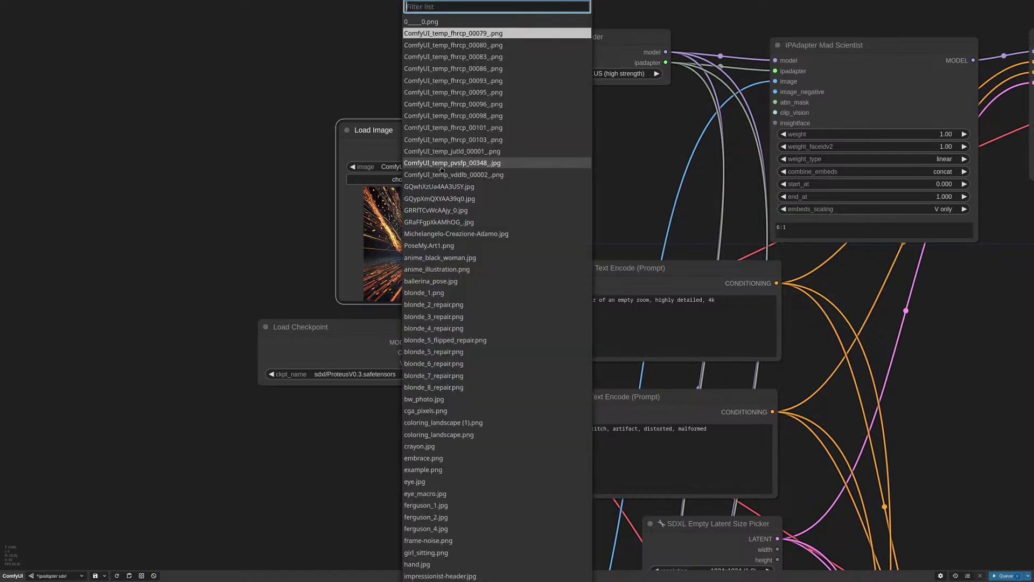
left_click(459, 293)
scroll(557, 211, "down", 5)
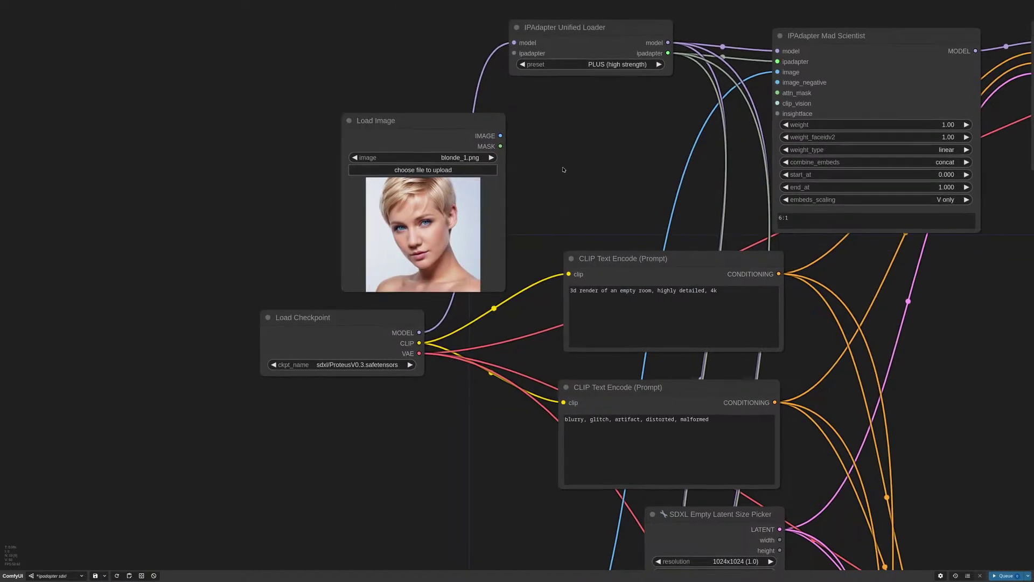
Connect the Load Image output to the image input of all three IPAdapter Mad Scientist nodes, replacing EmptyImage
left_click_drag(525, 147, 697, 108)
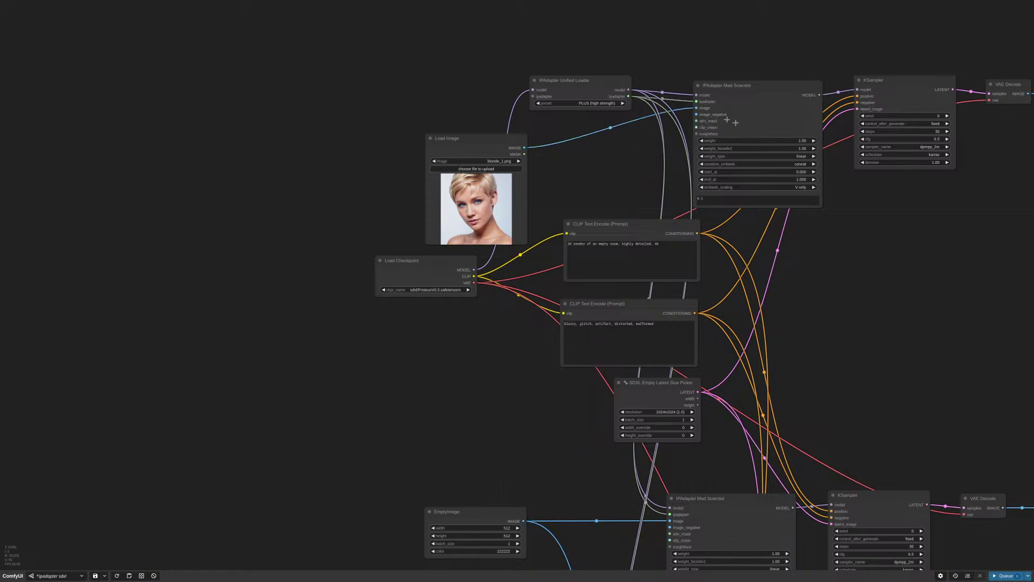
scroll(779, 195, "down", 5)
left_click_drag(621, 110, 710, 516)
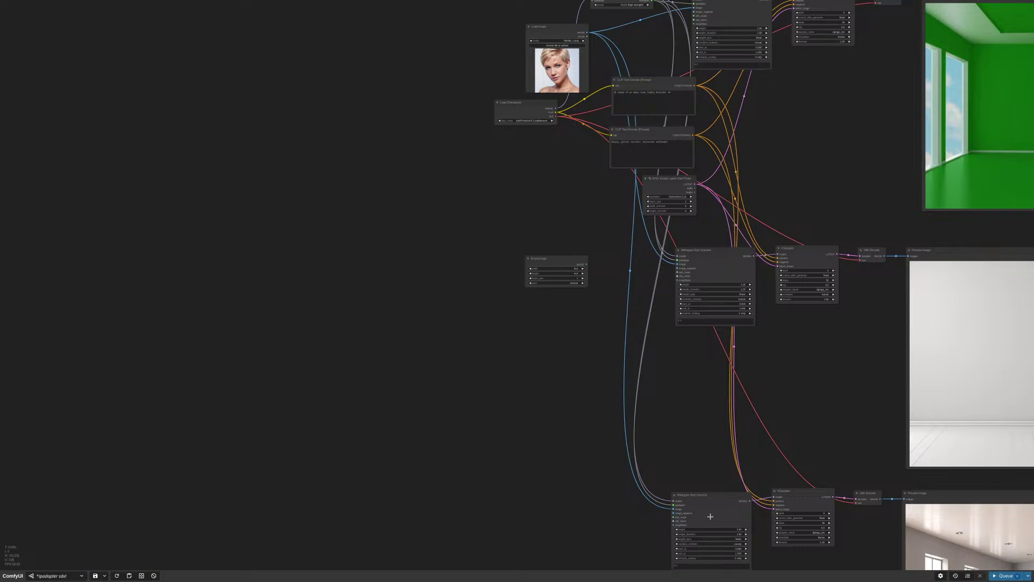
Replace the positive prompt with "closeup of a person, high quality, detailed, skin texture"
scroll(674, 349, "down", 1)
scroll(663, 269, "up", 5)
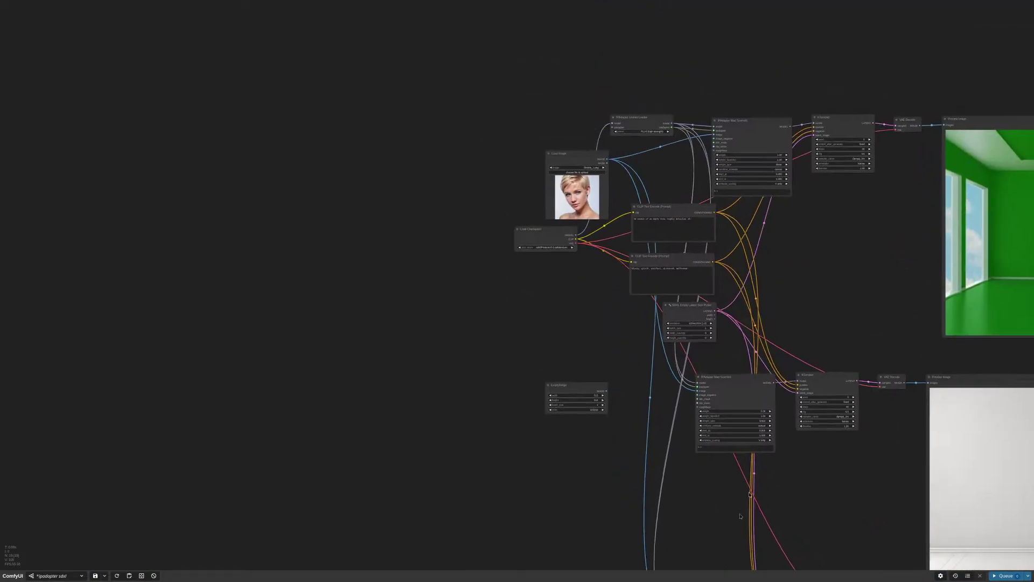
scroll(656, 186, "up", 10)
left_click(808, 339)
left_click_drag(808, 339, 570, 299)
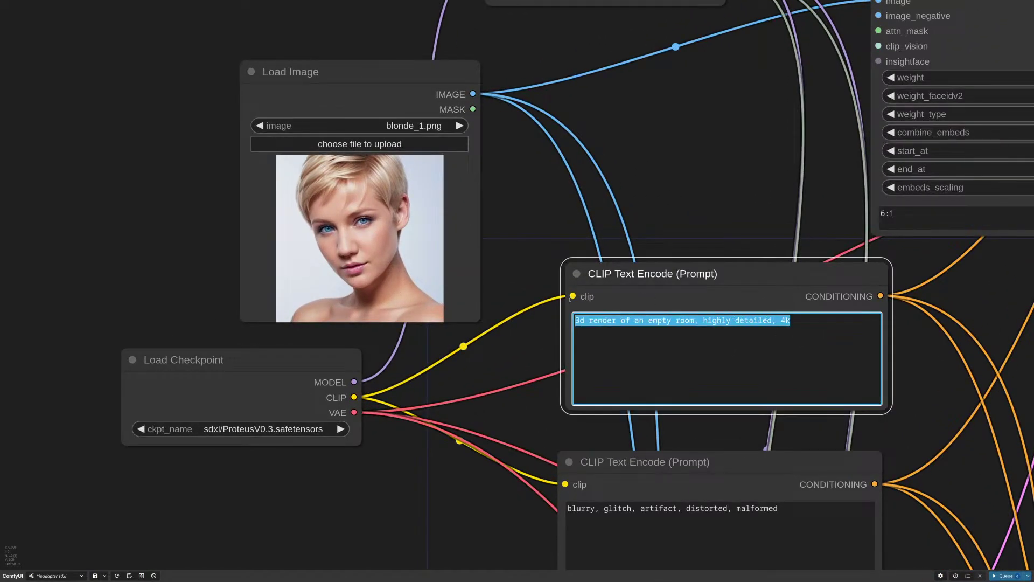
type("clos")
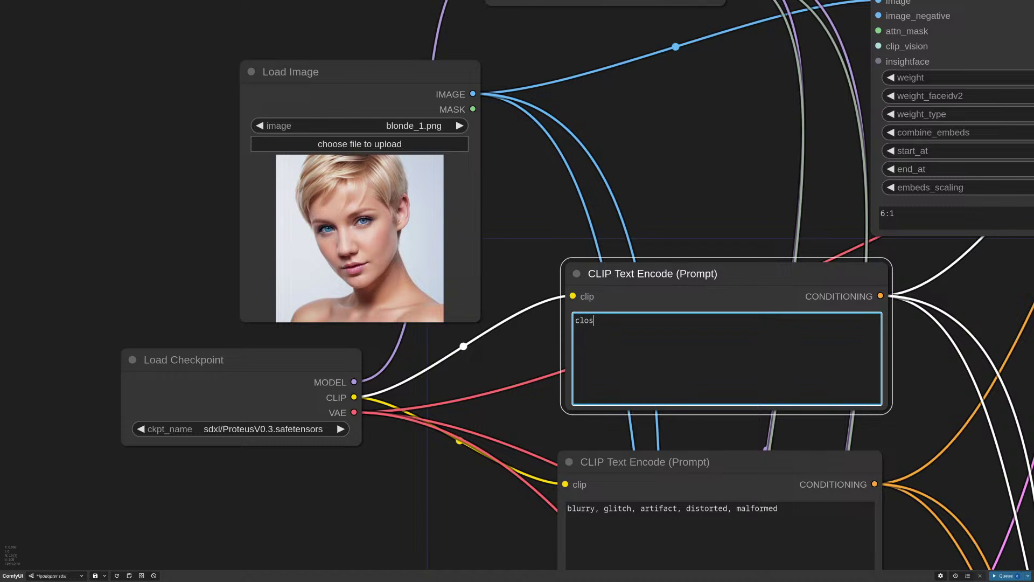
type("eup of a")
type("person, high quality, detailed, ski")
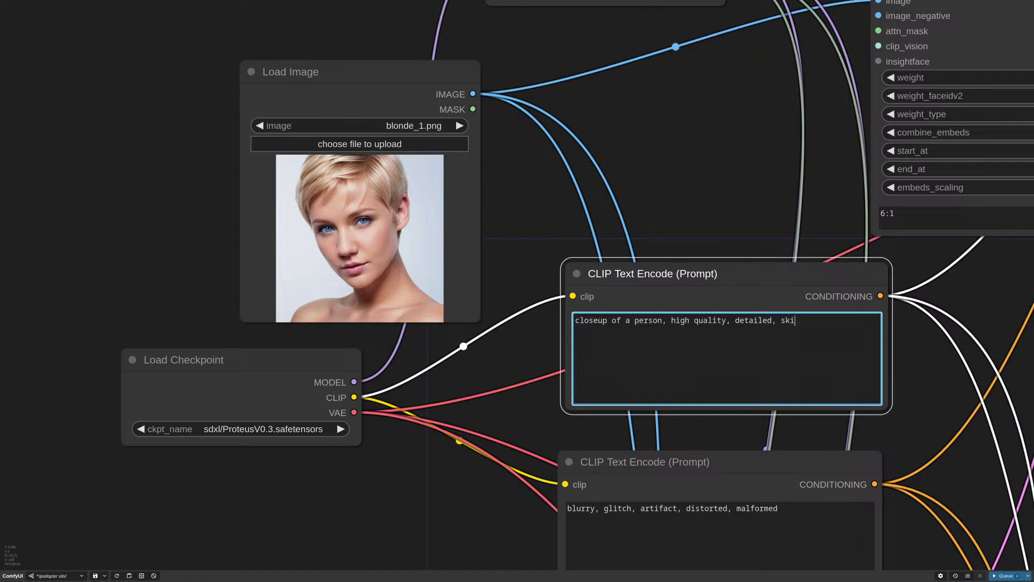
type("n texture")
Move the Load Image node below Load Checkpoint, just above the EmptyImage node
scroll(596, 134, "down", 10)
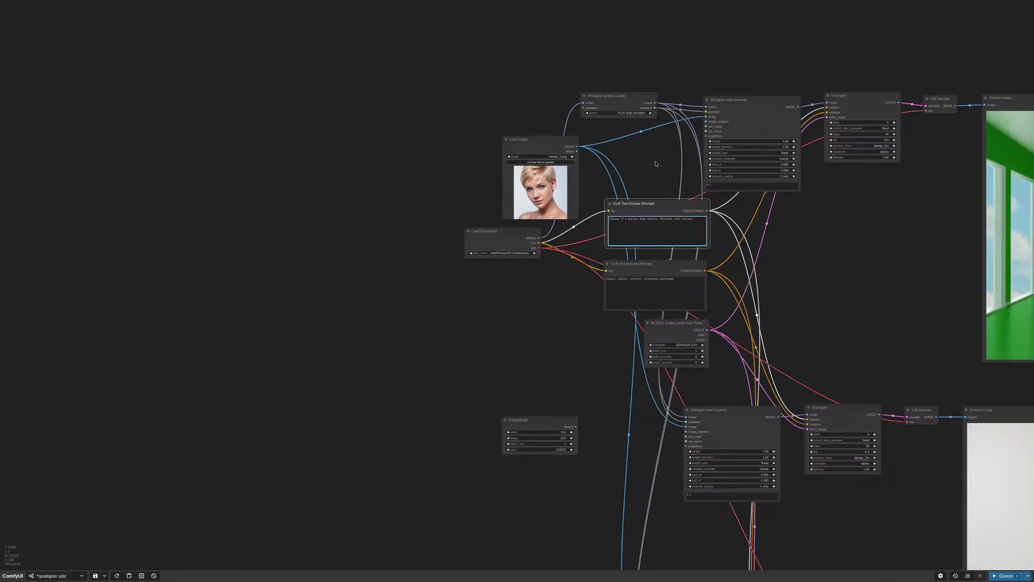
left_click_drag(656, 163, 768, 144)
left_click_drag(669, 120, 660, 290)
scroll(727, 328, "down", 3)
left_click_drag(840, 303, 773, 231)
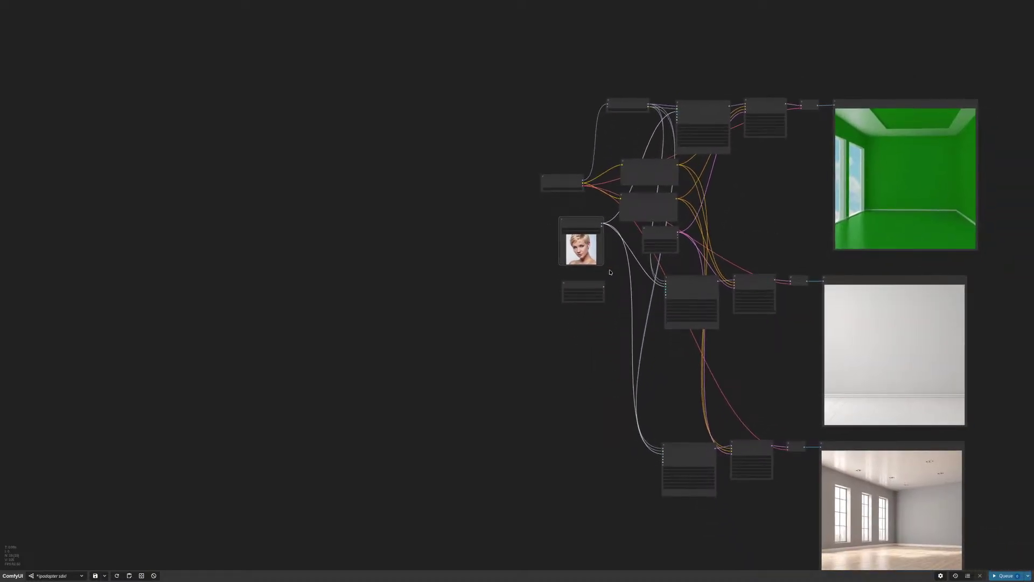
Generate the closeup portraits for all three chains and compare their previews with the blonde_1.png reference
key("ctrl+Return")
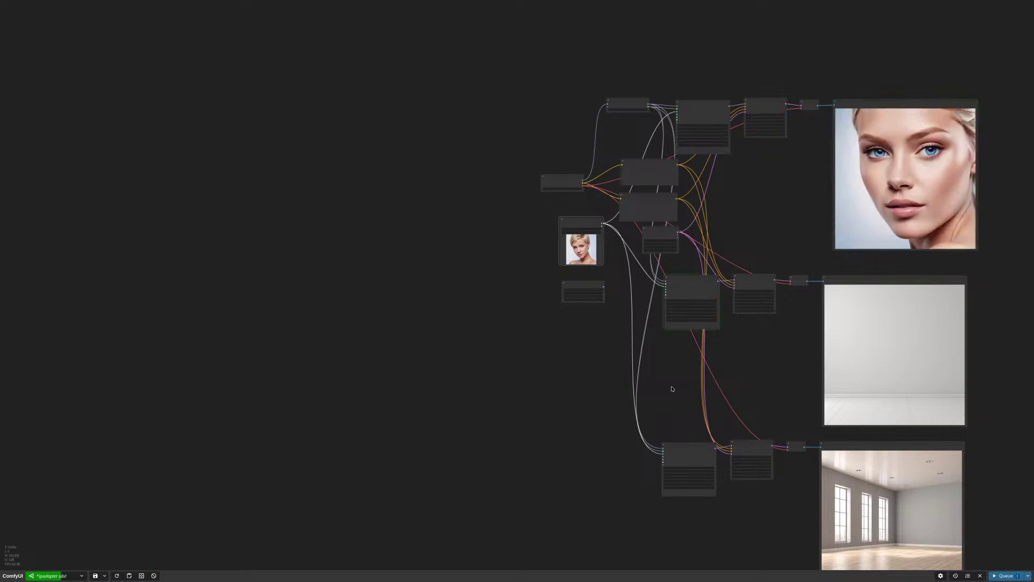
scroll(659, 130, "up", 10)
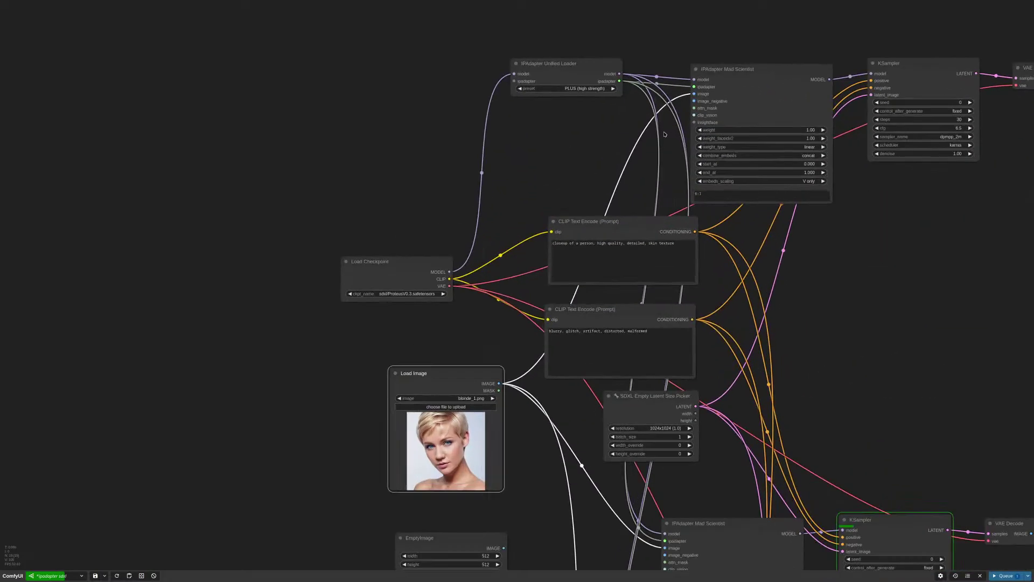
scroll(676, 174, "up", 8)
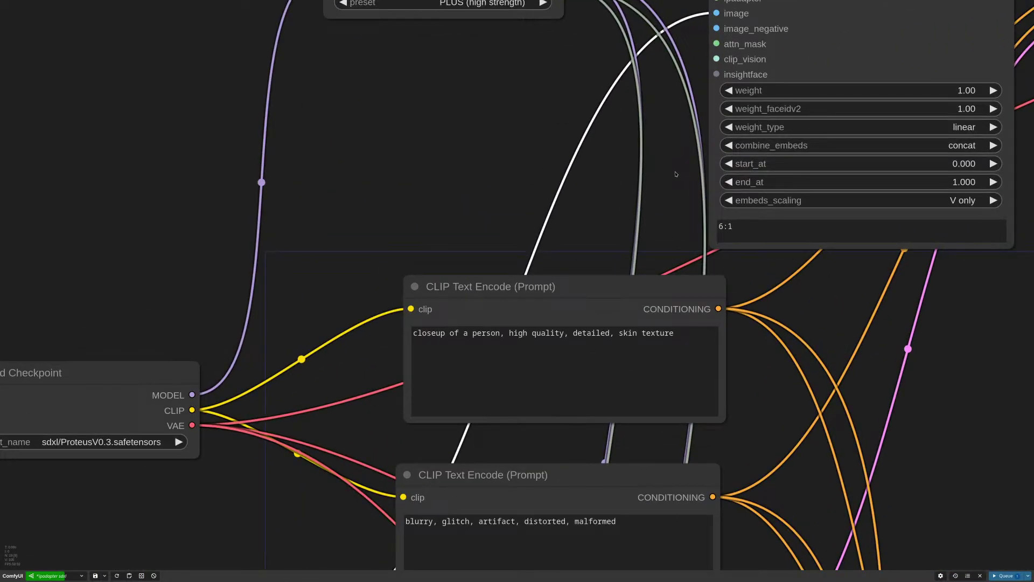
scroll(676, 174, "down", 15)
left_click_drag(755, 224, 720, 170)
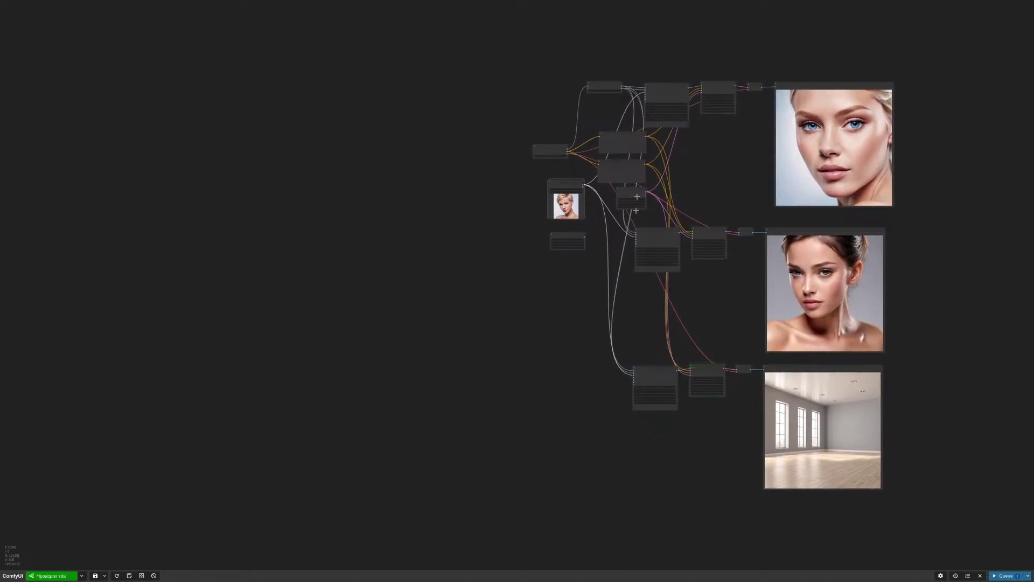
left_click_drag(581, 284, 650, 306)
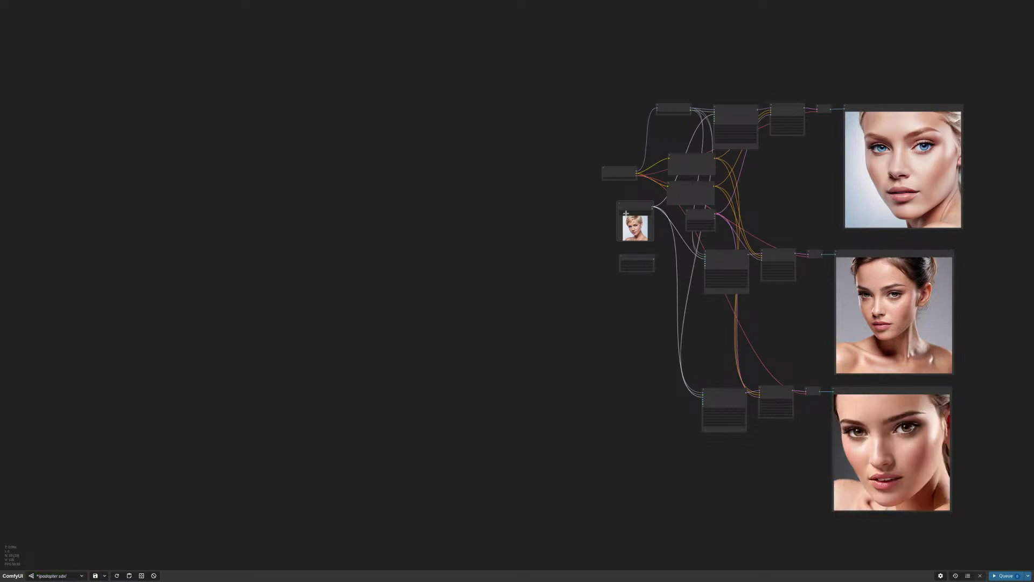
Append ", naked" to the negative prompt after "malformed"
scroll(704, 279, "up", 15)
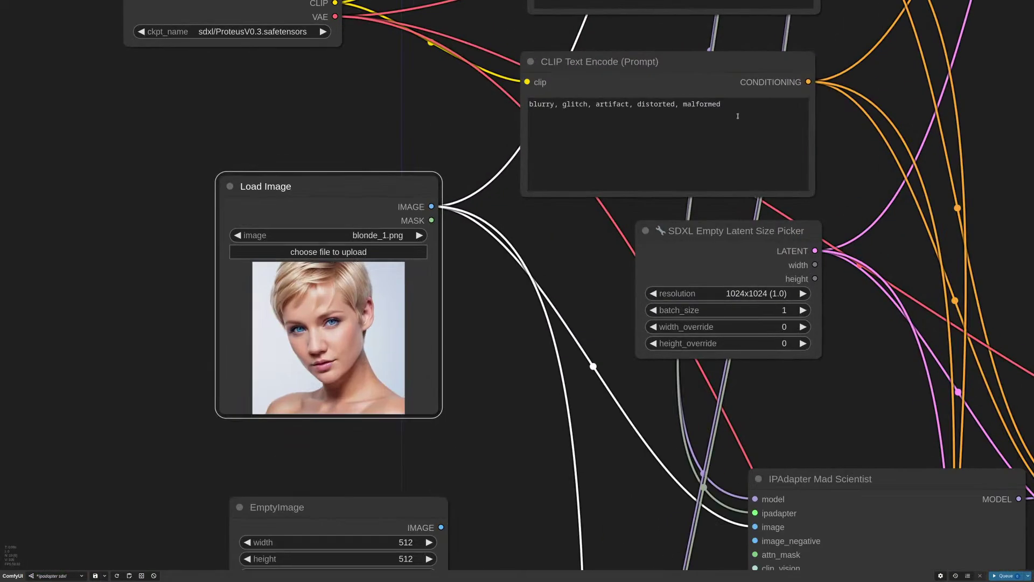
left_click(738, 115)
type(", naked")
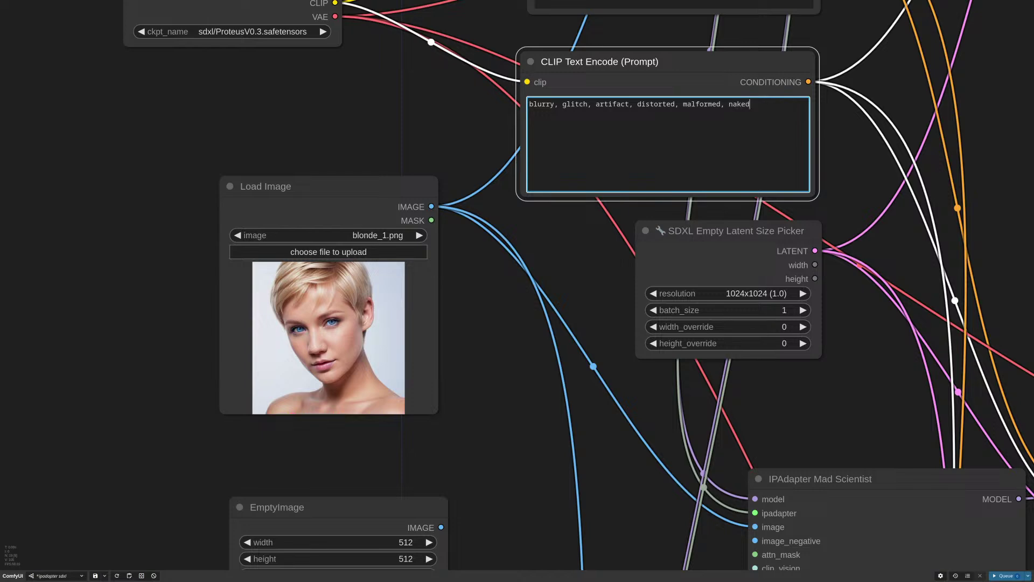
Change the layer index in the lowest IPAdapter Mad Scientist's layer_weights to 0, keeping the weight of 1
scroll(938, 316, "down", 8)
left_click_drag(934, 537, 747, 144)
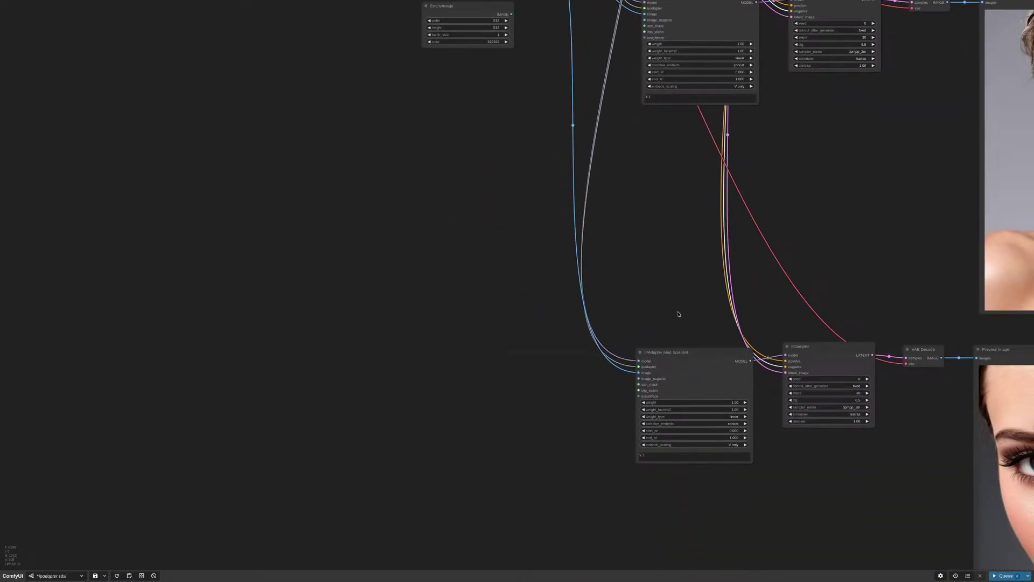
left_click_drag(675, 262, 686, 353)
scroll(647, 250, "up", 10)
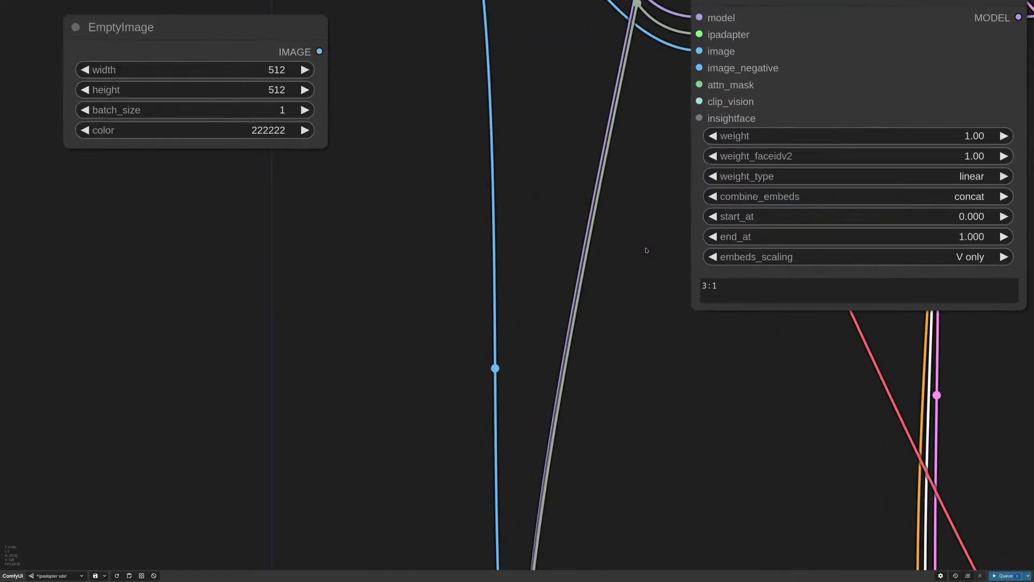
scroll(686, 431, "down", 15)
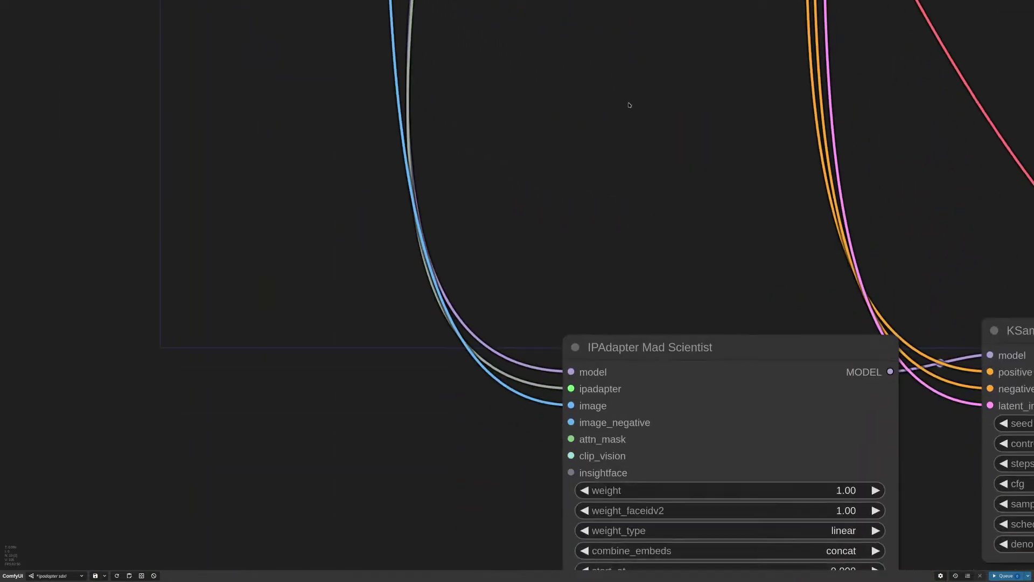
scroll(626, 375, "down", 5)
left_click(595, 374)
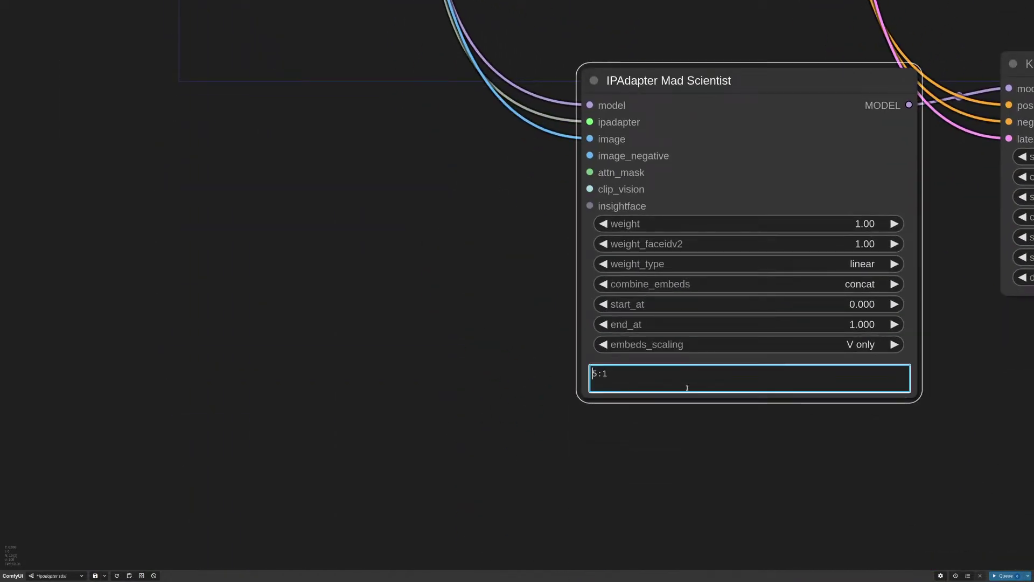
key("Delete")
type("0")
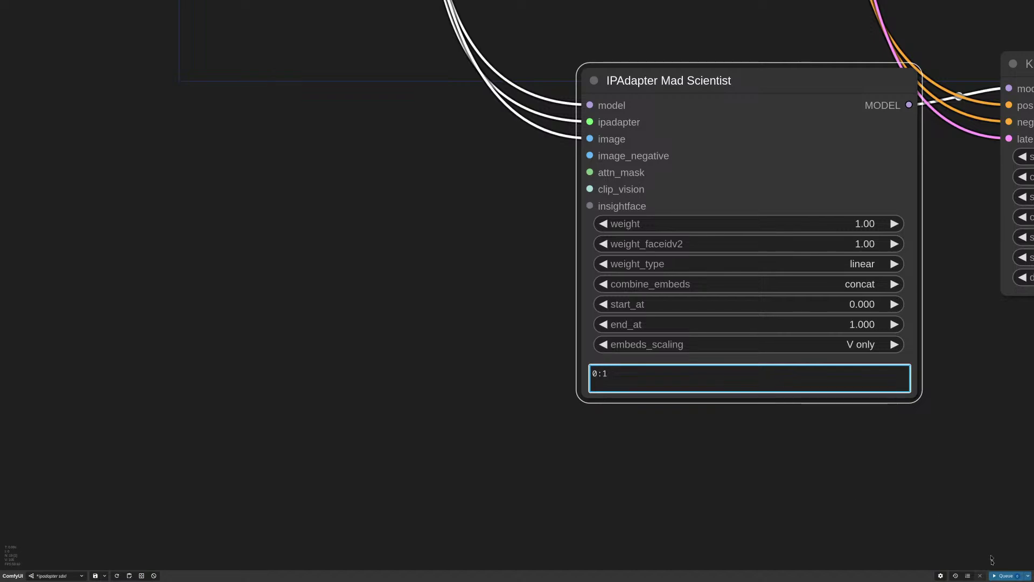
Run the workflow again with the extended negative prompt and the lowest chain's layer weight of 0:1
left_click(529, 225)
scroll(529, 226, "down", 4)
scroll(529, 225, "down", 5)
scroll(705, 362, "up", 2)
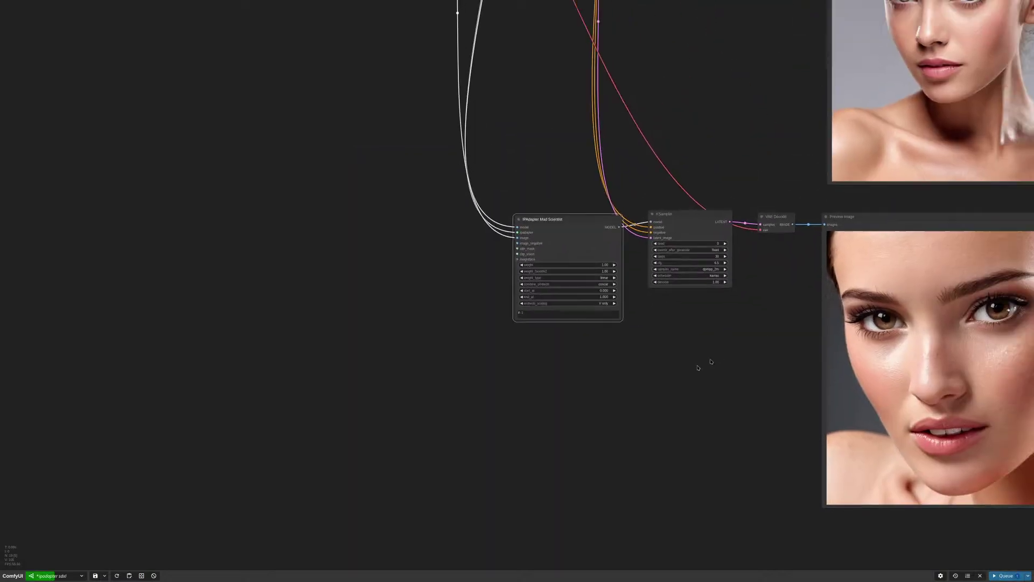
Compare the newly generated portraits of the three IPAdapter chains with the blonde_1.png reference photo
scroll(671, 354, "down", 5)
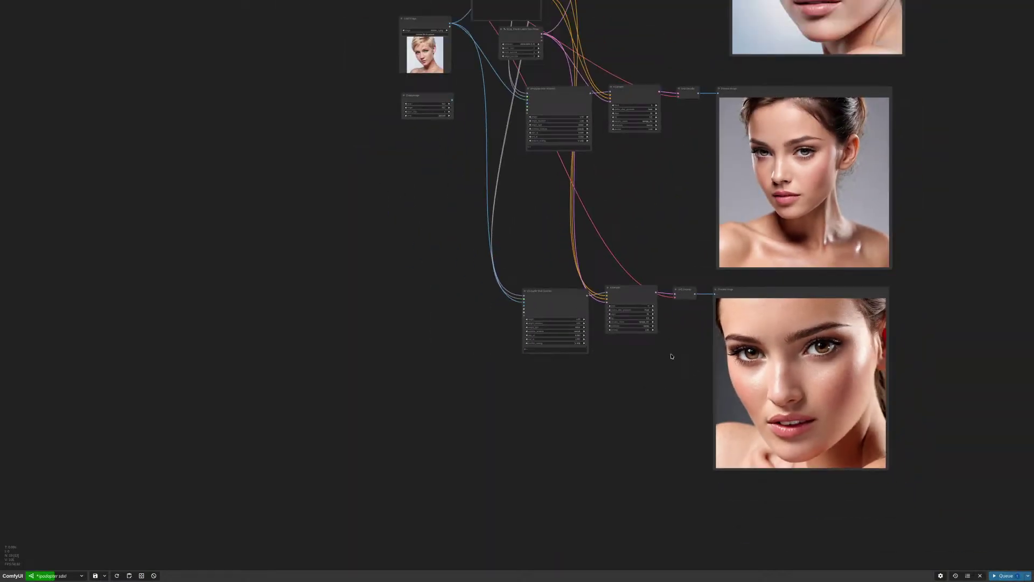
scroll(671, 356, "down", 4)
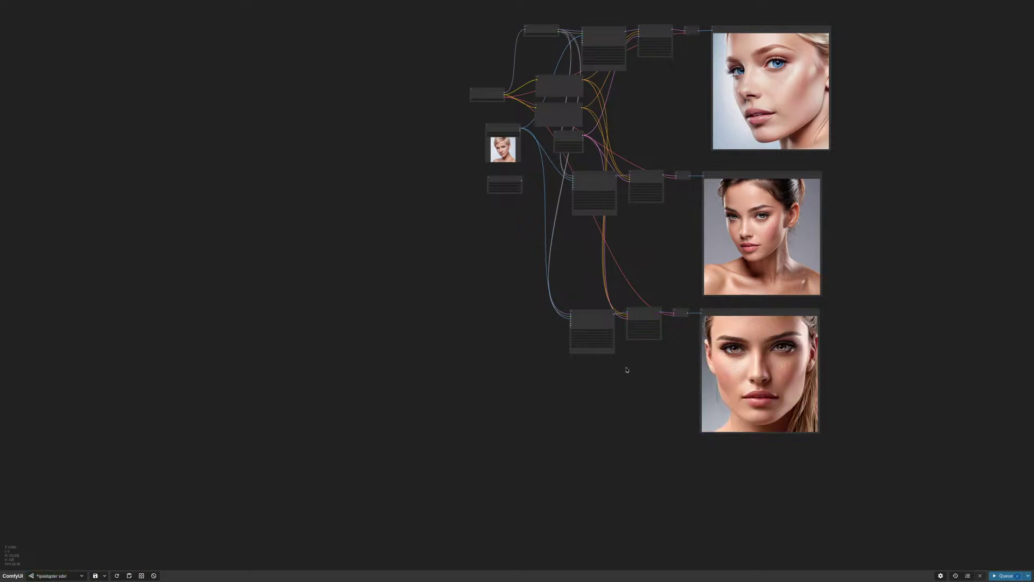
left_click_drag(646, 265, 729, 362)
scroll(603, 226, "up", 10)
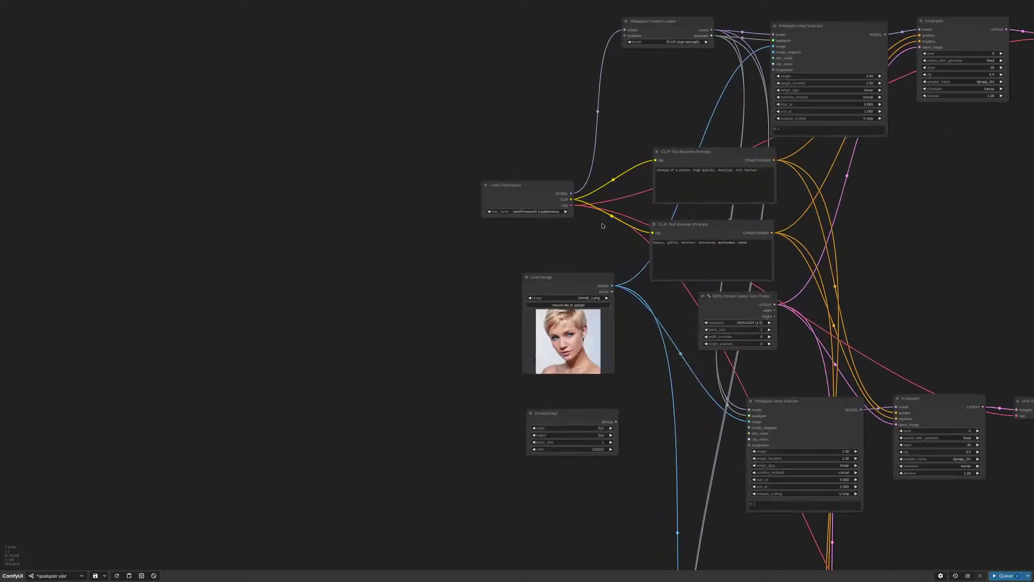
scroll(602, 225, "down", 5)
scroll(601, 232, "up", 6)
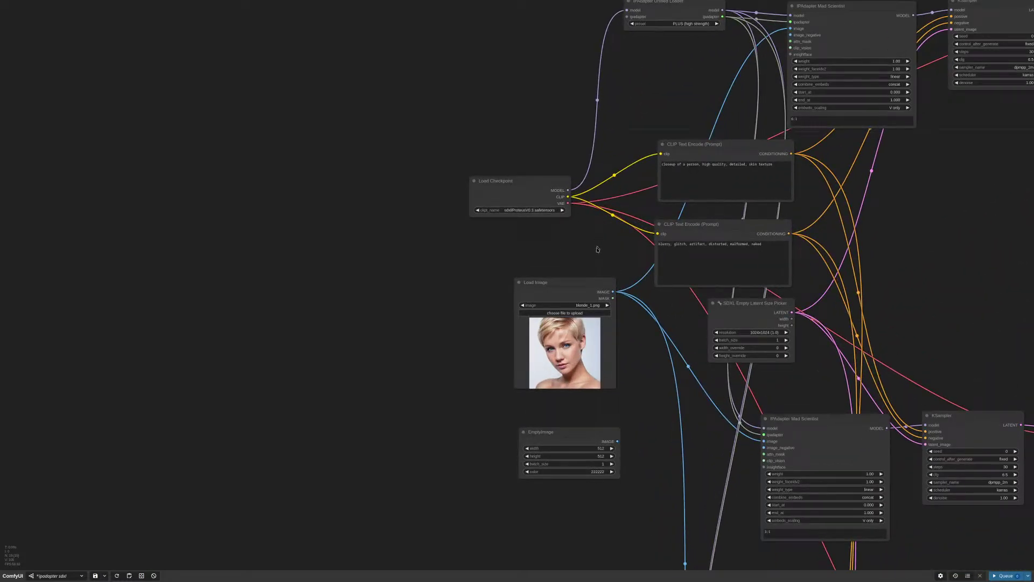
Duplicate the uppermost chain's KSampler, VAE Decode and Preview Image nodes with their input connections kept, placing the copies above that chain
left_click_drag(566, 283, 536, 291)
scroll(566, 294, "down", 3)
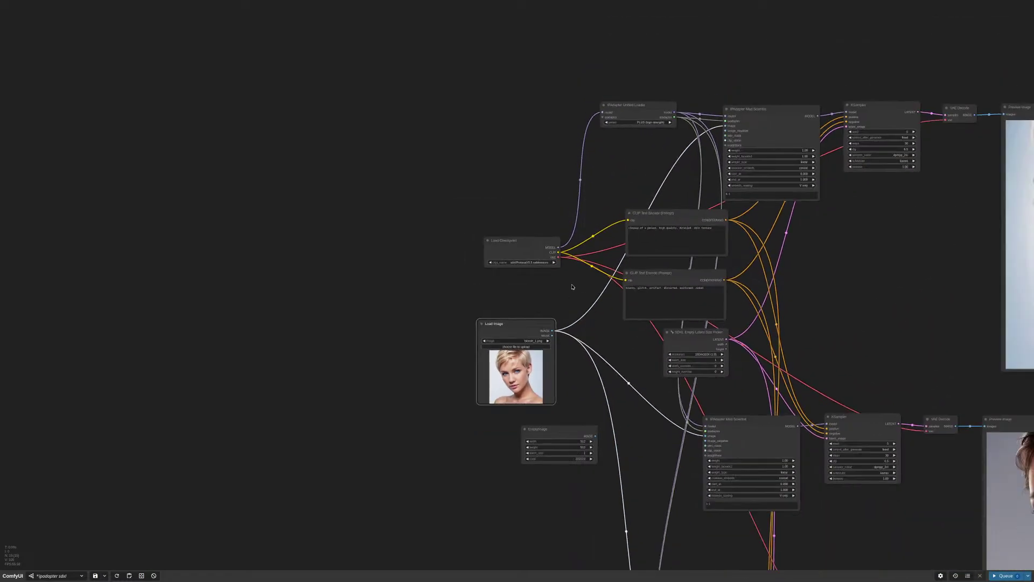
scroll(572, 287, "down", 2)
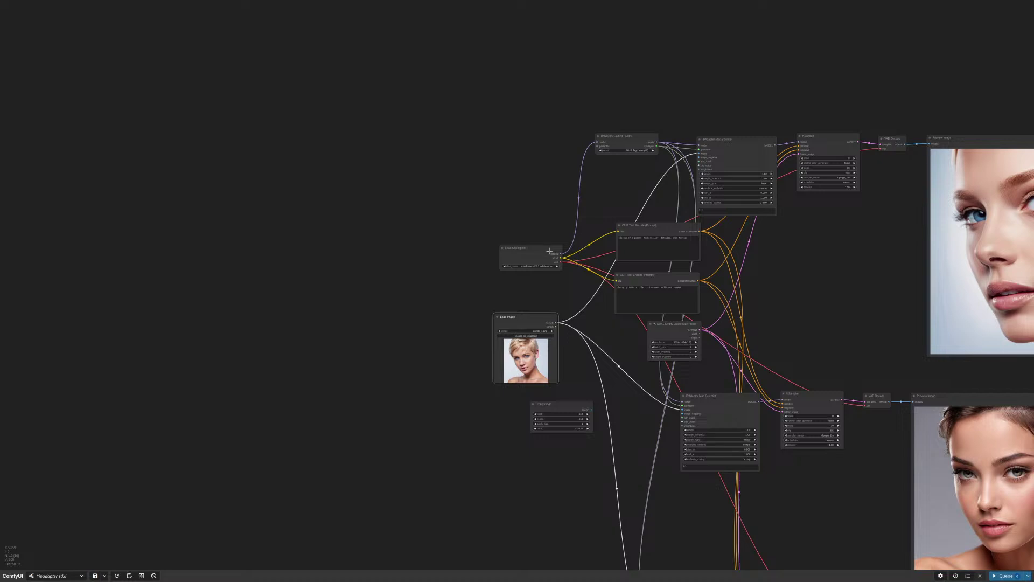
left_click_drag(813, 86, 805, 278)
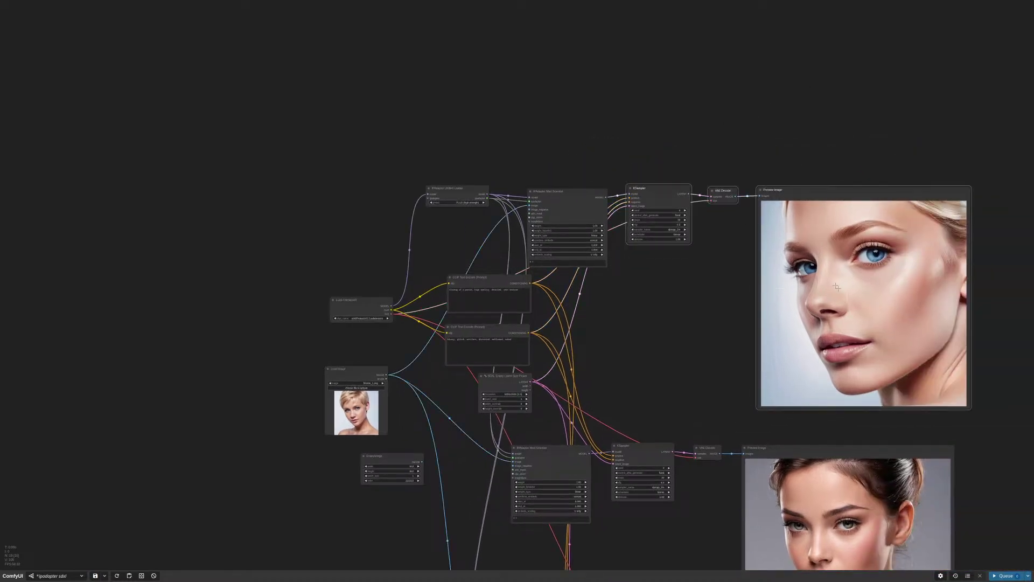
left_click_drag(736, 137, 723, 340)
key("ctrl+shift+v")
left_click_drag(690, 143, 643, 112)
Connect the Load Checkpoint MODEL output directly to the duplicated KSampler, bypassing IPAdapter, and run the workflow
left_click_drag(544, 355, 546, 332)
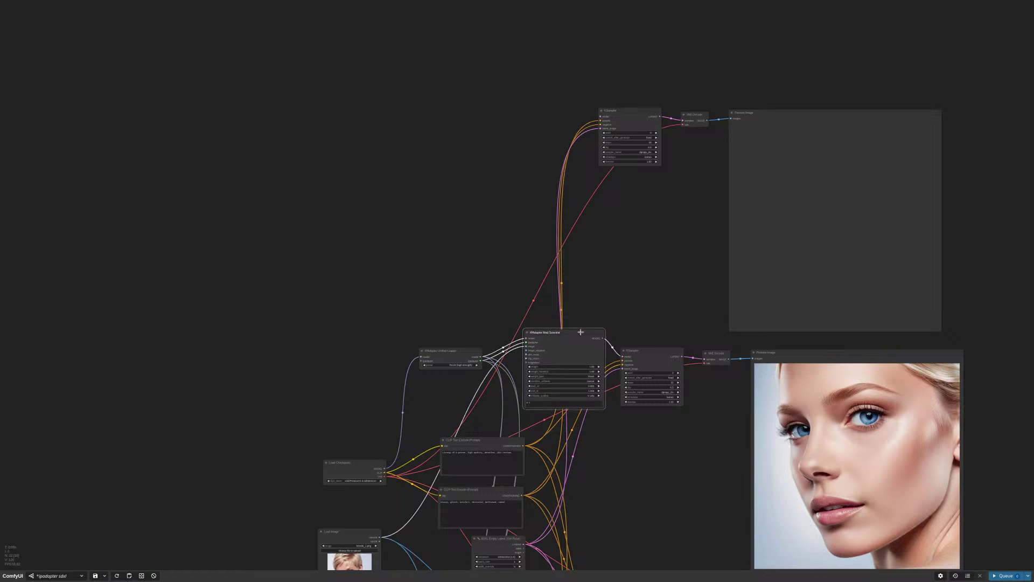
left_click_drag(384, 468, 620, 115)
key("ctrl+Return")
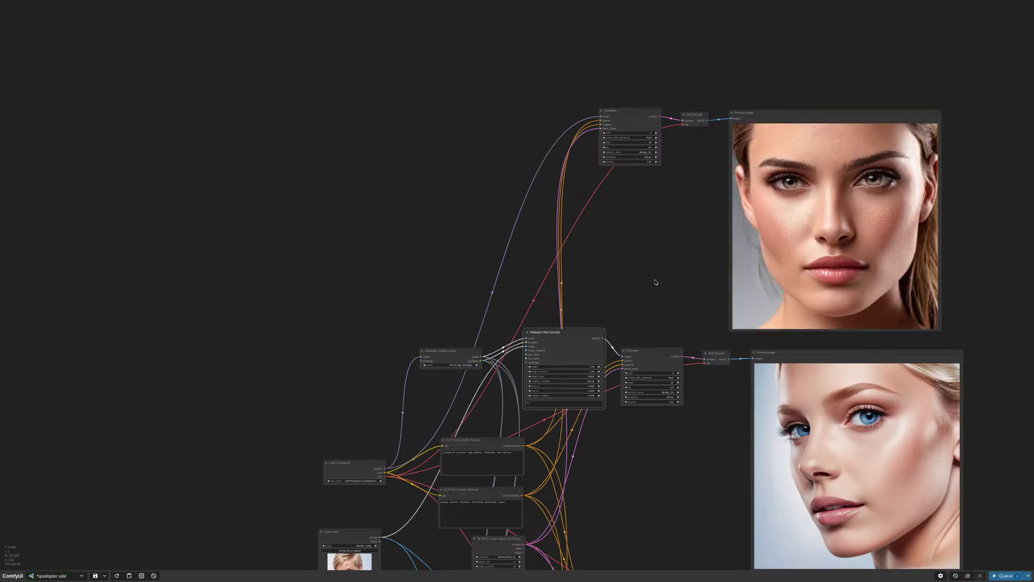
Place the Load Image node near the duplicated KSampler and rerun the workflow with that sampler's seed at 1
left_click_drag(654, 293, 728, 193)
left_click_drag(431, 432, 547, 85)
left_click_drag(751, 91, 785, 289)
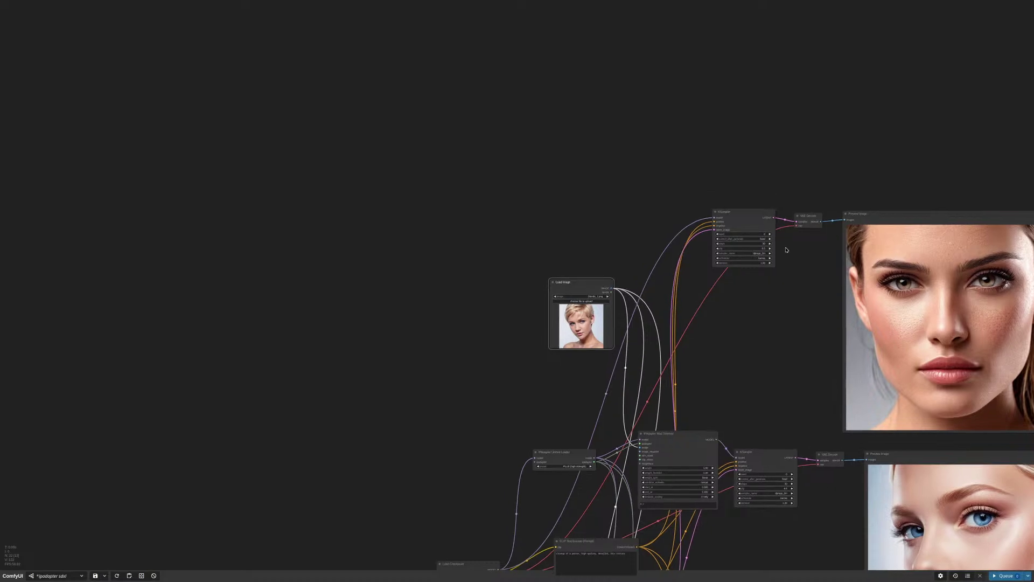
scroll(786, 288, "up", 6)
scroll(806, 343, "down", 3)
key("ctrl+Return")
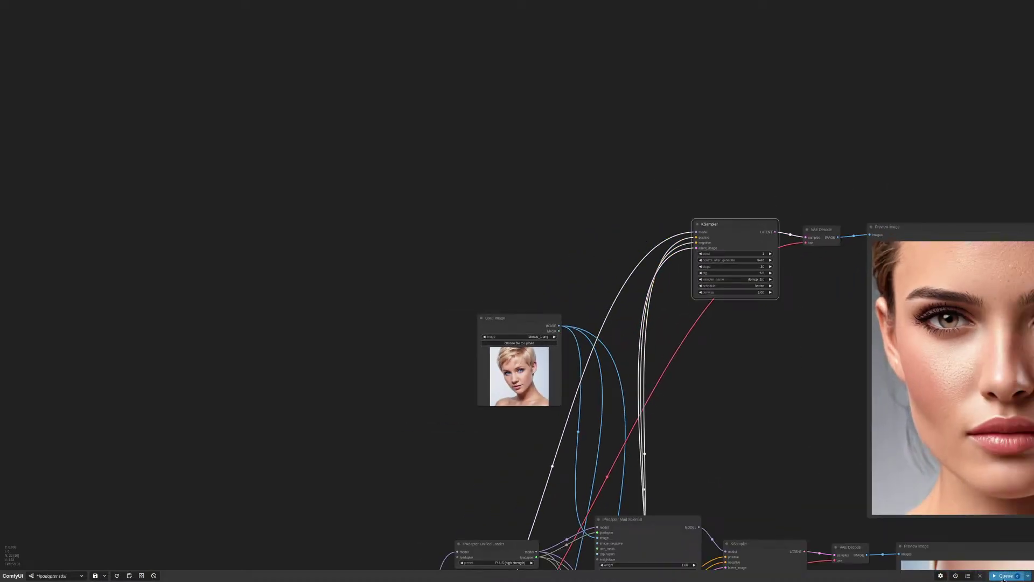
Nudge the Load Image node up slightly and raise the duplicated KSampler's seed to 2
left_click_drag(817, 393, 725, 377)
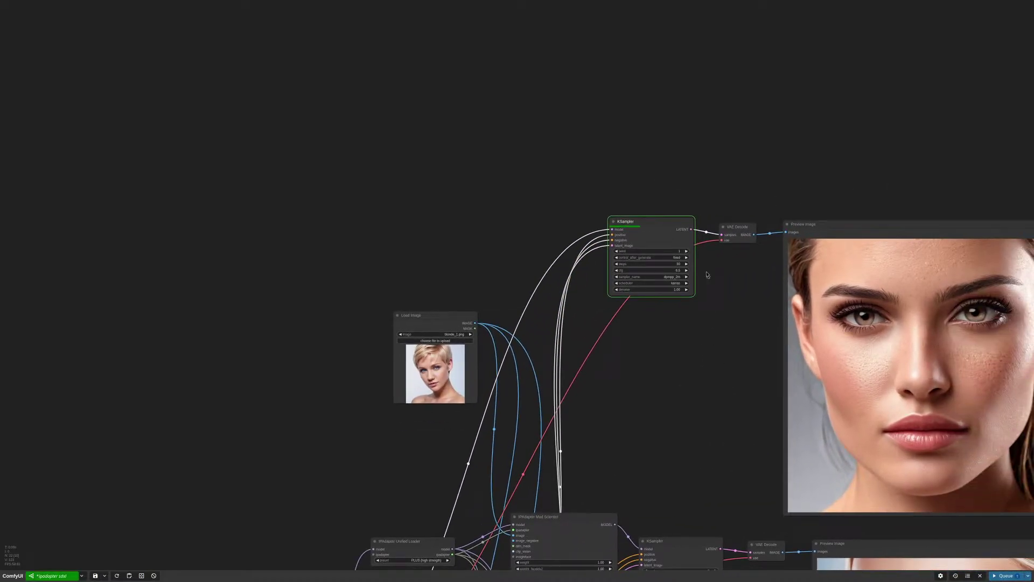
mouse_move(460, 319)
left_mouse_down()
mouse_move(448, 313)
mouse_move(458, 314)
left_mouse_up()
left_click(687, 251)
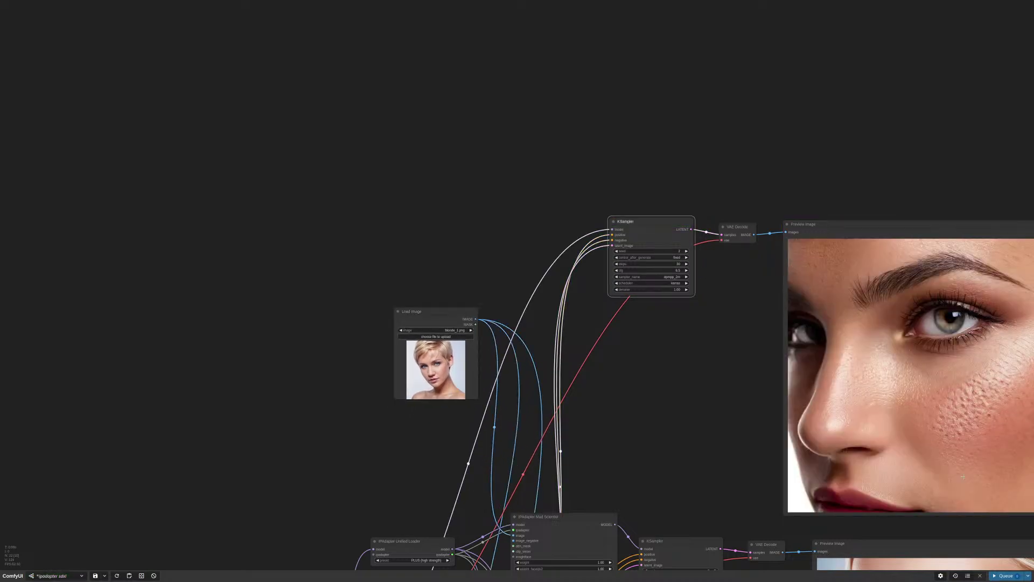
Switch the checkpoint to sdxl/RealVisXL_V4.0.safetensors and run the workflow with it
left_click_drag(593, 428, 783, 189)
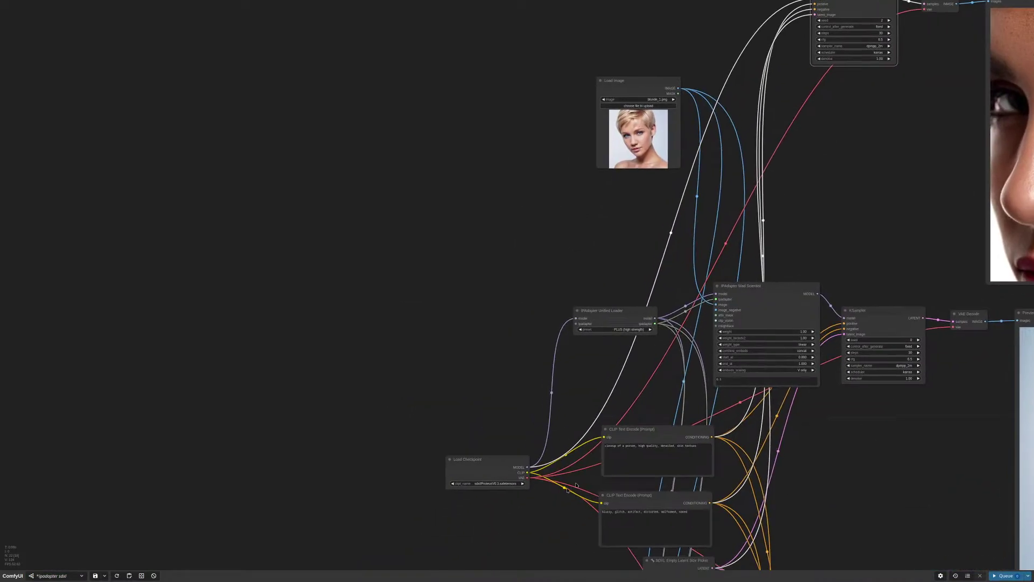
scroll(608, 434, "up", 3)
scroll(608, 433, "up", 8)
left_click(600, 383)
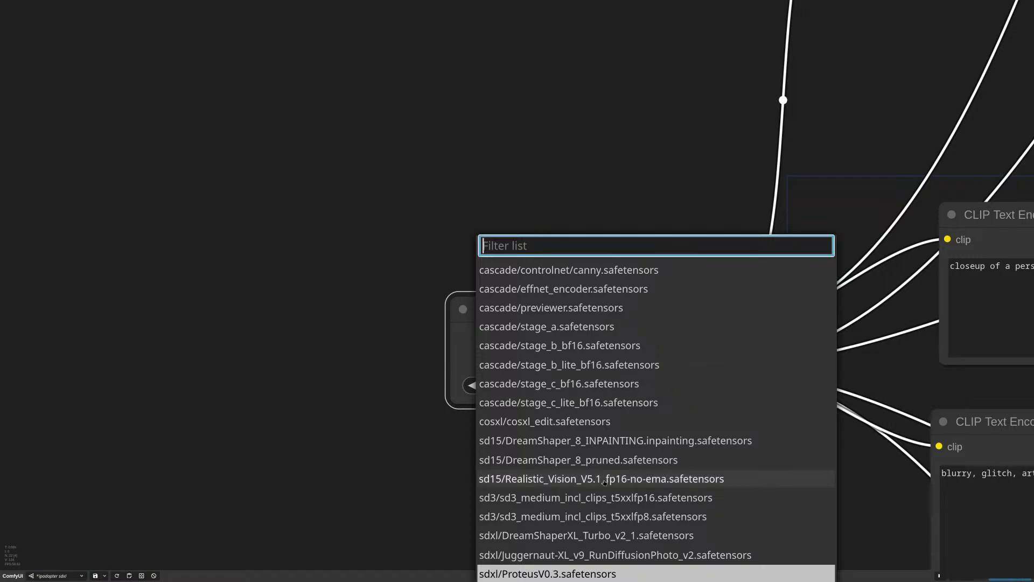
scroll(604, 475, "down", 2)
scroll(605, 483, "down", 3)
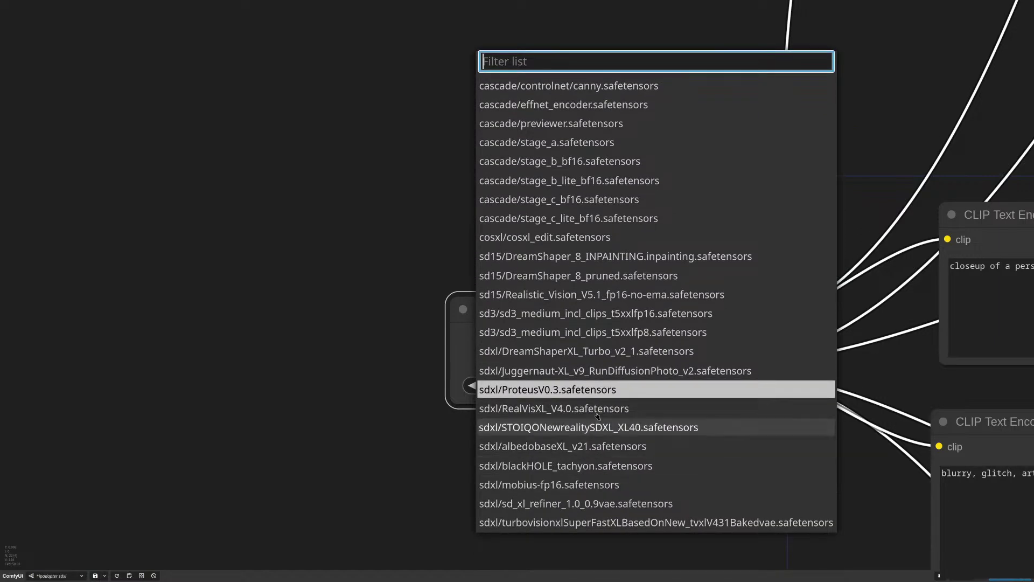
left_click(606, 410)
scroll(839, 459, "down", 5)
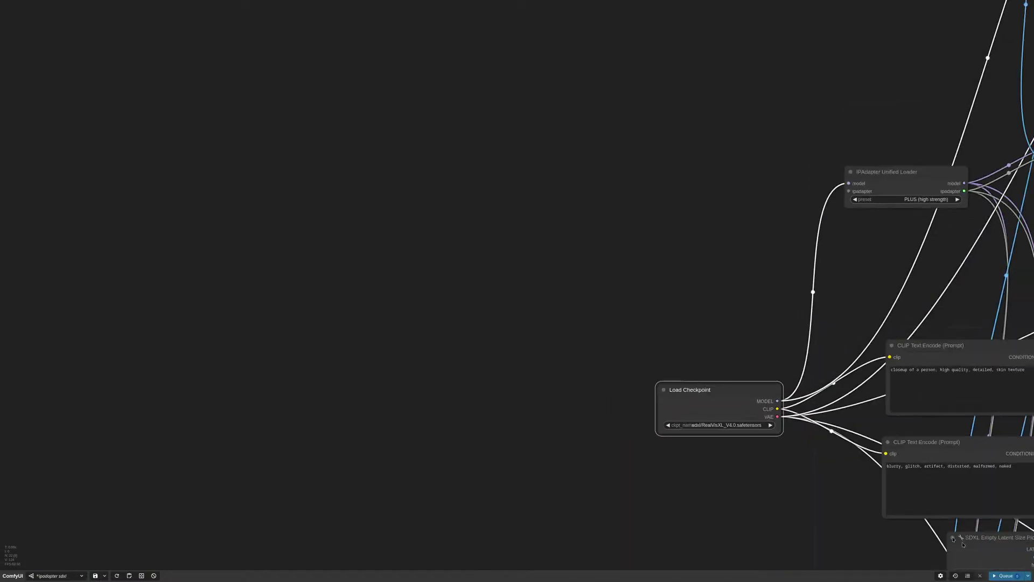
left_click(1005, 576)
Generate the duplicated KSampler's portrait with seed 0 and again with seed 1
scroll(749, 226, "down", 3)
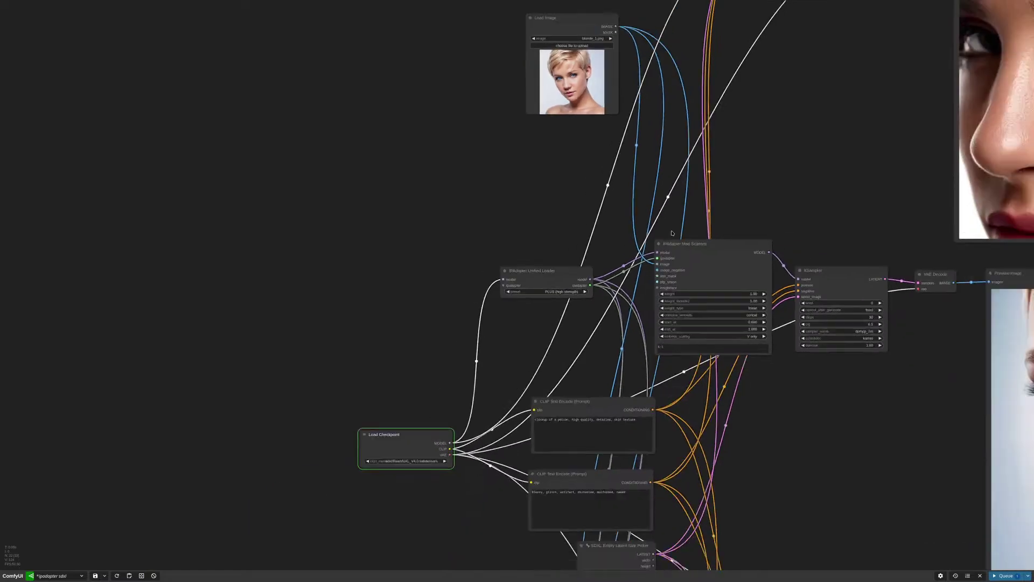
left_click_drag(749, 227, 575, 288)
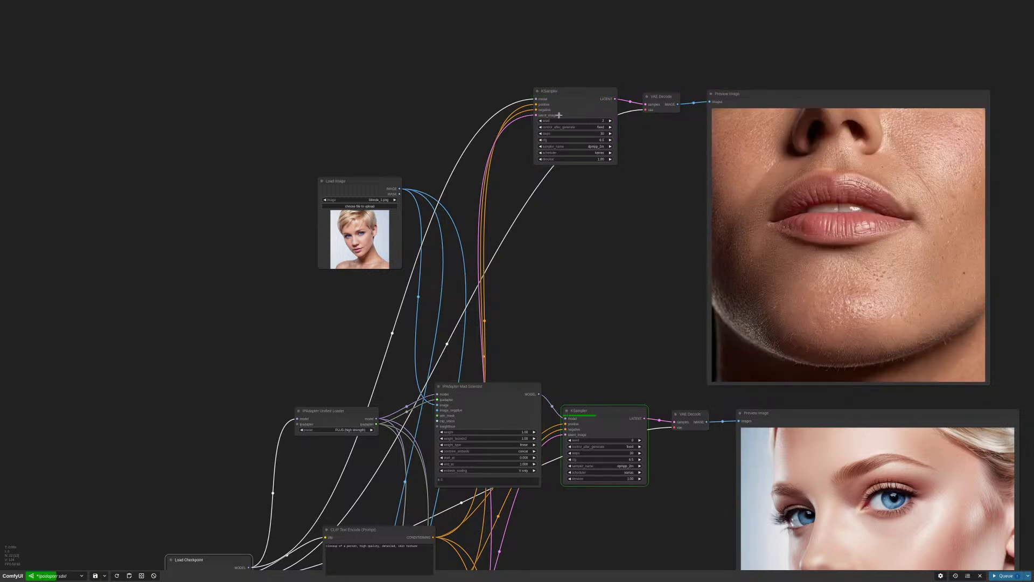
left_click_drag(540, 121, 650, 107)
double_click(649, 107)
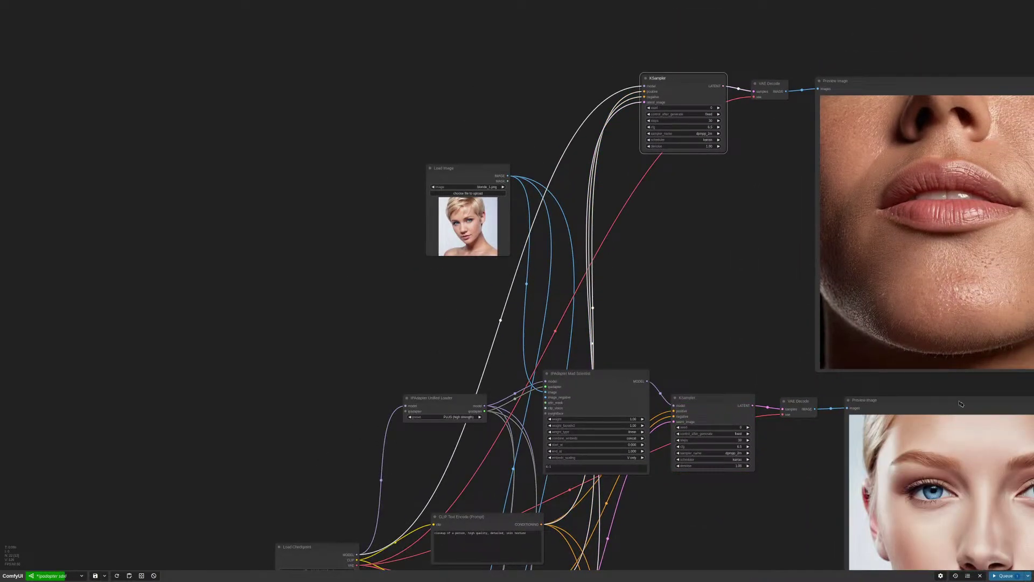
left_click(1006, 575)
left_click_drag(760, 228, 699, 255)
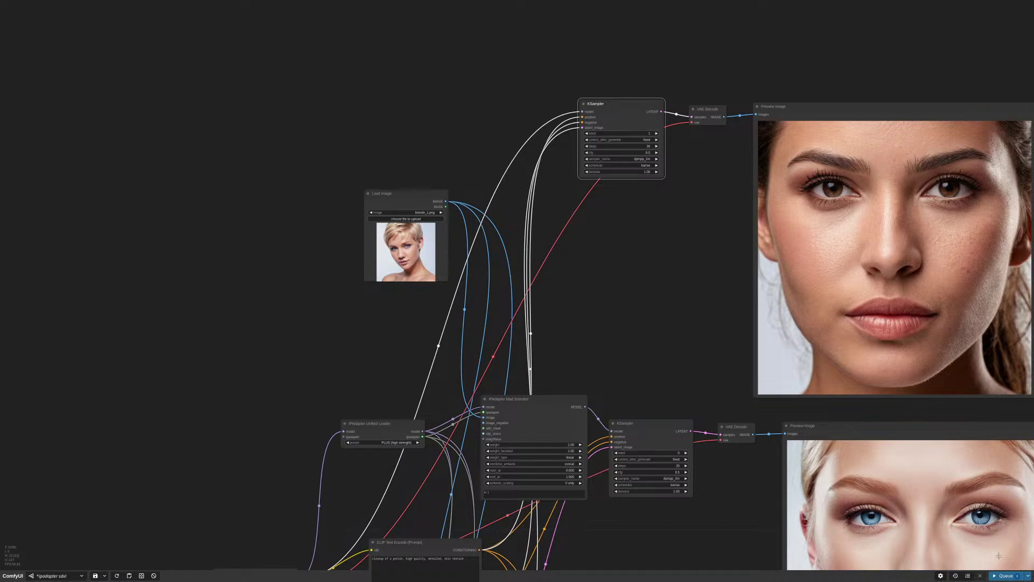
left_click(1005, 575)
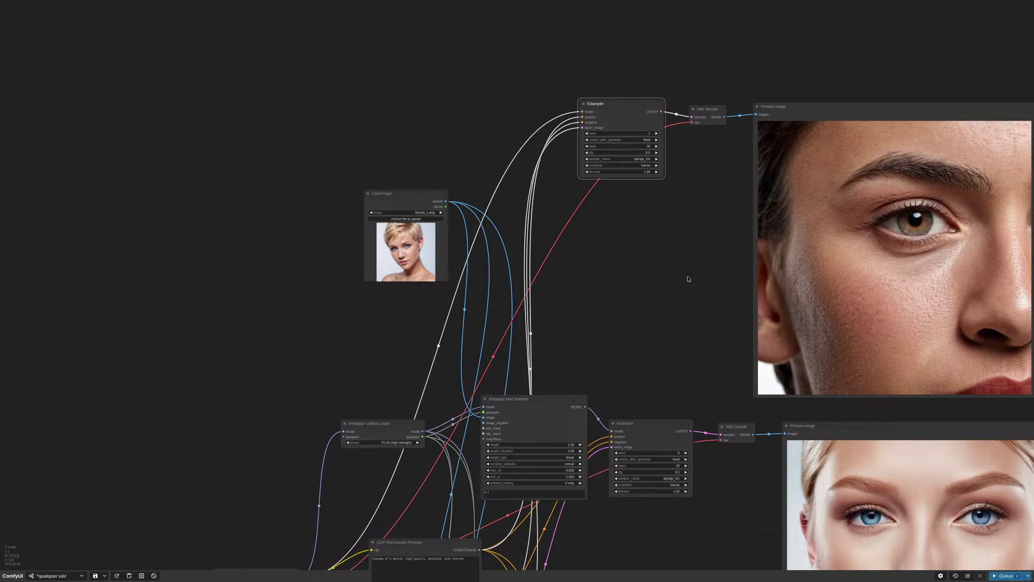
Change the positive prompt's opening to "closeup of the face of a person" and run the workflow again
left_click_drag(652, 277, 808, 58)
scroll(532, 317, "up", 6)
scroll(532, 316, "up", 2)
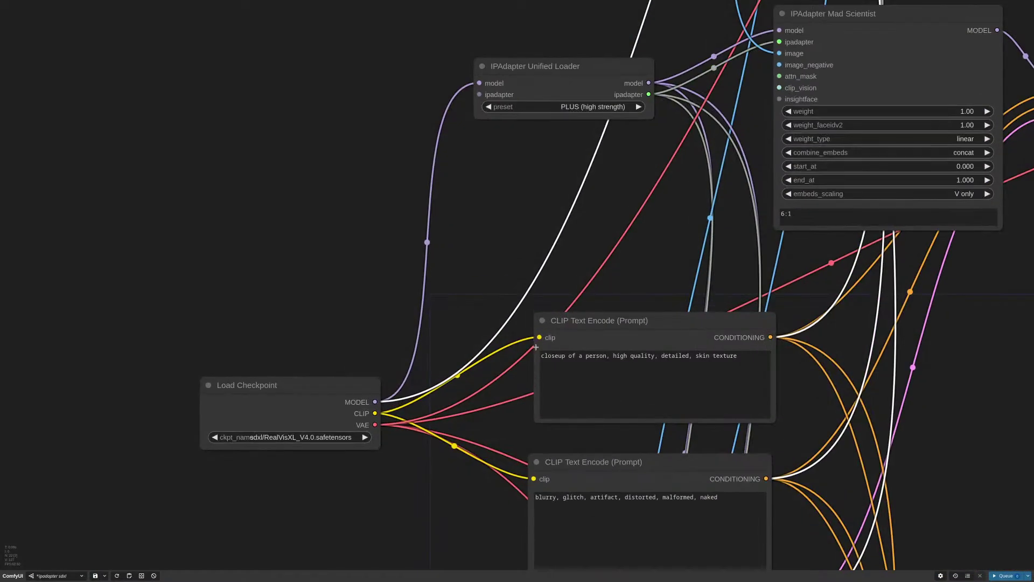
left_click(574, 356)
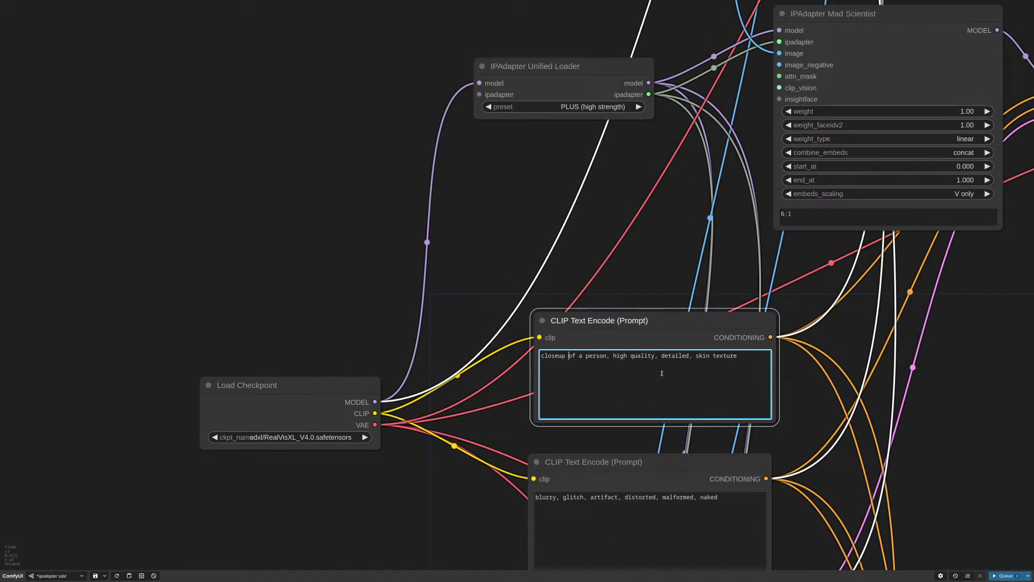
type("the face")
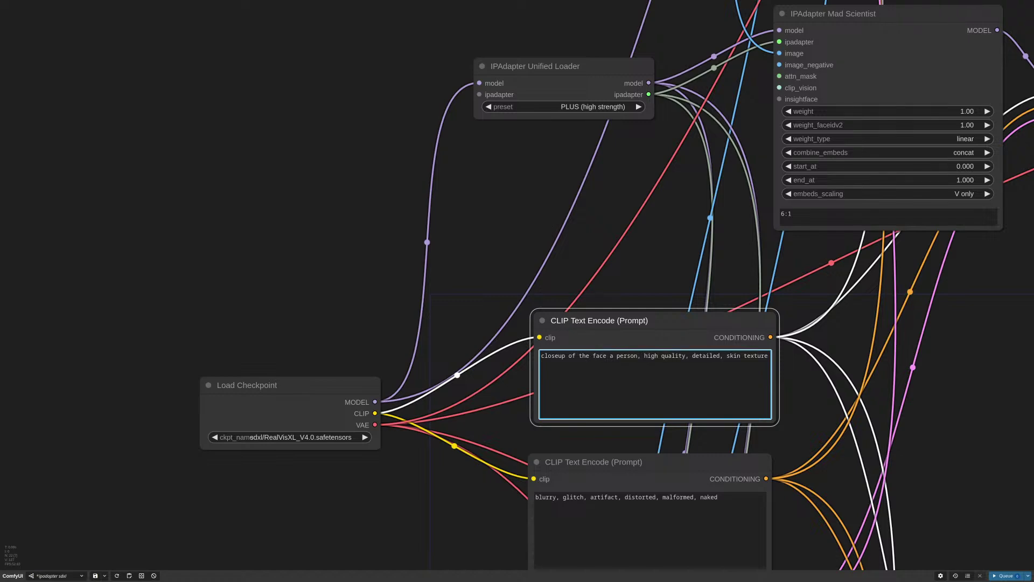
type(" of")
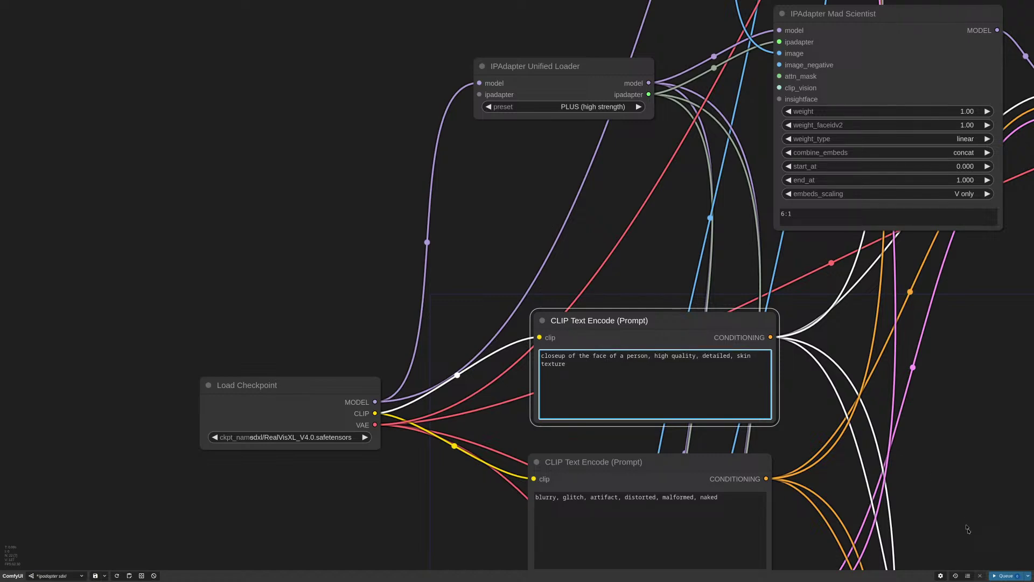
left_click(1006, 575)
Compare the portraits from the sampler without IPAdapter with those of the three IPAdapter chains
scroll(970, 139, "down", 5)
scroll(656, 240, "up", 2)
left_click_drag(655, 240, 604, 247)
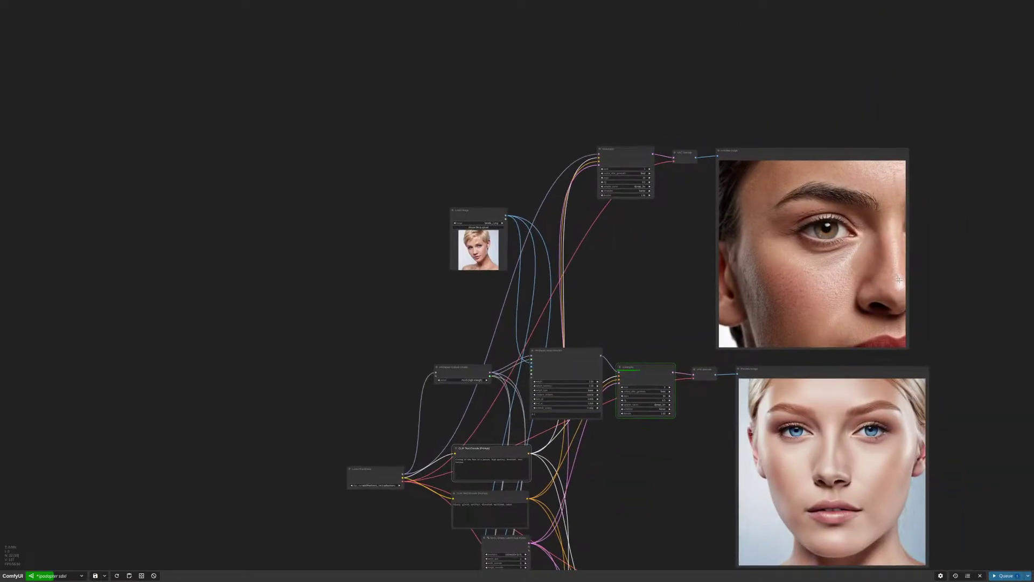
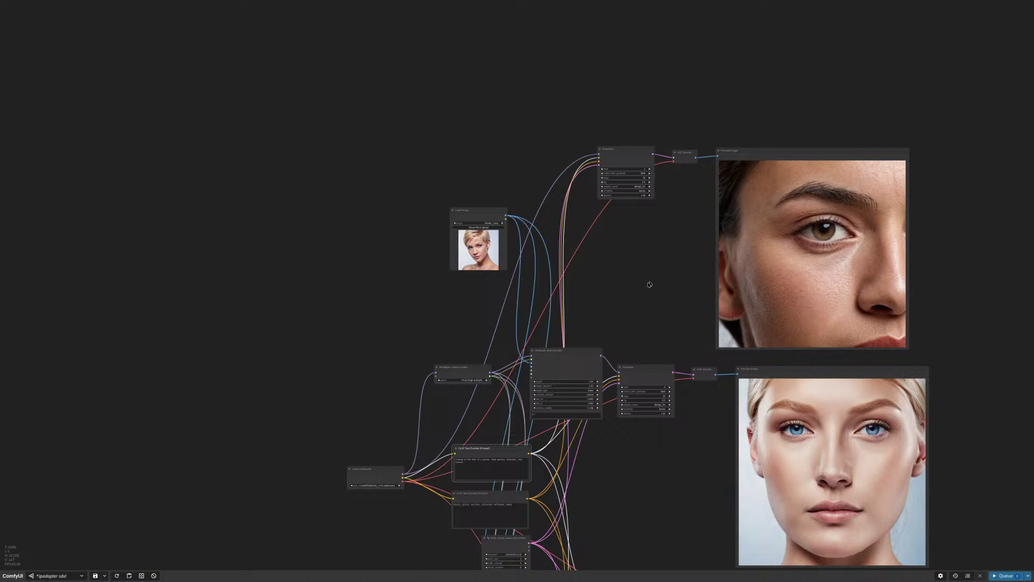
left_click_drag(649, 286, 560, 174)
scroll(561, 174, "down", 5)
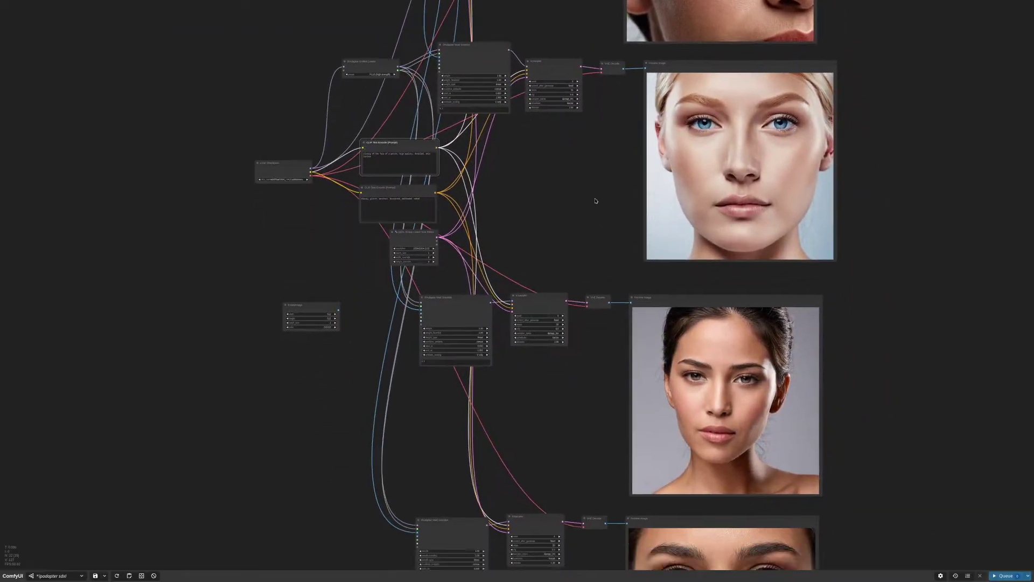
left_click_drag(827, 274, 929, 302)
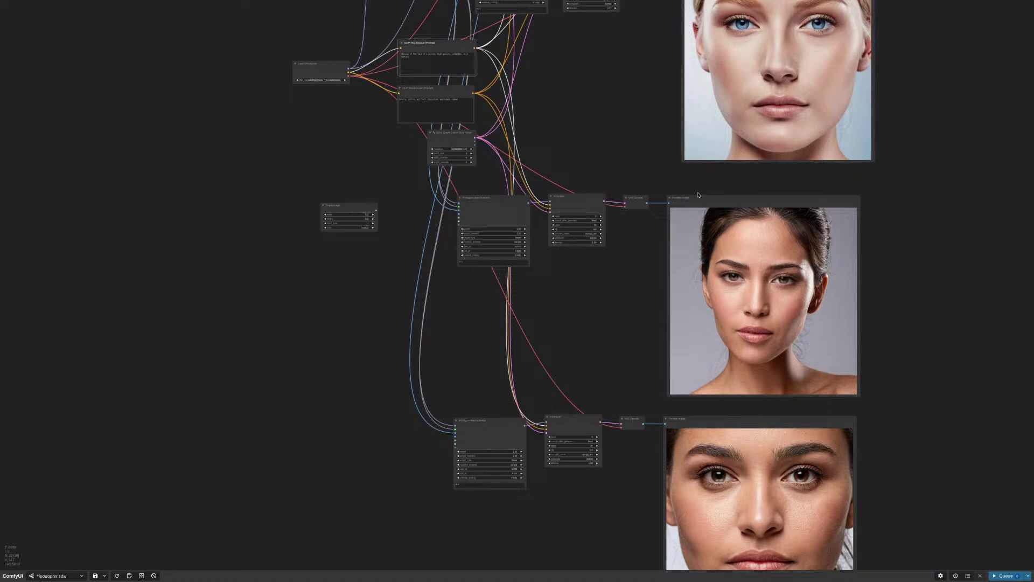
mouse_move(699, 194)
left_mouse_down()
mouse_move(684, 175)
mouse_move(704, 184)
left_mouse_up()
Add an Image Remove Background node beside the middle chain's portrait preview
scroll(618, 316, "right", 5)
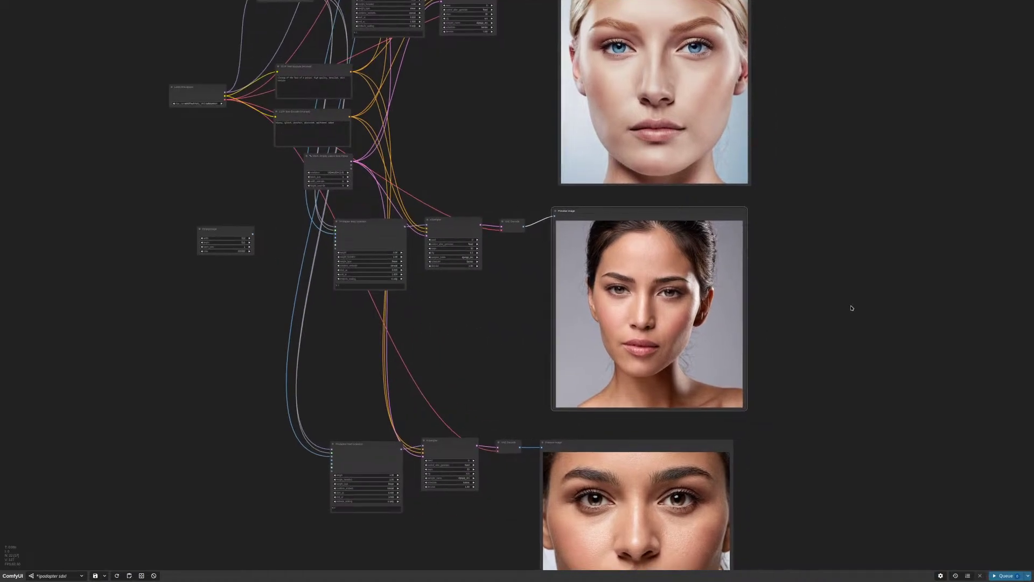
scroll(714, 284, "right", 5)
scroll(695, 272, "up", 3)
double_click(690, 262)
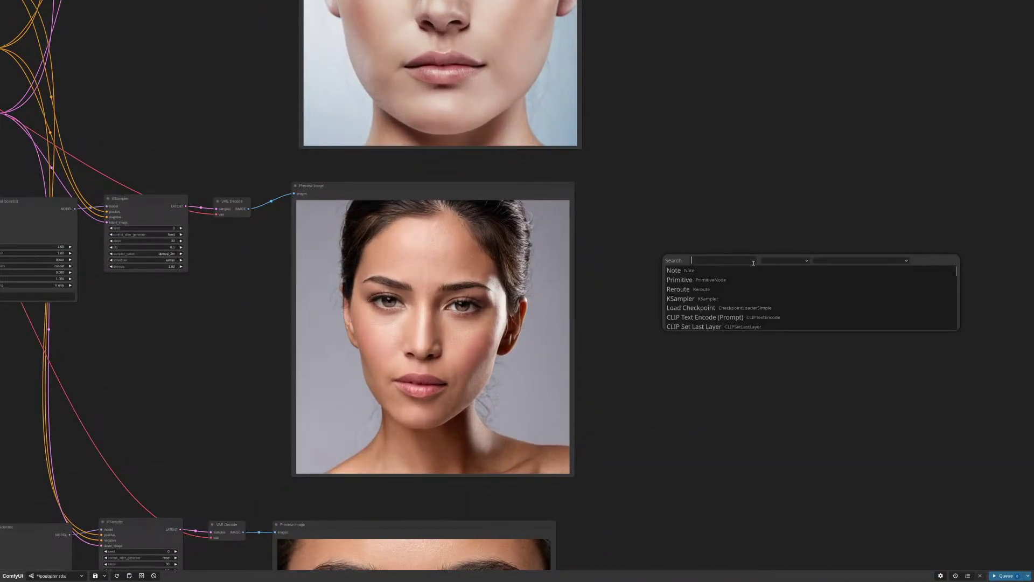
type("rem")
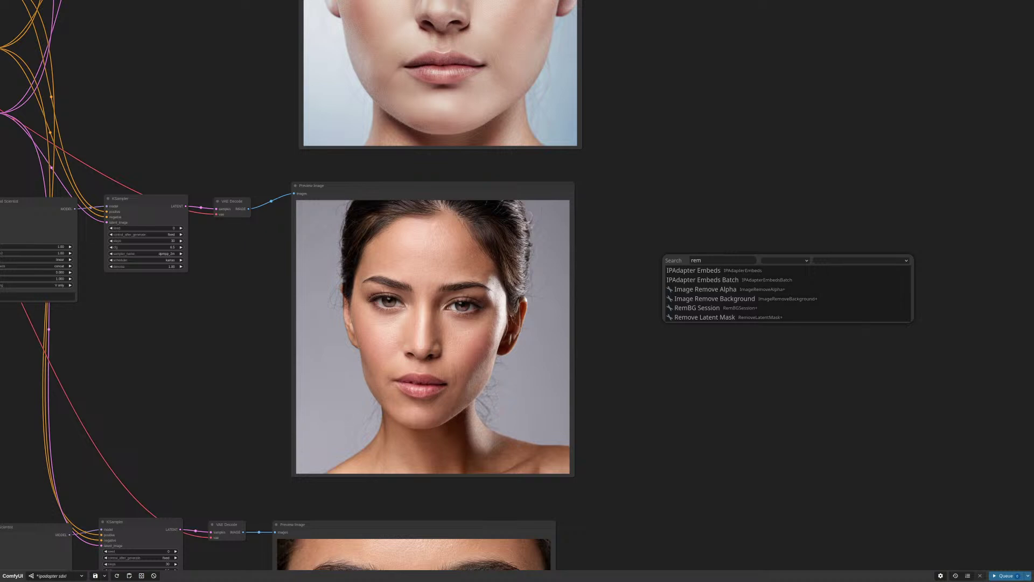
key("Down")
key("Down")
key("Down")
key("Down")
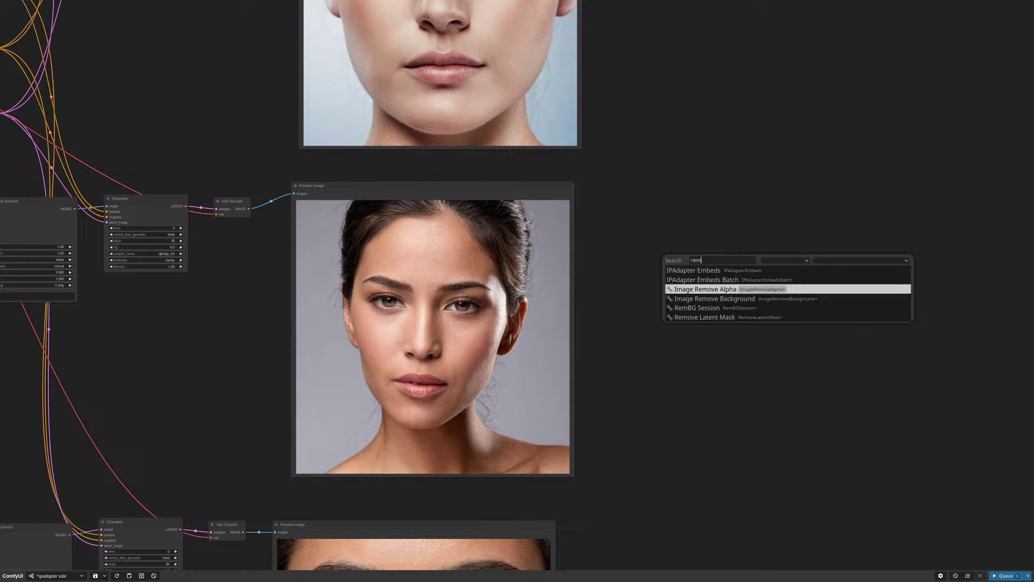
key("Return")
scroll(705, 263, "up", 1)
scroll(704, 263, "up", 5)
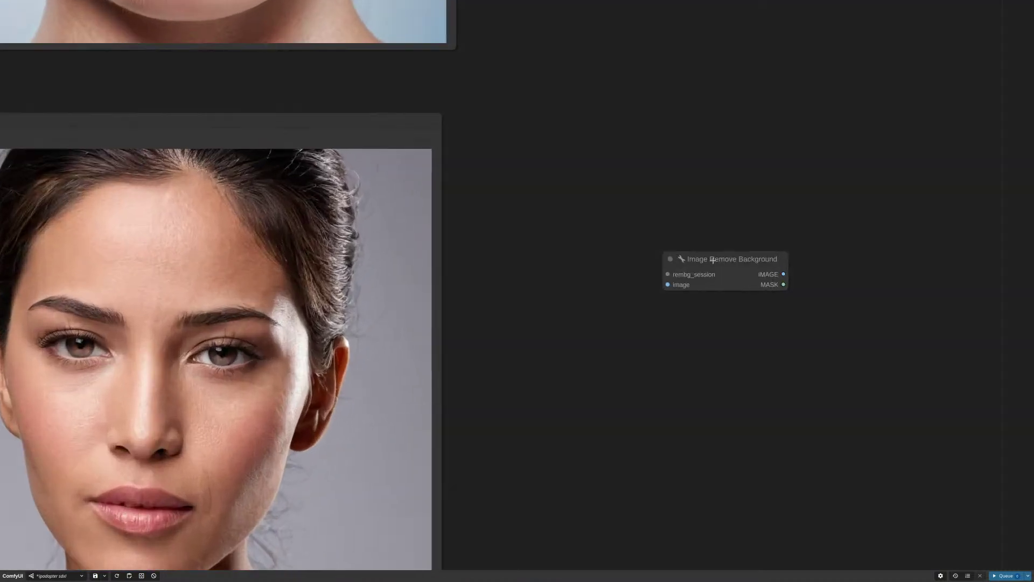
Connect the middle chain's VAE Decode image output to the Image Remove Background node, moved farther from the portrait preview
scroll(704, 257, "down", 4)
scroll(645, 229, "down", 1)
scroll(645, 229, "down", 1)
left_click_drag(645, 229, 851, 285)
left_click_drag(357, 171, 851, 242)
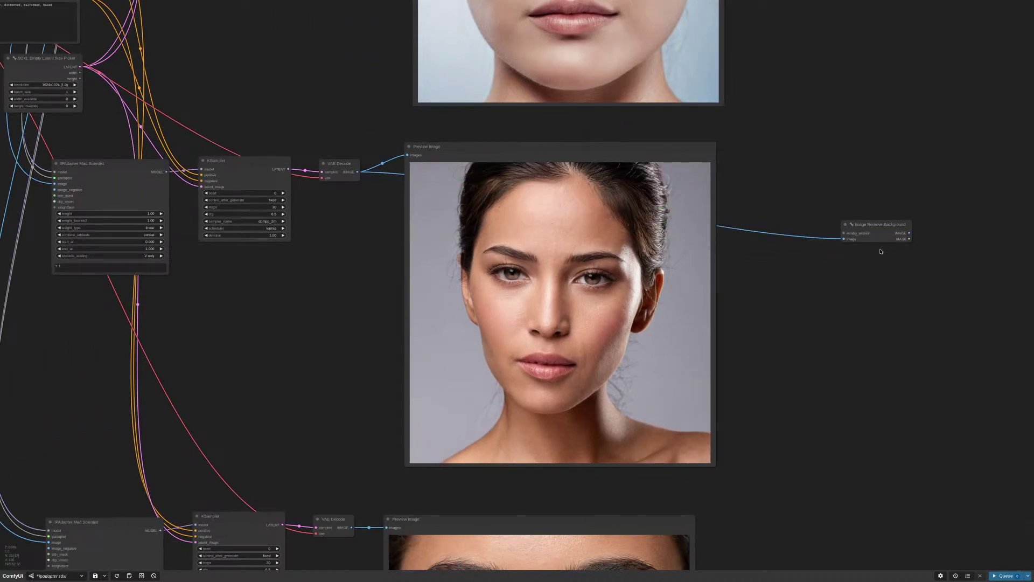
Add a RemBG Session node feeding the Image Remove Background node's session input, and place it between the portrait and that node
scroll(841, 205, "up", 10)
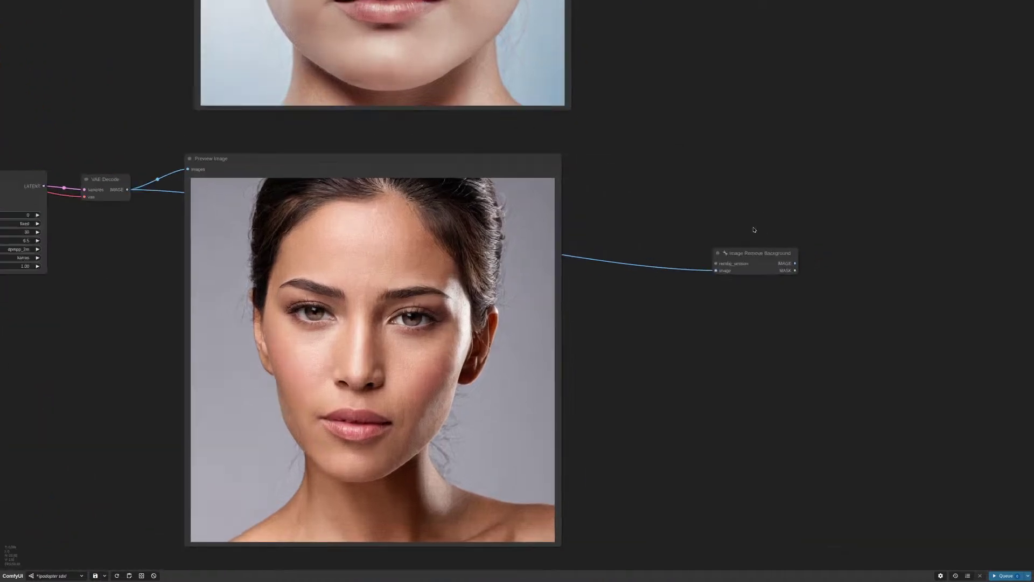
left_click_drag(722, 300, 555, 153)
left_click(566, 177)
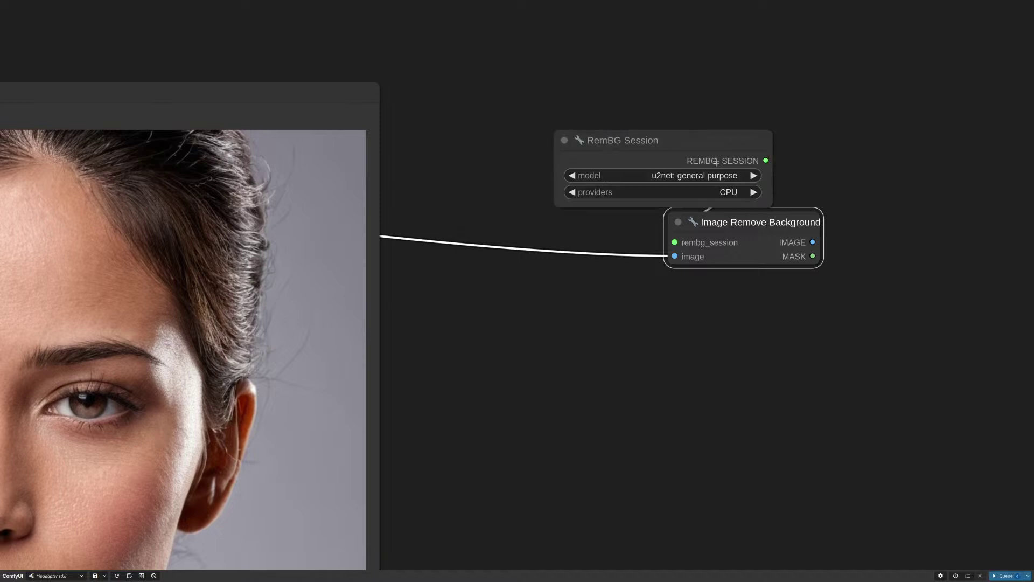
left_click_drag(712, 150, 571, 125)
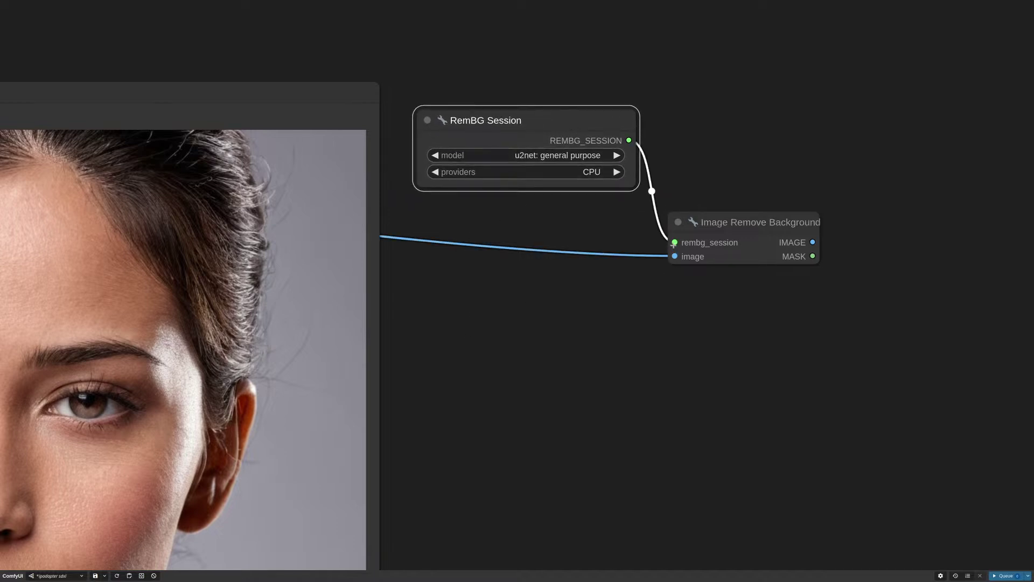
Duplicate the Image Remove Background node and feed its session input from a new, narrowed InSPyReNet TransparentBG node
mouse_move(726, 251)
left_mouse_down()
mouse_move(732, 344)
mouse_move(518, 333)
left_mouse_up()
left_click(546, 369)
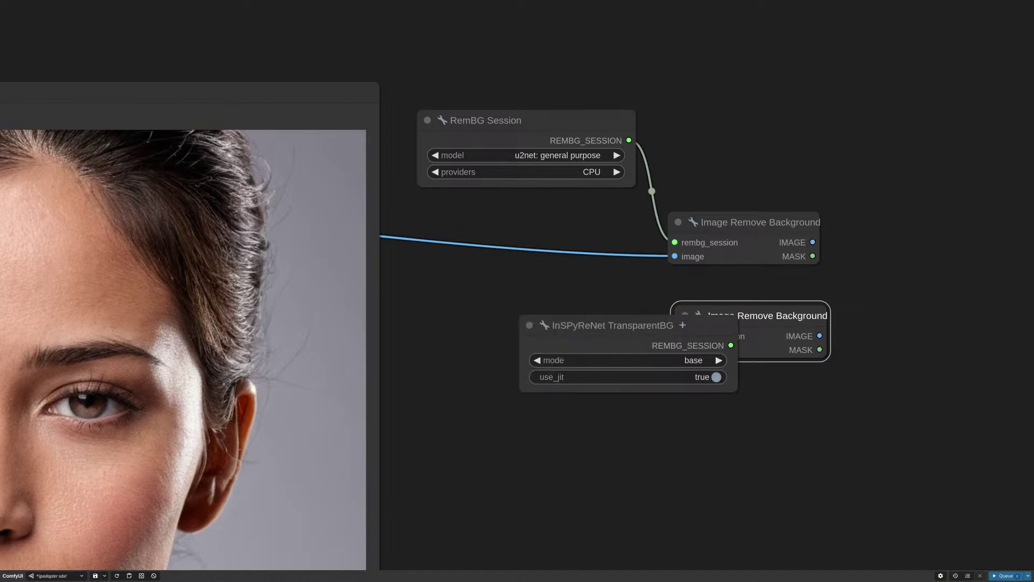
left_click_drag(683, 325, 579, 280)
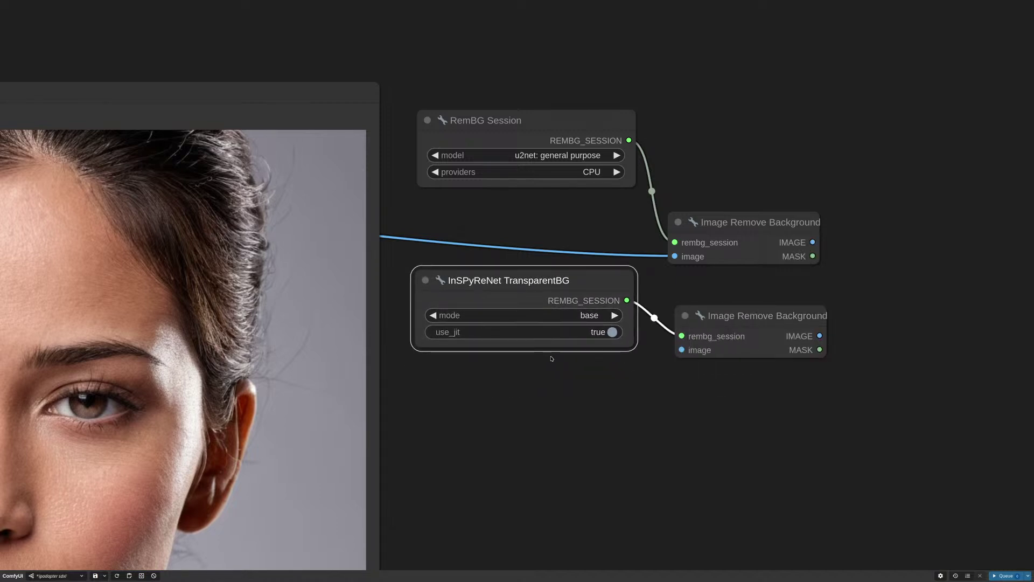
left_click_drag(638, 351, 606, 351)
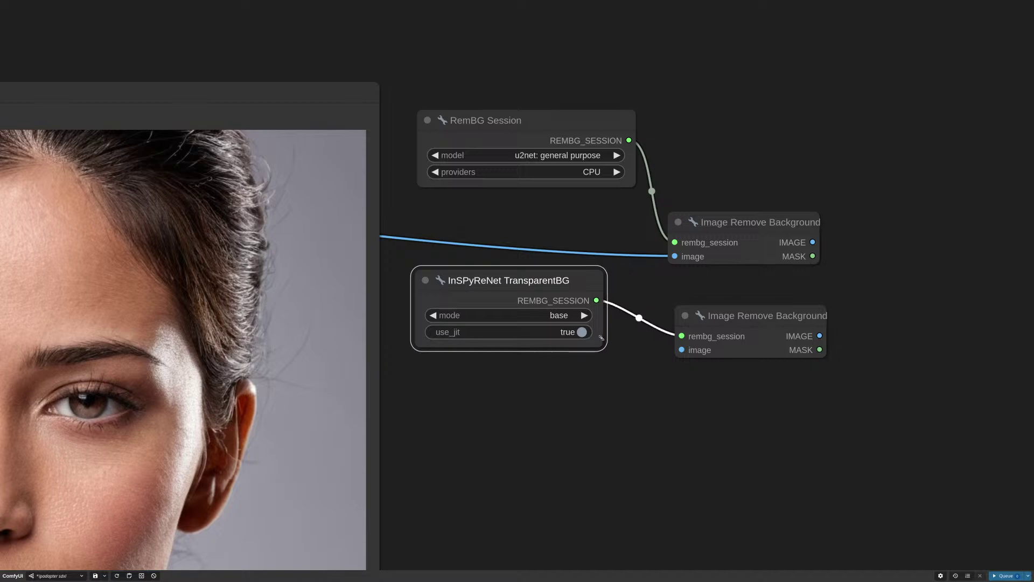
left_click_drag(558, 280, 586, 288)
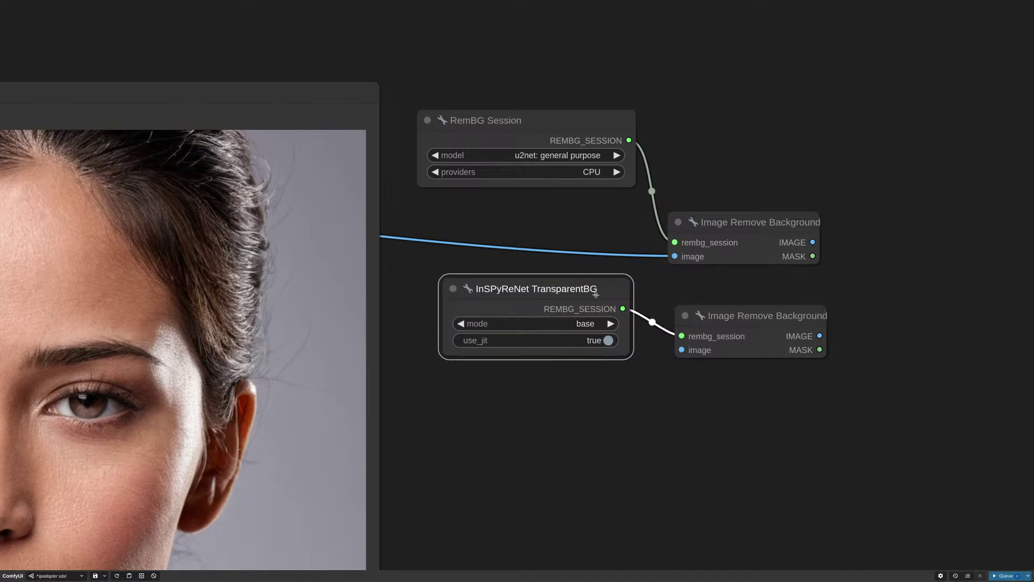
Connect the middle chain's VAE Decode image output to the second Image Remove Background node
scroll(650, 339, "down", 10)
left_click_drag(630, 423, 722, 383)
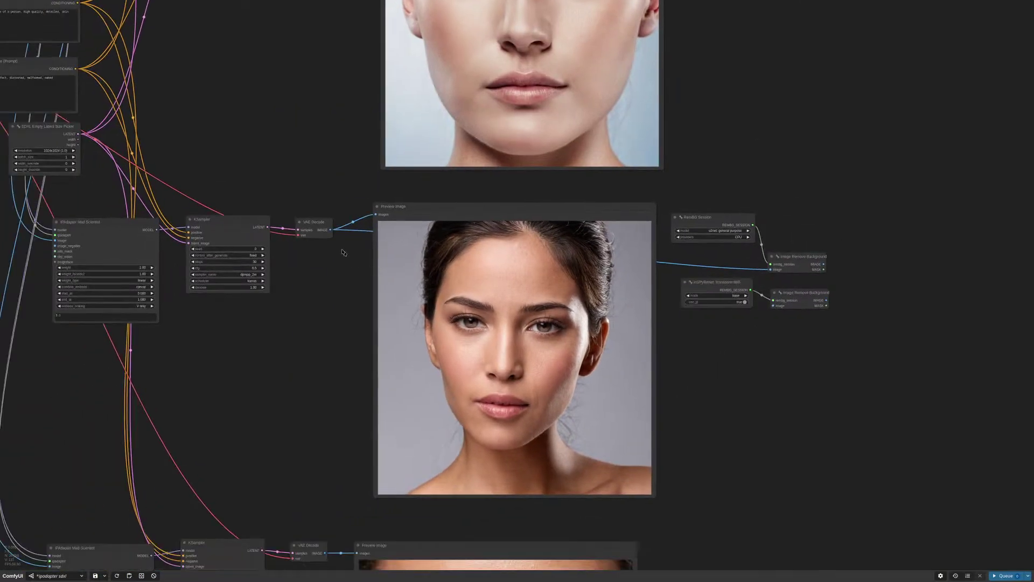
left_click_drag(329, 231, 773, 306)
Narrow the InSPyReNet TransparentBG node further and align the second Image Remove Background node beneath the first
scroll(765, 299, "up", 5)
scroll(768, 300, "up", 6)
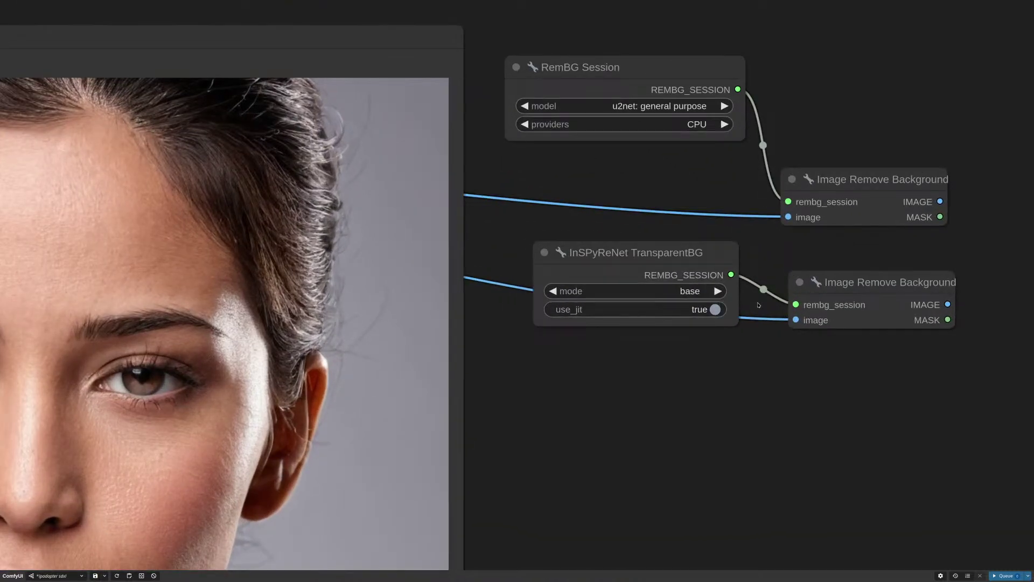
scroll(572, 342, "up", 5)
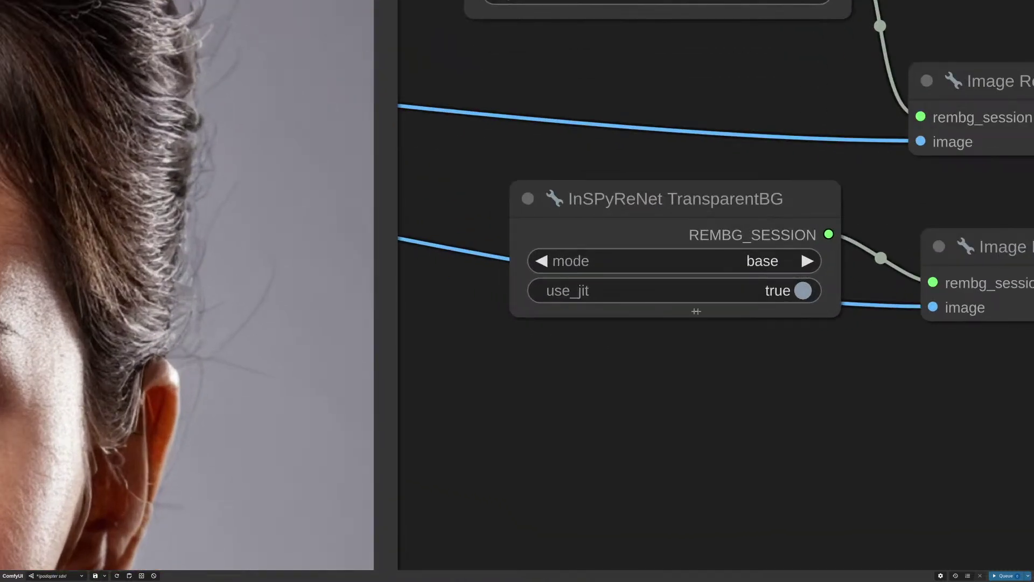
left_click_drag(838, 315, 751, 246)
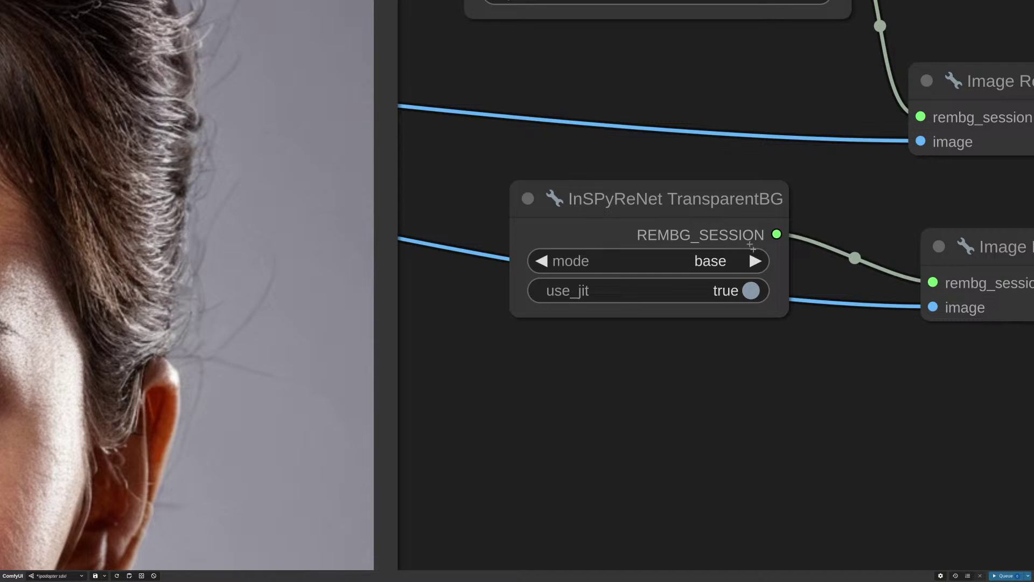
left_click_drag(700, 203, 744, 206)
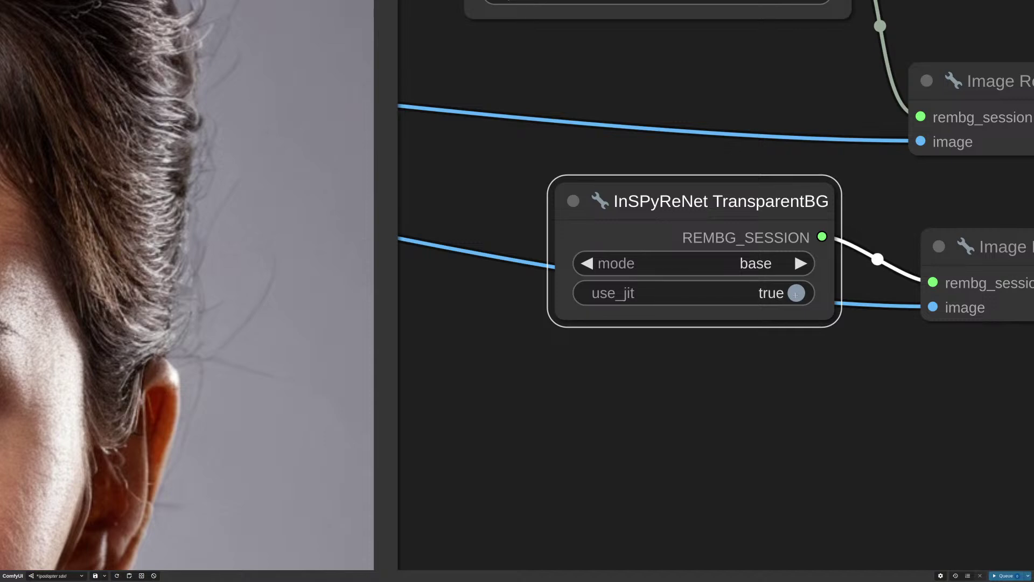
scroll(813, 327, "down", 6)
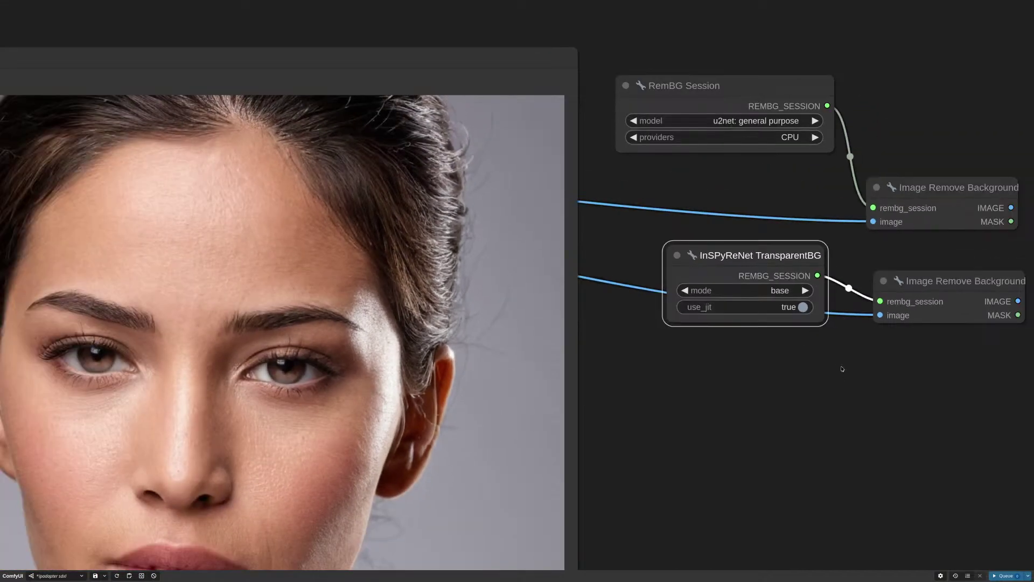
left_click_drag(832, 365, 717, 384)
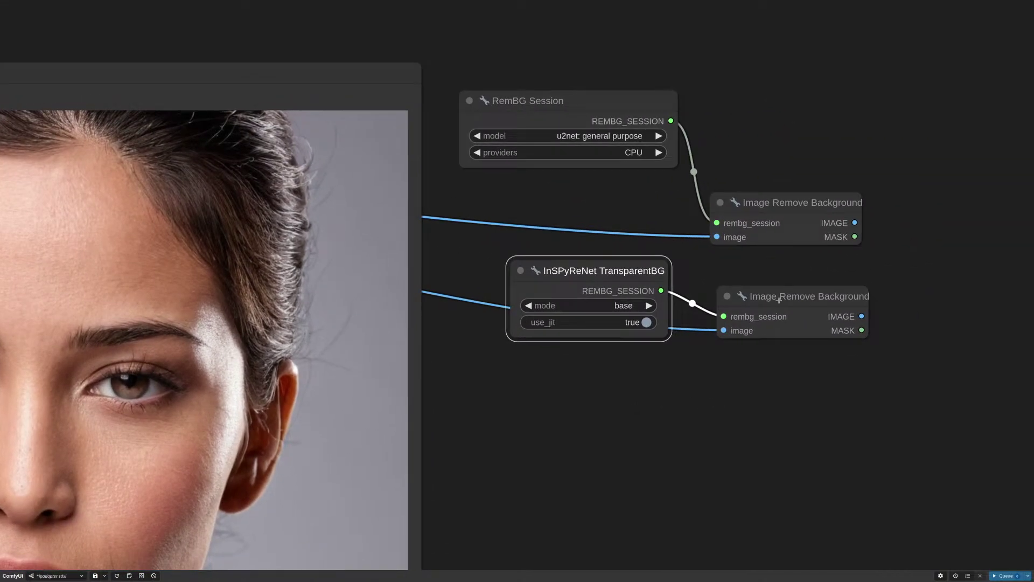
left_click_drag(779, 300, 763, 326)
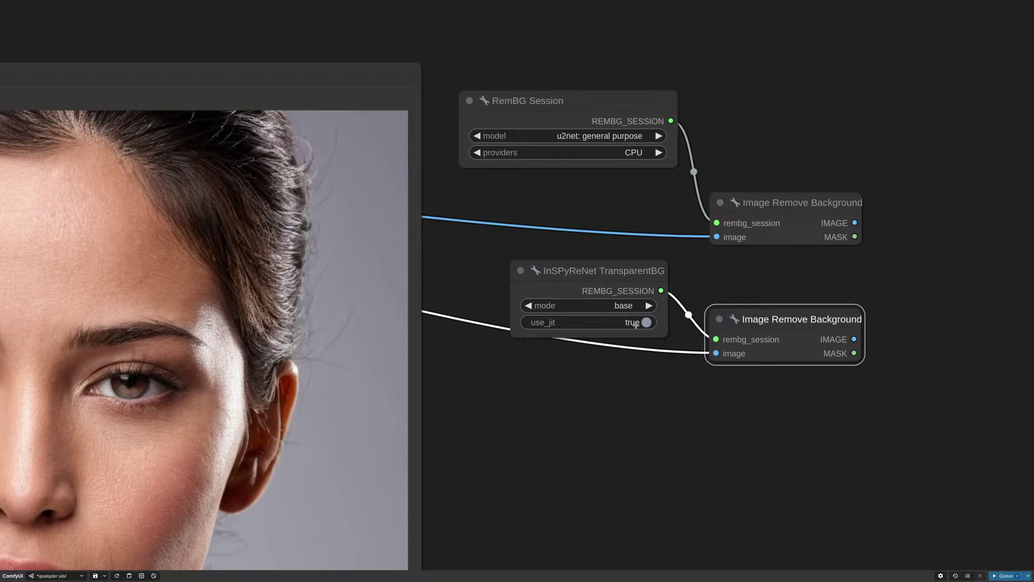
Shrink the RemBG Session node and position it above the InSPyReNet TransparentBG node
scroll(710, 274, "down", 5)
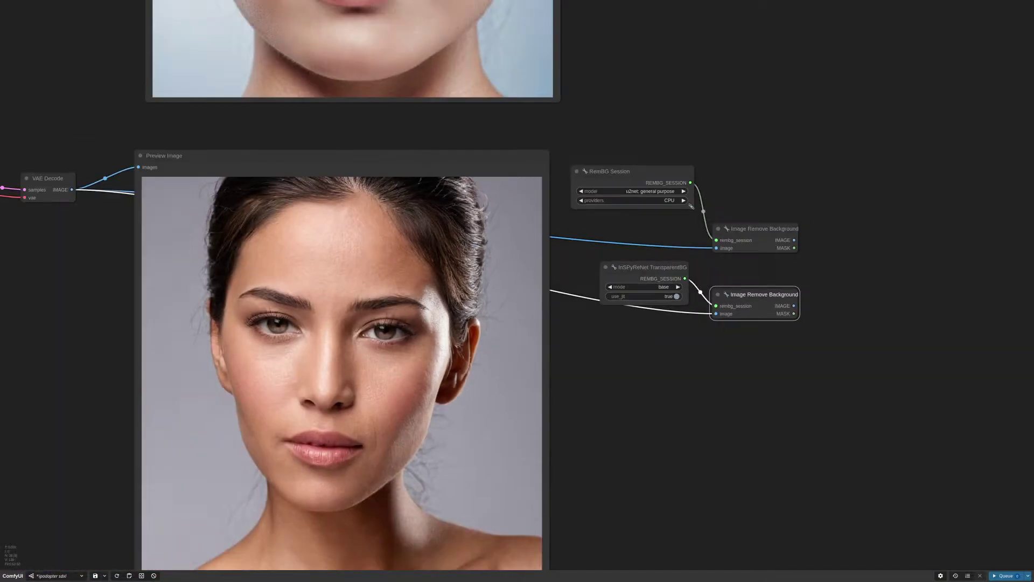
left_click_drag(693, 207, 668, 187)
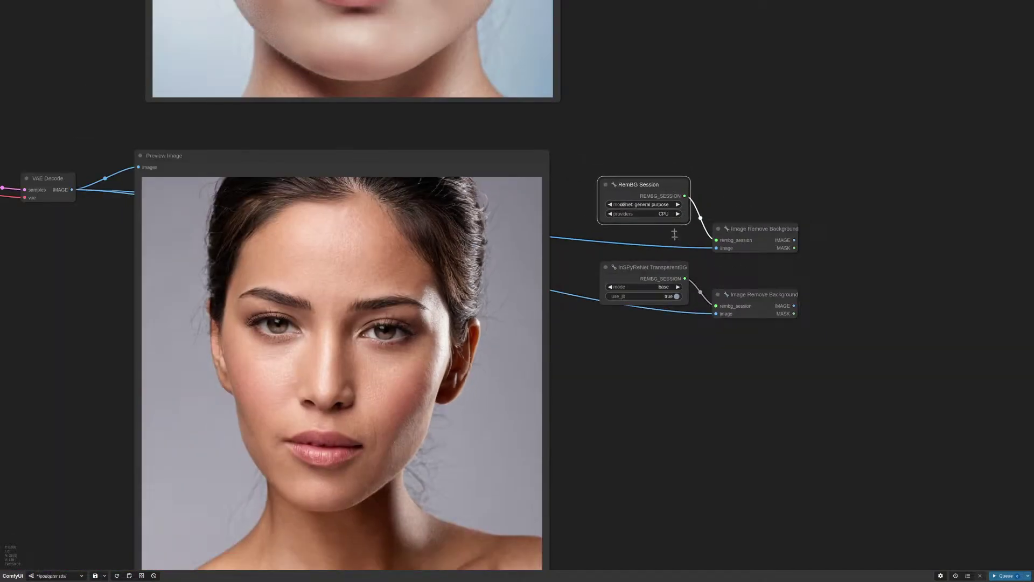
scroll(679, 304, "up", 5)
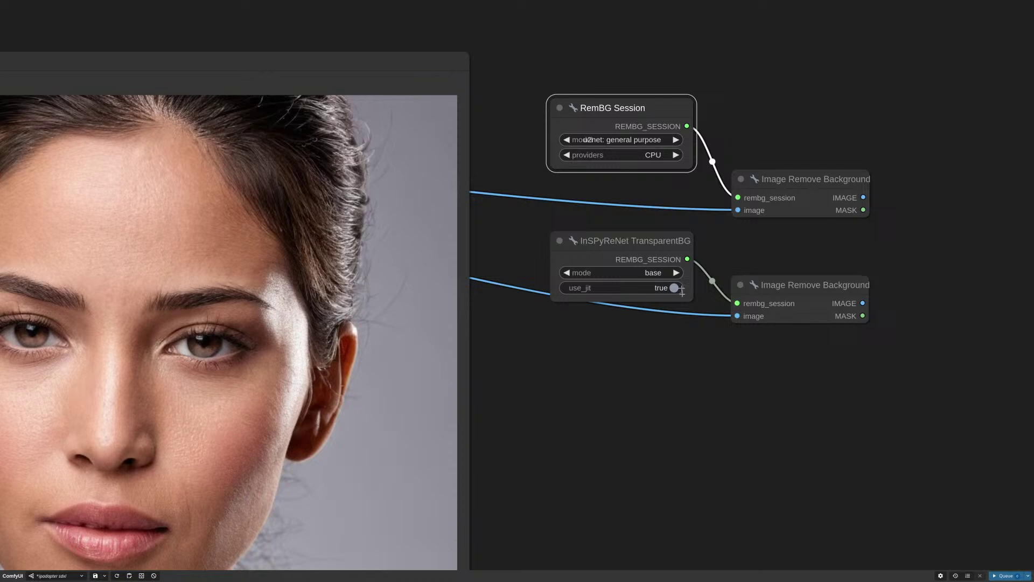
left_click(650, 156)
left_click_drag(646, 118, 657, 123)
left_click(648, 93)
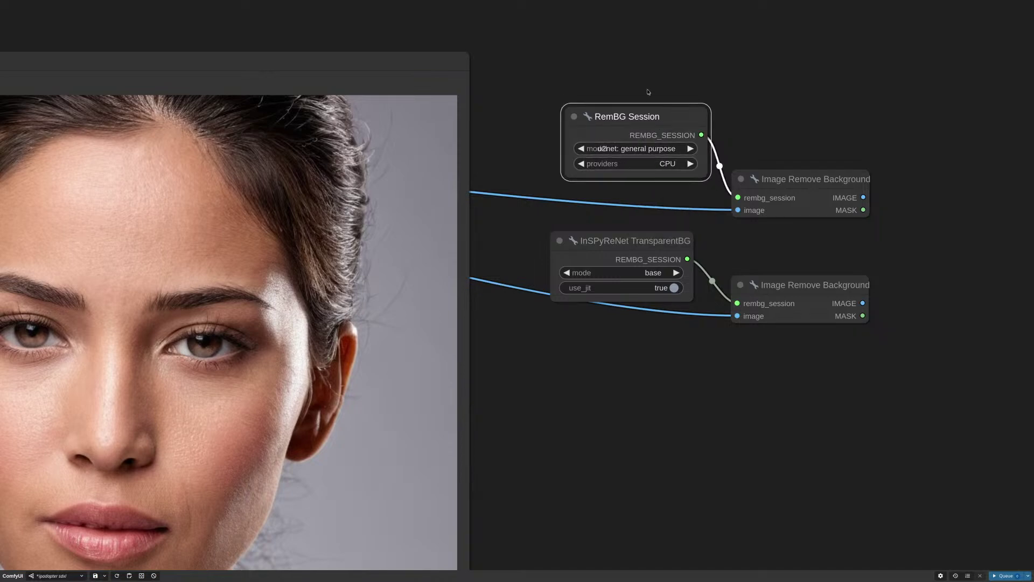
scroll(639, 86, "down", 1)
scroll(638, 86, "up", 7)
left_click(678, 229)
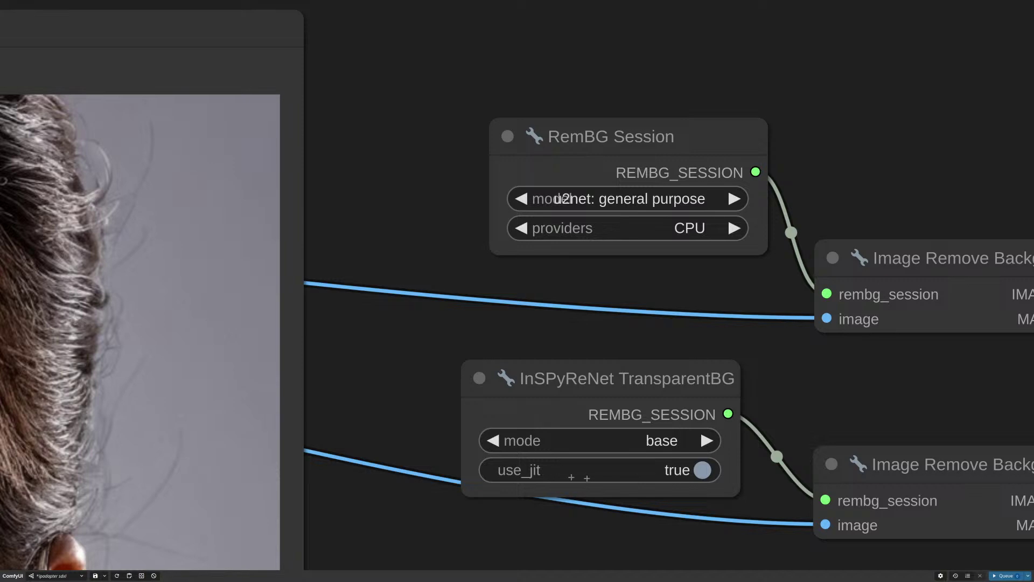
Check the mode options of the InSPyReNet TransparentBG node, keeping it on base
left_click_drag(718, 295, 691, 277)
scroll(702, 241, "down", 4)
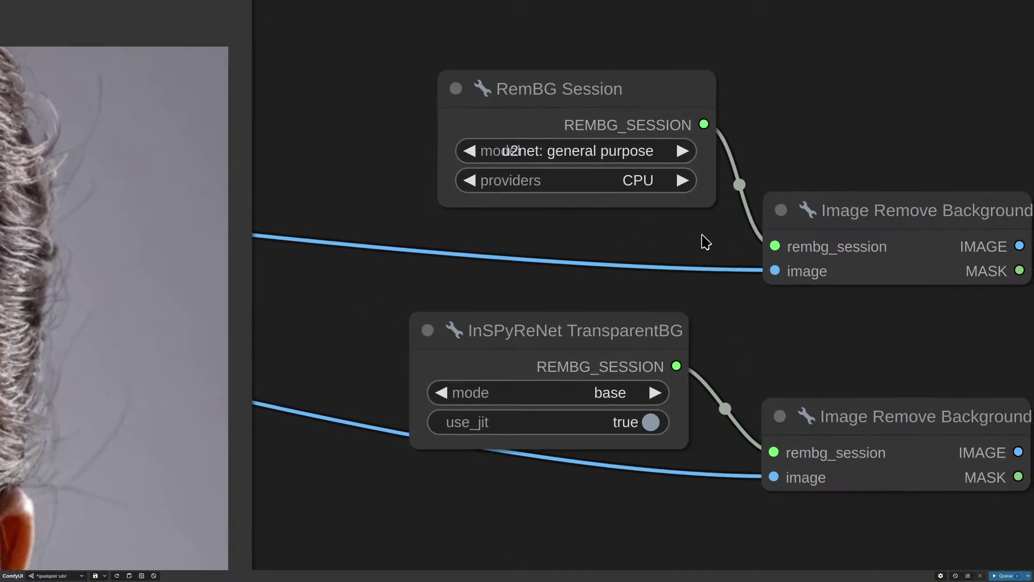
scroll(701, 337, "up", 1)
left_click(673, 294)
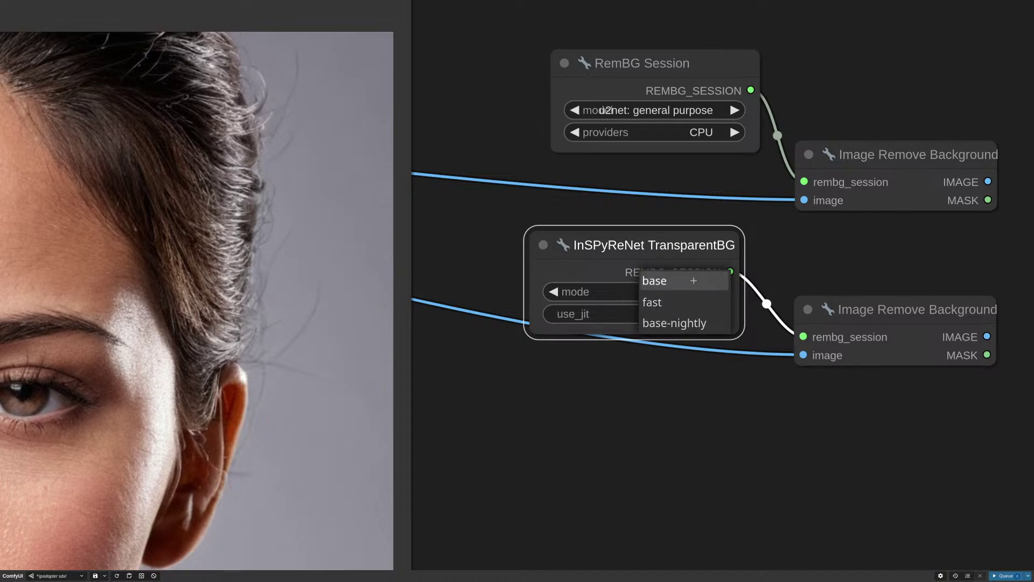
left_click(693, 282)
left_click(690, 289)
left_click(691, 287)
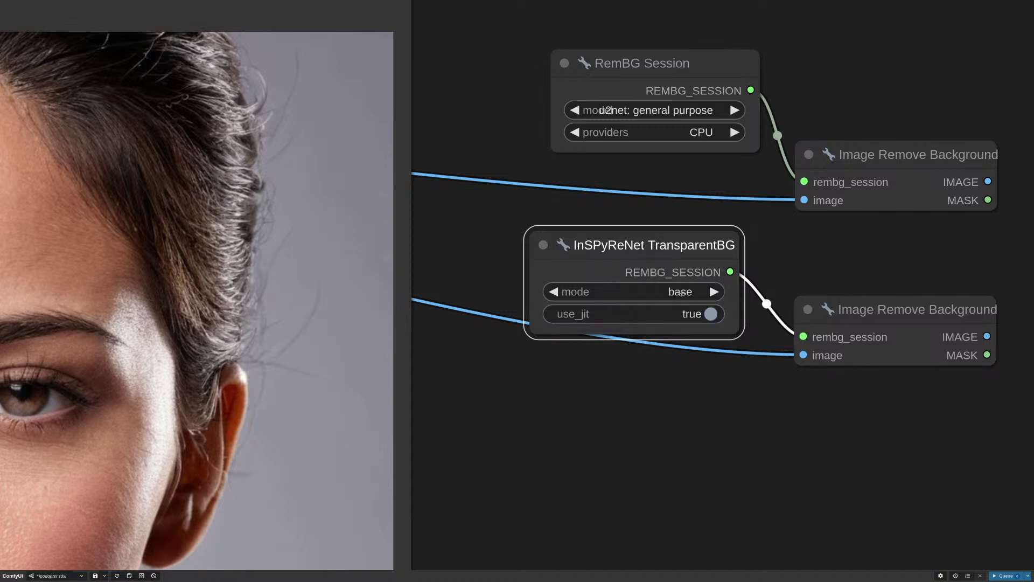
left_click(693, 284)
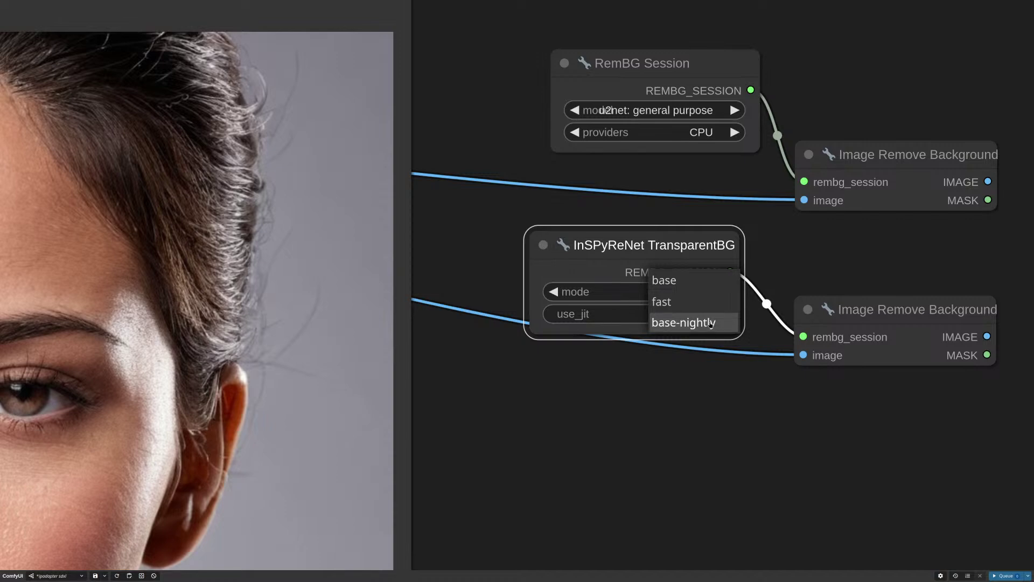
left_click(711, 372)
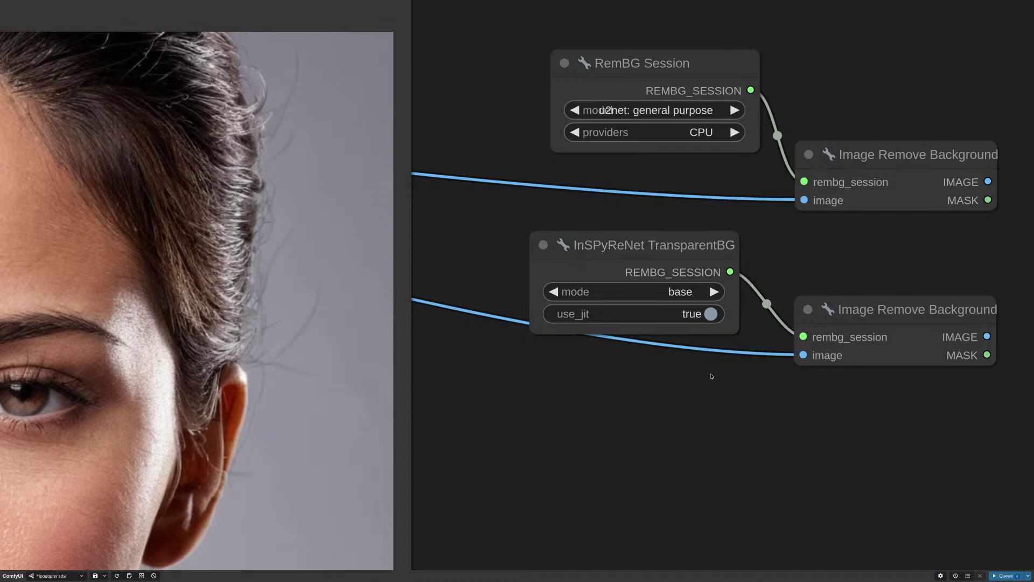
Add a Preview Image node to the image output of each Image Remove Background node
scroll(712, 374, "down", 3)
scroll(593, 302, "down", 2)
left_click_drag(620, 377, 638, 388)
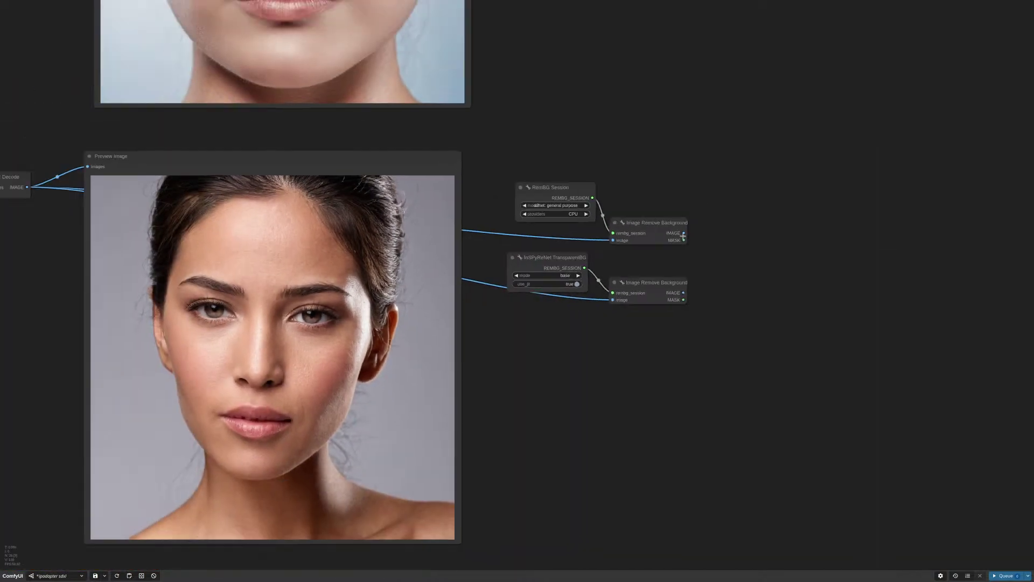
left_click_drag(684, 233, 776, 204)
left_click(788, 252)
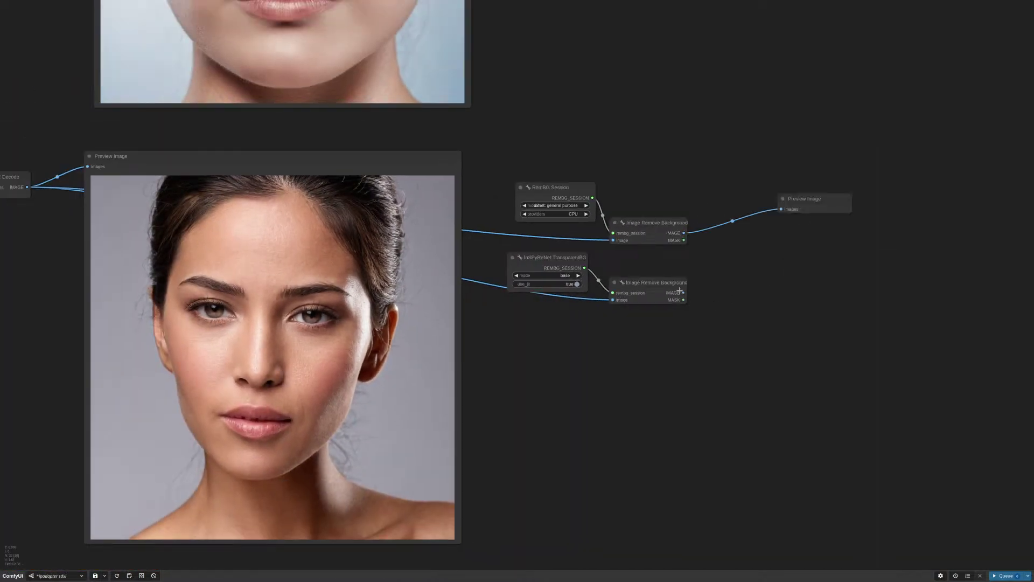
left_click_drag(690, 303, 732, 293)
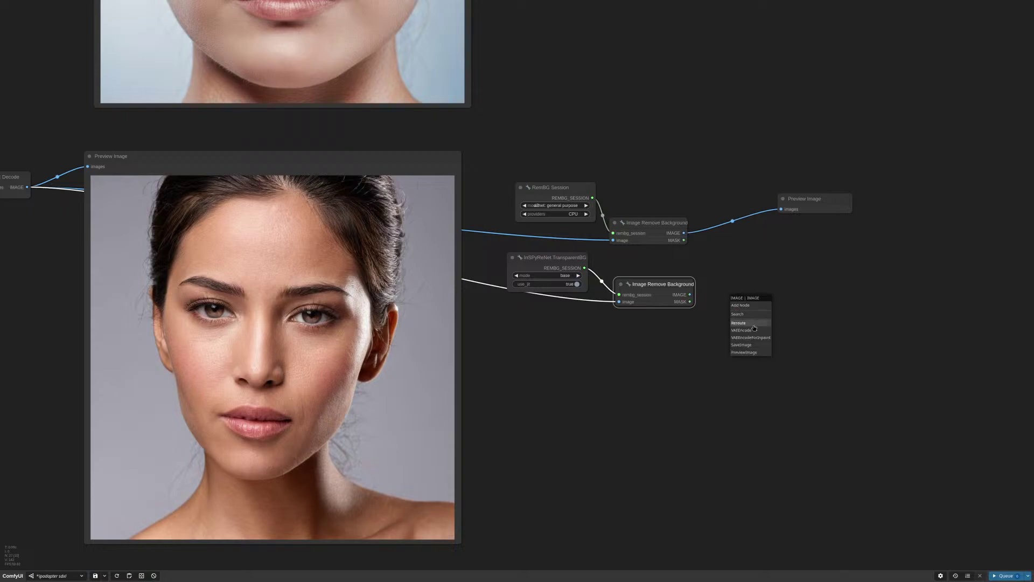
left_click(750, 352)
Tidy the positions of the two background-removal session nodes and run the workflow
scroll(646, 259, "up", 1)
scroll(646, 259, "up", 6)
left_click_drag(770, 370, 765, 346)
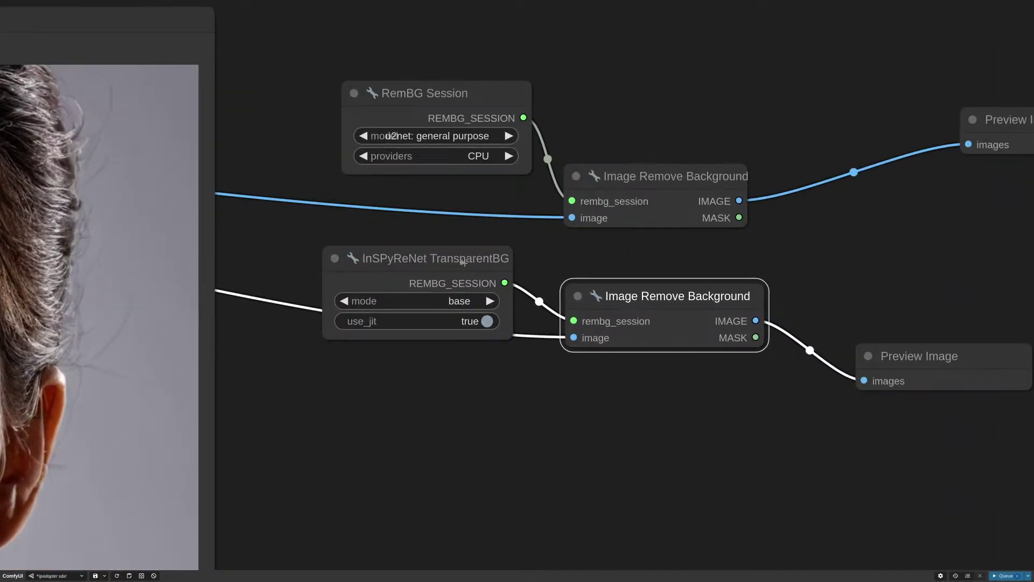
left_click_drag(463, 262, 466, 252)
left_click(480, 99)
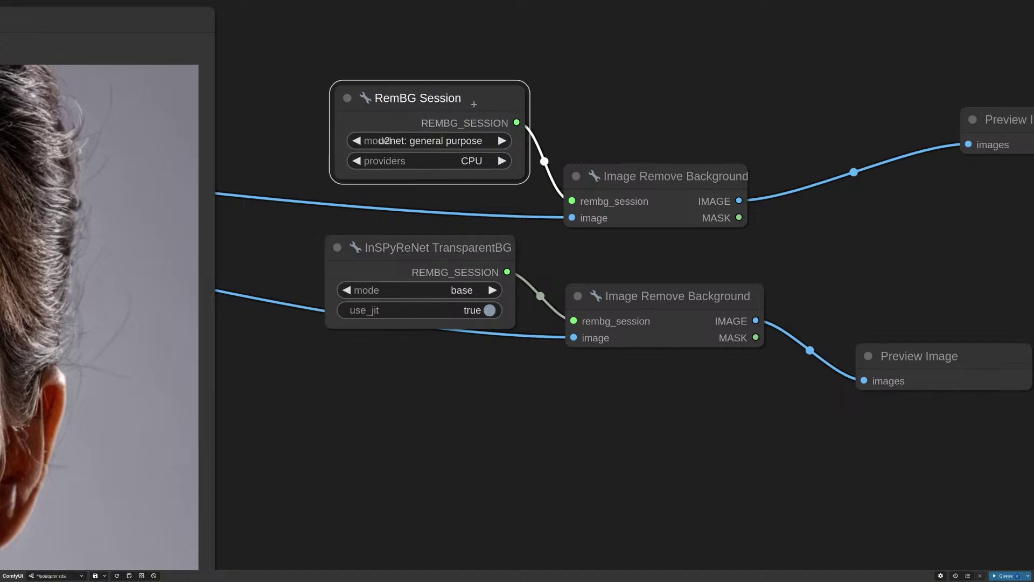
left_click(431, 248)
scroll(922, 443, "down", 4)
left_click(1005, 576)
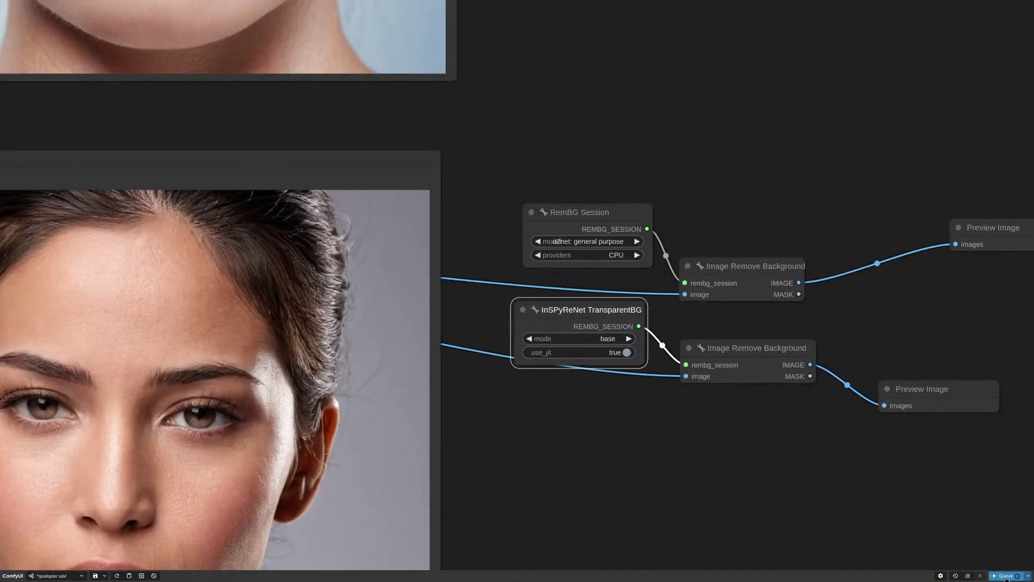
Stack the two background-removal Preview Image nodes one above the other beside their Image Remove Background nodes
left_click_drag(864, 480, 627, 318)
left_click(708, 252)
left_click_drag(708, 252, 732, 311)
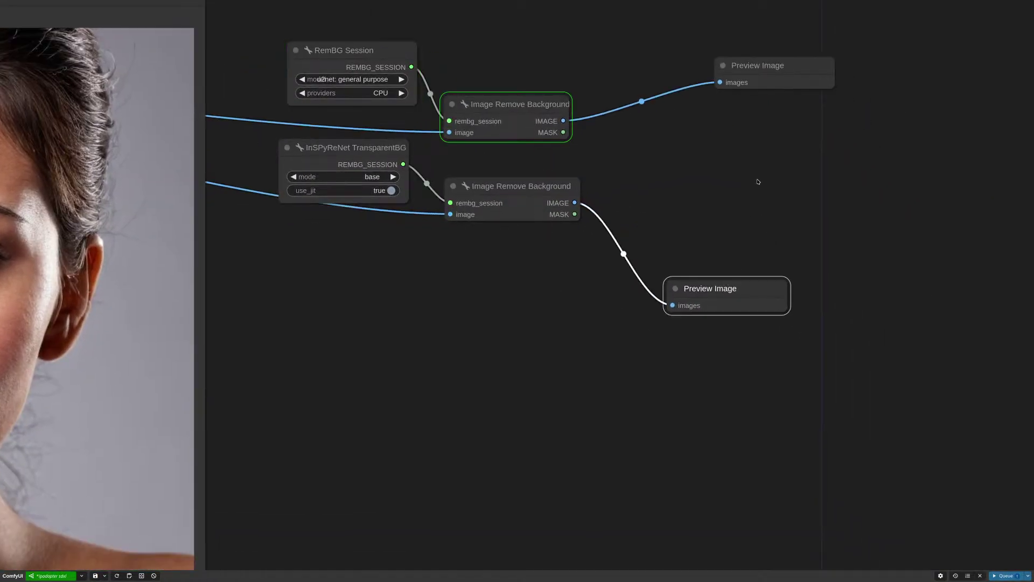
left_click_drag(761, 68, 717, 51)
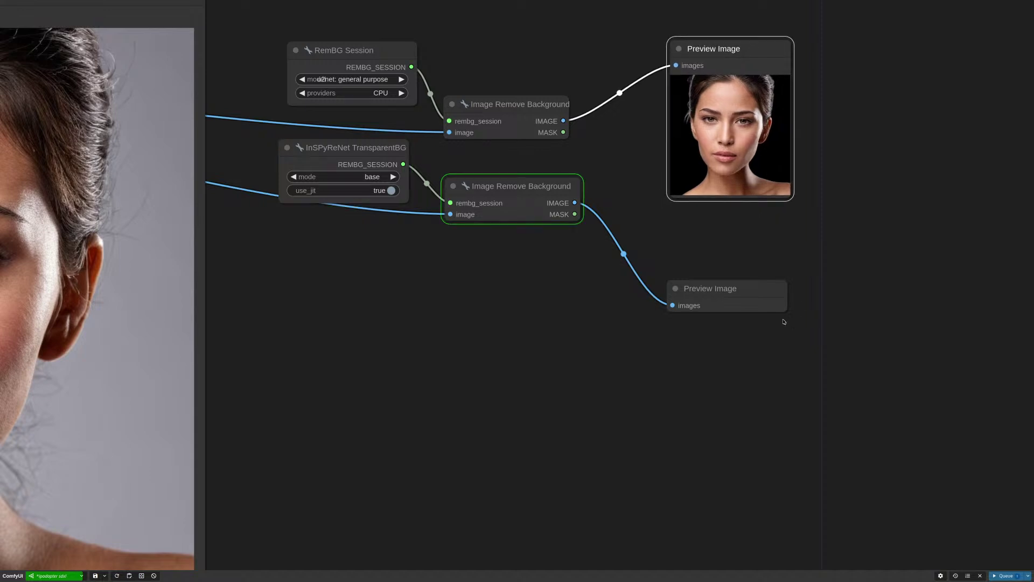
left_click_drag(763, 304, 762, 241)
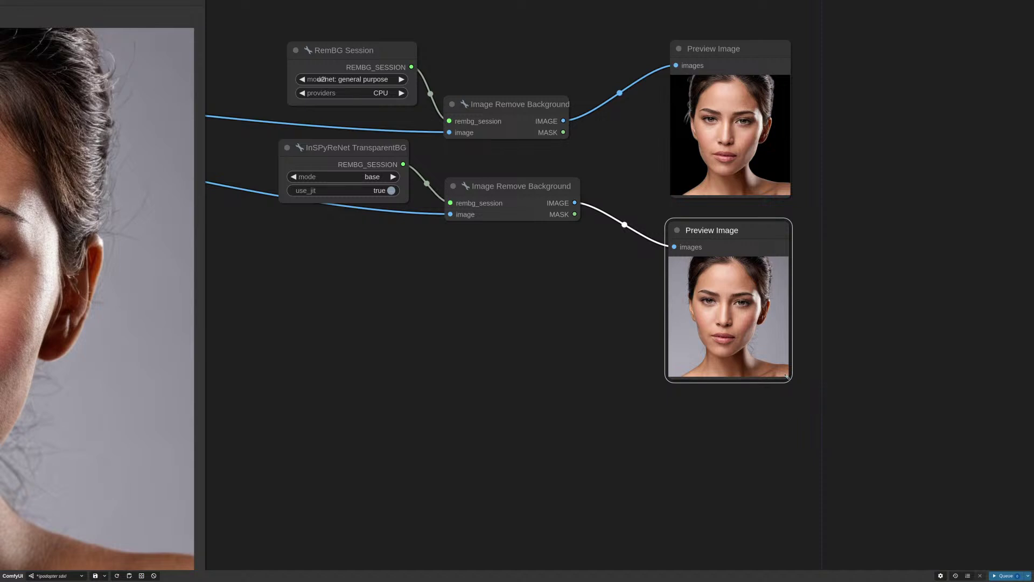
Make the Preview Image of the InSPyReNet result slightly larger than the RemBG one and align it underneath
left_click_drag(787, 376, 842, 433)
scroll(757, 358, "down", 1)
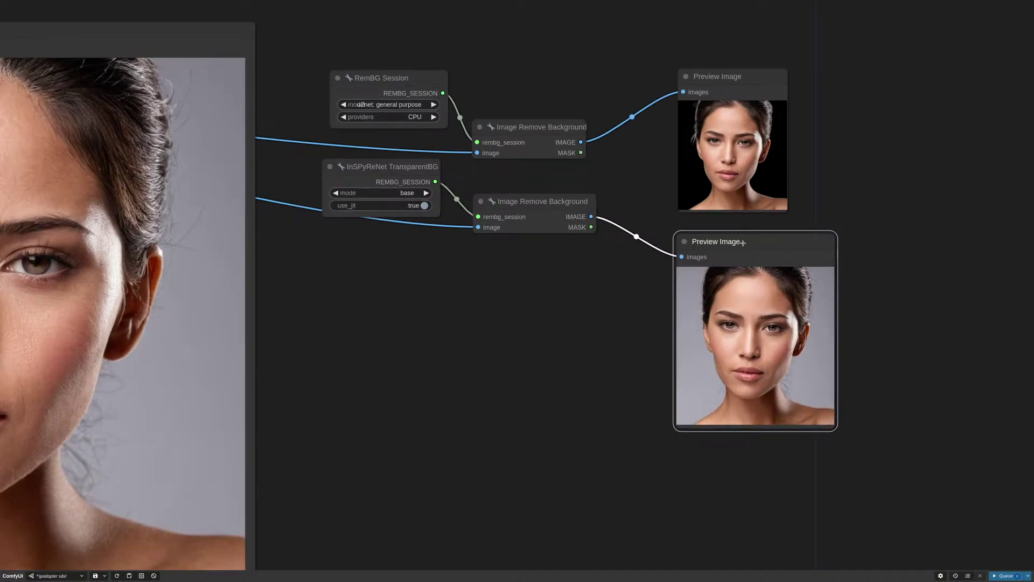
left_click_drag(743, 243, 736, 236)
left_click_drag(830, 425, 802, 385)
scroll(612, 253, "up", 5)
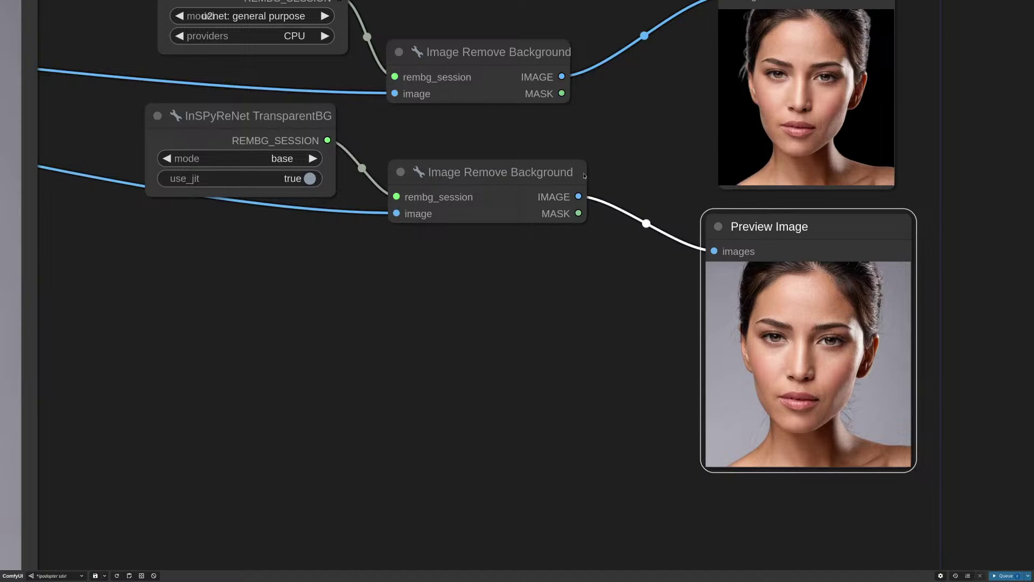
scroll(734, 227, "down", 4)
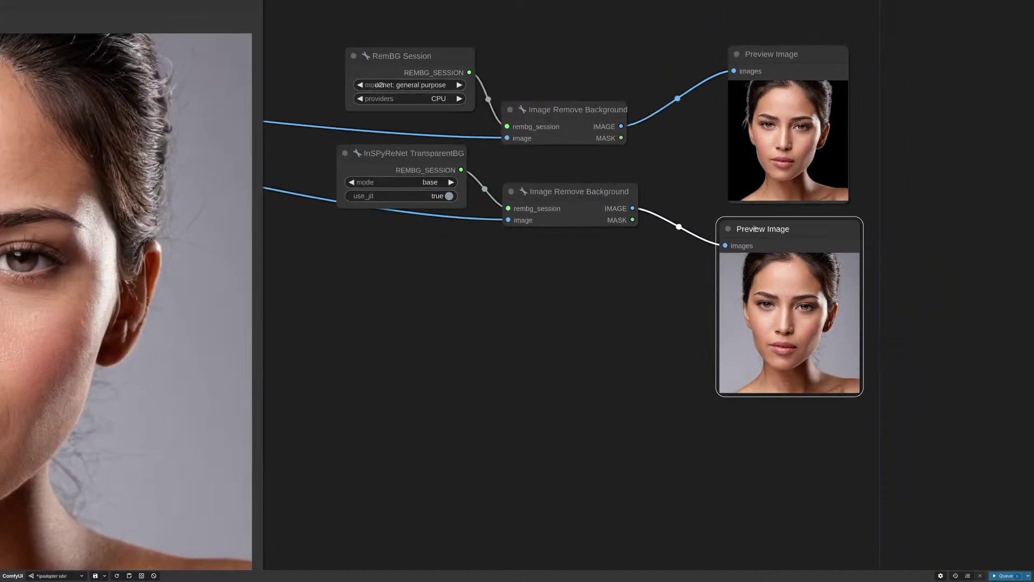
Add a Mask Preview node, connect it to the mask output of the InSPyReNet Image Remove Background node, and run the workflow
double_click(651, 266)
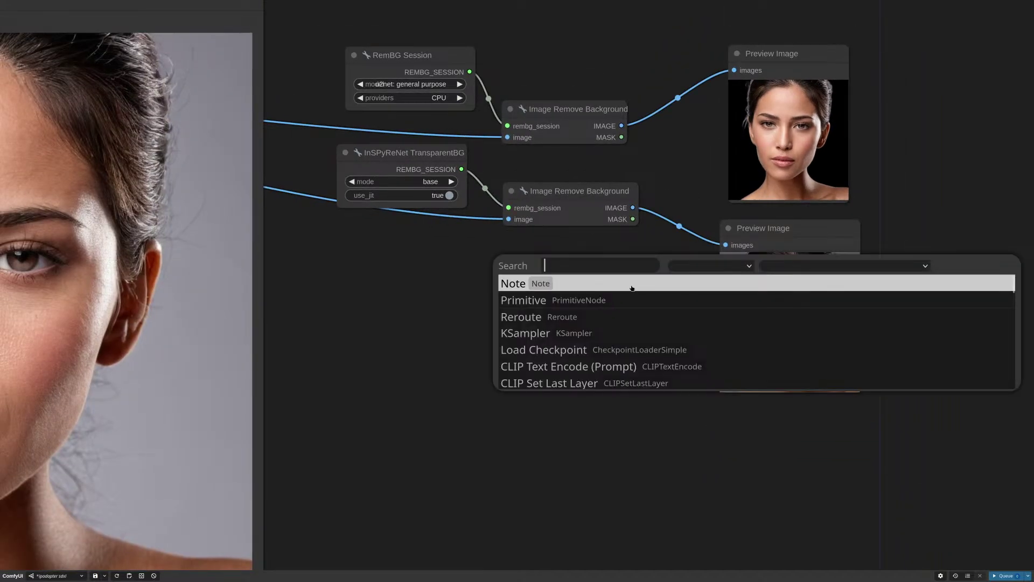
type("prev")
key("Down")
key("Down")
key("Down")
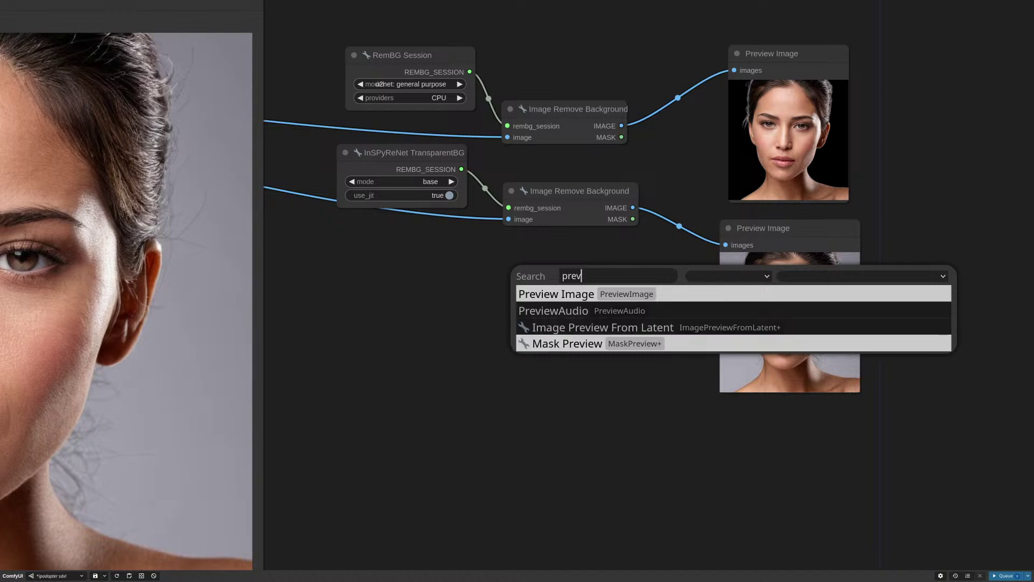
key("Return")
left_click_drag(635, 219, 640, 299)
left_click(994, 576)
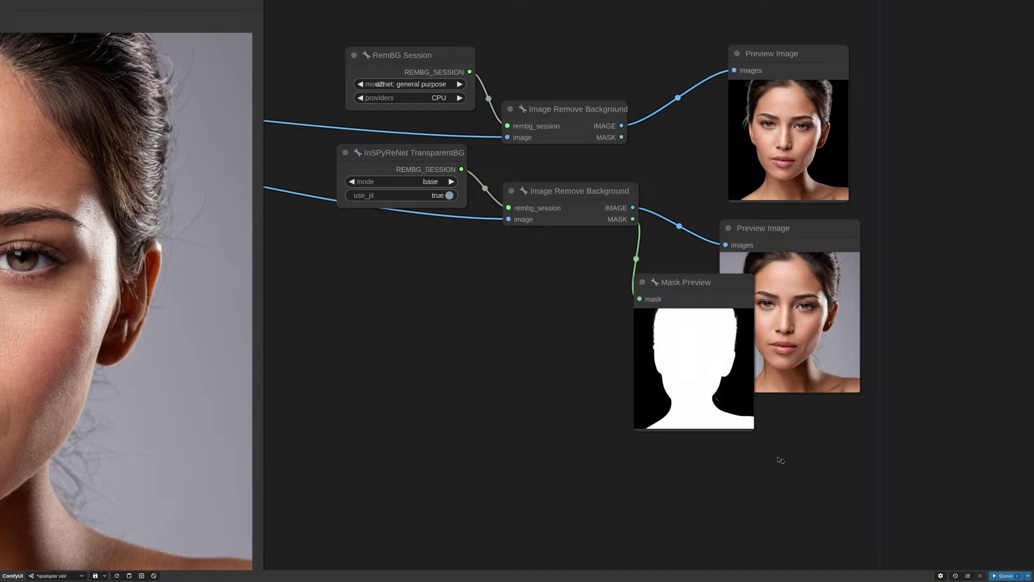
Enlarge the Mask Preview node below the background-removal nodes and move the InSPyReNet Preview Image lower to free up space
left_click_drag(754, 429, 828, 504)
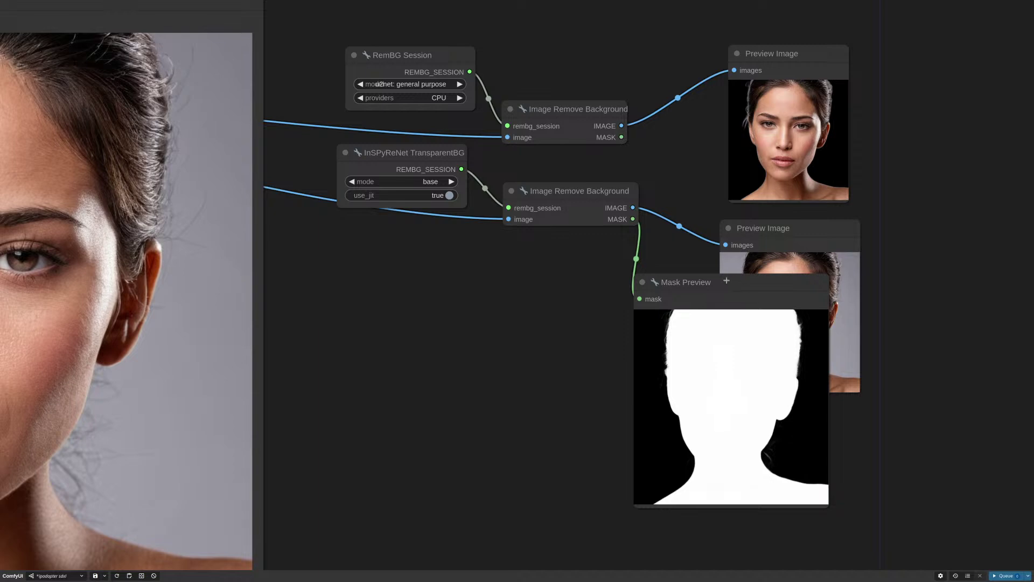
left_click_drag(726, 280, 577, 280)
scroll(700, 242, "down", 8)
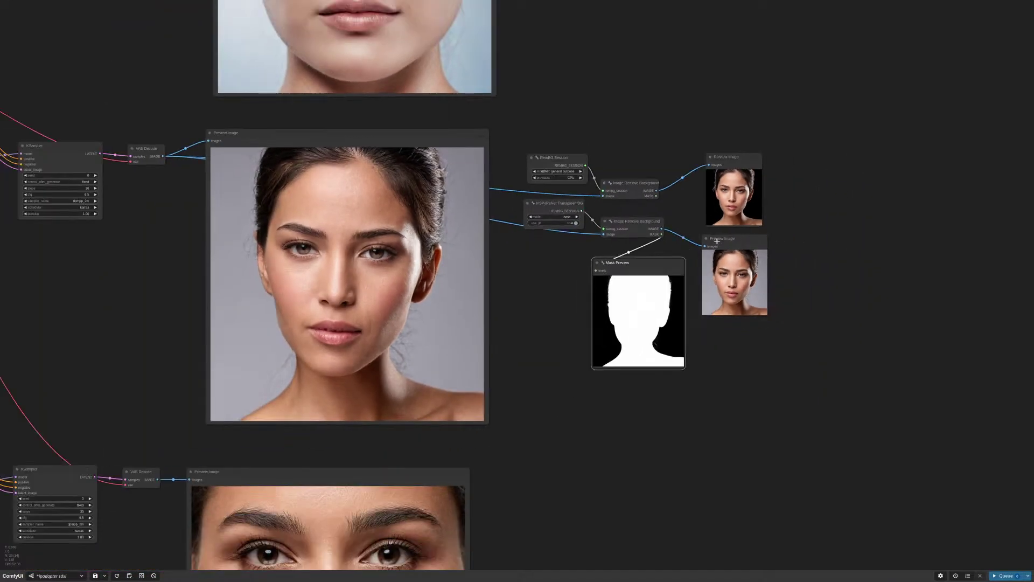
left_click_drag(717, 241, 719, 335)
Add an ImageCompositeMasked node in the free space beside the InSPyReNet background-removal nodes
double_click(721, 256)
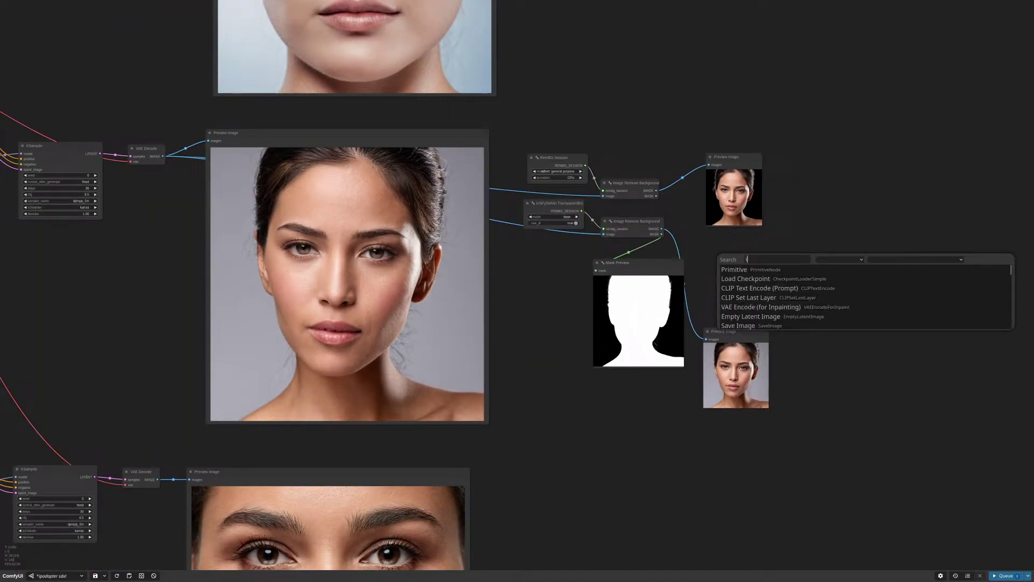
type("imageco")
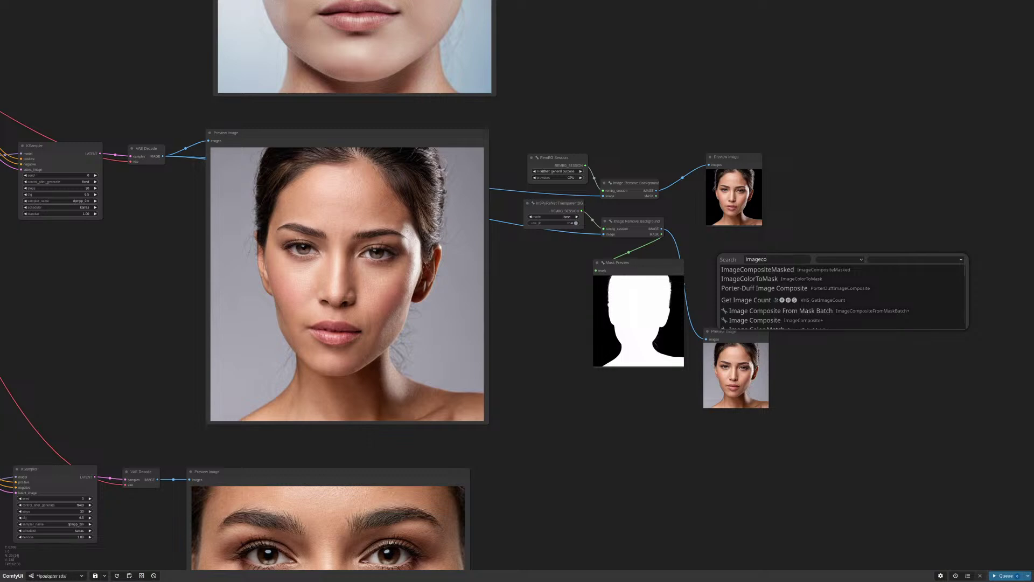
key("Return")
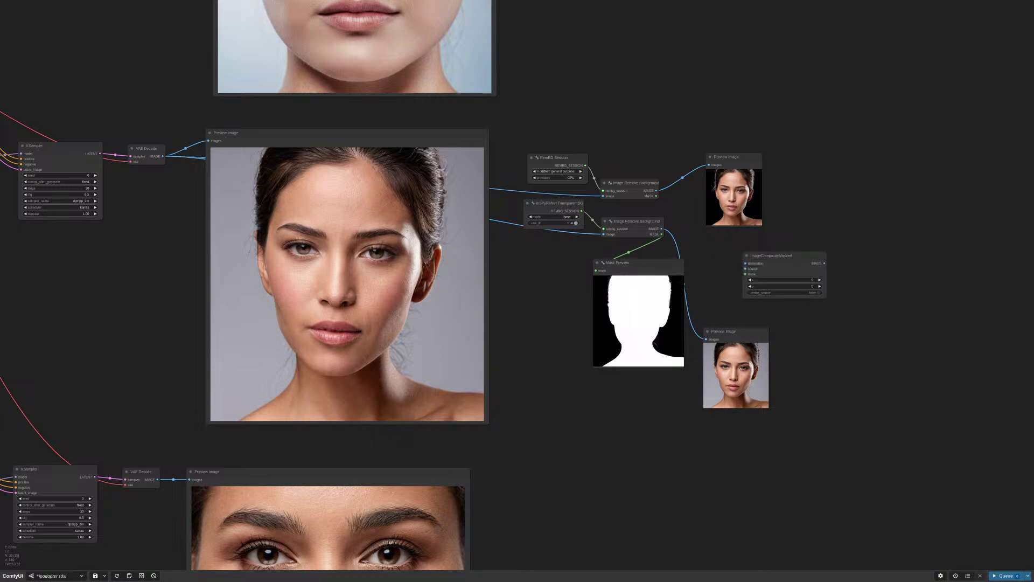
left_click_drag(764, 258, 777, 261)
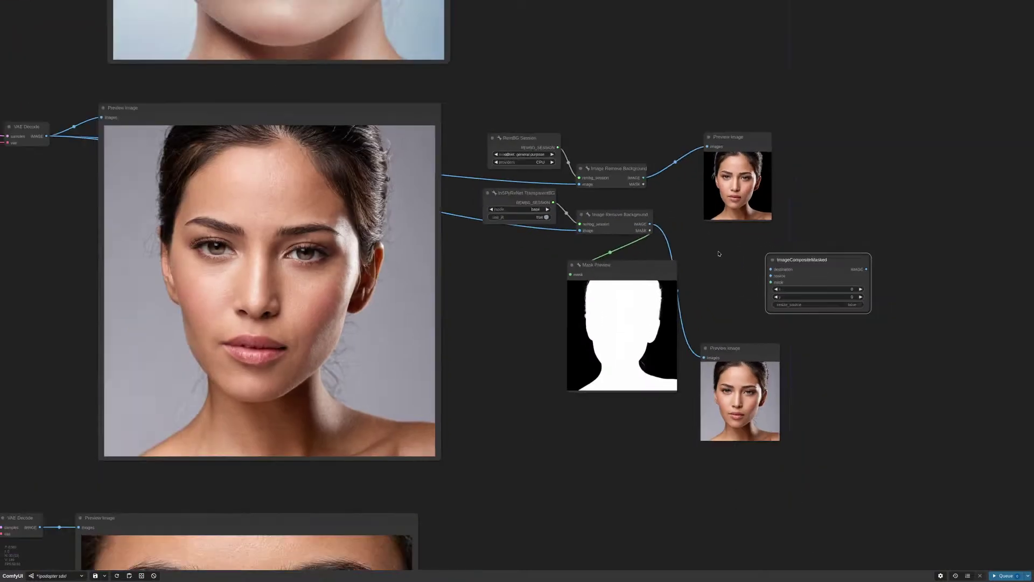
Bring the unused EmptyImage node over from the loader area and place it beside the ImageCompositeMasked node
scroll(712, 258, "down", 7)
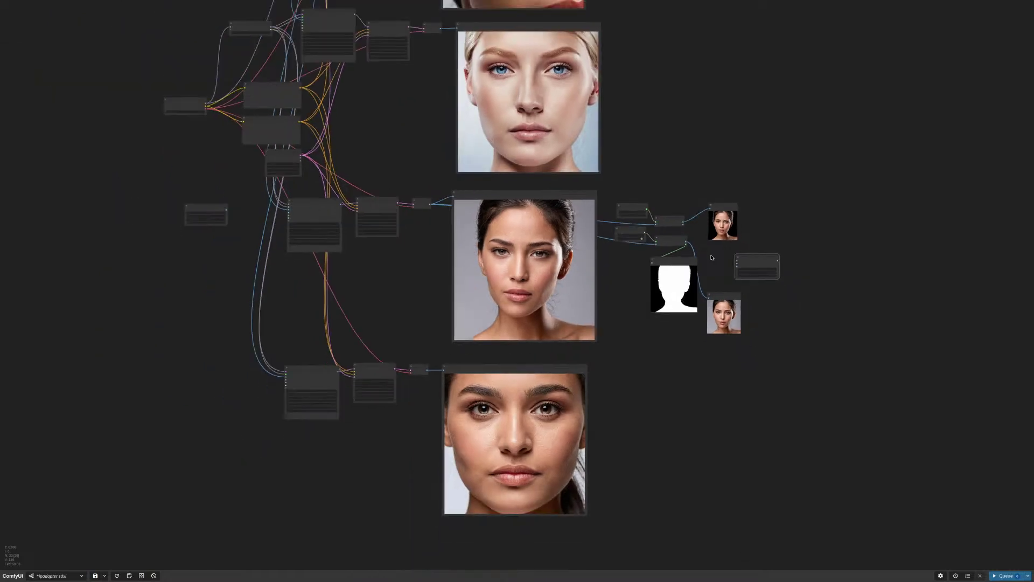
left_click_drag(224, 207, 837, 254)
scroll(737, 252, "up", 10)
scroll(747, 248, "up", 5)
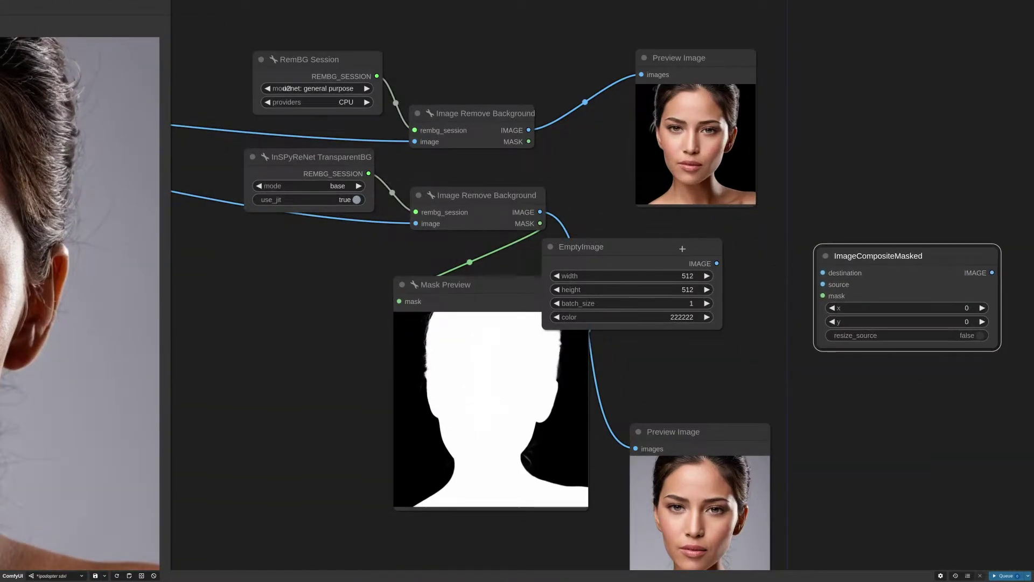
left_click_drag(683, 249, 742, 238)
scroll(698, 347, "down", 3)
left_click_drag(698, 347, 575, 287)
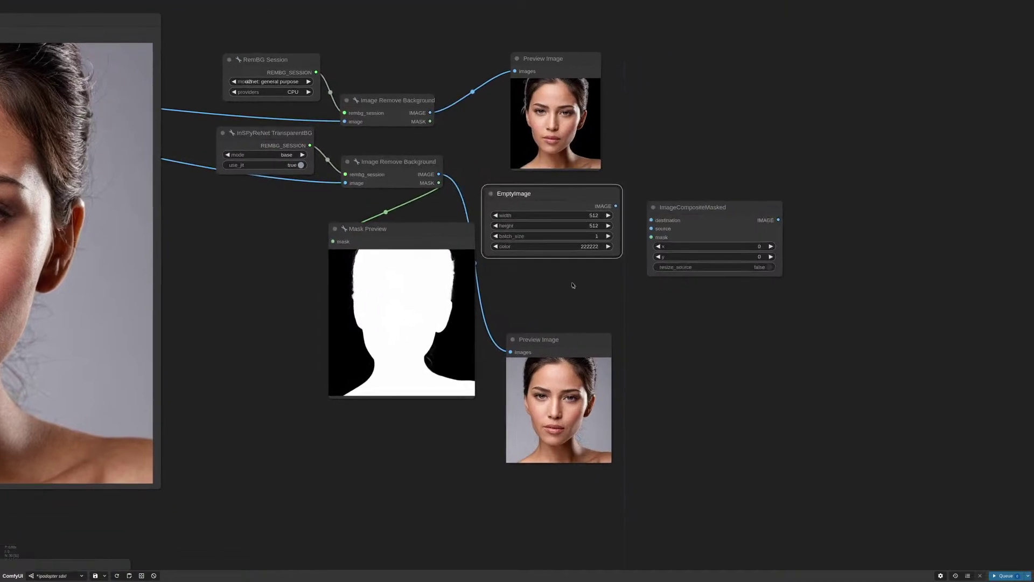
Wire EmptyImage to the destination of ImageCompositeMasked, and the InSPyReNet branch's image and mask to its source and mask inputs
left_click_drag(723, 179, 795, 160)
left_click_drag(596, 178, 708, 180)
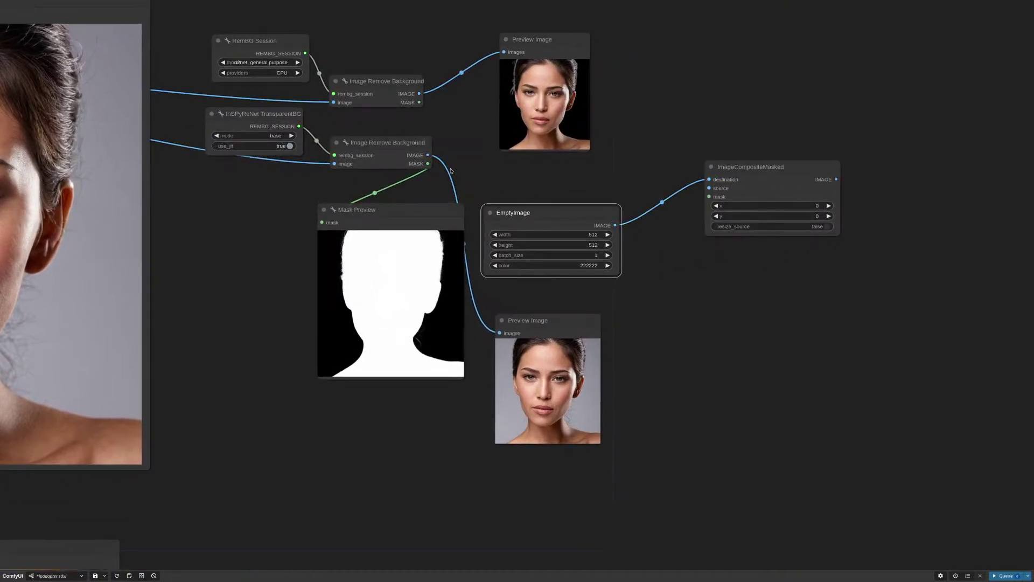
left_click_drag(430, 155, 709, 197)
Set the EmptyImage width and height to 1024
left_click(590, 235)
type("1024")
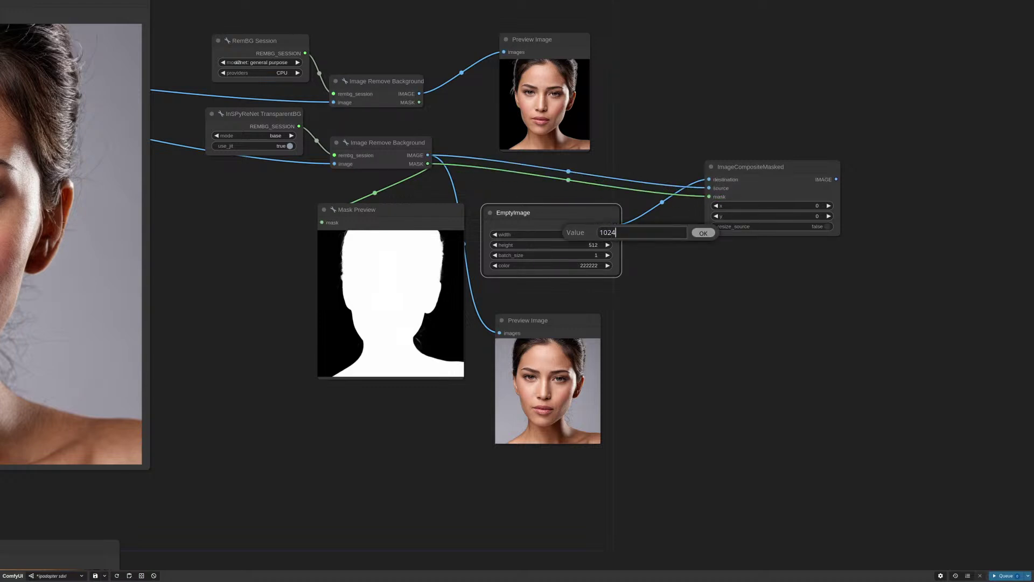
key("Return")
left_click(581, 243)
type("10")
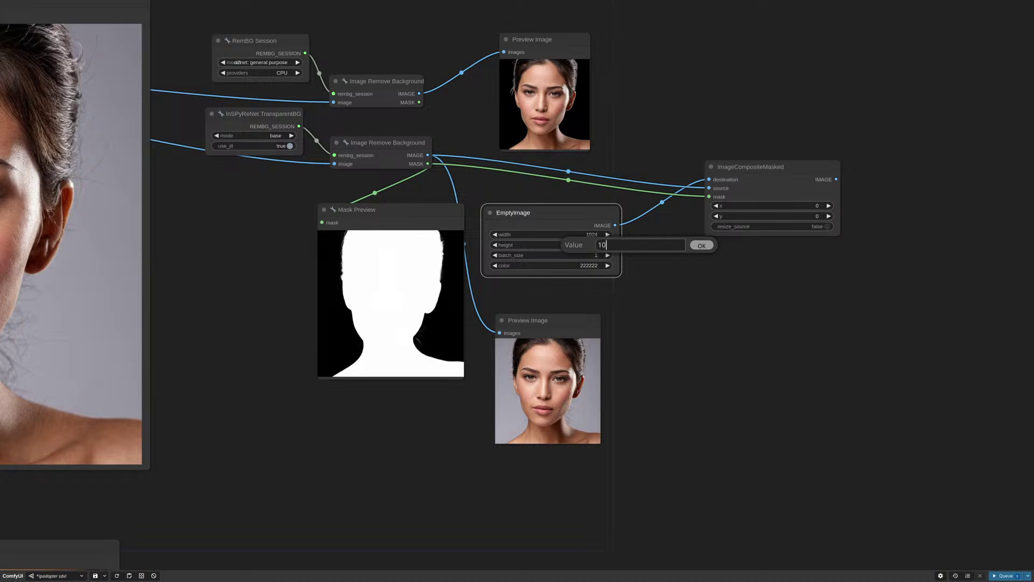
key("Escape")
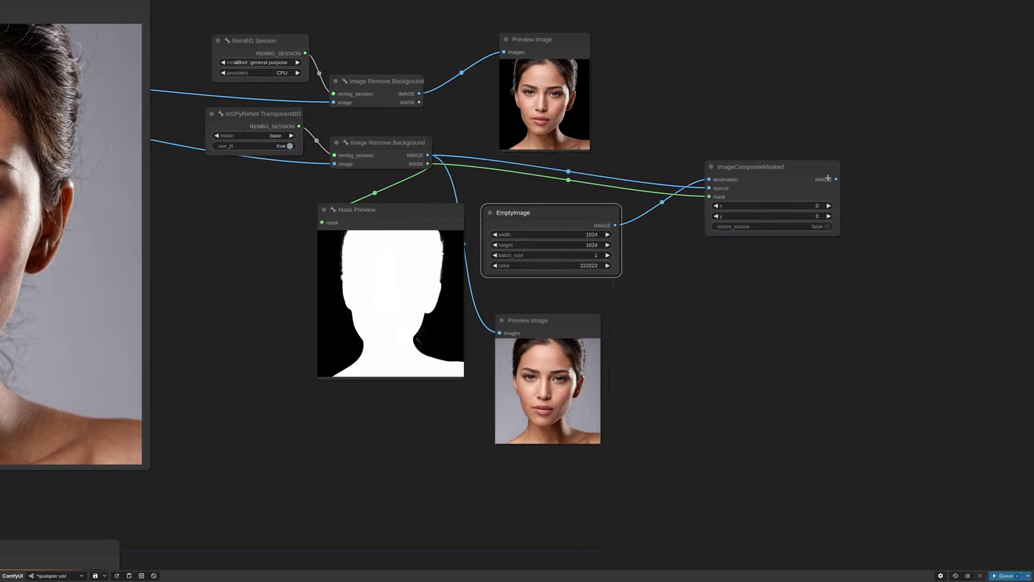
Connect the ImageCompositeMasked output to the lower Preview Image, place the preview below the node, run the workflow and enlarge the preview
left_click_drag(836, 178, 500, 333)
left_click_drag(563, 335, 784, 281)
left_click(1005, 574)
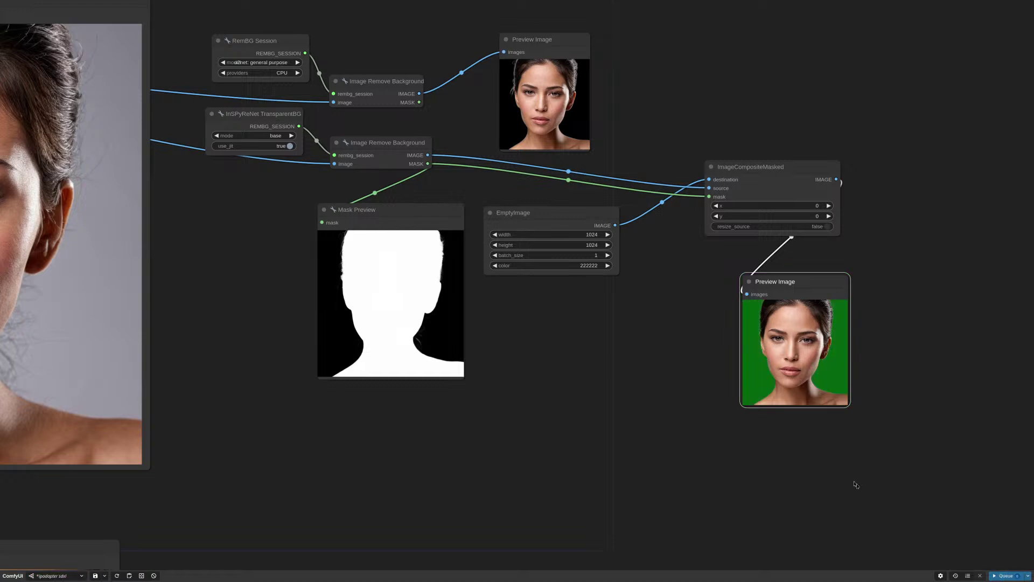
left_click_drag(848, 405, 958, 526)
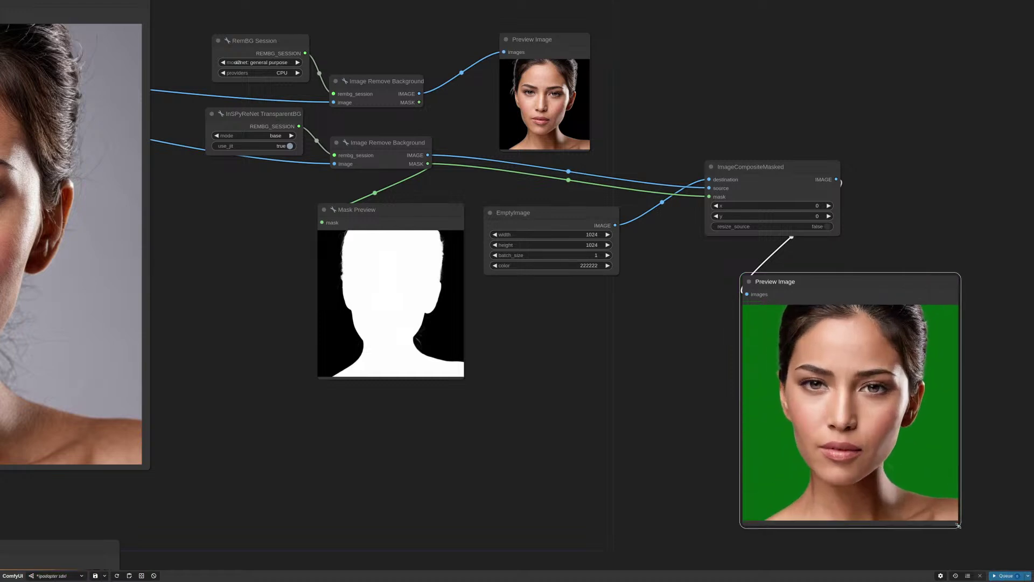
Add a Load Image node in the empty area above the RemBG Session node
scroll(910, 262, "down", 3)
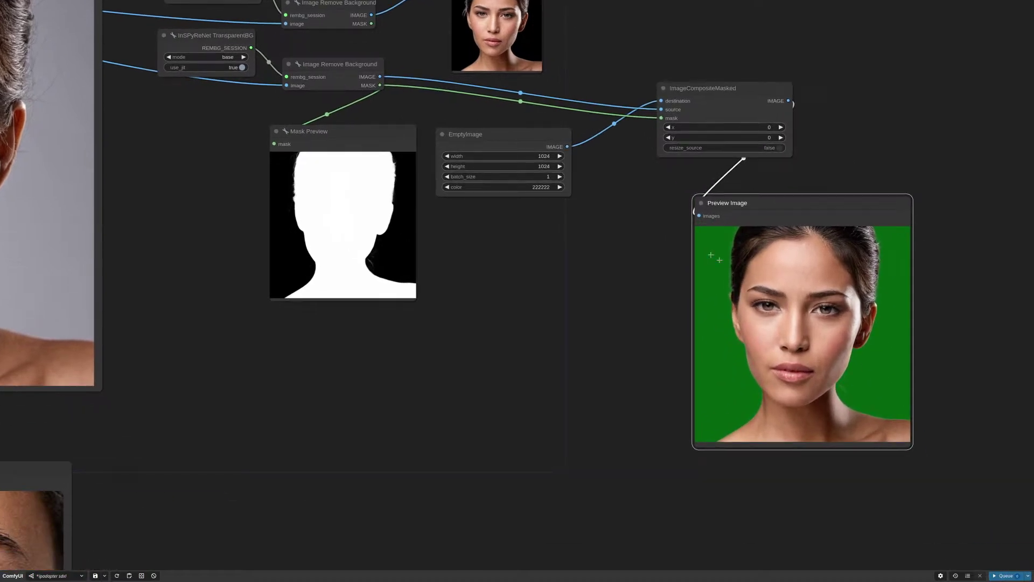
scroll(623, 209, "down", 2)
scroll(598, 162, "up", 3)
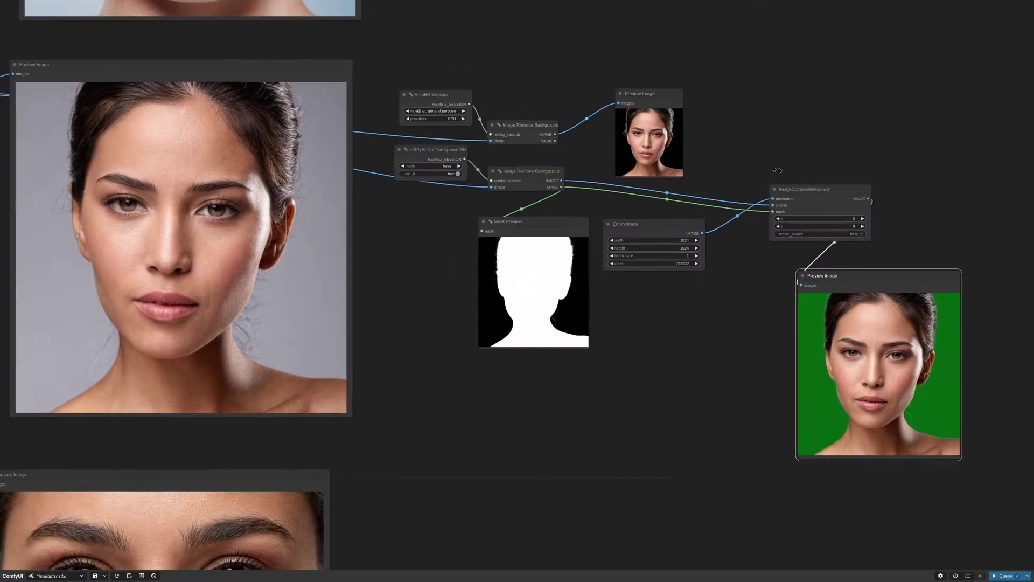
scroll(596, 193, "down", 3)
scroll(605, 206, "up", 3)
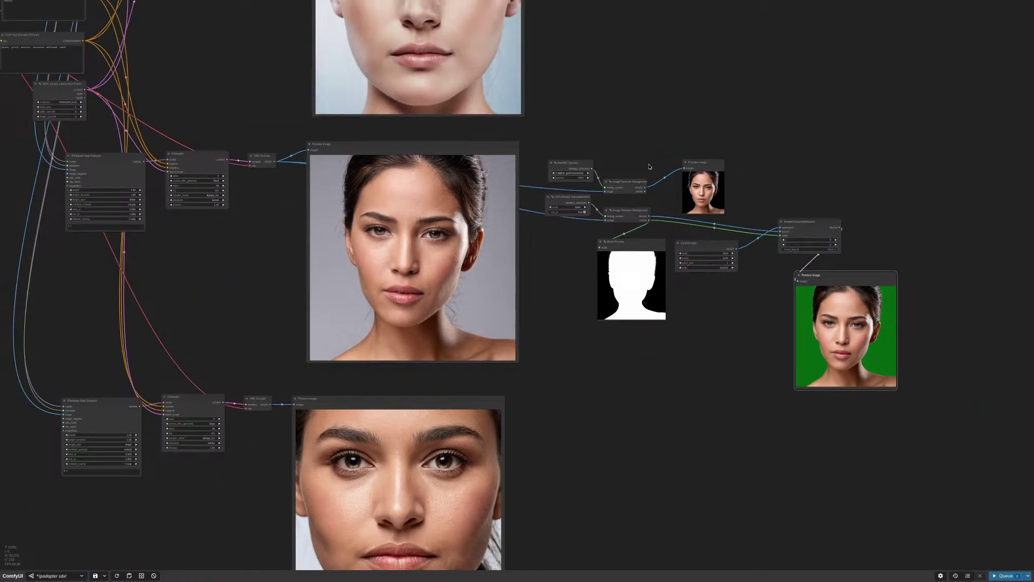
double_click(676, 99)
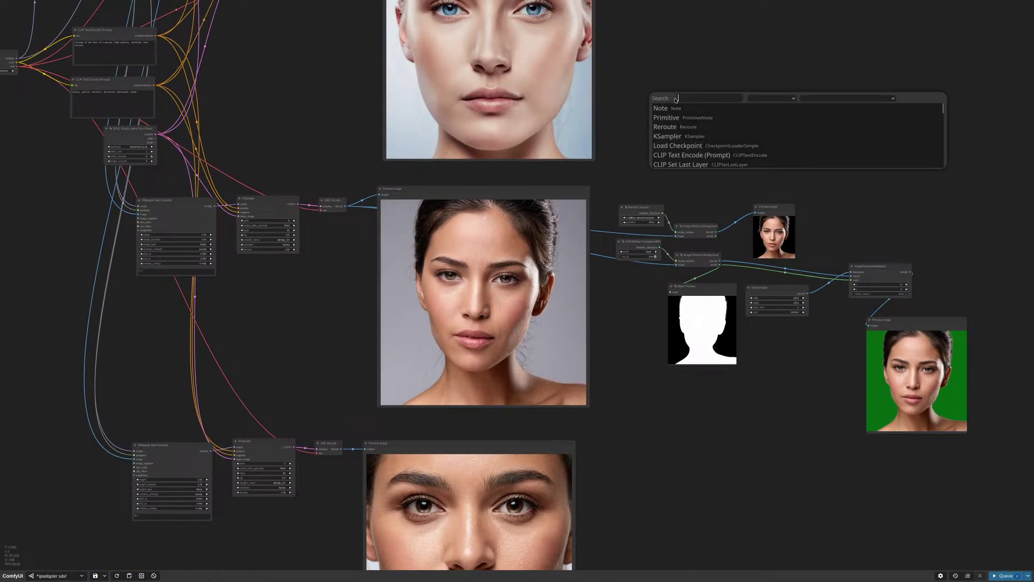
type("load image")
key("Return")
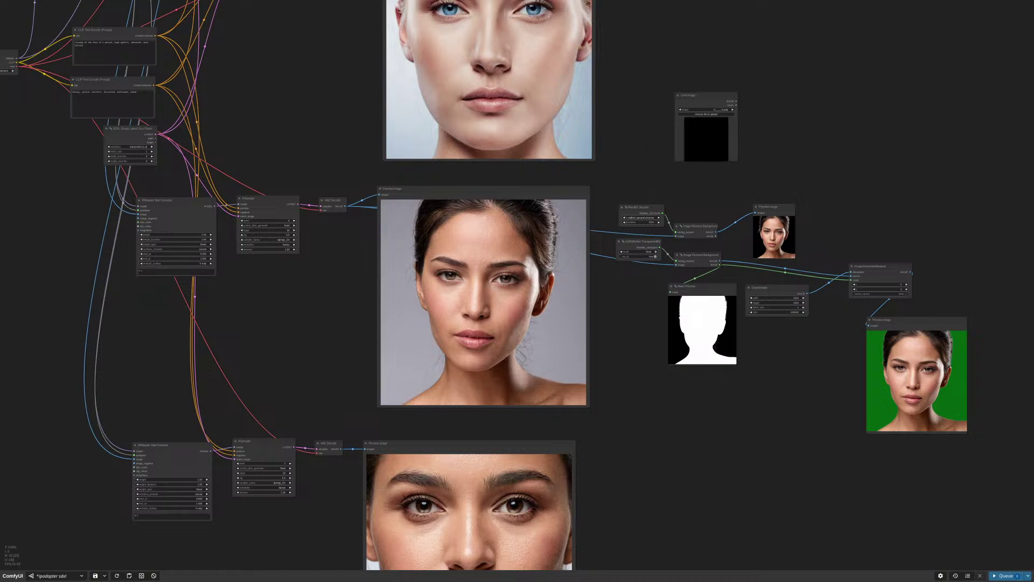
Choose anime_black_woman.jpg as the source of the new Load Image node
left_click(716, 109)
type("an")
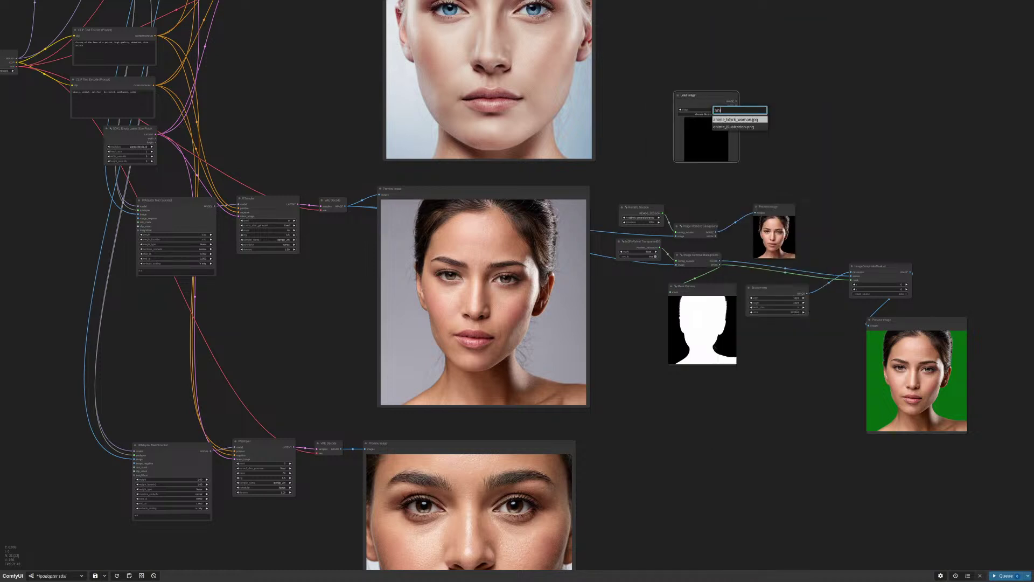
type("i")
key("Return")
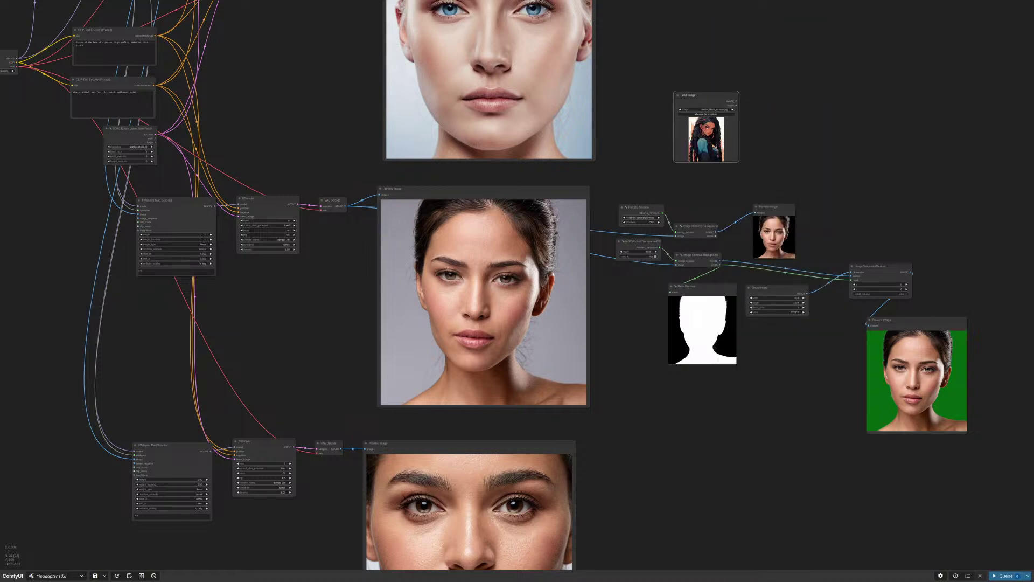
Move the Load Image node closer, feed its image into both Image Remove Background nodes, and run the workflow
left_click_drag(717, 88, 652, 148)
scroll(685, 226, "up", 7)
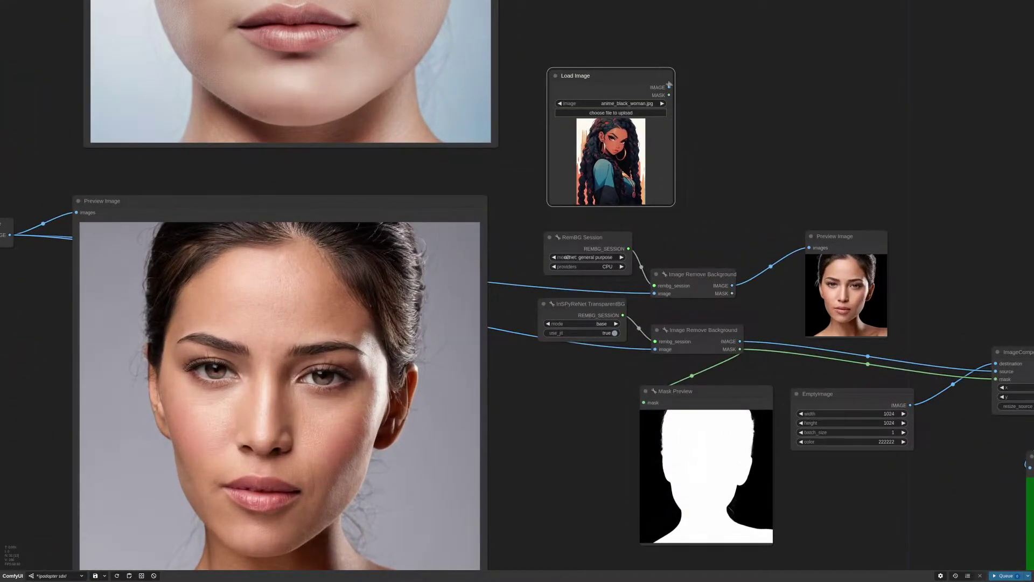
left_click_drag(670, 87, 720, 243)
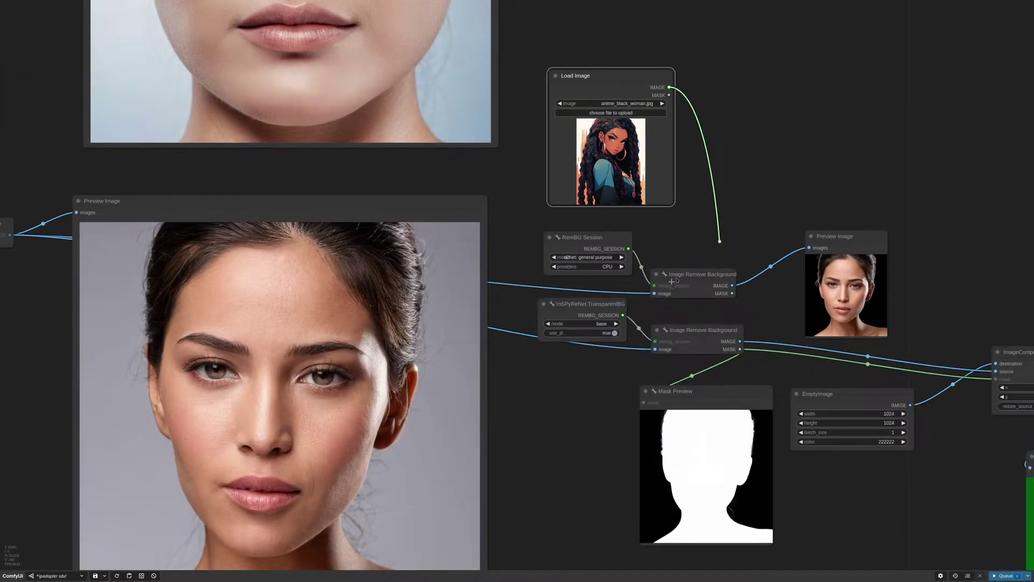
left_click_drag(677, 280, 655, 293)
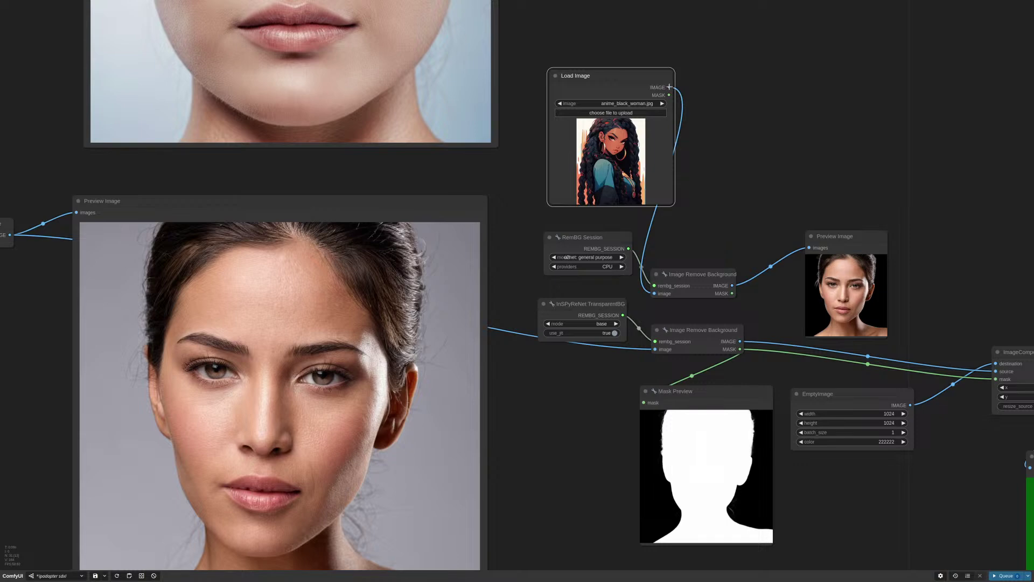
left_click_drag(670, 87, 656, 349)
left_click_drag(694, 271, 643, 236)
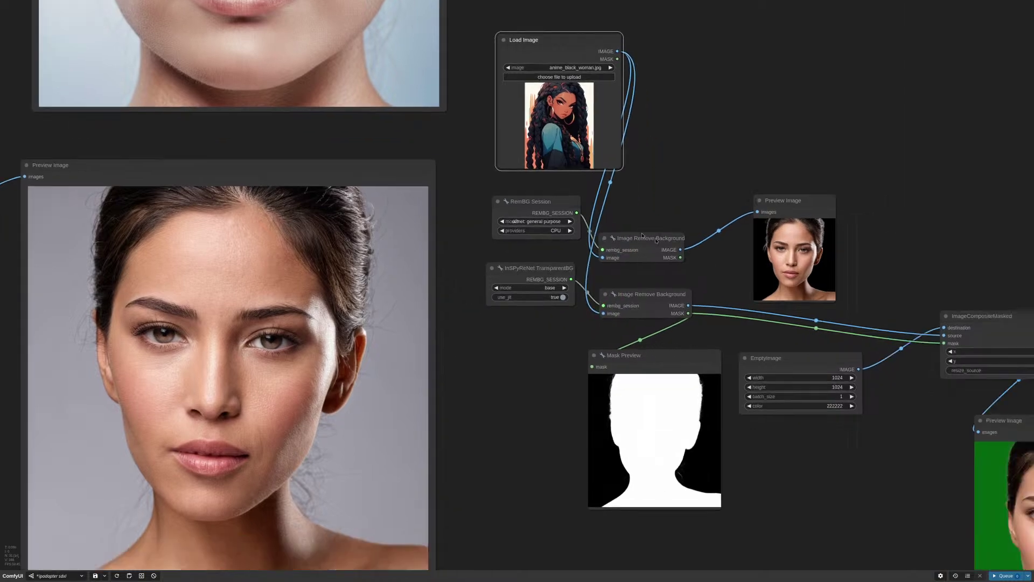
scroll(926, 541, "down", 3)
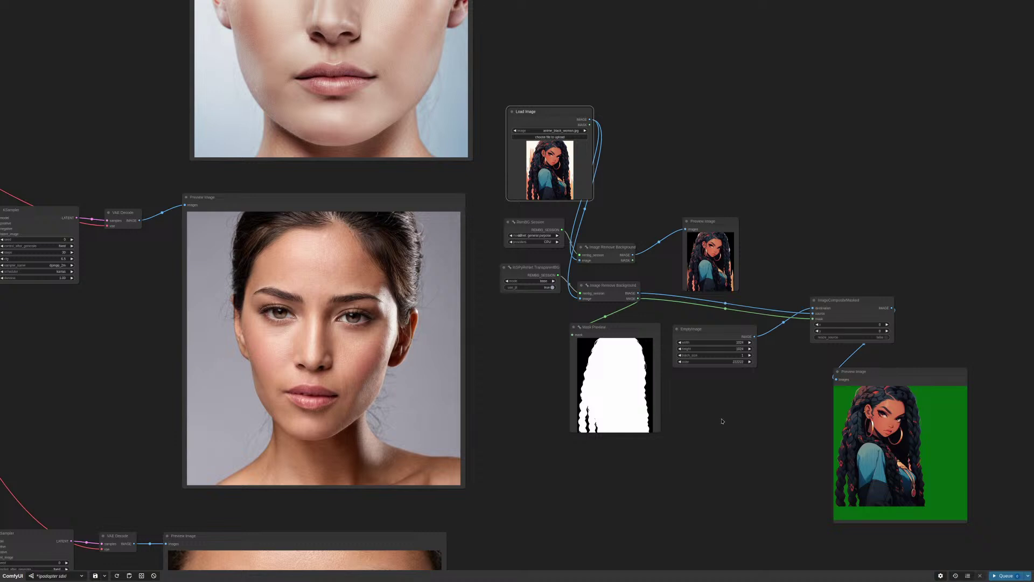
Enlarge the Preview Image showing the green-background composite and move it higher on the canvas
left_click_drag(722, 421, 631, 307)
left_click_drag(861, 423, 949, 489)
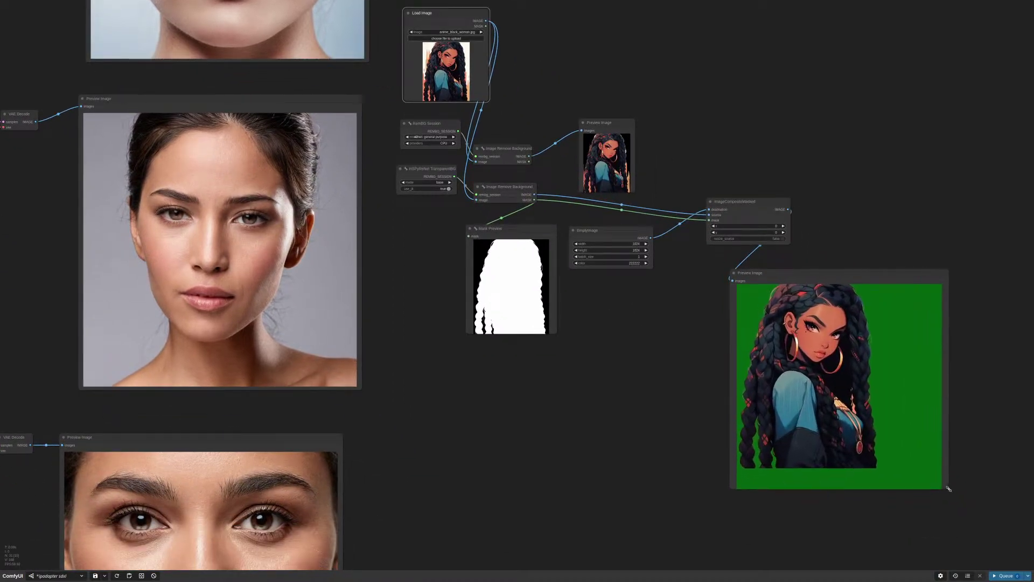
left_click_drag(784, 279, 767, 84)
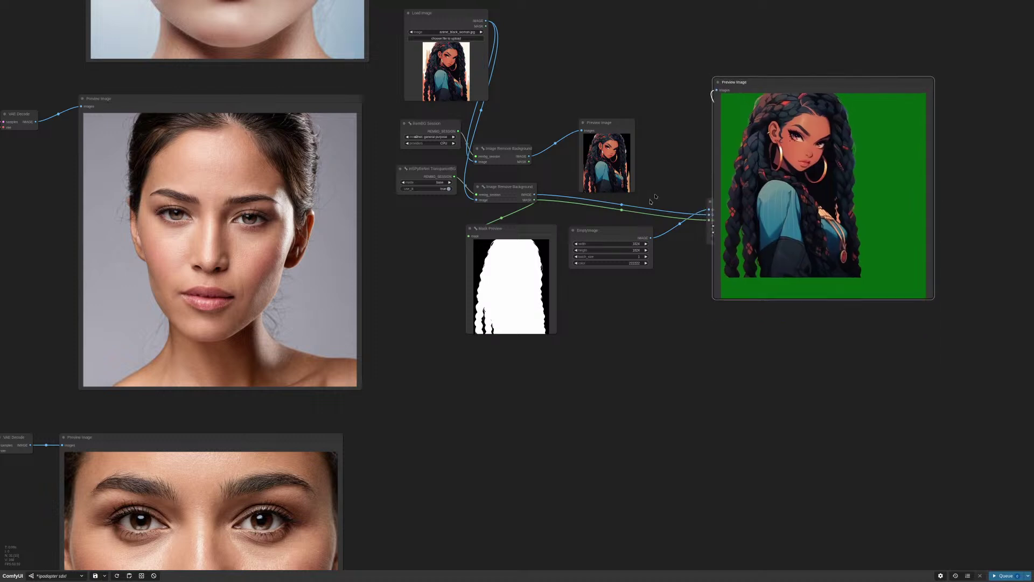
Enlarge the RemBG Preview Image, place it beside the green-background composite, and enlarge the composite's preview to compare both cutouts
left_click_drag(634, 192, 796, 412)
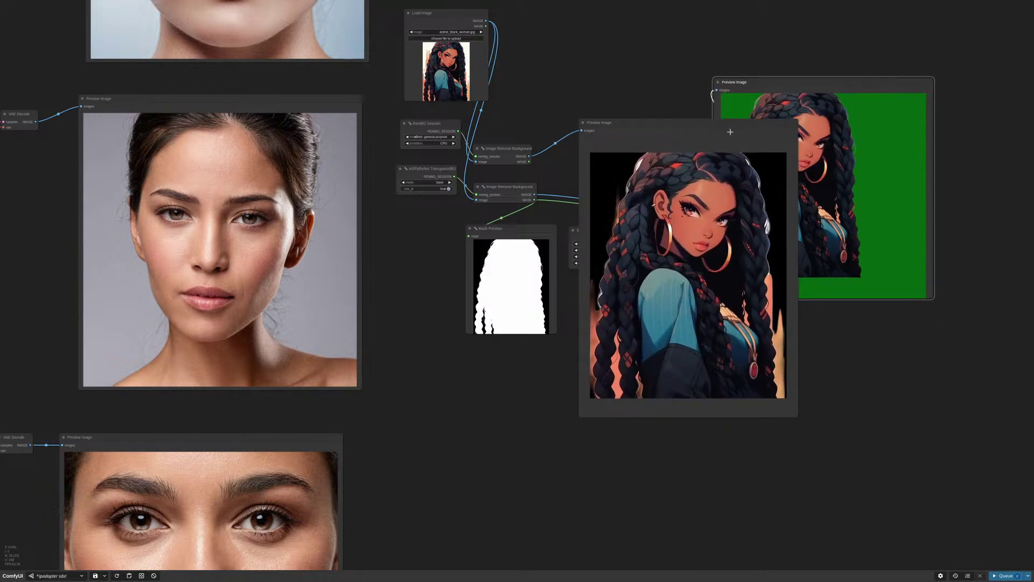
left_click_drag(732, 133, 645, 55)
left_click_drag(774, 83, 777, 52)
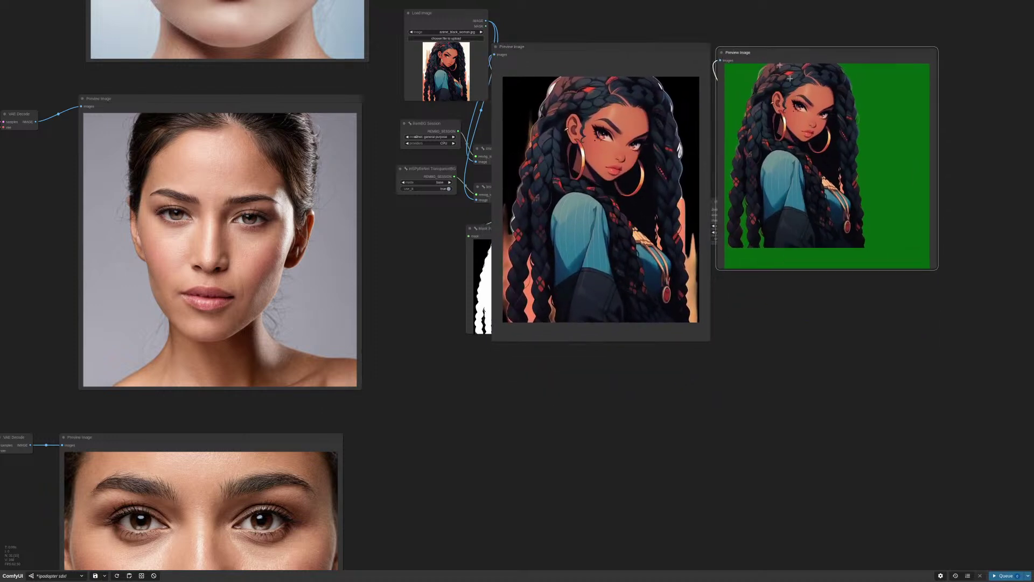
left_click_drag(936, 266, 963, 335)
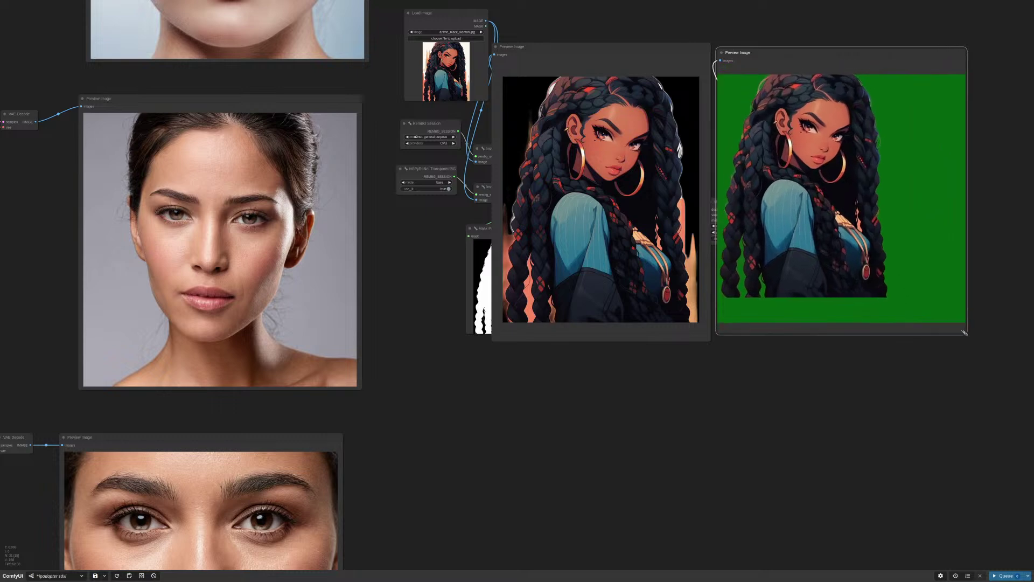
scroll(862, 220, "up", 6)
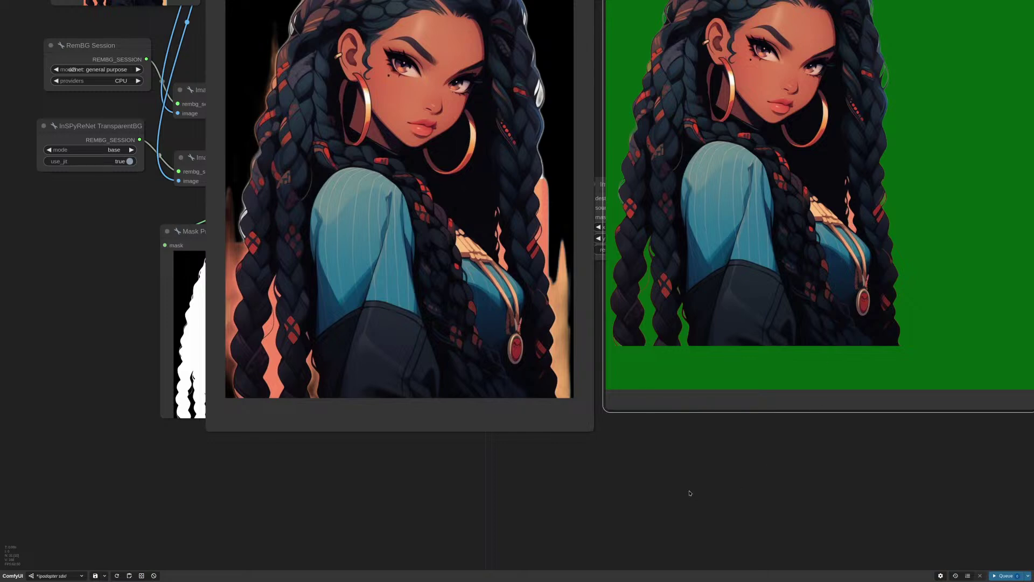
scroll(690, 493, "down", 3)
left_click_drag(628, 81, 625, 61)
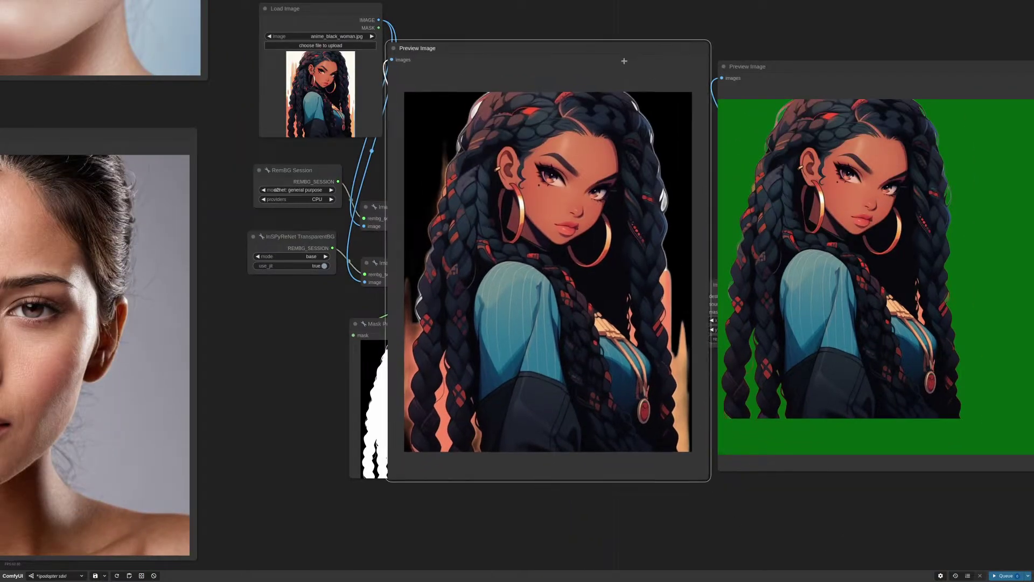
left_click_drag(782, 49, 890, 96)
scroll(466, 77, "up", 6)
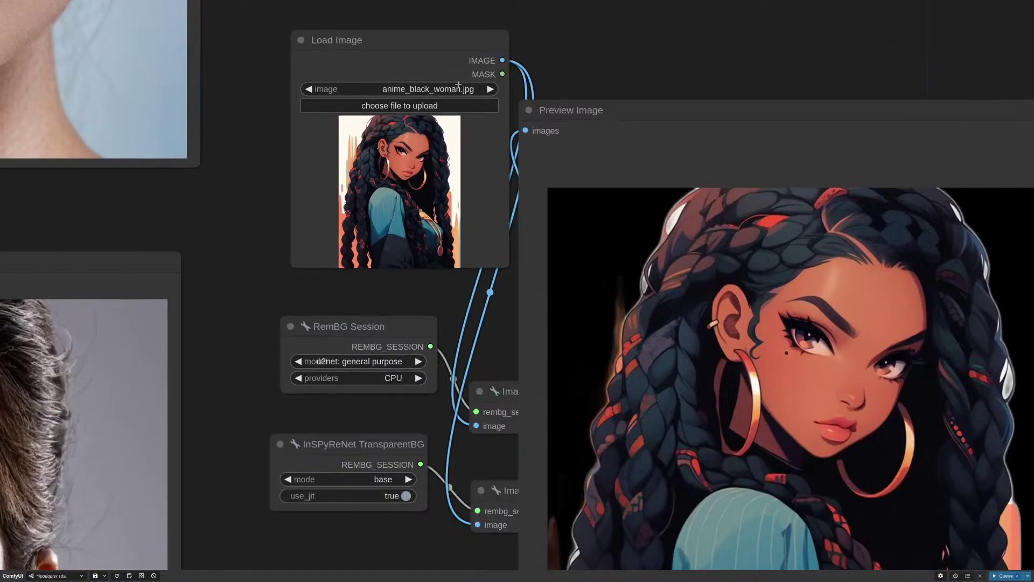
scroll(571, 110, "down", 5)
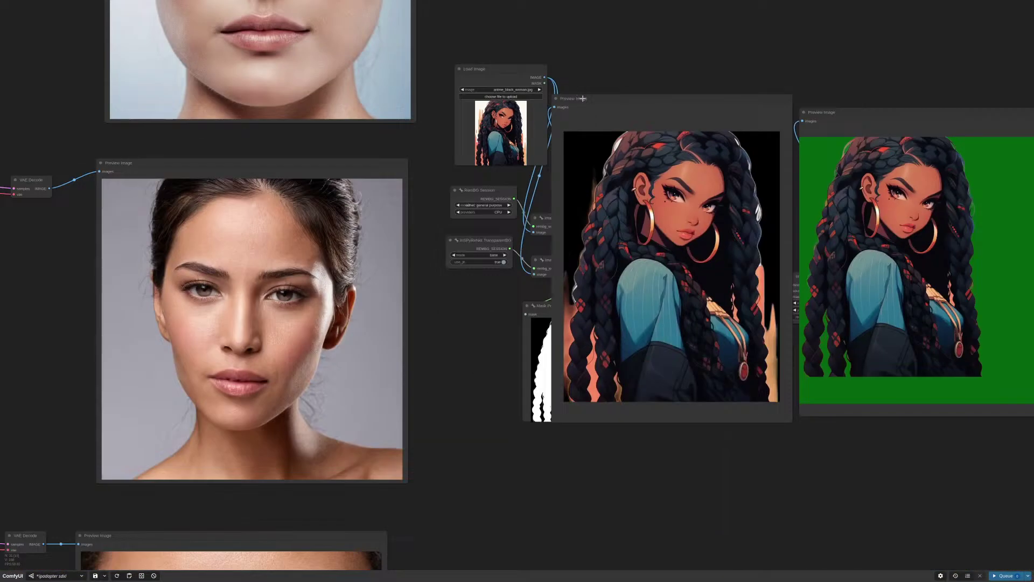
Move the RemBG preview off the nodes, set the RemBG Session model to isnet-anime: anime illustrations, and run the workflow
left_click_drag(583, 98, 822, 203)
scroll(442, 206, "up", 8)
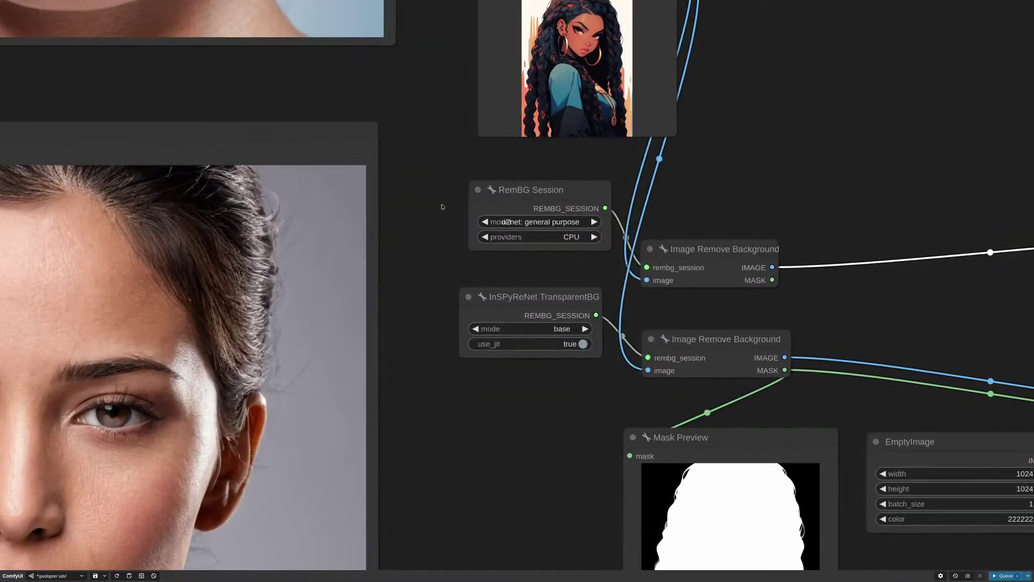
scroll(442, 206, "up", 8)
left_click(636, 241)
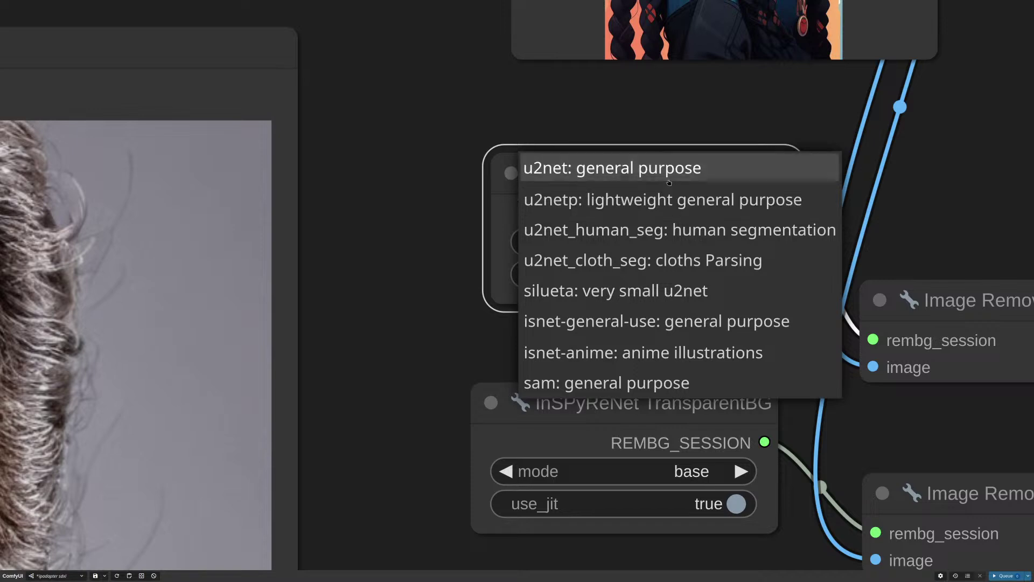
left_click(643, 352)
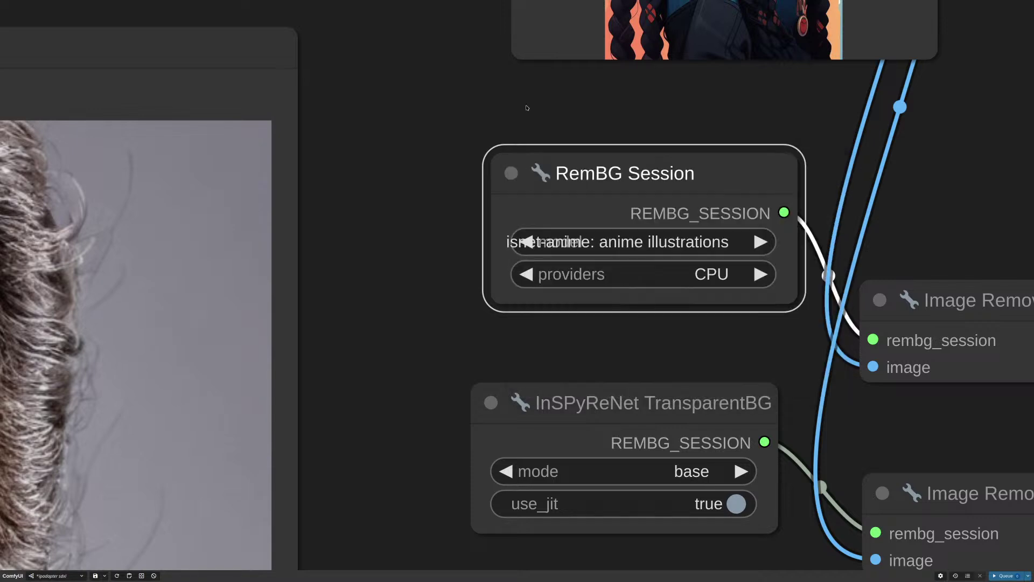
scroll(527, 108, "down", 10)
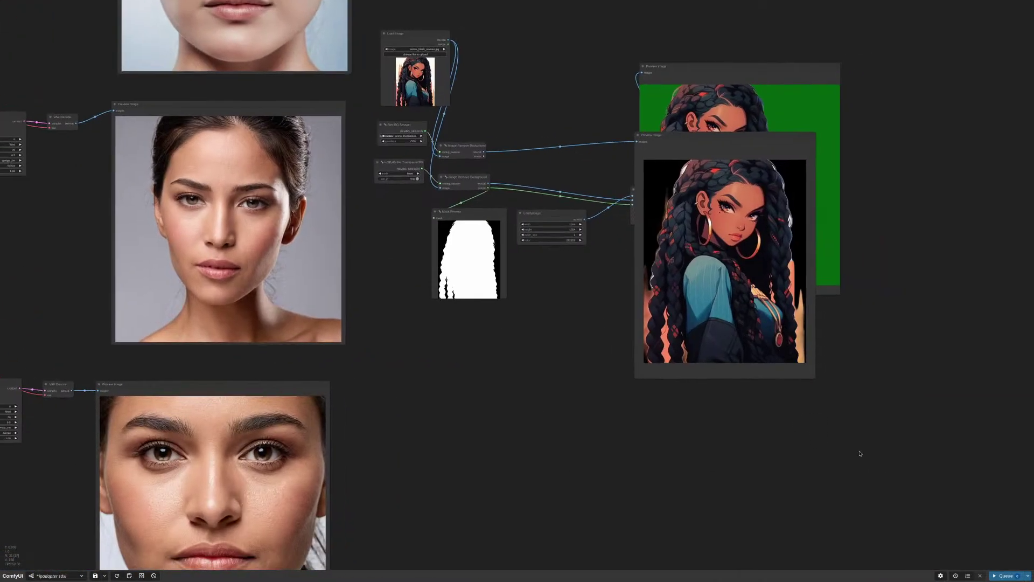
left_click(994, 575)
Place the RemBG preview beside the green-background composite again and compare the braid edges and gaps in both cutouts
left_click_drag(722, 141, 612, 62)
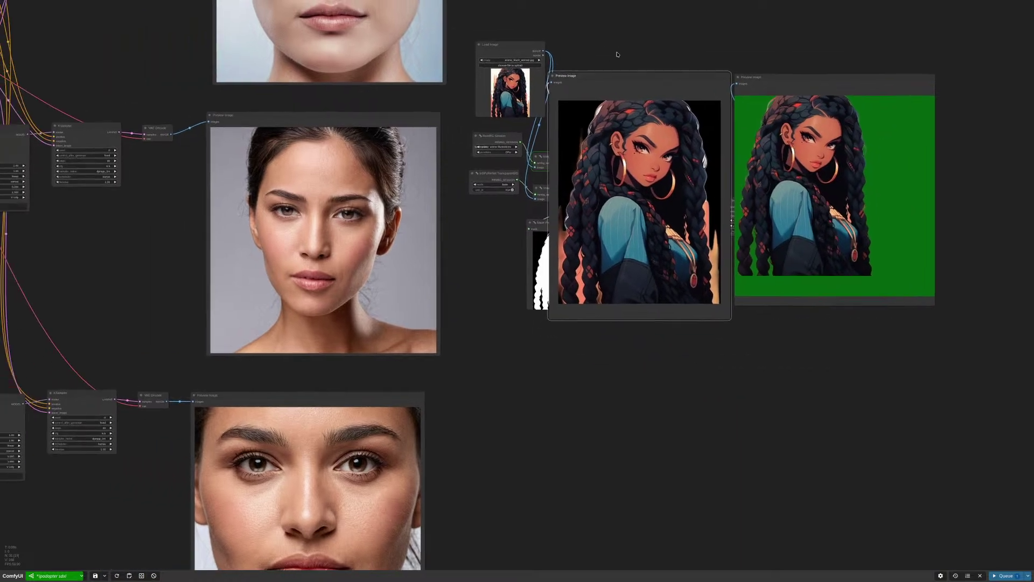
scroll(668, 238, "up", 8)
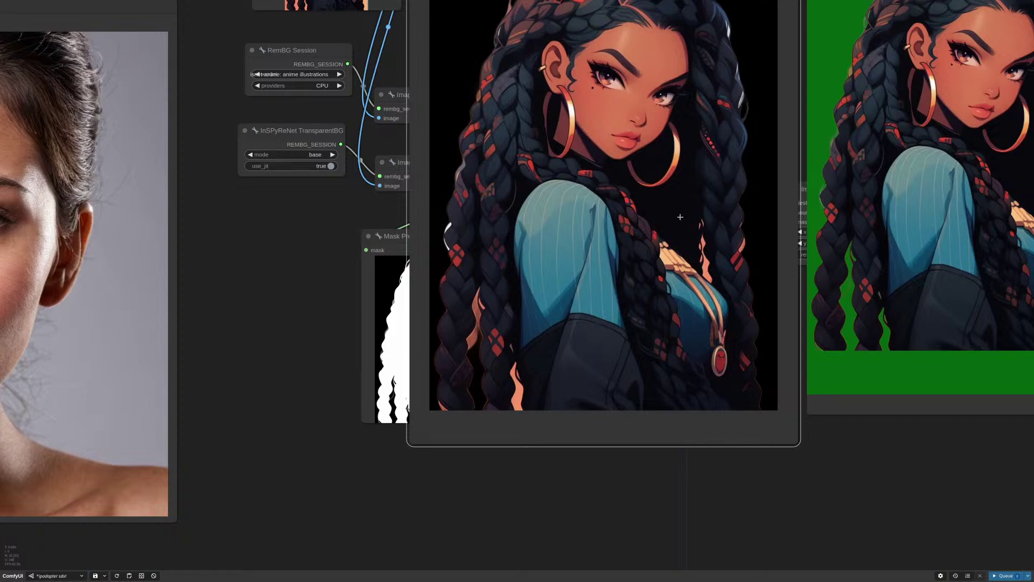
scroll(680, 217, "down", 5)
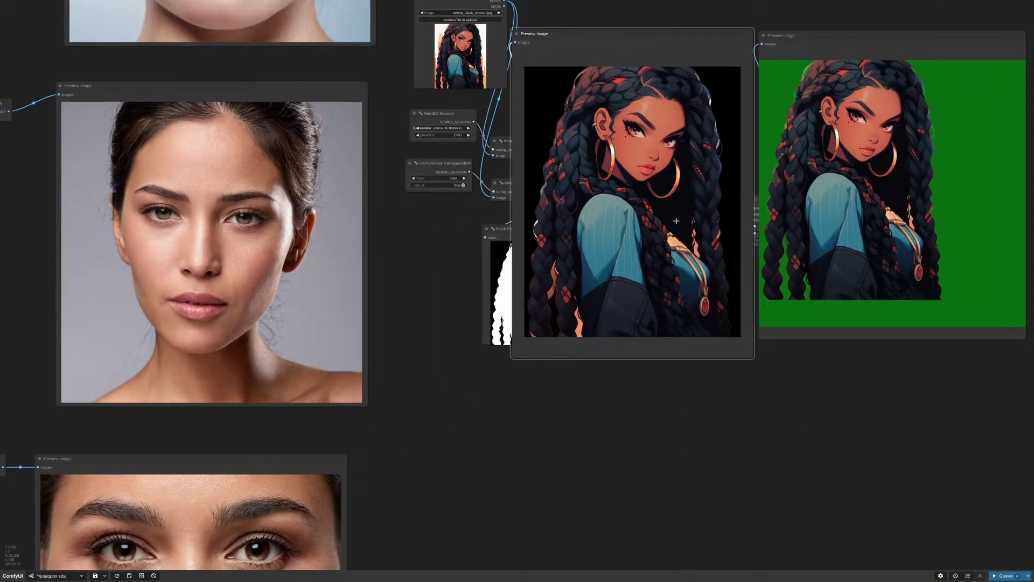
scroll(676, 221, "down", 2)
left_click_drag(963, 315, 978, 350)
scroll(771, 291, "up", 3)
scroll(770, 291, "up", 1)
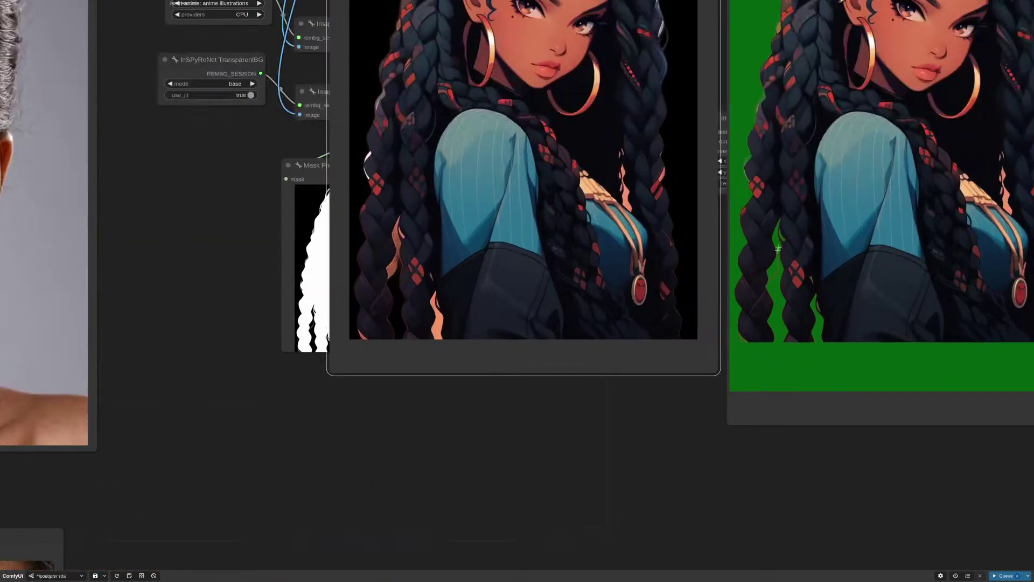
scroll(831, 277, "down", 1)
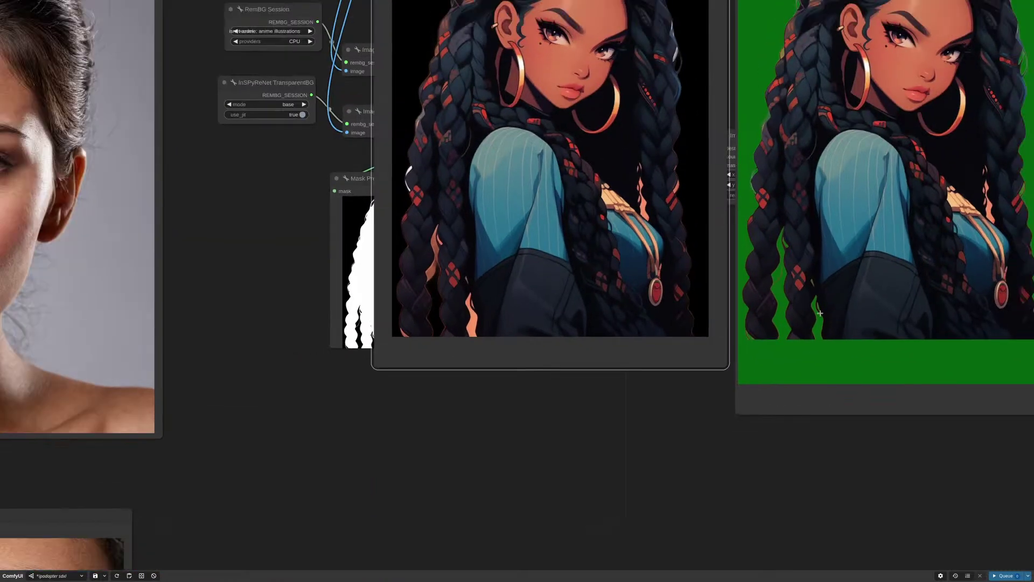
scroll(830, 275, "down", 2)
left_click_drag(672, 381, 687, 452)
scroll(988, 107, "up", 6)
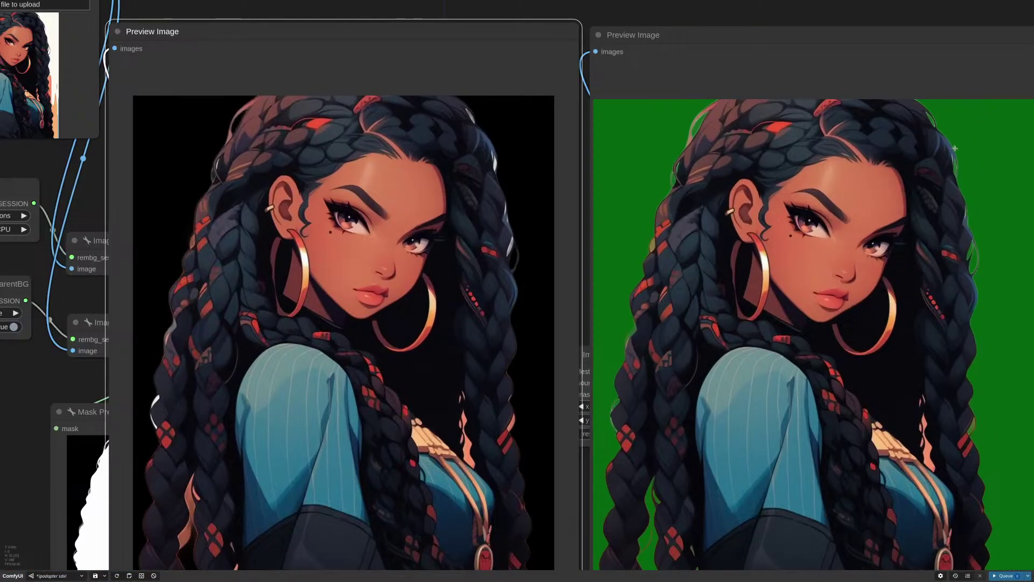
scroll(939, 125, "down", 7)
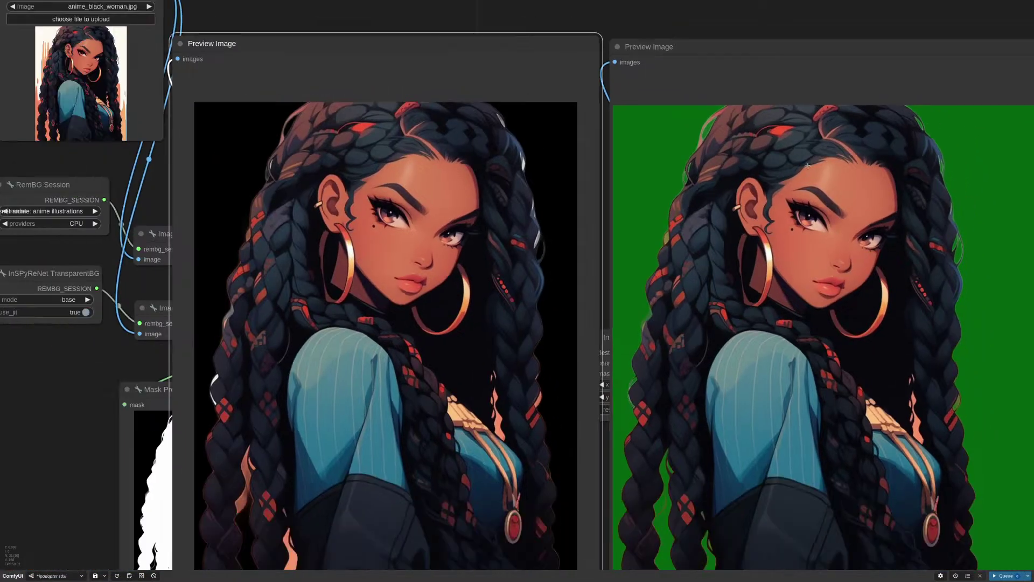
scroll(792, 174, "down", 4)
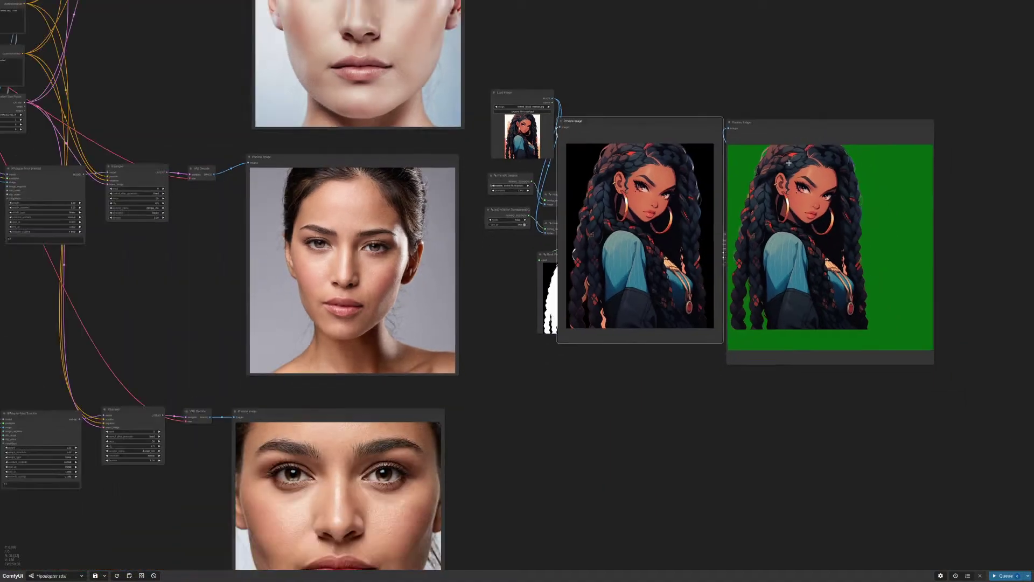
Move the RemBG preview below the composite, set the InSPyReNet TransparentBG mode to base-nightly, and run the workflow
left_click_drag(656, 119, 807, 362)
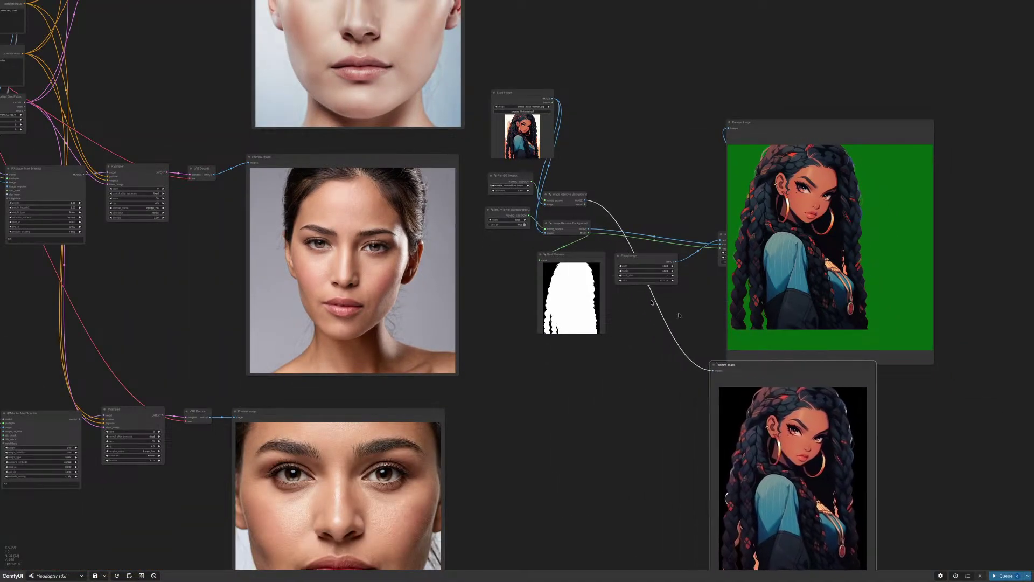
scroll(521, 240, "up", 9)
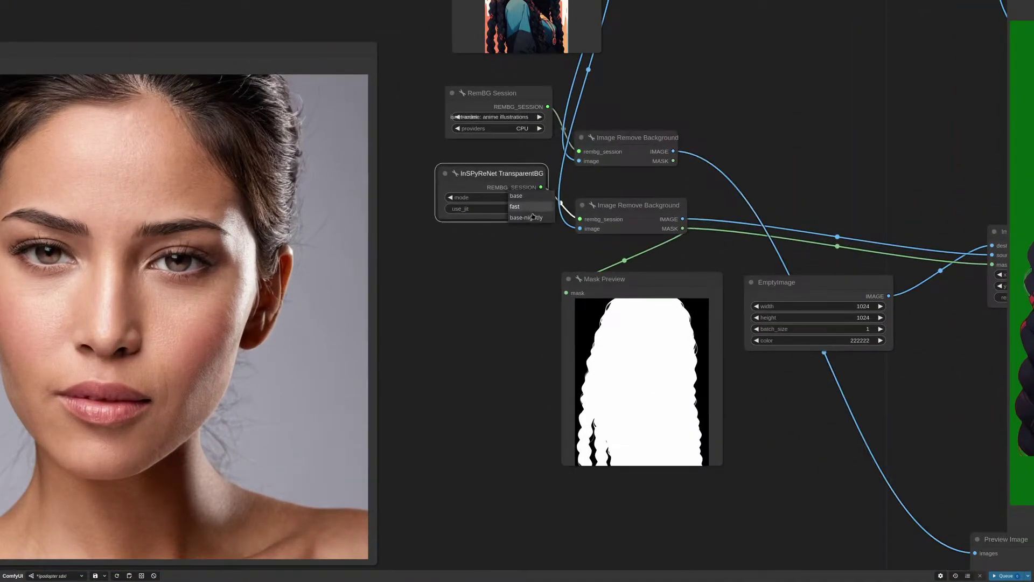
scroll(491, 276, "down", 11)
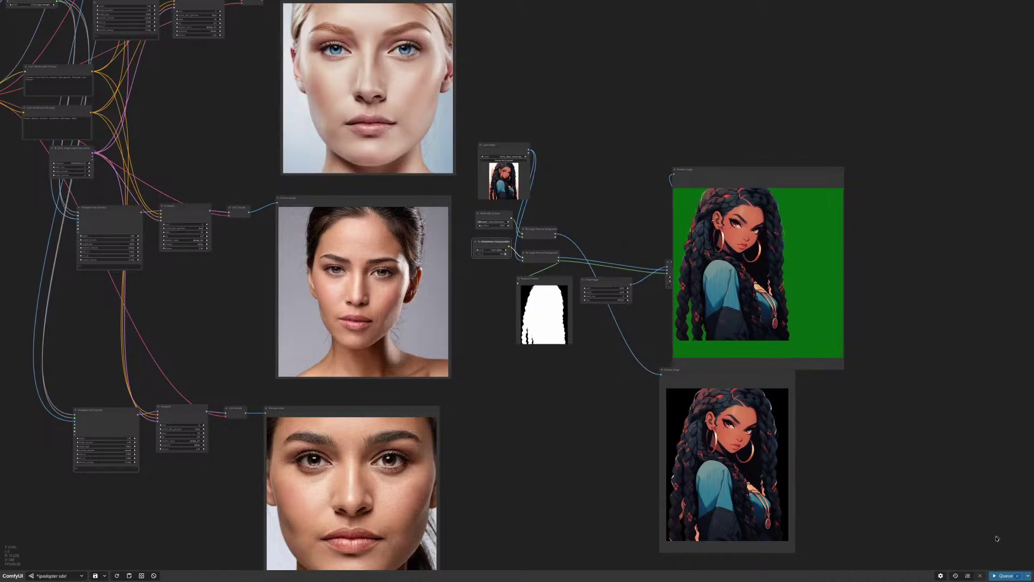
left_click(1006, 575)
Put the RemBG preview back beside the green composite and examine the base-nightly cutout around the sleeve and braids
left_click_drag(734, 375, 607, 170)
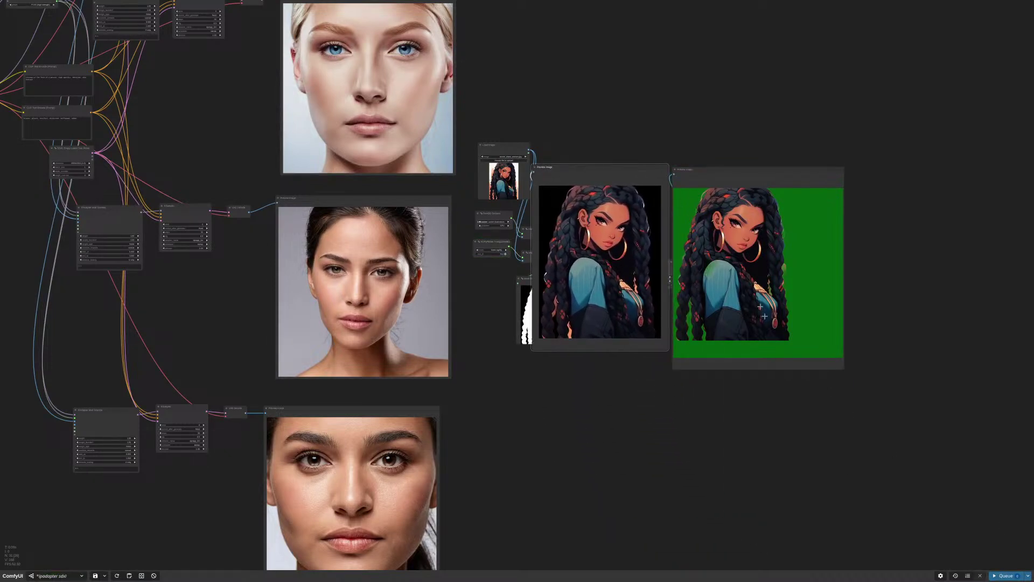
scroll(760, 306, "up", 10)
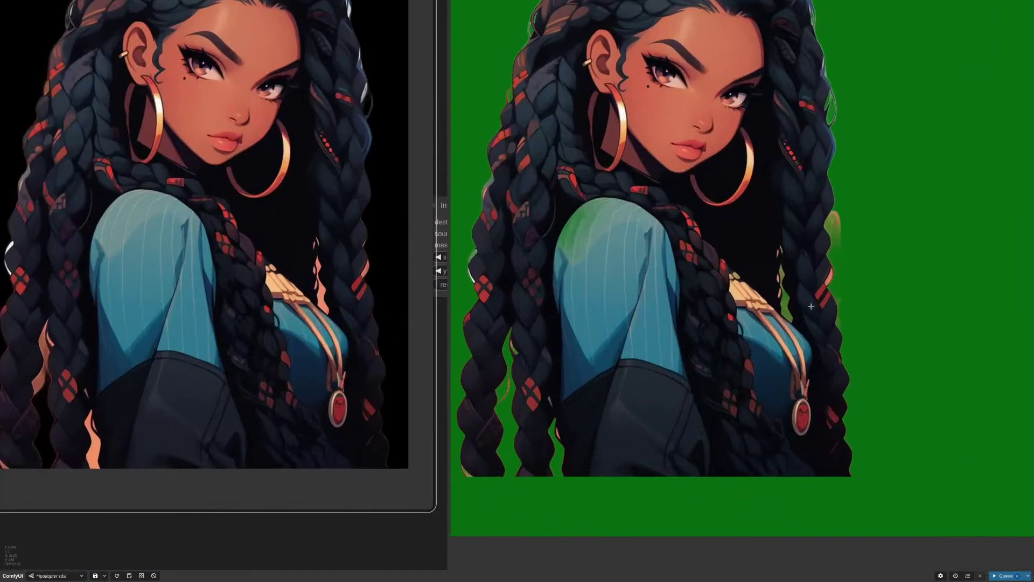
scroll(811, 306, "up", 2)
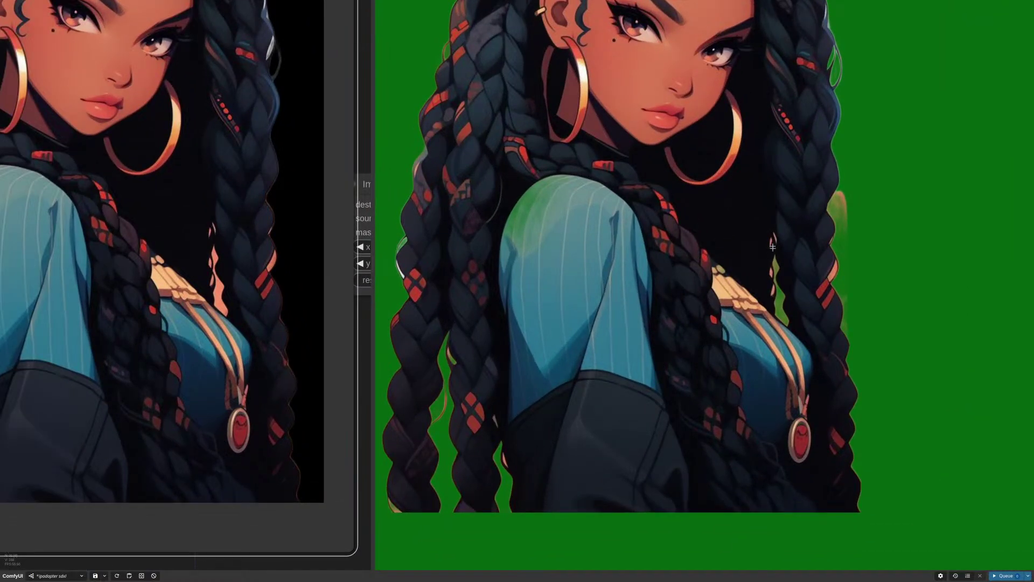
scroll(762, 322, "down", 3)
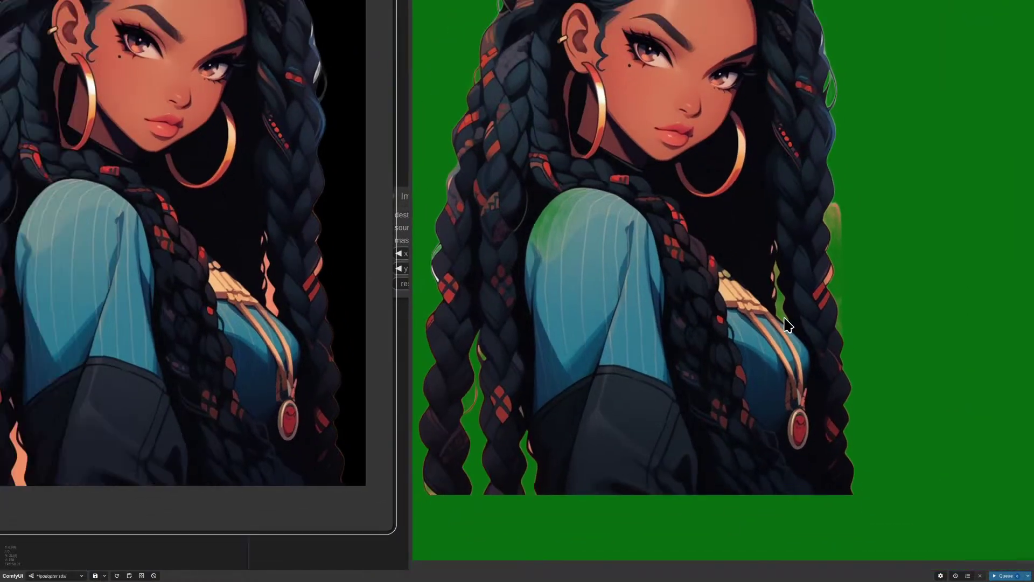
scroll(568, 254, "up", 7)
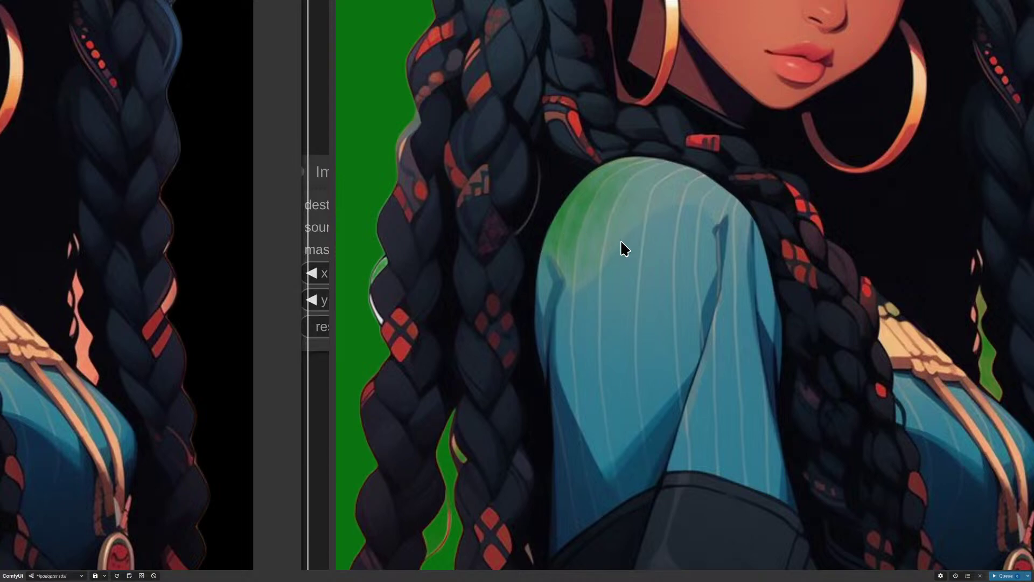
scroll(623, 247, "down", 12)
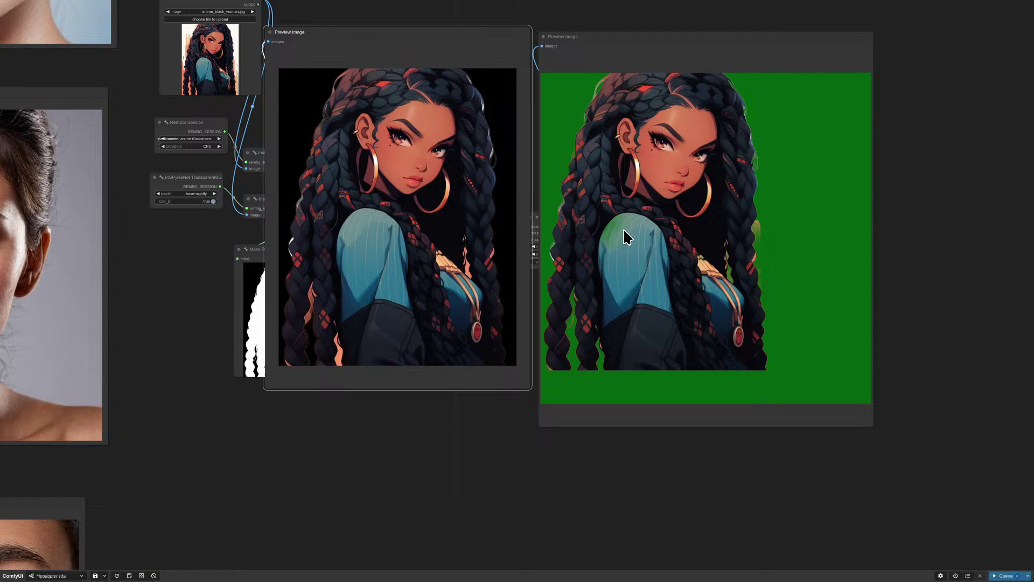
left_click_drag(510, 397, 689, 440)
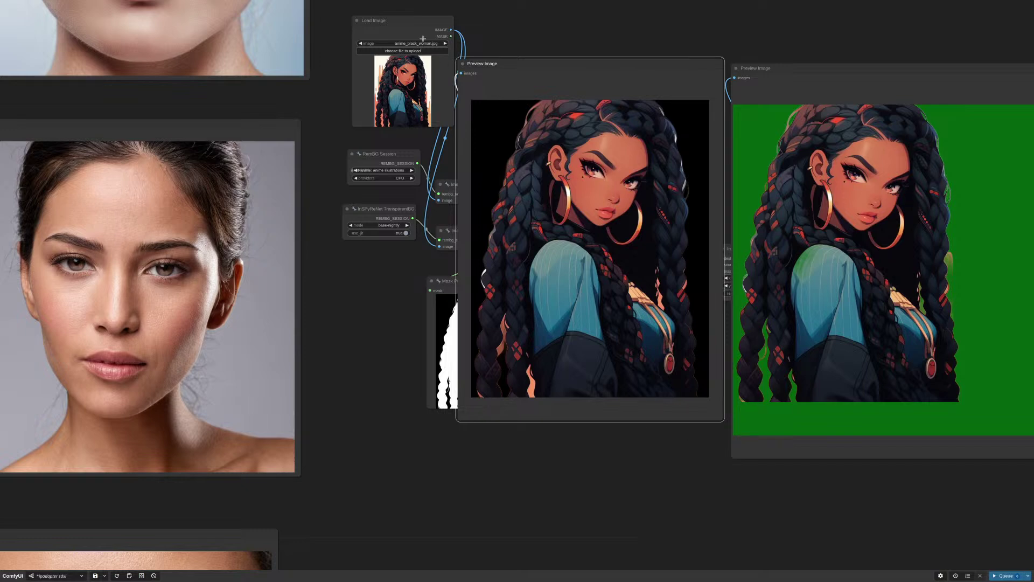
scroll(721, 233, "down", 5)
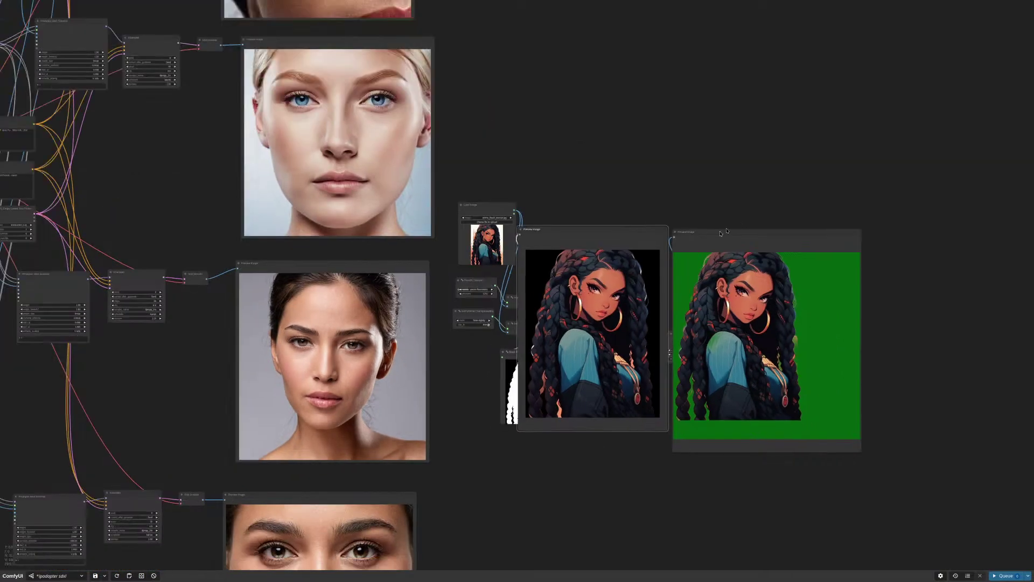
Move the green composite preview and the RemBG preview clear of the background-removal nodes so all connections are uncovered
left_click_drag(721, 233, 851, 283)
left_click_drag(570, 234, 695, 389)
scroll(631, 299, "down", 3)
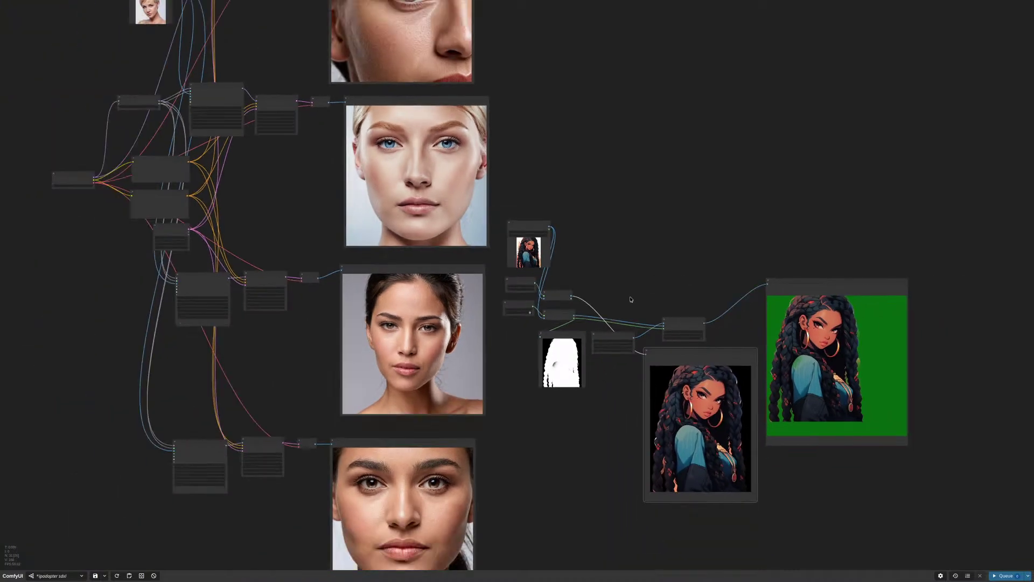
left_click_drag(631, 299, 670, 241)
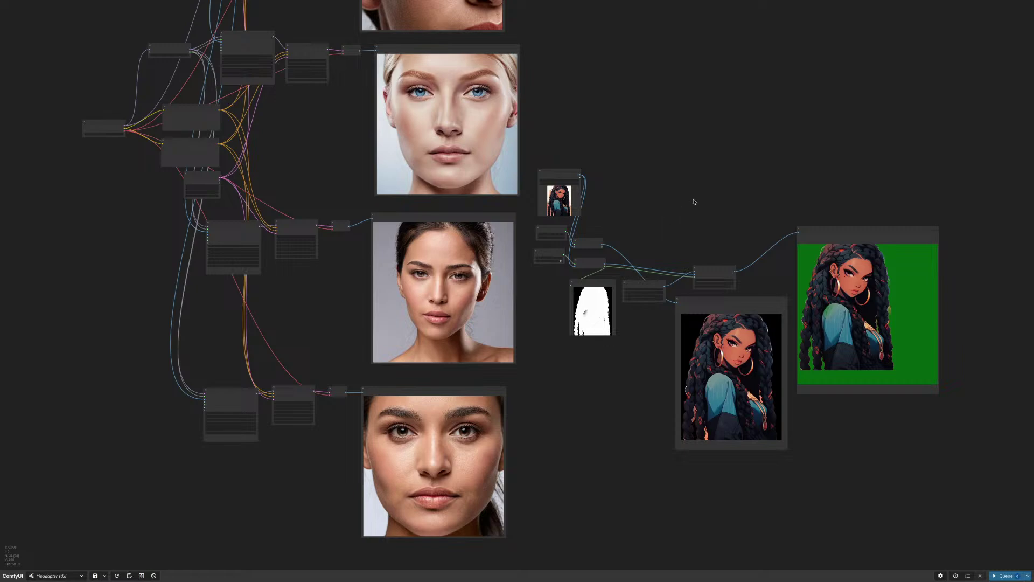
scroll(684, 203, "up", 5)
scroll(673, 201, "down", 8)
scroll(668, 198, "down", 3)
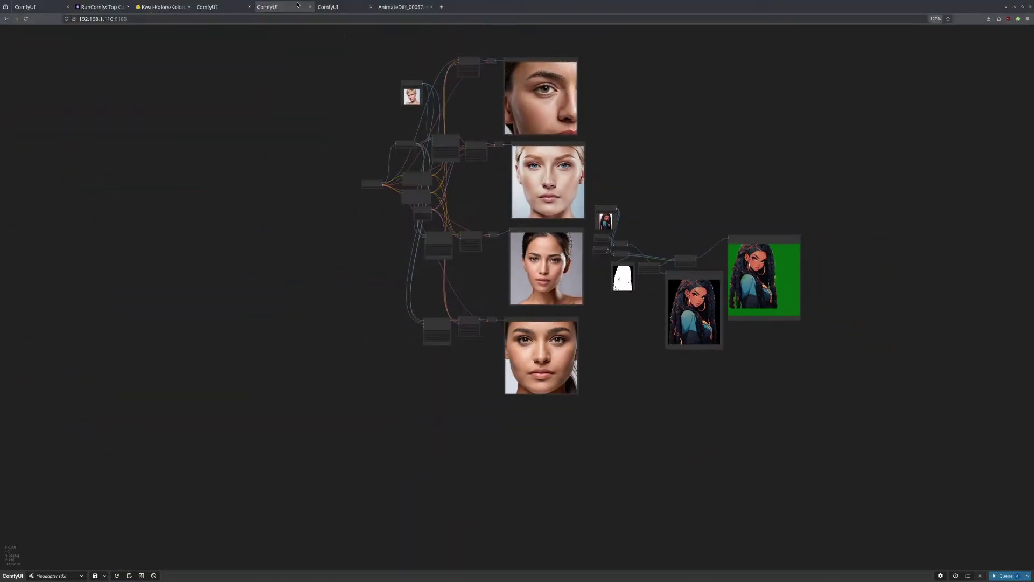
Check the unsaved workflow in another ComfyUI browser tab and switch to the tab with the stream_2 workflow
left_click(340, 7)
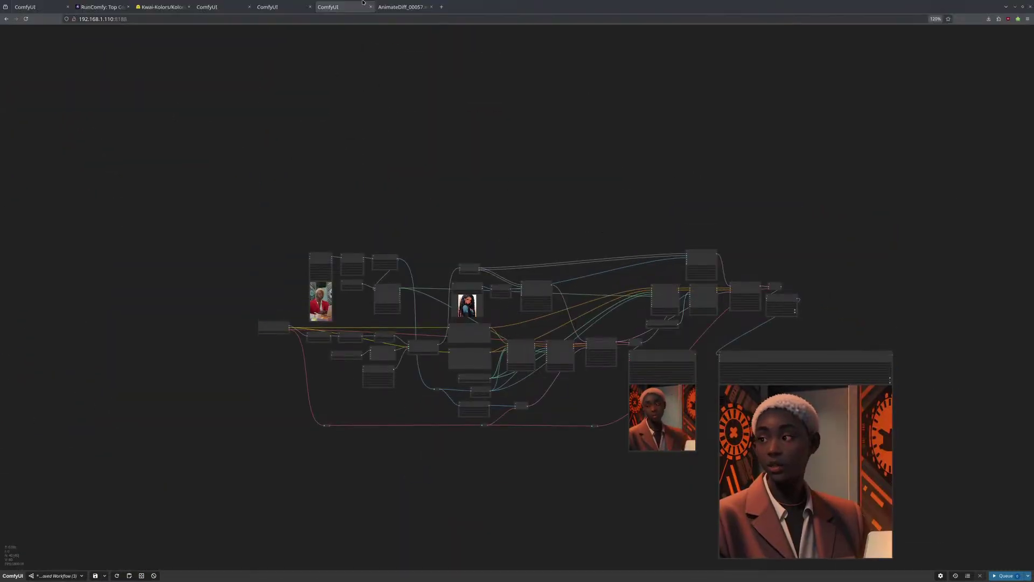
left_click(218, 6)
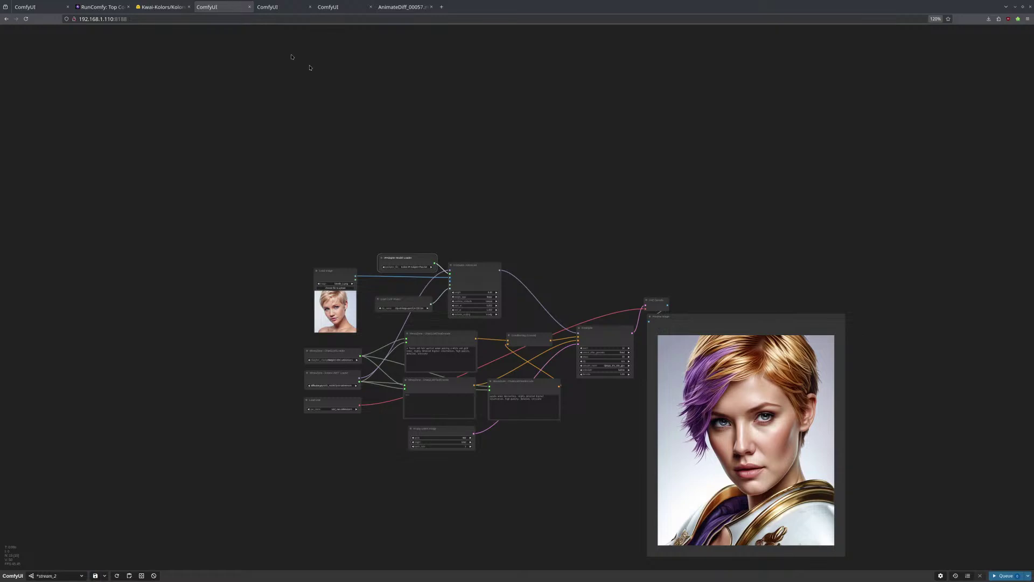
Switch back to the browser tab with the ipadapter sdxl workflow and focus on its background-removal nodes
left_click(345, 7)
left_click(415, 7)
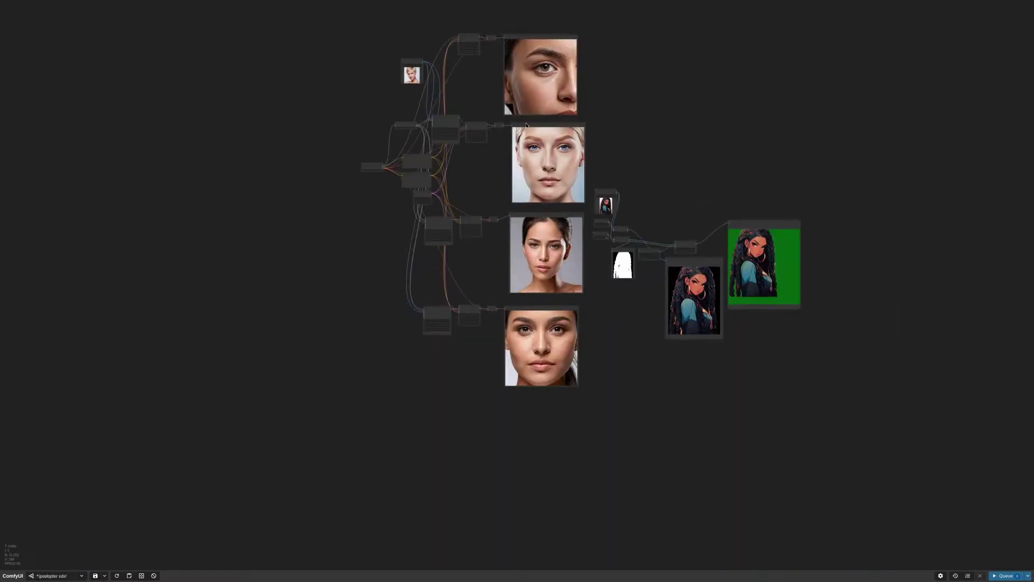
scroll(673, 199, "up", 8)
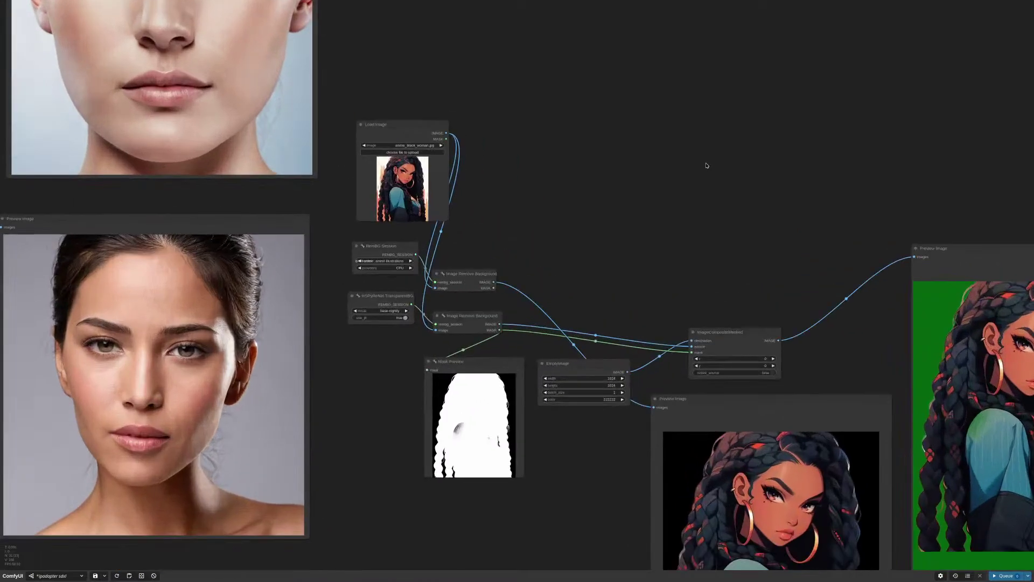
Add an Image Composite node in the empty canvas area above the connected ImageCompositeMasked node
double_click(707, 163)
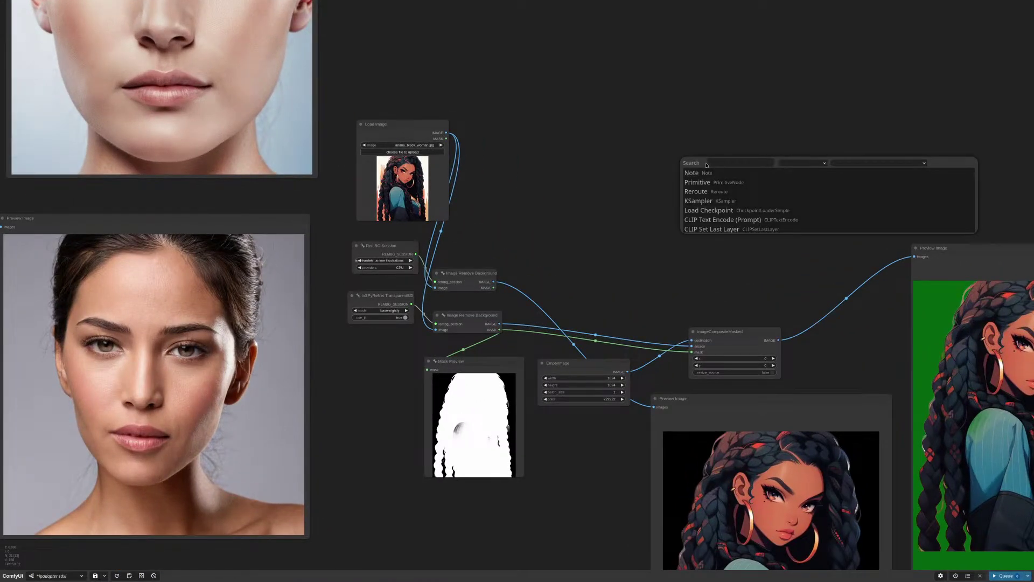
type("compos")
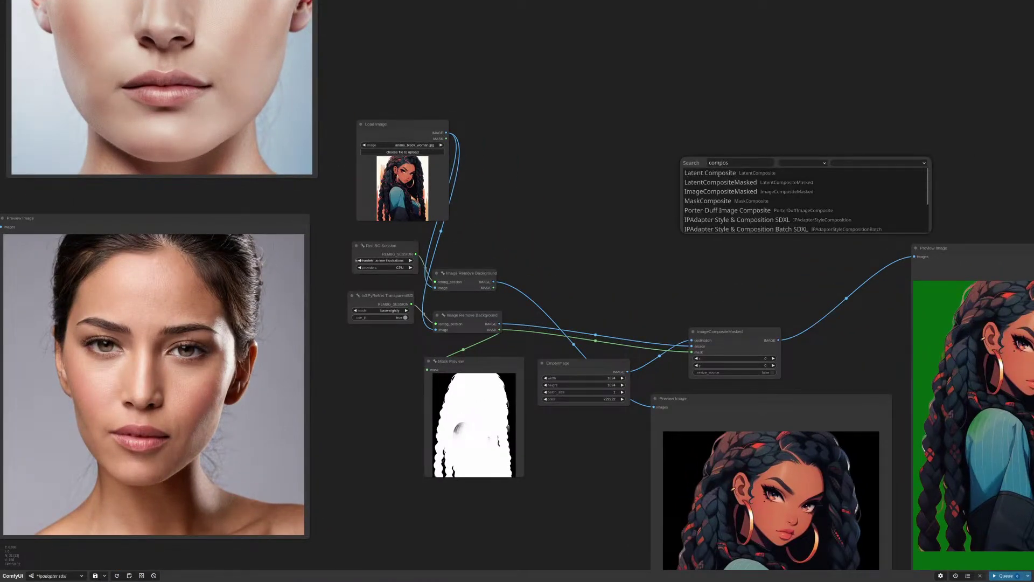
key("ctrl+a")
type("imagecom")
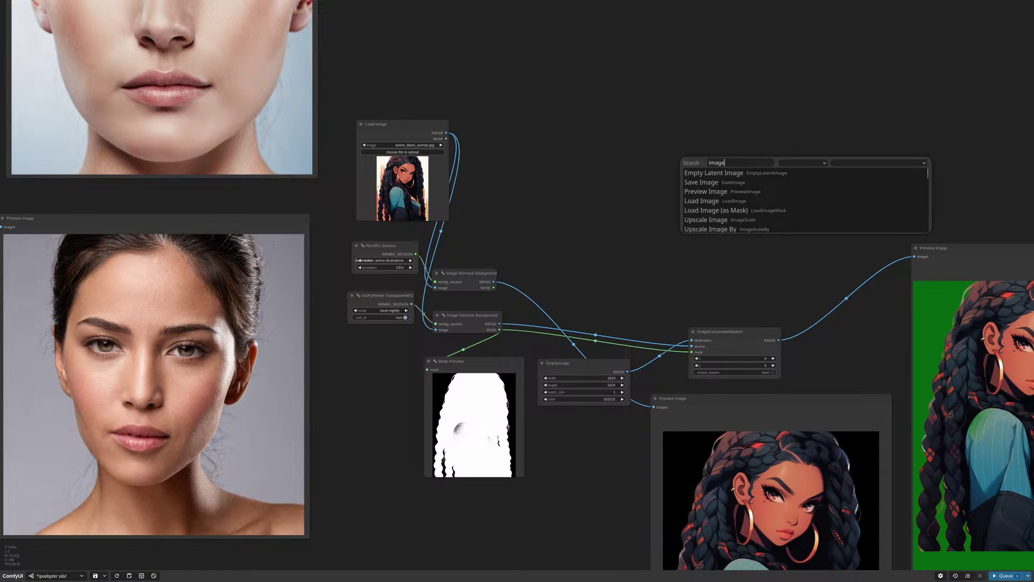
key("Down")
key("Down")
key("Down")
key("Down")
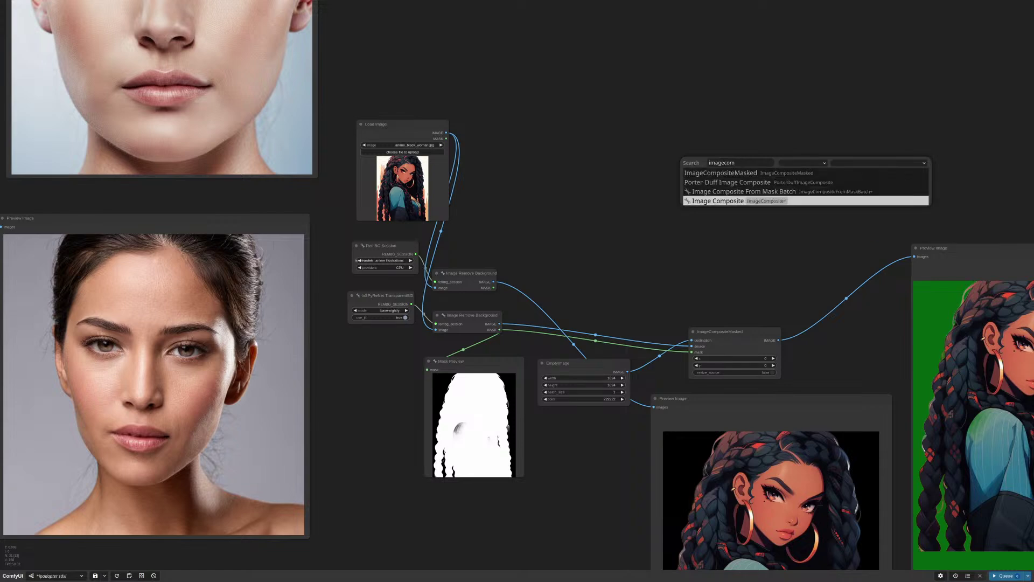
key("Return")
scroll(767, 161, "up", 7)
left_click_drag(760, 160, 741, 188)
Duplicate the ImageCompositeMasked node without its connections and align the copy directly above the Image Composite node for comparison
double_click(611, 75)
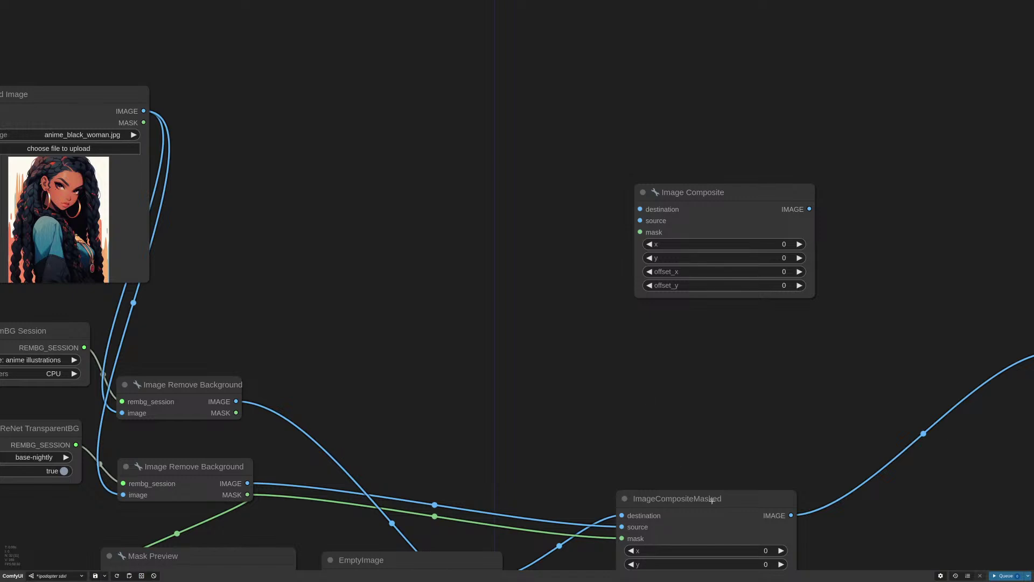
left_click_drag(712, 500, 725, 86, "alt")
left_click_drag(785, 227, 738, 322)
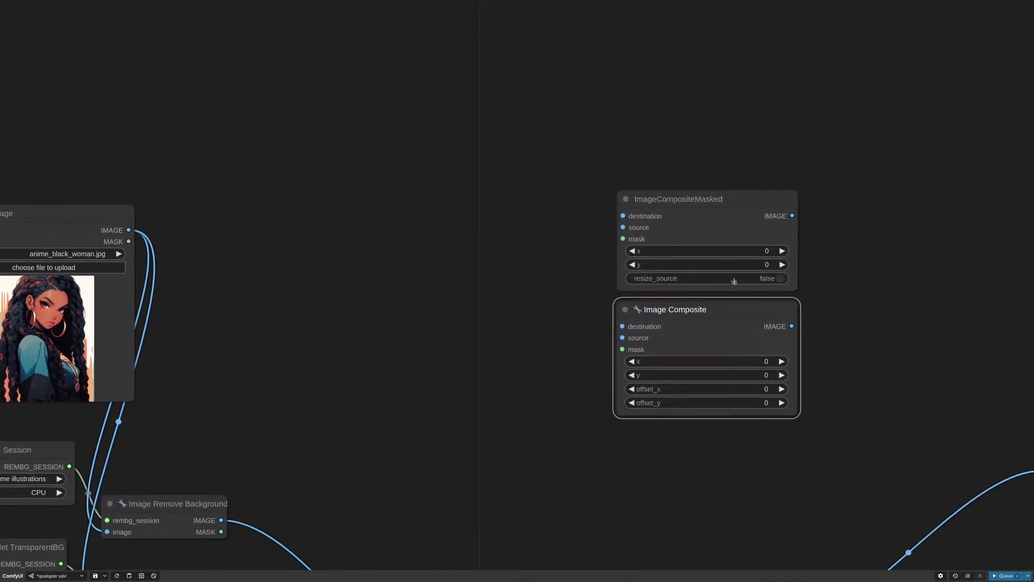
left_click_drag(718, 203, 715, 187)
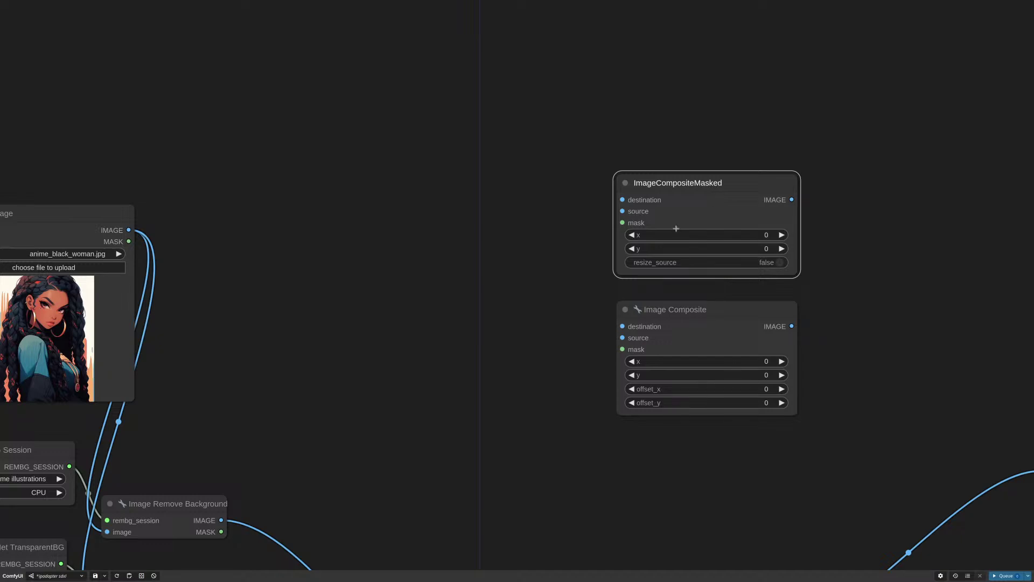
scroll(689, 194, "down", 9)
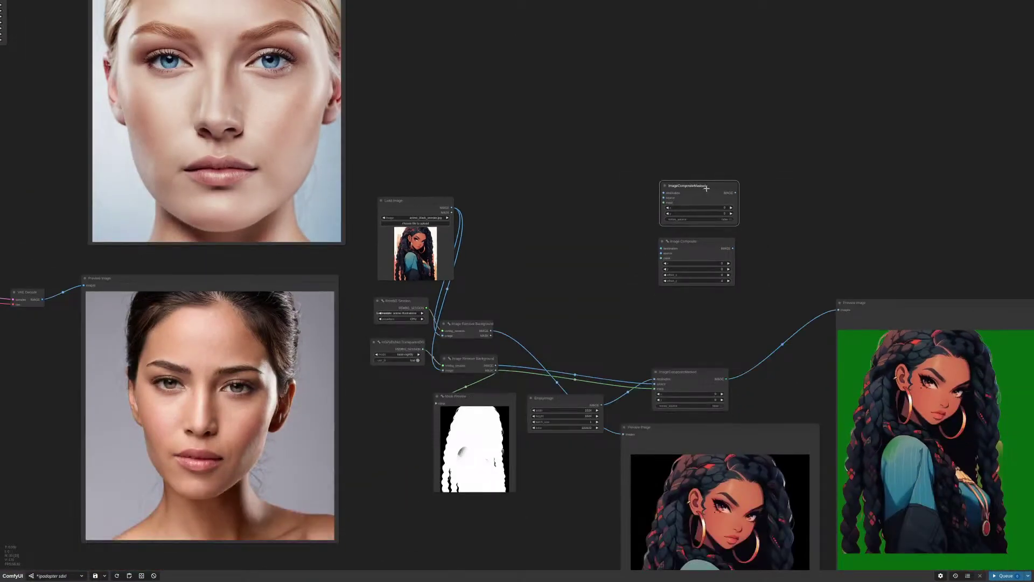
left_click_drag(706, 188, 701, 187)
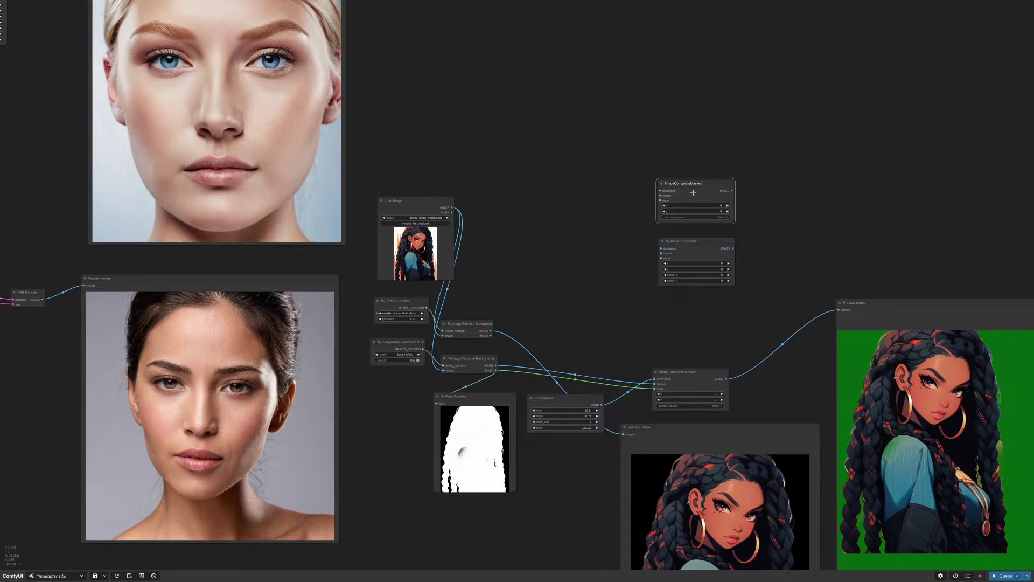
left_click_drag(693, 192, 698, 189)
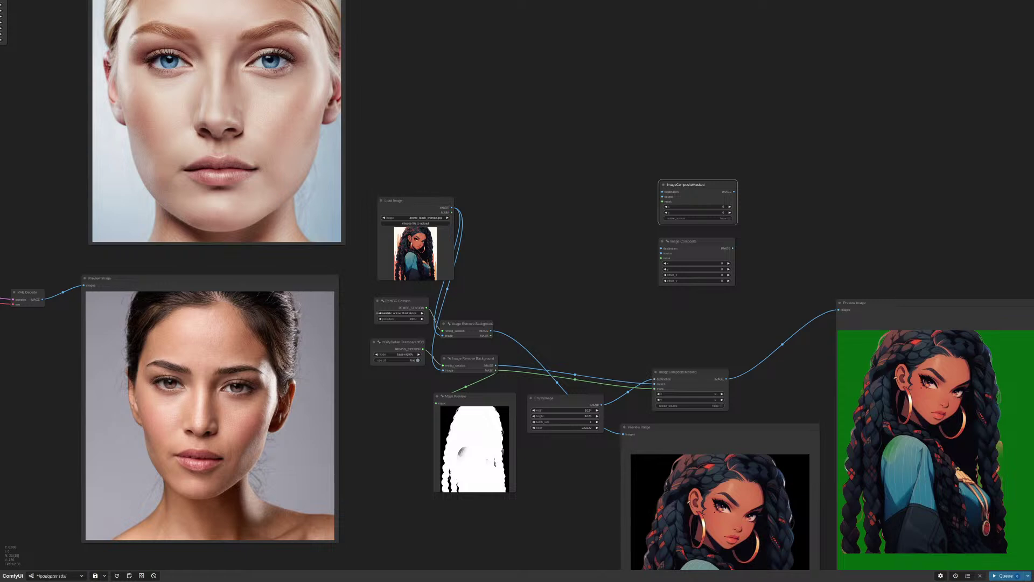
Move the InSPyReNet TransparentBG node slightly down and away from the RemBG Session node
left_click_drag(414, 377, 652, 334)
scroll(649, 330, "up", 8)
scroll(646, 329, "up", 2)
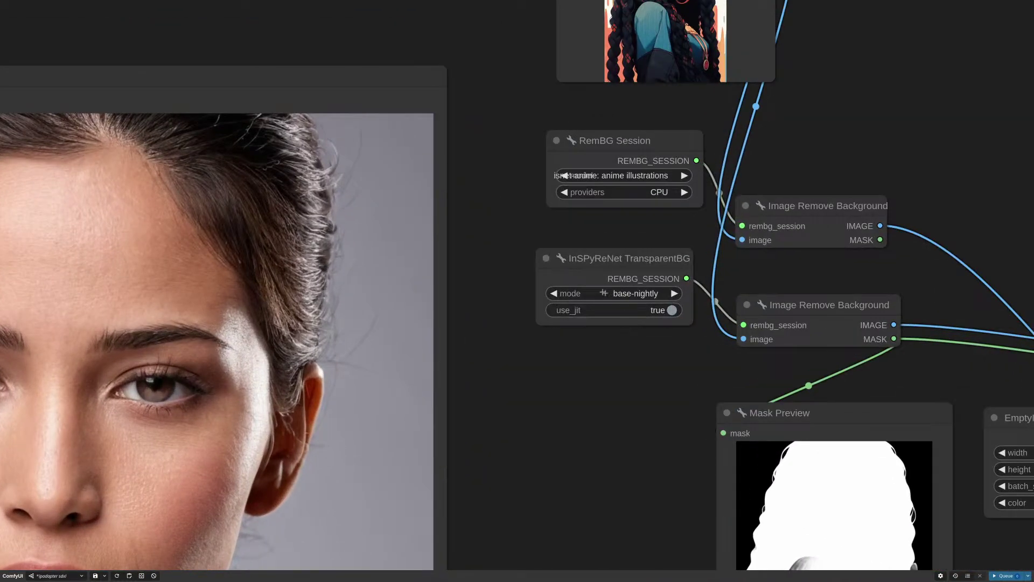
left_click_drag(640, 260, 630, 280)
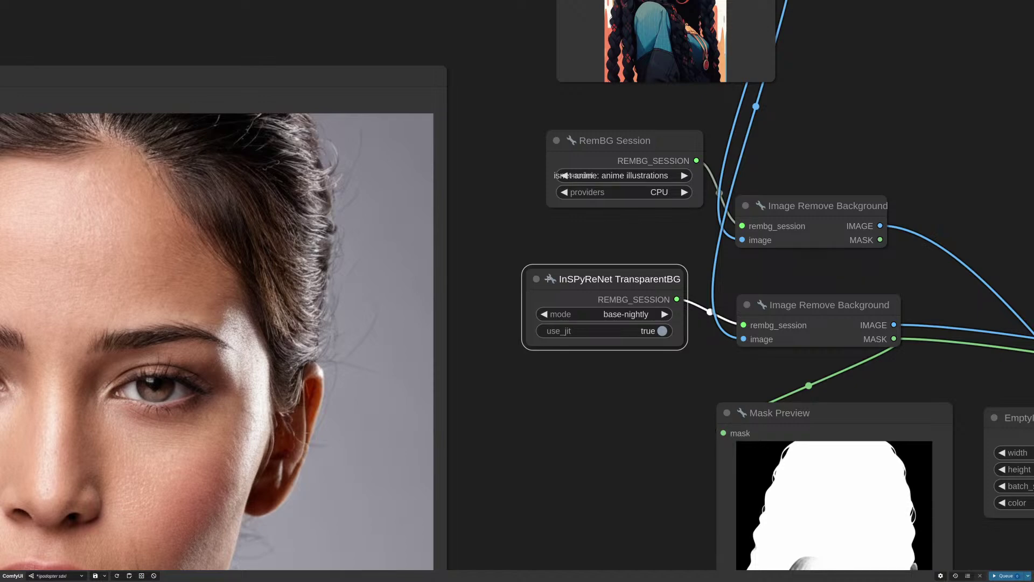
scroll(564, 262, "down", 1)
scroll(564, 263, "down", 1)
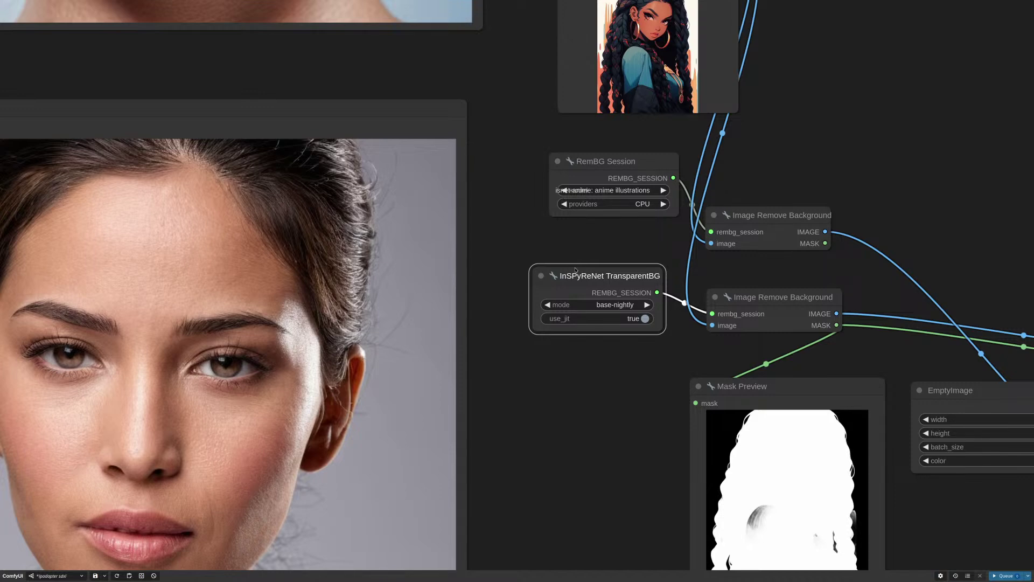
scroll(575, 271, "down", 8)
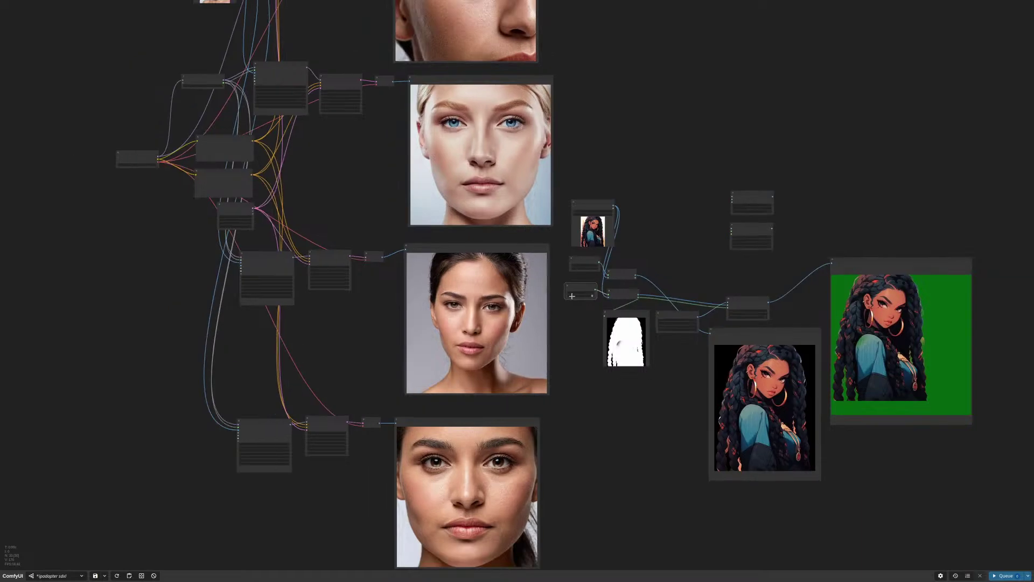
scroll(572, 295, "up", 4)
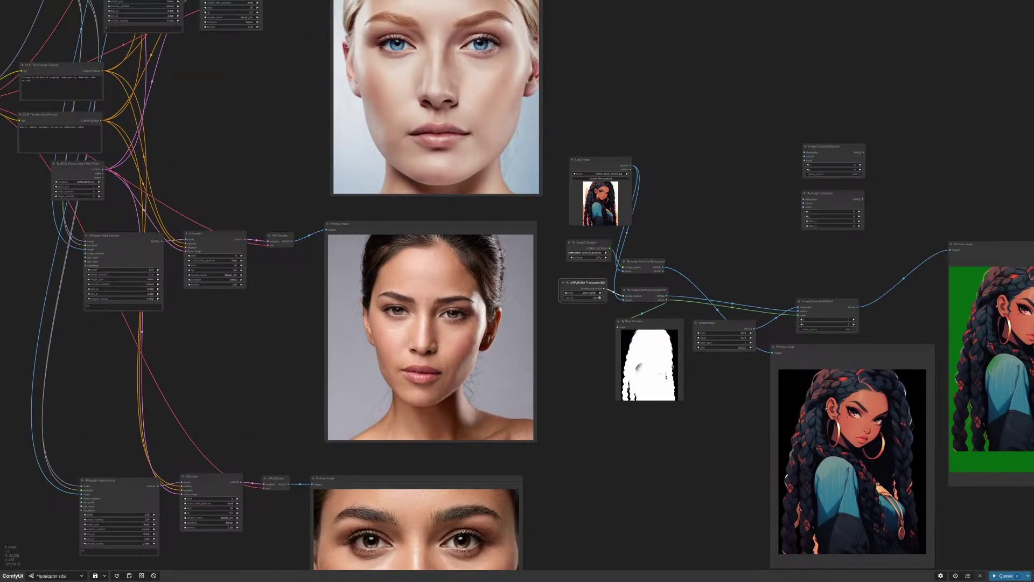